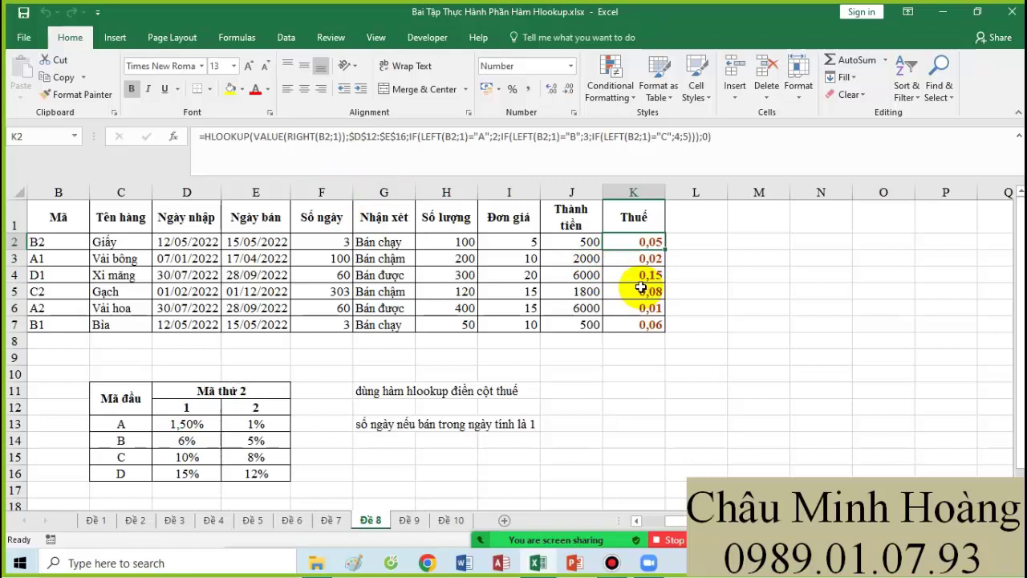
Step: Set the first Thuế cell K2 to 24-point type and examine each argument of its HLOOKUP formula
click(233, 66)
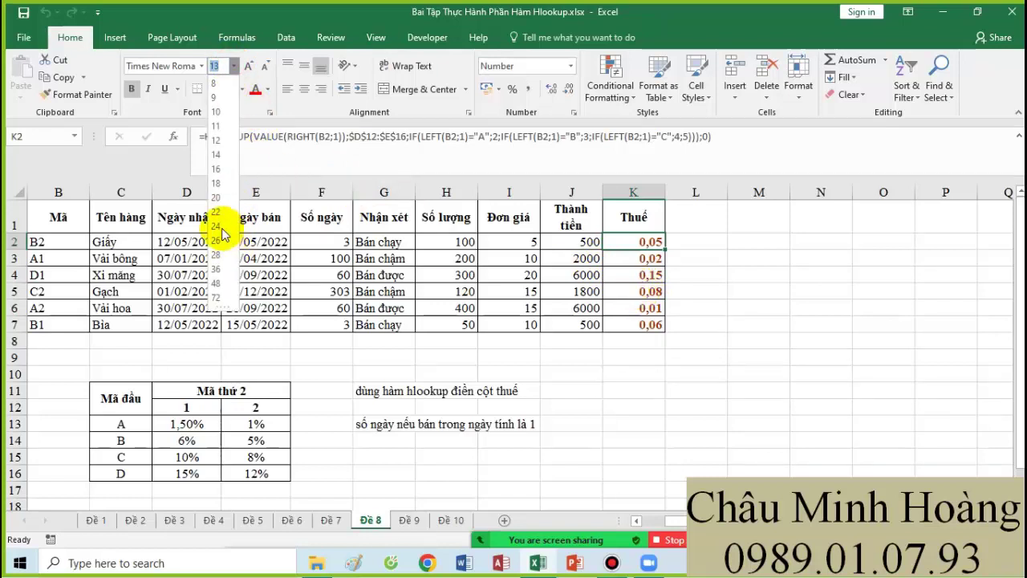
click(222, 227)
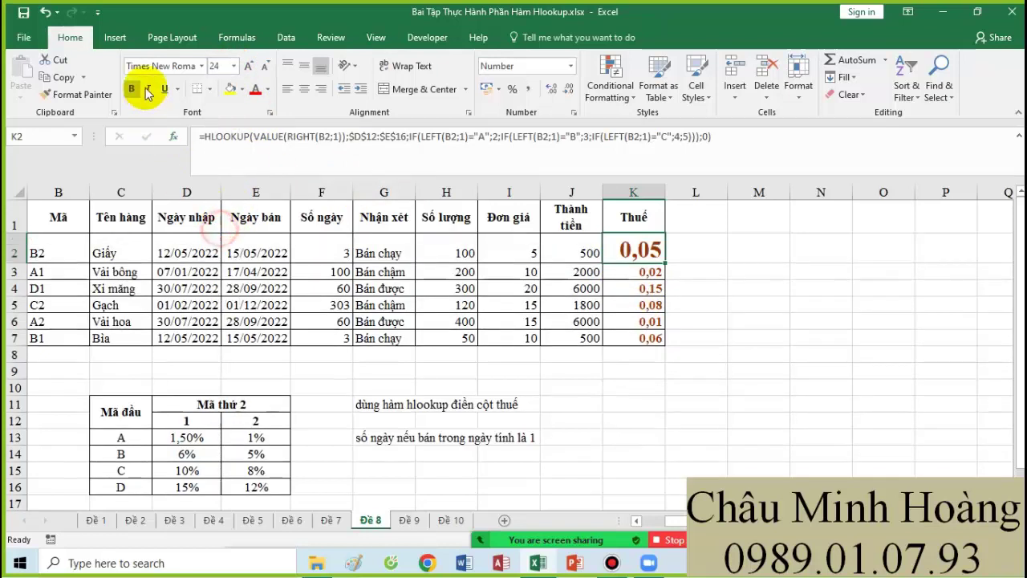
double_click(655, 255)
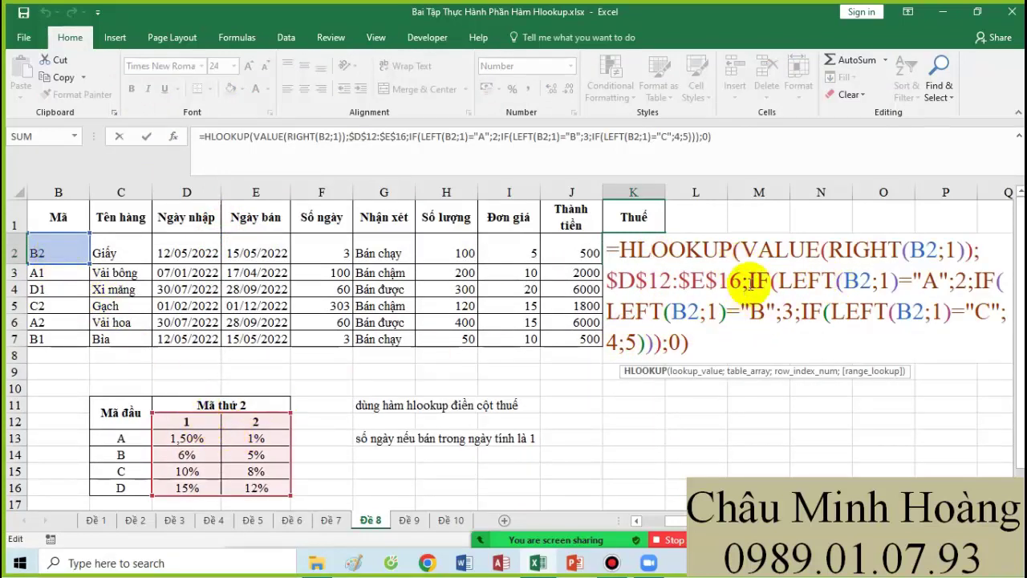
drag(743, 253, 957, 252)
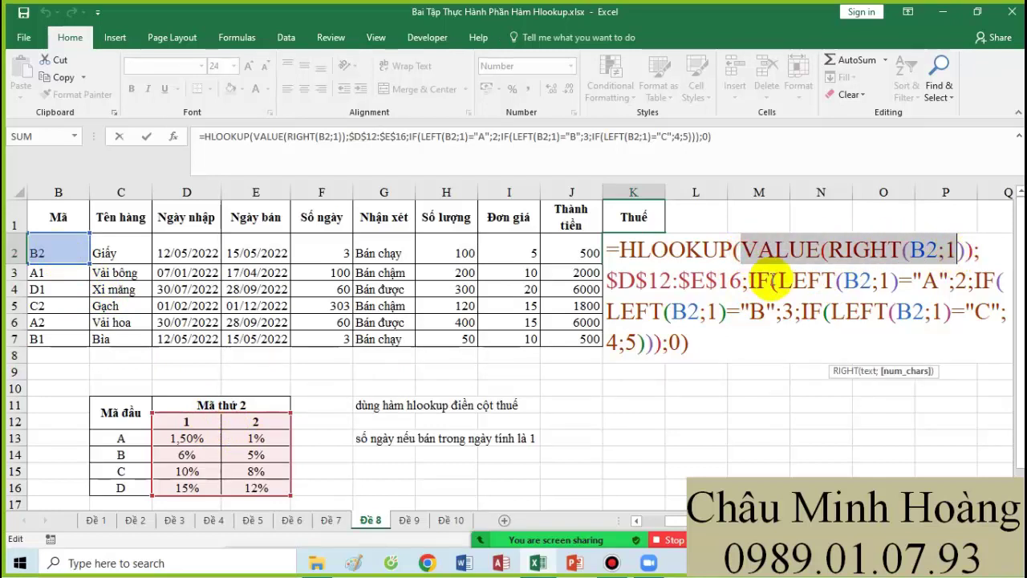
drag(743, 281, 607, 280)
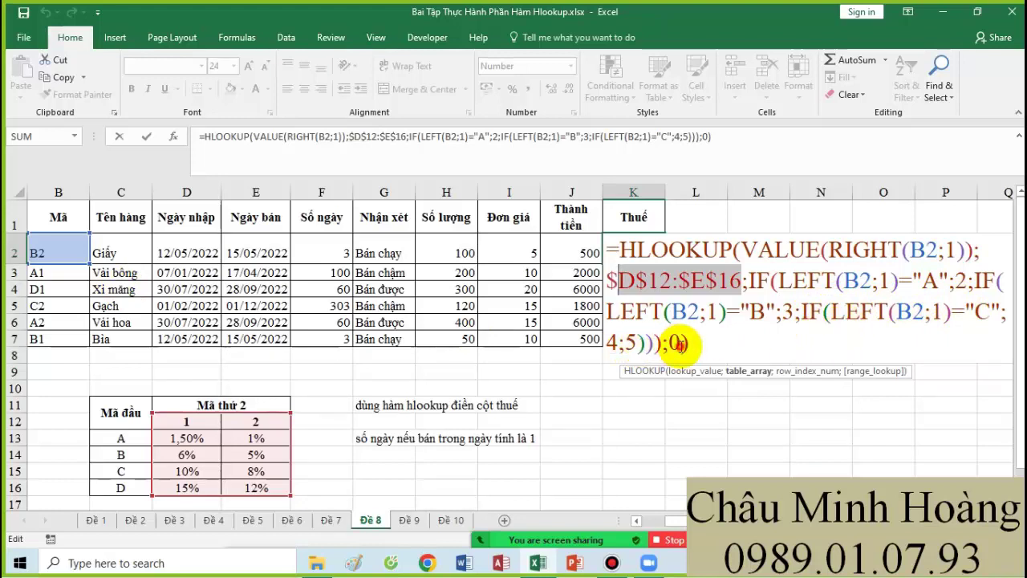
double_click(675, 344)
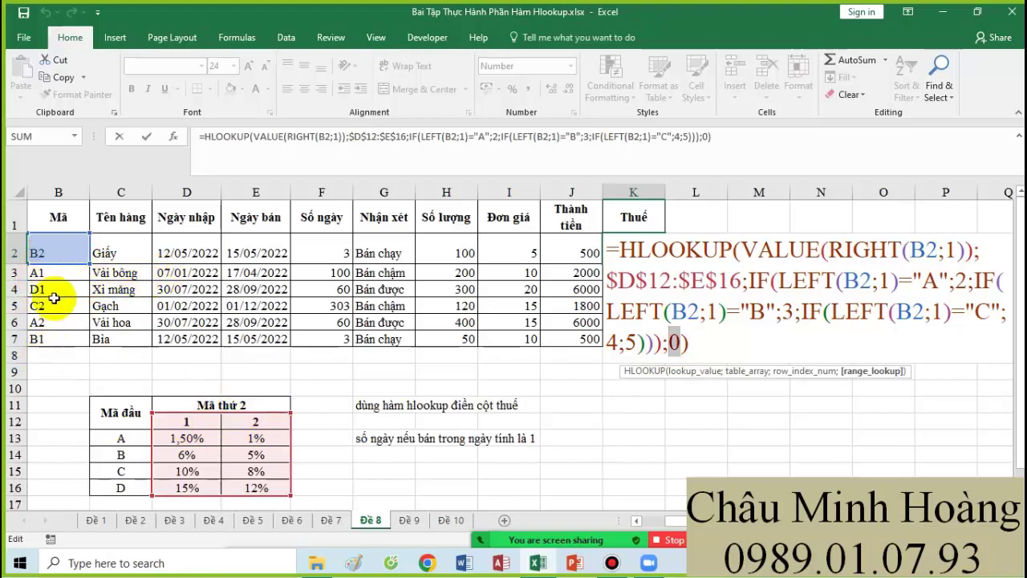
Step: Copy K2's HLOOKUP formula without its equals sign and paste it as text in B18
drag(707, 344, 613, 250)
key(ctrl+c)
key(Return)
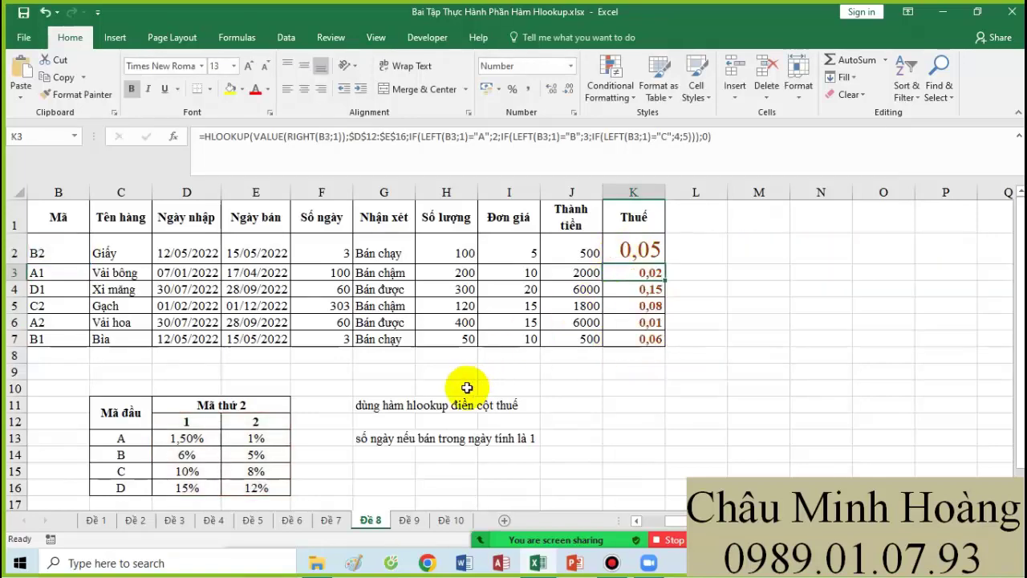
scroll(305, 420, down, 3)
click(51, 340)
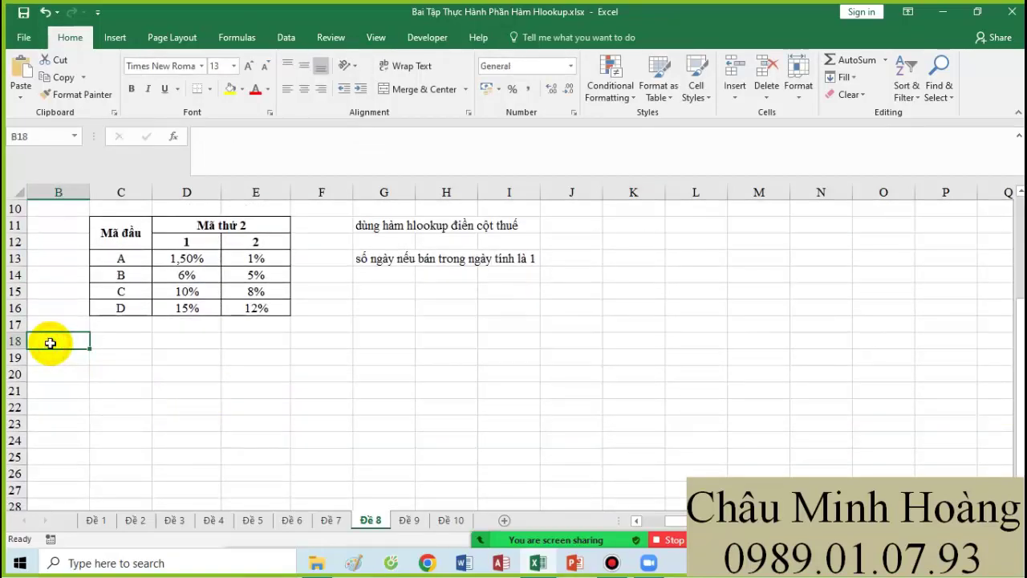
key(ctrl+v)
Step: Set the font size of range B18:L23 to 18
drag(51, 341, 658, 415)
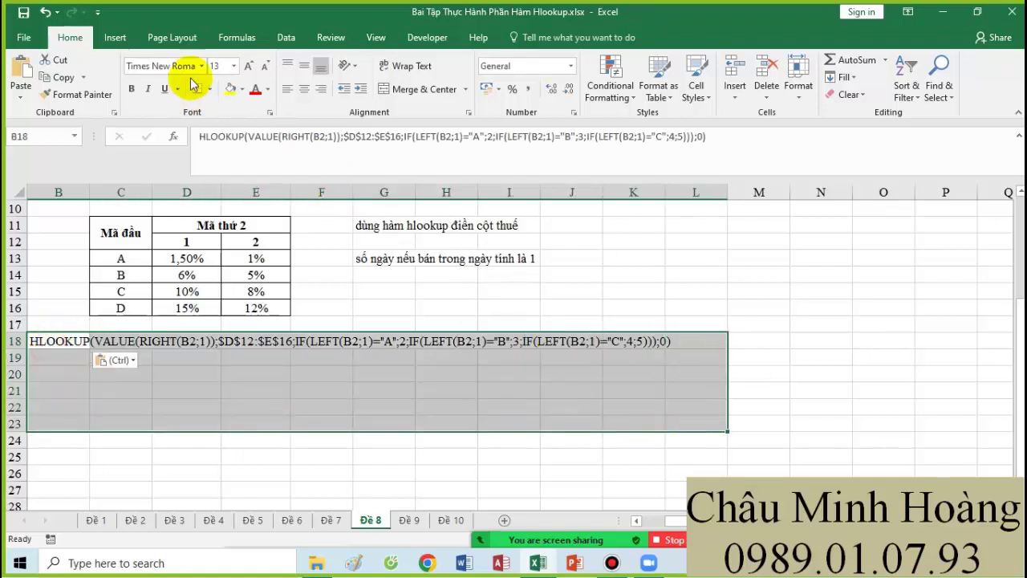
click(234, 66)
click(214, 169)
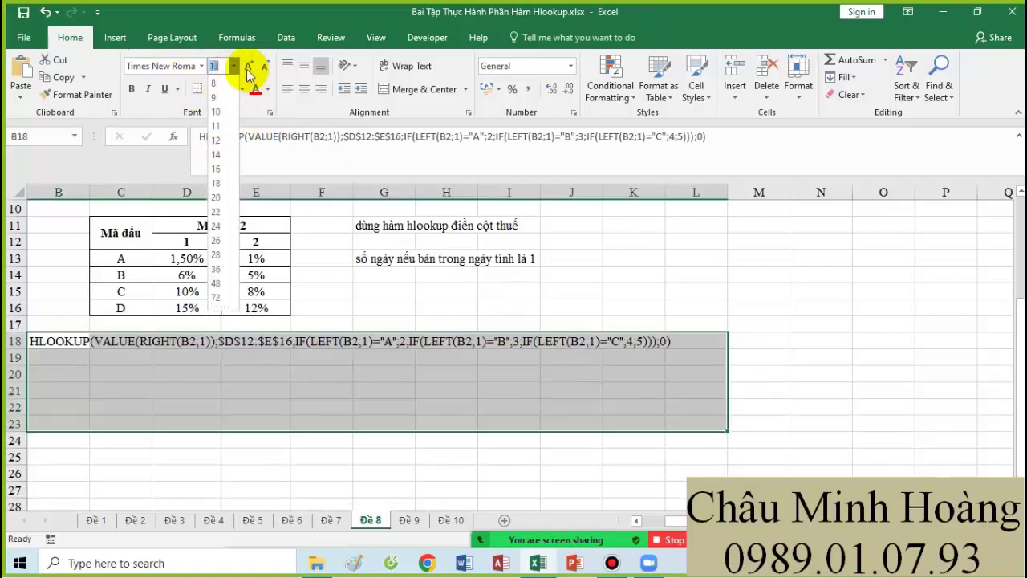
click(249, 66)
Step: Fill the first Thuế cell K2 into the adjacent cell L2
scroll(562, 268, up, 3)
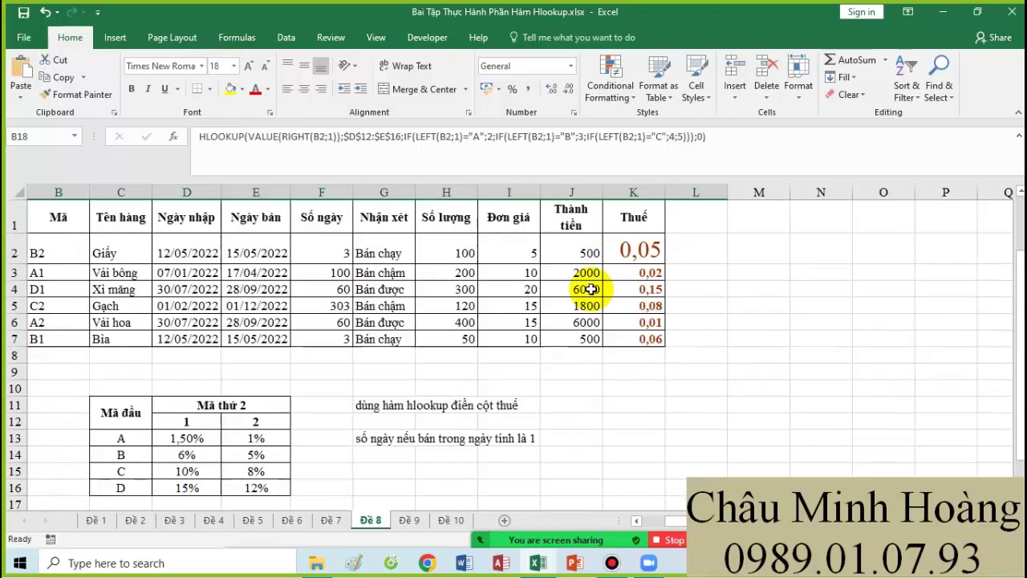
click(683, 250)
click(639, 250)
drag(665, 264, 694, 252)
Step: Begin a VLOOKUP formula in L2 with LEFT(B2;1) as the lookup value and $C$13:$E$16 as the table array
text(=vl)
key(Tab)
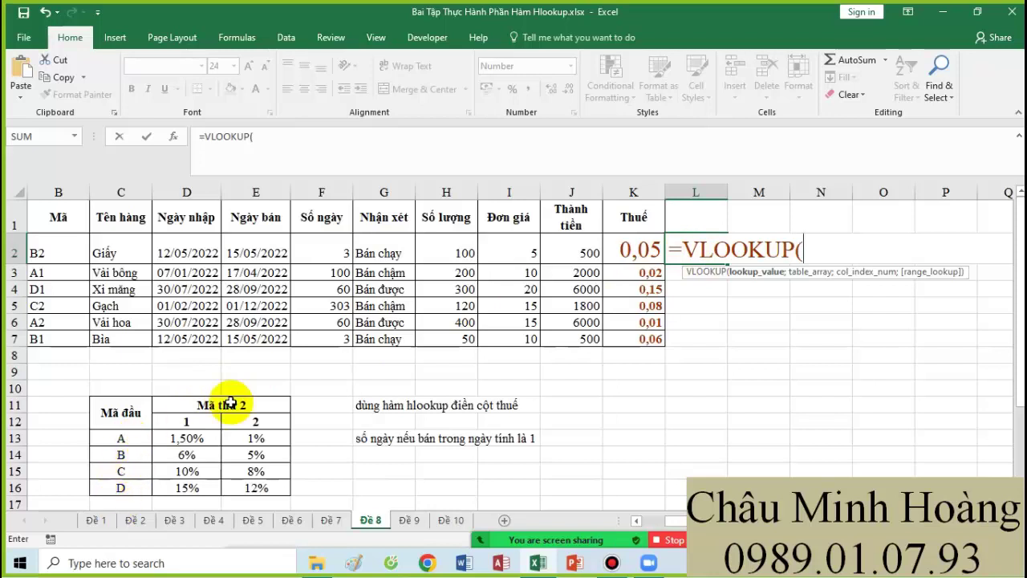
text(lef)
key(Tab)
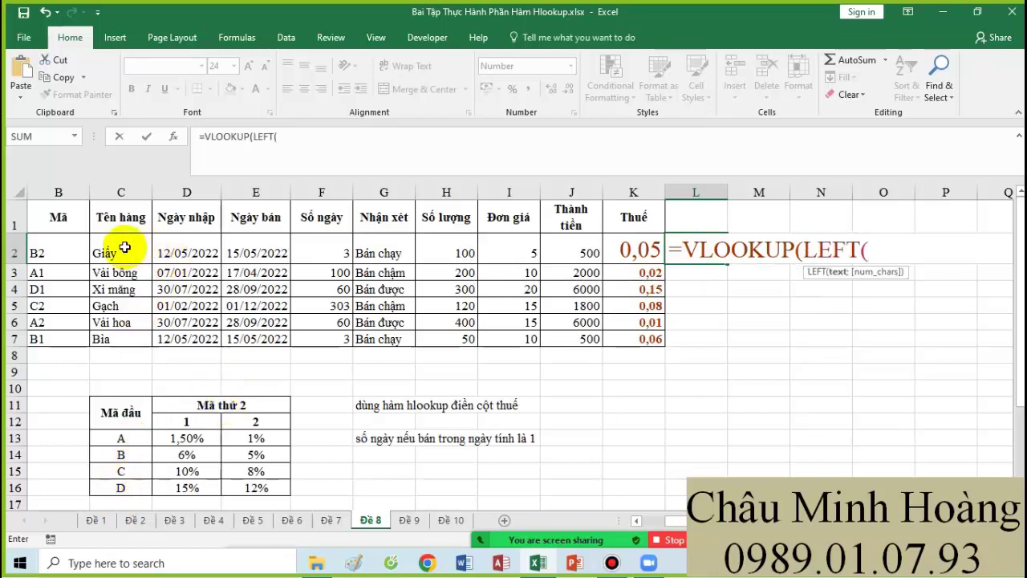
click(64, 253)
text(;1))
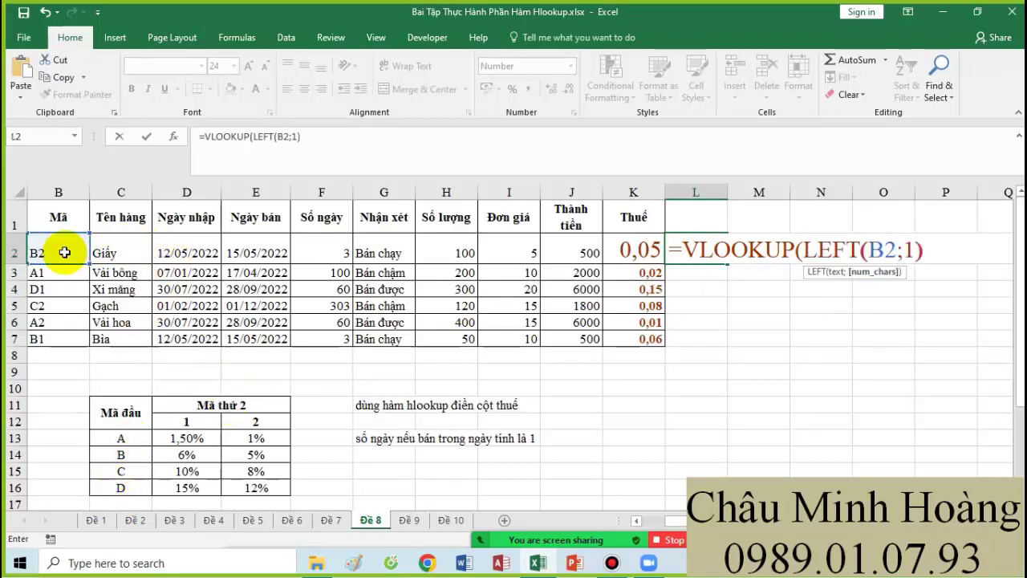
text(;)
drag(120, 438, 271, 485)
key(F4)
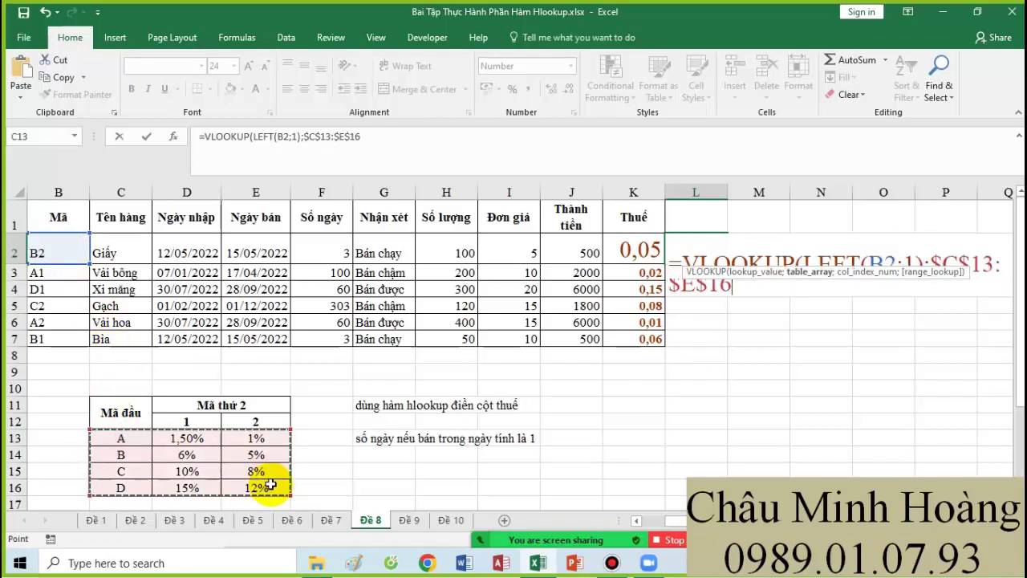
Step: Complete the VLOOKUP with IF(VALUE(RIGHT(B2;1))=1;2;3) as the column index and 0 for exact match
text(;if()
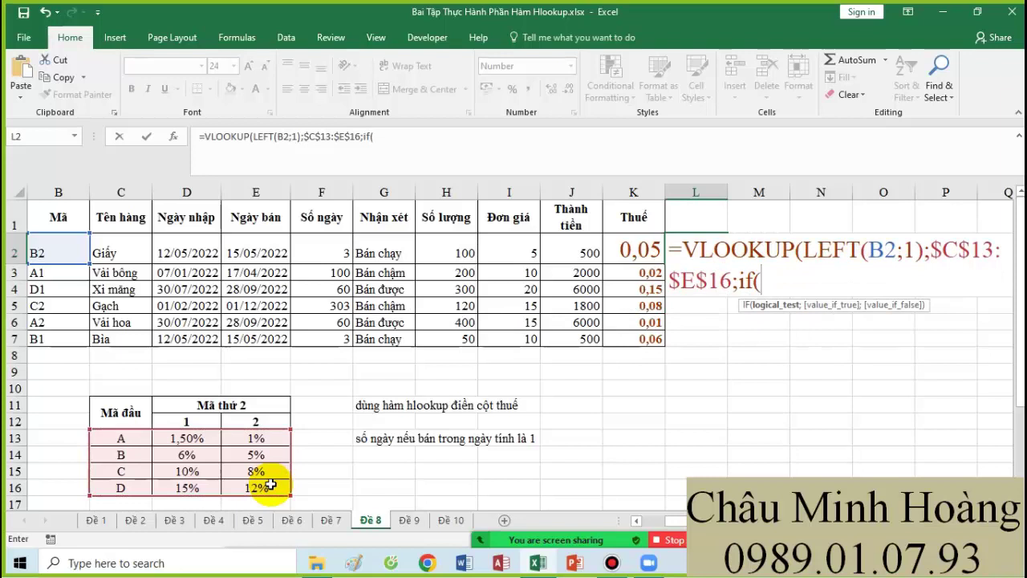
text(VALUE()
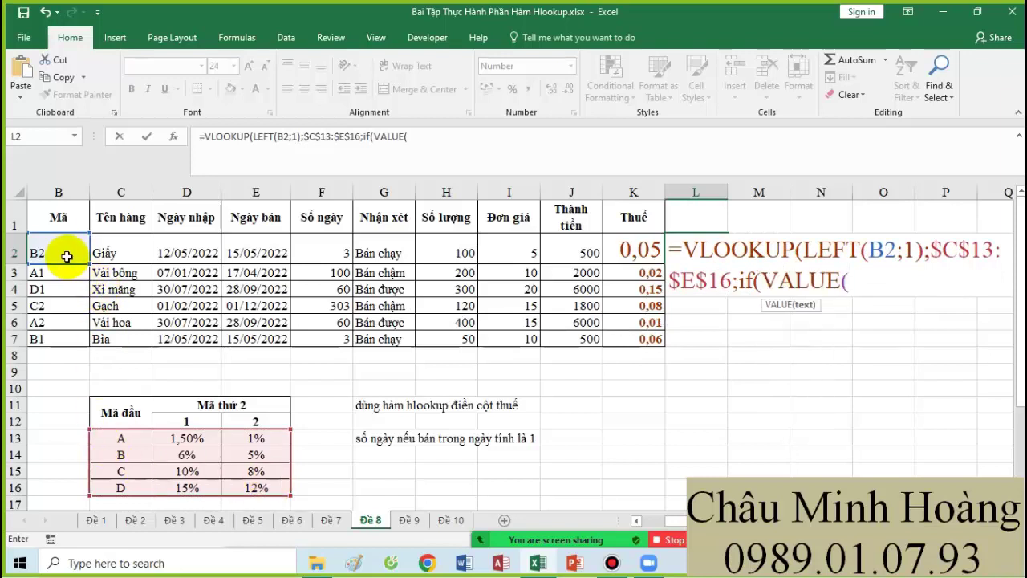
text(ri)
key(Tab)
click(62, 242)
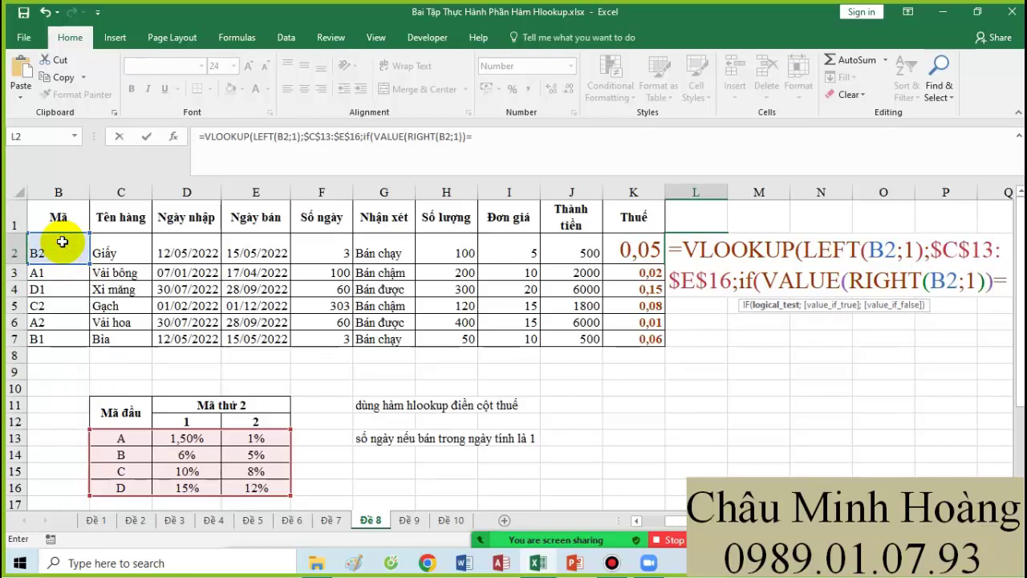
text(1;2)
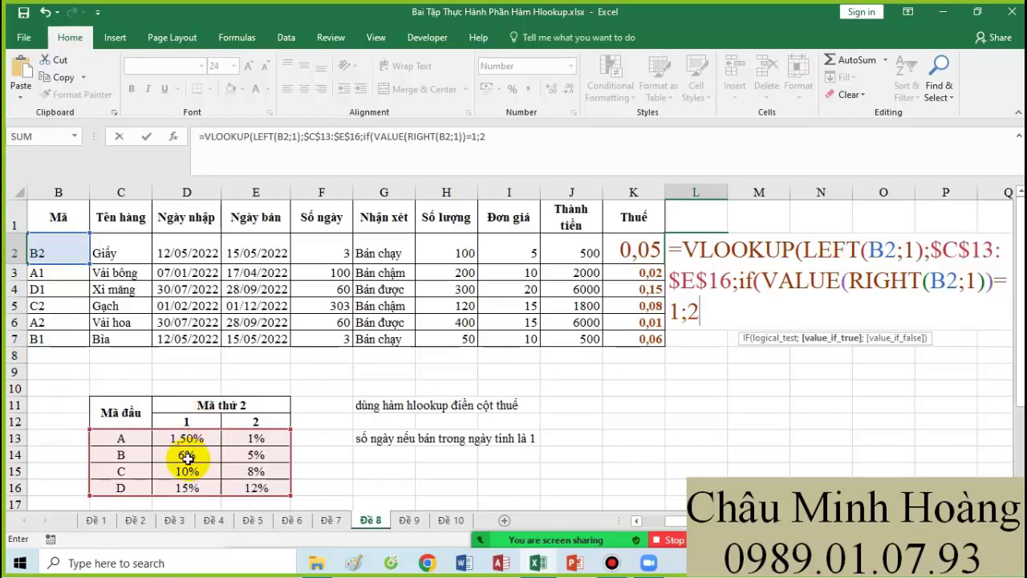
text(;3);)
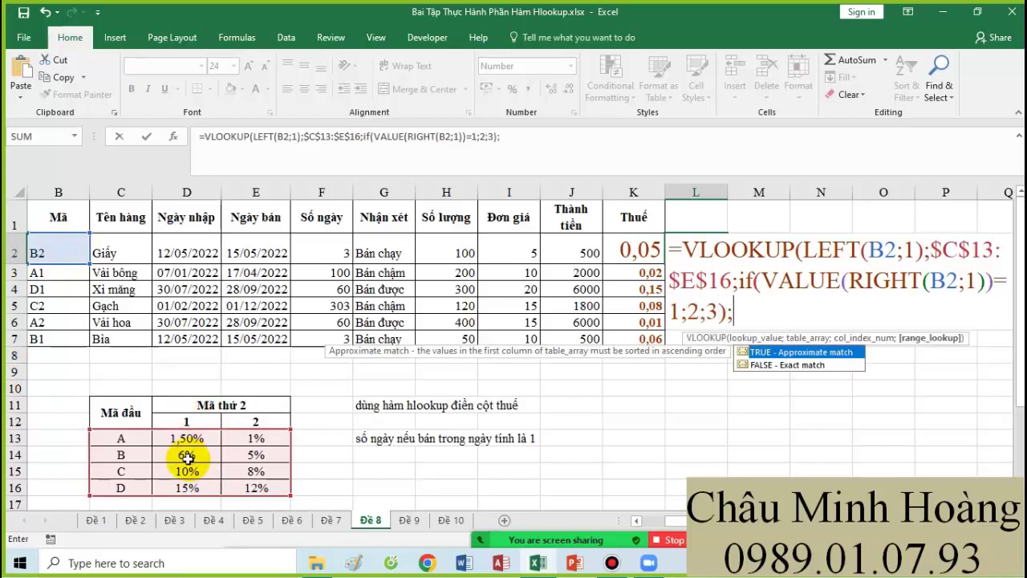
text(0))
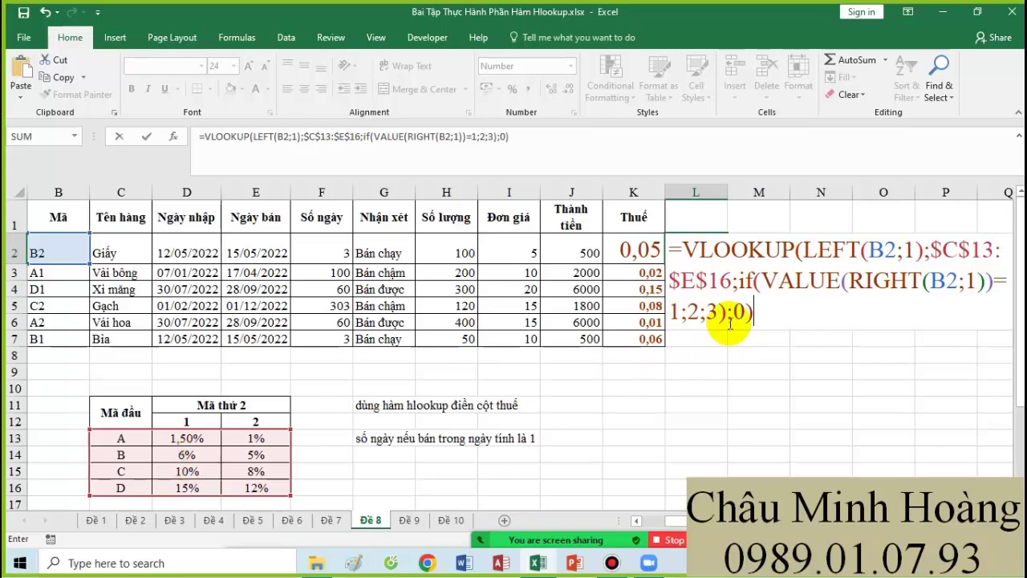
Step: Copy the VLOOKUP formula without its equals sign, commit it in L2, and paste the text in B19
drag(761, 313, 707, 313)
drag(680, 272, 677, 249)
key(ctrl+c)
key(Return)
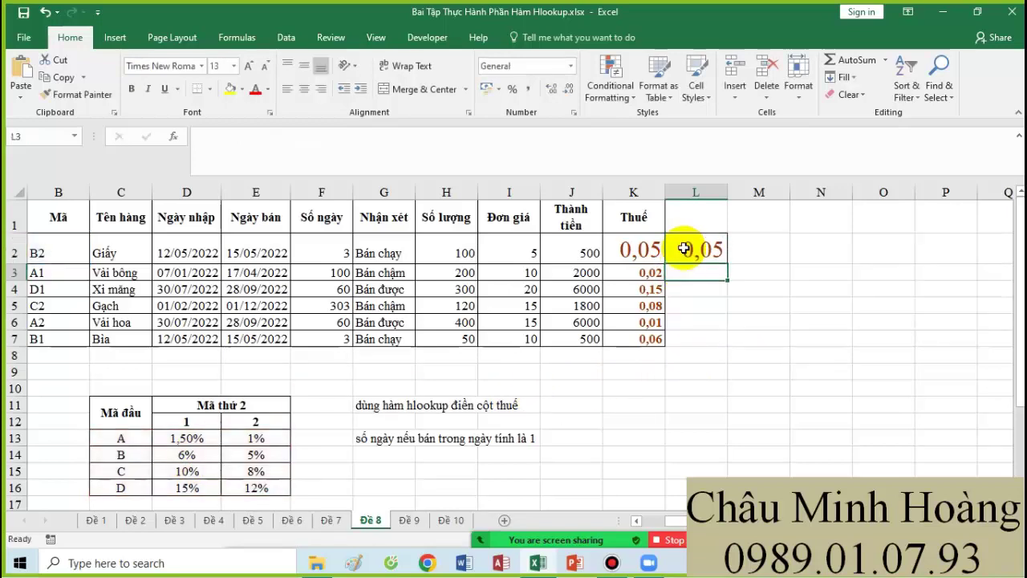
scroll(686, 257, down, 5)
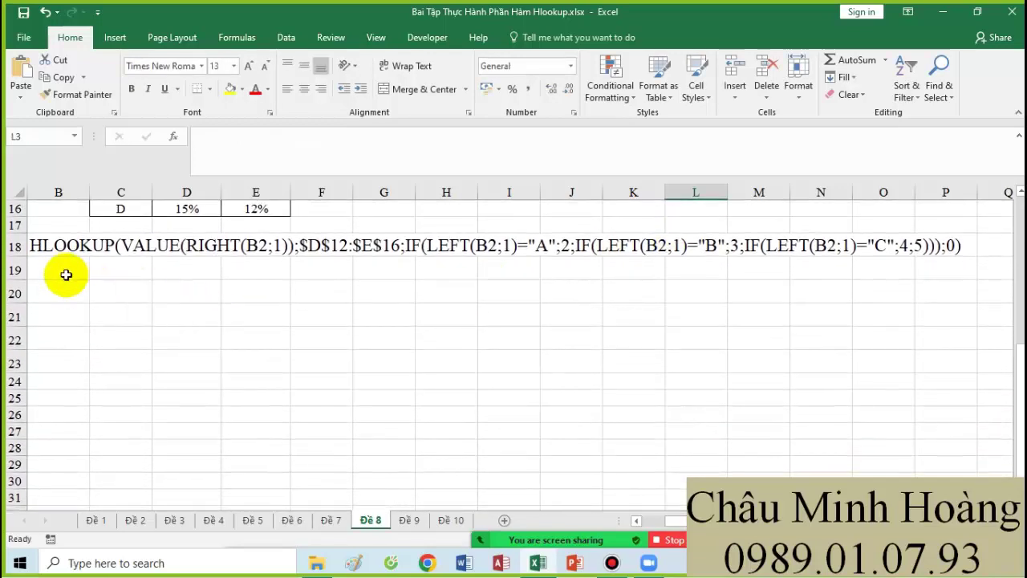
click(64, 273)
key(ctrl+v)
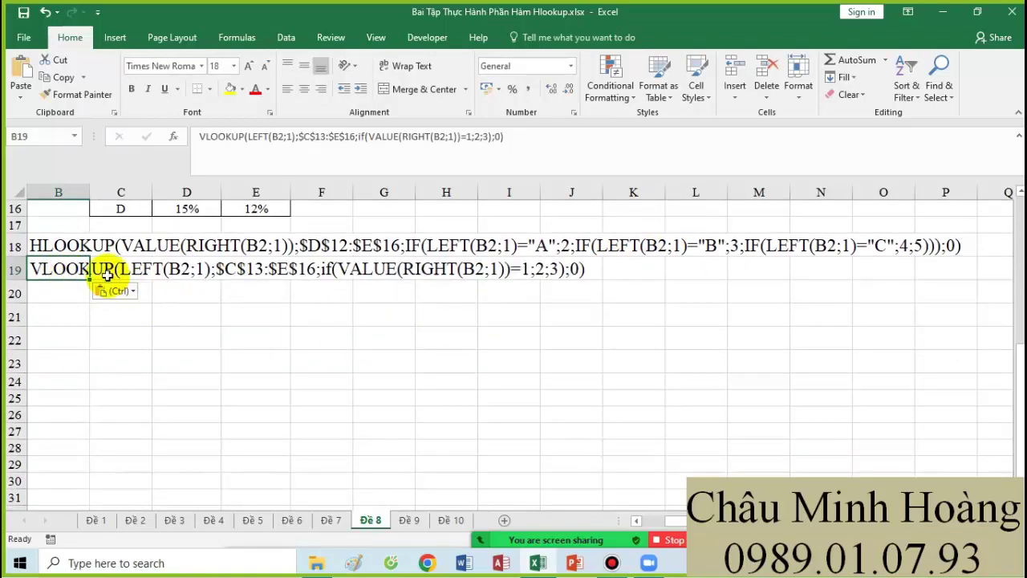
Step: Copy the formula notes block B18:Q29 and paste it at A37 on sheet Đề 9
drag(42, 247, 979, 466)
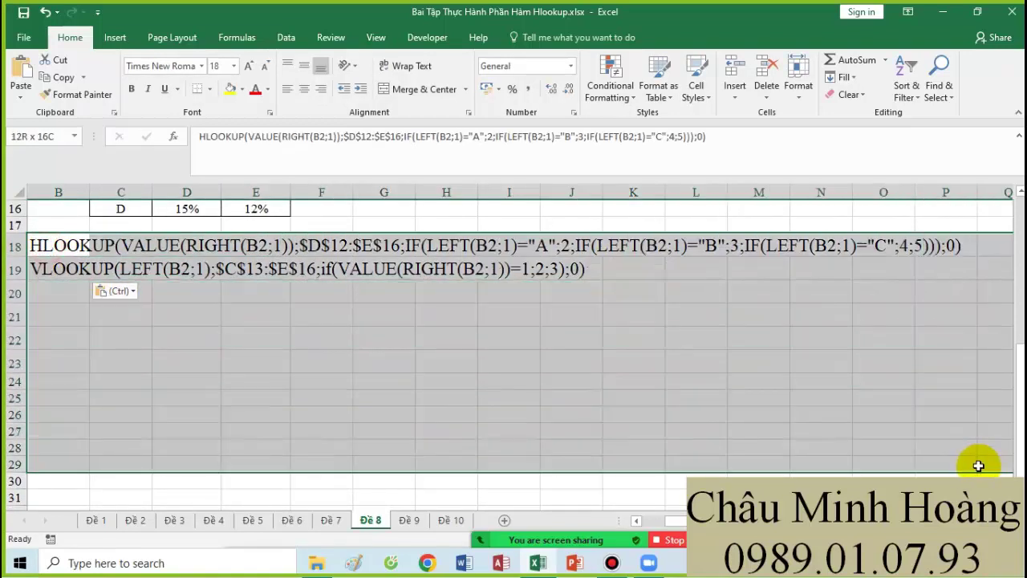
key(ctrl+c)
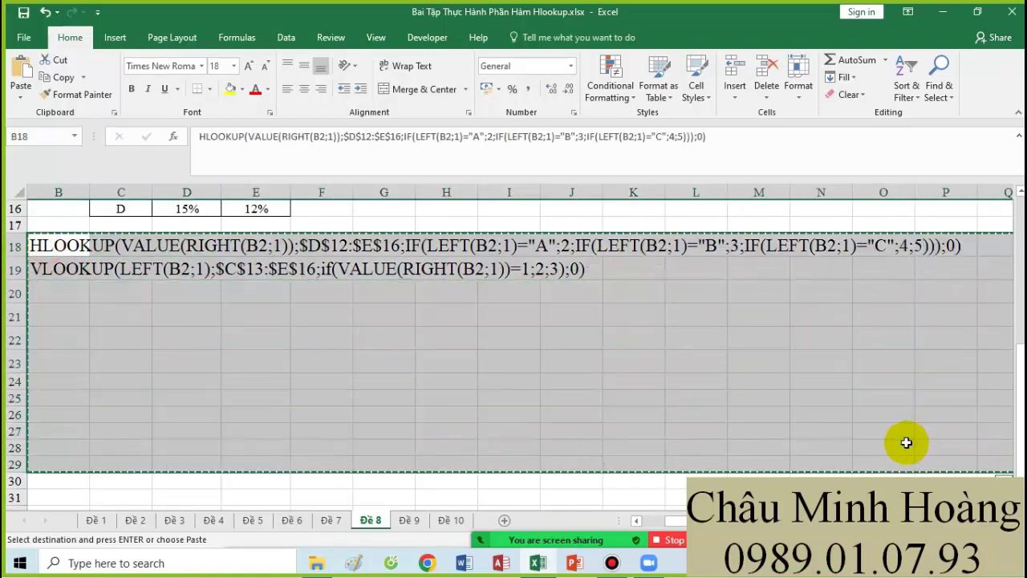
click(410, 522)
scroll(305, 471, down, 4)
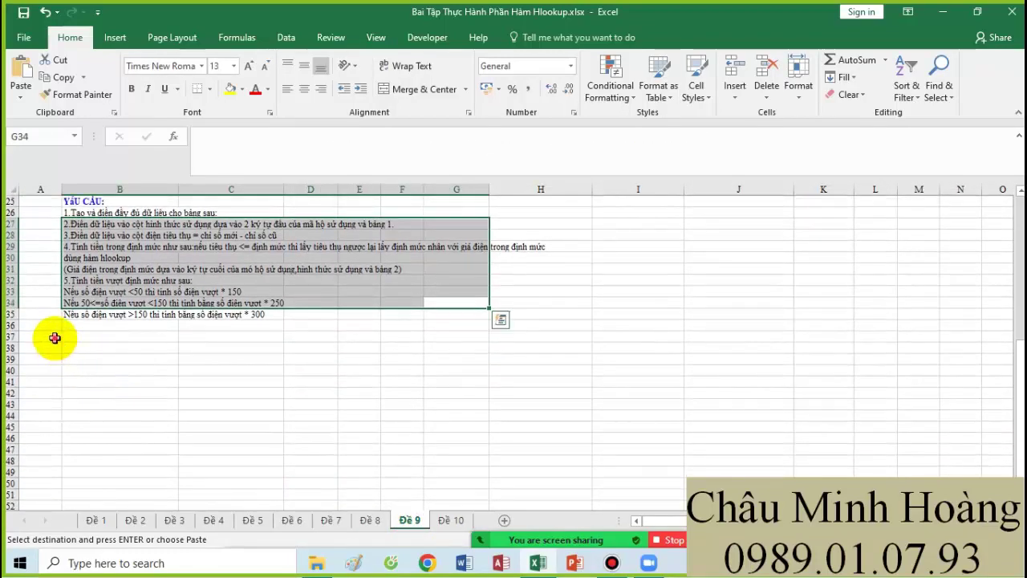
click(55, 338)
ctrl+scroll(264, 429, up, 2)
scroll(264, 434, down, 2)
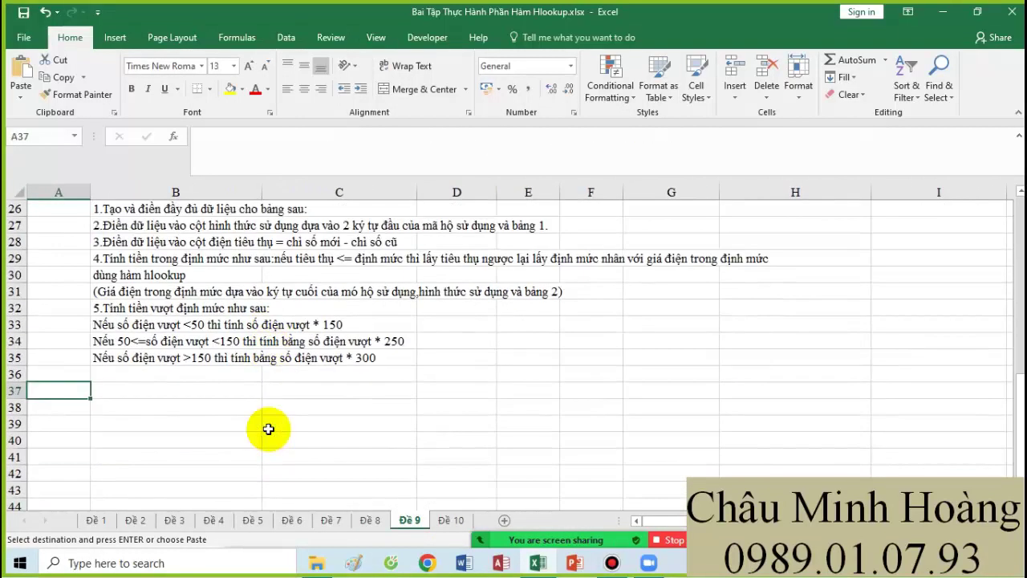
key(ctrl+v)
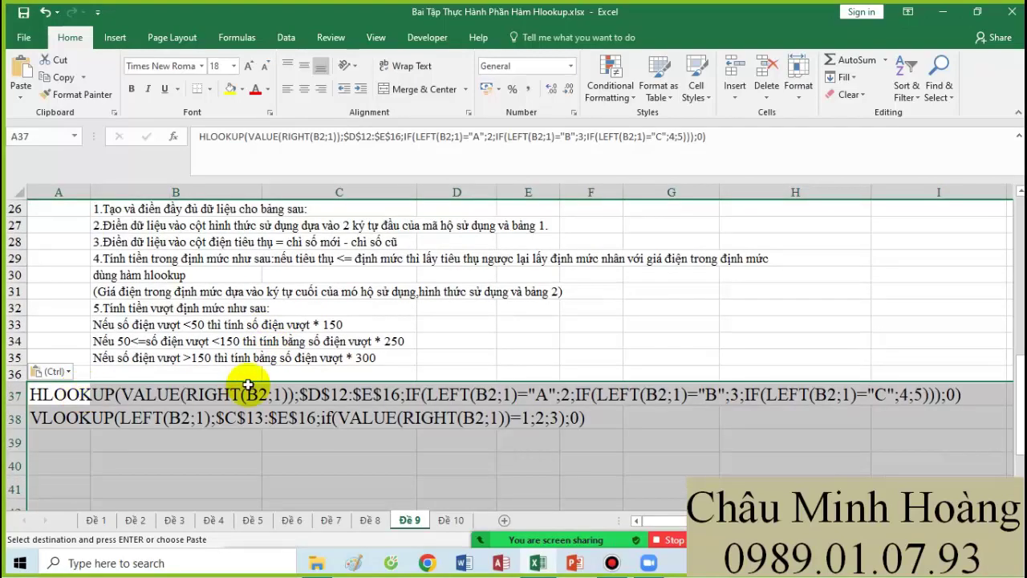
Step: Examine the HLOOKUP formula in C6 and its lookup range C20:E21 in Bảng 1
scroll(342, 388, up, 7)
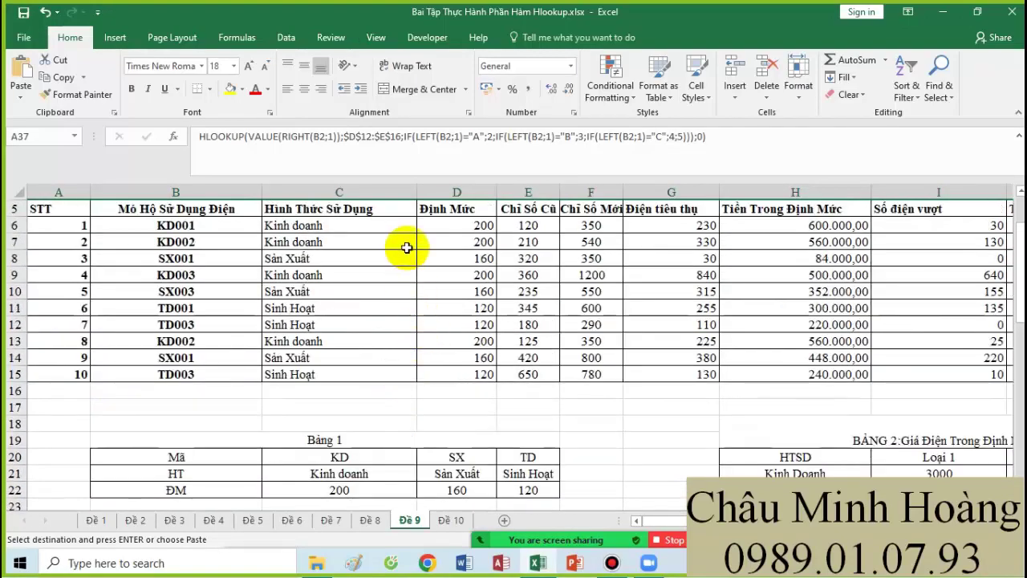
click(353, 228)
scroll(507, 362, down, 3)
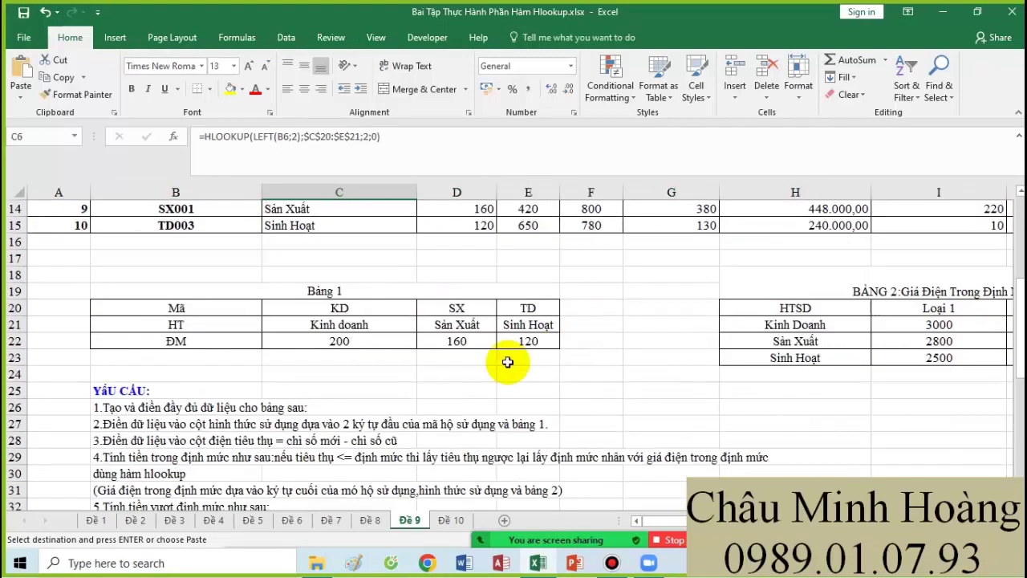
drag(335, 311, 512, 321)
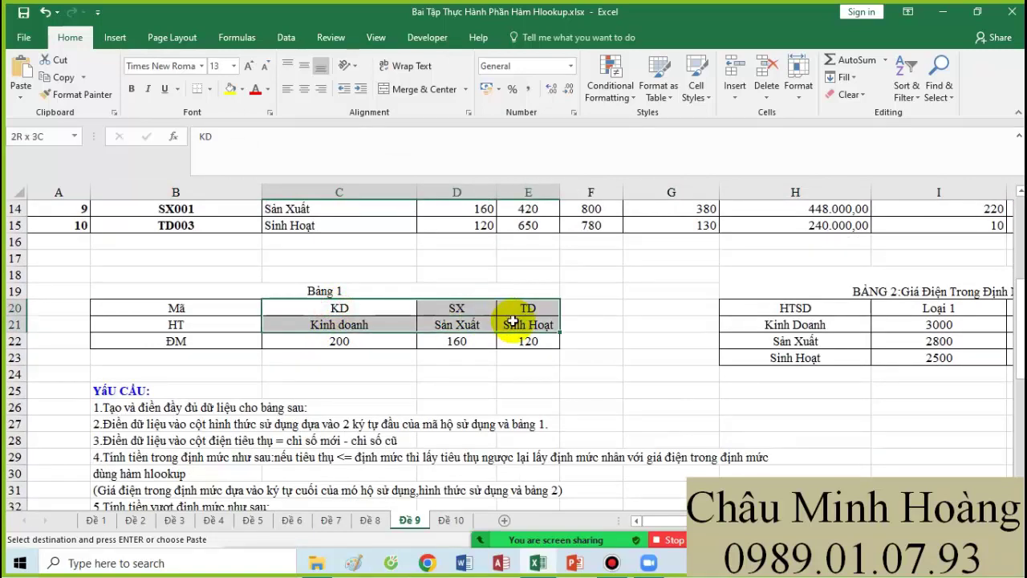
scroll(418, 321, up, 5)
click(317, 294)
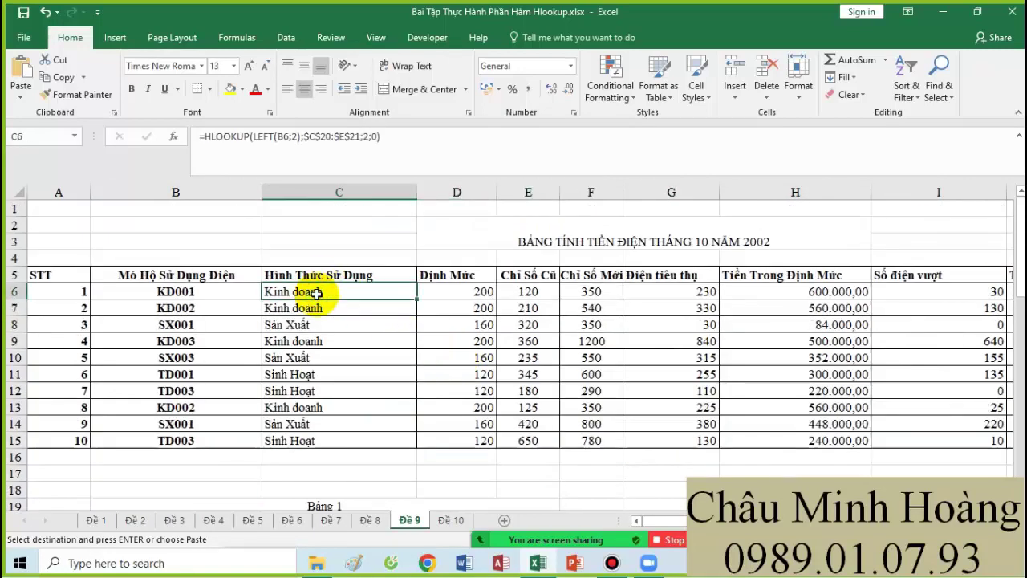
Step: Set the font size of the first record's cells C6:K6 to 22
click(233, 65)
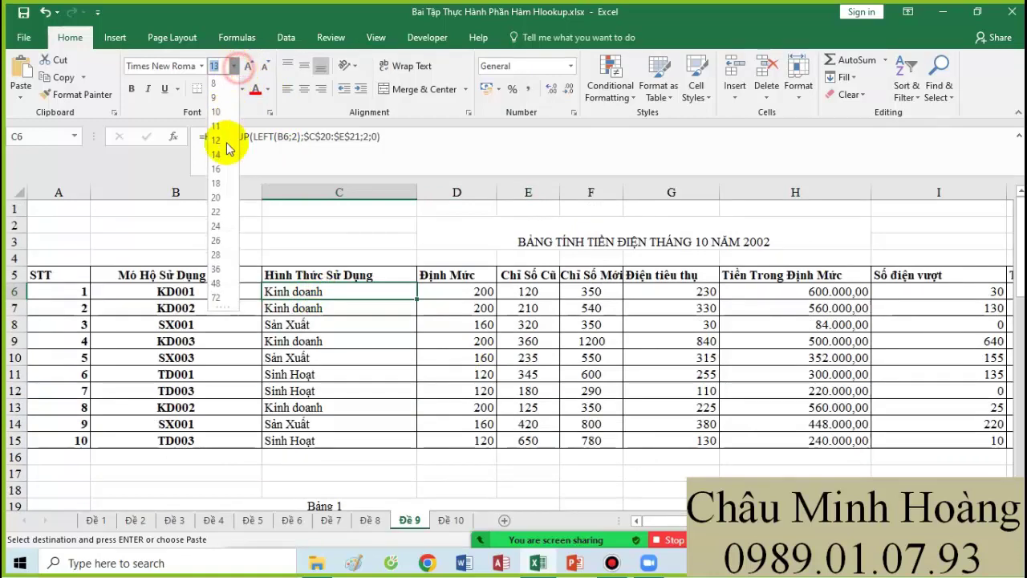
click(219, 211)
drag(331, 291, 851, 297)
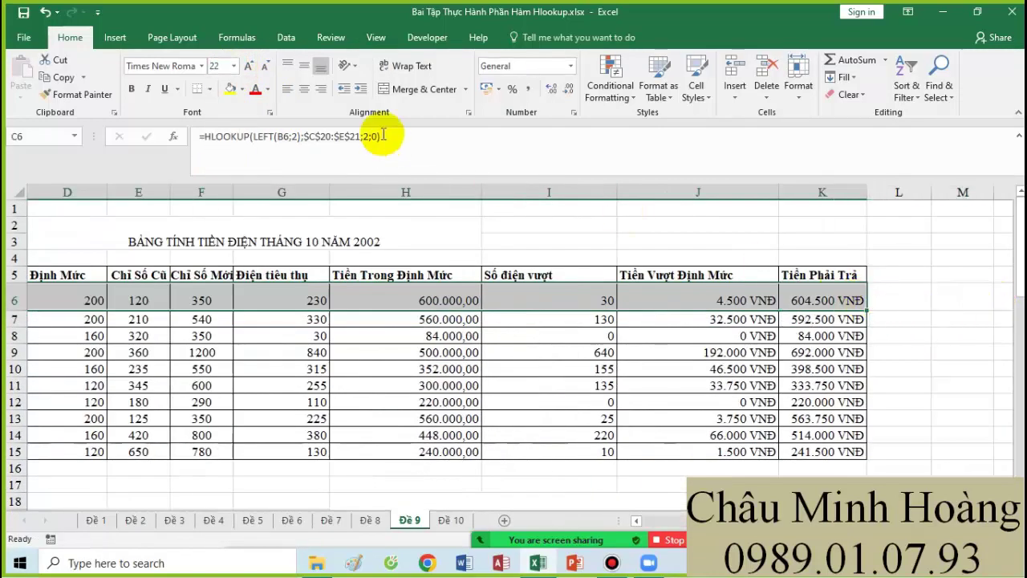
click(233, 66)
click(233, 66)
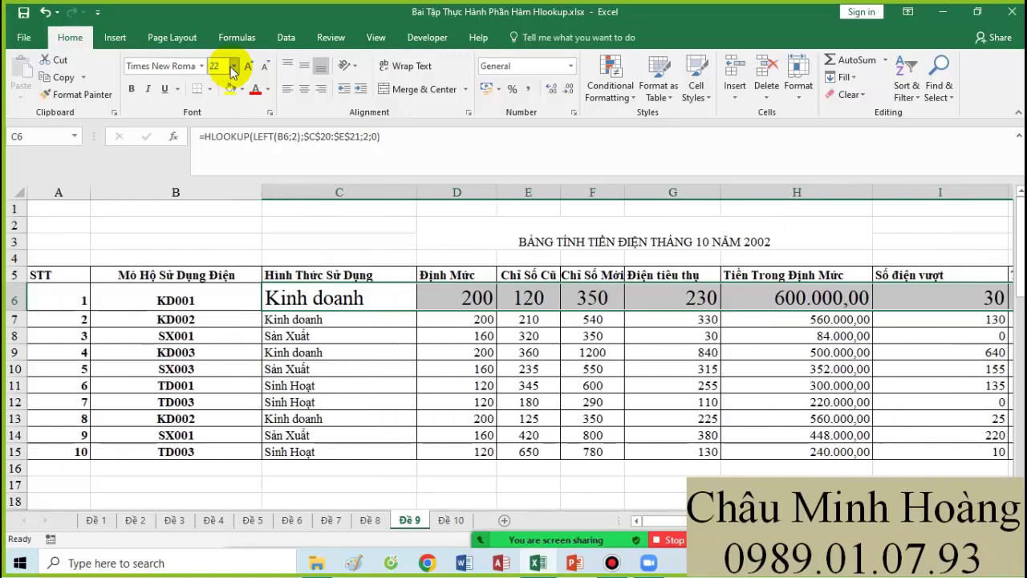
Step: Trace the LEFT(B6;2) lookup value and the $C$20:$E$21 table range of C6's HLOOKUP against the codes in Bảng 1
double_click(321, 298)
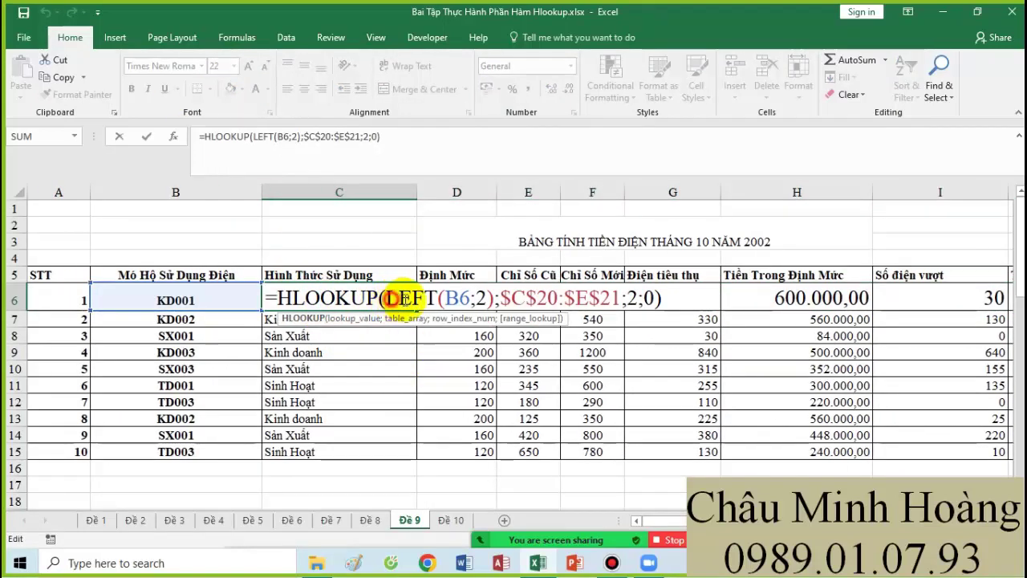
drag(386, 299, 486, 299)
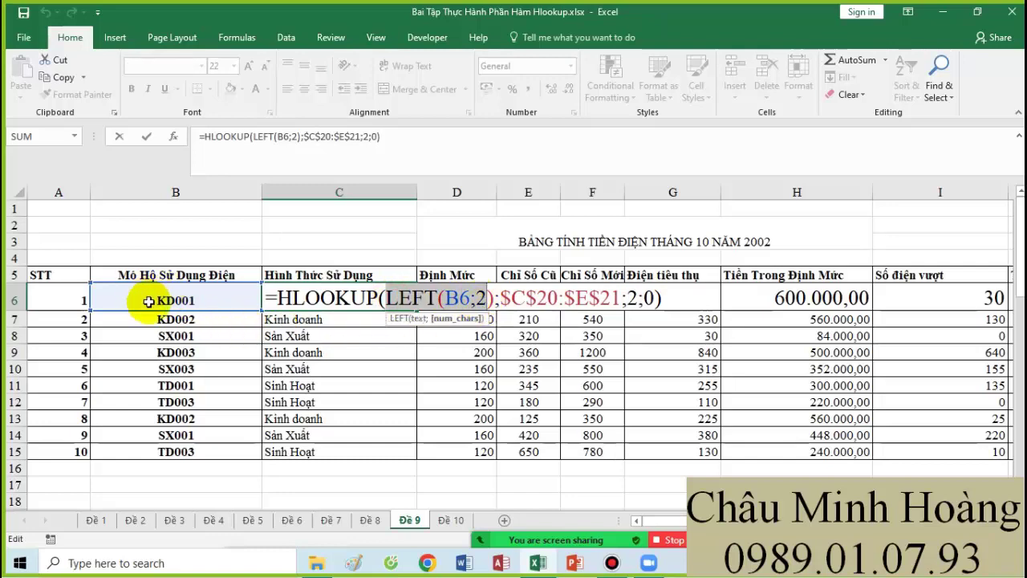
scroll(394, 374, down, 3)
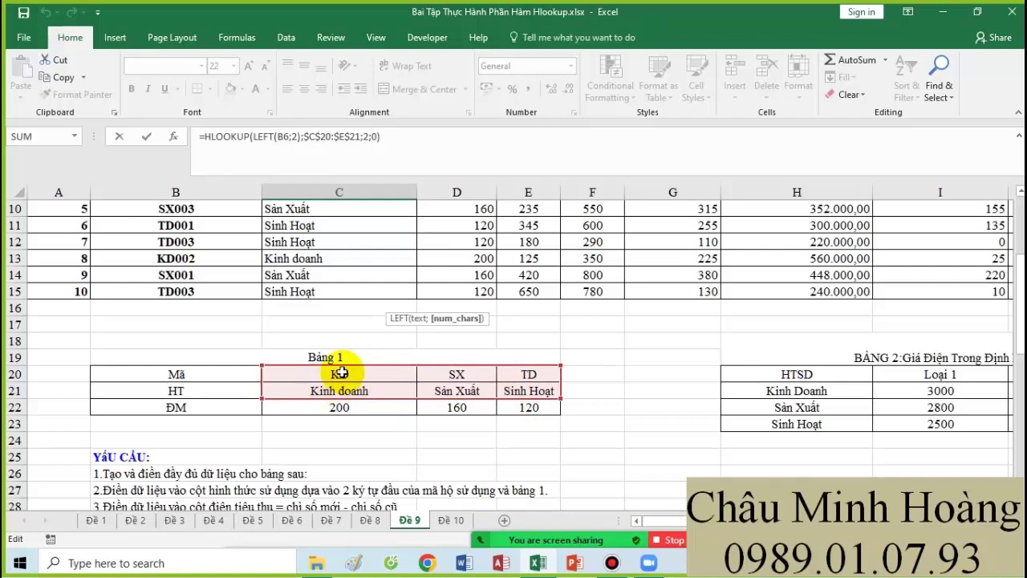
scroll(342, 373, up, 3)
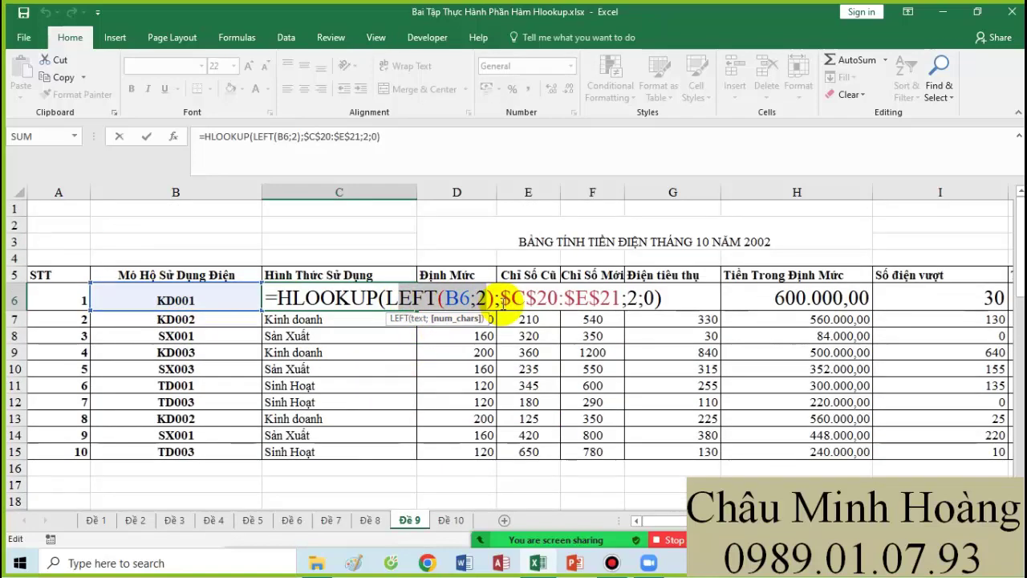
drag(500, 298, 618, 298)
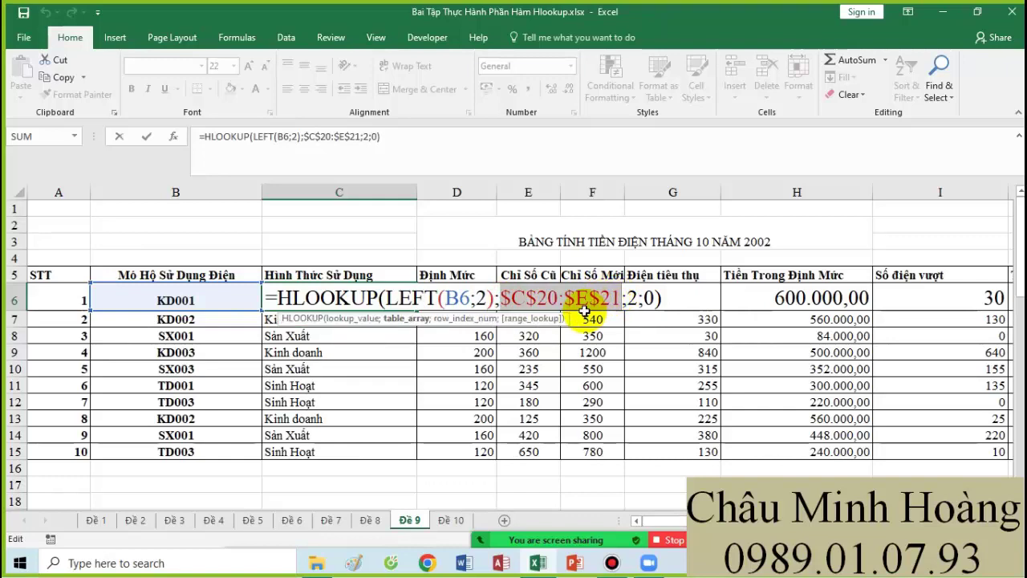
scroll(584, 312, down, 3)
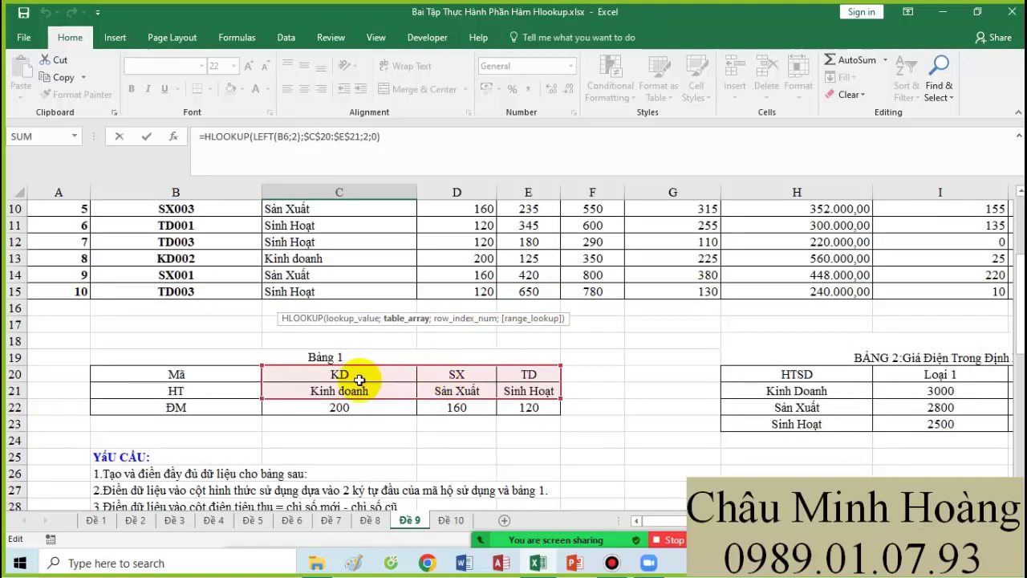
scroll(521, 385, up, 3)
scroll(522, 388, down, 2)
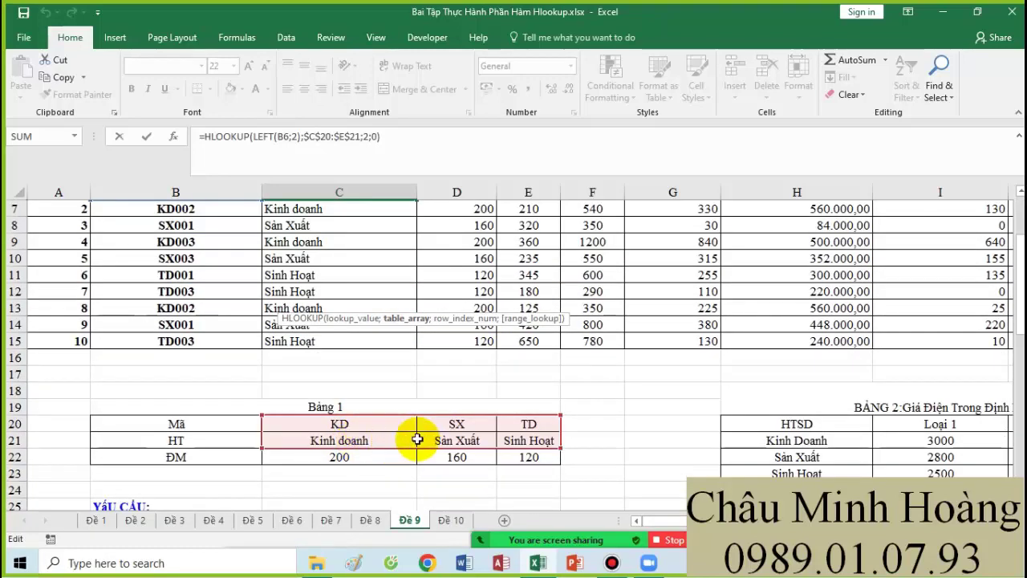
scroll(412, 436, up, 2)
Step: Copy the HLOOKUP formula from C6 without its equals sign and paste it as text in A39
drag(666, 299, 272, 304)
key(ctrl+c)
key(Escape)
scroll(161, 369, down, 9)
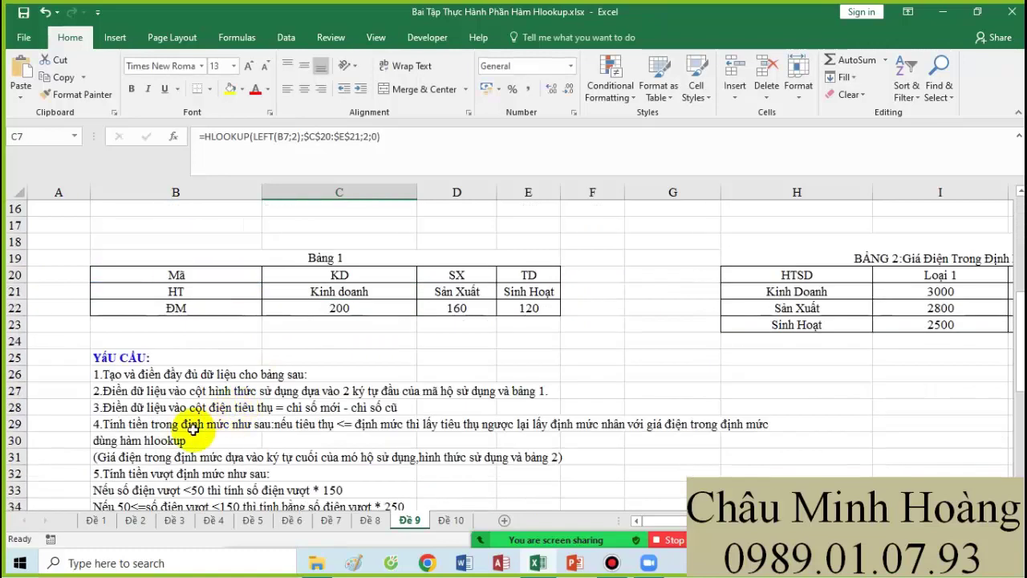
click(60, 424)
click(58, 411)
key(ctrl+v)
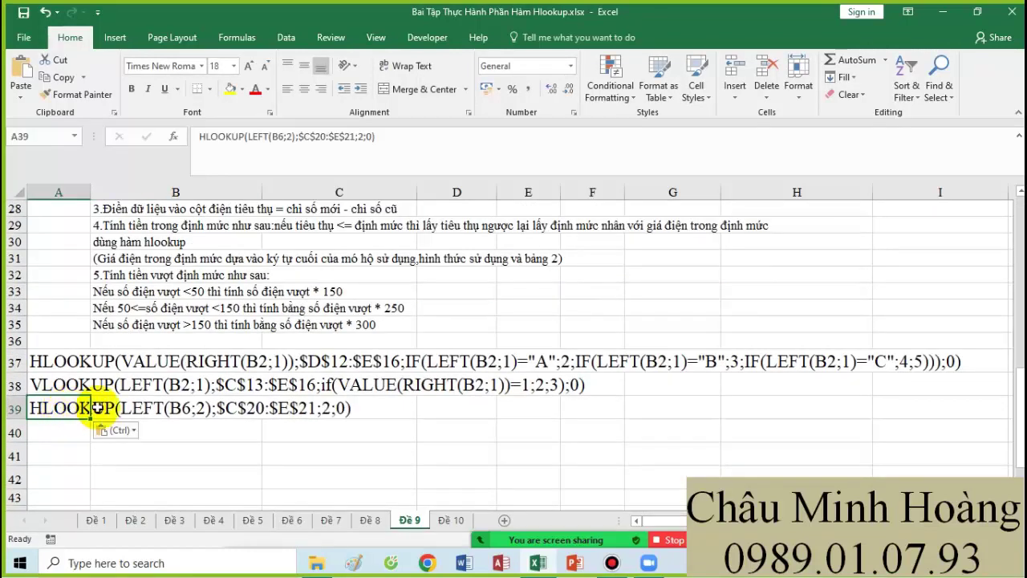
Step: Check the Định Mức formula in D6 and the Bảng 1 cells from C20 to row 22 that it looks up
scroll(301, 406, up, 2)
scroll(241, 377, up, 7)
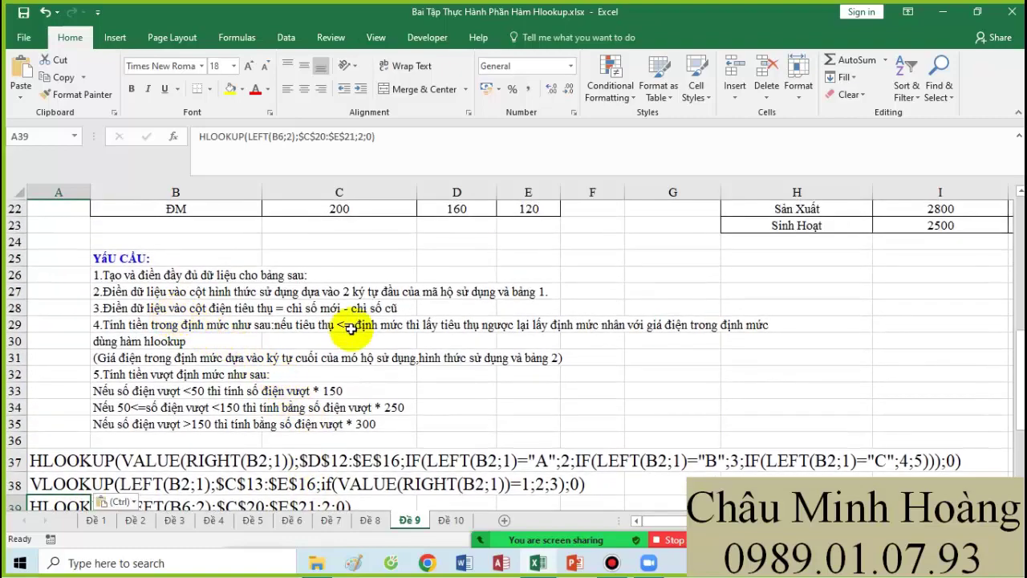
click(383, 298)
click(471, 302)
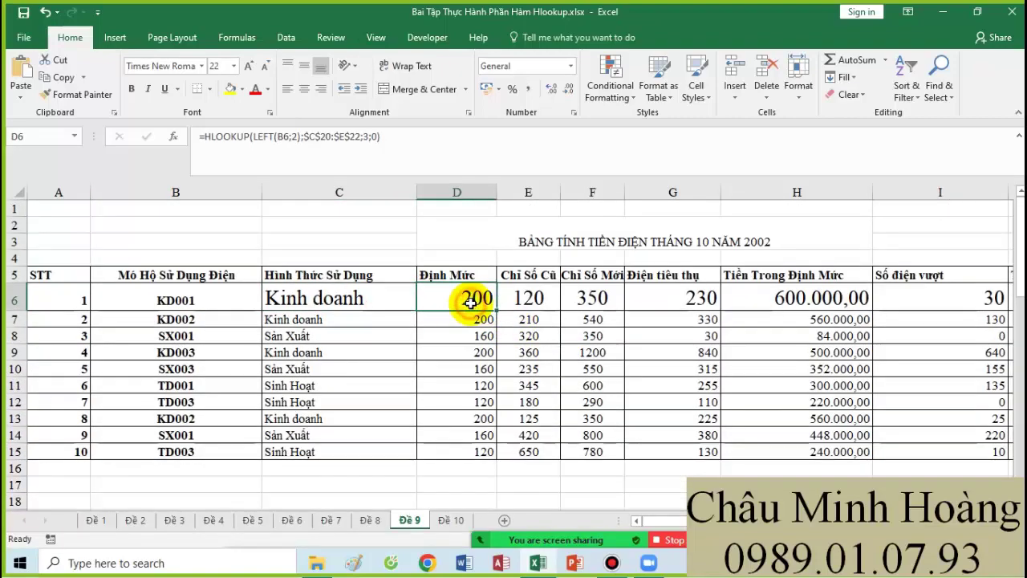
scroll(426, 371, down, 3)
drag(321, 374, 503, 402)
scroll(503, 401, up, 3)
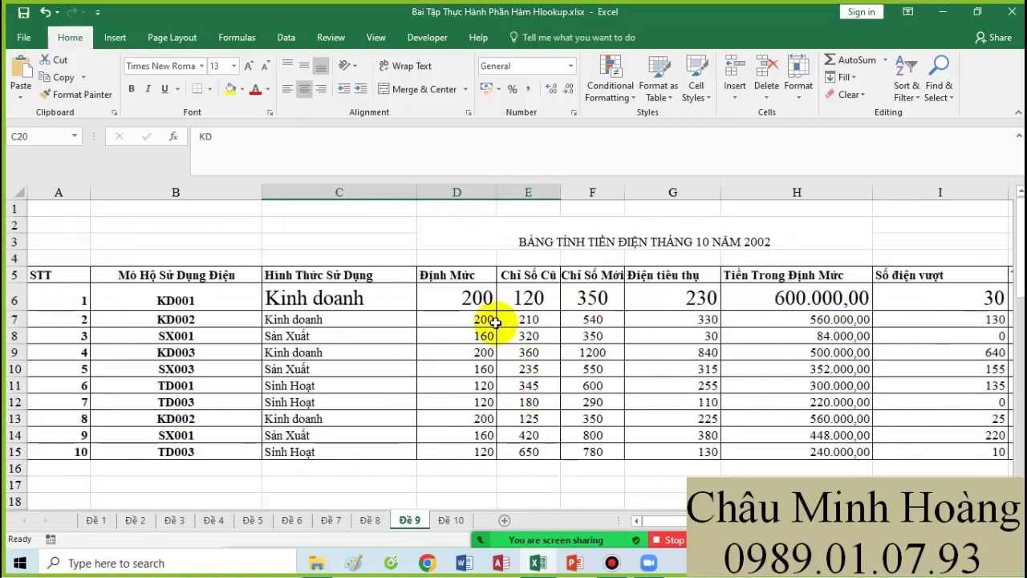
Step: Examine the LEFT(B6;2) lookup value and $C$20:$E$22 range inside D6's HLOOKUP, comparing them with Bảng 1
double_click(463, 298)
drag(545, 298, 638, 304)
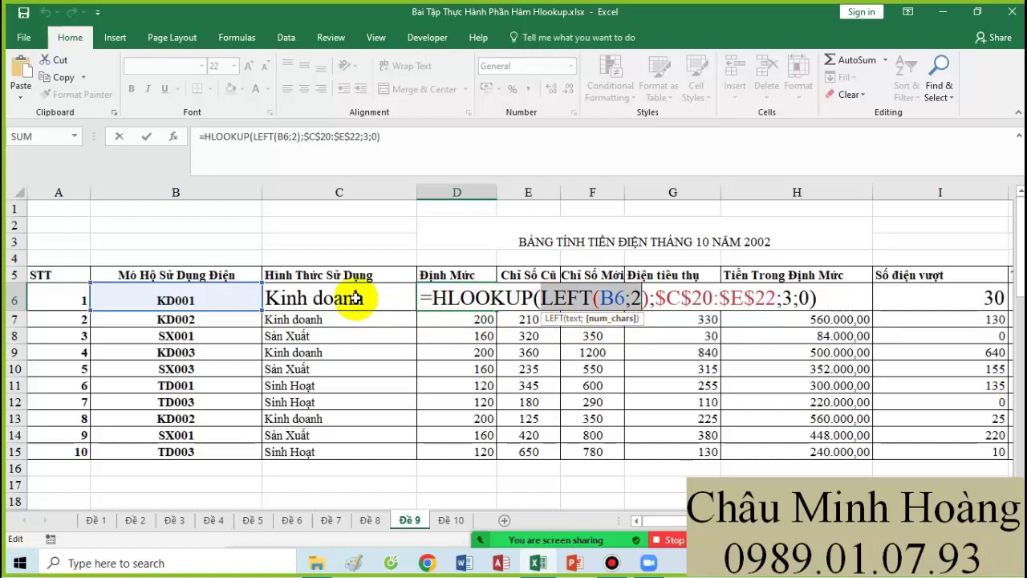
scroll(375, 356, down, 4)
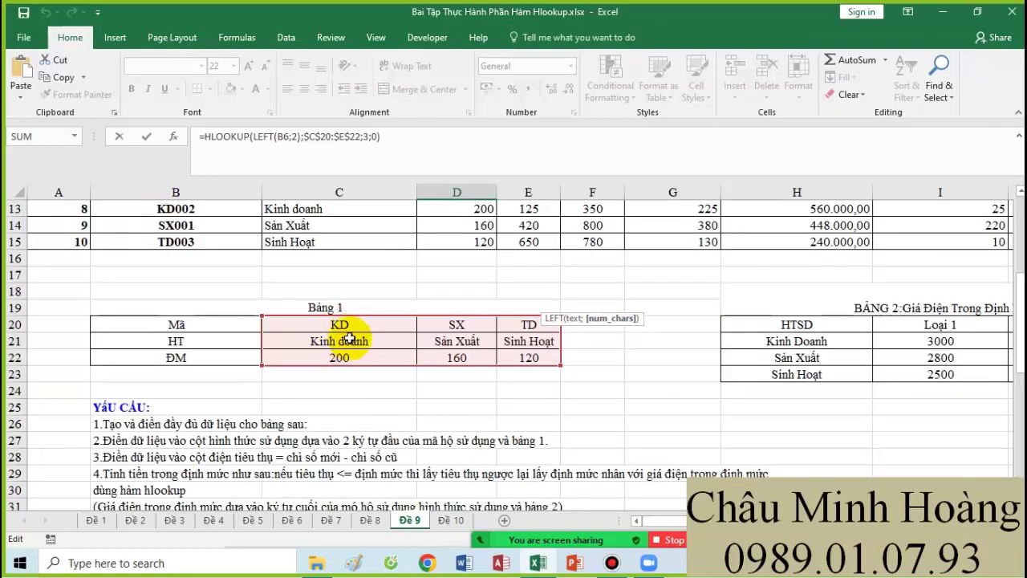
scroll(339, 335, up, 4)
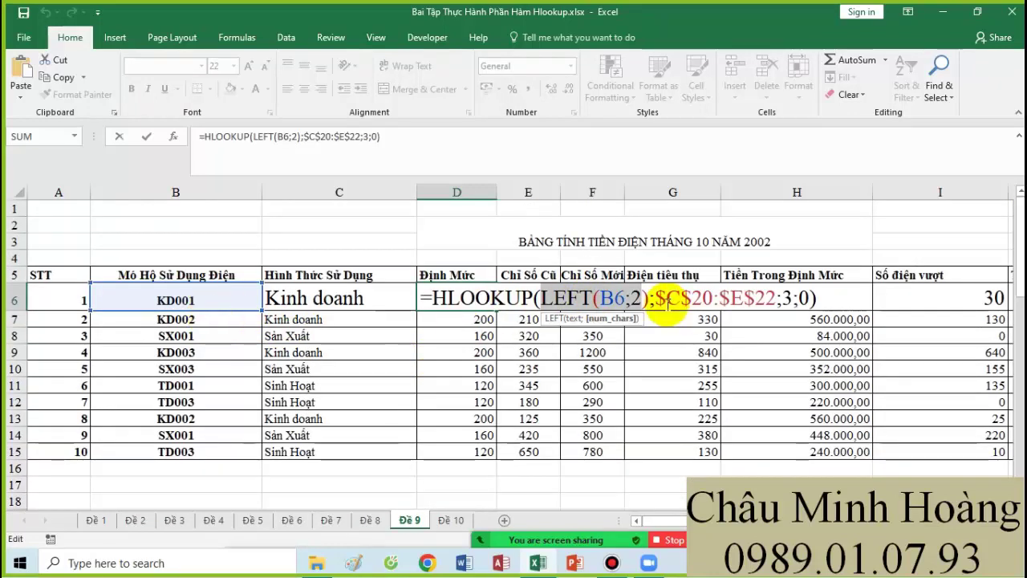
scroll(683, 340, down, 3)
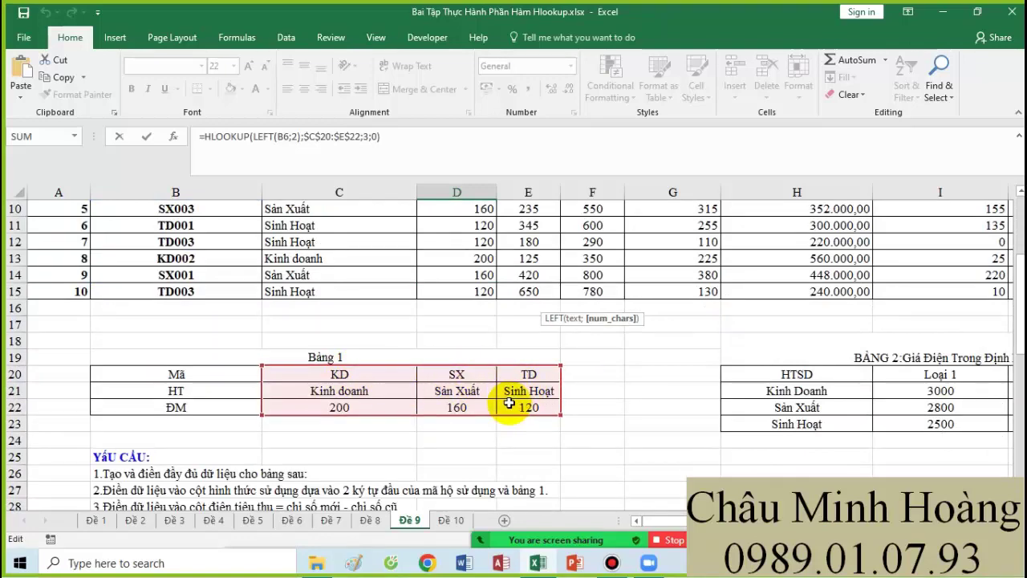
scroll(517, 404, up, 3)
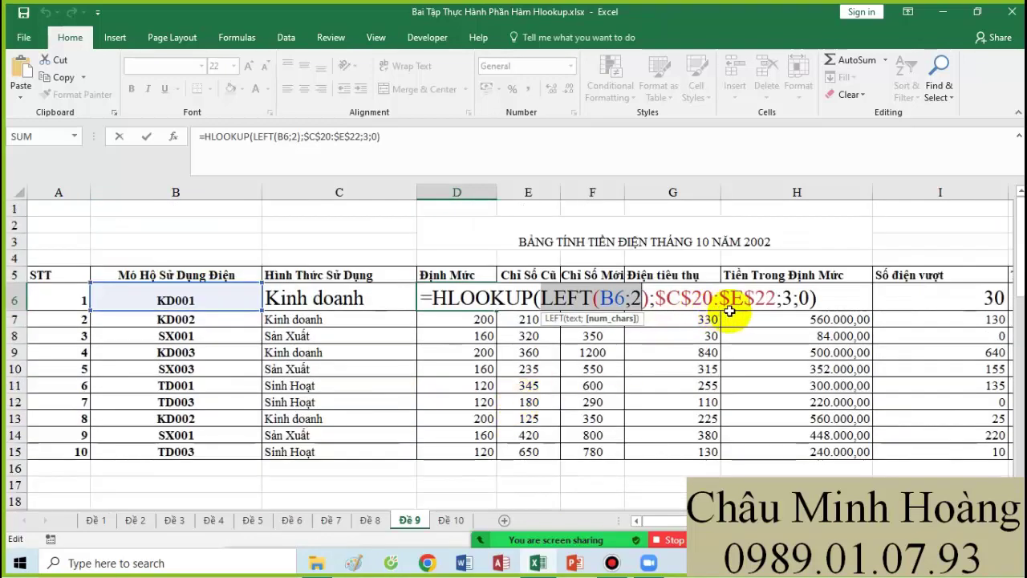
scroll(391, 338, down, 4)
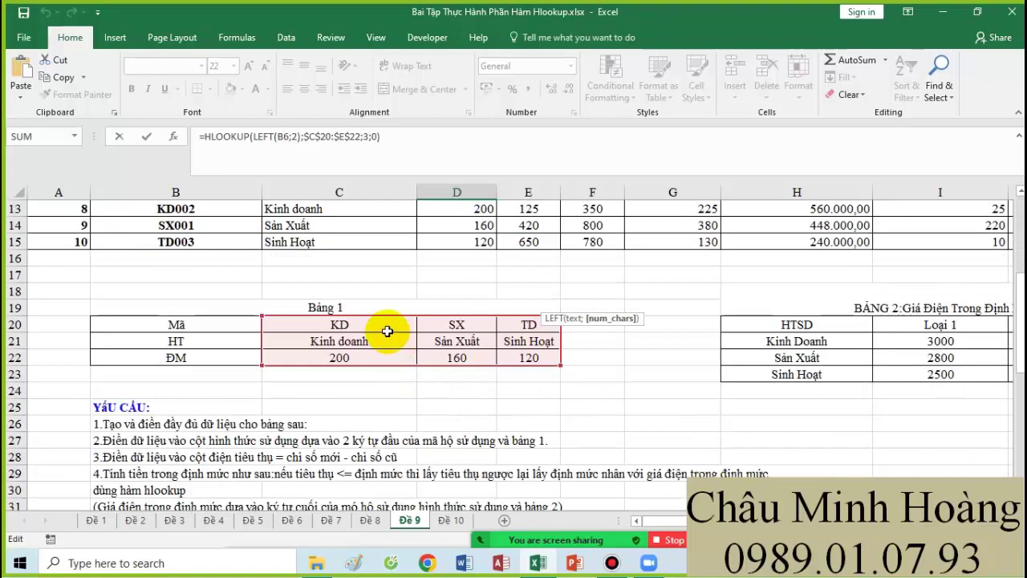
scroll(391, 358, up, 4)
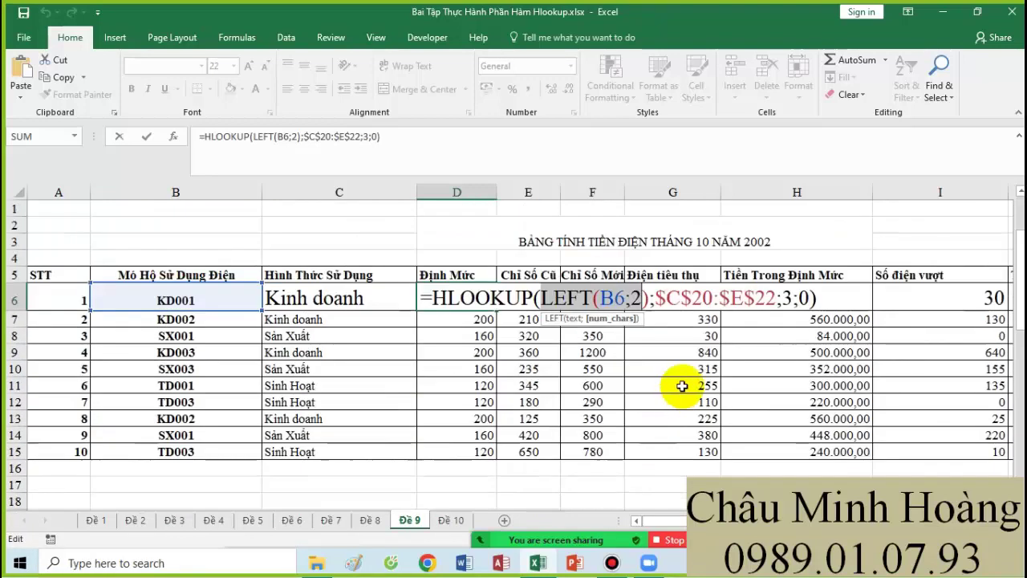
Step: Copy D6's formula text HLOOKUP(LEFT(B6;2);$C$20:$E$22;3;0) without the equals sign and paste it in A40
click(821, 299)
drag(713, 298, 456, 301)
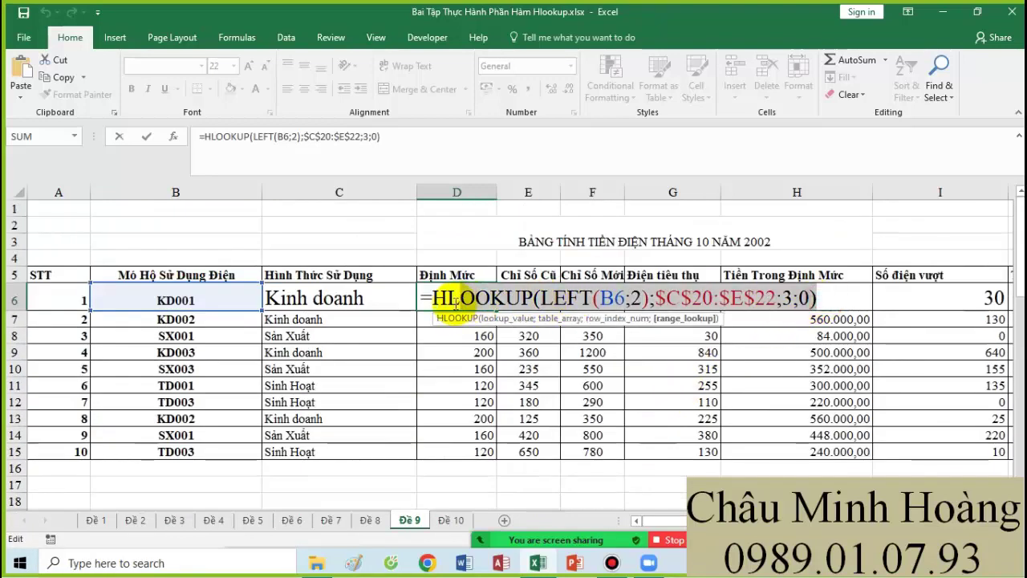
key(Return)
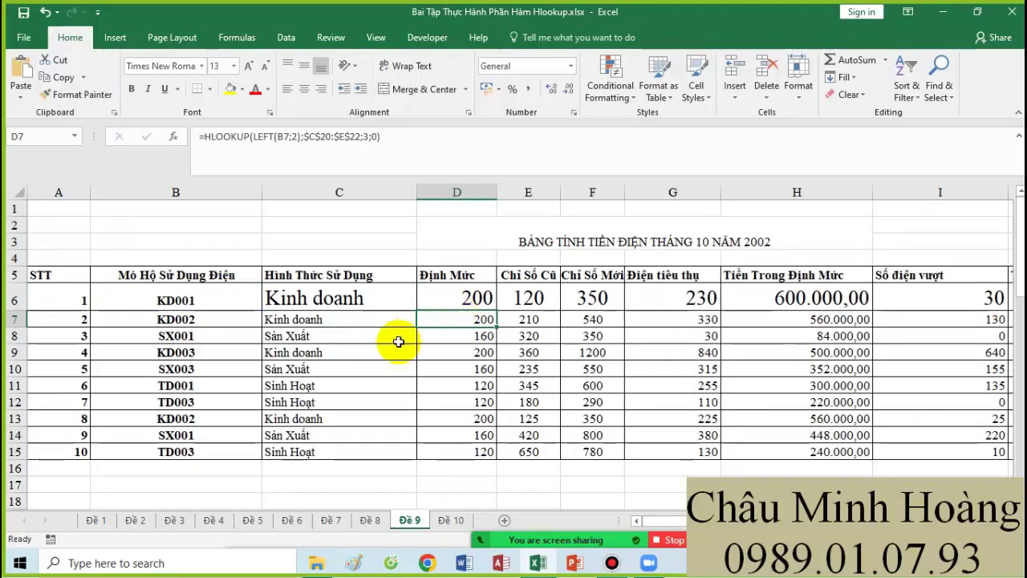
scroll(321, 377, down, 8)
scroll(250, 410, down, 1)
click(62, 429)
text(HLOOKUP(LEFT(B6;2);$C$20:$E$22;3;0))
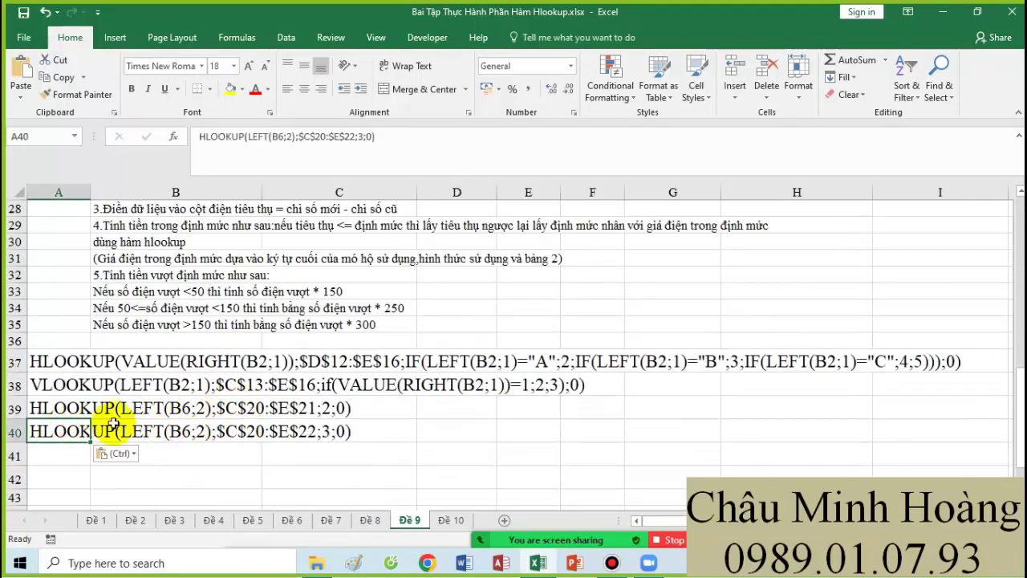
Step: Compare the Điện tiêu thụ formula in G6 and the meter readings with requirement 3 in B28
scroll(432, 390, up, 5)
scroll(433, 390, up, 4)
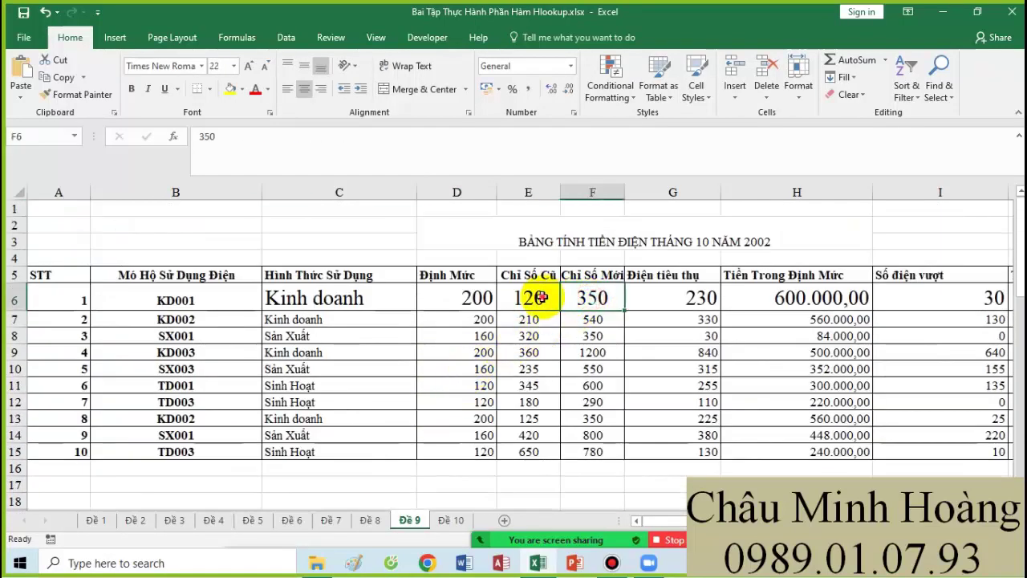
click(579, 298)
click(653, 299)
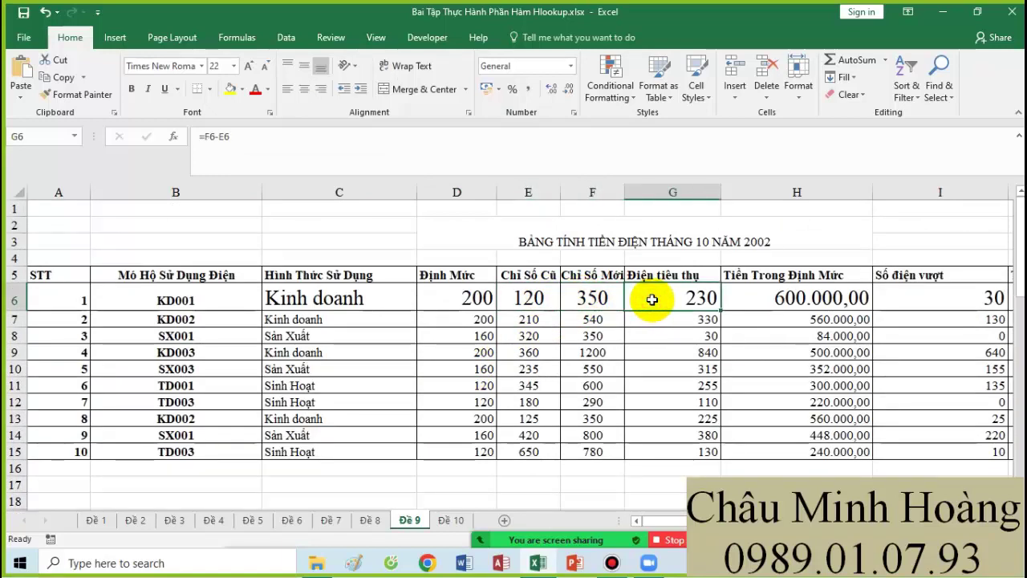
scroll(260, 405, down, 4)
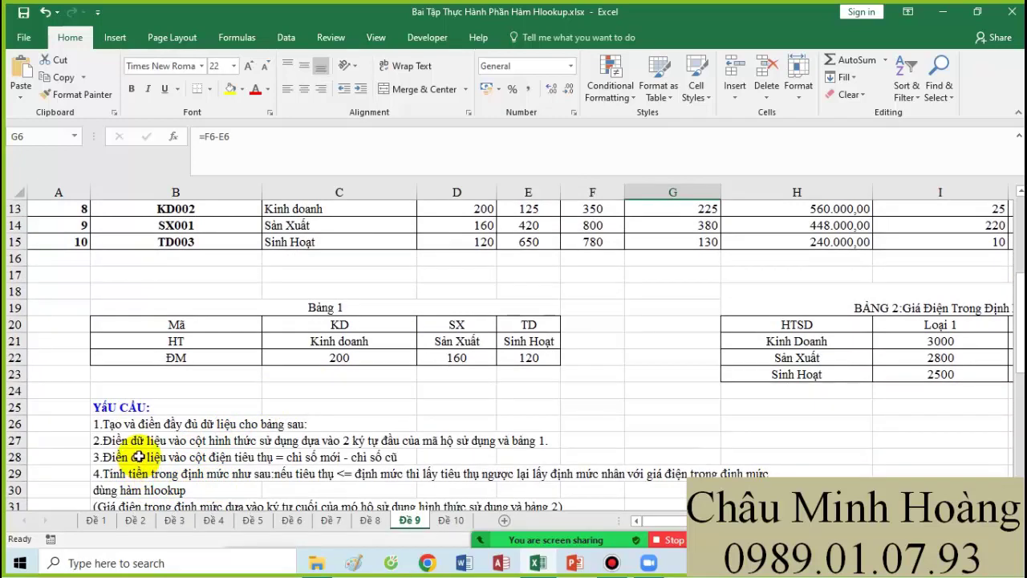
drag(138, 457, 341, 457)
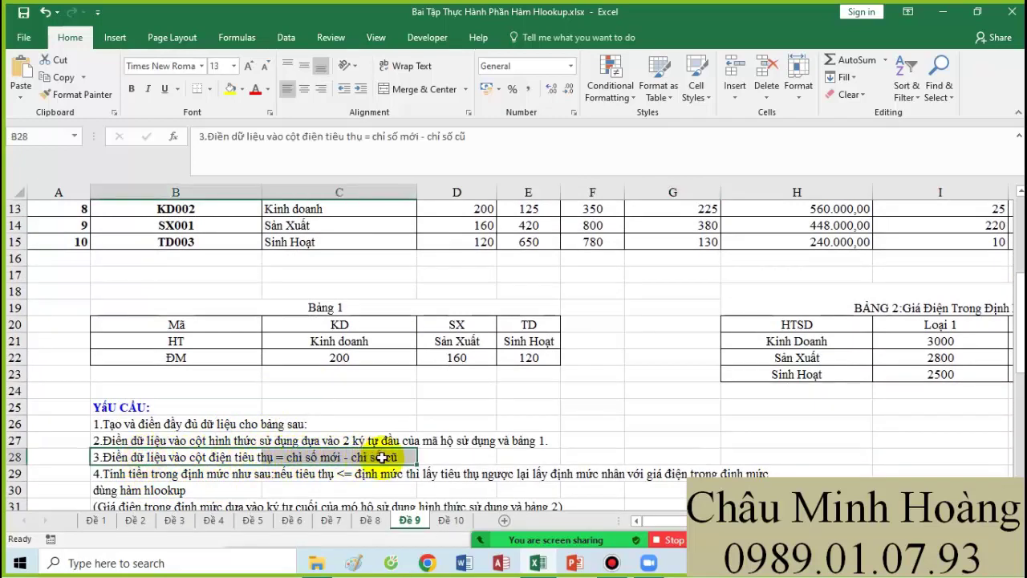
scroll(618, 436, up, 4)
Step: Copy G6's formula without its equals sign and paste the text F6-E6 in A41
double_click(690, 299)
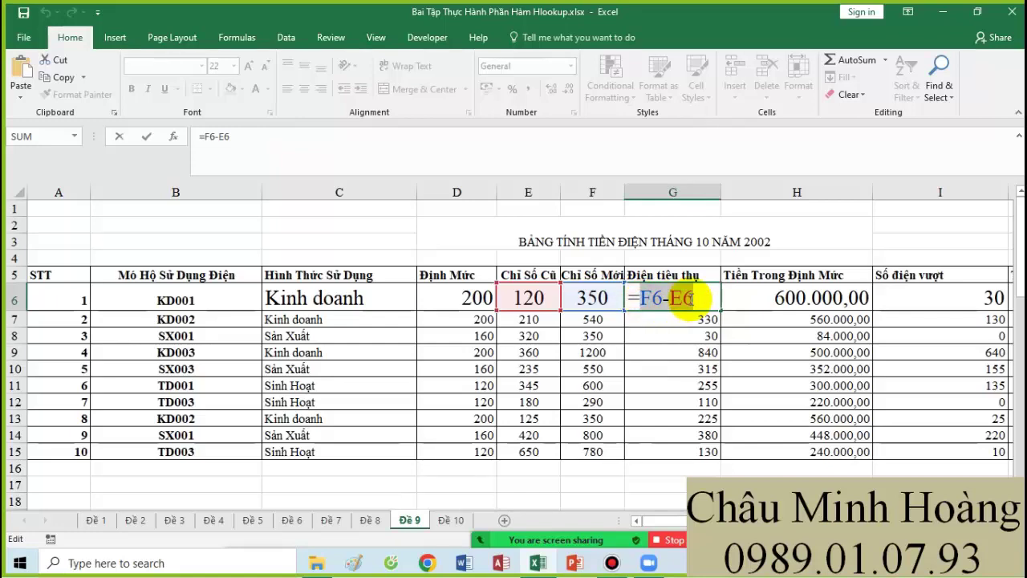
key(Return)
scroll(343, 391, down, 5)
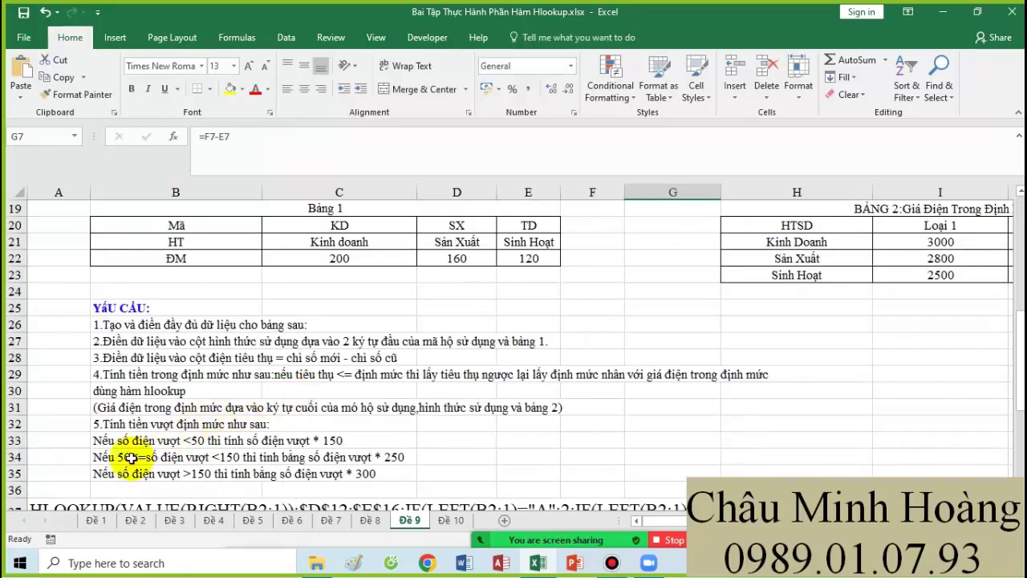
click(60, 454)
text(F6-E6)
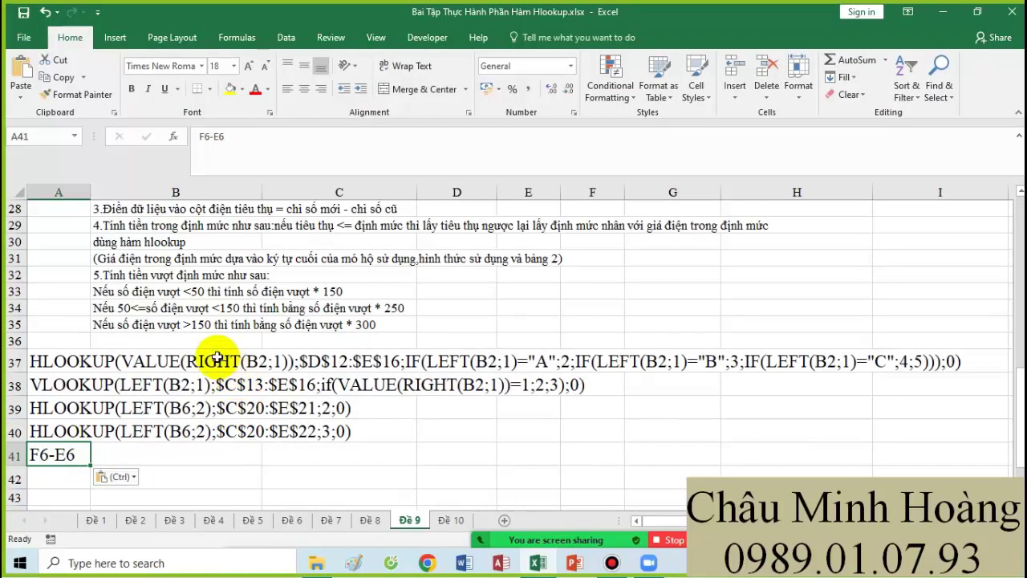
Step: Set the IF condition in H6's Tiền Trong Định Mức formula to G6<=D6, following requirement 4
scroll(315, 332, up, 1)
scroll(316, 331, up, 1)
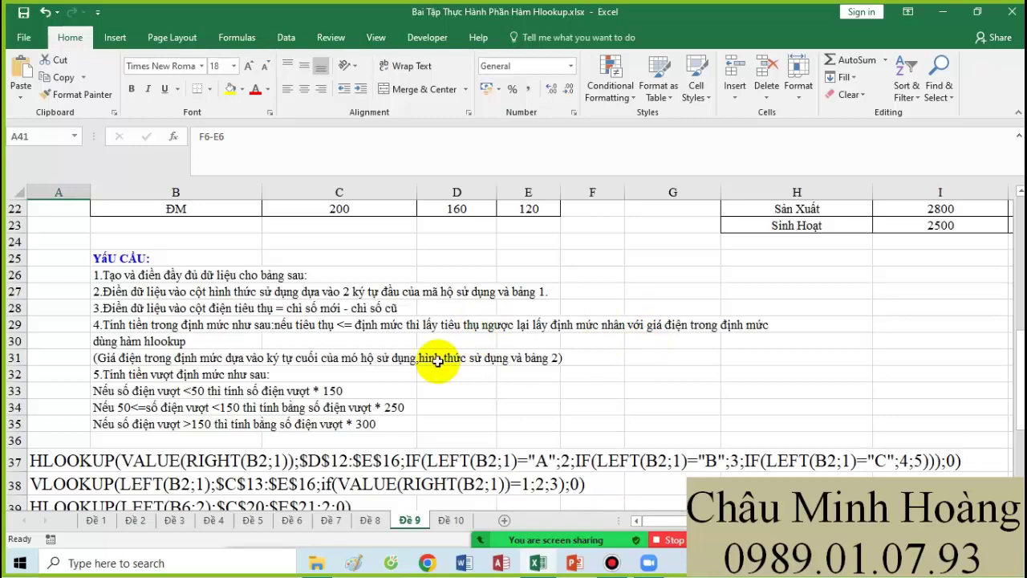
scroll(847, 369, up, 7)
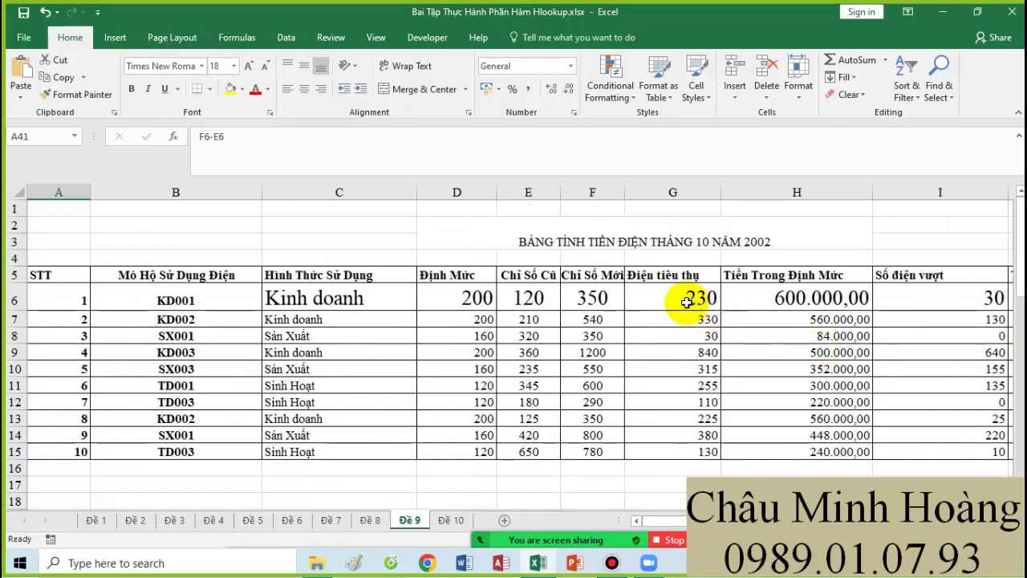
double_click(763, 299)
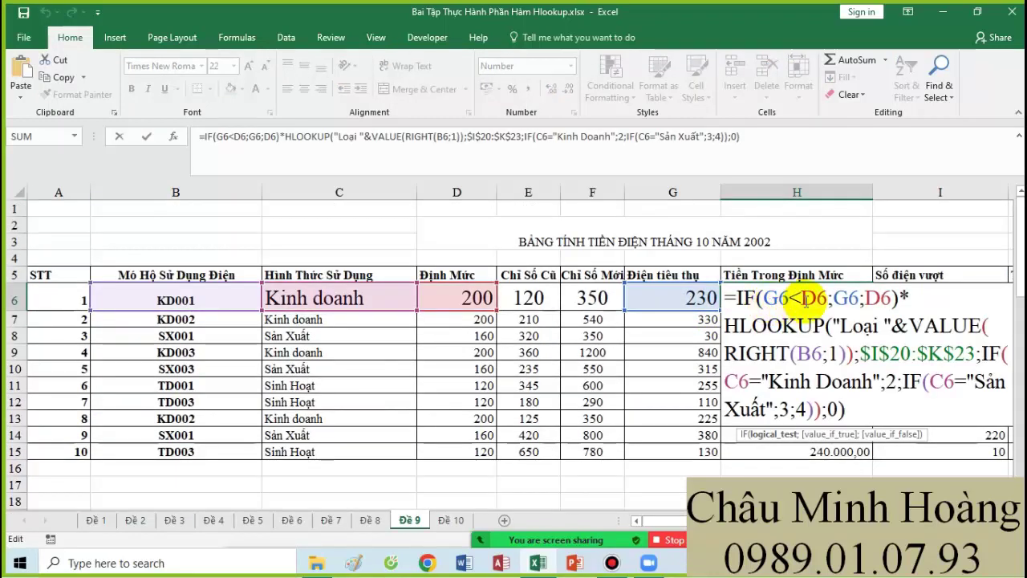
double_click(775, 298)
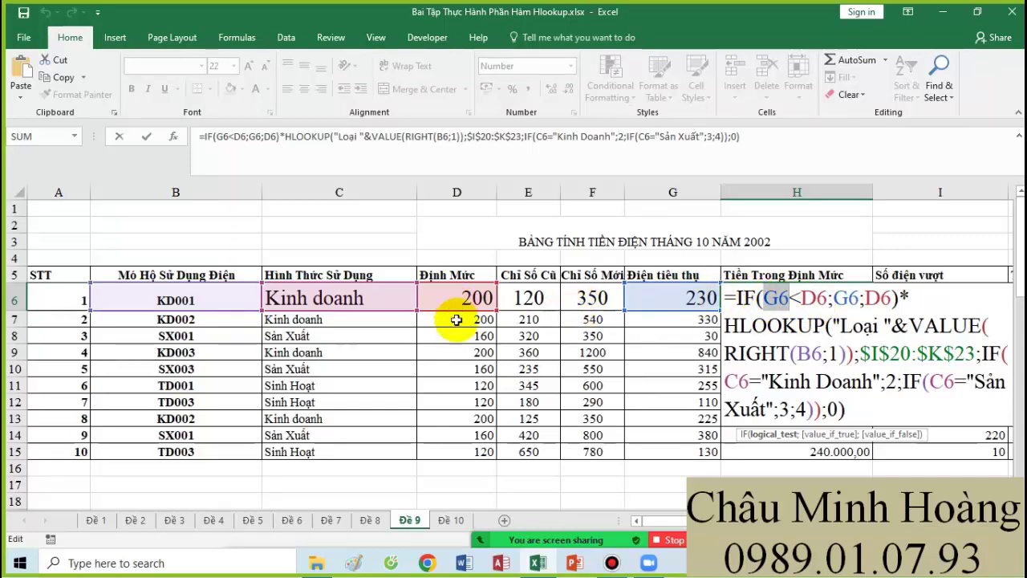
scroll(456, 319, down, 4)
scroll(407, 420, down, 2)
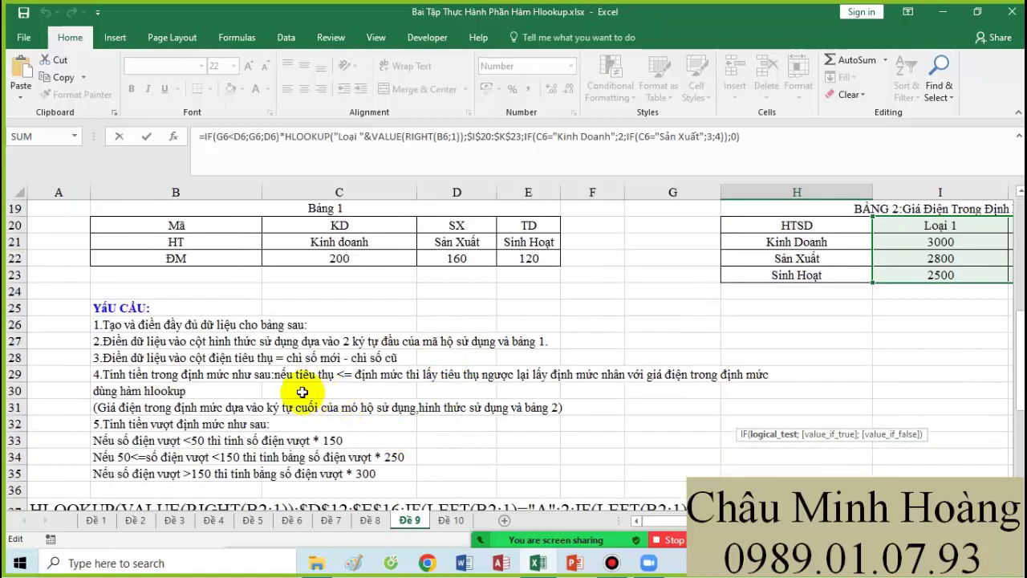
scroll(578, 361, up, 5)
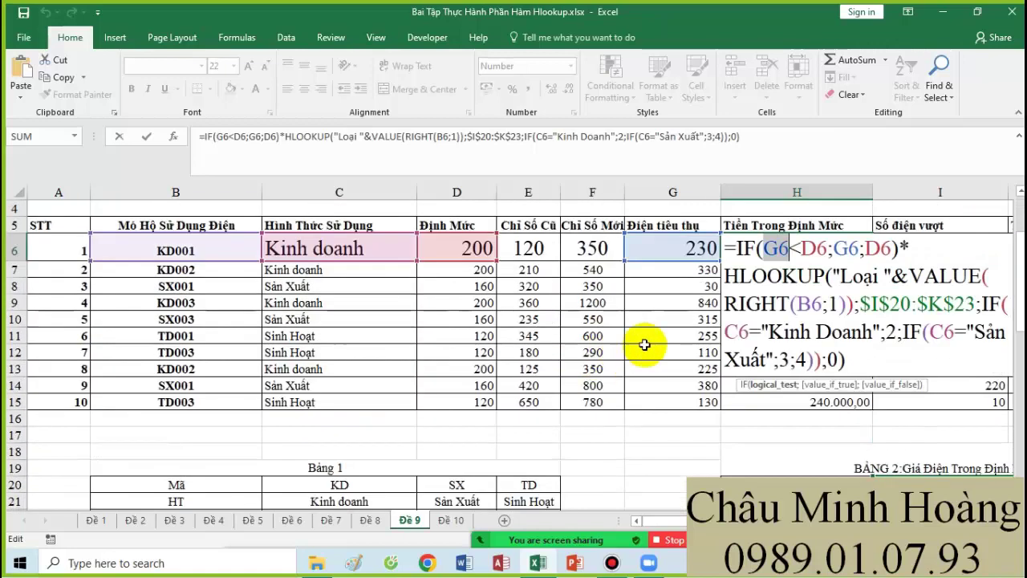
click(801, 249)
text(=)
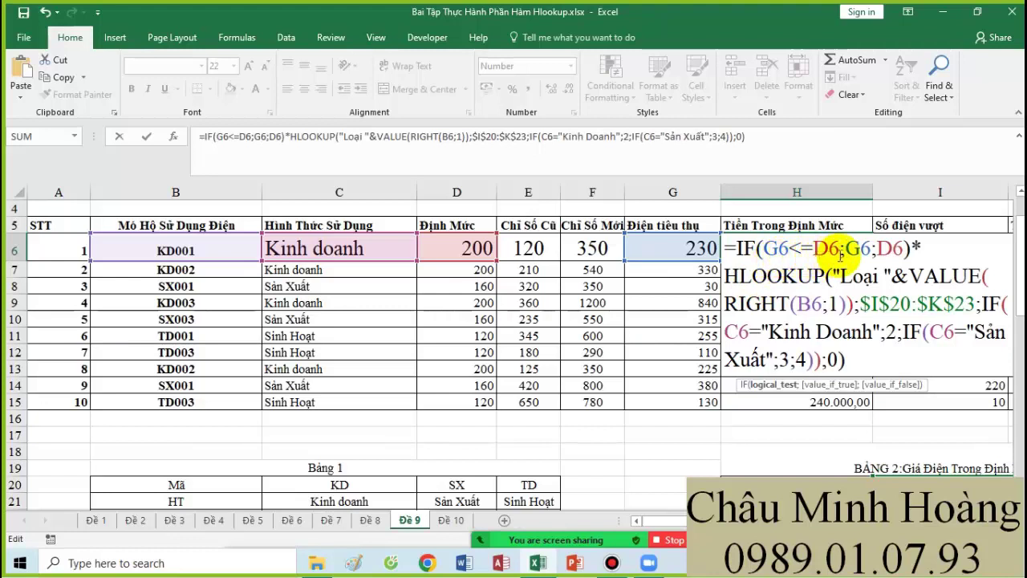
Step: Examine the G6 and D6 results of the IF in H6 and the HLOOKUP price multiplier with its range in Bảng 2
double_click(857, 250)
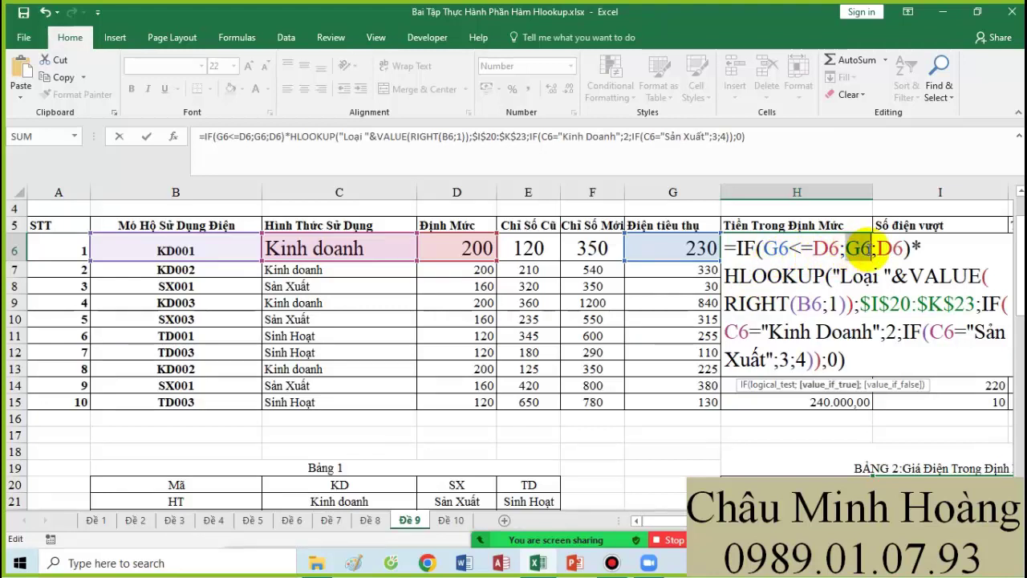
double_click(891, 250)
double_click(891, 251)
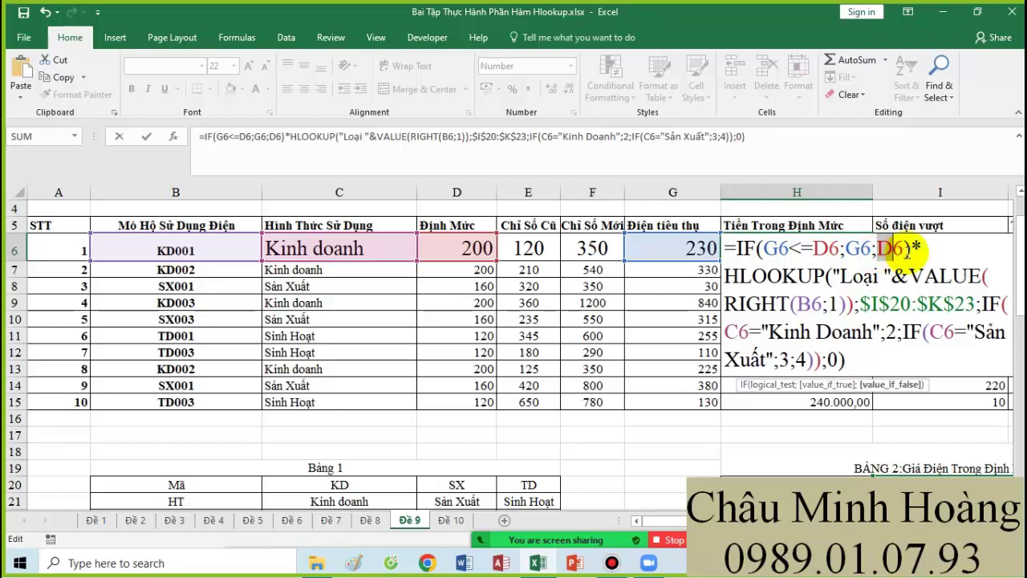
drag(915, 249, 885, 358)
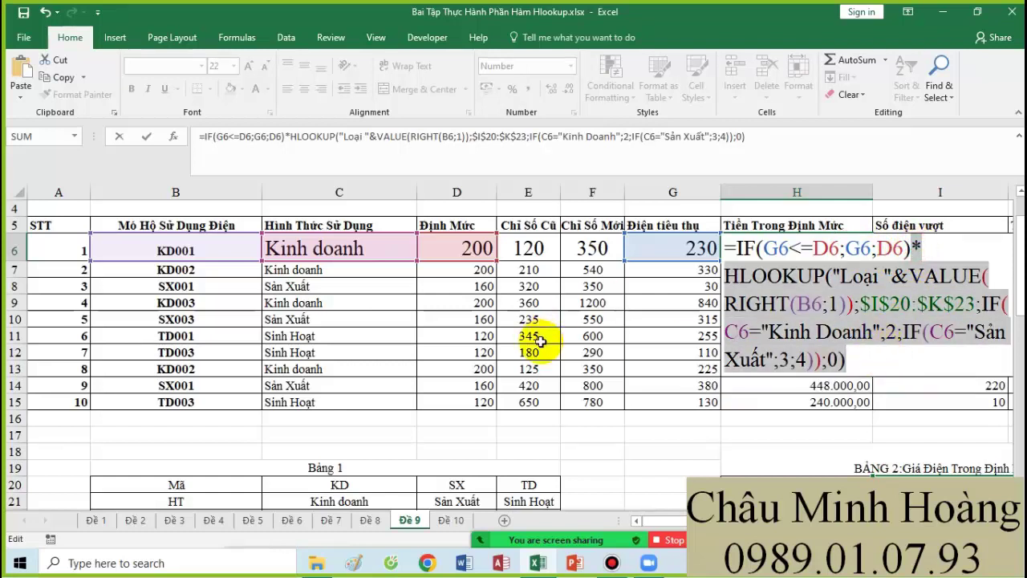
scroll(552, 353, down, 2)
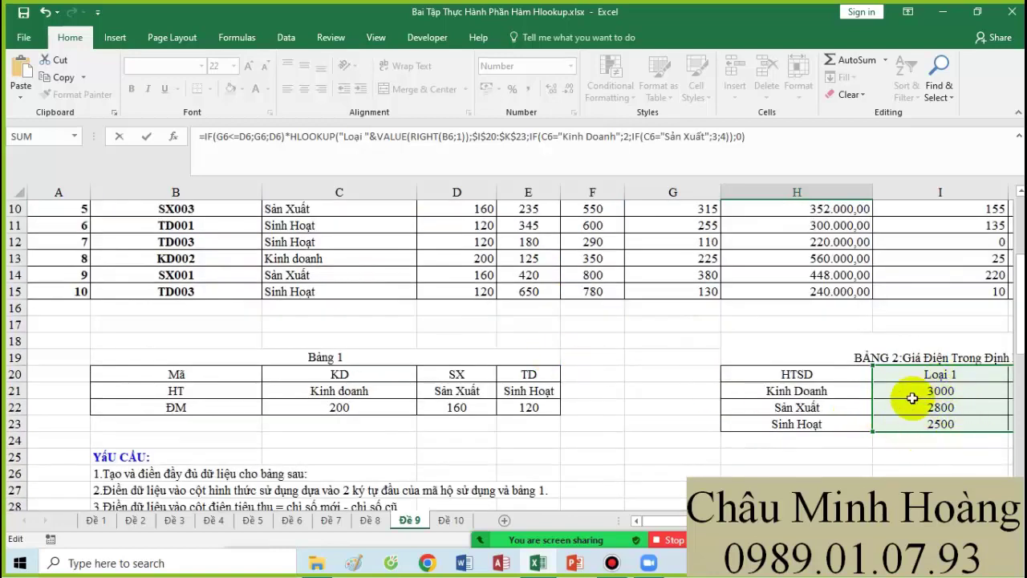
scroll(518, 353, right, 3)
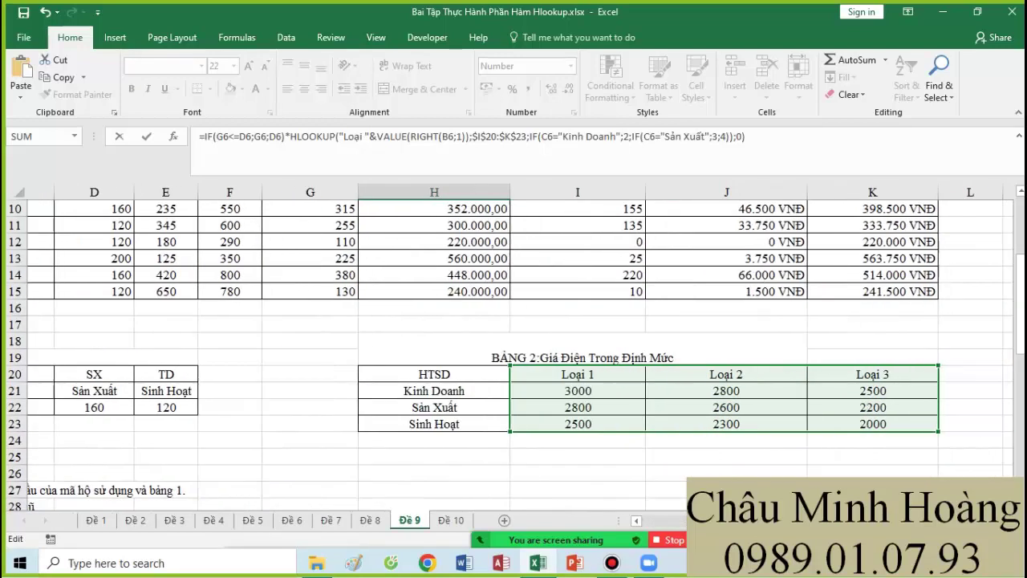
scroll(652, 413, up, 3)
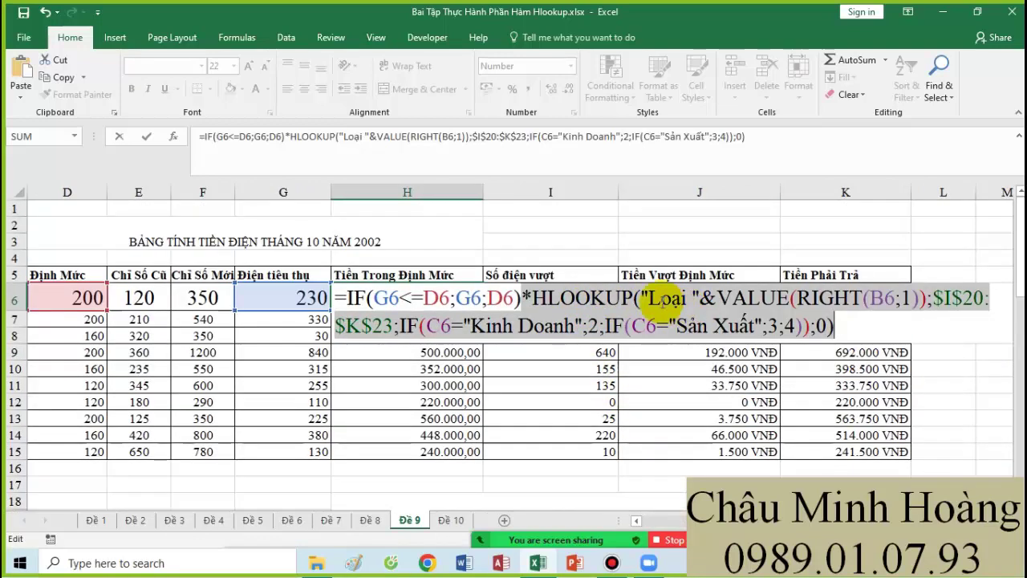
Step: Compare the HLOOKUP's "Loại "&VALUE(RIGHT(B6;1)) lookup value and nested row-number IF with the household codes and Bảng 2
drag(647, 298, 896, 302)
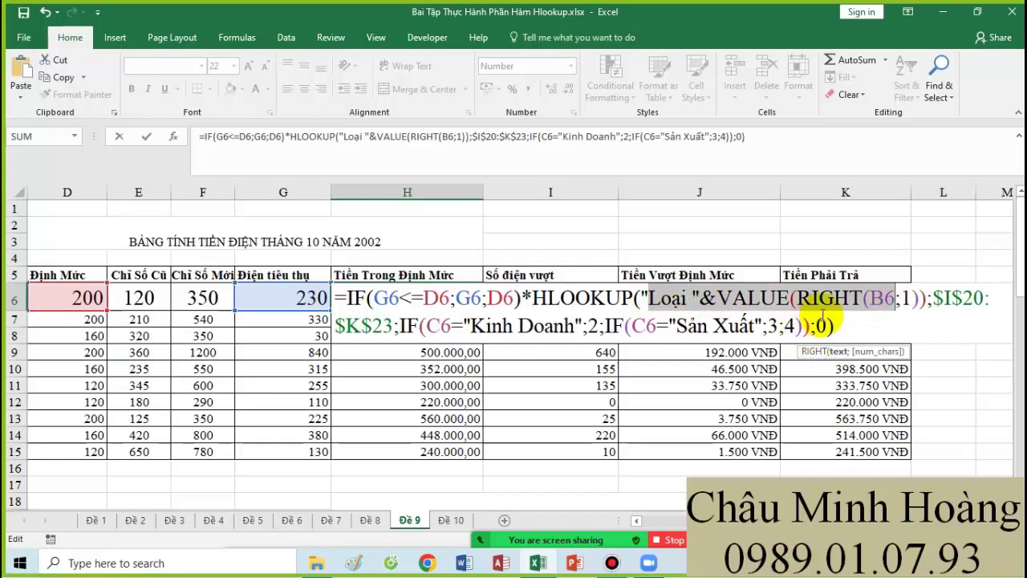
scroll(218, 362, left, 3)
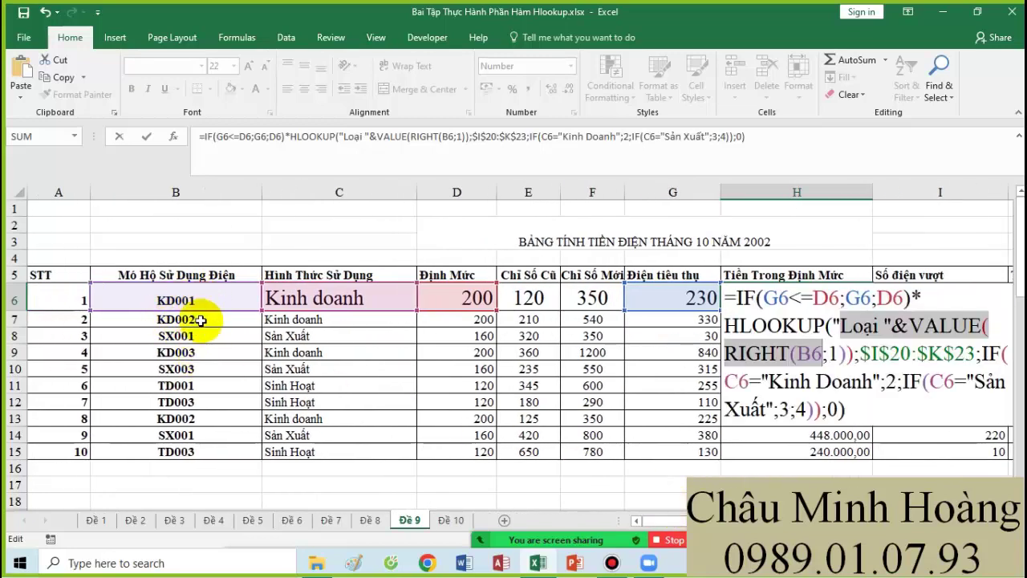
scroll(666, 470, down, 3)
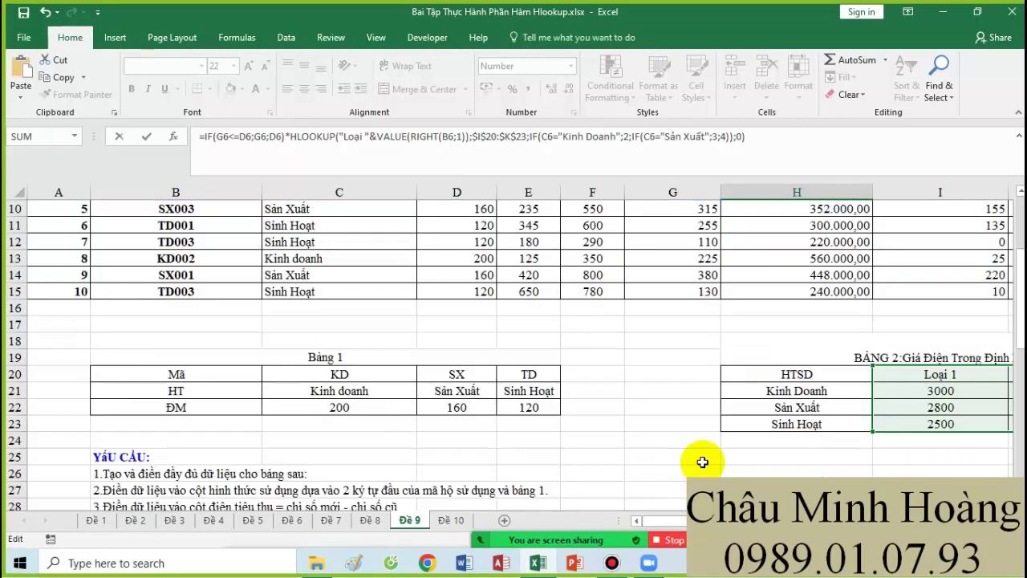
scroll(683, 441, right, 5)
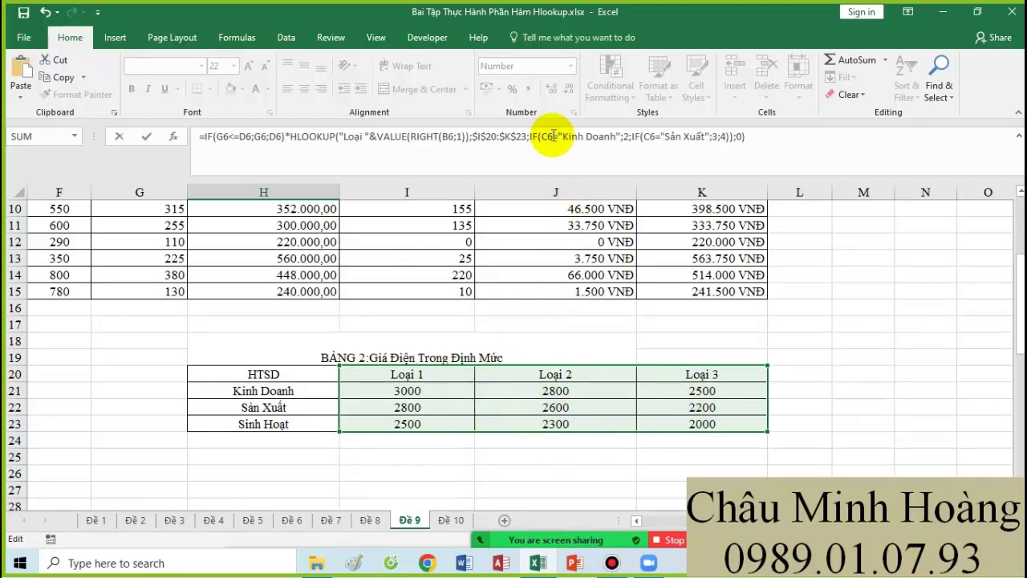
scroll(514, 353, left, 3)
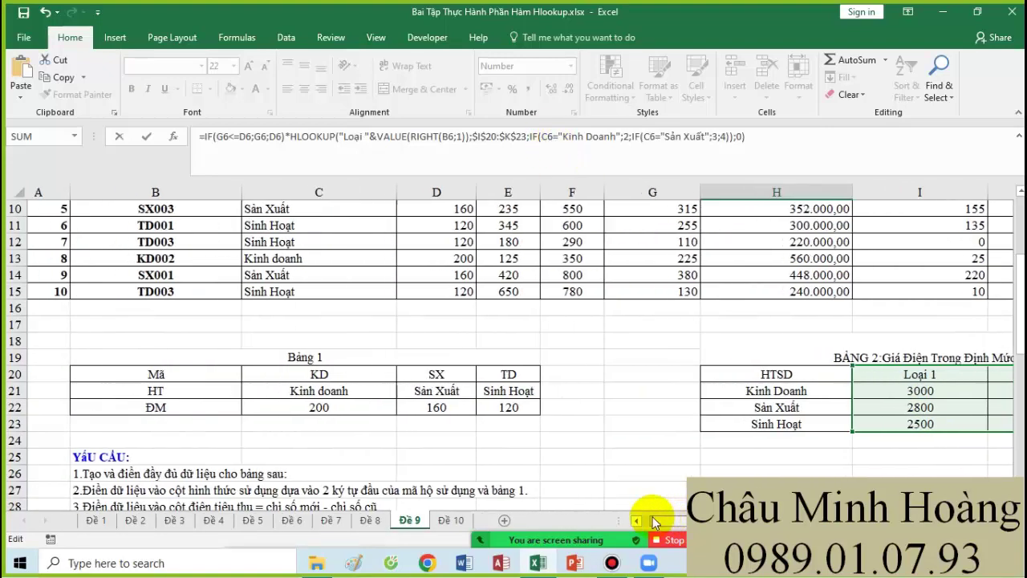
scroll(514, 353, up, 3)
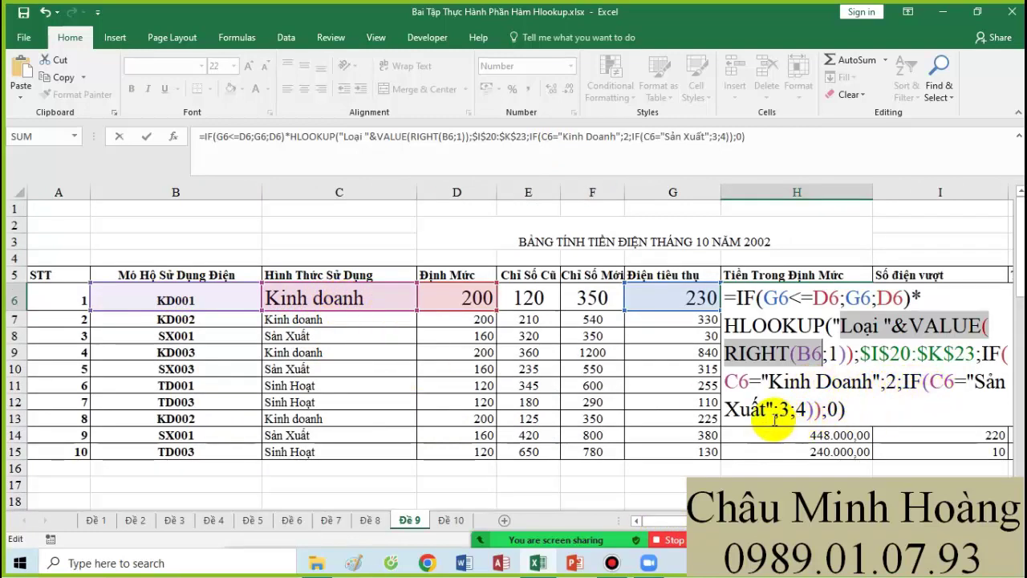
scroll(891, 421, down, 4)
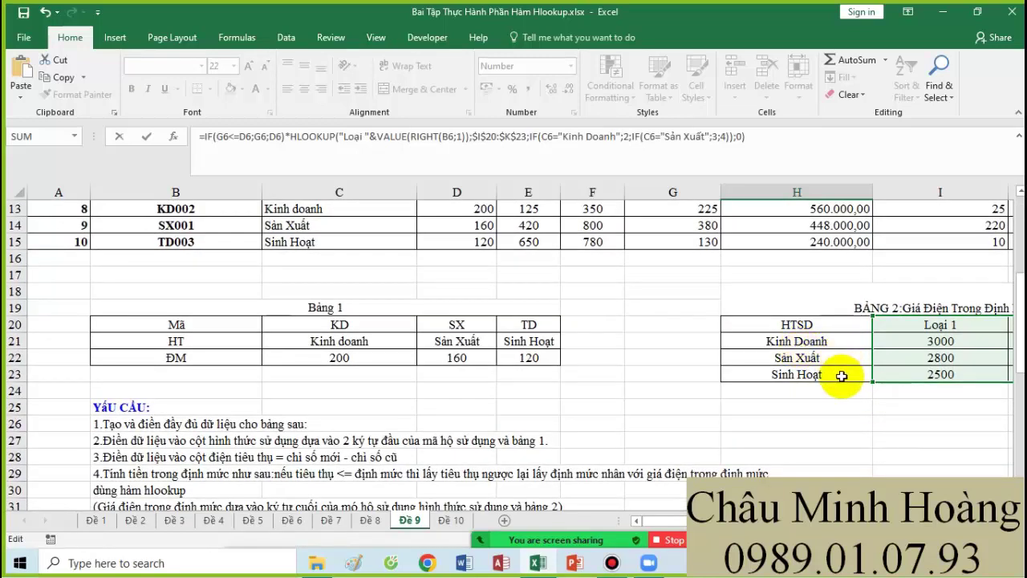
Step: Copy H6's whole IF(G6<=D6;G6;D6)*HLOOKUP formula without its equals sign and paste the text in A42
scroll(837, 380, up, 4)
drag(851, 407, 732, 298)
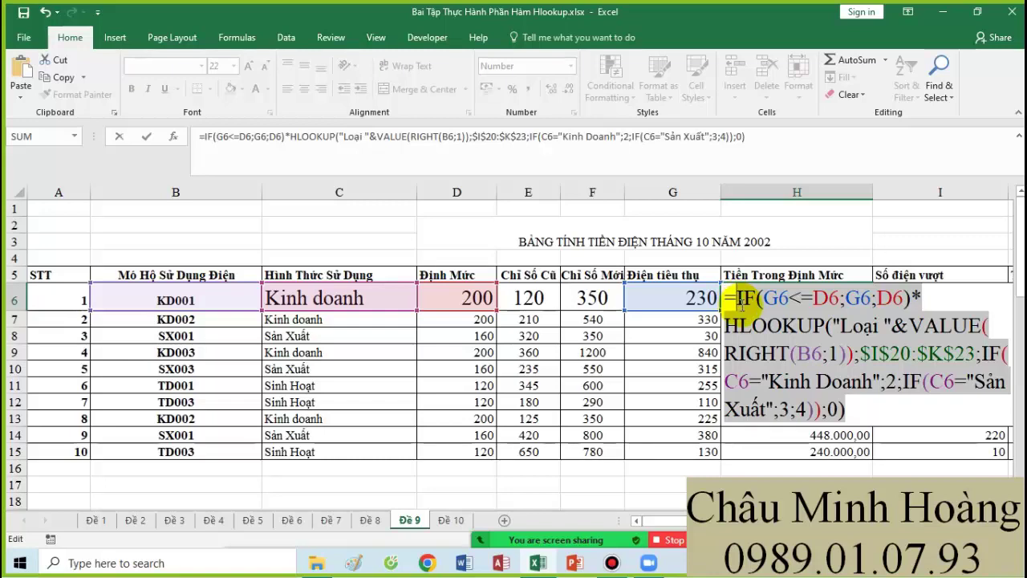
key(Return)
scroll(264, 425, down, 9)
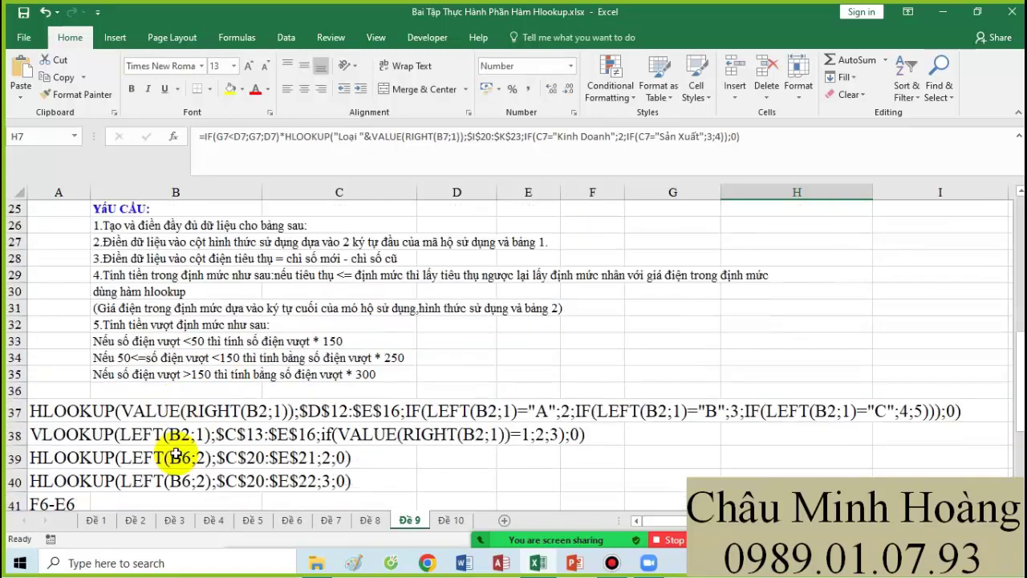
click(49, 474)
text(IF(G6<=D6;G6;D6)*HLOOKUP("Loại "&VALUE(RIGHT(B6;1));$I$20:$K$23;IF(C6="Kinh Doanh";2;IF(C6="Sản Xuất";3;4));0))
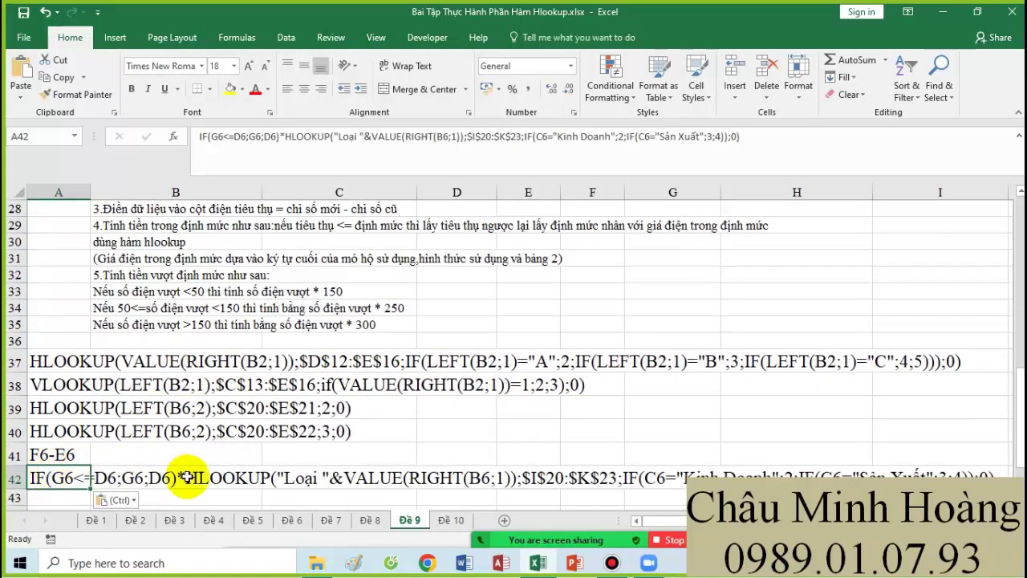
Step: Replace the entire HLOOKUP part of H6's formula with the start of a VLOOKUP function, keeping IF(G6<=D6;G6;D6)*
scroll(616, 449, up, 9)
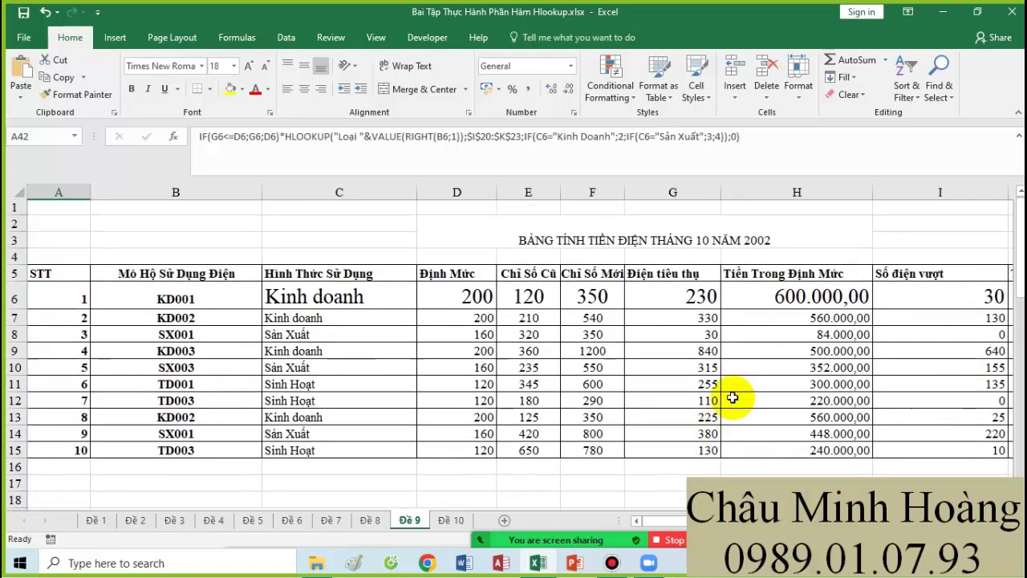
click(759, 298)
double_click(759, 298)
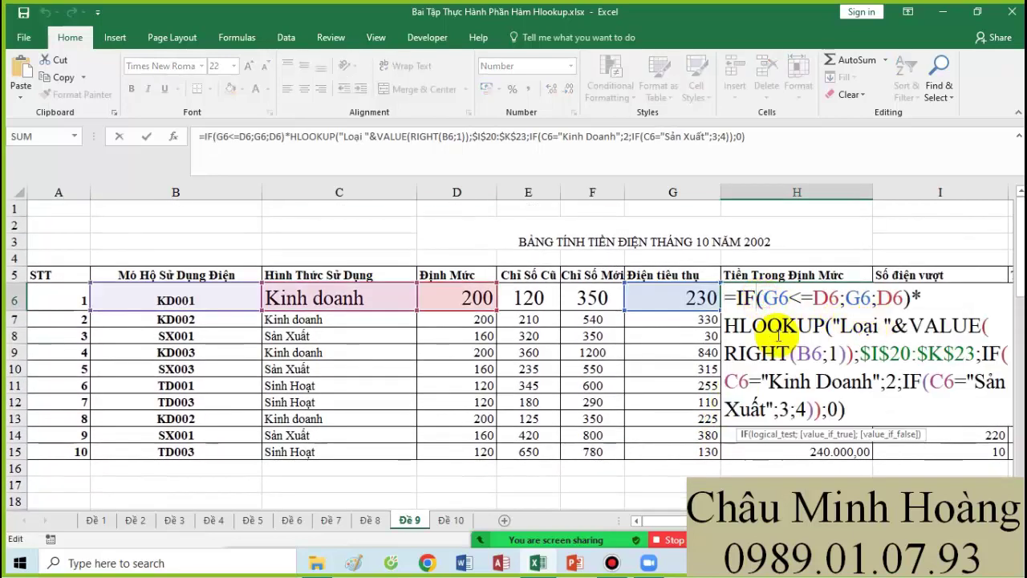
drag(728, 325, 883, 407)
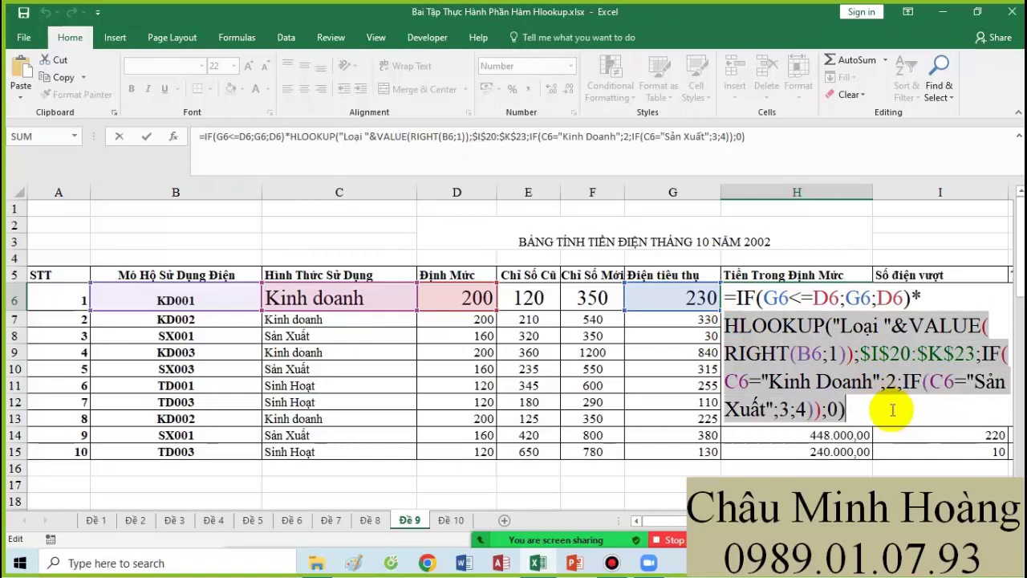
key(Delete)
text(vl)
key(Tab)
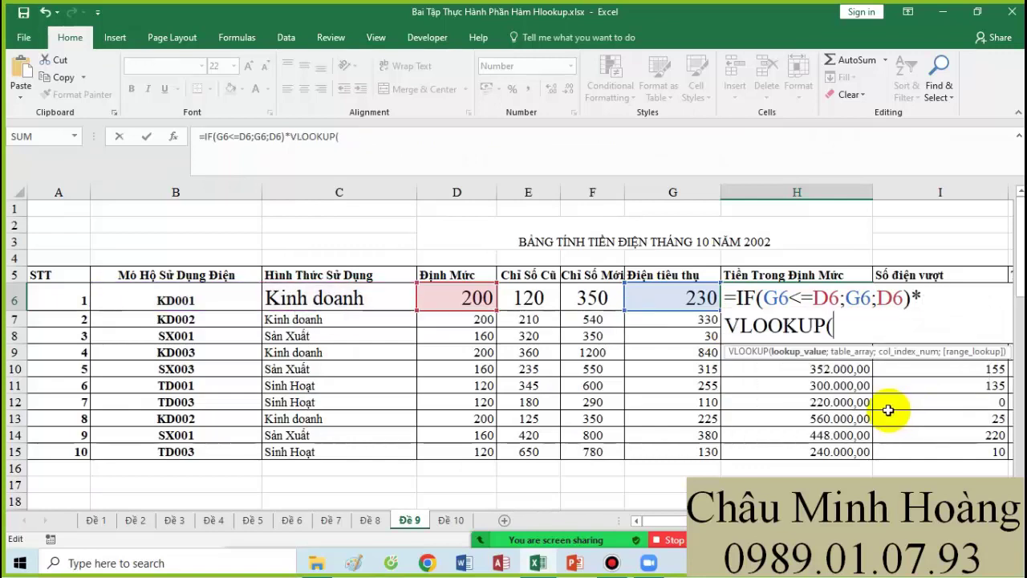
Step: Give H6's VLOOKUP the lookup value C6 and the absolute Bảng 2 range $H$21:$K$23
scroll(691, 429, down, 4)
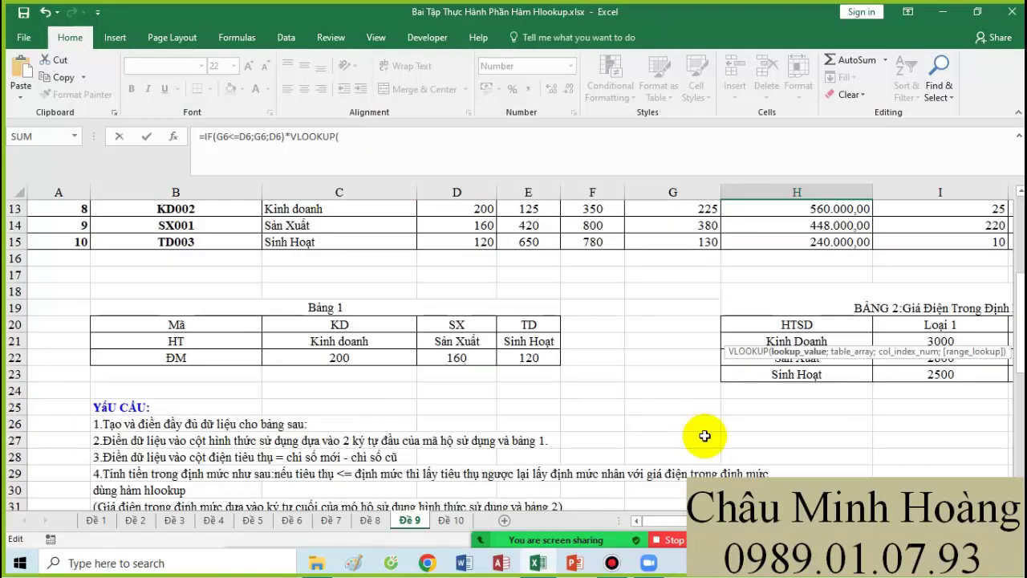
scroll(763, 406, up, 1)
scroll(770, 418, up, 2)
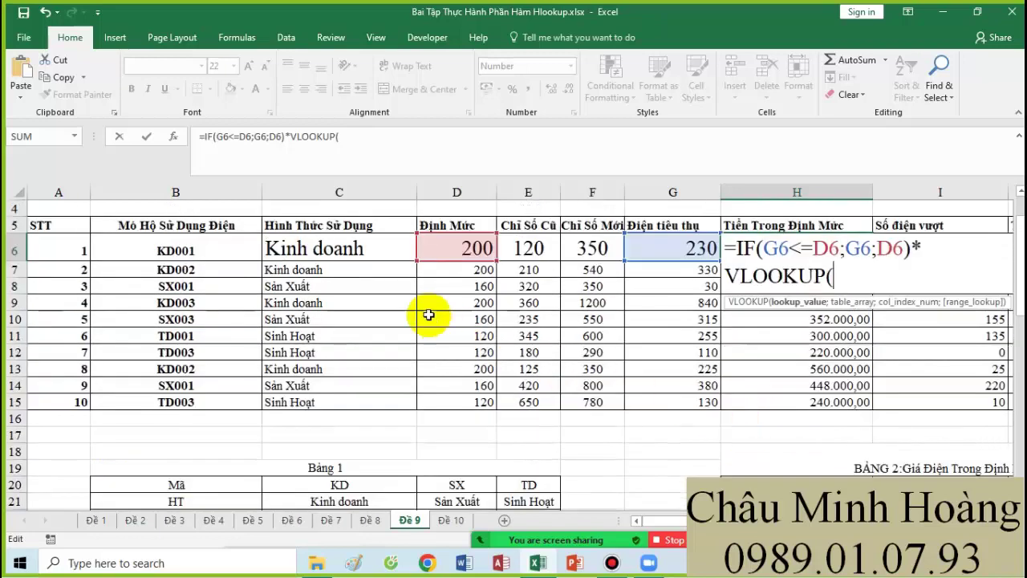
click(400, 249)
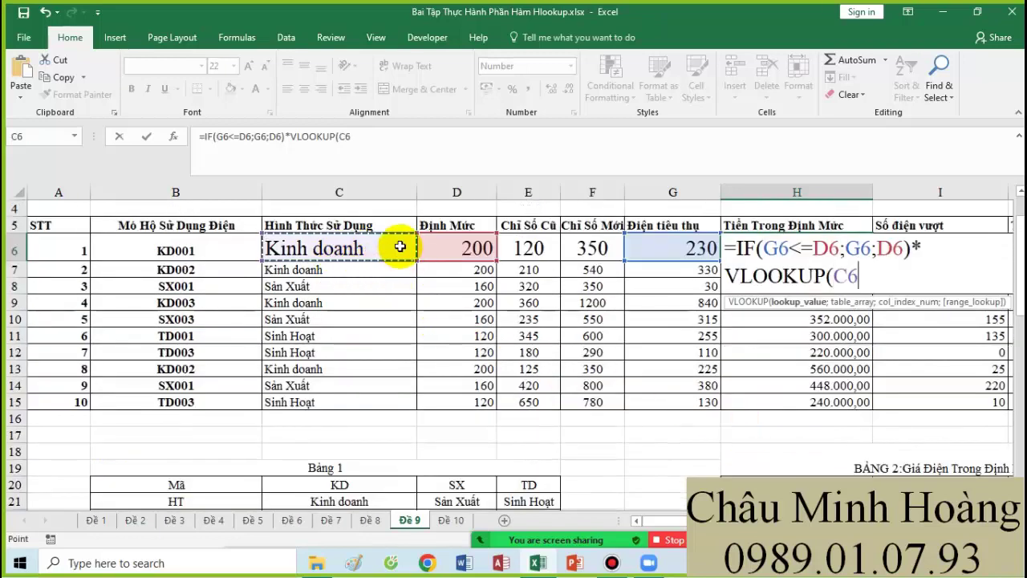
text(;)
scroll(666, 415, down, 2)
click(806, 392)
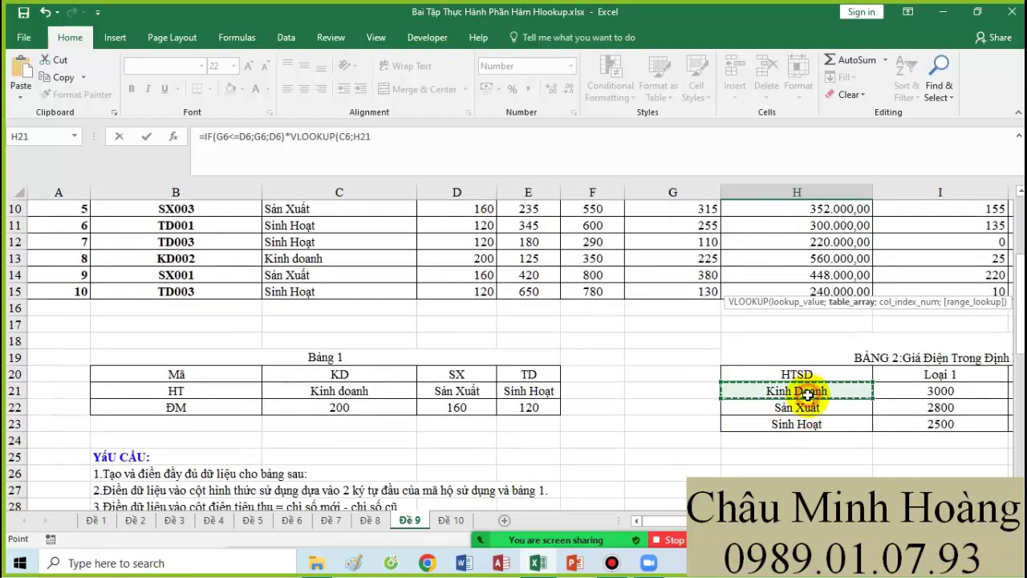
drag(807, 392, 894, 425)
key(F4)
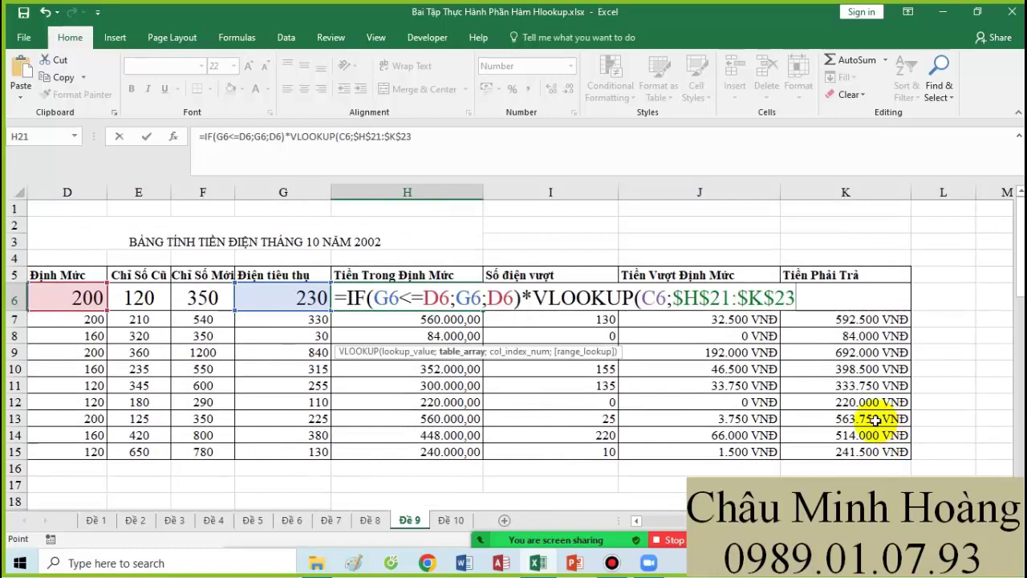
Step: Start the VLOOKUP's column index with an IF testing "Loại "&VALUE(RIGHT(B6;1))="Loại 1" and returning 2 when true
text(;if()
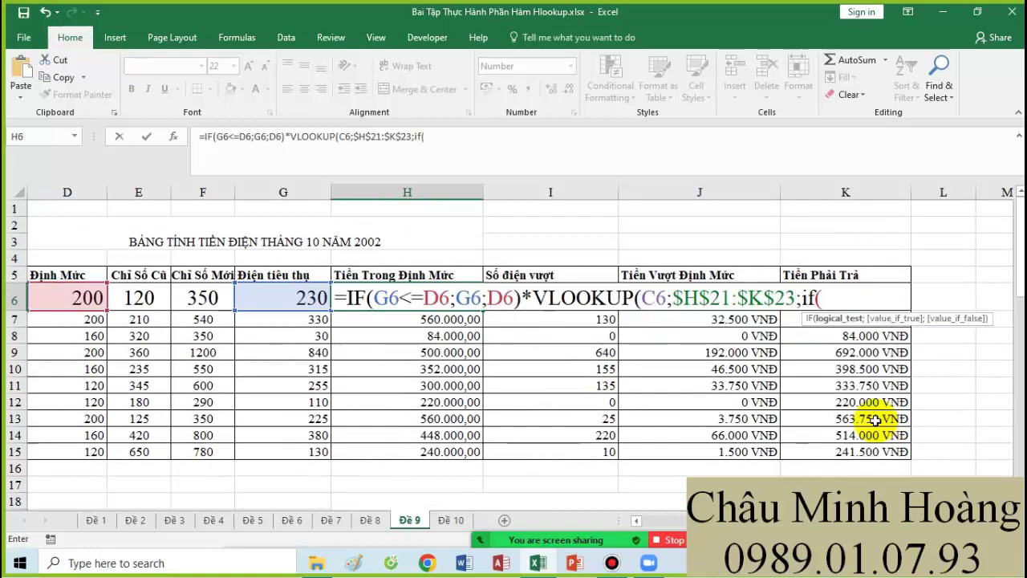
scroll(875, 418, down, 2)
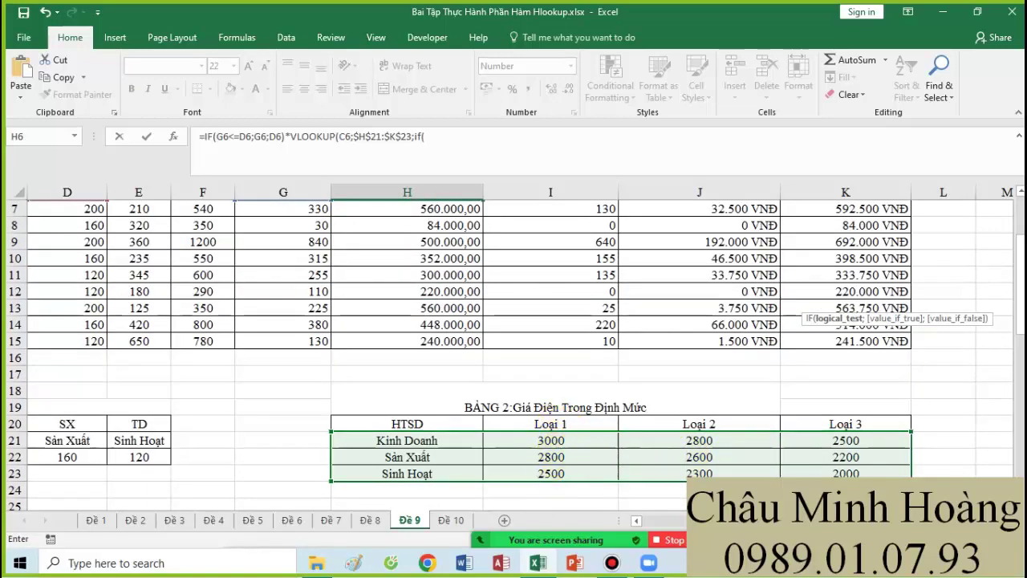
scroll(779, 429, left, 3)
scroll(779, 429, up, 2)
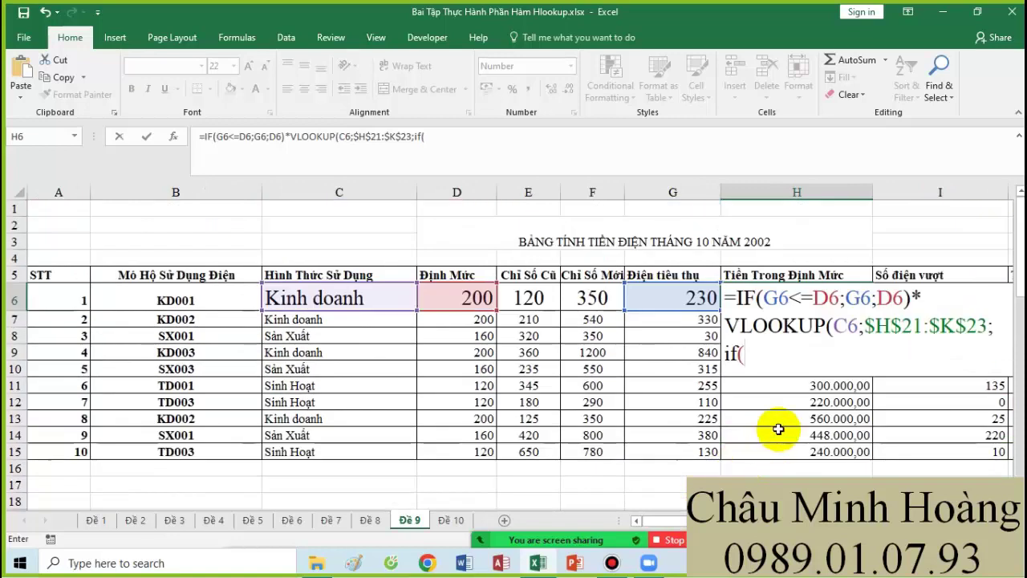
text(")
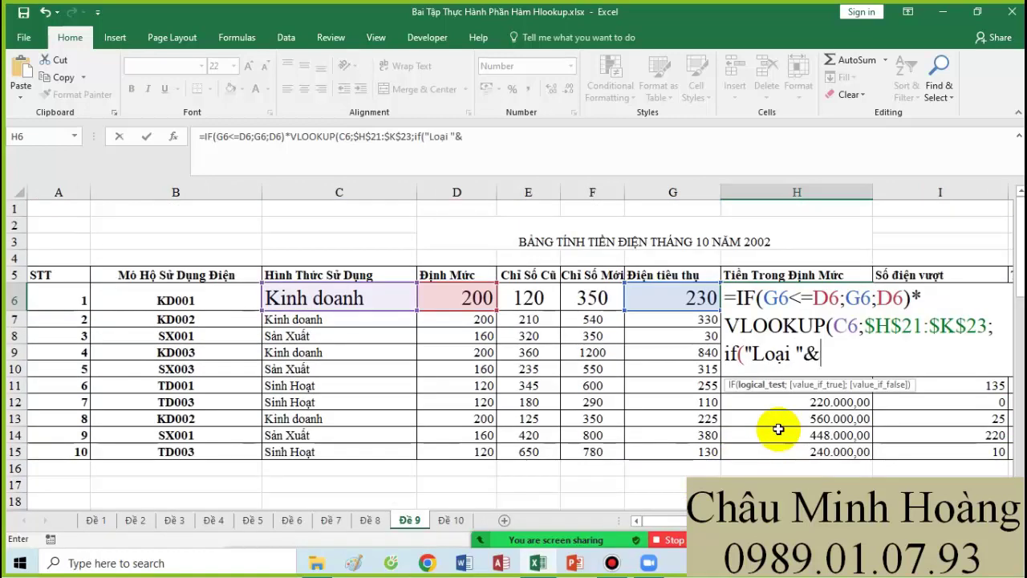
text(Loại "&VALUE(right()
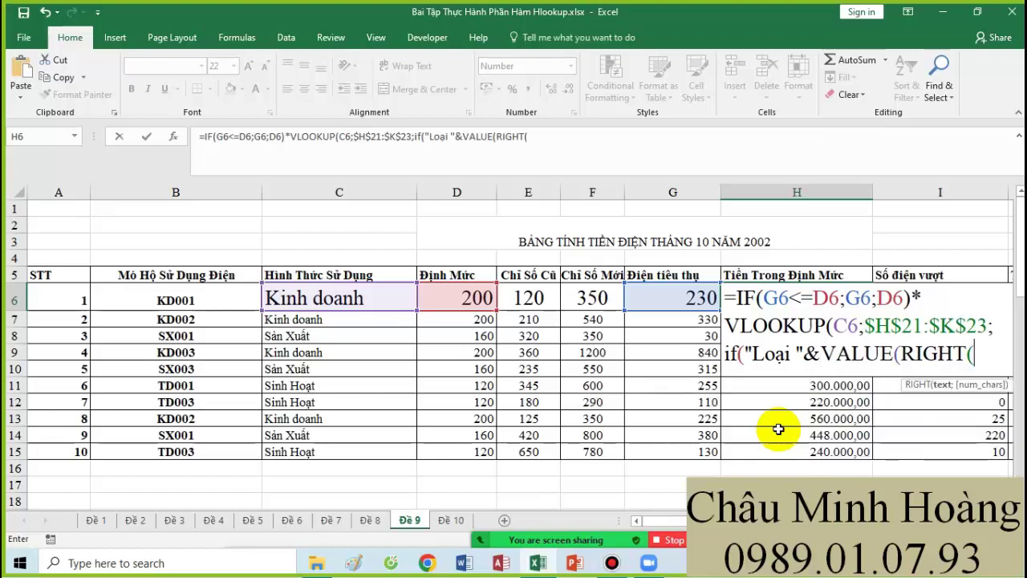
click(224, 296)
text(;)
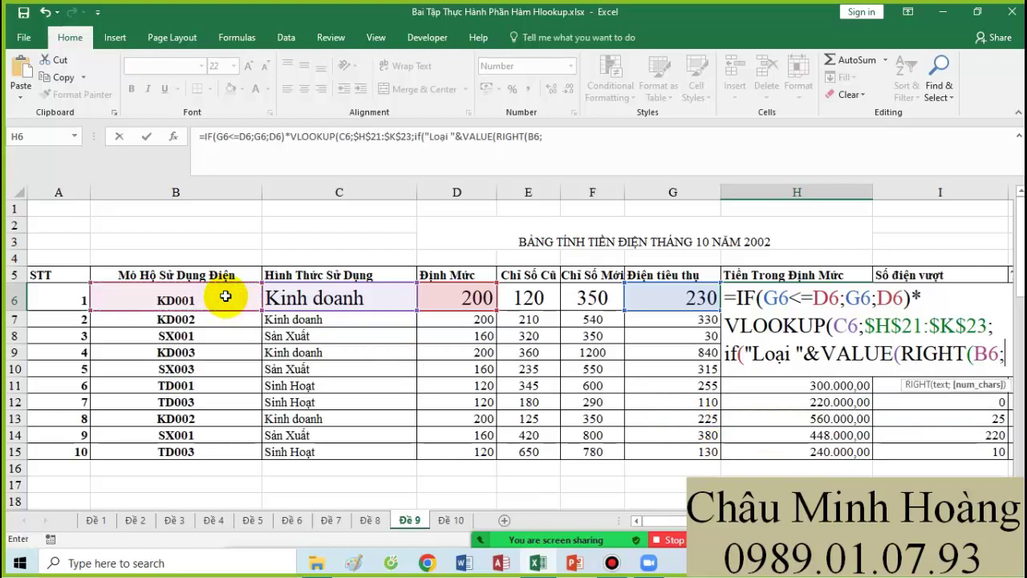
text(1))="Loại 1";2)
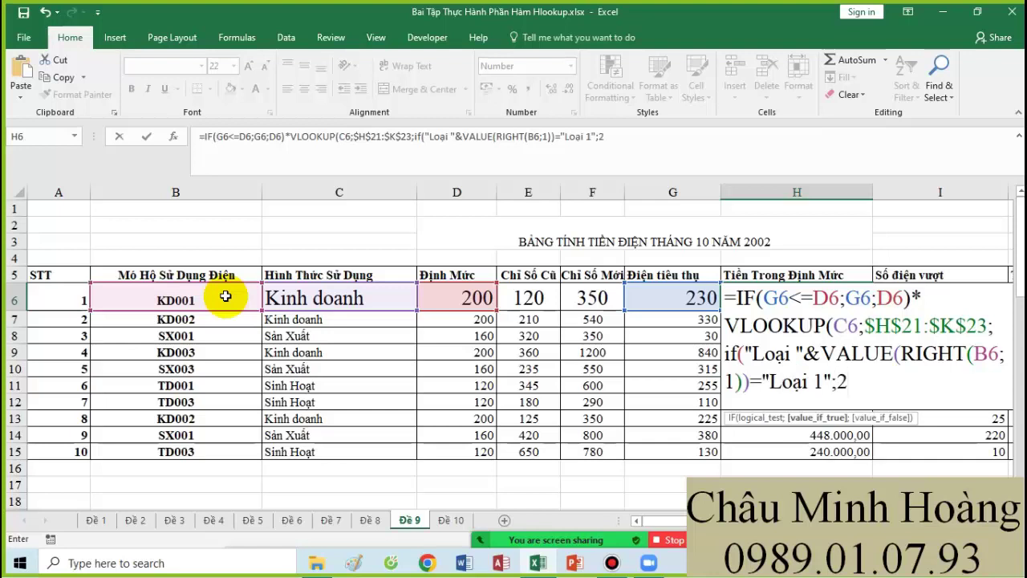
Step: Nest a second IF in the column index that tests VALUE(RIGHT(B6;1))=2
text(;if()
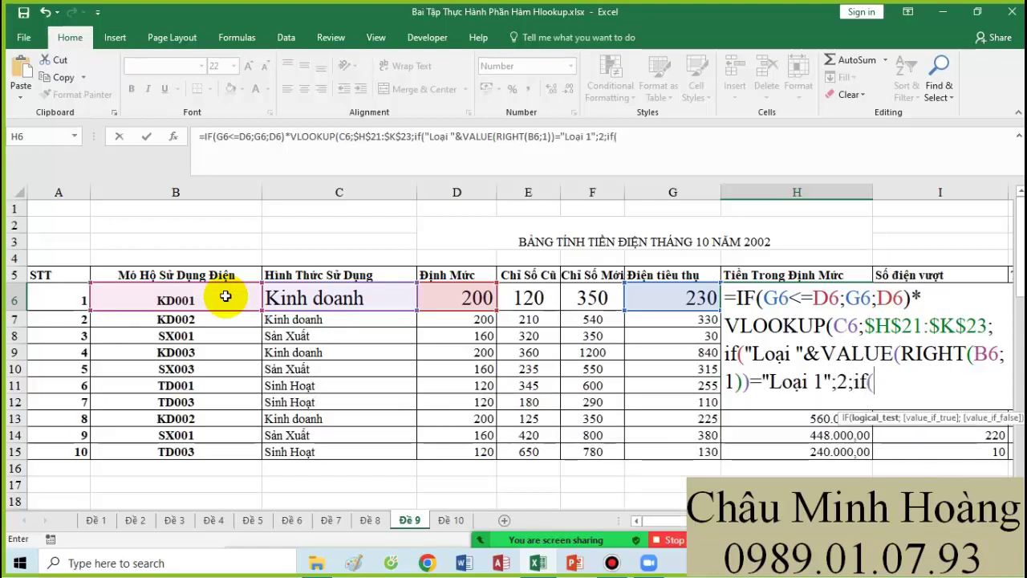
text(va)
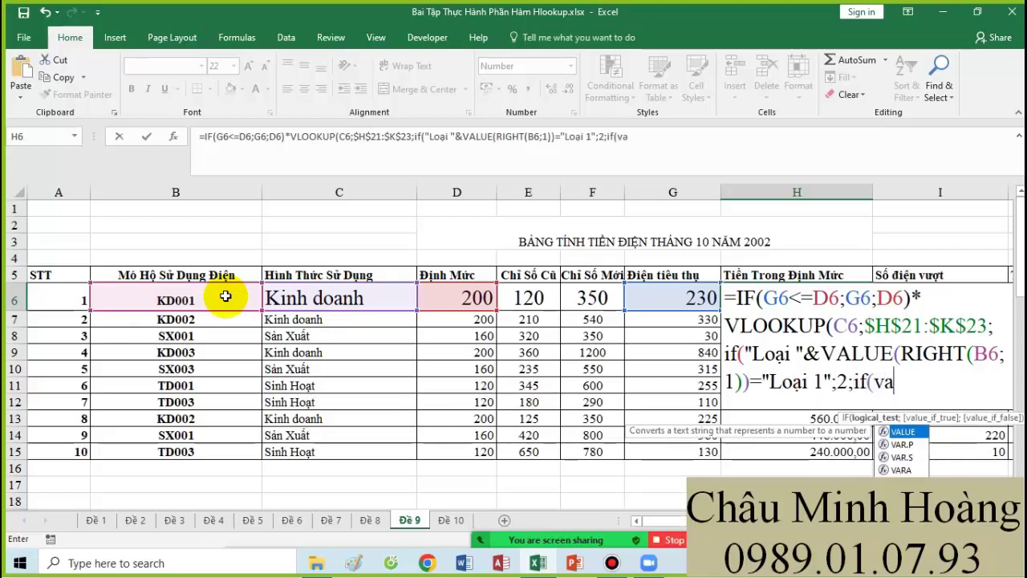
key(Tab)
text(ri)
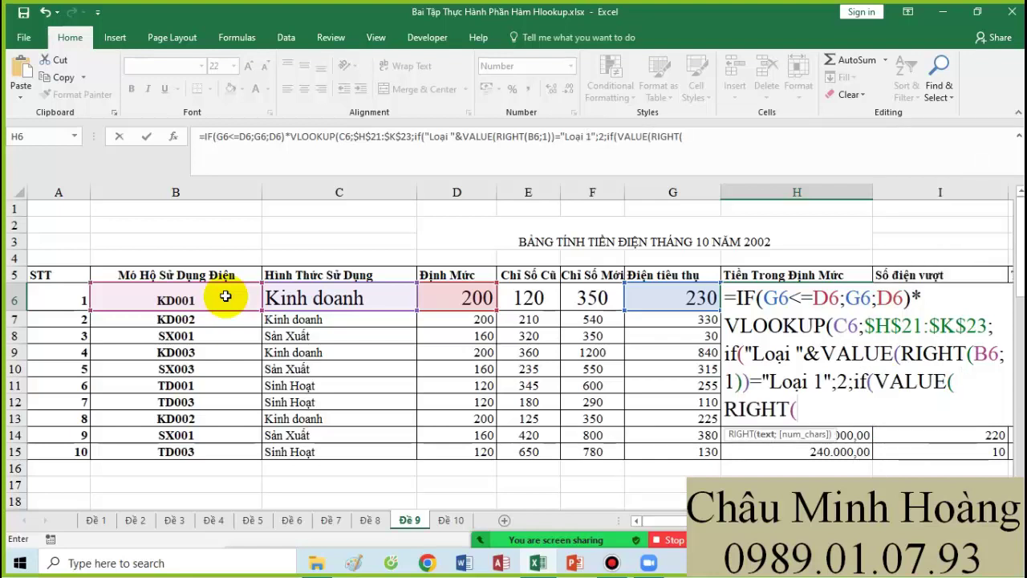
click(226, 297)
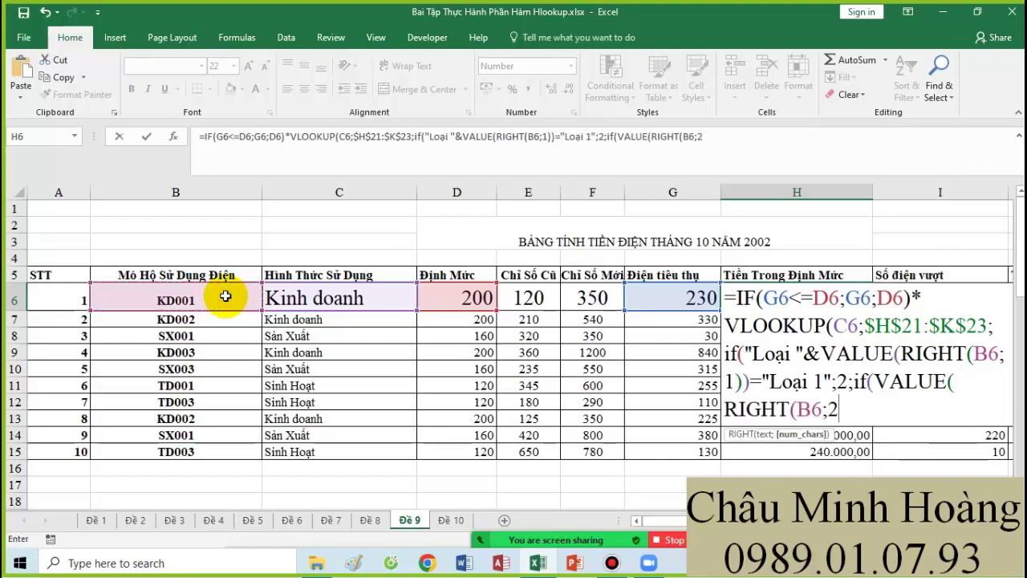
text(;1))=2;)
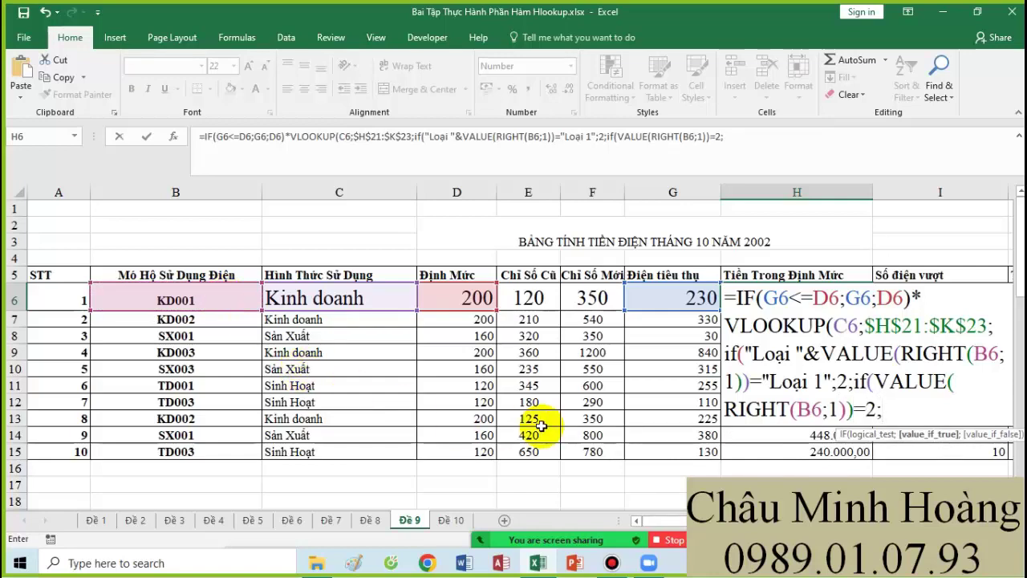
Step: Make the nested IF return 3 or otherwise 4, and close the VLOOKUP with 0 for an exact match
scroll(542, 426, down, 4)
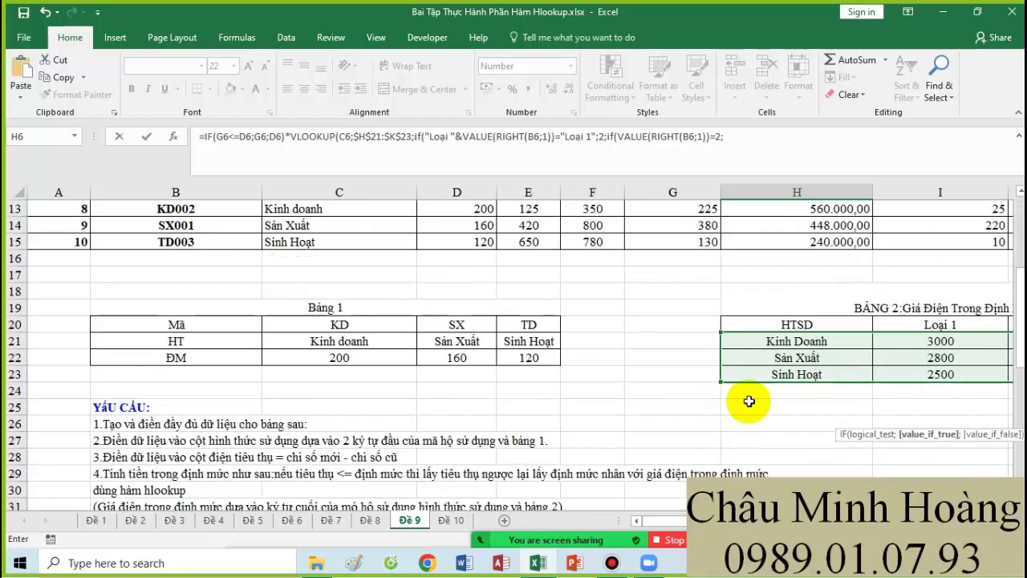
scroll(786, 351, right, 3)
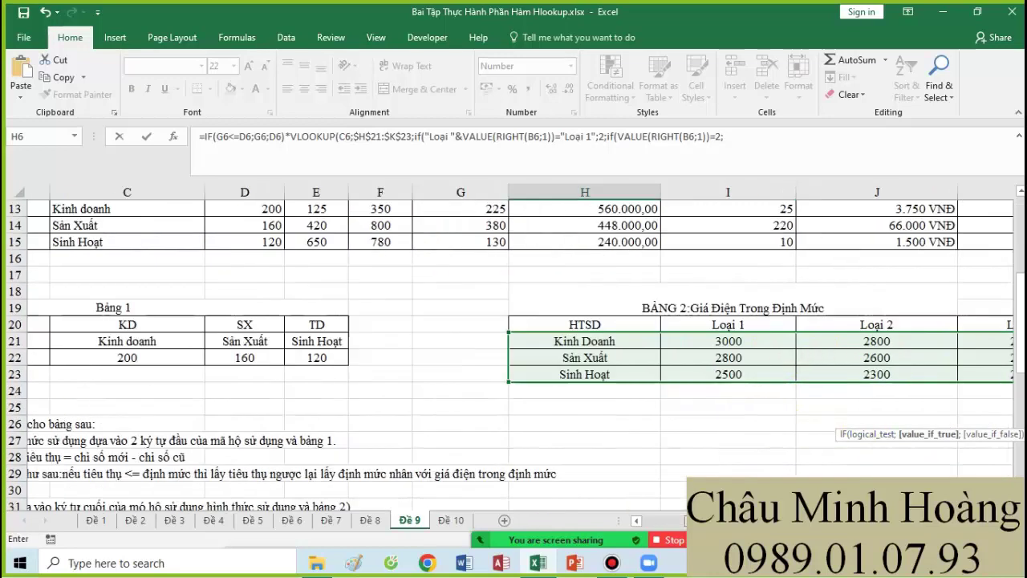
scroll(787, 351, up, 4)
text(=2;)
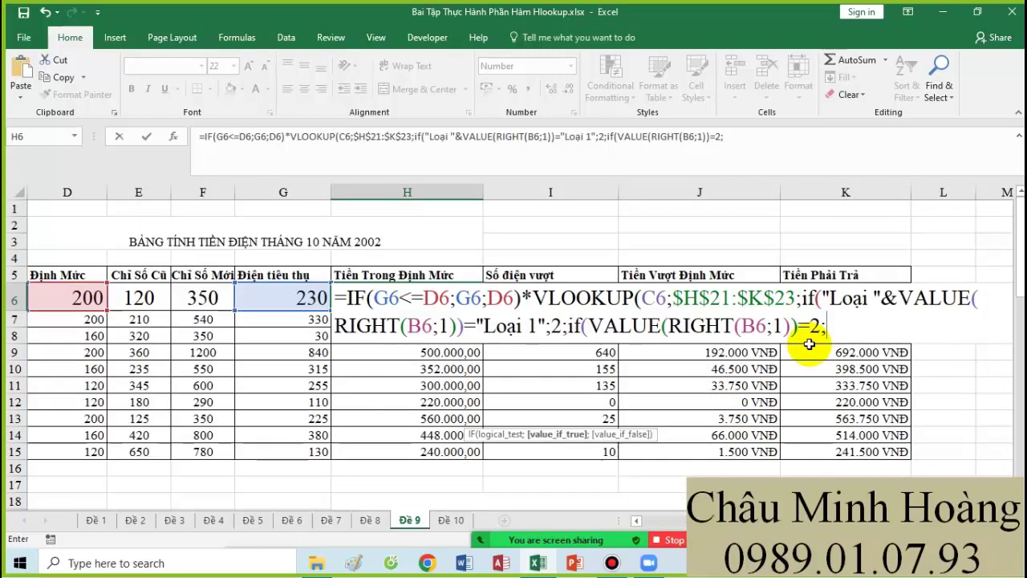
text(3;4));0))
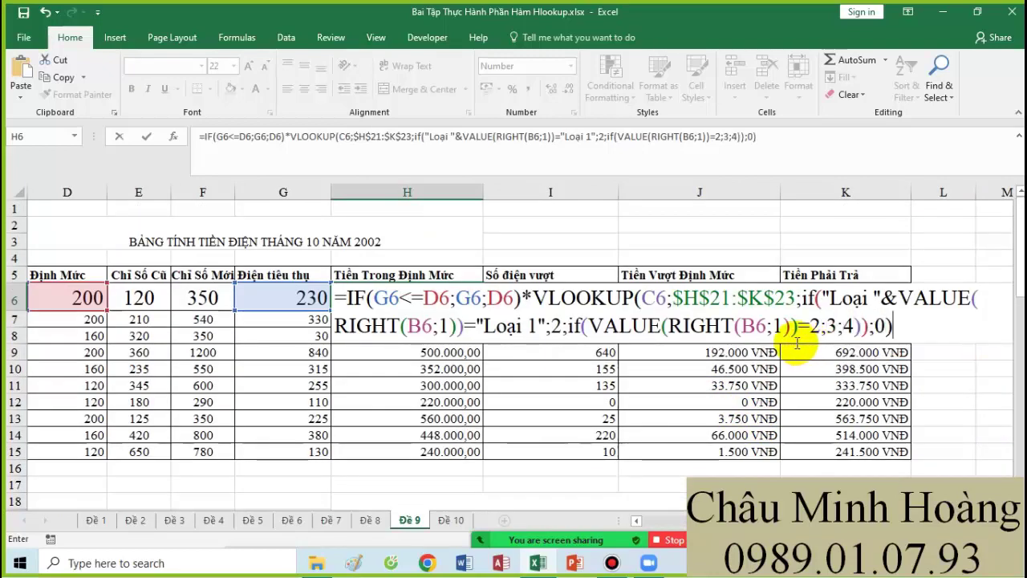
Step: Copy H6's VLOOKUP formula without its equals sign, commit the cell and paste the text in A43
drag(899, 325, 347, 298)
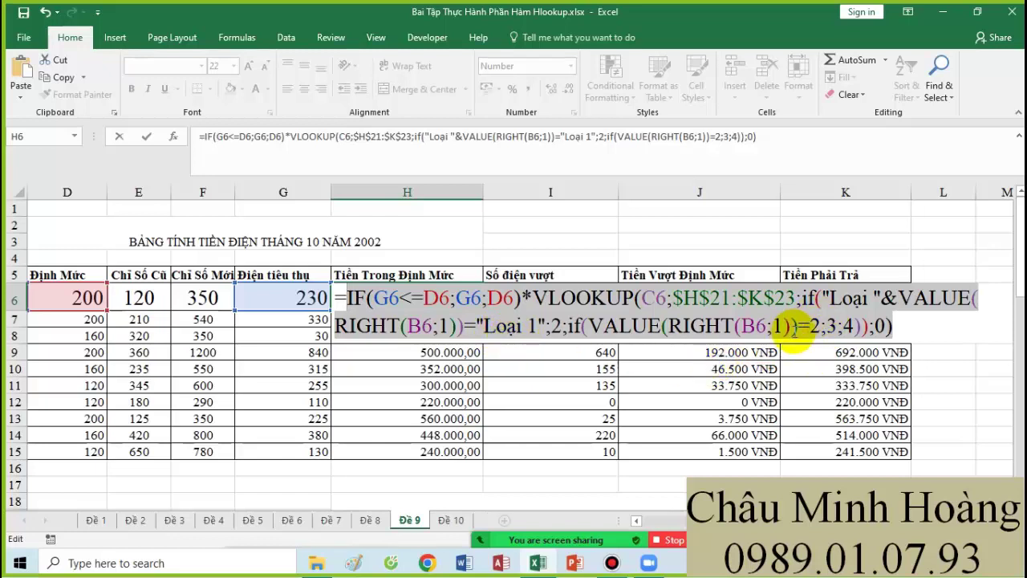
key(Escape)
key(ctrl+z)
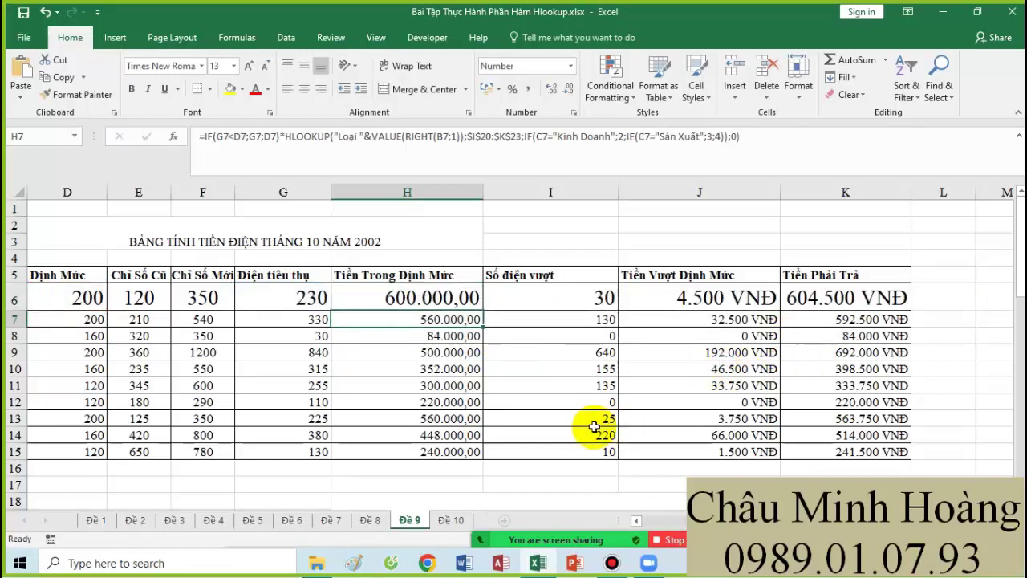
scroll(619, 447, left, 3)
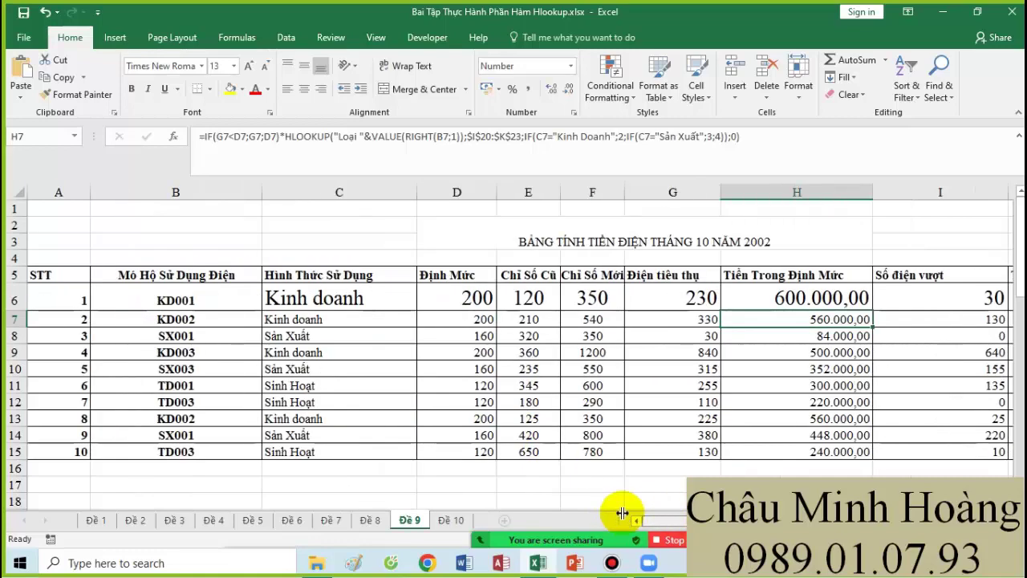
scroll(404, 477, down, 6)
scroll(120, 457, down, 4)
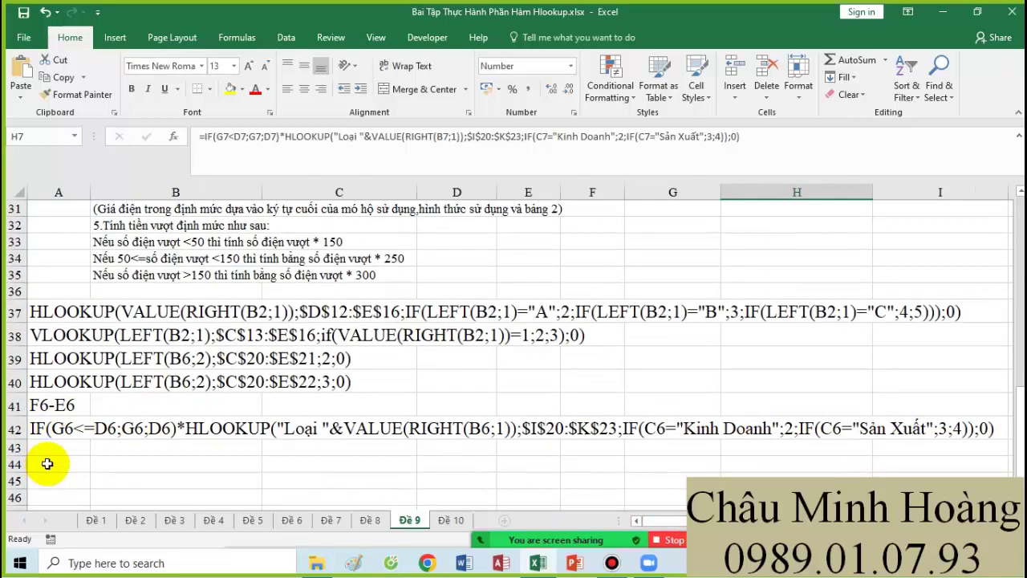
click(50, 449)
key(ctrl+v)
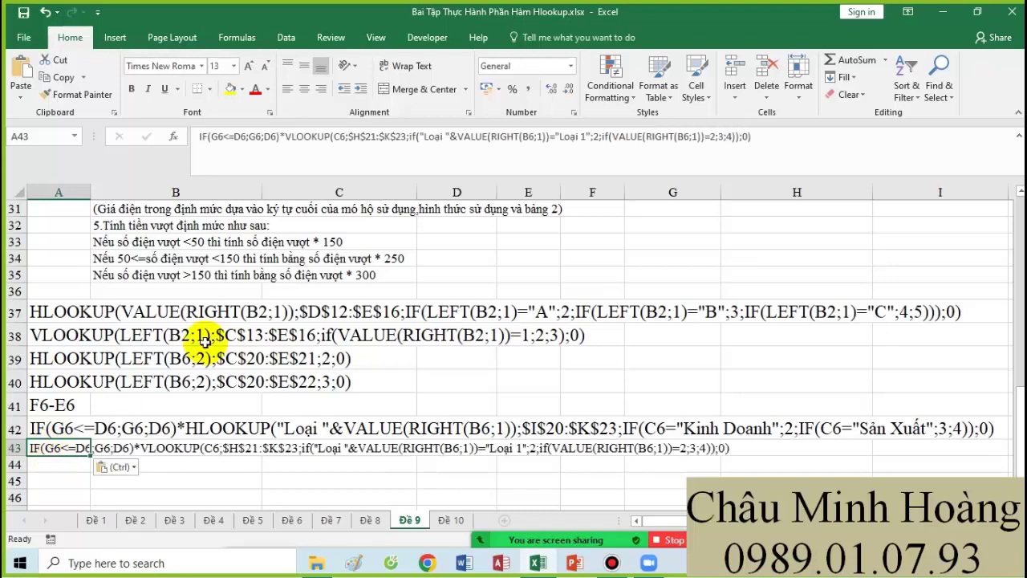
Step: Enlarge A43's text to size 18 and apply font size 18 to the whole notes area A37:K60
click(245, 68)
click(245, 68)
click(245, 68)
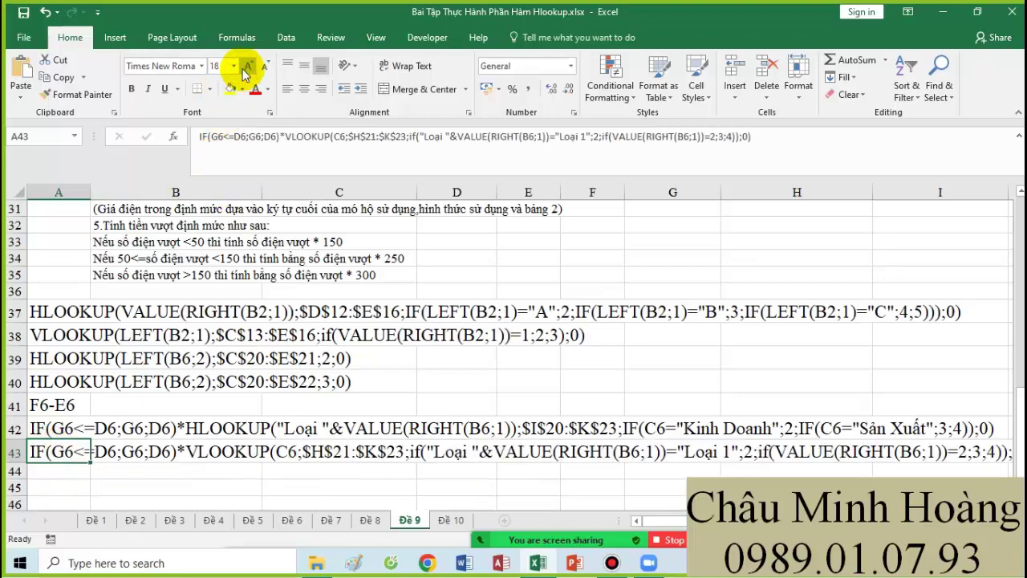
drag(63, 308, 883, 514)
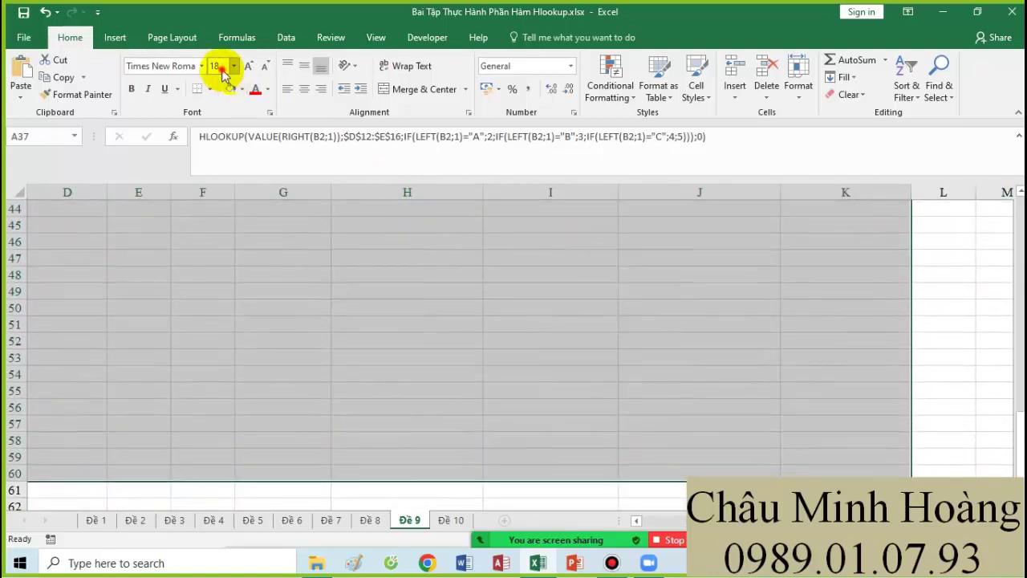
key(Return)
scroll(307, 217, down, 2)
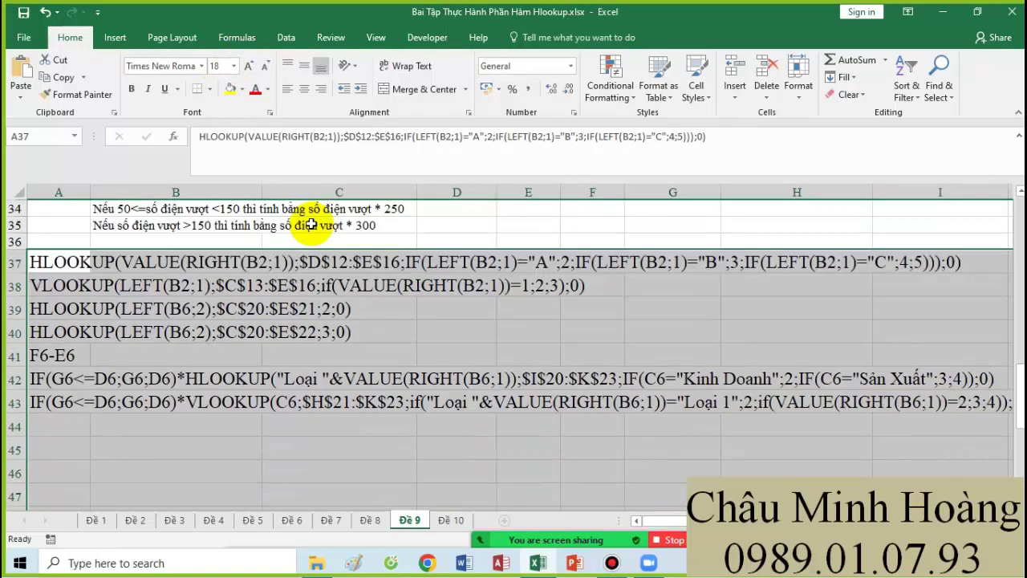
Step: Set the font size of the VLOOKUP text in A43 to 17
click(48, 400)
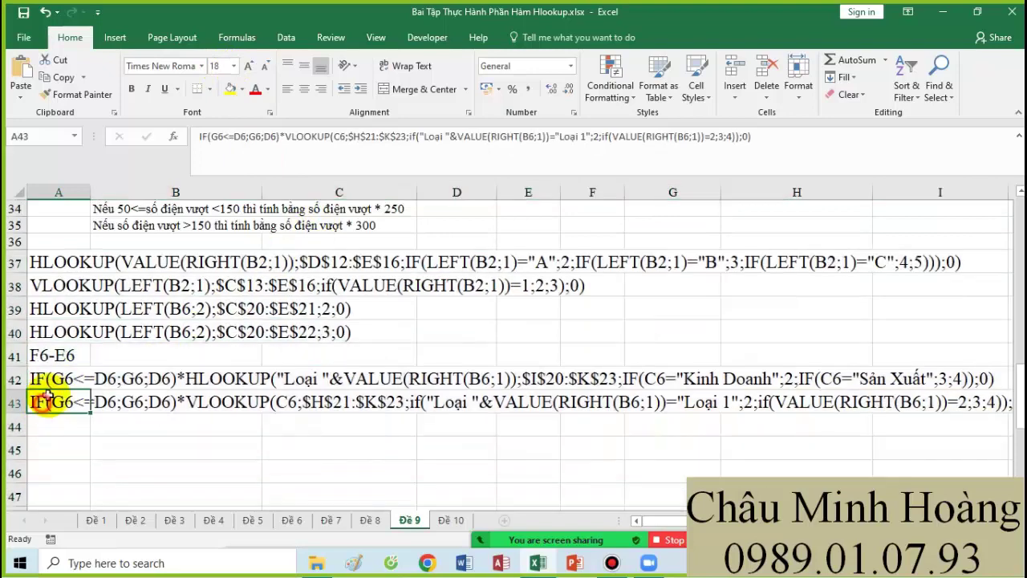
click(217, 66)
text(17)
key(Return)
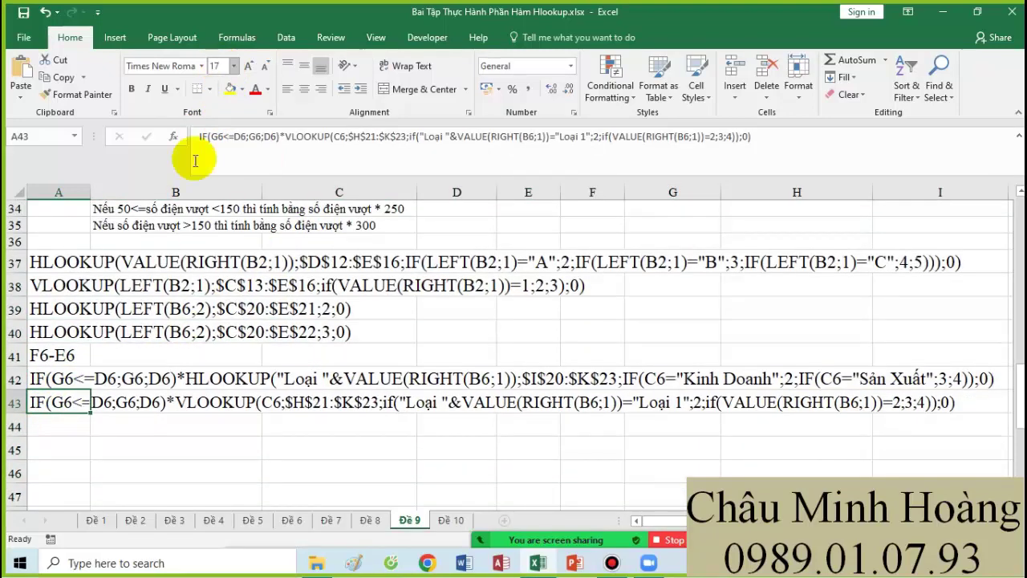
Step: Review the over-quota pricing rules in rows 33 to 35 against row 6's result cells, starting from Số điện vượt
scroll(467, 261, up, 4)
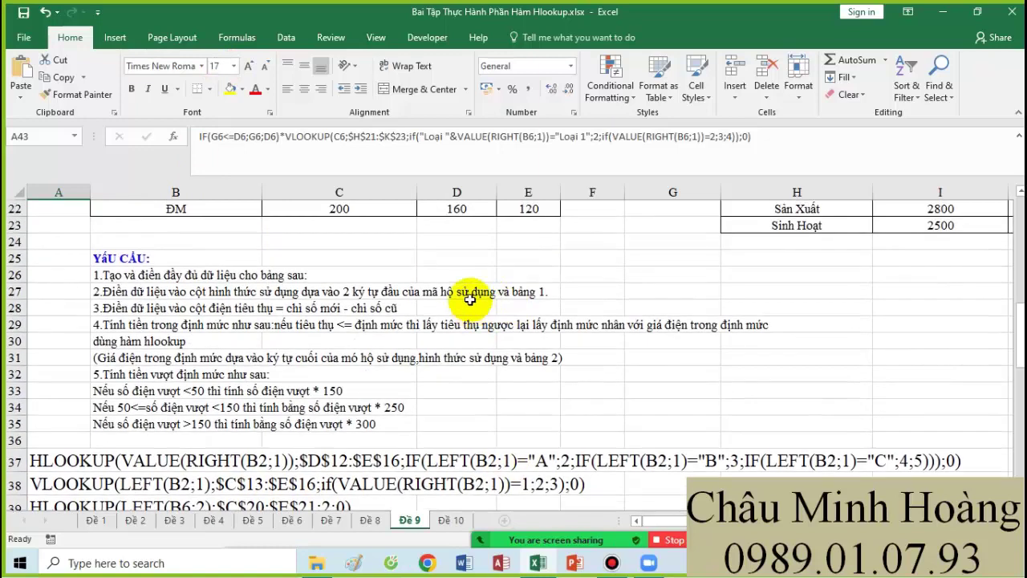
drag(120, 392, 349, 428)
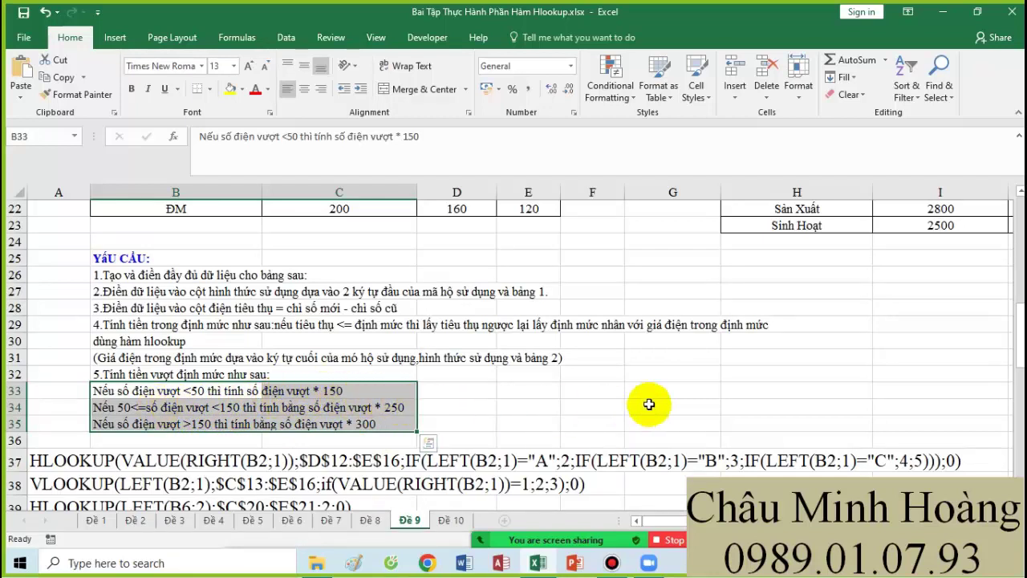
scroll(648, 406, up, 7)
click(910, 299)
scroll(910, 298, right, 3)
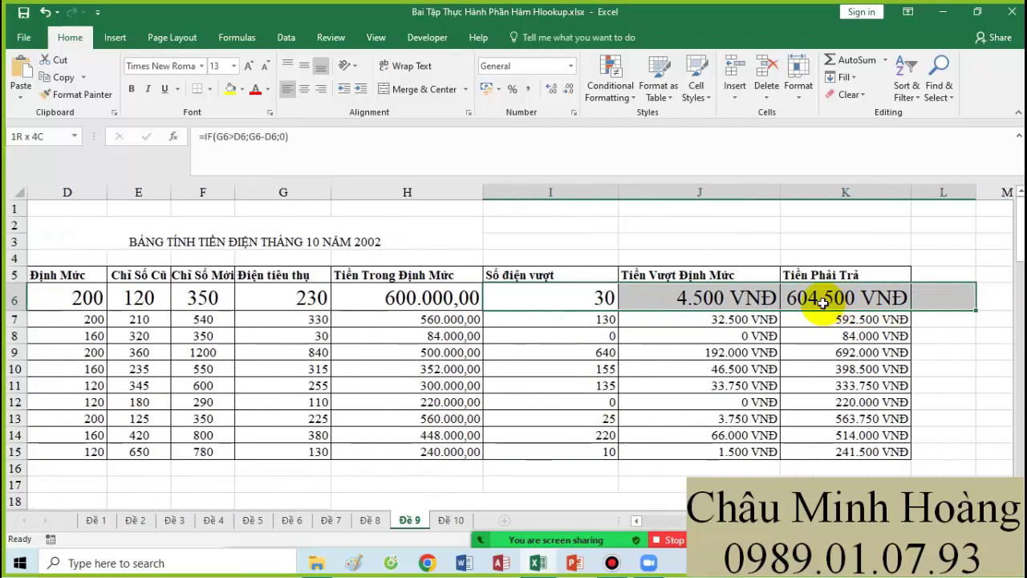
click(630, 297)
click(573, 302)
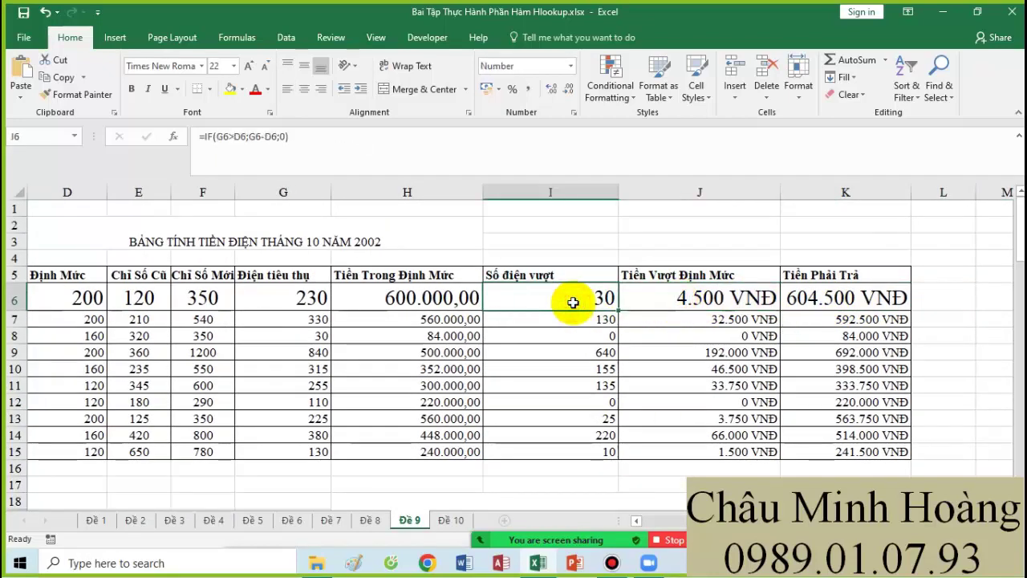
Step: Inspect I6's formula IF(G6>D6;G6-D6;0) and check the written requirements below the table
double_click(574, 301)
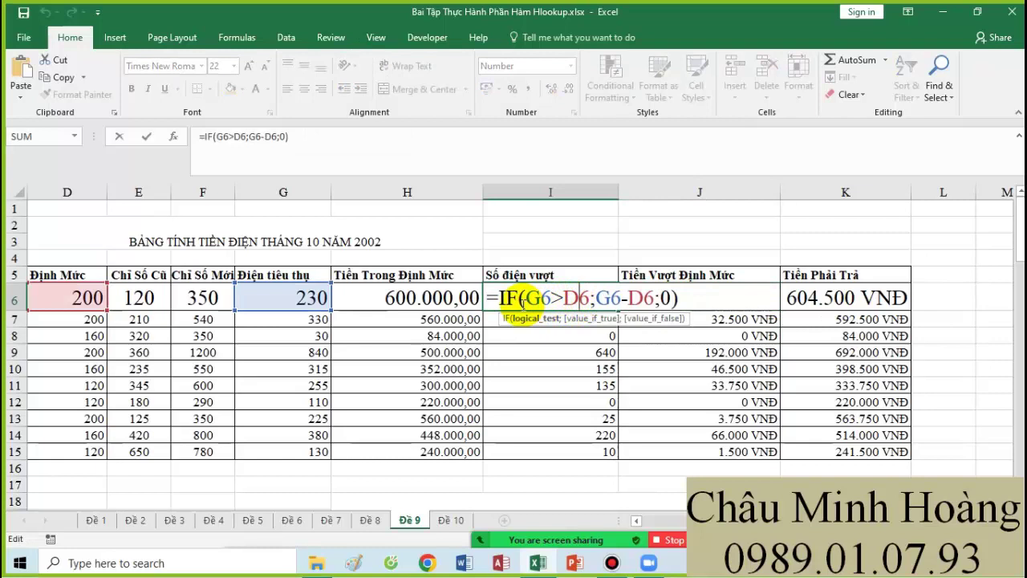
drag(501, 299, 675, 299)
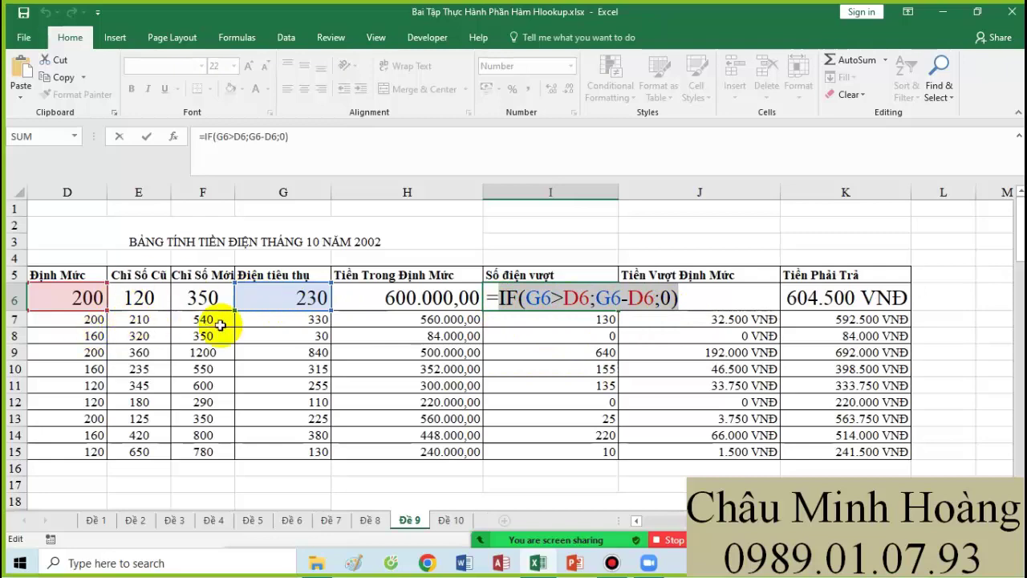
key(Return)
scroll(321, 418, down, 5)
drag(252, 447, 143, 452)
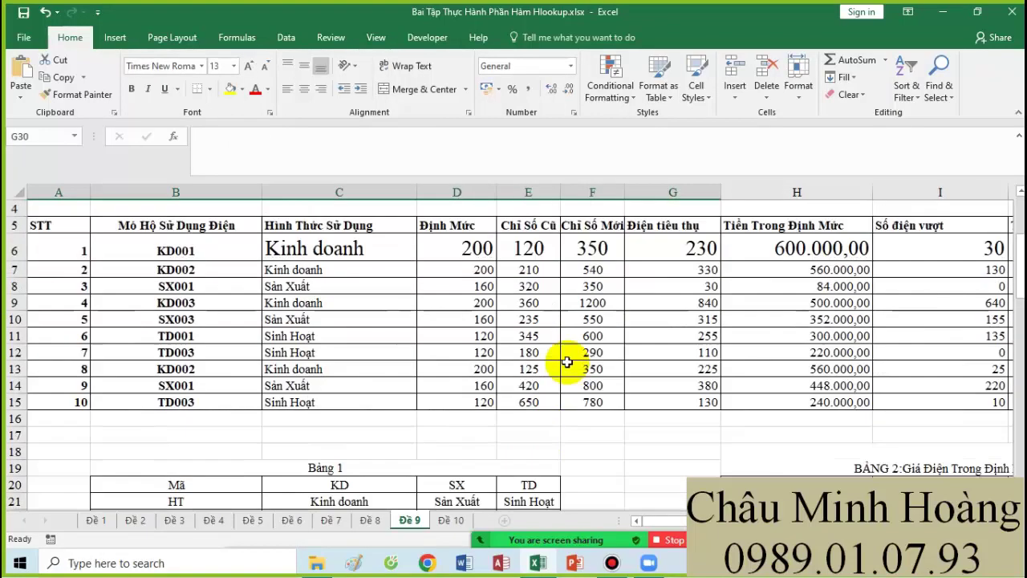
Step: Copy the Số điện vượt formula from I6 into A44 as the text IF(G6>D6;G6-D6;0)
scroll(450, 424, up, 5)
click(822, 298)
scroll(986, 298, right, 3)
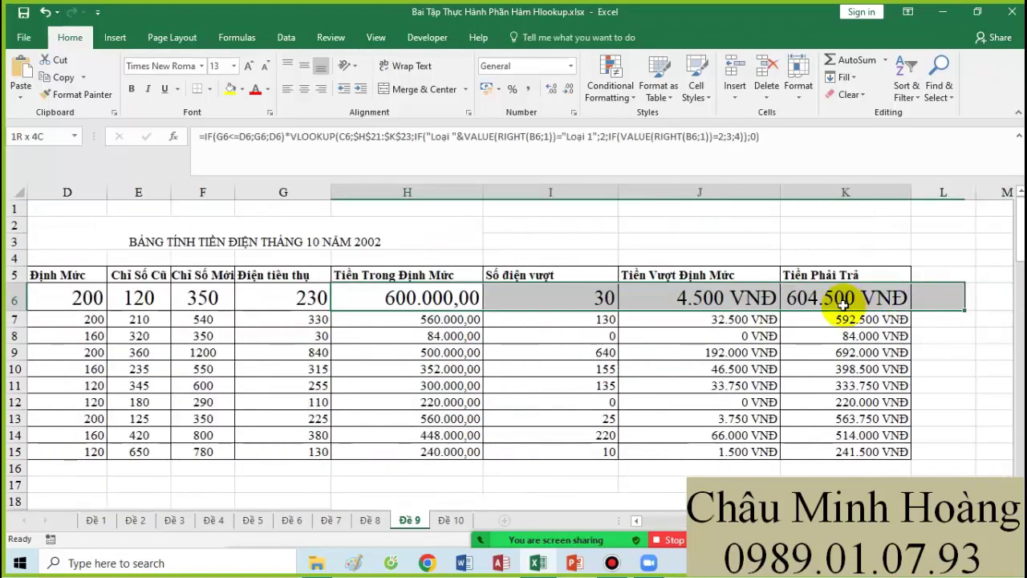
click(580, 298)
double_click(580, 298)
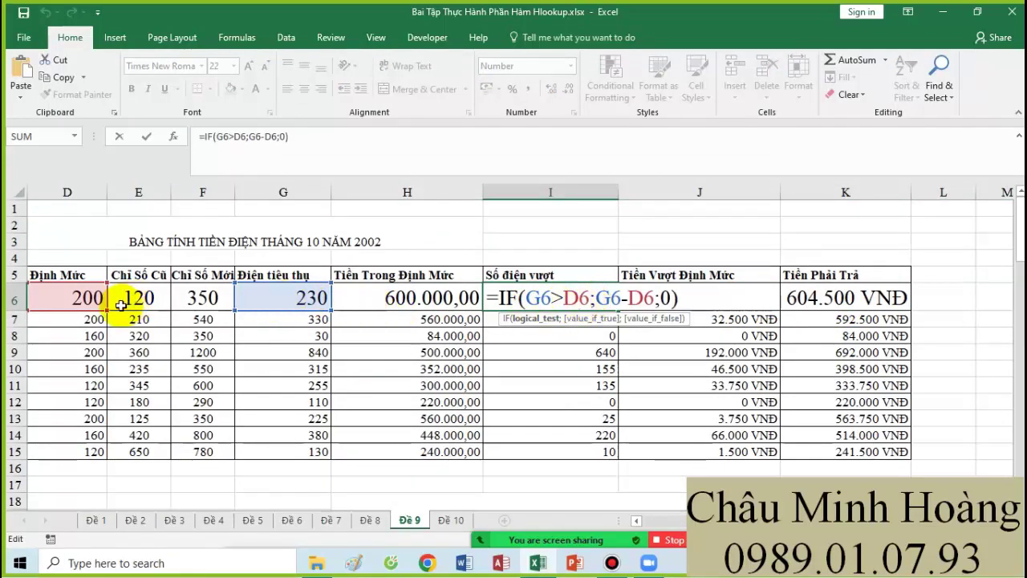
drag(687, 298, 500, 303)
key(Return)
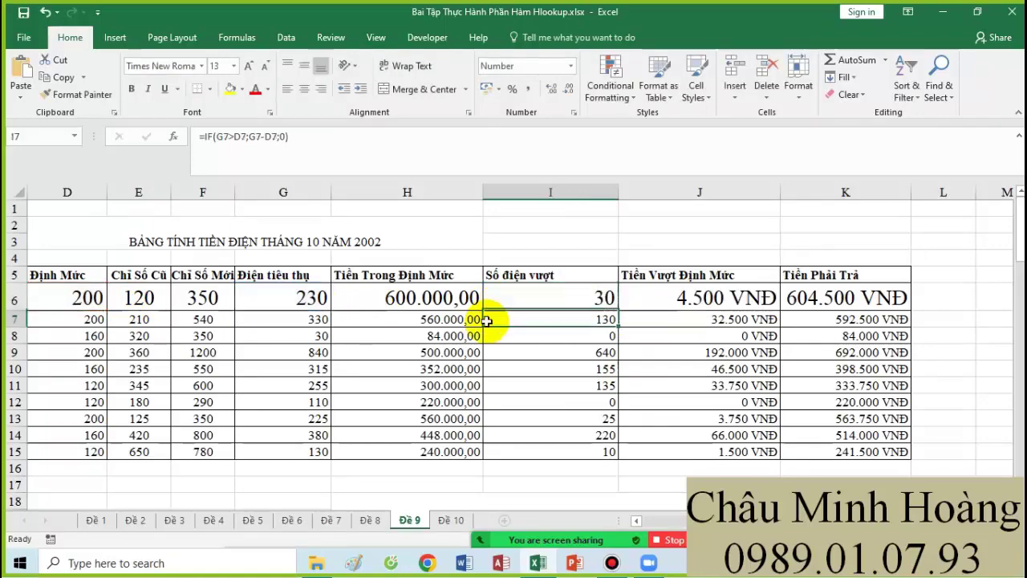
scroll(390, 386, down, 3)
scroll(386, 385, down, 9)
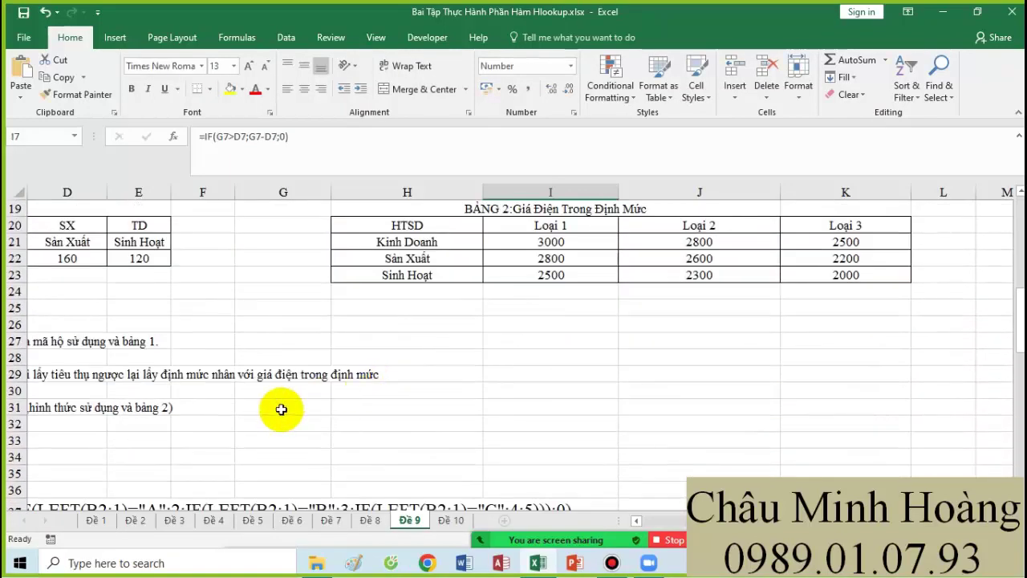
drag(229, 424, 48, 436)
click(69, 428)
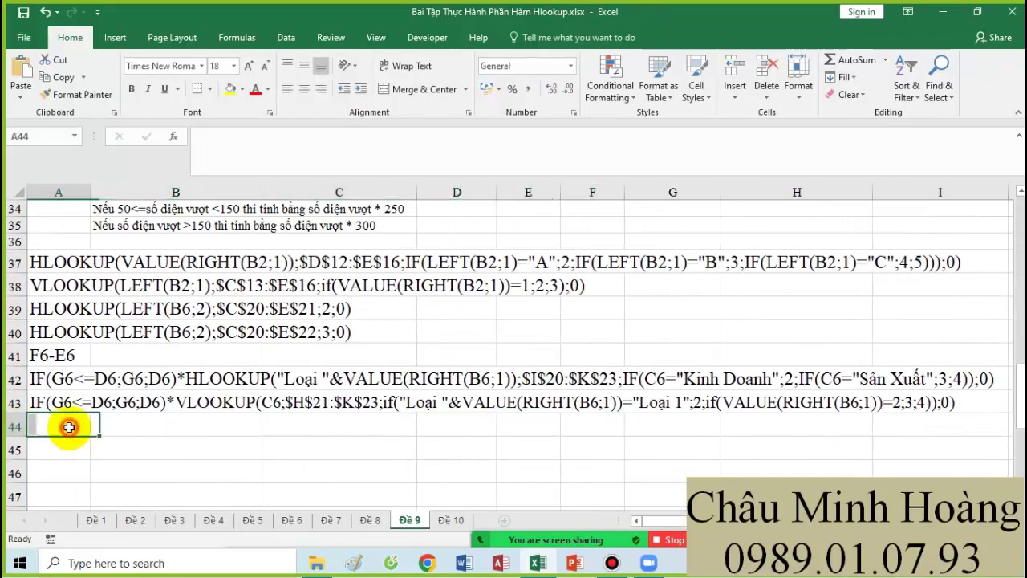
text(IF(G6>D6;G6-D6;0))
Step: Copy the Tiền Vượt Định Mức formula from J6 into A45 as the text IF($I6<50;$I6*150;IF($I6>150;$I6*300;$I6*250))
scroll(615, 366, up, 11)
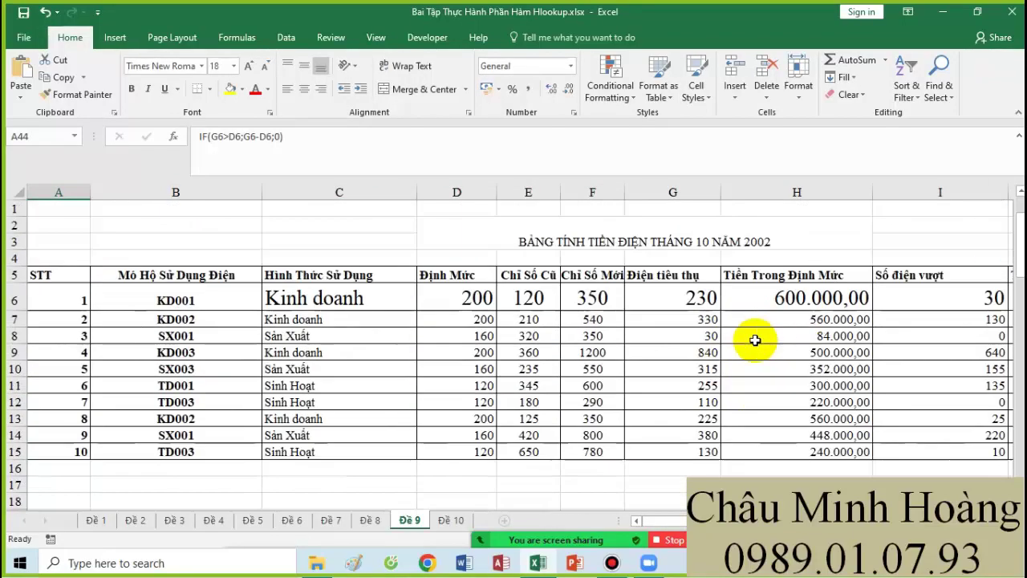
drag(814, 300, 988, 298)
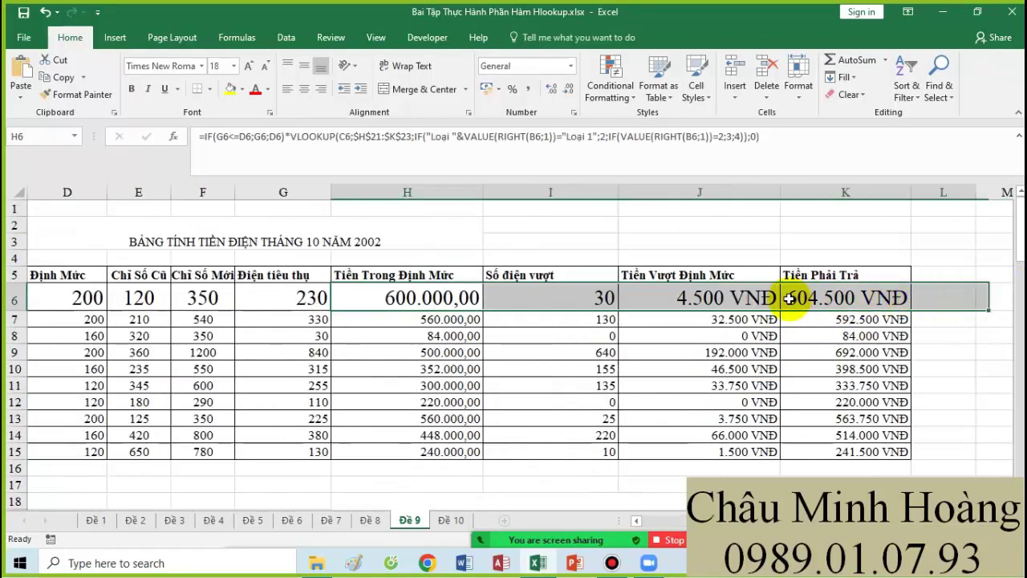
double_click(717, 301)
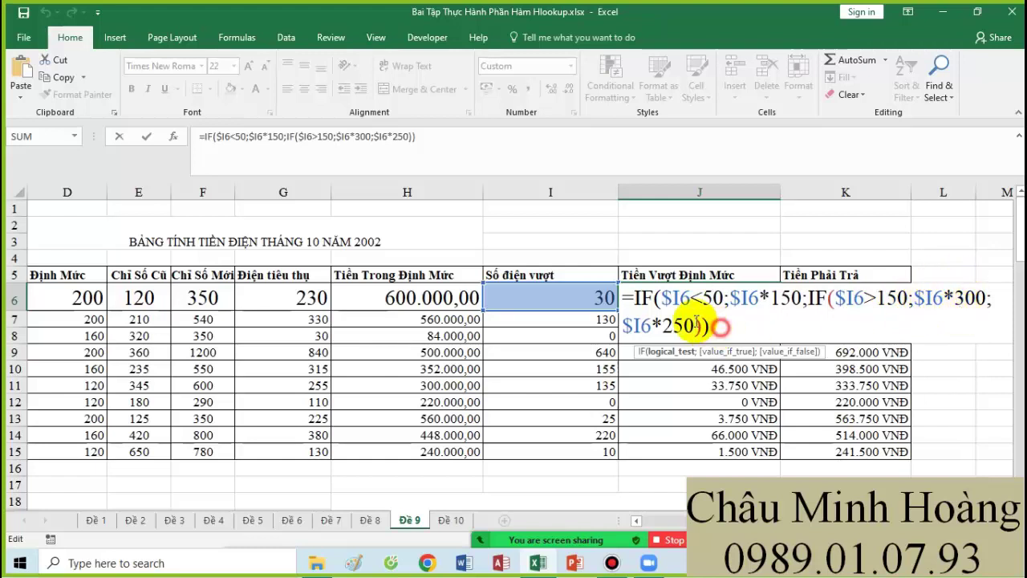
drag(706, 325, 624, 298)
key(ctrl+c)
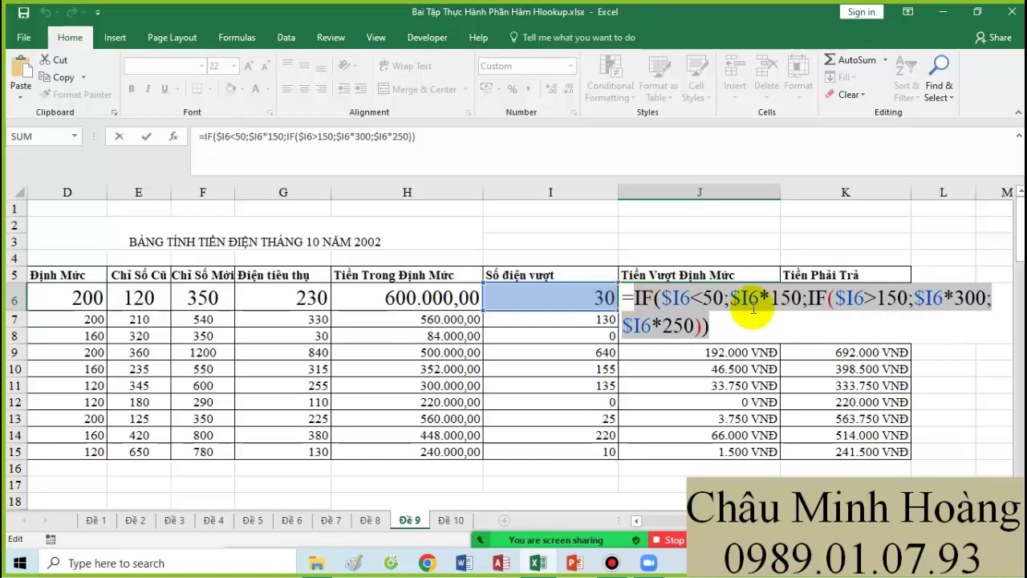
key(Return)
scroll(268, 425, down, 11)
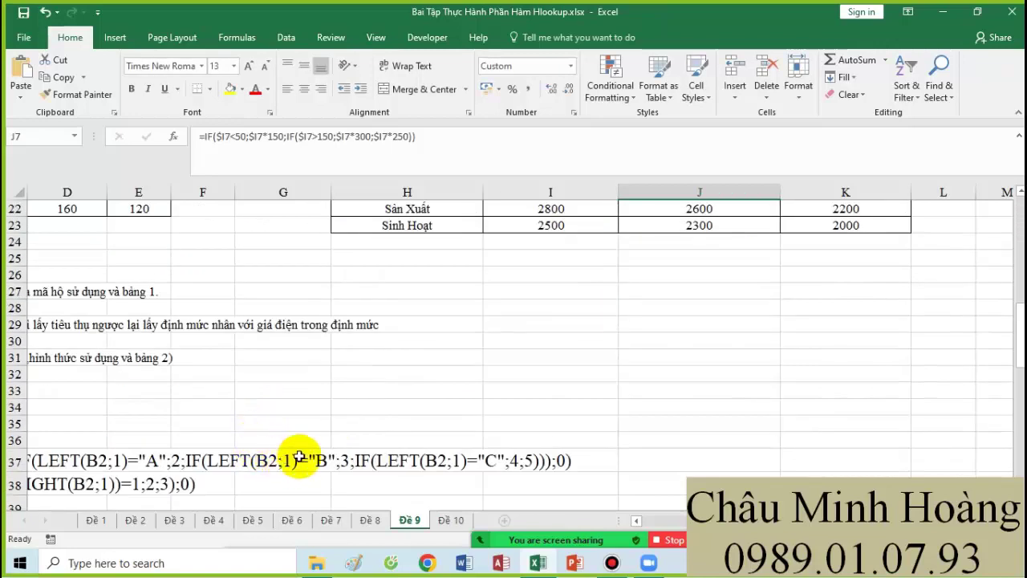
drag(151, 452, 46, 452)
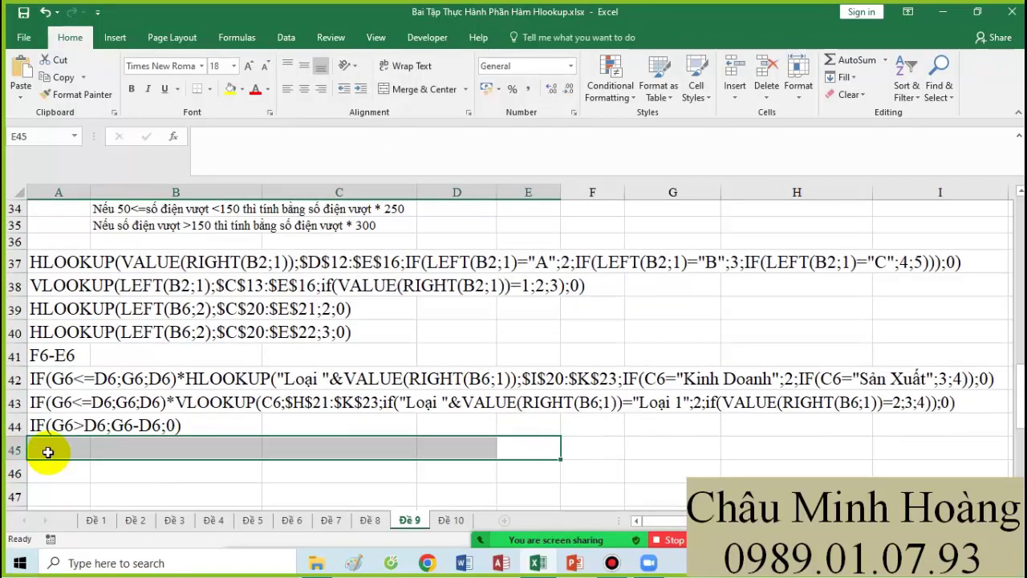
click(49, 452)
key(ctrl+v)
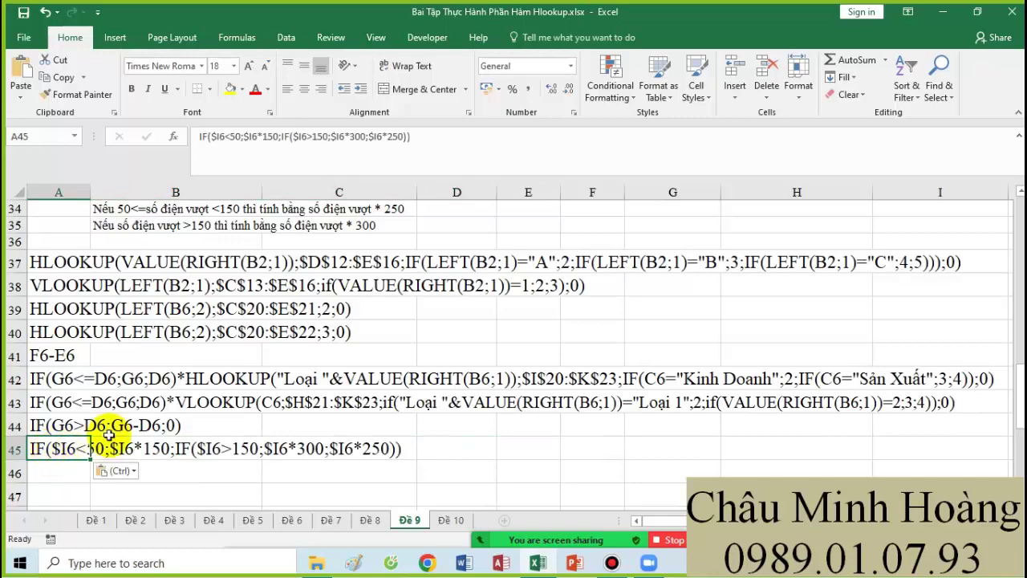
Step: Compare the text in A45 with the Tiền Vượt Định Mức formula in J6, leaving the formula as it is
drag(64, 450, 408, 448)
scroll(553, 362, up, 11)
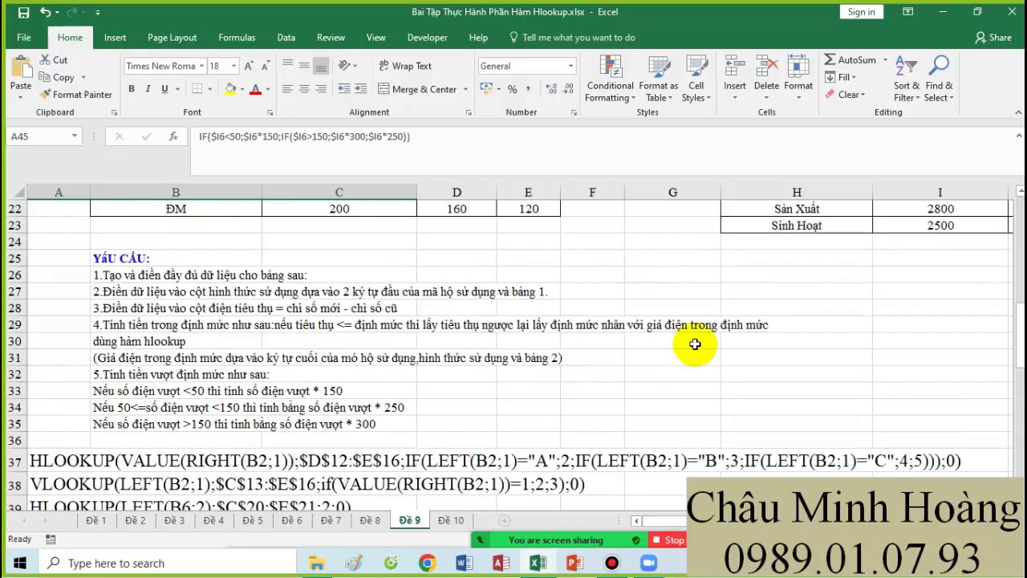
click(691, 299)
scroll(817, 304, right, 3)
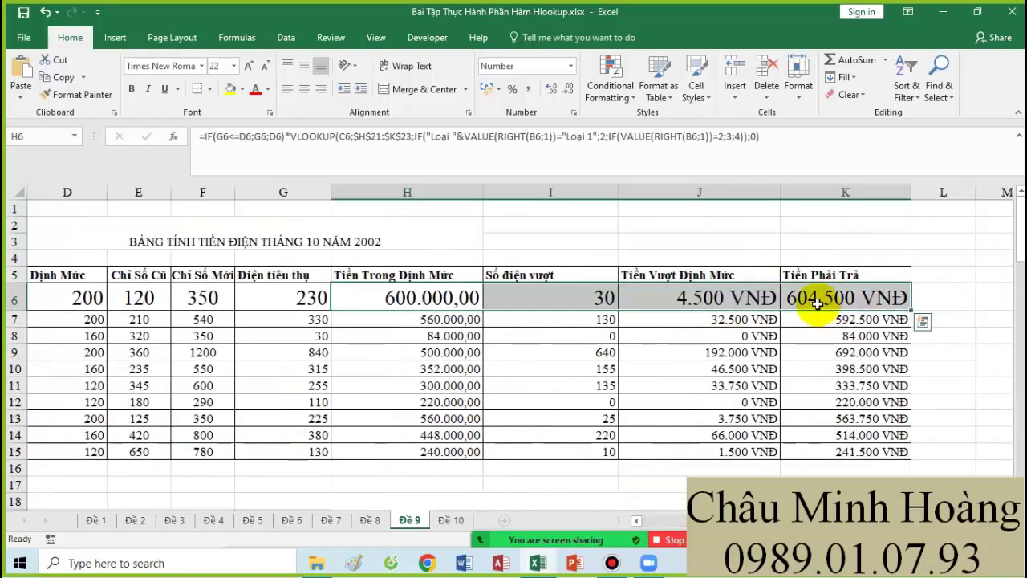
double_click(758, 298)
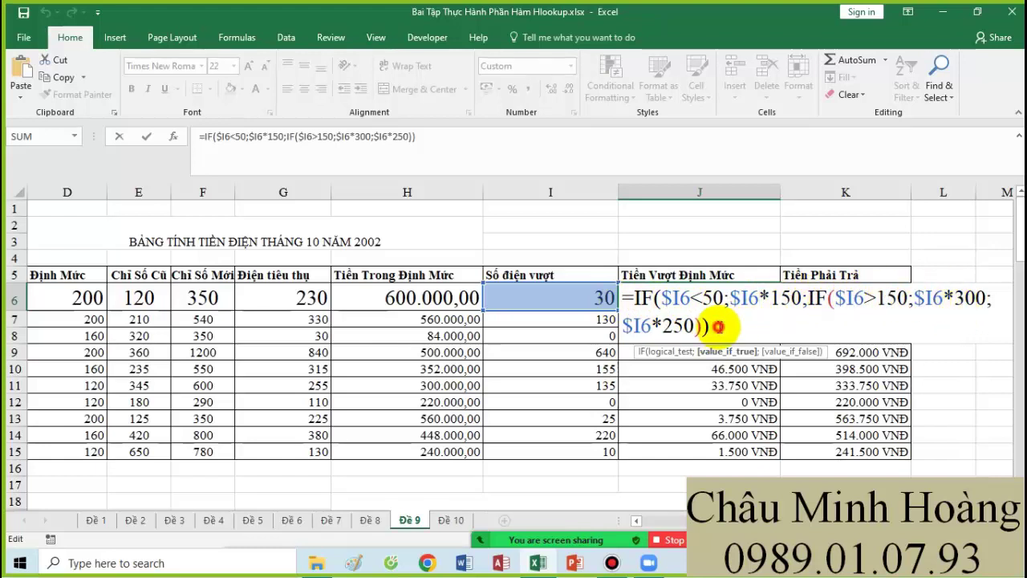
key(Return)
Step: Copy the Tiền Phải Trả formula from K6 into A46 as the text H6+J6
click(805, 298)
double_click(805, 301)
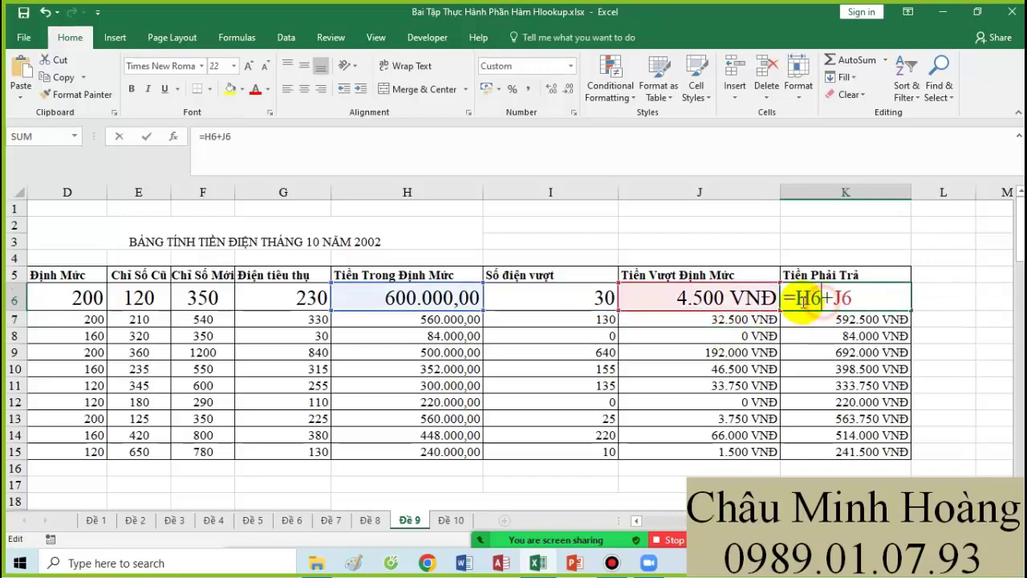
drag(797, 299, 859, 298)
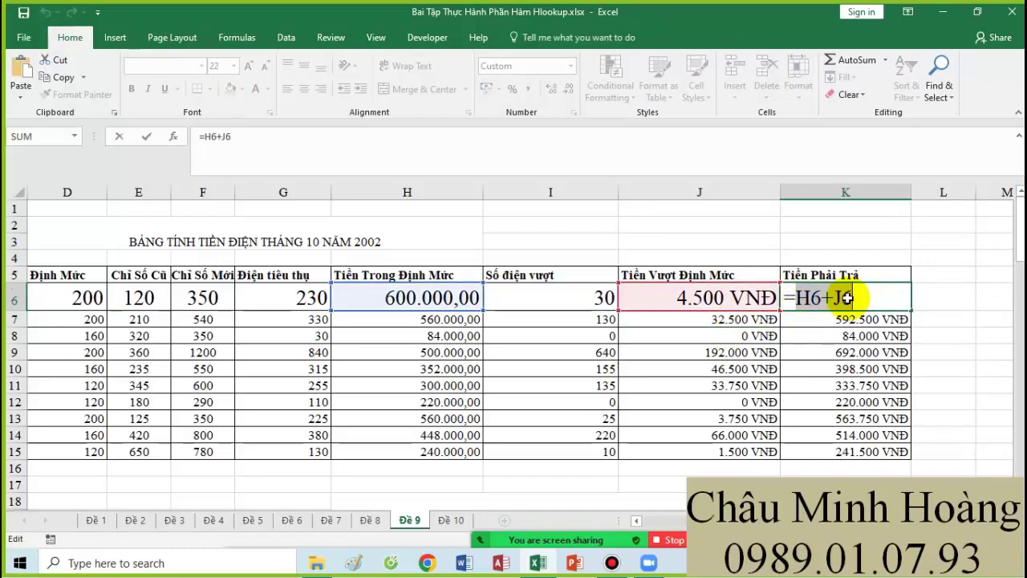
key(ctrl+c)
key(Escape)
scroll(413, 447, down, 4)
click(413, 447)
scroll(435, 440, left, 2)
scroll(122, 456, down, 6)
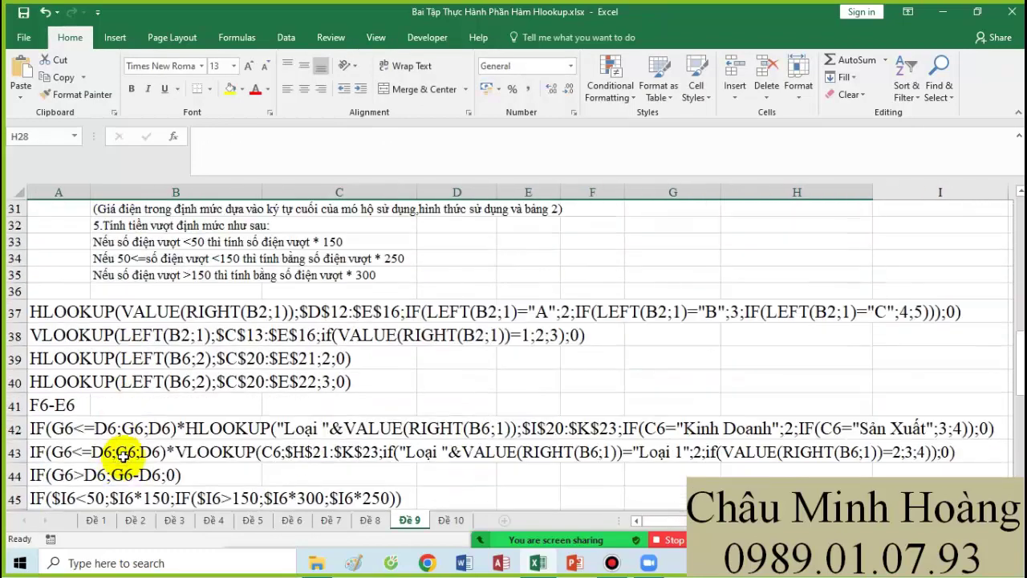
scroll(122, 455, down, 4)
click(64, 285)
key(ctrl+v)
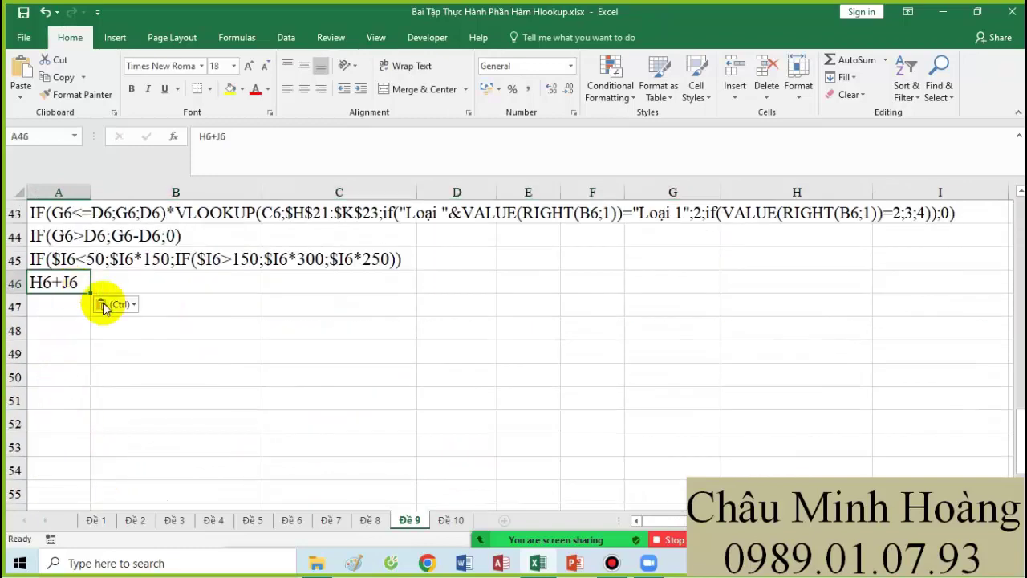
Step: Copy the whole block of formula notes starting at A37 and paste it at A19 on sheet Đề 10
scroll(64, 309, up, 3)
drag(32, 262, 879, 474)
key(ctrl+c)
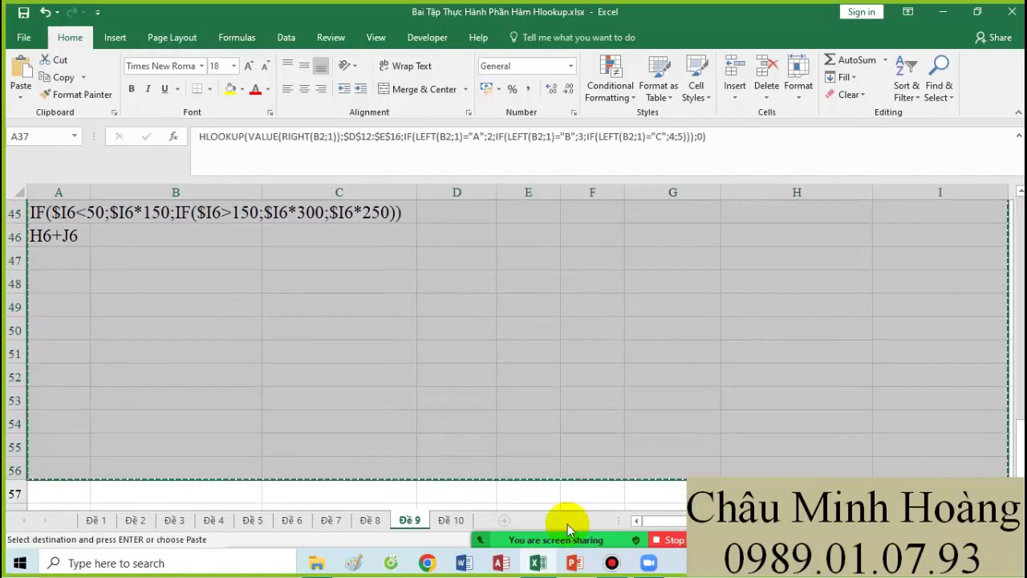
click(444, 520)
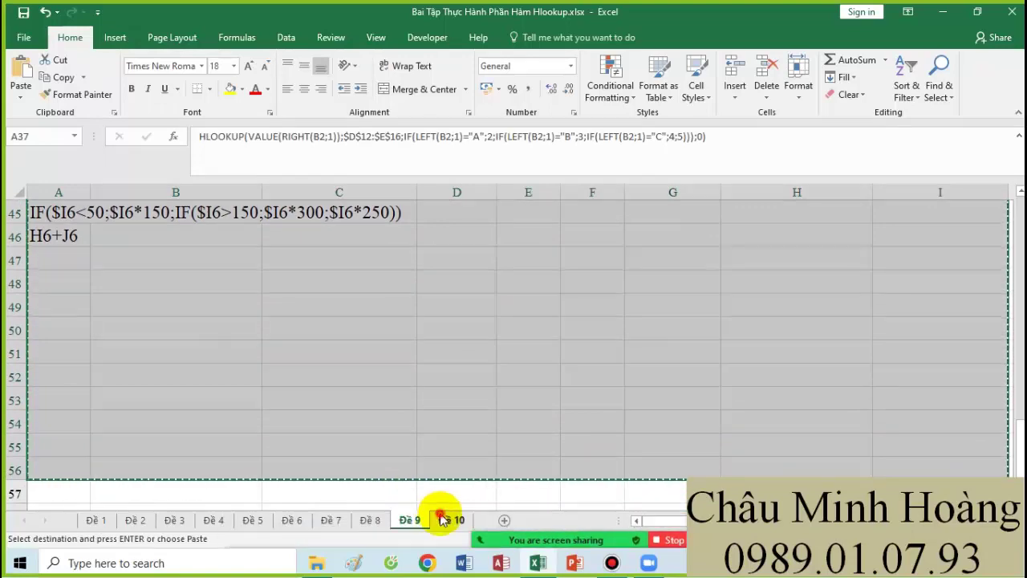
scroll(195, 424, down, 3)
click(69, 352)
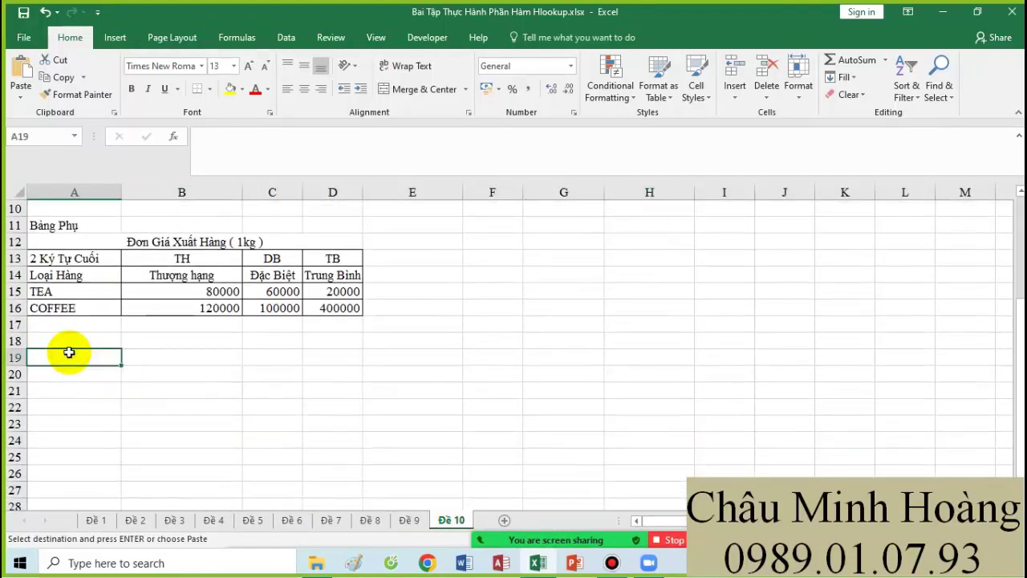
key(ctrl+v)
Step: Inspect the Thành Tiền formula in H2 and the Đơn Giá HLOOKUP formula in G2
scroll(407, 370, up, 3)
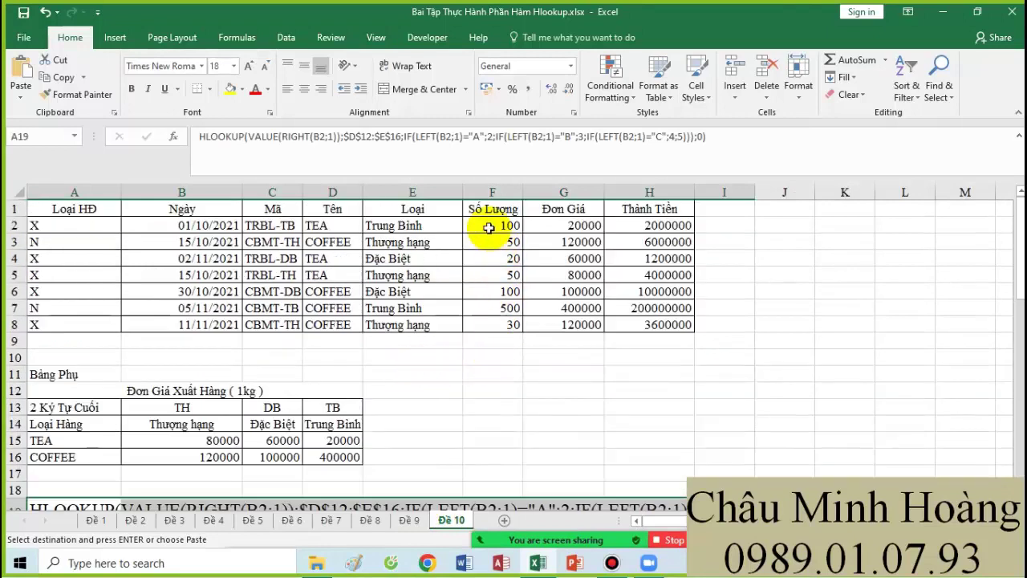
click(559, 226)
click(647, 225)
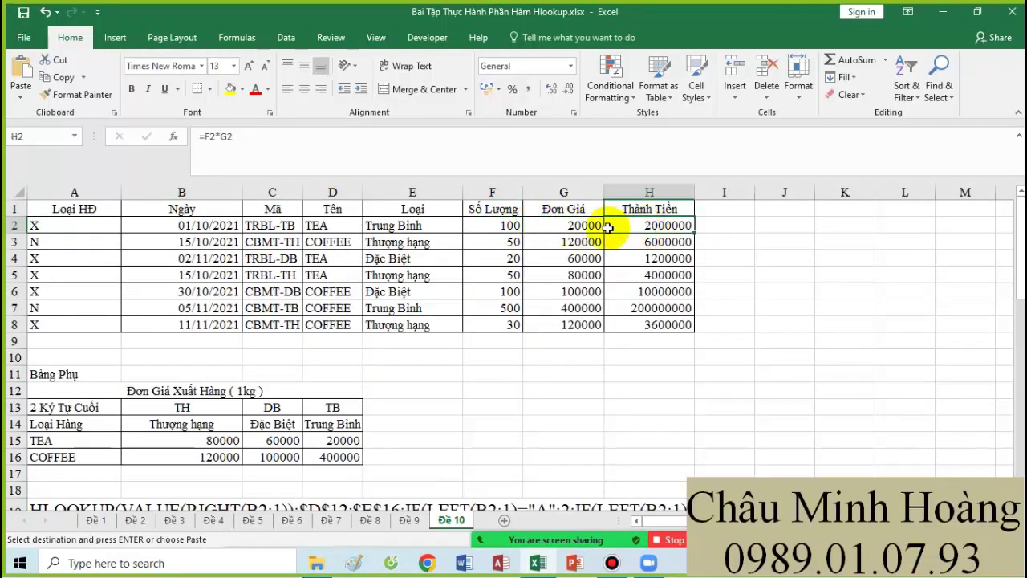
double_click(564, 226)
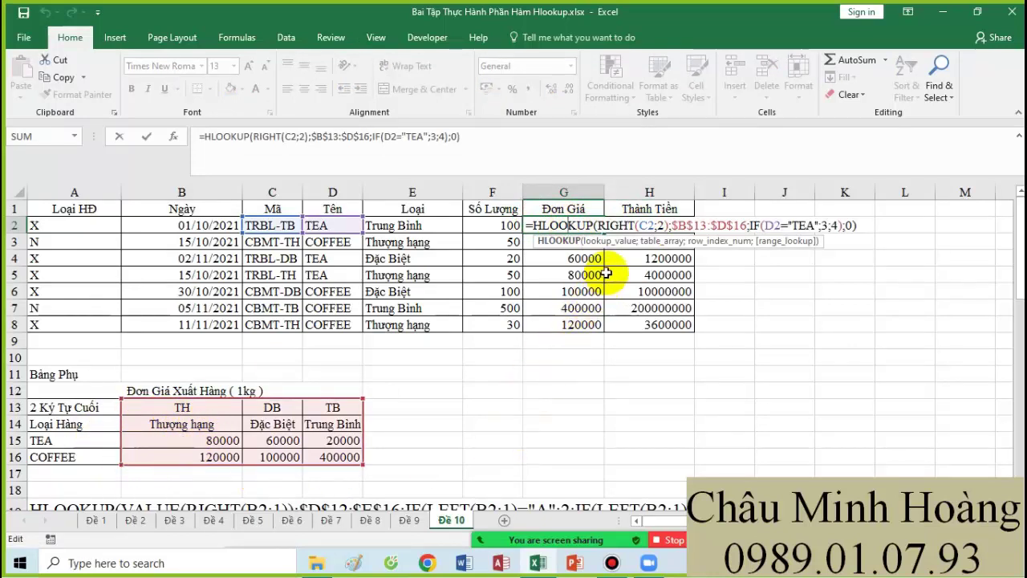
key(Escape)
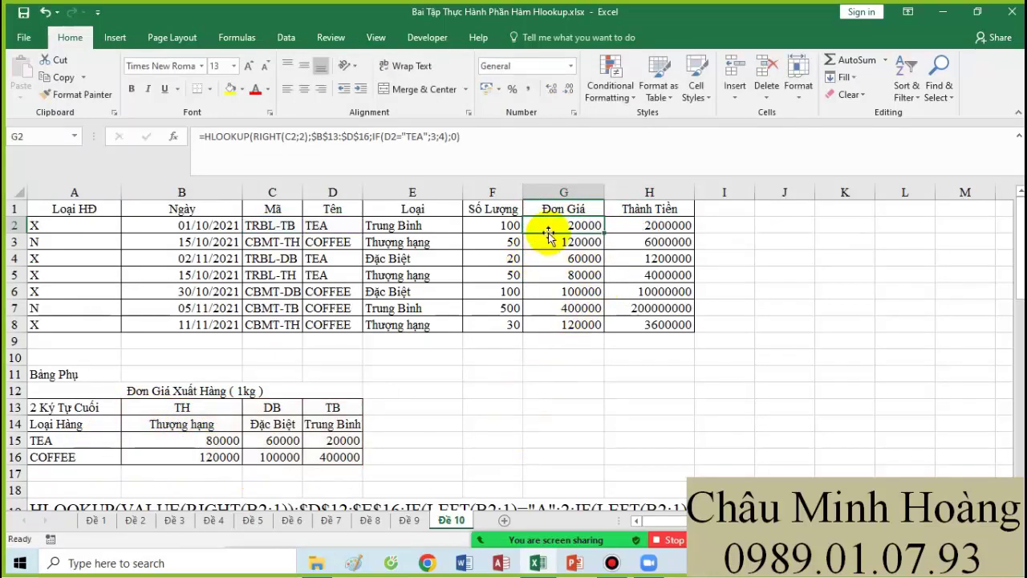
Step: Set G2's font size to 22 and examine its HLOOKUP formula against the Mã and Tên columns
click(235, 71)
click(221, 219)
double_click(554, 233)
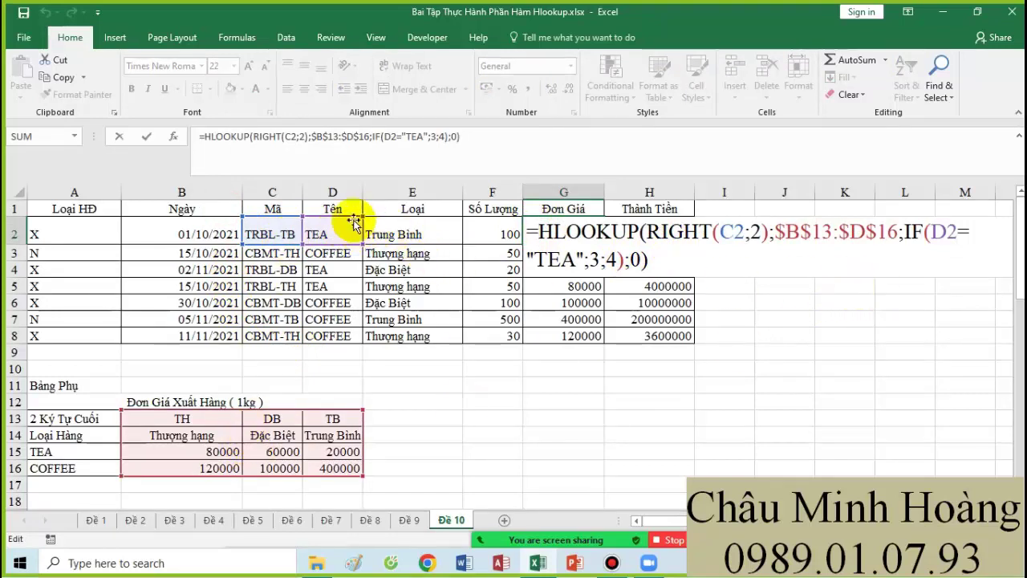
key(Return)
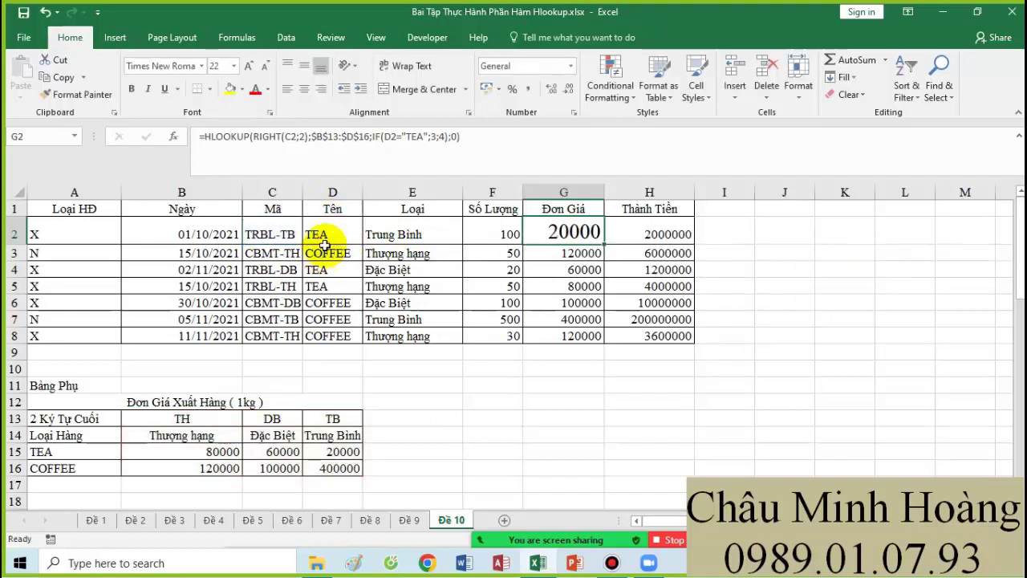
click(337, 241)
Step: Copy the Đơn Giá formula from G2 into A29 as the text HLOOKUP(RIGHT(C2;2);$B$13:$D$16;IF(D2="TEA";3;4);0)
double_click(600, 231)
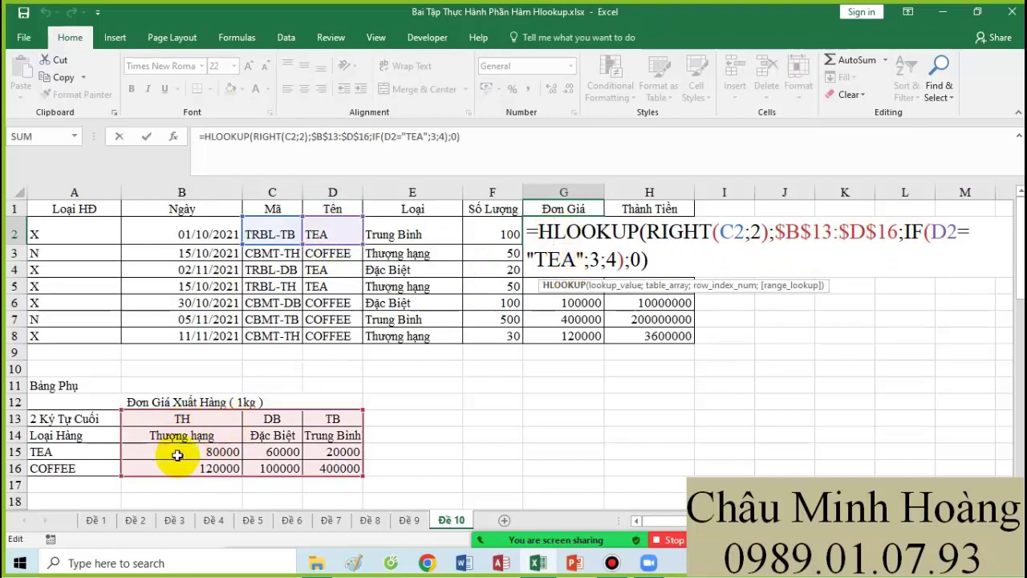
drag(651, 259, 542, 233)
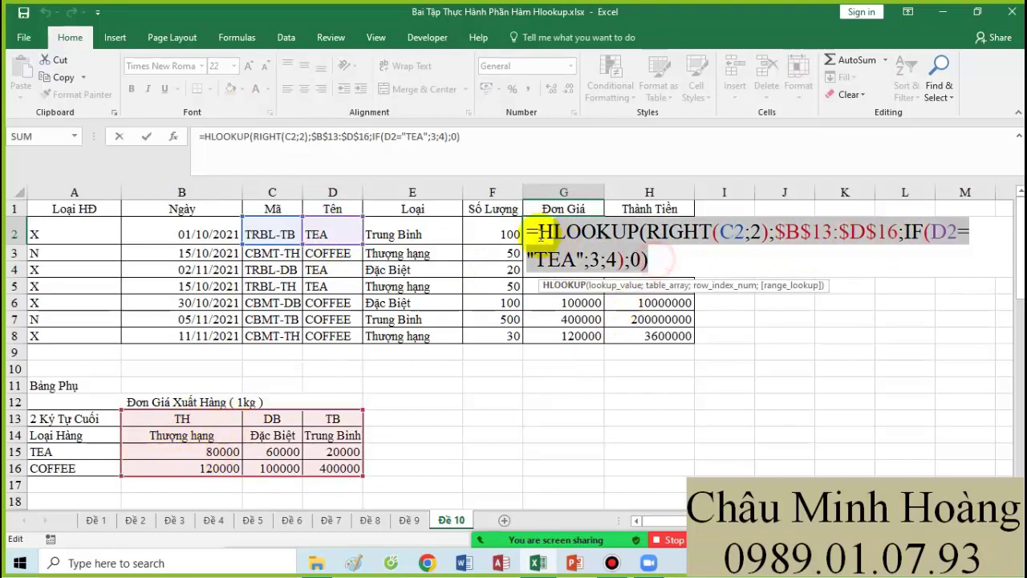
key(ctrl+c)
key(Return)
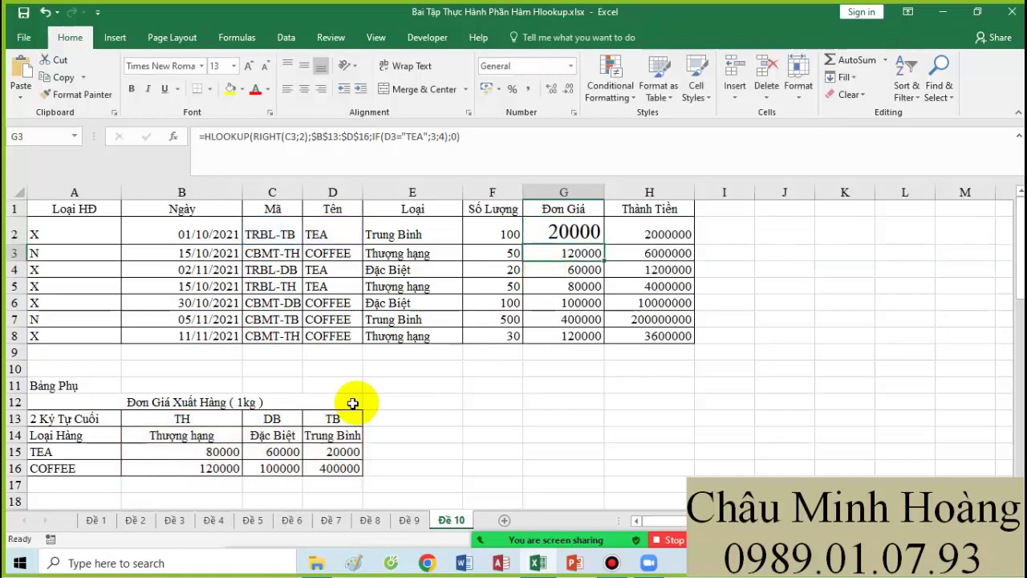
scroll(120, 426, down, 5)
click(60, 486)
key(ctrl+v)
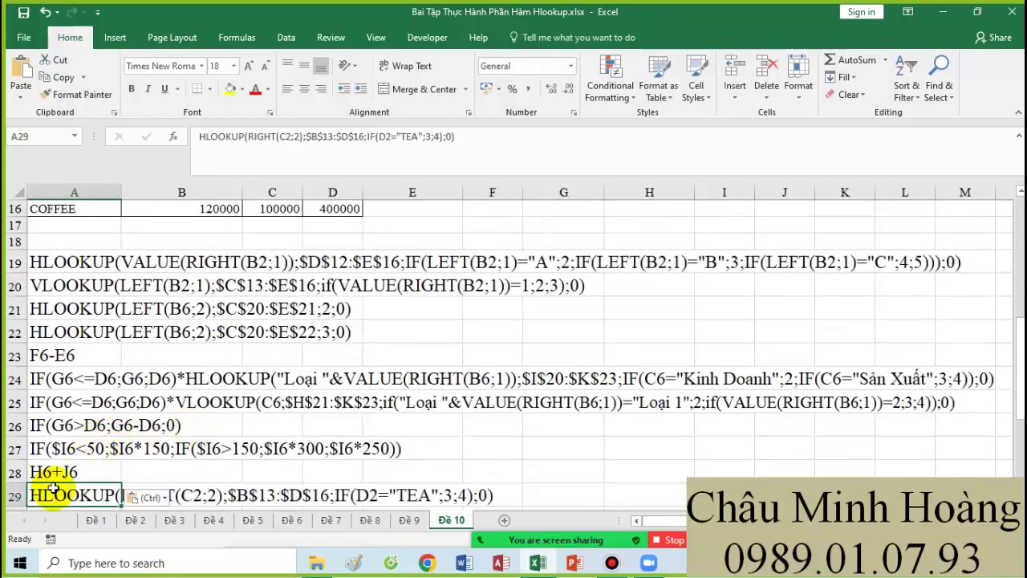
scroll(182, 461, down, 1)
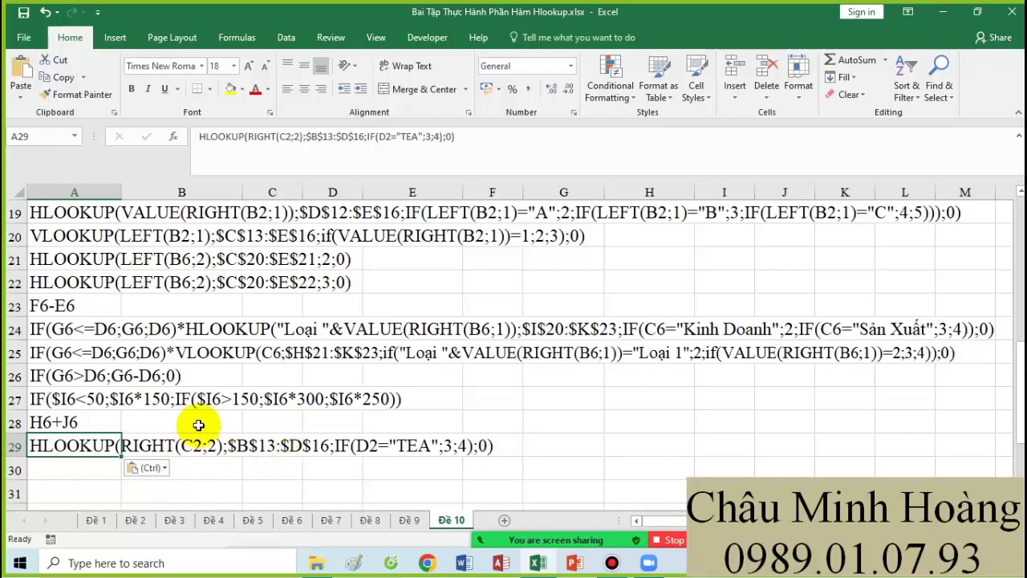
Step: Start a replacement VLOOKUP formula in G2 with lookup value D2 and the absolute table range $A$15:$D$16
scroll(638, 371, up, 6)
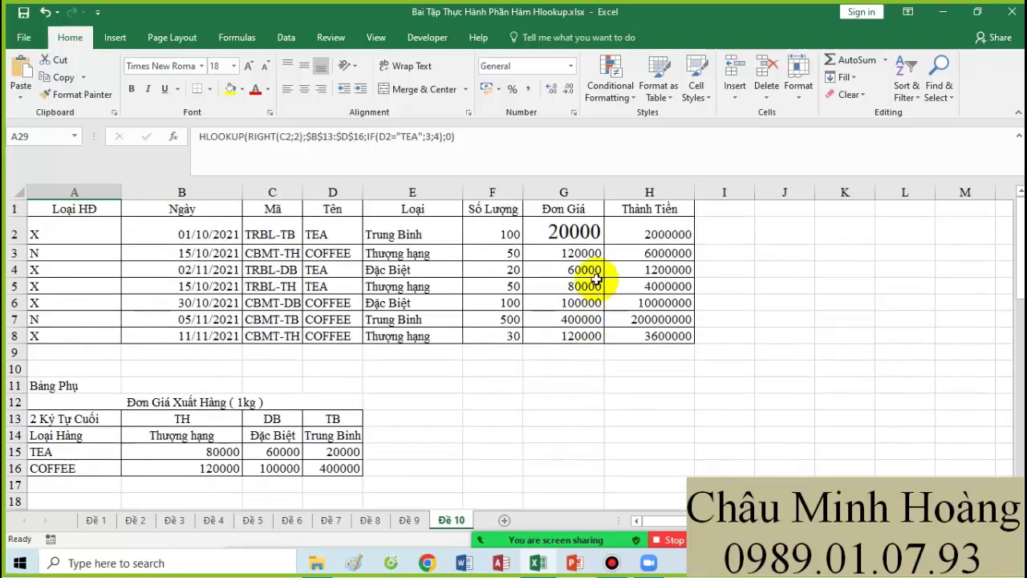
click(565, 232)
text(=vl)
key(Tab)
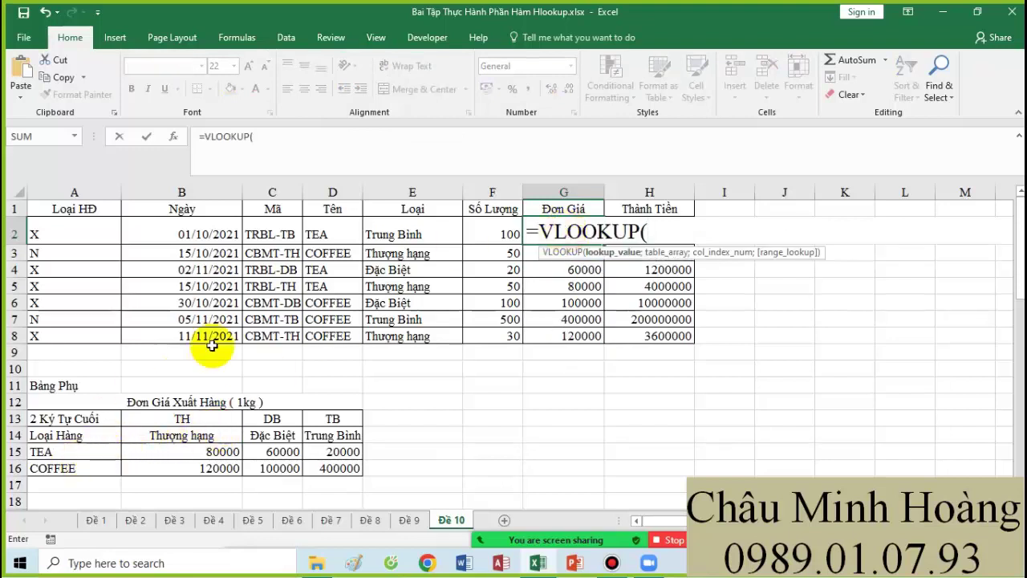
click(329, 233)
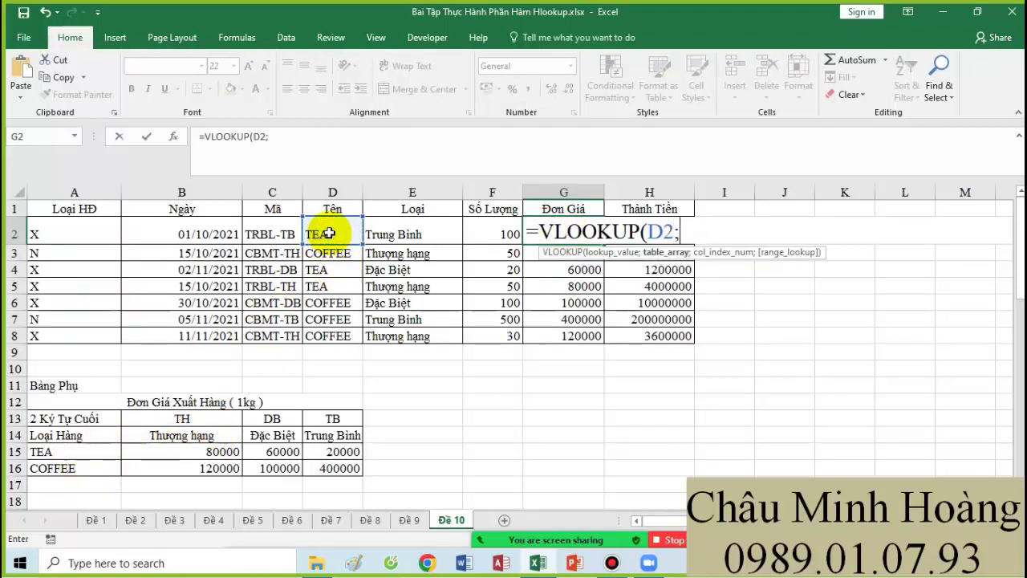
text(;)
drag(91, 451, 333, 464)
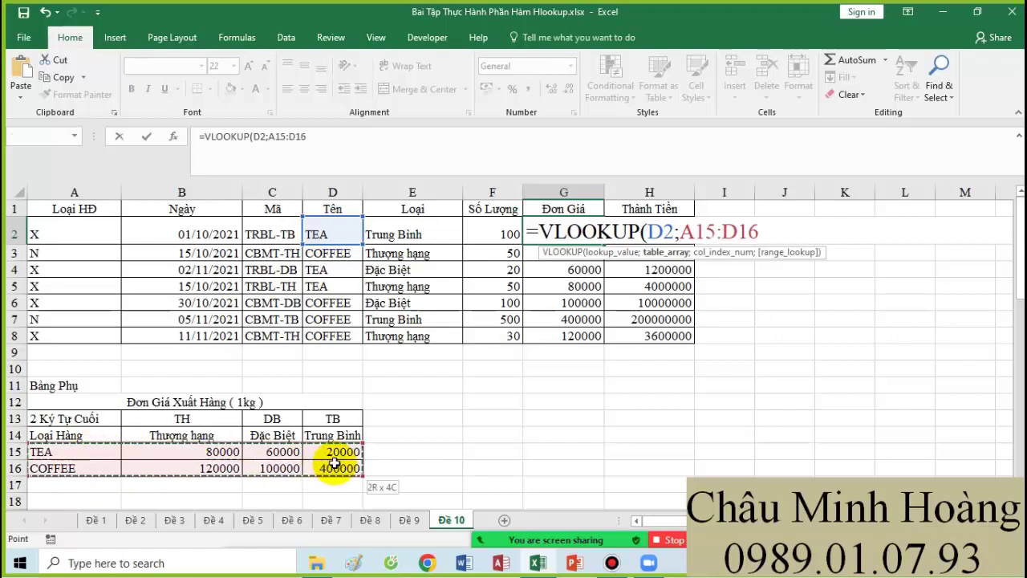
key(F4)
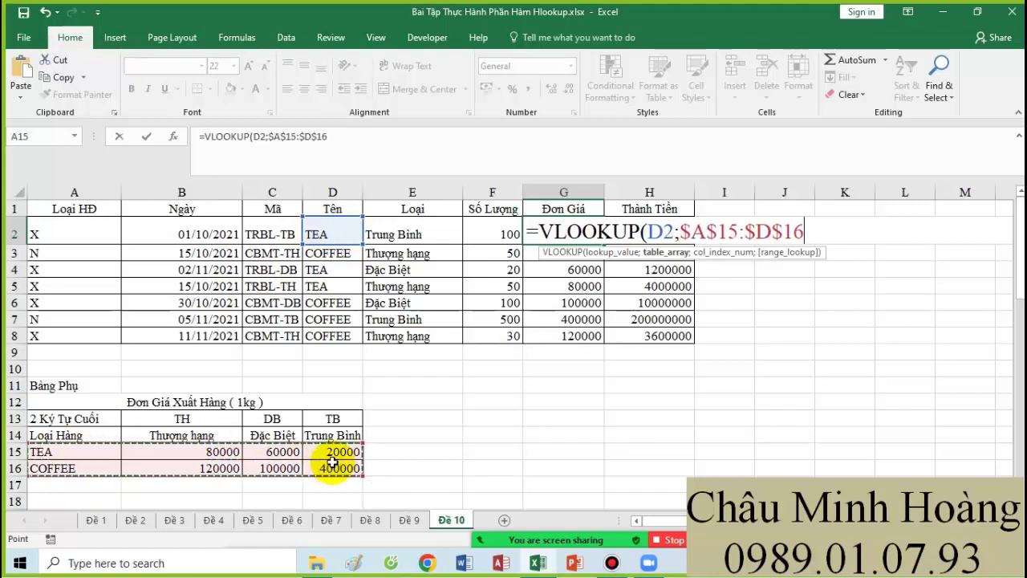
text(;)
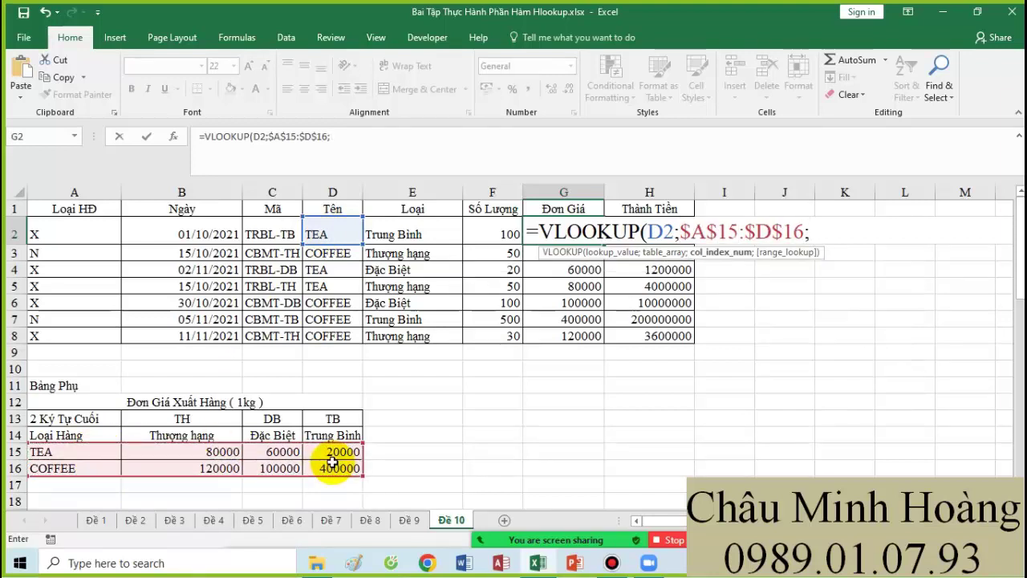
Step: Complete G2's VLOOKUP with the column index if(E2="Thượng hạng";2;if(E2="Đặc biệt";3;4)) and exact match 0
text(if()
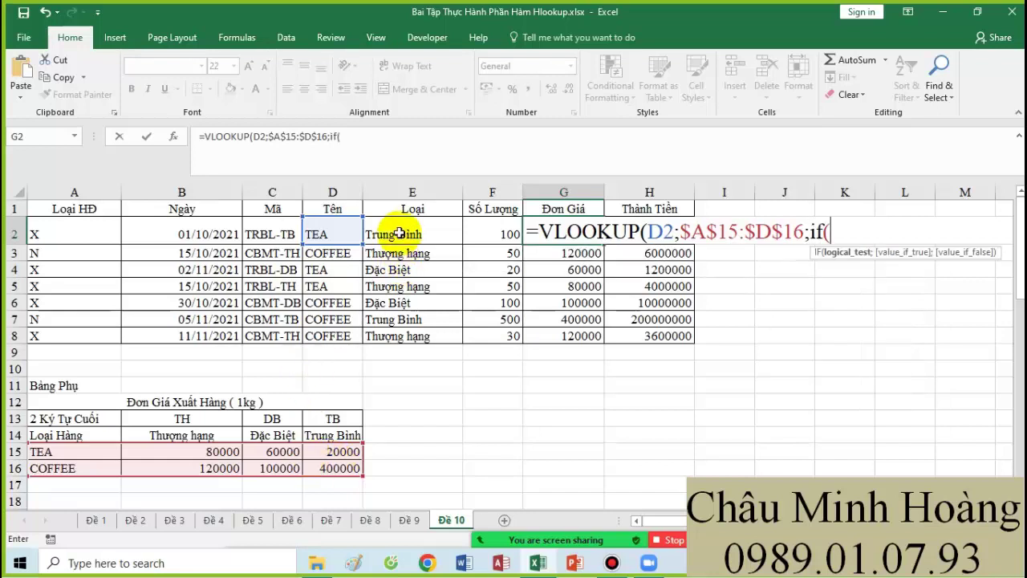
click(399, 234)
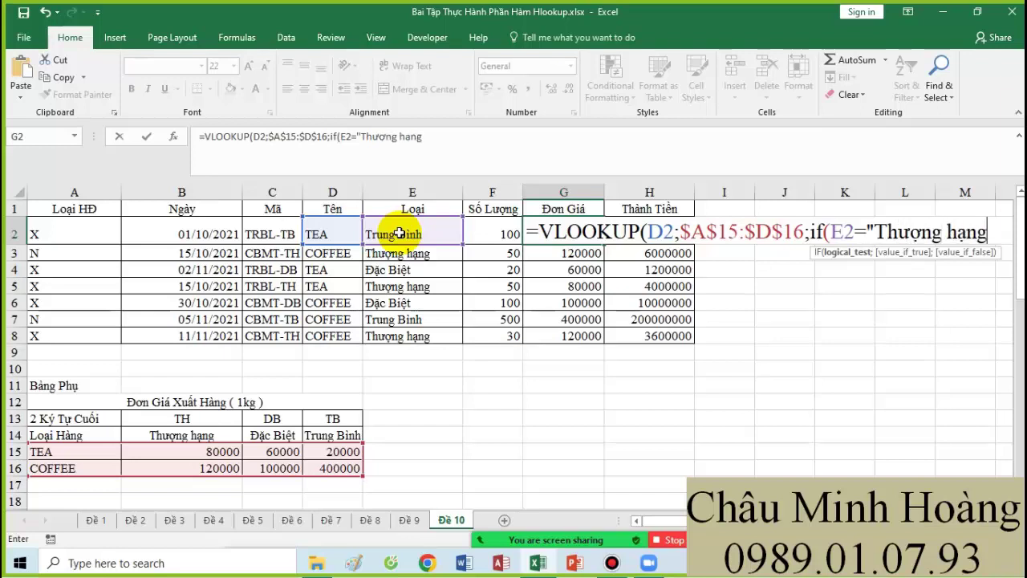
text(;2;)
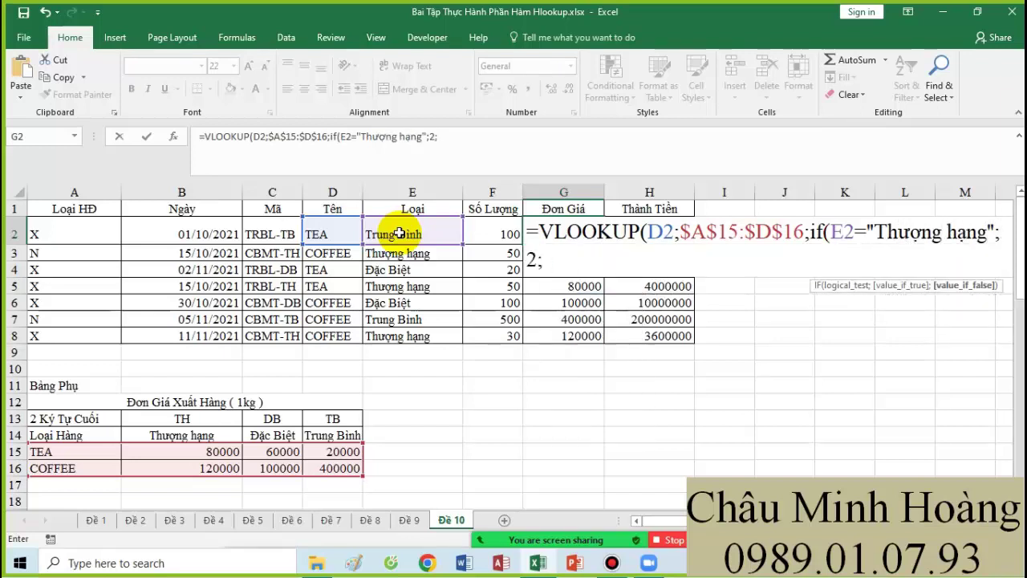
text(if()
click(398, 234)
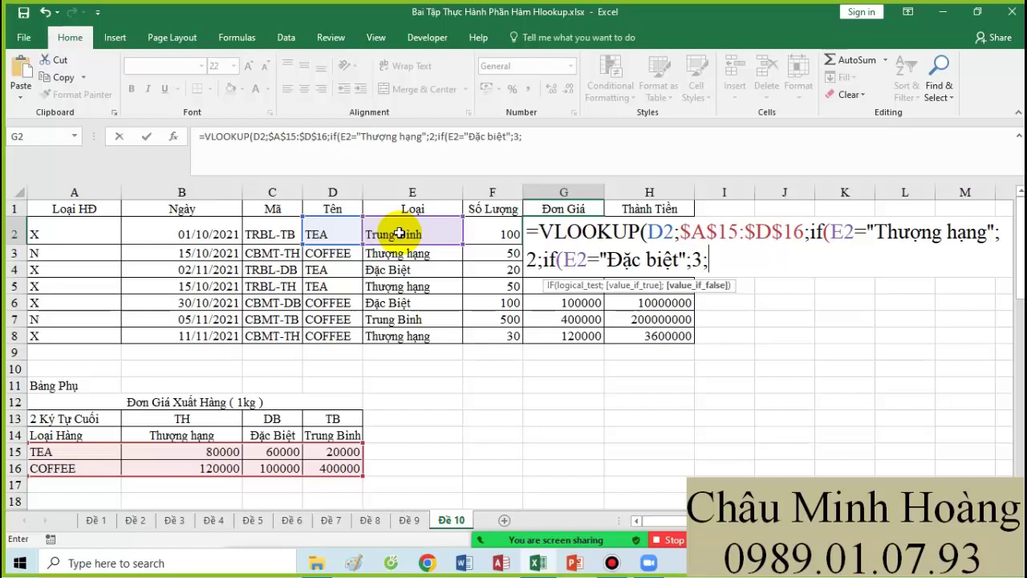
text());0))
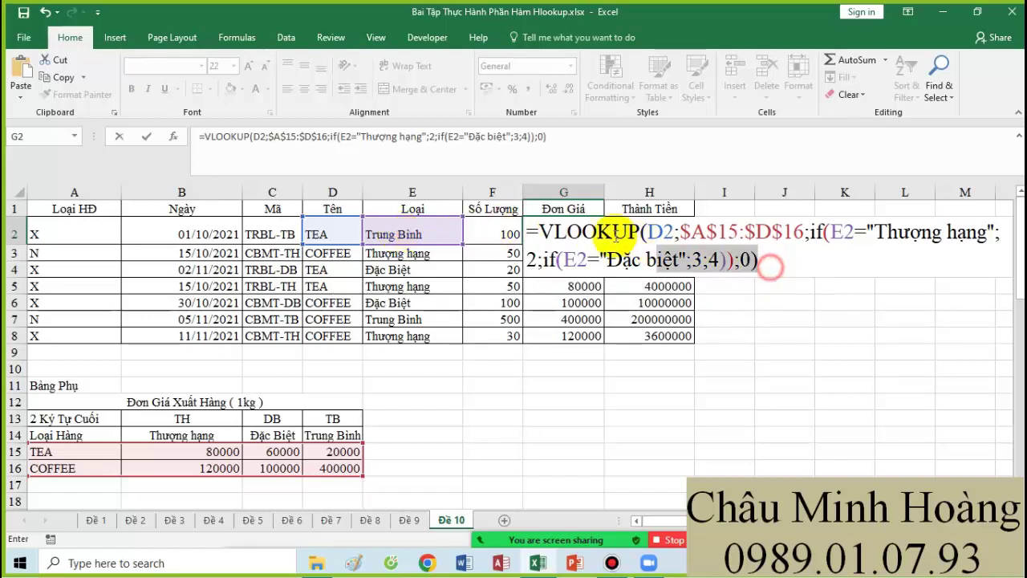
Step: Copy the VLOOKUP formula text without its equals sign from G2, commit the formula, and paste the text into A30
drag(773, 259, 560, 227)
key(Return)
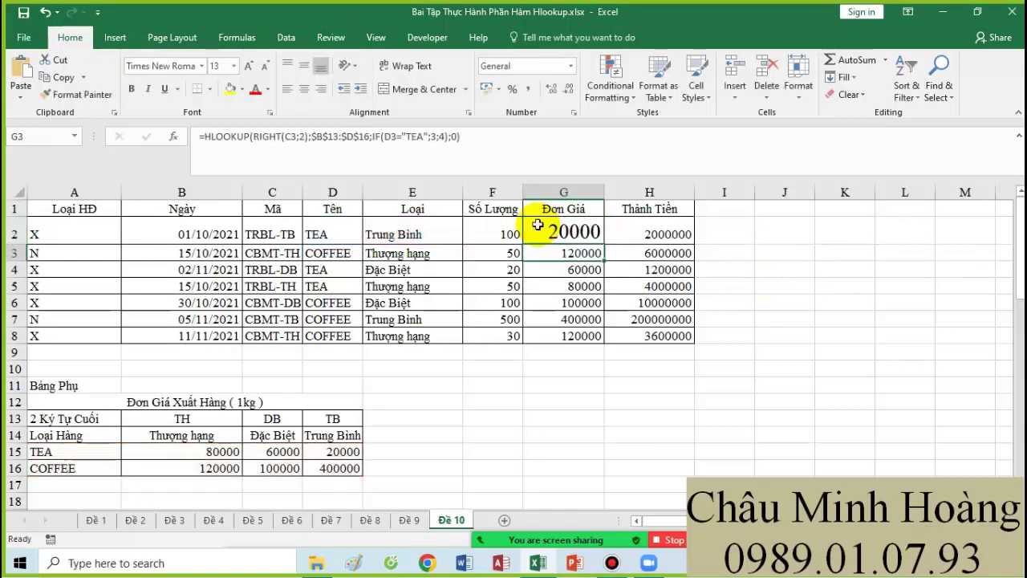
scroll(496, 341, down, 8)
click(65, 333)
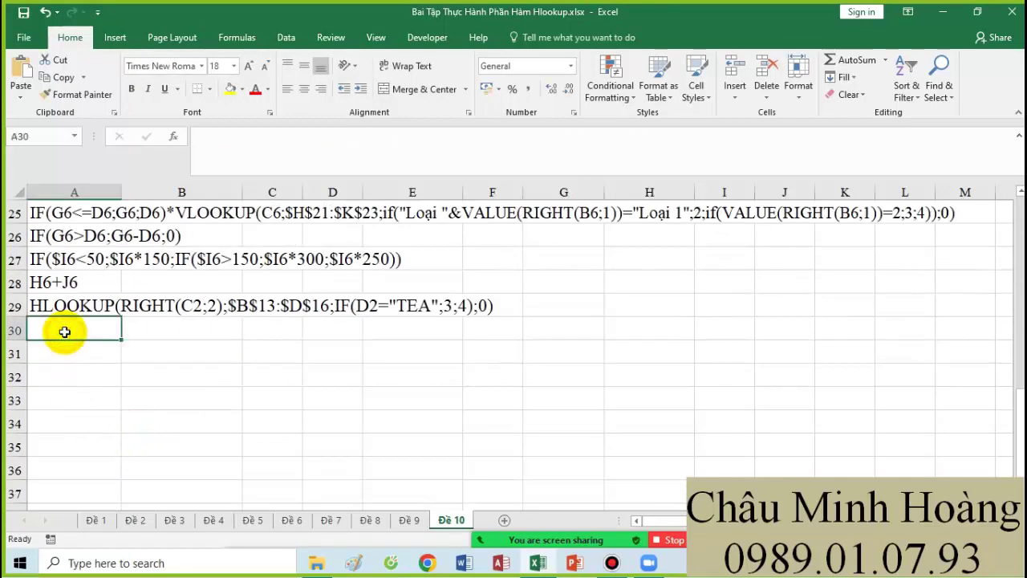
key(ctrl+v)
scroll(133, 332, up, 2)
Step: Compare the formula notes on sheets Đề 8 and Đề 9 and return to sheet Đề 10
click(370, 520)
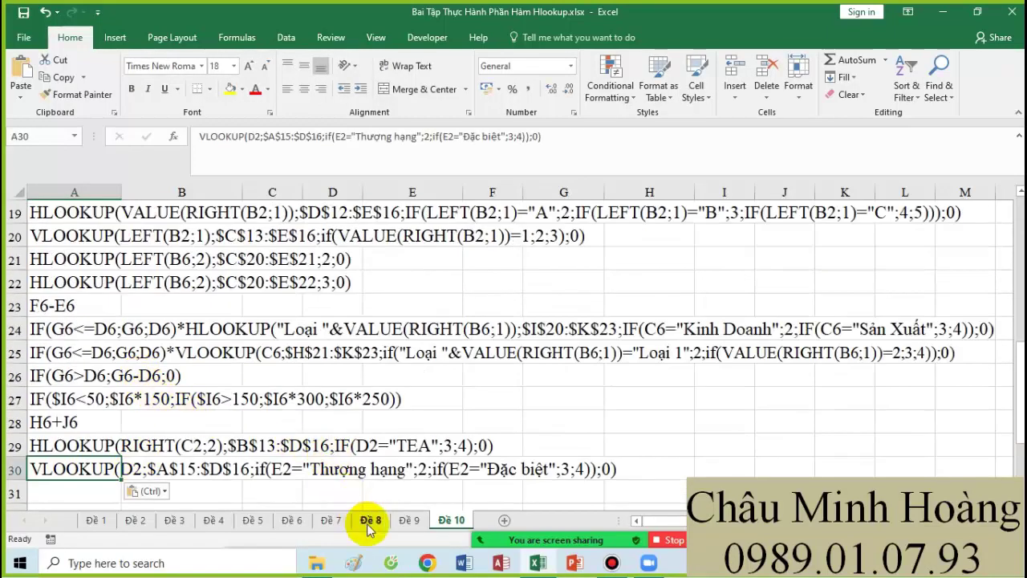
scroll(377, 470, up, 1)
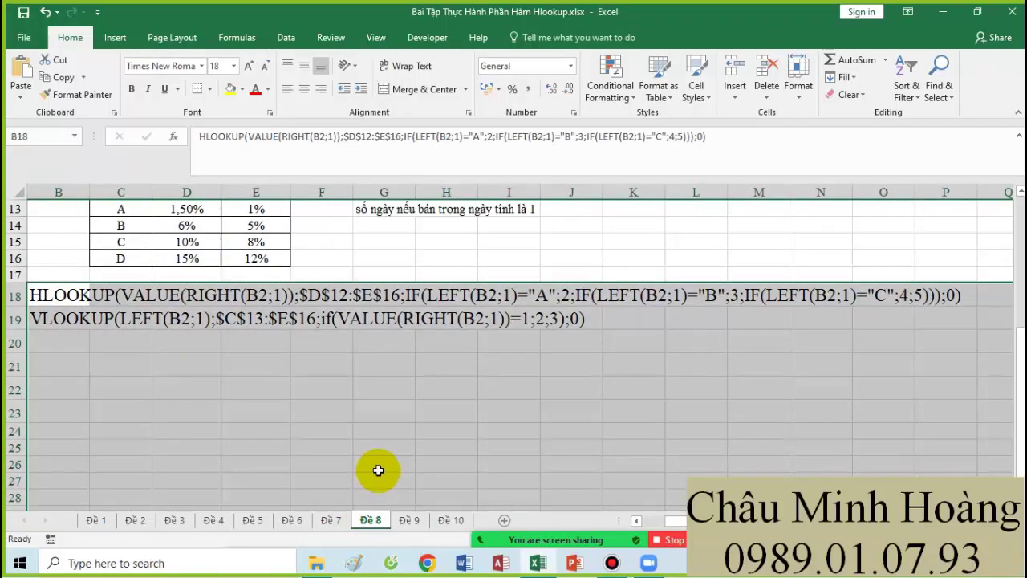
click(409, 521)
scroll(149, 340, up, 3)
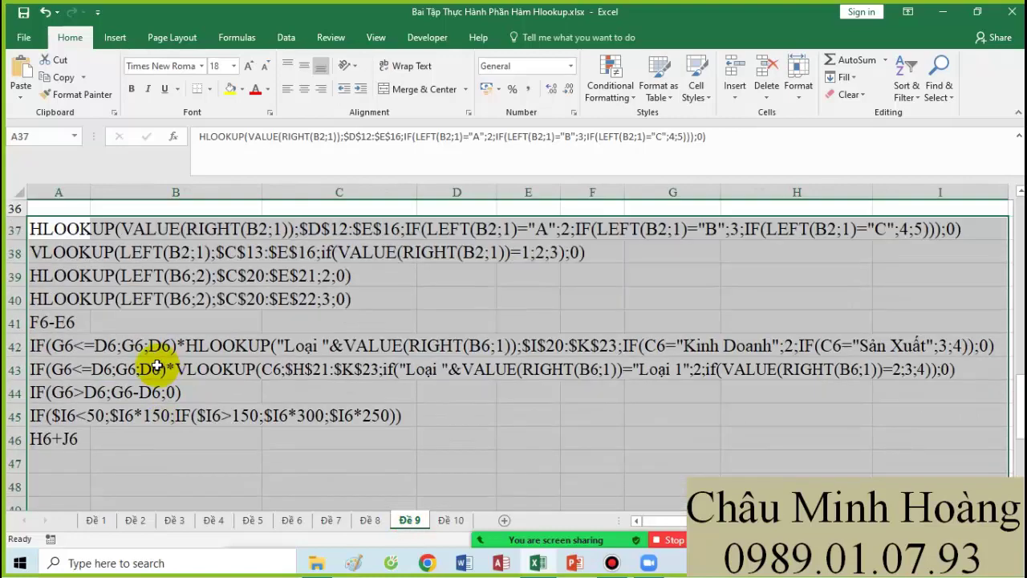
click(451, 520)
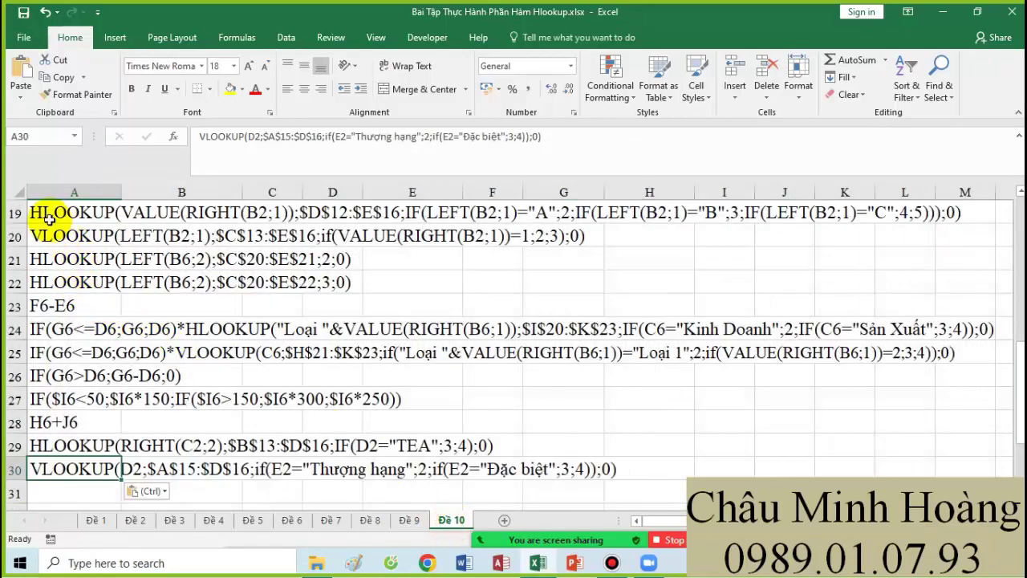
Step: Fill the formula notes in A19:M20 with yellow and those in A21:M28 with light blue
drag(38, 213, 939, 232)
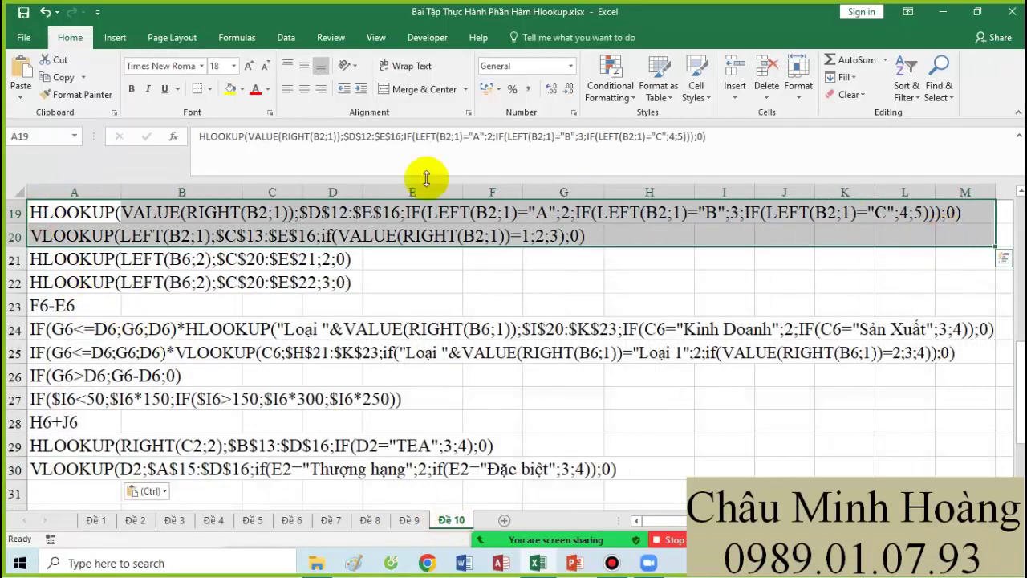
click(233, 89)
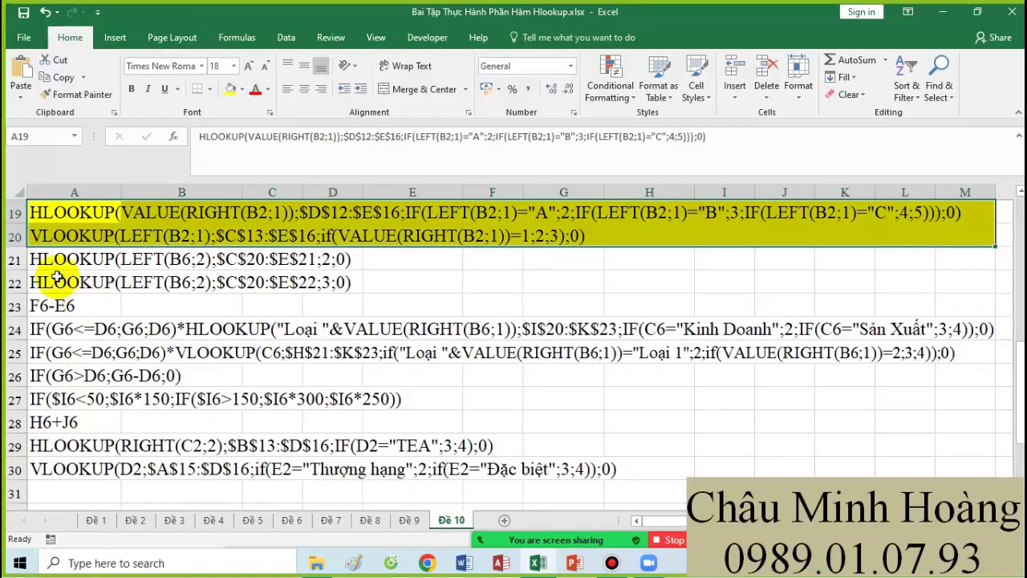
mouse_move(40, 259)
mouse_down()
mouse_move(429, 399)
mouse_move(959, 411)
mouse_up()
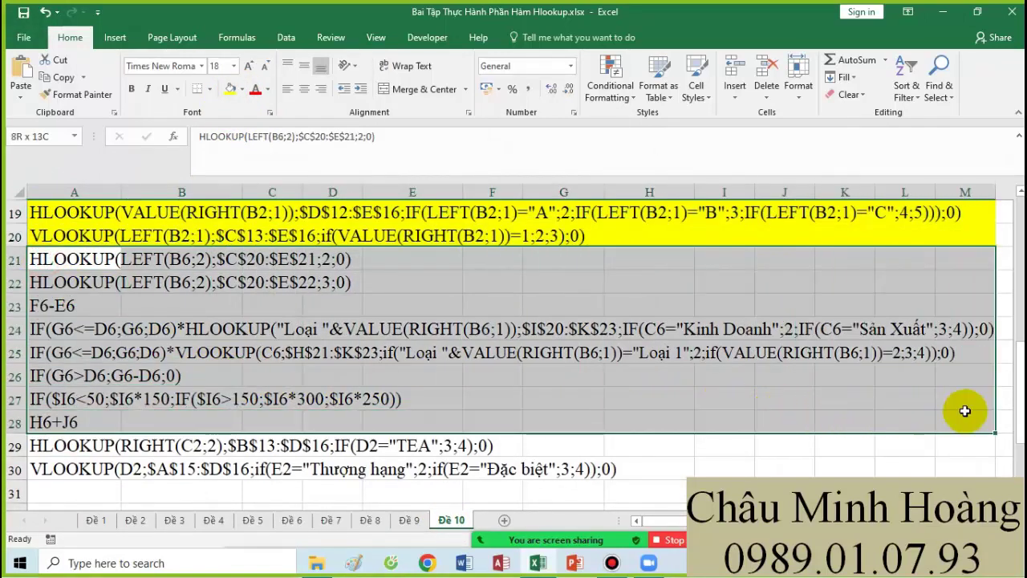
click(242, 89)
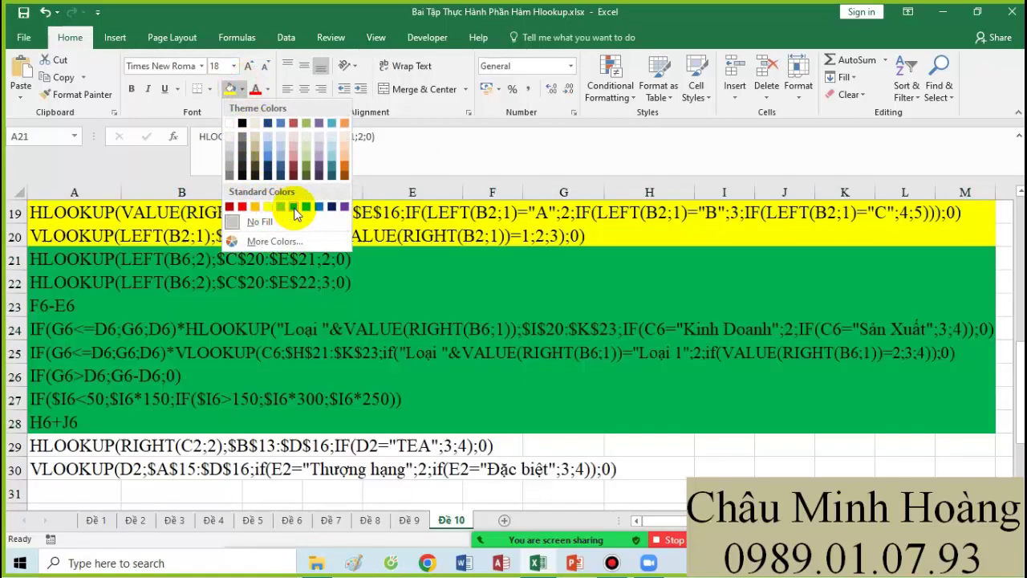
click(310, 206)
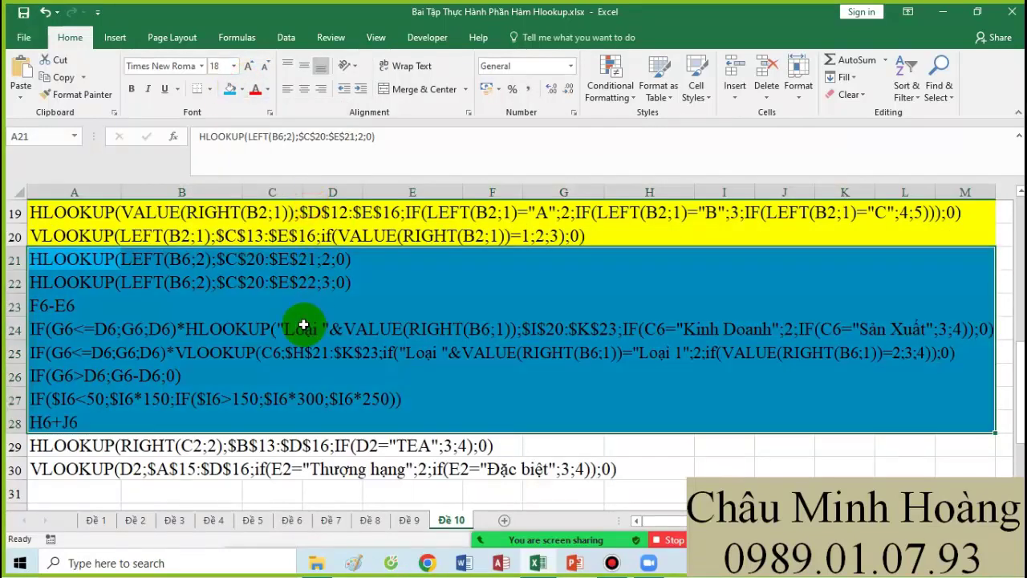
click(307, 322)
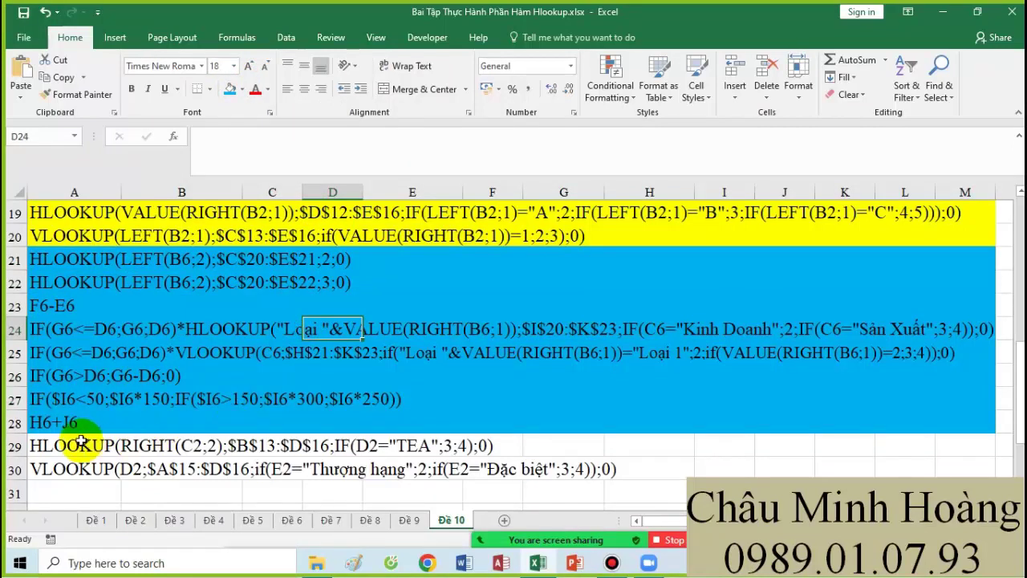
Step: Fill the HLOOKUP and VLOOKUP notes in A29:J30 with yellow
drag(44, 447, 806, 470)
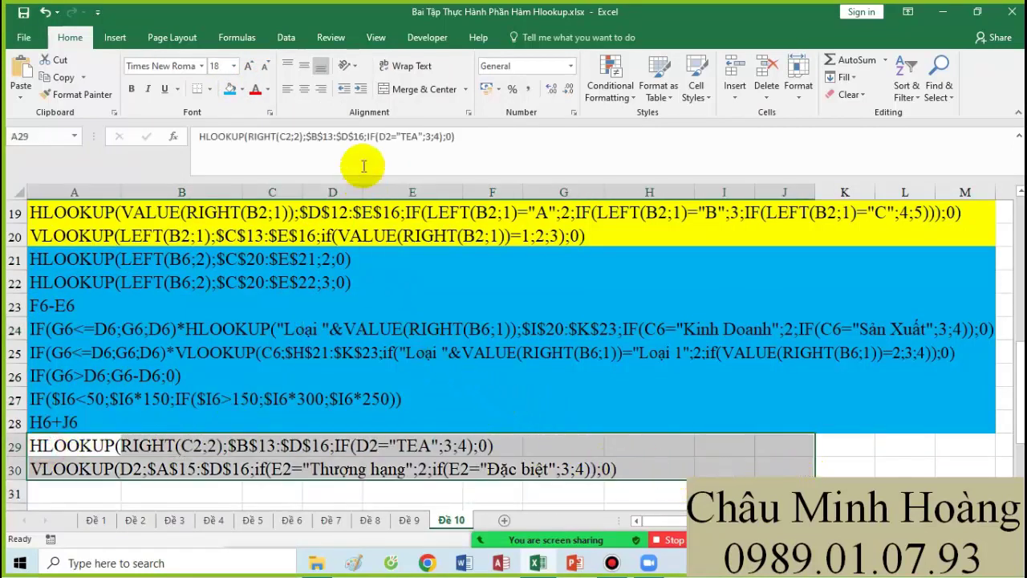
click(242, 92)
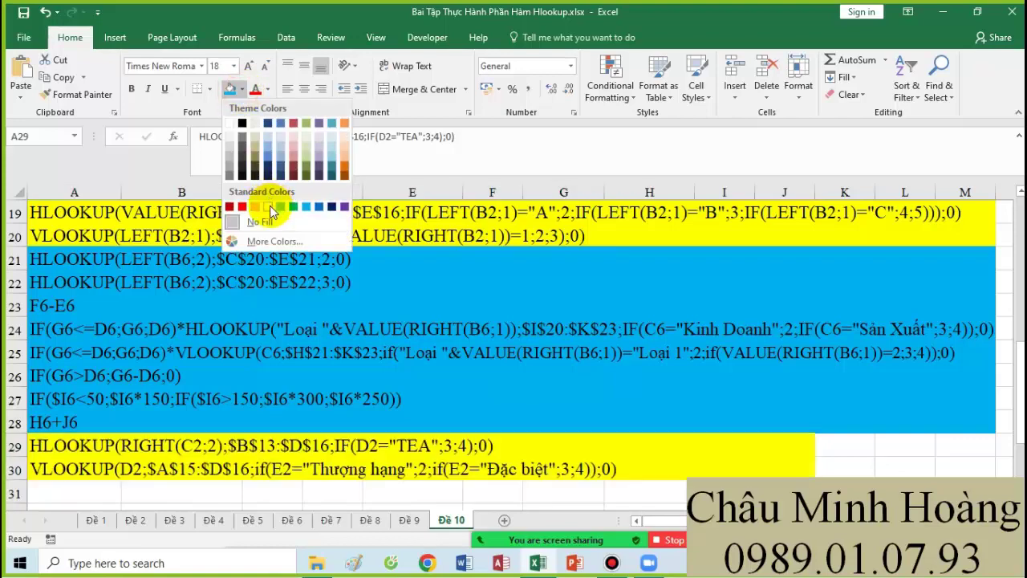
click(269, 207)
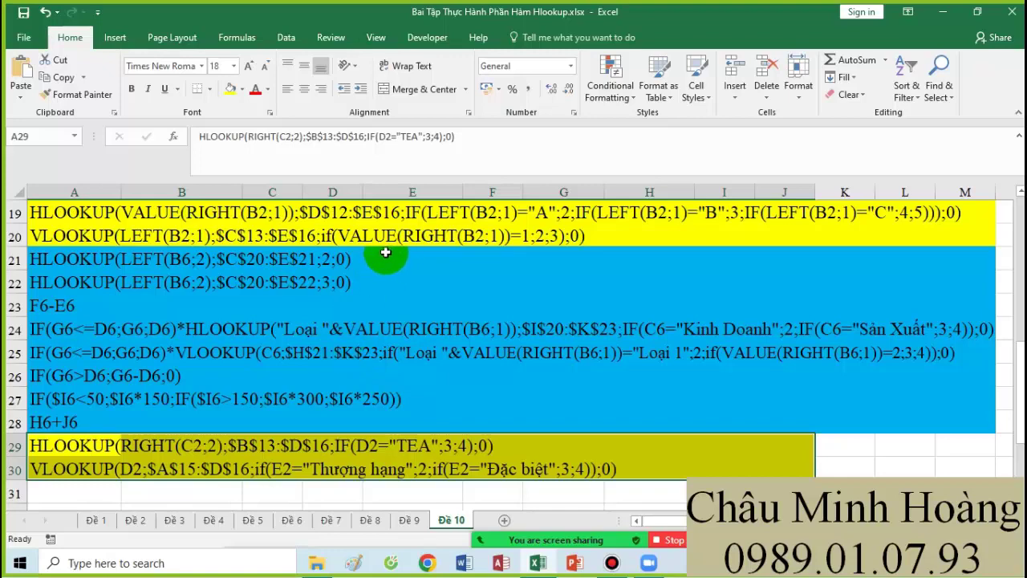
Step: Go over the three coloured groups of formula notes in rows 19 to 30
drag(92, 215, 678, 231)
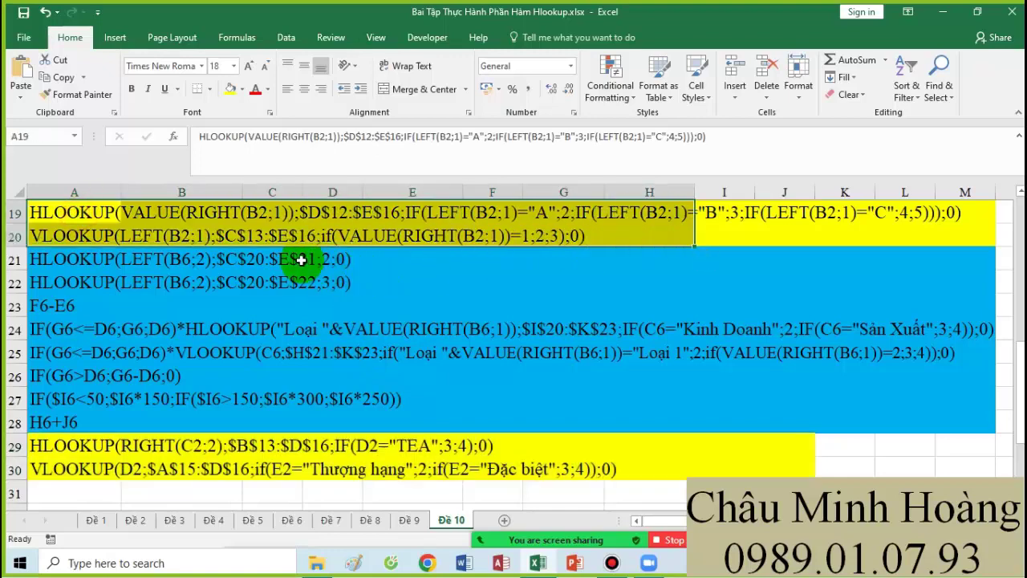
drag(305, 258, 842, 421)
drag(273, 456, 562, 466)
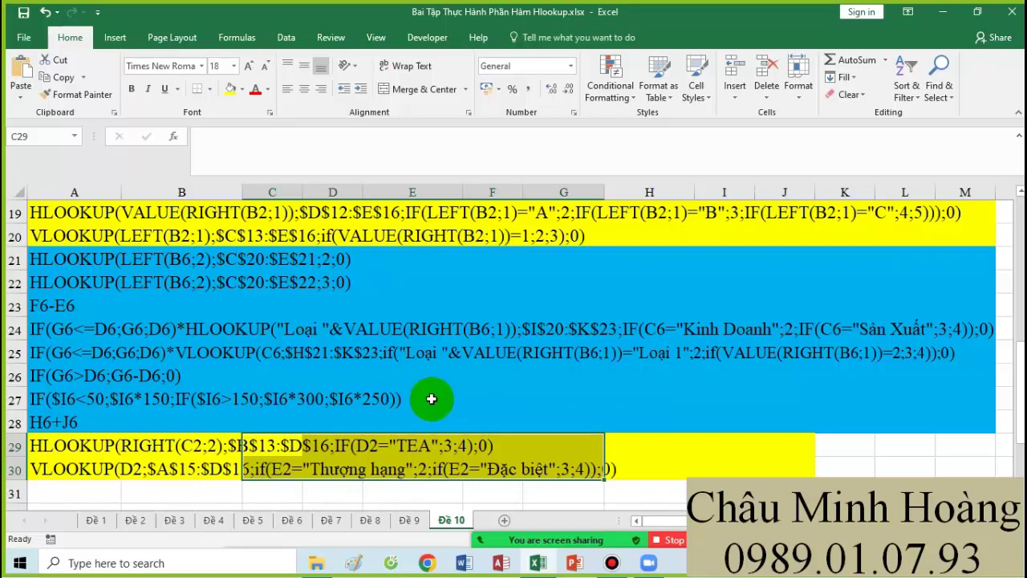
Step: Switch to sheet Đề 1 of the workbook Bài Tập Thực Hành Phần Vlookup.xlsx and minimize the Bandicam window
mouse_move(611, 564)
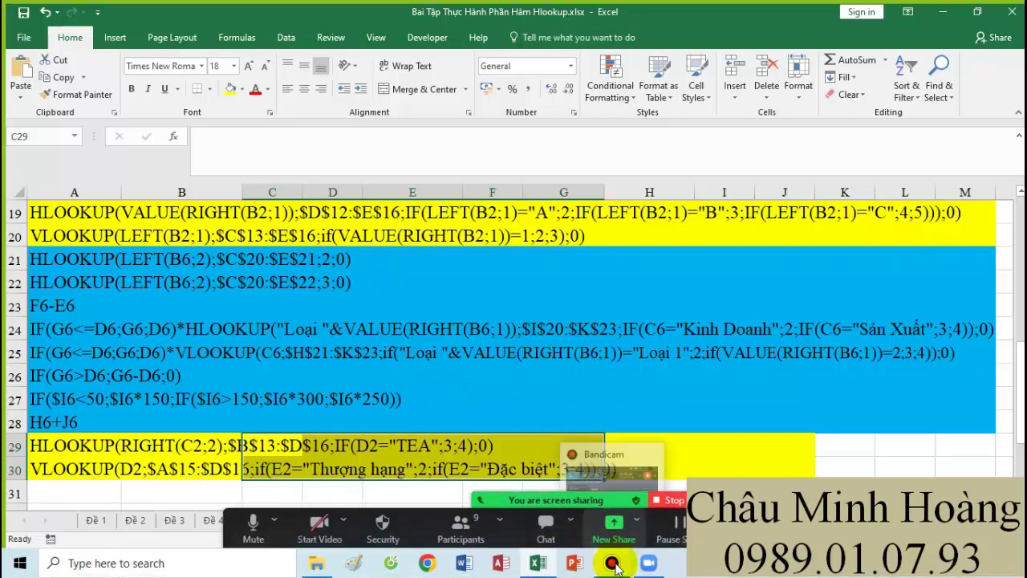
click(612, 563)
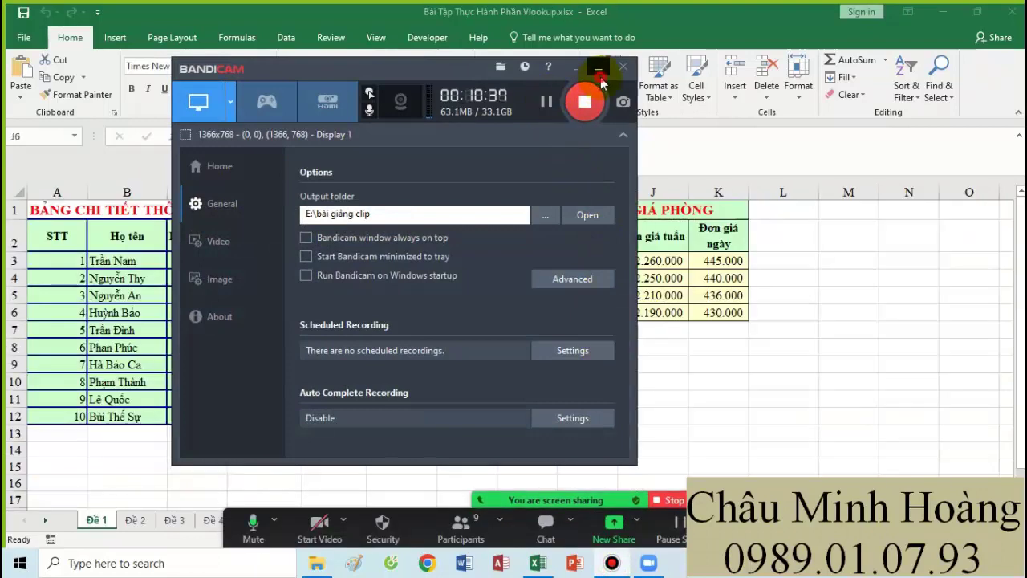
click(599, 69)
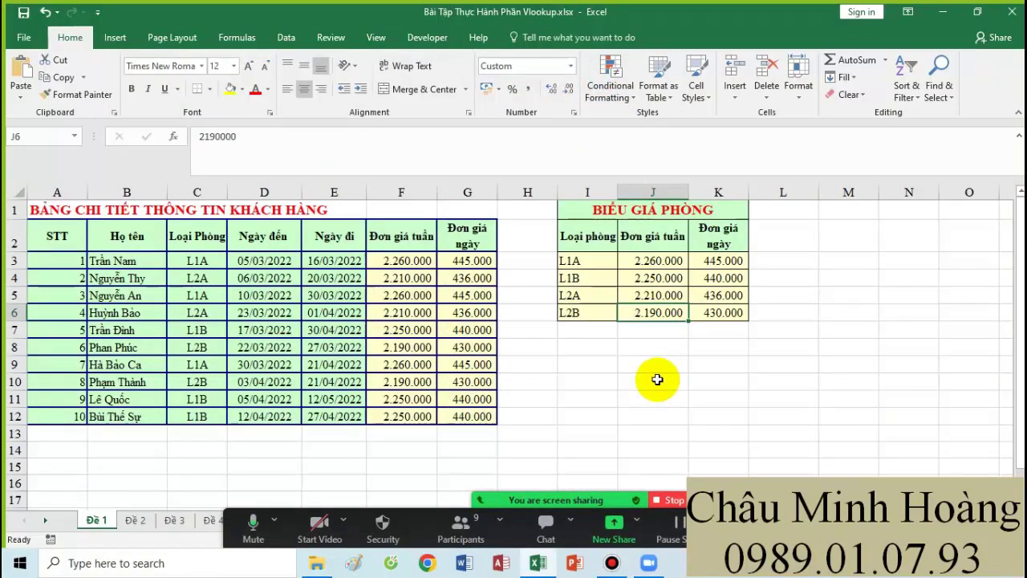
Step: Inspect the Đơn giá tuần VLOOKUP formula in F3 and set the font size of F3:G3 to 24
click(411, 261)
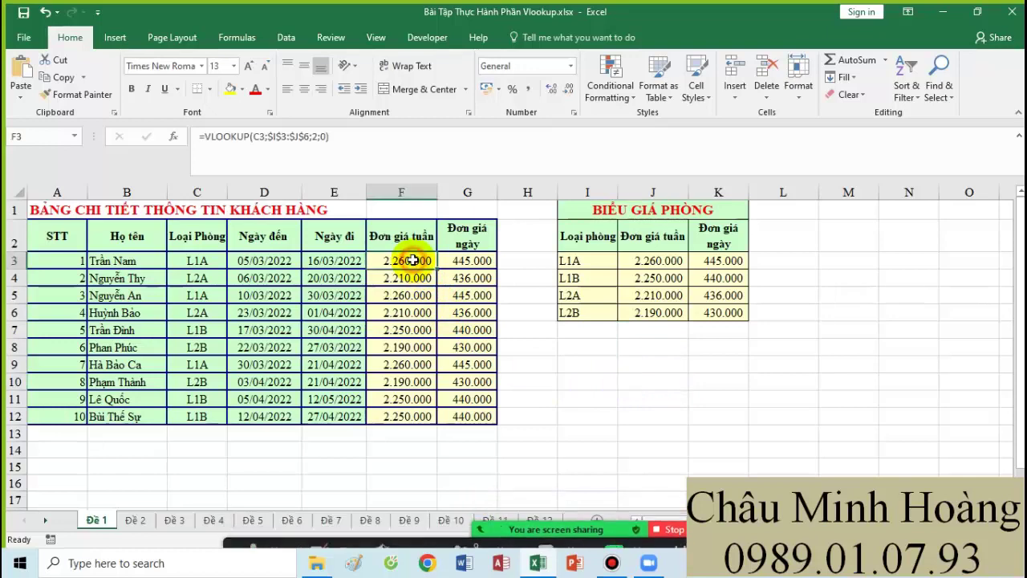
drag(411, 261, 466, 260)
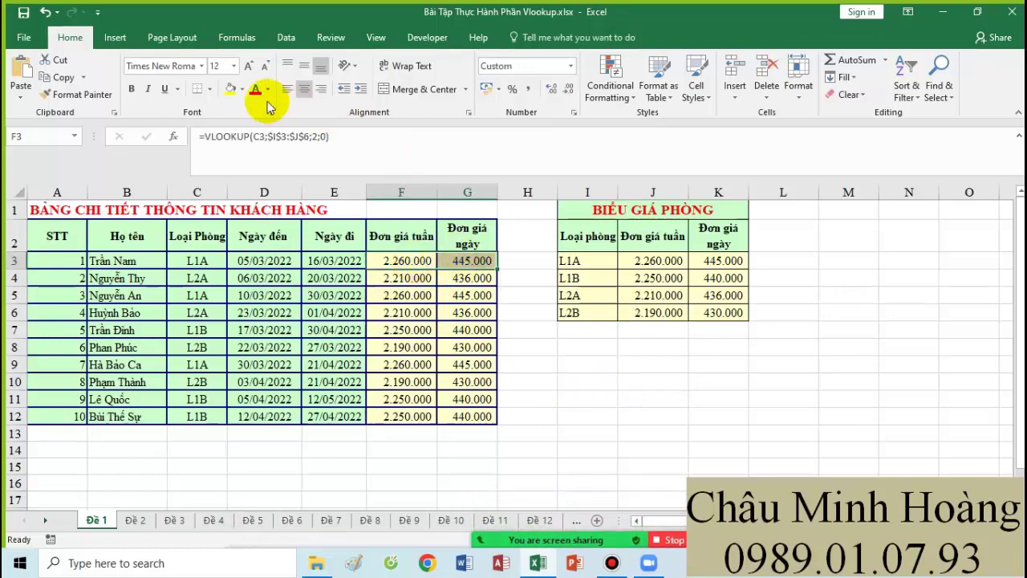
click(234, 66)
click(216, 228)
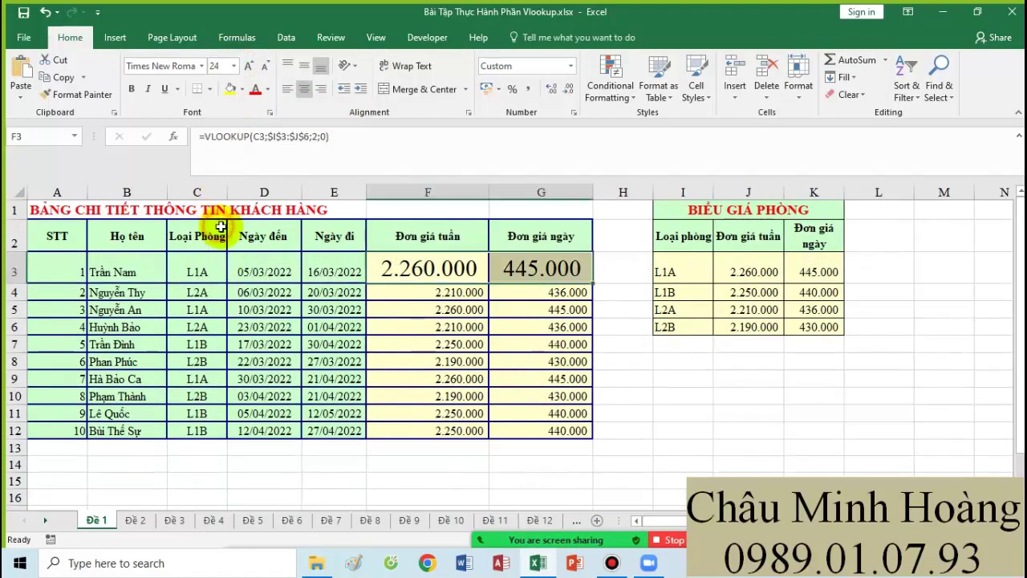
drag(444, 271, 532, 255)
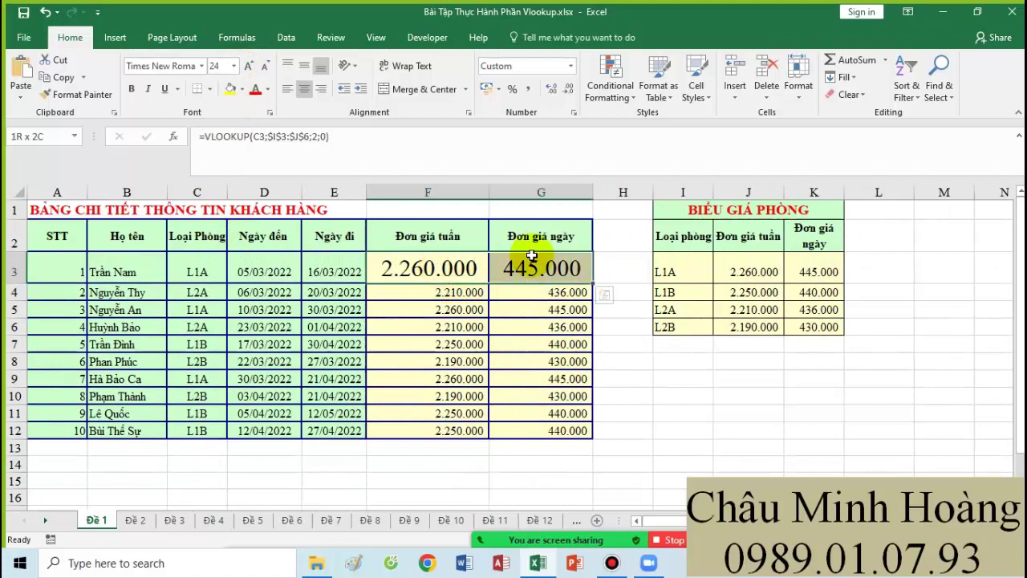
Step: Clear F3:G3 and start a VLOOKUP formula in F3 with C3 as the lookup value
key(Delete)
click(421, 265)
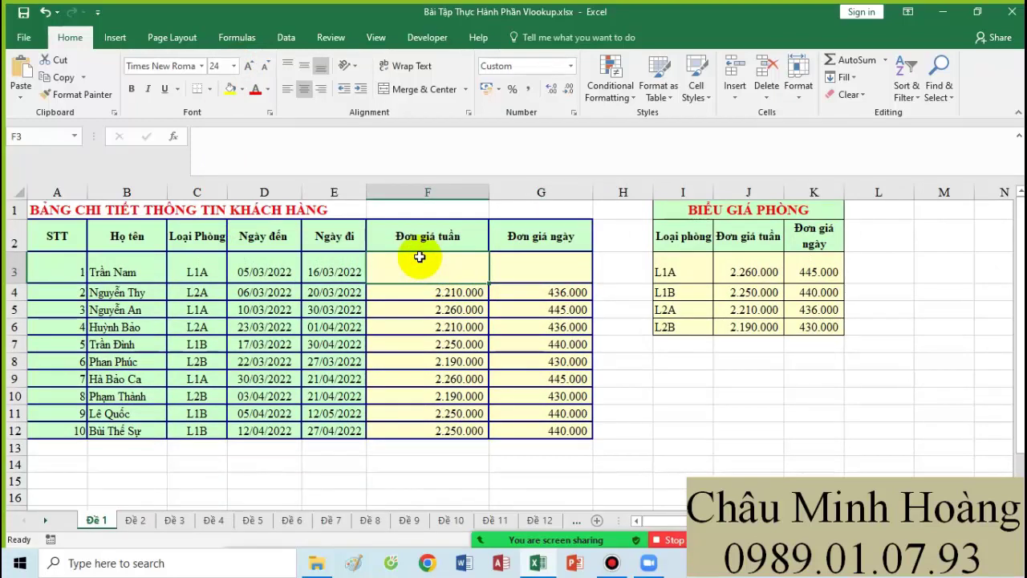
text(=VL)
key(Tab)
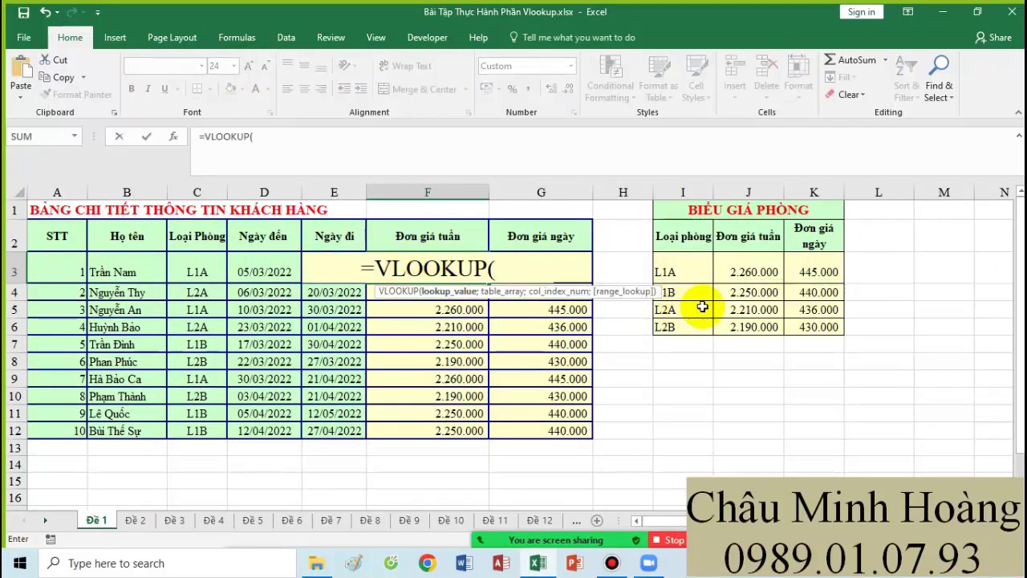
drag(734, 270, 738, 319)
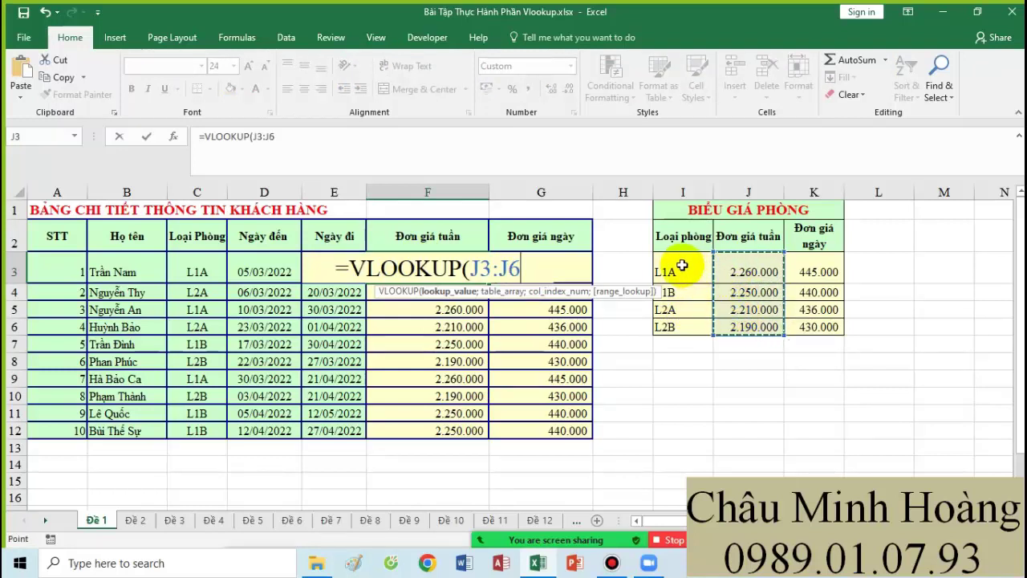
drag(674, 270, 678, 325)
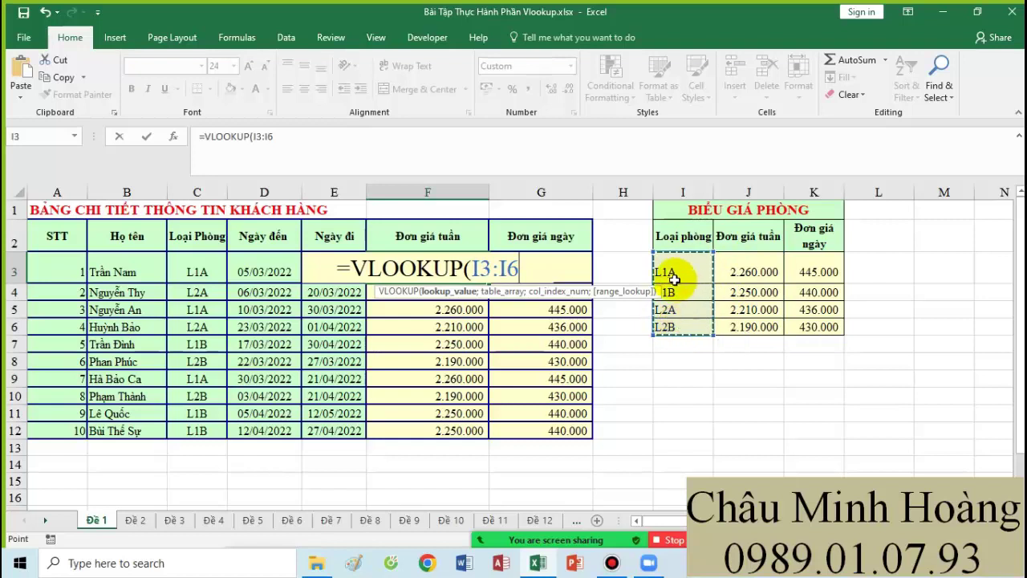
drag(688, 272, 678, 328)
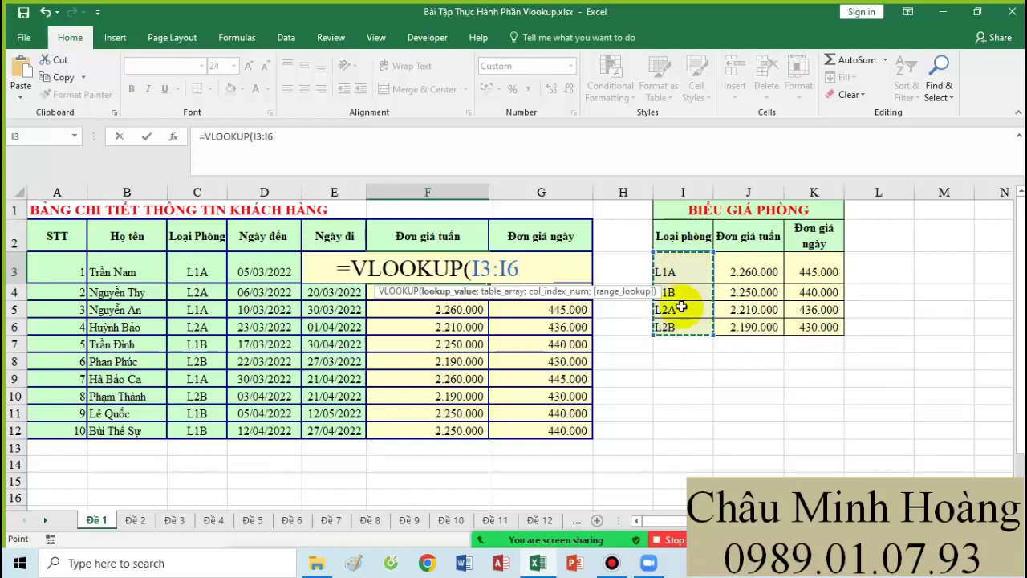
click(197, 267)
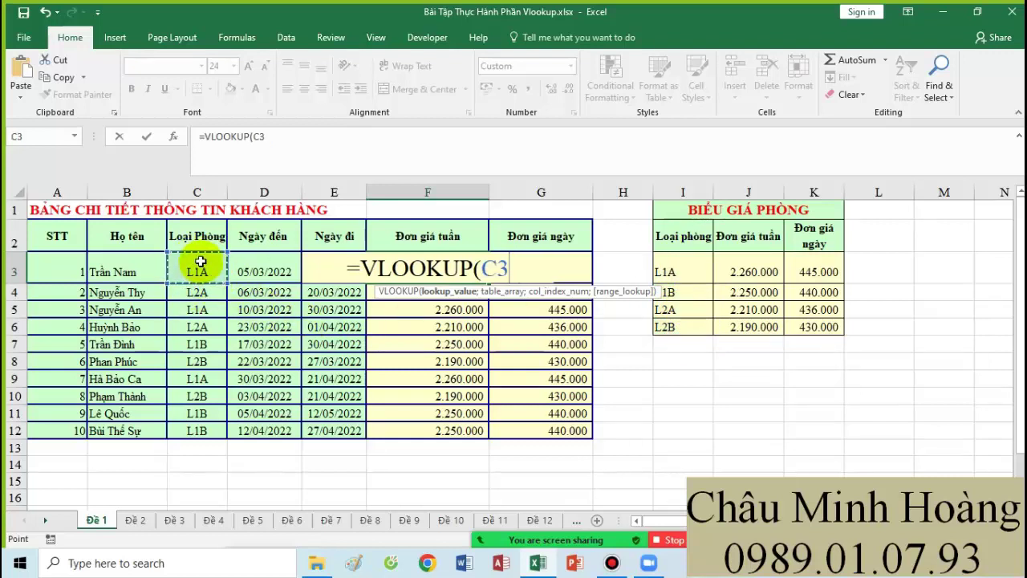
text(;)
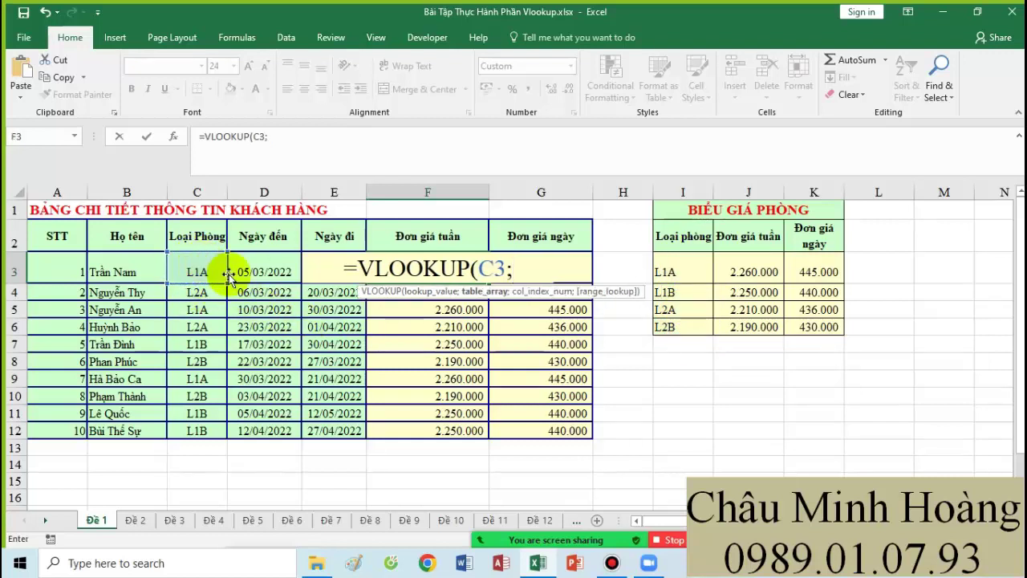
Step: Complete the F3 formula with the absolute table range $I$3:$J$6, column index 2 and match type 0
drag(668, 271, 747, 327)
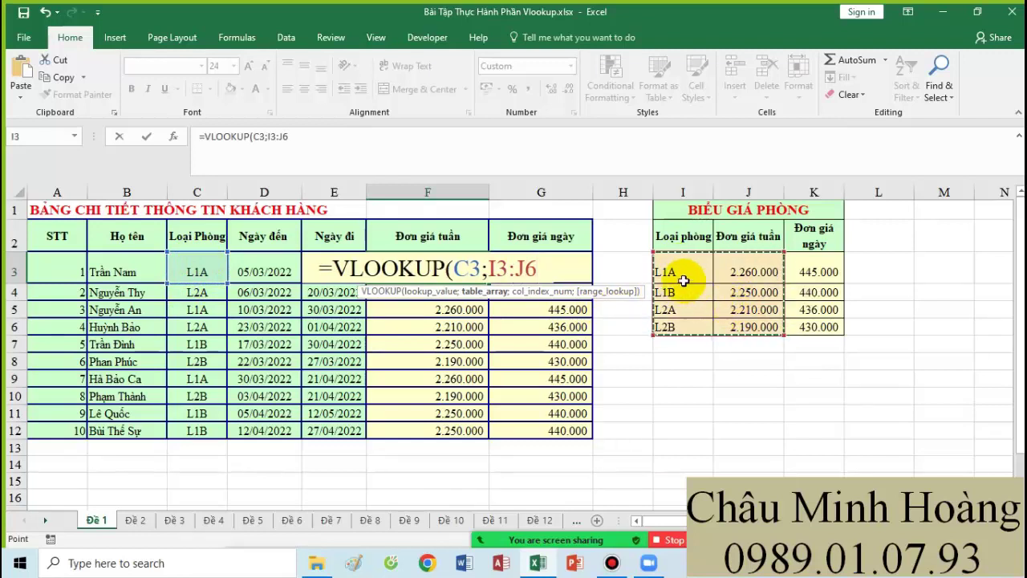
drag(660, 271, 757, 326)
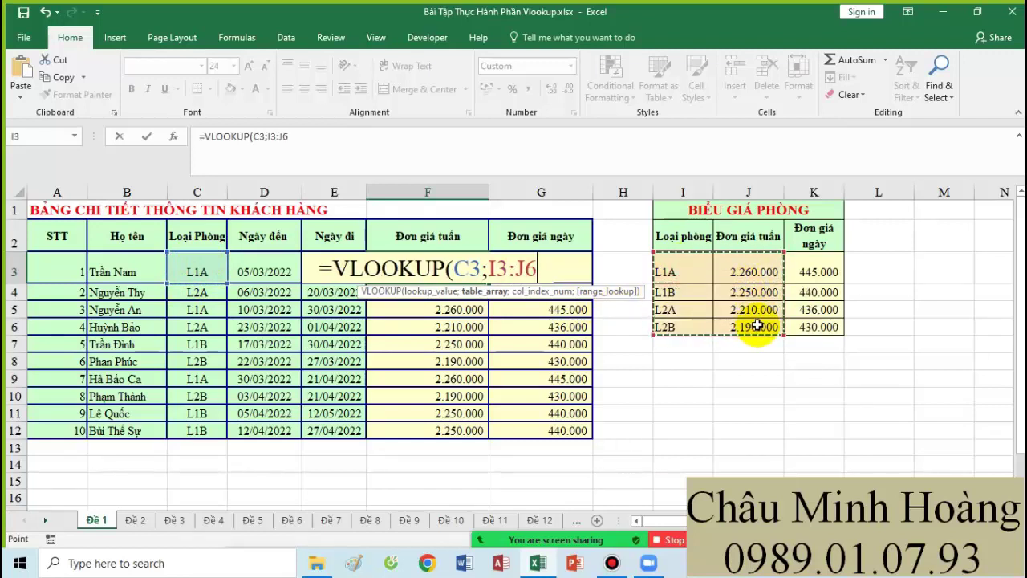
key(F4)
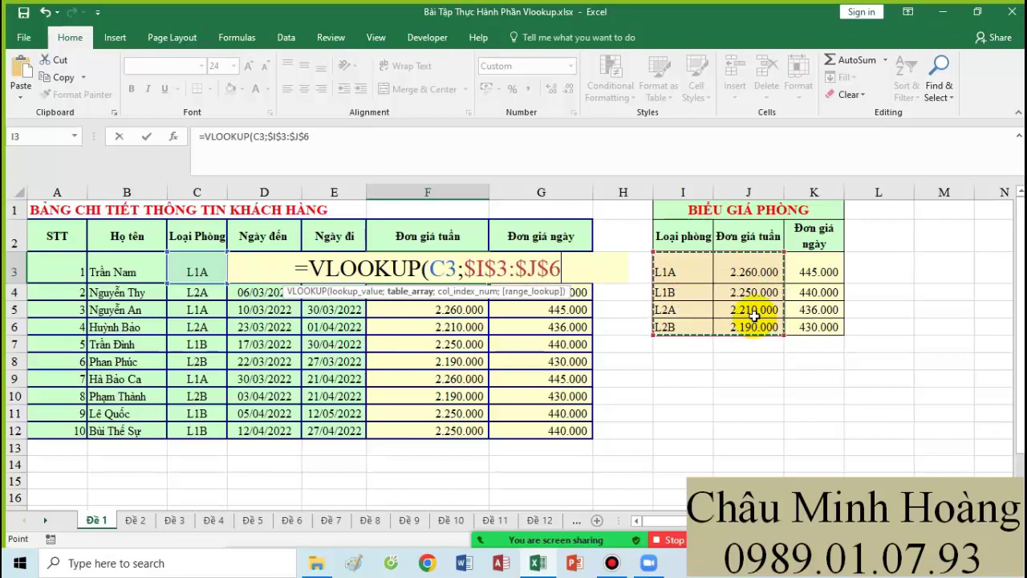
text(;)
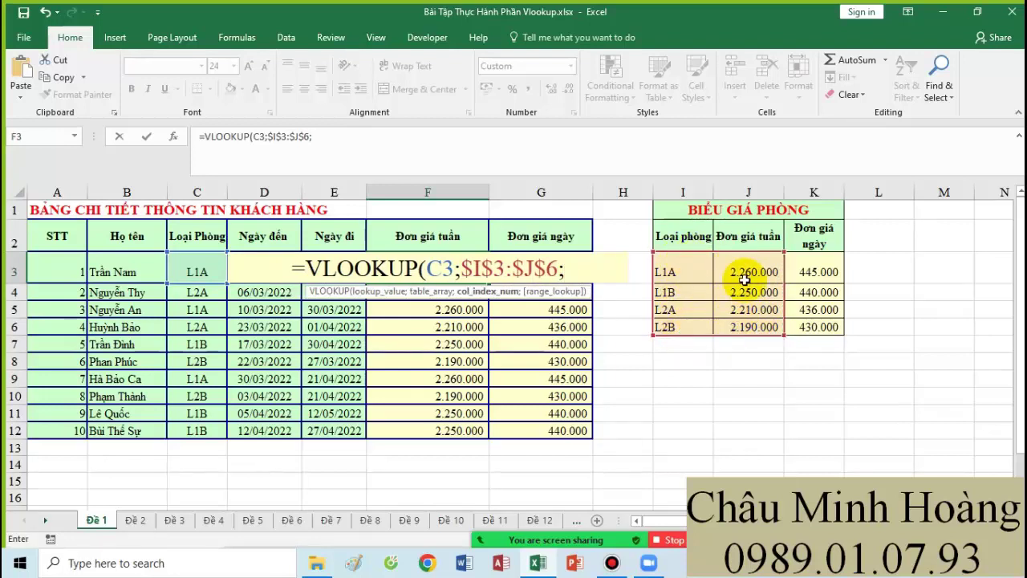
text(2;)
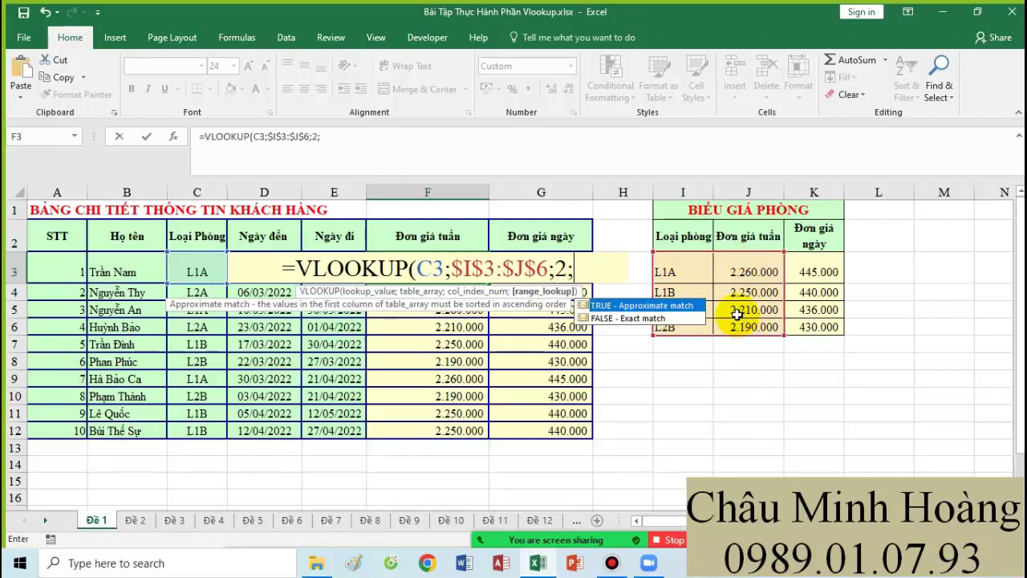
text(0))
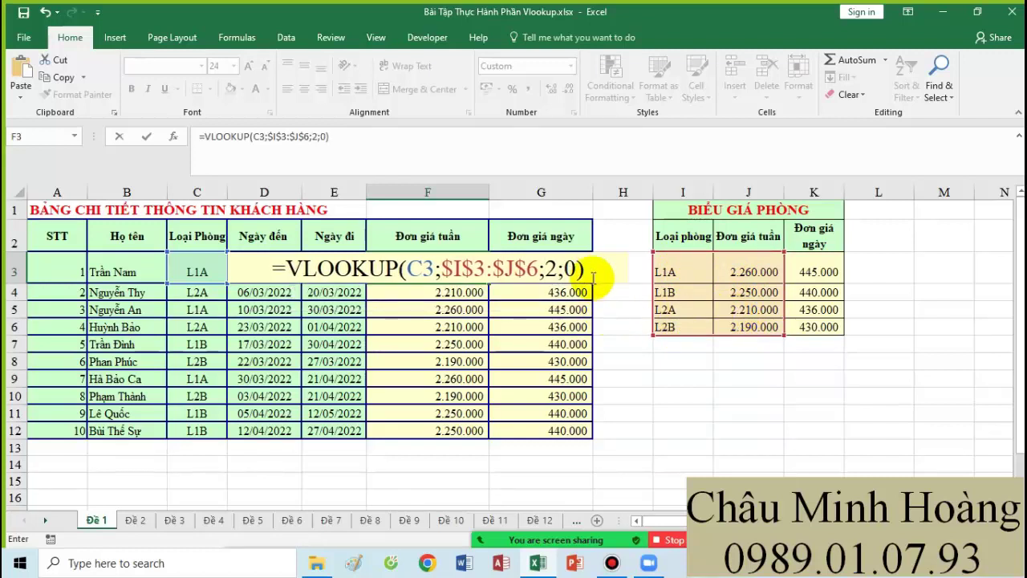
Step: Copy the F3 formula text without its equals sign into A15 as a note and set the font size of A15:J29 to 22
drag(589, 269, 303, 272)
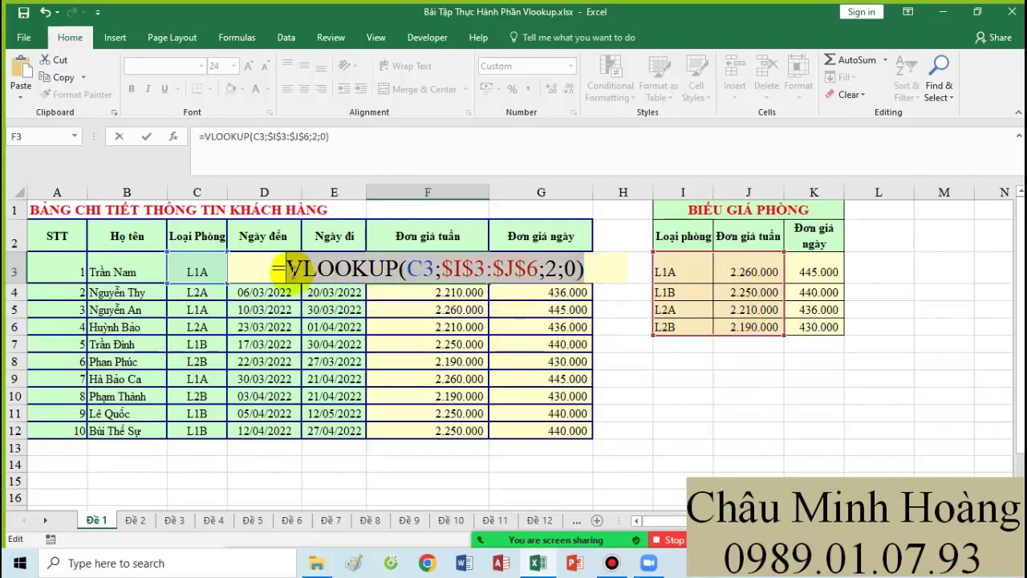
key(Return)
scroll(252, 355, down, 1)
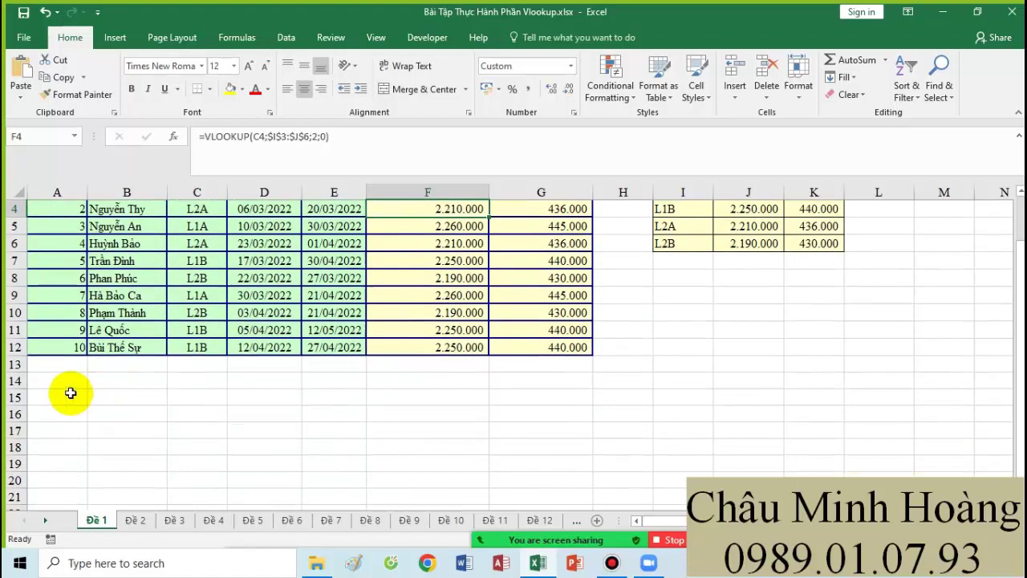
click(65, 391)
text(VLOOKUP(C3;$I$3:$J$6;2;0))
drag(69, 393, 751, 481)
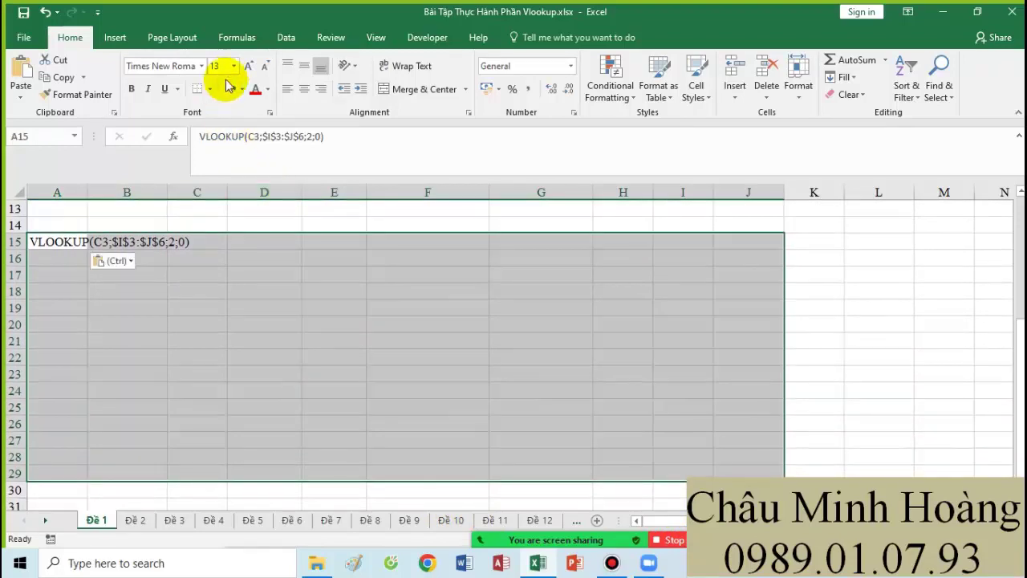
click(231, 68)
click(214, 205)
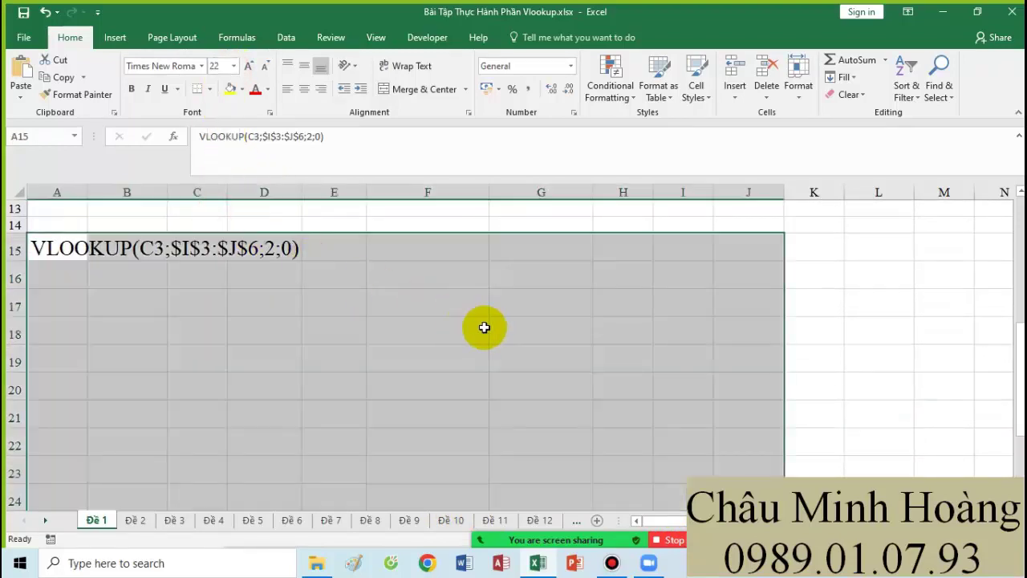
Step: Enter the Đơn giá ngày formula =VLOOKUP(C3;$I$3:$K$6;3;0) in G3
scroll(522, 327, up, 4)
click(531, 265)
text(=vl)
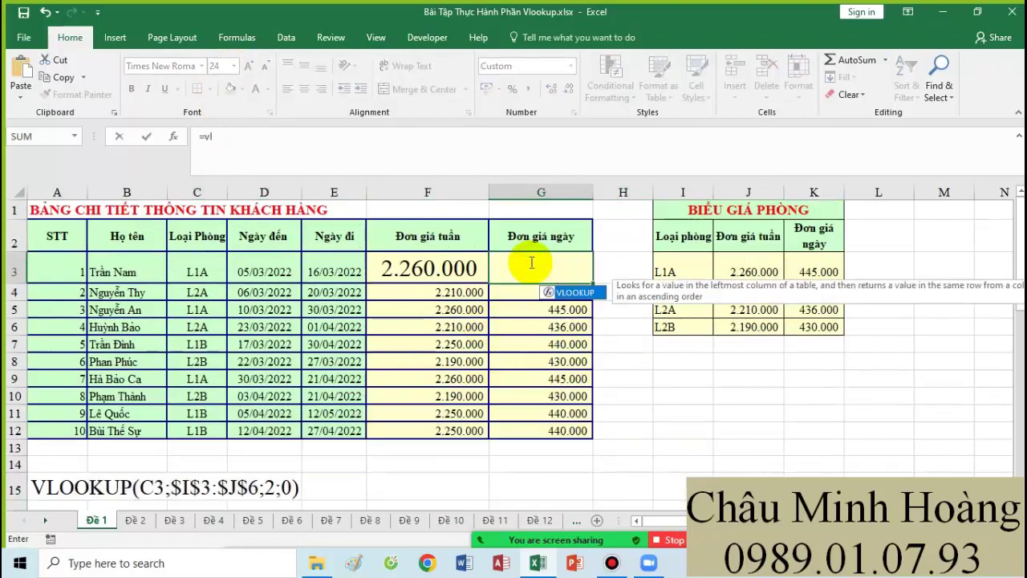
key(Tab)
click(189, 273)
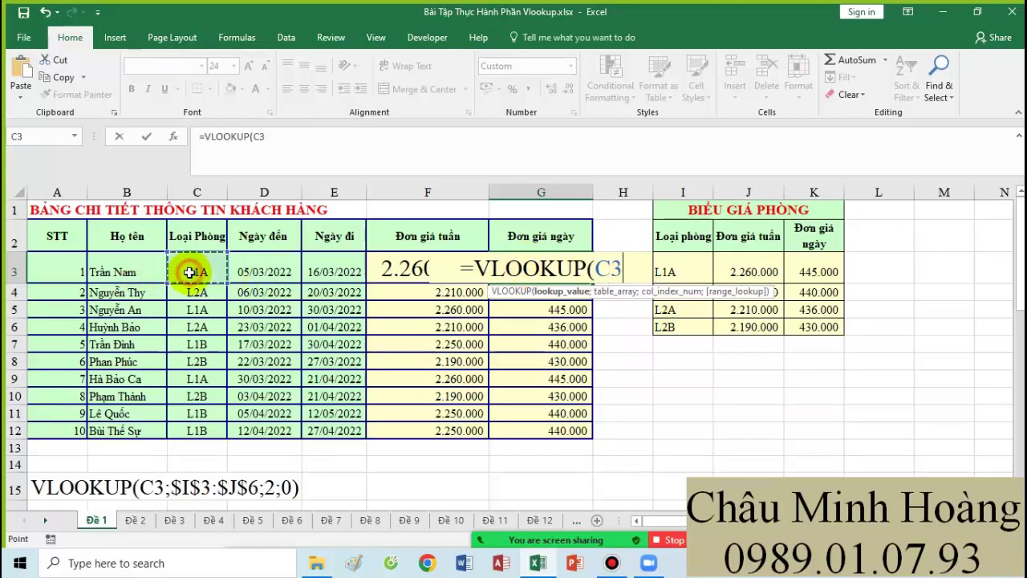
text(;)
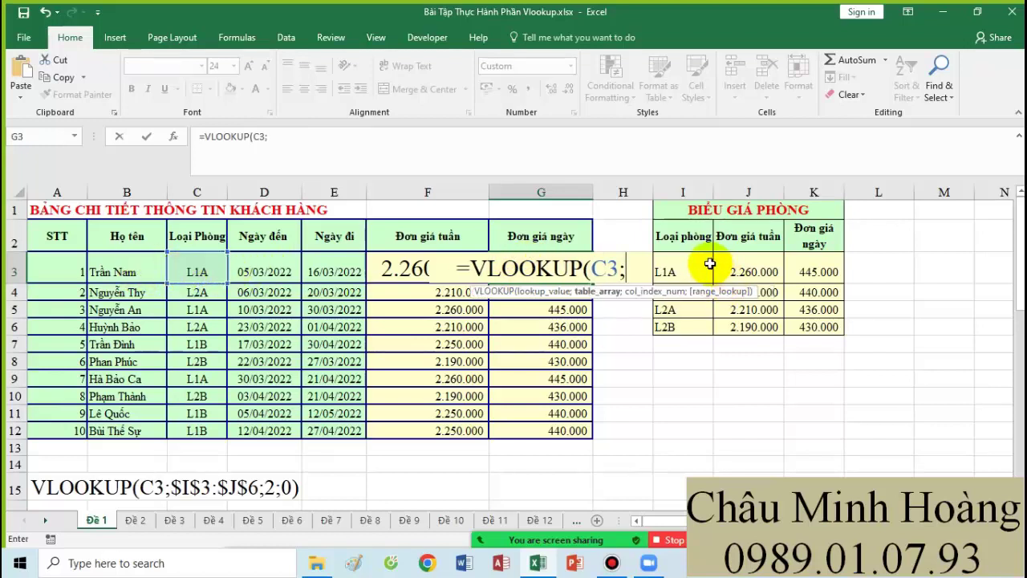
drag(700, 272, 822, 329)
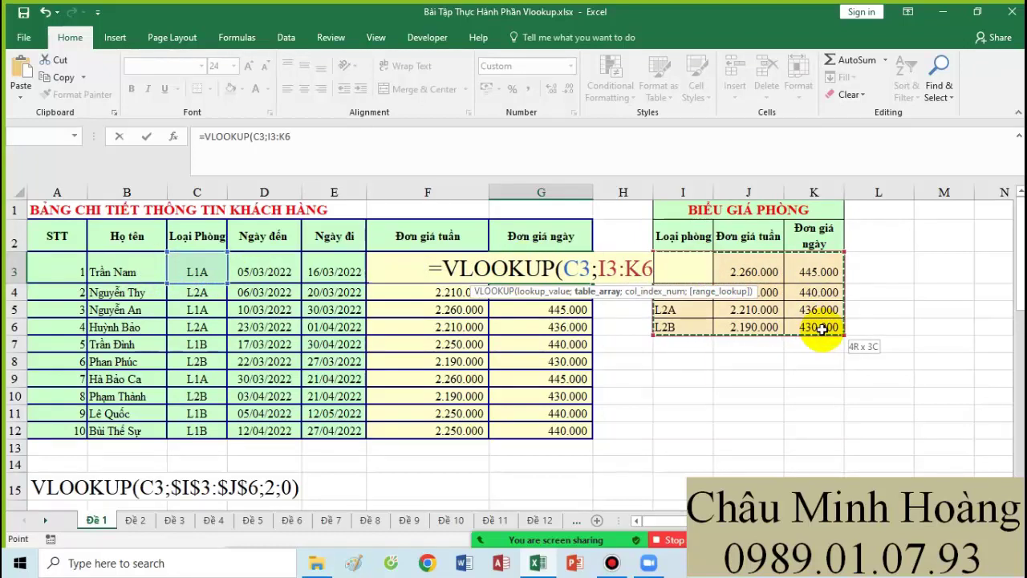
drag(822, 329, 823, 329)
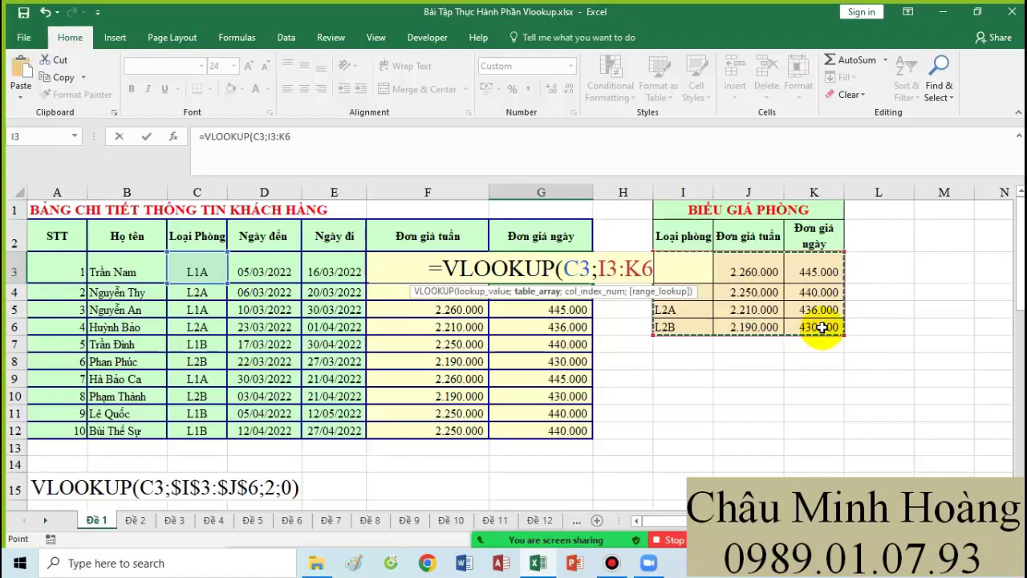
key(F4)
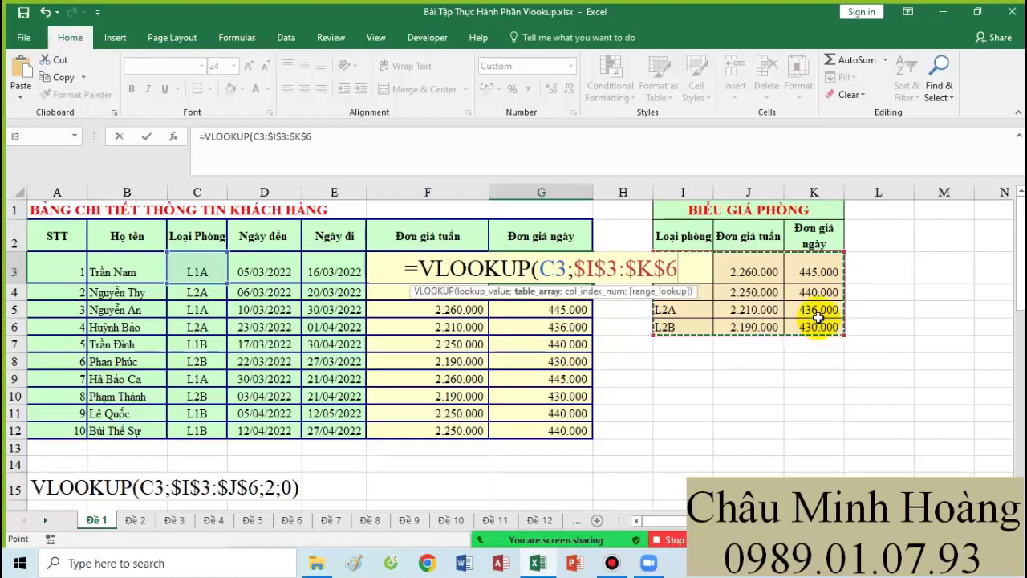
text(;)
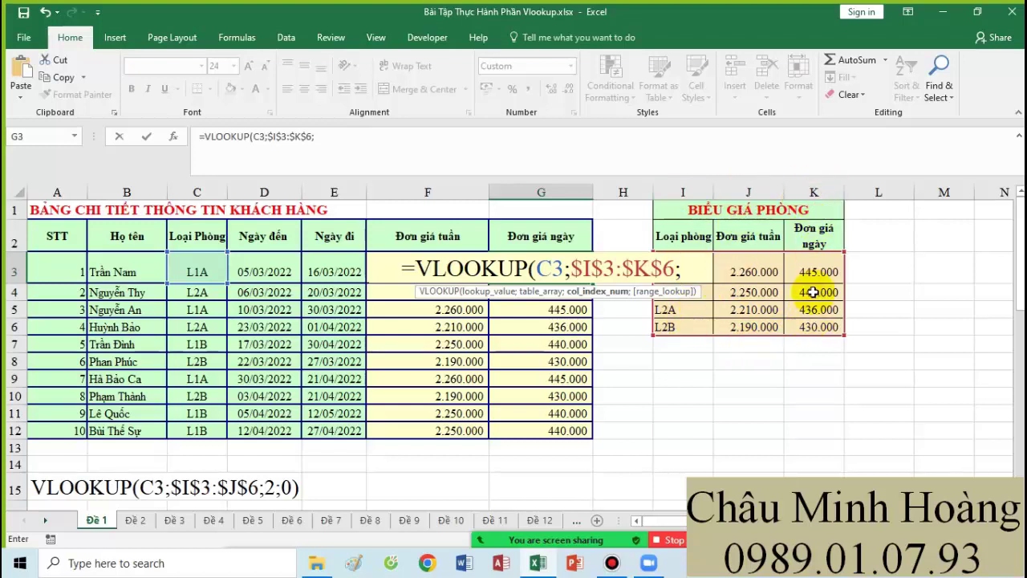
text(3;0))
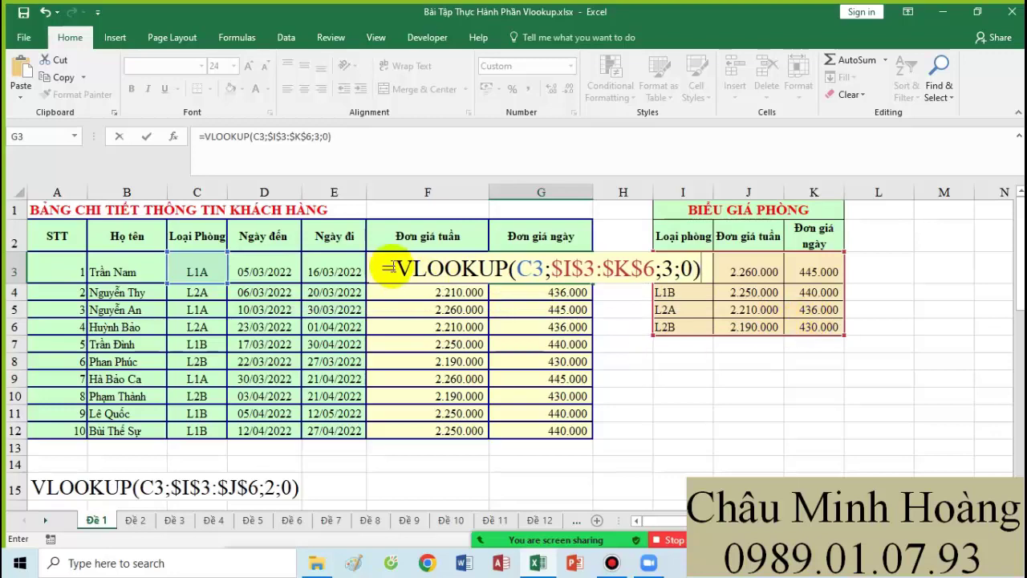
Step: Copy the G3 formula text without its equals sign into A16 as a note, keeping the formula in G3
drag(385, 269, 712, 273)
key(ctrl+c)
key(Return)
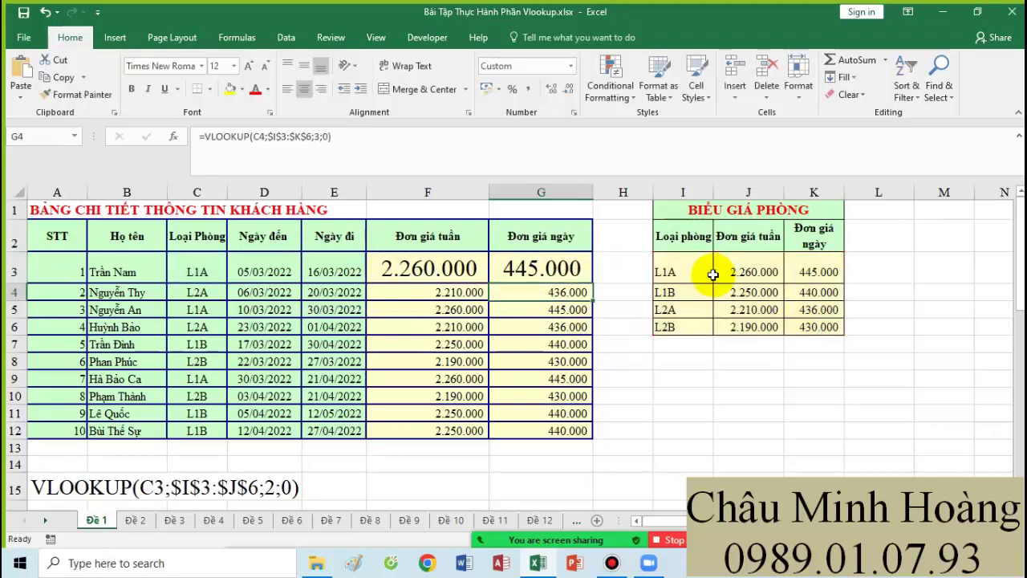
scroll(229, 436, down, 4)
click(56, 268)
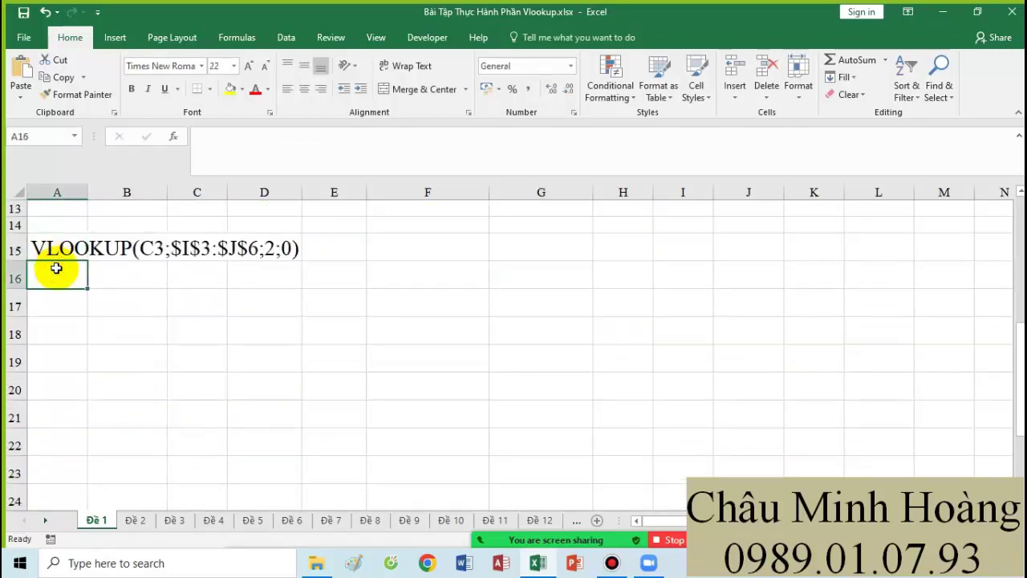
key(ctrl+v)
Step: Copy the formula note block A15:J26 to sheet Đề 2, starting at A29
drag(46, 248, 637, 489)
key(ctrl+c)
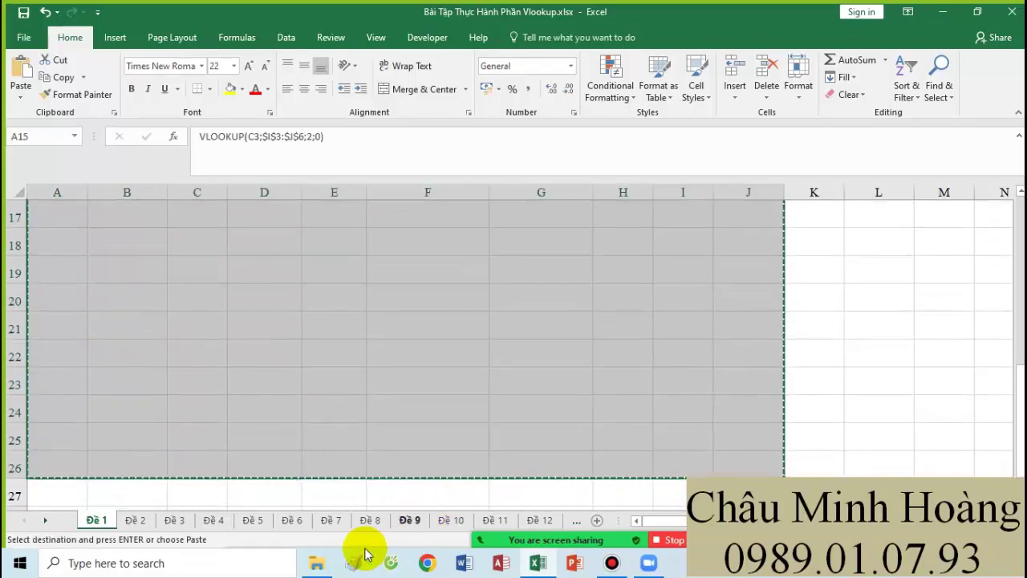
click(134, 520)
click(46, 446)
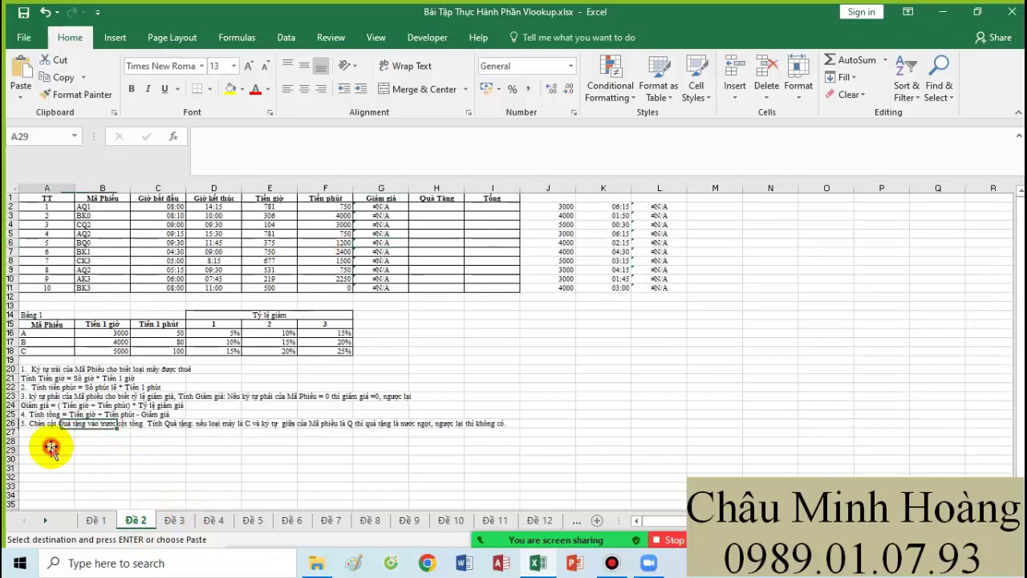
key(ctrl+v)
Step: Narrow columns B to E of the table on sheet Đề 2 and show the Tiền giờ formula in E2
scroll(411, 449, up, 4)
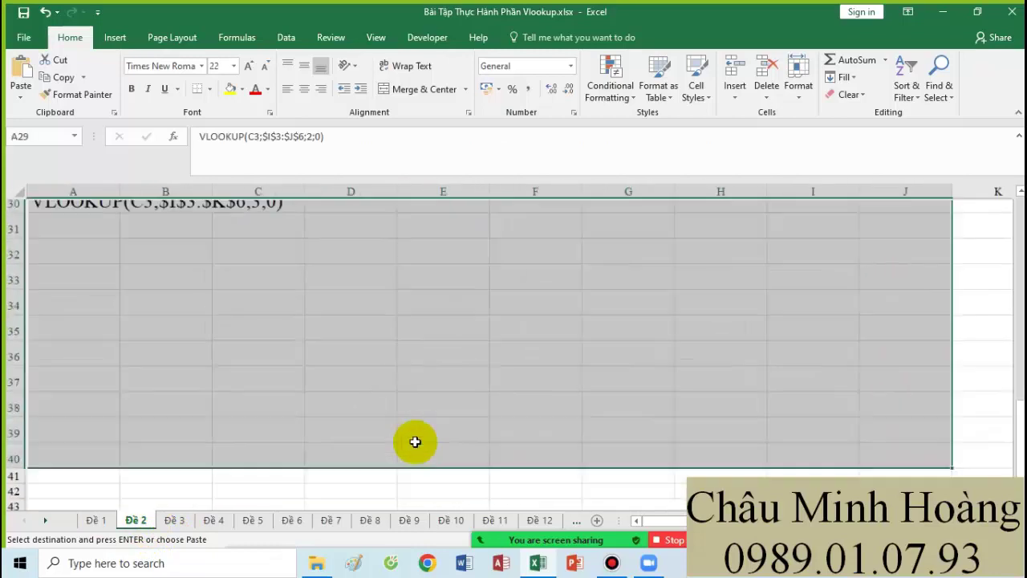
scroll(415, 442, up, 9)
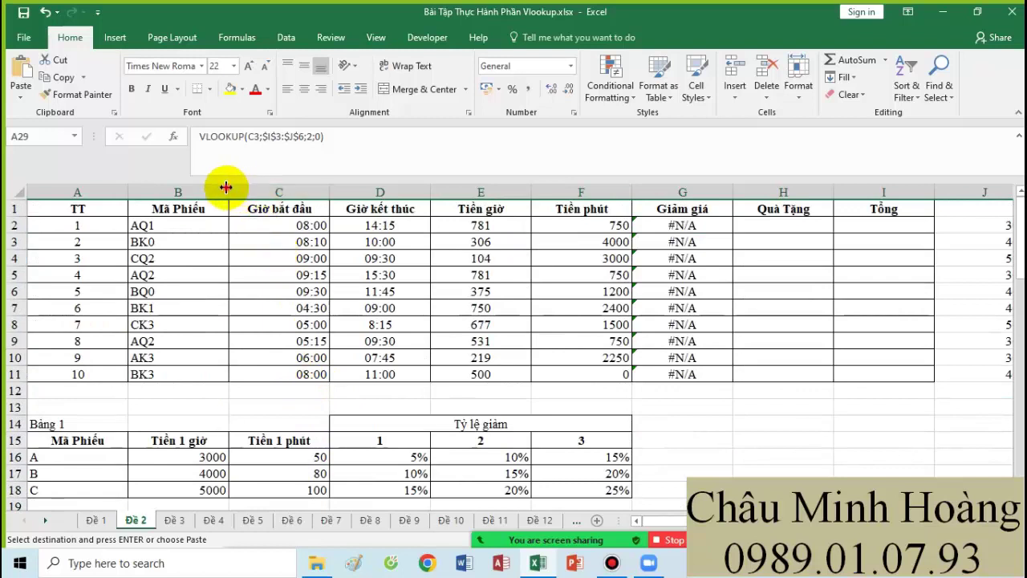
drag(229, 192, 215, 192)
drag(317, 190, 305, 190)
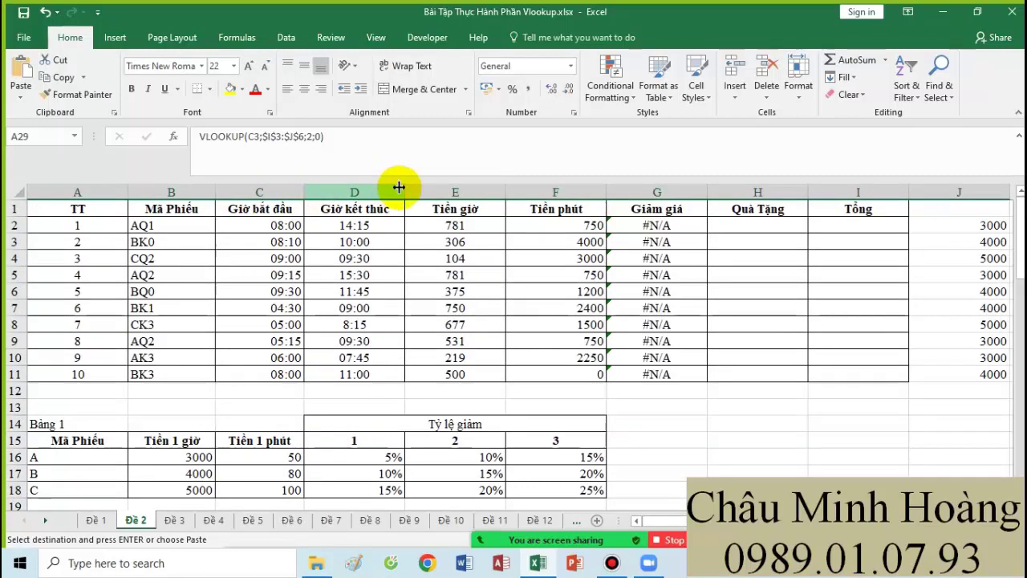
drag(405, 189, 375, 190)
drag(304, 190, 187, 195)
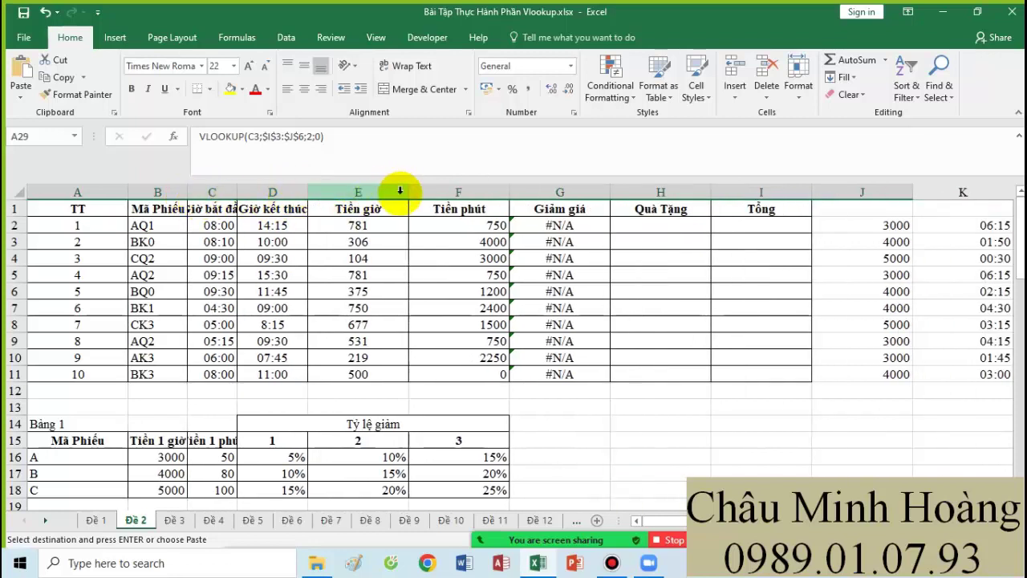
drag(401, 191, 388, 193)
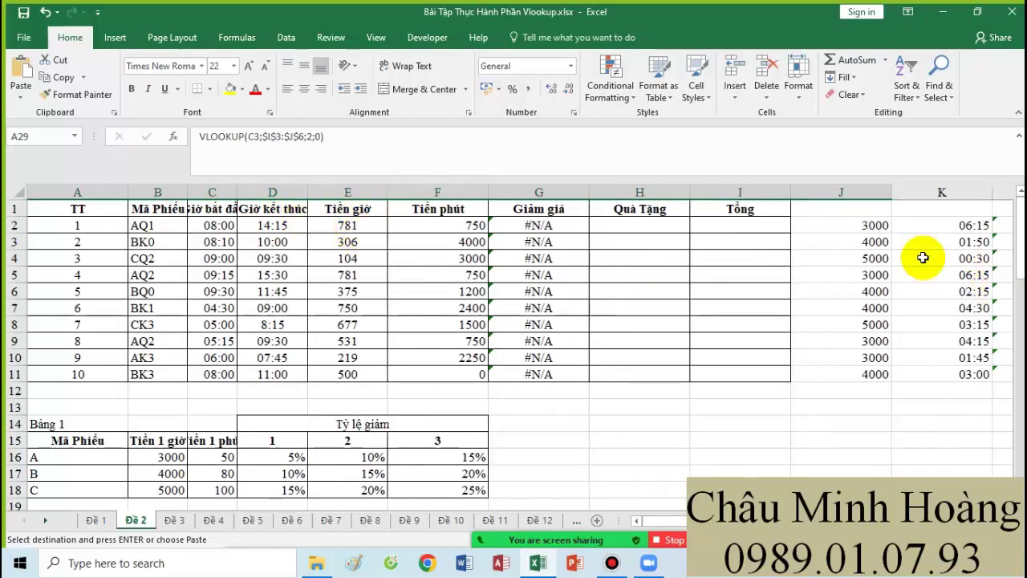
click(355, 229)
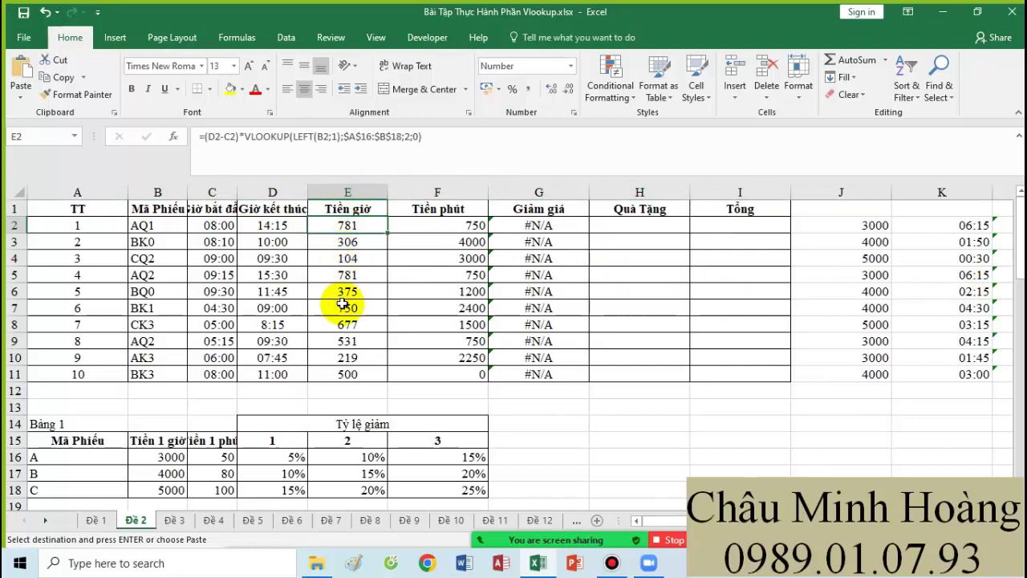
Step: Set the font size of cells E2:I2 in the first data row to 24
scroll(345, 301, down, 3)
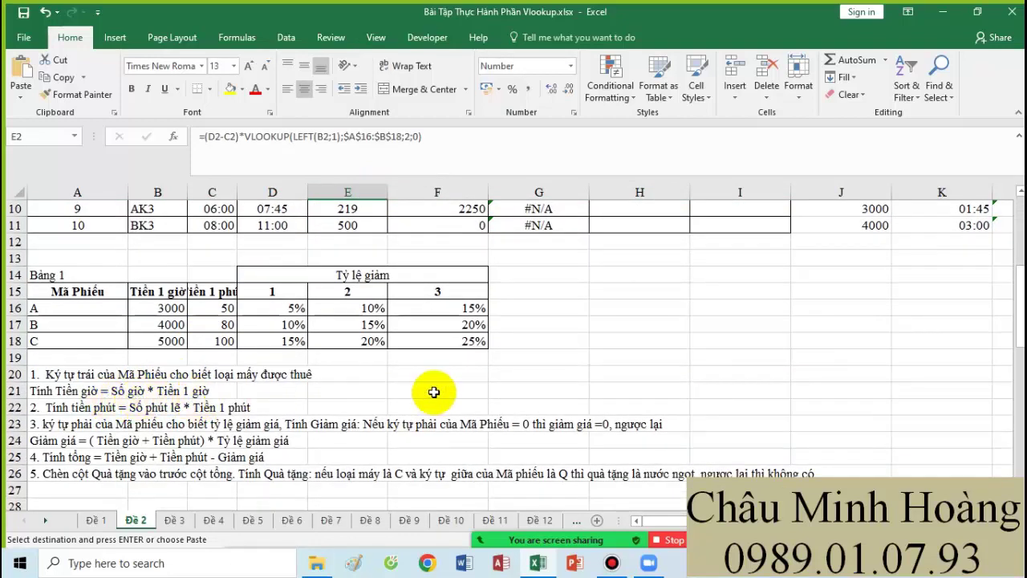
scroll(427, 377, up, 3)
drag(355, 233, 741, 225)
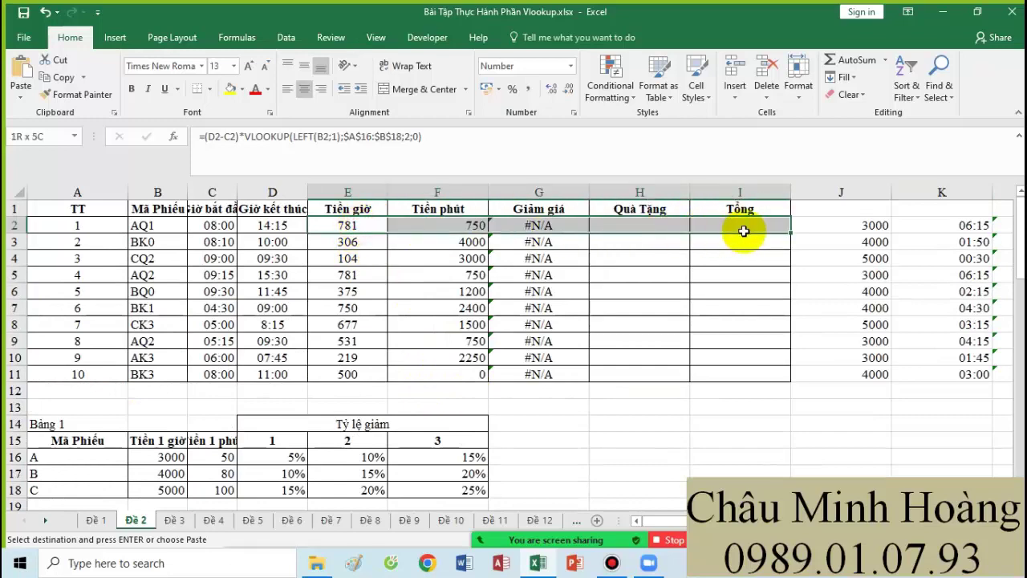
click(232, 69)
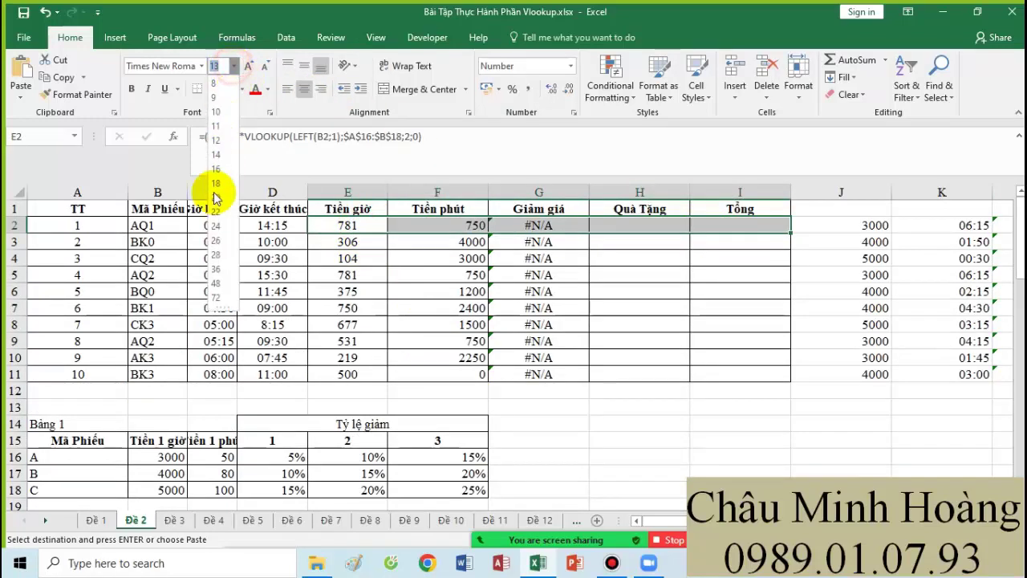
click(225, 241)
Step: Examine the D2-C2 part of the Tiền giờ formula in E2 against the start and end times in C2 and D2
double_click(351, 234)
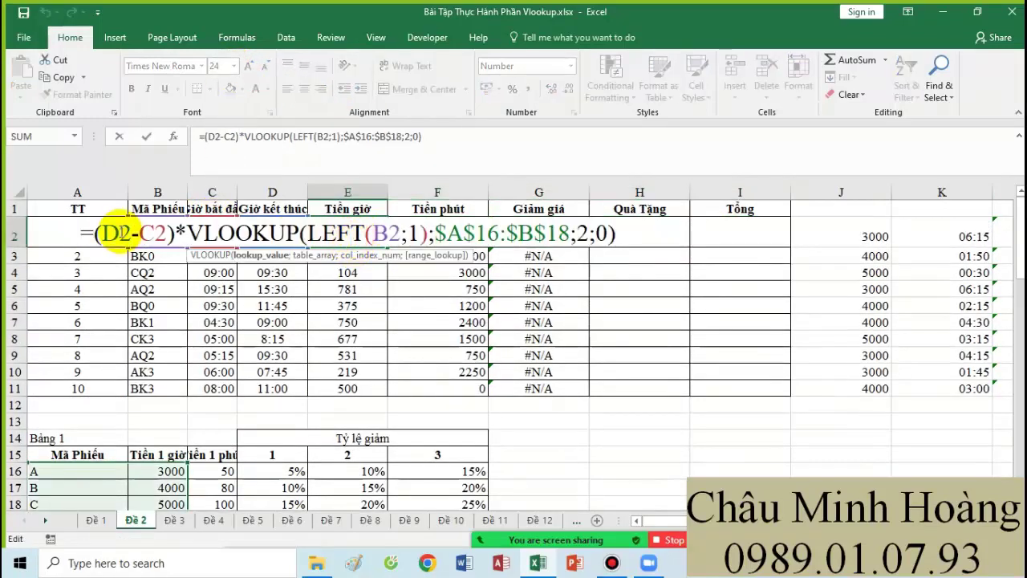
drag(110, 233, 134, 234)
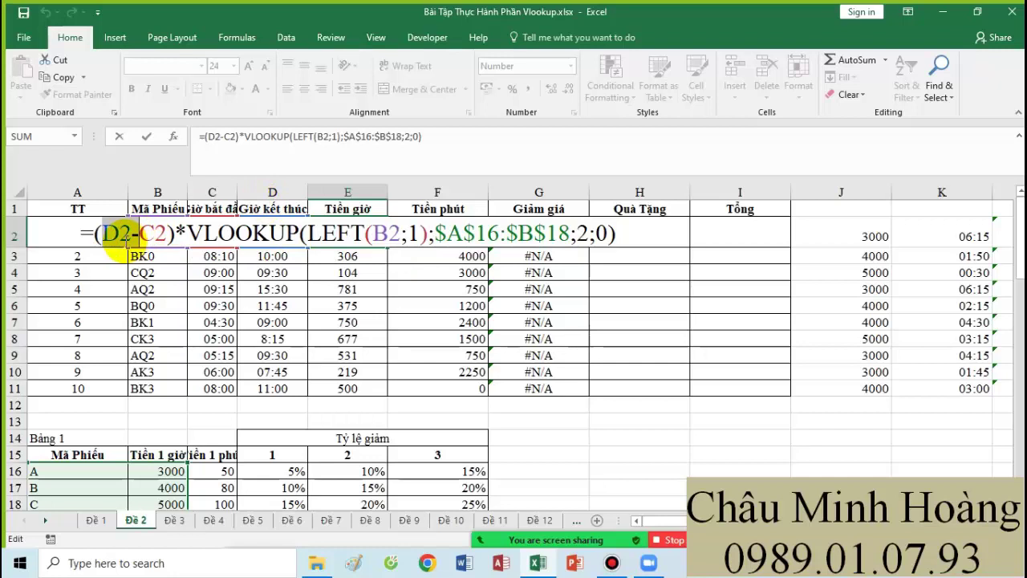
key(Return)
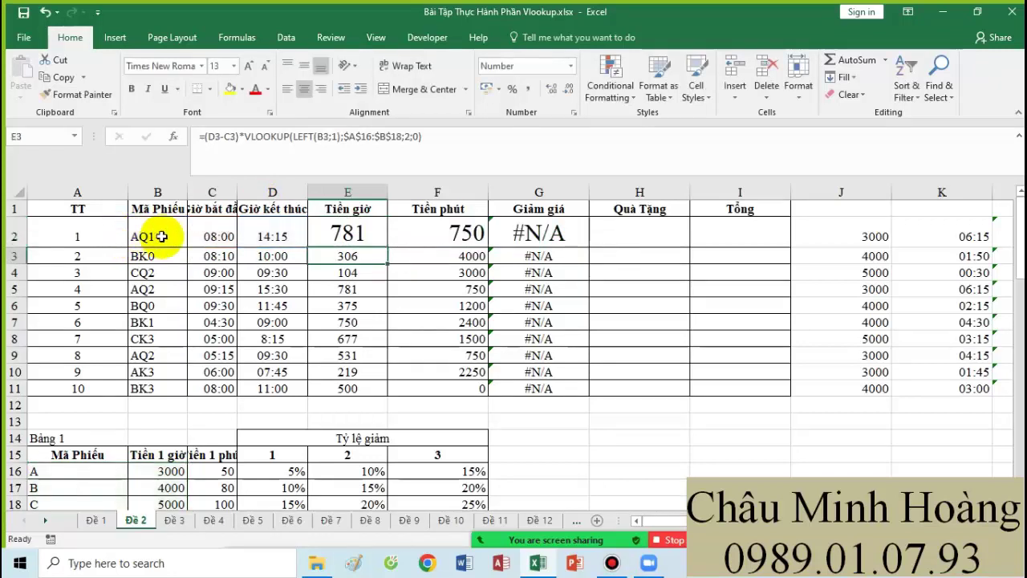
click(273, 237)
click(217, 236)
click(270, 236)
click(216, 235)
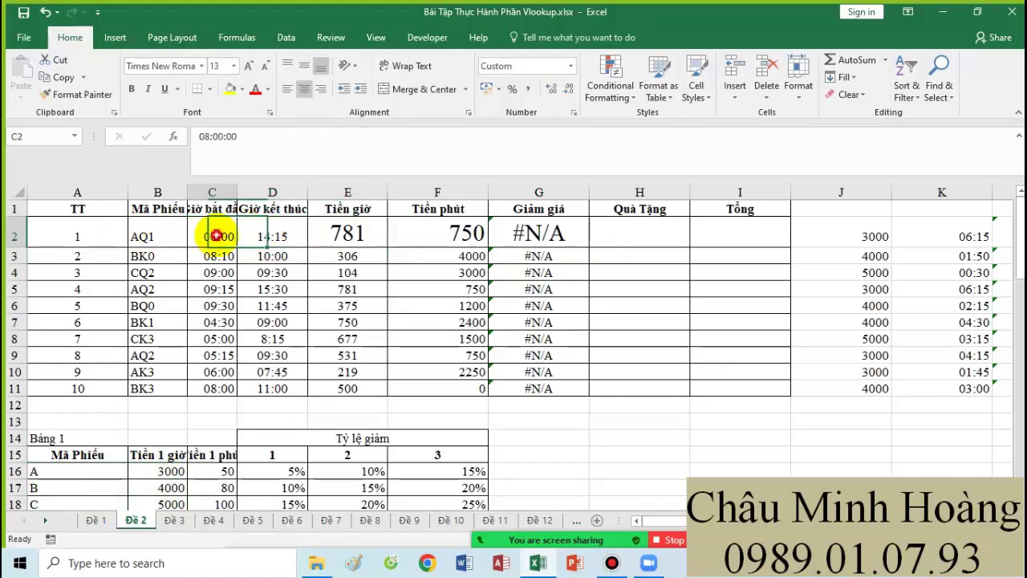
click(273, 236)
click(217, 235)
click(275, 236)
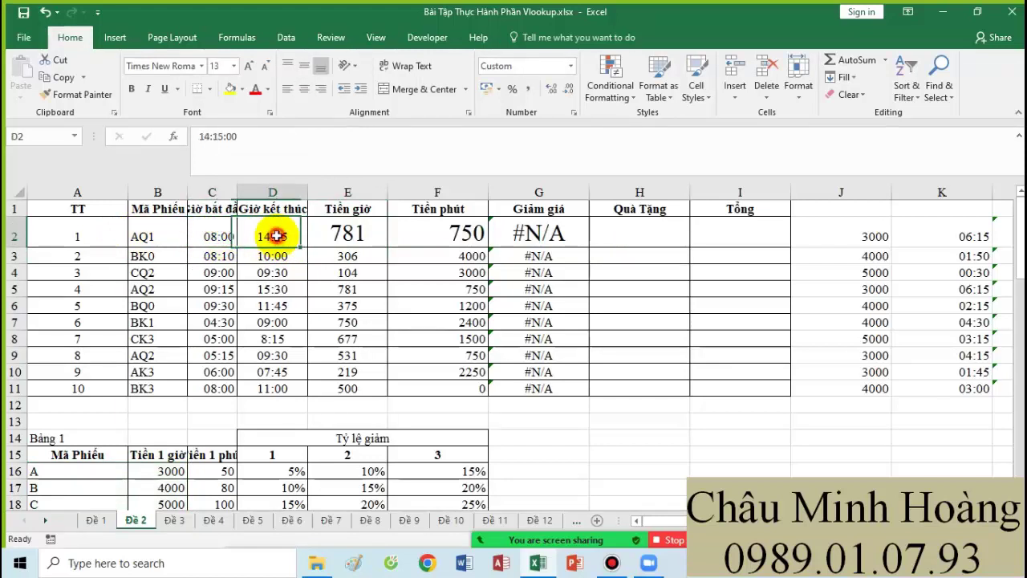
click(218, 236)
click(271, 236)
click(227, 237)
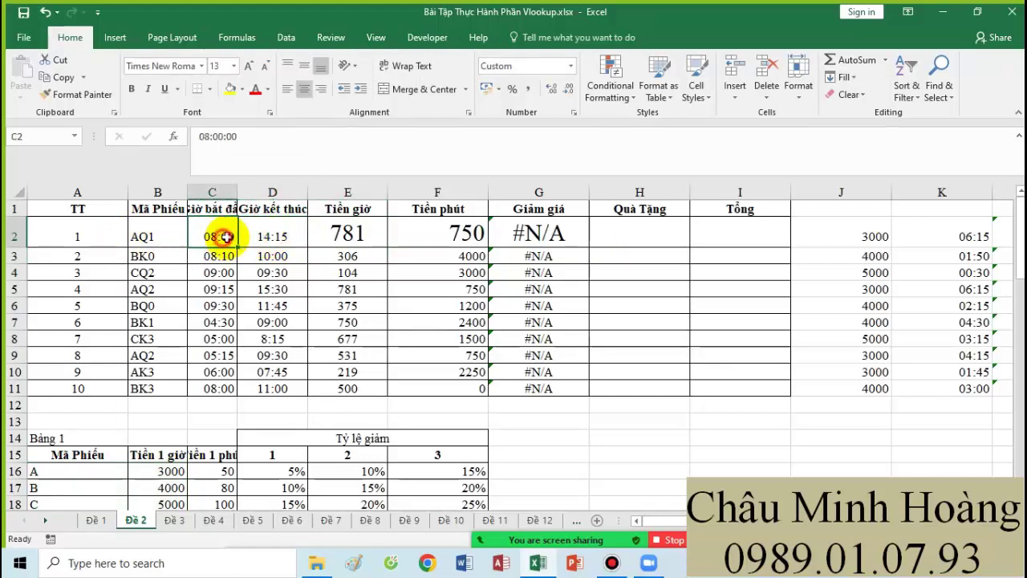
click(273, 236)
click(218, 236)
click(273, 236)
click(213, 236)
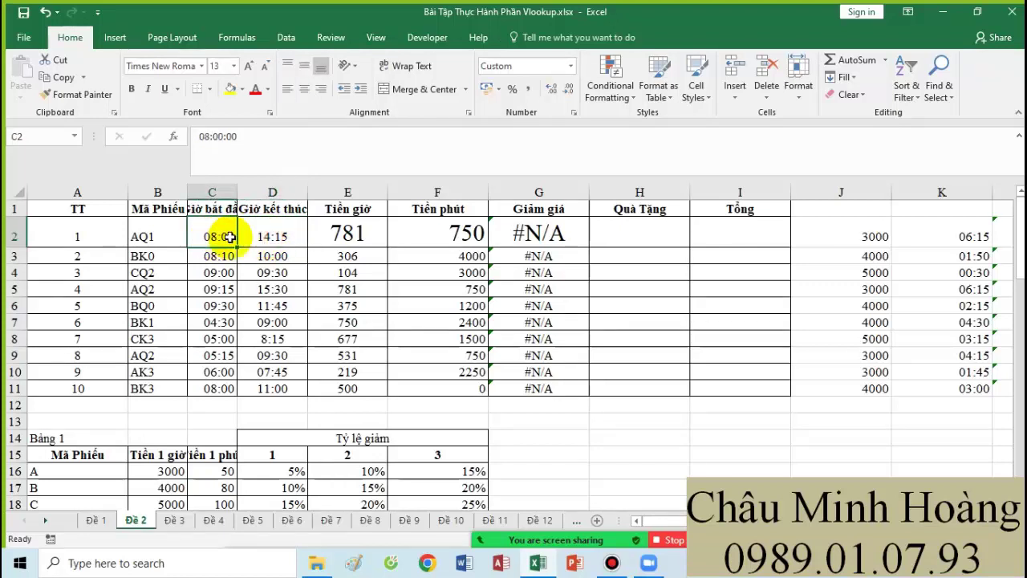
Step: Enter the time difference formula =D2-C2 in H2
click(610, 231)
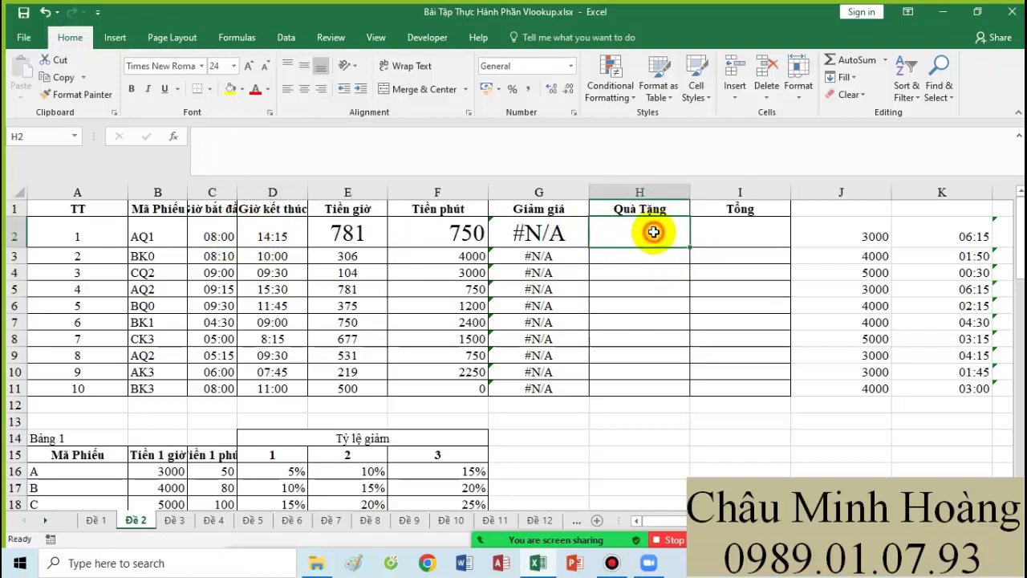
click(732, 231)
click(656, 236)
text(=)
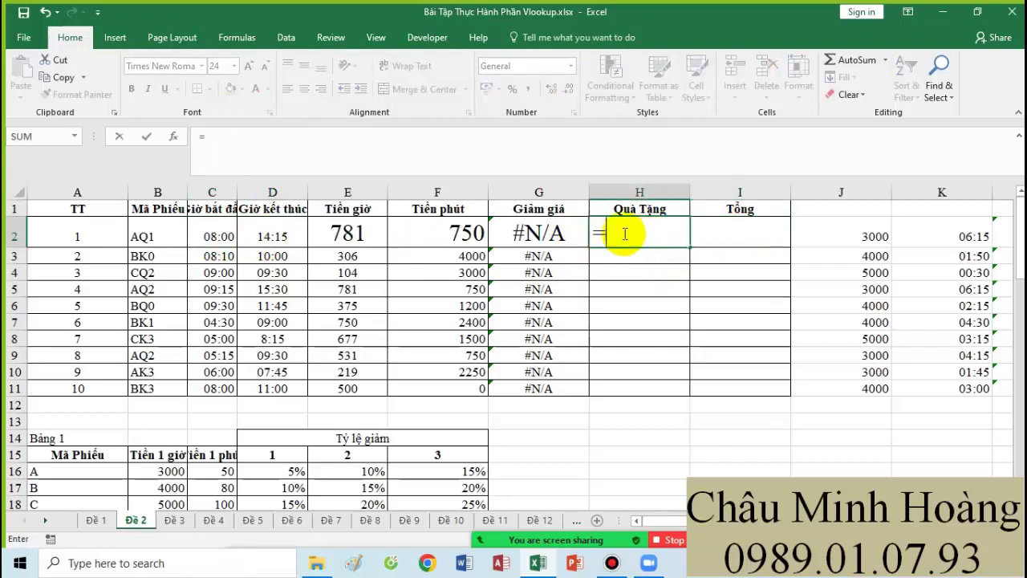
click(269, 234)
text(-)
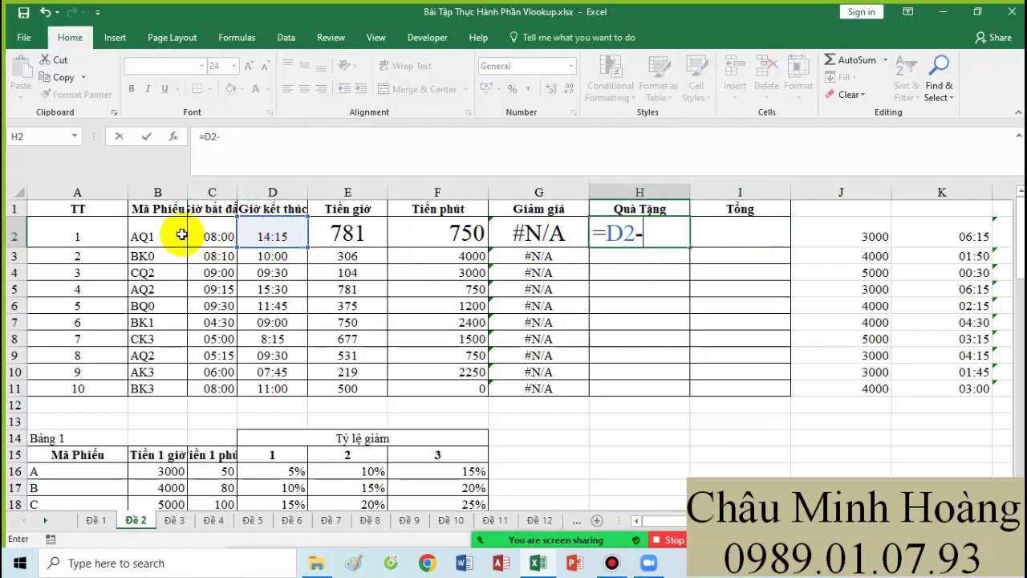
click(208, 234)
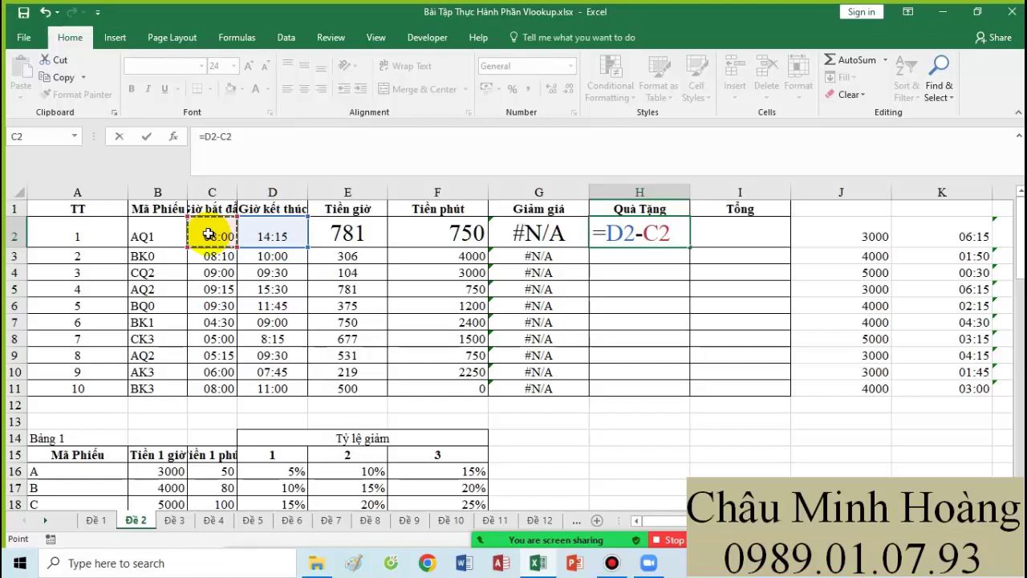
key(Return)
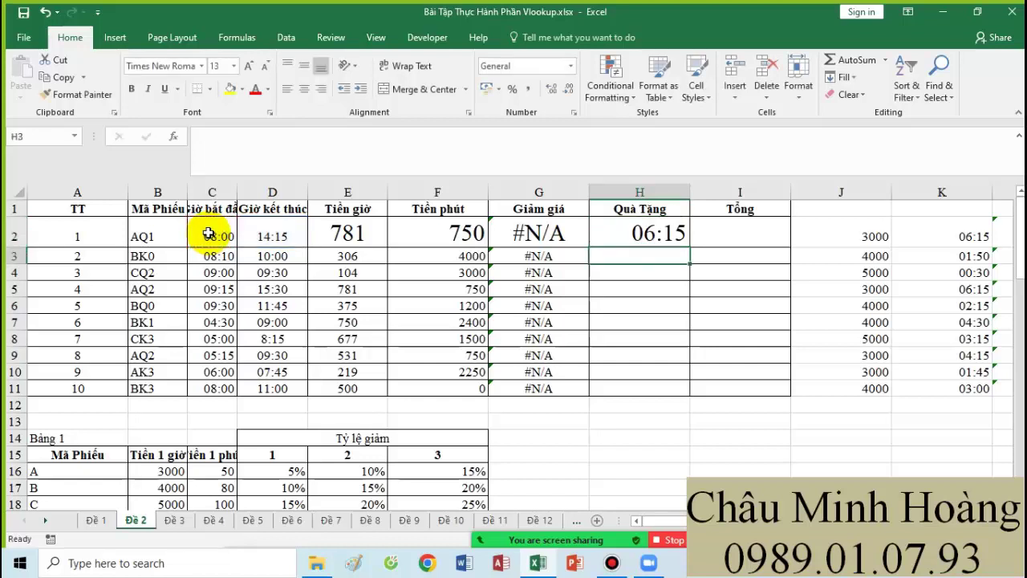
Step: Examine the VLOOKUP part of the Tiền giờ formula in E2 alongside the time difference in H2
click(666, 229)
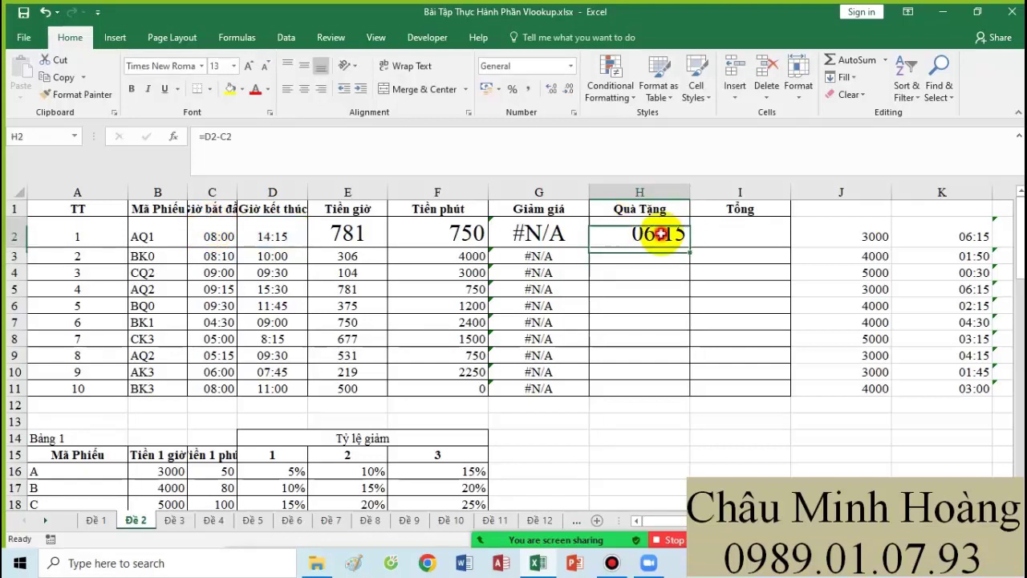
click(335, 228)
double_click(336, 229)
drag(190, 233, 499, 233)
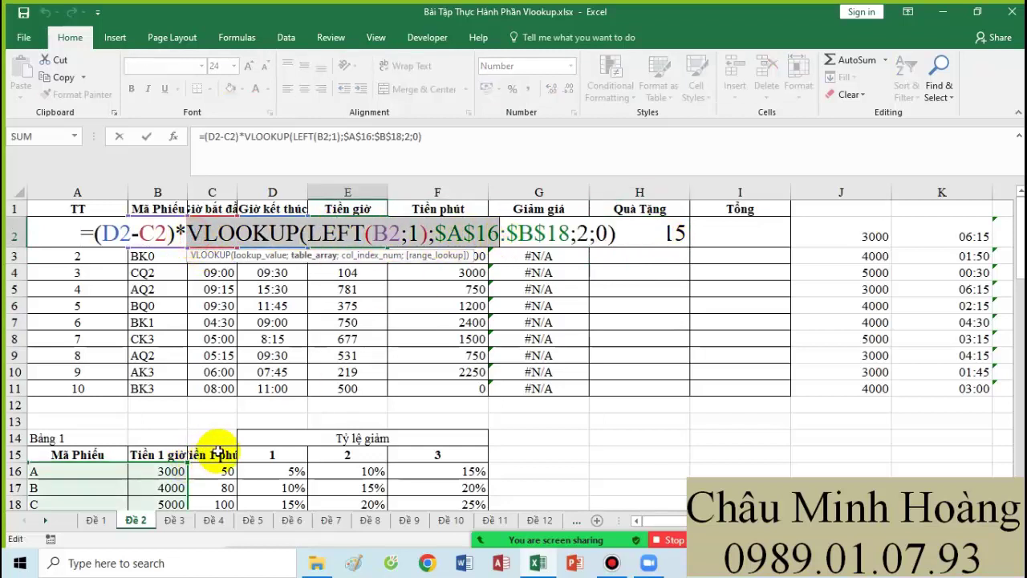
key(Escape)
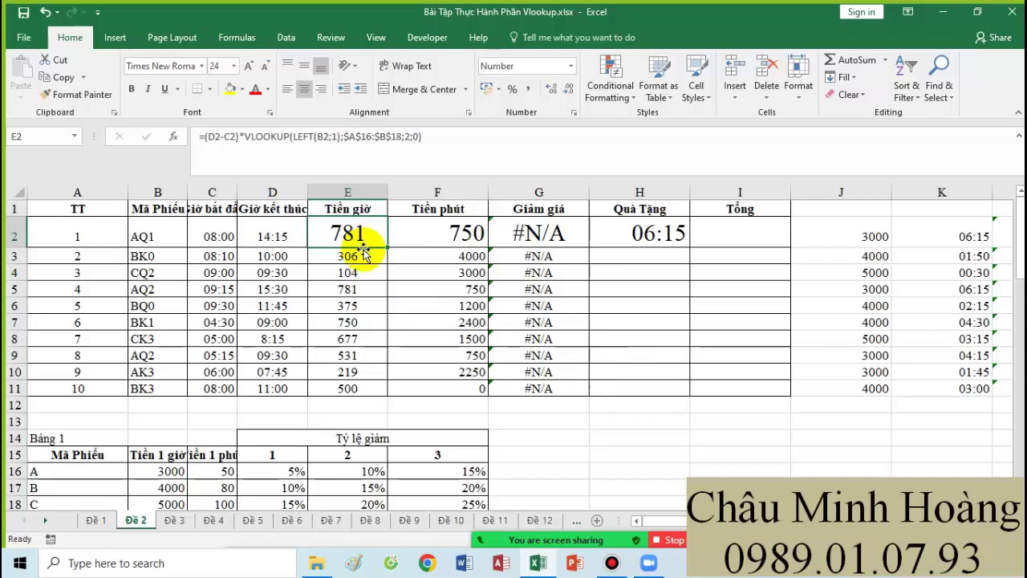
click(648, 231)
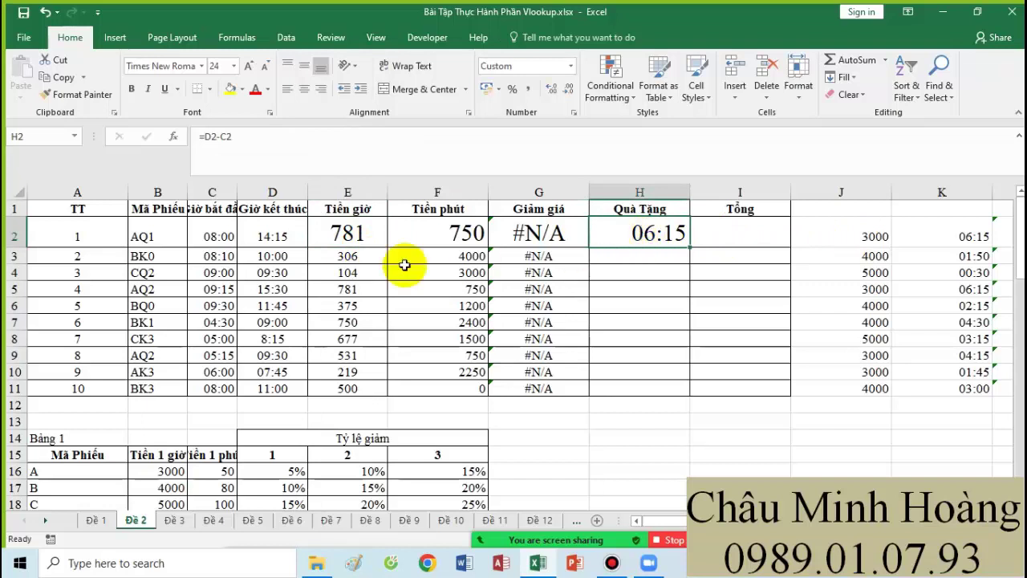
Step: Change the Tiền giờ formula in E2 to =HOUR(D2-C2)*VLOOKUP(LEFT(B2;1);$A$16:$B$18;2;0)
click(351, 239)
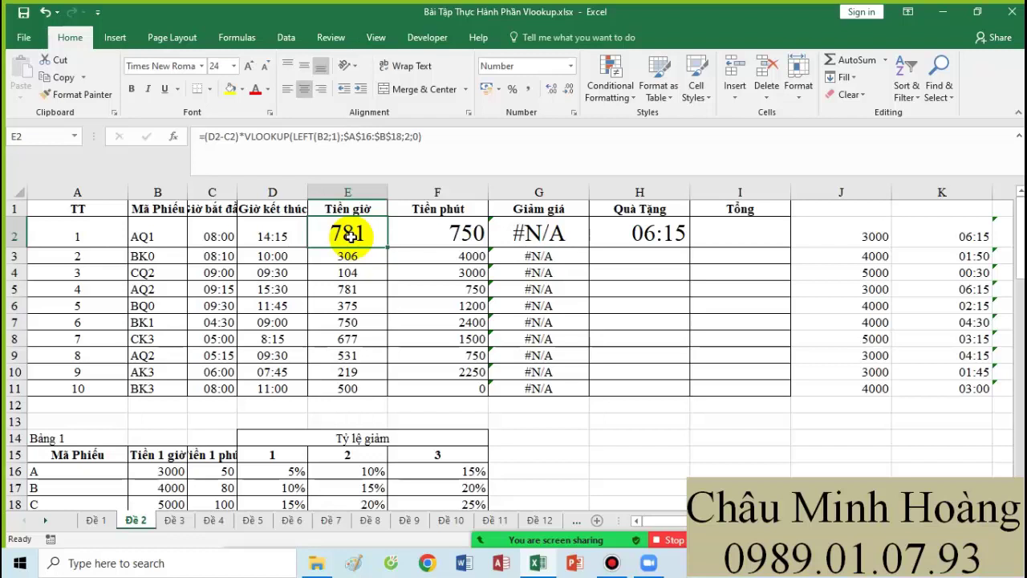
double_click(349, 234)
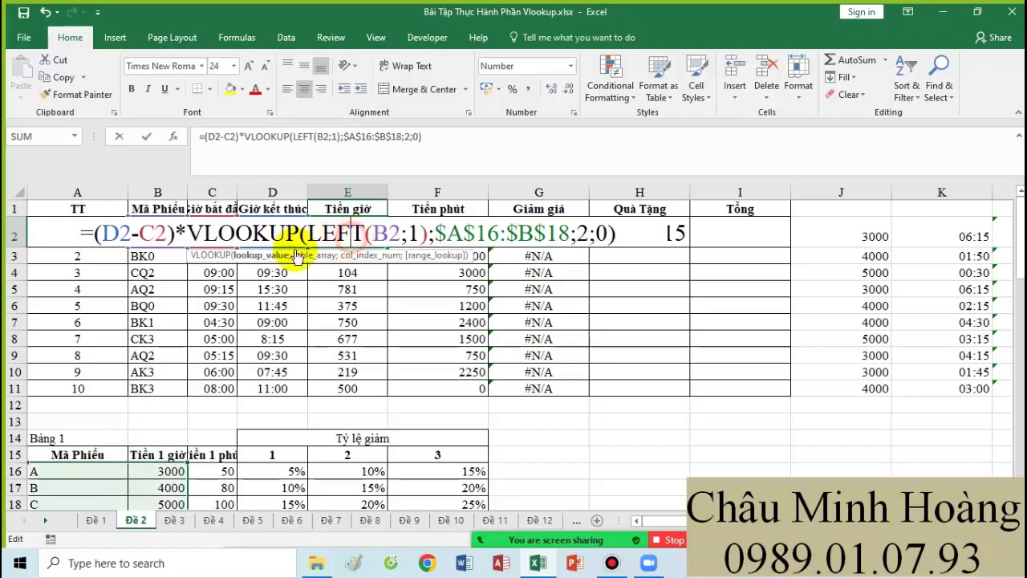
click(108, 233)
text(hou)
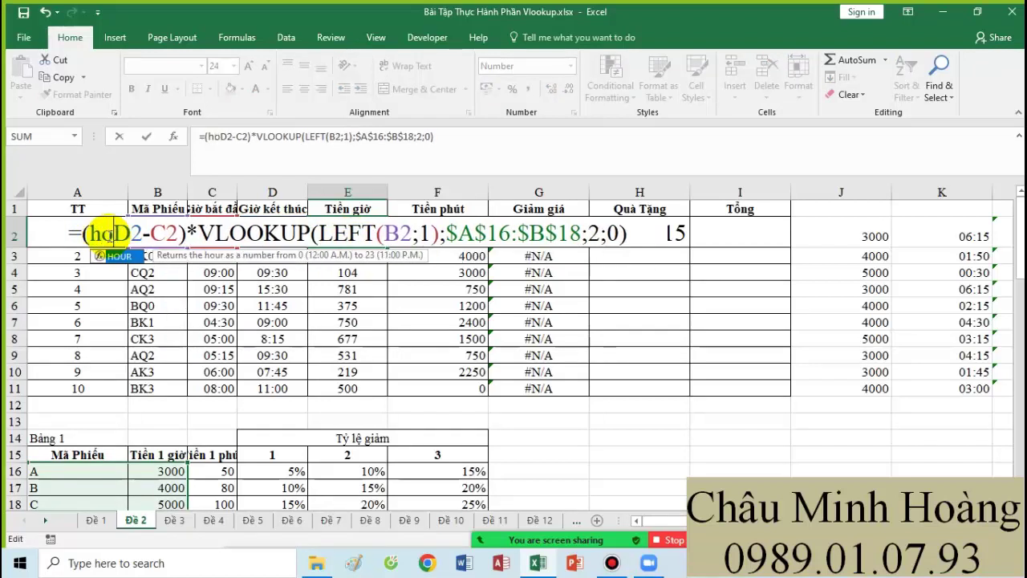
key(Tab)
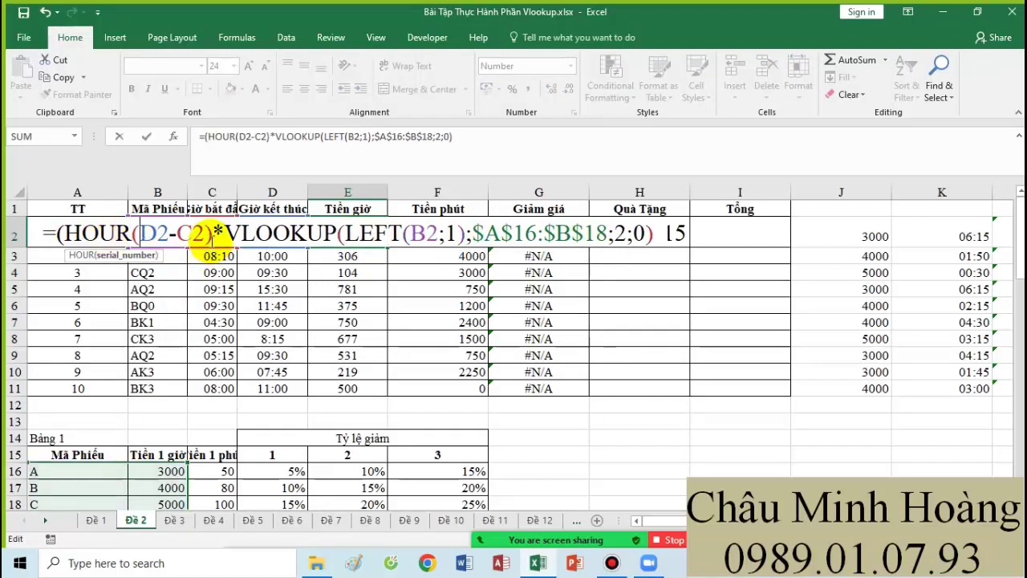
click(212, 234)
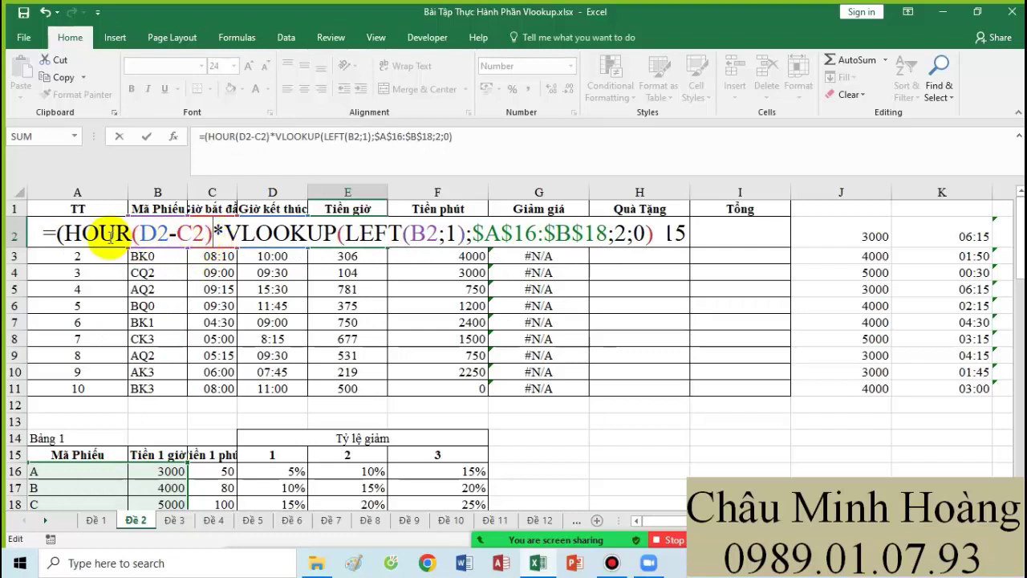
drag(138, 234, 194, 235)
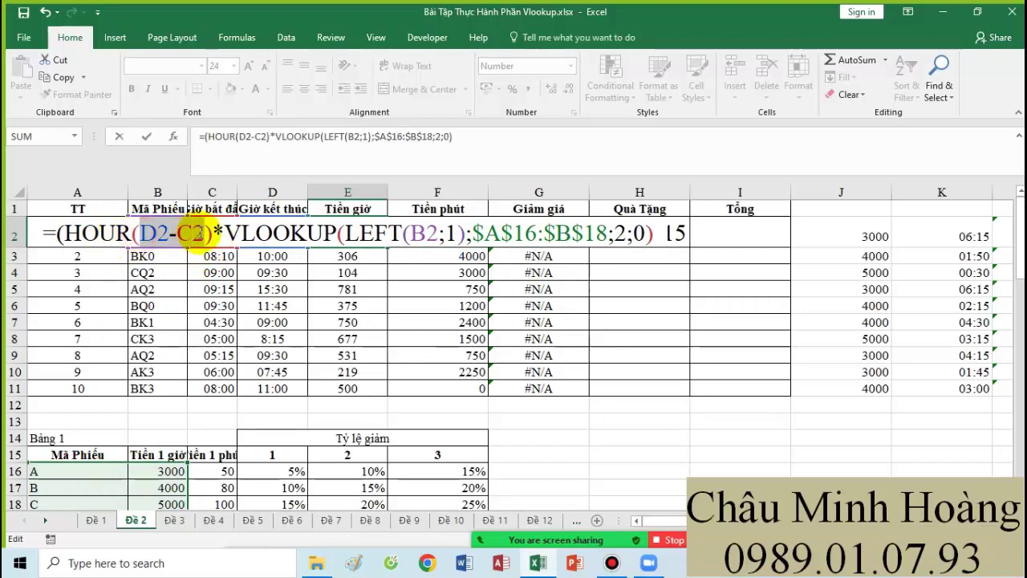
click(65, 232)
key(BackSpace)
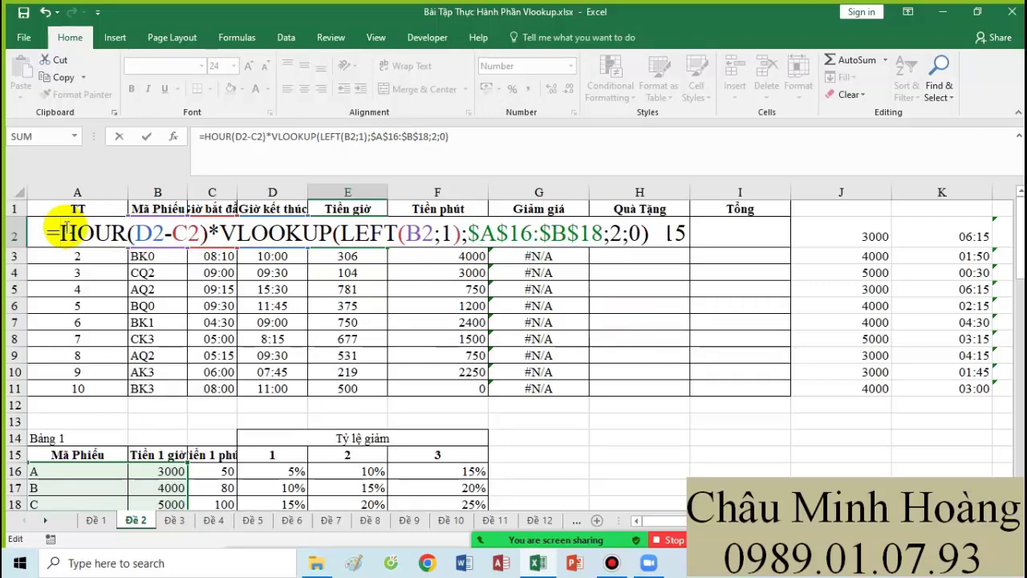
Step: Check the LEFT argument against the Bảng 1 lookup table and copy the E2 formula text, keeping the revised formula in the cell
scroll(152, 410, down, 2)
scroll(217, 410, up, 2)
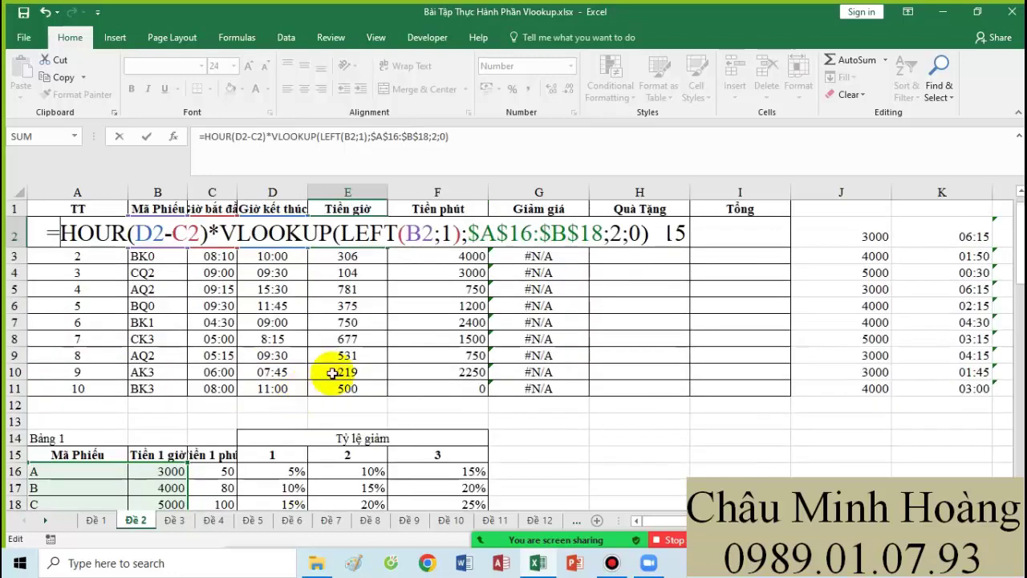
double_click(414, 234)
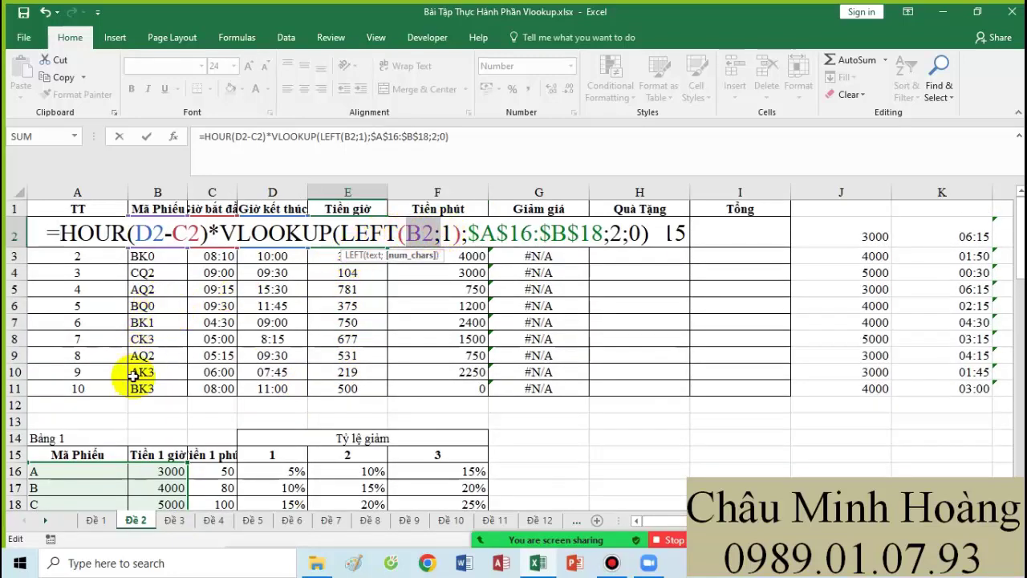
scroll(96, 403, down, 1)
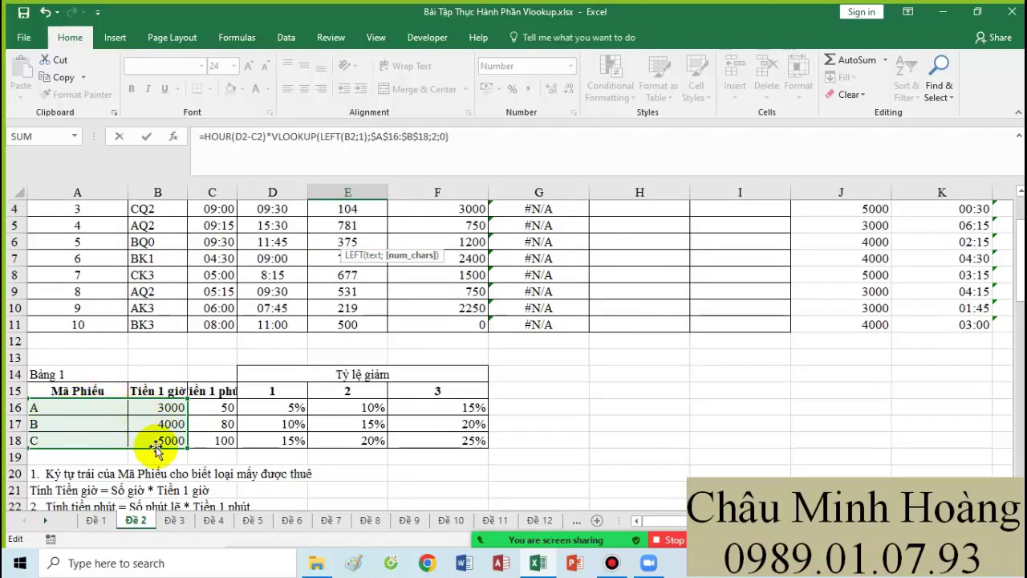
scroll(385, 402, up, 1)
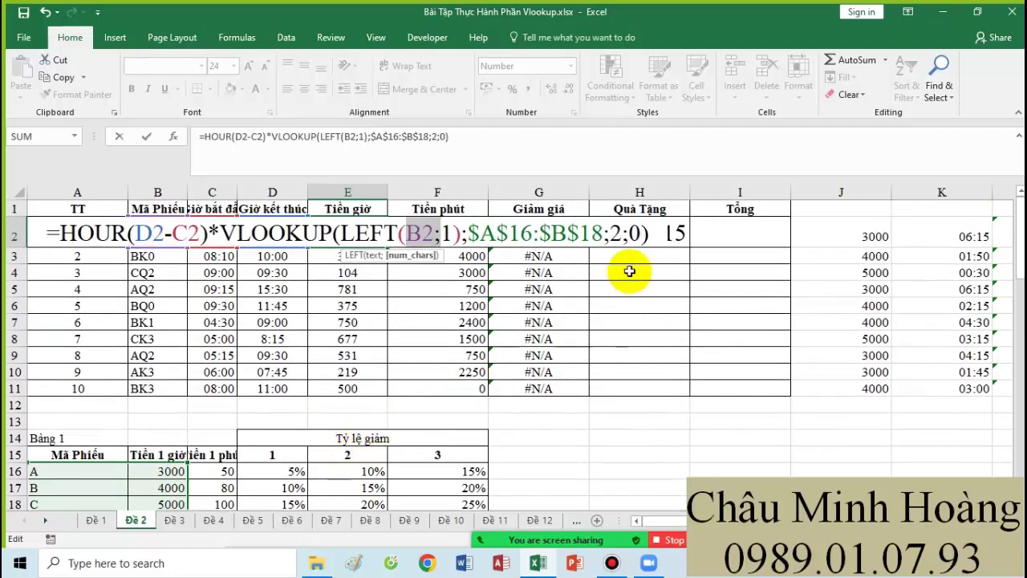
drag(654, 232, 66, 234)
key(ctrl+c)
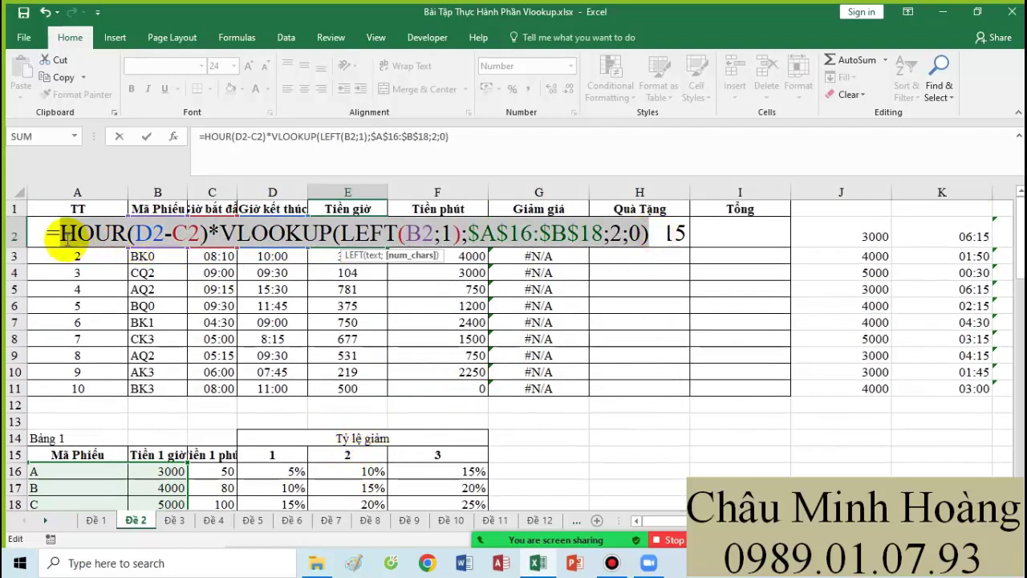
key(Escape)
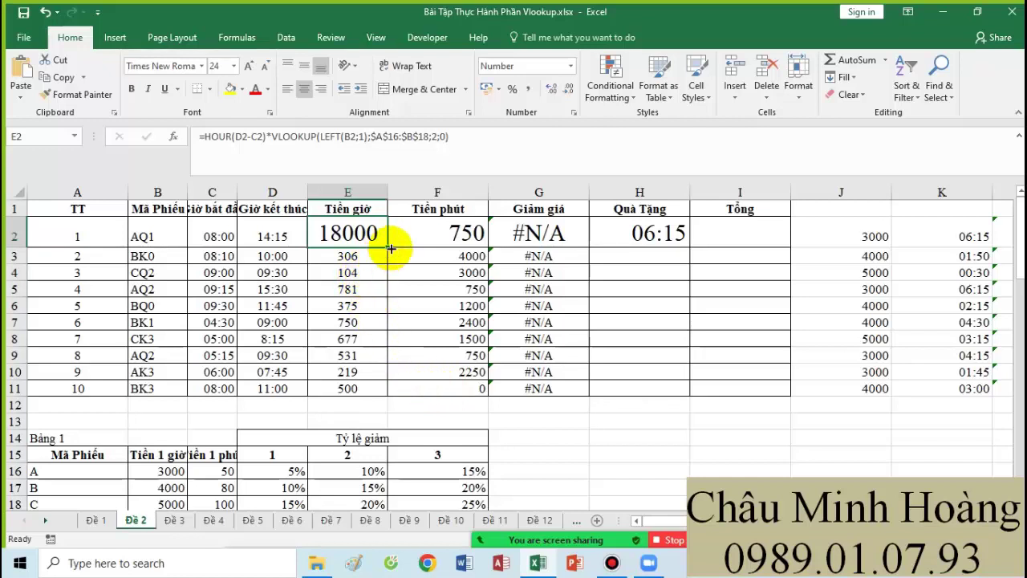
Step: Try to fill the Tiền giờ formula from E2 down to E6
drag(389, 247, 377, 309)
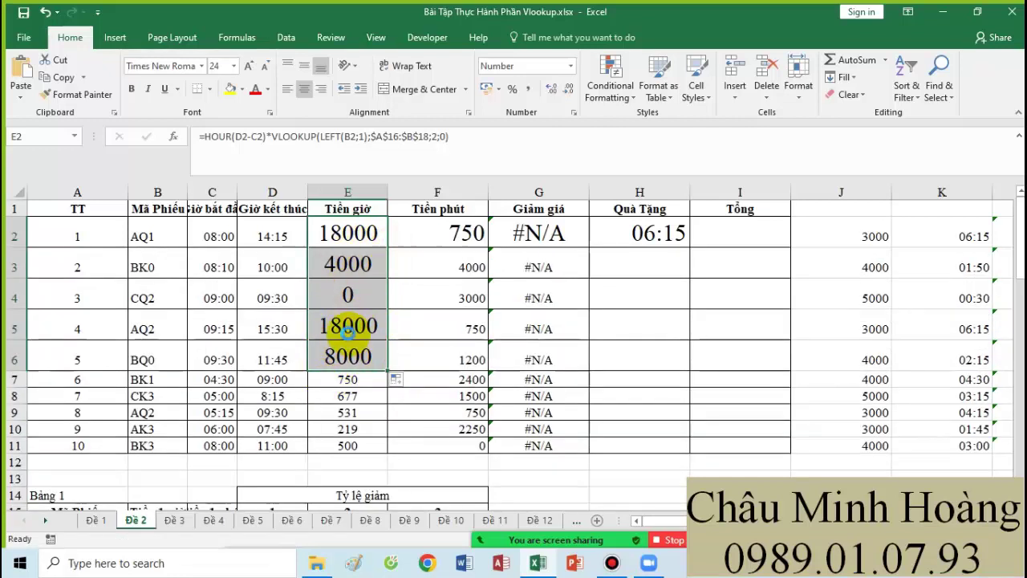
key(ctrl+z)
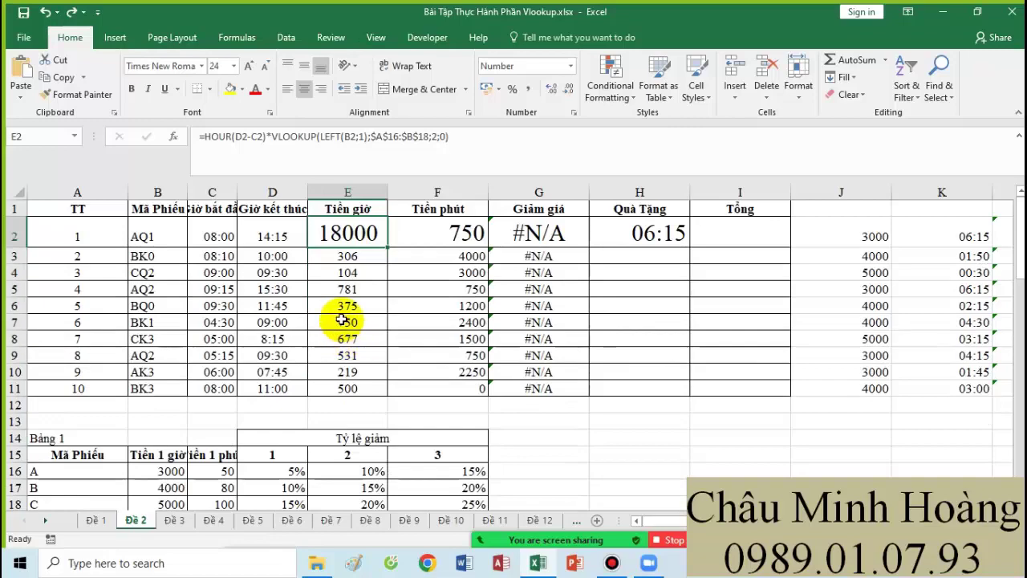
Step: Paste the copied Tiền giờ formula text HOUR(D2-C2)*VLOOKUP(LEFT(B2;1);$A$16:$B$18;2;0) as a note in A31
scroll(346, 338, down, 7)
click(74, 390)
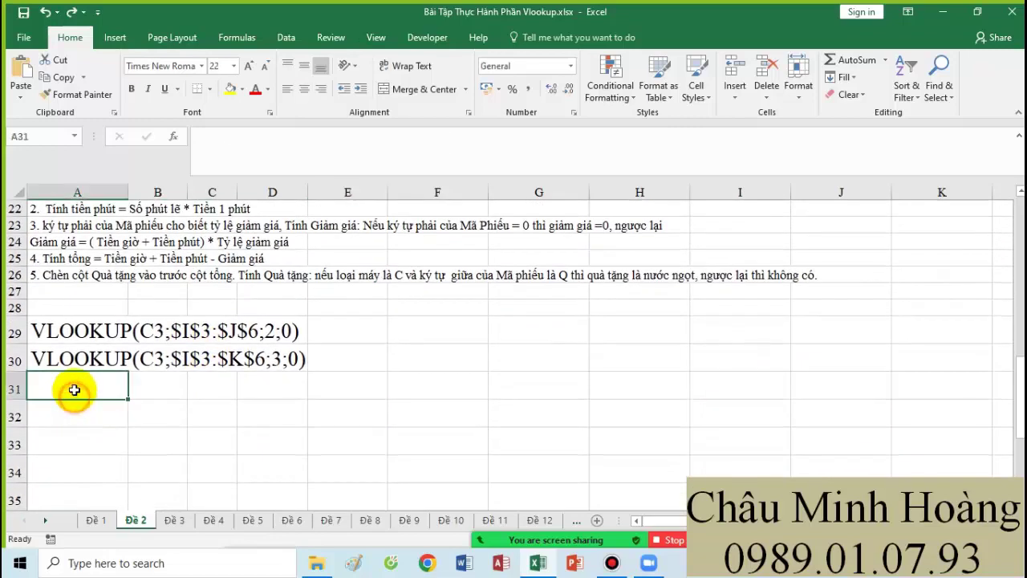
key(ctrl+v)
Step: Examine the Tiền phút formula in F2, checking the D2-C2 difference and the $A$16:$C$18 range against Bảng 1
scroll(361, 385, up, 7)
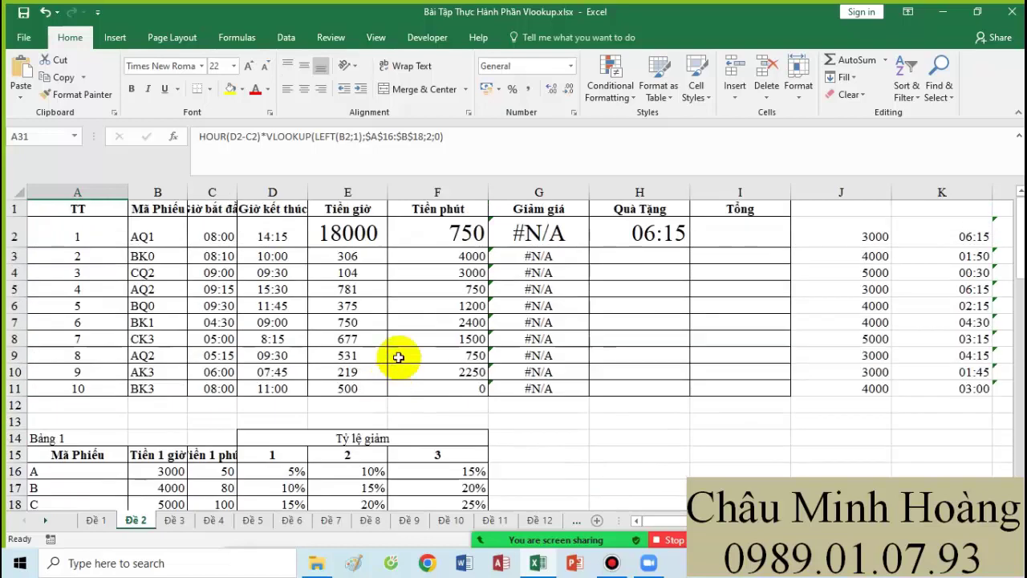
click(450, 235)
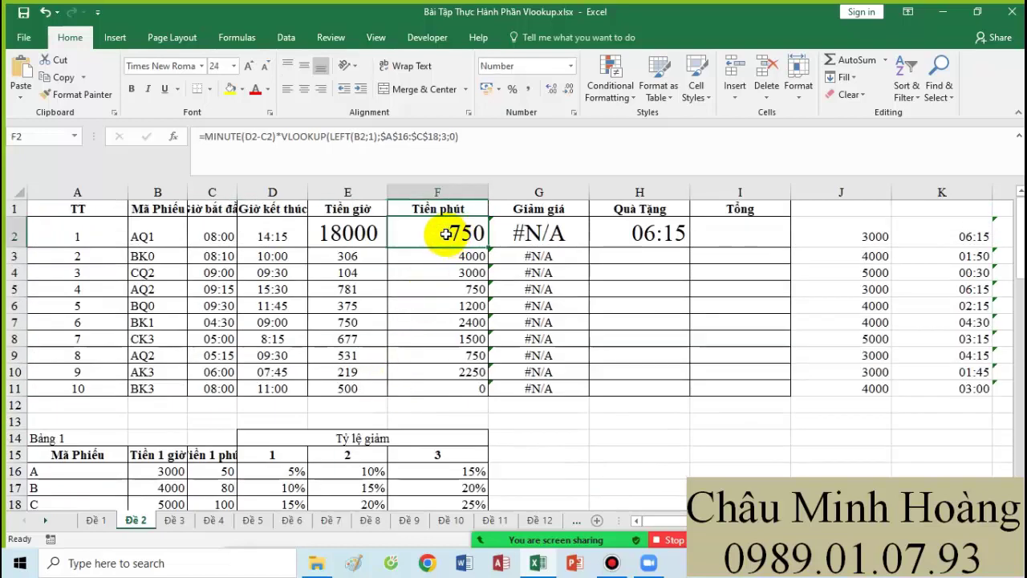
click(234, 66)
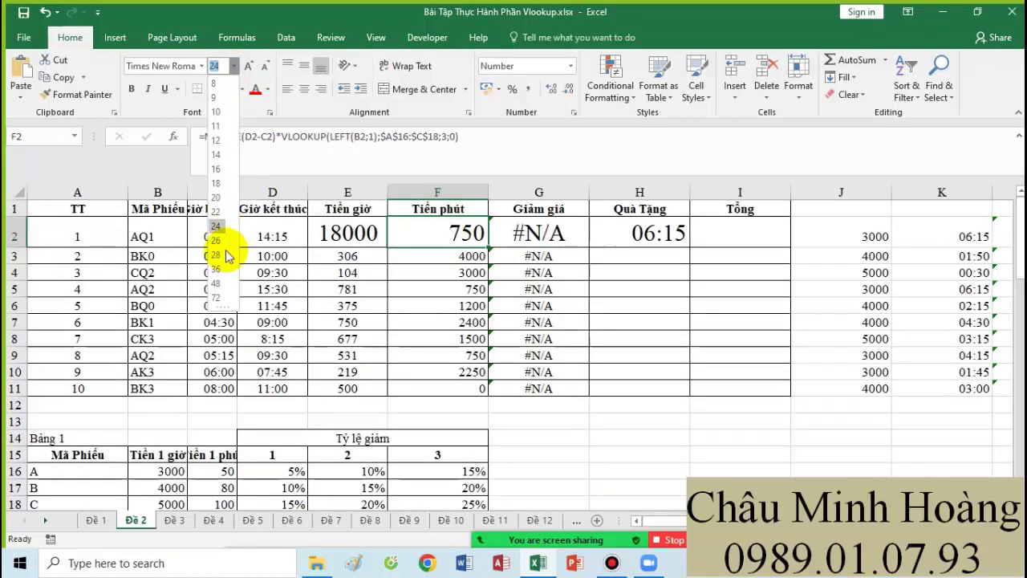
click(412, 229)
double_click(412, 228)
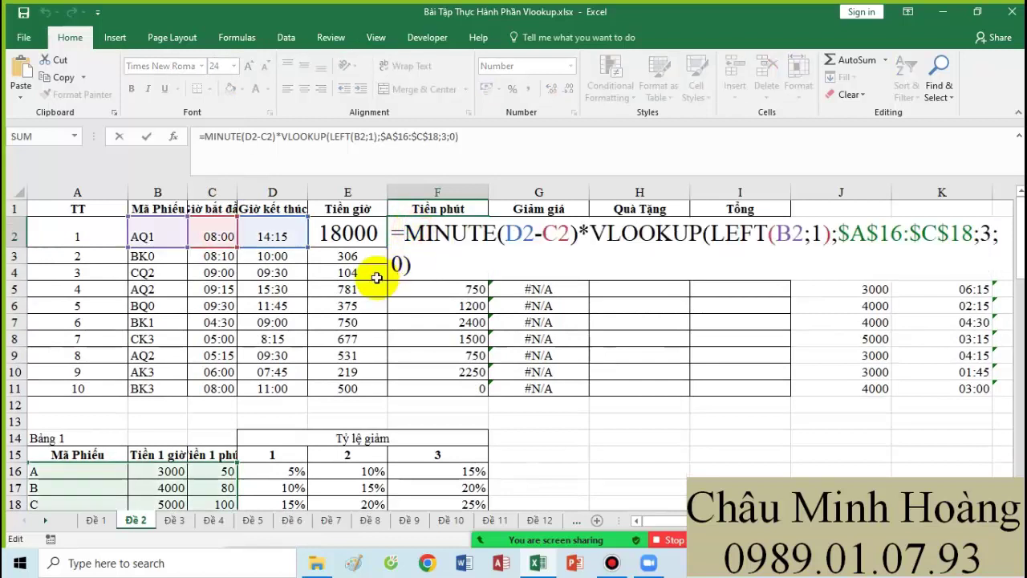
drag(509, 234, 572, 233)
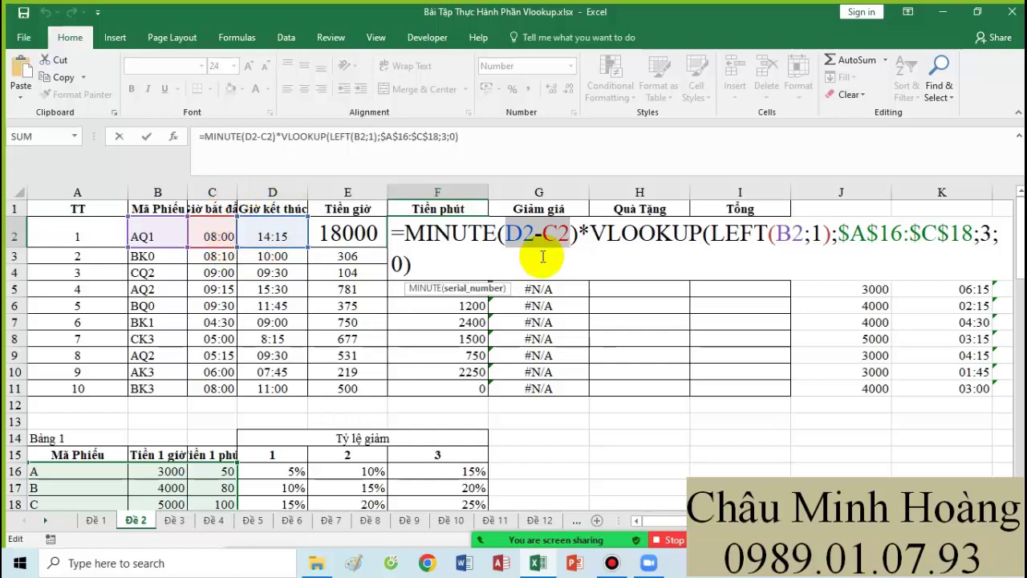
scroll(574, 292, down, 2)
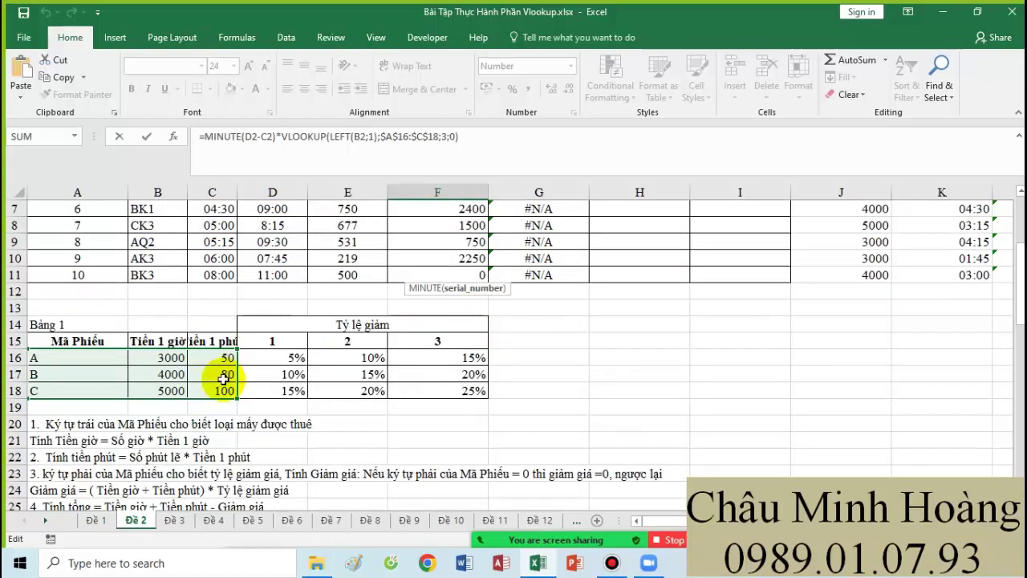
scroll(706, 365, up, 2)
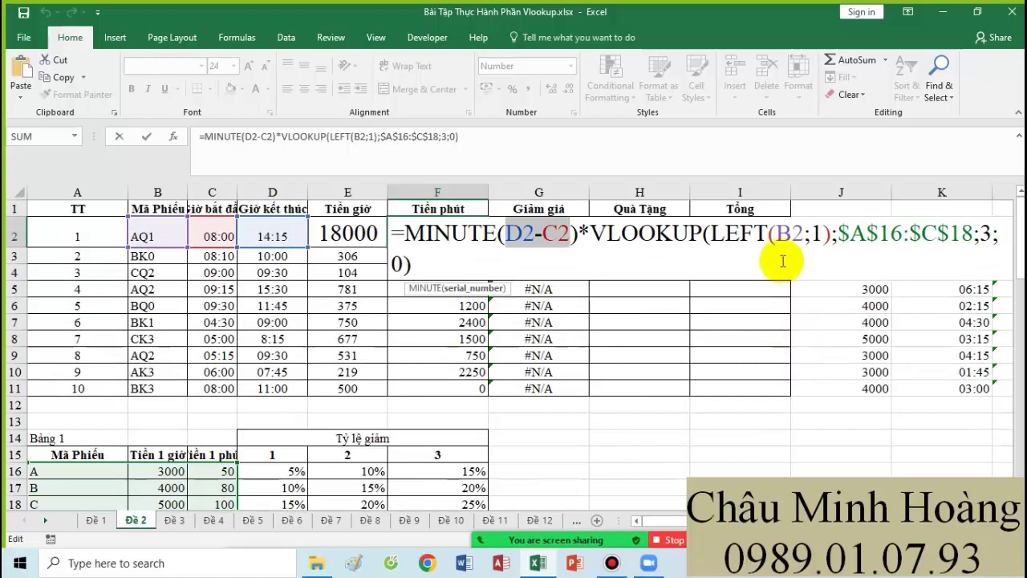
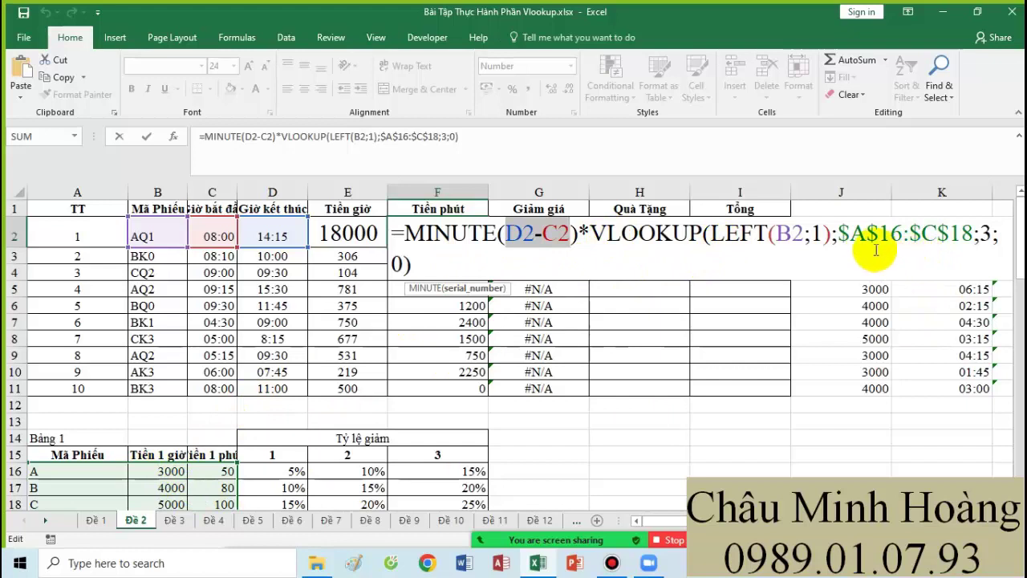
drag(838, 233, 974, 233)
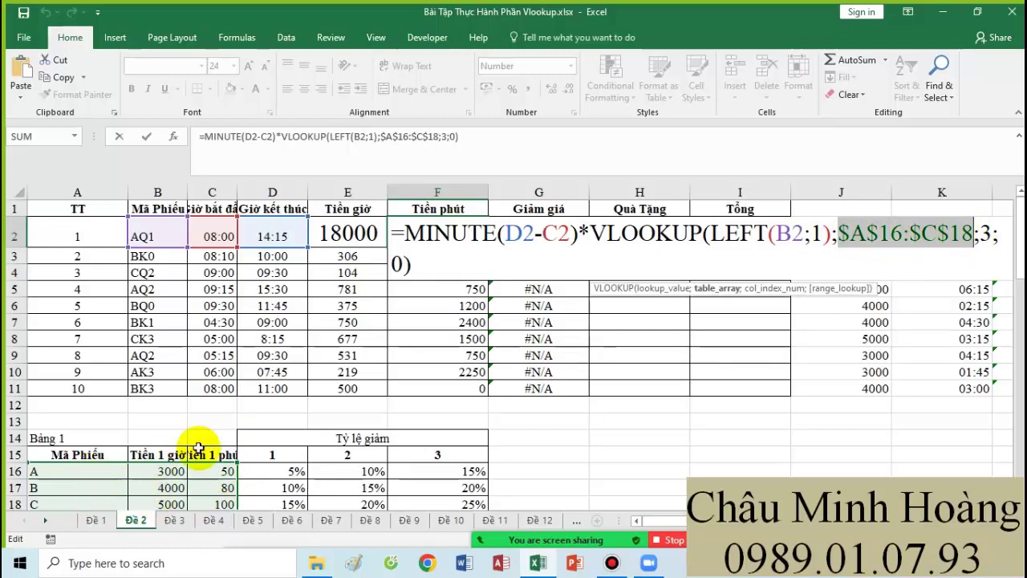
Step: Copy the F2 formula text without its equals sign and paste it as a note in A32
triple_click(399, 232)
key(ctrl+c)
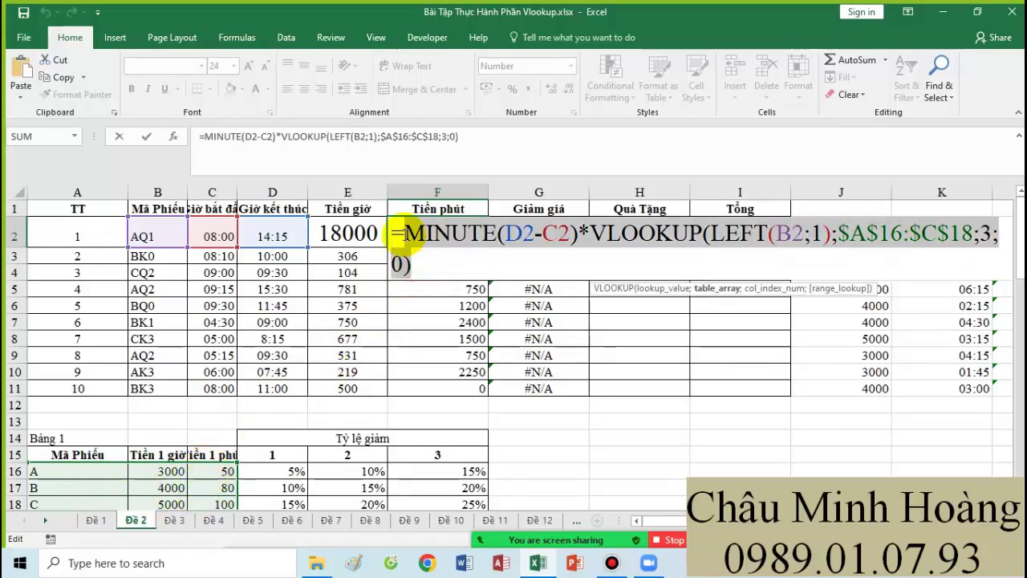
key(Return)
scroll(90, 454, down, 7)
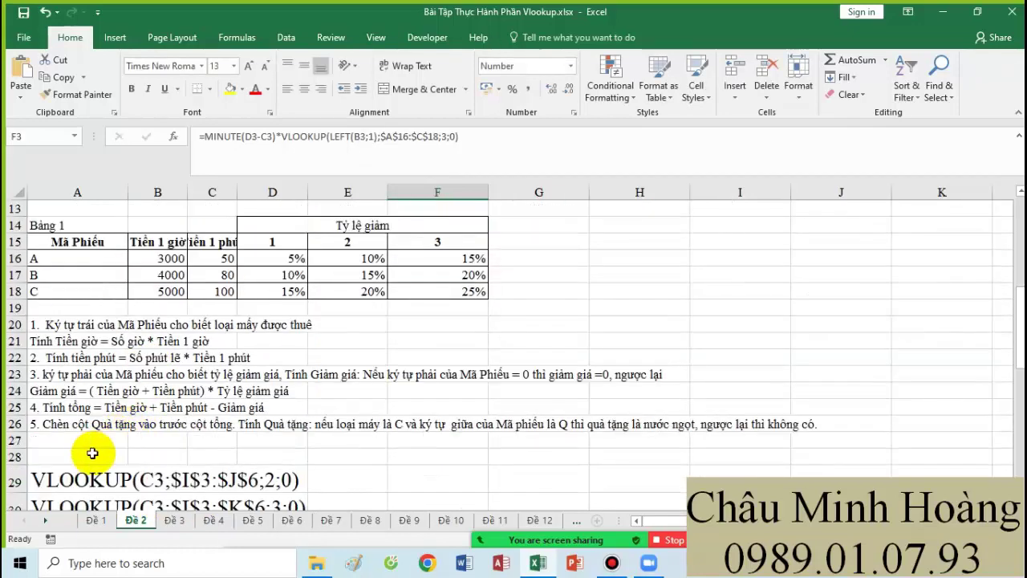
click(69, 415)
key(ctrl+v)
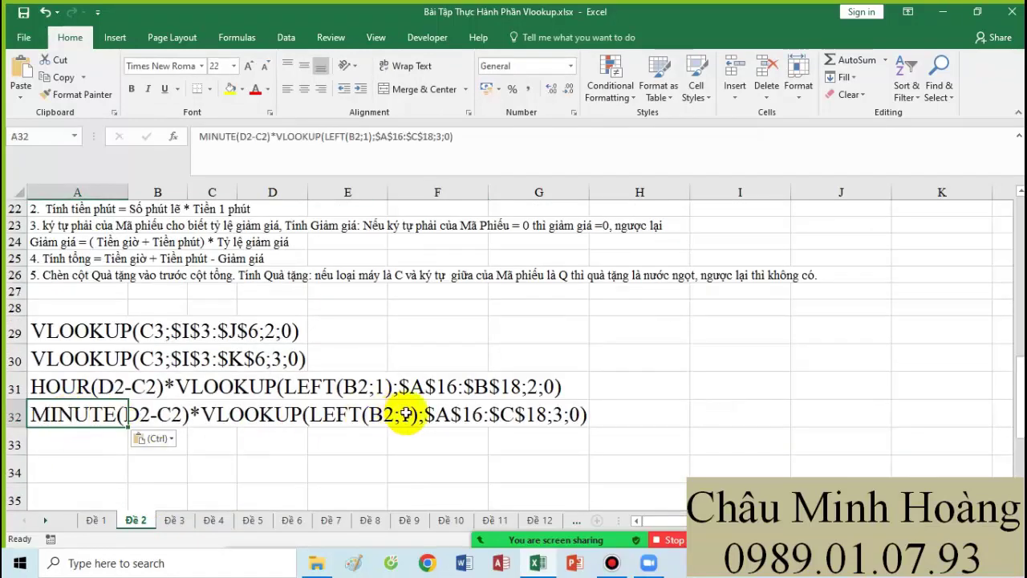
Step: Examine the Giảm giá formula in G2, including its LEFT argument, against the written requirements and the Tỷ lệ giảm table
scroll(410, 418, up, 3)
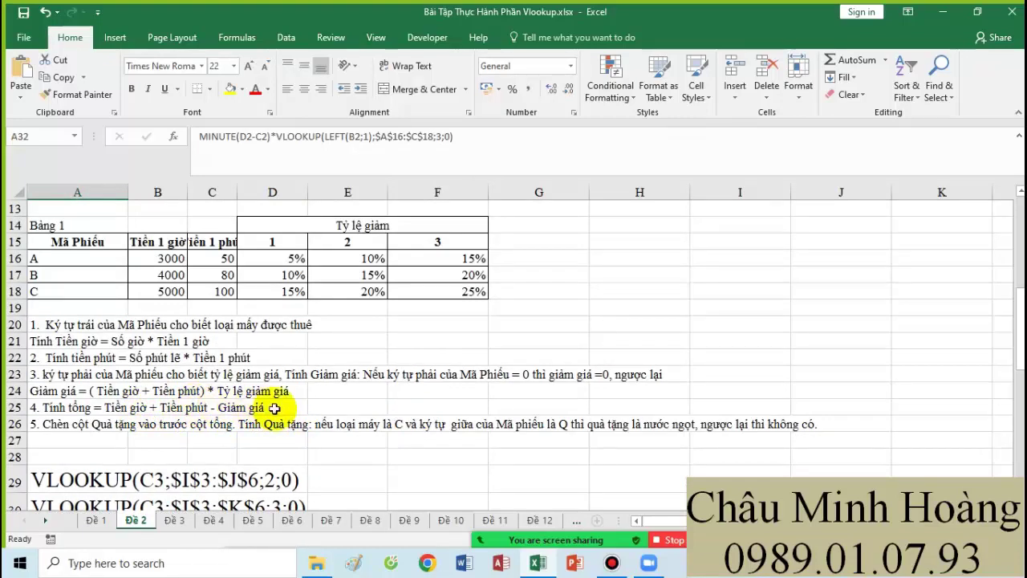
scroll(498, 393, up, 4)
double_click(544, 231)
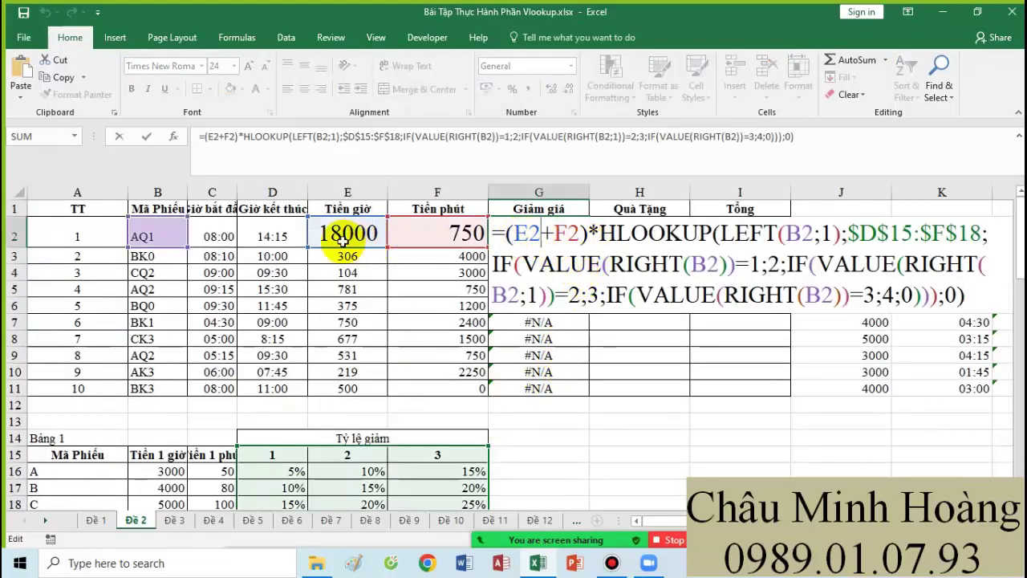
scroll(591, 321, down, 5)
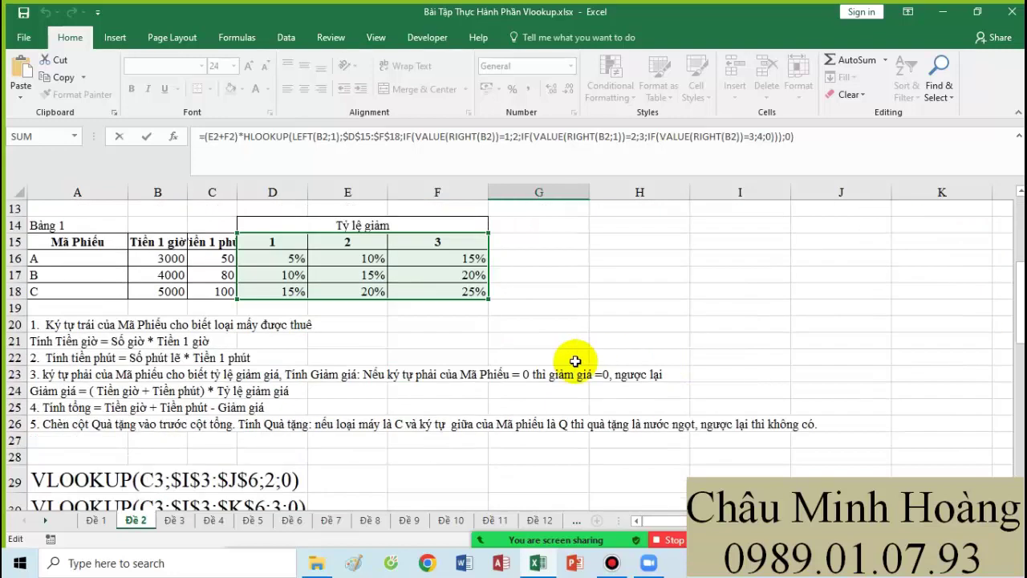
scroll(385, 321, up, 2)
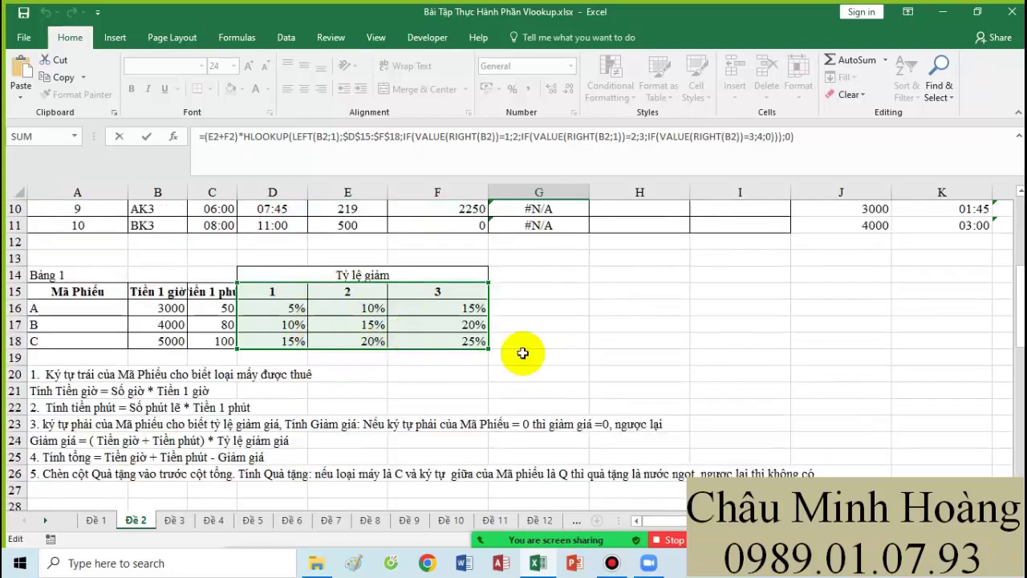
scroll(561, 355, up, 3)
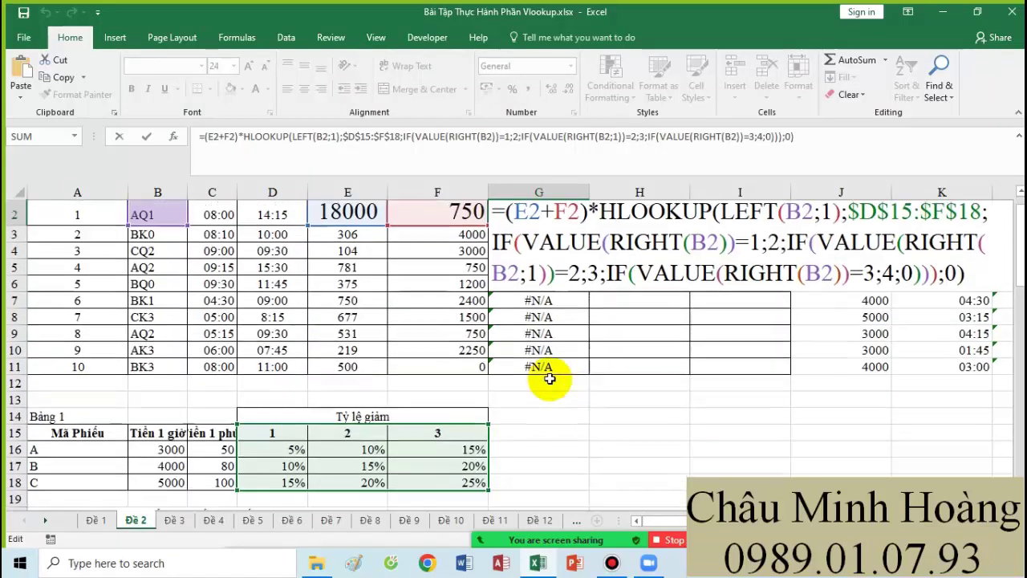
scroll(217, 393, down, 2)
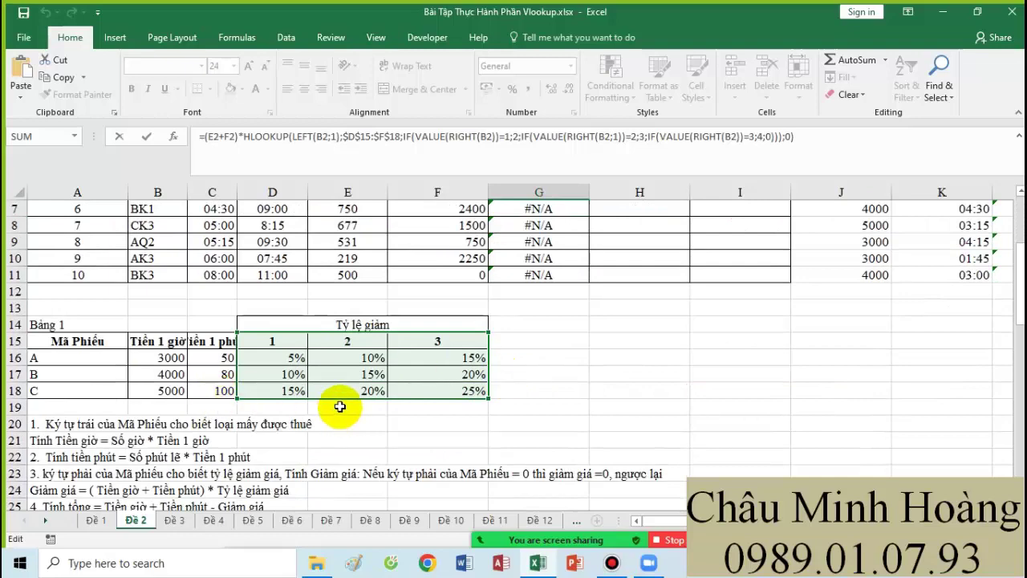
scroll(658, 369, up, 2)
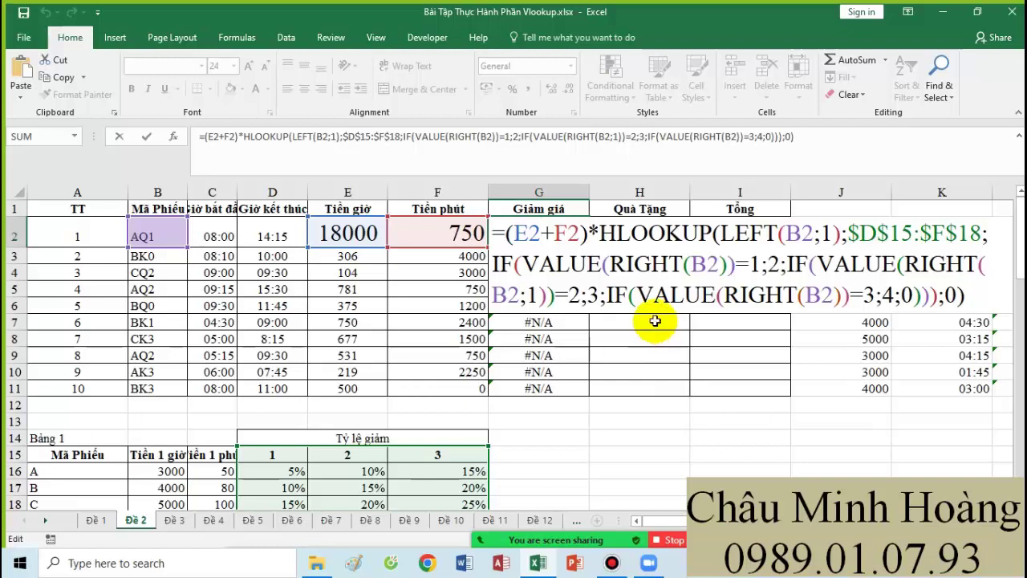
drag(719, 233, 833, 233)
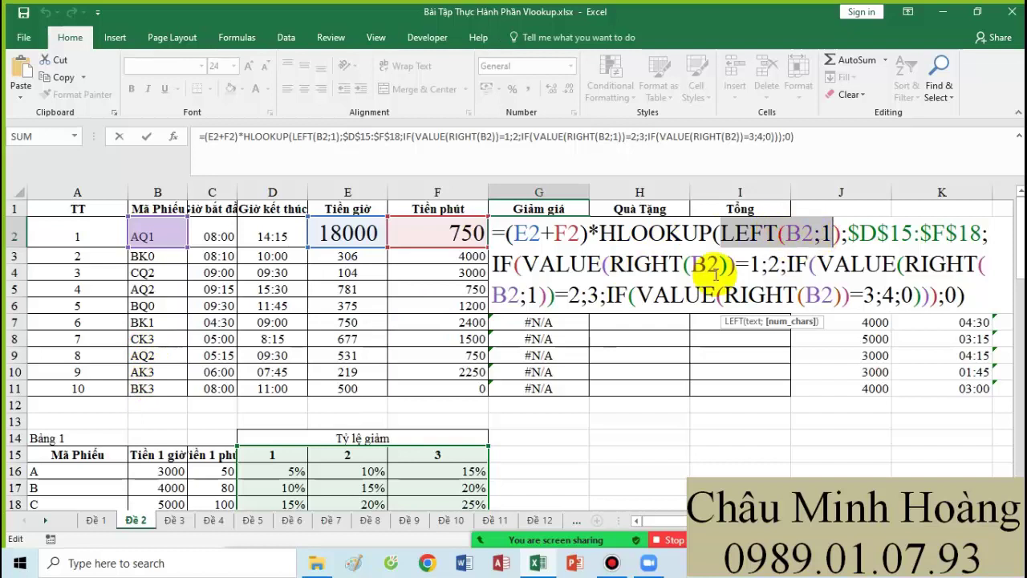
Step: In the Giảm giá formula in G2, replace HLOOKUP with VLOOKUP and set the table range to $A$16:$F$18
click(602, 233)
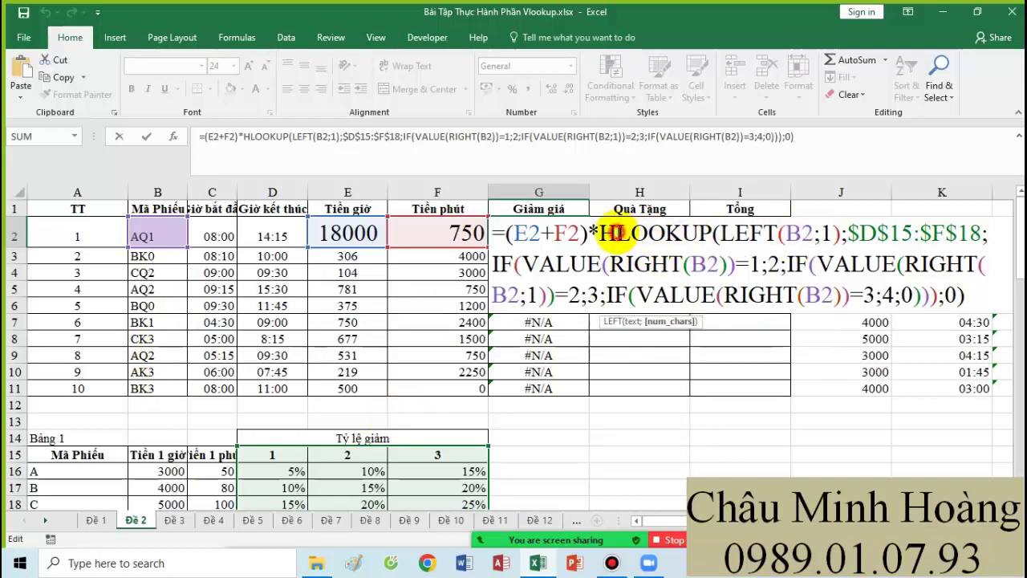
key(BackSpace)
text(v)
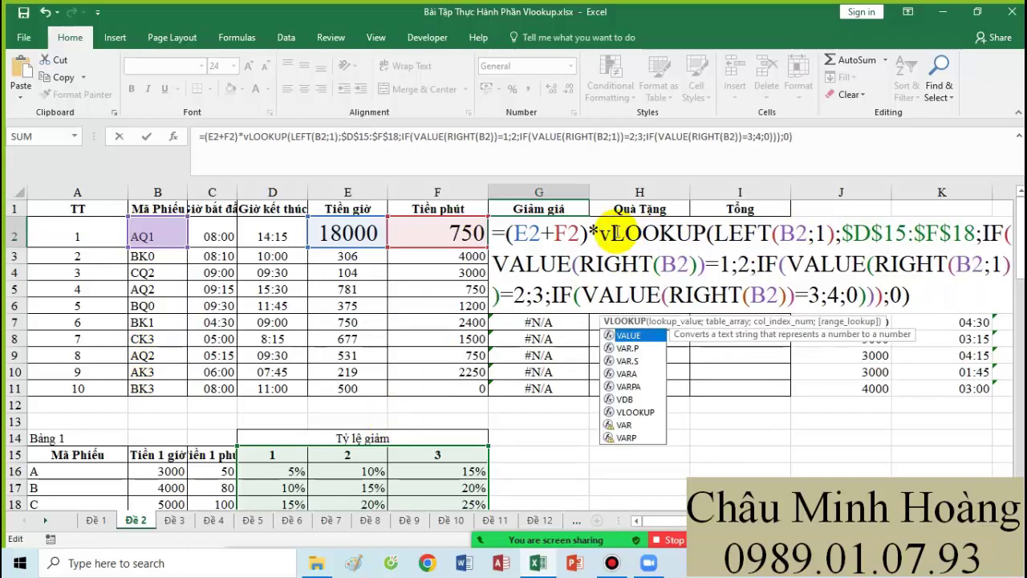
click(676, 233)
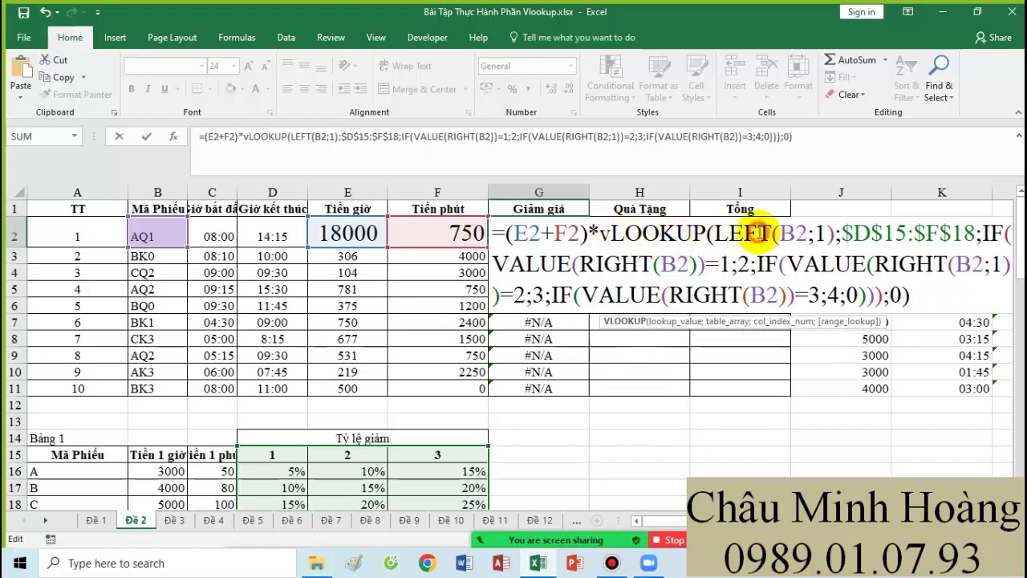
click(772, 234)
drag(841, 233, 973, 231)
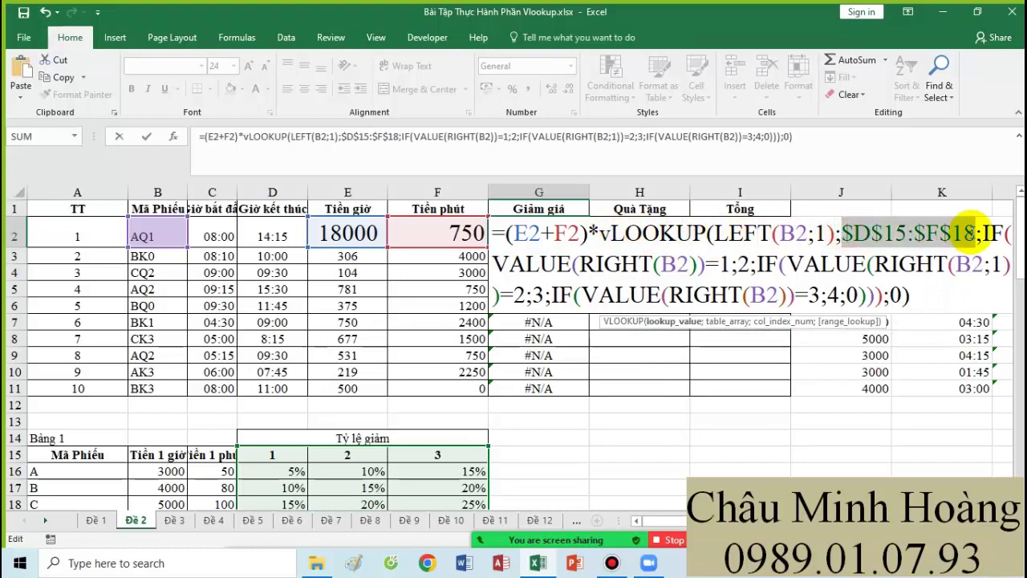
drag(96, 474, 464, 458)
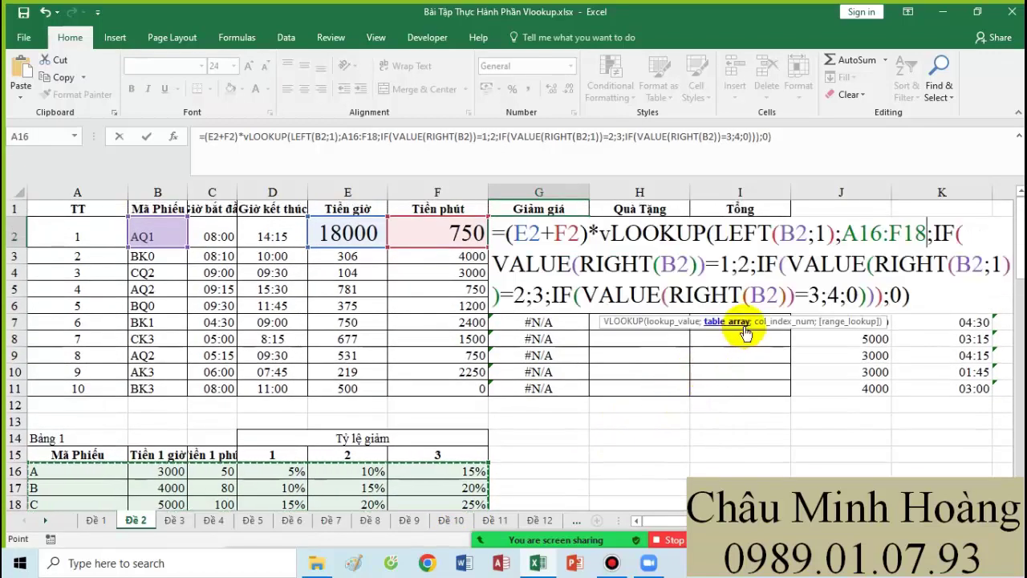
key(F4)
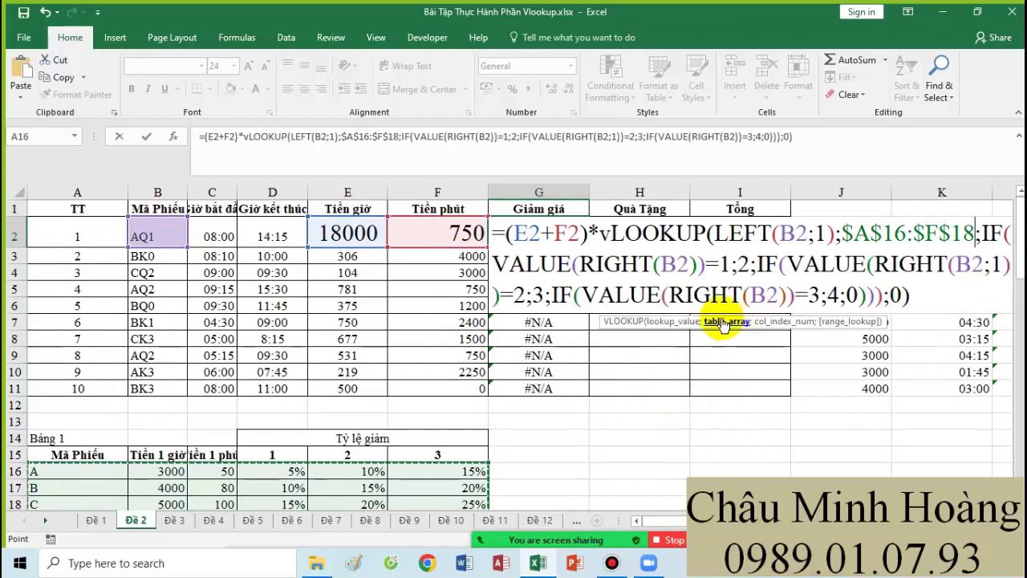
click(612, 235)
drag(736, 234, 827, 234)
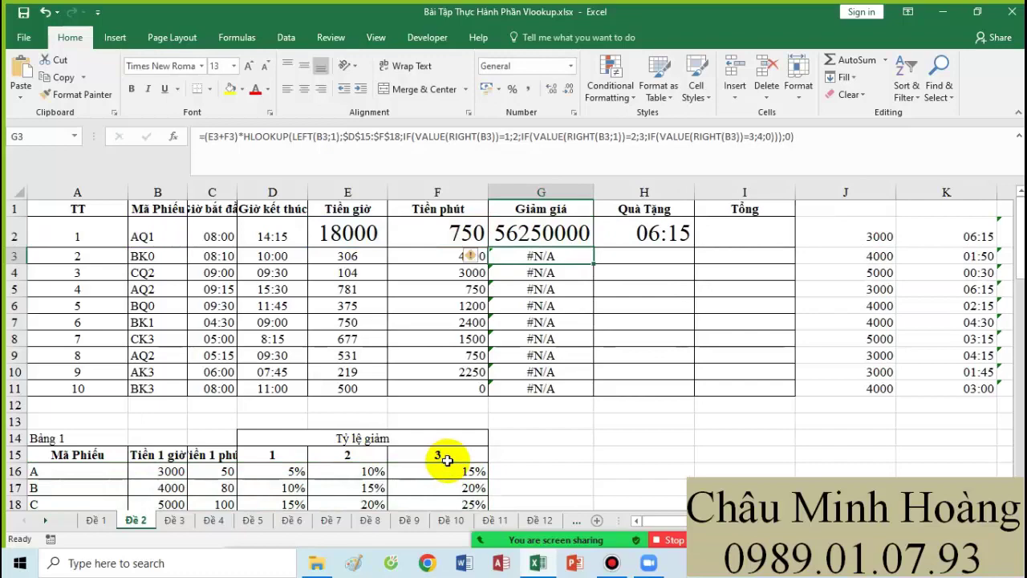
Step: In the Giảm giá formula in G2, return column 4 for ending digit 1, 5 for 2, and replace the third IF with 6
double_click(527, 233)
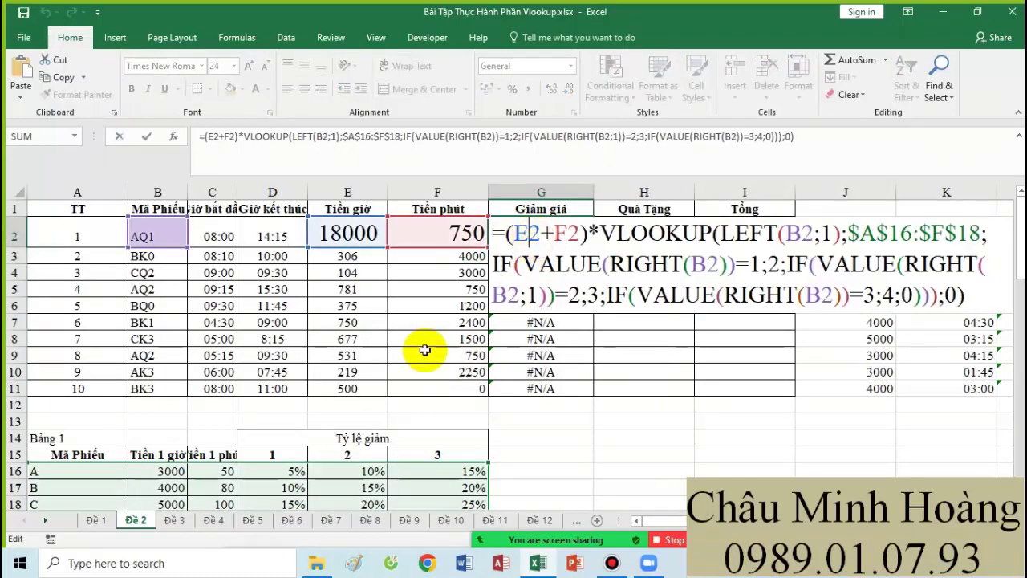
scroll(422, 397, down, 4)
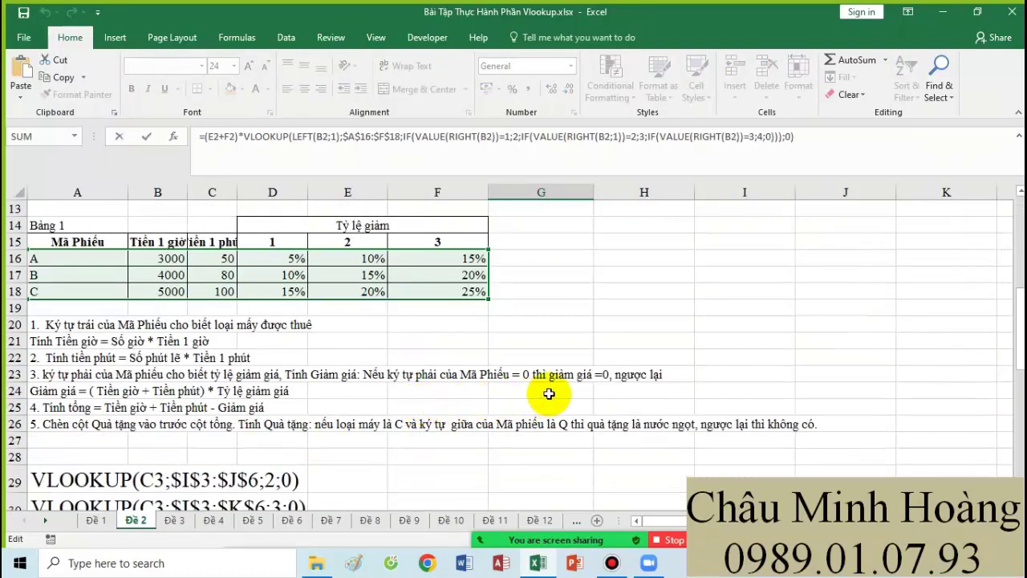
scroll(549, 393, up, 4)
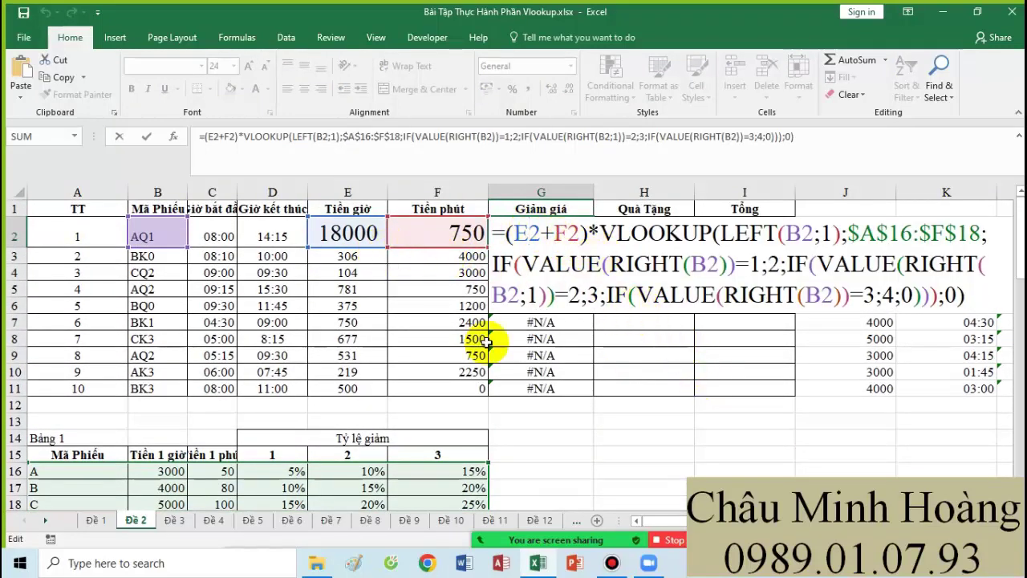
scroll(474, 339, down, 2)
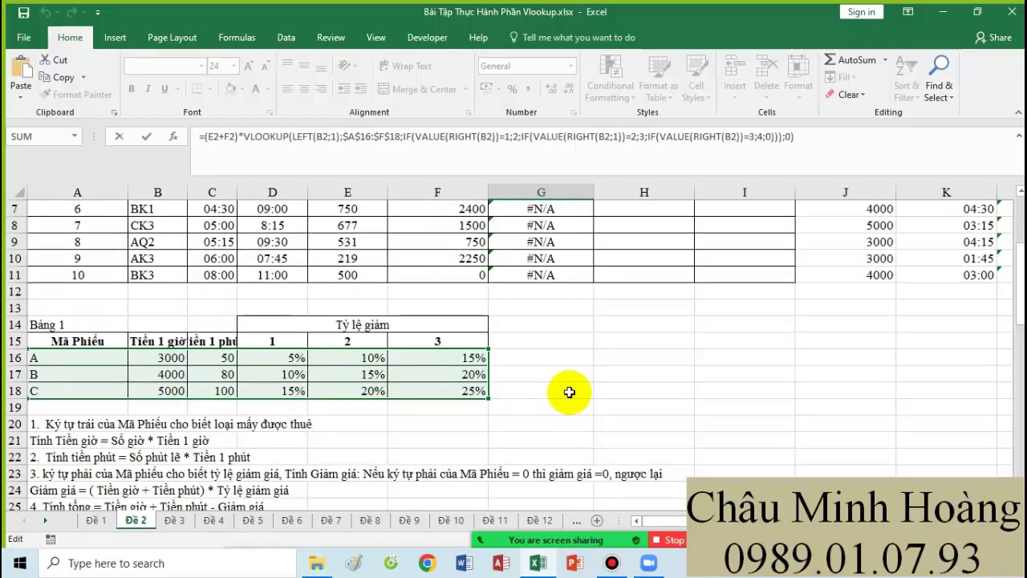
scroll(665, 390, up, 2)
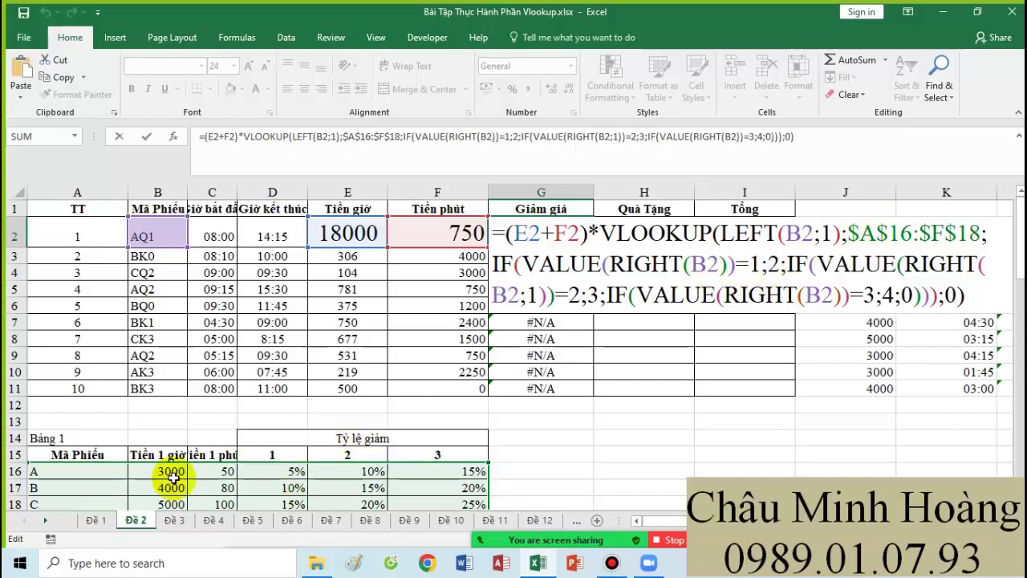
click(772, 266)
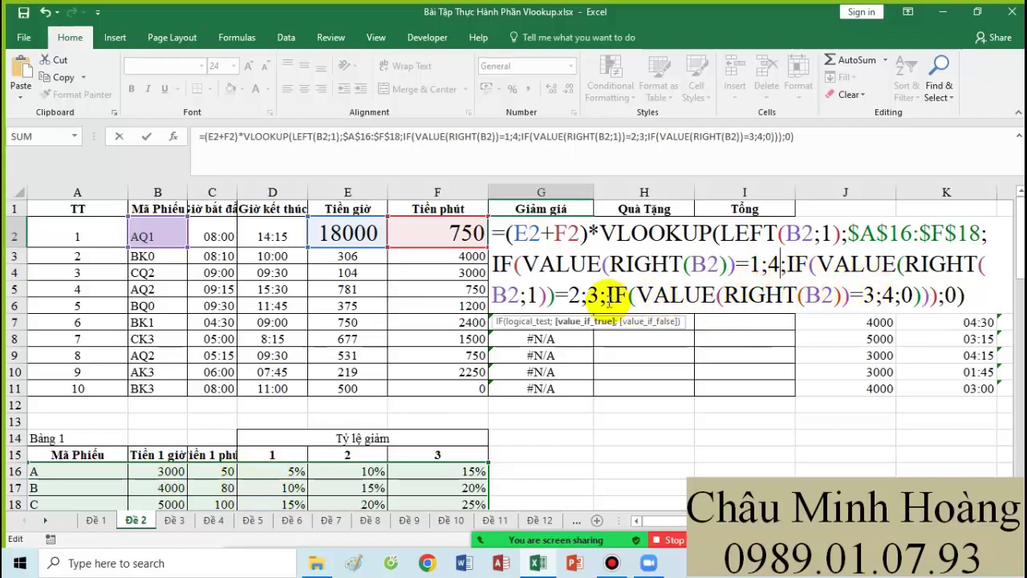
double_click(593, 294)
text(5)
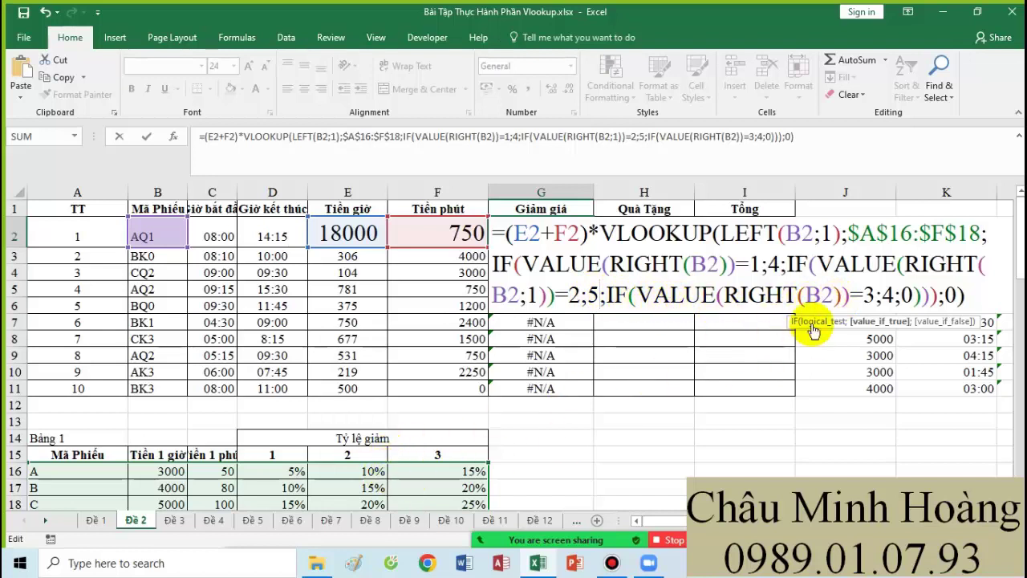
drag(607, 295, 914, 302)
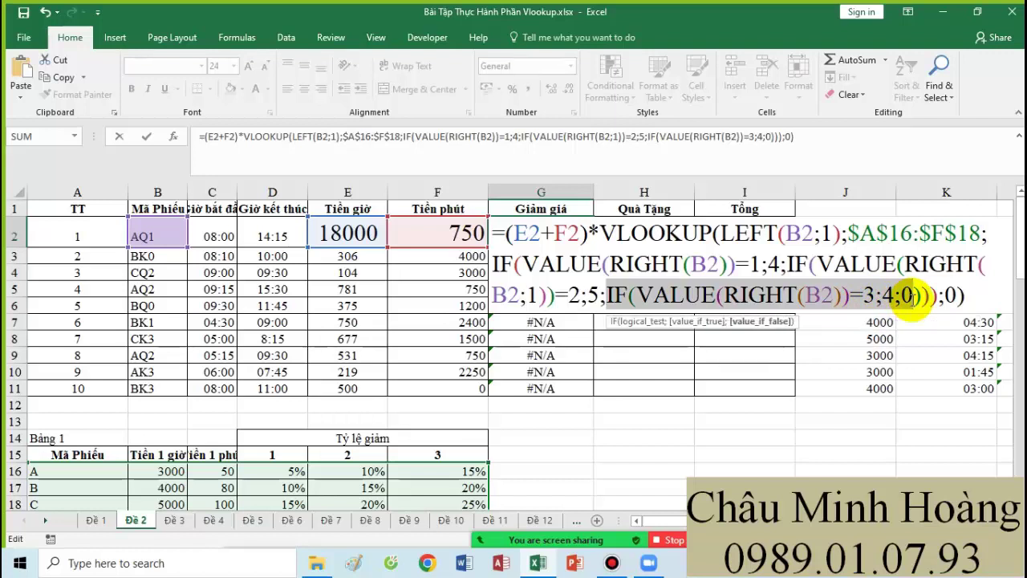
text(6)
key(Delete)
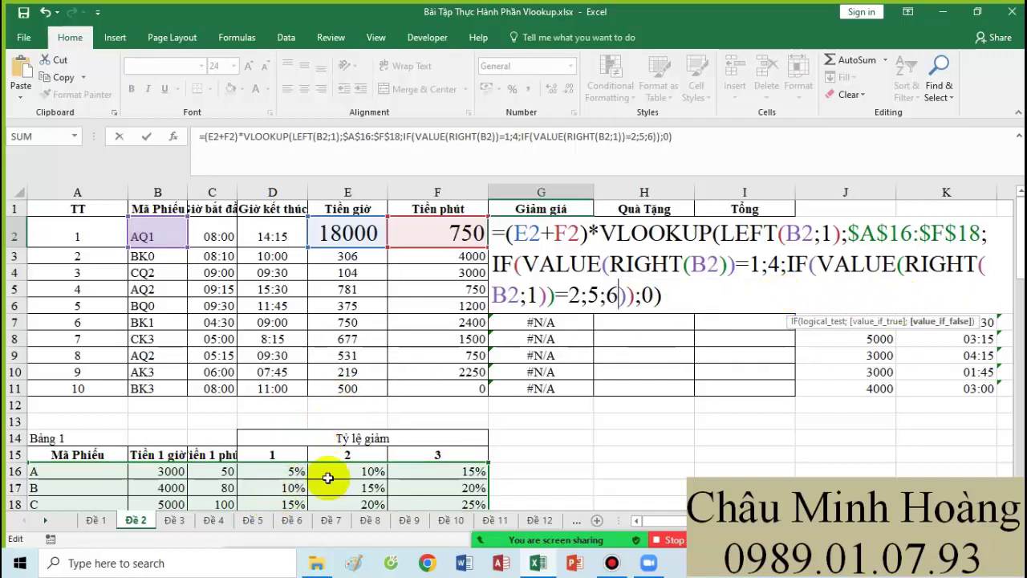
Step: Examine the LEFT(B2;1) argument and the $A$16:$F$18 range in the Giảm giá formula, then reread requirement 3 in row 23
click(650, 299)
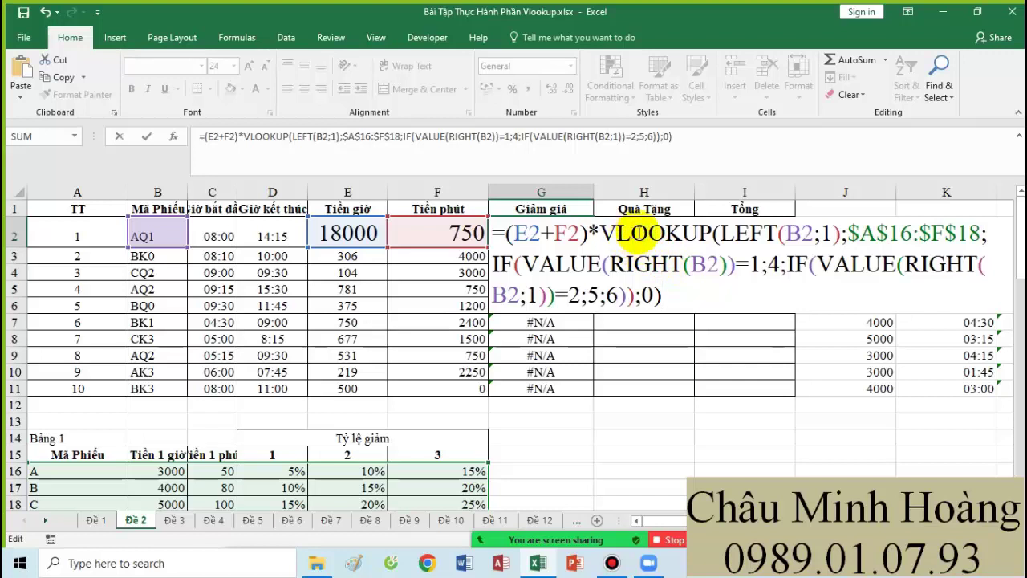
drag(720, 233, 820, 233)
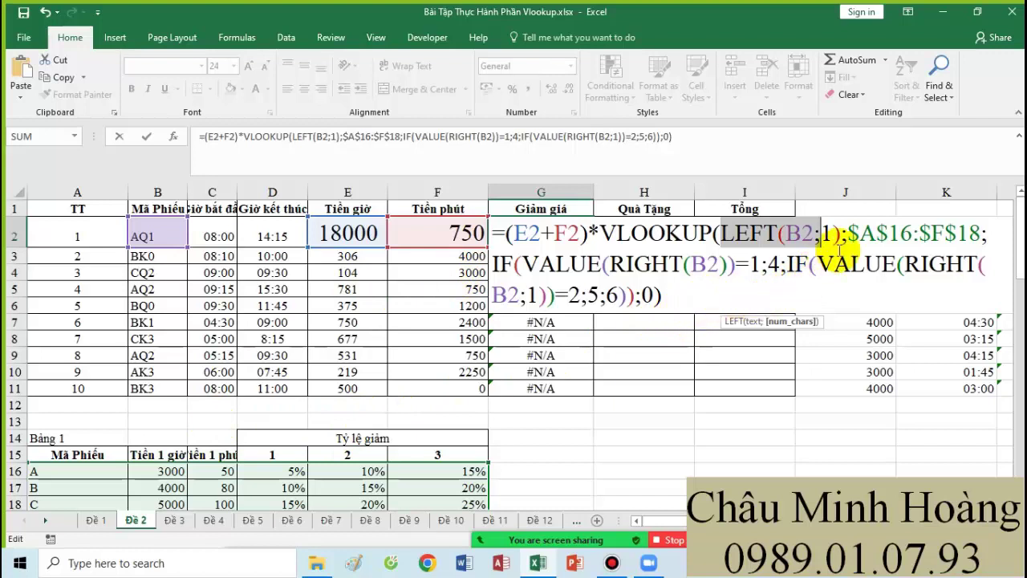
drag(849, 235, 981, 234)
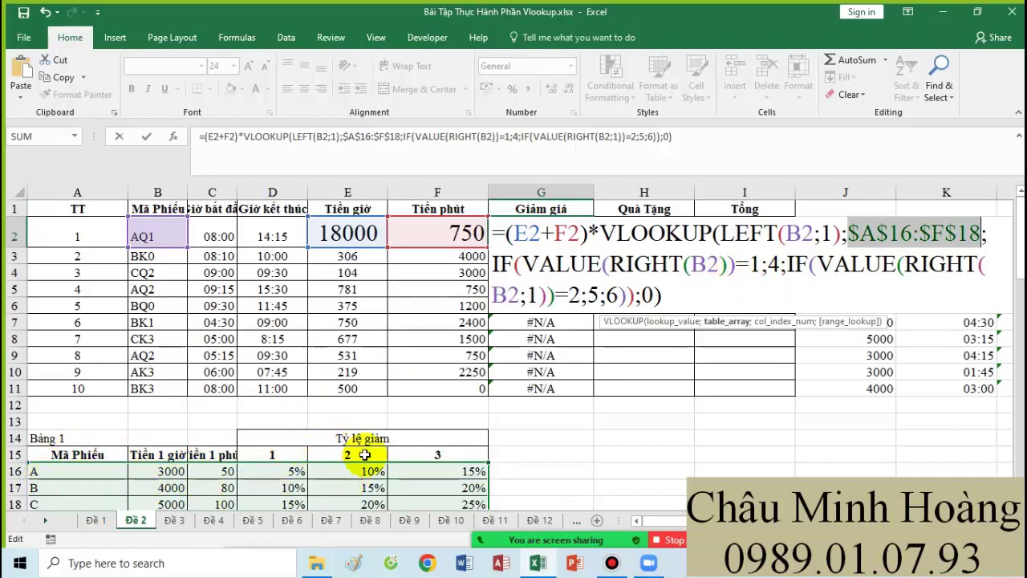
click(676, 290)
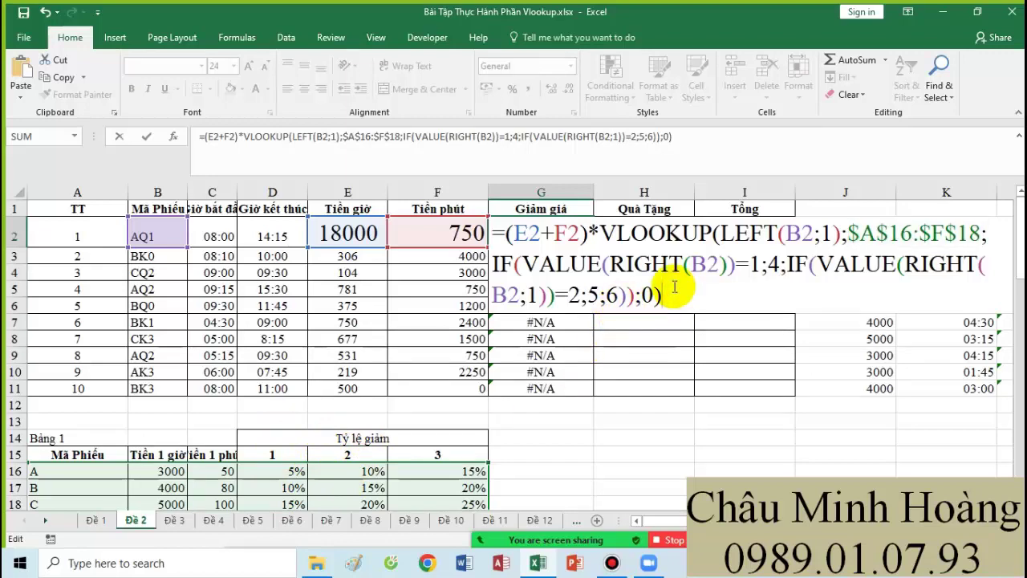
scroll(424, 305, down, 4)
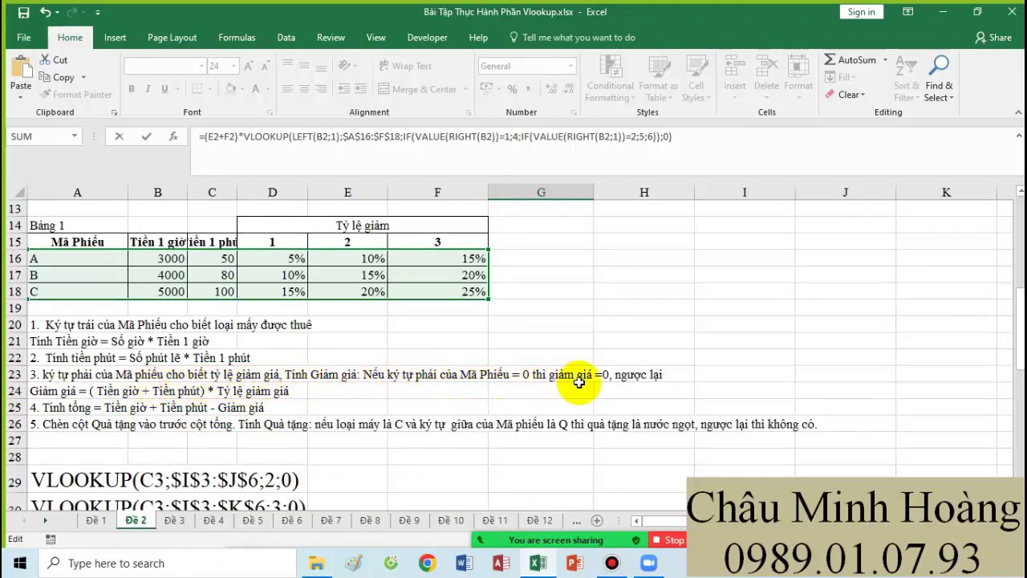
scroll(542, 375, up, 4)
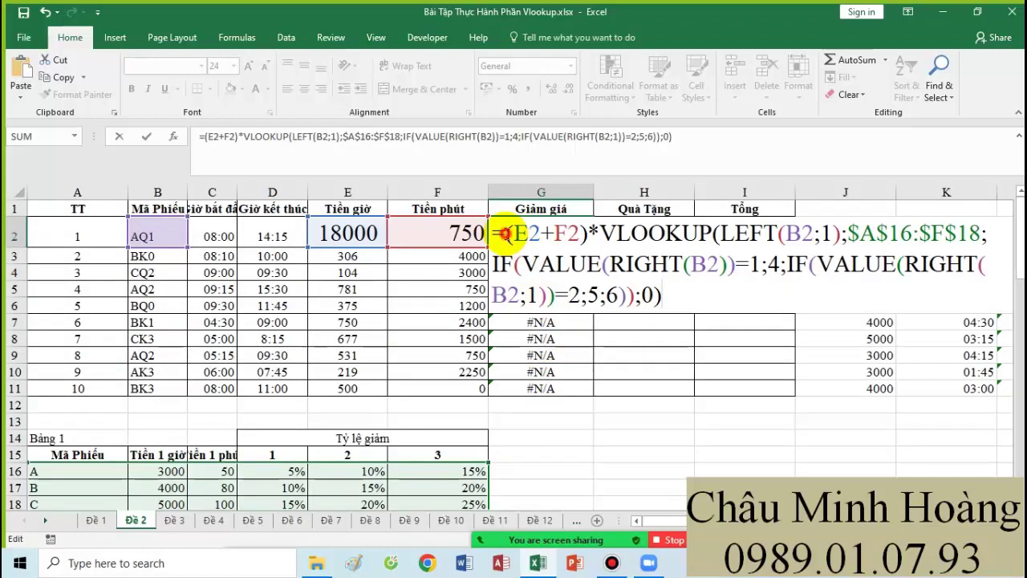
Step: Begin wrapping the Giảm giá formula in G2 in an outer IF whose test starts with VALUE(RIGHT
click(505, 233)
text(if(v)
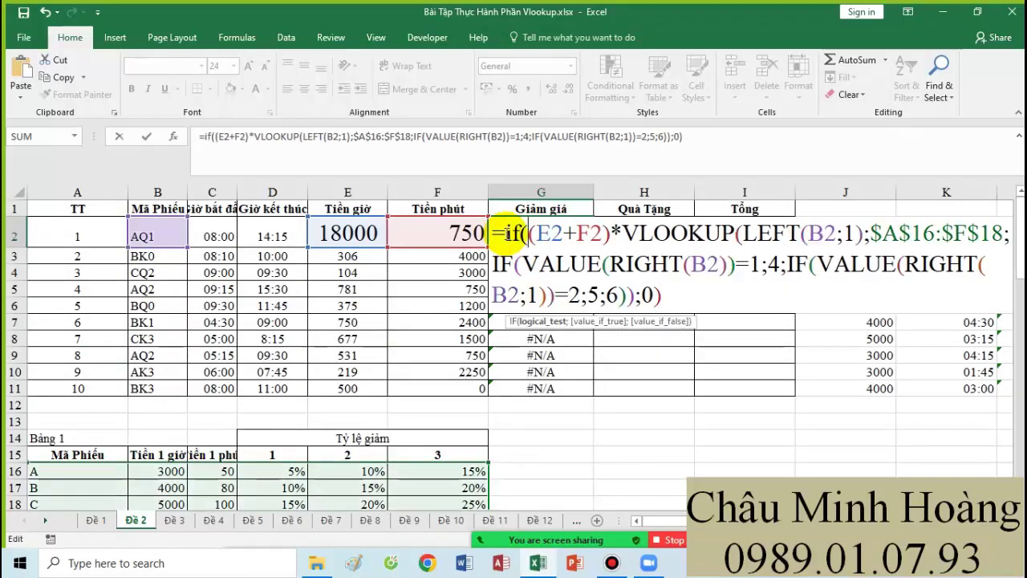
key(Tab)
text(ri)
key(Return)
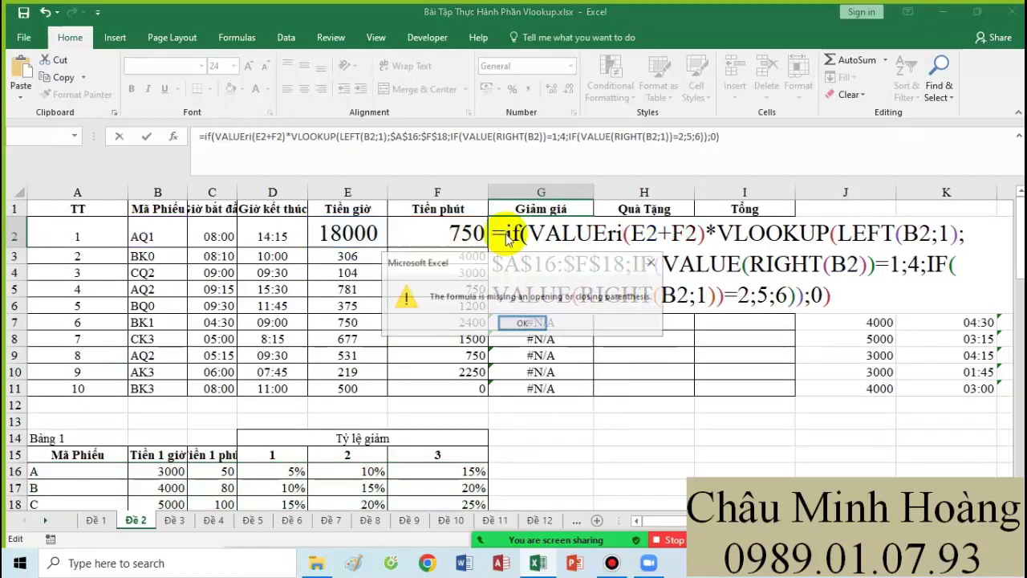
key(Return)
click(615, 234)
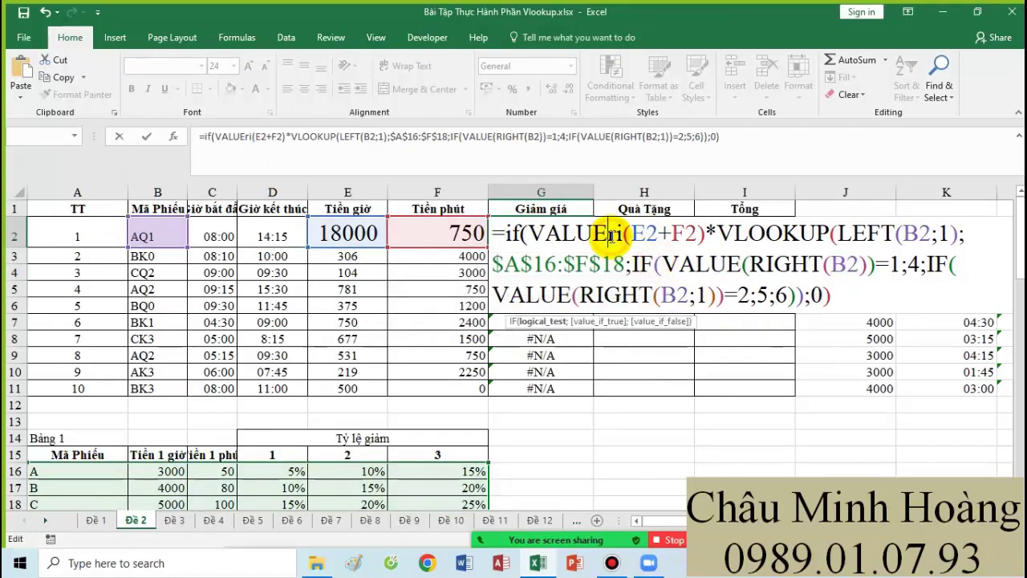
text(()
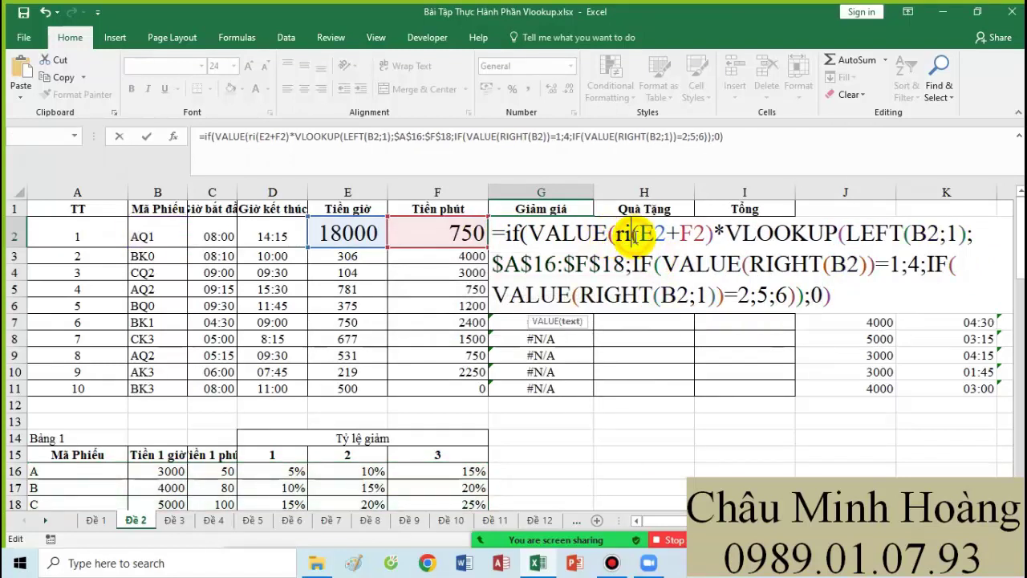
text(ght)
key(Tab)
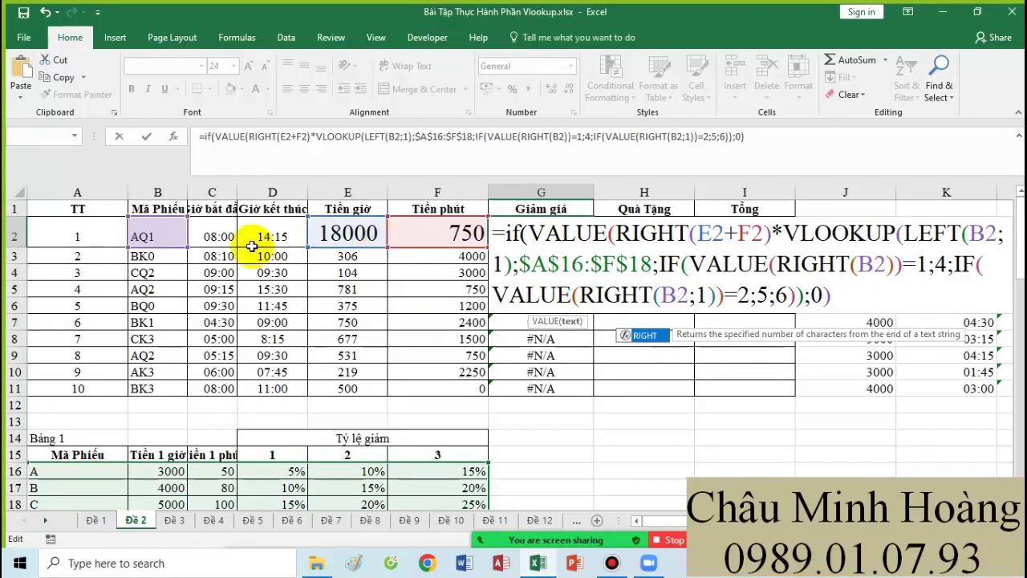
Step: Complete the outer IF test as VALUE(RIGHT(B2;1))=0 with 0 as the true value, and close the IF after the VLOOKUP expression
key(Return)
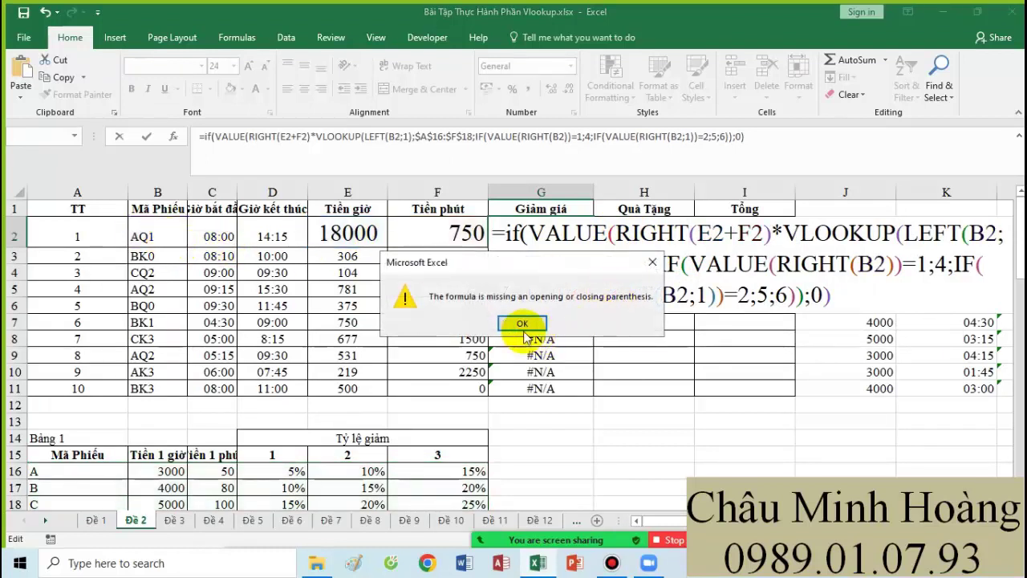
click(522, 323)
click(691, 233)
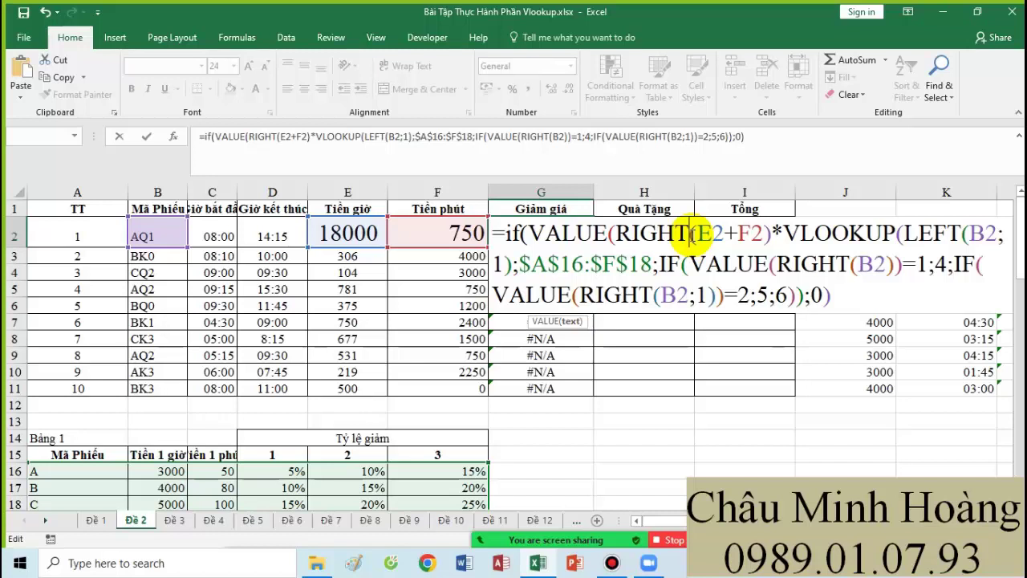
text(;()
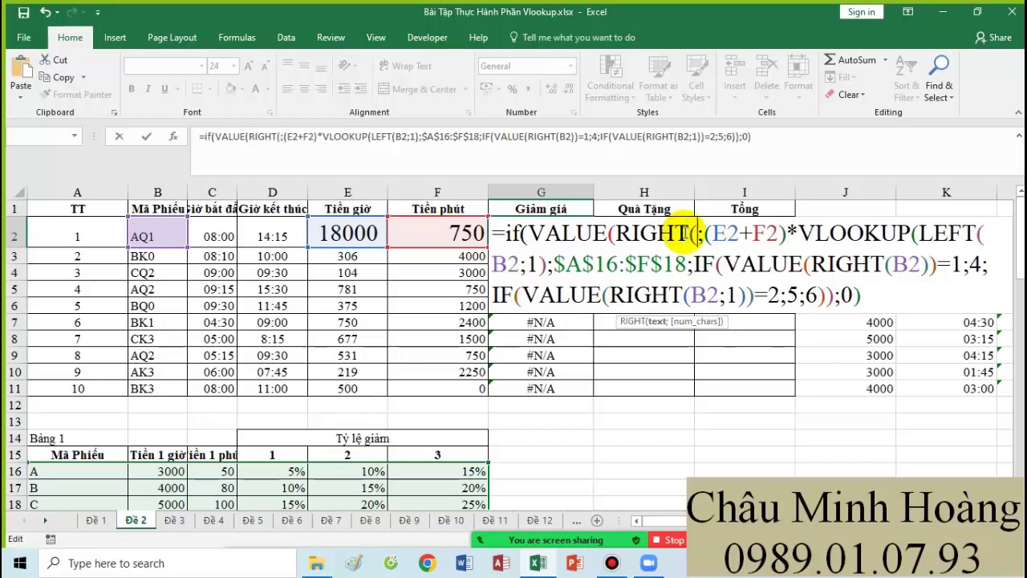
click(168, 235)
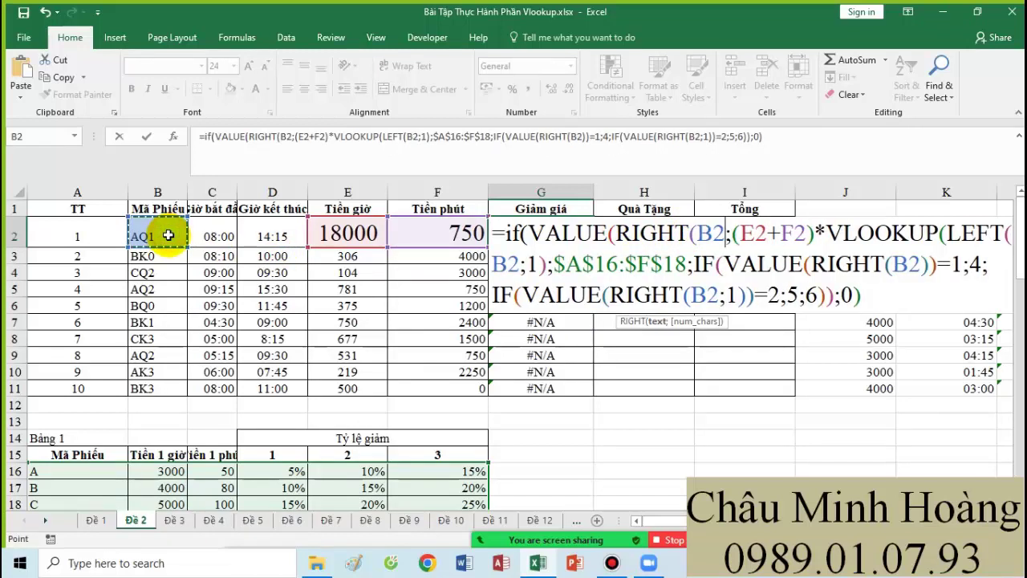
text(;1))=)
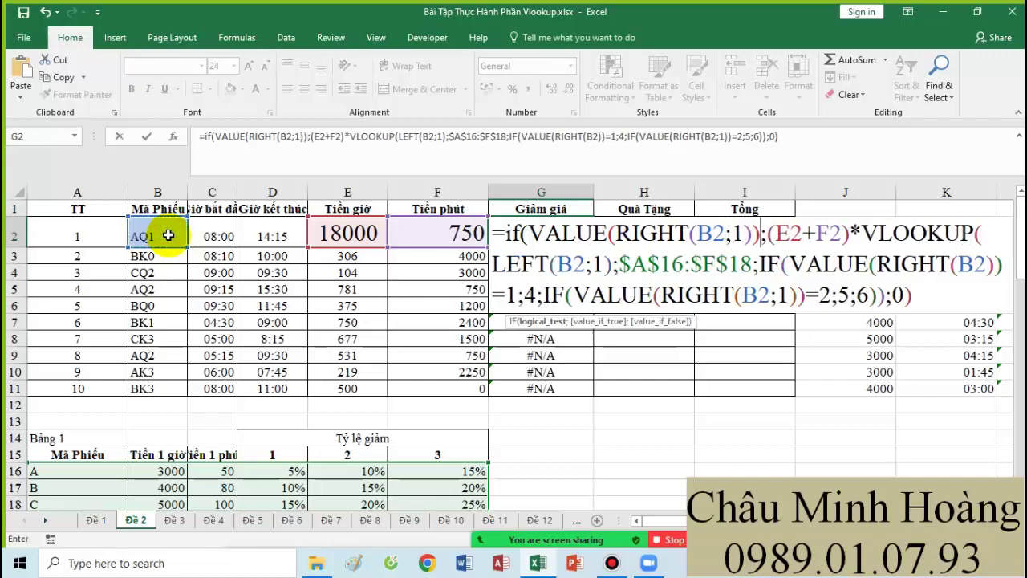
text(0)
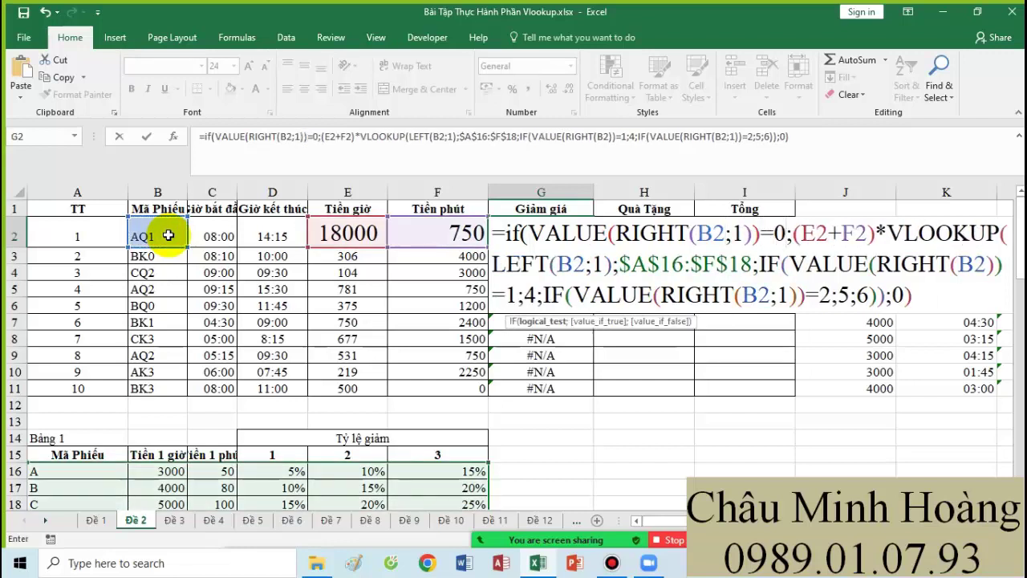
text(;0)
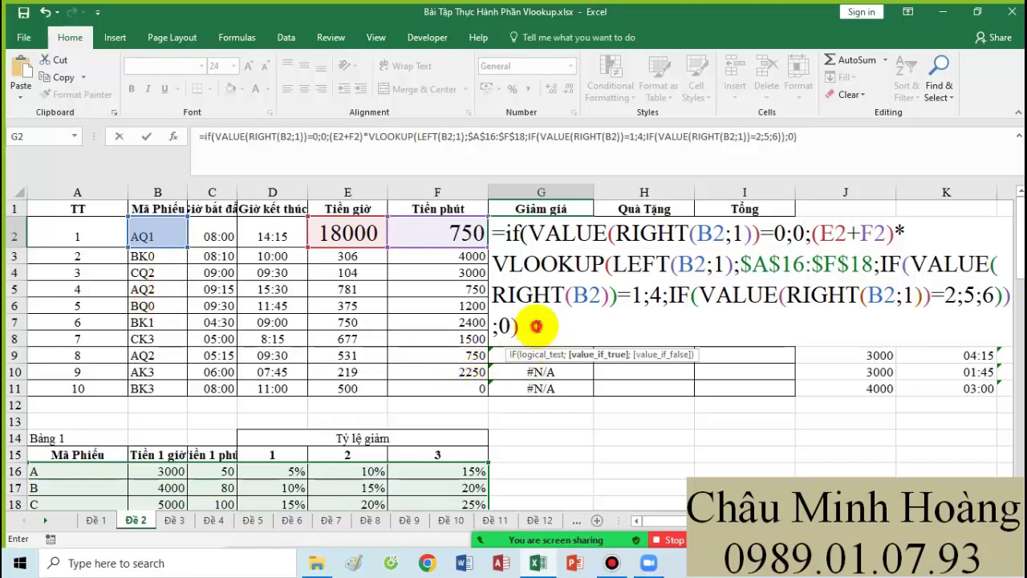
click(538, 326)
text())
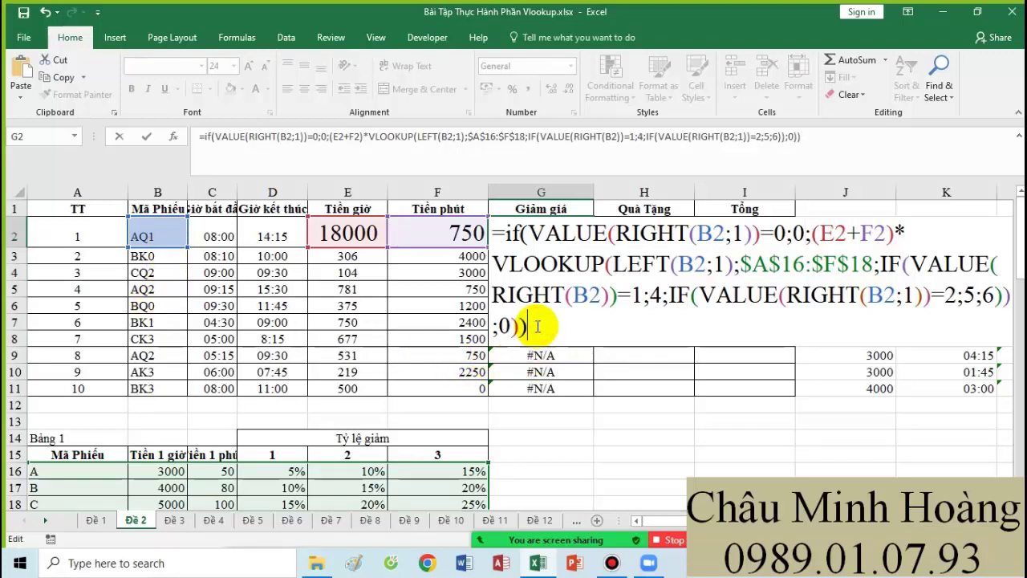
Step: Check the outer IF's false branch in G2 against requirement 3 and commit the Giảm giá formula
scroll(321, 385, down, 4)
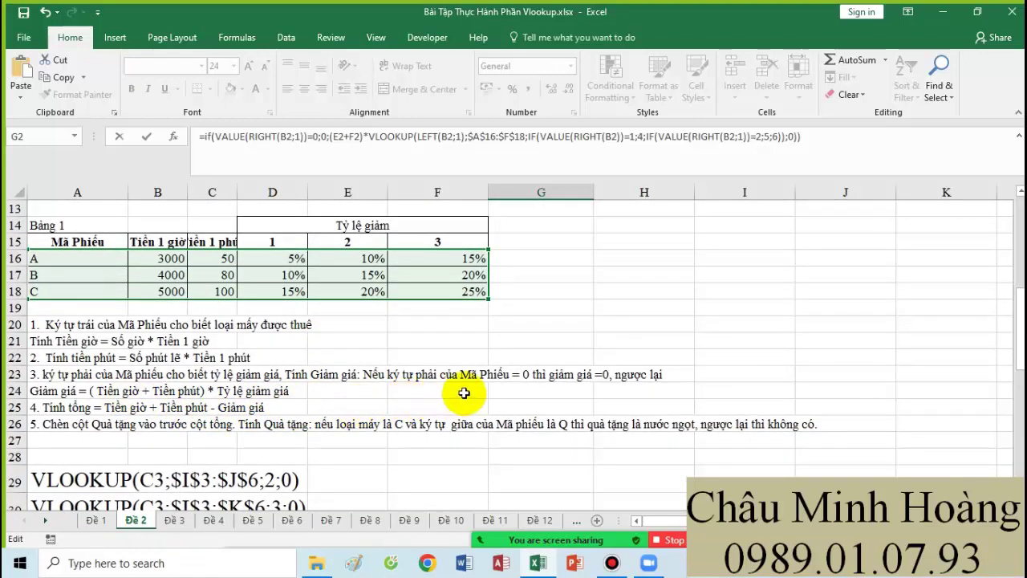
scroll(526, 391, up, 4)
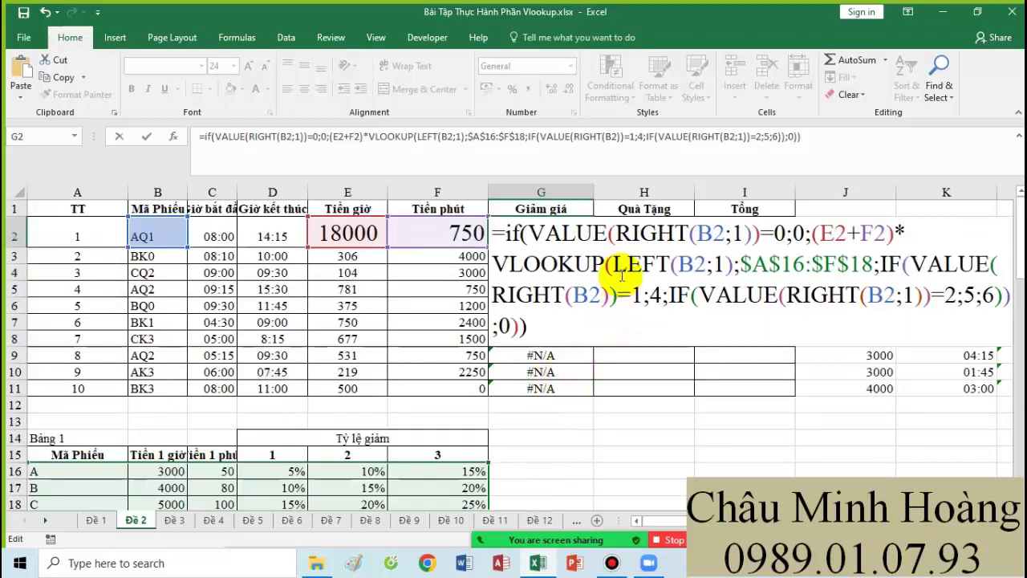
drag(605, 233, 750, 316)
double_click(797, 236)
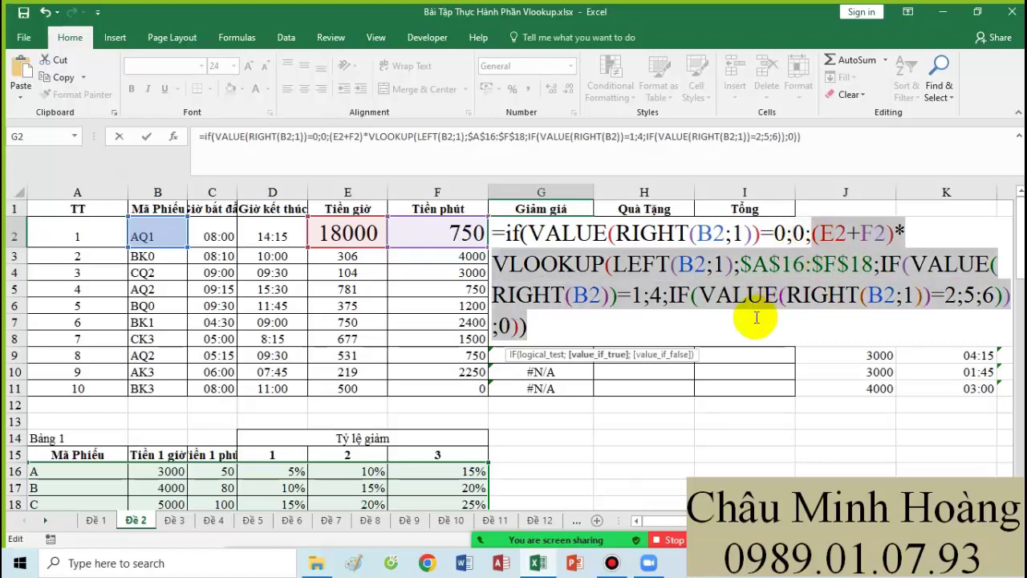
click(552, 323)
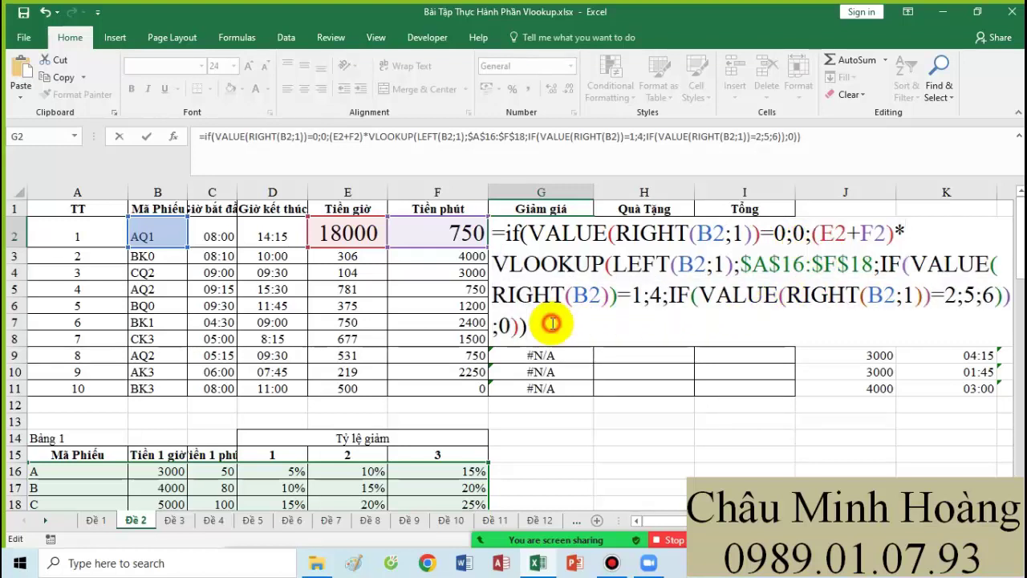
key(Return)
Step: Copy the Giảm giá formula text from G2 without its equals sign into note cell A33 and reduce the font size to 16
double_click(562, 233)
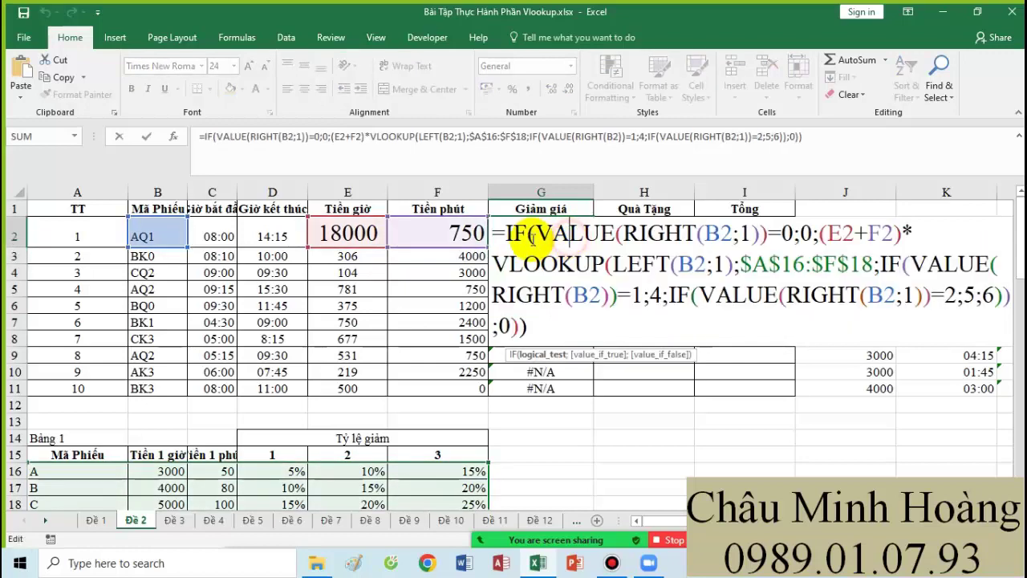
drag(506, 233, 527, 325)
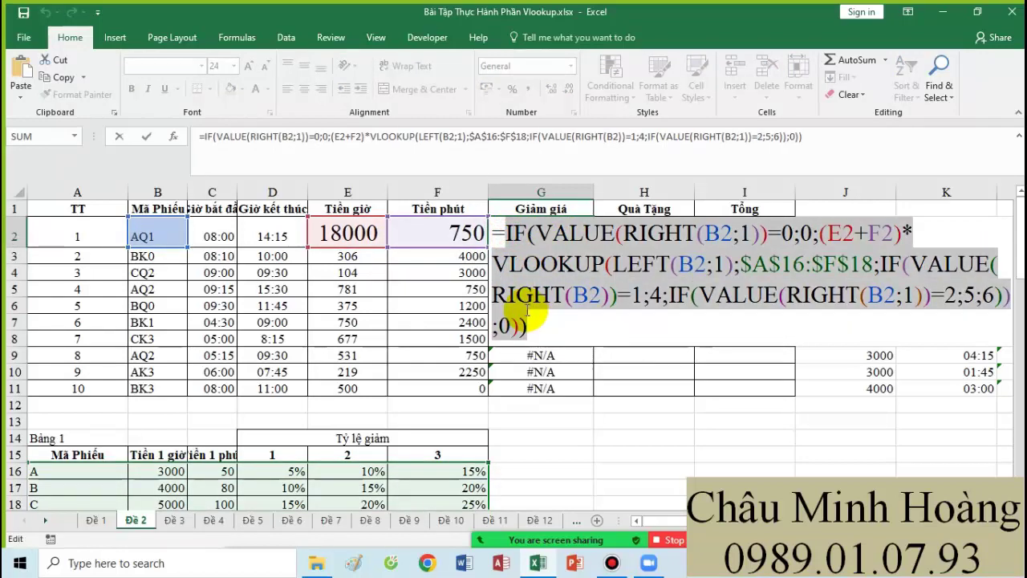
key(Return)
scroll(230, 369, down, 7)
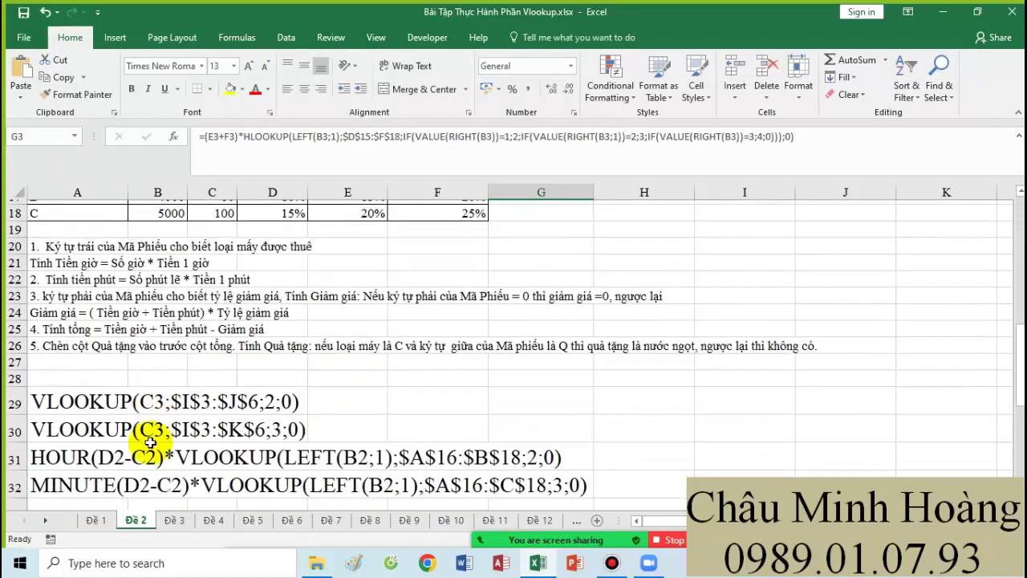
click(53, 444)
key(ctrl+v)
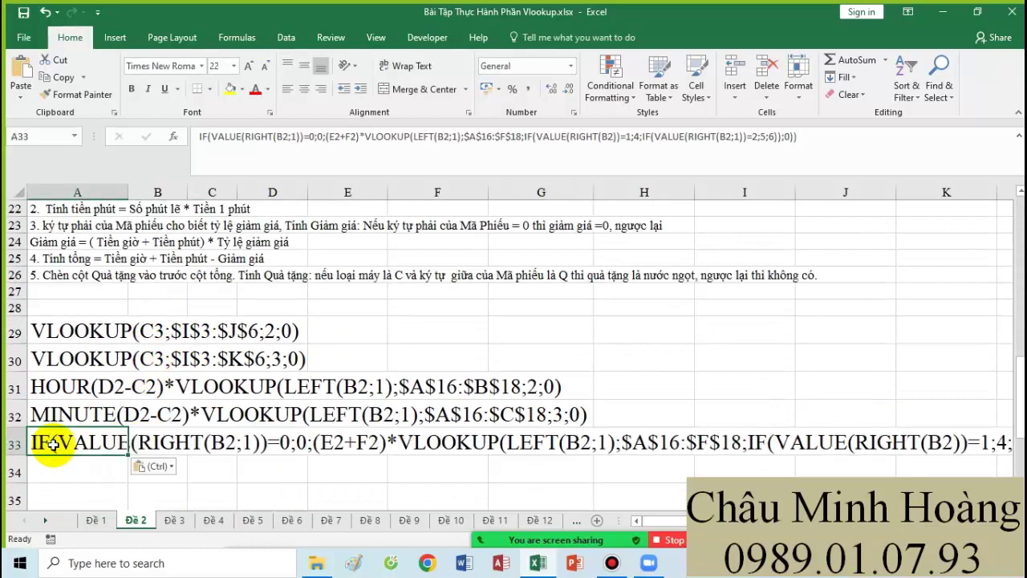
click(263, 71)
click(263, 70)
click(263, 71)
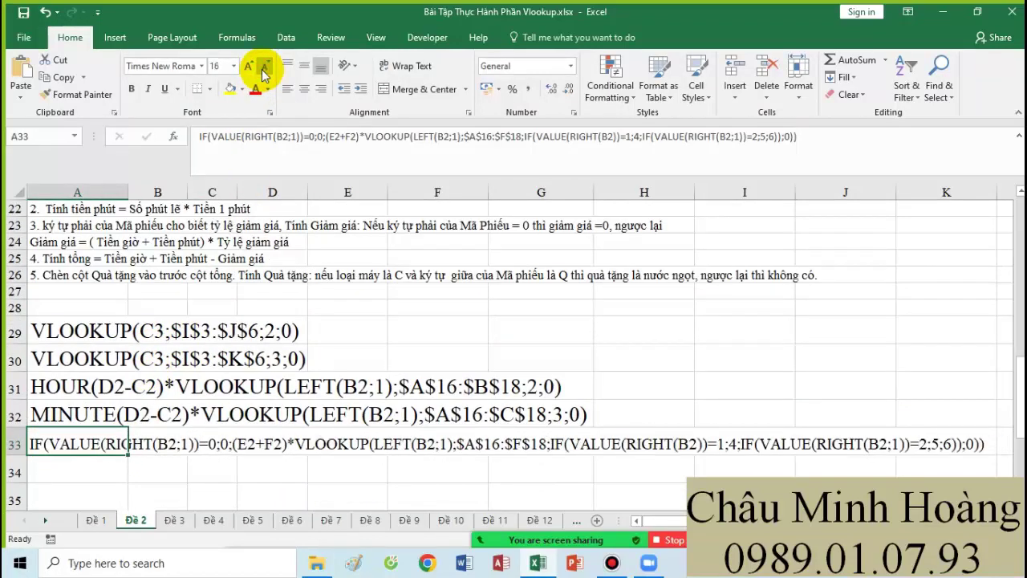
Step: Select the Quà Tặng cell H2 and read requirement 5 in row 26 against the Mã Phiếu codes
scroll(706, 277, up, 7)
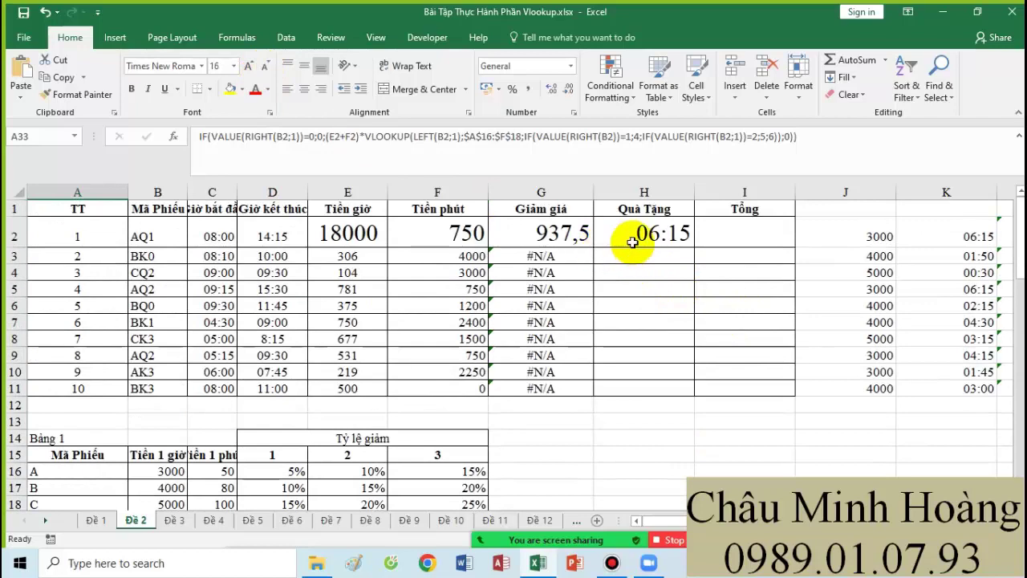
click(626, 241)
scroll(449, 326, down, 4)
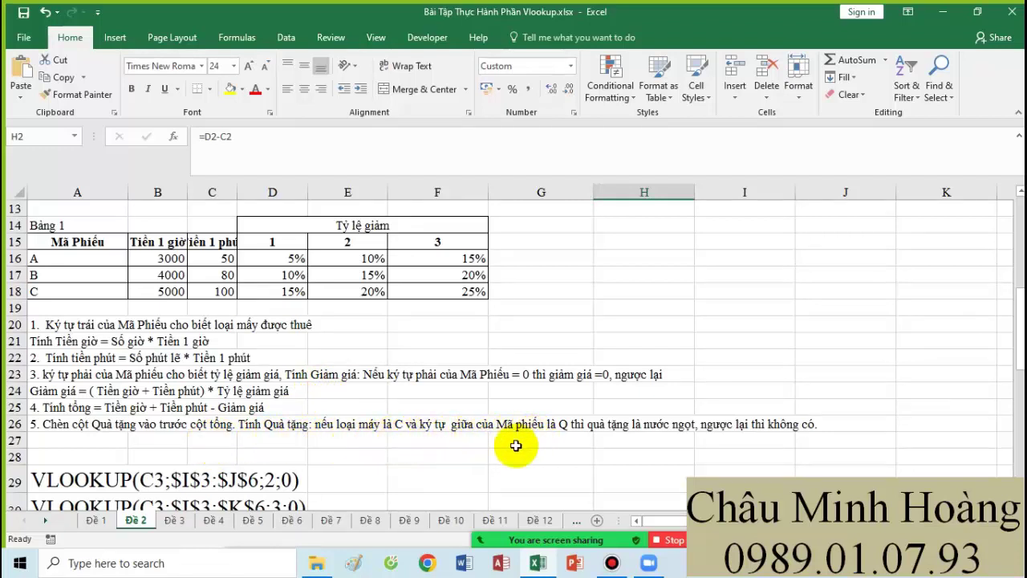
scroll(418, 437, up, 4)
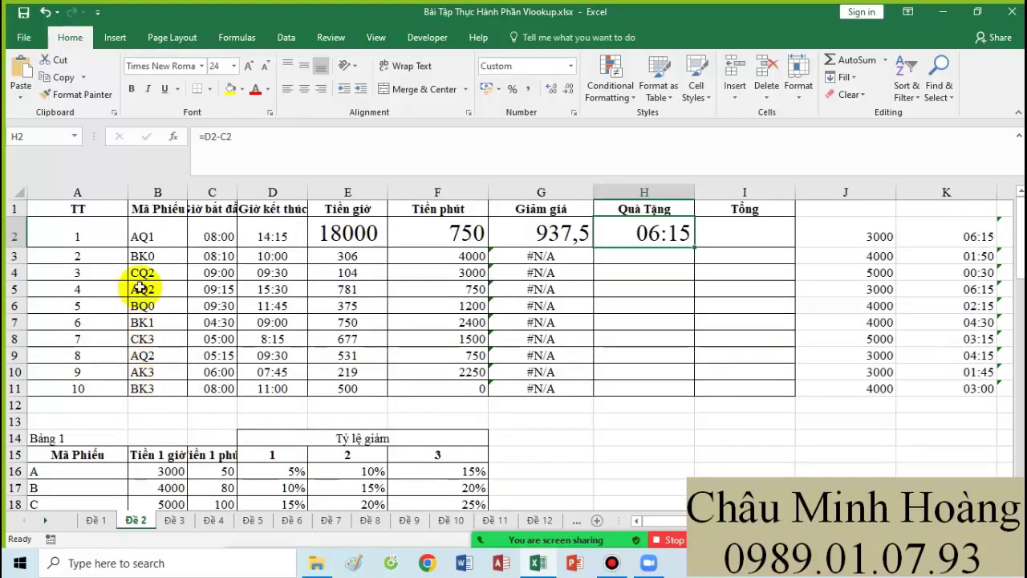
scroll(500, 408, down, 5)
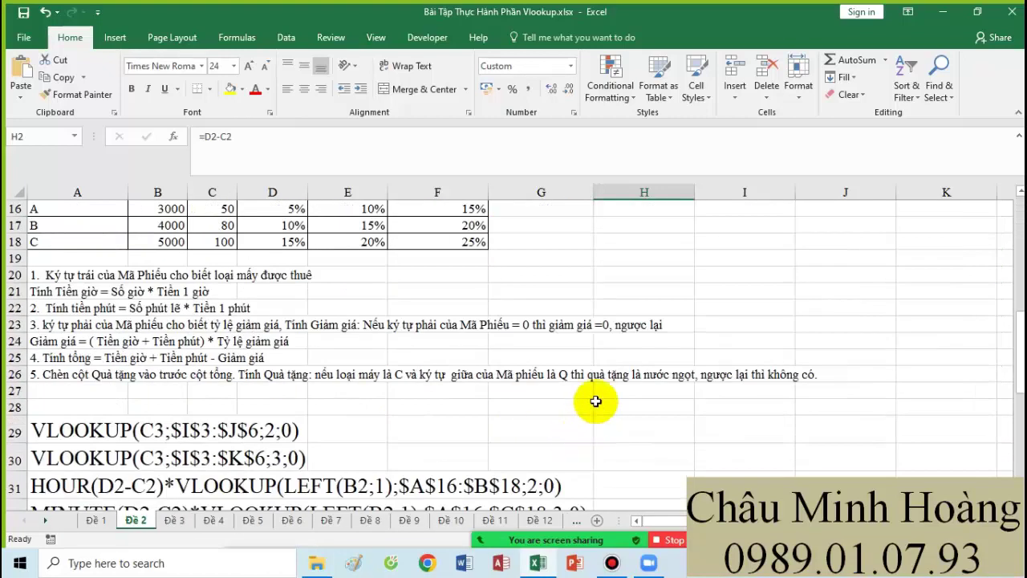
click(611, 563)
click(612, 563)
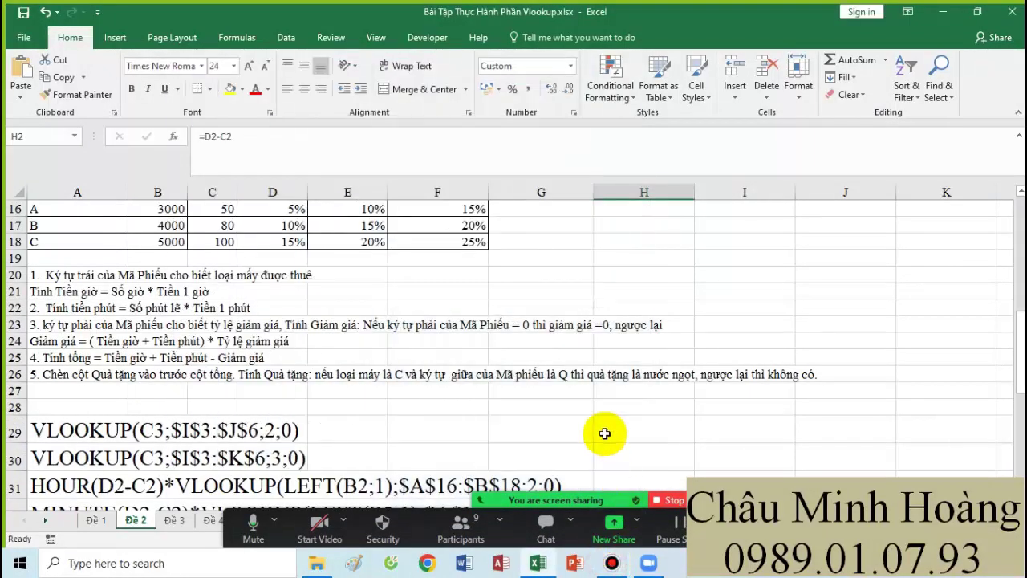
scroll(702, 372, up, 5)
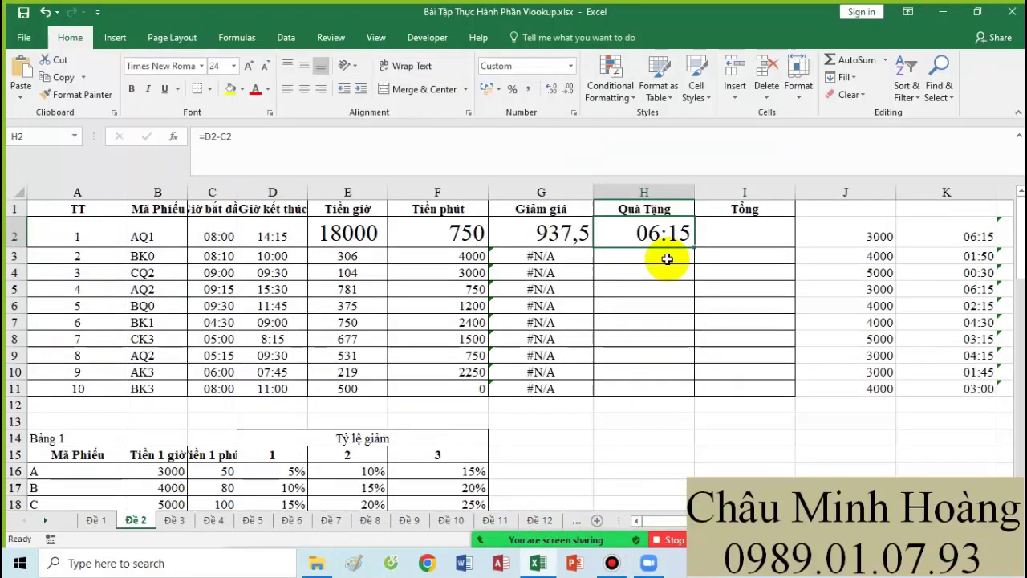
Step: Start the Quà Tặng formula in H2 as an IF testing LEFT(B2;2)="CQ" with "Tặng nước ngọt" as the true value
text(=i)
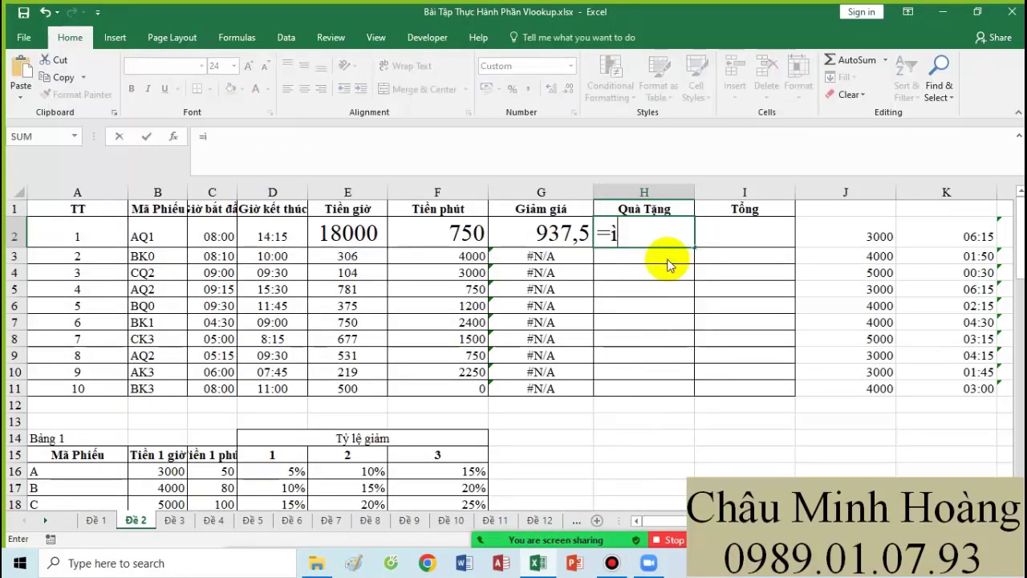
text(f(lef)
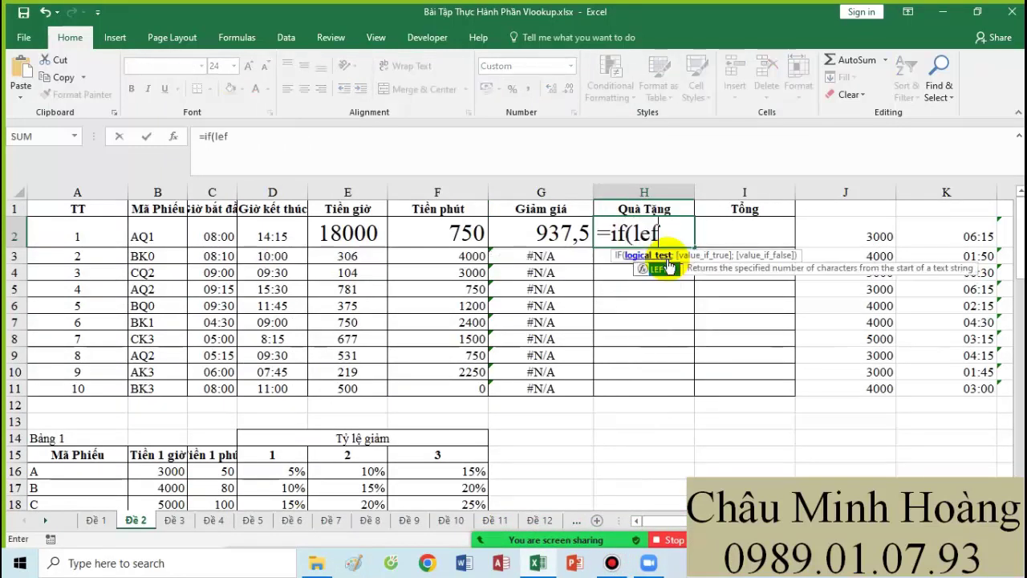
key(Tab)
click(167, 234)
text(;)
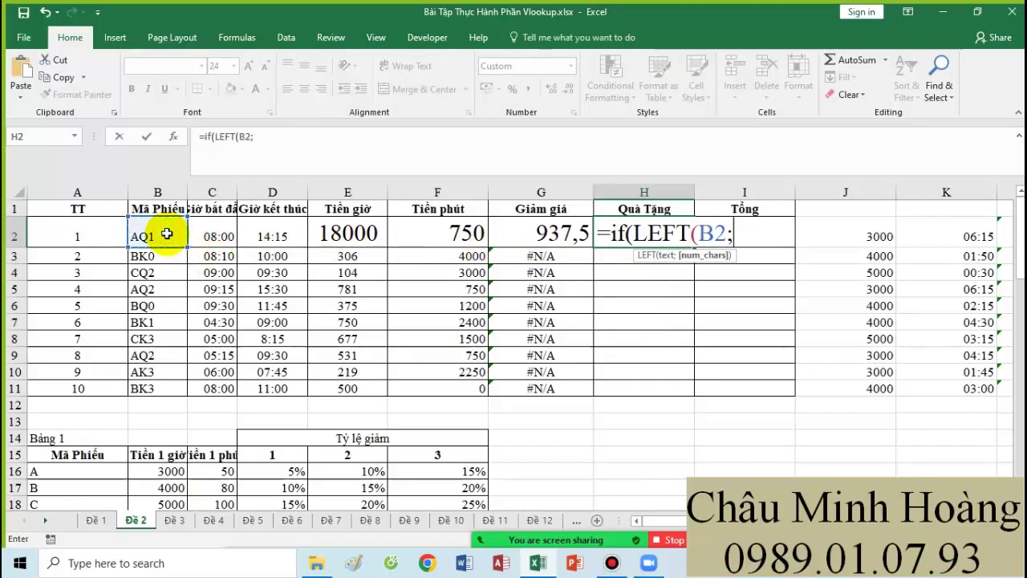
text(2)="CQ";"Tặng nước ngọt)
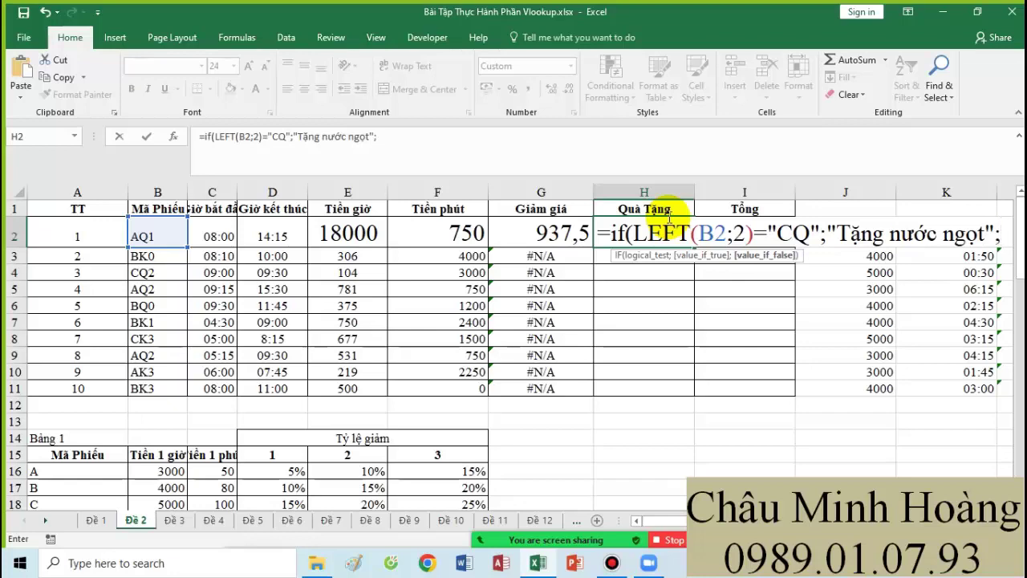
Step: Complete the Quà Tặng IF with "không có" as the false value, checking requirement 5, and commit the formula
text("")
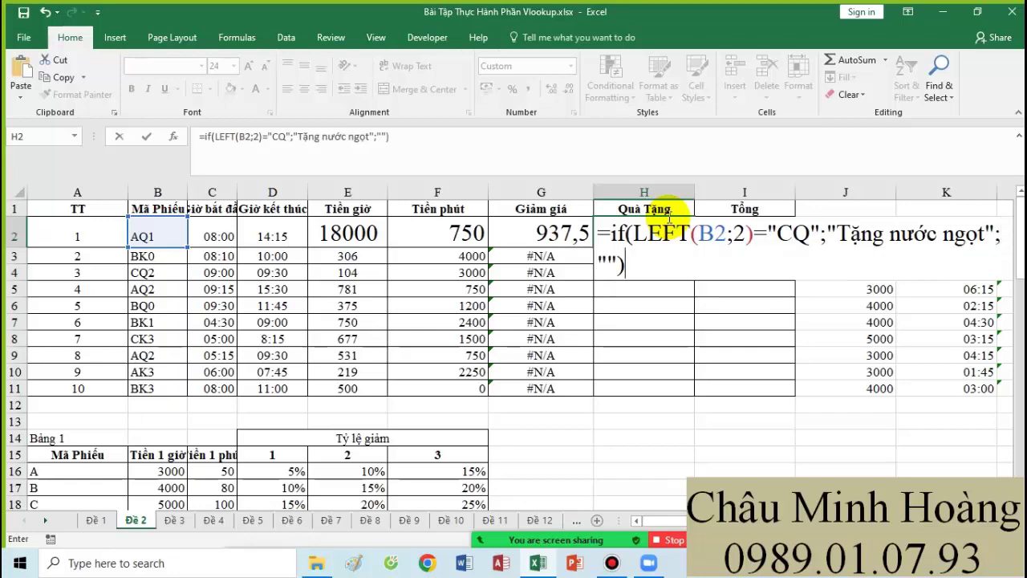
scroll(650, 273, down, 6)
scroll(763, 339, up, 6)
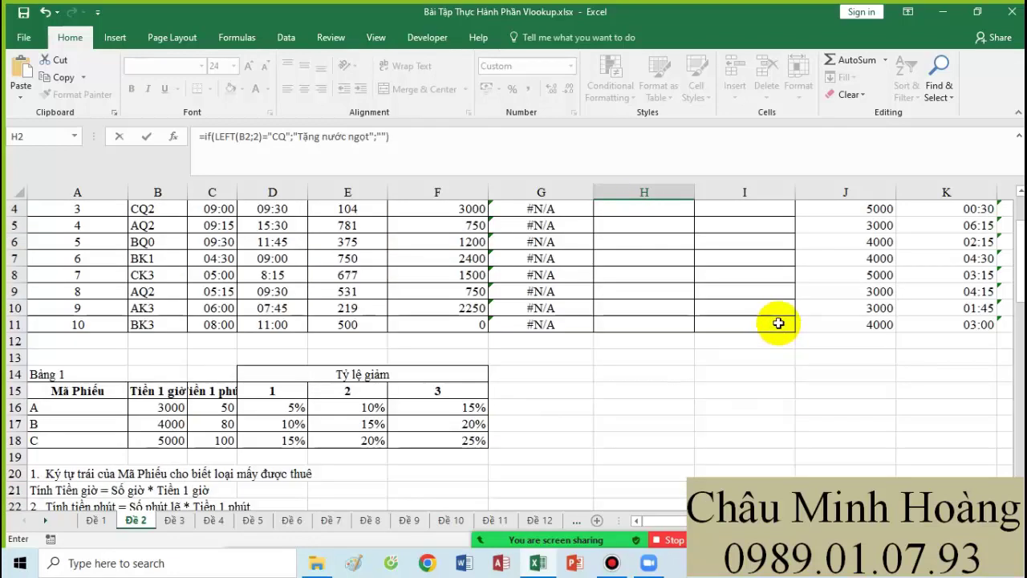
click(603, 261)
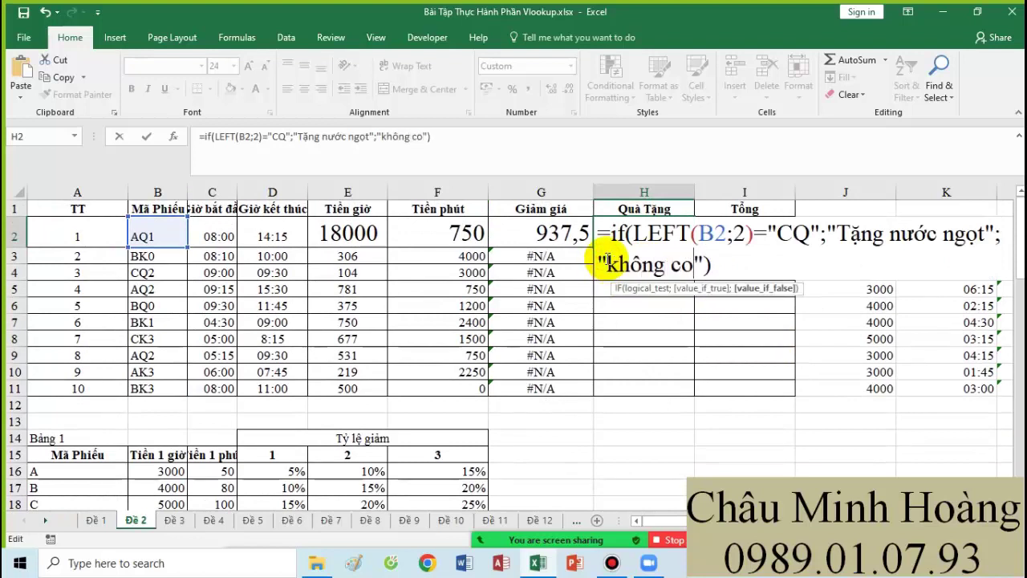
drag(717, 260, 628, 241)
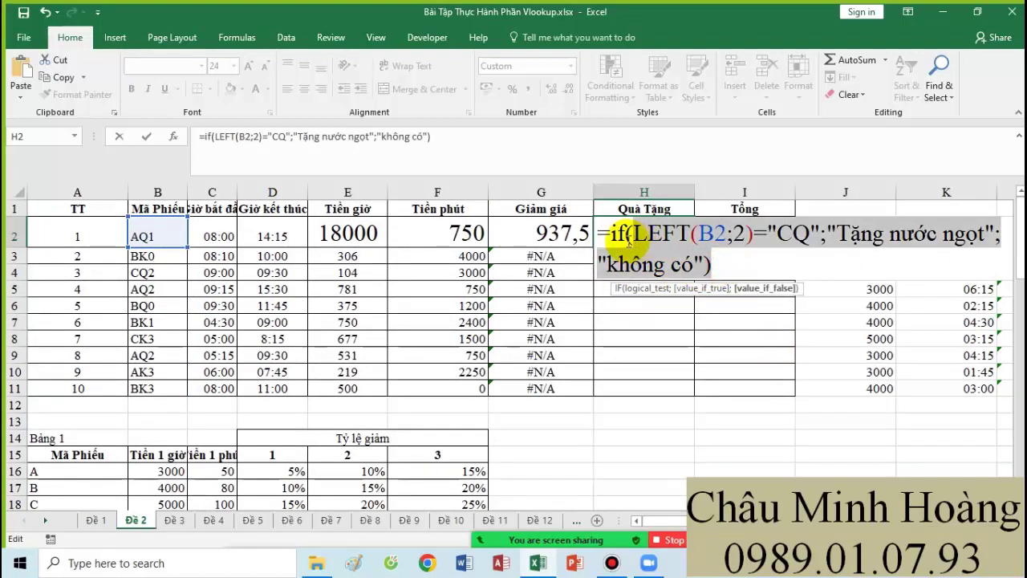
key(Return)
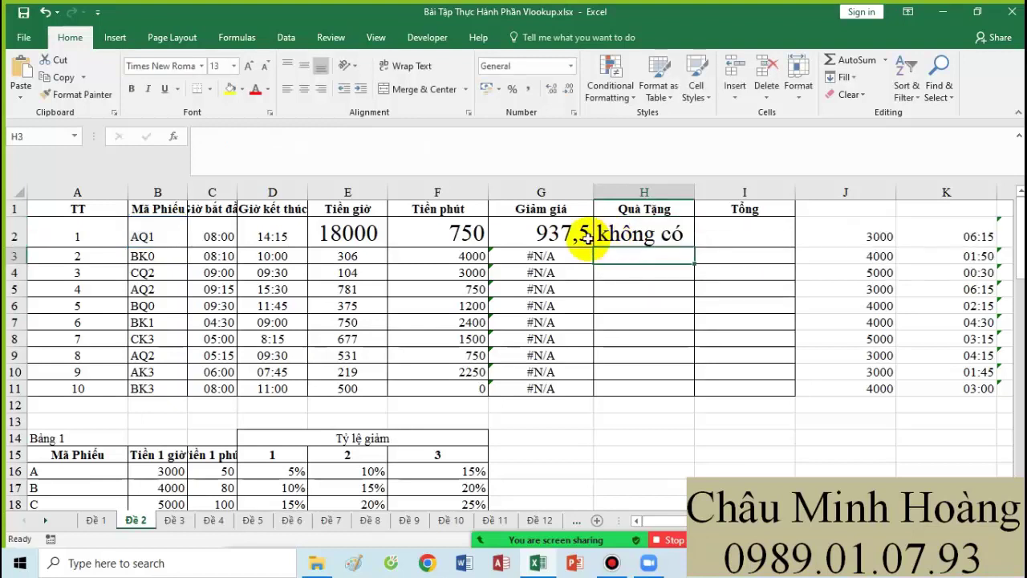
Step: Copy the Quà Tặng formula text from H2 without its equals sign into note cell A34
click(614, 235)
double_click(614, 235)
drag(610, 234, 732, 271)
key(ctrl+c)
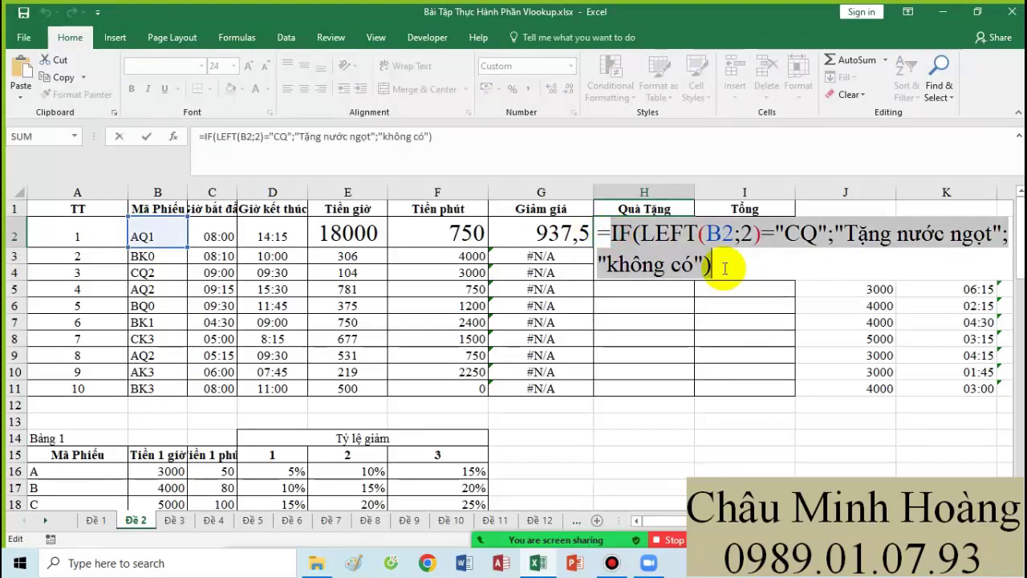
key(Escape)
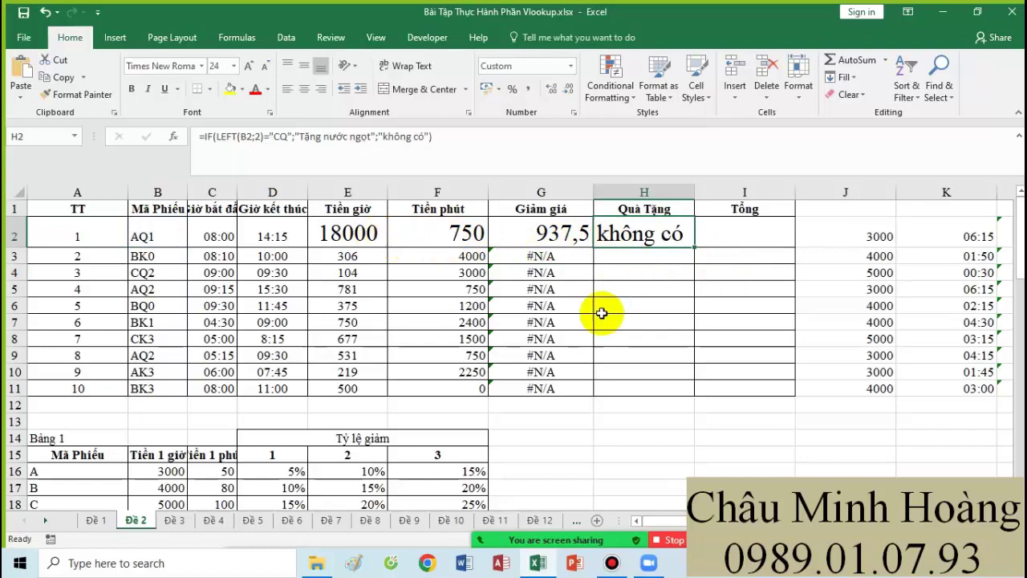
scroll(136, 468, down, 9)
click(46, 369)
key(ctrl+v)
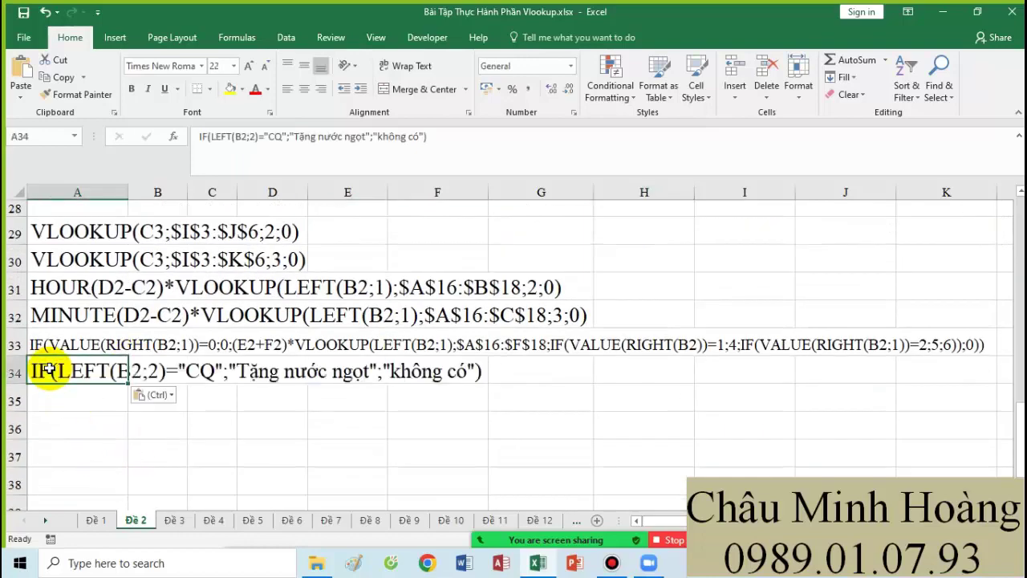
Step: Reopen the H2 formula and change the first part of its test to LEFT(B2;1)="C", followed by a semicolon
scroll(550, 326, up, 9)
double_click(628, 234)
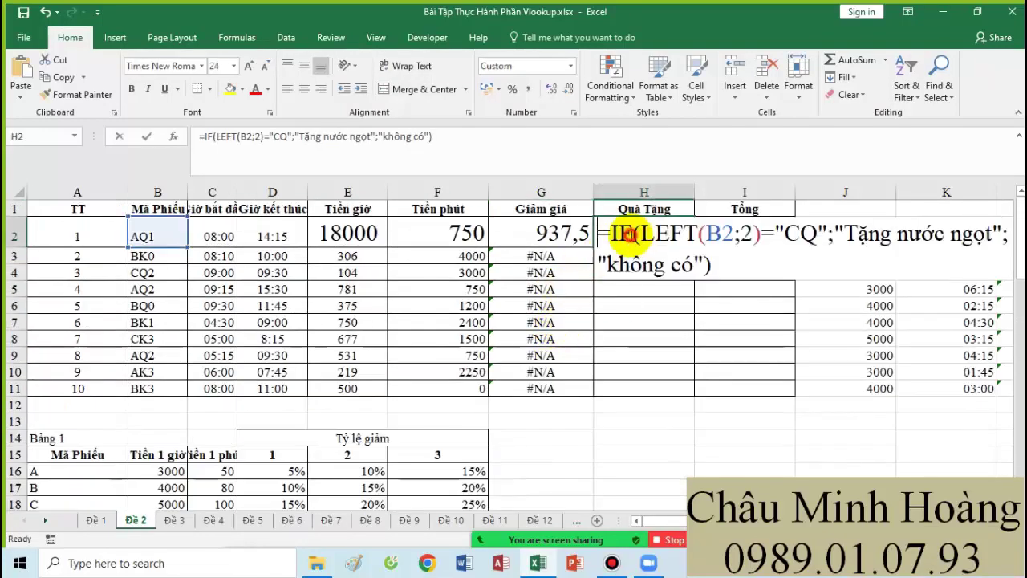
drag(638, 233, 761, 234)
click(746, 235)
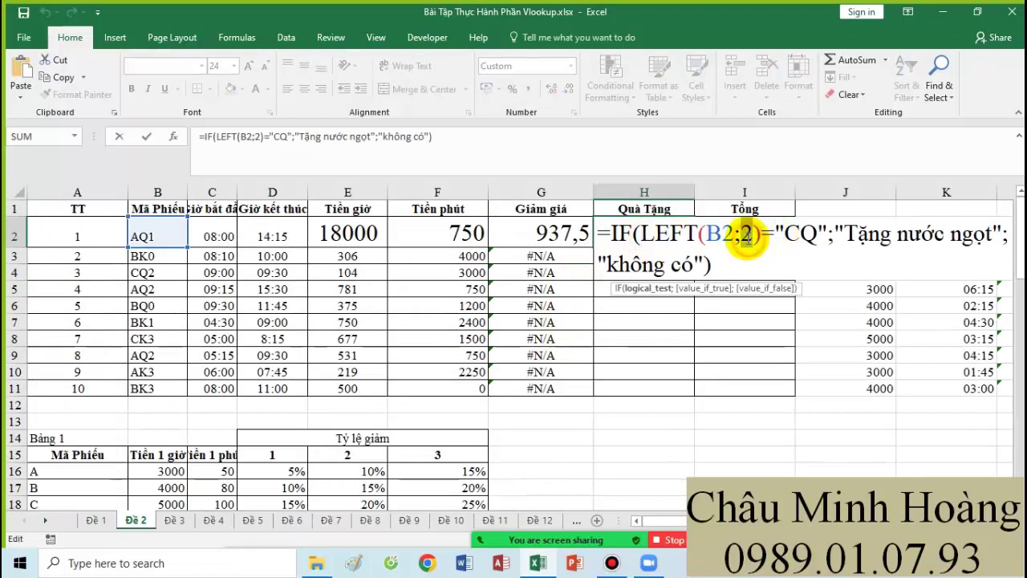
text(1)
click(762, 236)
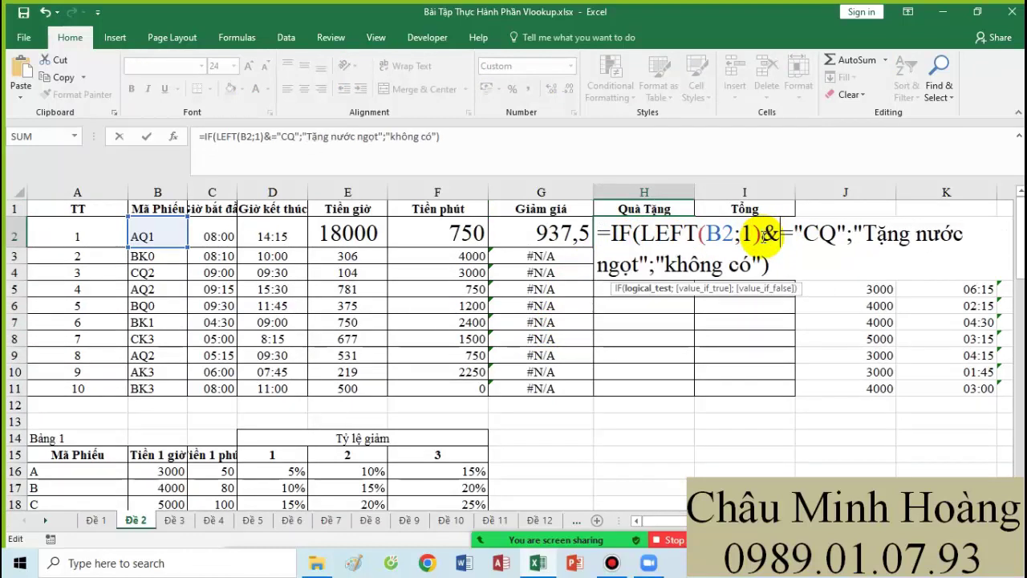
text(="C")
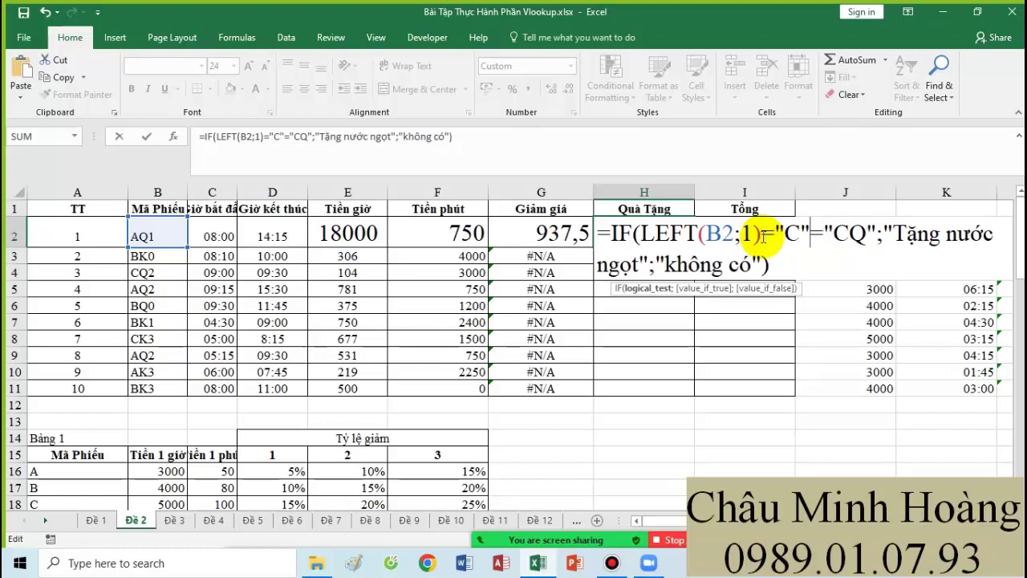
text(;)
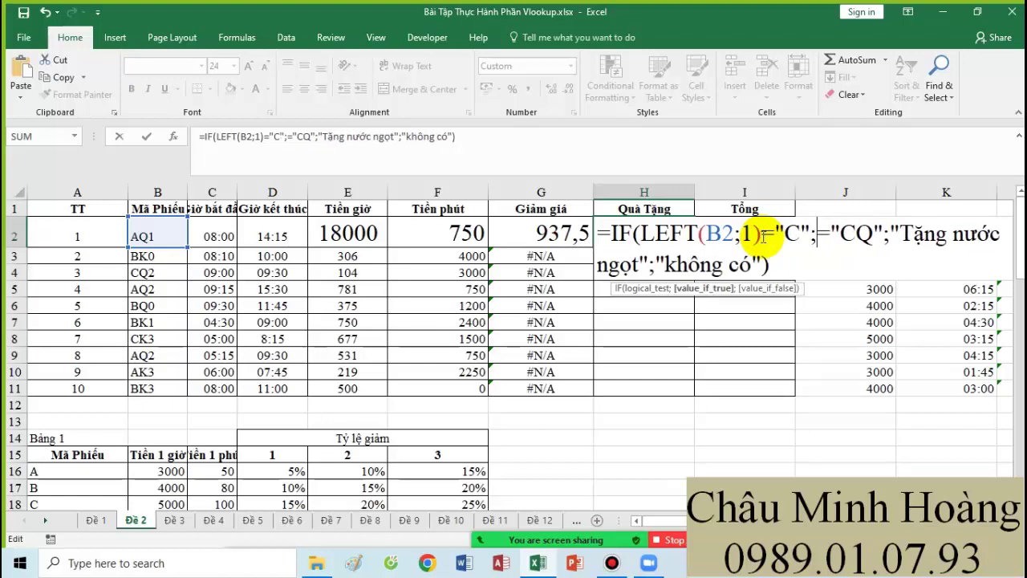
Step: Open an AND around the H2 test conditions and insert MID(B2;2;1) as the start of the second condition
click(638, 233)
text(and()
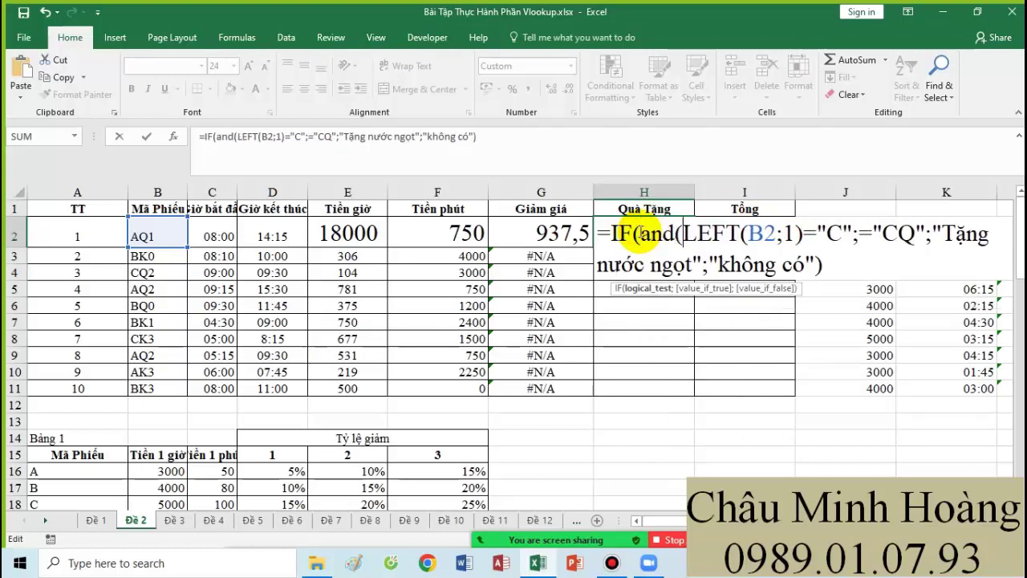
drag(859, 232, 877, 234)
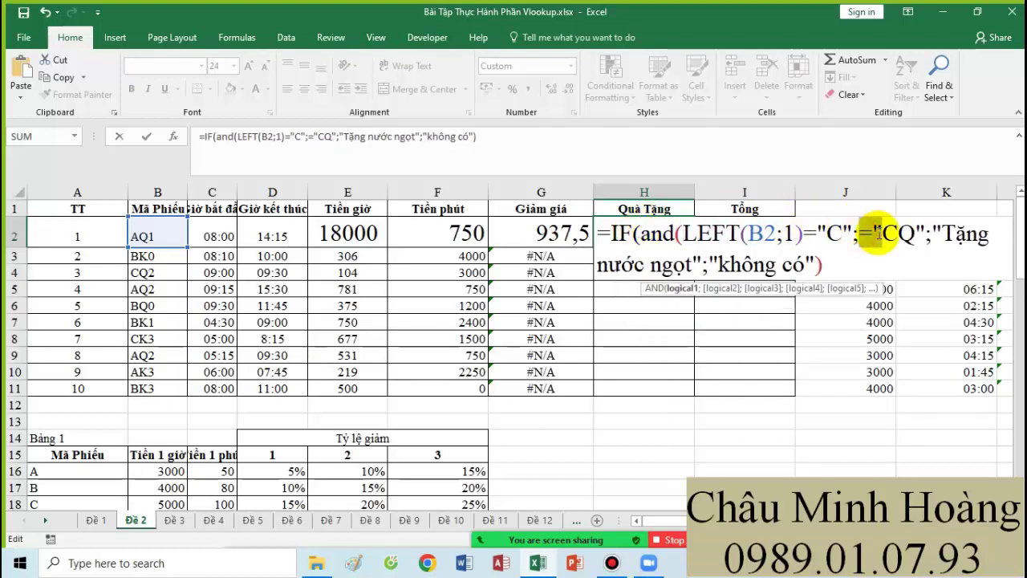
text(mid()
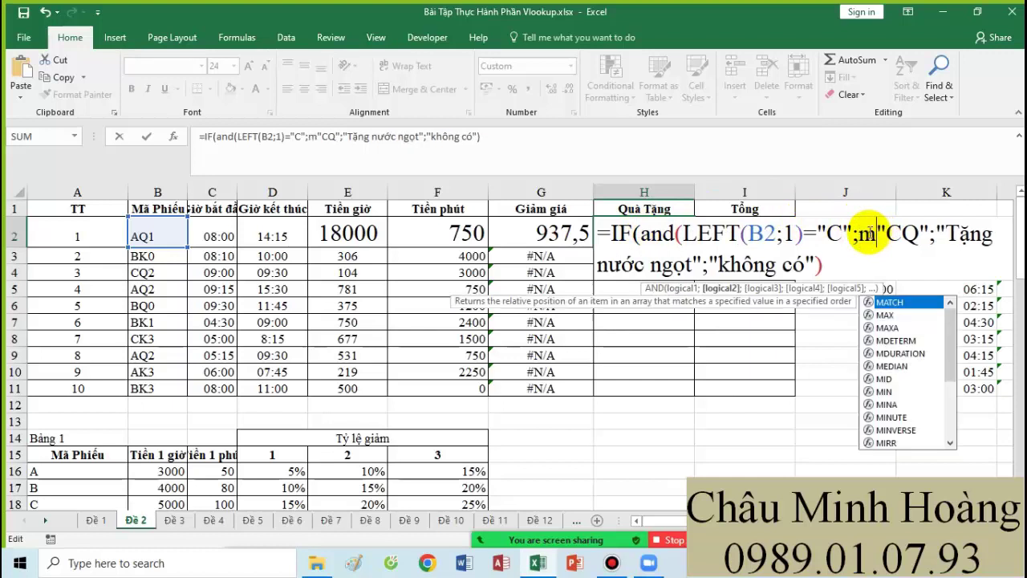
click(169, 235)
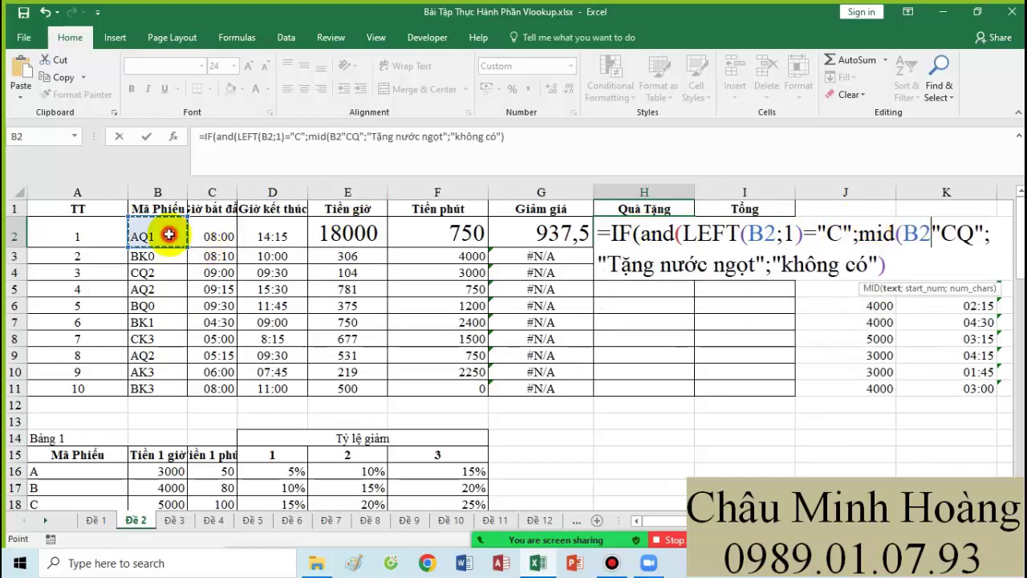
text(;2;1))
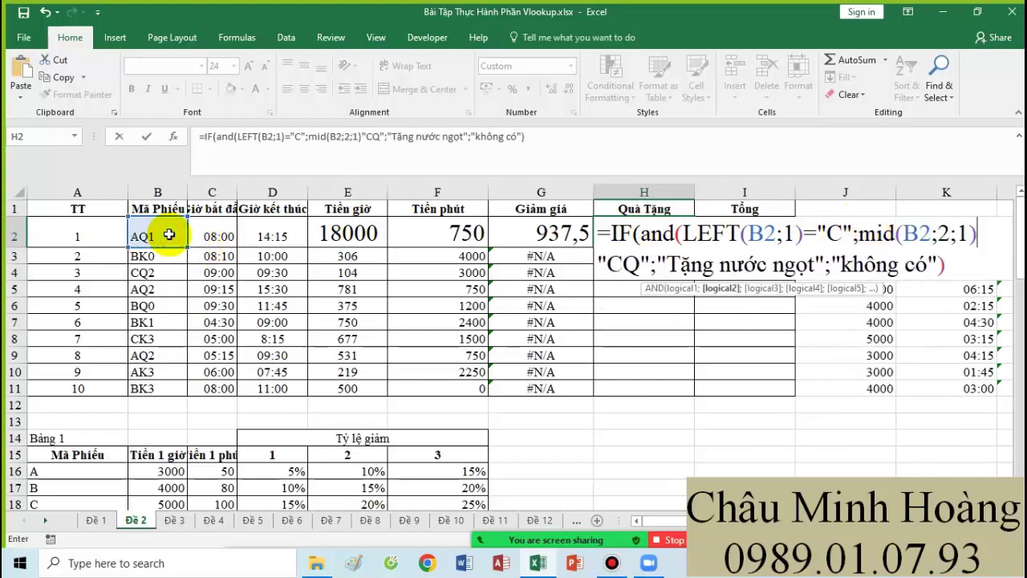
Step: Correct the Quà Tặng formula in H2 to =IF(AND(LEFT(B2;1)="C";MID(B2;2;1)="Q");"Tặng nước ngọt";"không có")
click(622, 264)
key(BackSpace)
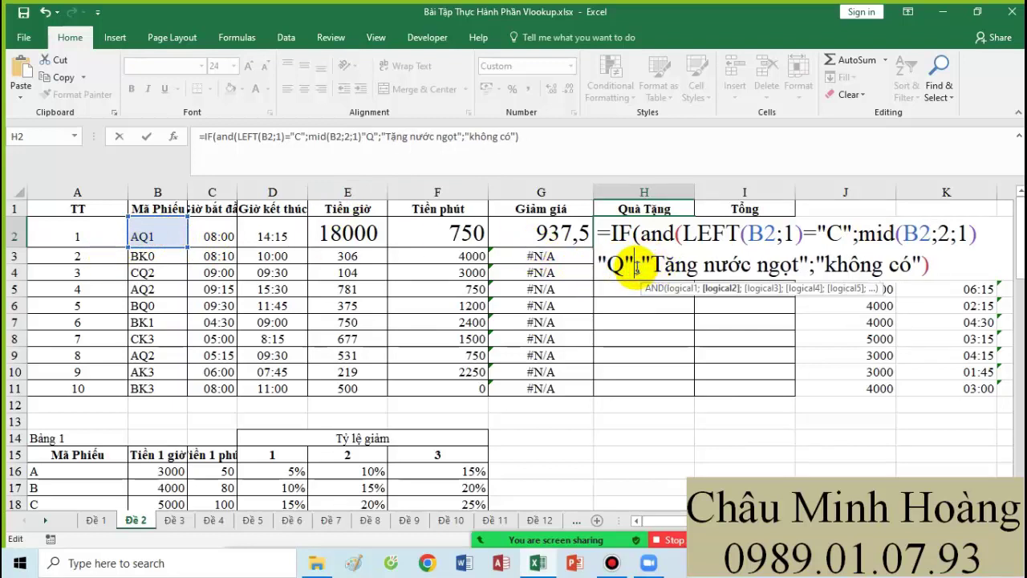
text())
key(Return)
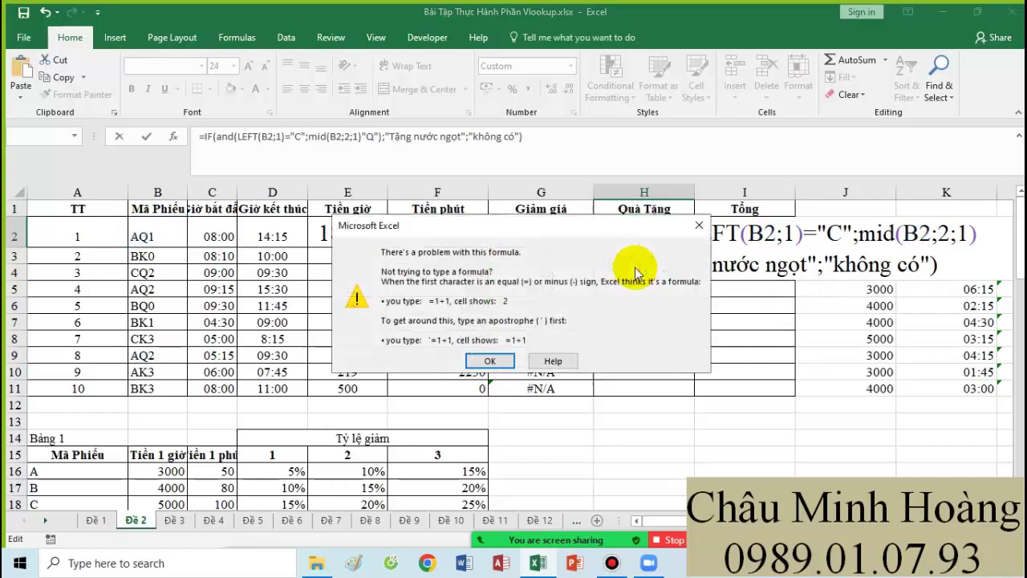
click(486, 359)
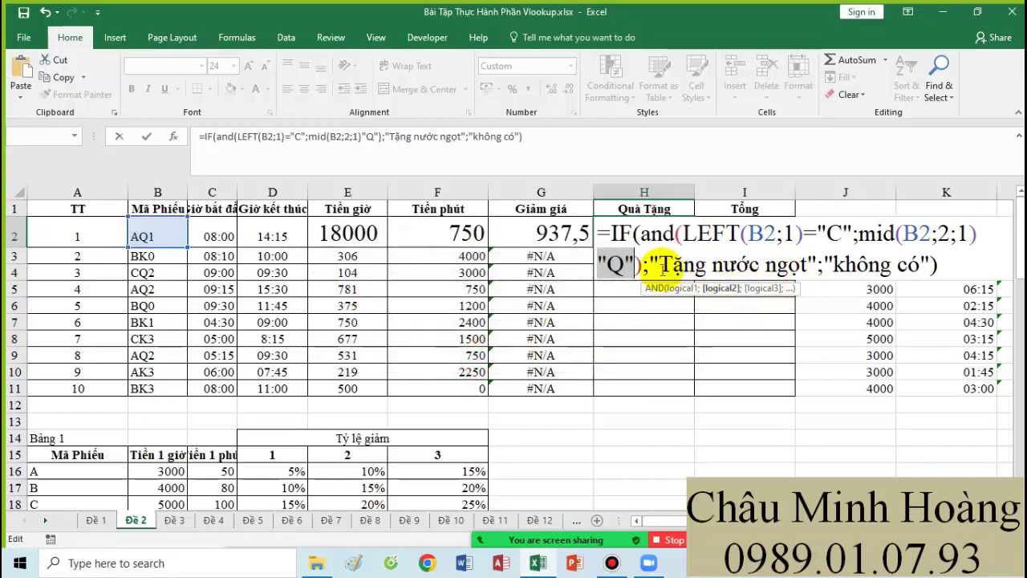
click(976, 235)
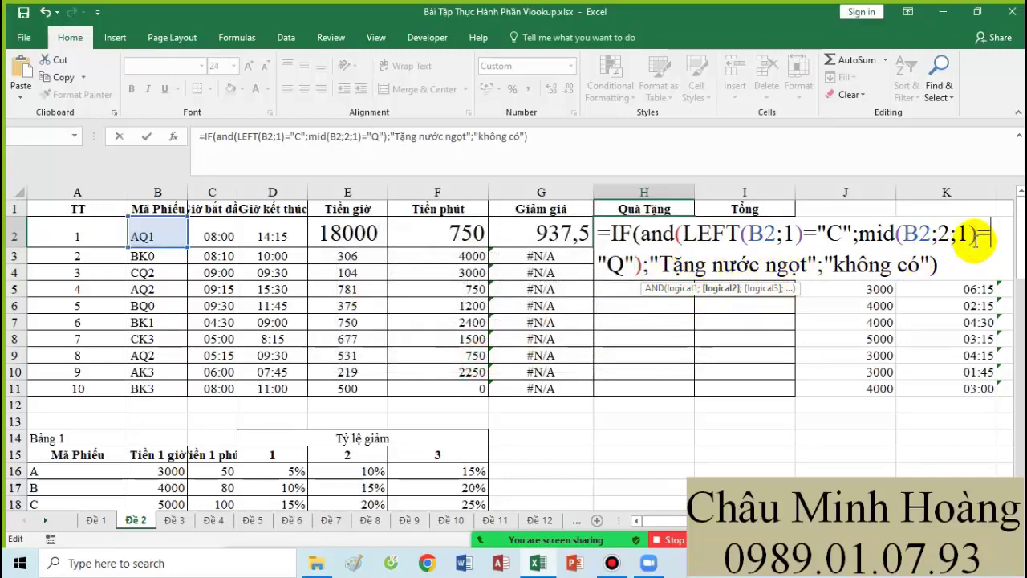
key(Return)
Step: Copy the H2 formula without its equals sign and paste it as text into A35 below the other formula notes
double_click(618, 233)
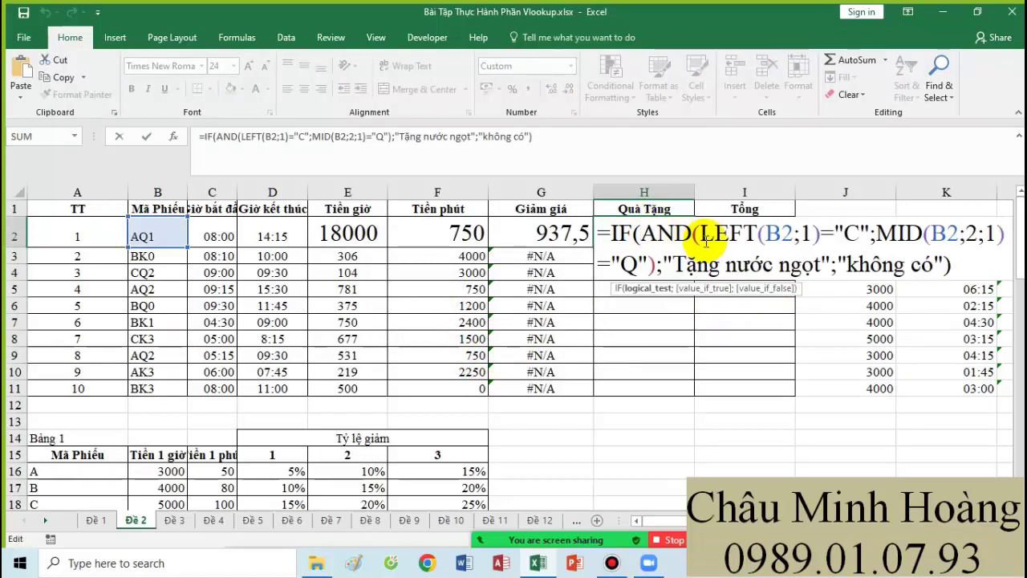
click(706, 234)
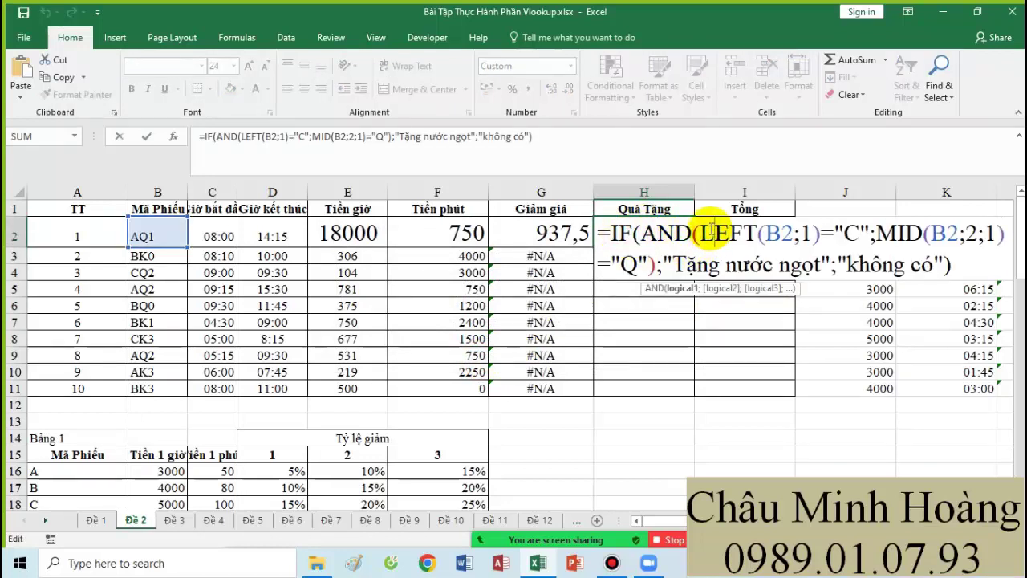
drag(610, 233, 962, 270)
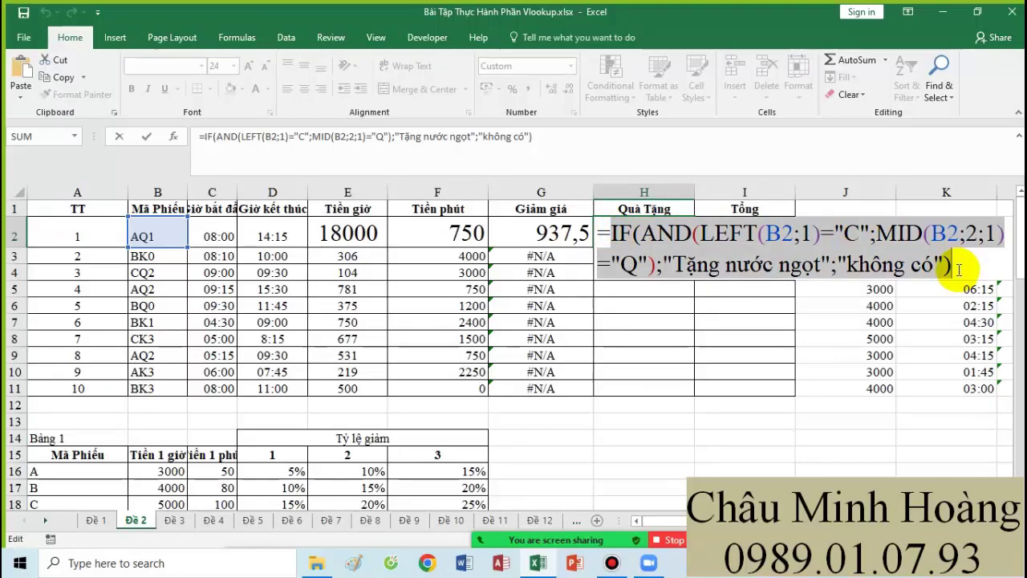
key(Return)
scroll(230, 390, down, 8)
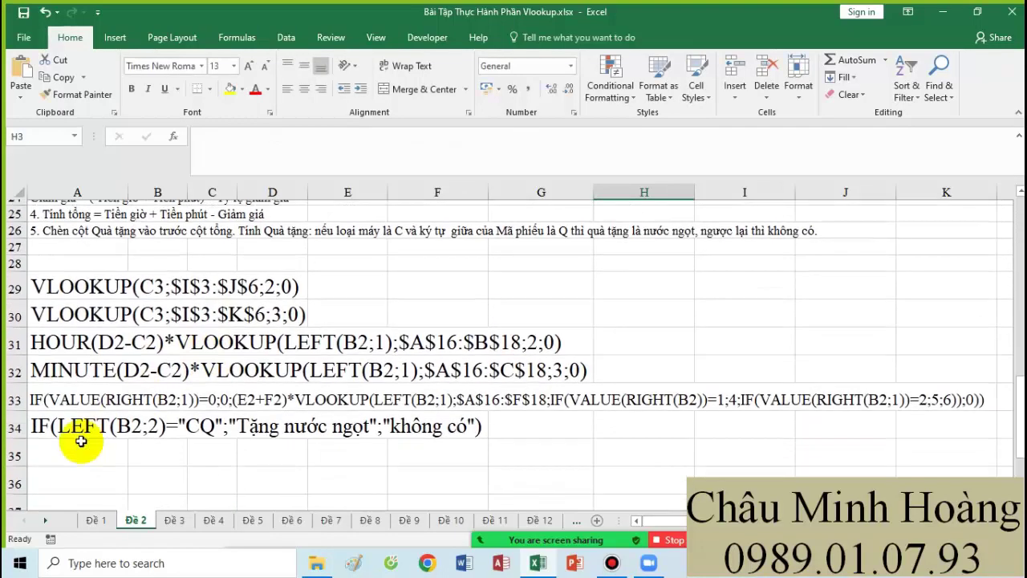
click(72, 443)
key(ctrl+v)
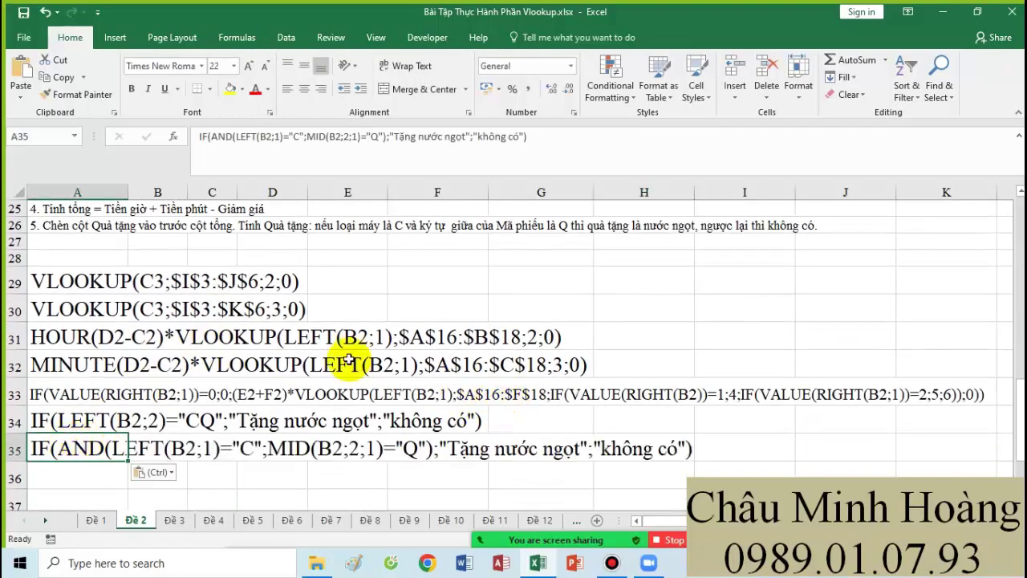
Step: Enter the Tổng formula =E2+F2-G2 in I2
scroll(660, 326, up, 8)
click(660, 250)
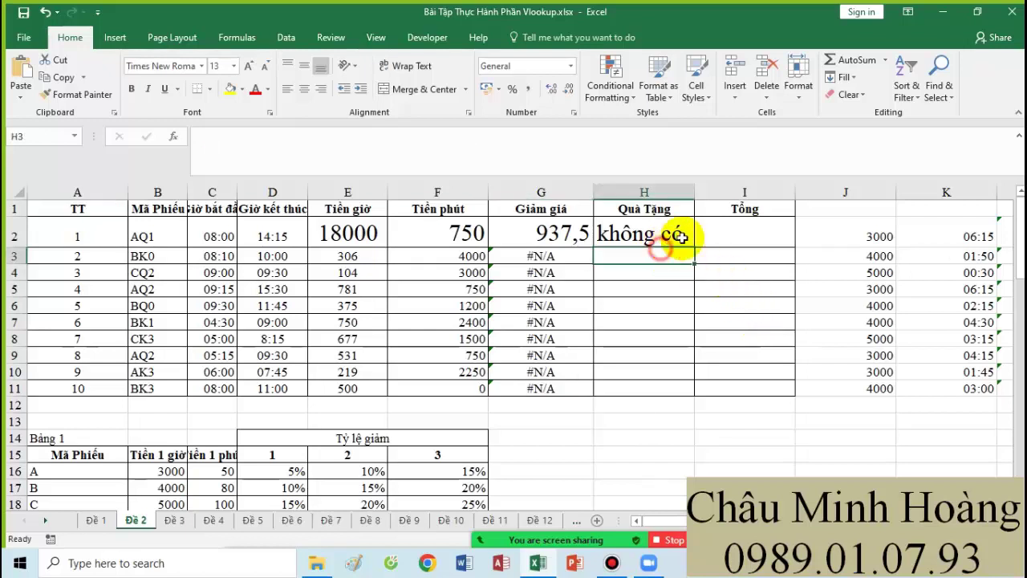
click(722, 231)
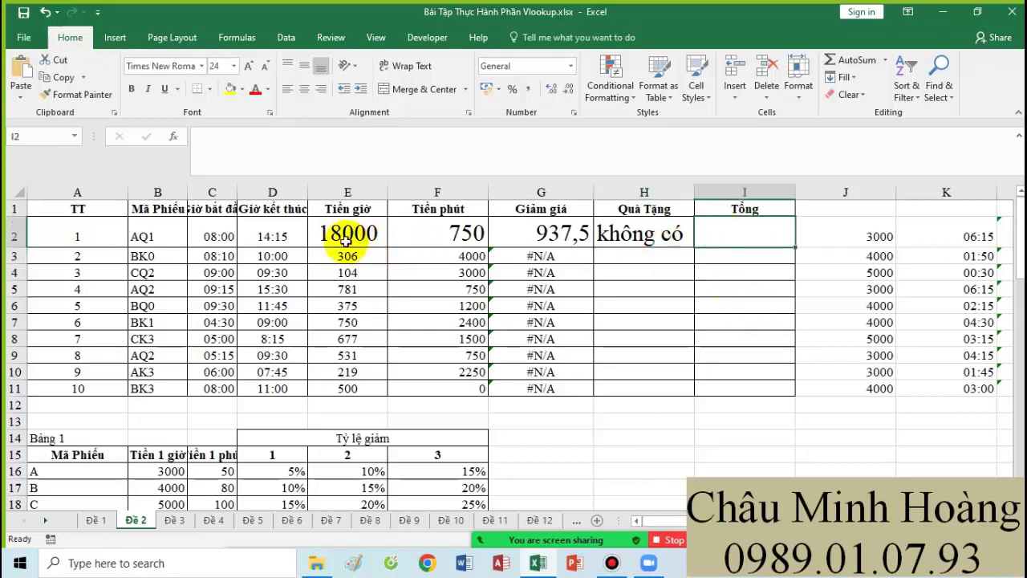
text(=)
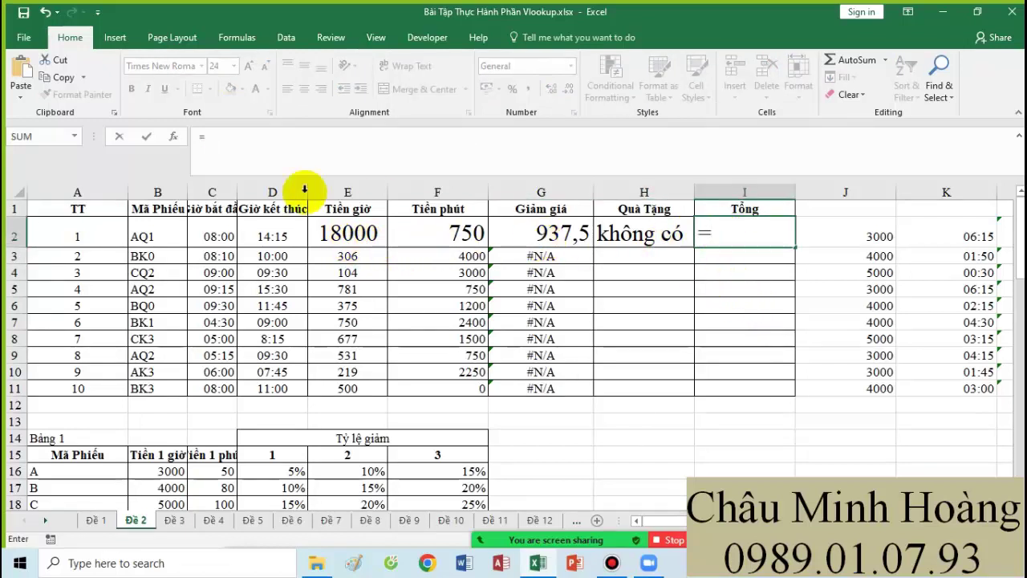
click(342, 229)
text(+)
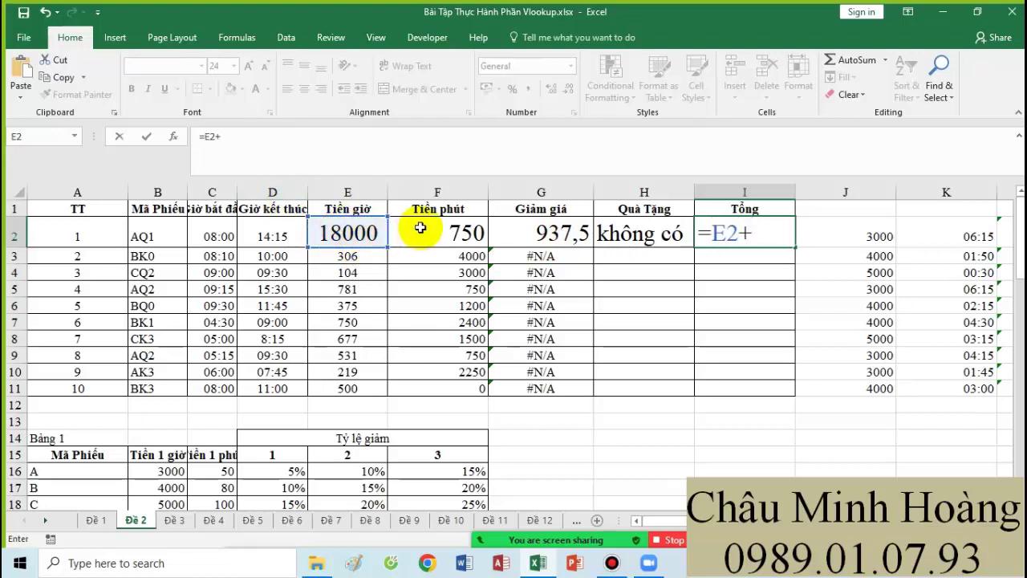
click(420, 229)
text(-)
click(513, 229)
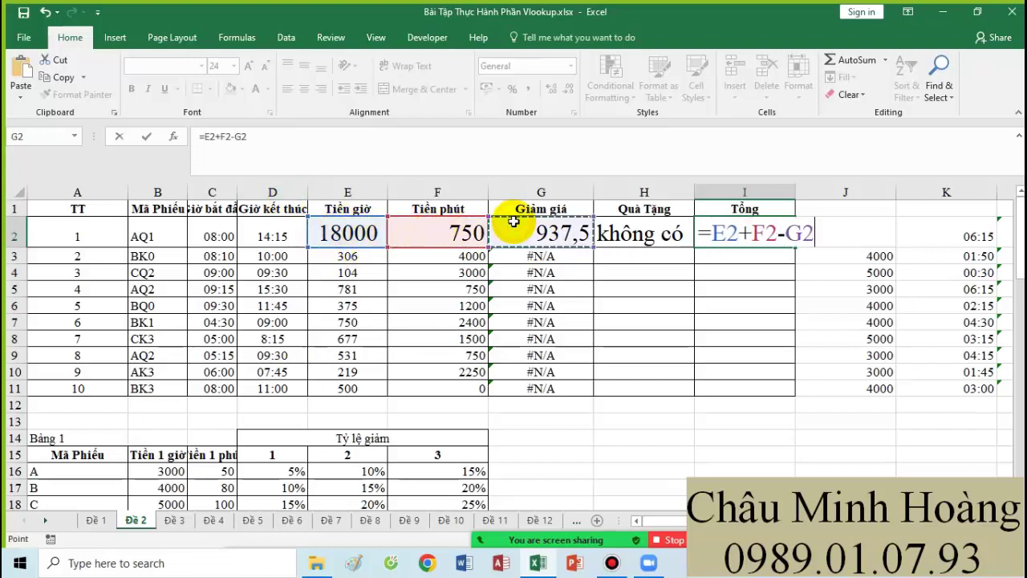
key(Return)
Step: Copy the Tổng formula from I2 without its equals sign and paste it as text into A36
click(713, 234)
double_click(713, 234)
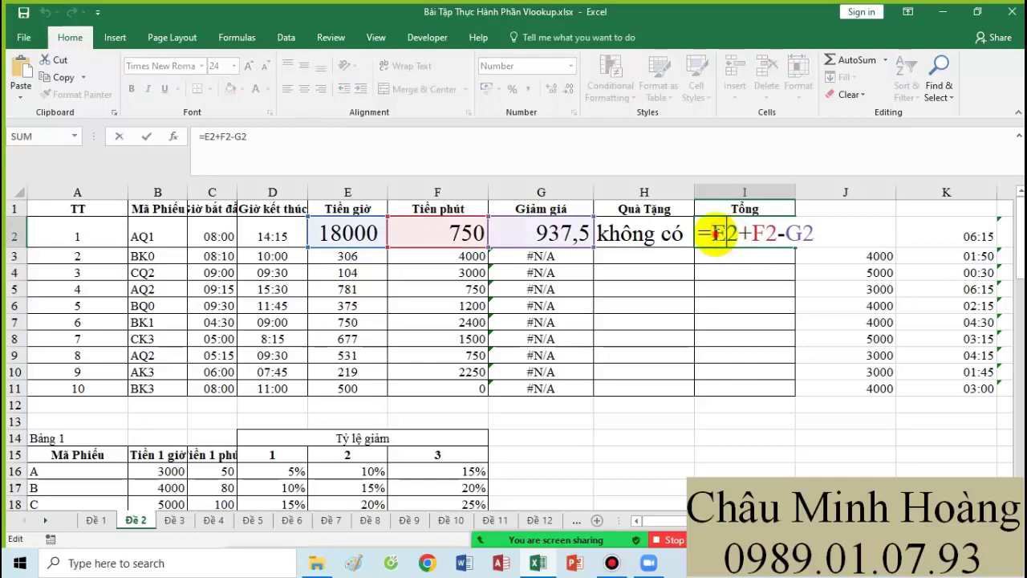
drag(711, 234, 856, 236)
key(ctrl+c)
key(Return)
scroll(443, 406, down, 10)
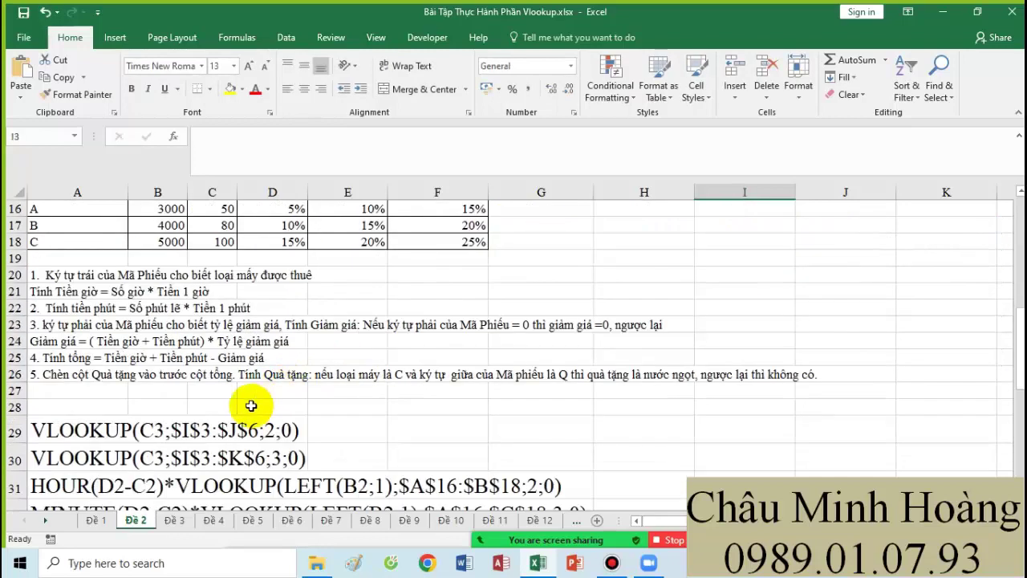
click(77, 364)
key(ctrl+v)
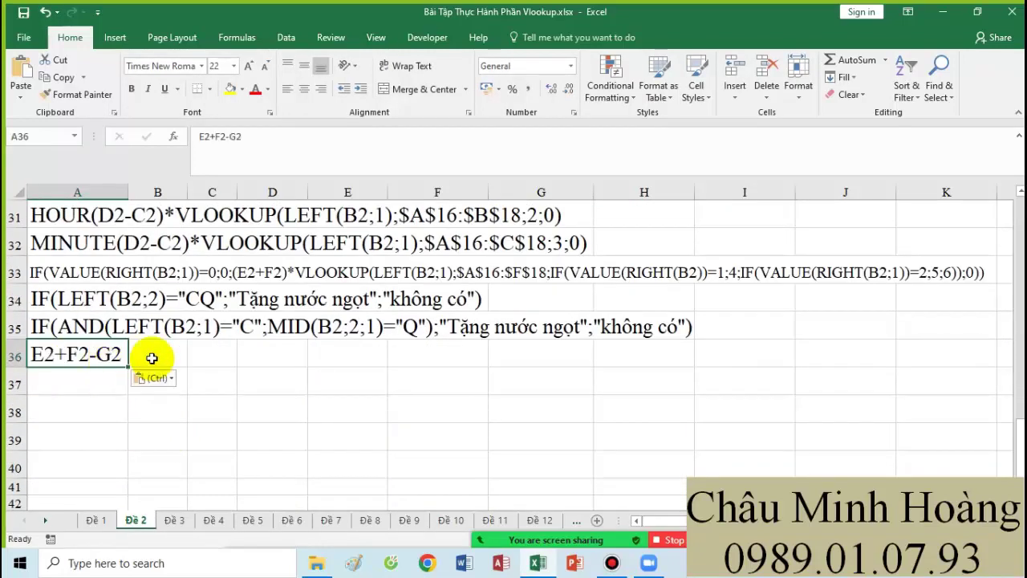
Step: Check the formula notes on sheet Đề 1, and fill the matching VLOOKUP notes in A29:H30 of sheet Đề 2 with yellow
scroll(412, 356, up, 2)
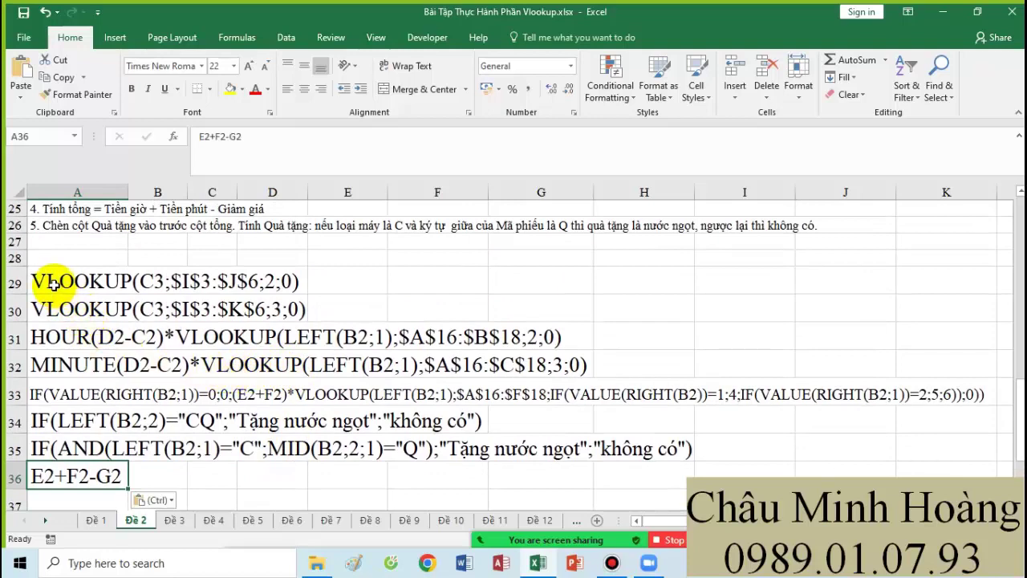
click(97, 520)
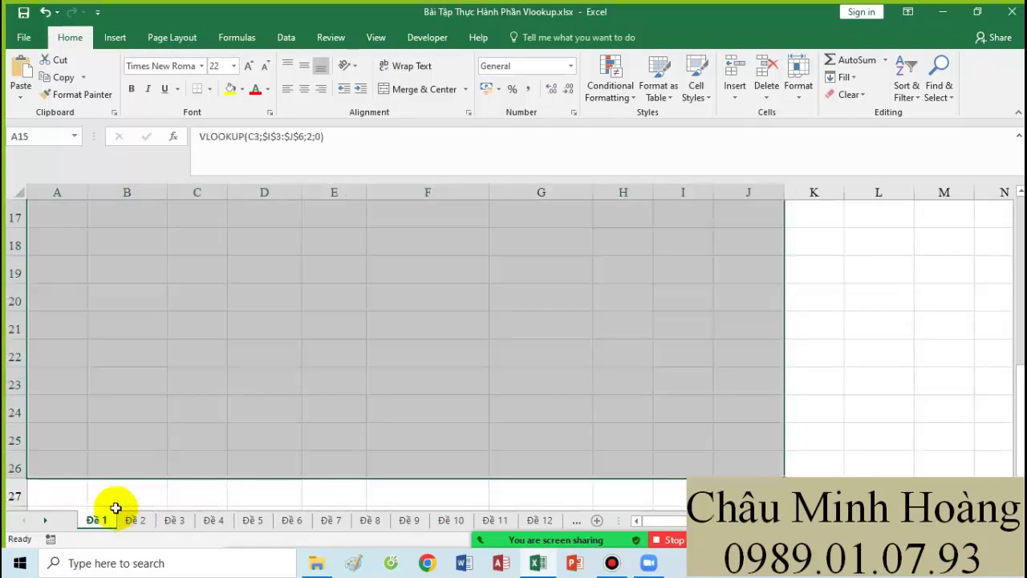
scroll(214, 436, up, 1)
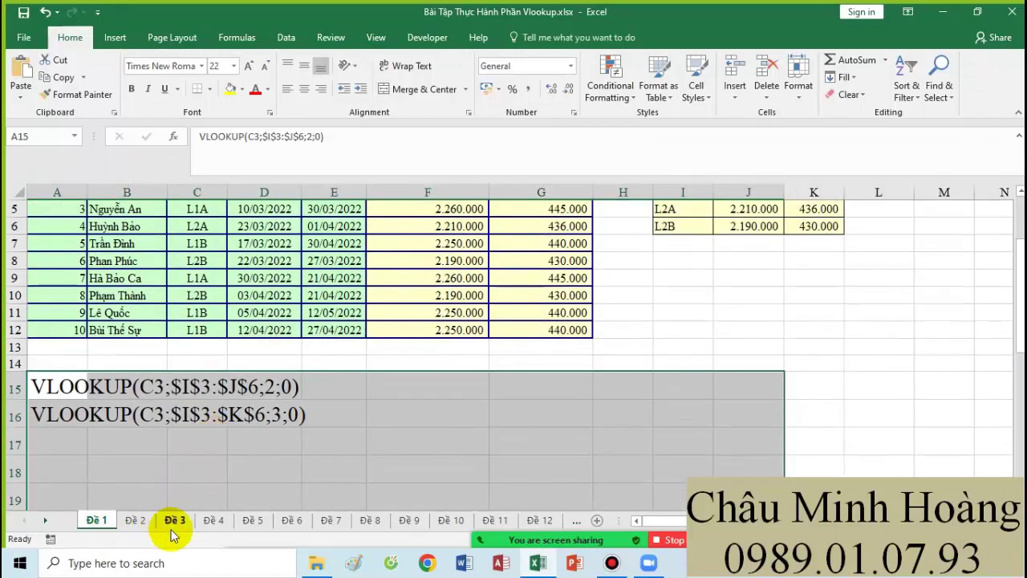
click(136, 520)
click(39, 286)
drag(163, 289, 648, 301)
click(230, 88)
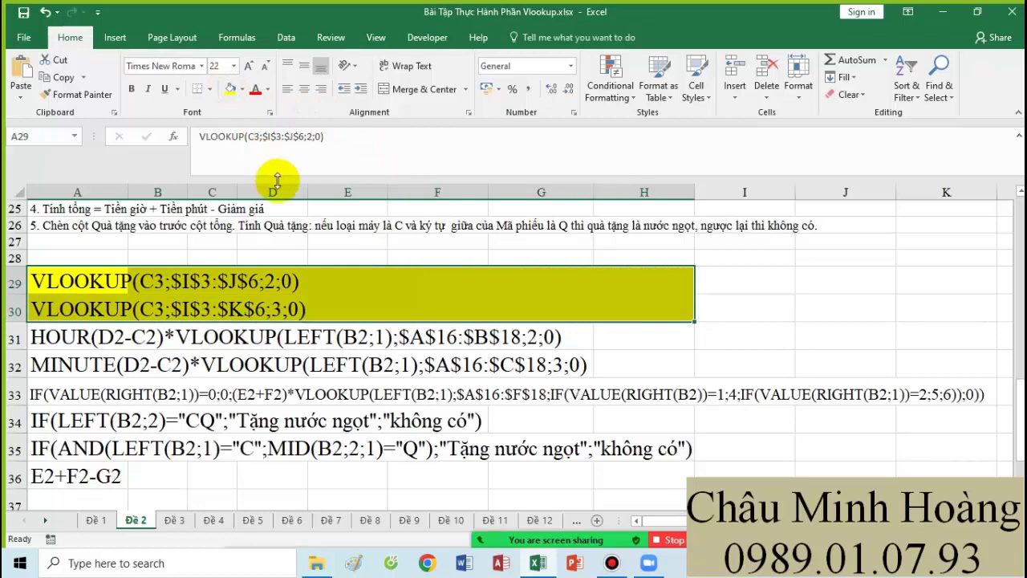
drag(96, 345, 939, 477)
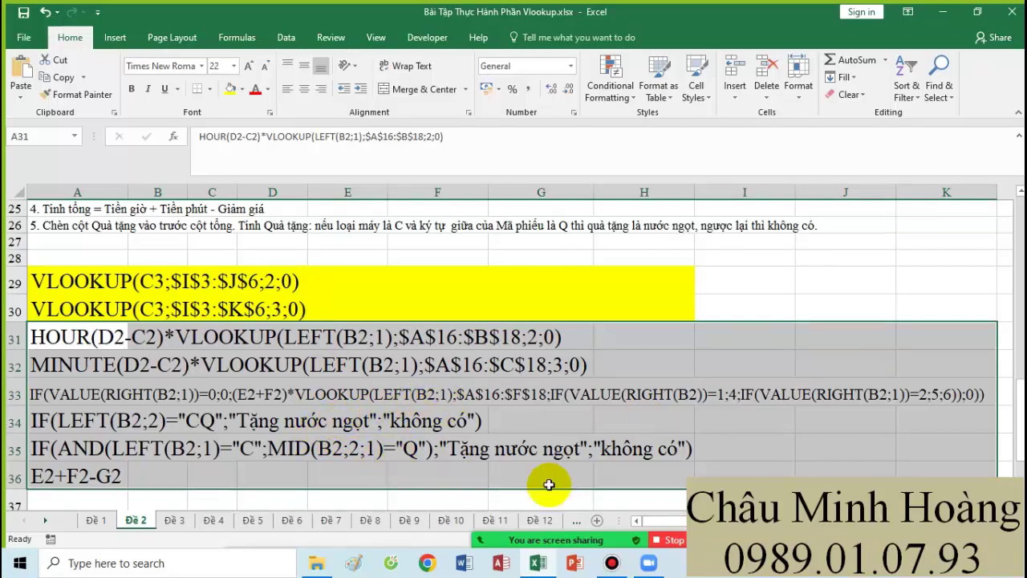
click(612, 562)
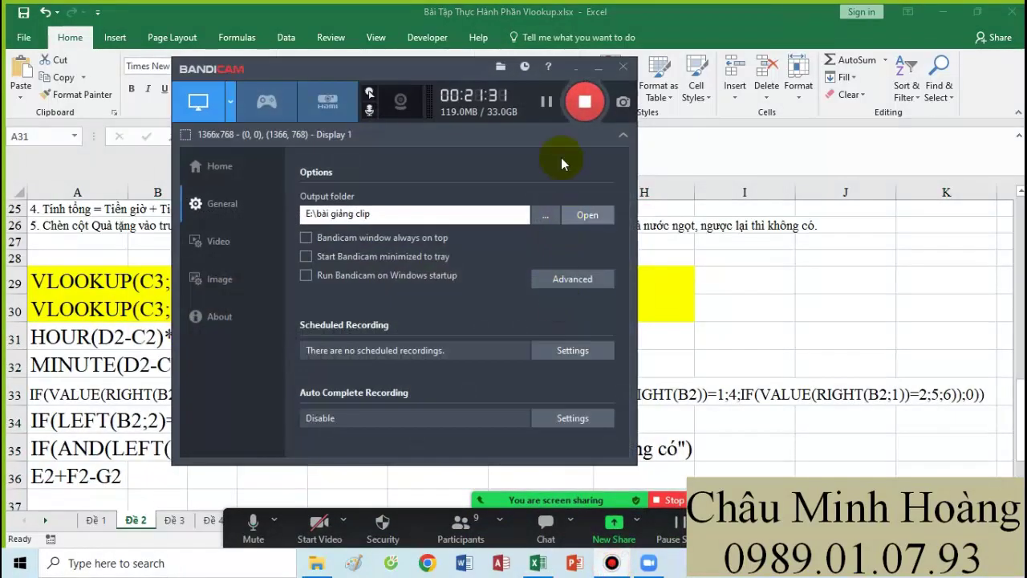
click(546, 101)
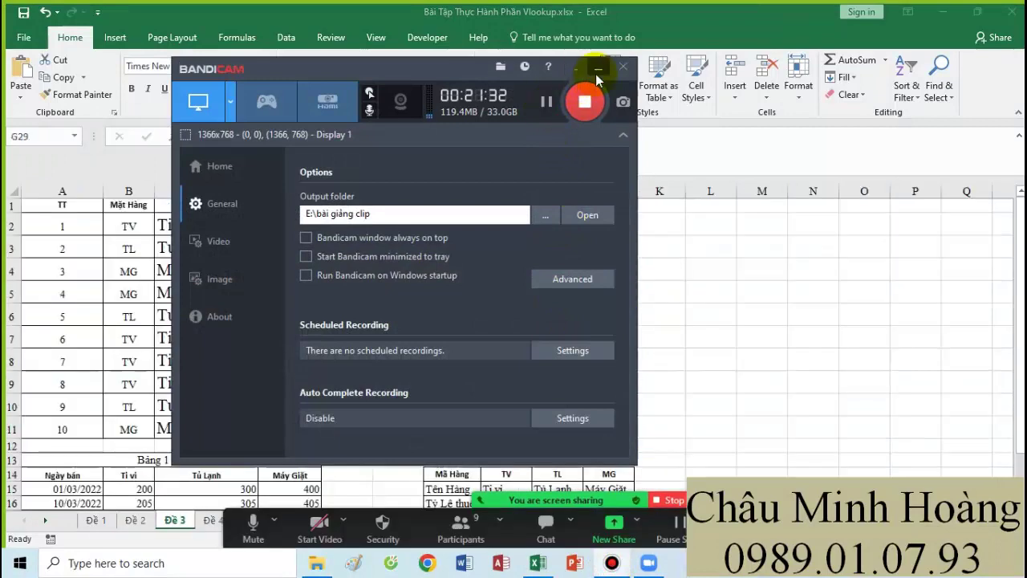
click(597, 73)
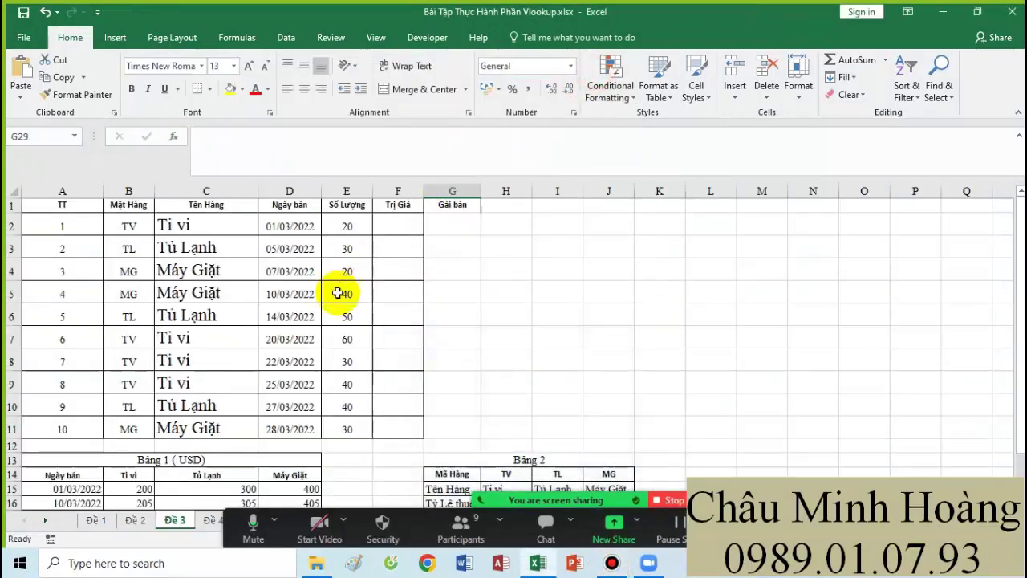
Step: Read the tables and exercise requirements on sheet Đề 3, and set the font size of C2:F2 to 20
scroll(337, 319, down, 2)
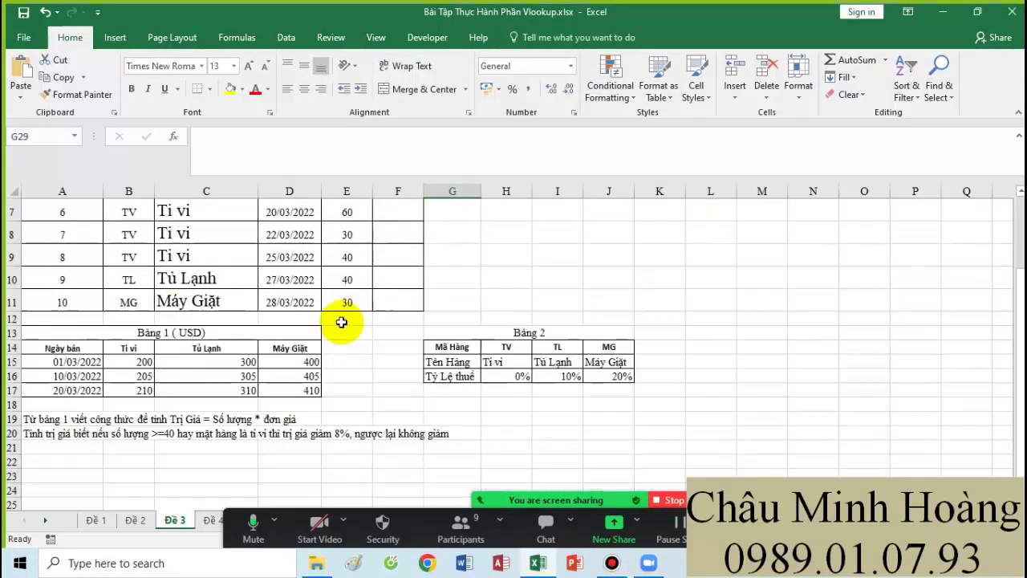
scroll(345, 361, up, 1)
scroll(345, 360, up, 1)
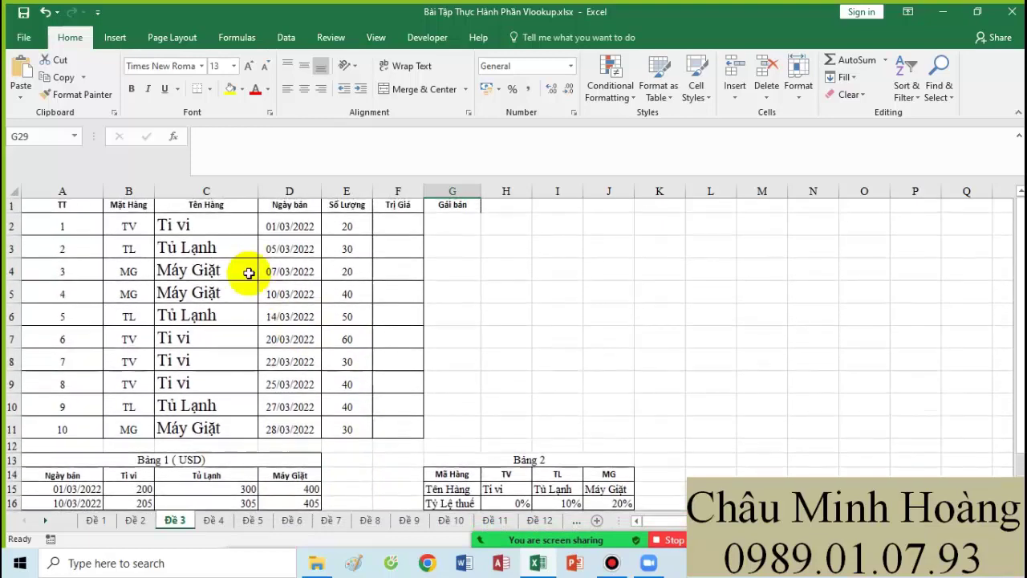
drag(211, 226, 382, 230)
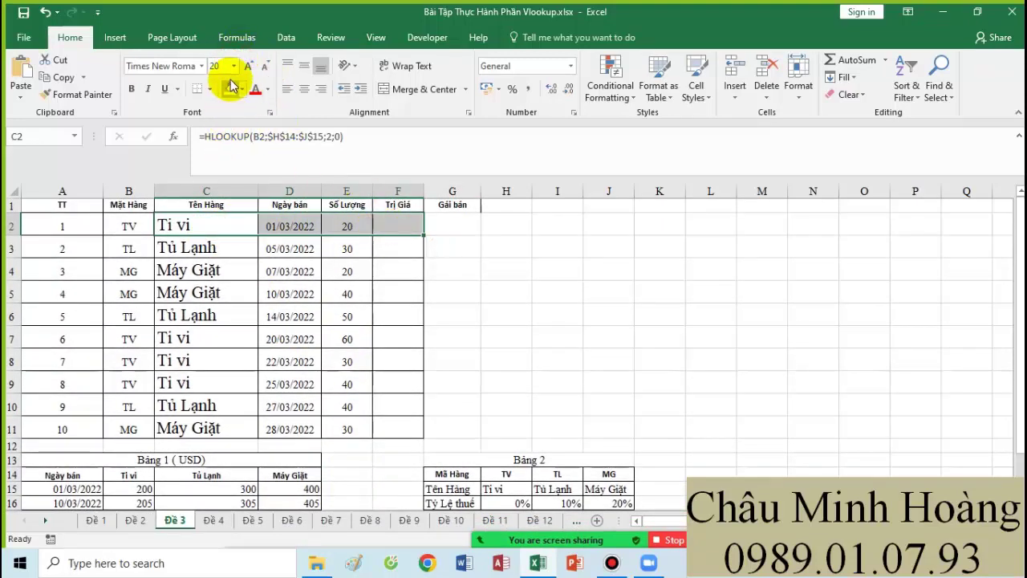
key(Return)
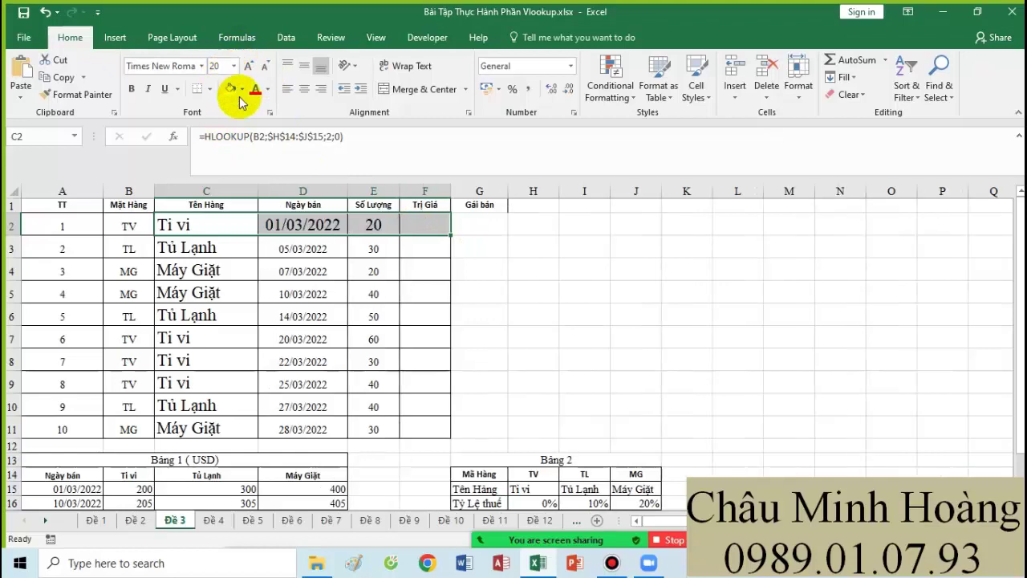
Step: Examine the HLOOKUP formula in C2, checking its lookup value, the Bảng 2 range, the row index and the match type
click(241, 222)
double_click(239, 223)
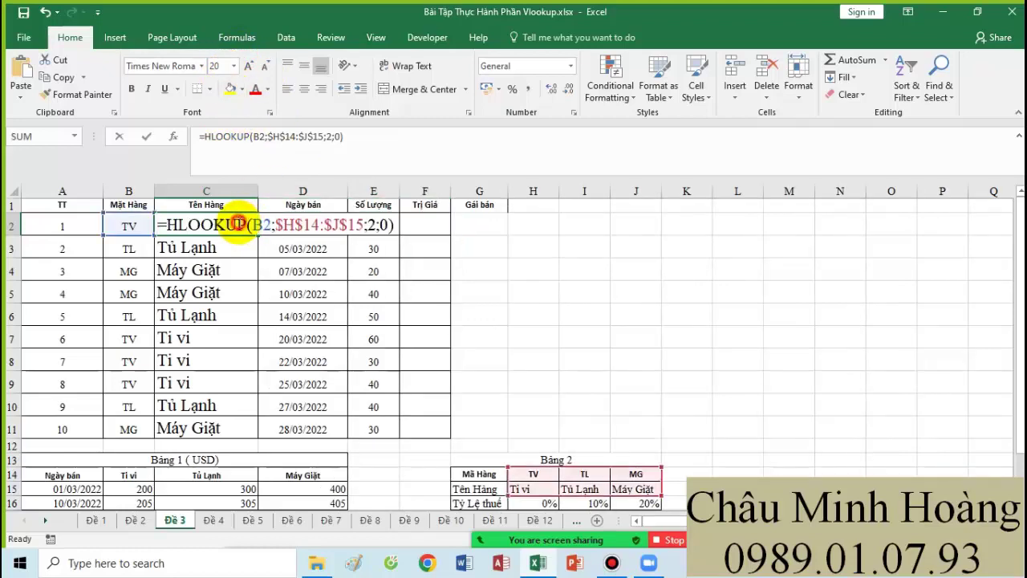
scroll(233, 305, down, 2)
scroll(321, 386, up, 2)
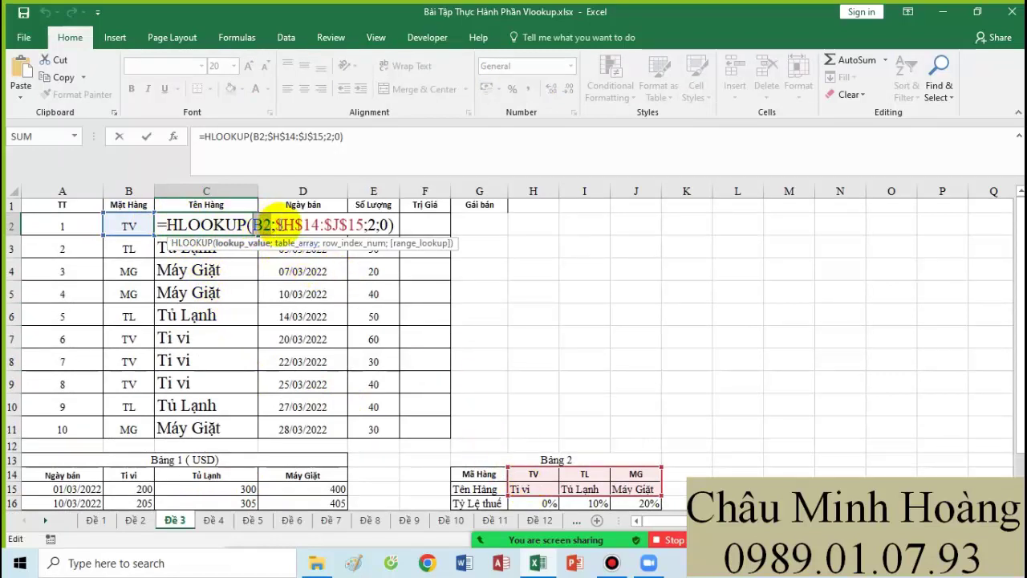
drag(271, 224, 367, 225)
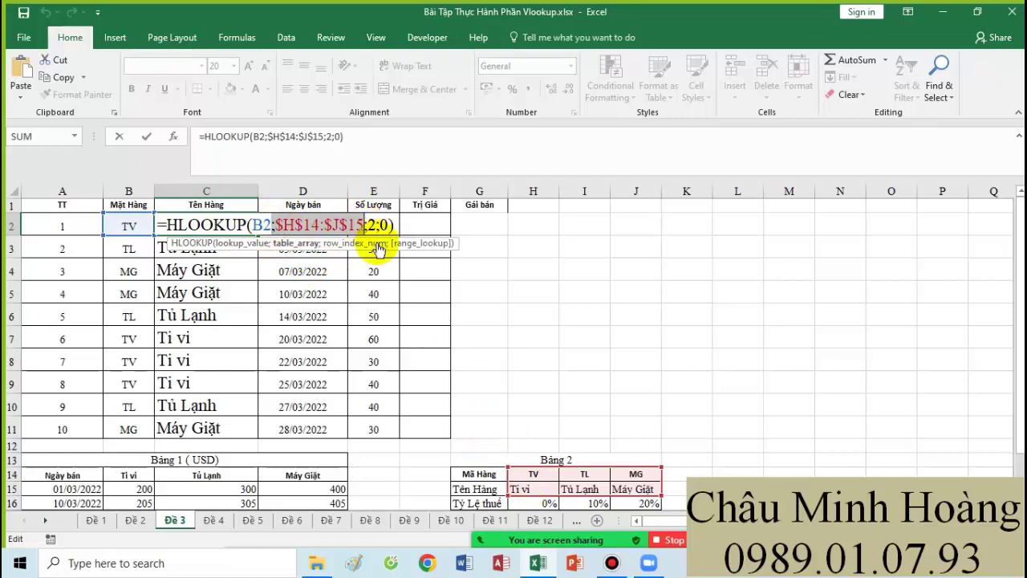
scroll(562, 394, down, 1)
scroll(554, 417, up, 1)
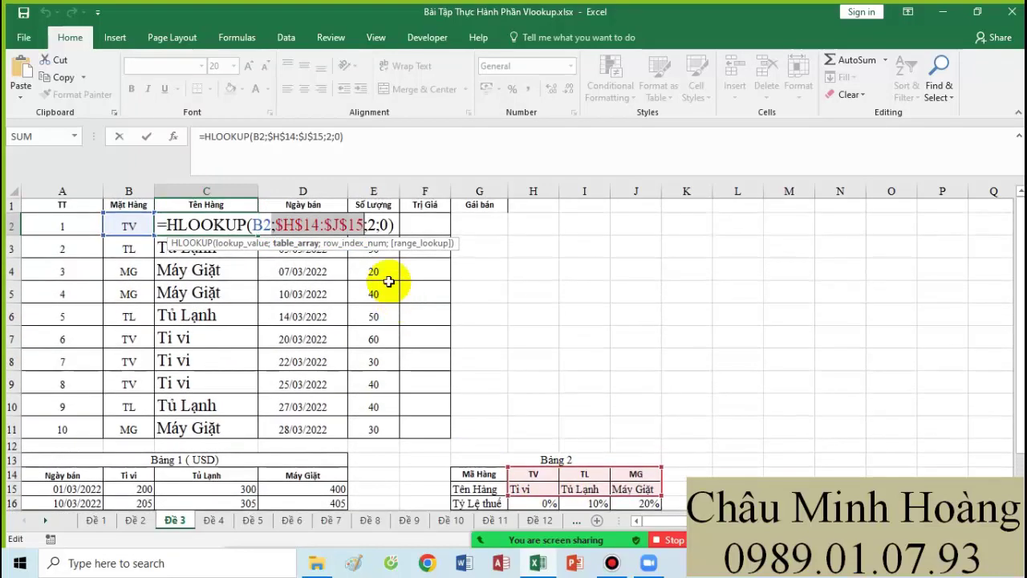
click(370, 226)
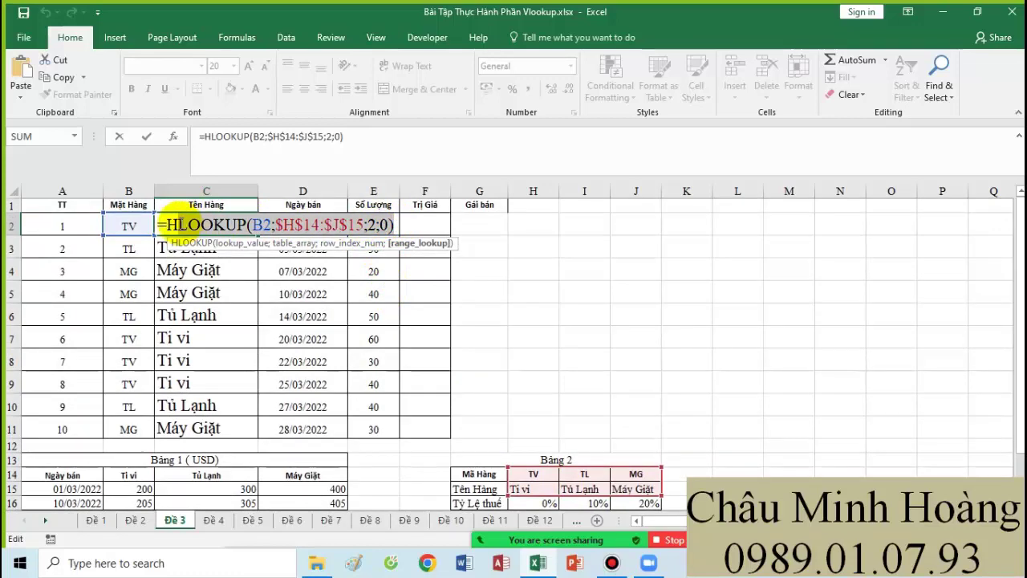
shift+click(170, 225)
key(Return)
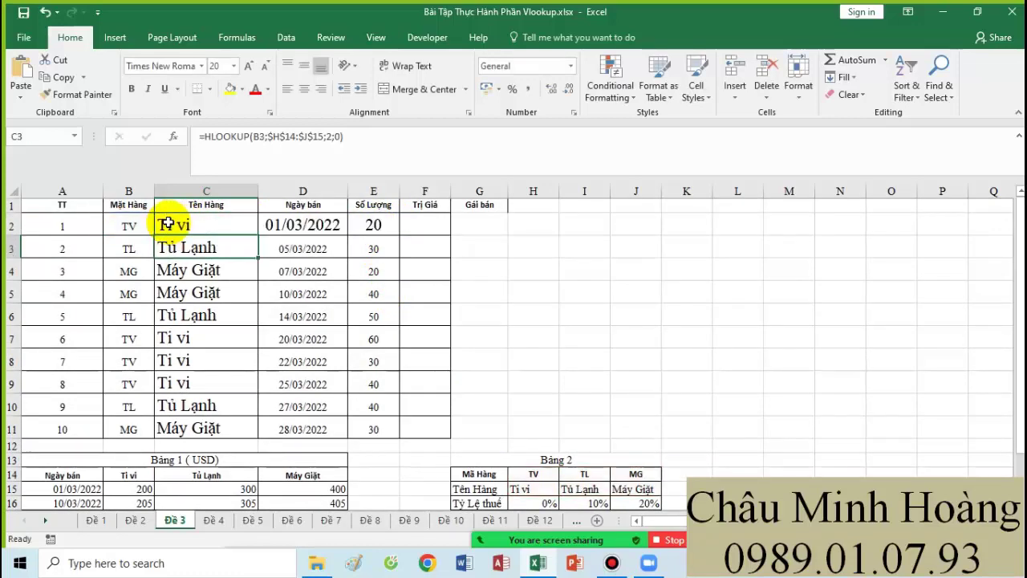
Step: Paste the HLOOKUP formula text into A22, and set the font size of the notes area from A22 across to column H to 20
scroll(154, 328, down, 4)
click(67, 339)
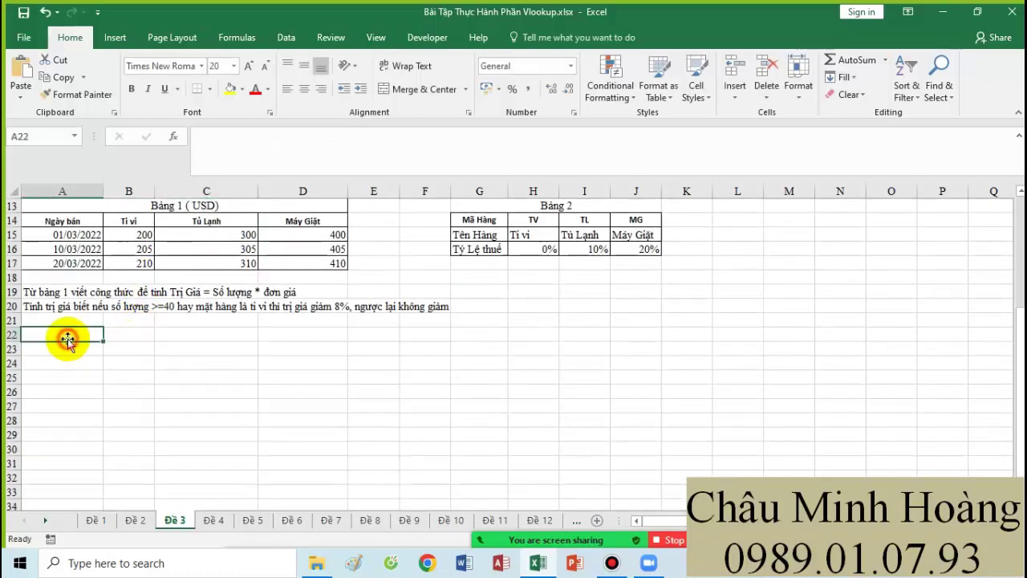
key(ctrl+v)
drag(67, 340, 554, 480)
click(234, 66)
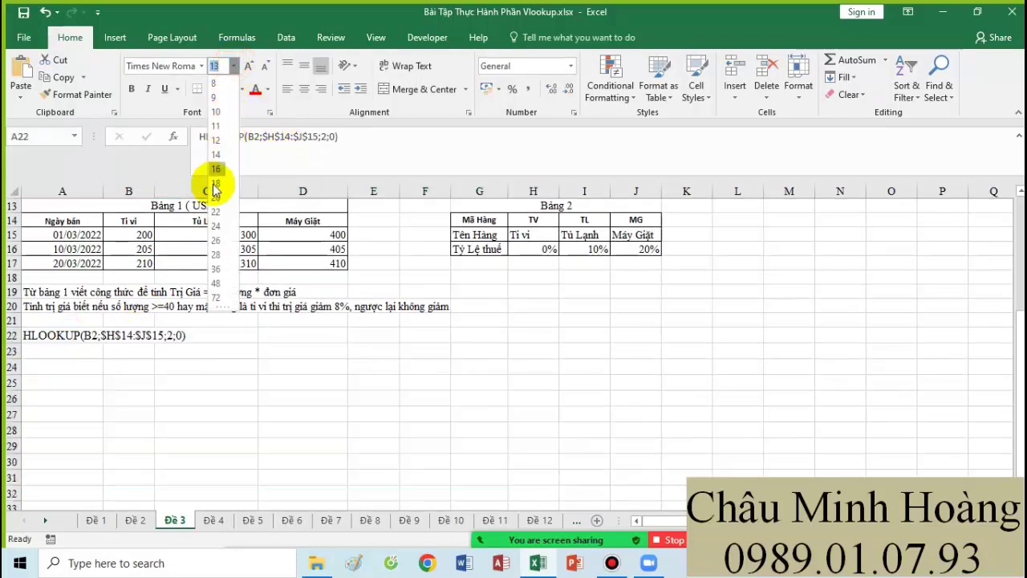
click(210, 188)
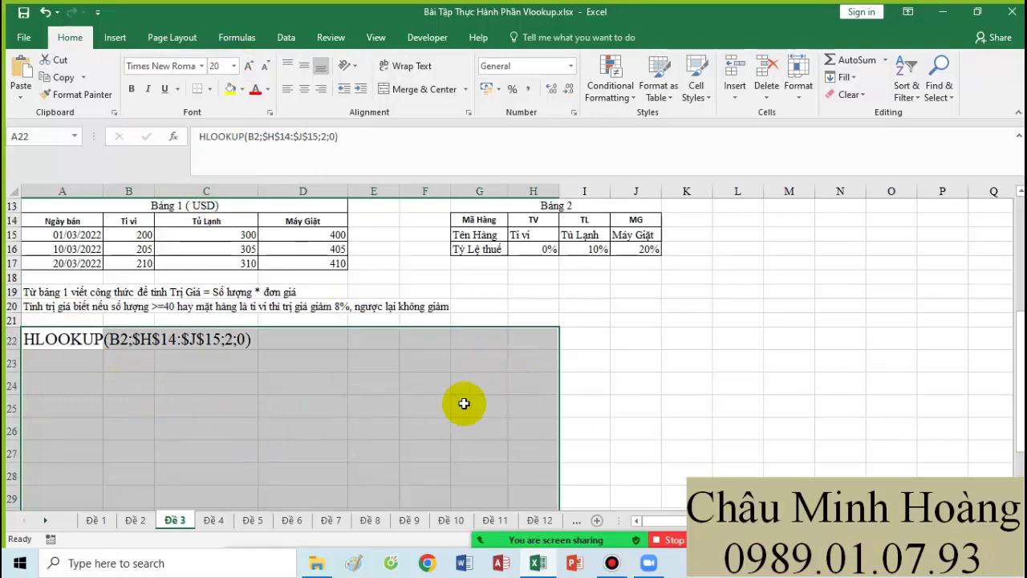
Step: Check the Trị Giá requirements and the Bảng 2 range H14:J16, and start a formula in F2
scroll(462, 385, up, 4)
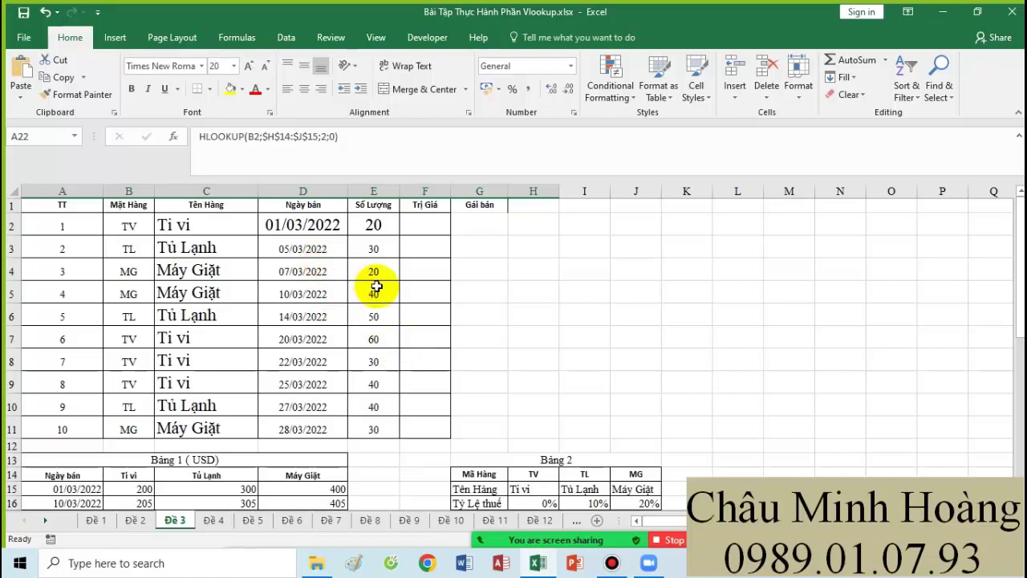
click(376, 224)
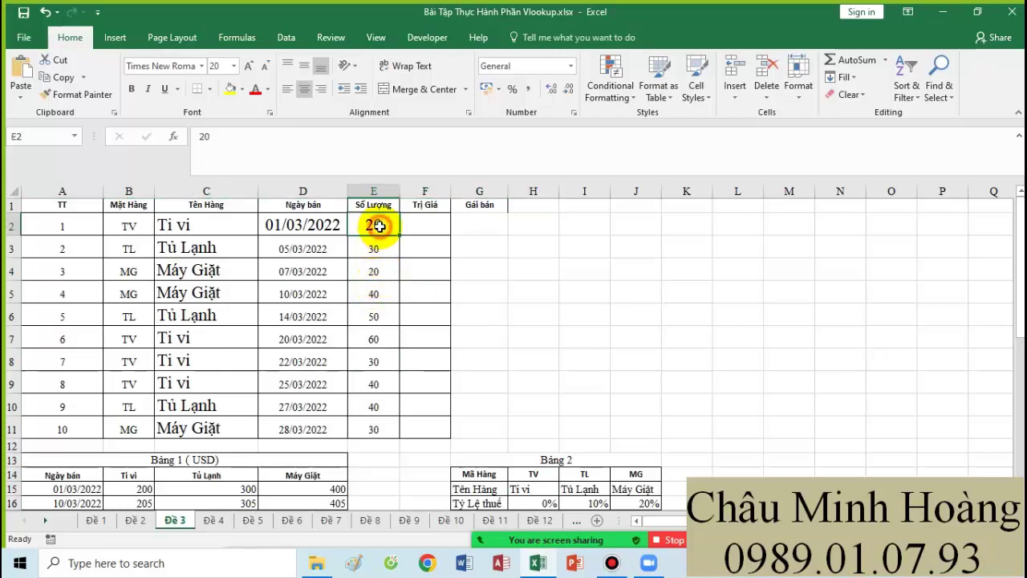
click(416, 227)
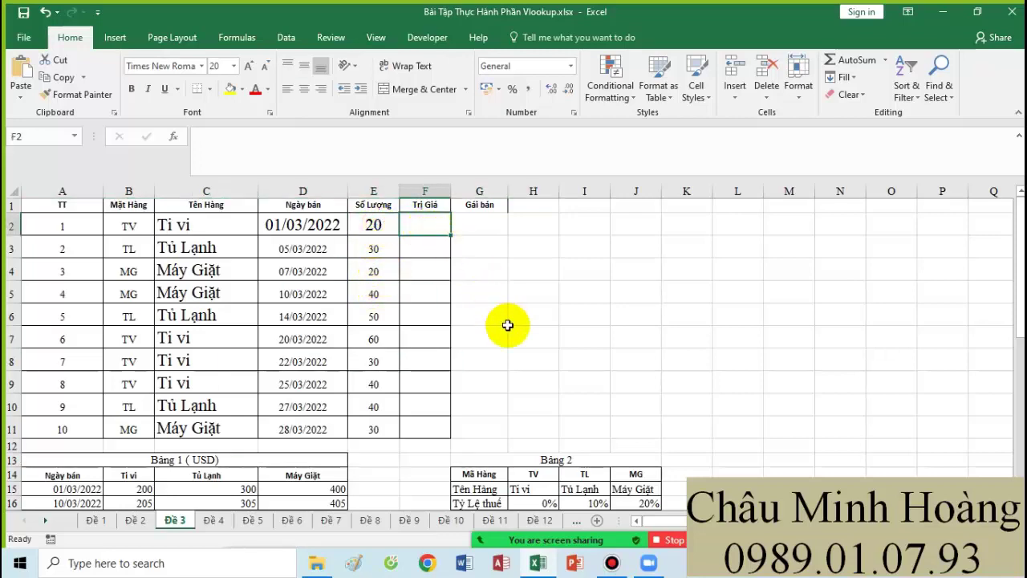
scroll(505, 328, down, 2)
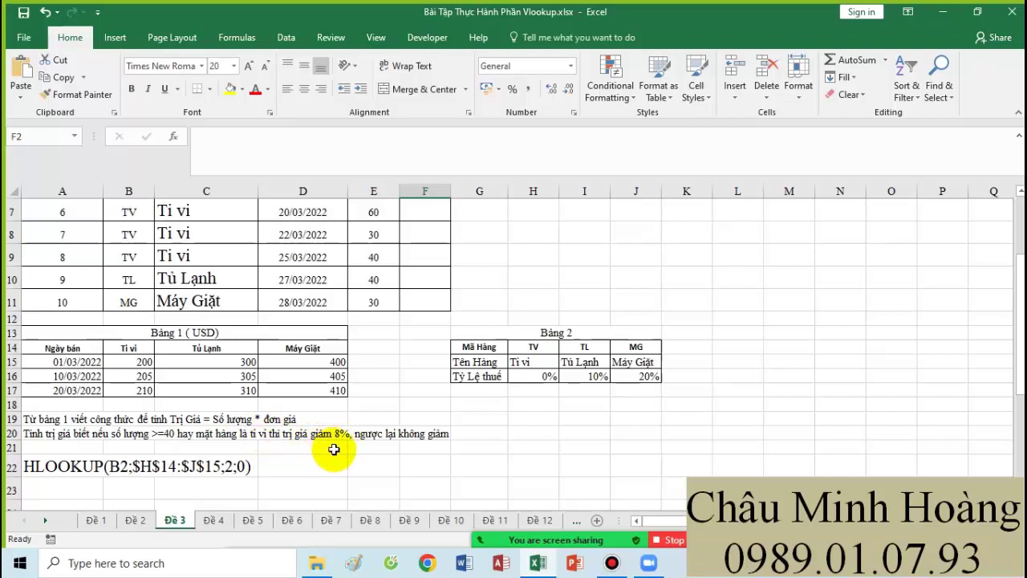
drag(543, 377, 631, 347)
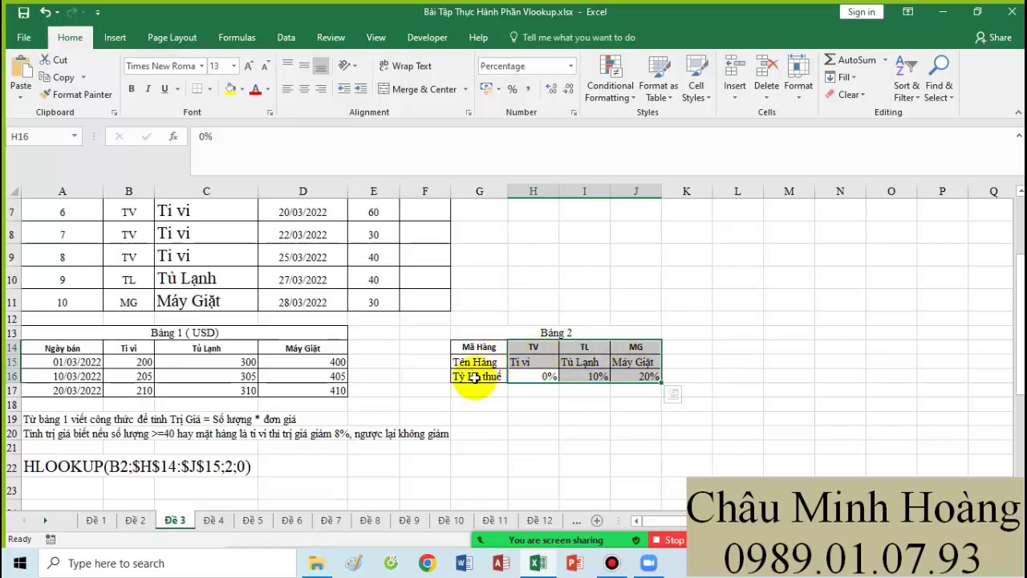
scroll(466, 377, up, 2)
click(391, 228)
click(426, 229)
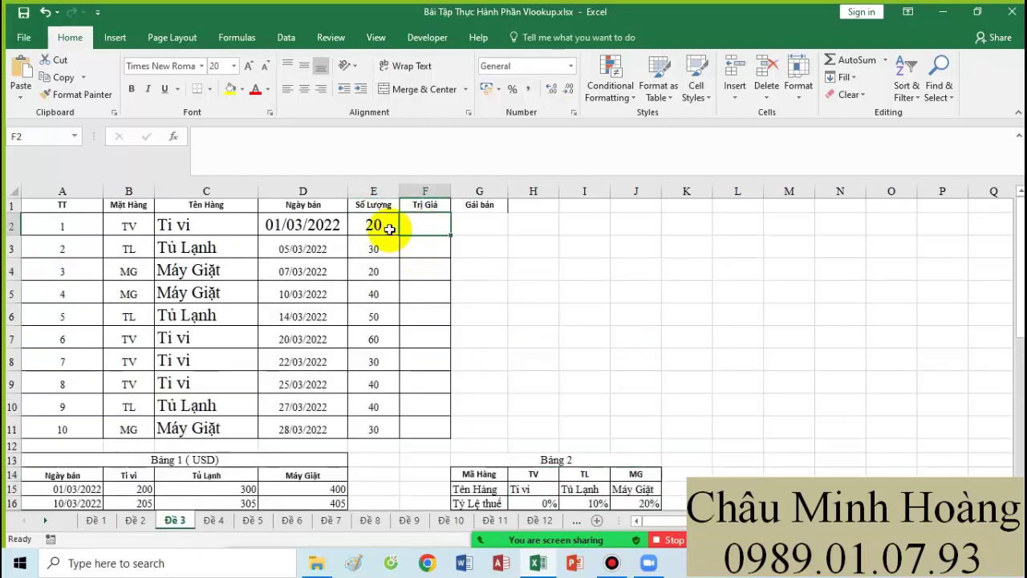
text(=)
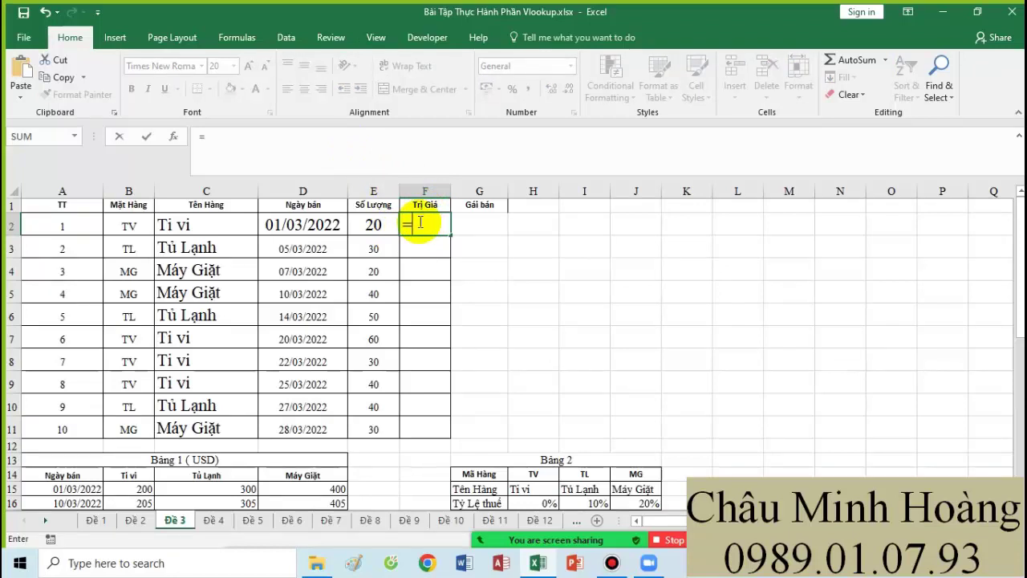
text(vl)
key(Tab)
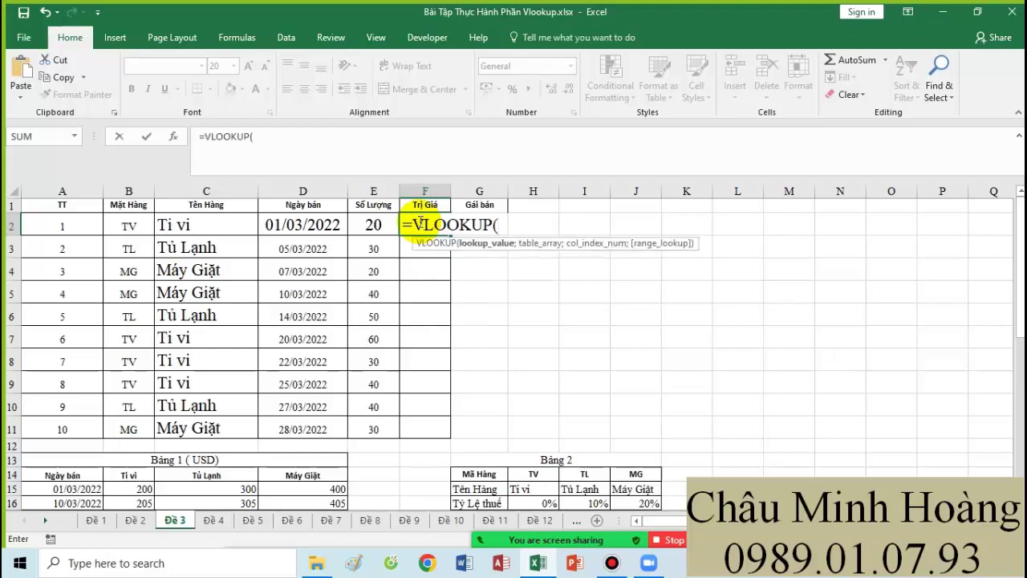
key(BackSpace)
key(BackSpace)
key(BackSpace)
key(BackSpace)
key(BackSpace)
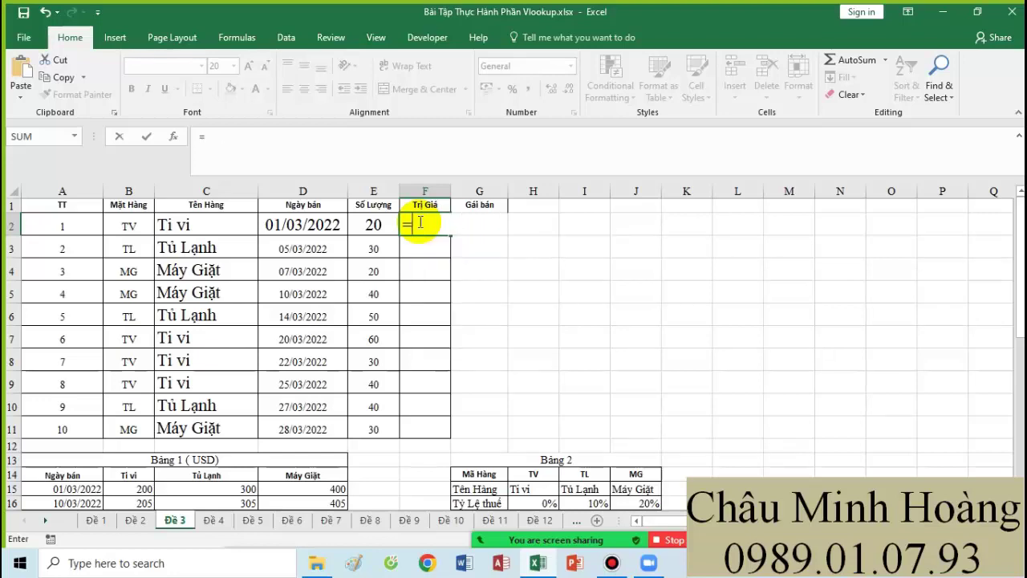
Step: Multiply the quantity in E2 by a VLOOKUP in the F2 formula, using the sale date in D2 as the lookup value
scroll(360, 301, down, 3)
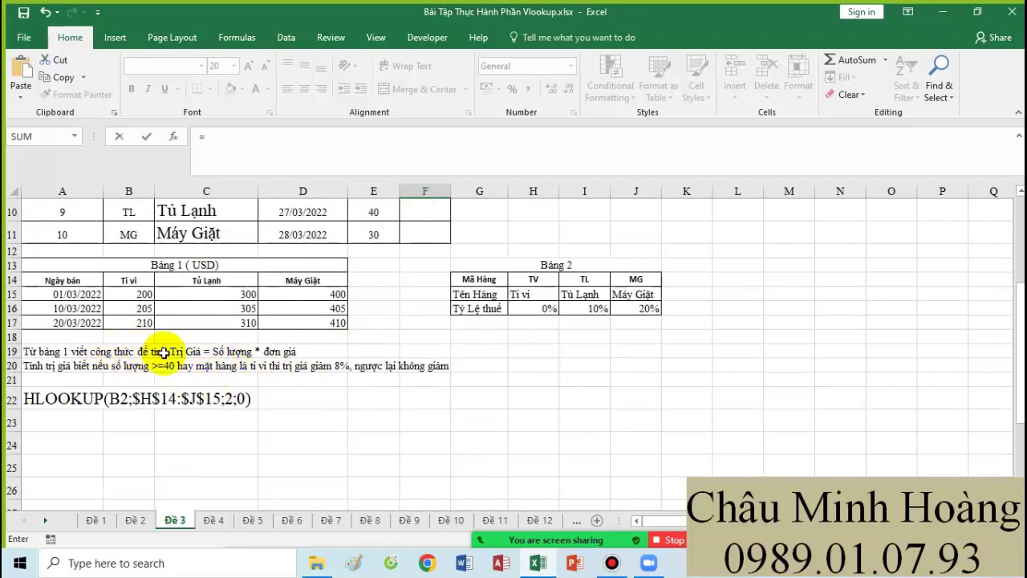
scroll(466, 380, up, 3)
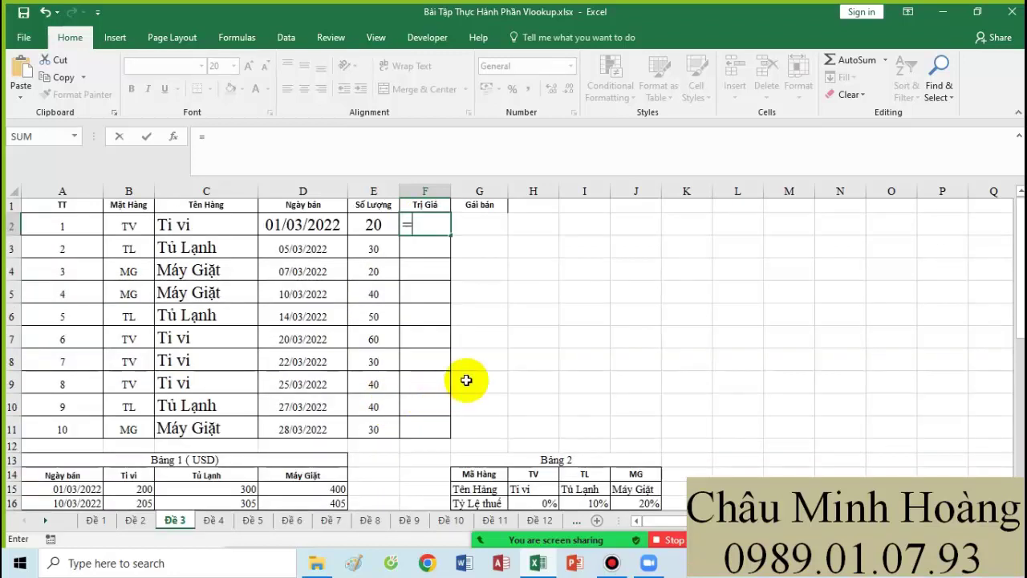
click(374, 225)
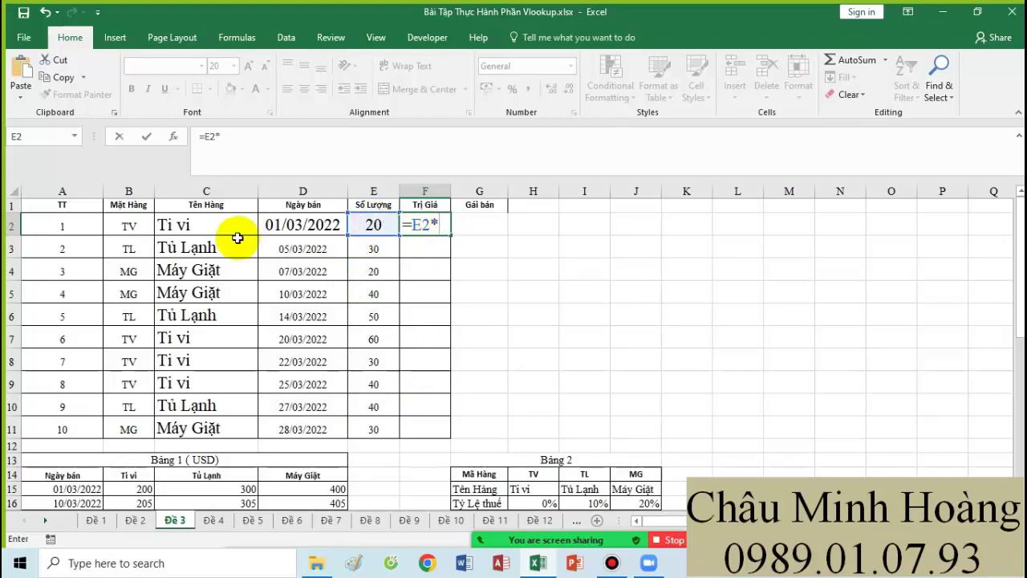
scroll(333, 321, down, 1)
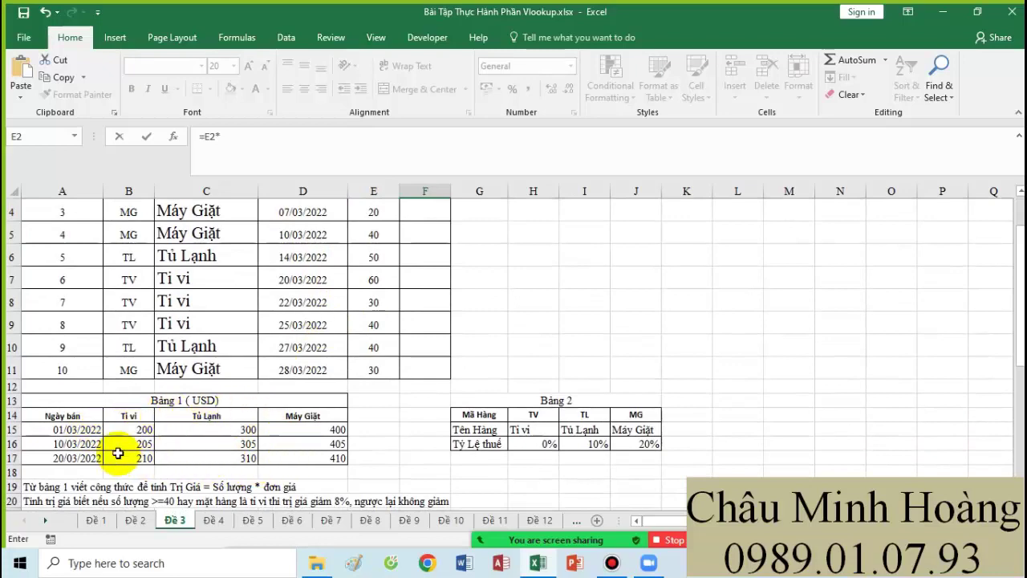
scroll(386, 442, up, 1)
text(VLOOKUP()
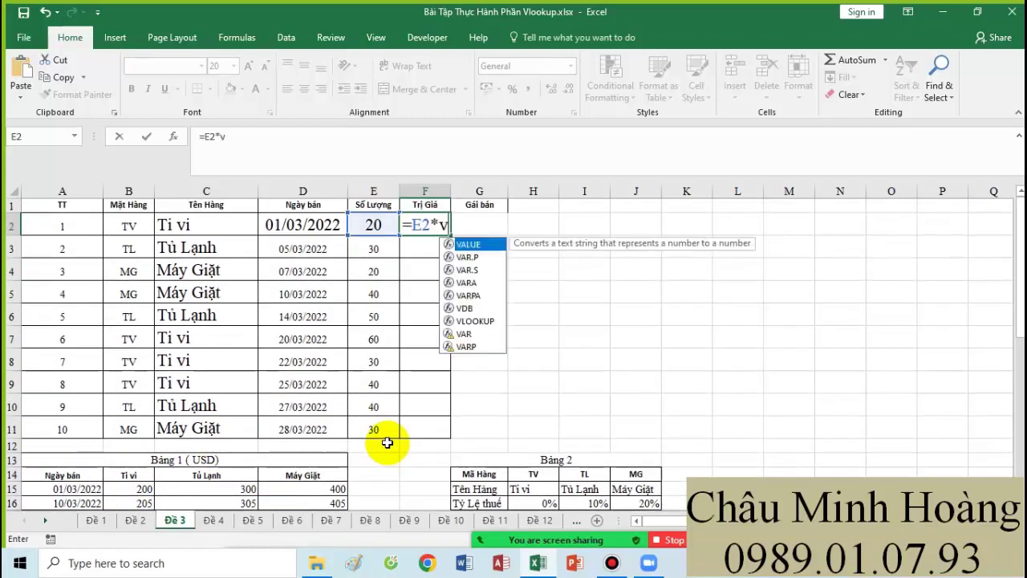
click(327, 225)
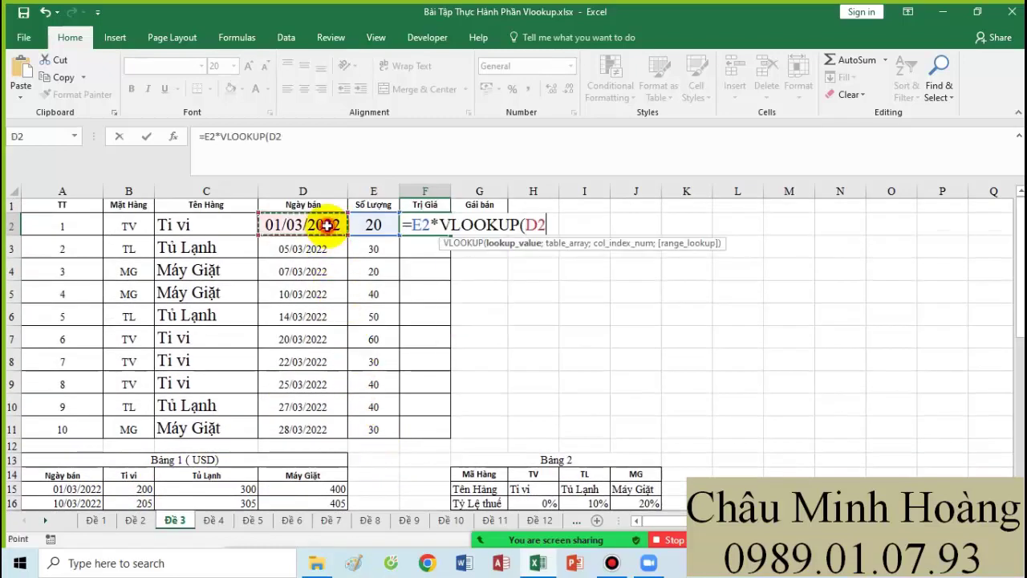
text(;)
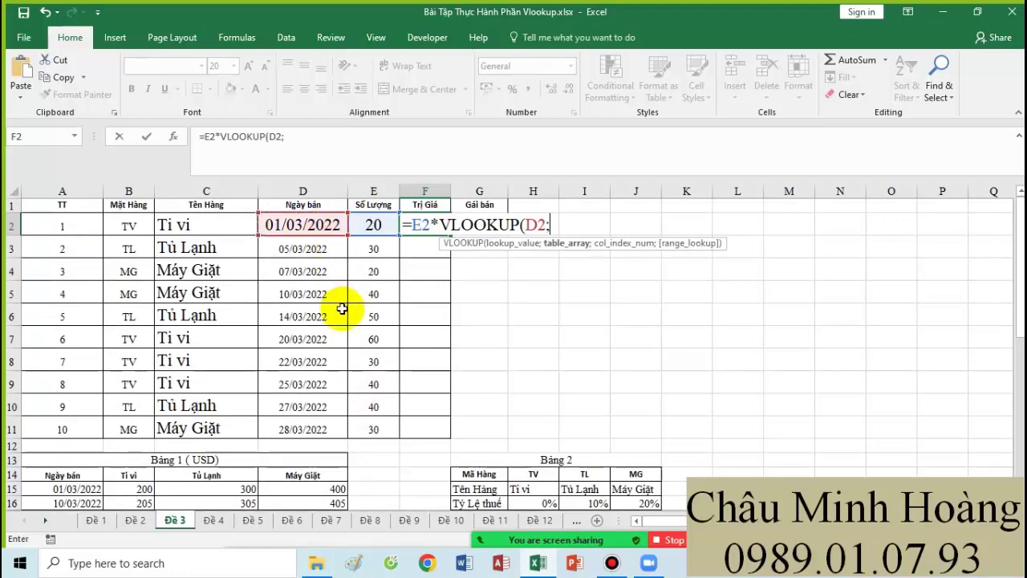
Step: Set the VLOOKUP's table array to the Bảng 1 data as the absolute range $A$15:$D$17
scroll(336, 318, down, 2)
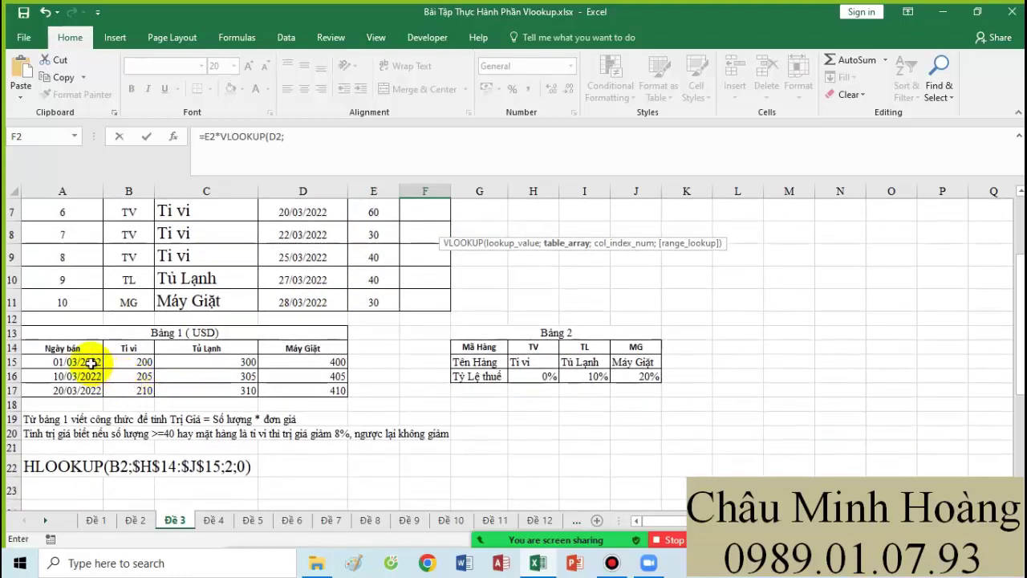
click(92, 363)
drag(92, 362, 323, 389)
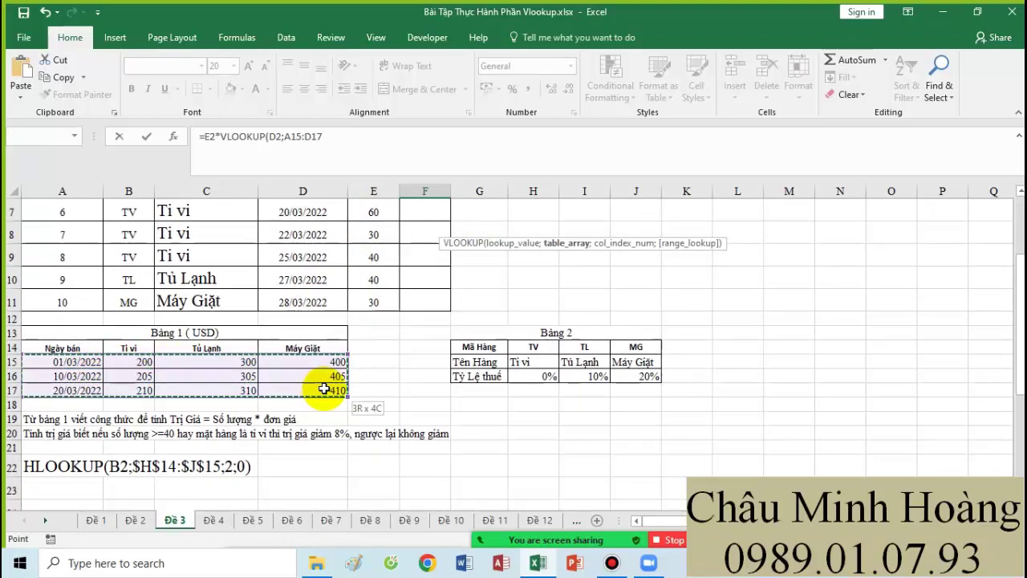
key(F4)
scroll(323, 388, up, 1)
scroll(324, 389, up, 1)
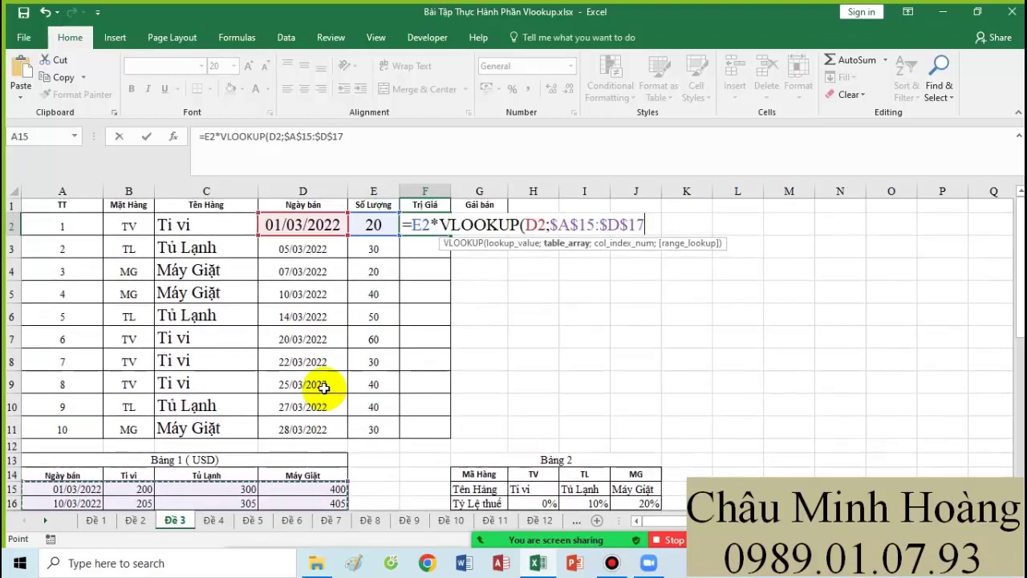
Step: Complete the F2 VLOOKUP with column index IF(C2="Ti vi";2;IF(C2="Tủ Lạnh";3;4)) and match type 1, and enter the formula
text(;if()
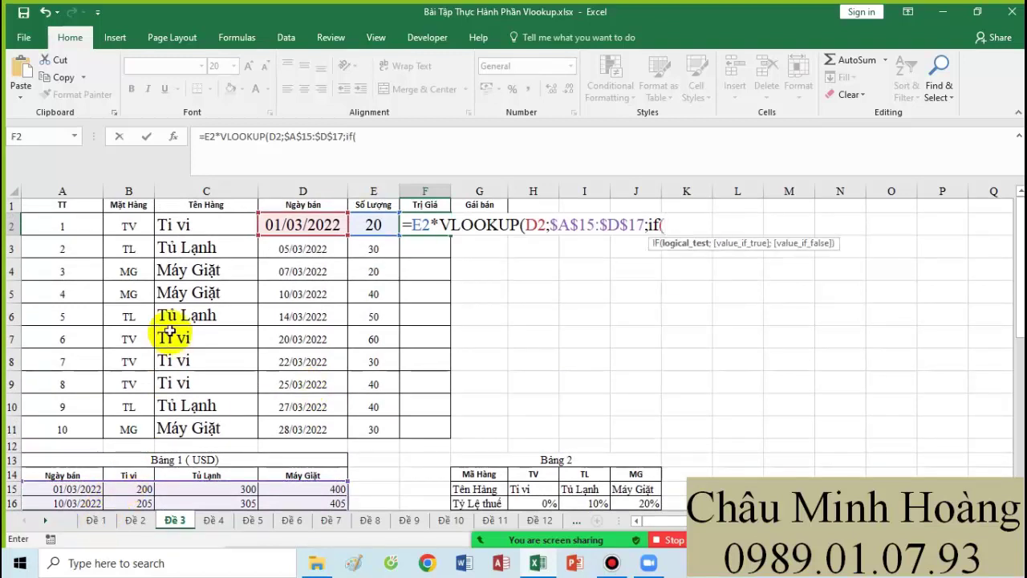
click(193, 226)
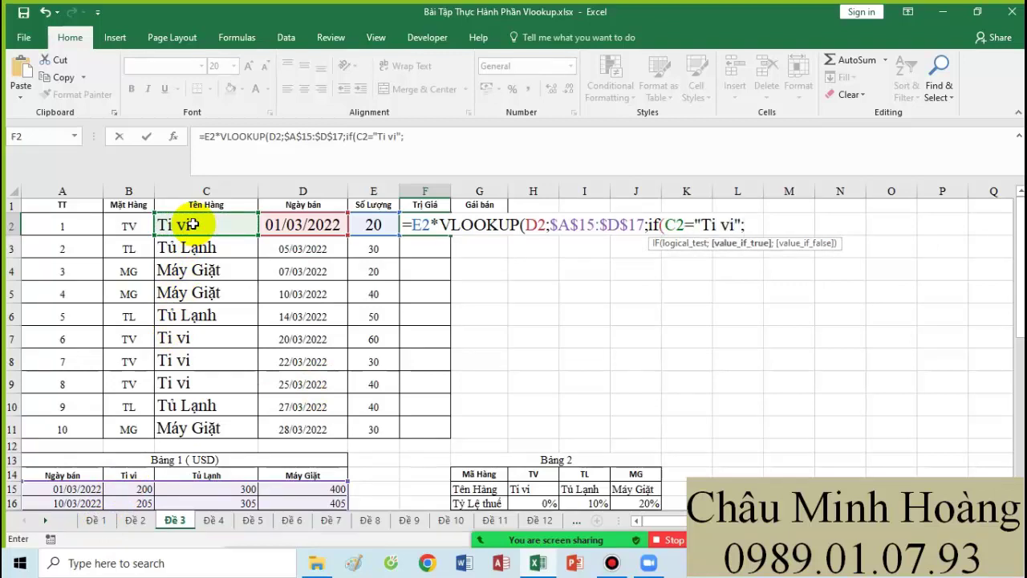
text(="Ti vi";2;if()
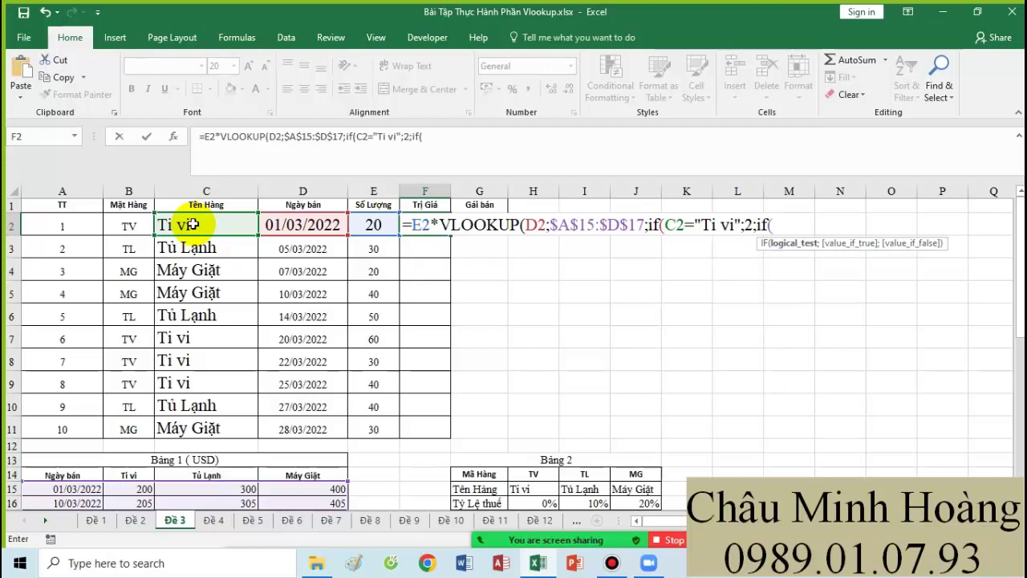
click(193, 226)
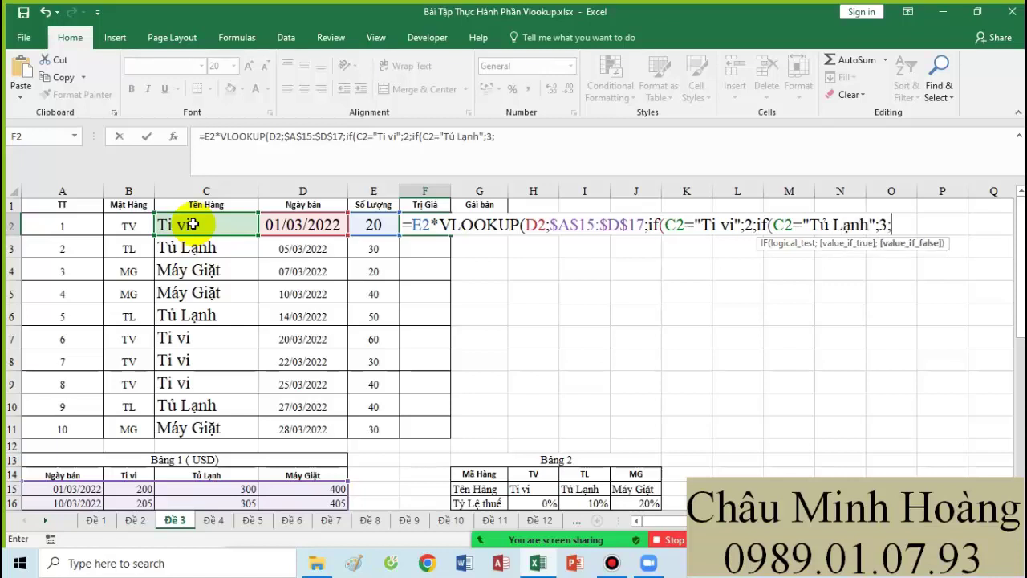
text();)
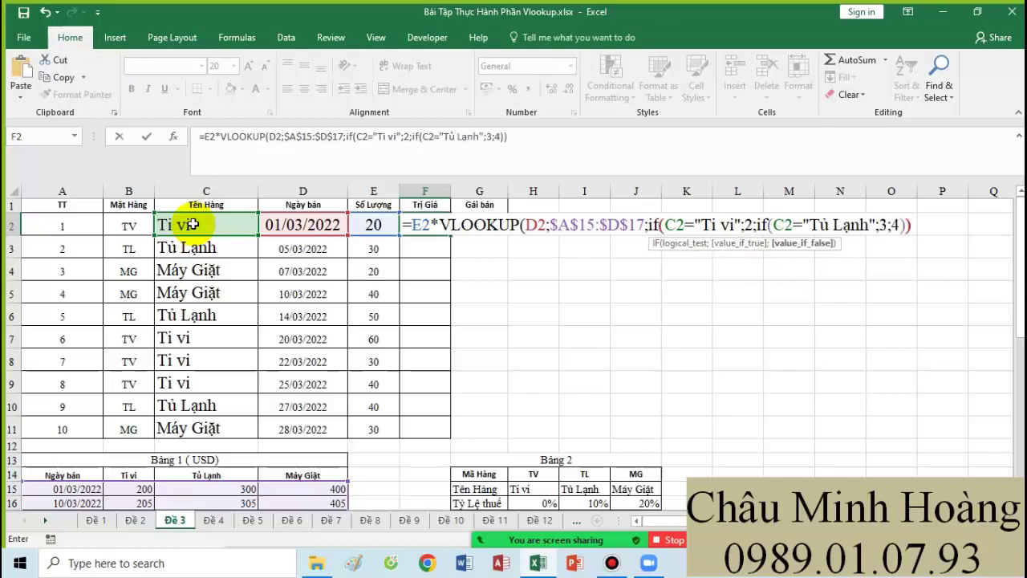
text(1)
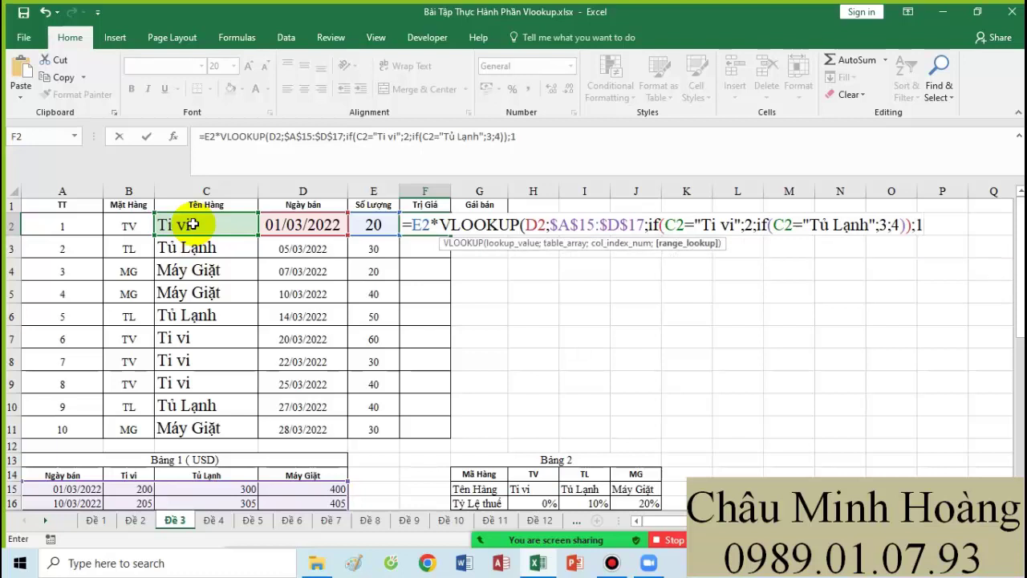
text())
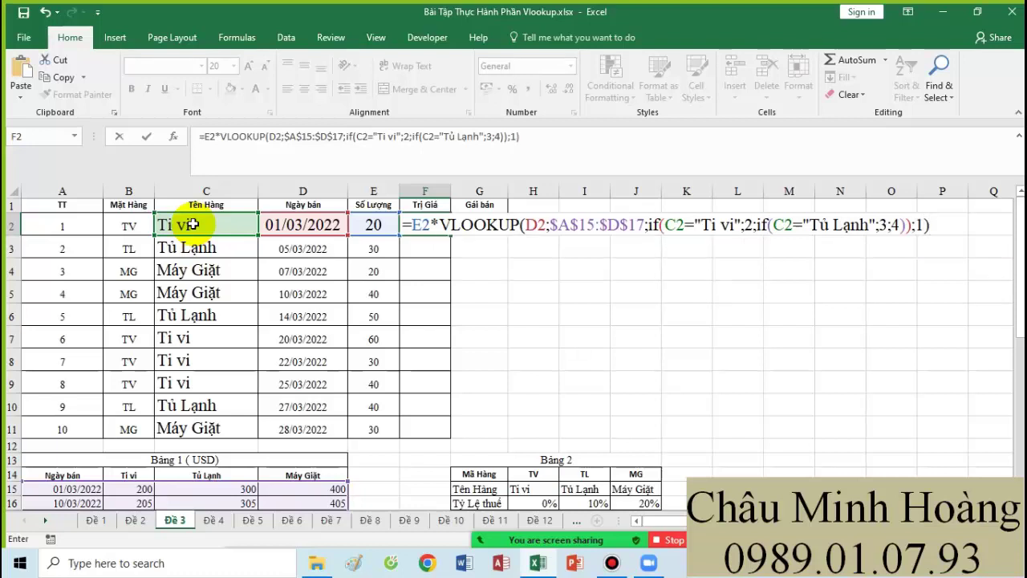
key(Return)
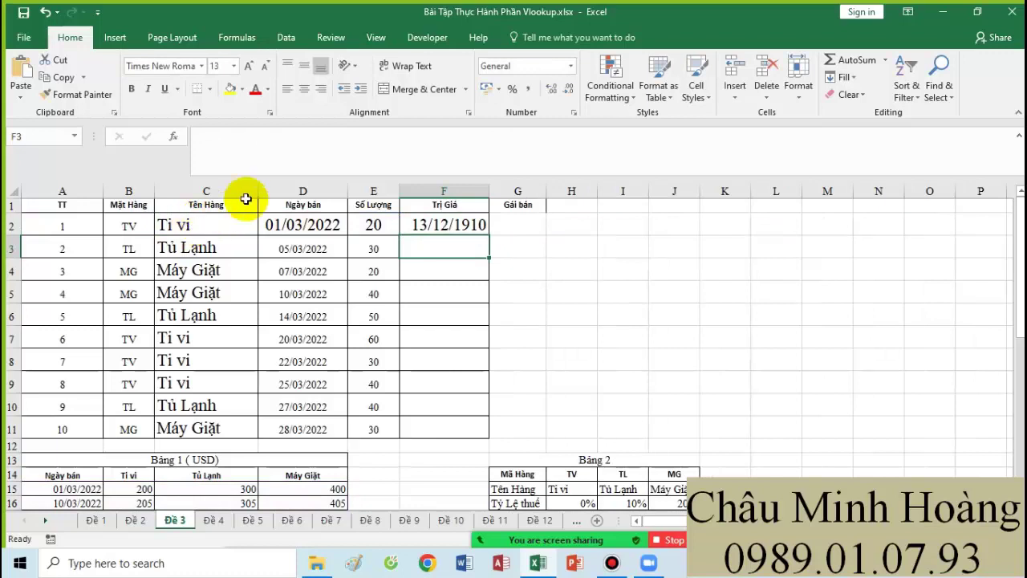
Step: Change the number format of the Trị Giá result in F2 to General
click(419, 224)
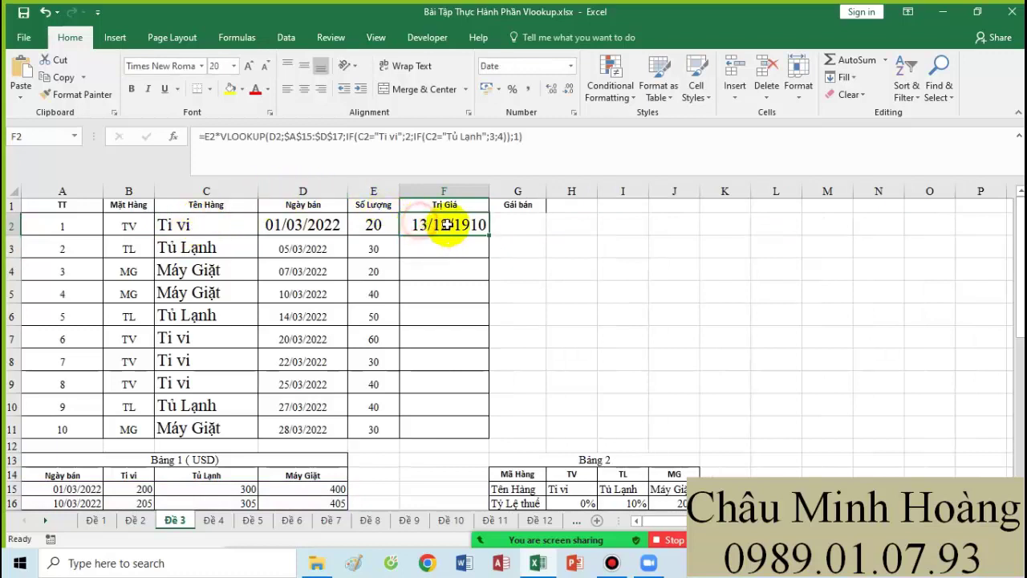
click(571, 65)
click(553, 95)
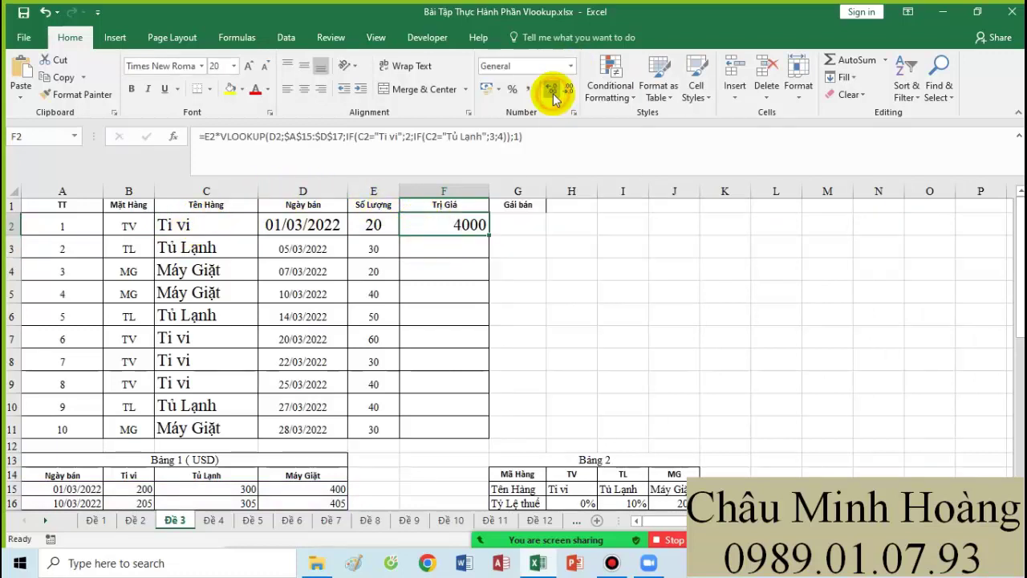
Step: Extend the F2 Trị Giá formula with a multiplication by an IF function that uses an OR test
double_click(442, 224)
scroll(431, 289, down, 2)
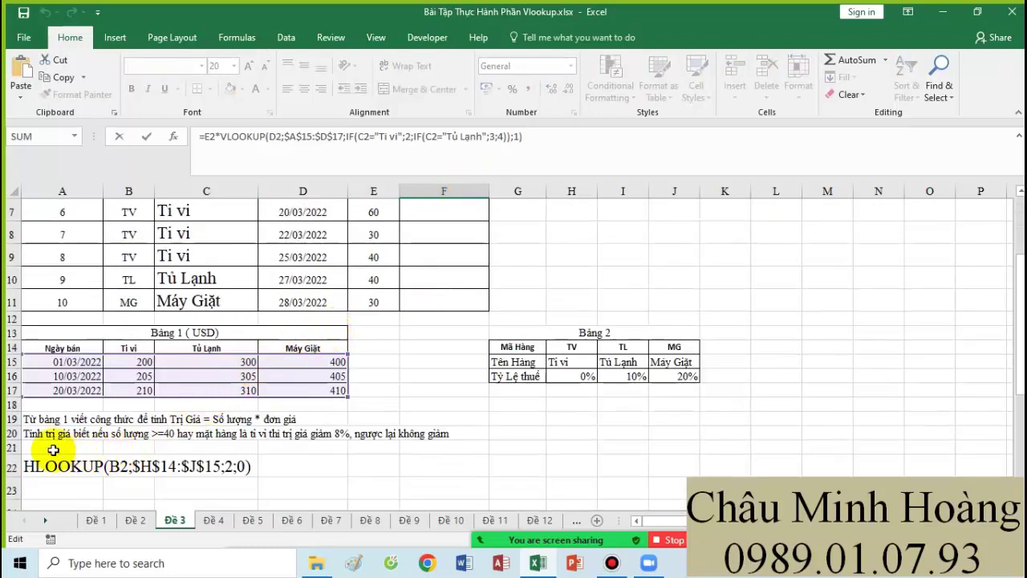
scroll(829, 344, up, 2)
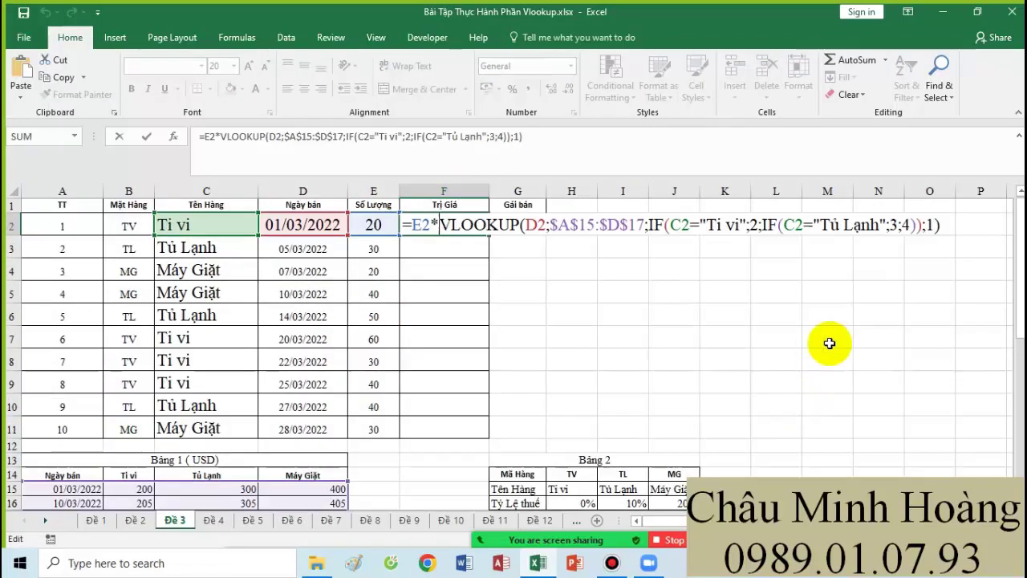
click(943, 227)
text(*if()
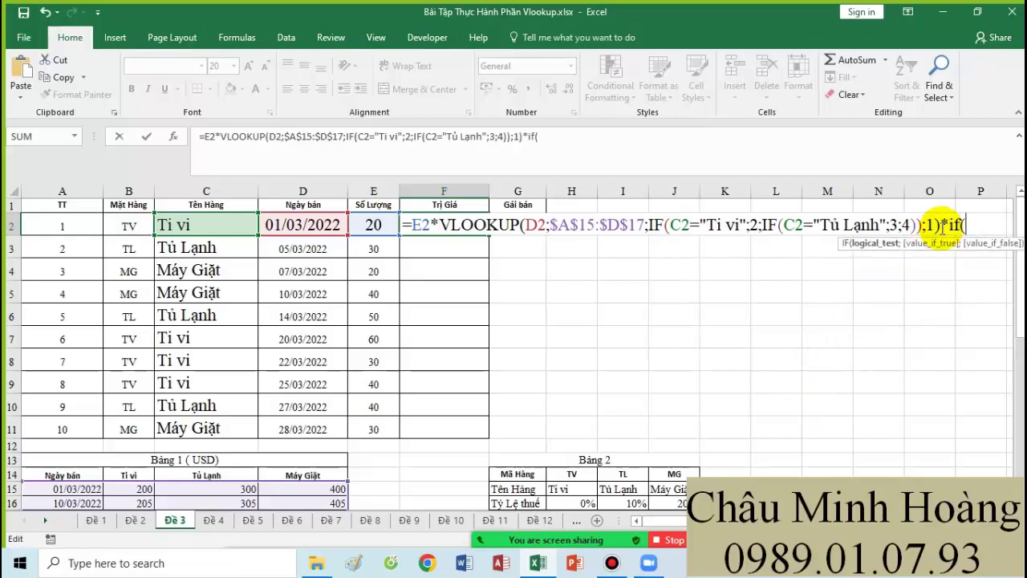
scroll(717, 306, down, 4)
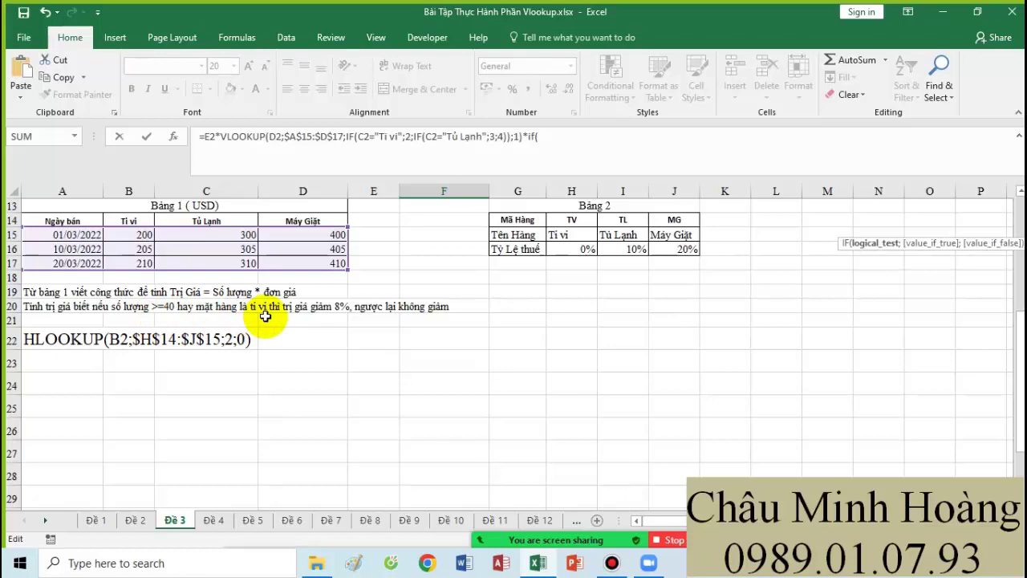
scroll(569, 352, up, 4)
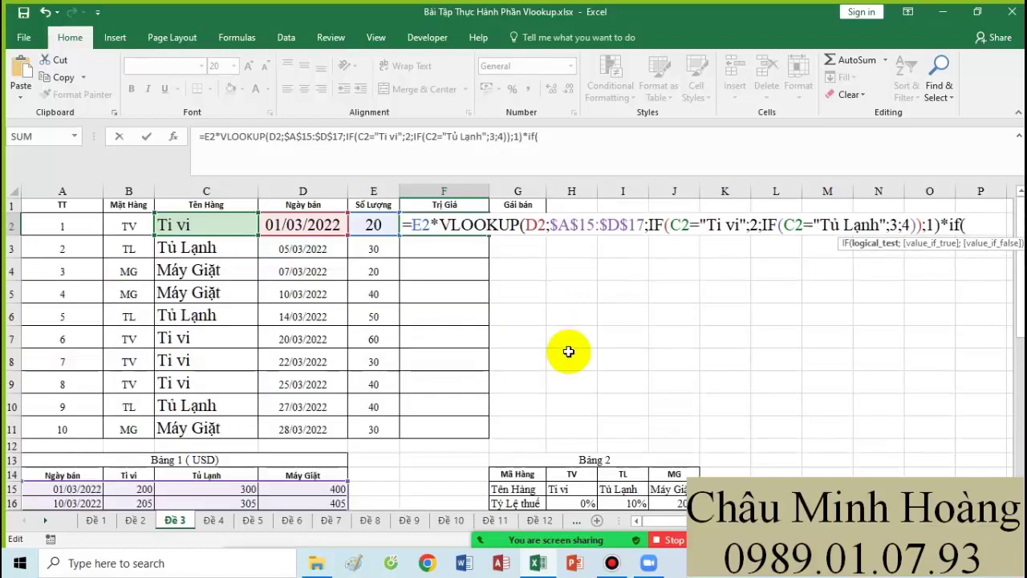
text(or()
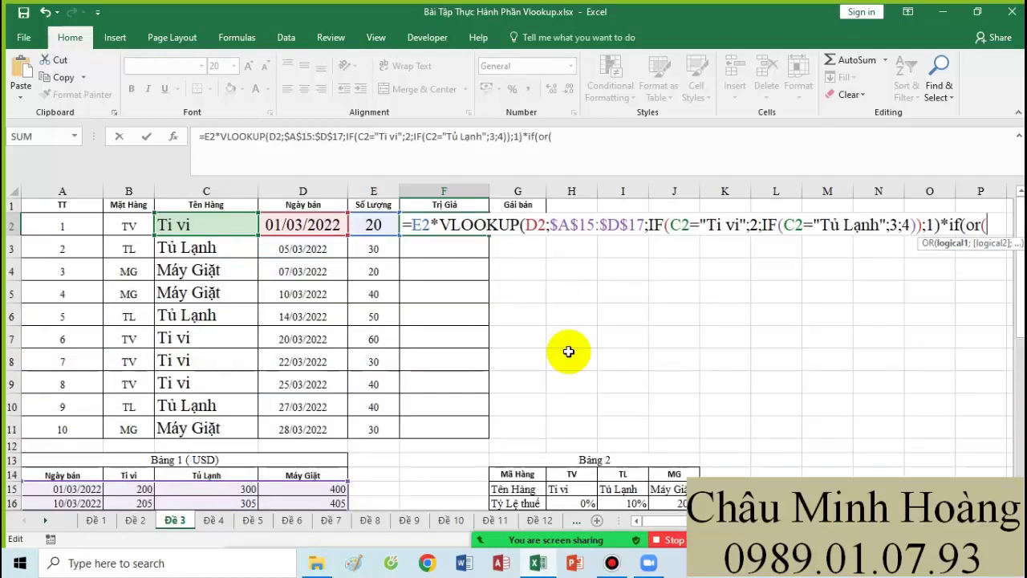
Step: Set the OR conditions to E2>=40 and C2="Ti vi", with IF results 92% when true and 1 when false
click(379, 227)
text(>=40;)
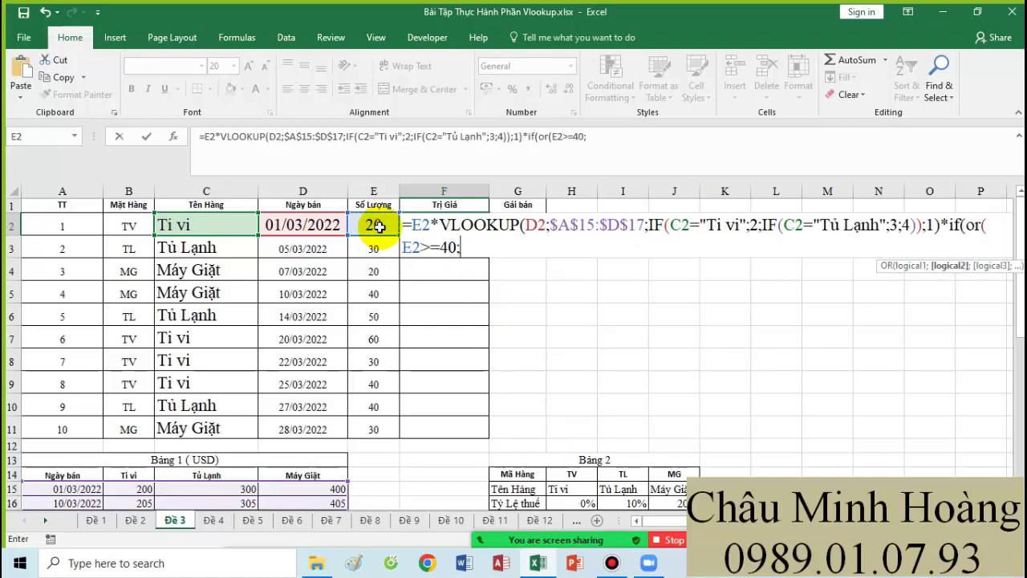
click(203, 225)
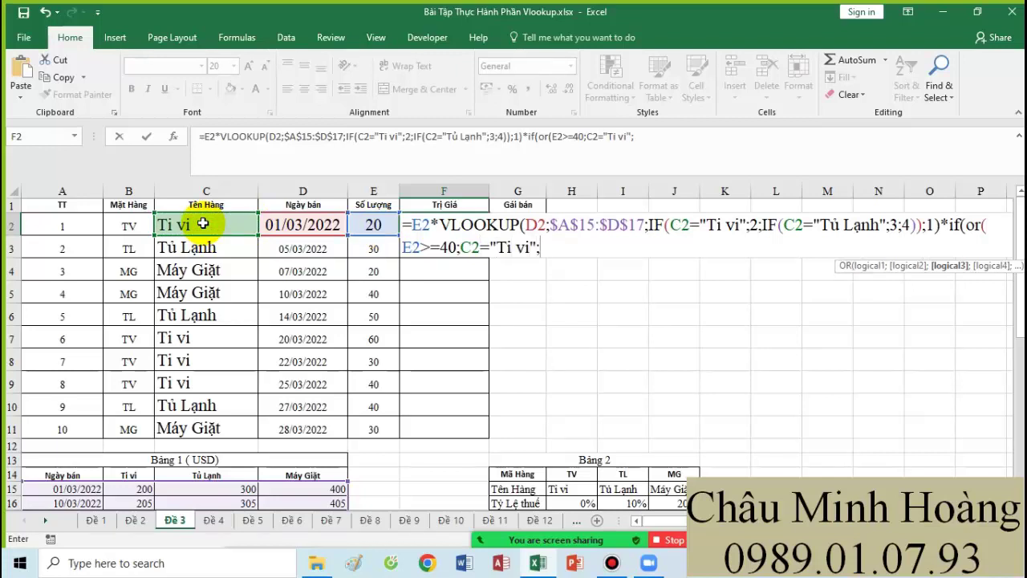
text(="Ti vi");)
scroll(273, 386, down, 3)
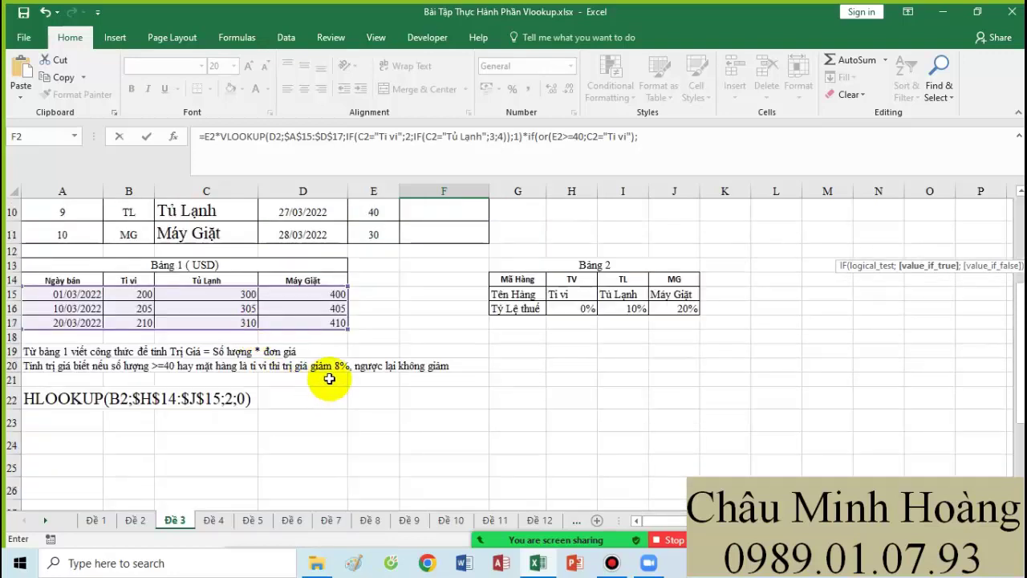
scroll(498, 365, up, 3)
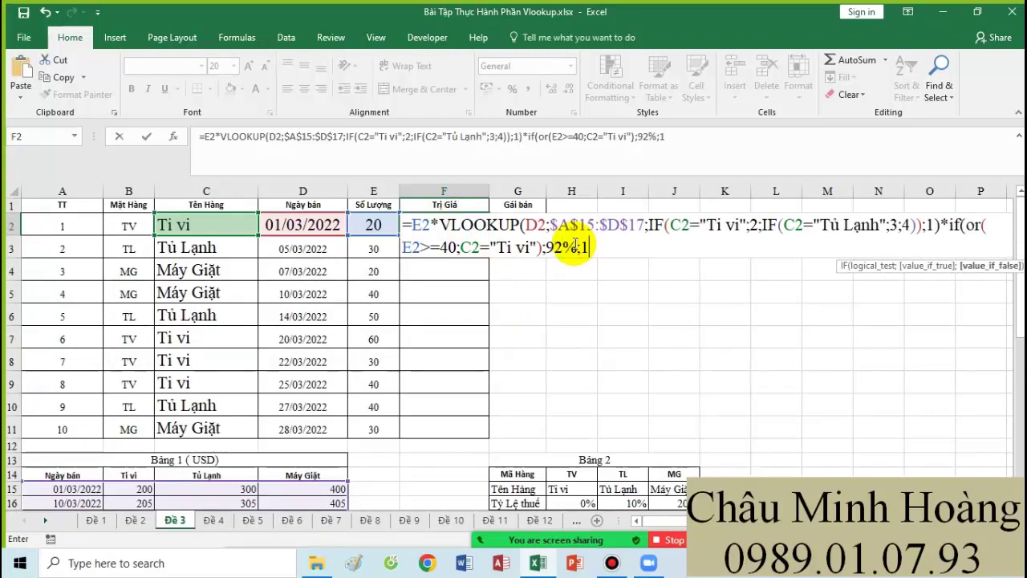
text())
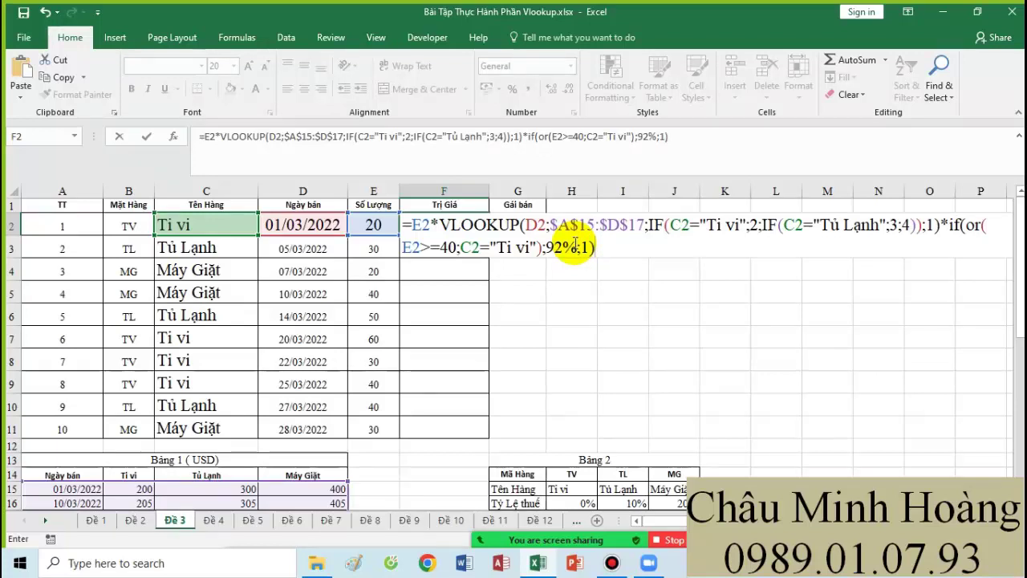
Step: Copy the F2 formula text without its equals sign, enter the formula, and set the cell's number format to General
drag(623, 246, 410, 228)
key(ctrl+c)
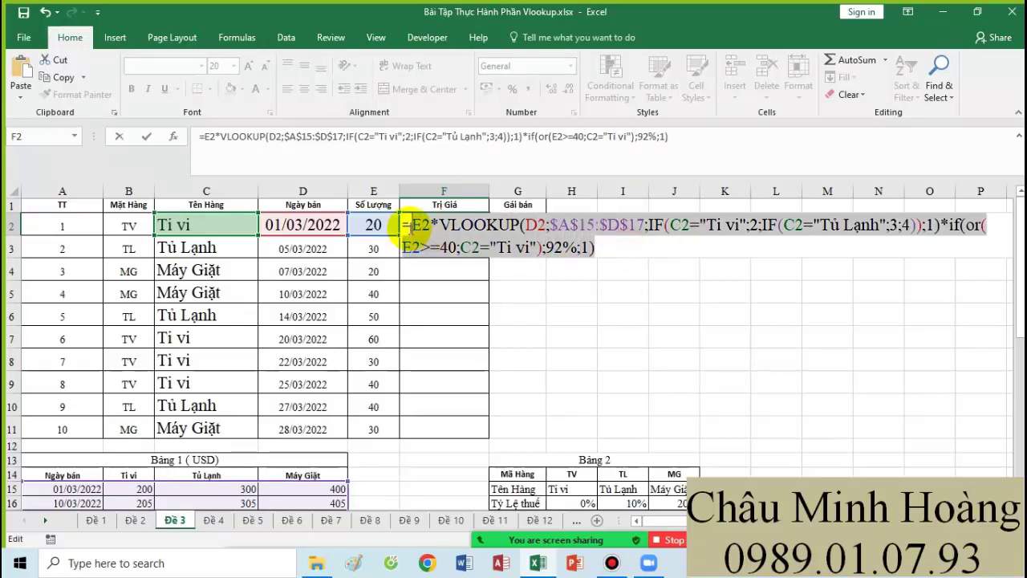
key(ctrl+Return)
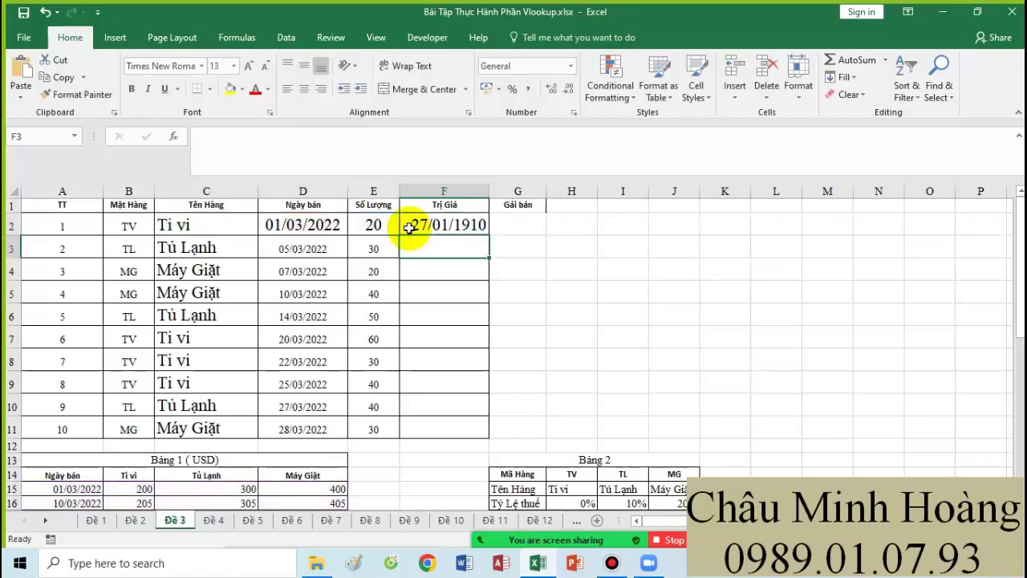
click(572, 65)
click(567, 89)
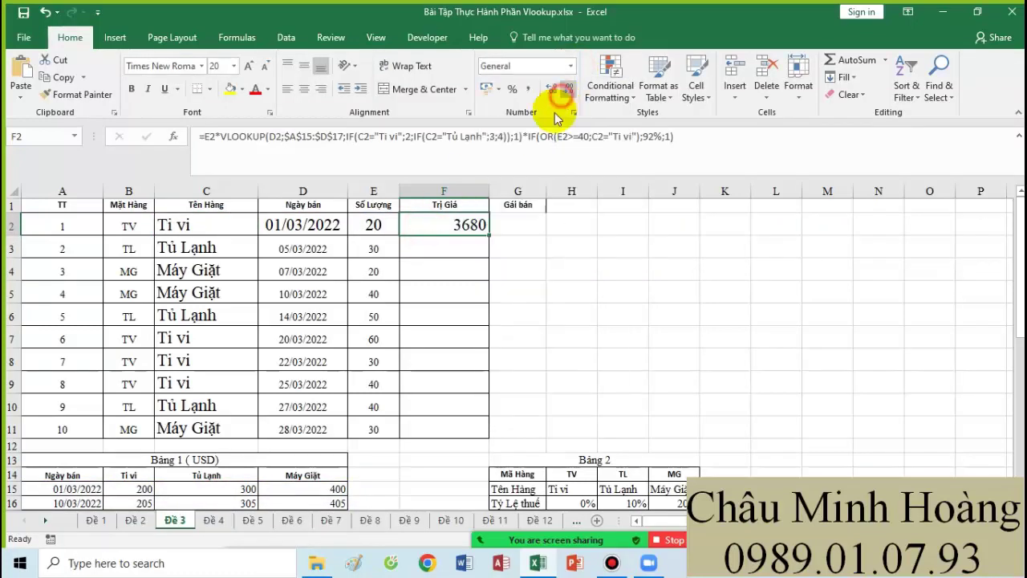
Step: Paste the copied Trị Giá formula as text in A23, below the HLOOKUP note
scroll(178, 334, down, 3)
click(57, 428)
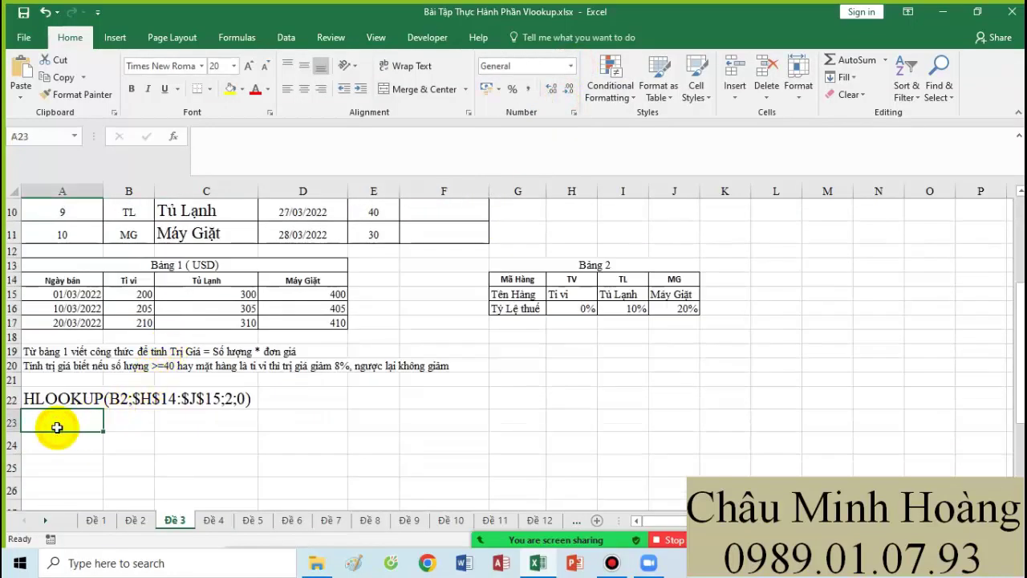
key(ctrl+v)
Step: Copy the formula notes block A22:M30 and paste it at A28 on the Đề 4 sheet
drag(49, 399, 678, 423)
drag(773, 450, 834, 479)
key(ctrl+c)
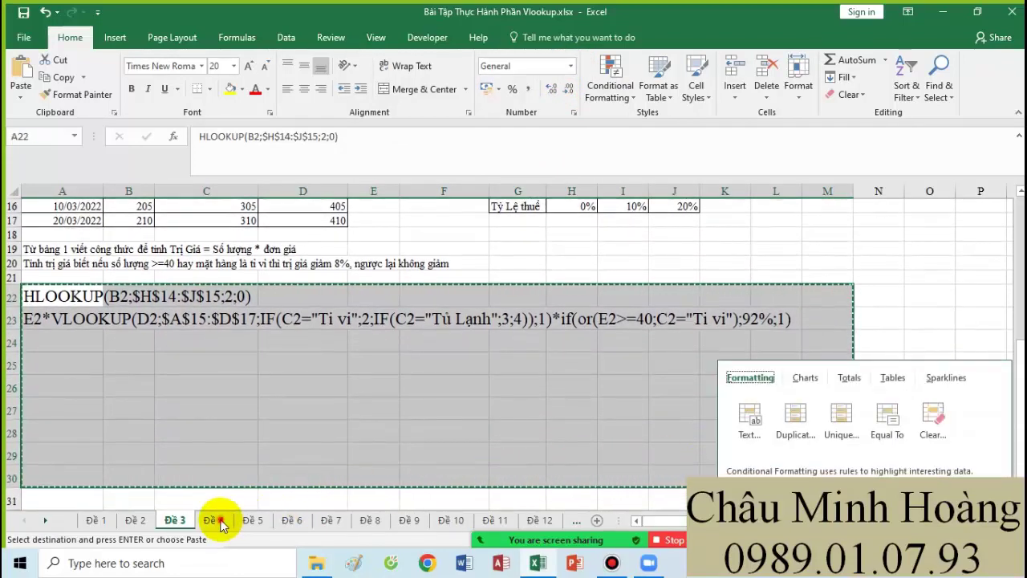
click(213, 520)
scroll(193, 444, down, 1)
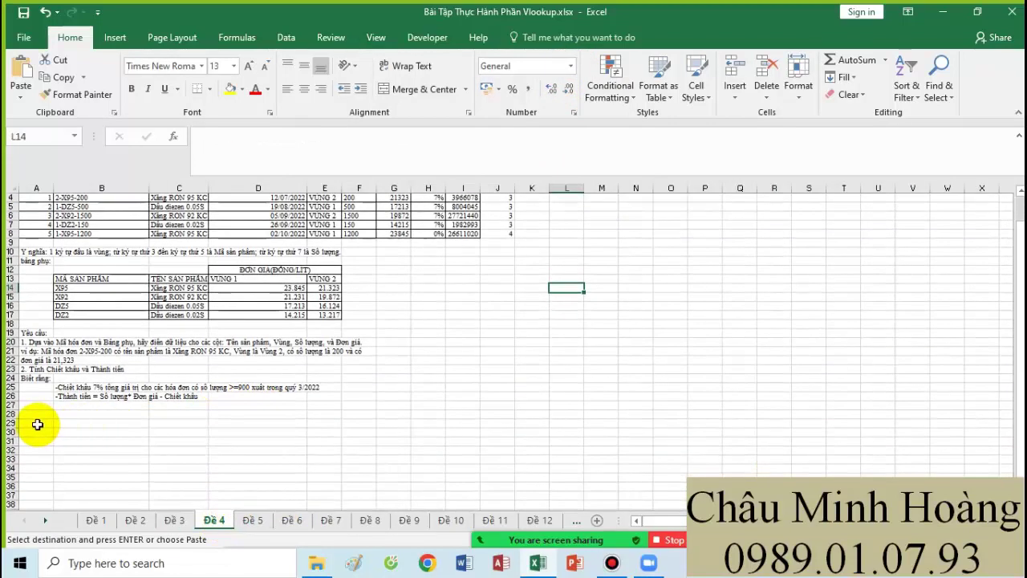
click(36, 424)
key(ctrl+v)
Step: Narrow columns B, C and D of the Đề 4 table
scroll(365, 405, up, 5)
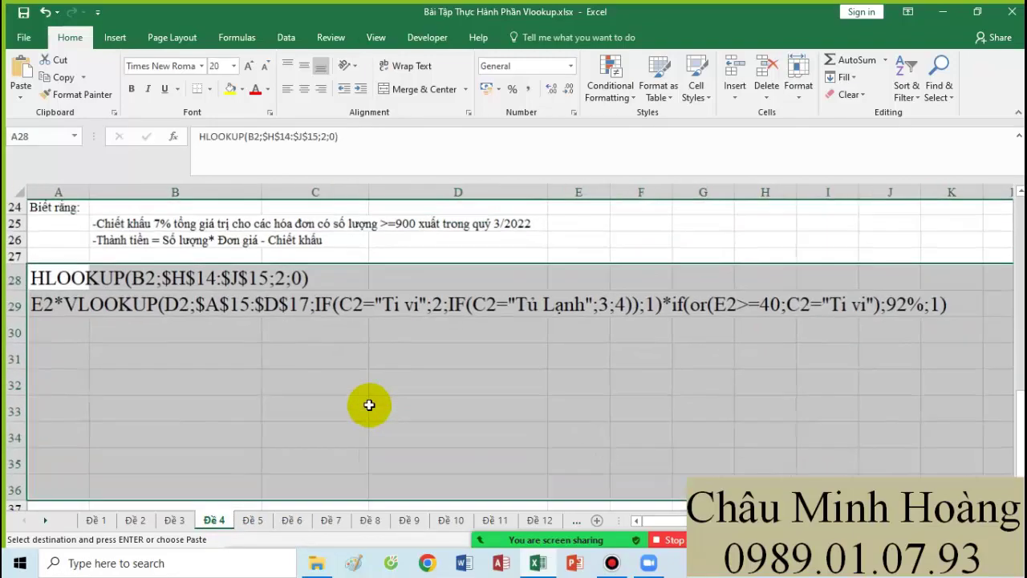
scroll(367, 406, down, 3)
scroll(367, 406, up, 3)
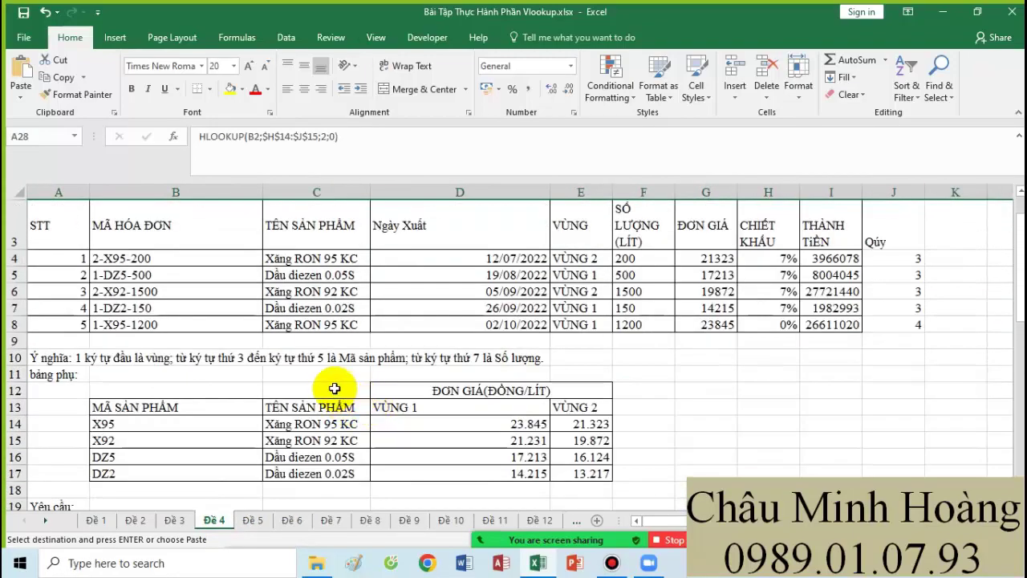
scroll(370, 406, up, 1)
drag(263, 193, 184, 196)
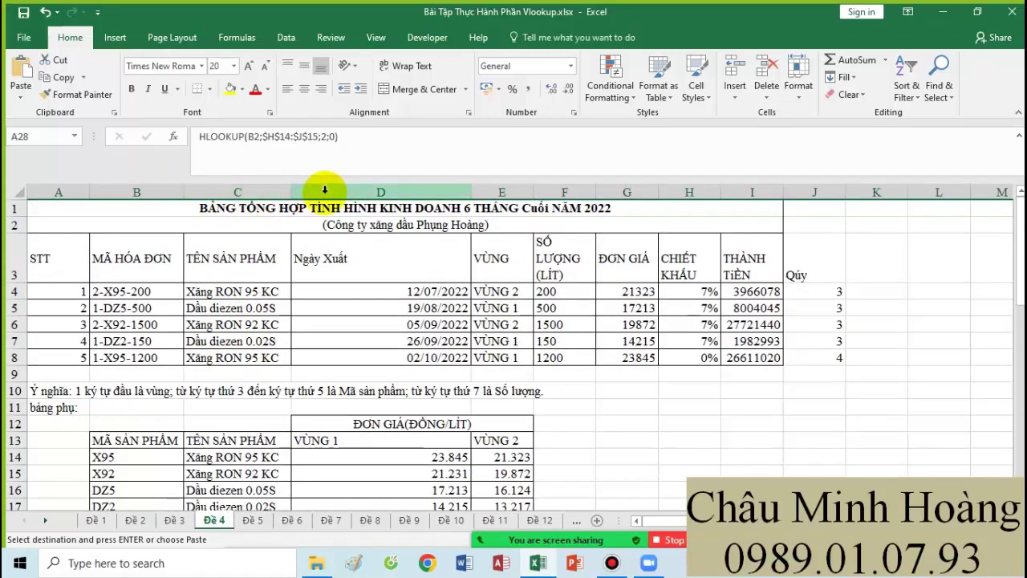
drag(292, 193, 267, 192)
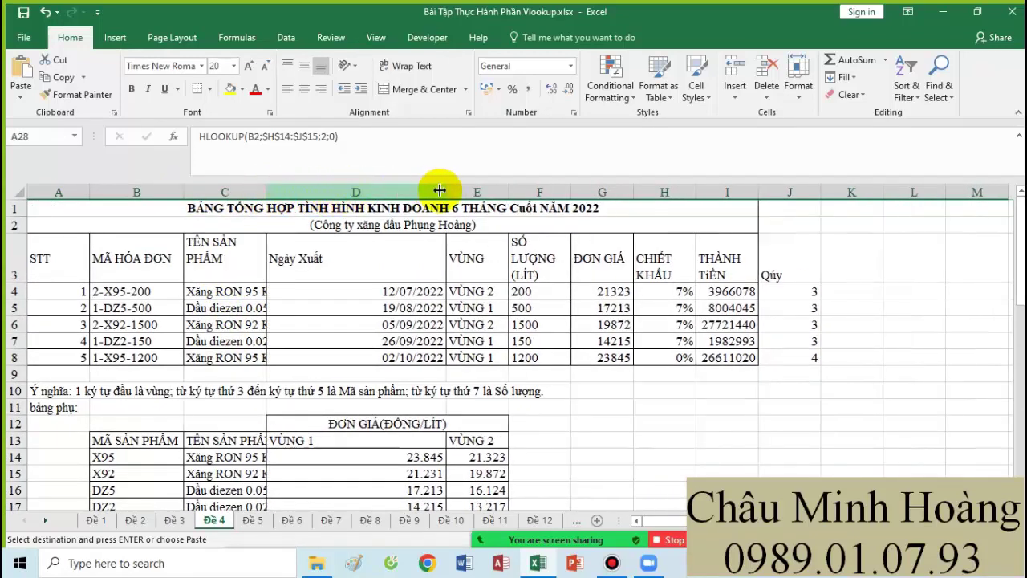
drag(447, 192, 367, 194)
Step: Set the font size of the first invoice row's cells C4:I4 to 24
click(221, 290)
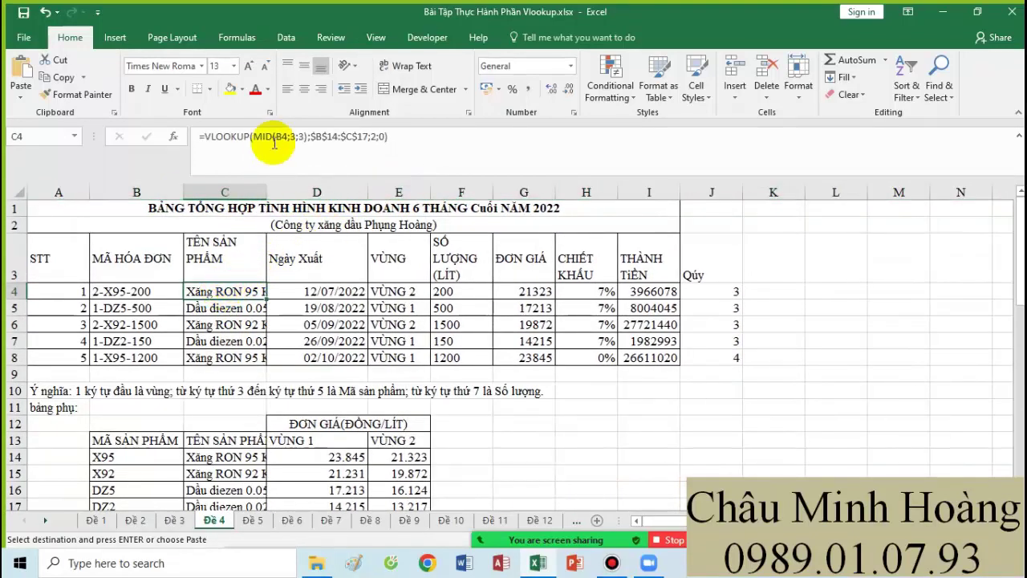
drag(217, 292, 623, 293)
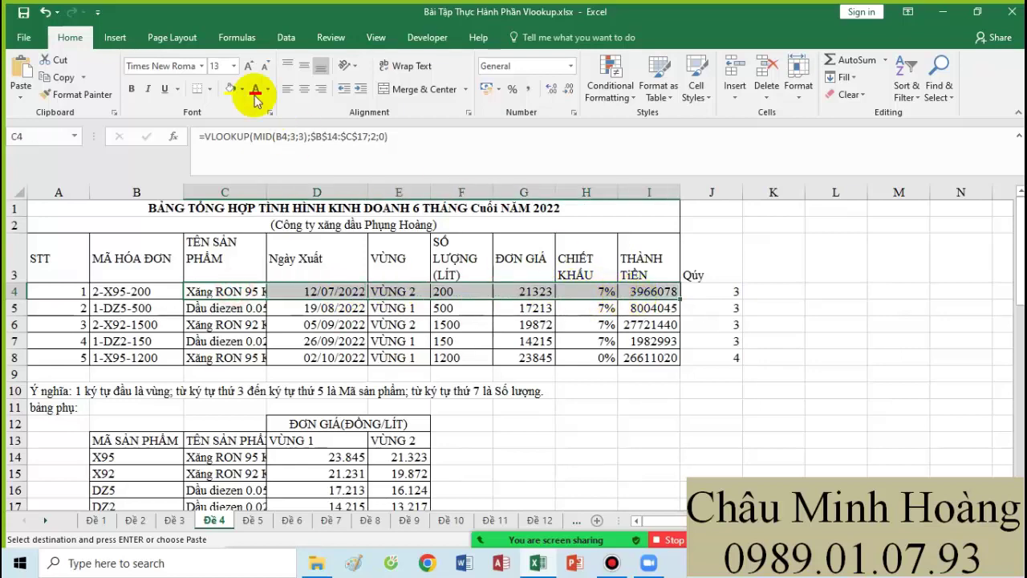
click(234, 66)
click(222, 228)
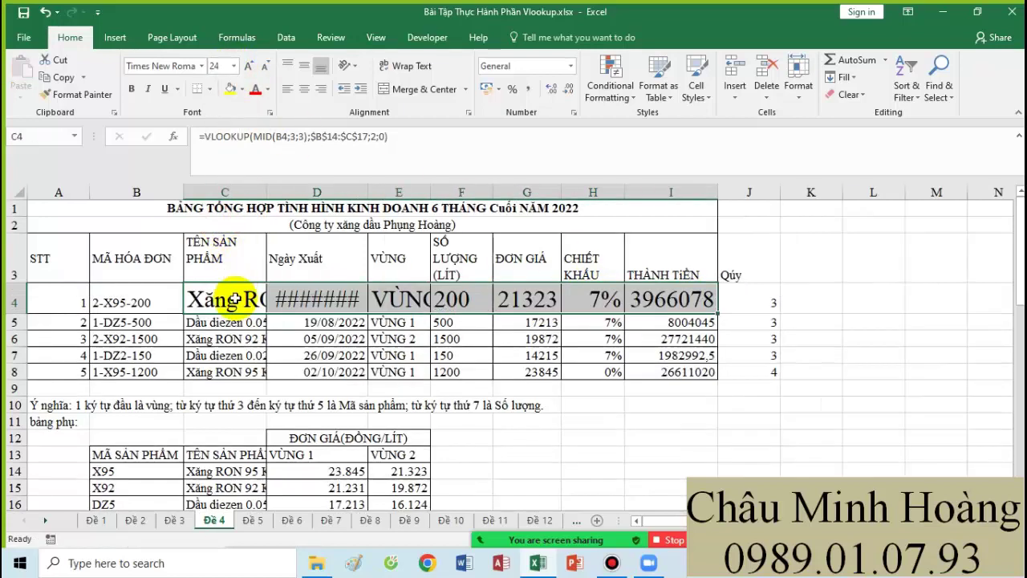
Step: Copy the Tên Sản Phẩm VLOOKUP formula from C4 without its equals sign and paste it as text in A30
double_click(225, 291)
scroll(96, 347, down, 2)
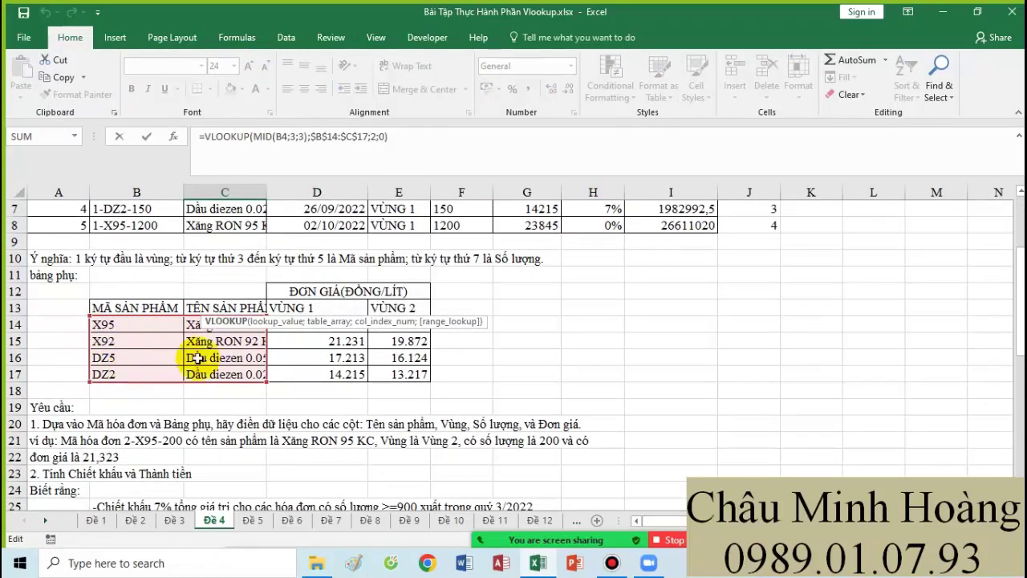
scroll(224, 390, up, 2)
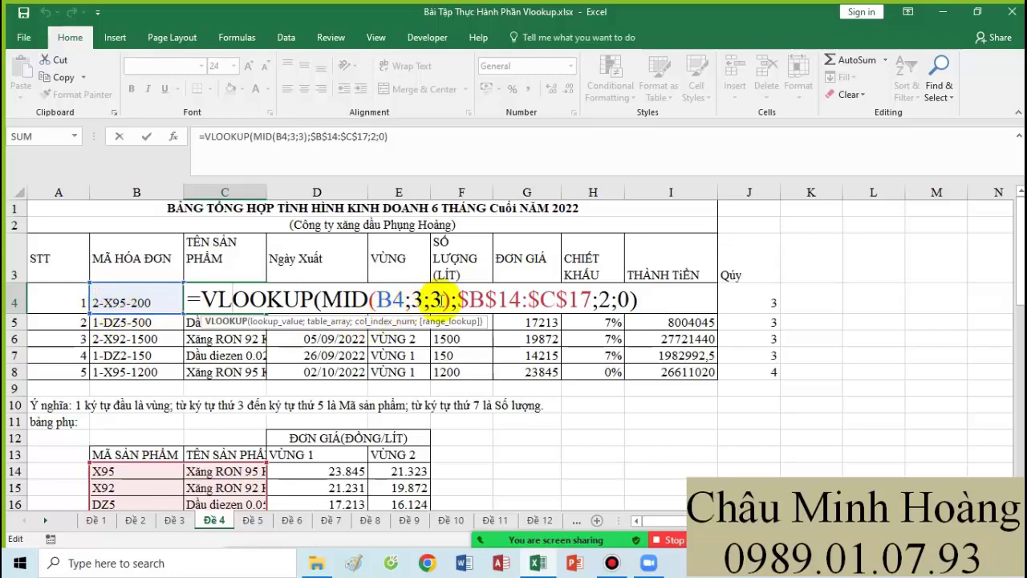
scroll(257, 421, down, 1)
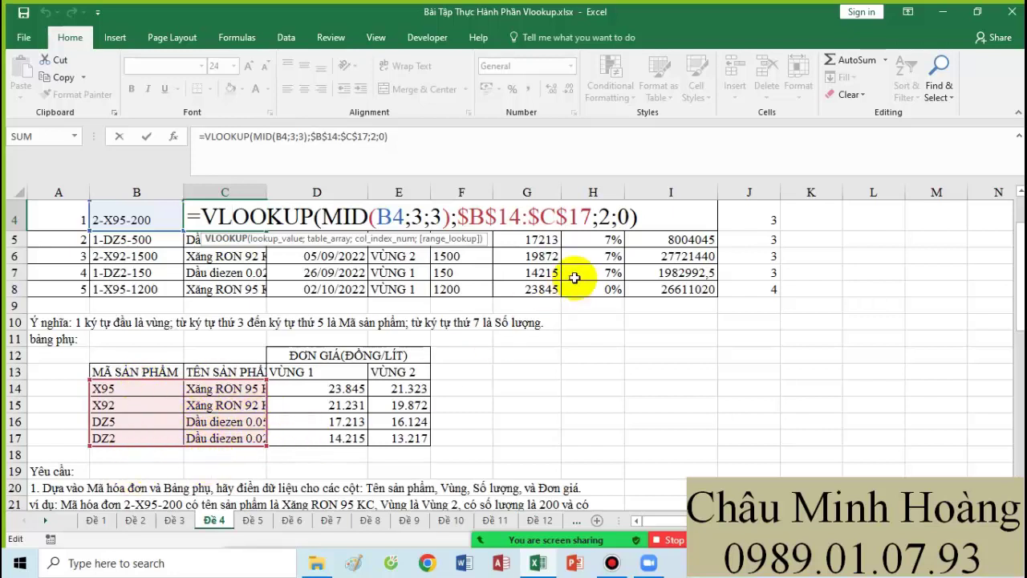
drag(638, 222, 202, 218)
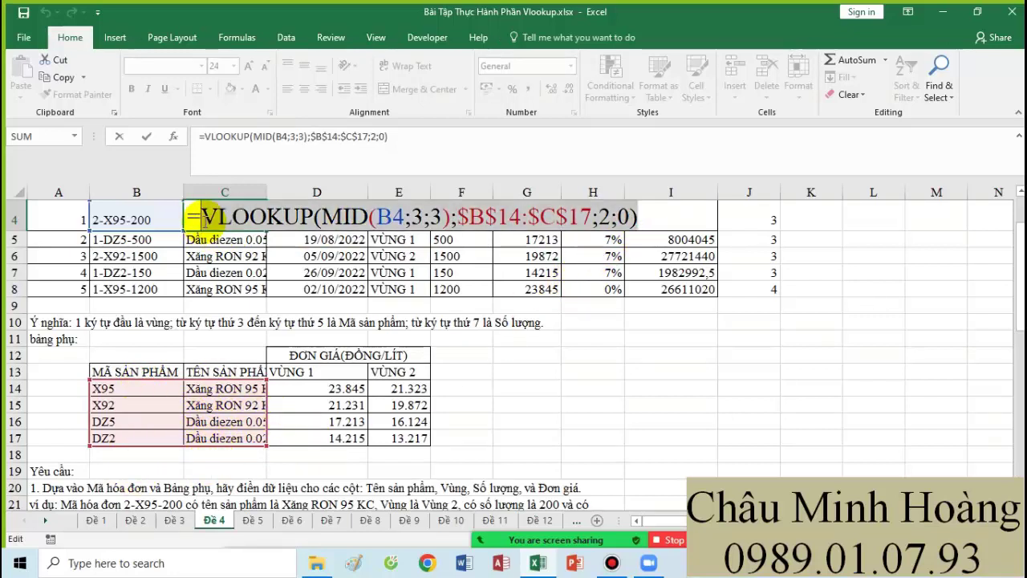
key(ctrl+c)
key(Escape)
scroll(142, 356, down, 5)
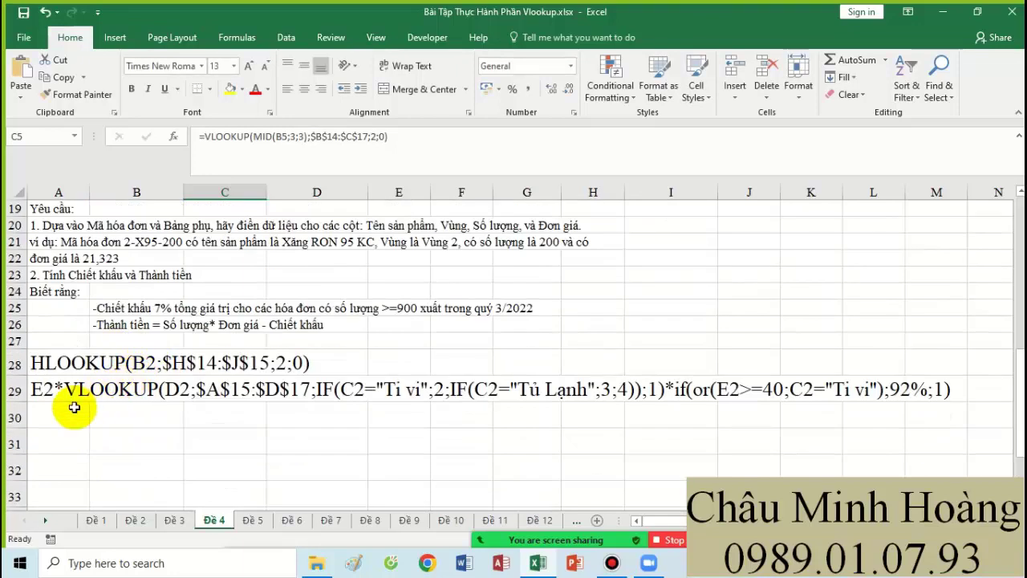
click(74, 408)
key(ctrl+v)
Step: Copy the Vùng IF formula from E4 without its equals sign and paste it as text in A31
scroll(332, 367, up, 6)
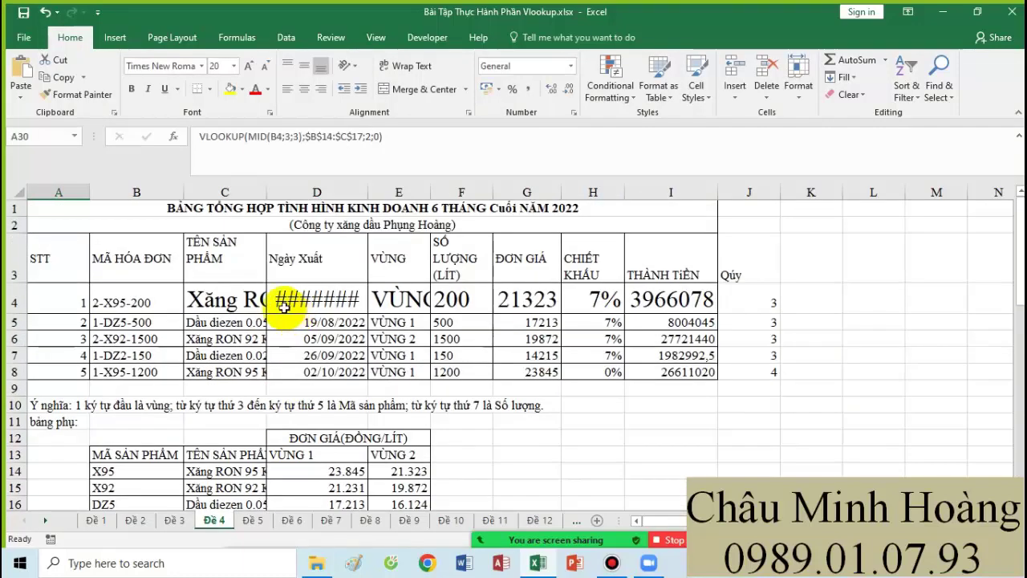
click(301, 302)
click(397, 302)
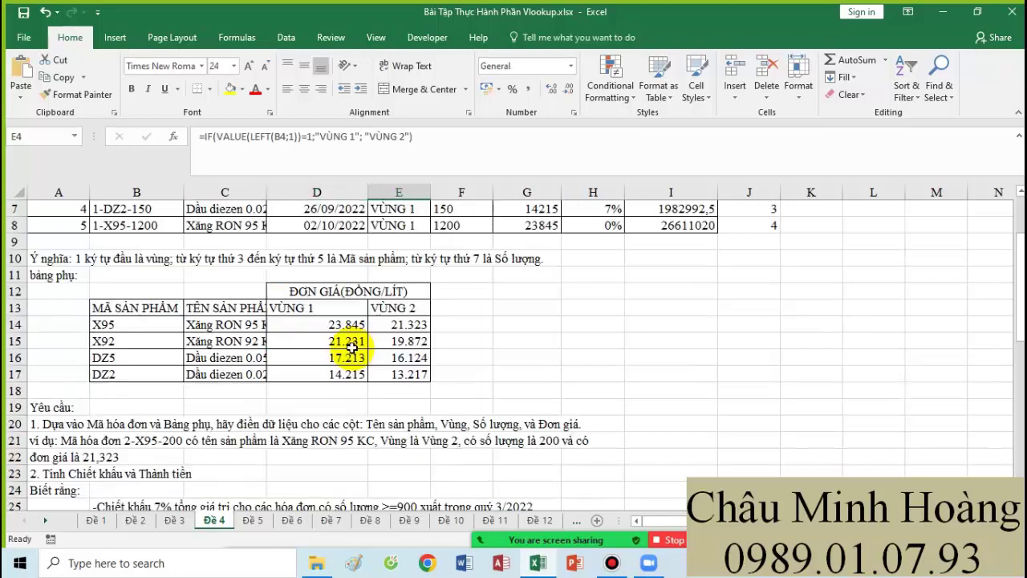
scroll(407, 345, down, 2)
scroll(411, 341, up, 2)
double_click(399, 302)
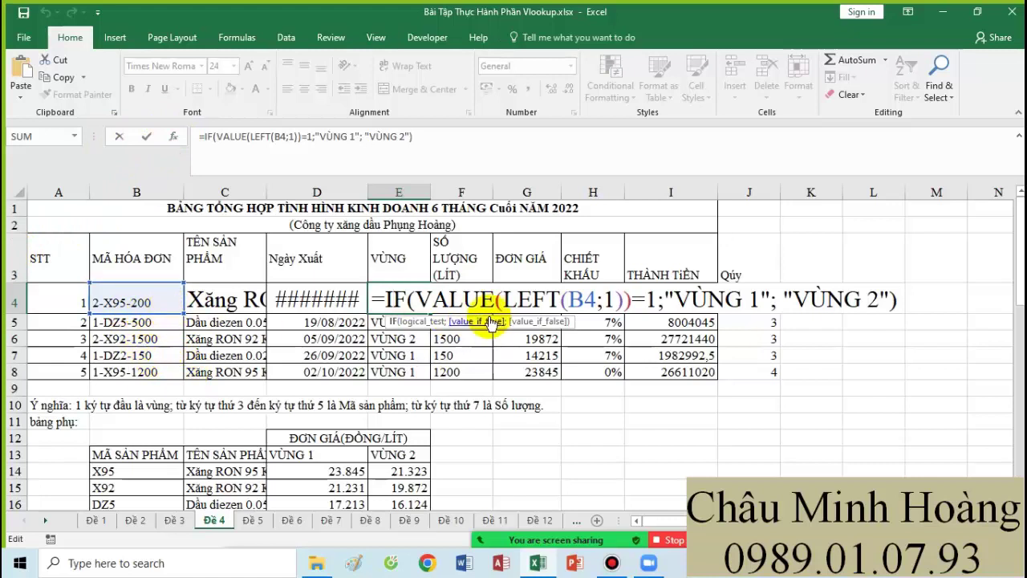
drag(568, 300, 907, 300)
drag(536, 300, 388, 299)
key(Return)
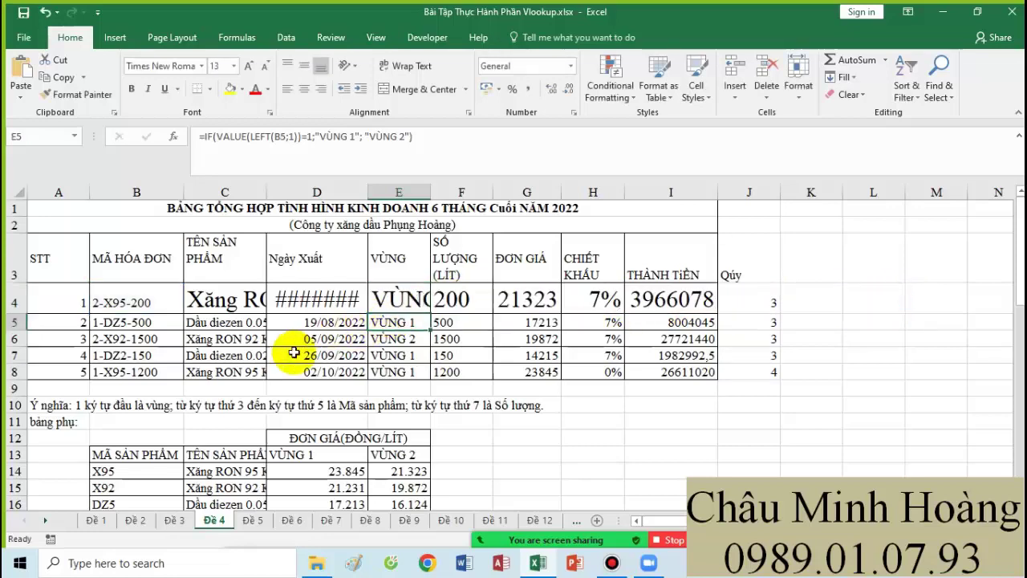
scroll(80, 401, down, 6)
click(62, 441)
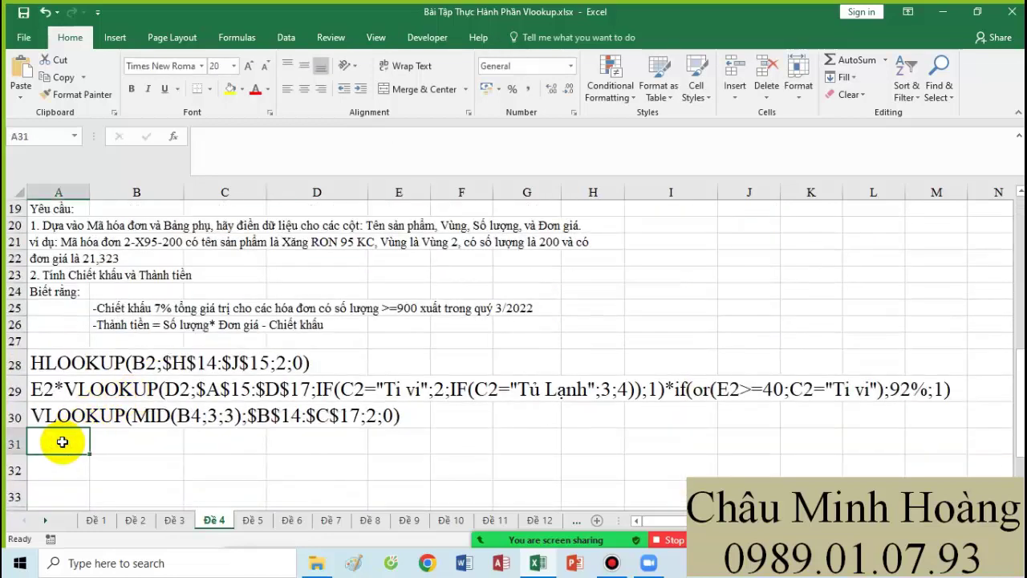
key(ctrl+v)
scroll(461, 409, up, 6)
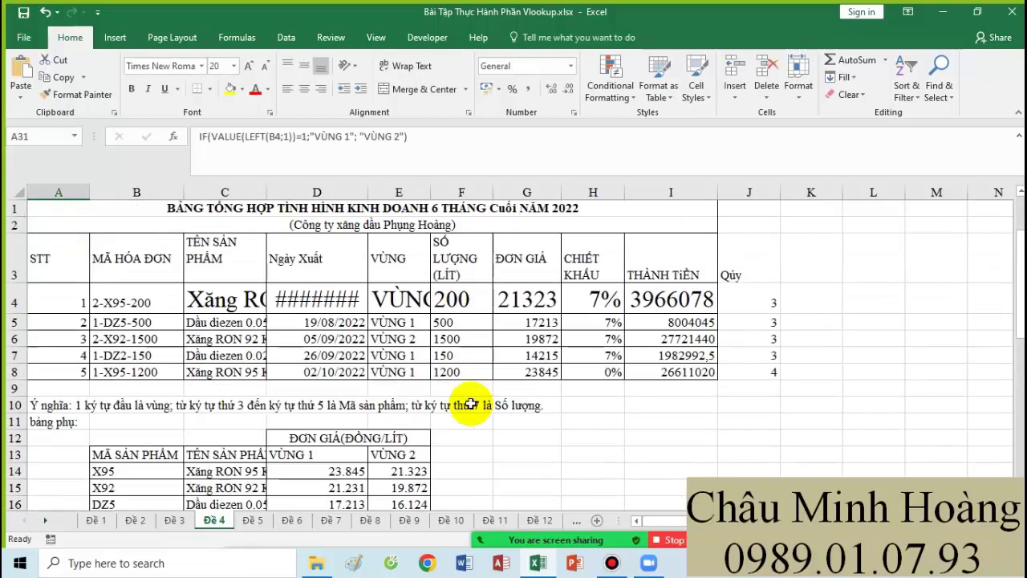
Step: Wrap the Số Lượng formula in F4 in VALUE so it reads =VALUE(MID(B4;7;LEN(B4)-6))
click(462, 309)
double_click(461, 301)
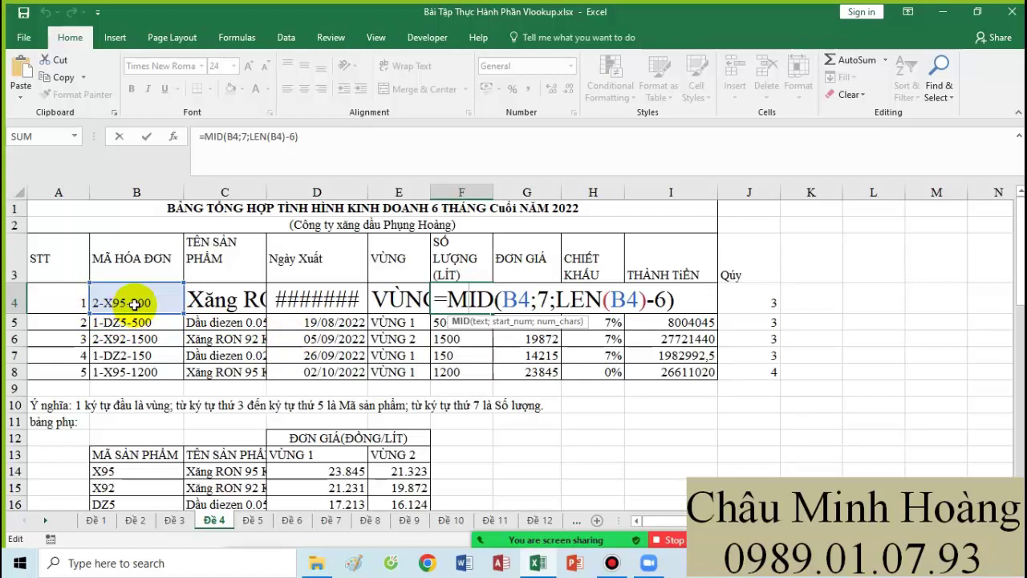
click(448, 299)
text(va)
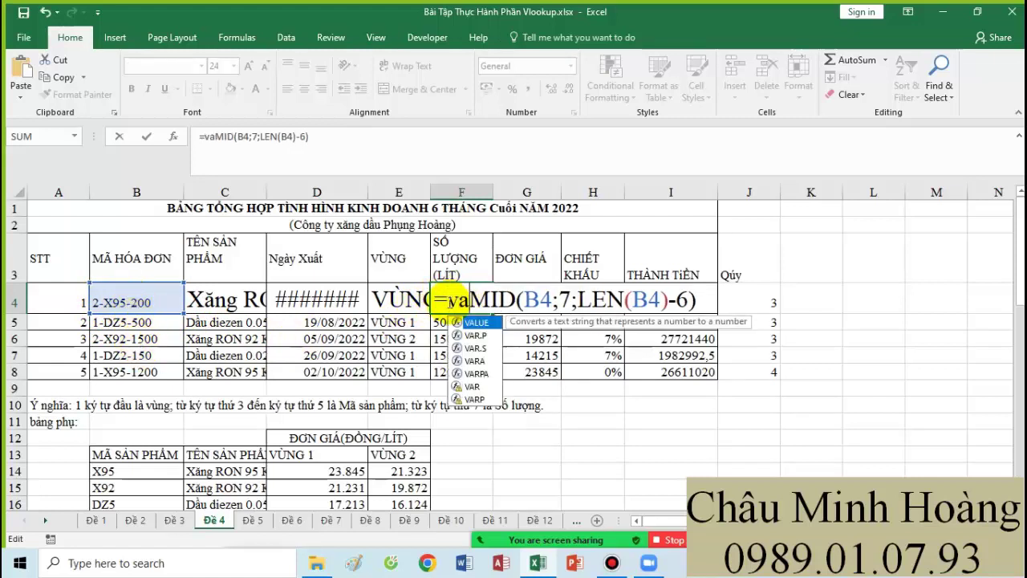
key(Tab)
click(769, 303)
text()O)
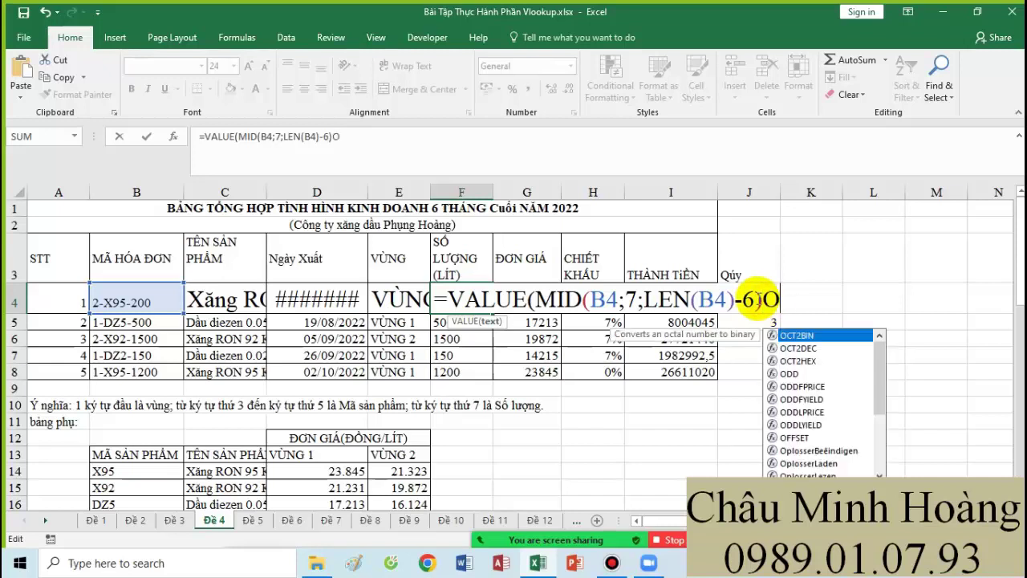
key(BackSpace)
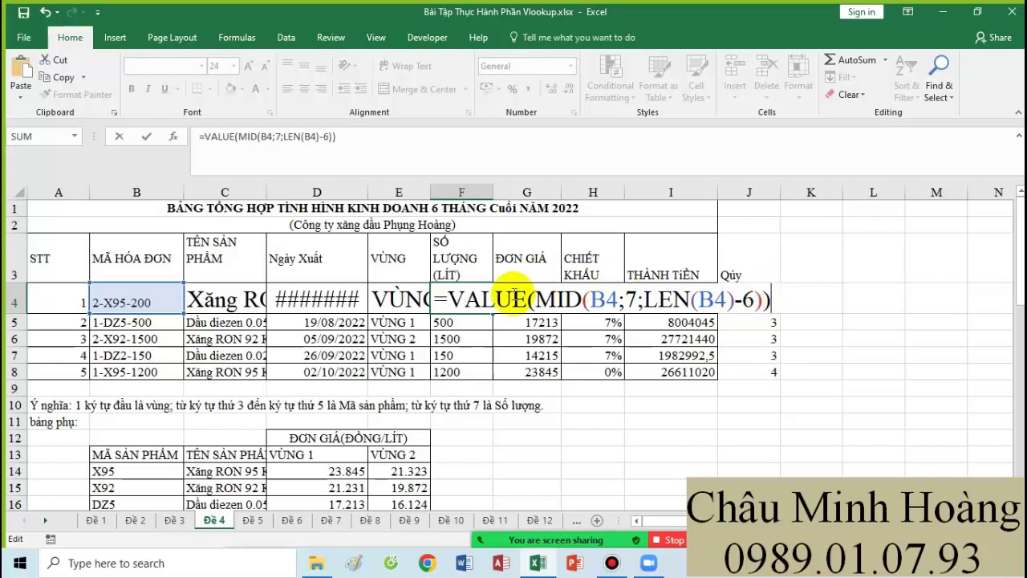
Step: Copy the Số Lượng VALUE(MID) formula from F4 without its equals sign and paste it as text in A32
drag(447, 300, 769, 301)
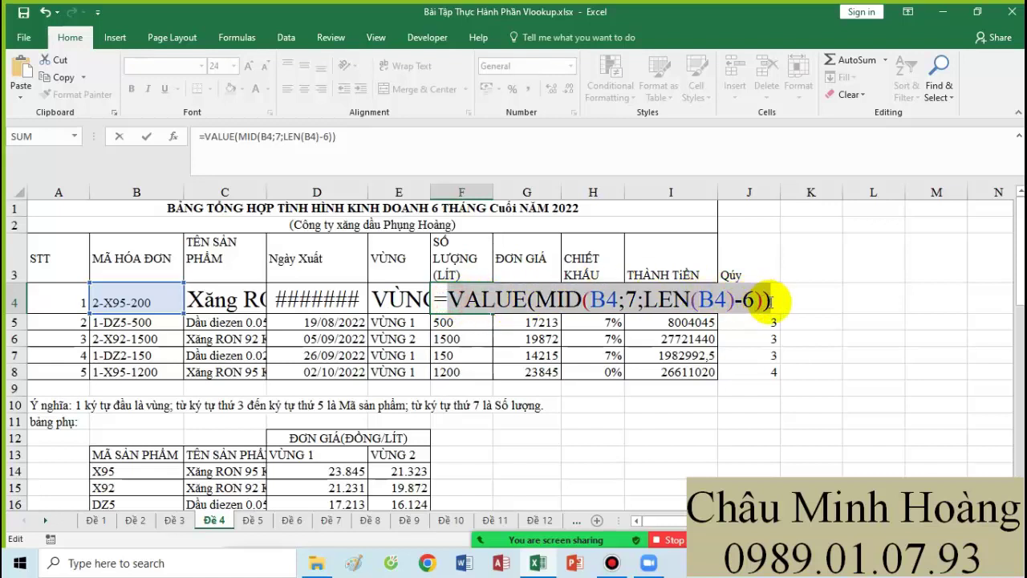
key(Return)
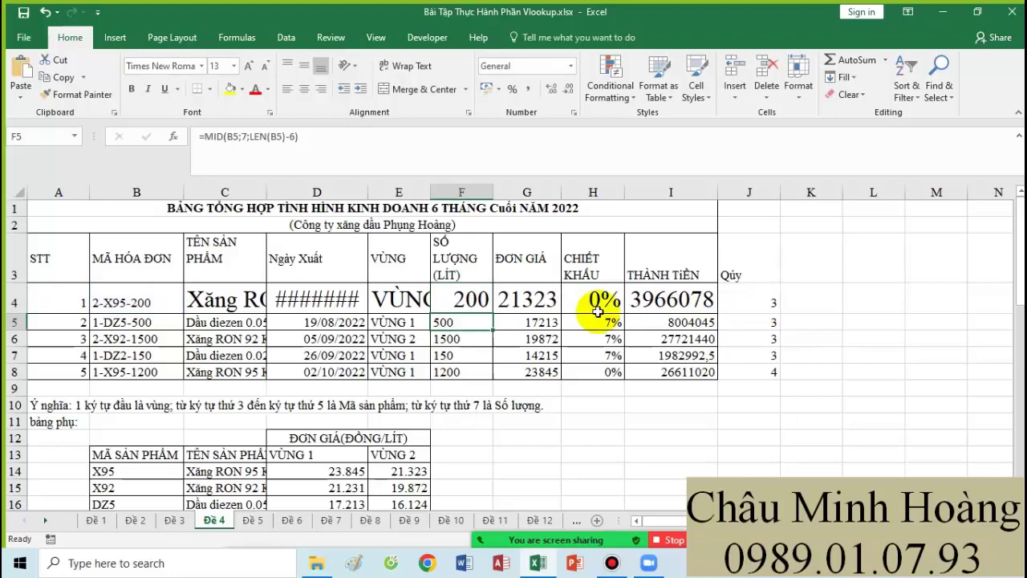
scroll(402, 380, down, 2)
scroll(403, 381, down, 4)
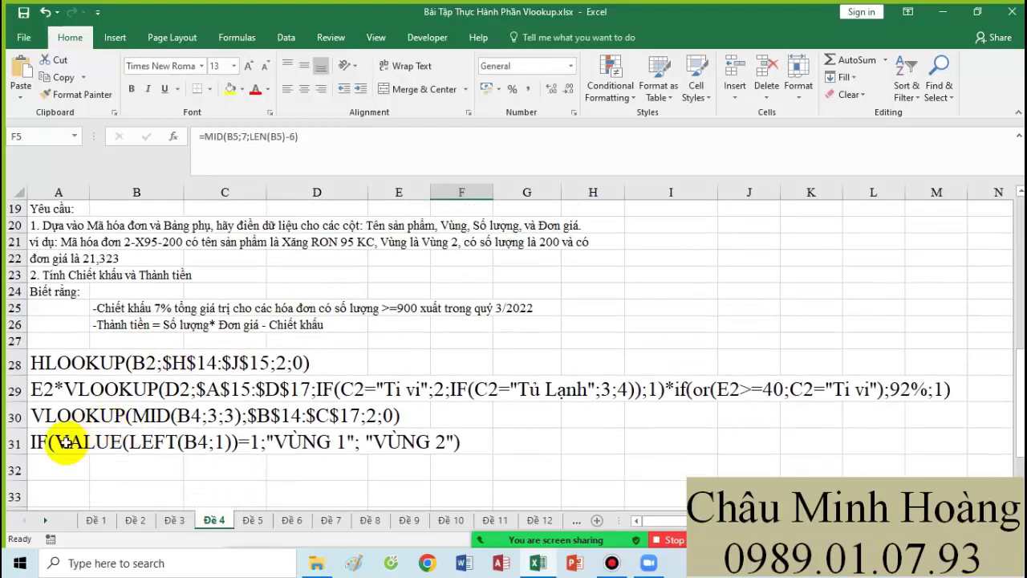
click(57, 466)
key(ctrl+v)
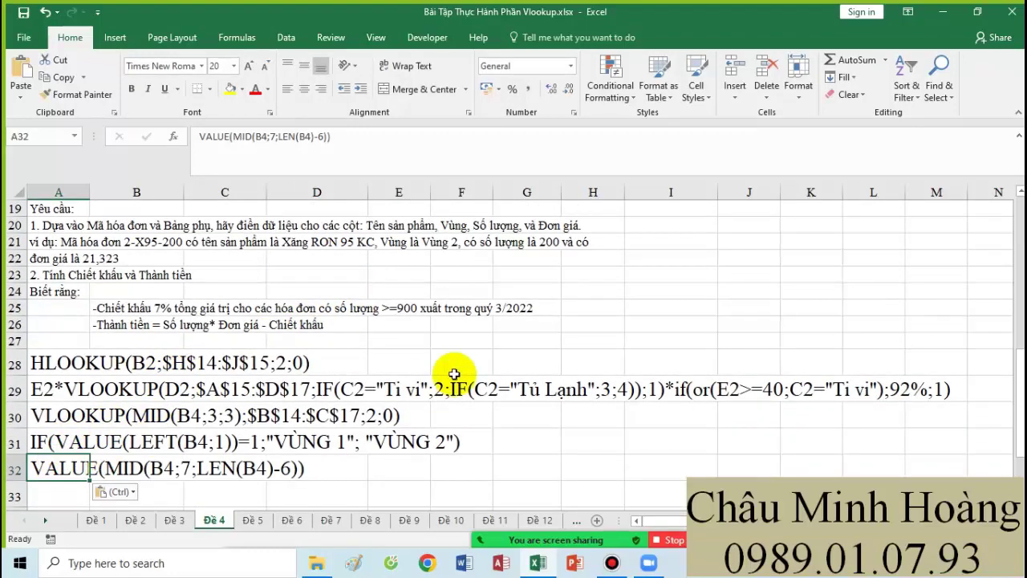
Step: Replace the MID part of the F4 formula with RIGHT so it reads =VALUE(RIGHT(B4;LEN(B4)-6))
scroll(450, 367, up, 6)
click(472, 298)
double_click(472, 299)
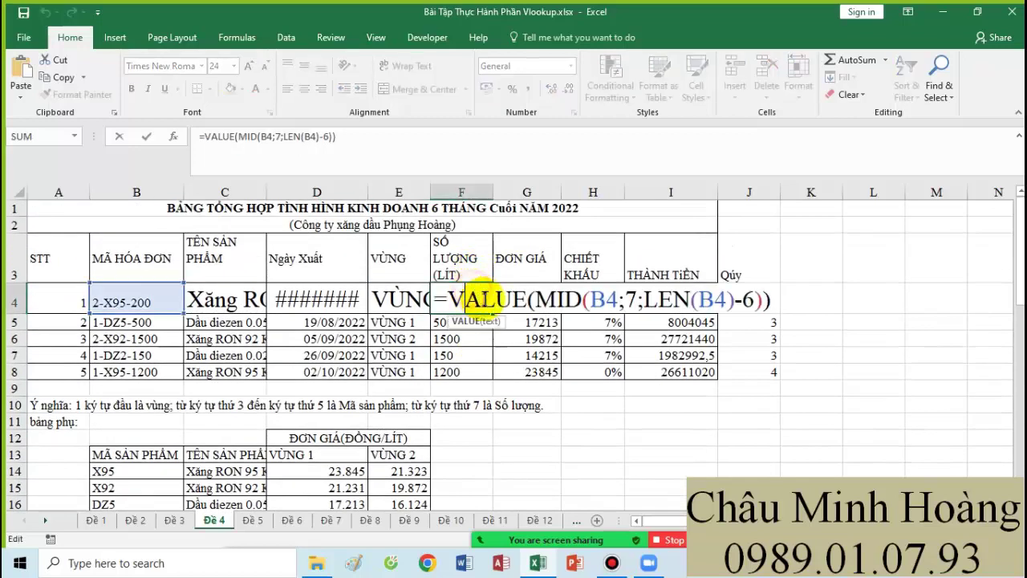
drag(602, 303, 638, 303)
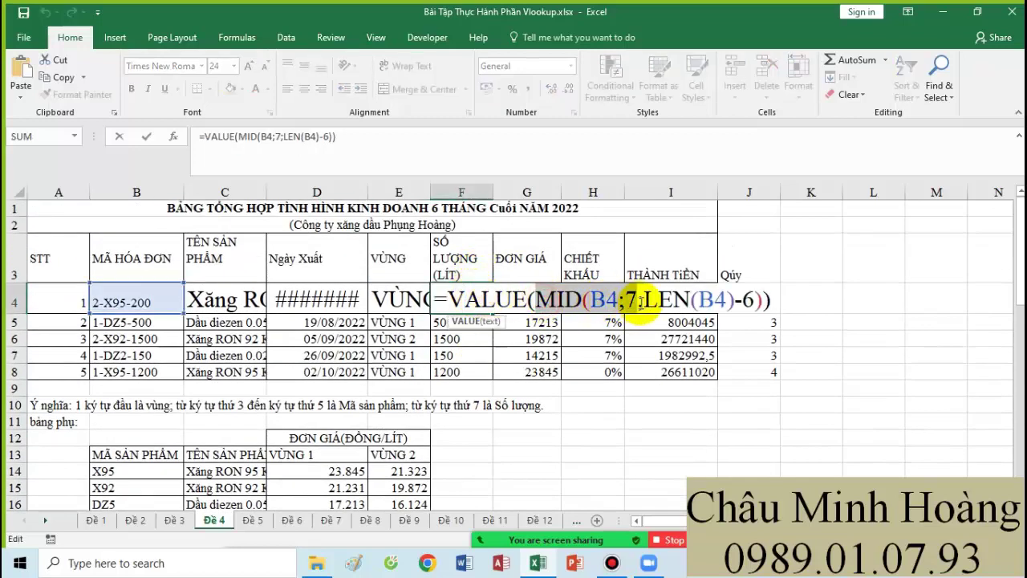
text(ri)
key(Tab)
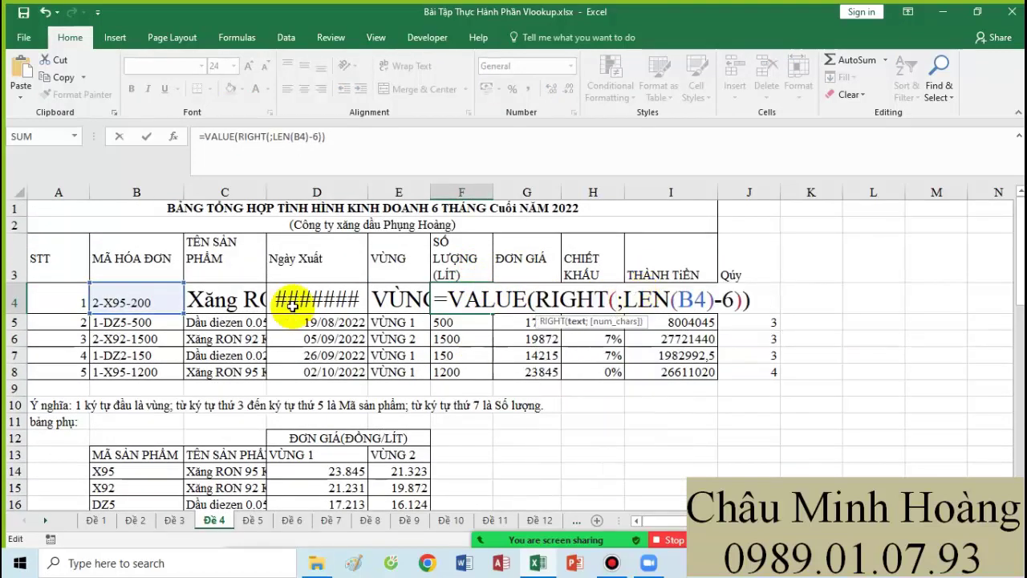
click(126, 299)
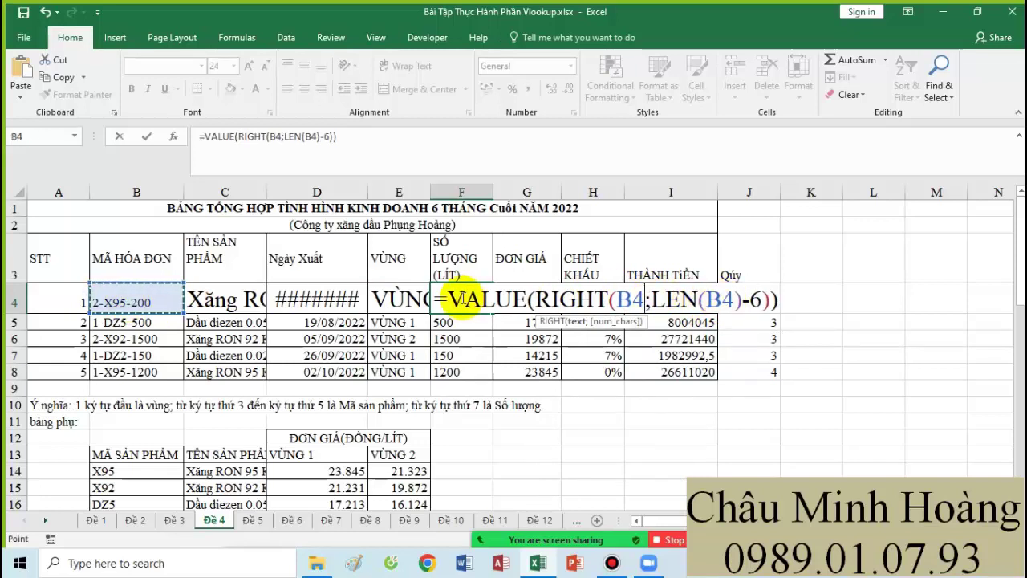
key(Return)
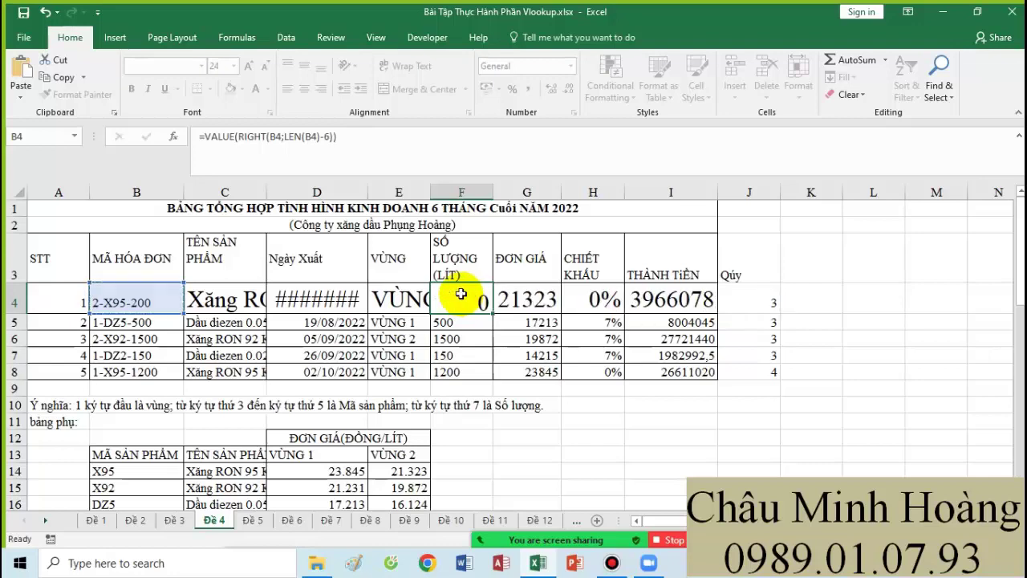
Step: Copy the VALUE(RIGHT) formula from F4 without its equals sign and paste it as text in A33
double_click(457, 299)
drag(452, 300, 772, 300)
key(Return)
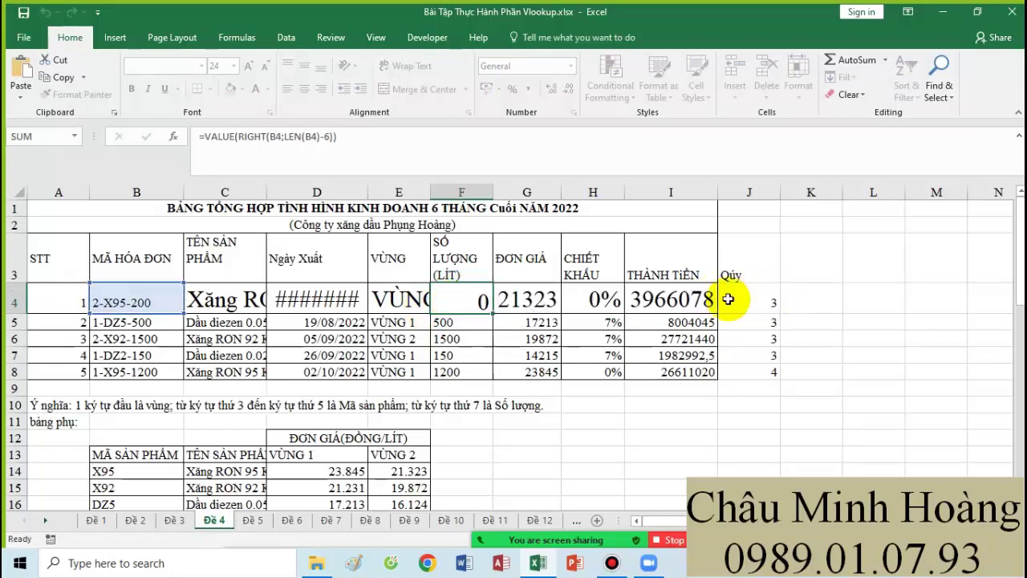
scroll(367, 394, down, 7)
click(59, 439)
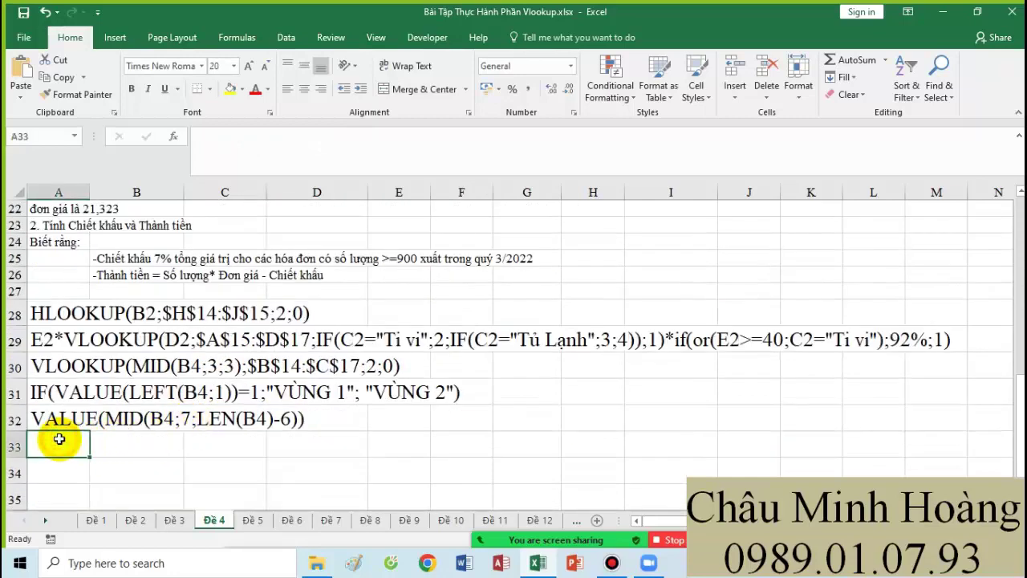
text(VALUE(RIGHT(B4;LEN(B4)-6)))
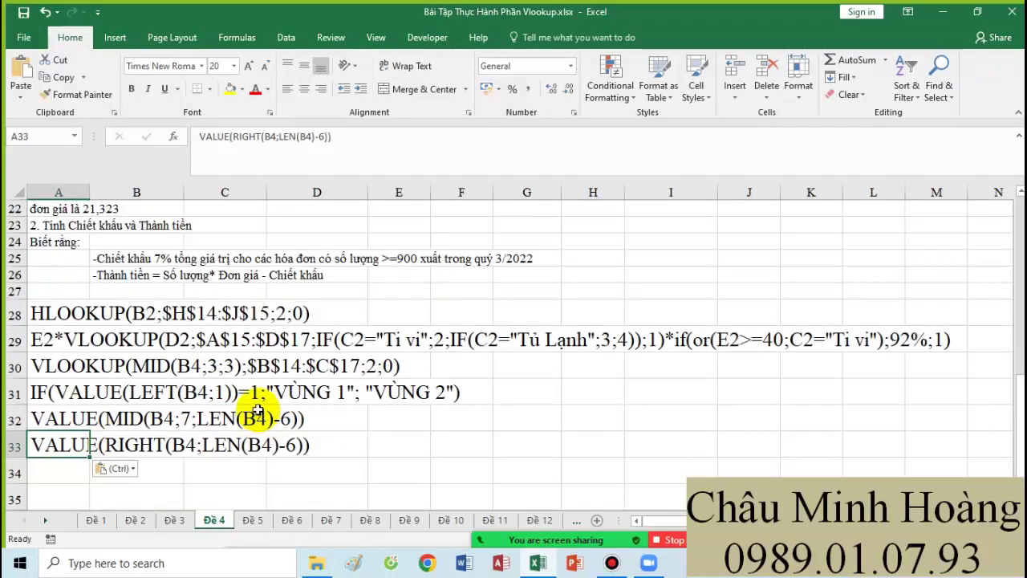
Step: Fill the two noted formulas in rows 28 and 29, columns A to M, with yellow
scroll(215, 385, up, 5)
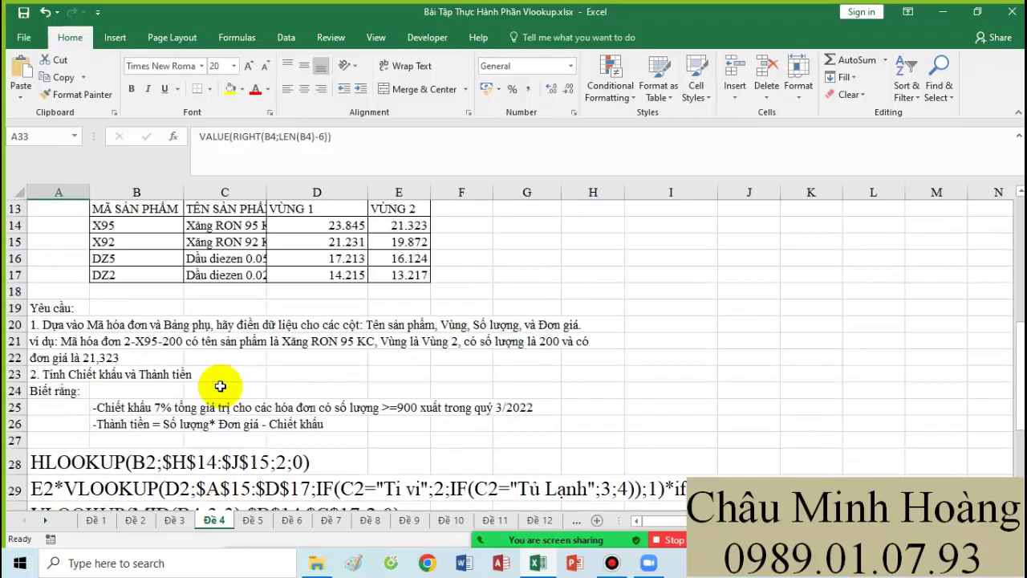
scroll(217, 392, down, 4)
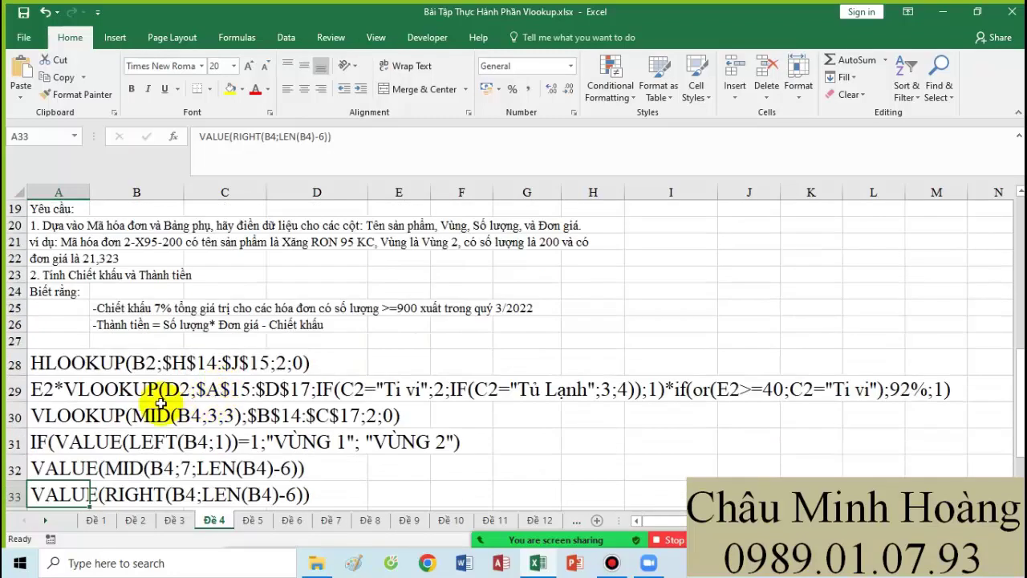
drag(747, 378, 951, 385)
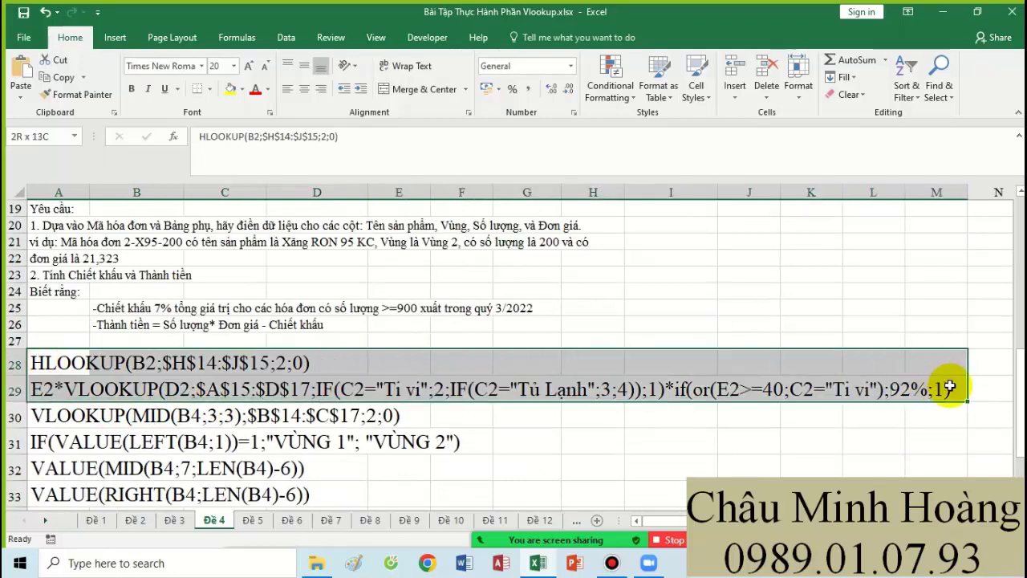
click(231, 88)
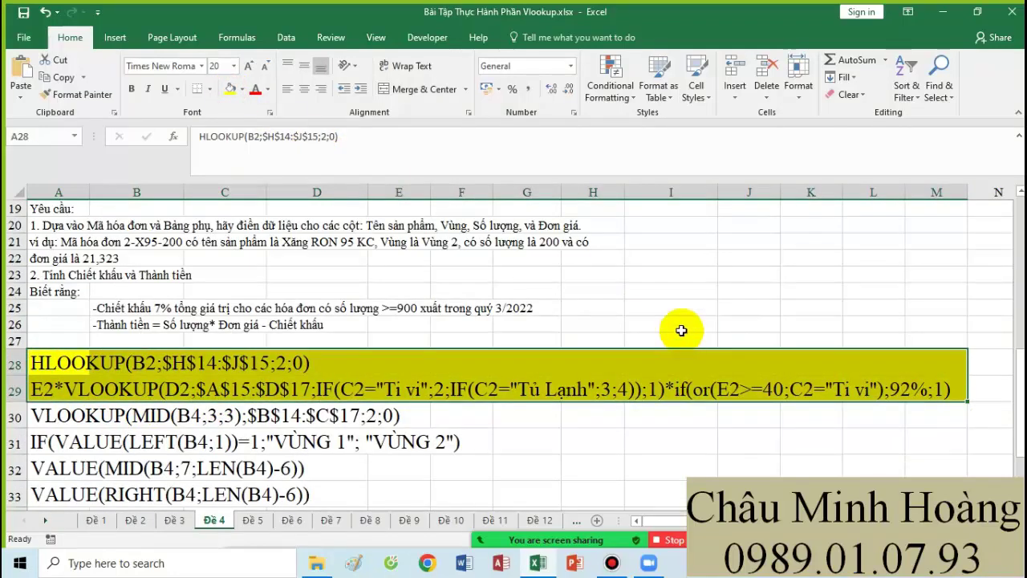
click(176, 521)
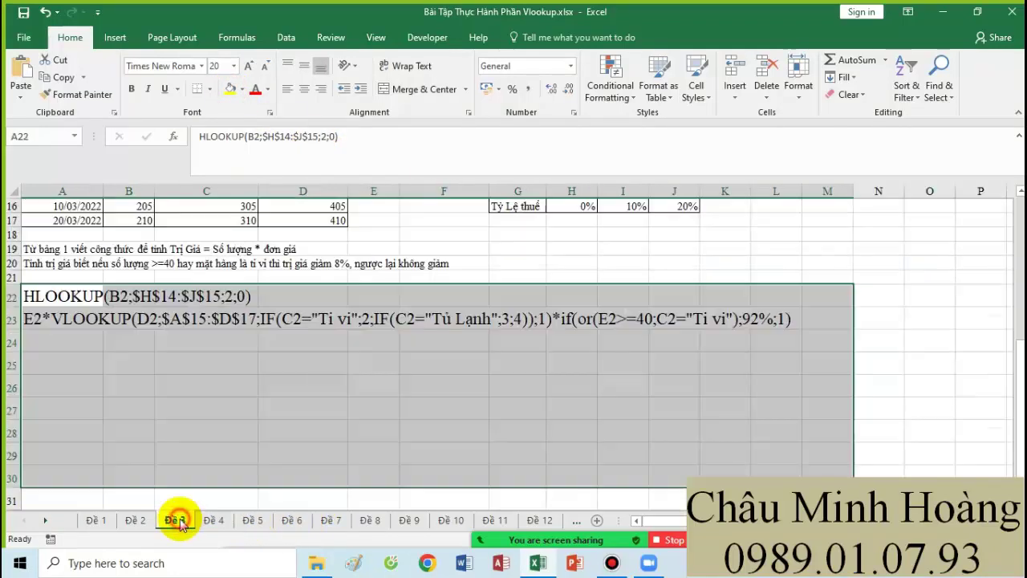
click(240, 521)
click(213, 520)
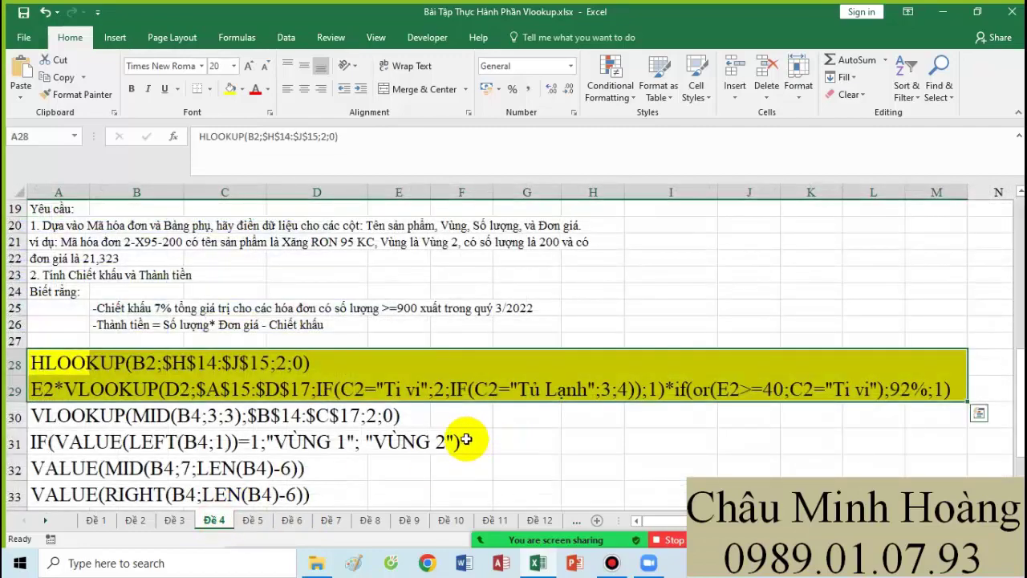
scroll(482, 420, up, 1)
click(611, 562)
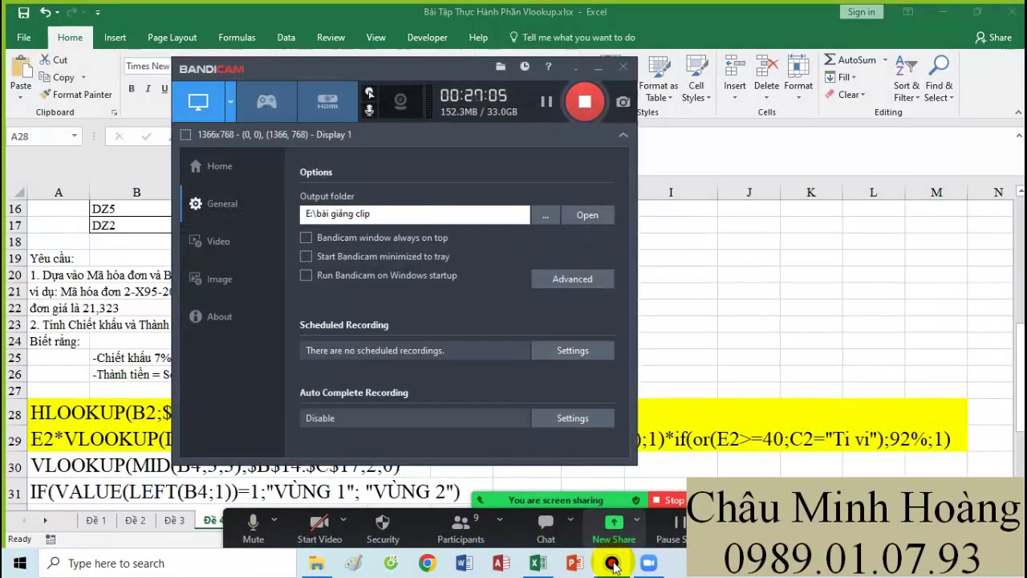
click(612, 563)
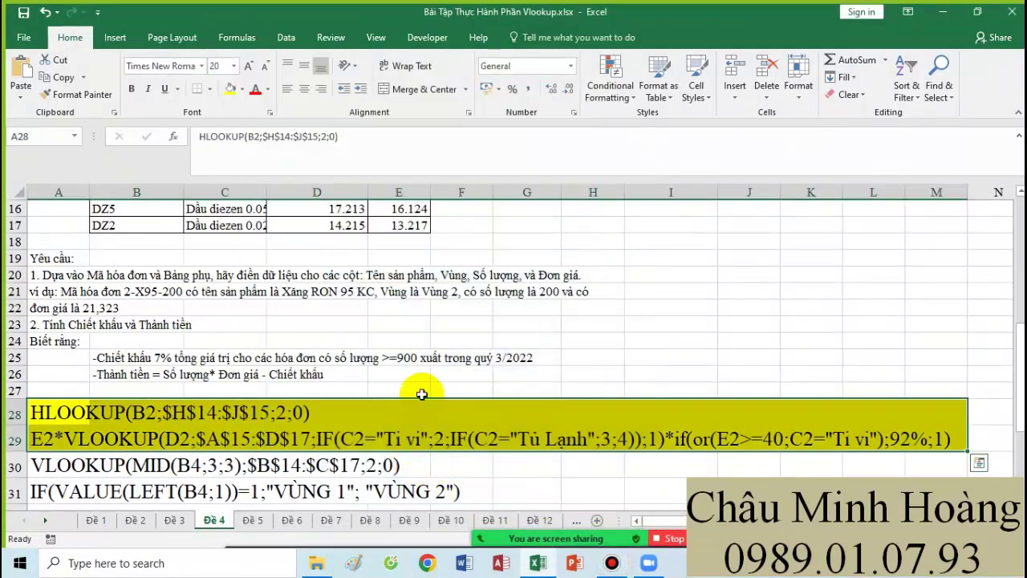
Step: Examine the Đơn Giá VLOOKUP formula in G4, including its IF condition, against the auxiliary price table
scroll(432, 382, up, 4)
scroll(432, 382, up, 1)
click(527, 299)
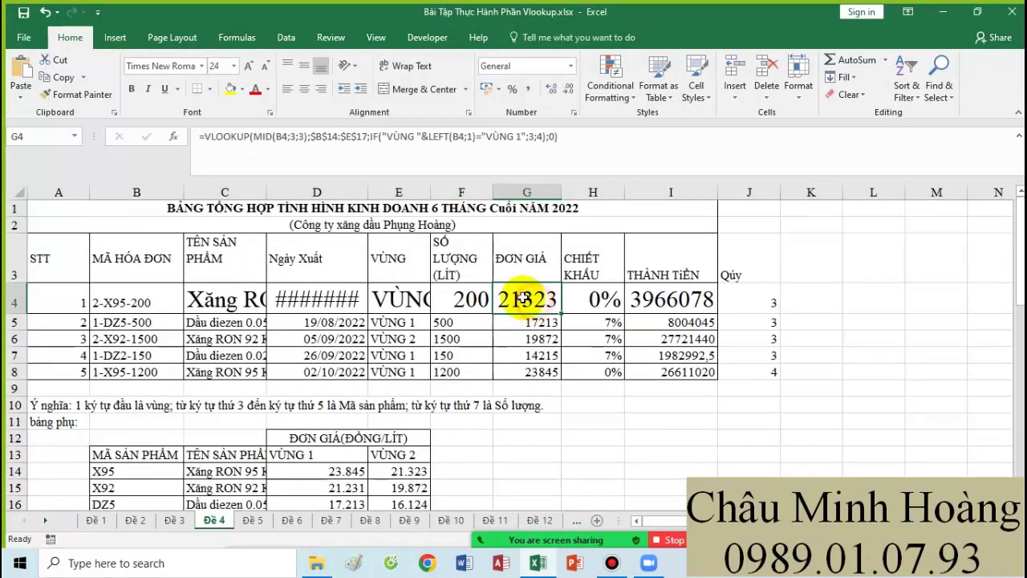
scroll(465, 338, down, 2)
drag(337, 324, 413, 374)
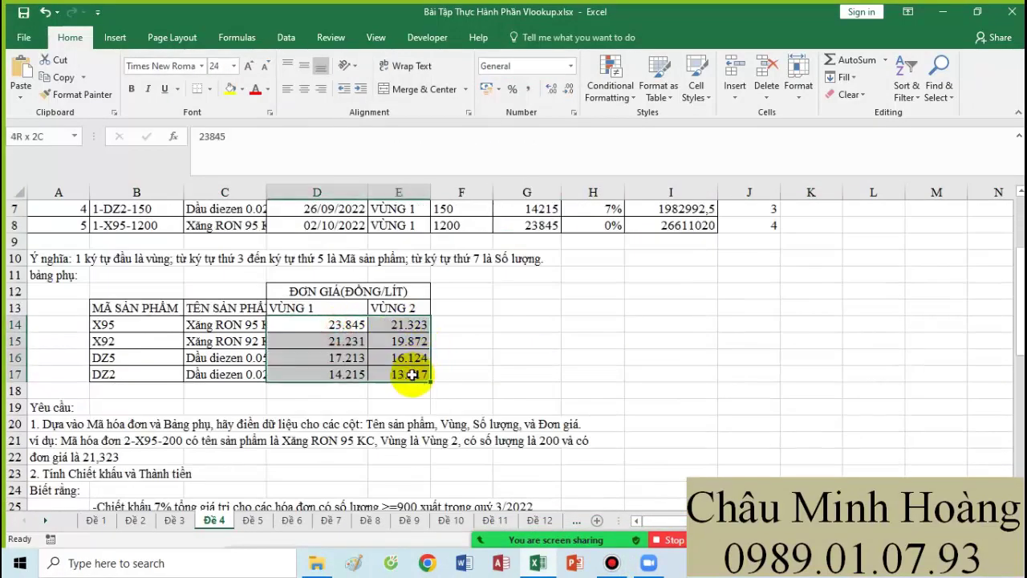
scroll(444, 366, up, 2)
click(534, 303)
double_click(534, 304)
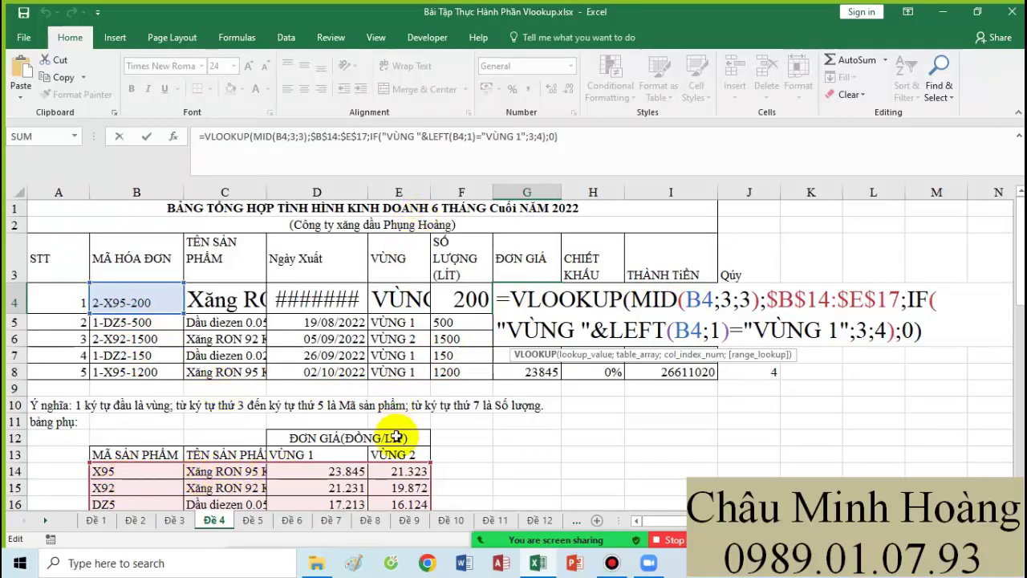
scroll(404, 501, down, 2)
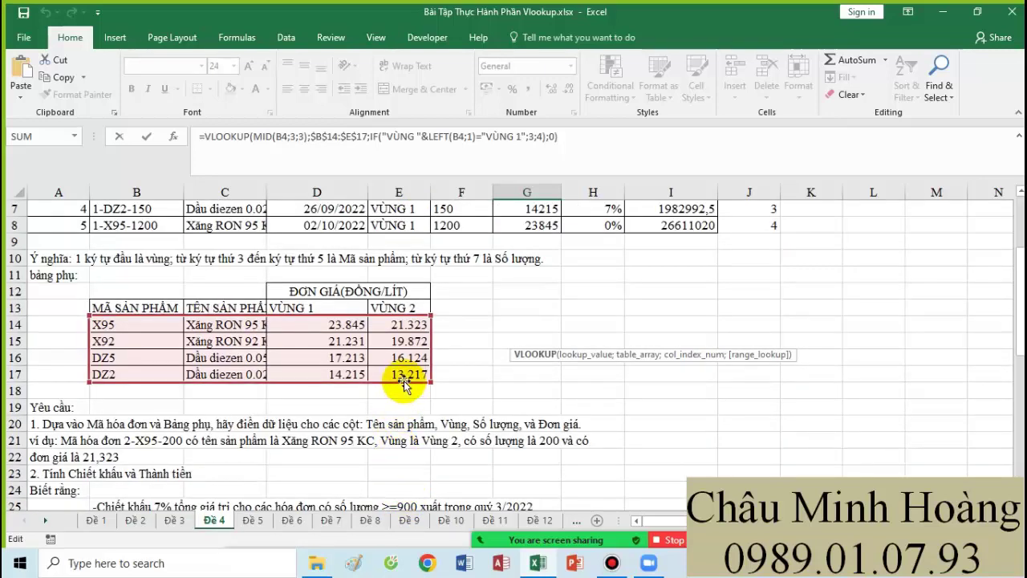
scroll(406, 385, up, 2)
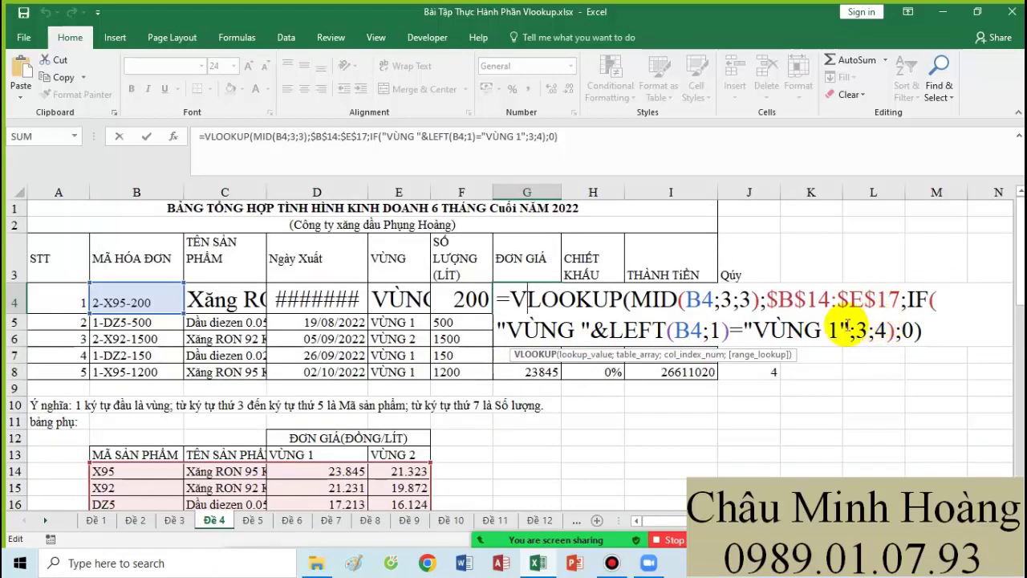
drag(915, 299, 485, 337)
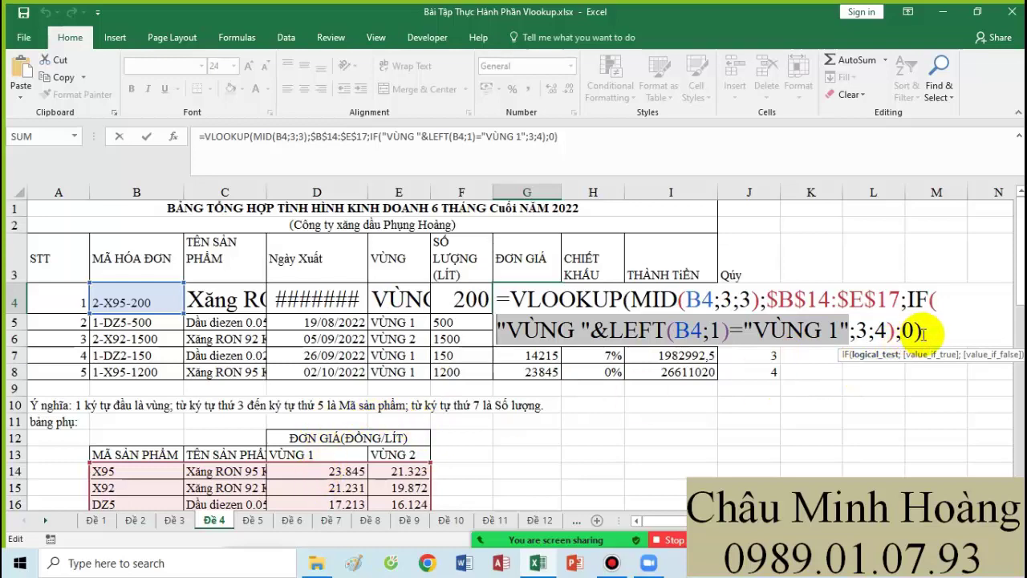
Step: Copy the Đơn Giá VLOOKUP formula from G4 without its equals sign and paste it as text in A34
drag(935, 331, 502, 299)
key(ctrl+c)
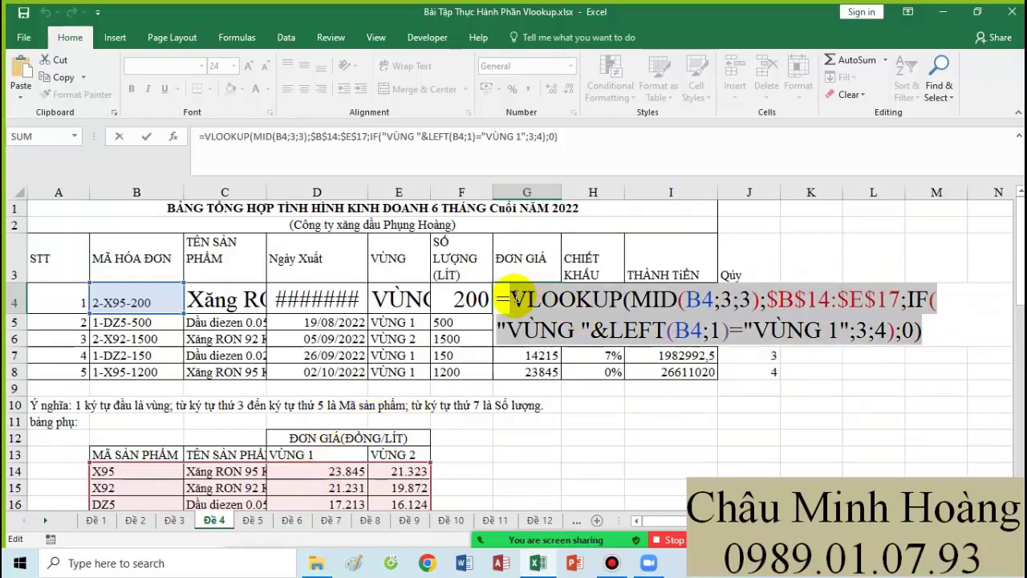
key(Return)
scroll(129, 417, down, 7)
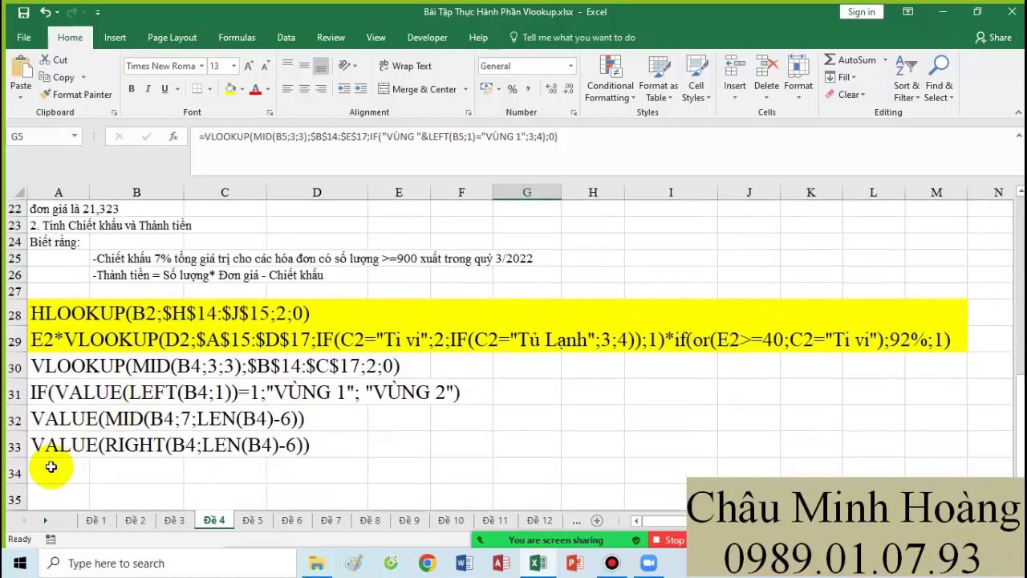
click(50, 466)
key(ctrl+v)
Step: Examine the Chiết Khấu formula in H4 against the written discount condition on quantity and quarter 3/2022
scroll(621, 378, up, 4)
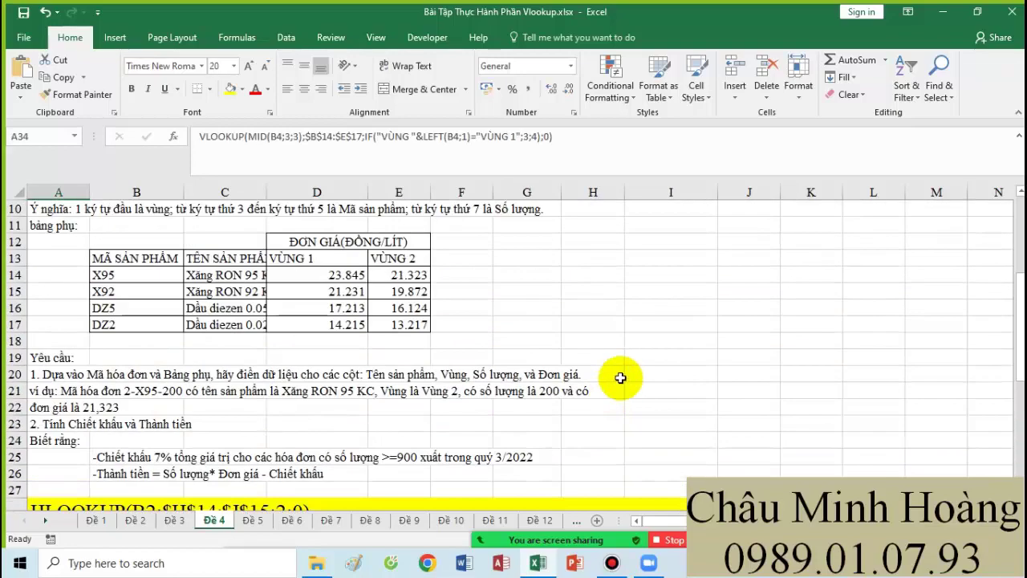
scroll(620, 377, up, 3)
click(594, 298)
double_click(601, 298)
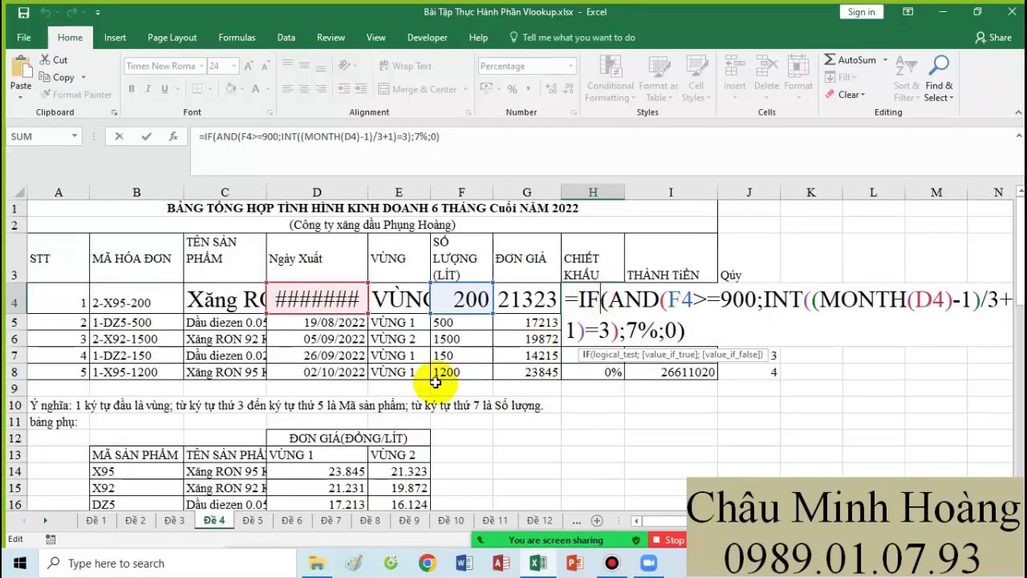
scroll(434, 383, down, 3)
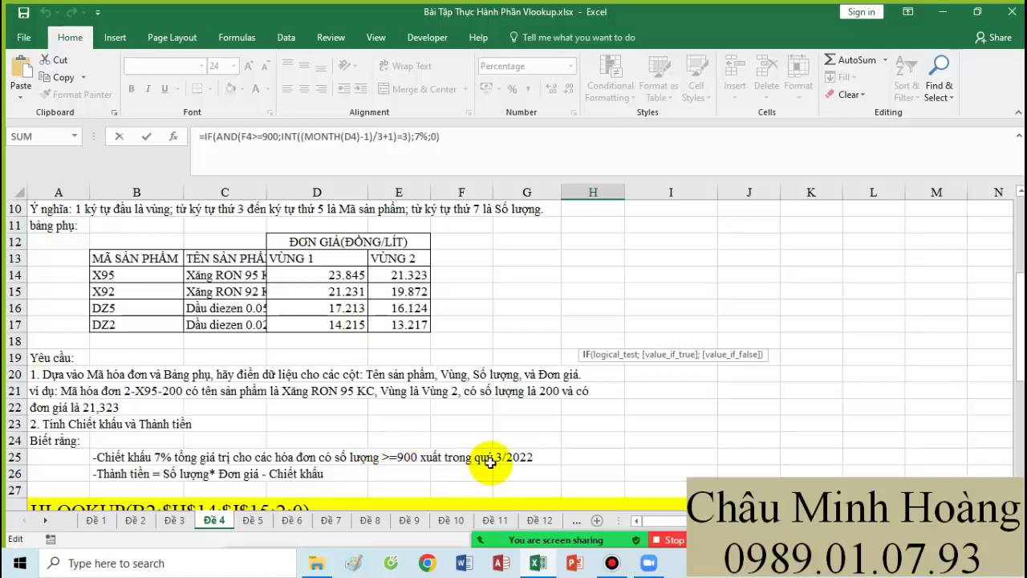
scroll(680, 413, up, 3)
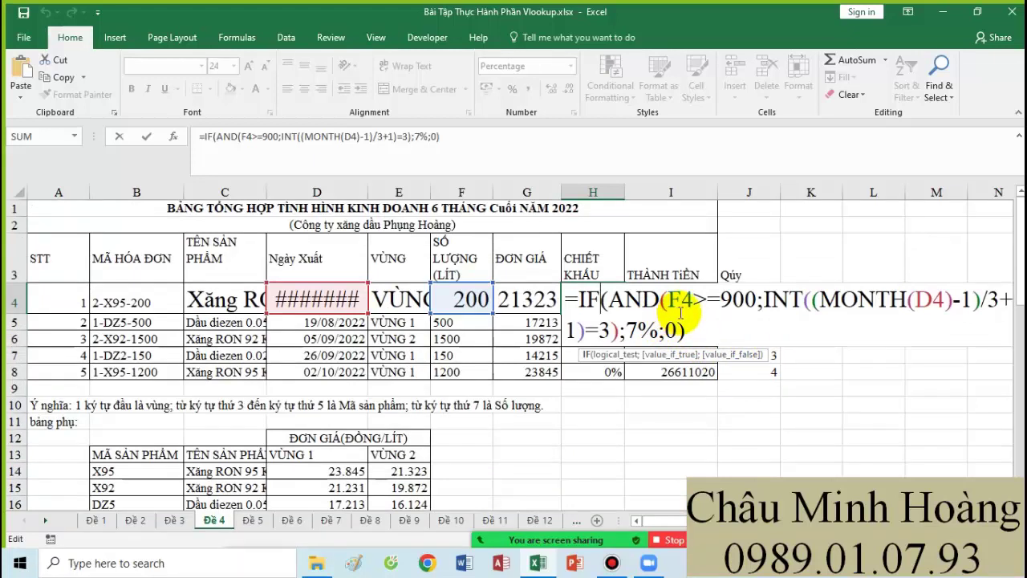
scroll(397, 449, down, 3)
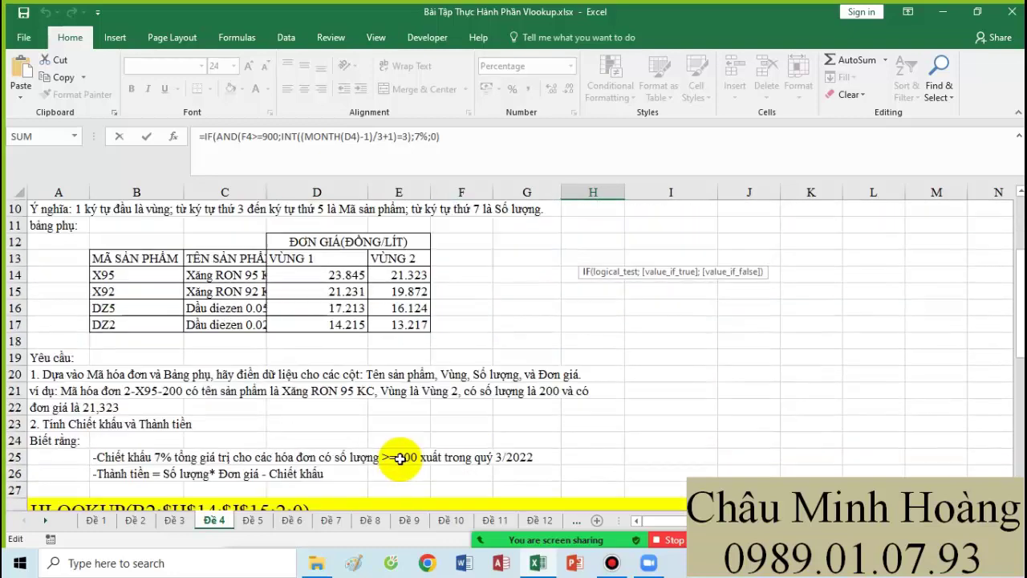
scroll(462, 449, up, 3)
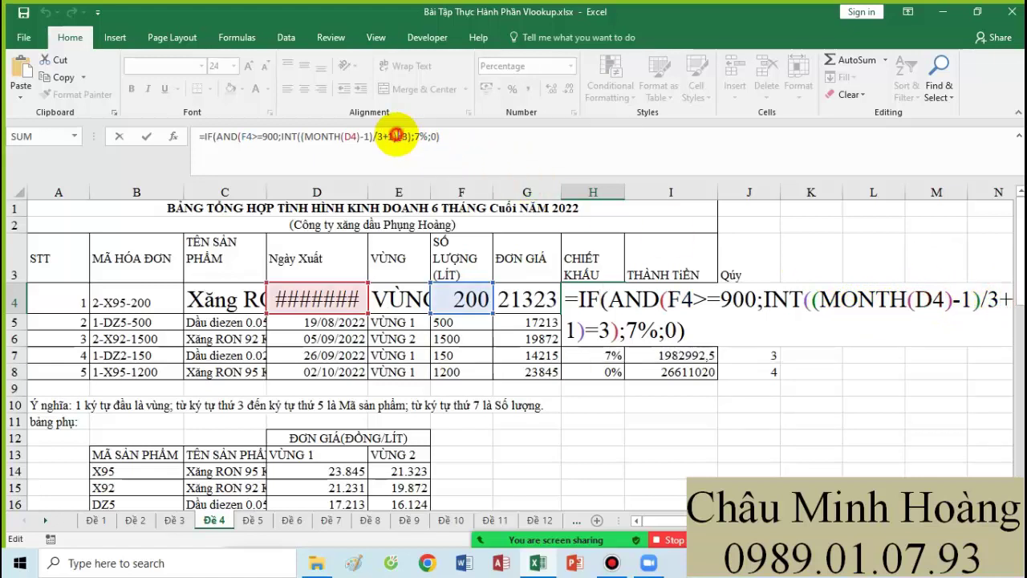
Step: Move the INT function's closing bracket in H4's formula so the quarter test reads INT((MONTH(D4)-1)/3)+1=3
click(389, 138)
drag(382, 137, 395, 137)
text())
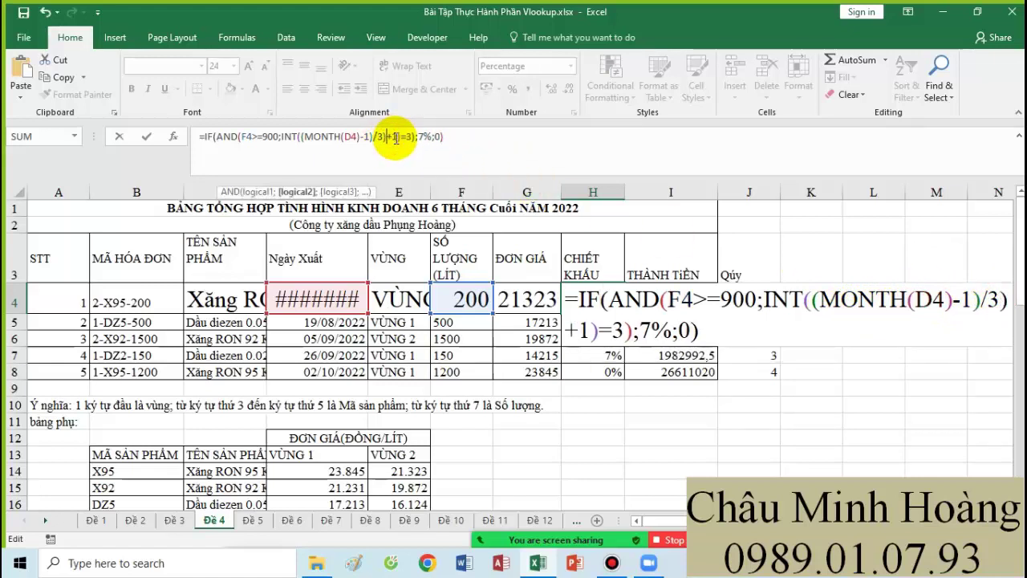
click(400, 137)
key(BackSpace)
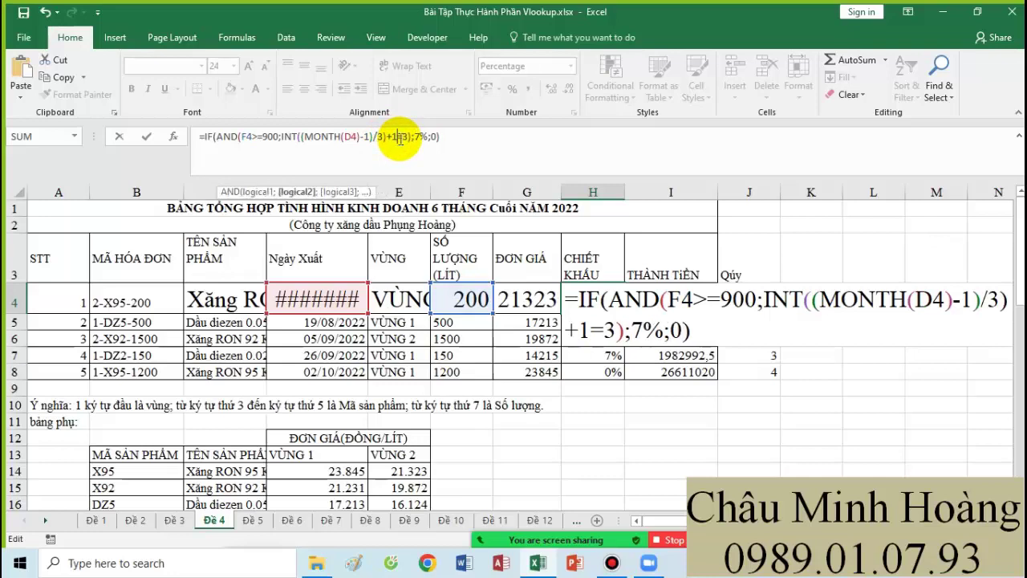
Step: Add YEAR(D4)=2022 as a third AND condition in the Chiết Khấu formula in H4
scroll(449, 375, down, 2)
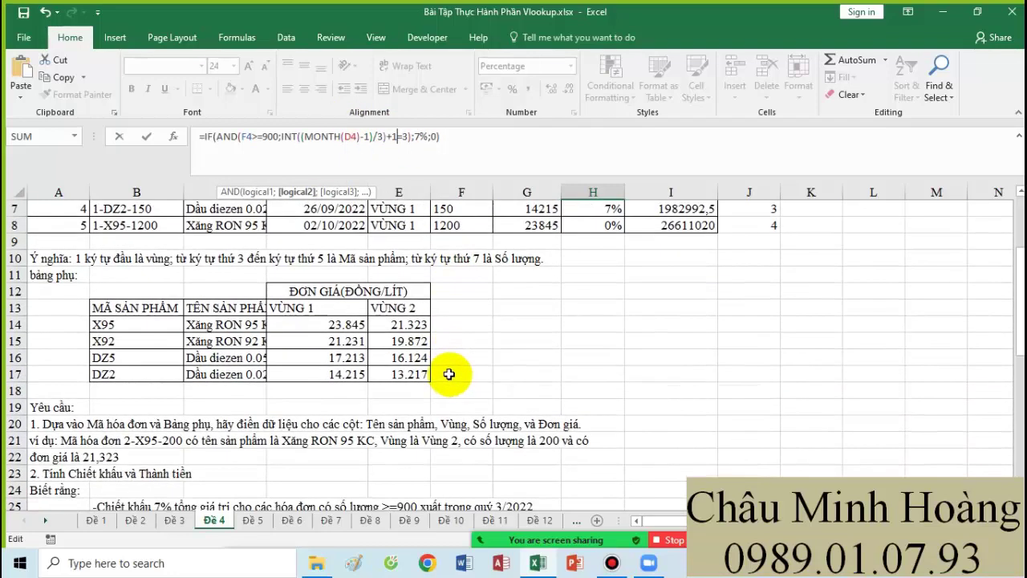
scroll(450, 376, down, 1)
scroll(718, 377, up, 3)
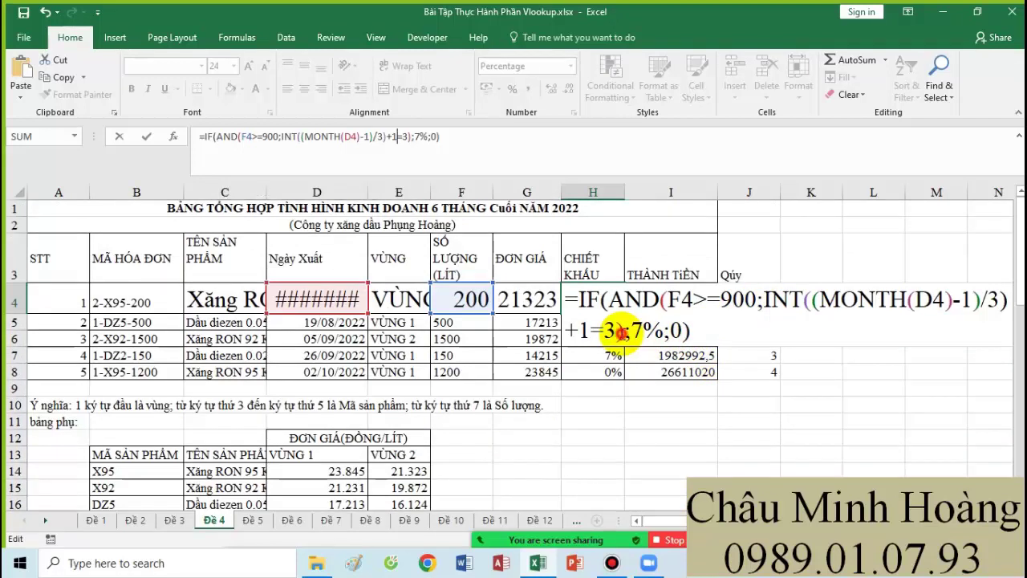
click(613, 330)
text(;year)
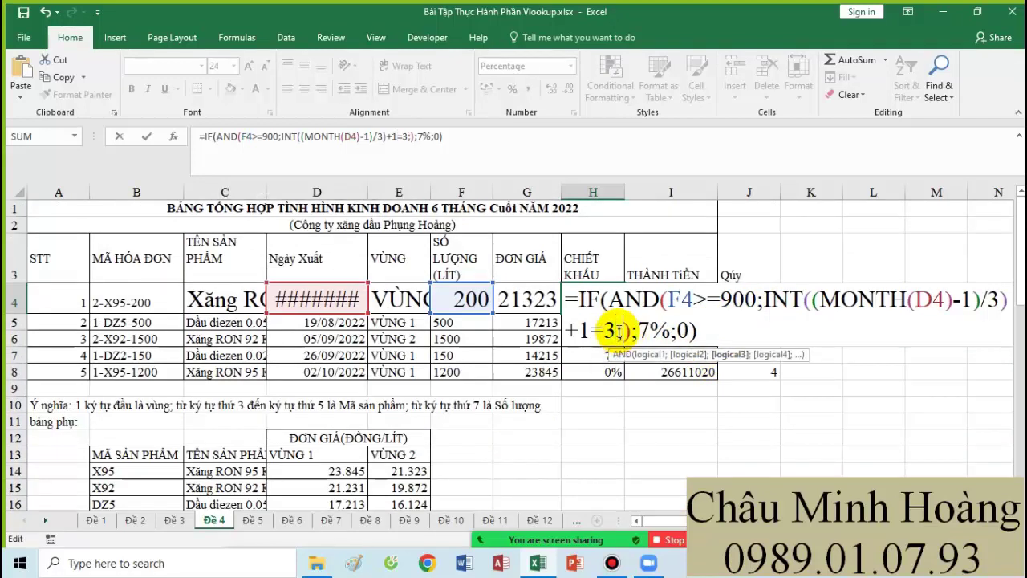
key(Tab)
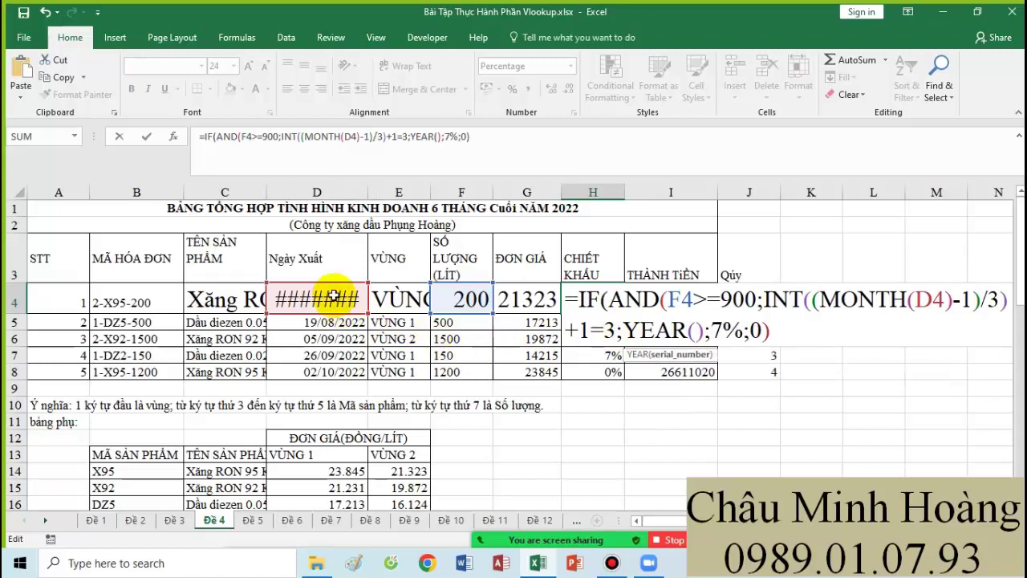
click(333, 297)
text()=)
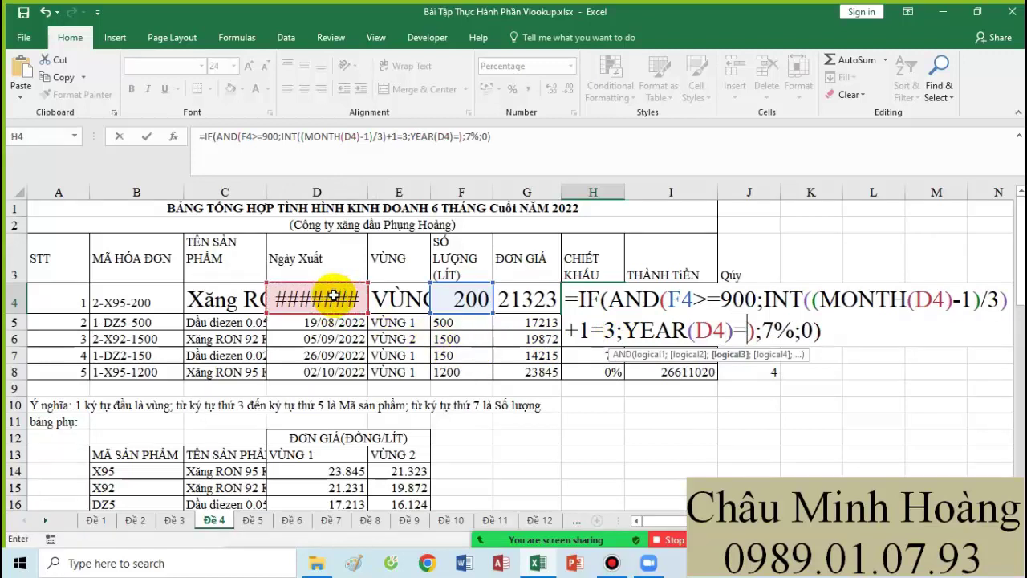
text(2022)
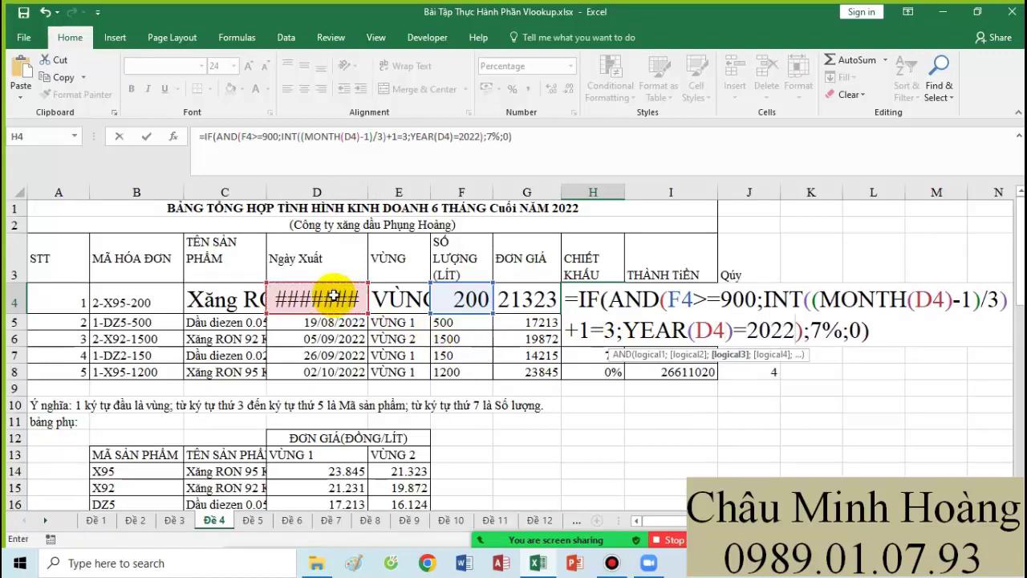
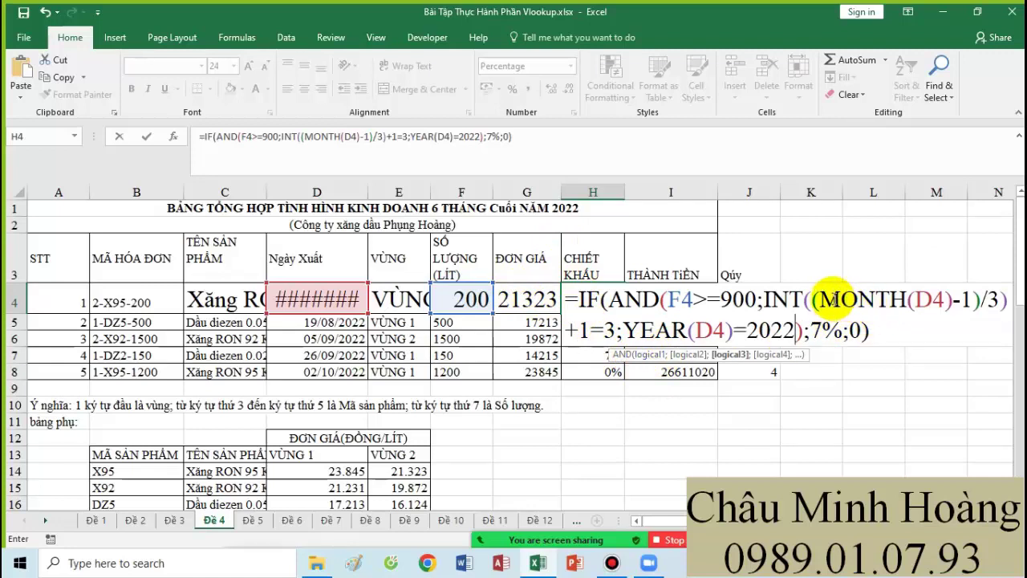
Step: Review the quarter and year conditions in H4's formula against the quarter 3/2022 requirement
drag(822, 299, 604, 331)
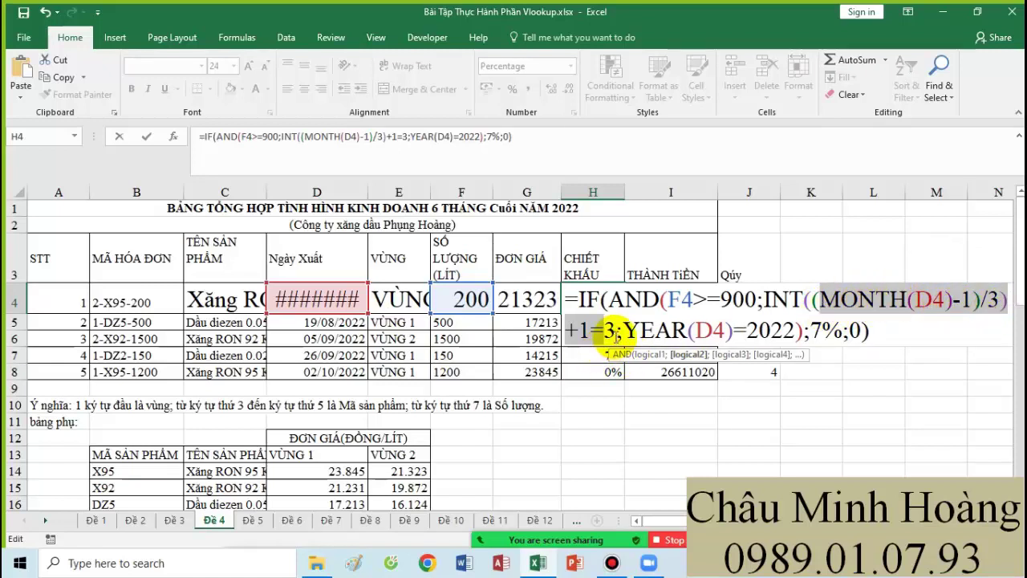
click(612, 333)
drag(626, 331, 795, 330)
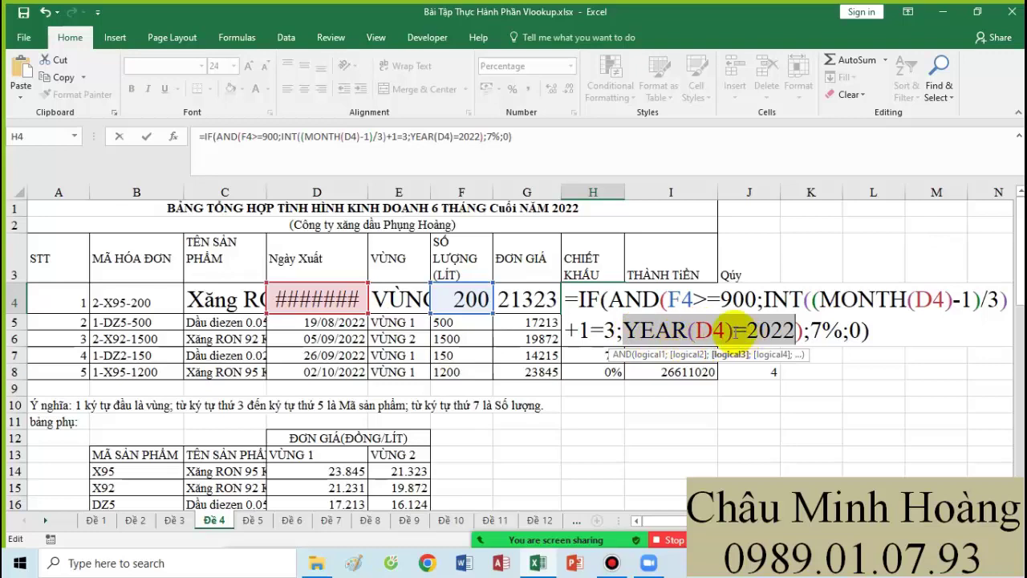
scroll(449, 382, down, 2)
scroll(498, 401, down, 3)
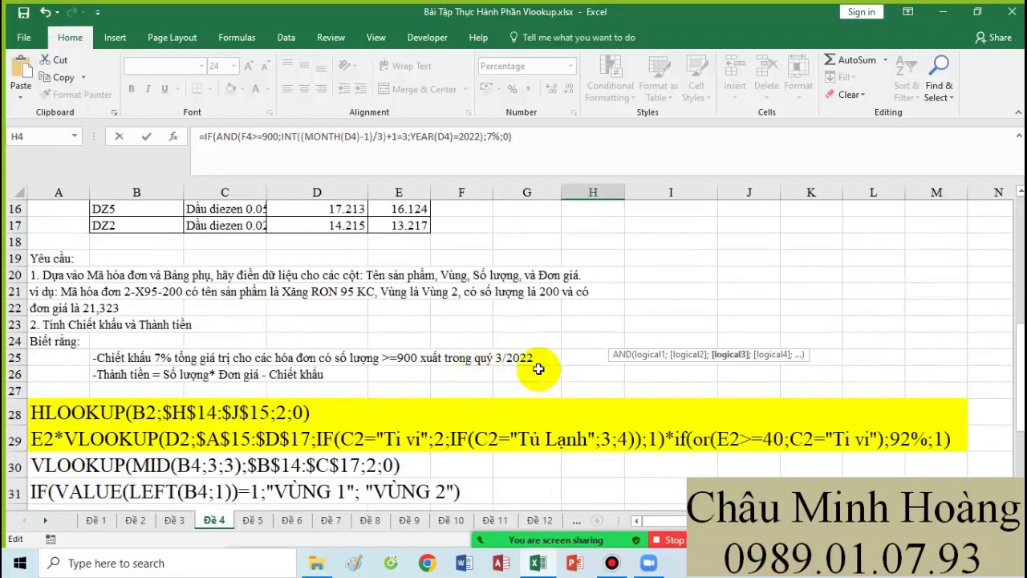
scroll(539, 367, up, 4)
scroll(538, 367, up, 1)
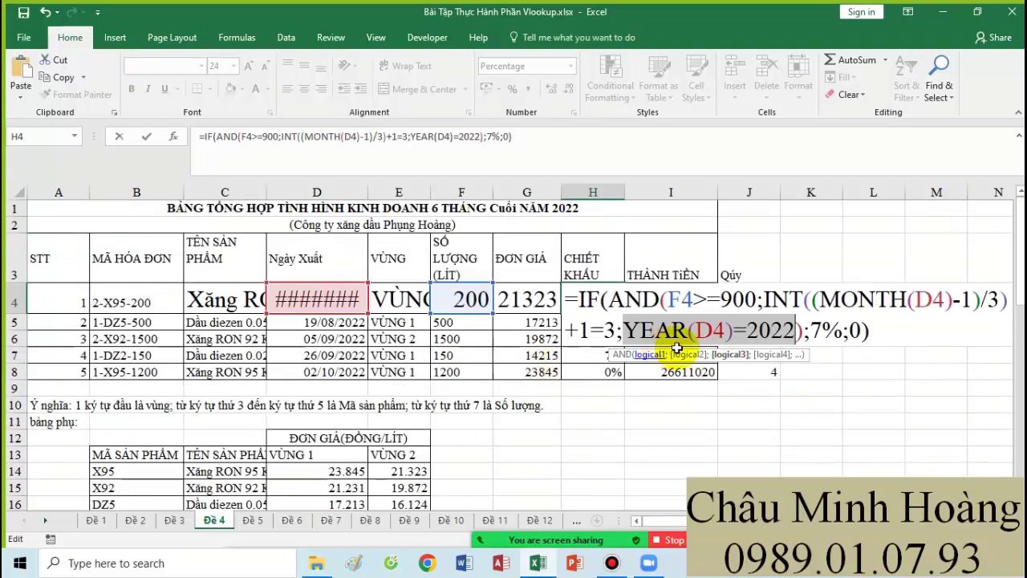
Step: Multiply the IF result in H4's Chiết Khấu formula by the quantity and unit price, *F4*G4
click(877, 338)
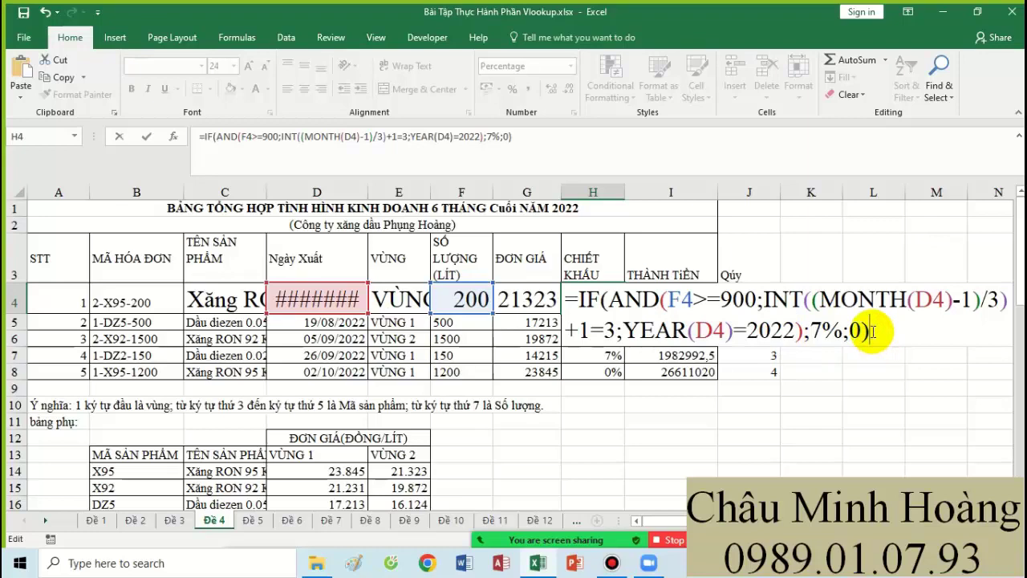
scroll(294, 404, down, 4)
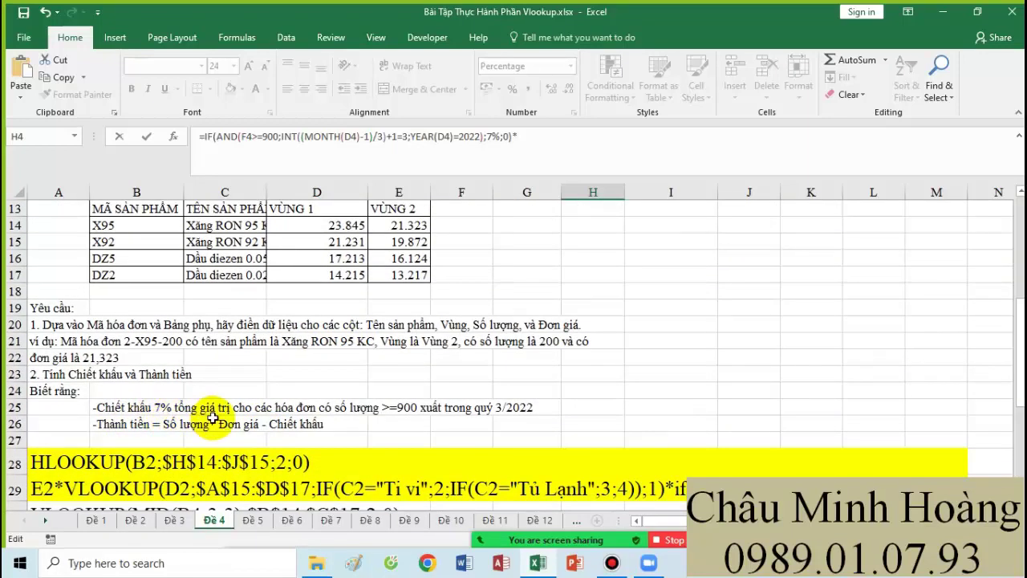
scroll(210, 410, up, 4)
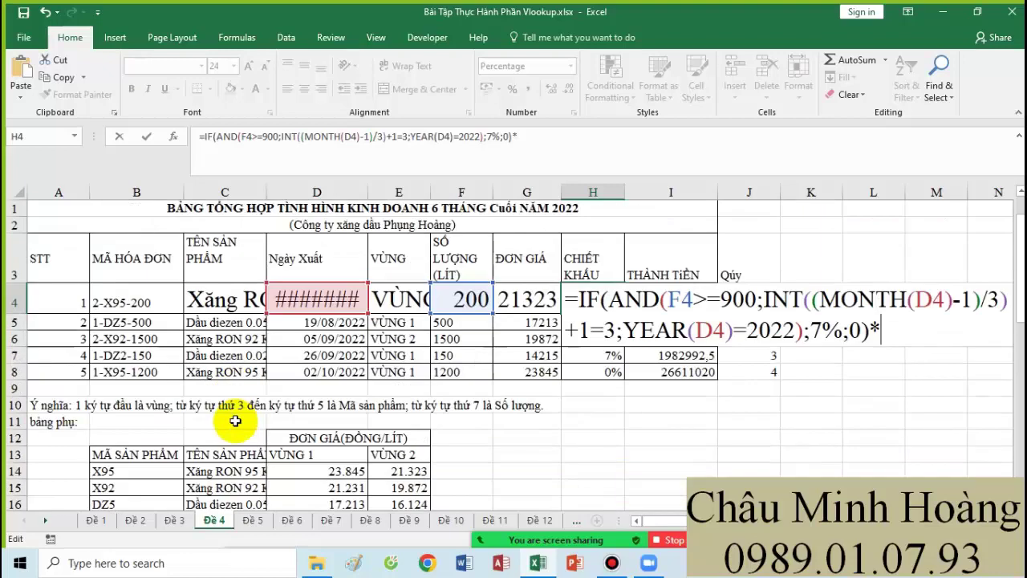
click(474, 299)
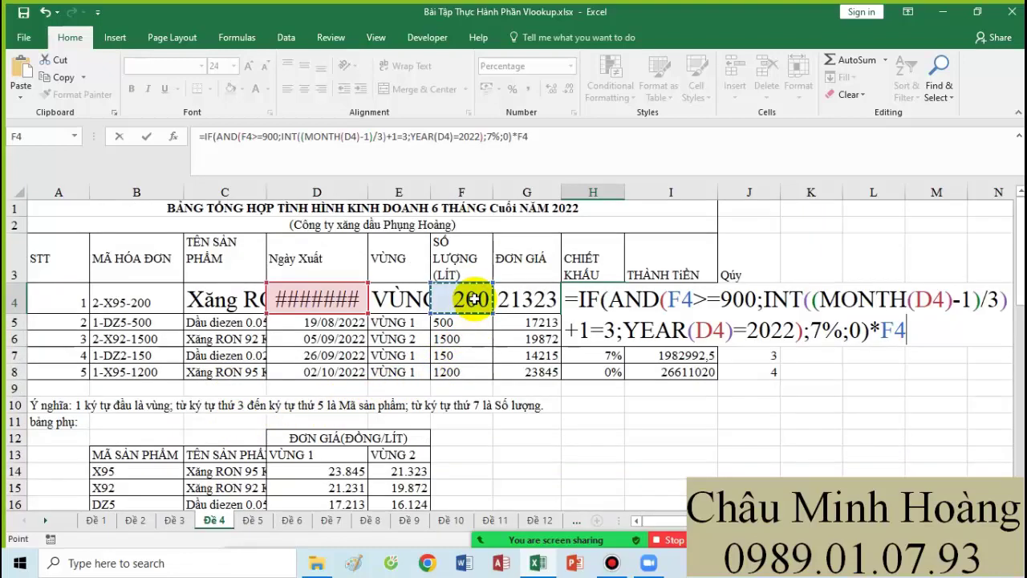
text(*)
click(527, 298)
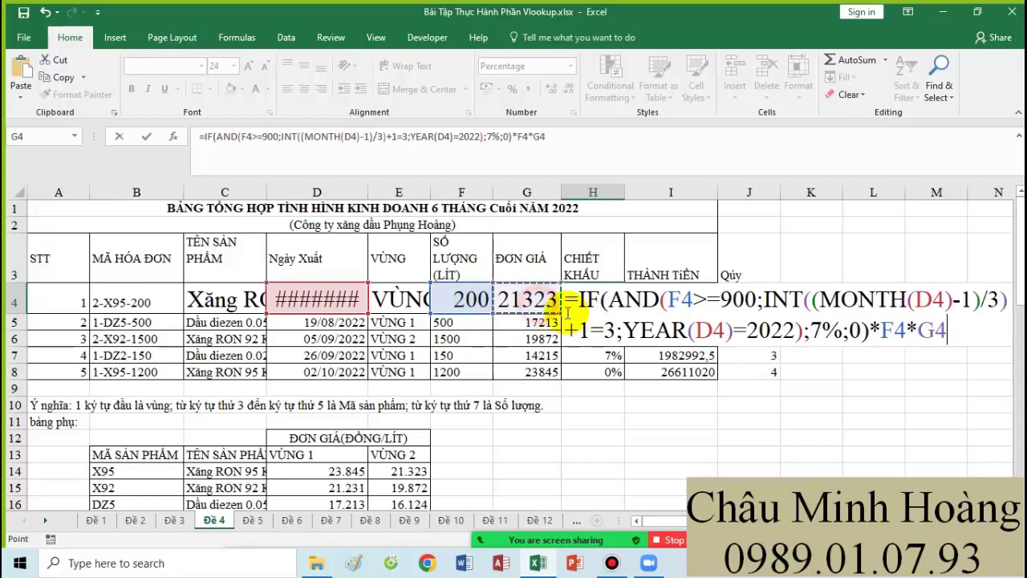
Step: Copy the Chiết Khấu formula from H4 without its equals sign, commit the cell, and paste it as text in A35
drag(933, 343, 567, 299)
key(ctrl+c)
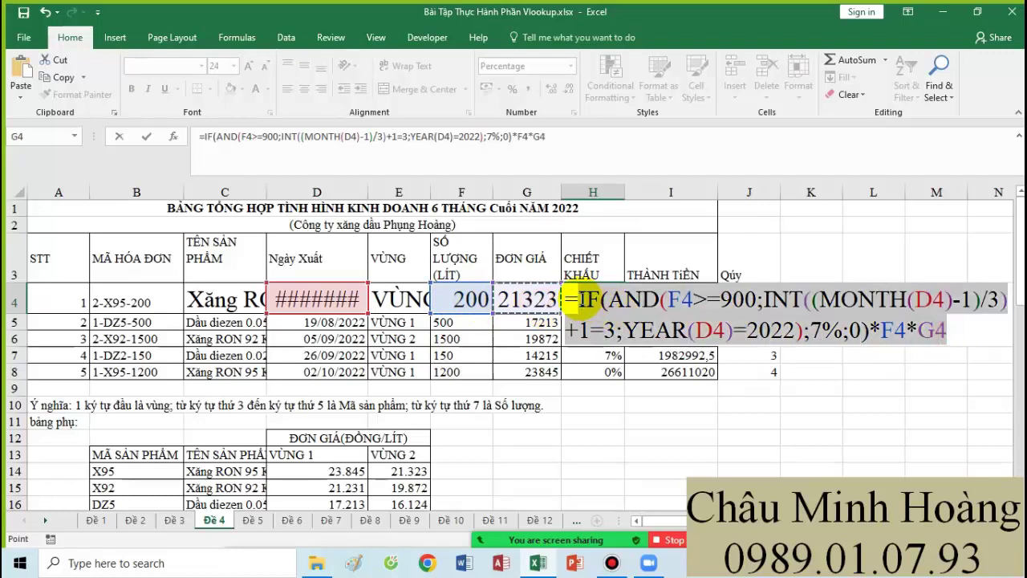
key(Return)
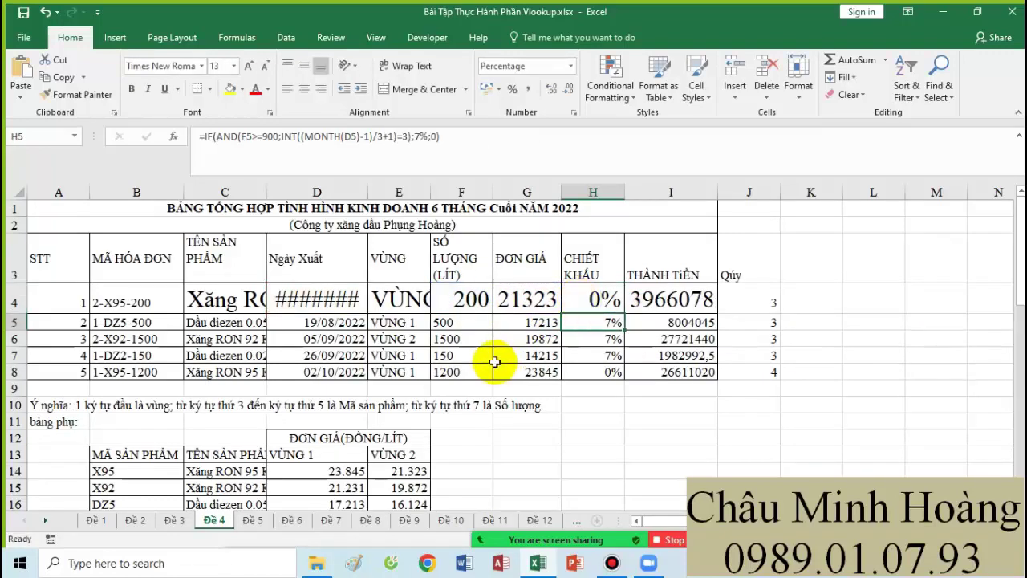
scroll(469, 369, down, 2)
scroll(120, 434, down, 6)
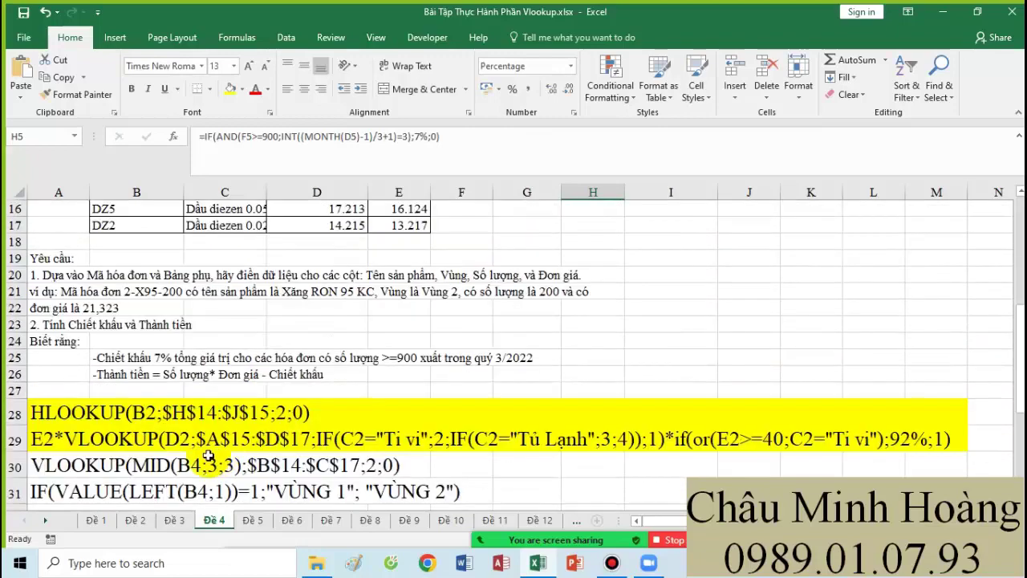
click(72, 452)
key(ctrl+v)
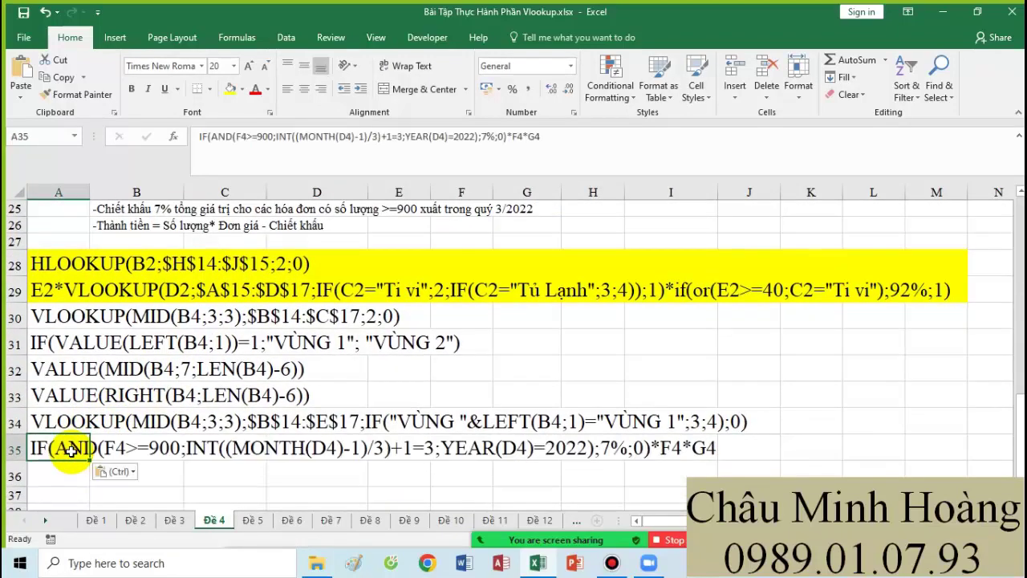
Step: Change the number format of the Chiết Khấu cell H4 to General
scroll(615, 352, up, 7)
scroll(616, 351, up, 1)
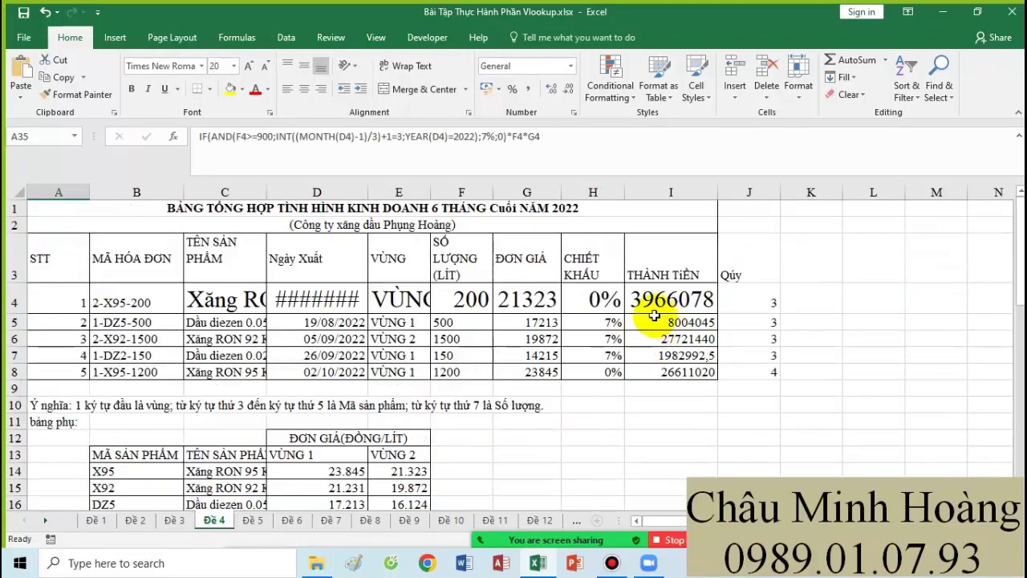
click(604, 298)
click(572, 71)
click(545, 86)
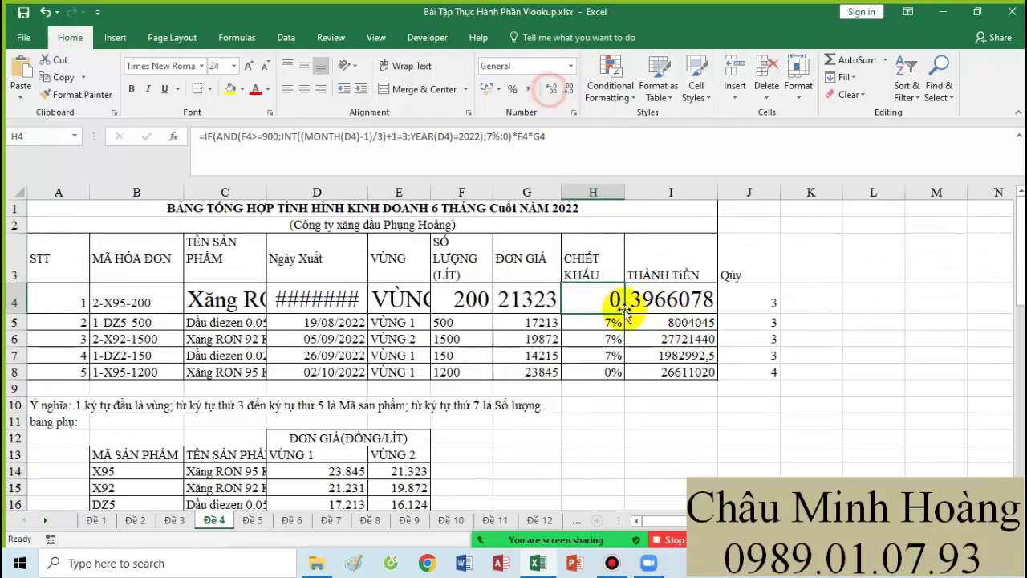
Step: Replace the 7%*(F4*G4) term in I4's Thành Tiền formula with a reference to the Chiết Khấu cell H4
double_click(642, 300)
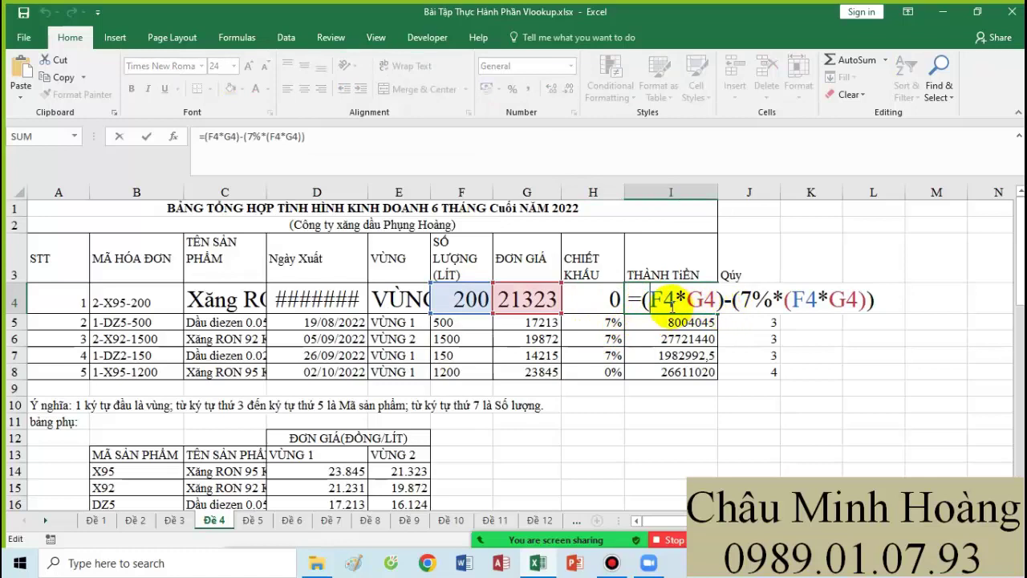
scroll(420, 368, down, 1)
scroll(227, 441, down, 4)
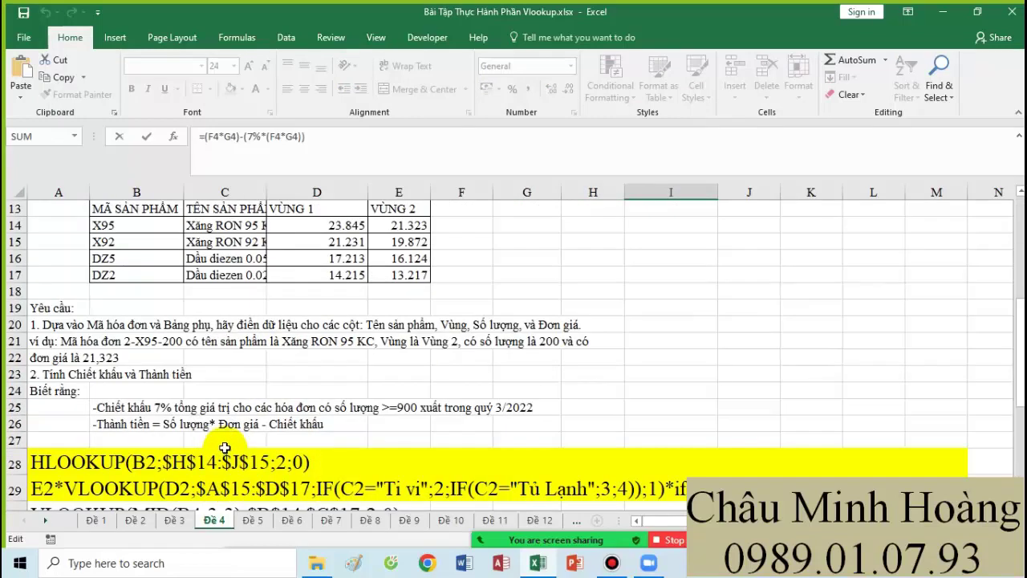
scroll(705, 355, up, 3)
scroll(705, 356, up, 3)
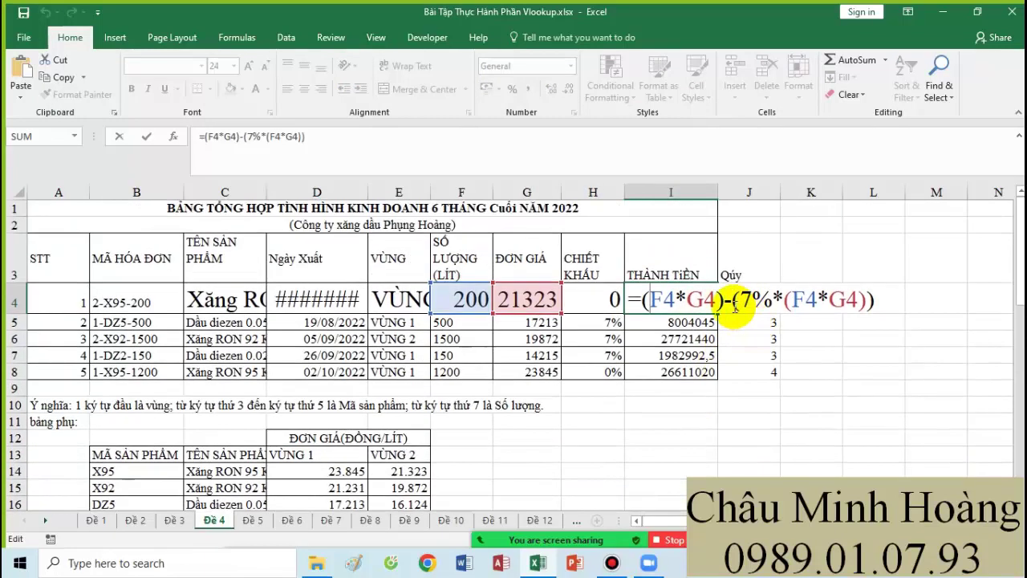
drag(730, 299, 857, 299)
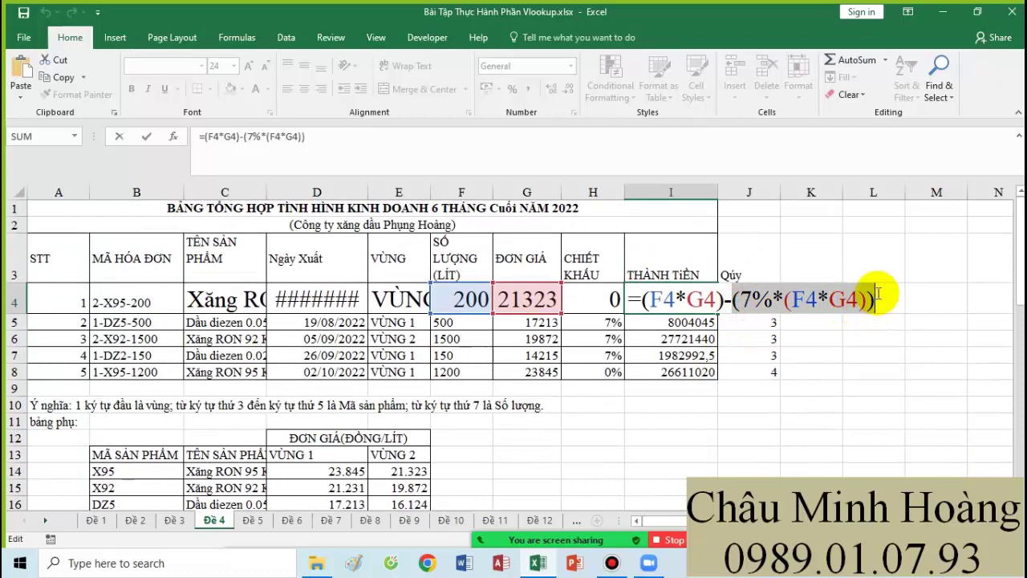
key(Delete)
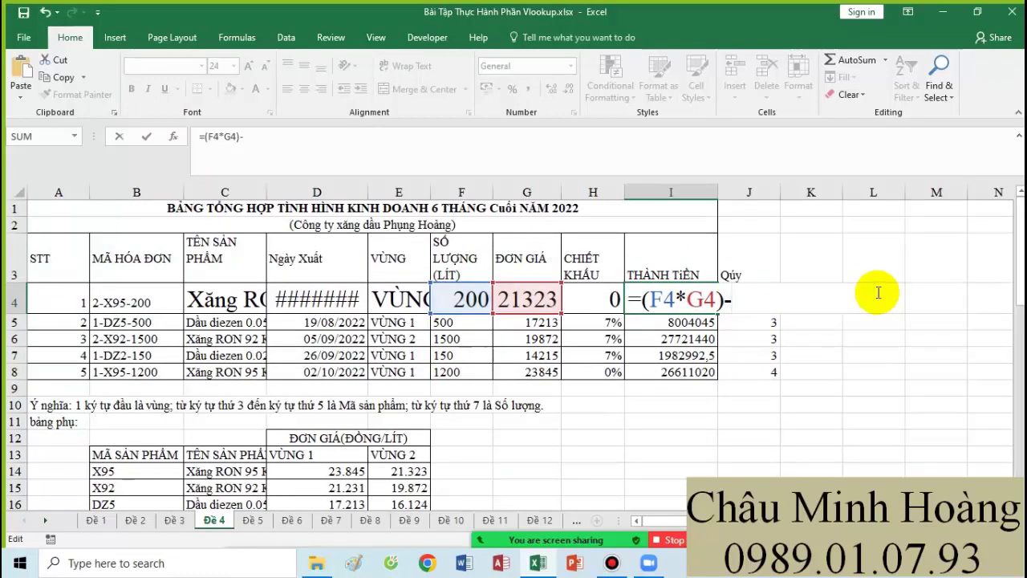
click(592, 298)
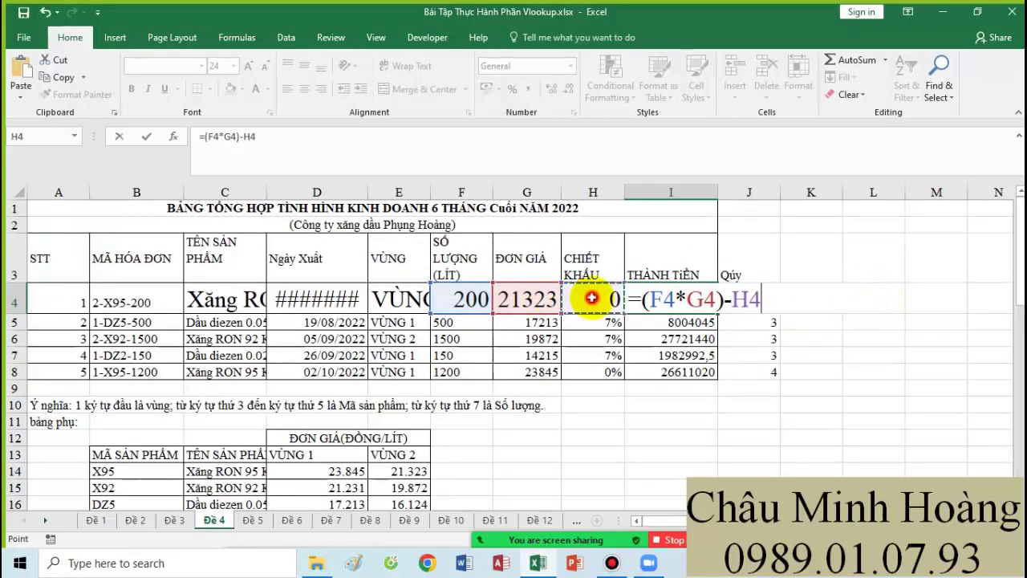
Step: Copy the Thành Tiền formula (F4*G4)-H4 without its equals sign, commit the cell, and paste it as text in A36
drag(642, 299, 773, 303)
key(ctrl+c)
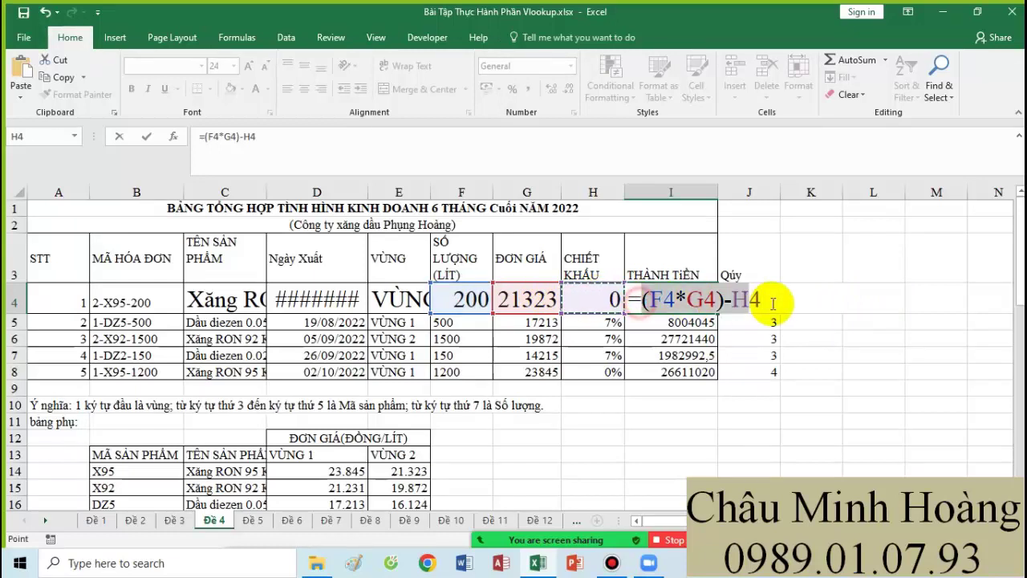
key(Return)
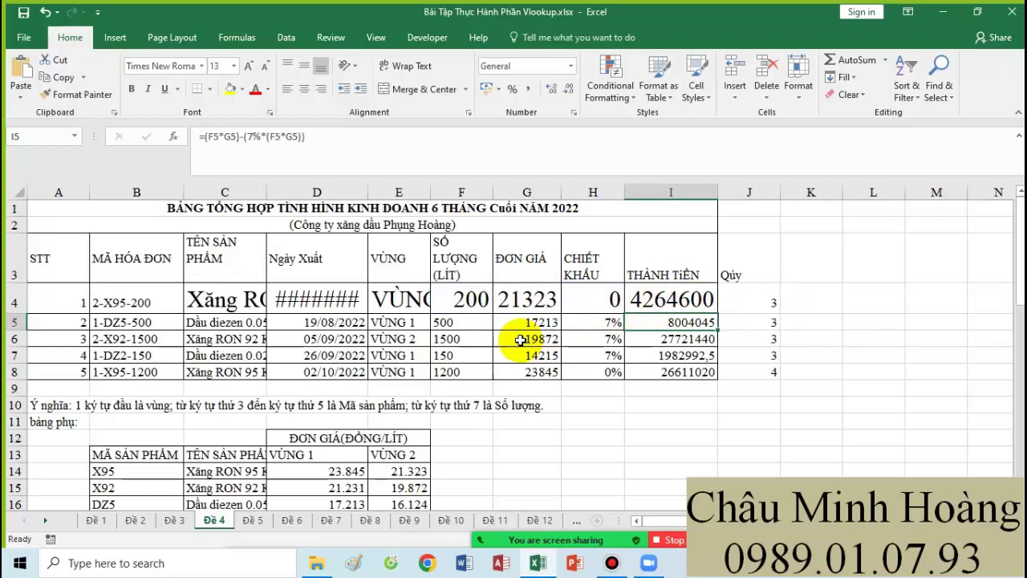
scroll(449, 305, down, 8)
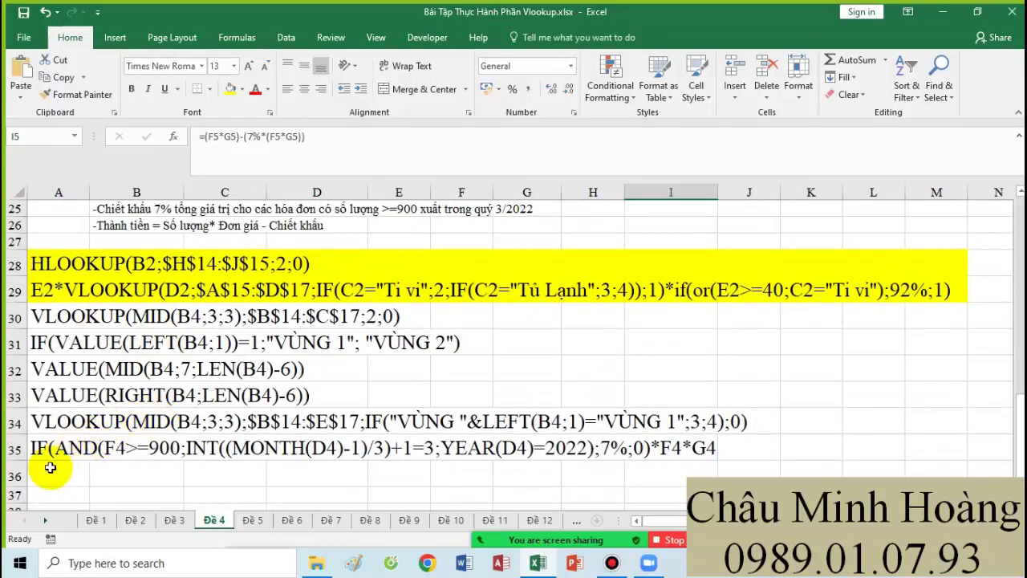
click(48, 470)
key(ctrl+v)
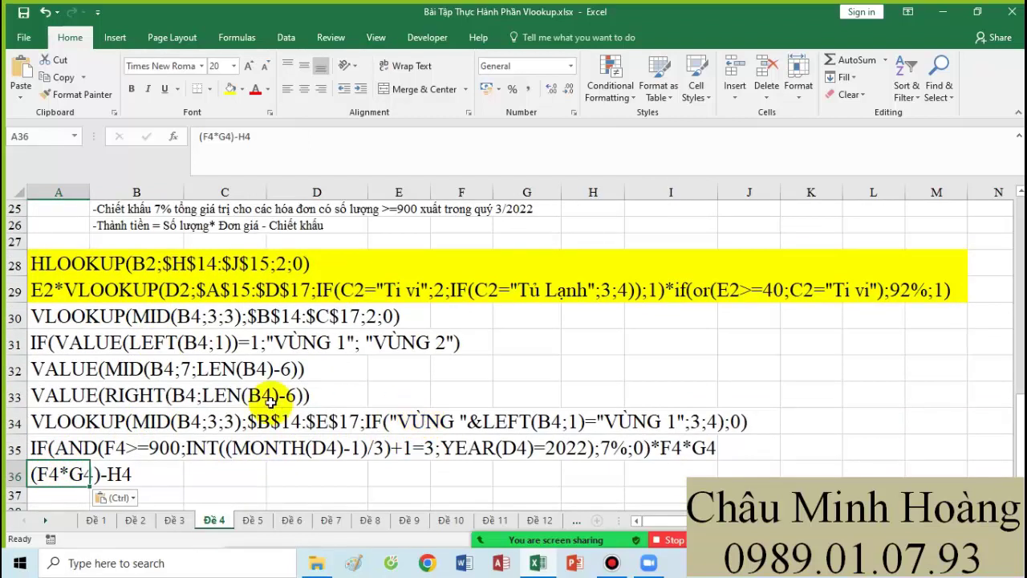
drag(44, 317, 729, 475)
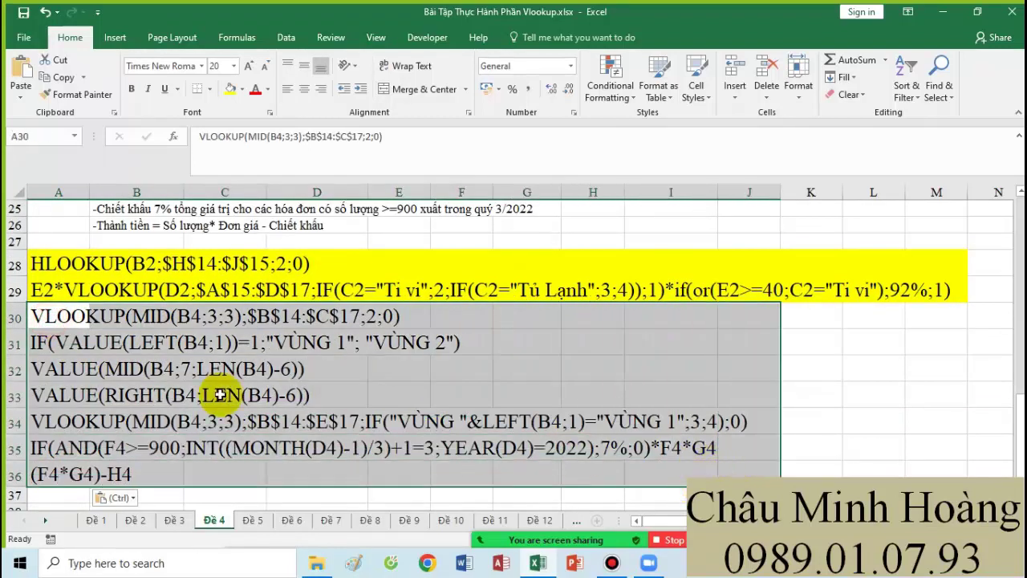
drag(64, 263, 923, 299)
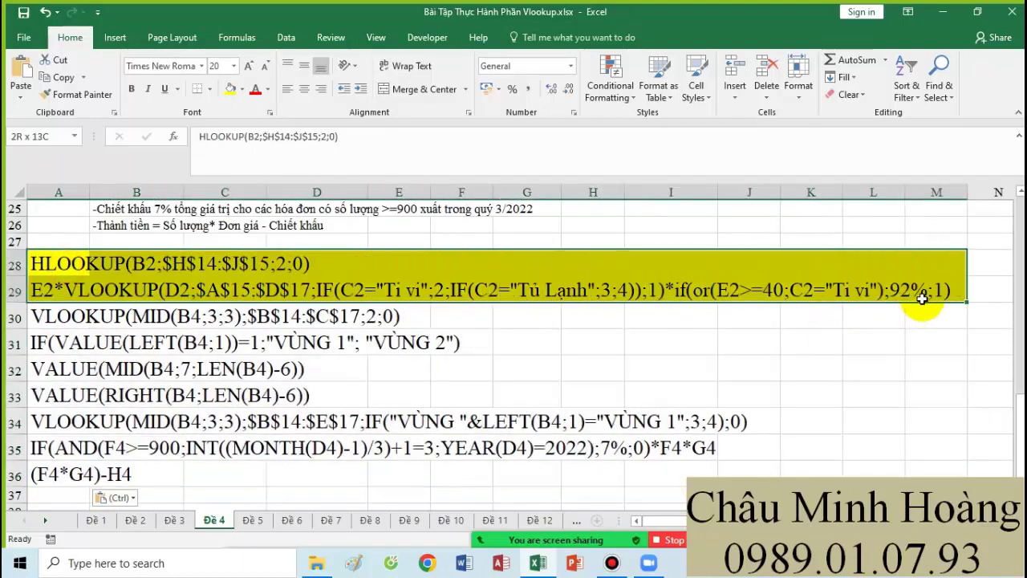
drag(65, 317, 811, 469)
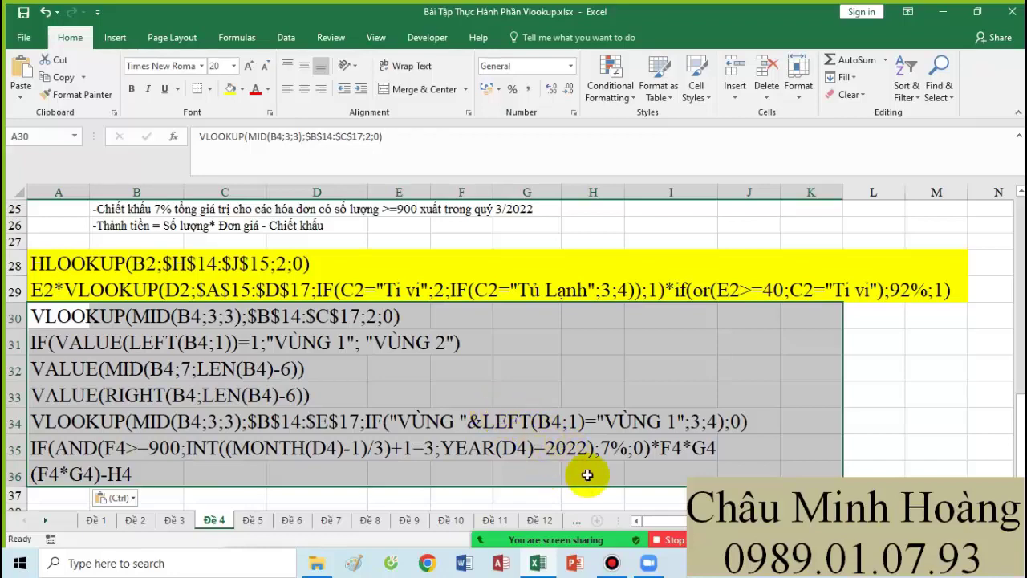
click(610, 565)
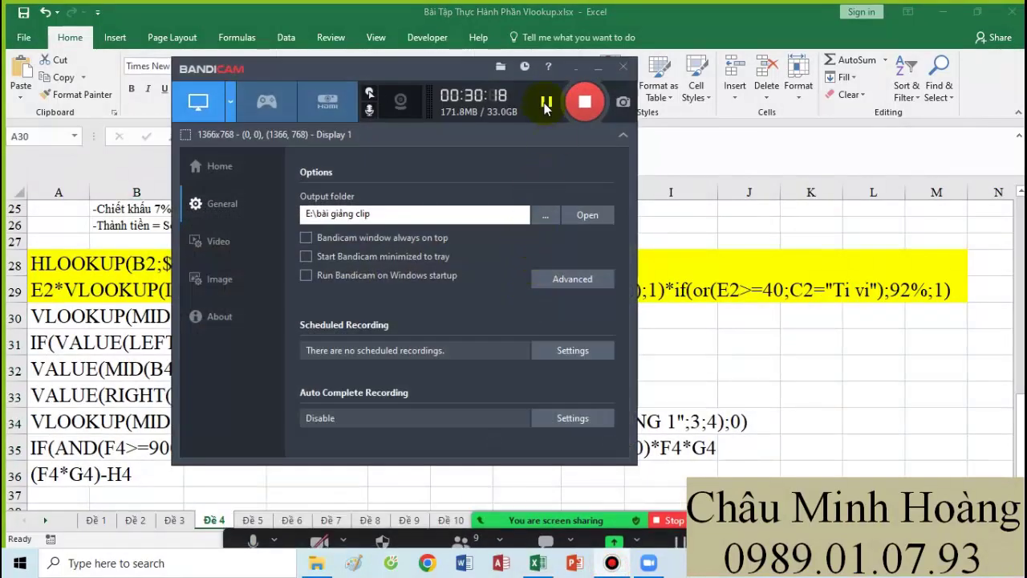
Step: Switch to sheet Đề 5 and set the font size of the first record's cells C3:H3 to 24
key(ctrl+Page_Down)
click(598, 74)
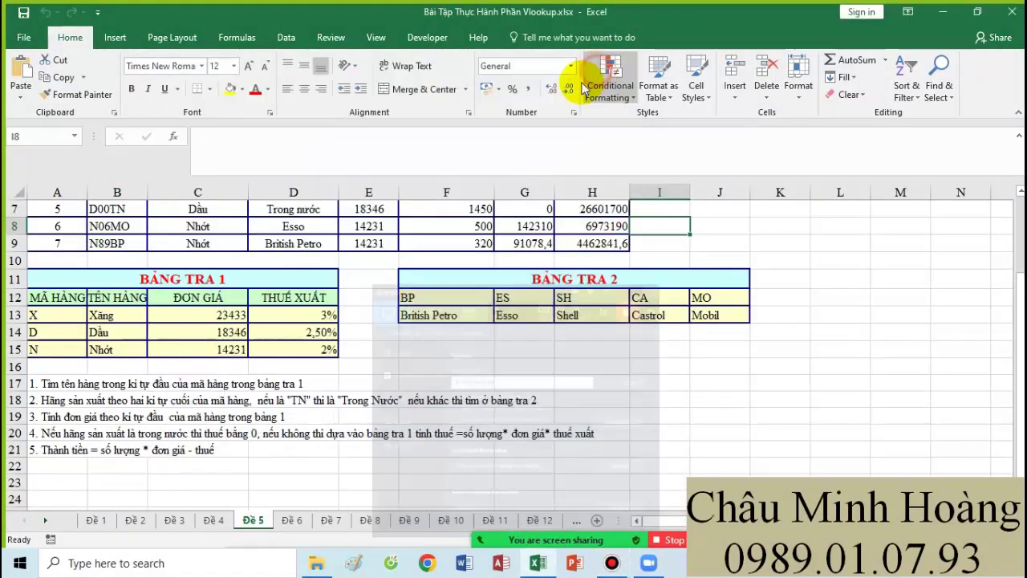
click(214, 520)
click(253, 520)
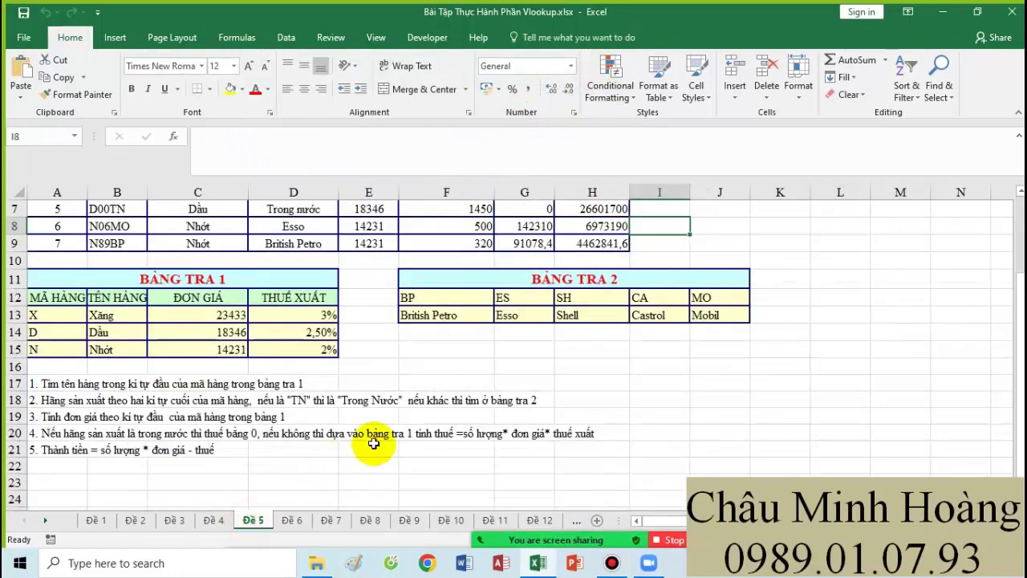
scroll(367, 436, up, 2)
drag(181, 263, 602, 263)
click(234, 66)
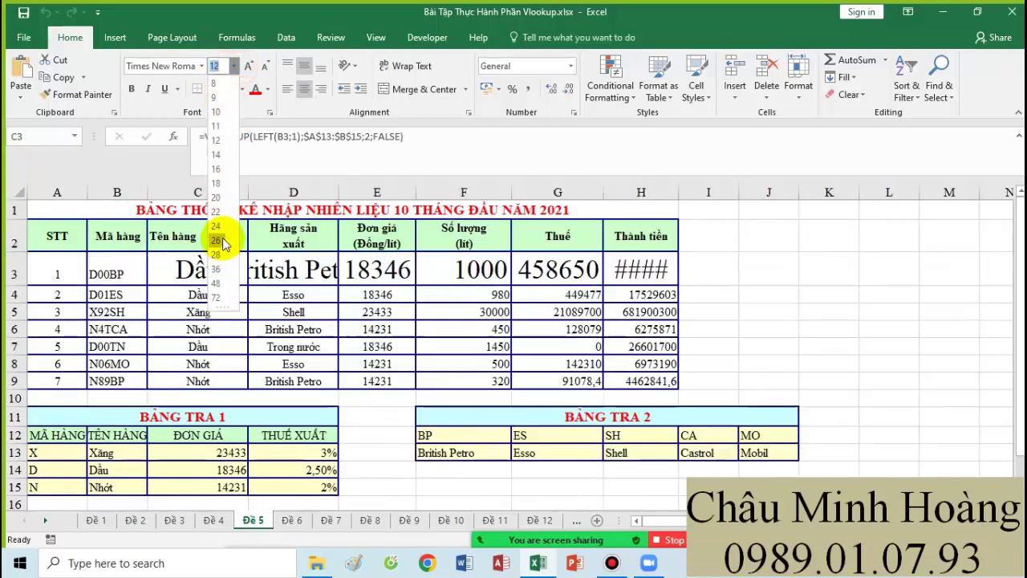
click(215, 226)
Step: Review the arguments of C3's Tên hàng VLOOKUP against Bảng Tra 1 and replace its FALSE argument with 0
scroll(200, 321, down, 1)
drag(48, 371, 96, 405)
scroll(252, 420, up, 1)
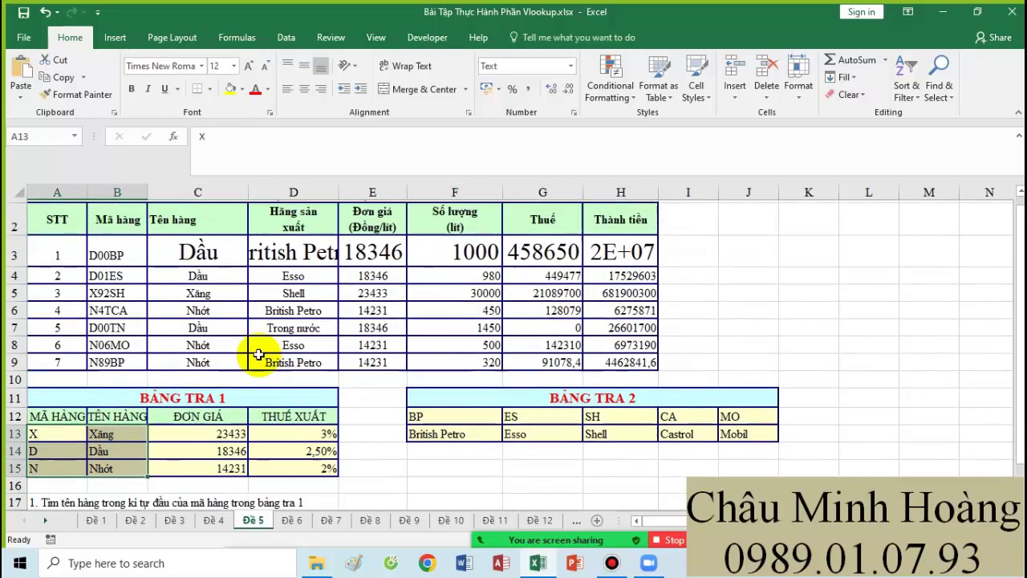
click(224, 260)
double_click(226, 263)
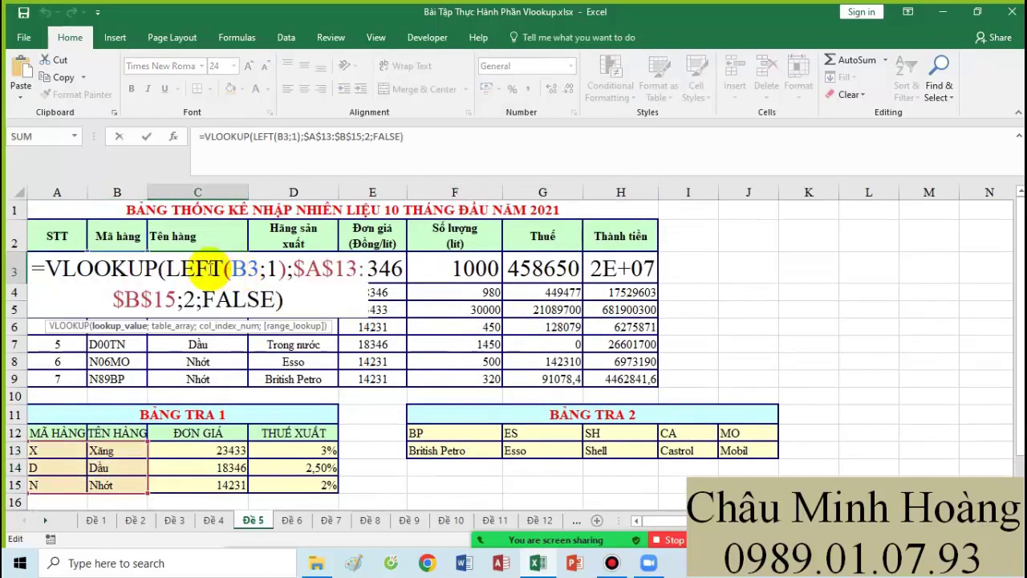
drag(231, 269, 178, 298)
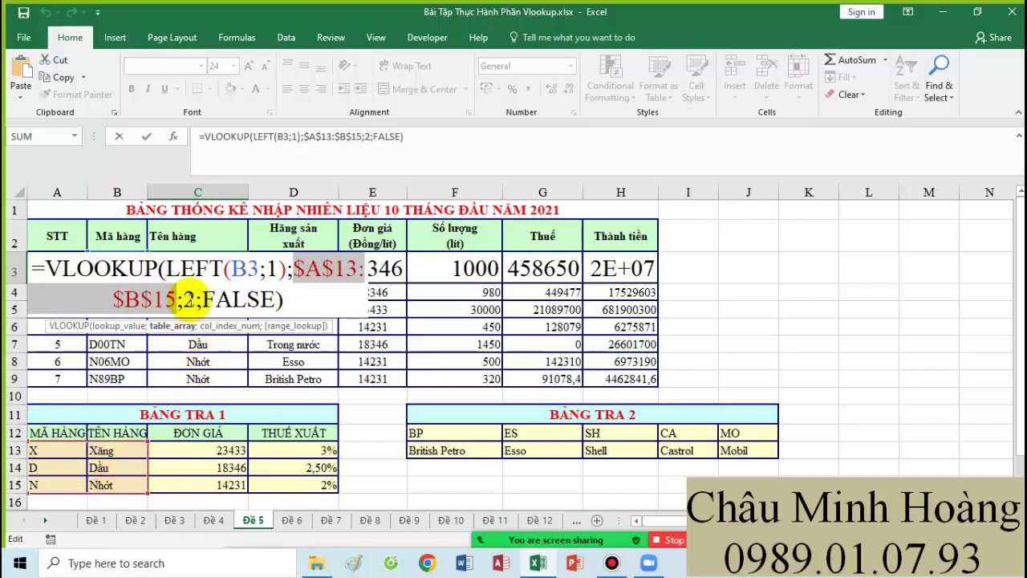
double_click(188, 298)
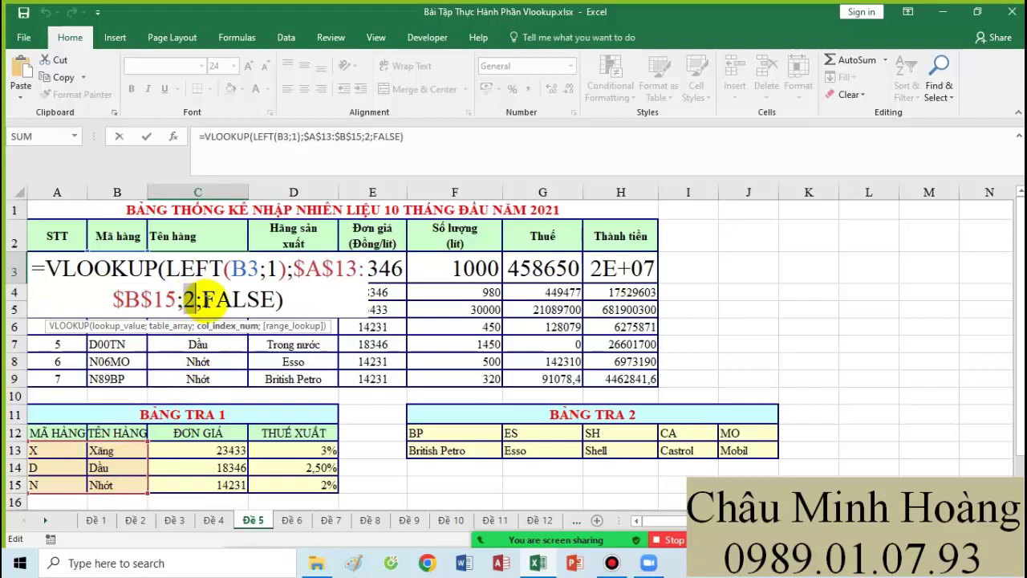
double_click(255, 298)
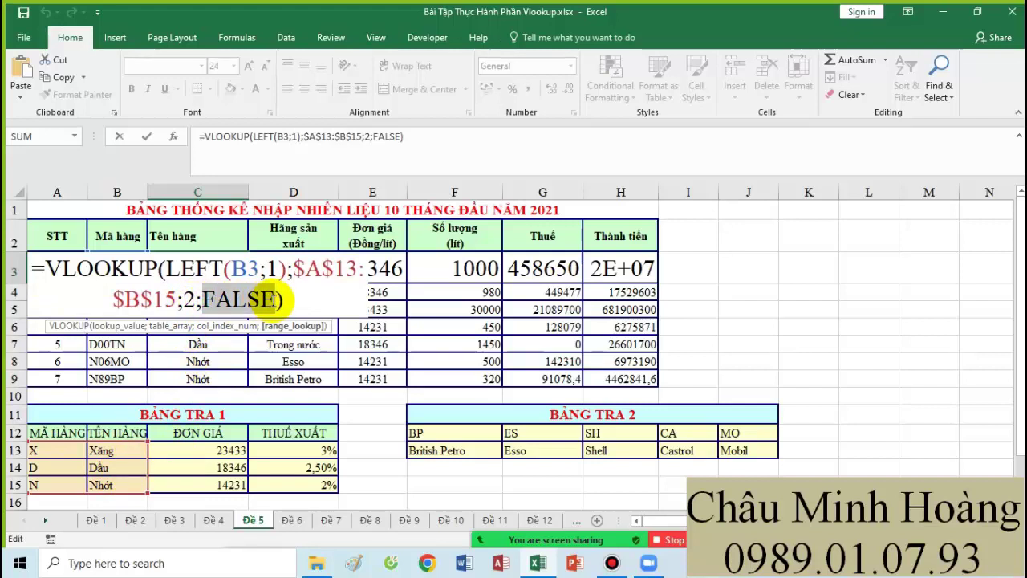
text(0)
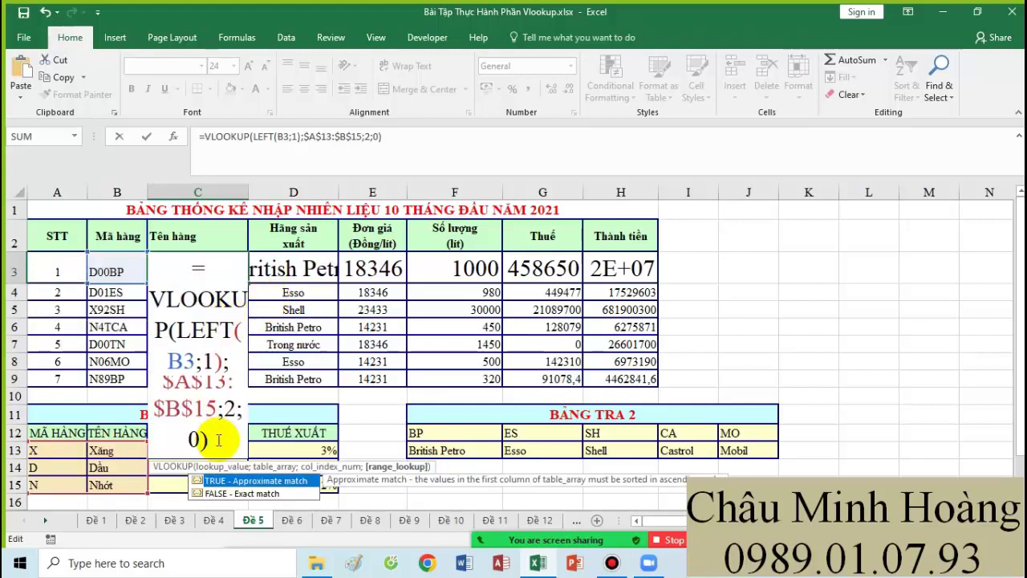
Step: Copy the Tên hàng formula from C3 without its equals sign, commit the cell, and paste it as text in A24
drag(215, 439, 152, 298)
key(ctrl+c)
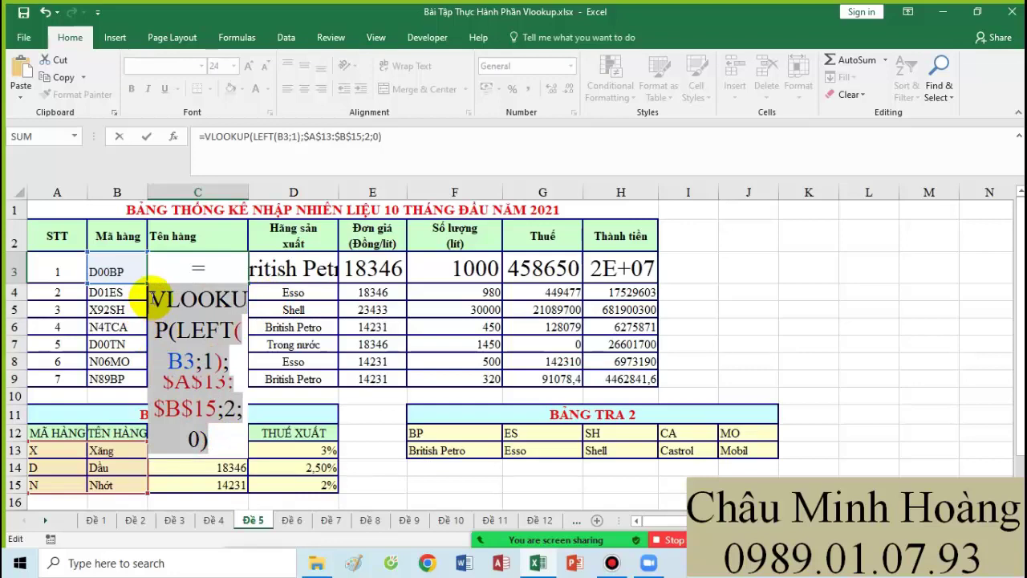
key(Return)
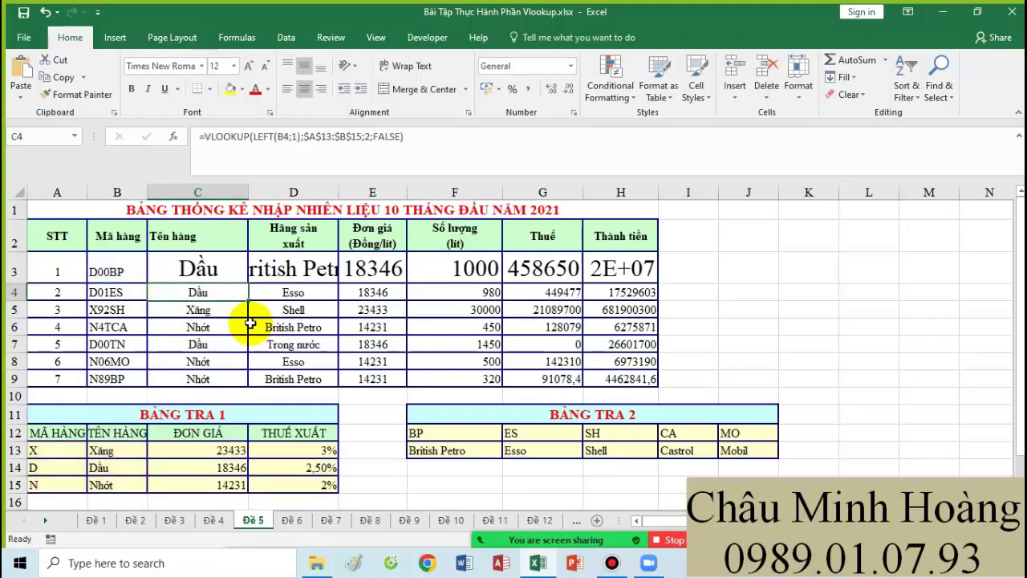
scroll(249, 329, down, 5)
click(61, 344)
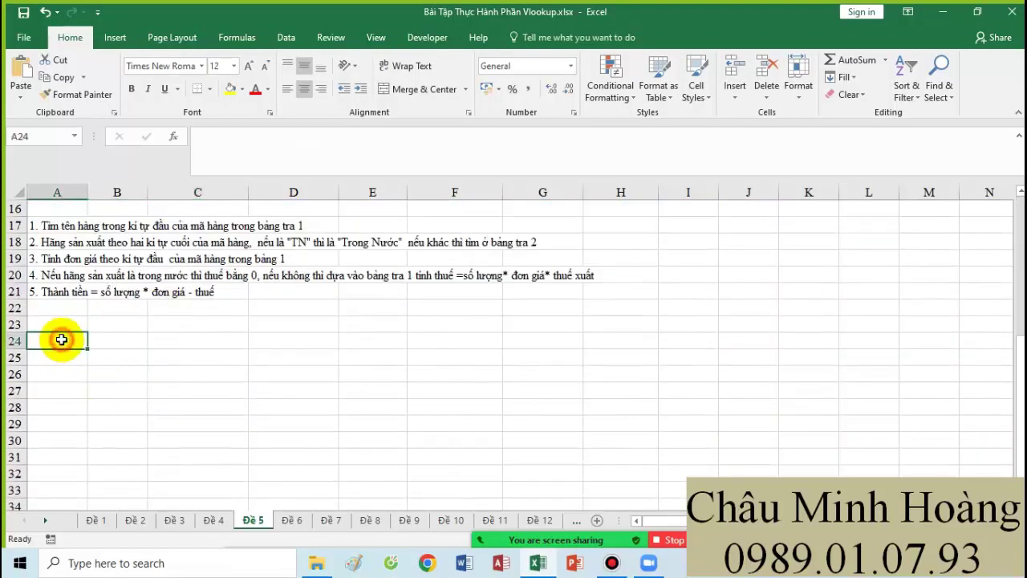
key(ctrl+v)
Step: Set the font size of the formula notes area A24:H32 to 22
drag(61, 345, 585, 466)
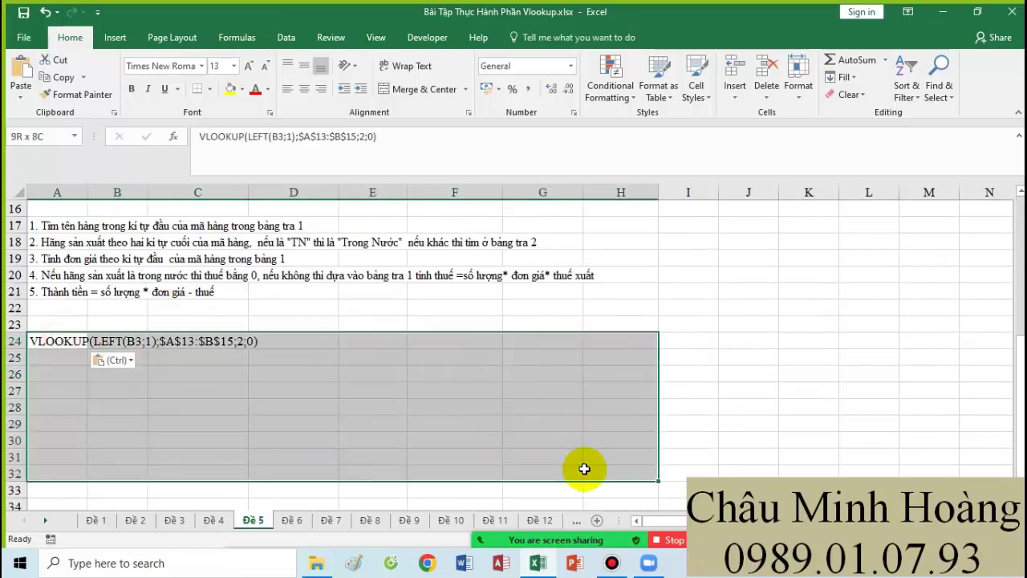
click(233, 66)
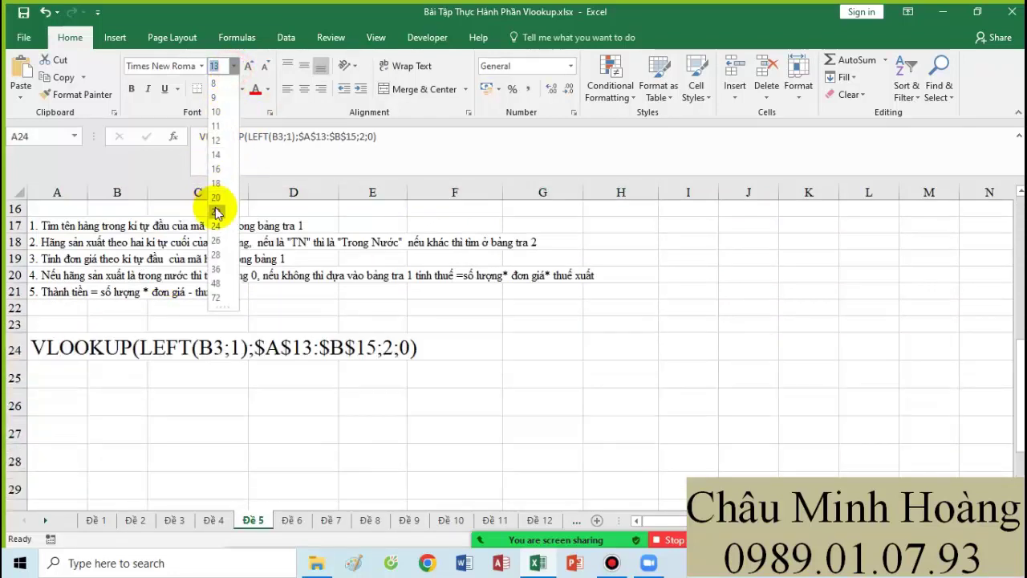
click(215, 211)
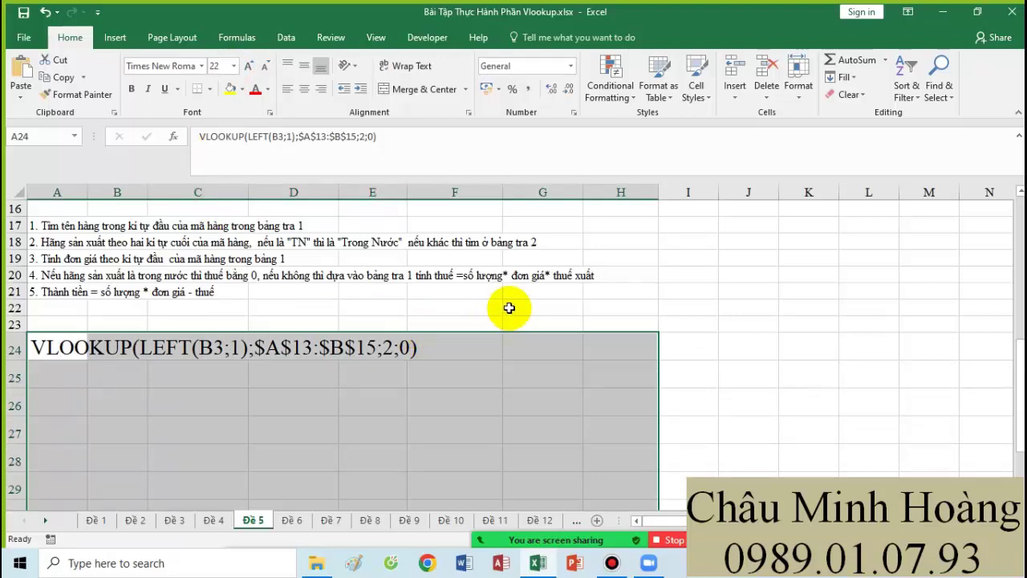
Step: Recheck the match-type argument at the end of C3's Tên hàng formula
scroll(509, 307, up, 5)
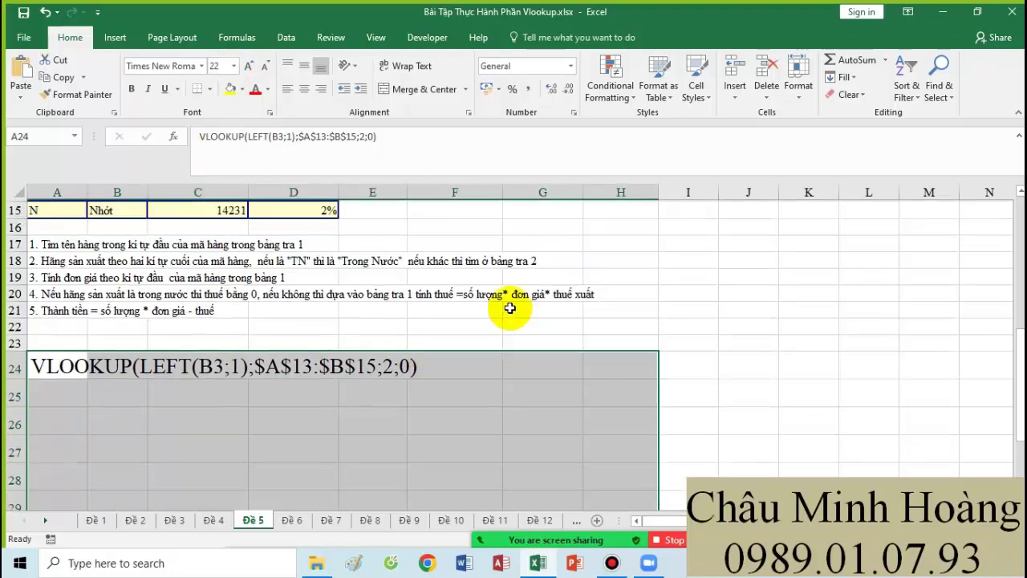
double_click(230, 265)
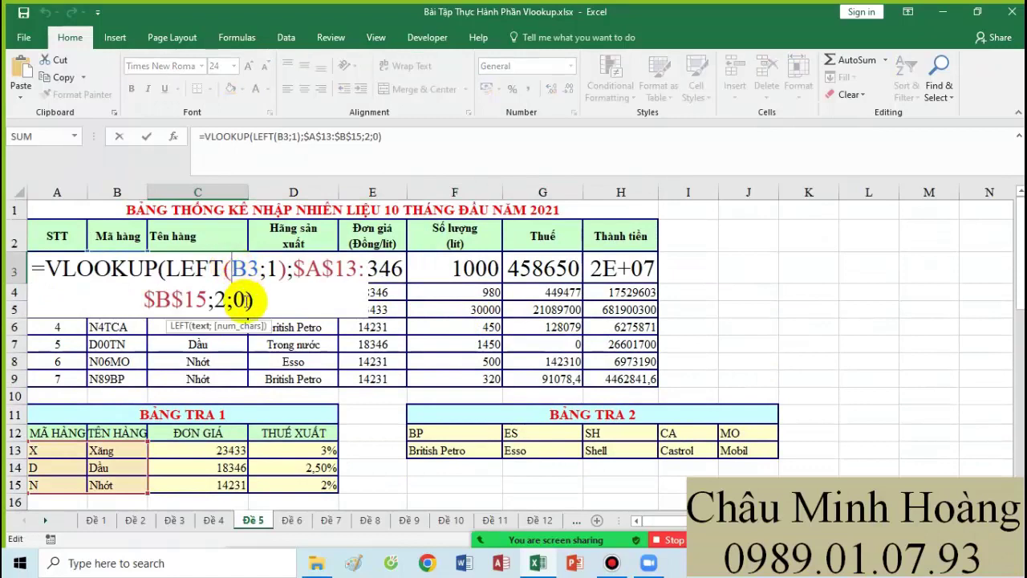
double_click(239, 299)
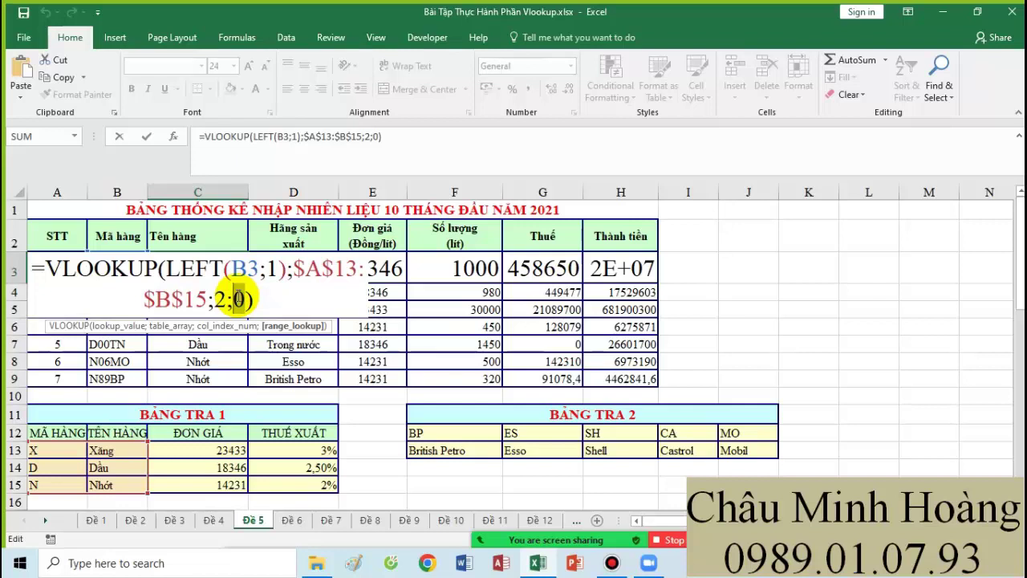
key(Return)
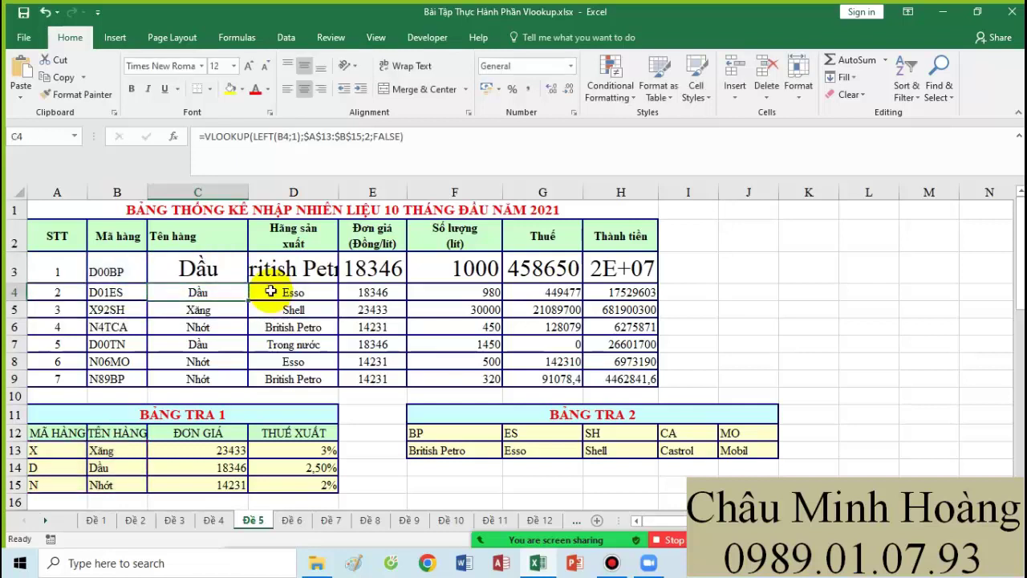
Step: Review D3's Hãng sản xuất formula against Bảng Tra 2 and add 0 as the HLOOKUP's match-type argument
click(456, 433)
drag(533, 437, 751, 453)
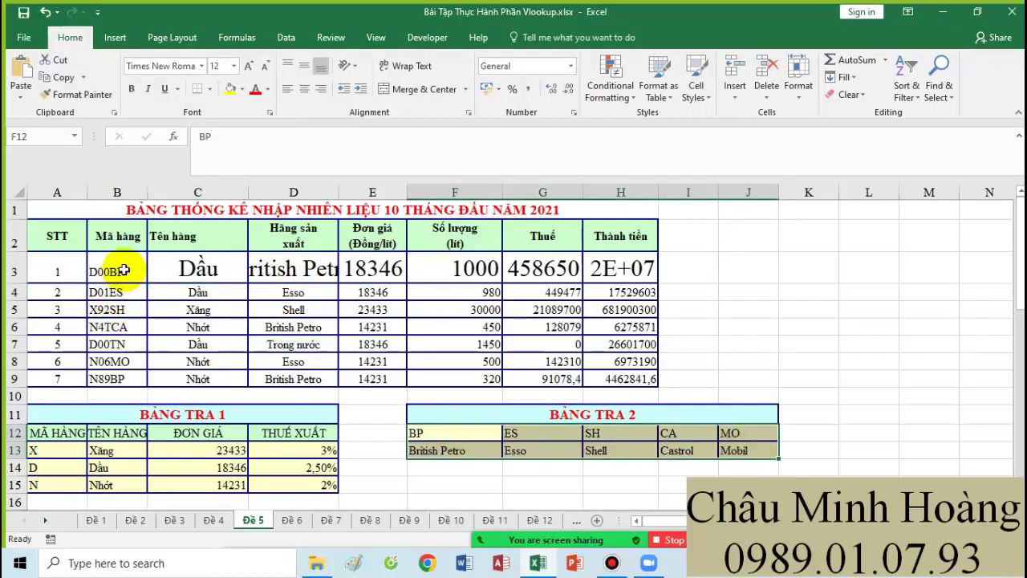
double_click(285, 271)
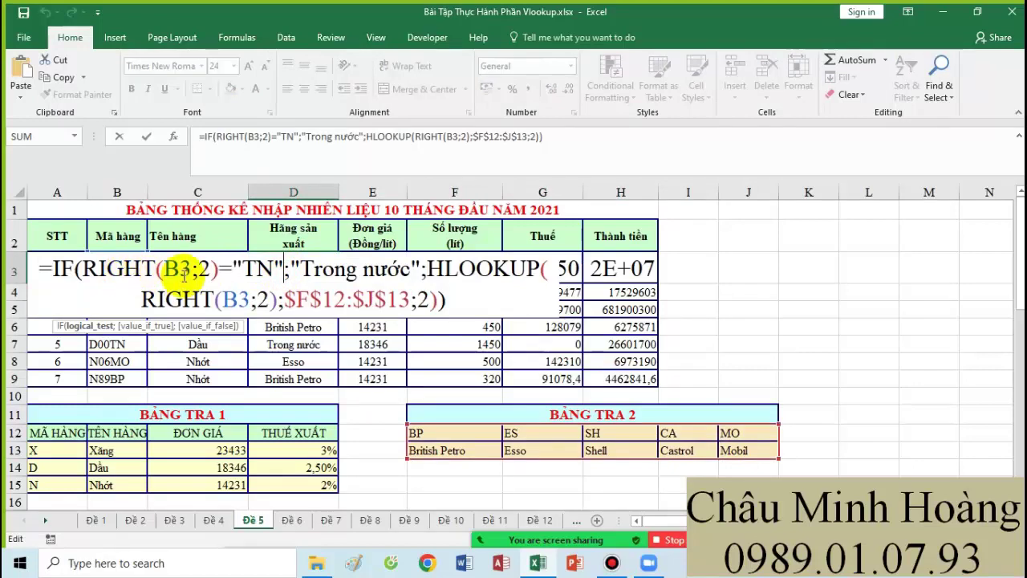
scroll(259, 366, down, 3)
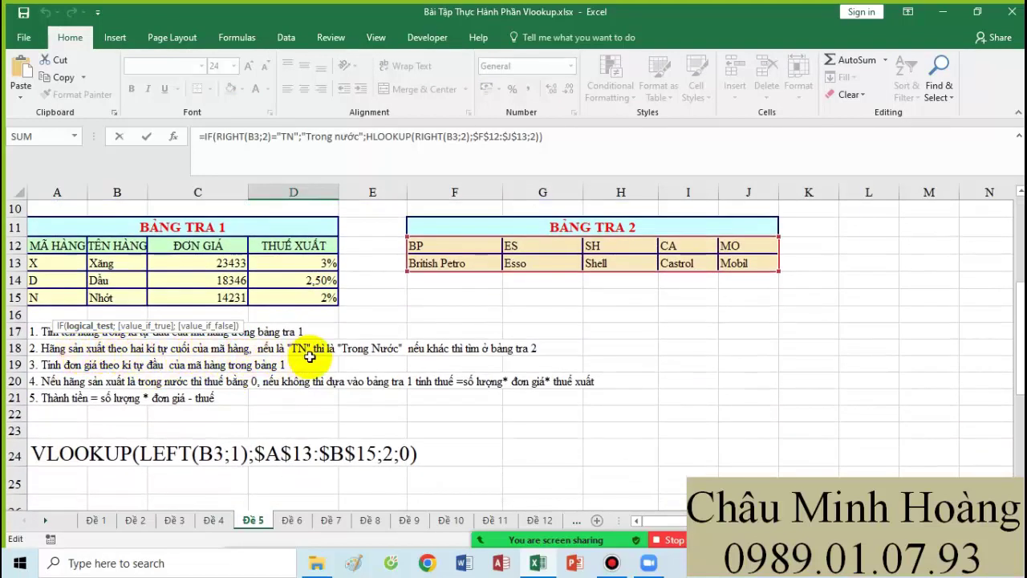
scroll(583, 291, up, 3)
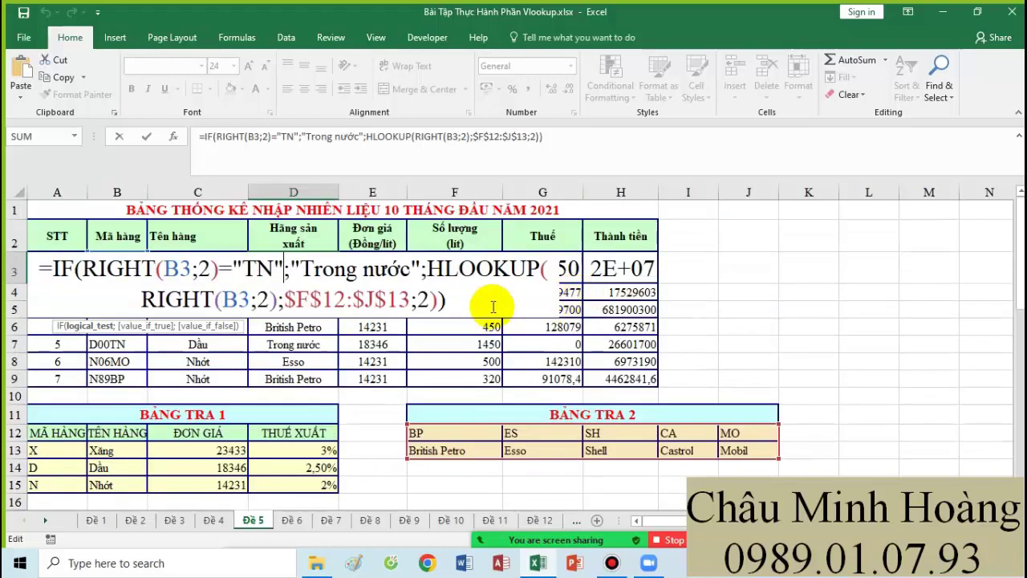
drag(98, 269, 275, 273)
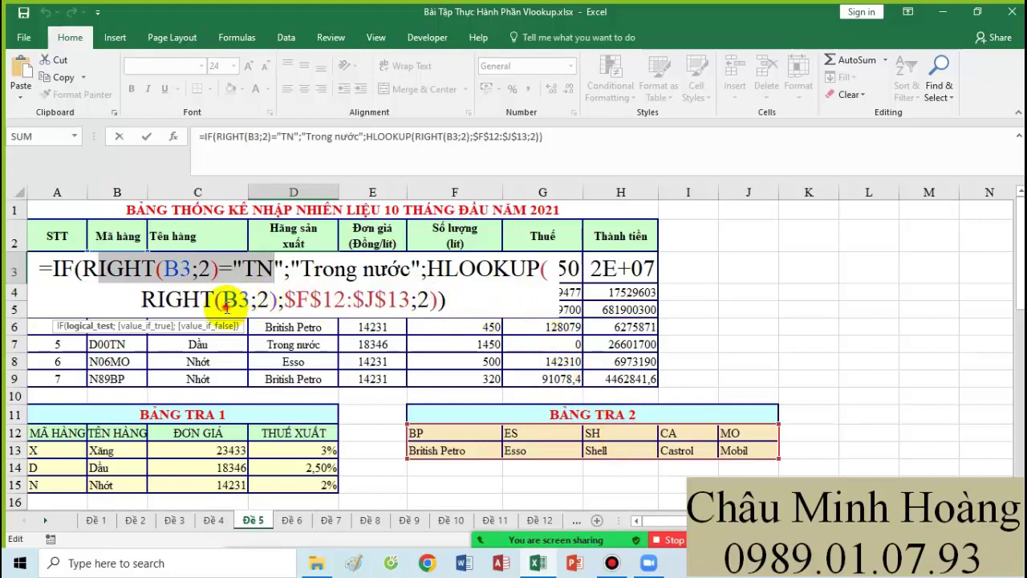
drag(225, 306, 405, 302)
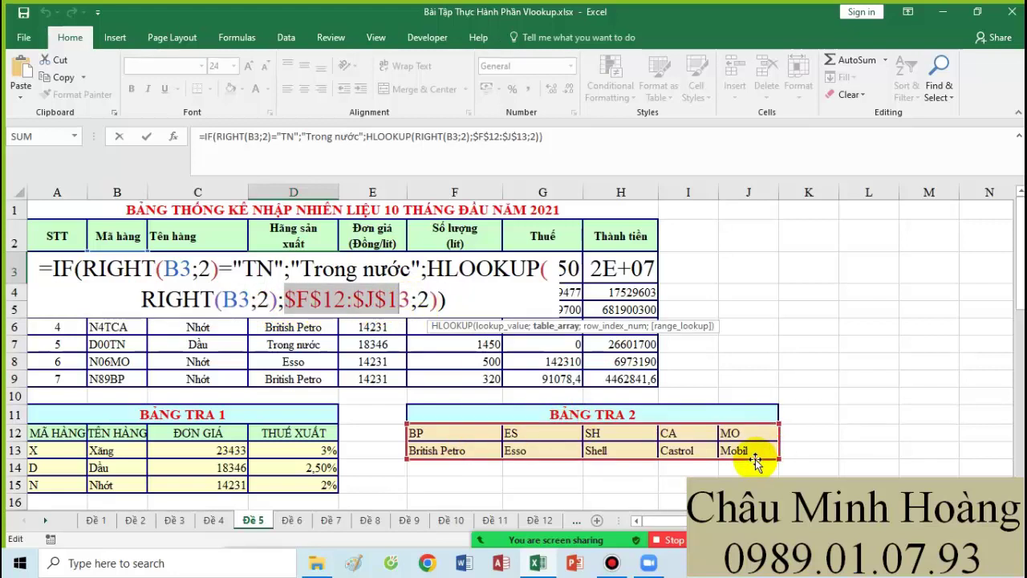
click(430, 299)
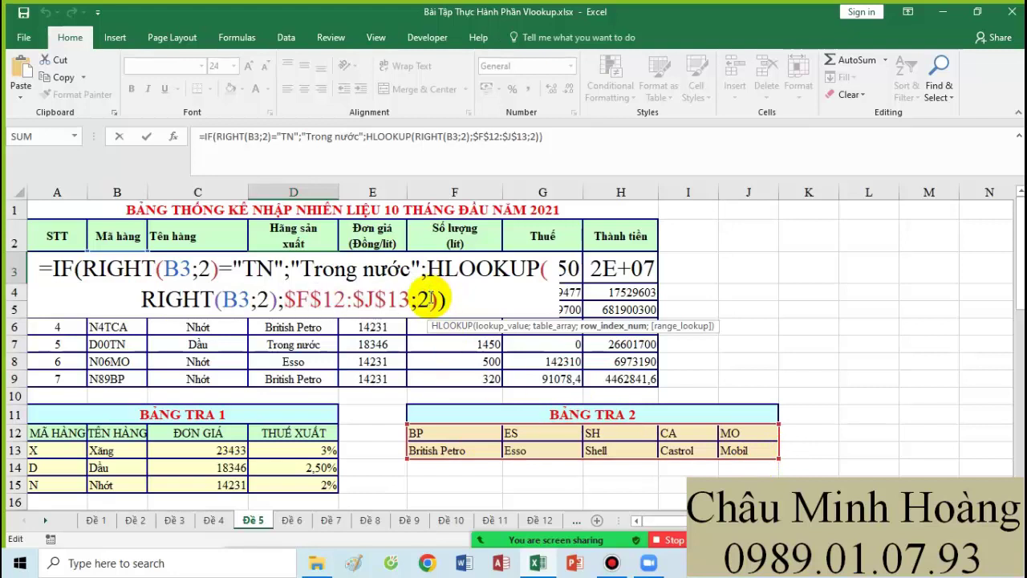
text(;0)
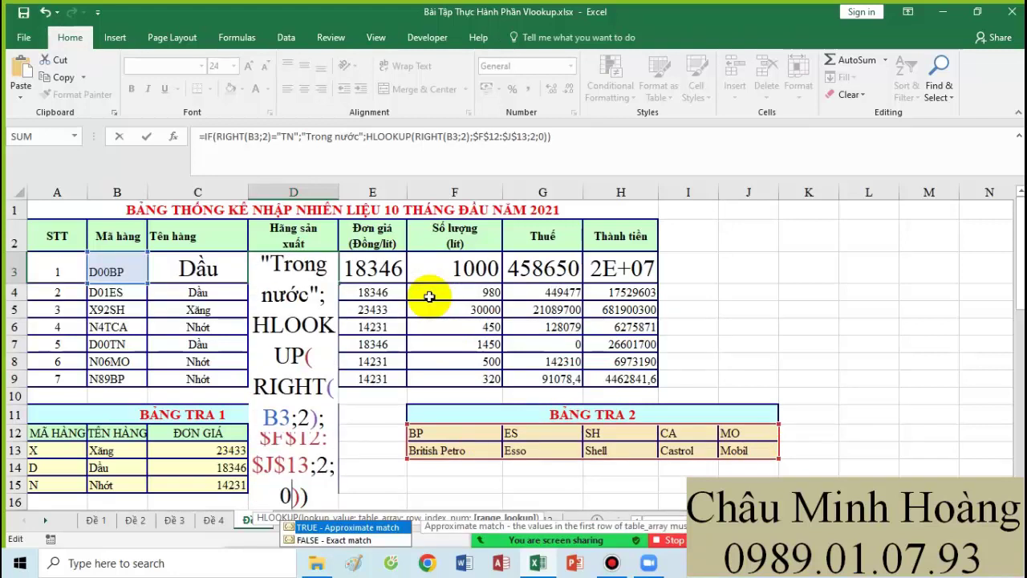
click(562, 139)
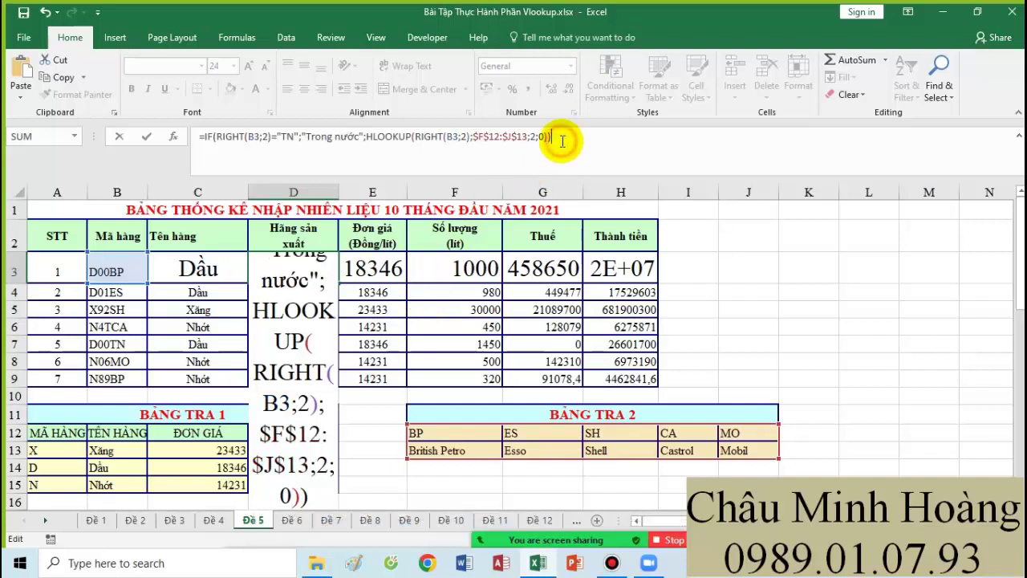
key(Return)
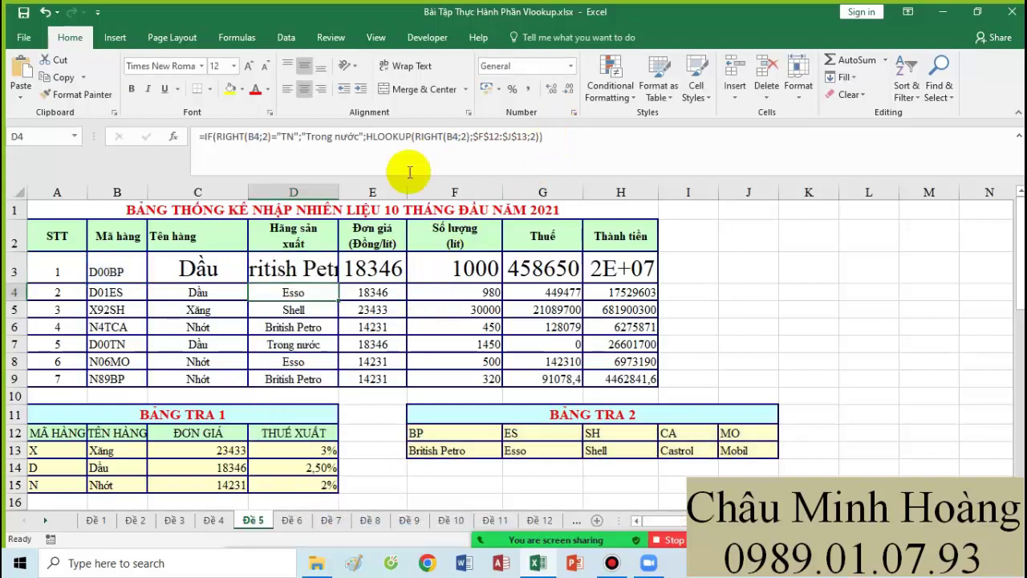
Step: Copy the Hãng sản xuất formula from D3 without its equals sign and paste it as text in A25
double_click(275, 261)
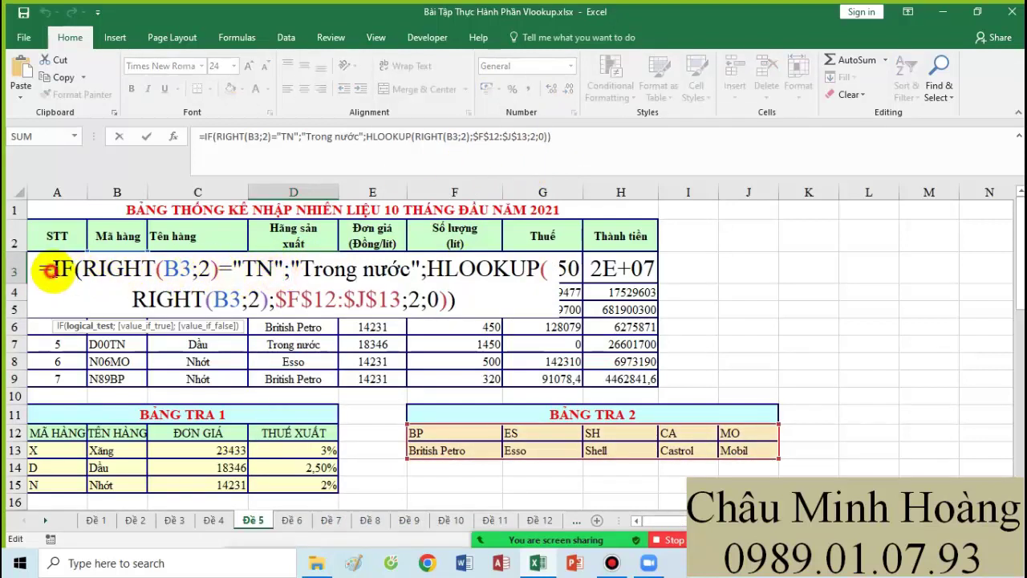
drag(50, 270, 481, 295)
key(ctrl+c)
key(Escape)
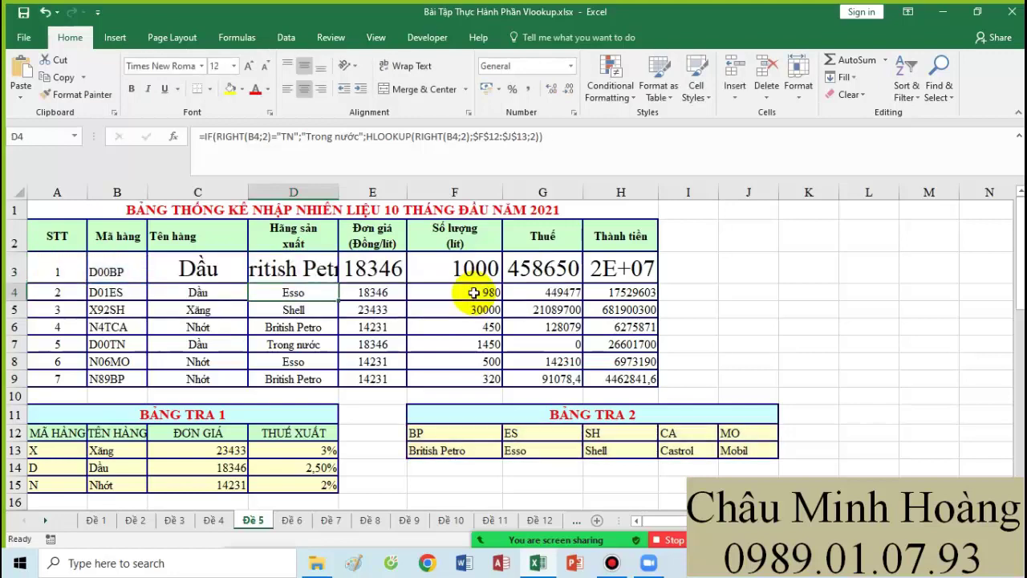
scroll(240, 377, down, 6)
click(70, 329)
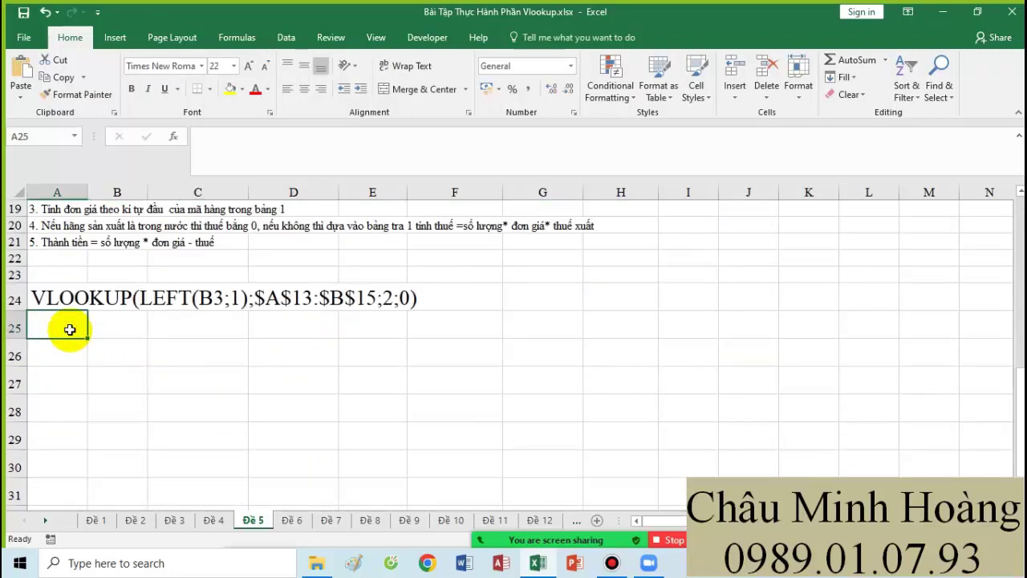
key(ctrl+v)
Step: Review E3's Đơn giá VLOOKUP and change its lookup table to the absolute range $A$13:$C$15 in Bảng Tra 1
scroll(301, 374, up, 2)
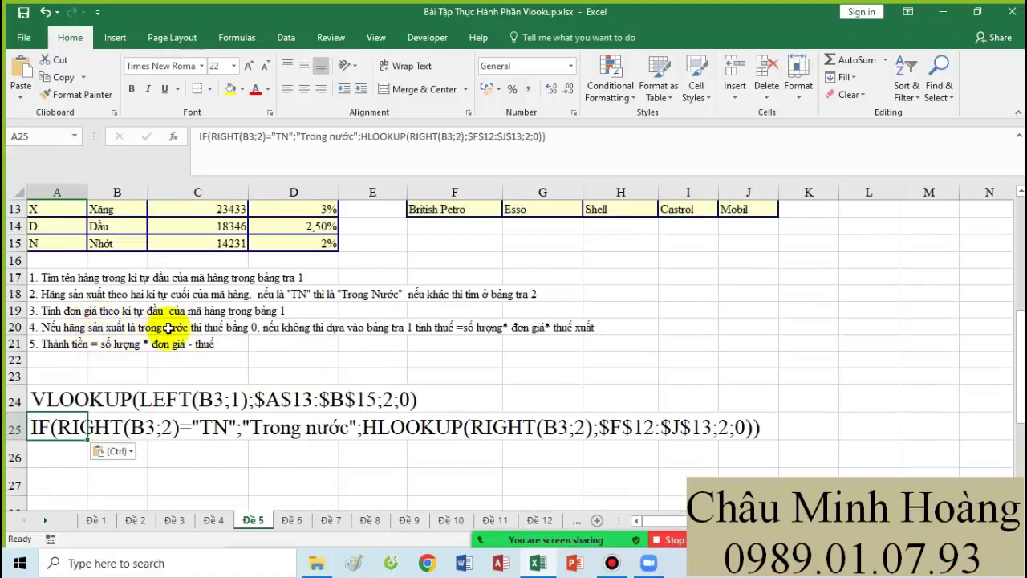
scroll(262, 363, up, 4)
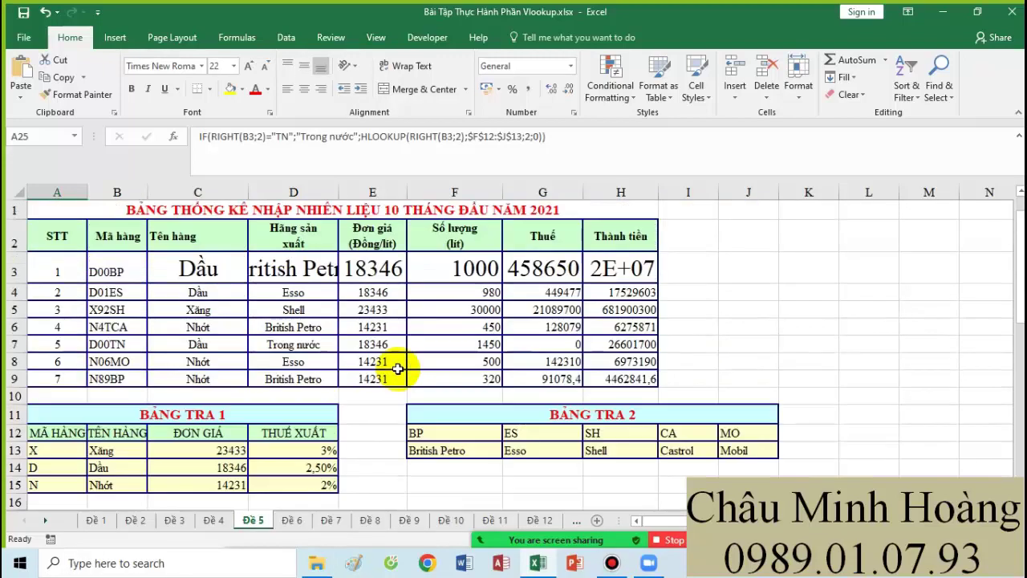
drag(213, 450, 66, 482)
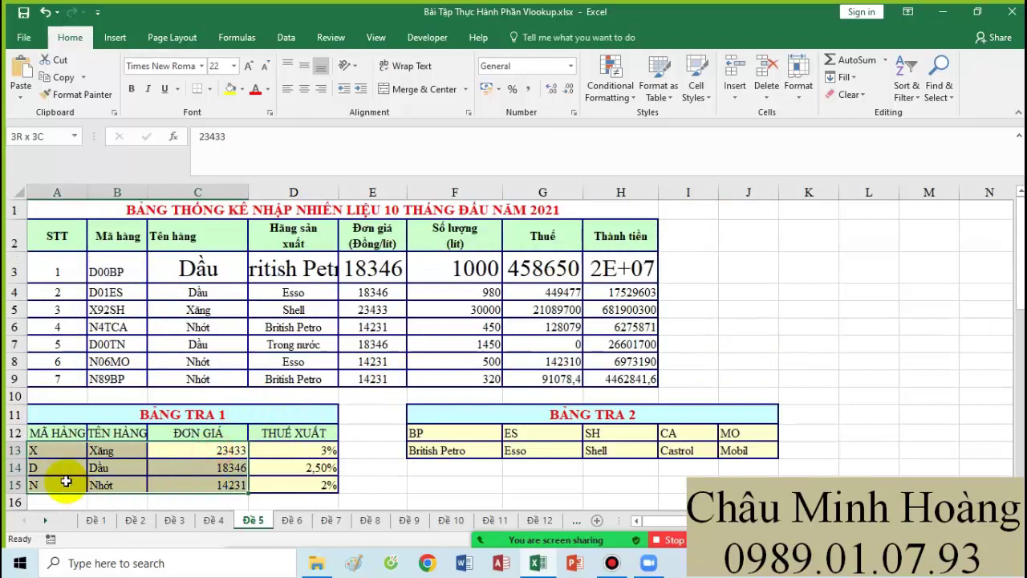
double_click(378, 270)
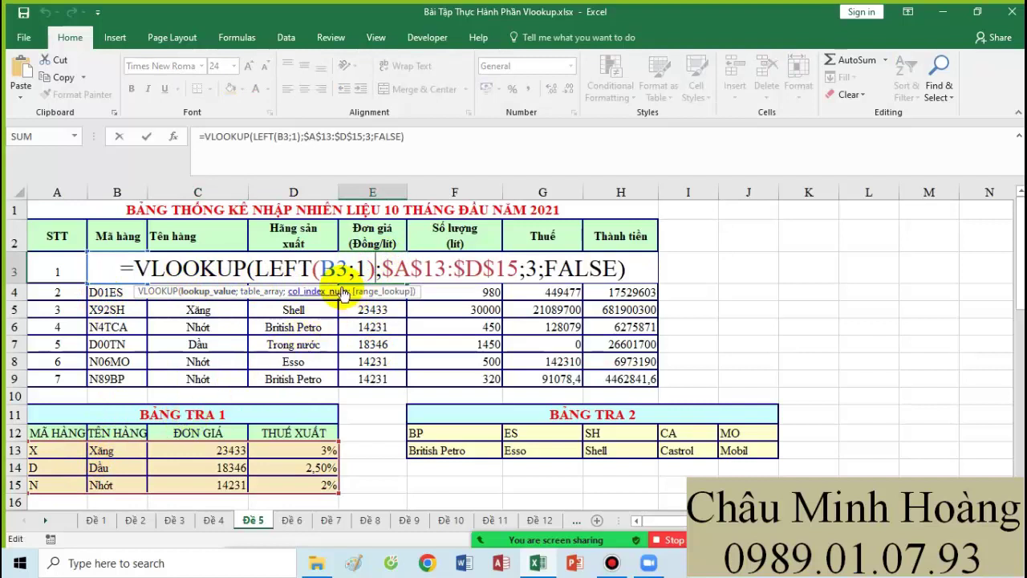
click(376, 269)
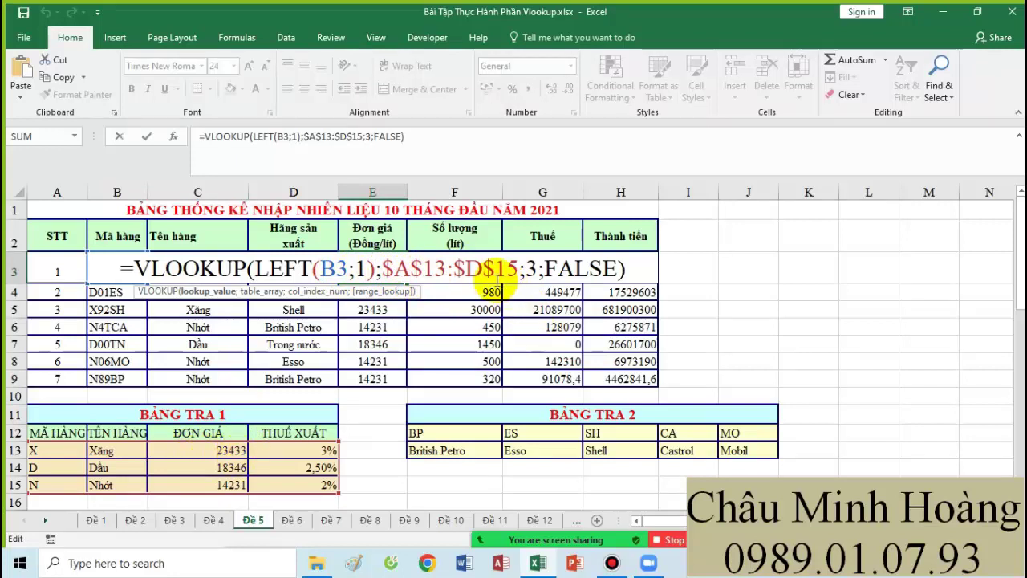
drag(380, 269, 514, 275)
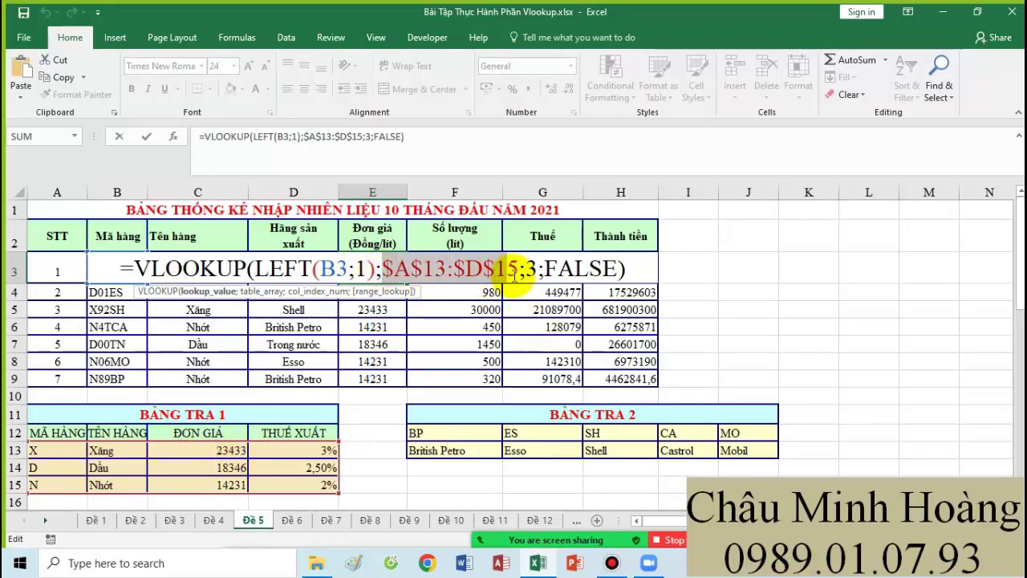
drag(29, 451, 228, 484)
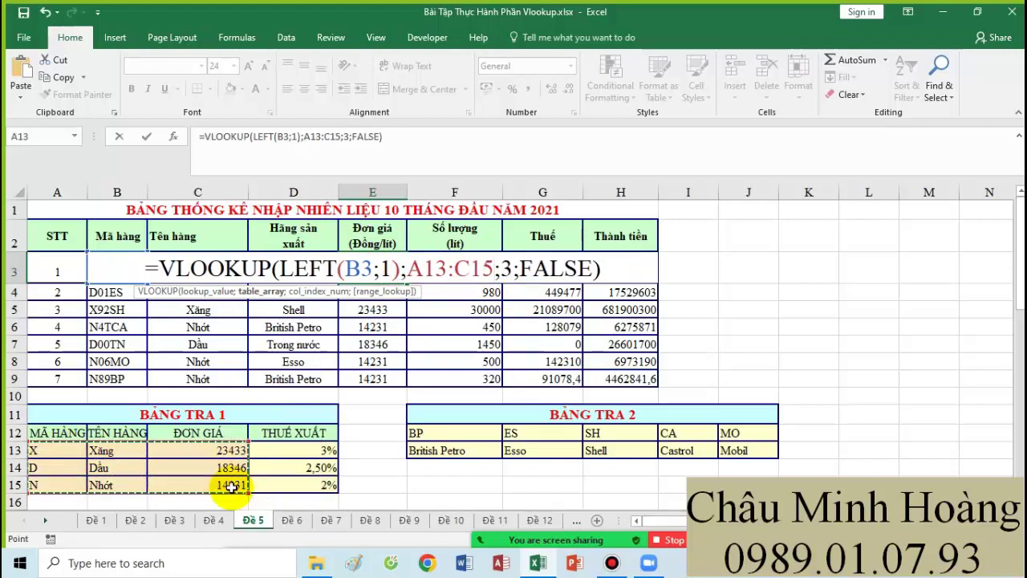
key(F4)
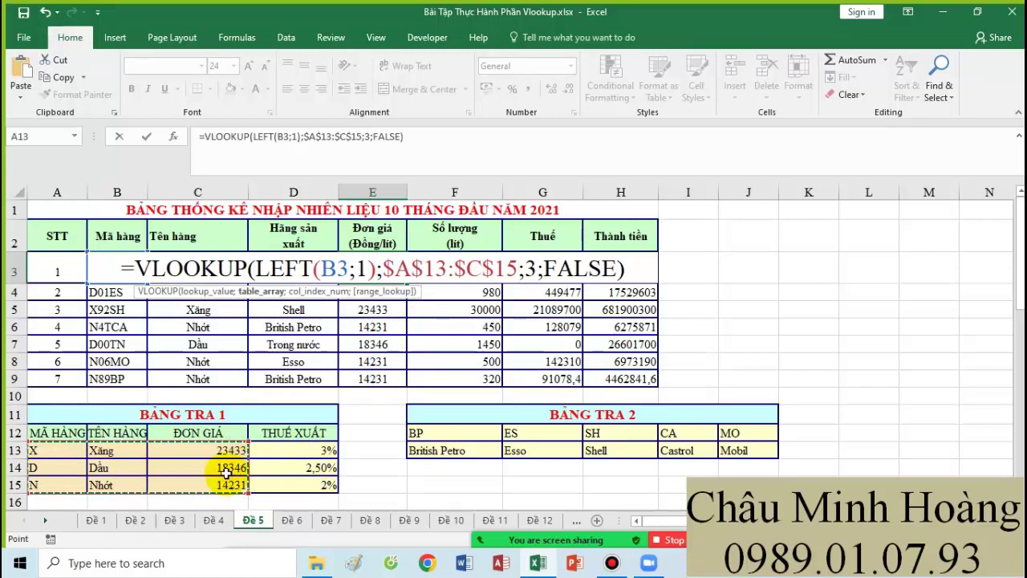
Step: Try A12:D15 and A13:D15 as the lookup table in E3's Đơn giá formula and reselect $A$13:$C$15
drag(64, 432, 308, 484)
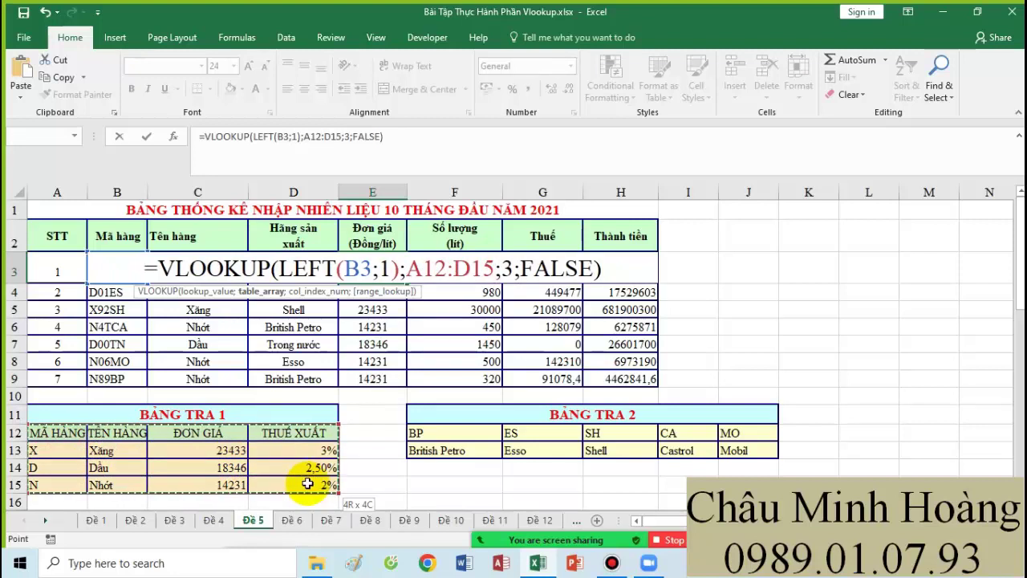
drag(81, 452, 307, 485)
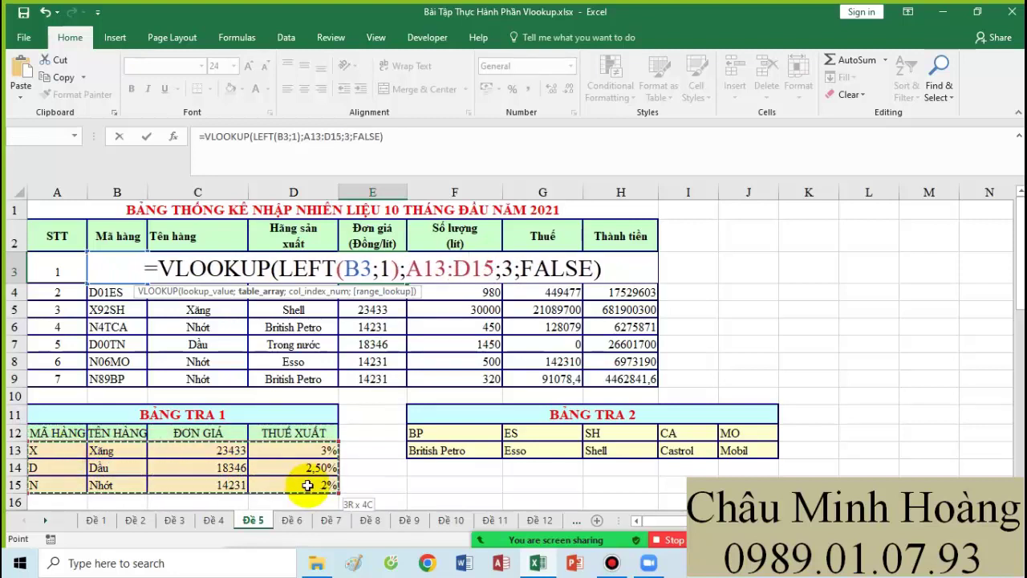
click(62, 451)
drag(115, 452, 229, 491)
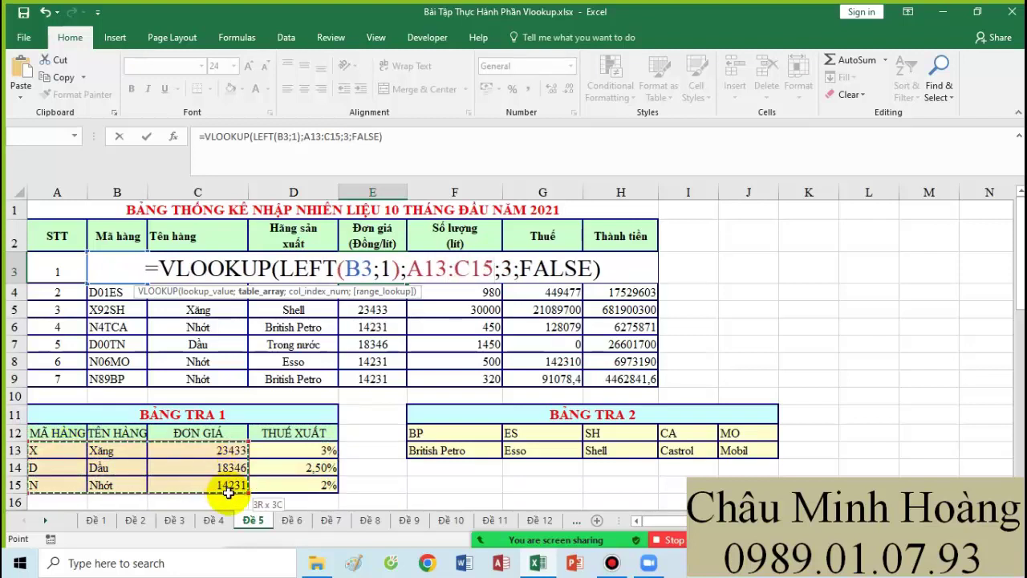
key(F4)
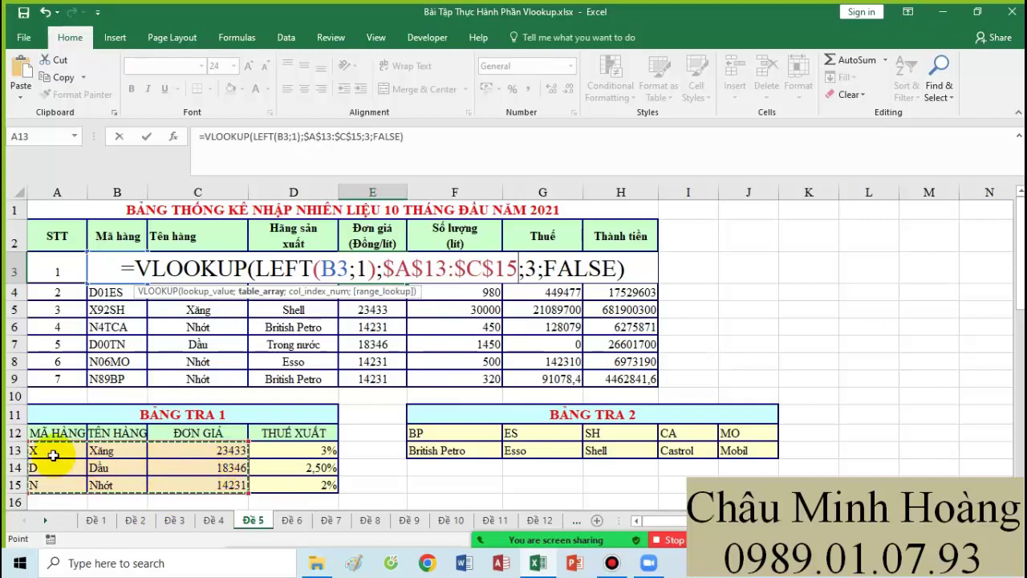
Step: Replace FALSE with 0 in E3's Đơn giá formula and paste the formula without its equals sign as text in A26
drag(545, 270, 166, 270)
text(0)
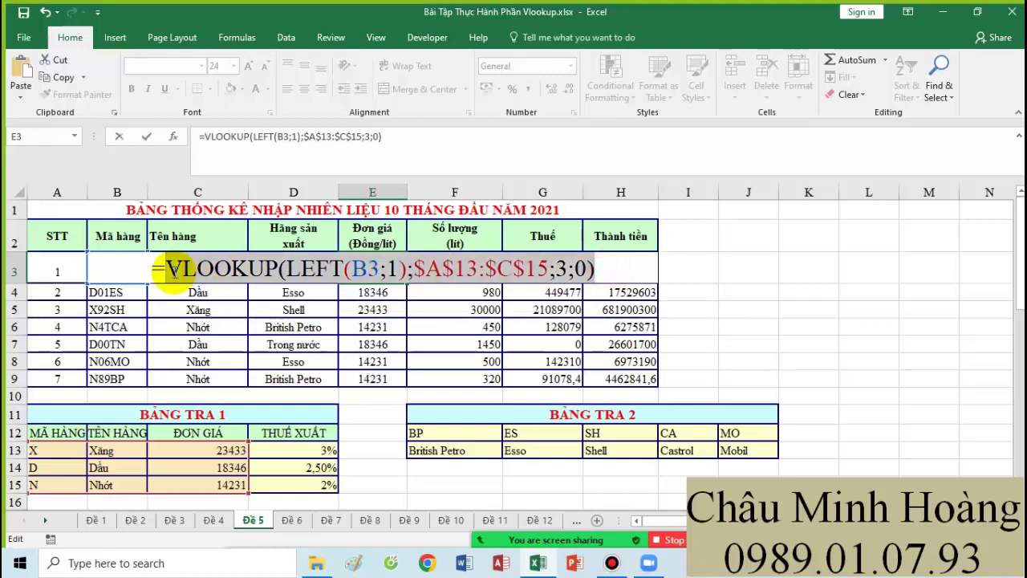
key(Escape)
scroll(161, 337, down, 5)
click(62, 405)
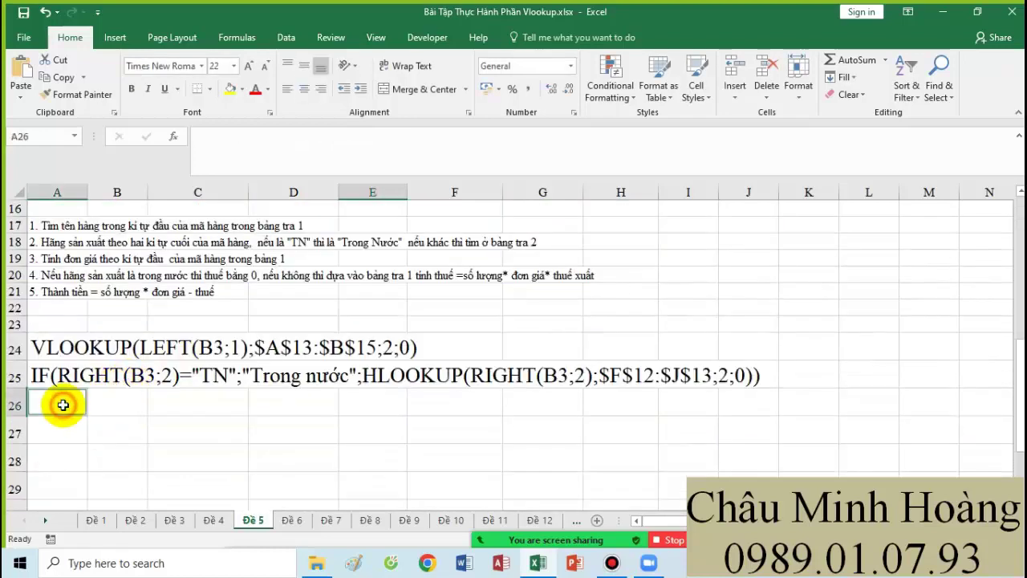
key(ctrl+v)
Step: Review rule 4 and the Thuế xuất rates, and make G3's Thuế formula test D3 against the text "Trong nước"
scroll(450, 417, up, 5)
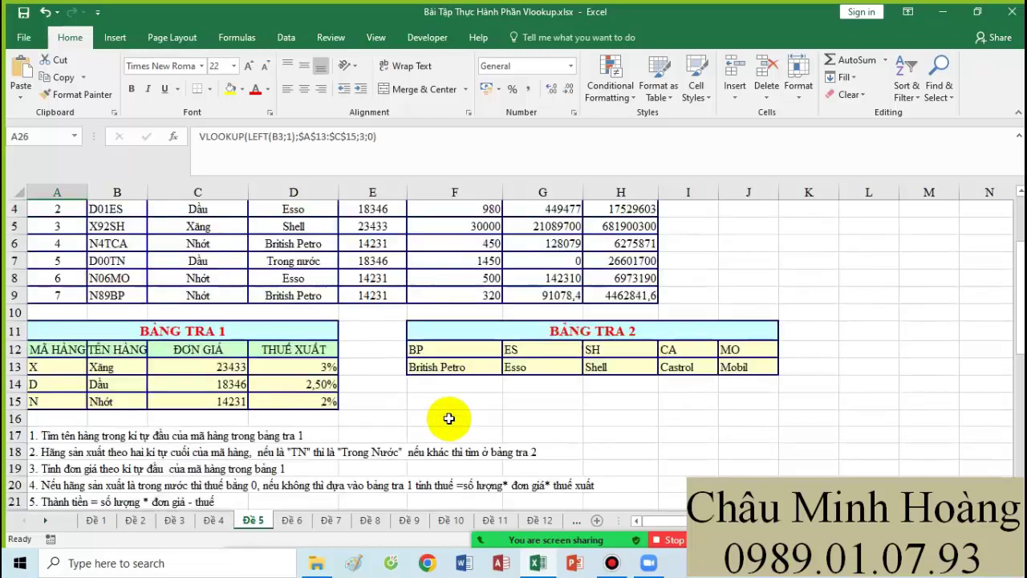
click(464, 270)
click(530, 267)
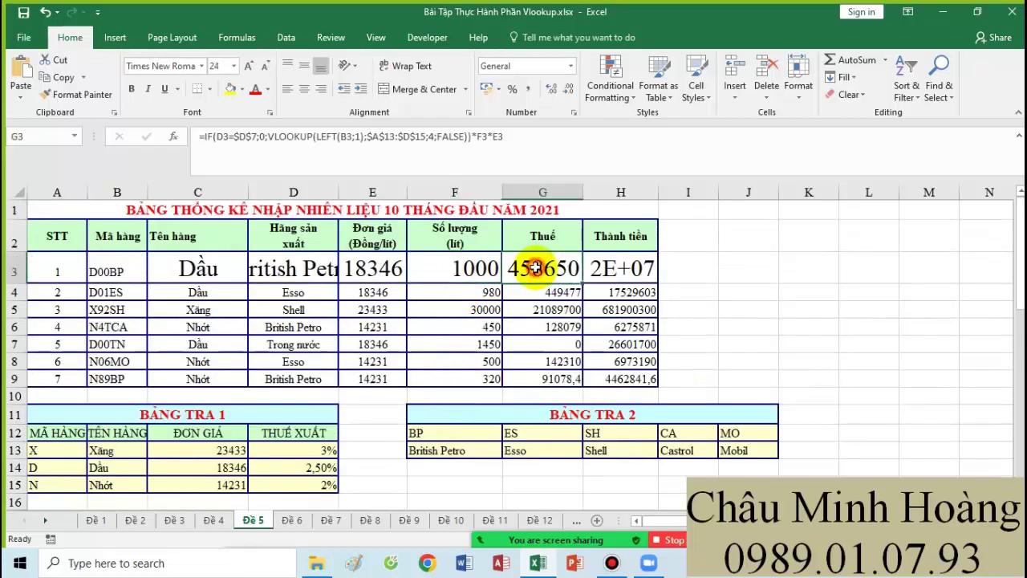
drag(303, 451, 299, 483)
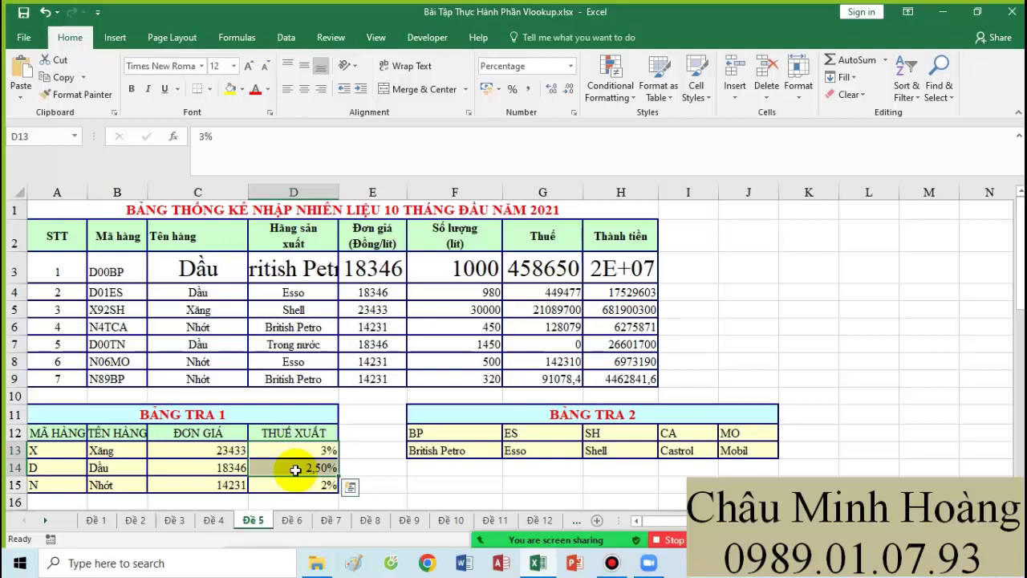
scroll(257, 442, down, 3)
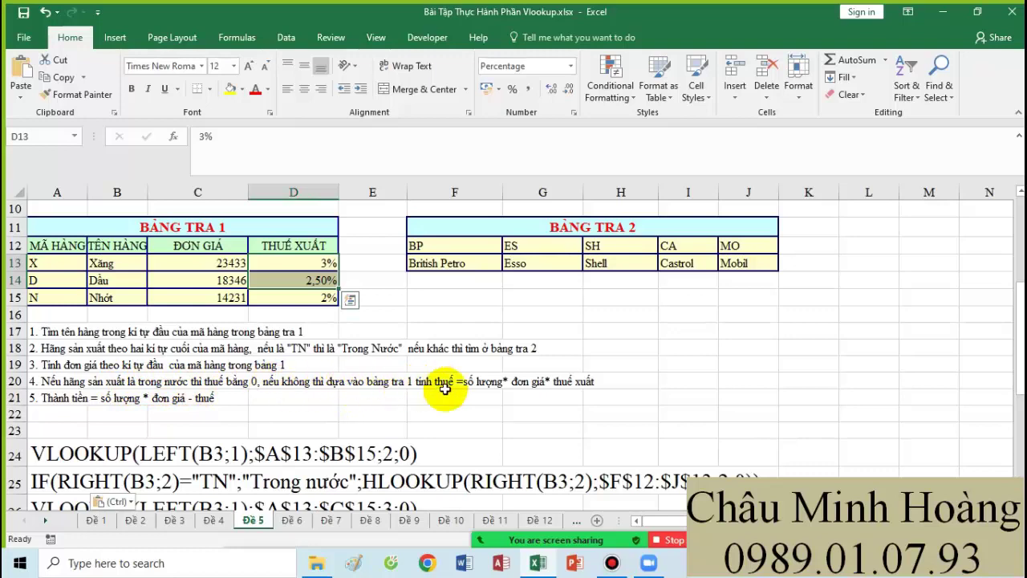
scroll(570, 393, up, 3)
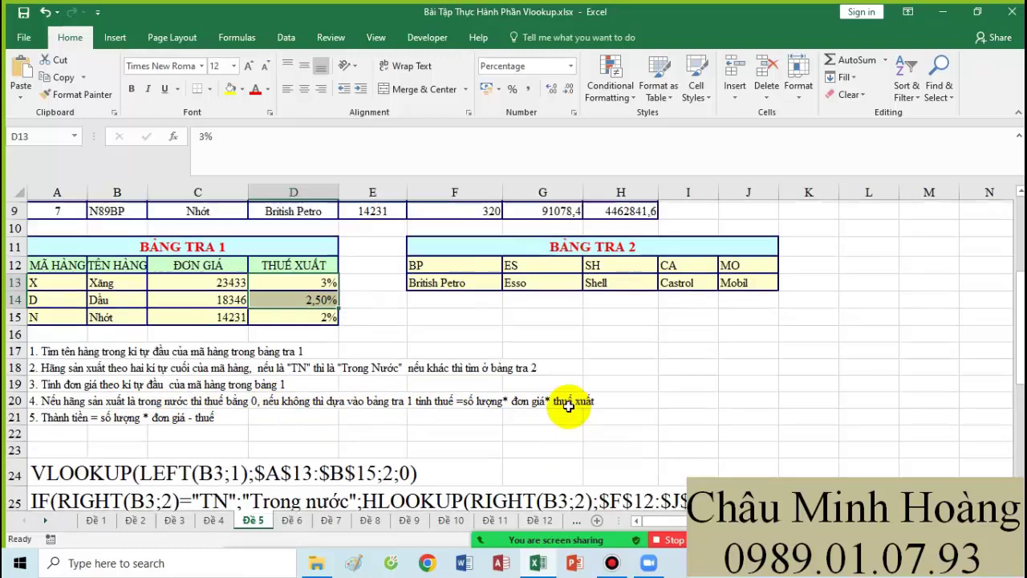
double_click(554, 270)
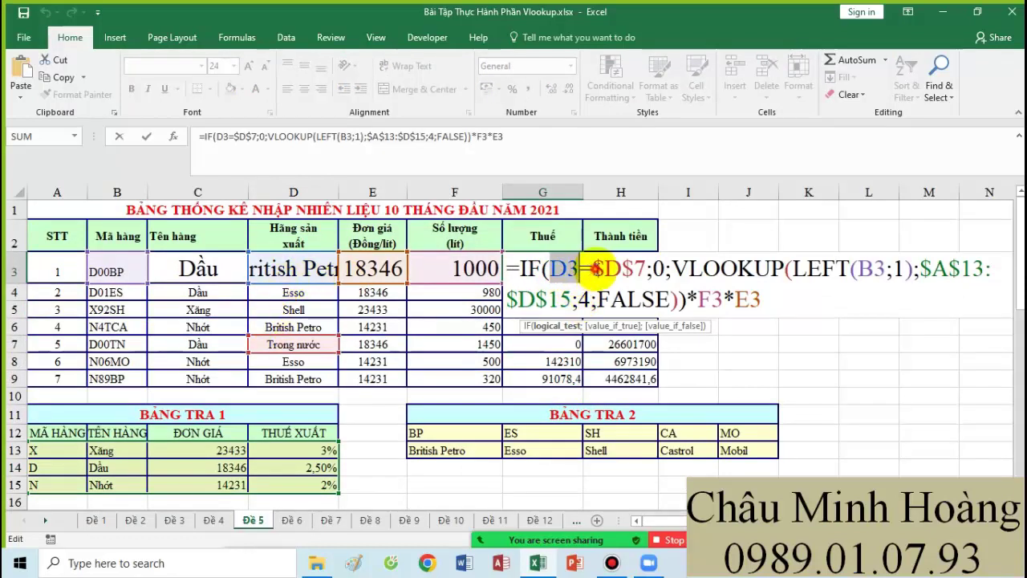
drag(594, 271, 647, 270)
key(Delete)
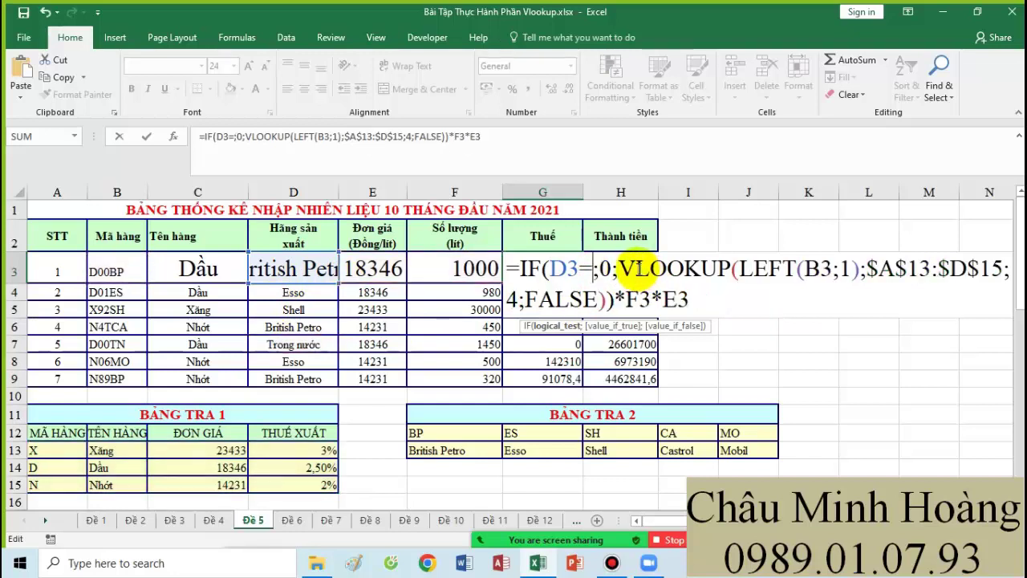
text("Trong)
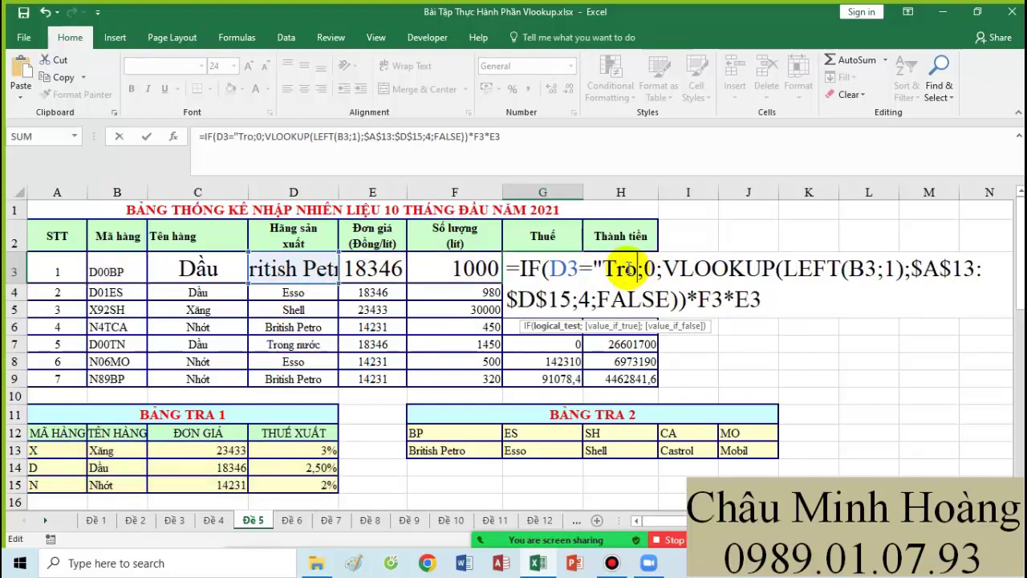
text( nước)
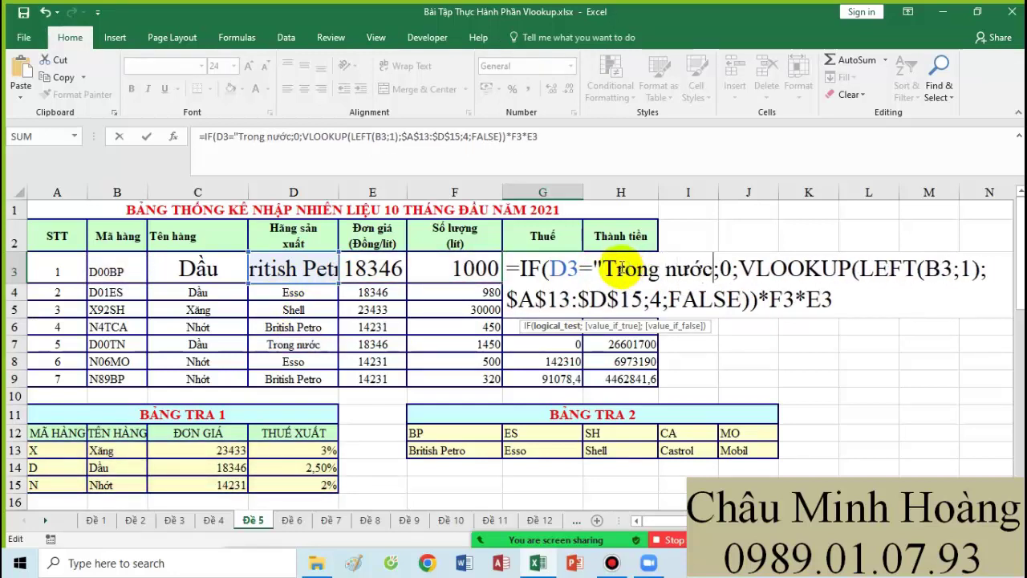
text(")
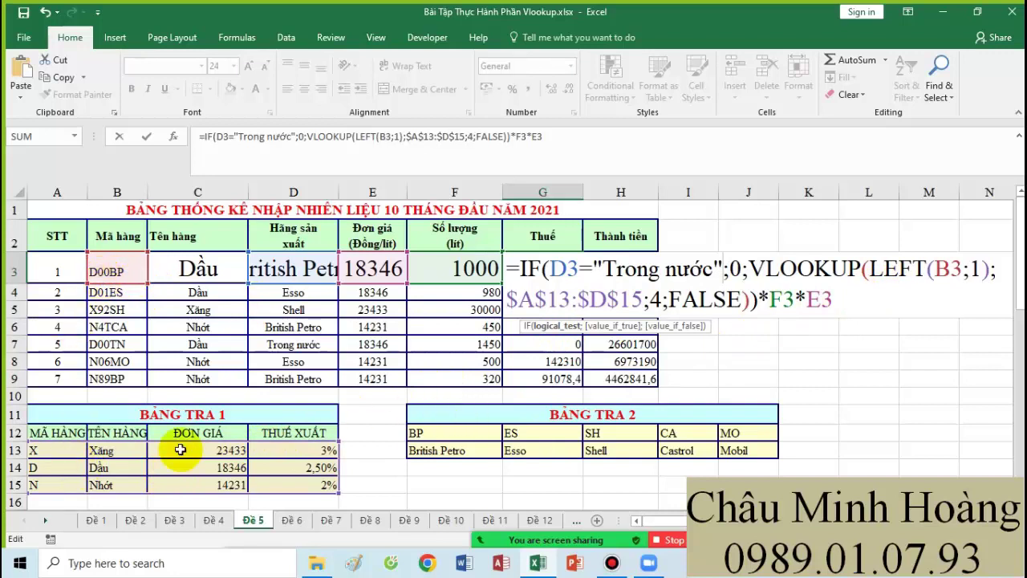
Step: Replace FALSE with 0 in the VLOOKUP of G3's Thuế formula and check the F3*E3 multiplication
drag(508, 299, 643, 300)
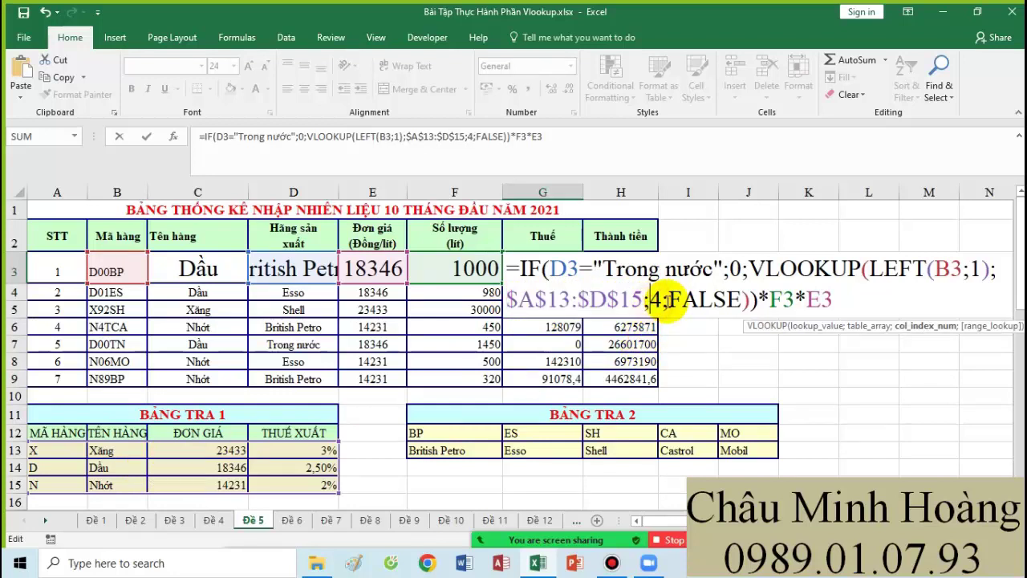
drag(668, 300, 758, 269)
text(0)
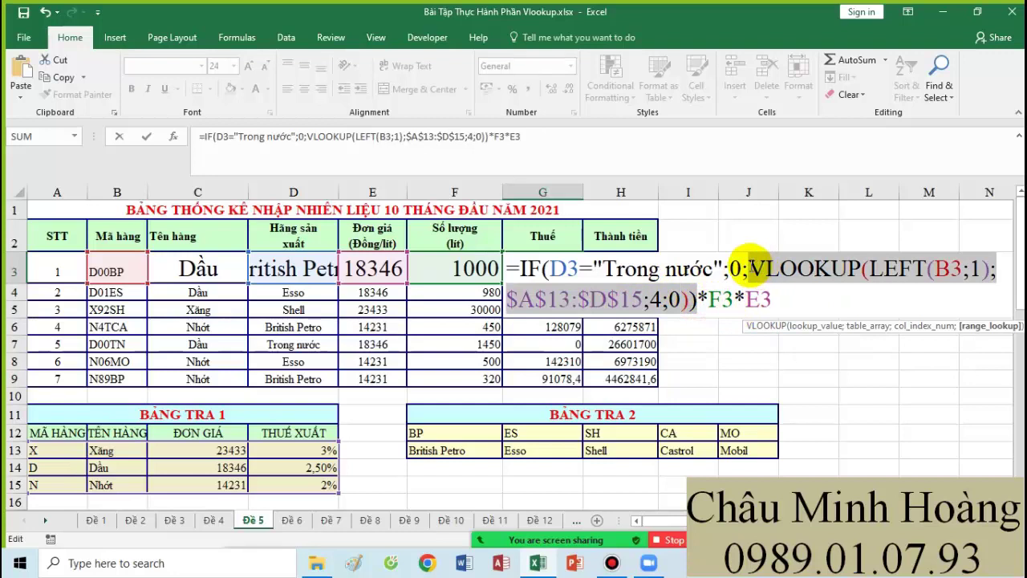
drag(709, 300, 786, 300)
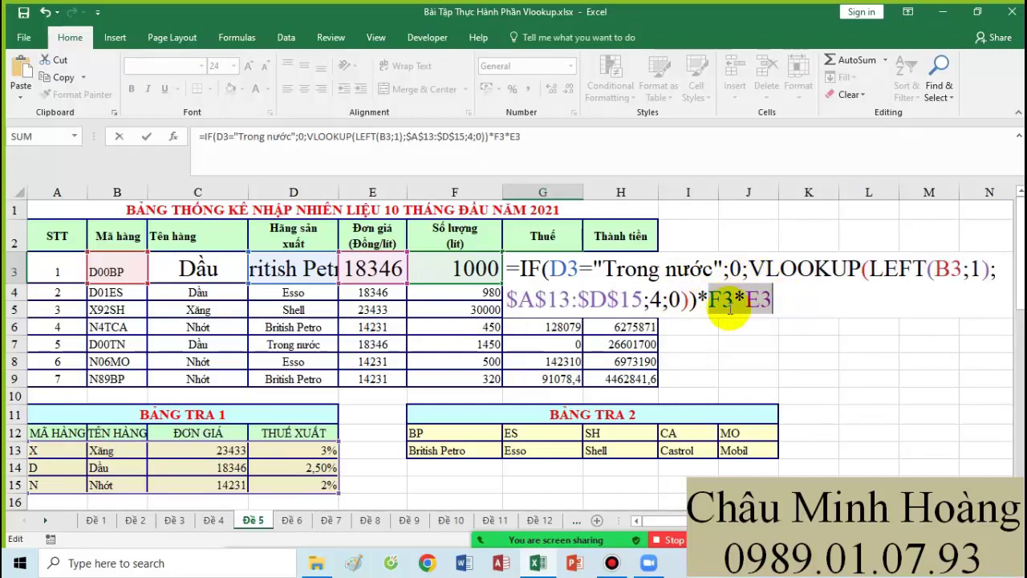
click(698, 300)
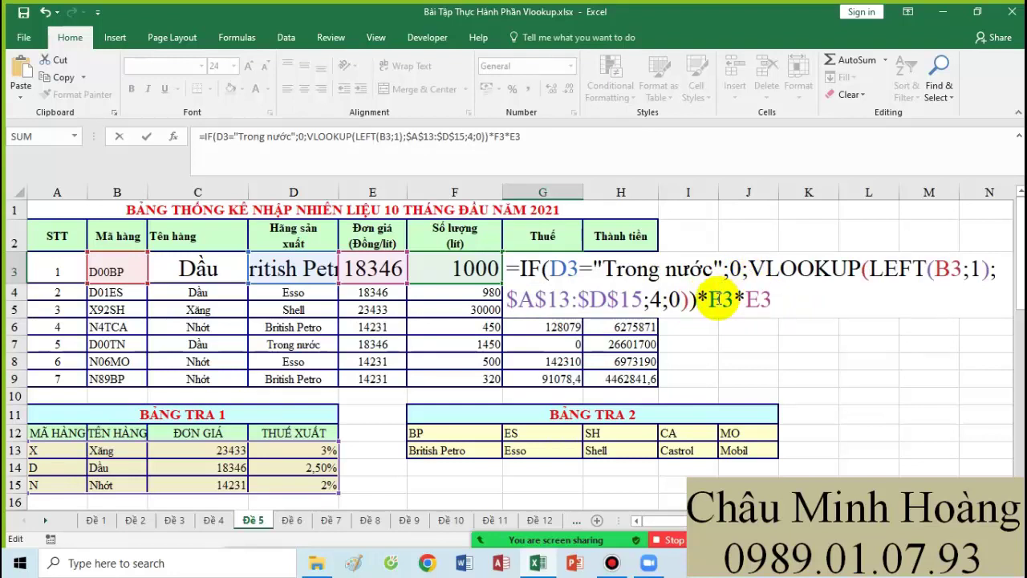
drag(697, 299, 525, 270)
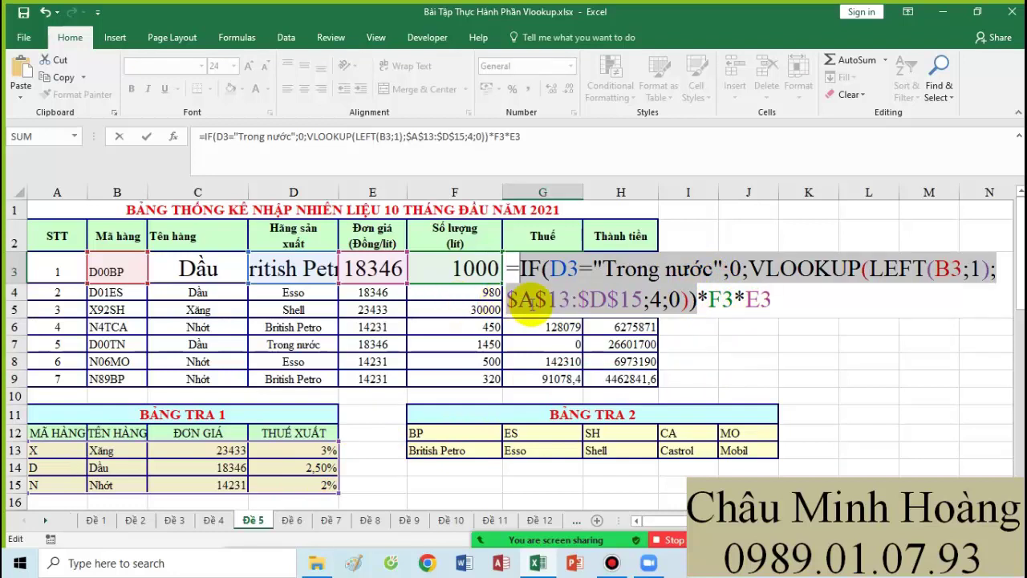
Step: Copy G3's Thuế formula without its equals sign and paste it as text in A27
drag(790, 298, 524, 270)
key(ctrl+c)
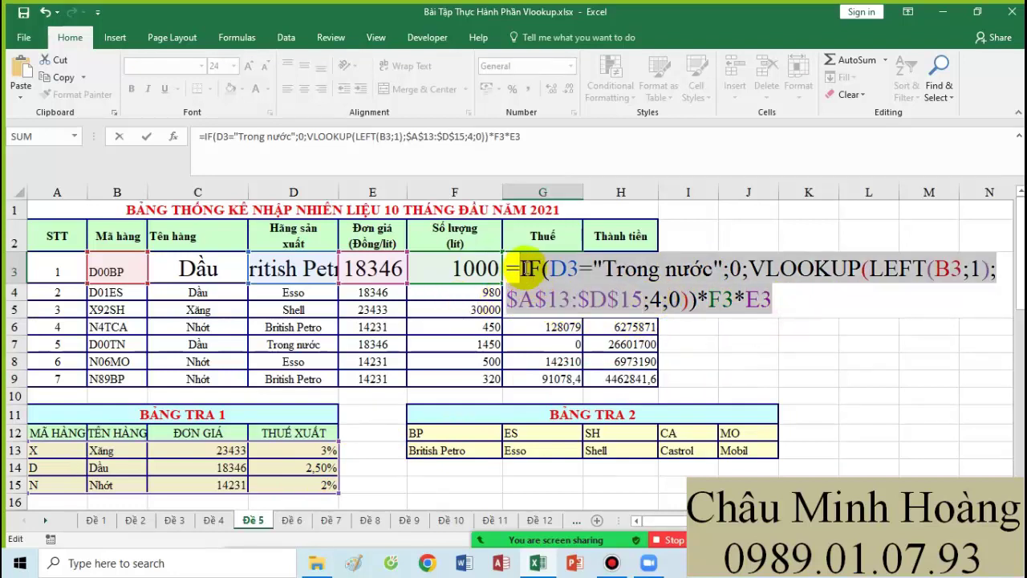
key(Return)
scroll(424, 390, down, 4)
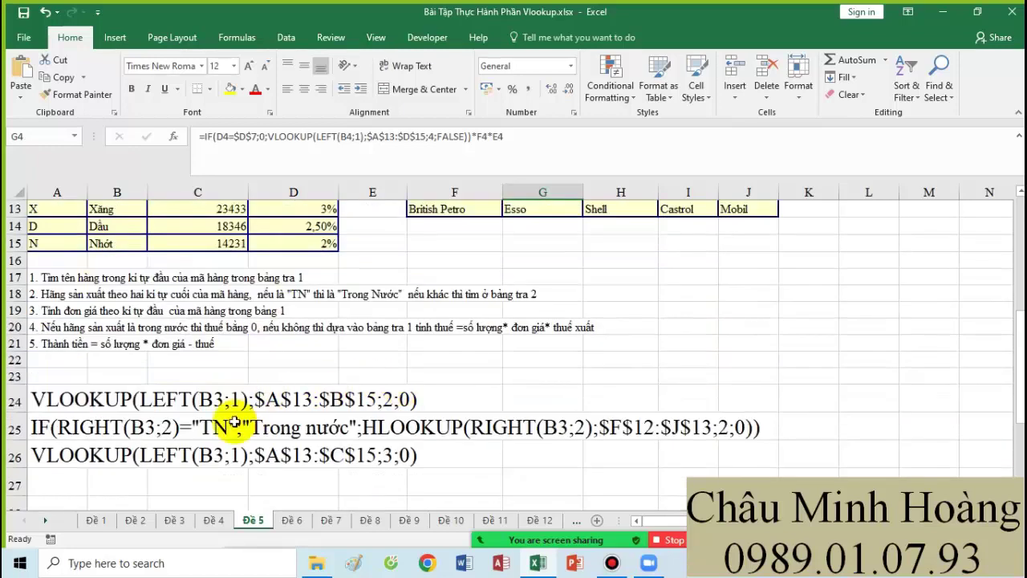
click(52, 487)
key(ctrl+v)
Step: Bracket the product in H3's Thành tiền formula so it reads (F3*E3)-G3
scroll(591, 420, up, 4)
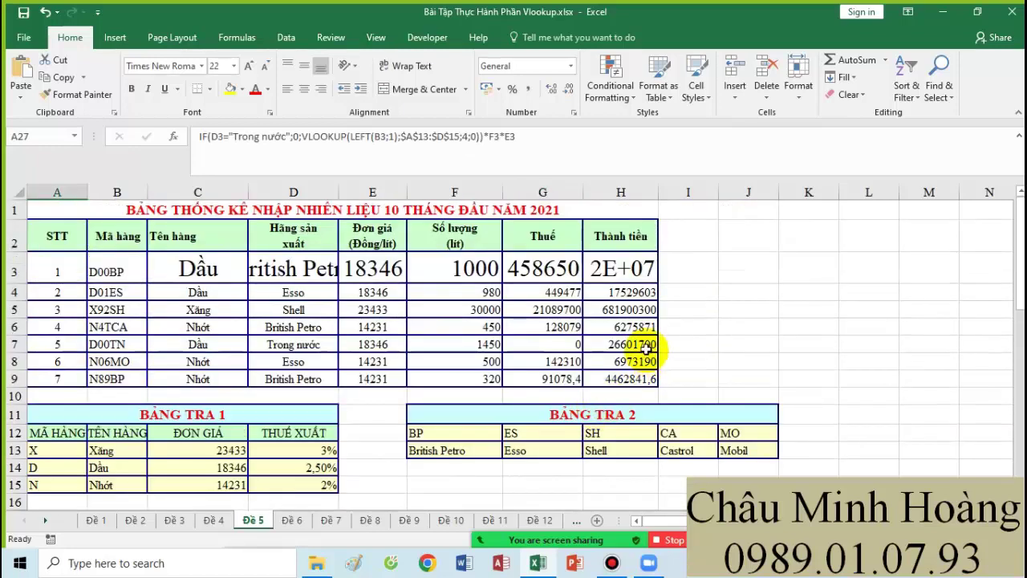
double_click(632, 270)
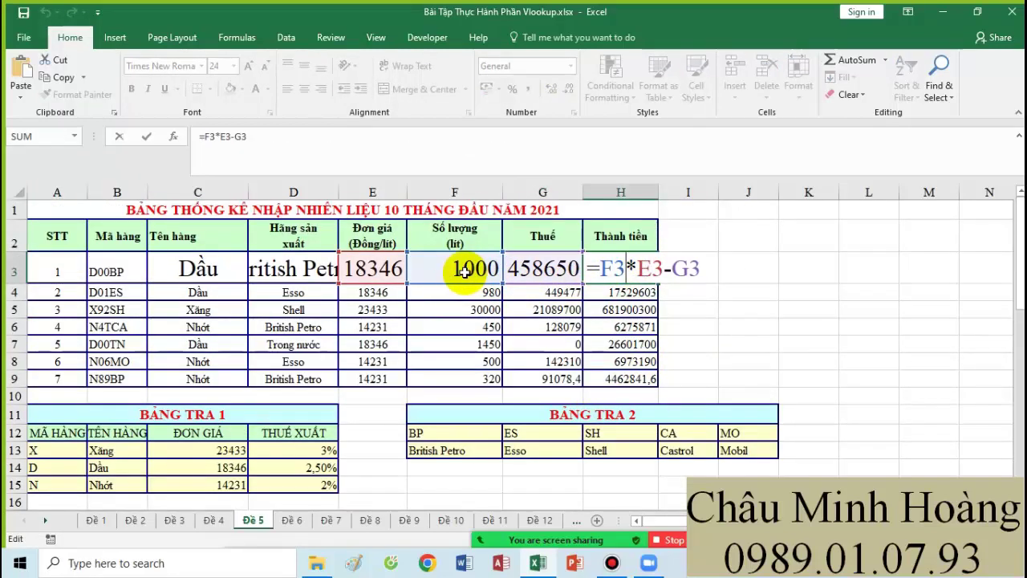
drag(598, 270, 704, 271)
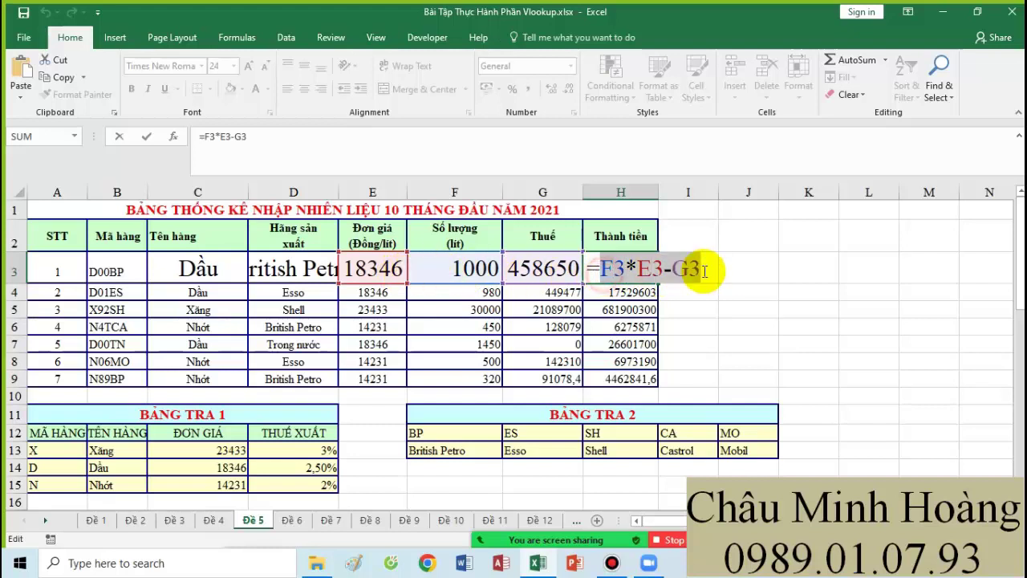
click(602, 270)
text(()
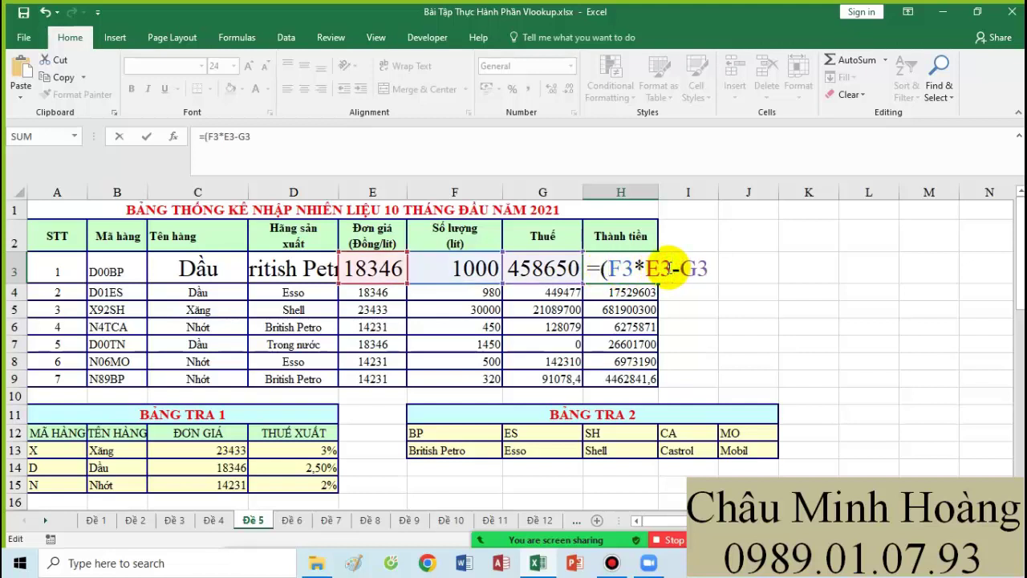
Step: Copy H3's Thành tiền formula without its equals sign and paste it as text in A28
drag(601, 269, 751, 272)
key(ctrl+c)
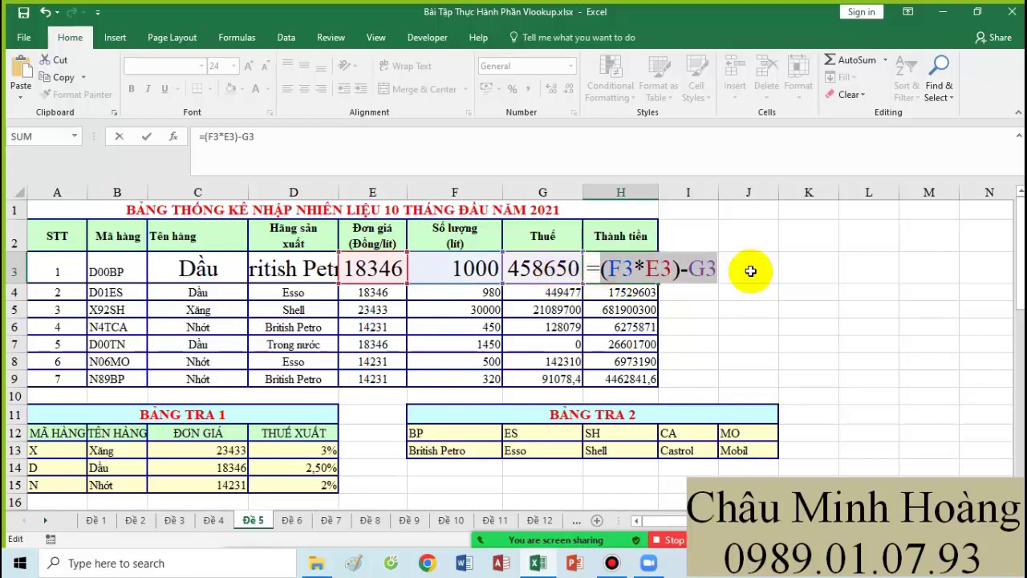
click(649, 286)
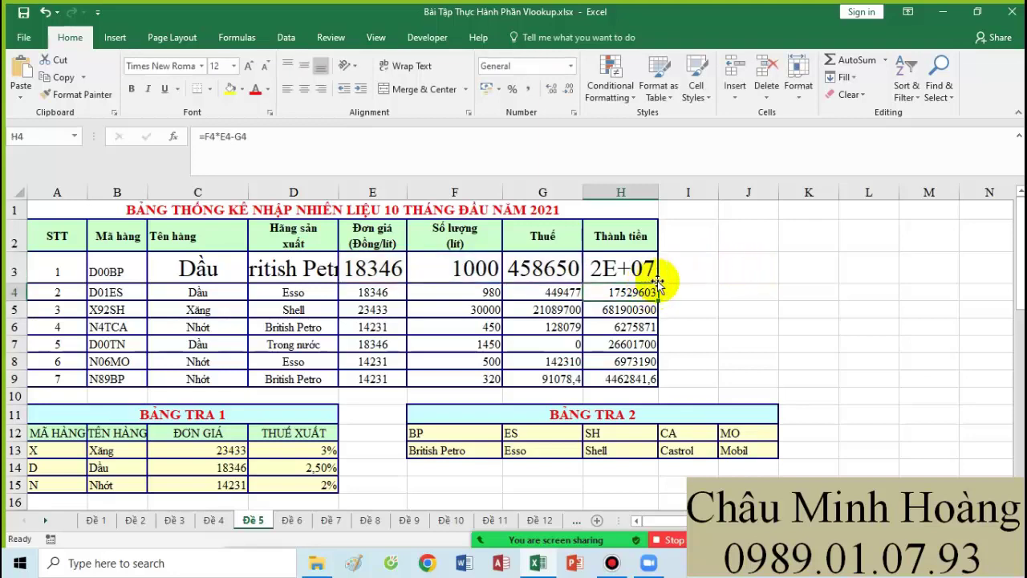
scroll(211, 457, down, 4)
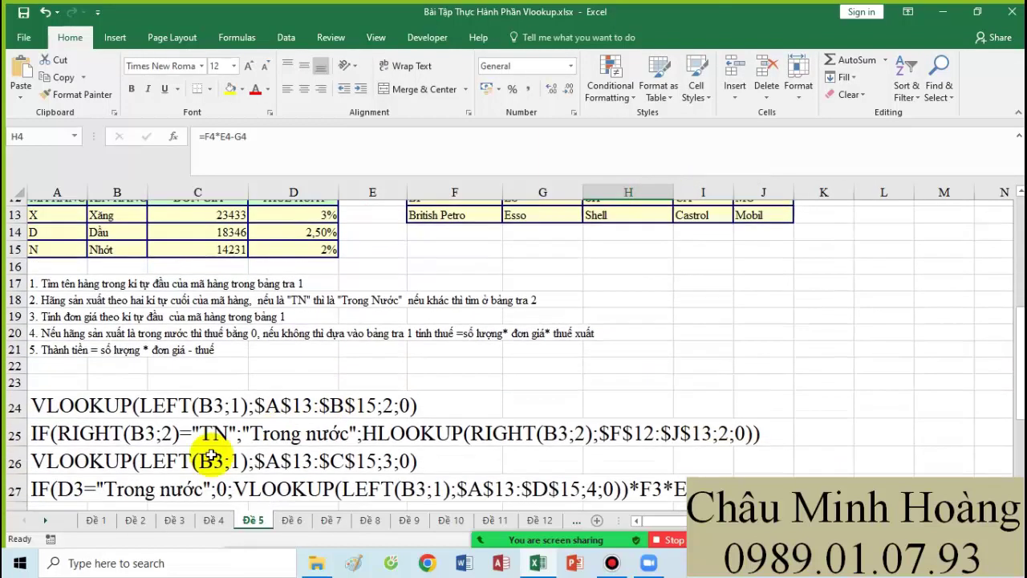
scroll(211, 458, down, 2)
click(50, 409)
key(ctrl+v)
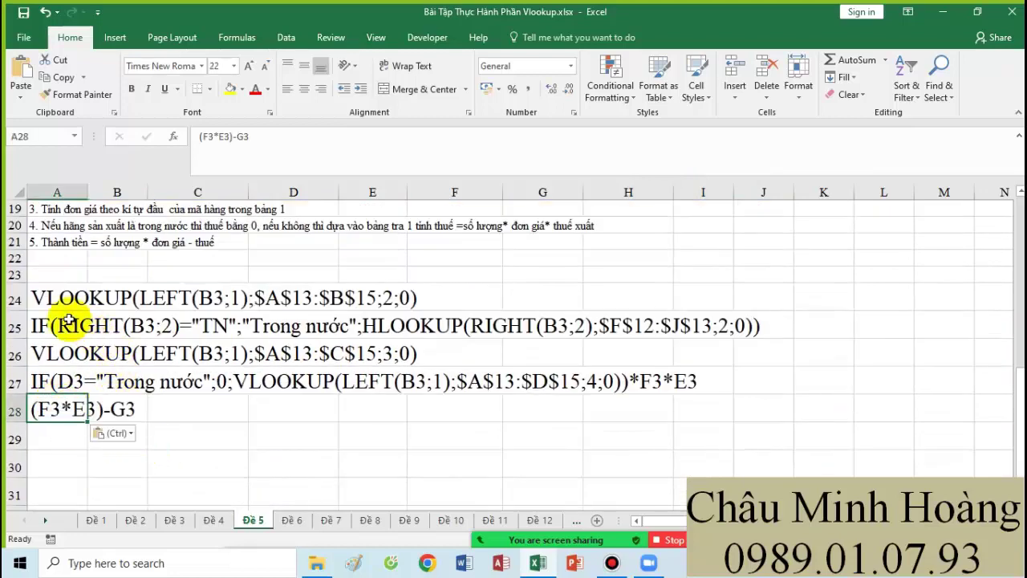
Step: Copy the noted formulas from row 24 downward in Đề 5 to A19 of Đề 6 and fill A19:I23 with yellow
drag(43, 296, 855, 472)
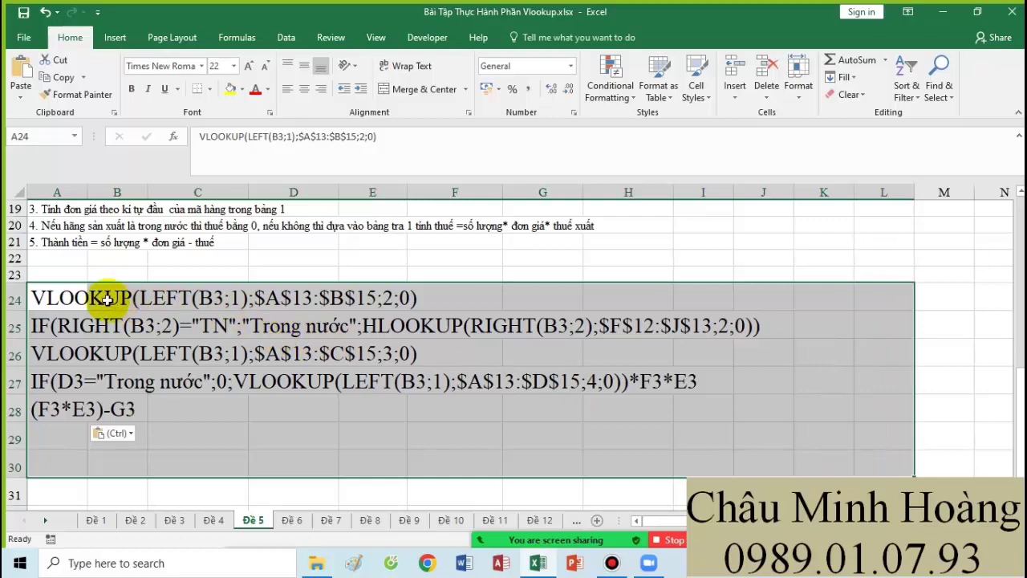
drag(46, 298, 899, 481)
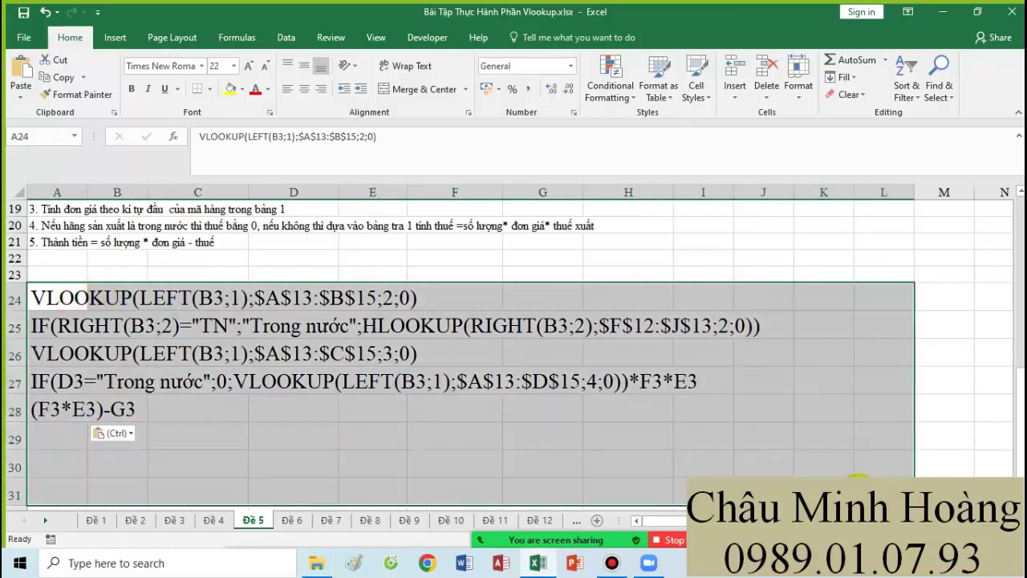
key(ctrl+c)
click(294, 521)
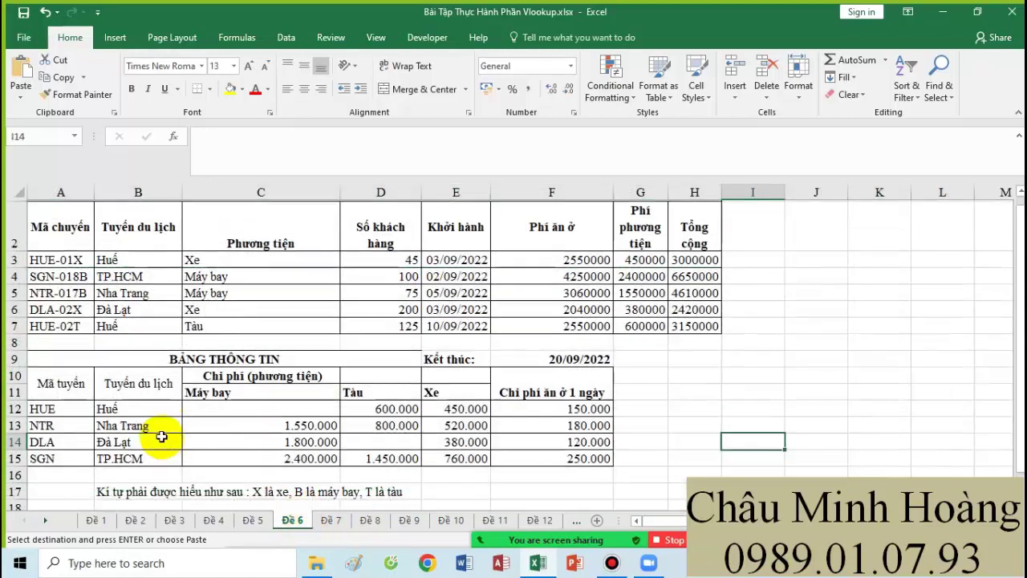
scroll(161, 434, down, 4)
click(62, 309)
key(ctrl+v)
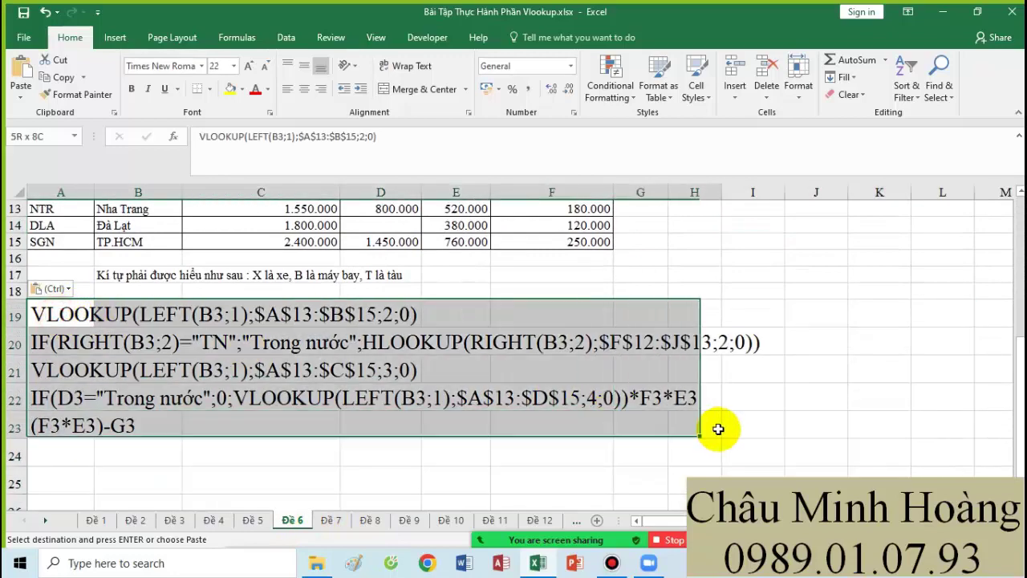
shift+click(730, 424)
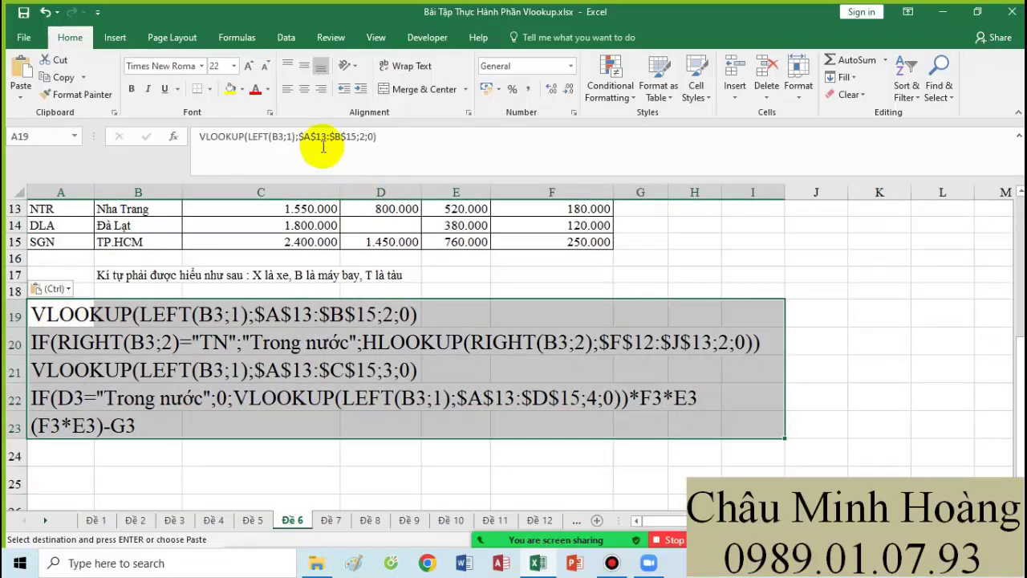
click(229, 92)
Step: Enlarge the first result row B3:H3 of Đề 6 to font size 22
scroll(436, 275, up, 4)
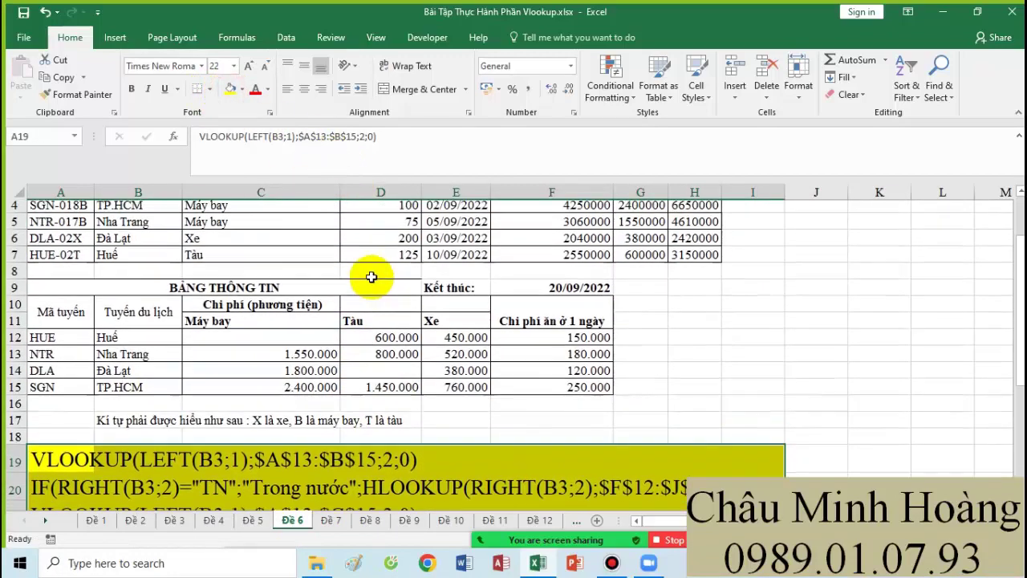
drag(173, 278, 678, 271)
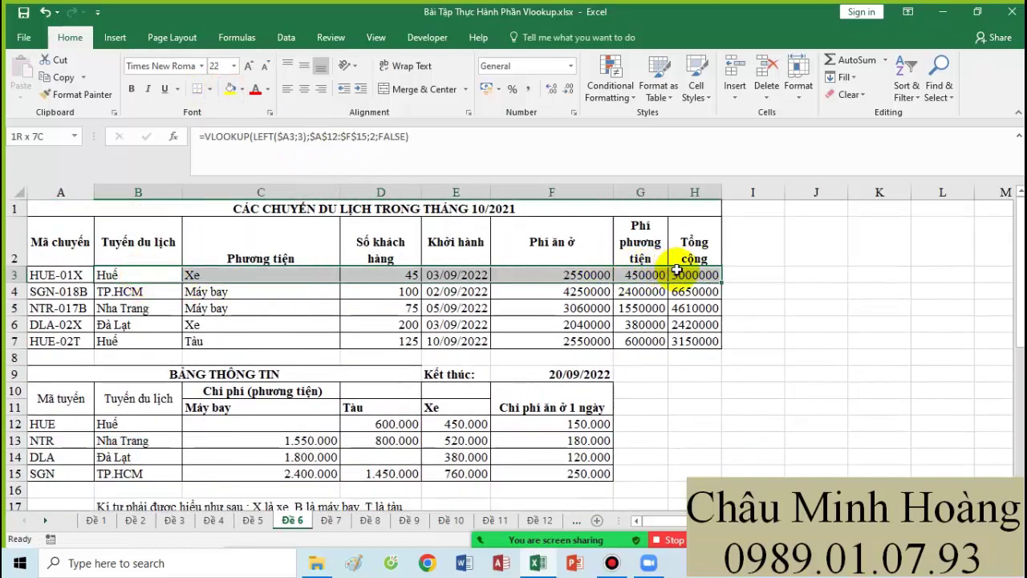
click(234, 65)
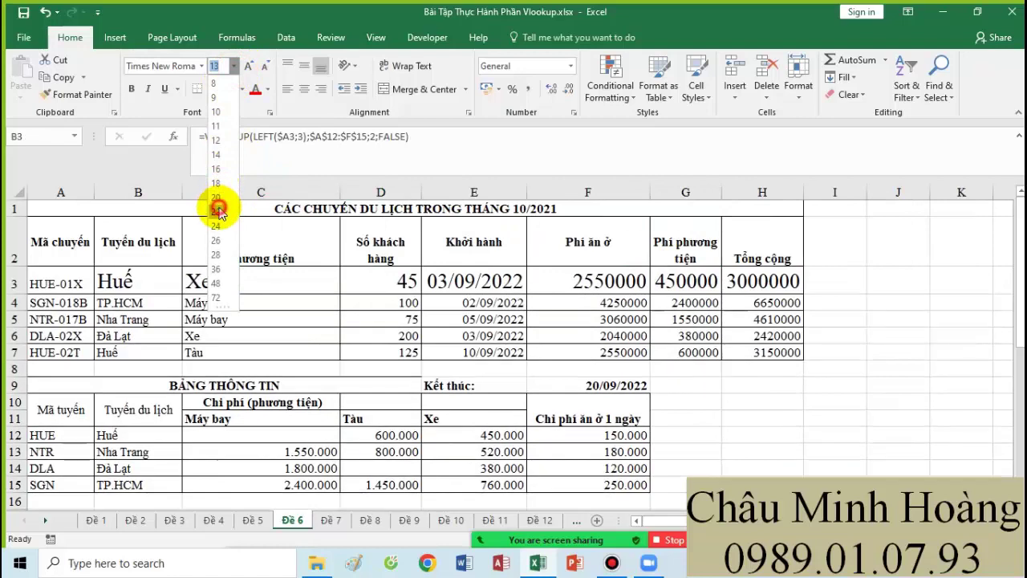
click(218, 211)
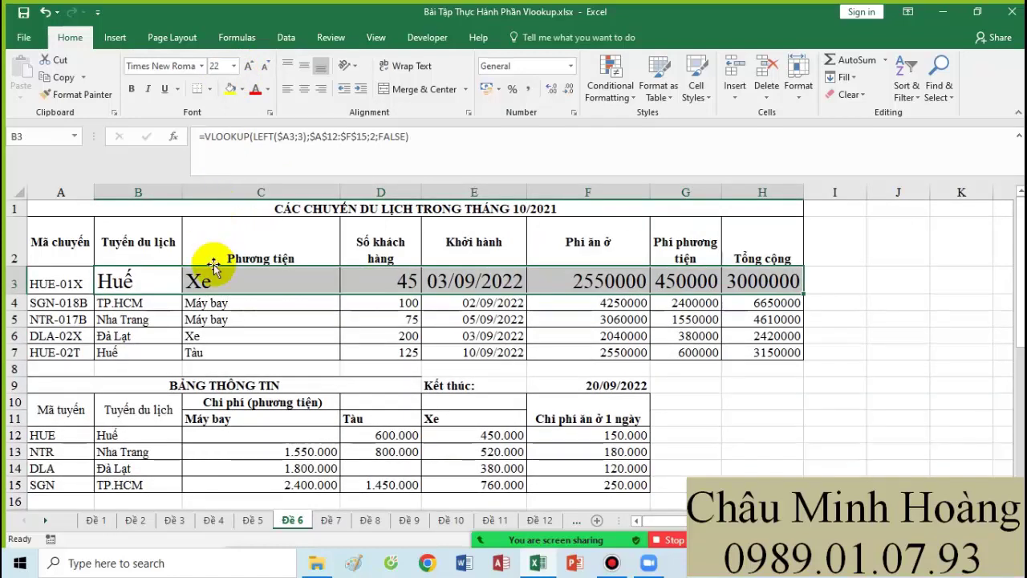
scroll(212, 265, down, 1)
scroll(128, 287, up, 1)
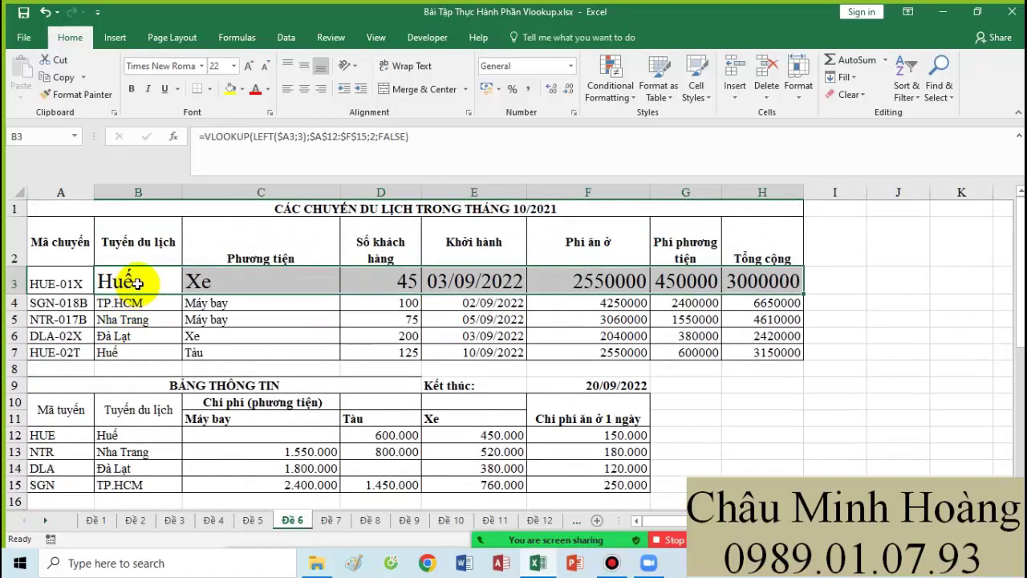
Step: Edit B3's Tuyến du lịch VLOOKUP to use the absolute table range $A$12:$B$15 and 0 as its match argument
drag(85, 436, 143, 482)
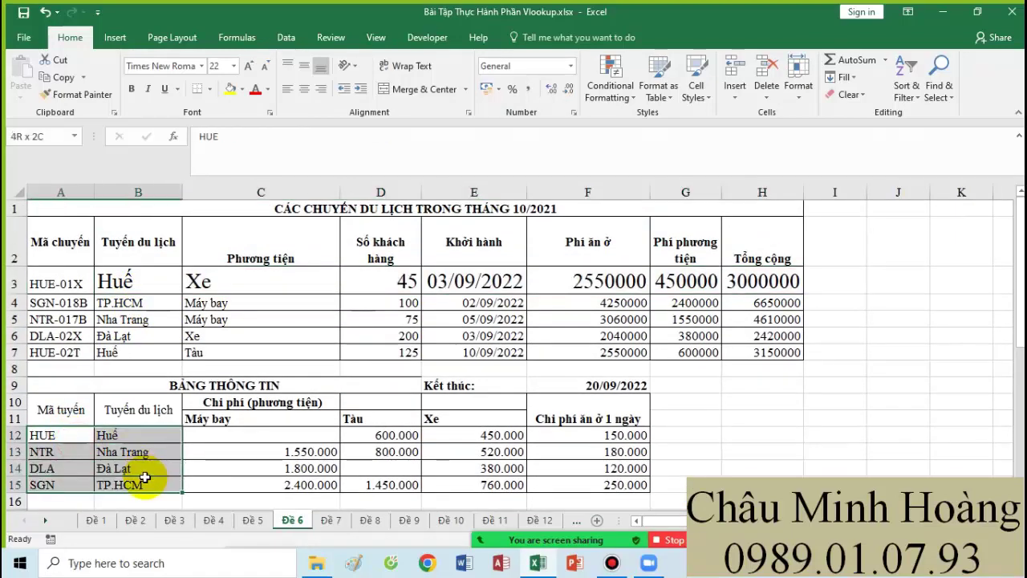
double_click(155, 292)
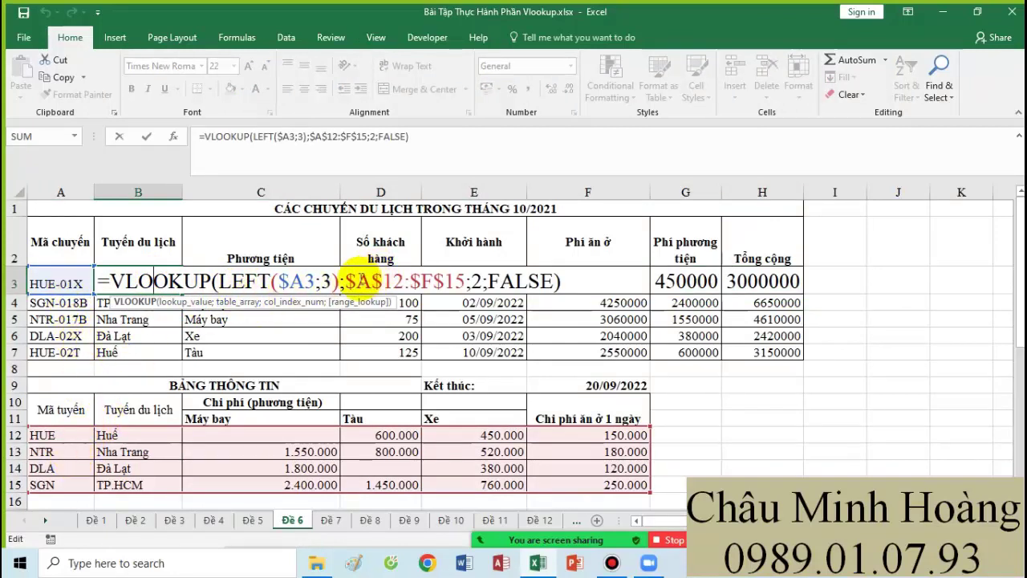
drag(345, 281, 462, 286)
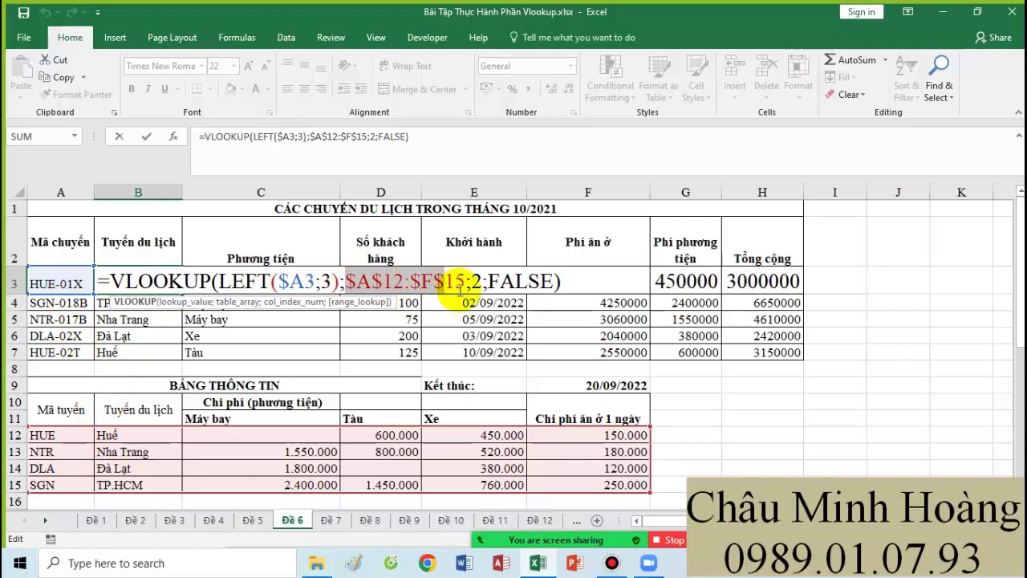
drag(64, 437, 155, 485)
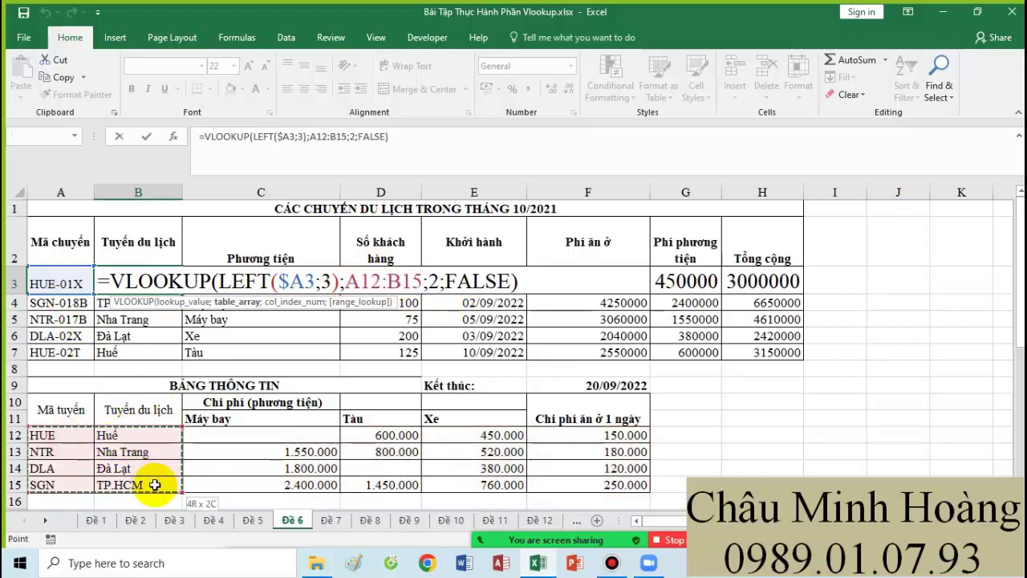
key(F4)
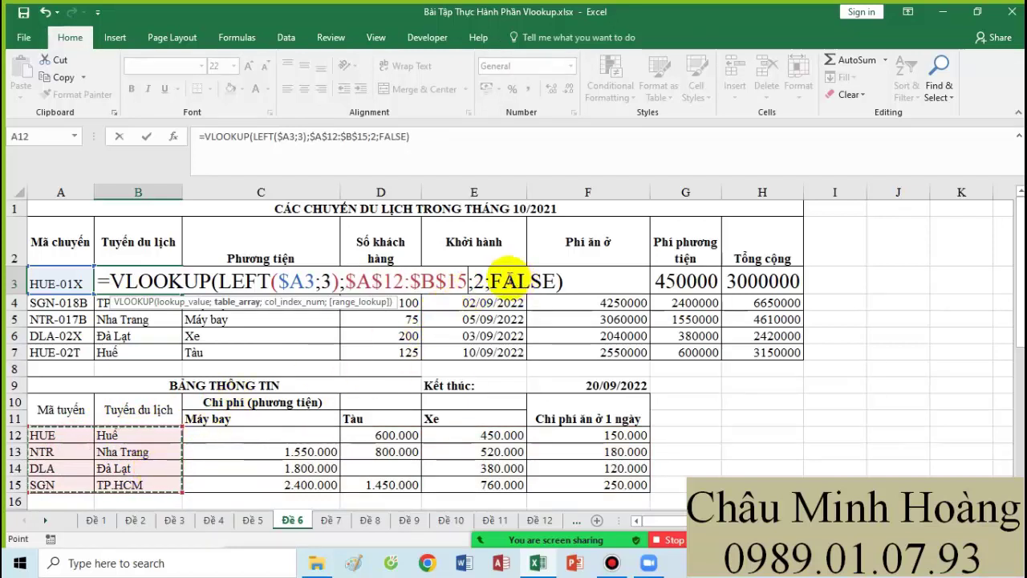
drag(495, 280, 558, 280)
text(0)
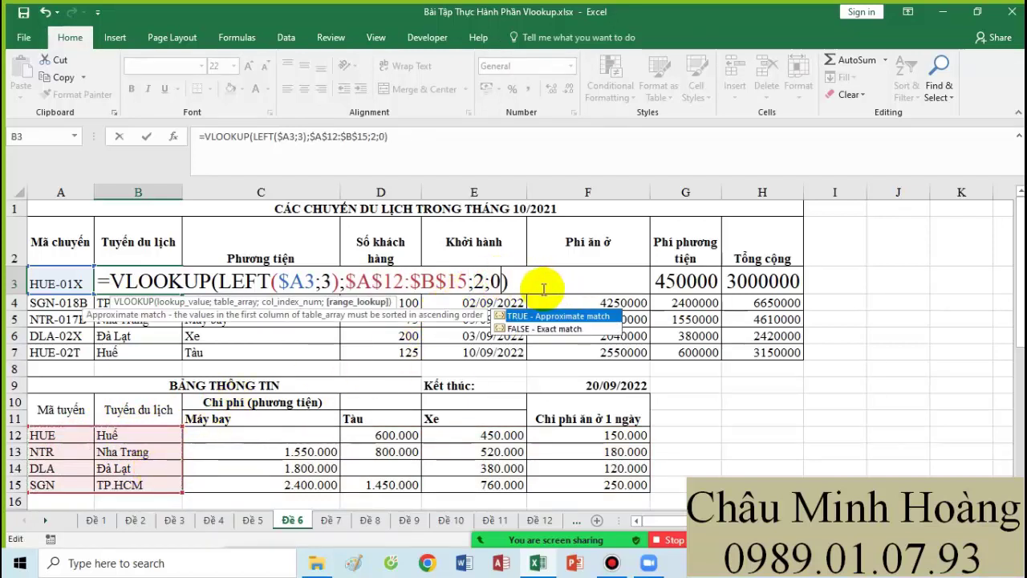
Step: Copy B3's Tuyến du lịch formula without its equals sign and paste it as text in A24
triple_click(114, 281)
key(ctrl+c)
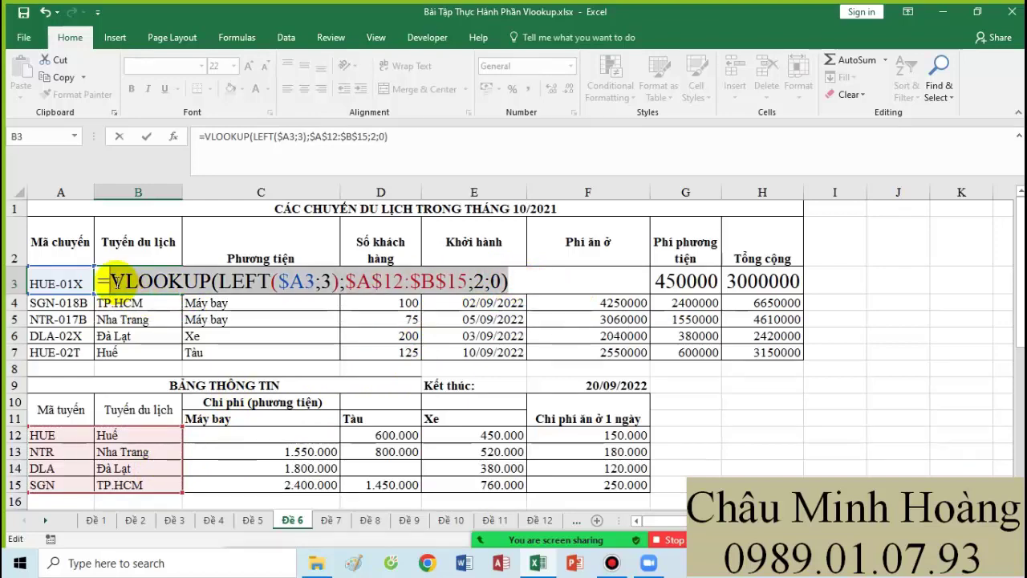
key(Return)
scroll(77, 398, down, 5)
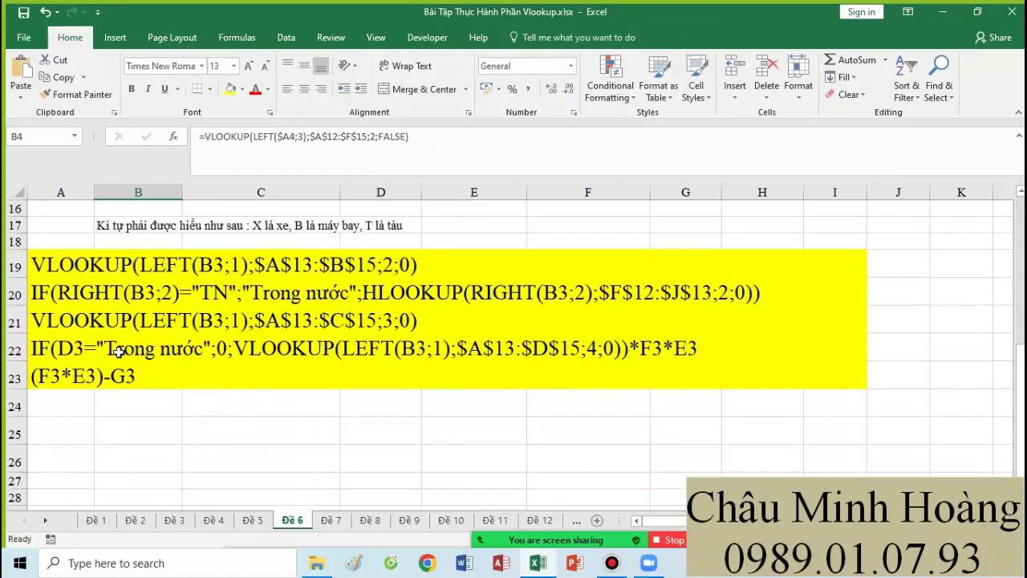
click(76, 399)
key(ctrl+v)
scroll(292, 390, up, 5)
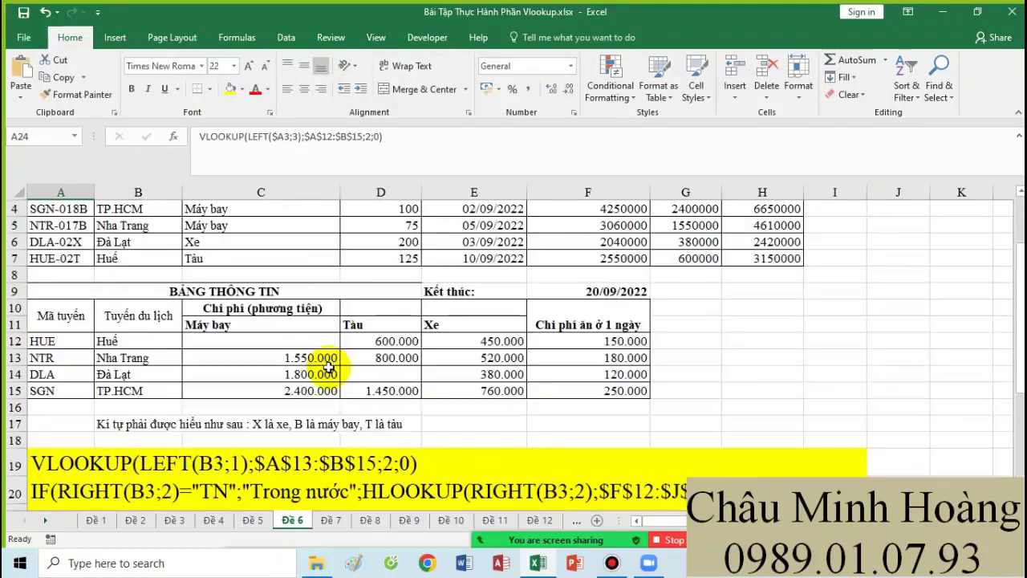
Step: Try to remove the _xlfn.IFS function name from C3's Phương tiện formula
double_click(253, 280)
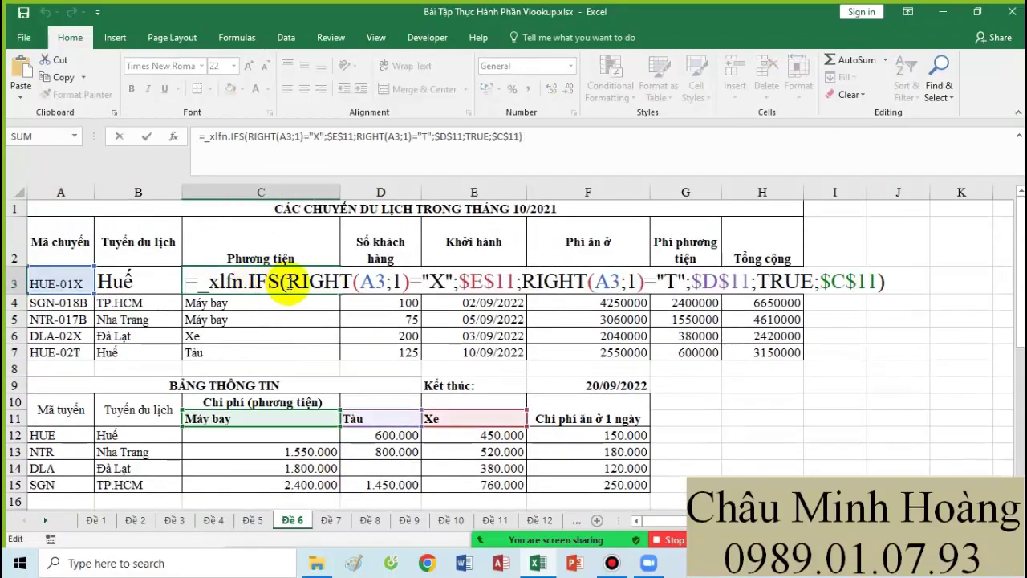
drag(282, 283, 207, 278)
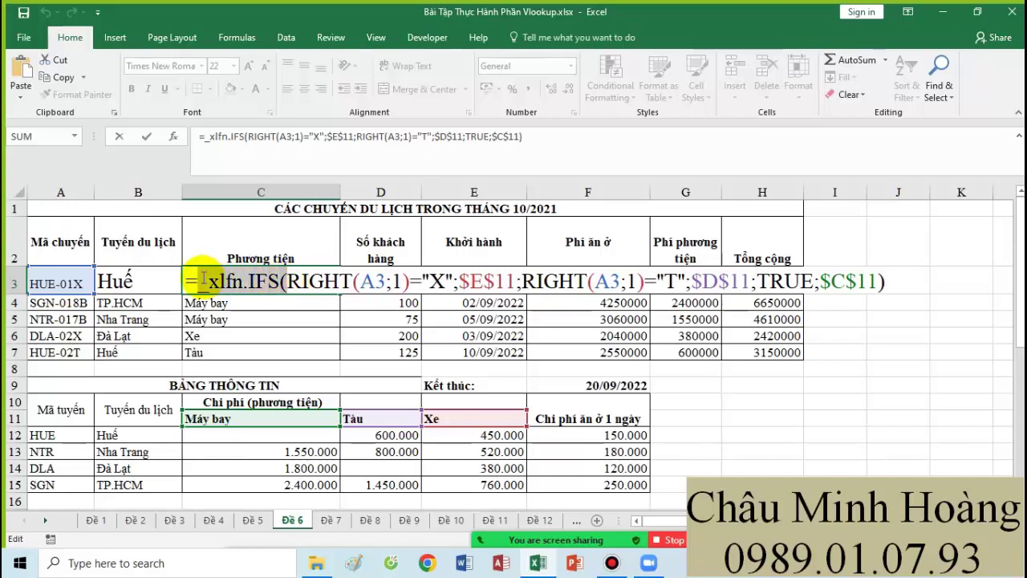
click(309, 281)
click(243, 281)
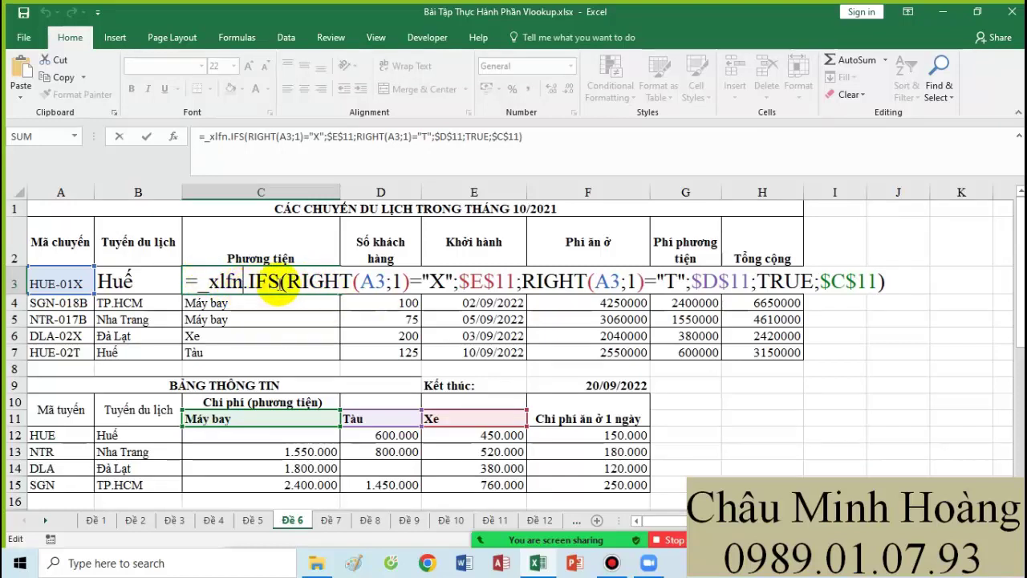
drag(281, 283, 207, 283)
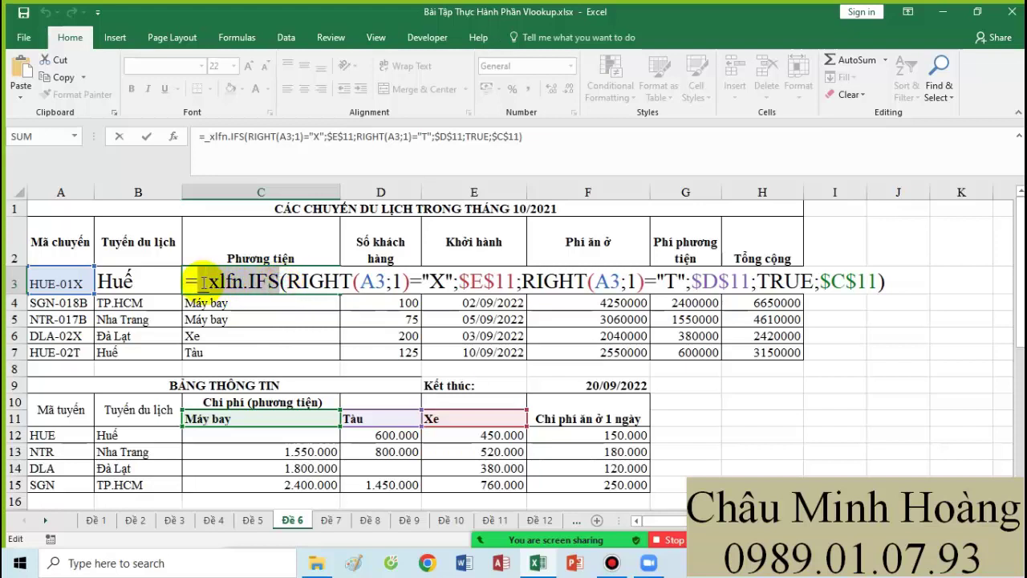
key(Delete)
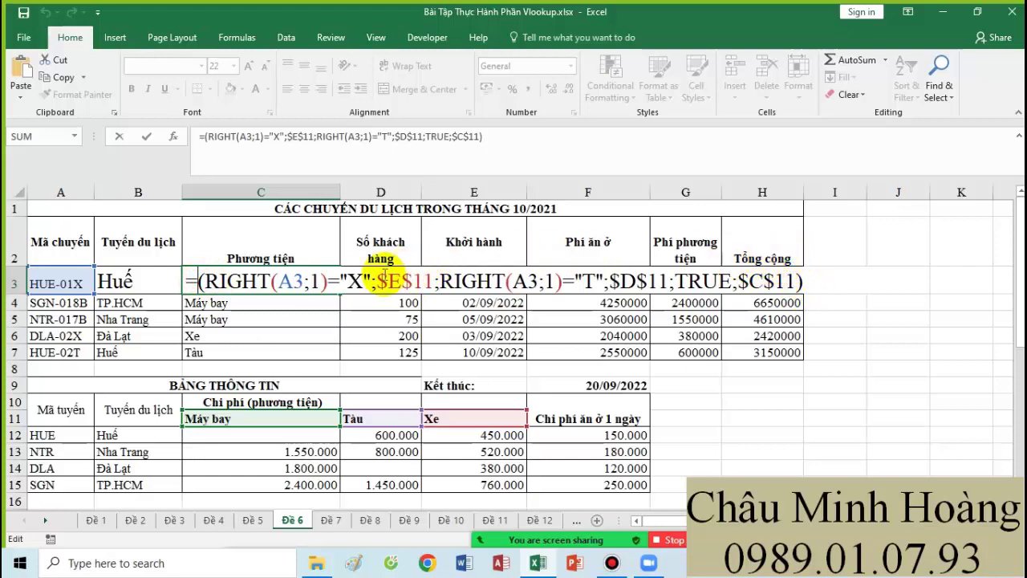
click(198, 282)
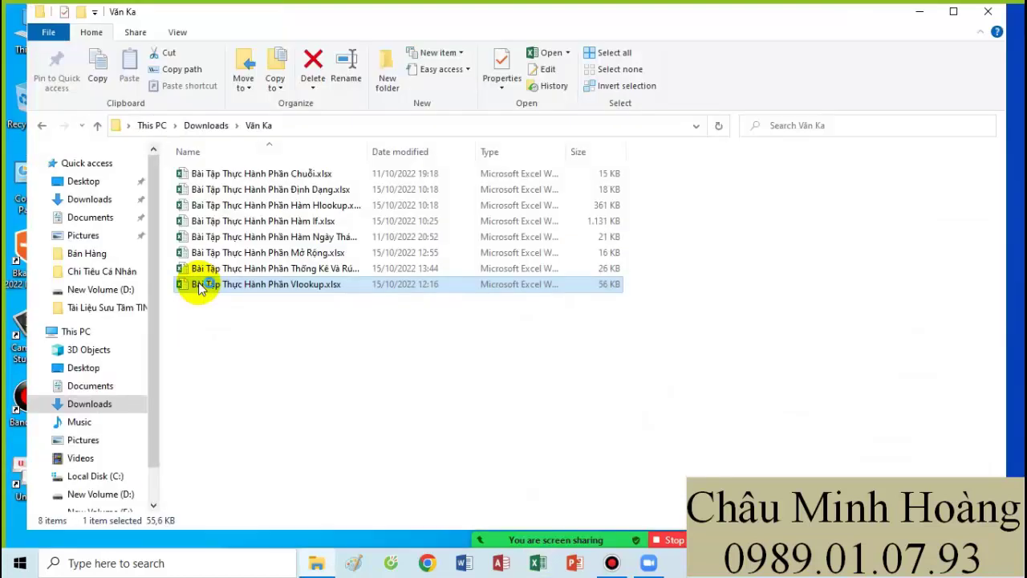
Step: Reopen Bài Tập Thực Hành Phần Vlookup.xlsx from the Văn Ka folder in File Explorer and check the noted formulas in Đề 6
double_click(201, 286)
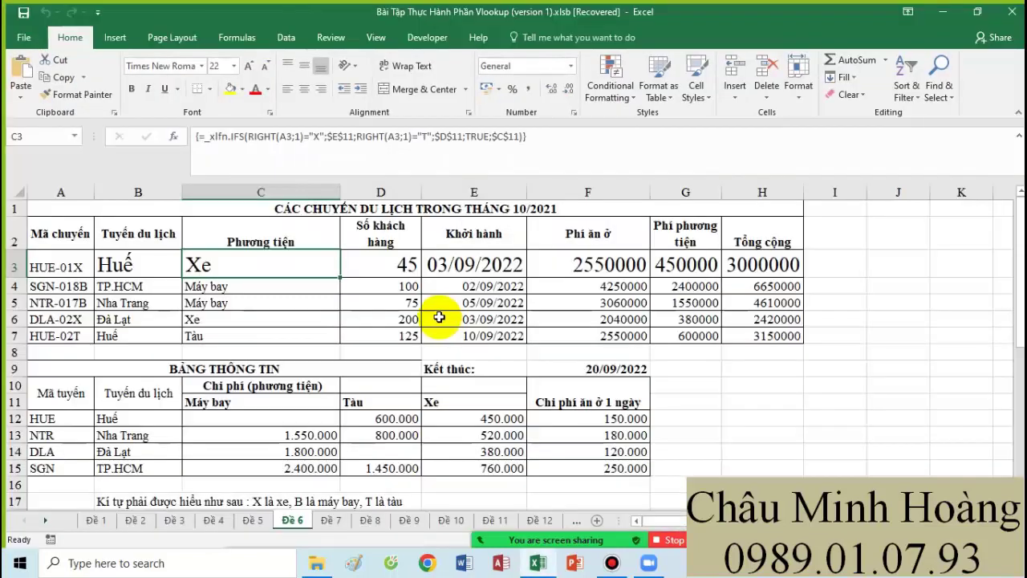
scroll(295, 456, down, 4)
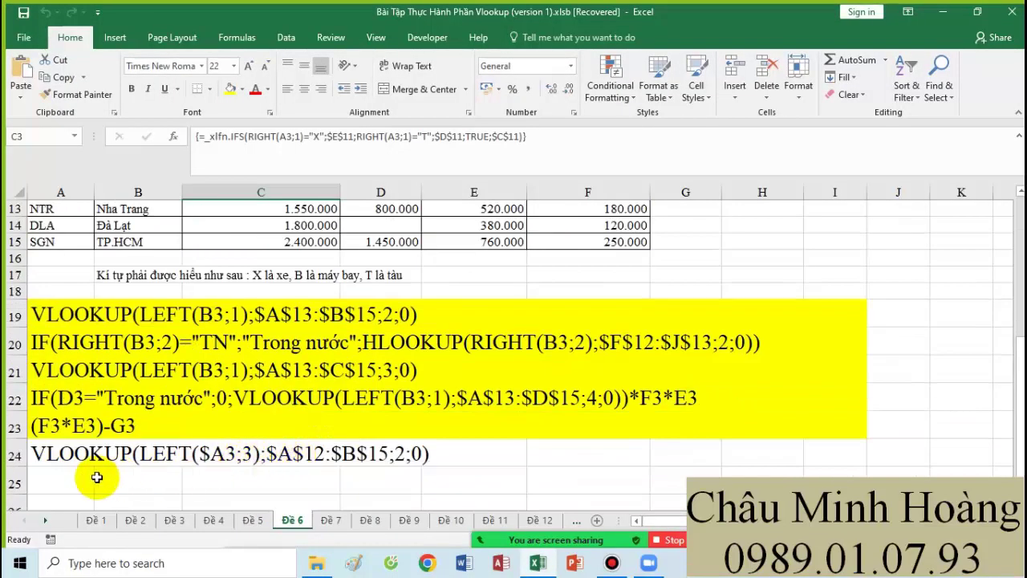
click(73, 475)
scroll(286, 372, up, 3)
scroll(281, 321, up, 1)
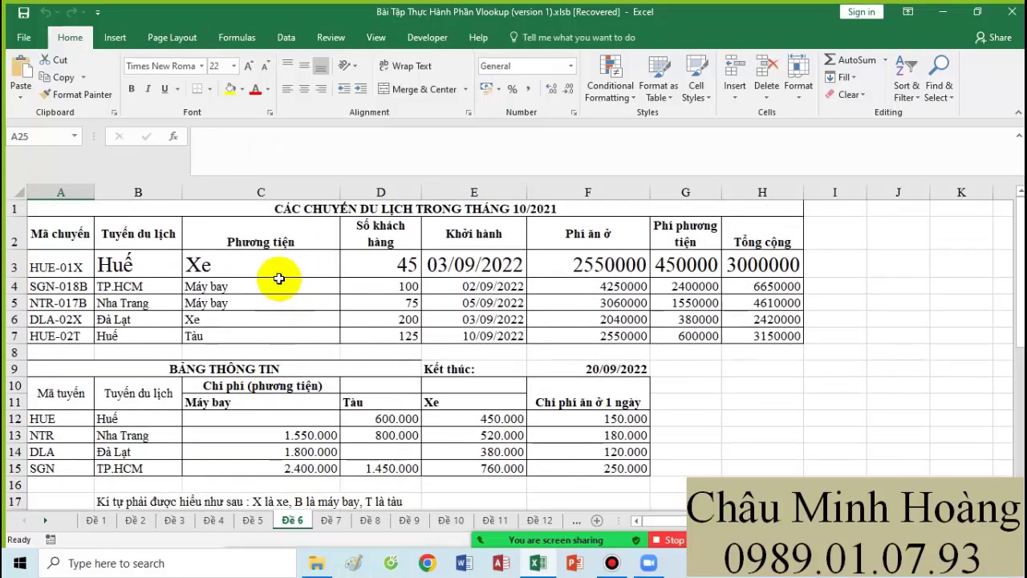
Step: Replace C3's Phương tiện formula with a new IF that returns "Xe" when RIGHT(A3;1)="X", leaving its false argument open
click(288, 271)
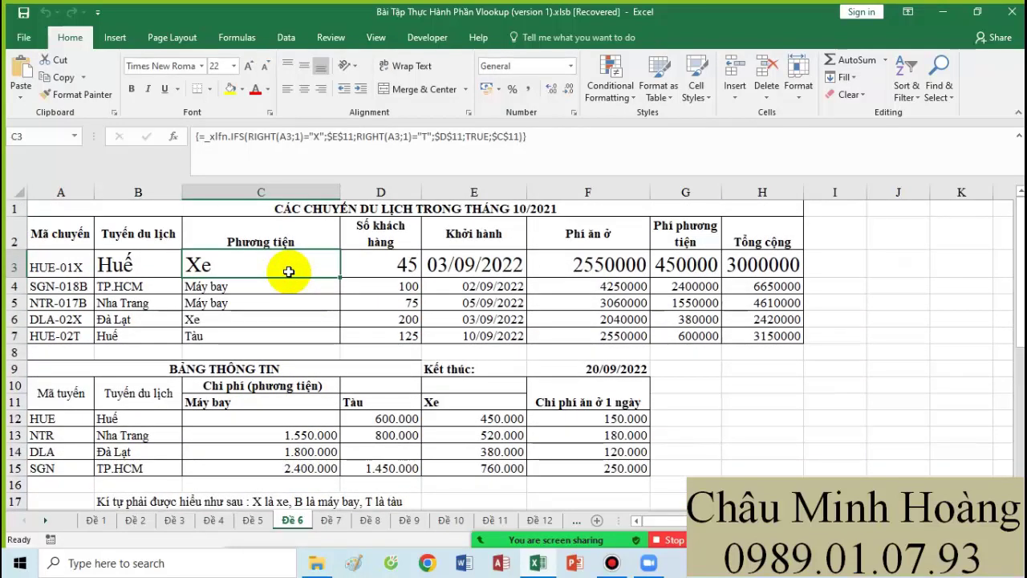
text(=if()
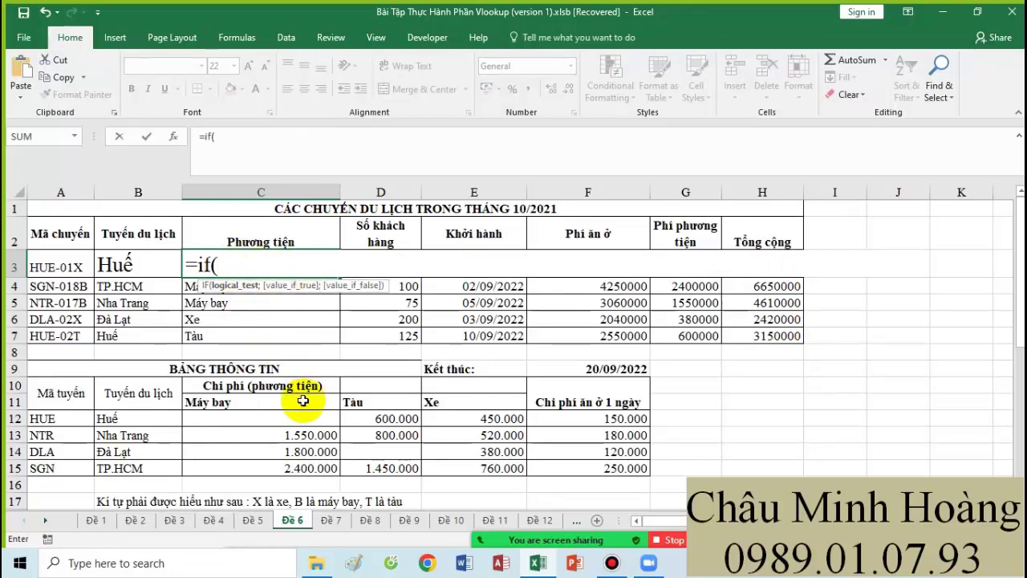
scroll(303, 401, down, 3)
scroll(295, 395, up, 1)
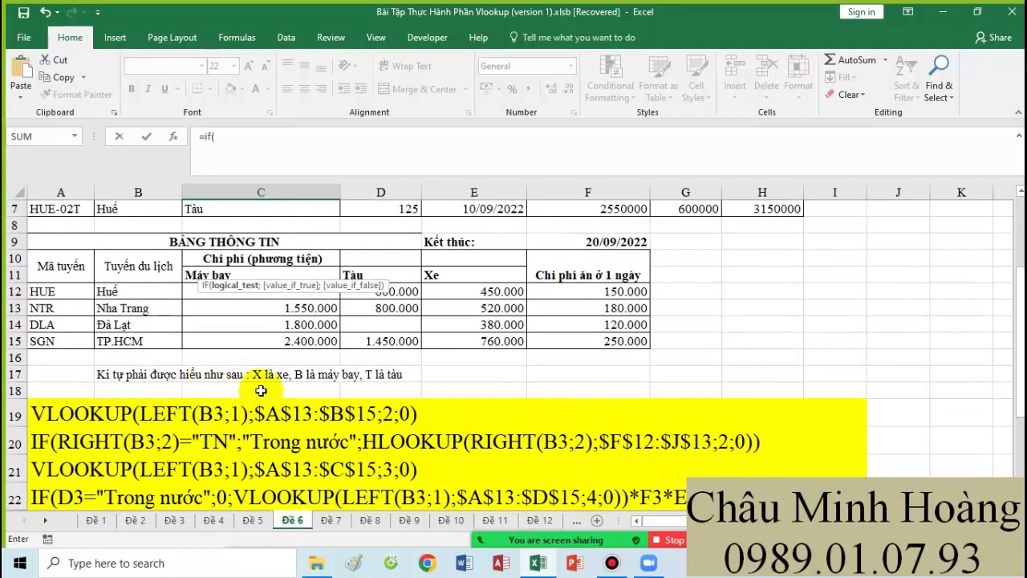
scroll(281, 383, up, 2)
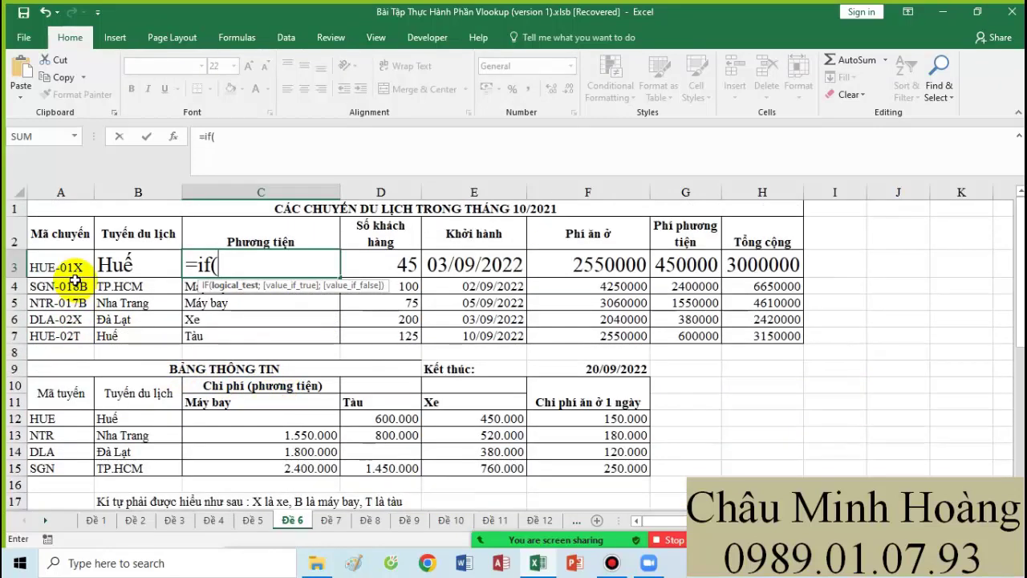
text(ri)
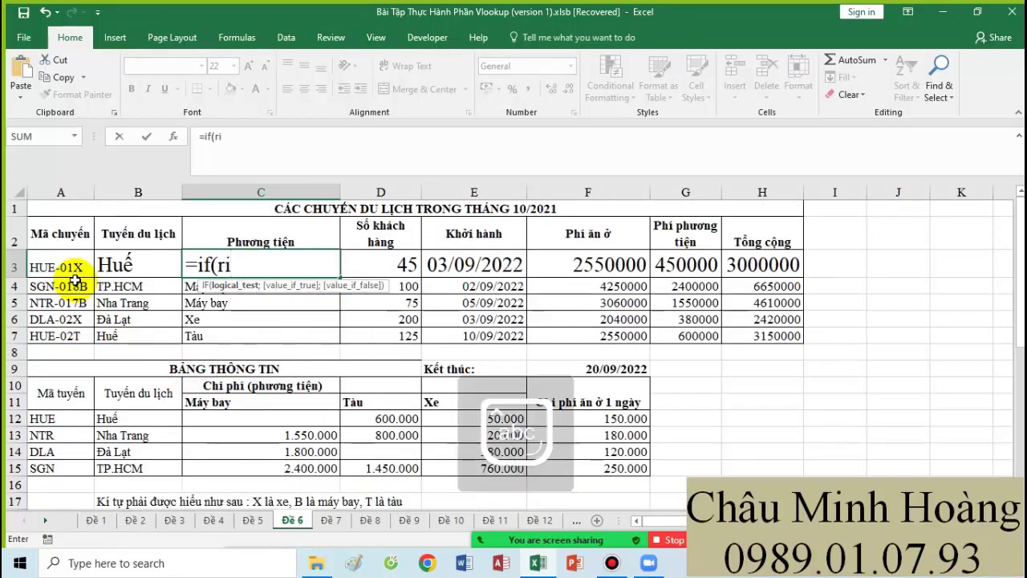
click(75, 277)
click(486, 355)
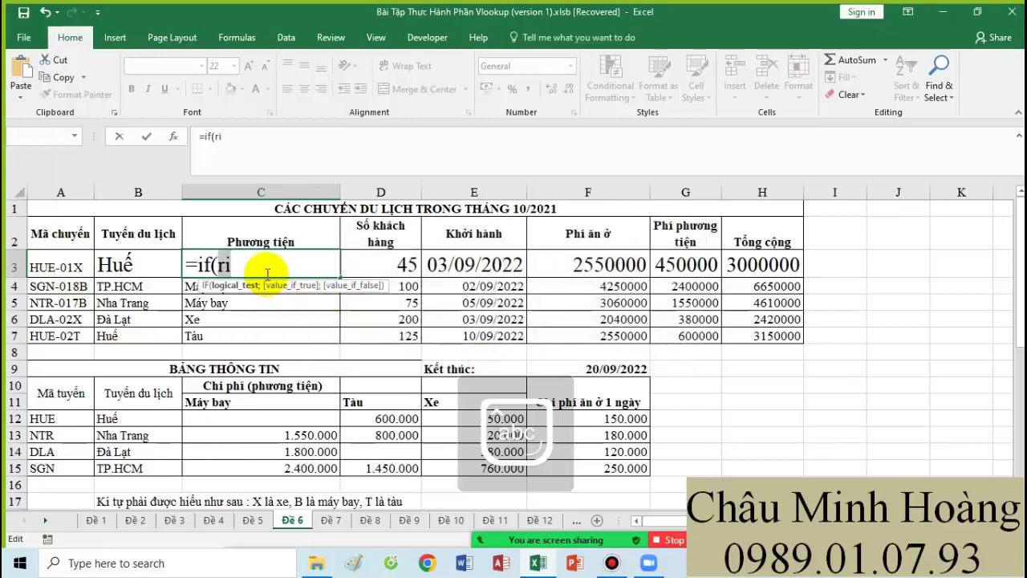
text(ri)
key(Tab)
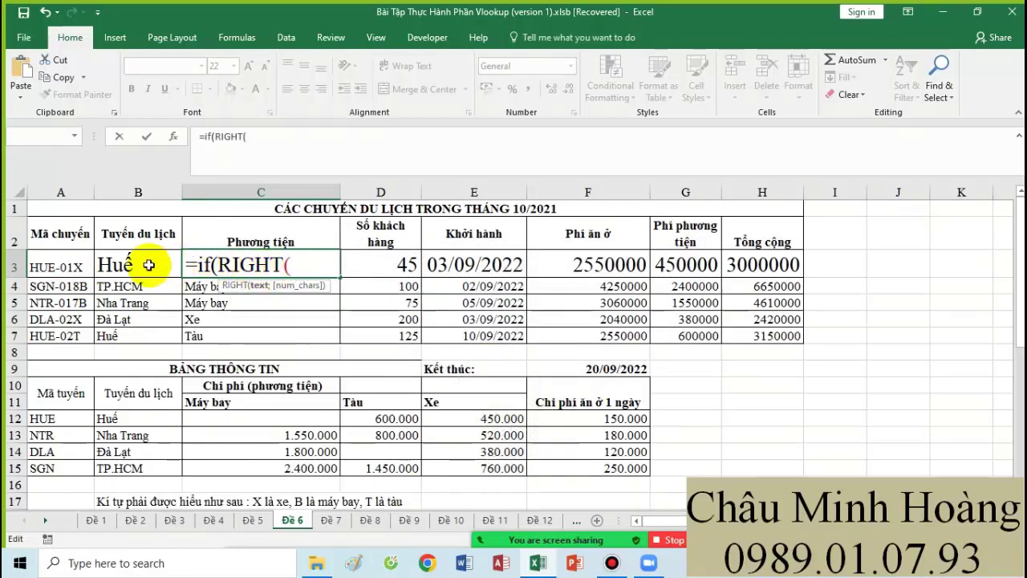
click(60, 266)
text(;1))
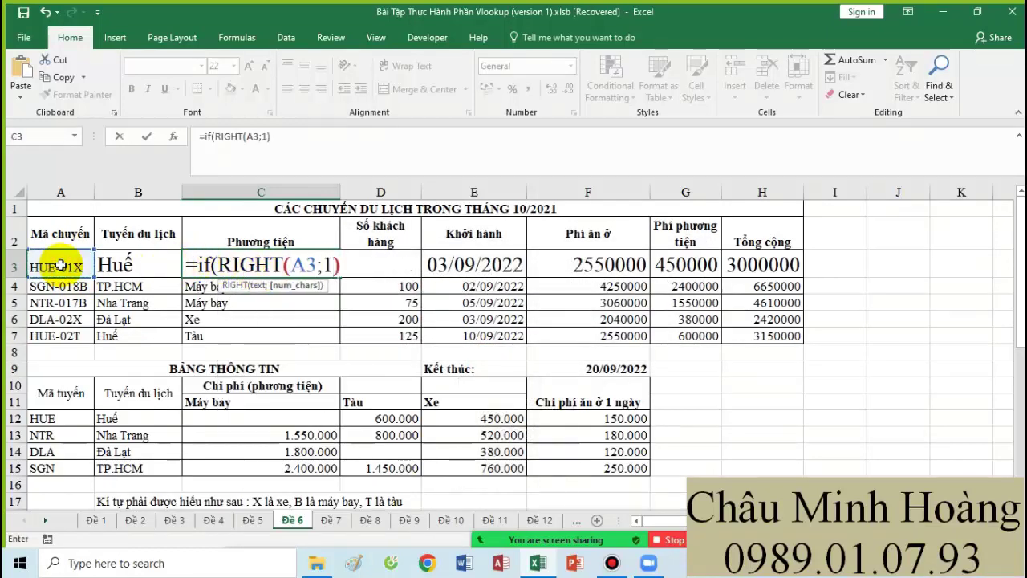
text(="X";)
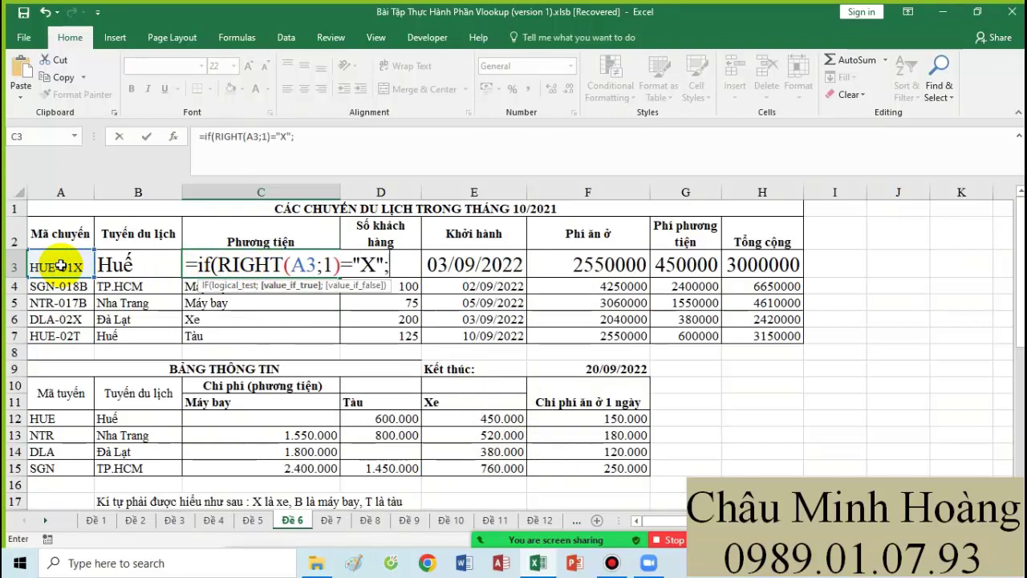
text("Xe";)
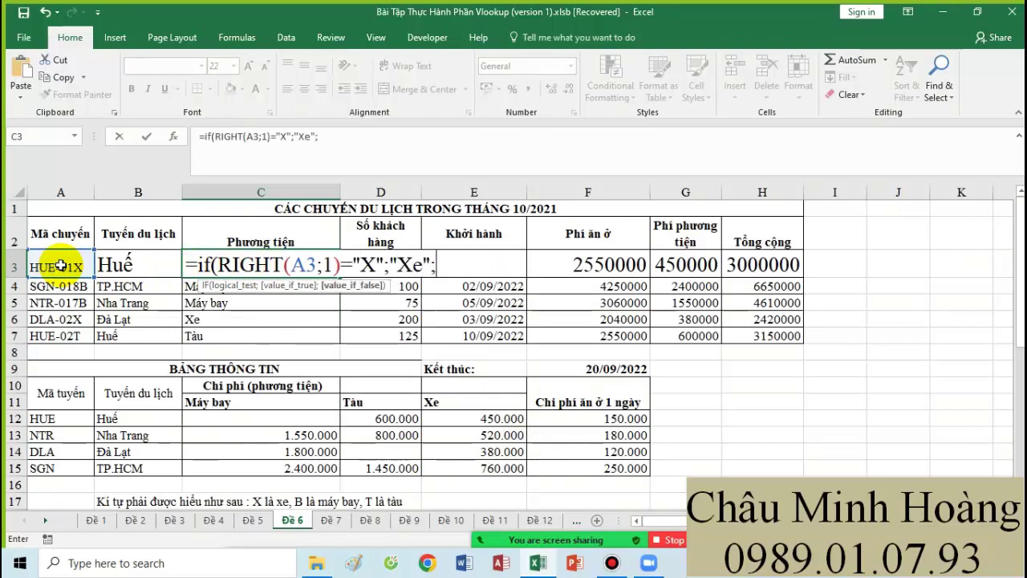
Step: Nest a second IF in the false argument of C3's Phương tiện formula, starting its test with RIGHT(A3;1)
text(if()
click(61, 267)
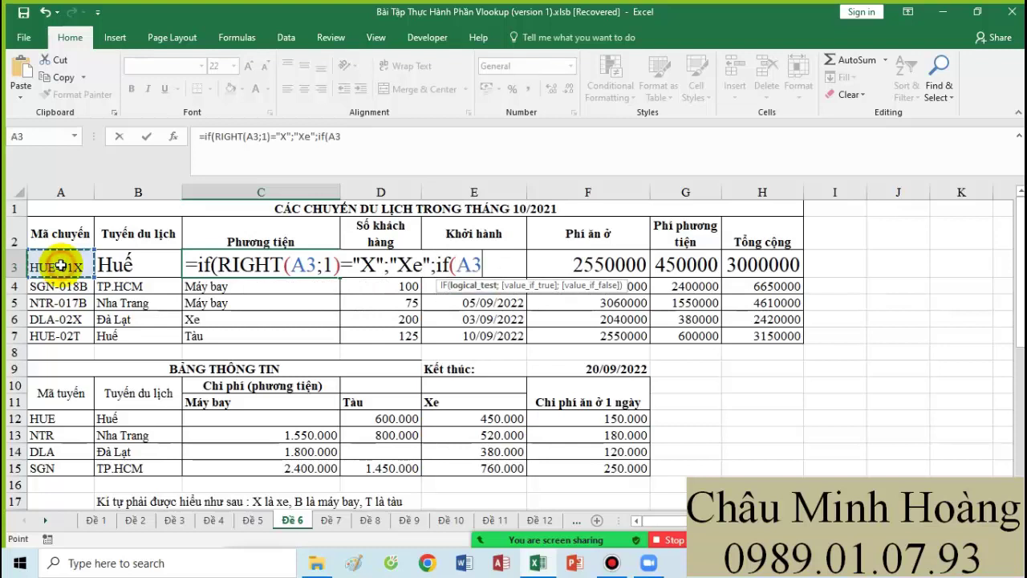
key(BackSpace)
key(BackSpace)
key(BackSpace)
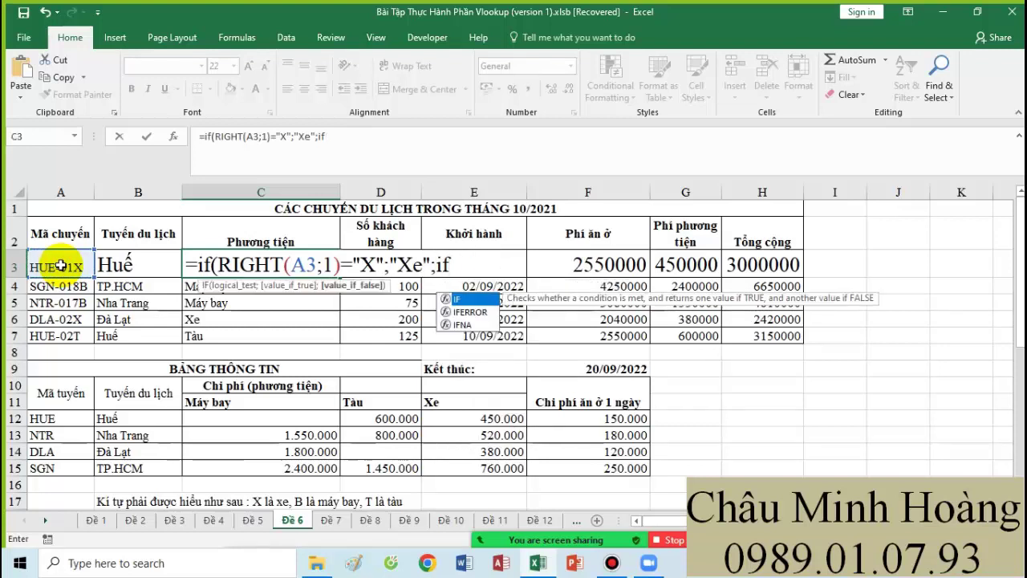
text((r)
key(Tab)
click(60, 266)
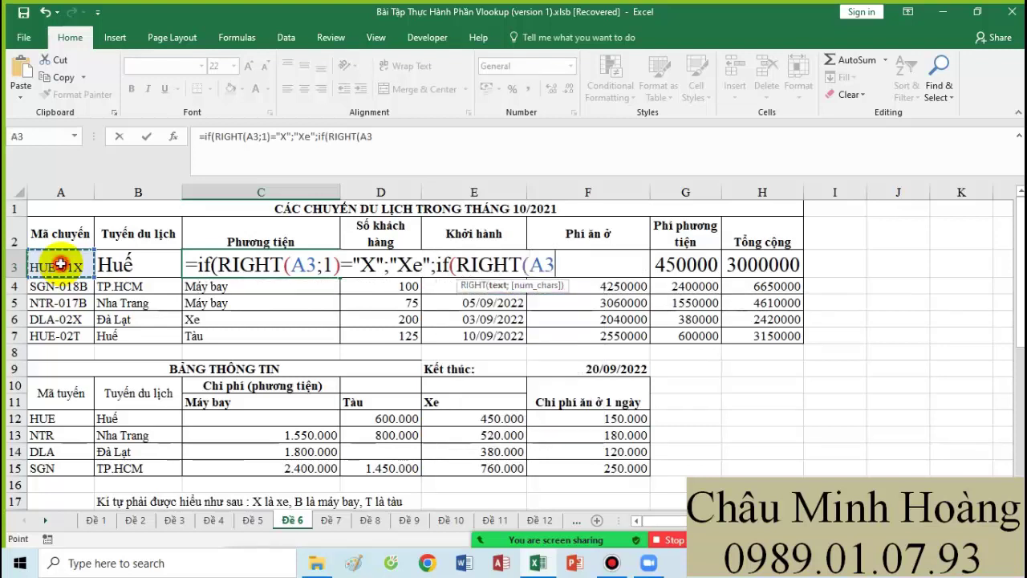
text(;1))
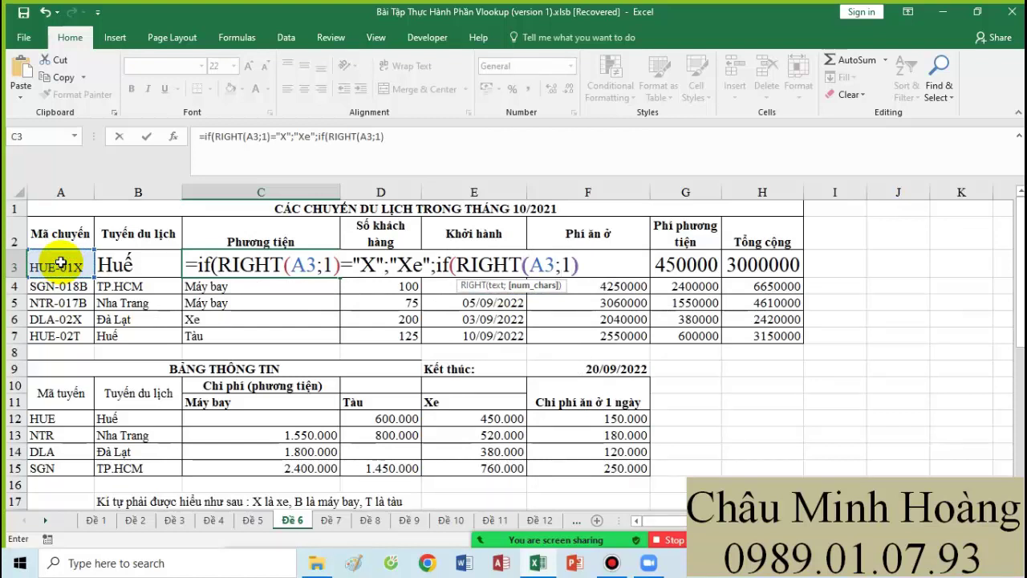
Step: Complete C3's nested IF so "T" returns "Tàu" and any other letter returns "Máy Bay", and enter the formula
text(="T:)
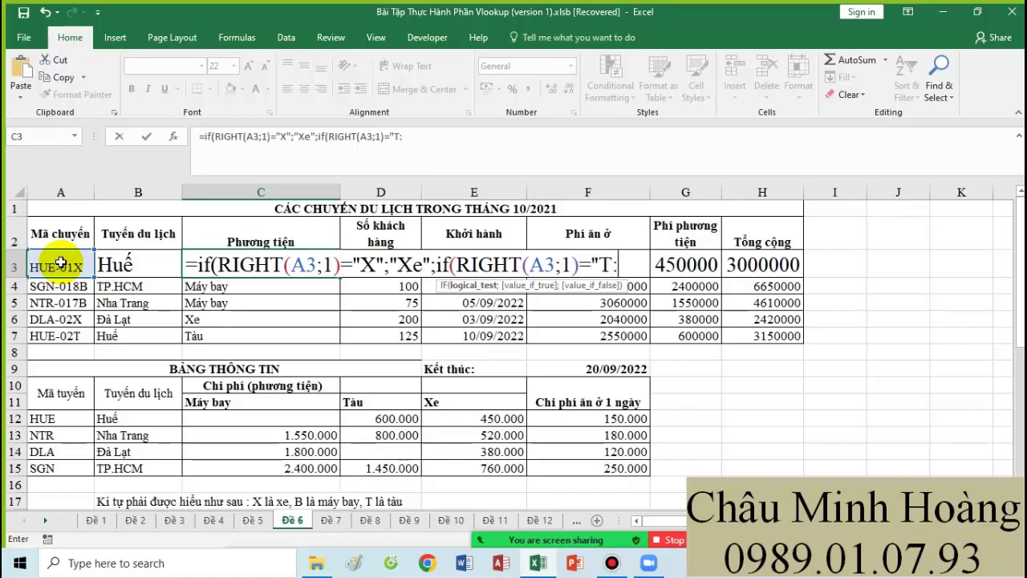
key(BackSpace)
text(";"Tàu";")
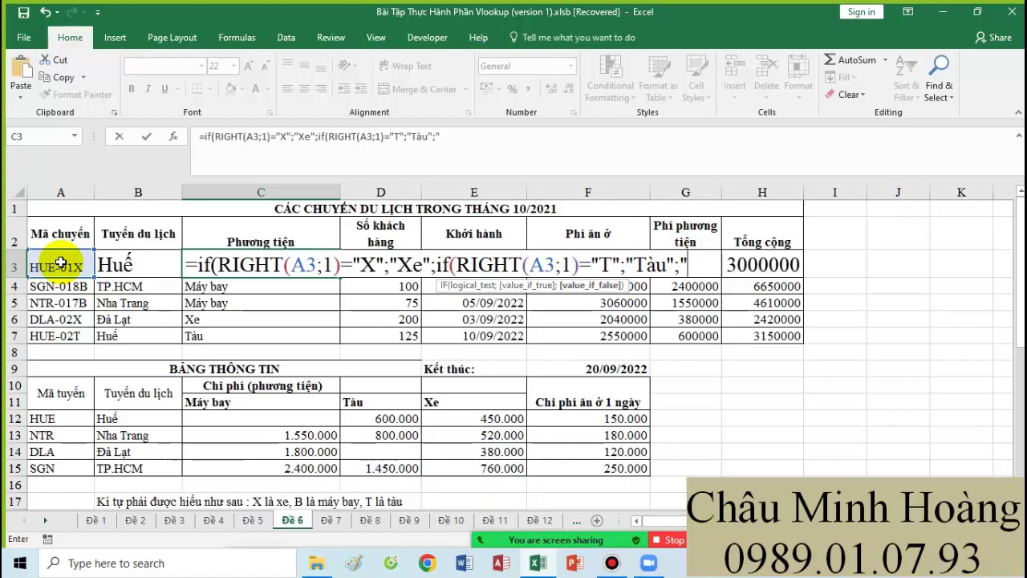
text(Máy)
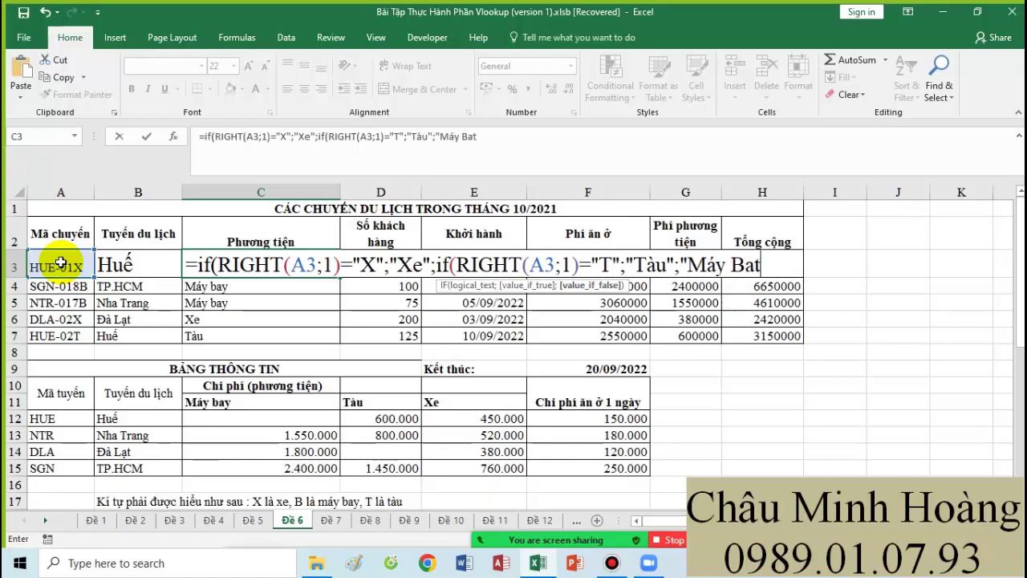
text( Bay")))
key(Return)
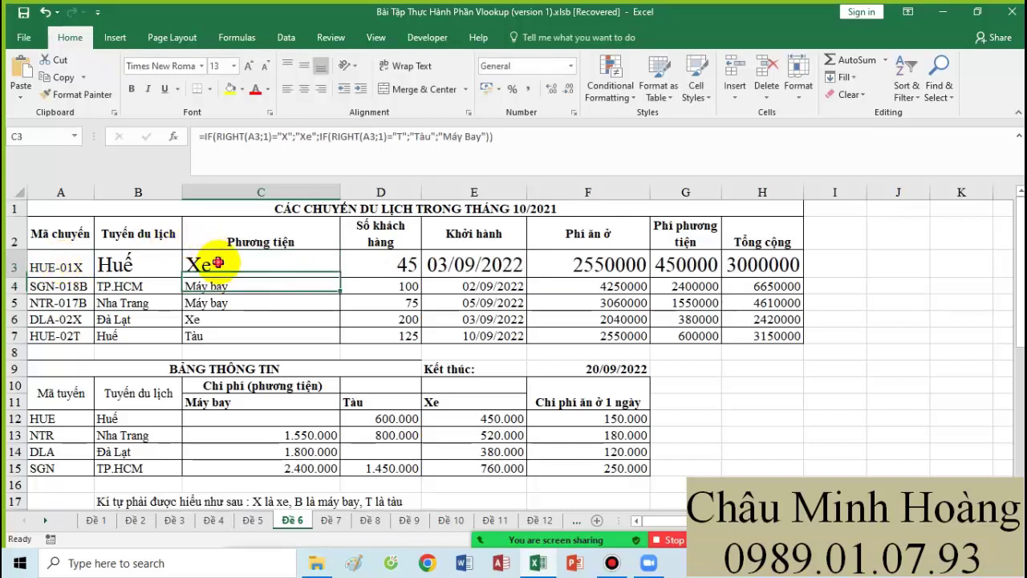
Step: Copy C3's Phương tiện formula without its equals sign and paste it as text in A25
double_click(218, 262)
drag(777, 273, 802, 273)
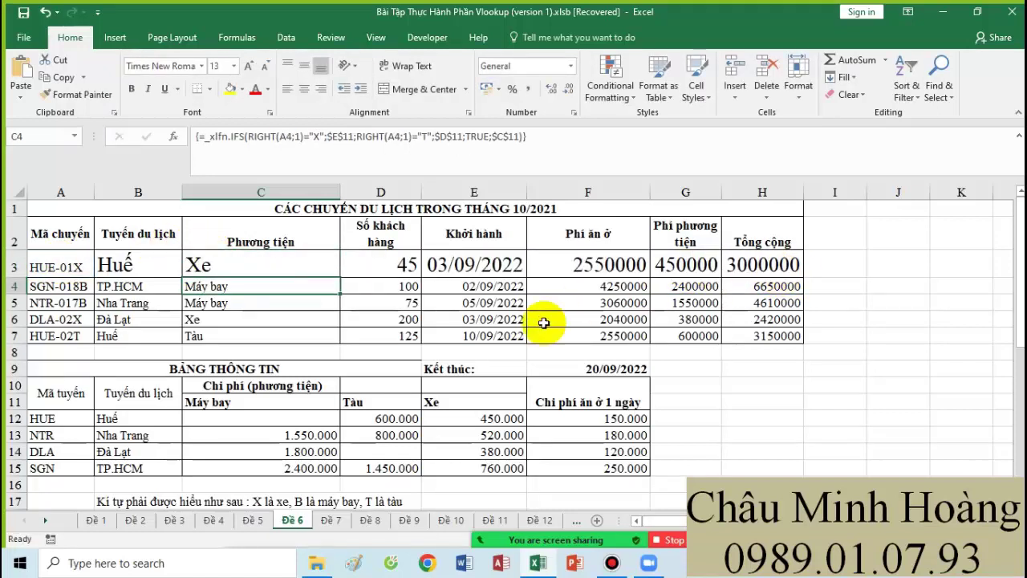
scroll(544, 318, down, 3)
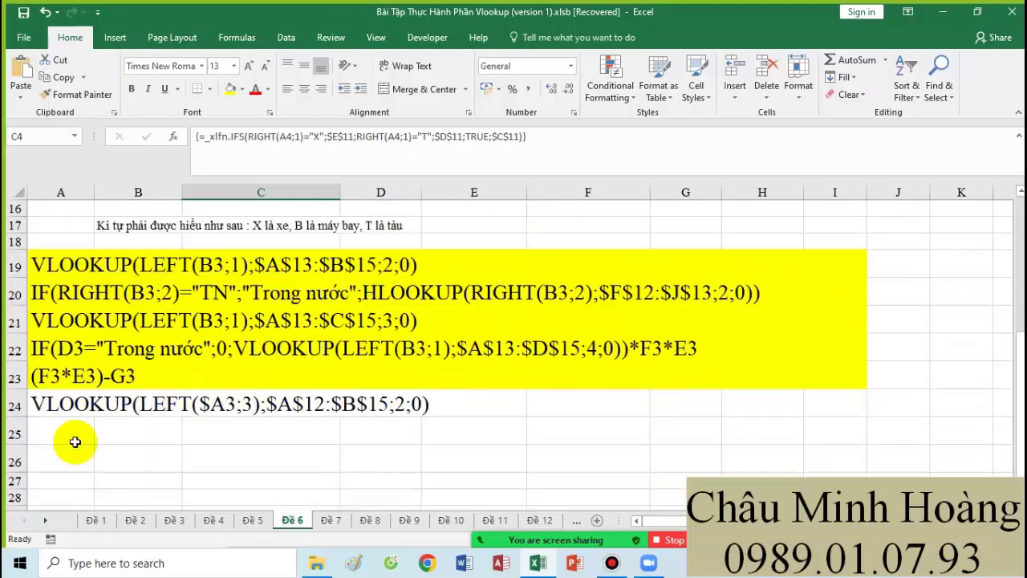
click(69, 434)
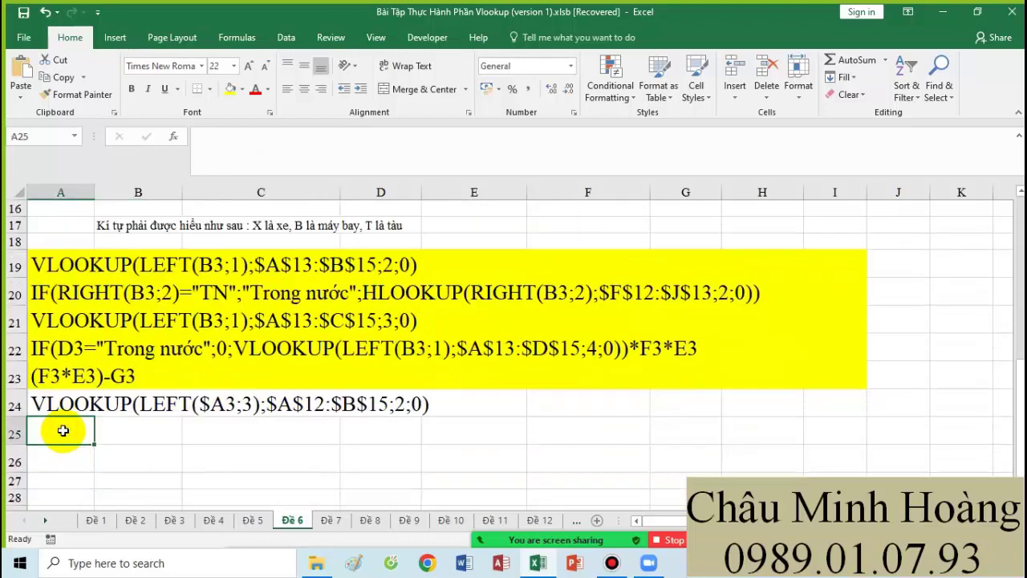
key(ctrl+v)
Step: Replace the FALSE match argument in F3's Phí ăn ở VLOOKUP formula with 0
scroll(381, 401, up, 5)
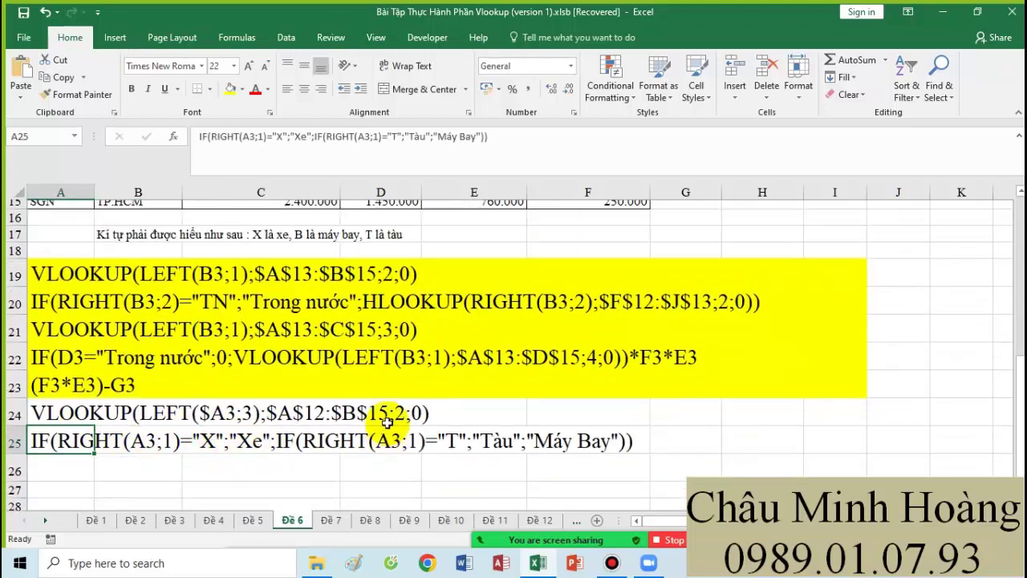
click(386, 264)
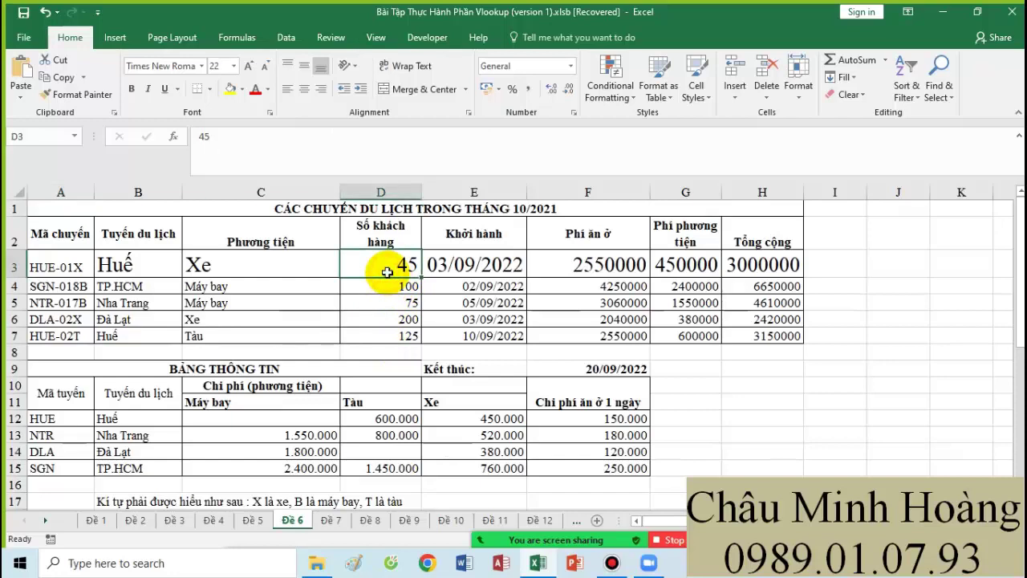
click(488, 261)
click(573, 265)
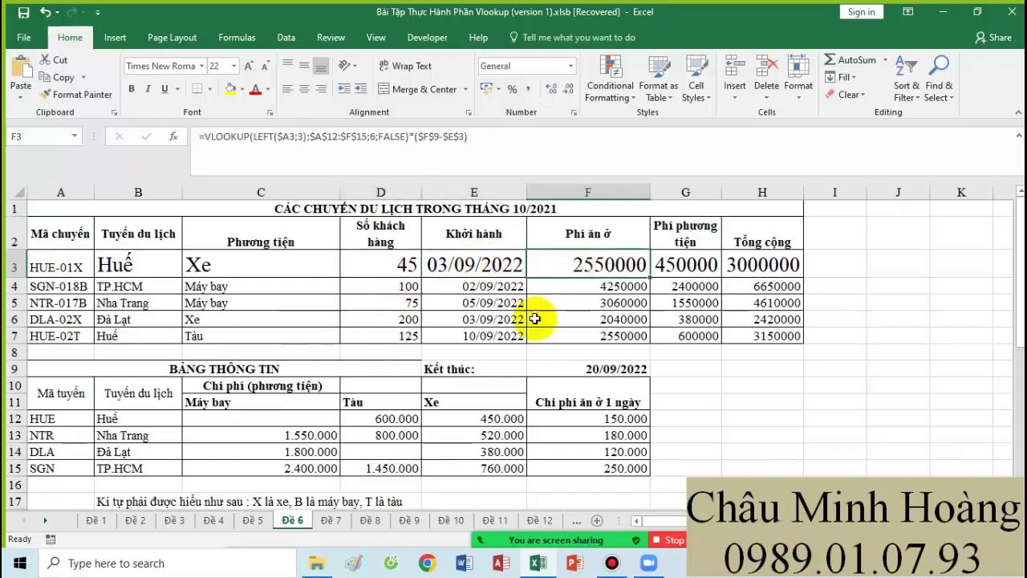
scroll(546, 322, down, 1)
drag(102, 355, 618, 392)
scroll(575, 284, up, 1)
click(562, 264)
double_click(565, 265)
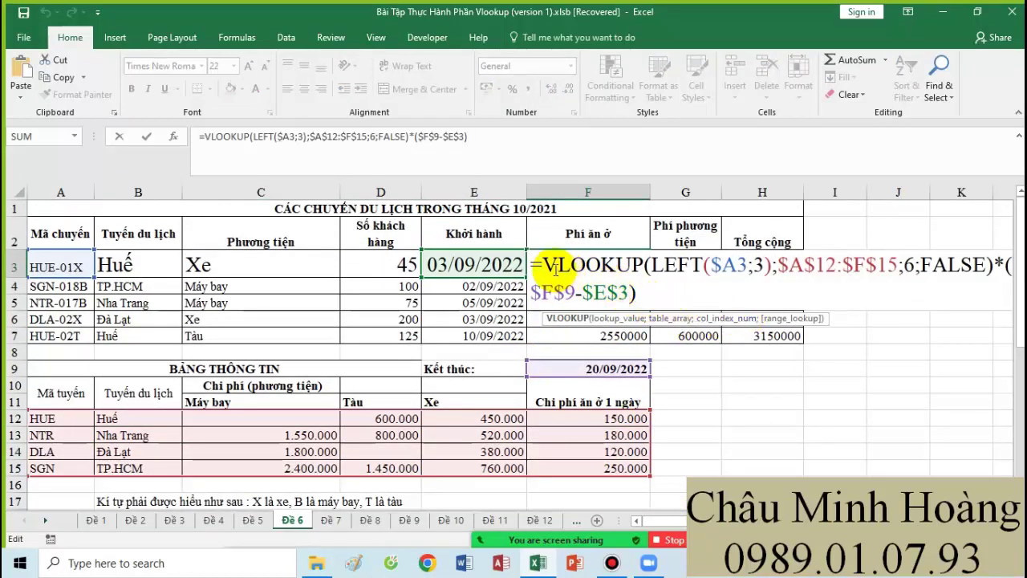
drag(545, 267, 636, 266)
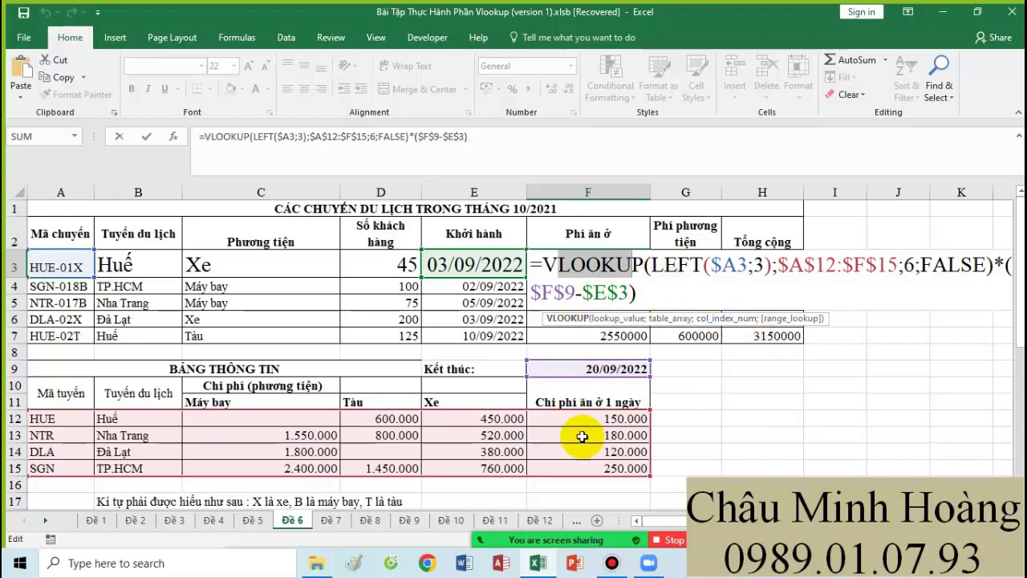
drag(647, 266, 897, 265)
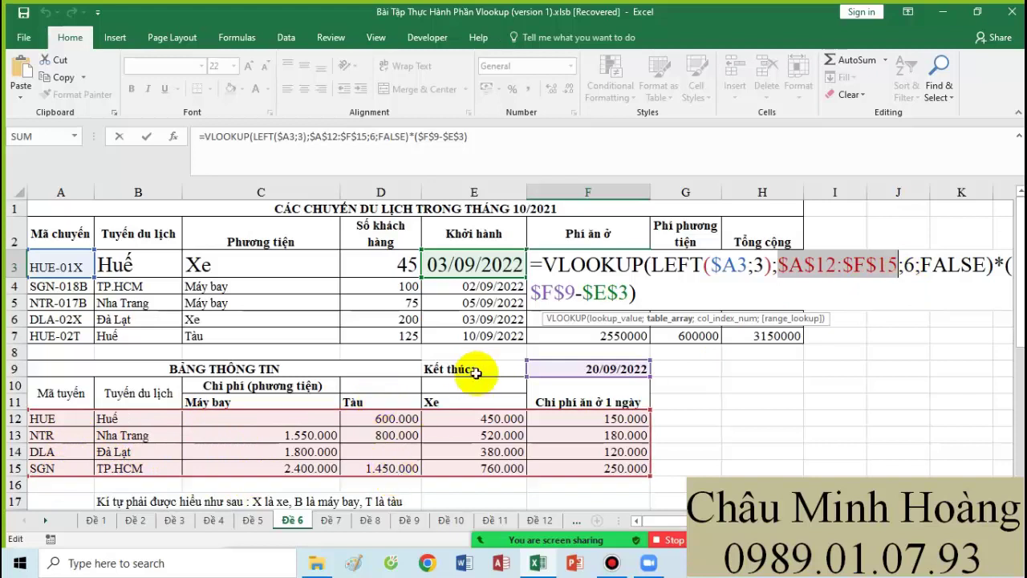
drag(917, 265, 995, 265)
text(0)
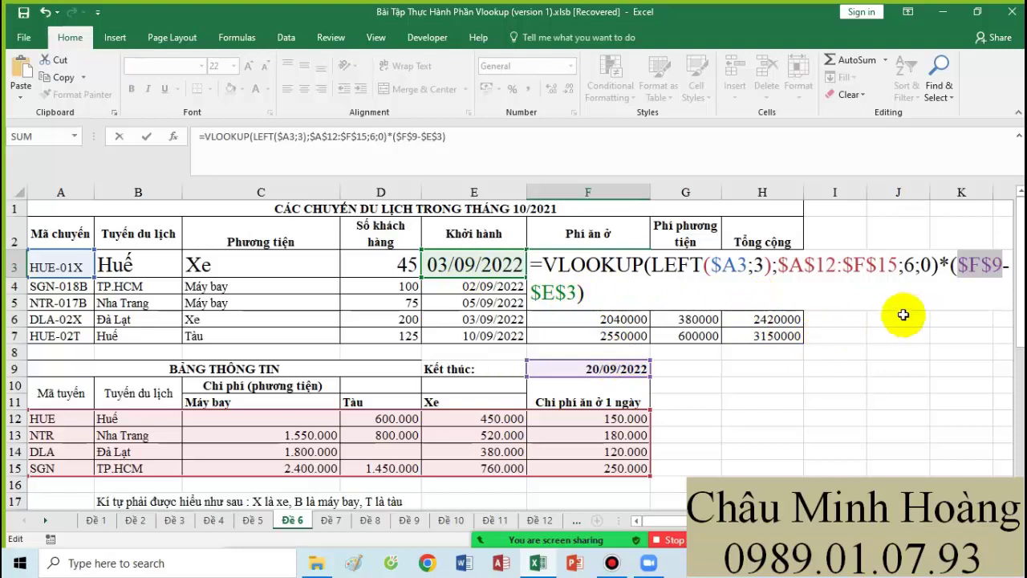
Step: Replace $F$9 in F3's formula with DATE(2022;09;20) and change the start date reference to $E3
text(date)
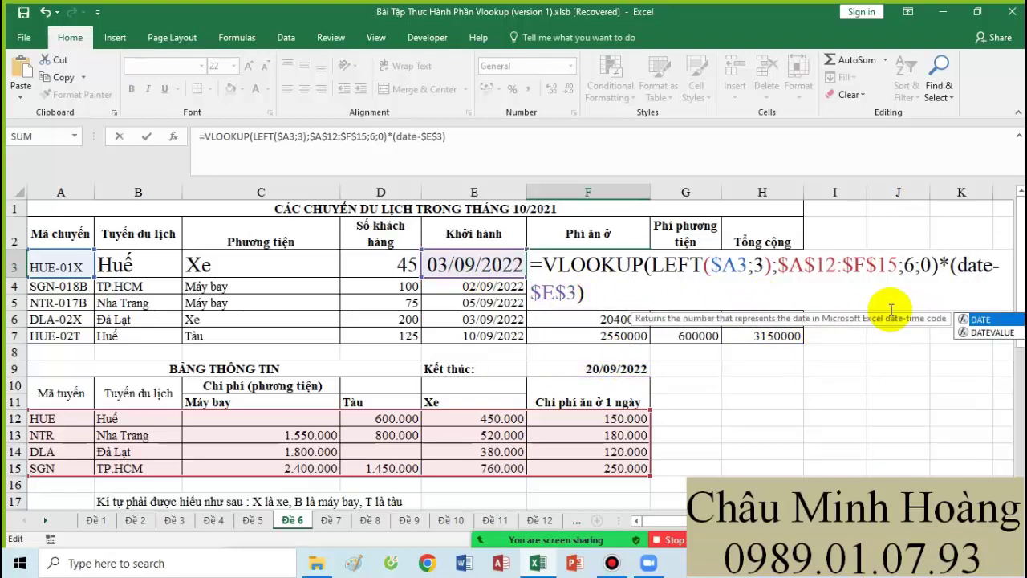
text((20)
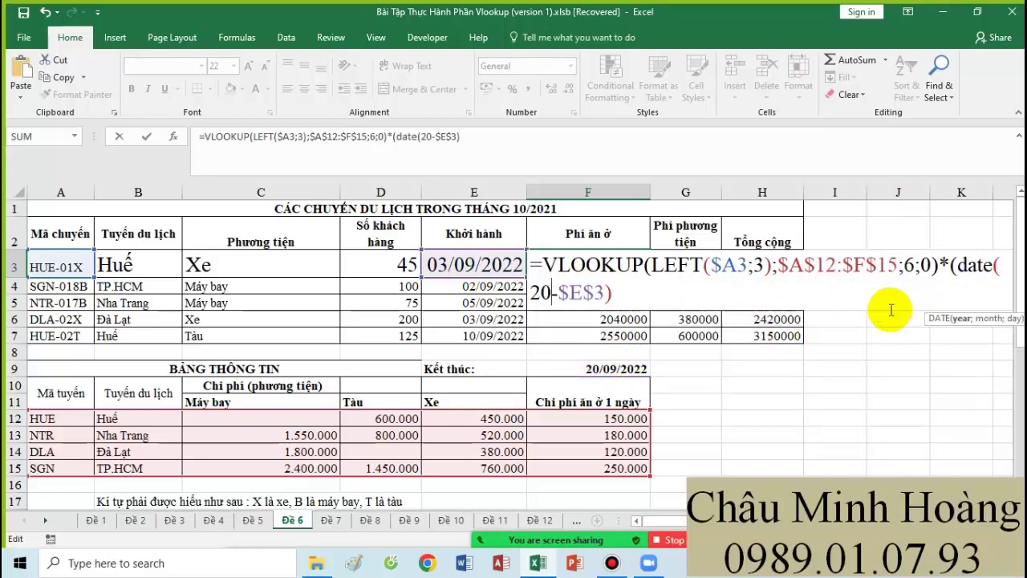
text(22;)
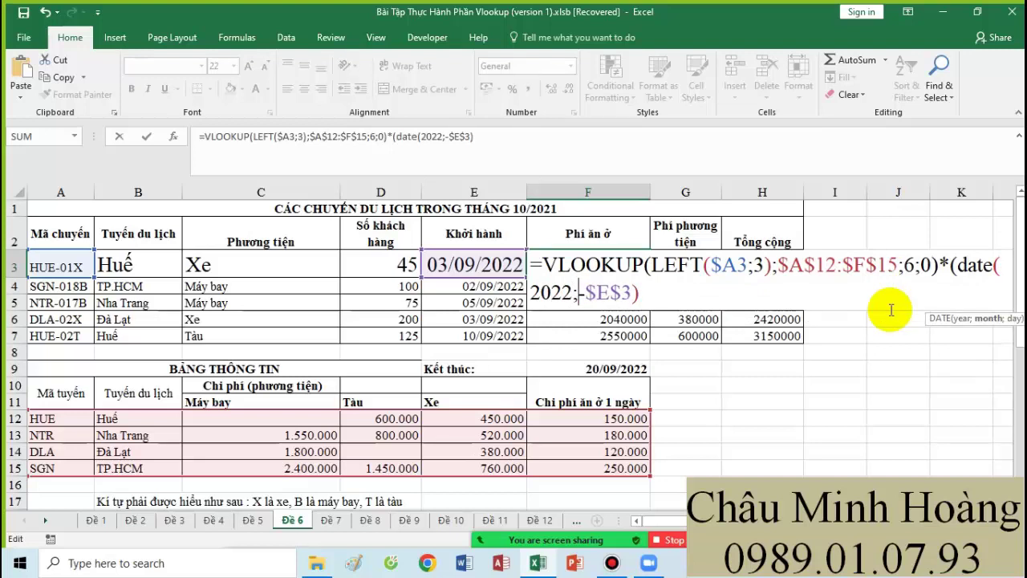
text(09;)
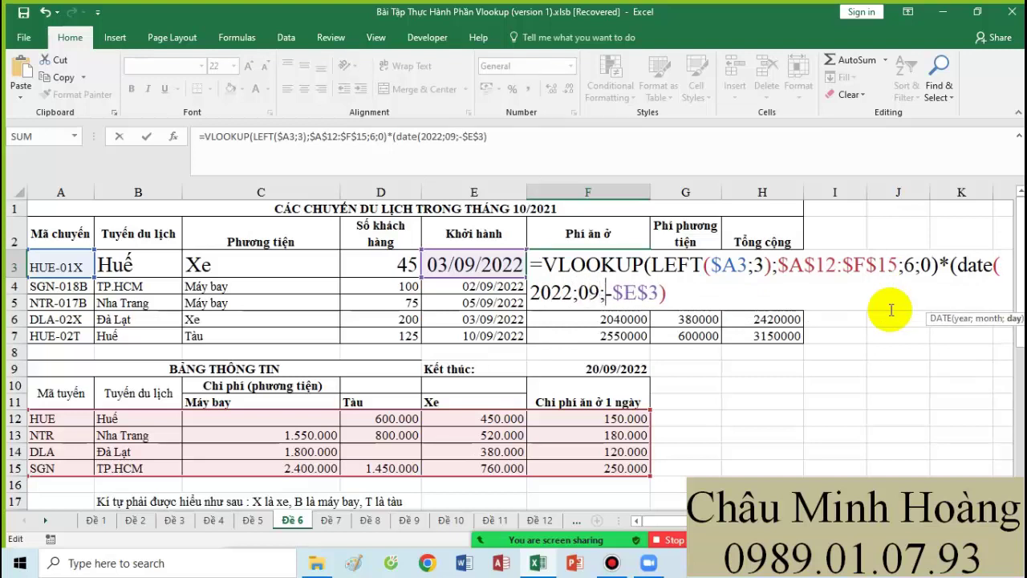
text(20)
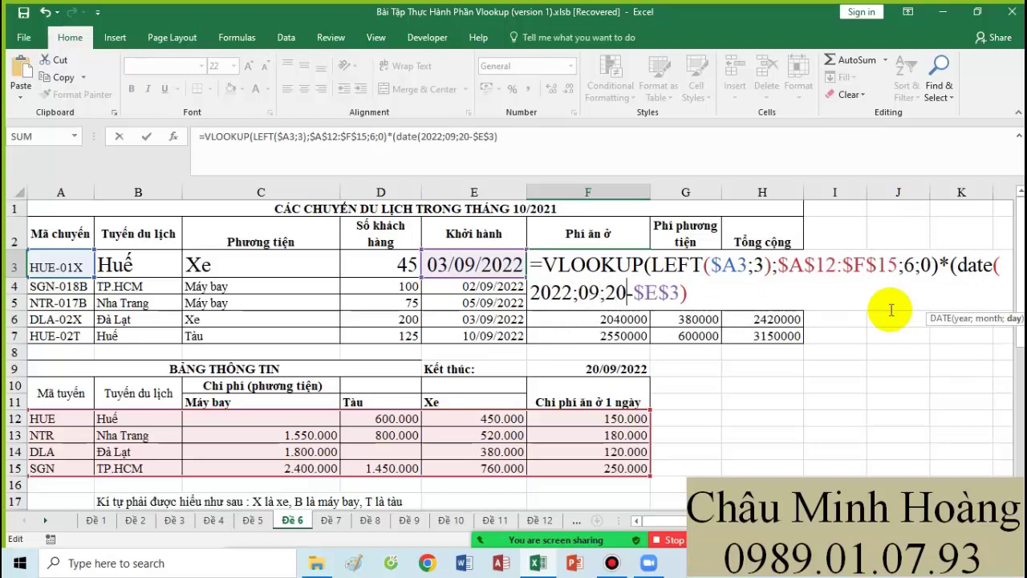
text())
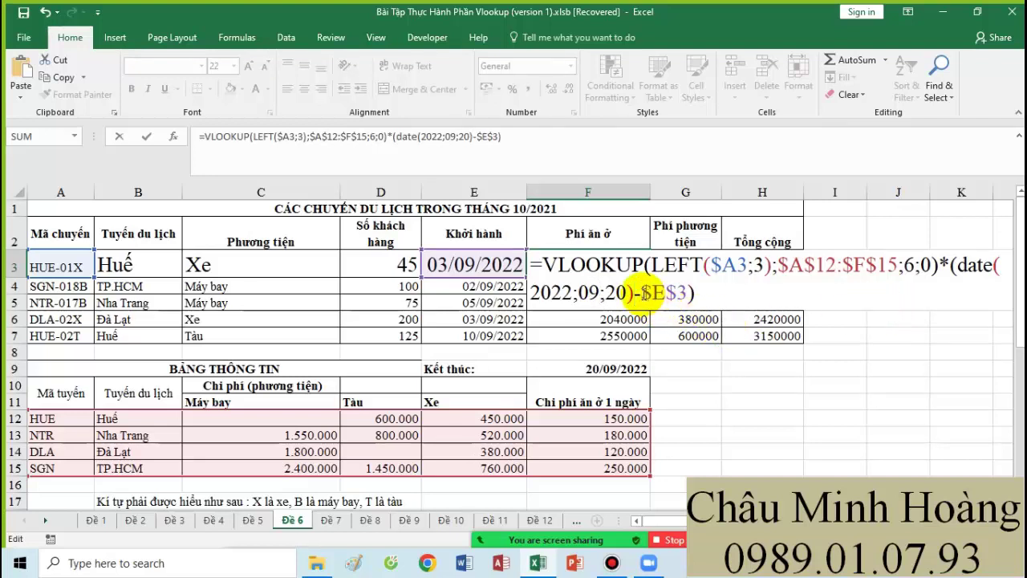
drag(642, 293, 688, 296)
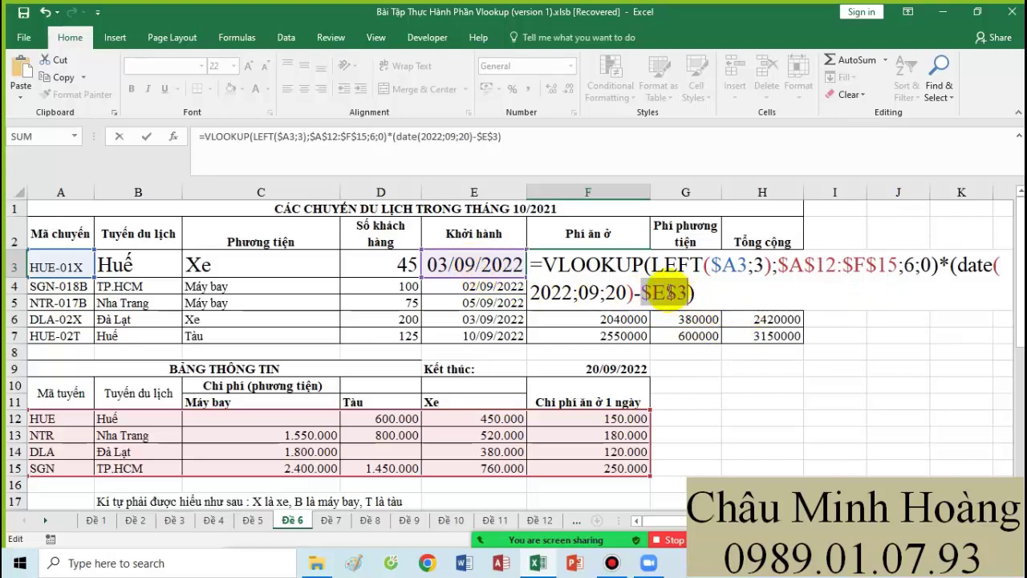
key(BackSpace)
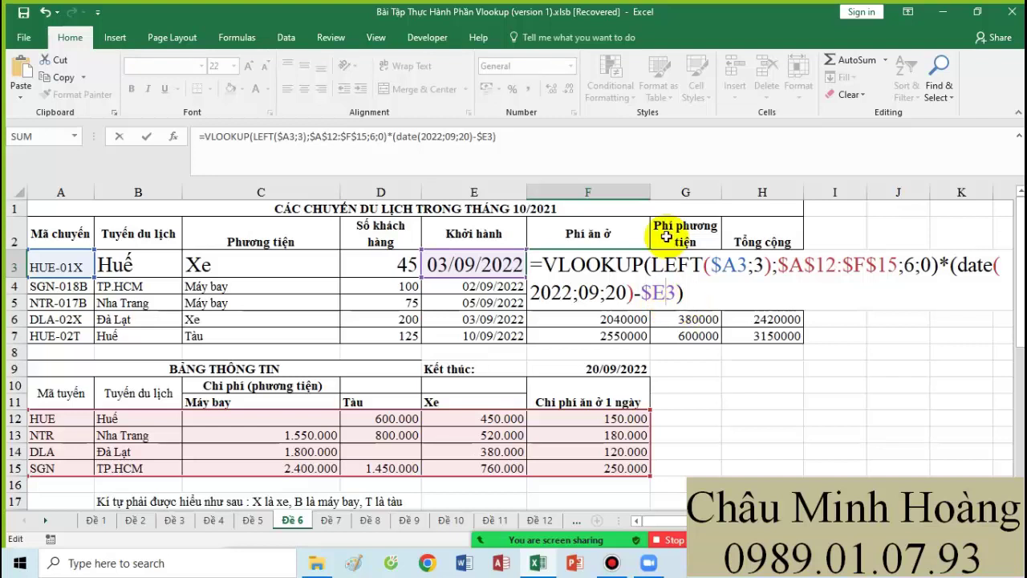
key(Return)
Step: Set the number format of F3's Phí ăn ở result to General
click(592, 259)
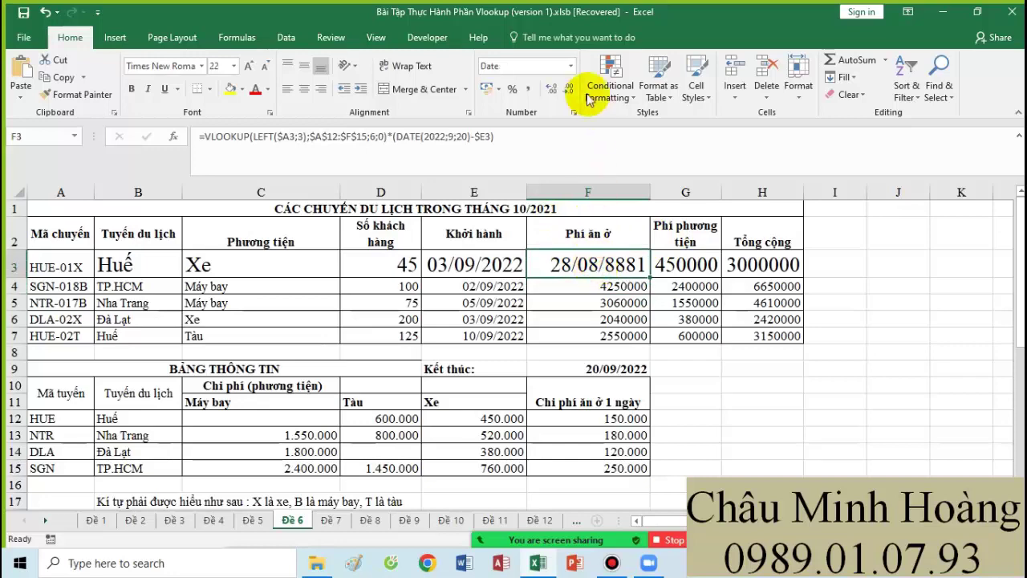
click(572, 68)
click(534, 85)
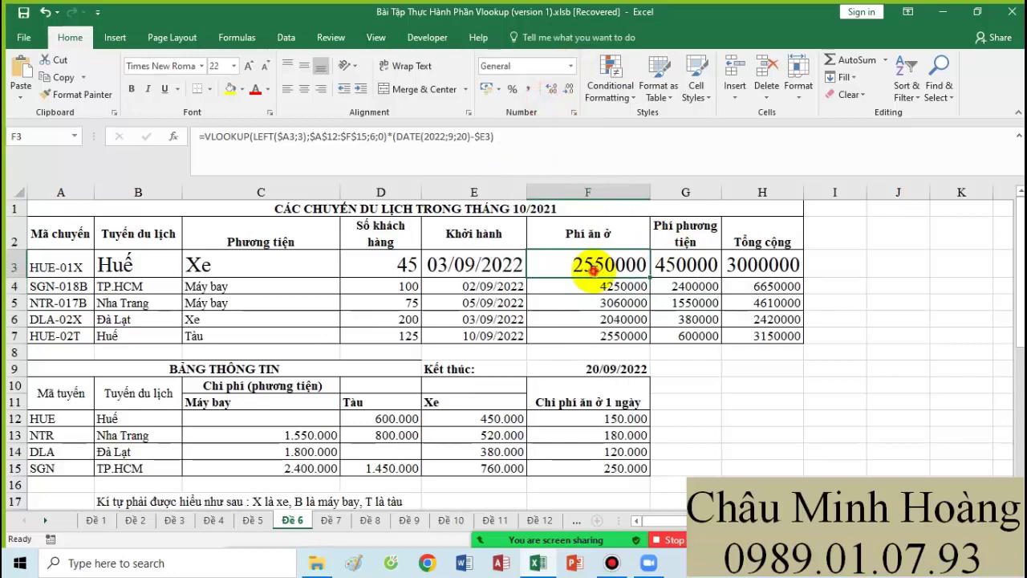
Step: Copy F3's Phí ăn ở formula without its equals sign and paste it as text in A26
double_click(592, 271)
drag(546, 265, 747, 303)
key(ctrl+c)
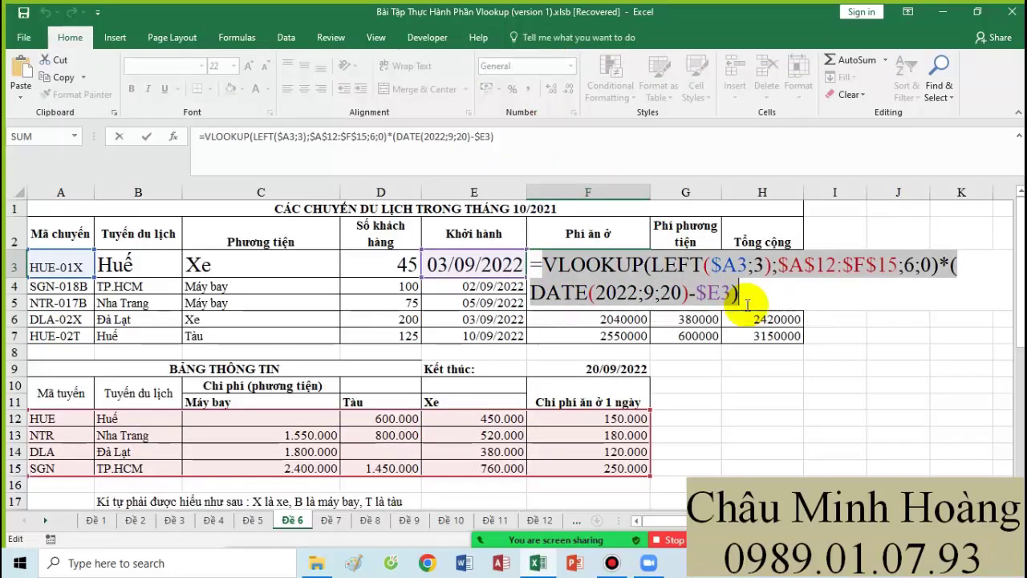
key(Return)
scroll(86, 472, down, 4)
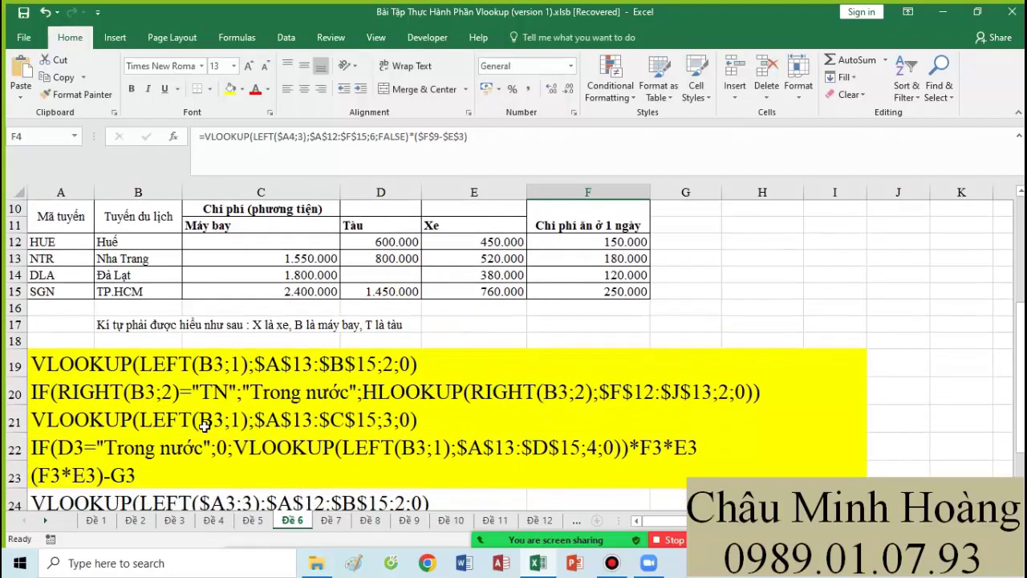
click(71, 501)
key(ctrl+v)
scroll(107, 488, down, 3)
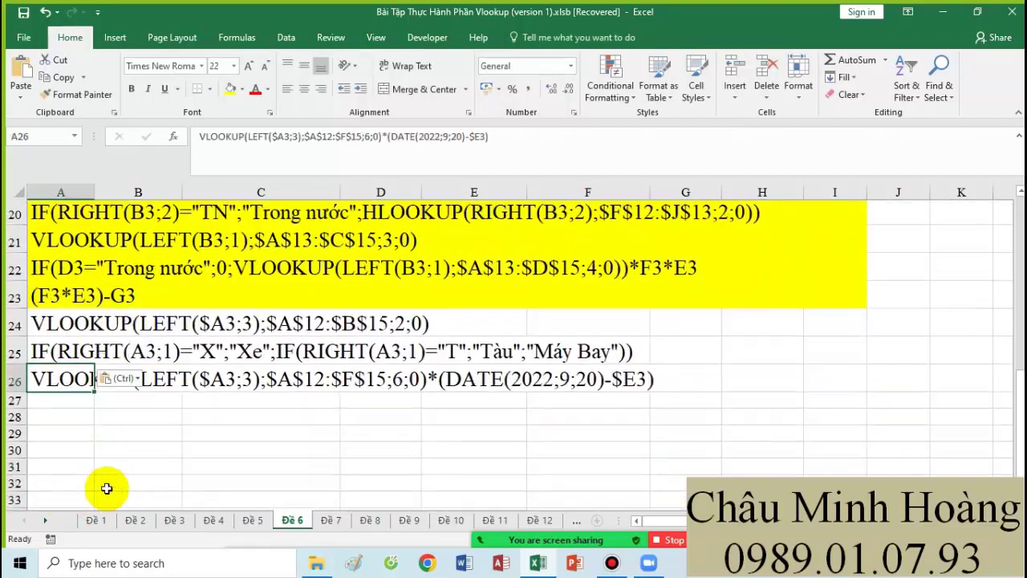
scroll(457, 399, up, 7)
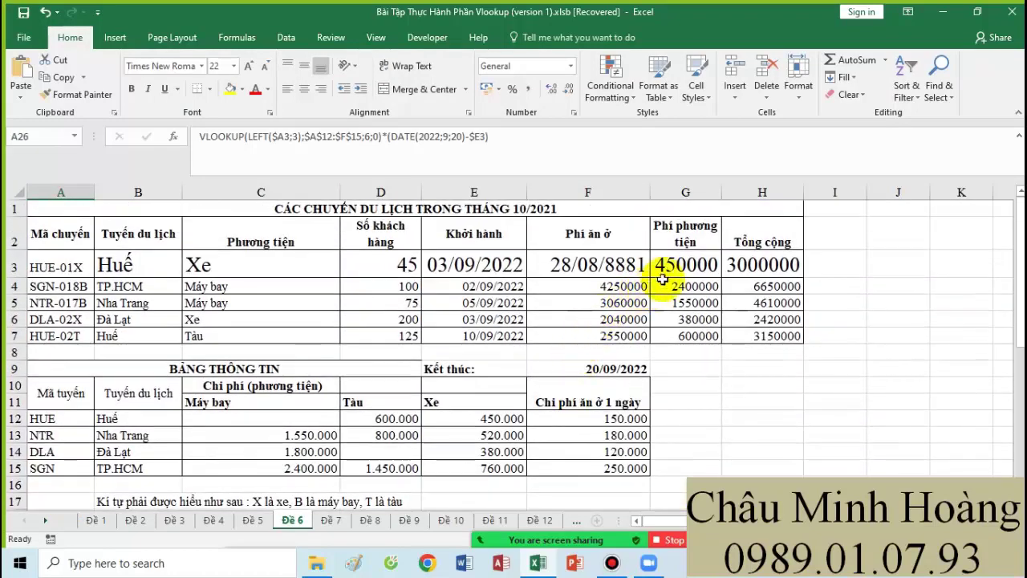
click(670, 268)
double_click(670, 269)
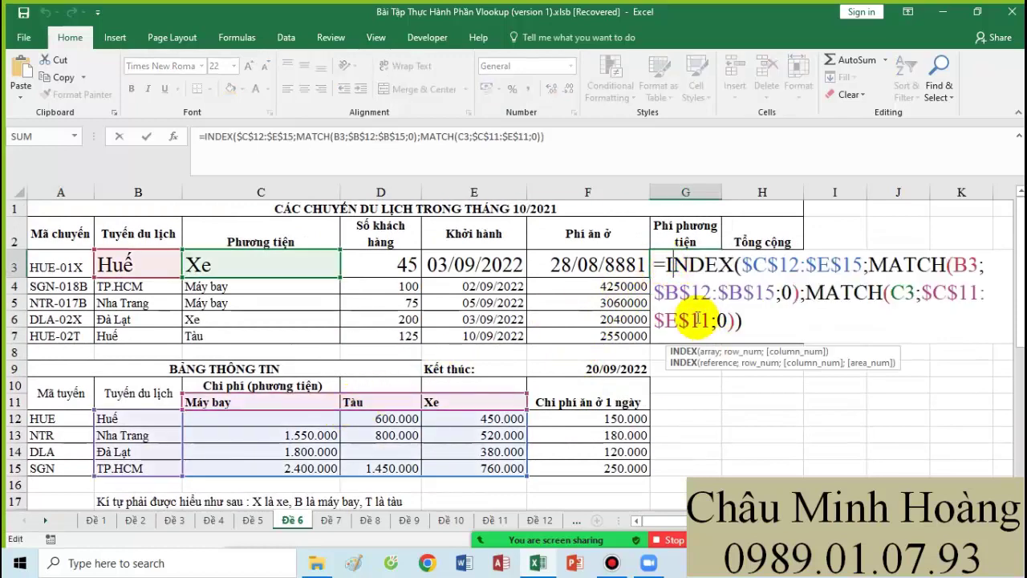
drag(668, 267, 742, 321)
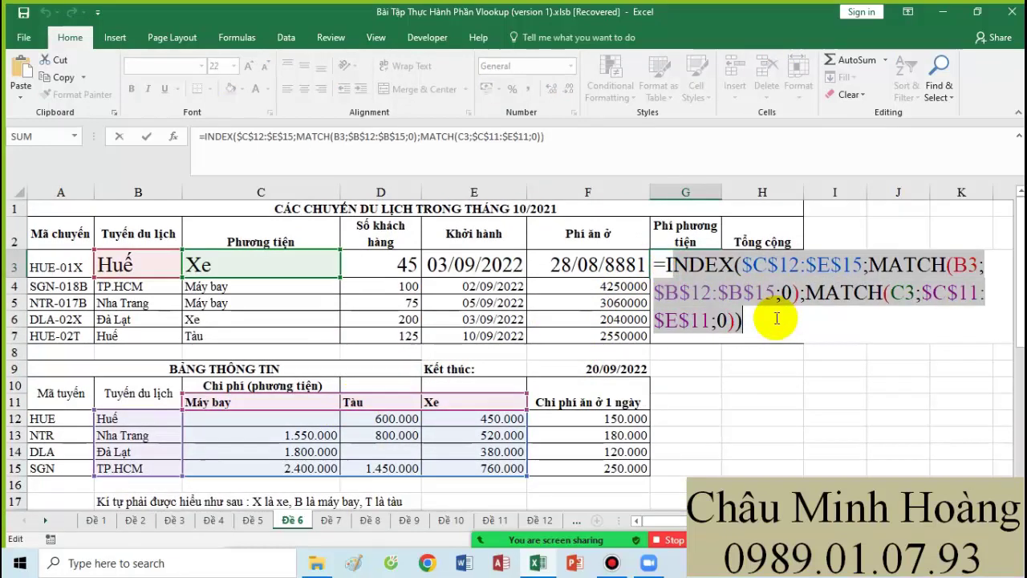
text(I)
key(BackSpace)
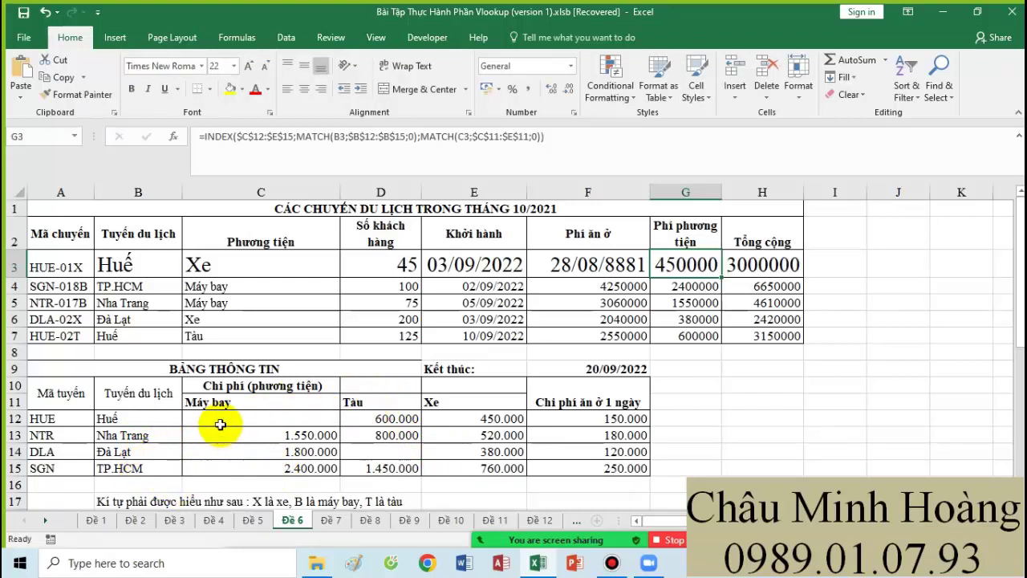
Step: Fill the vehicle headers Máy bay, Tàu and Xe in C11:E11 and the Mã tuyến codes in A12:A15 with yellow
drag(217, 404, 452, 398)
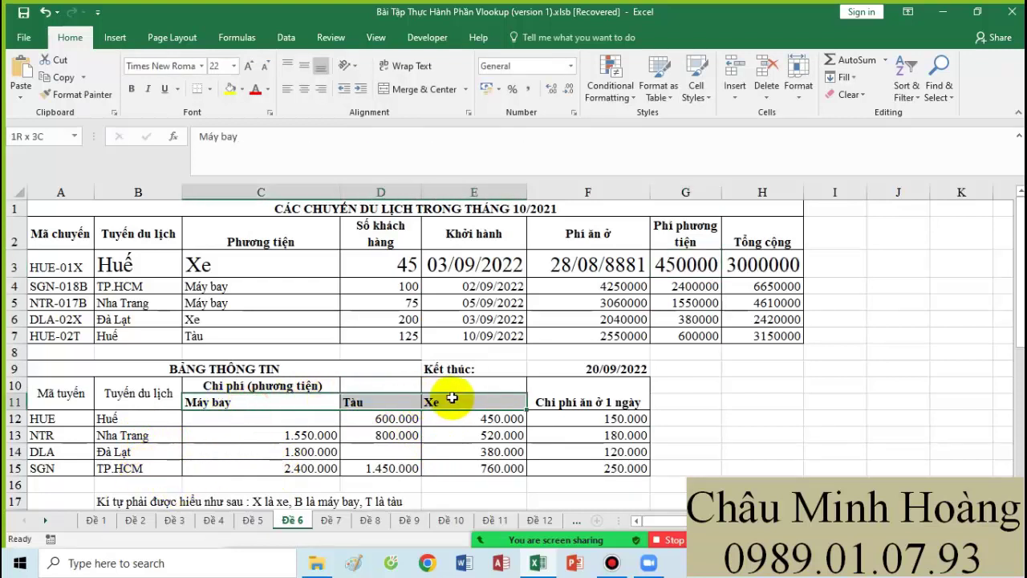
click(230, 89)
drag(129, 418, 120, 468)
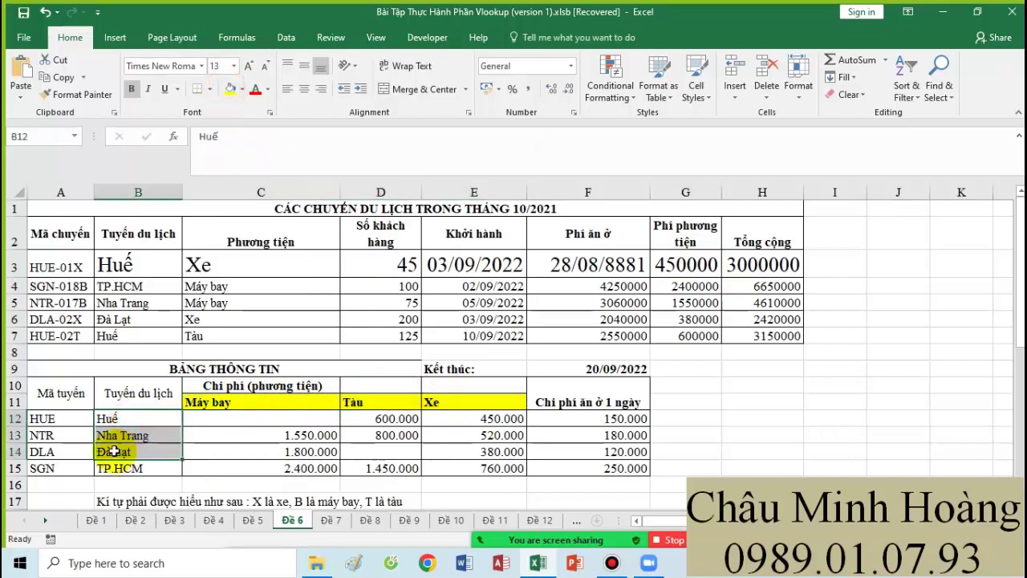
drag(56, 418, 57, 468)
click(230, 88)
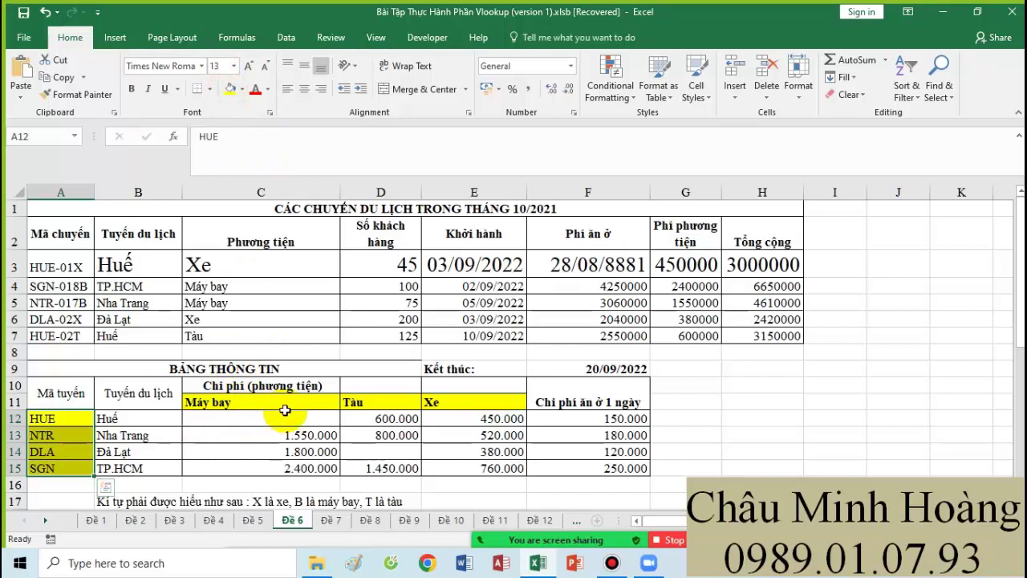
click(77, 426)
click(71, 451)
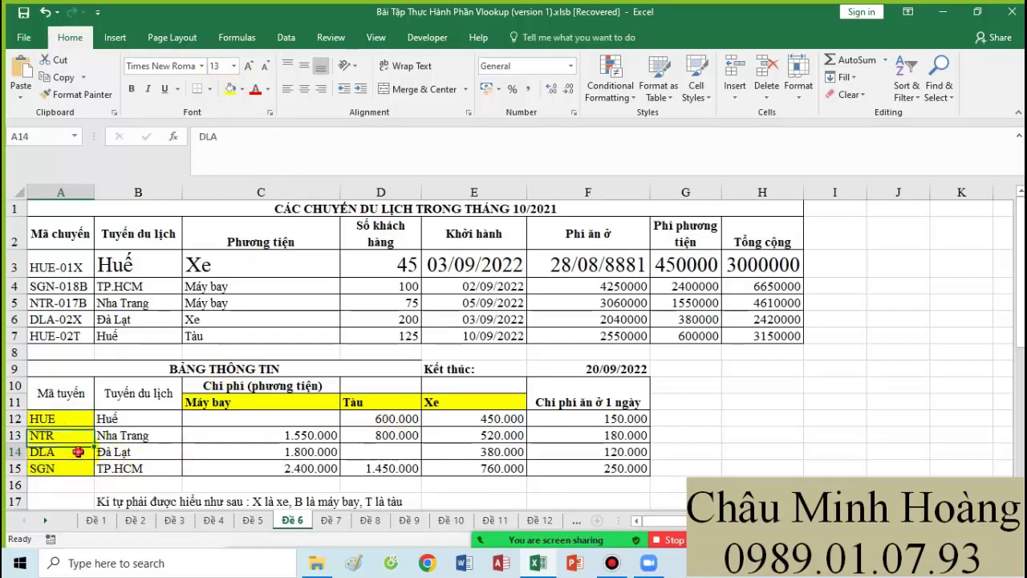
click(317, 405)
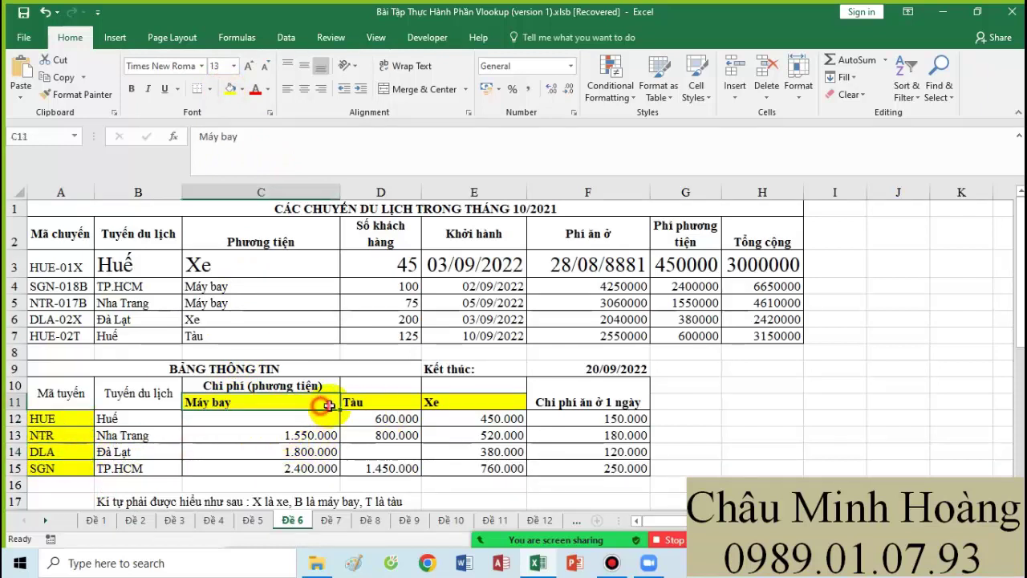
click(372, 405)
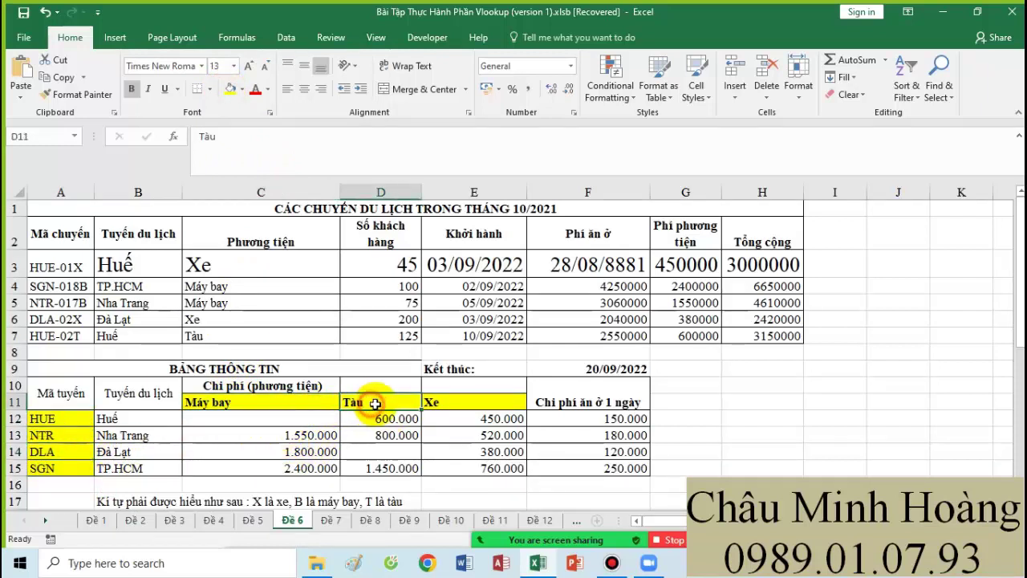
click(663, 403)
Step: Replace G3's Phí phương tiện formula with a VLOOKUP that uses LEFT(A3;3) as its lookup value
click(692, 264)
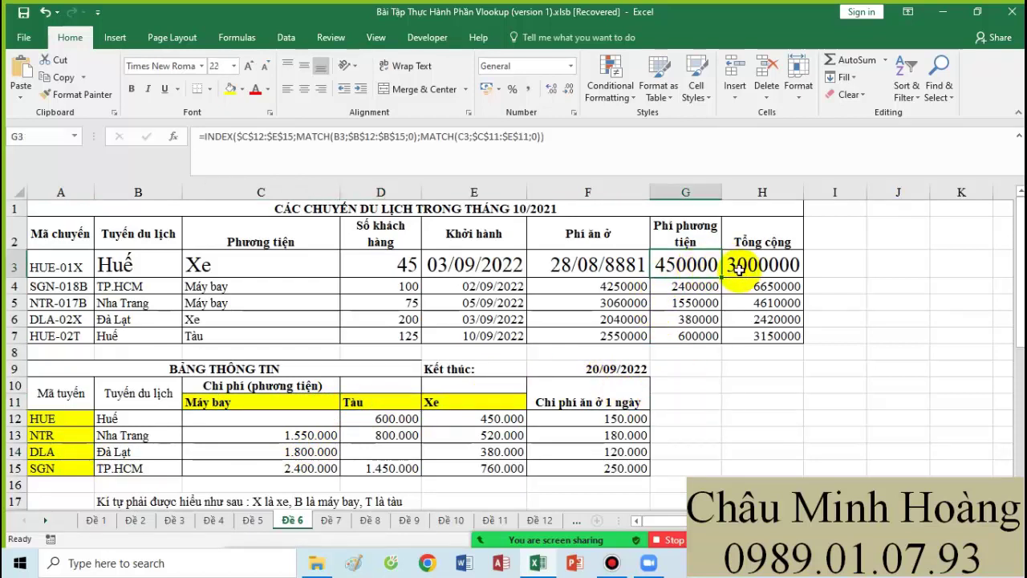
double_click(686, 265)
key(Escape)
text(=VLOOKUP()
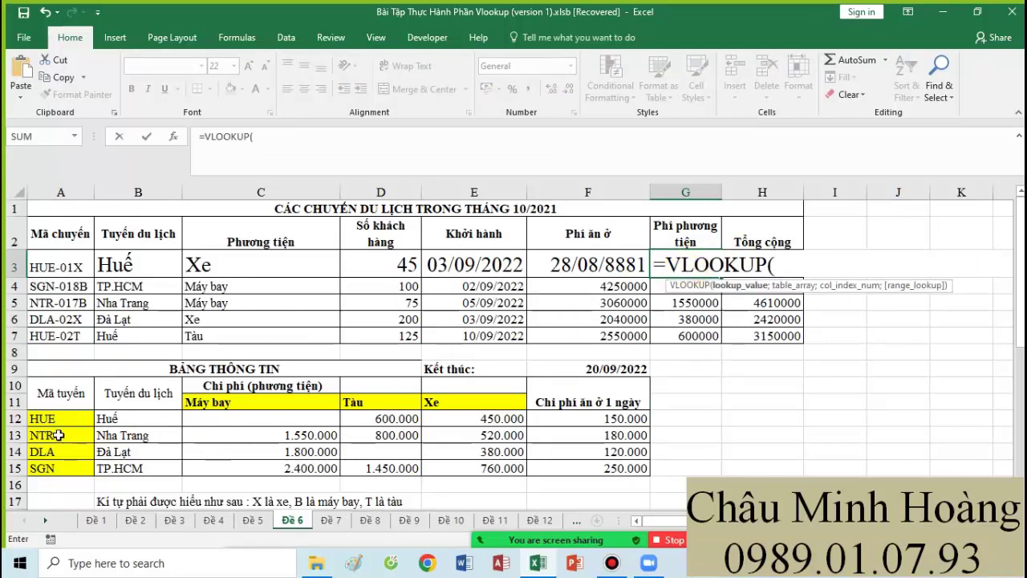
text(le)
key(Tab)
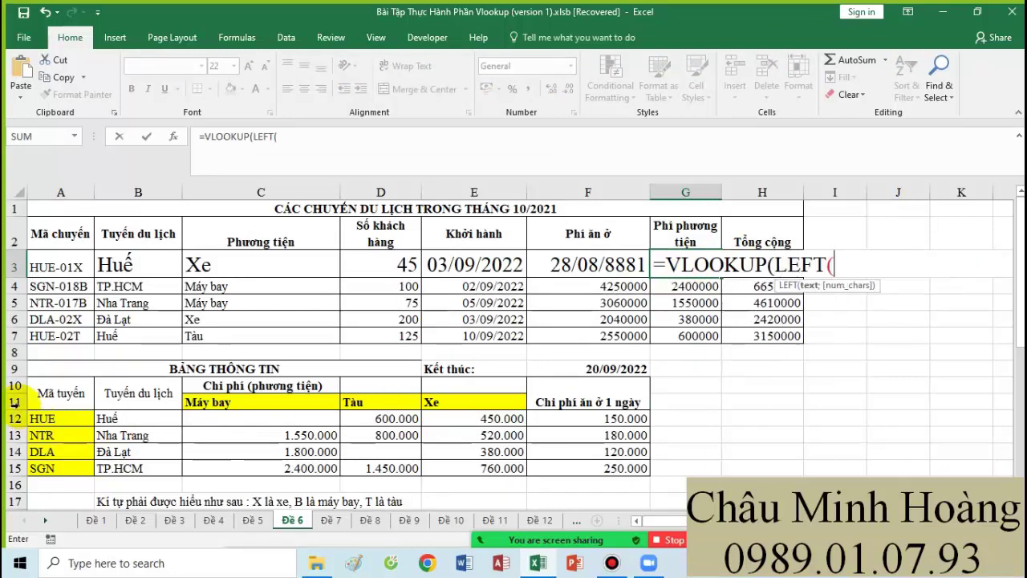
click(71, 269)
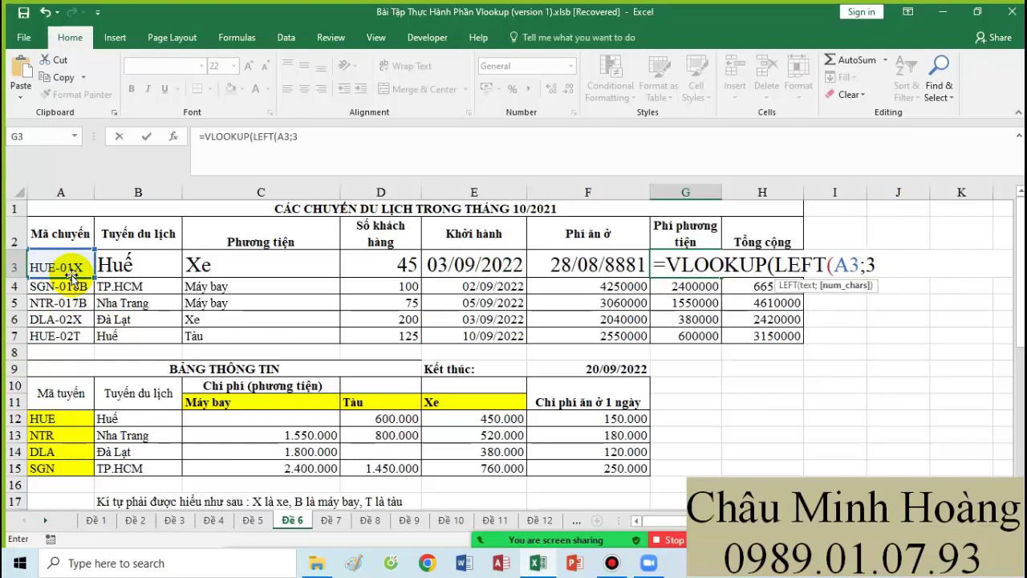
text(;3);)
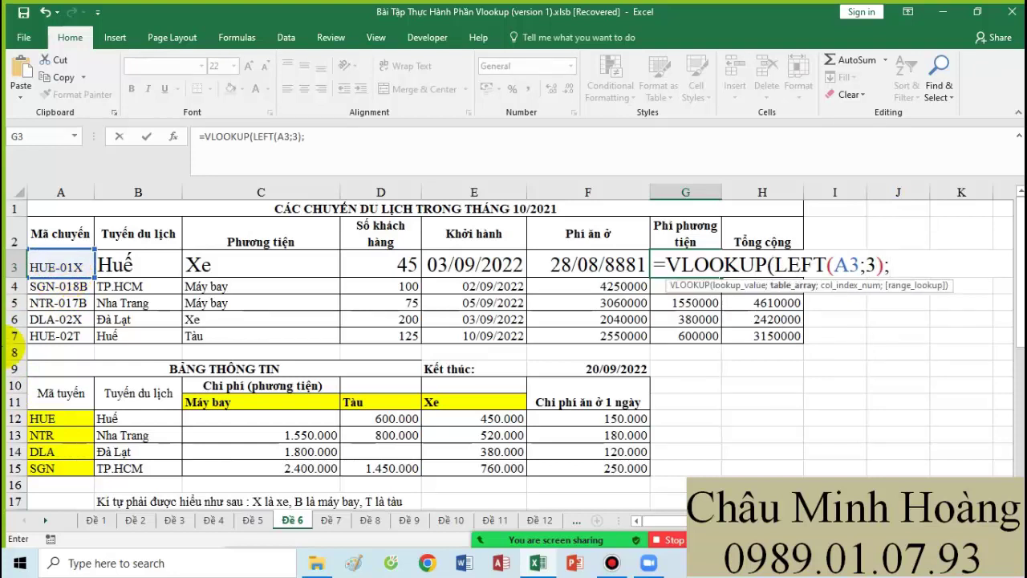
Step: Add $A$12:$E$15 as the table array and begin the column index with IF(C3="Xe";3 and a nested IF testing C3="Tàu"
click(71, 419)
drag(177, 420, 511, 467)
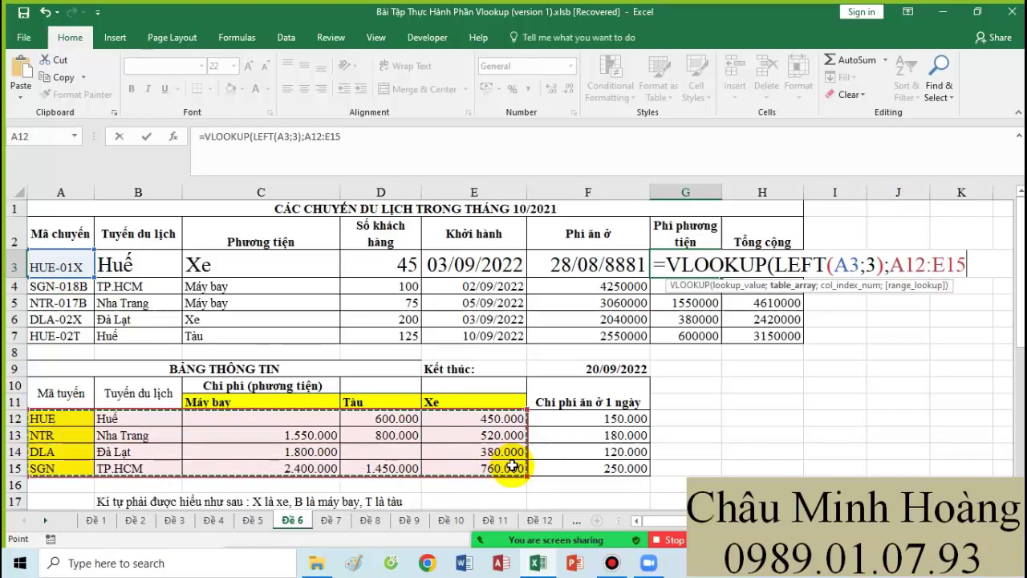
key(F4)
text(;if()
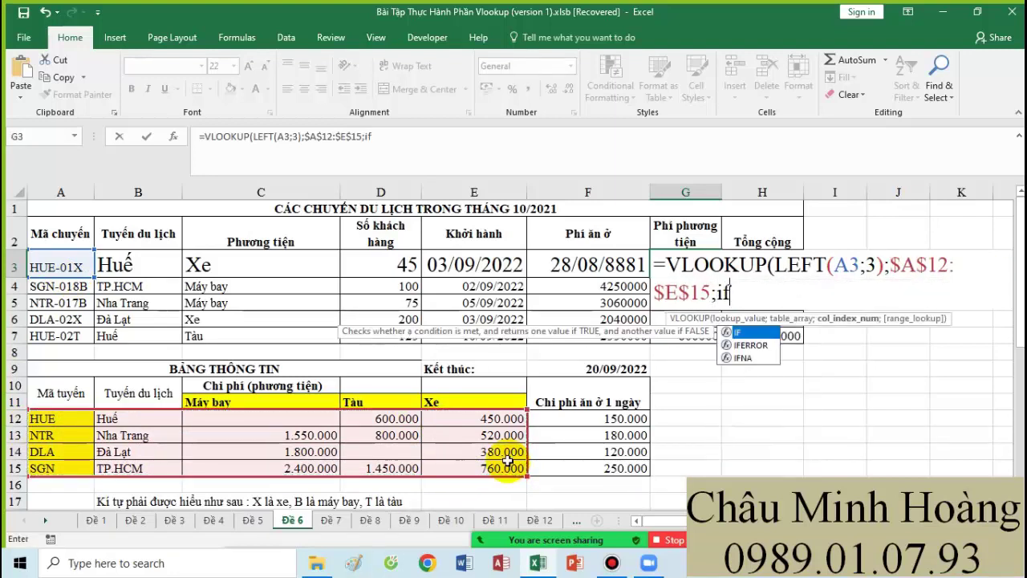
click(287, 263)
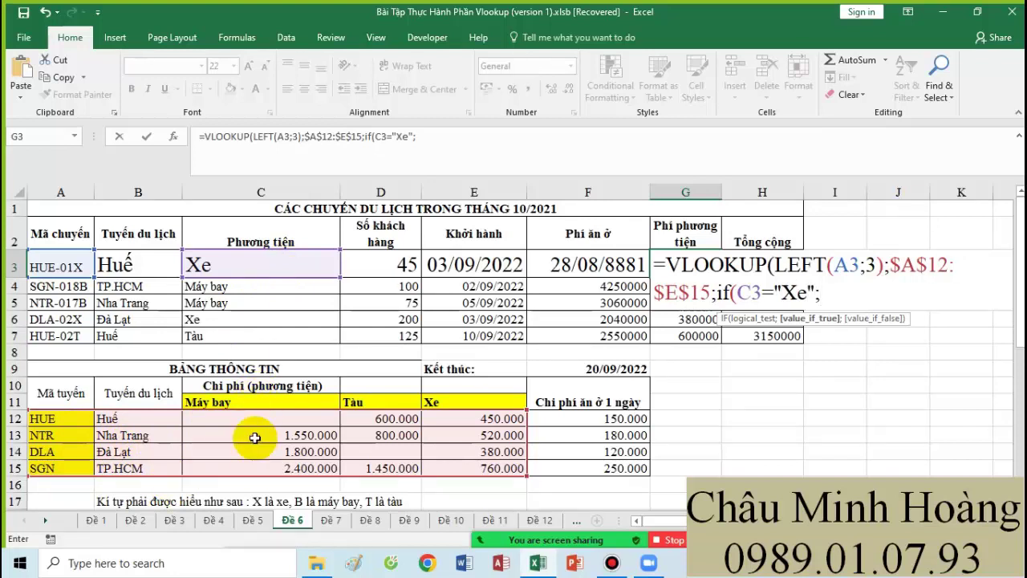
text(f()
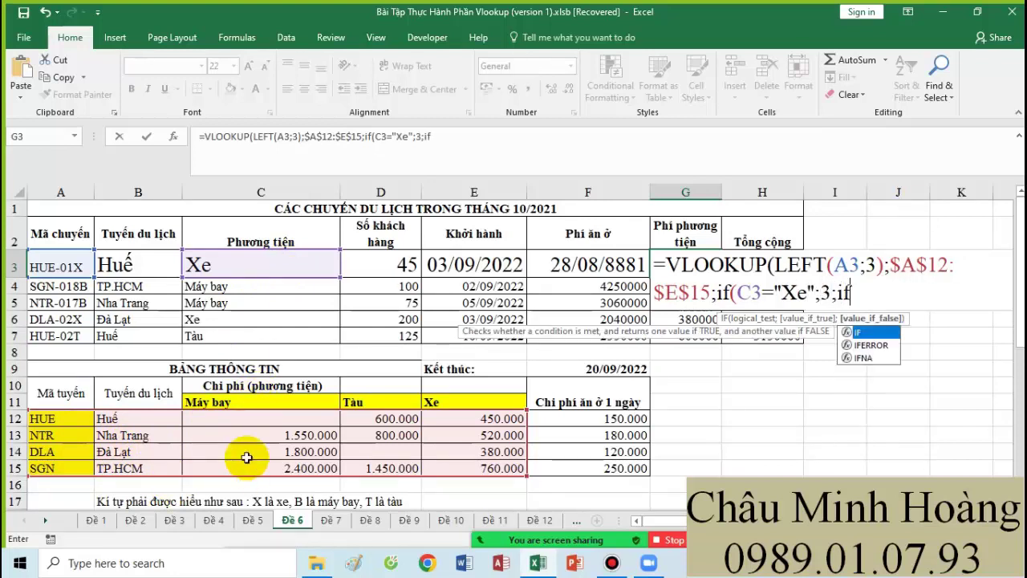
click(288, 266)
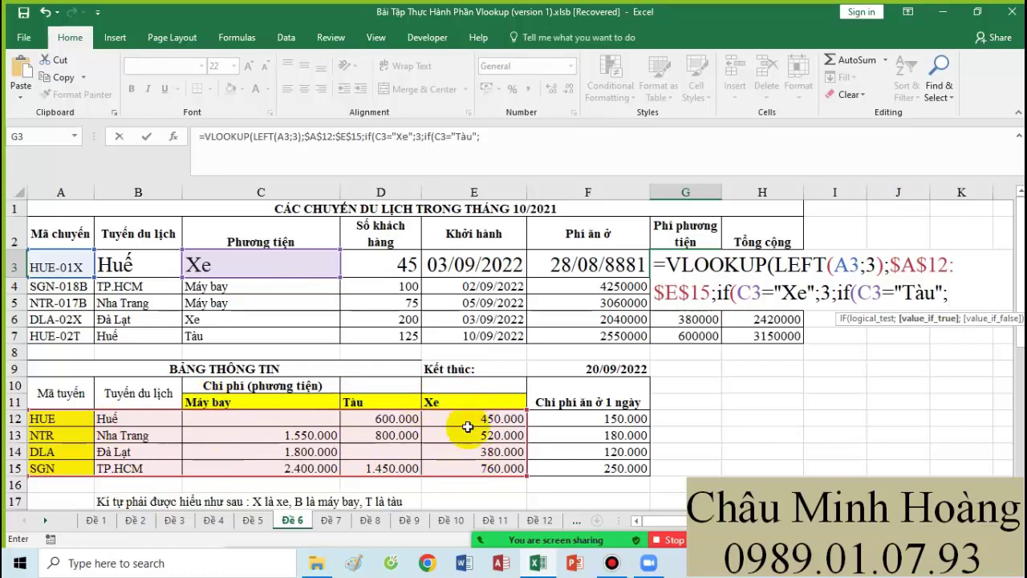
Step: Change the column index for Xe to 5, return 4 for Tàu and 3 otherwise, and end the VLOOKUP with match argument 0
click(827, 295)
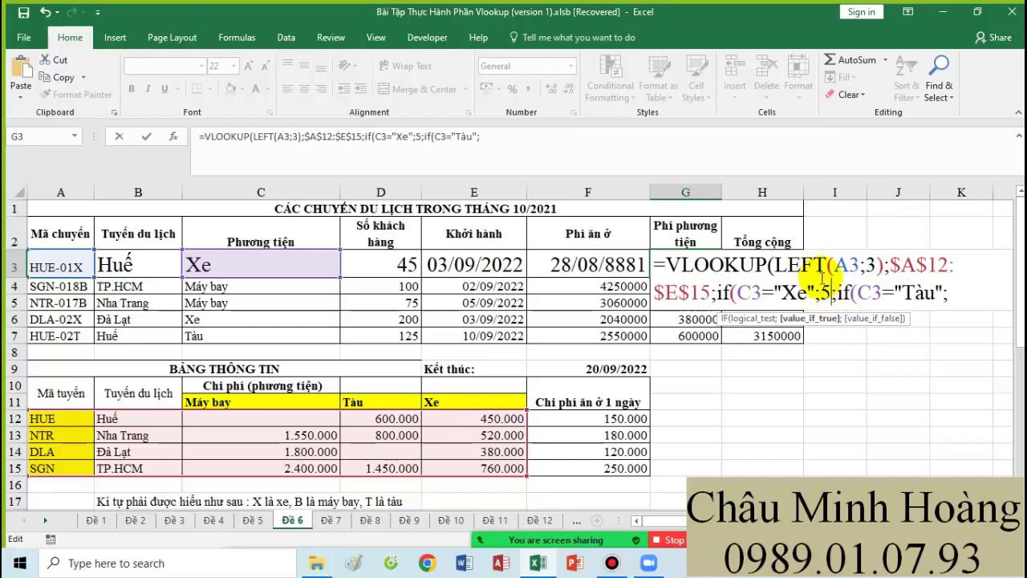
click(951, 296)
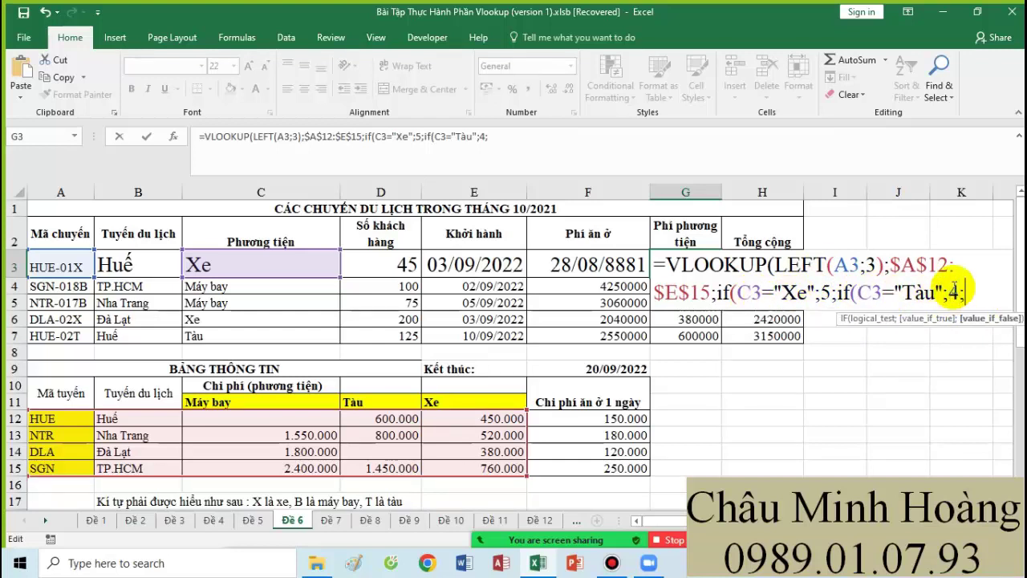
text(4;3)))
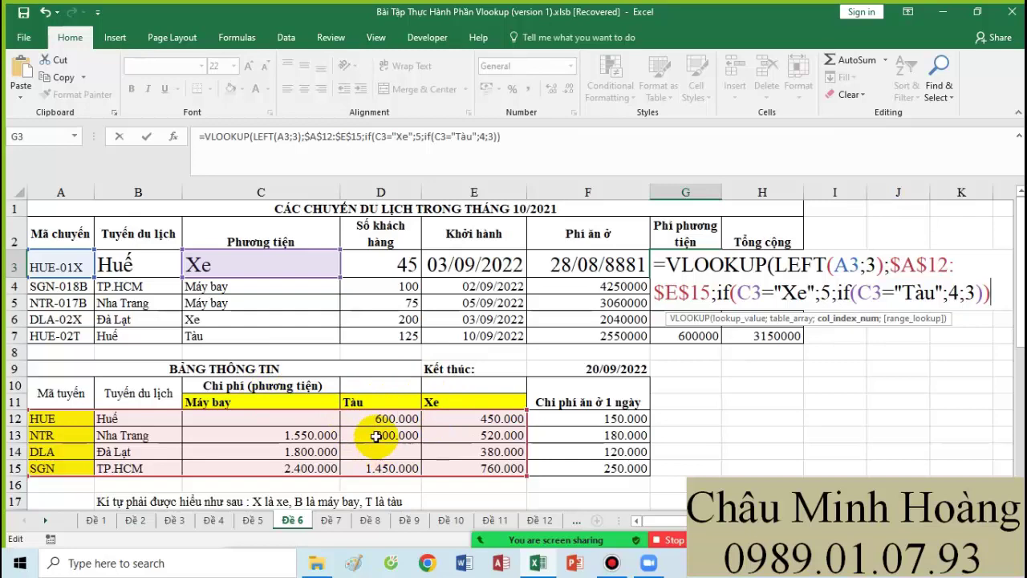
text(;0))
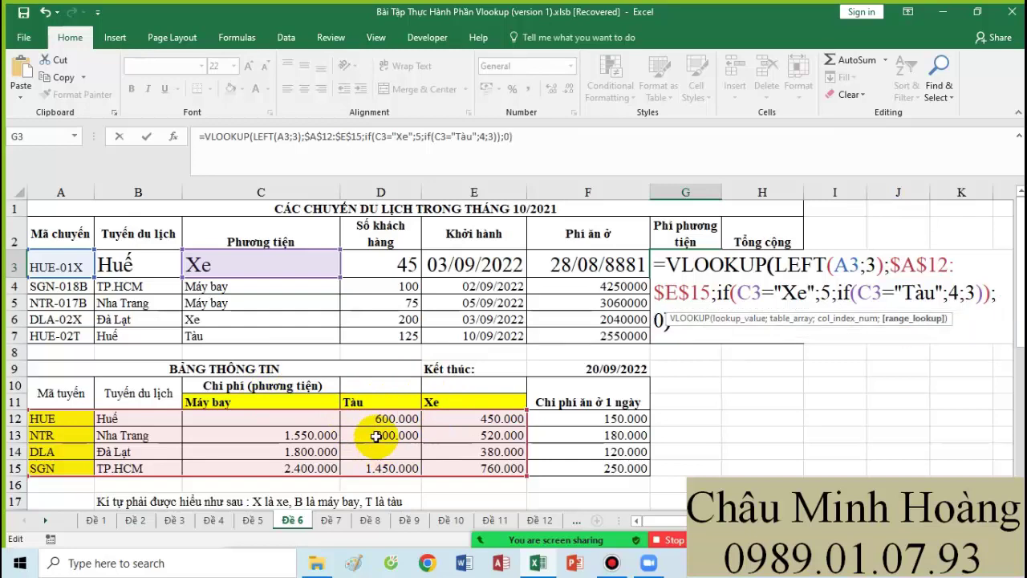
Step: Multiply the VLOOKUP in G3's formula by the Số khách hàng value in D3
scroll(443, 445, down, 3)
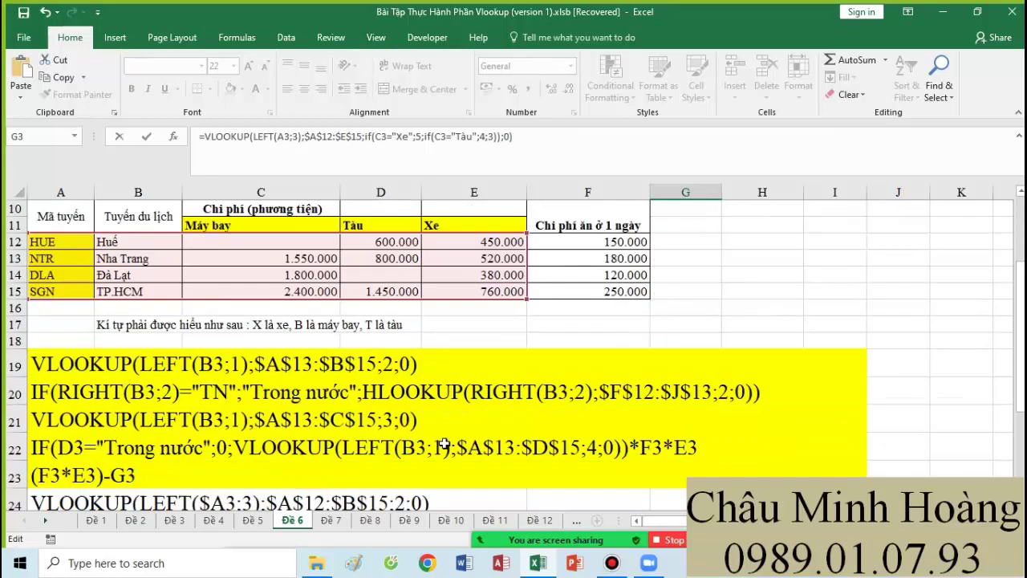
scroll(450, 451, down, 3)
scroll(425, 446, up, 2)
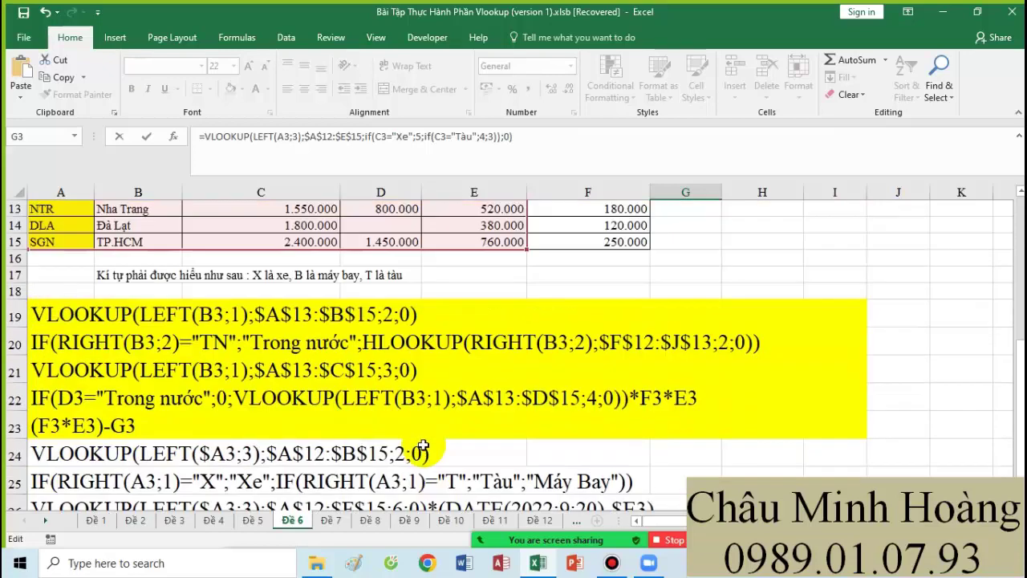
scroll(427, 436, up, 4)
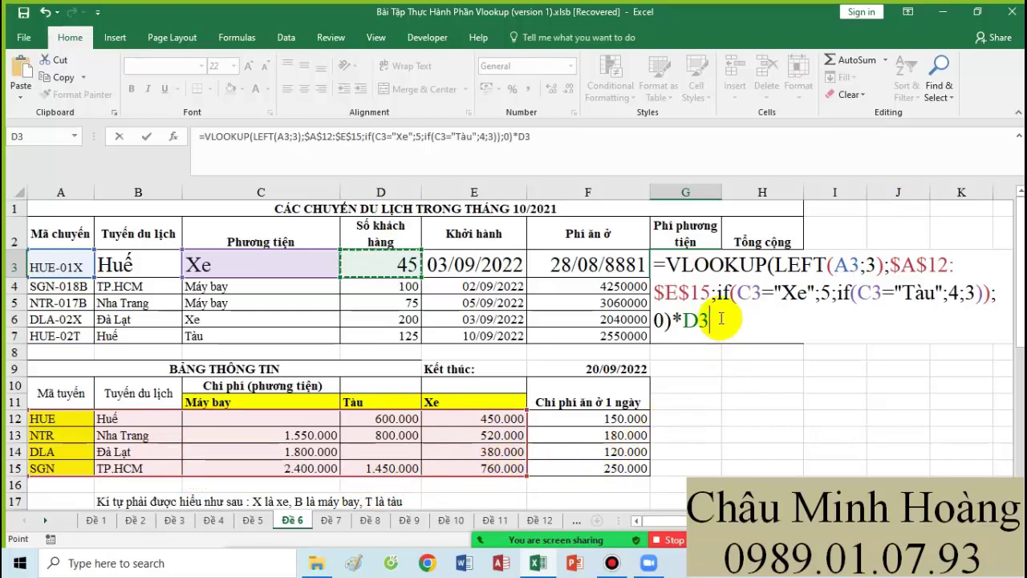
Step: Copy G3's formula without its equals sign, commit the formula, and paste the copy as text in A27
drag(720, 319, 680, 267)
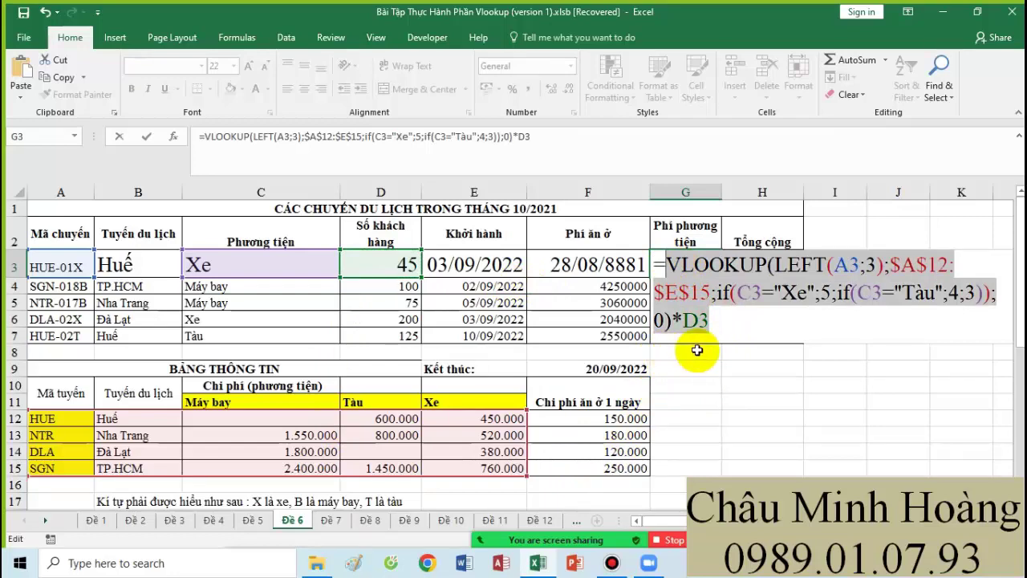
key(Return)
scroll(241, 497, down, 7)
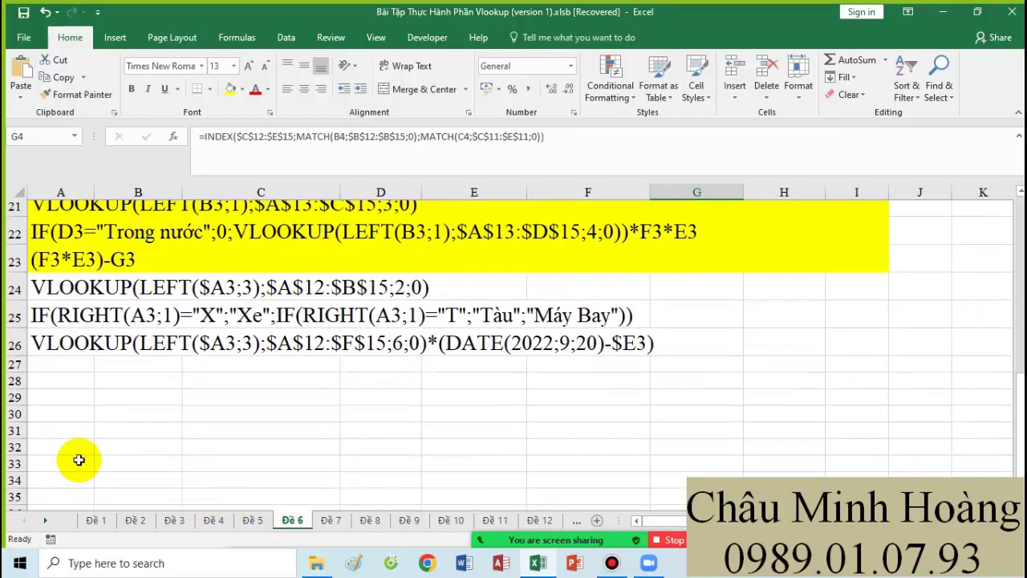
click(81, 348)
key(ctrl+v)
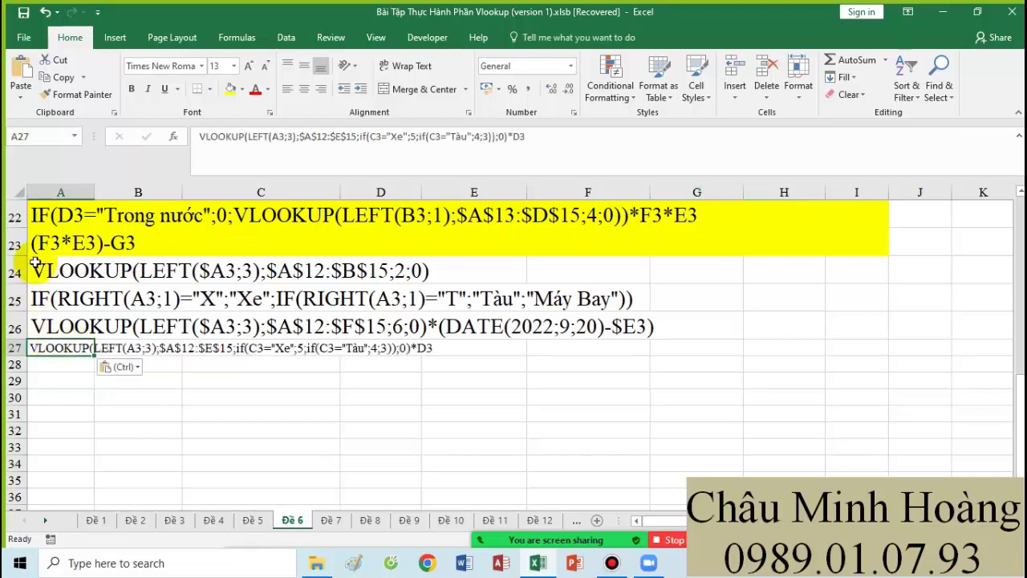
Step: Set the font size of the formula notes from A19 downward to 22
scroll(35, 263, up, 2)
drag(36, 233, 858, 499)
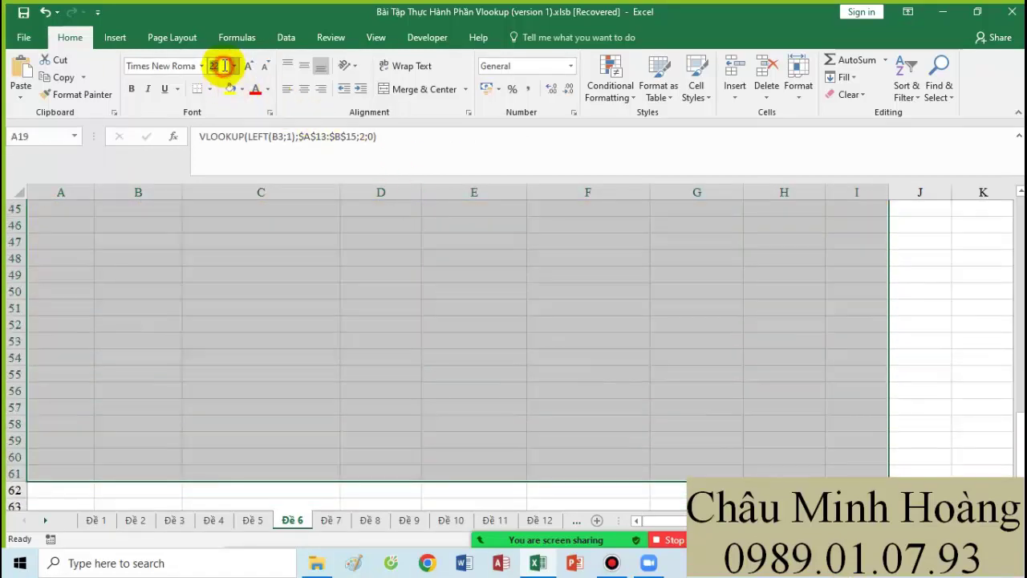
key(Return)
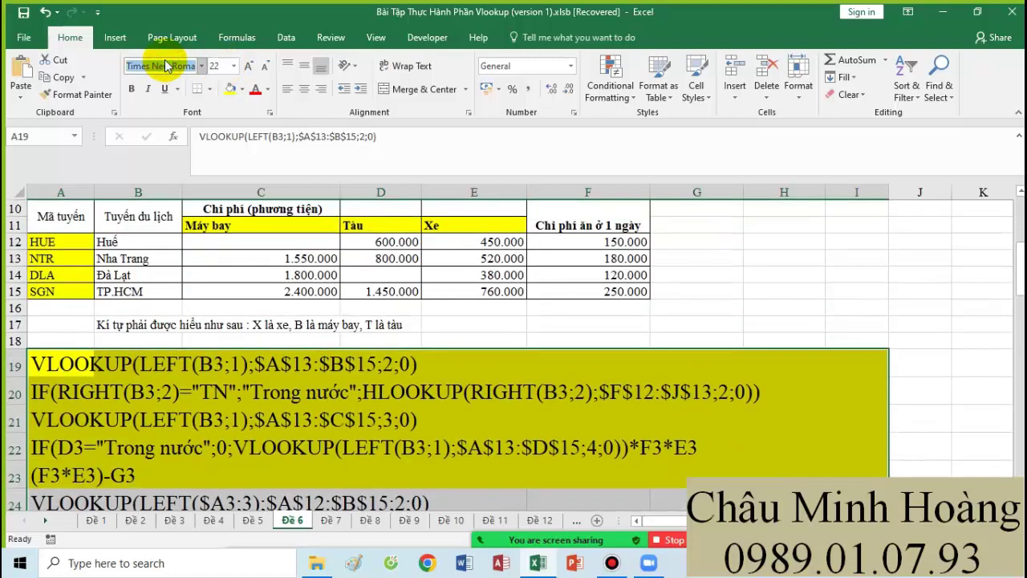
Step: Copy H3's Tổng cộng formula F3+G3 without its equals sign and paste it as text in A28
scroll(663, 370, up, 4)
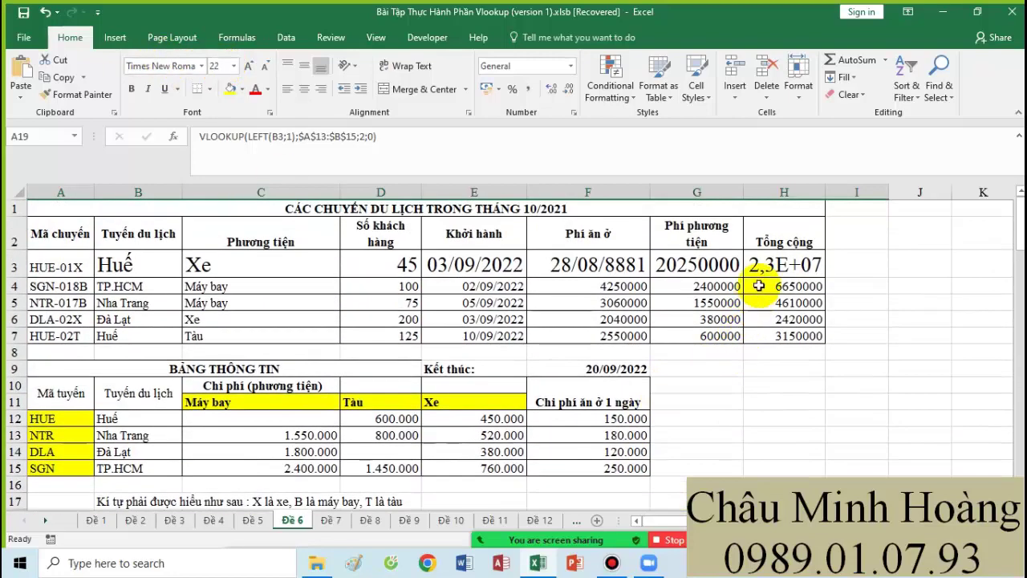
click(769, 268)
double_click(768, 268)
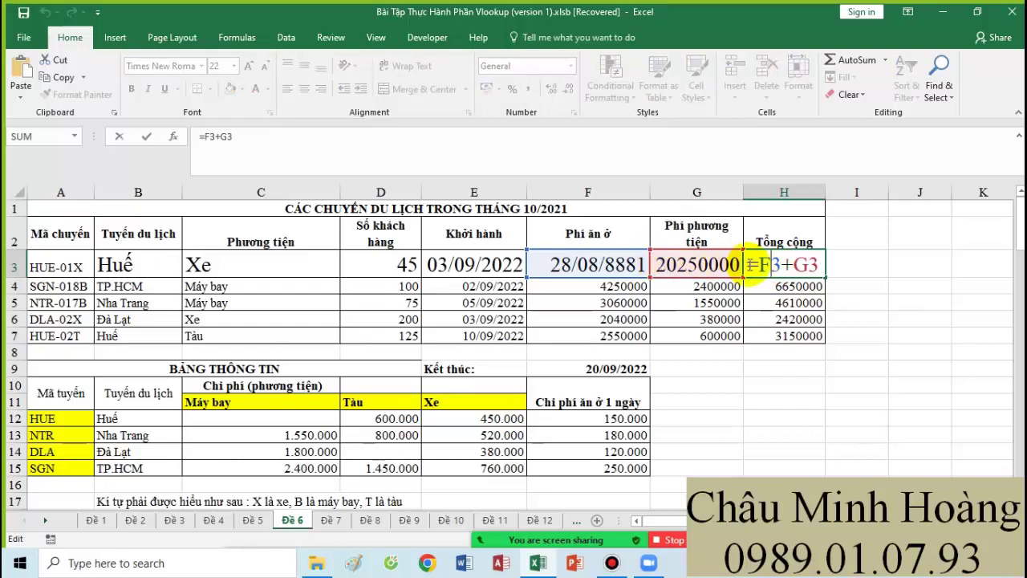
drag(769, 267, 835, 267)
key(ctrl+c)
key(Return)
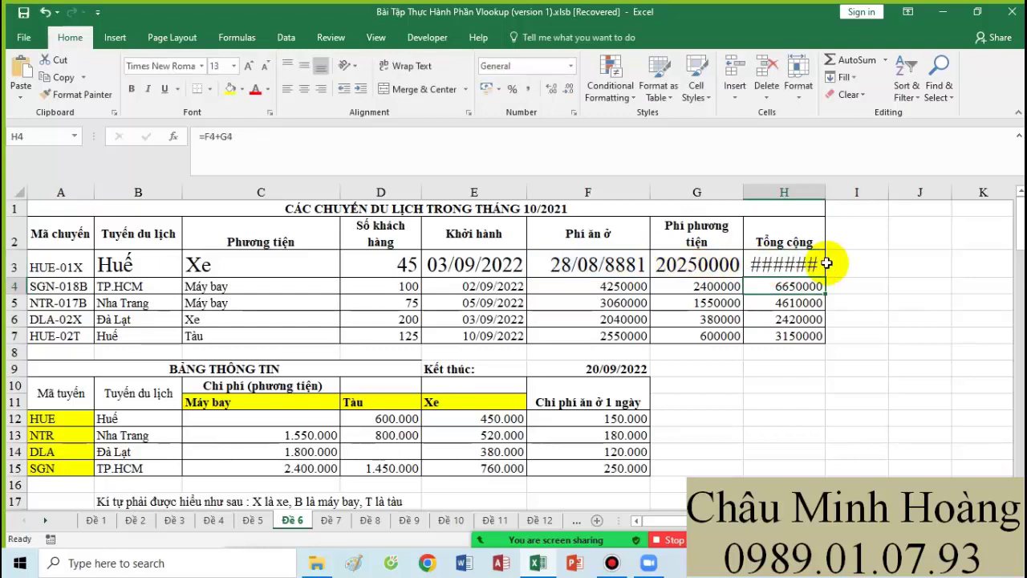
scroll(281, 409, down, 6)
click(75, 459)
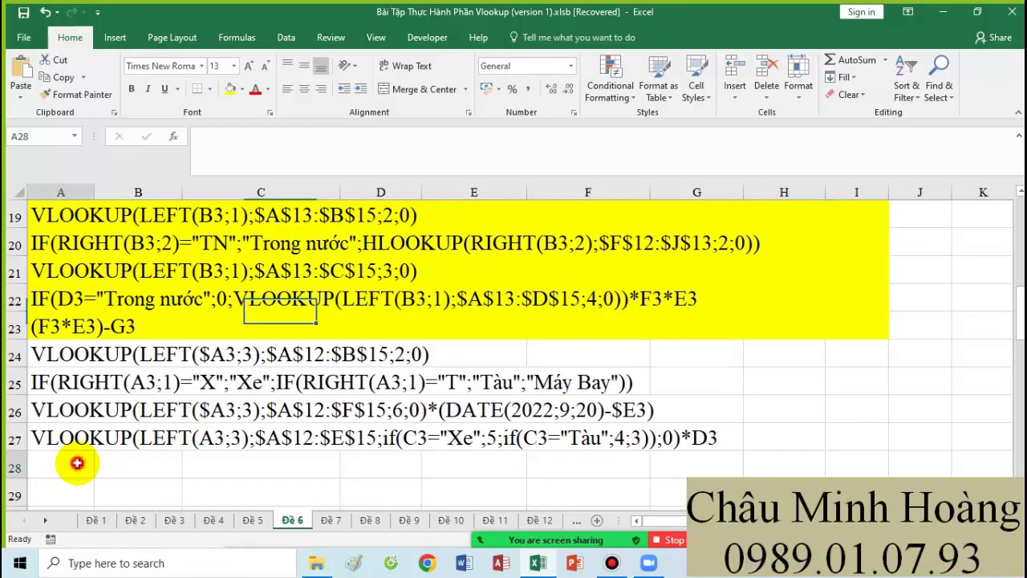
key(ctrl+v)
drag(106, 361, 803, 478)
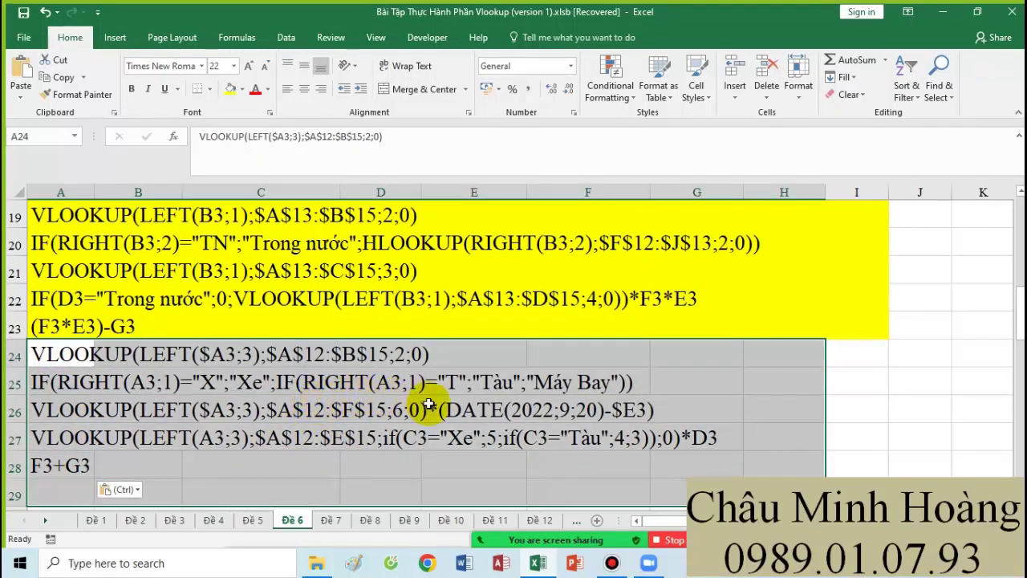
drag(58, 212, 853, 329)
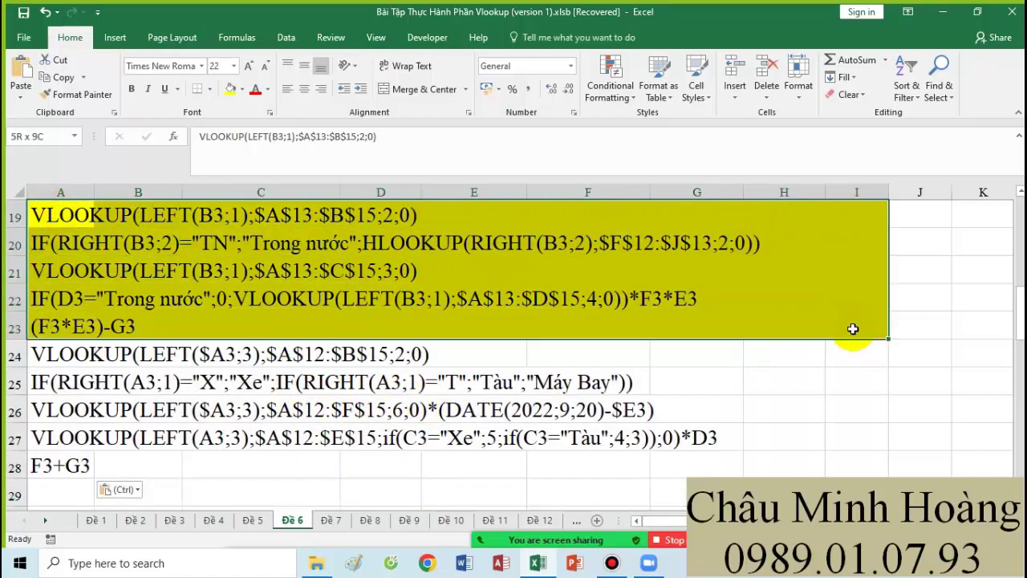
drag(58, 347, 844, 458)
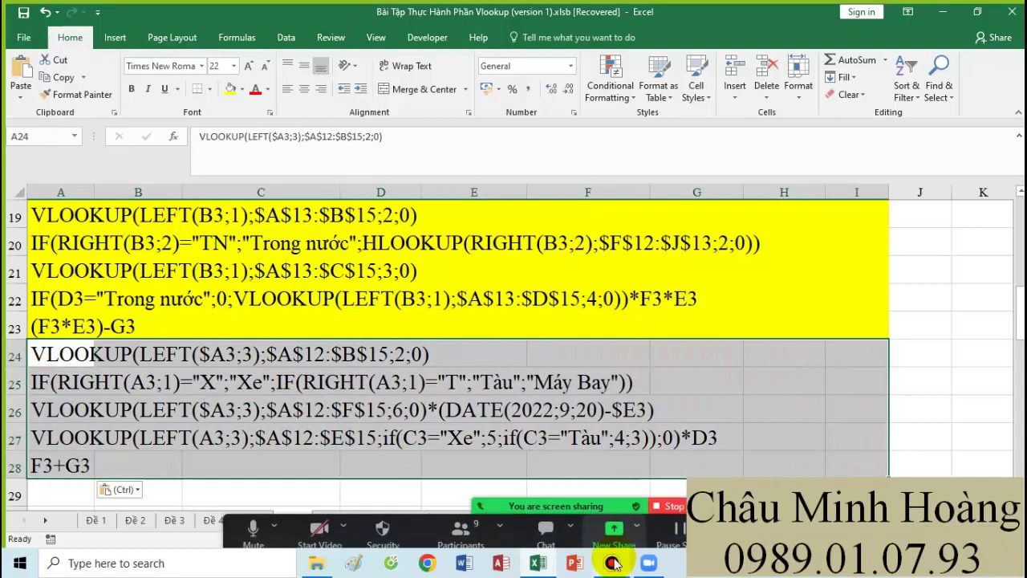
click(611, 562)
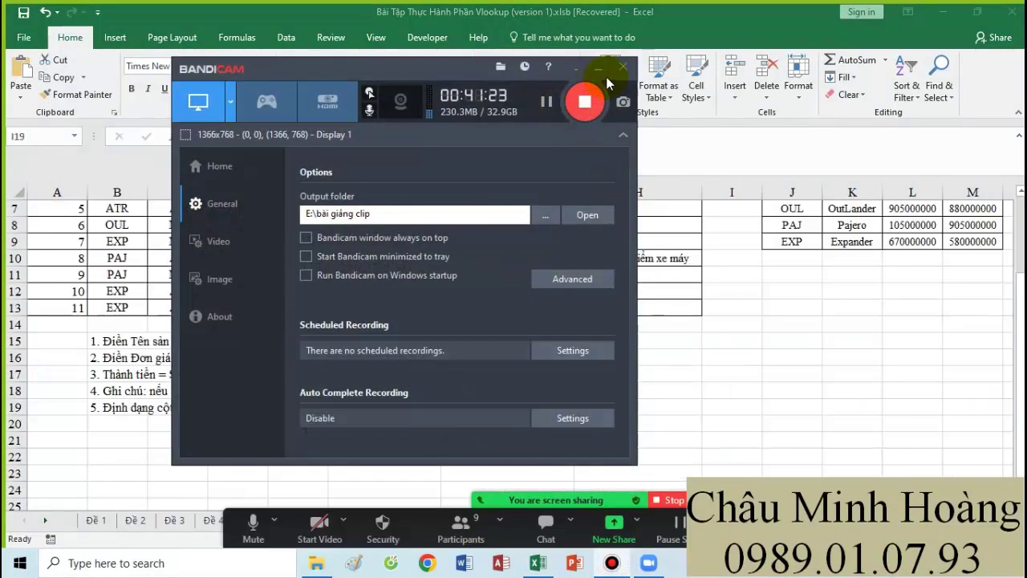
click(600, 69)
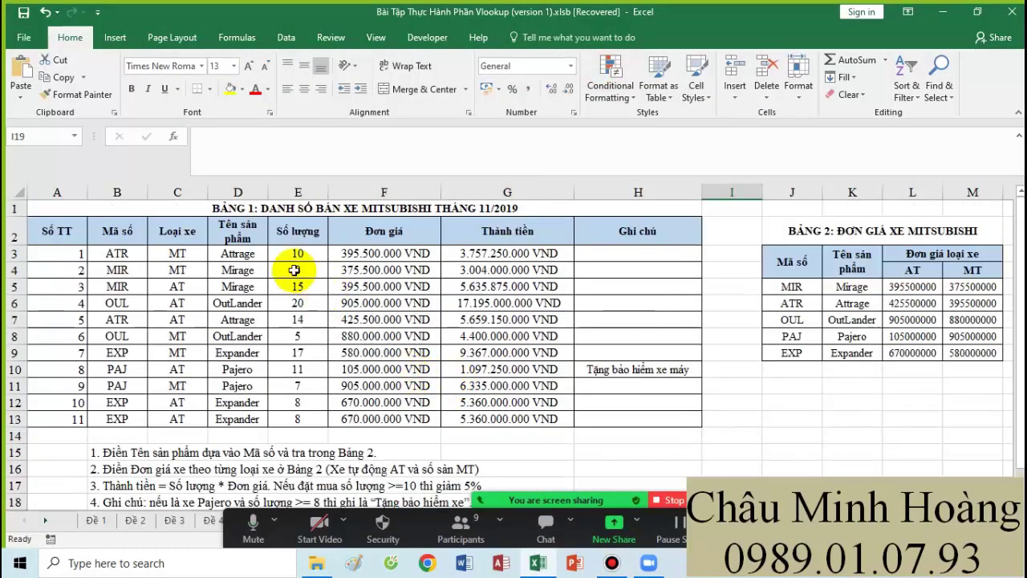
Step: Select C3:H3, the first data row from Loại xe to Ghi chú, in the Mitsubishi sales table
drag(177, 255, 665, 256)
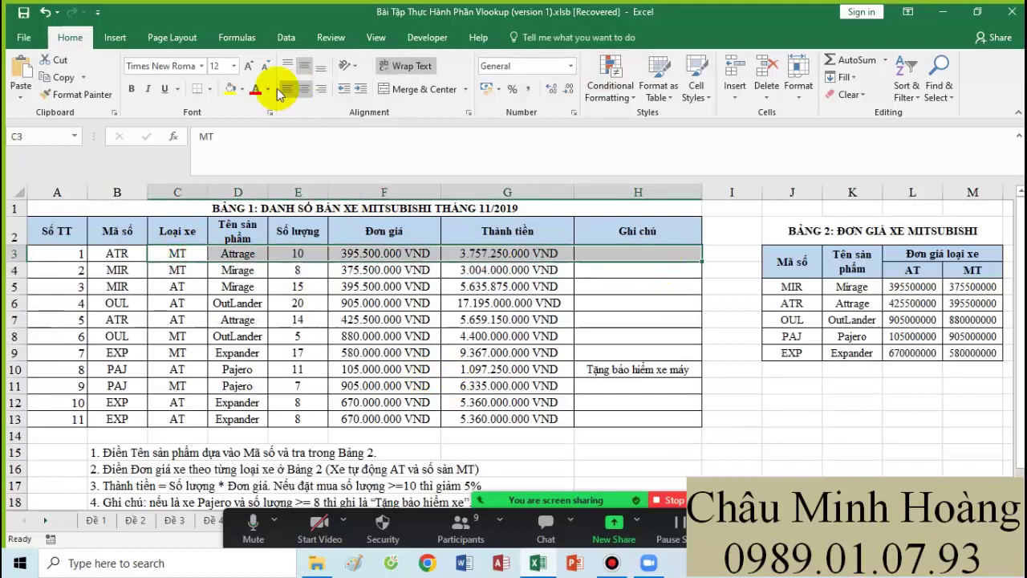
Step: Set the font size of cells C3:H3 to 24
click(231, 66)
click(214, 223)
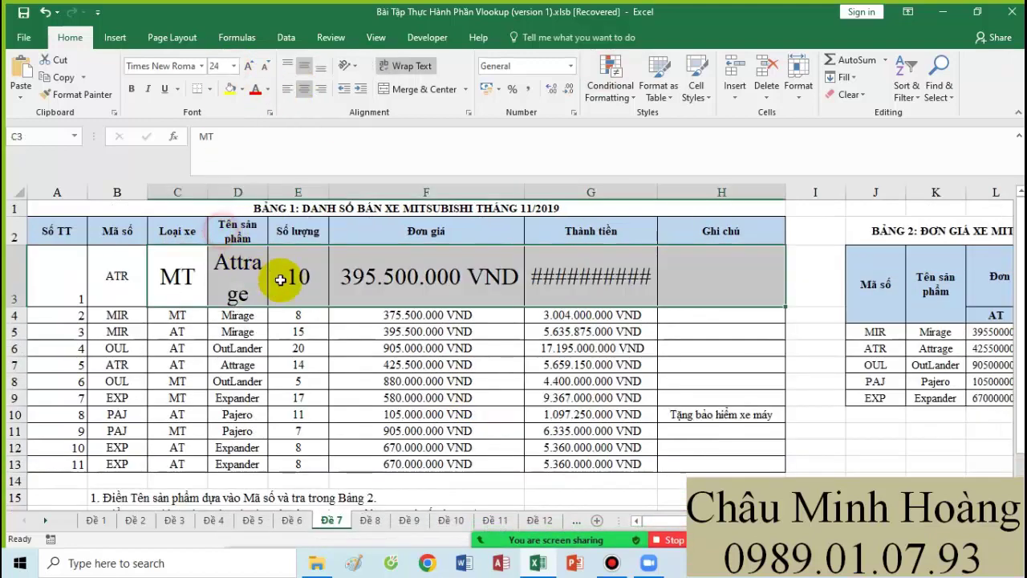
click(222, 280)
scroll(439, 371, down, 3)
scroll(438, 371, up, 3)
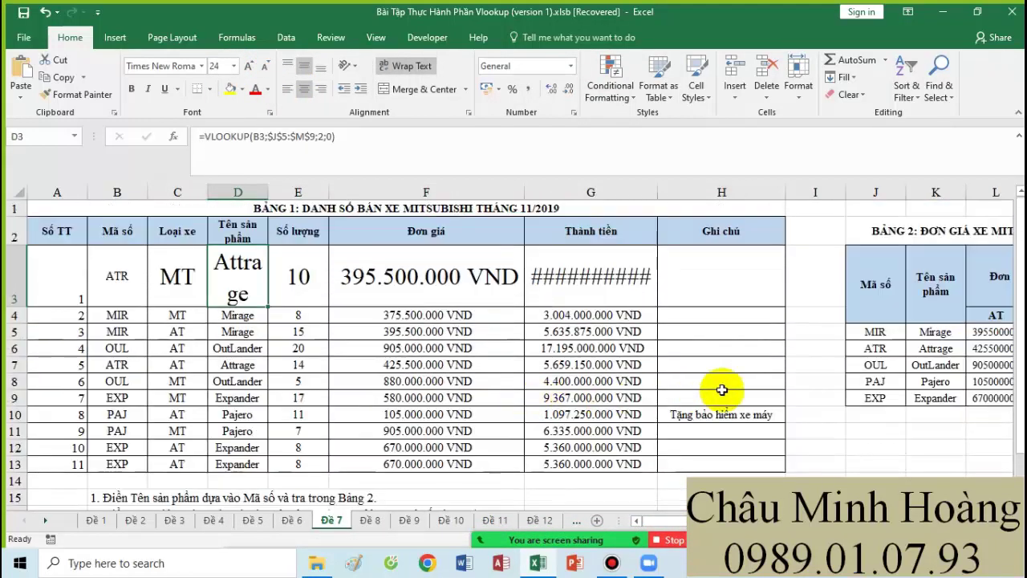
Step: Change the lookup range in the VLOOKUP formula of D3 to the absolute range $J$5:$K$9
drag(875, 348, 936, 403)
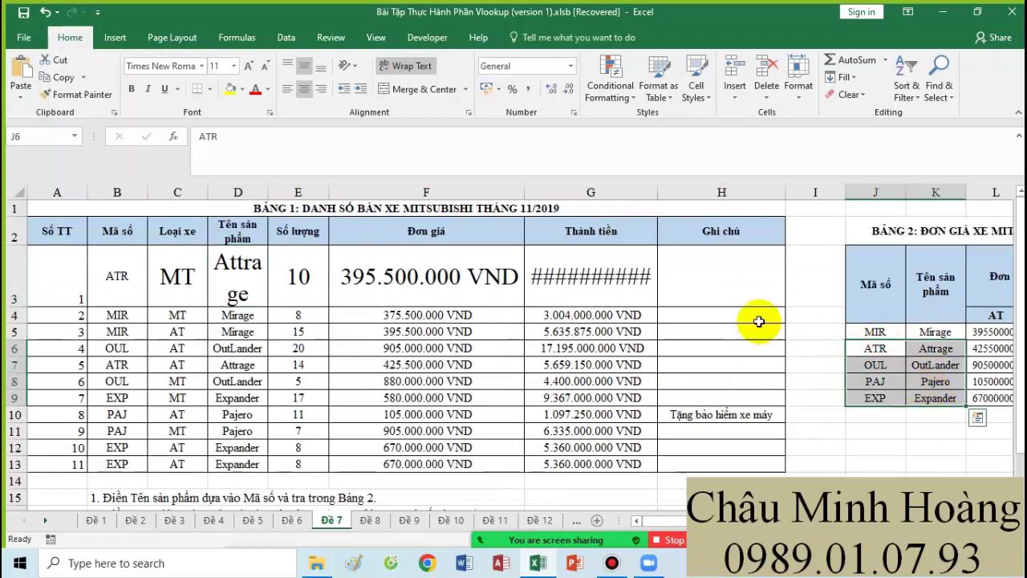
double_click(233, 265)
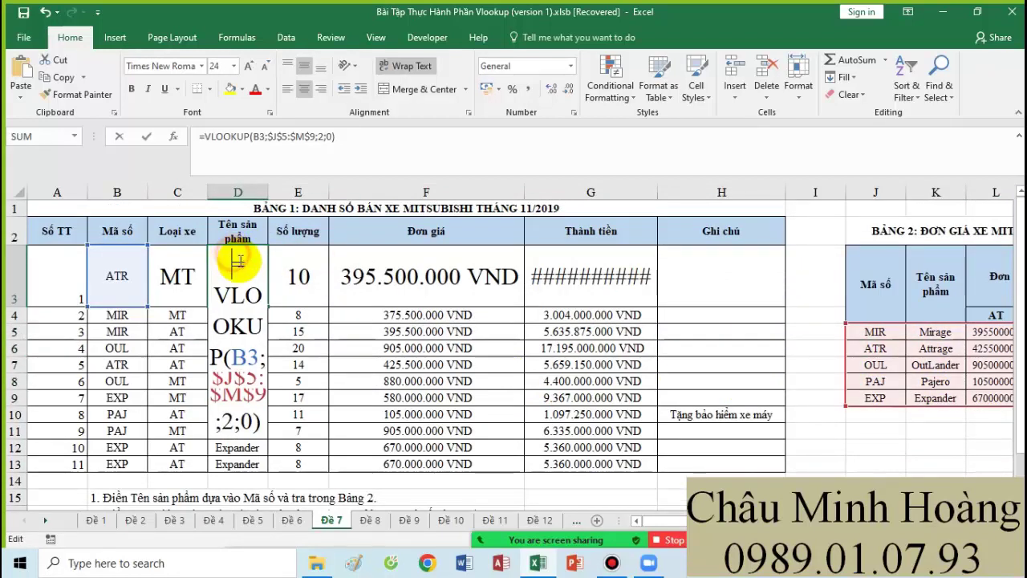
click(255, 137)
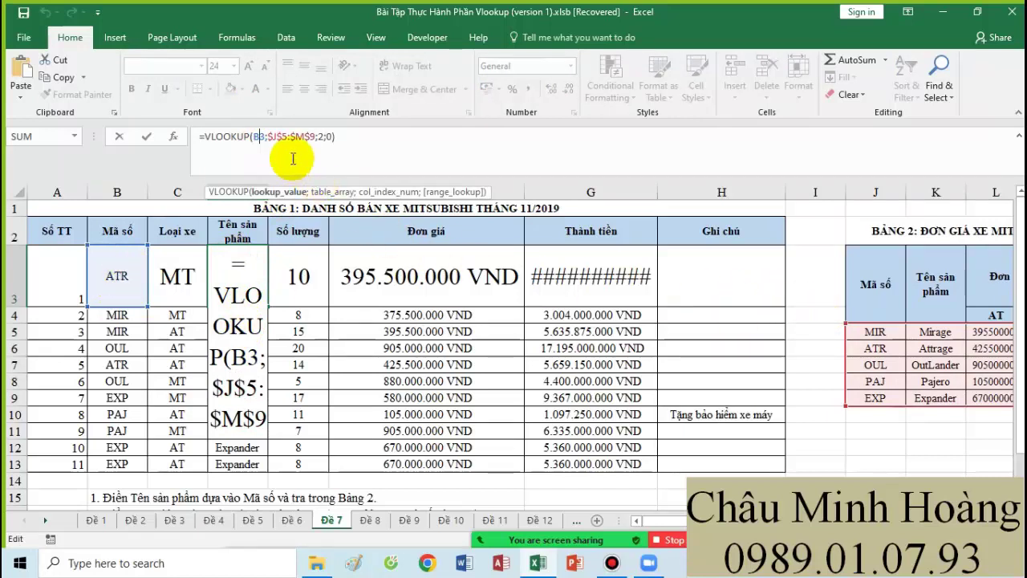
drag(267, 137, 319, 138)
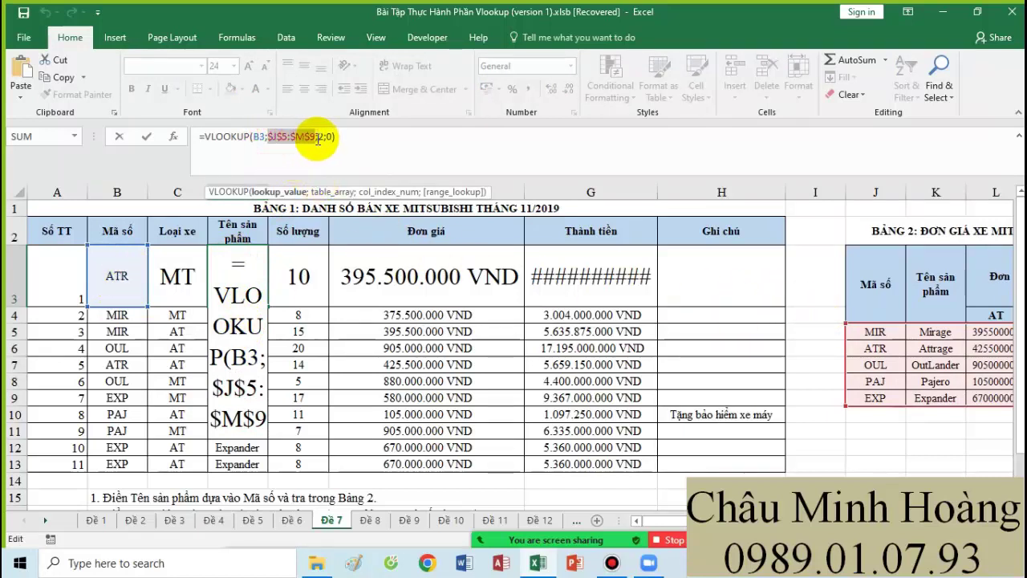
click(861, 338)
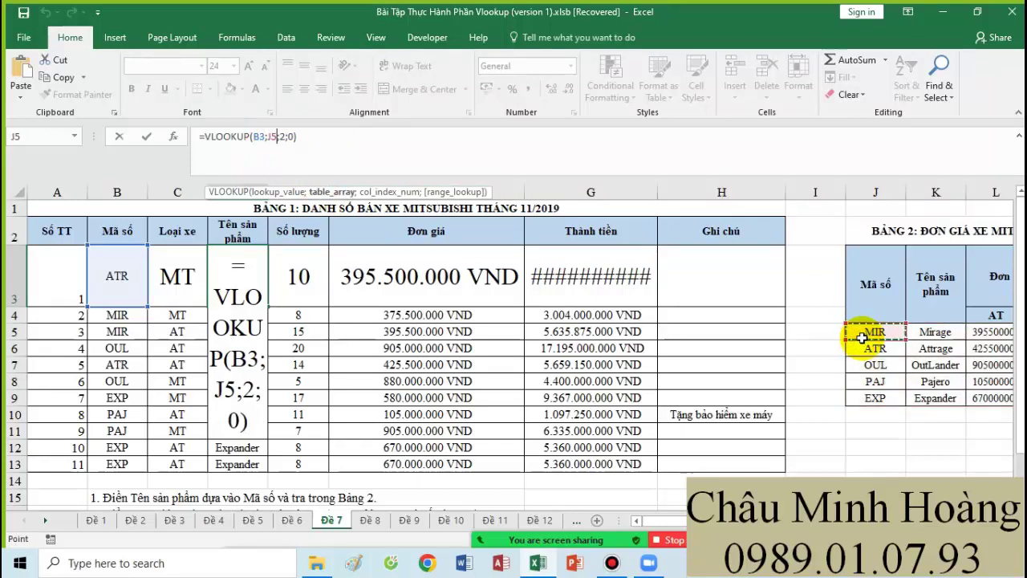
drag(861, 337, 951, 399)
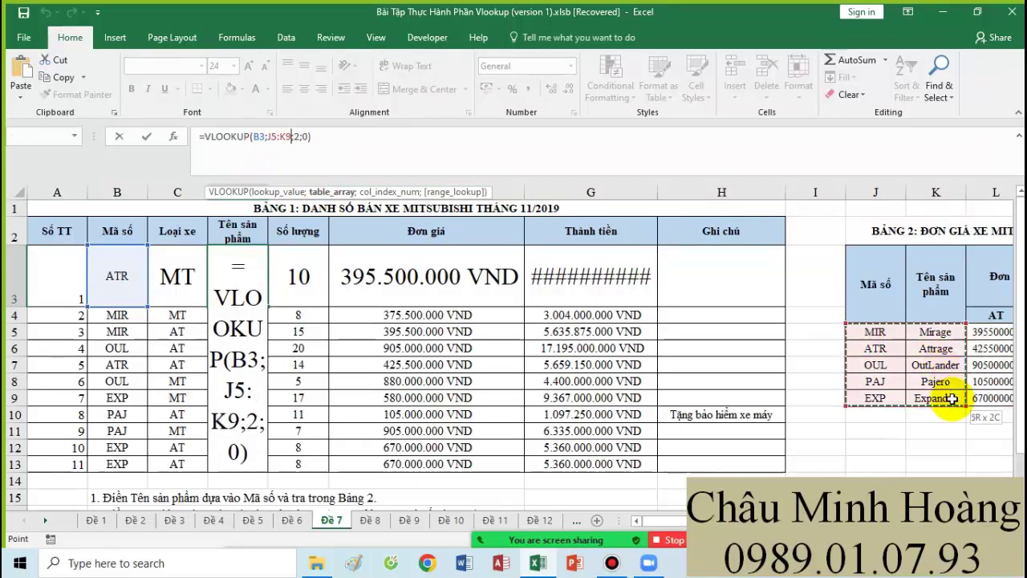
key(F4)
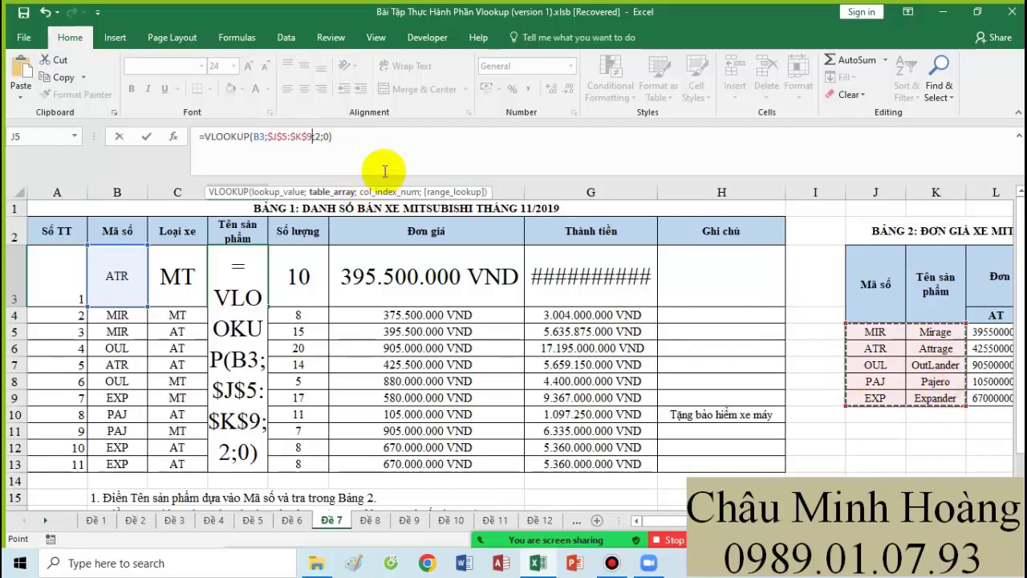
Step: Copy the D3 formula text without its equals sign, commit the formula, and paste the text into A22
drag(334, 136, 206, 132)
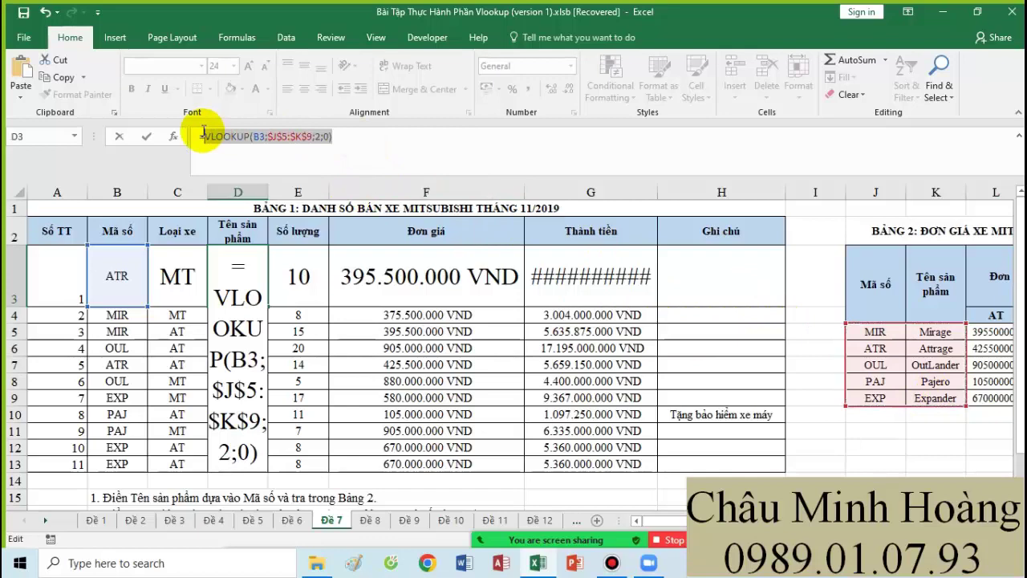
key(Return)
scroll(280, 313, down, 5)
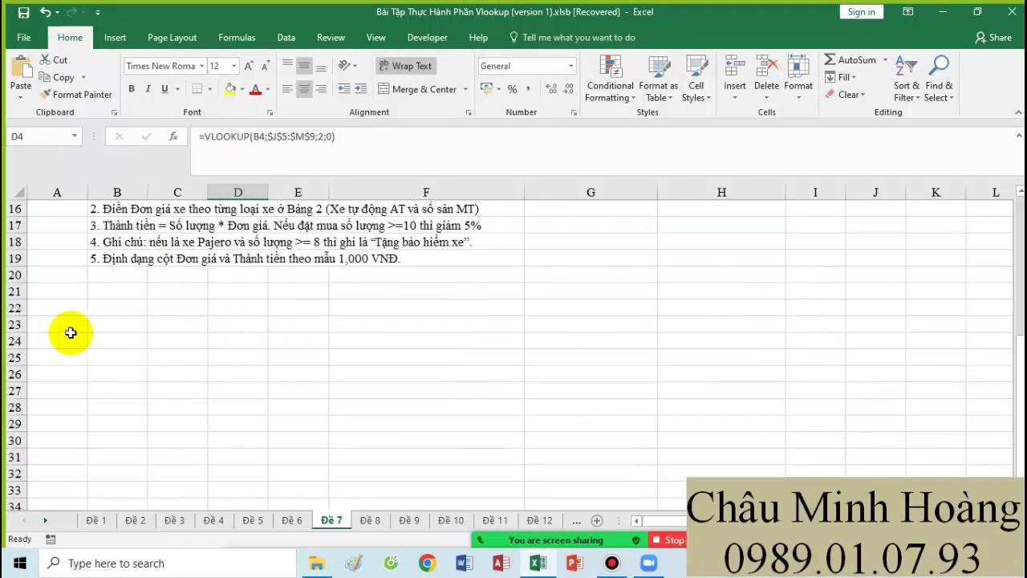
click(54, 306)
key(ctrl+v)
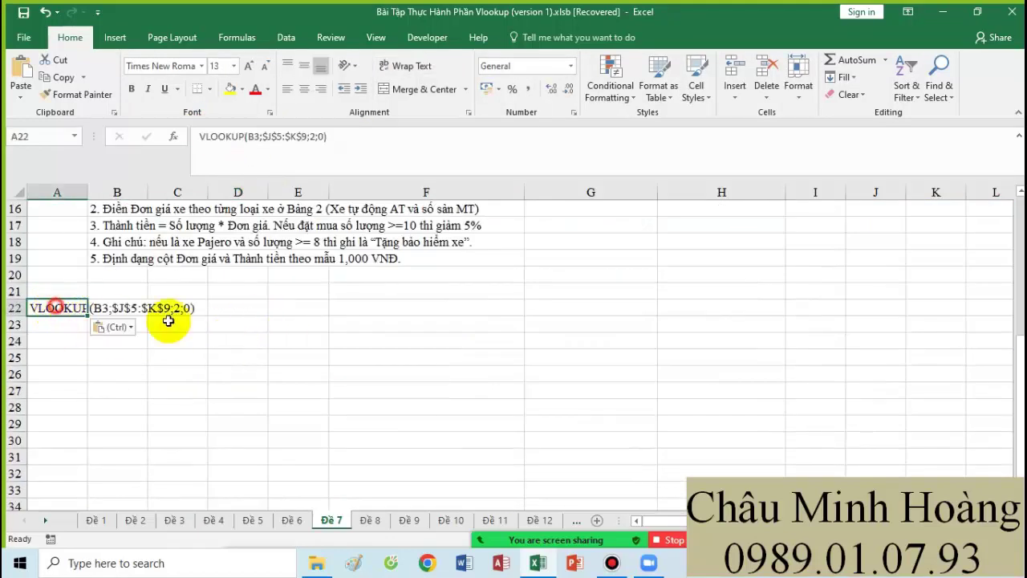
Step: Set the font size of the range A22:J37 to 22
drag(50, 308, 876, 474)
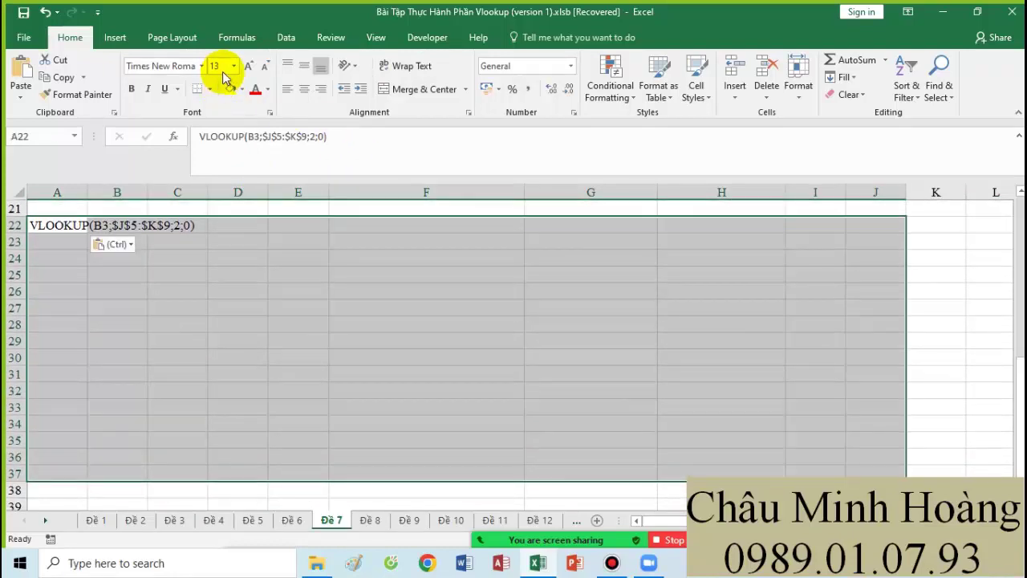
click(235, 68)
click(217, 211)
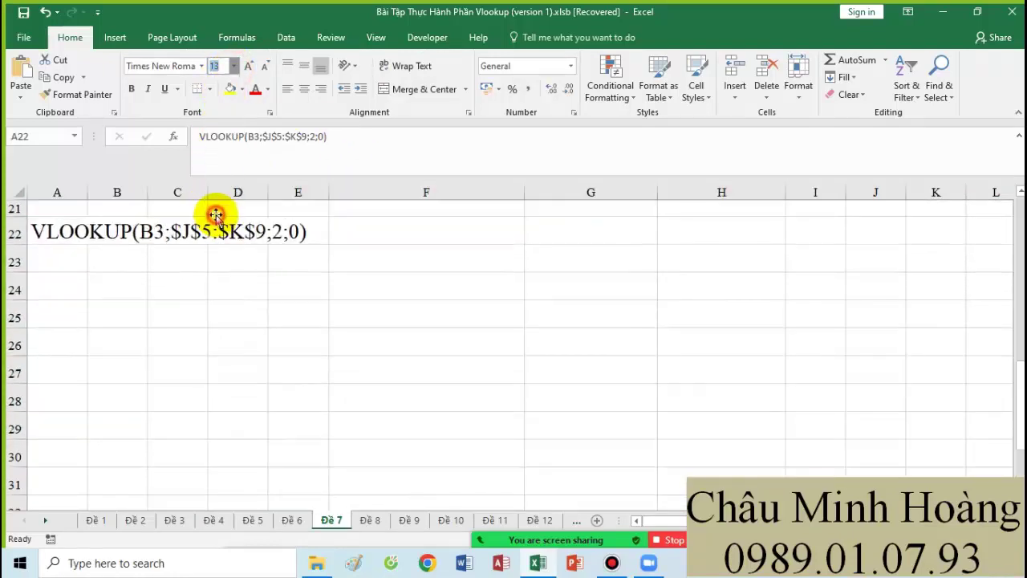
Step: Fill the AT and MT header cells L4:M4 of the unit price table with yellow
scroll(439, 312, up, 7)
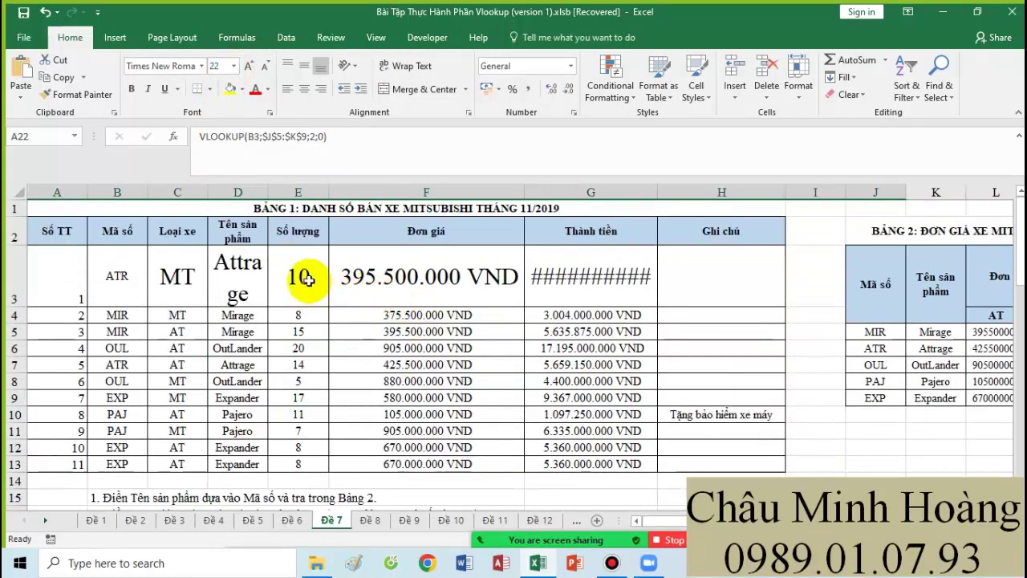
click(283, 284)
click(385, 281)
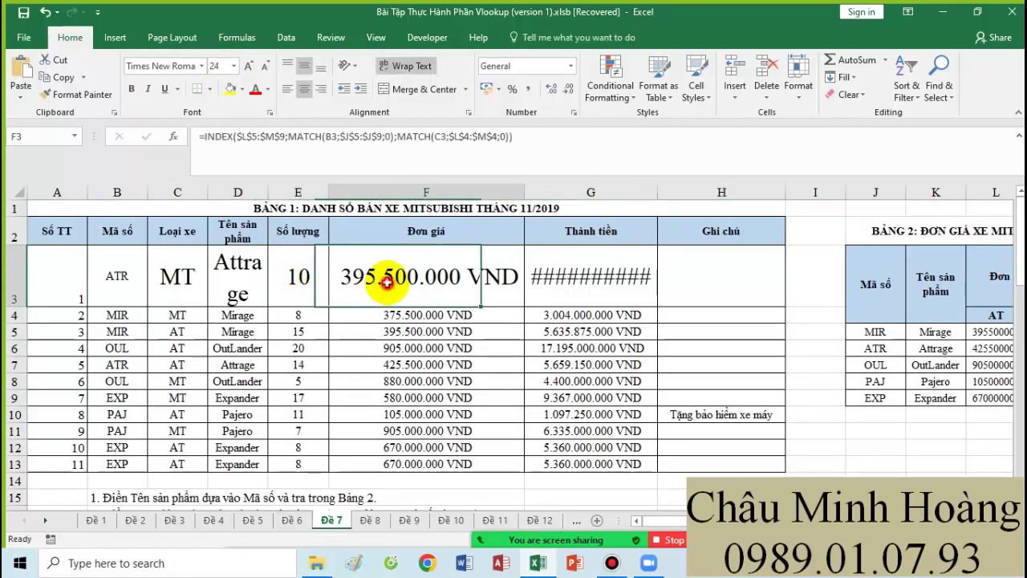
drag(873, 331, 892, 396)
drag(814, 315, 875, 315)
click(230, 89)
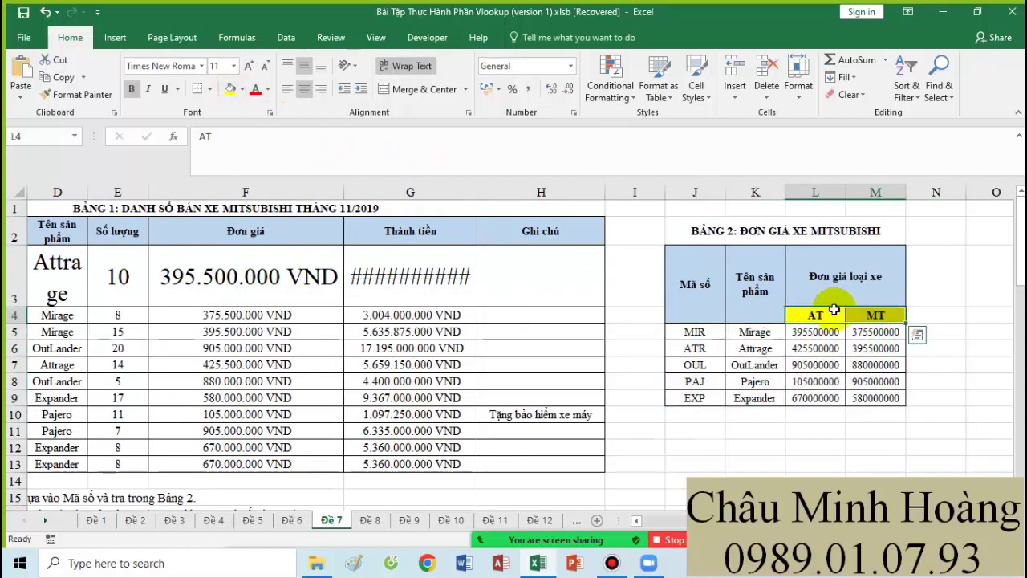
Step: Fill the product codes J5:J9 of the unit price table with yellow
drag(695, 332, 696, 393)
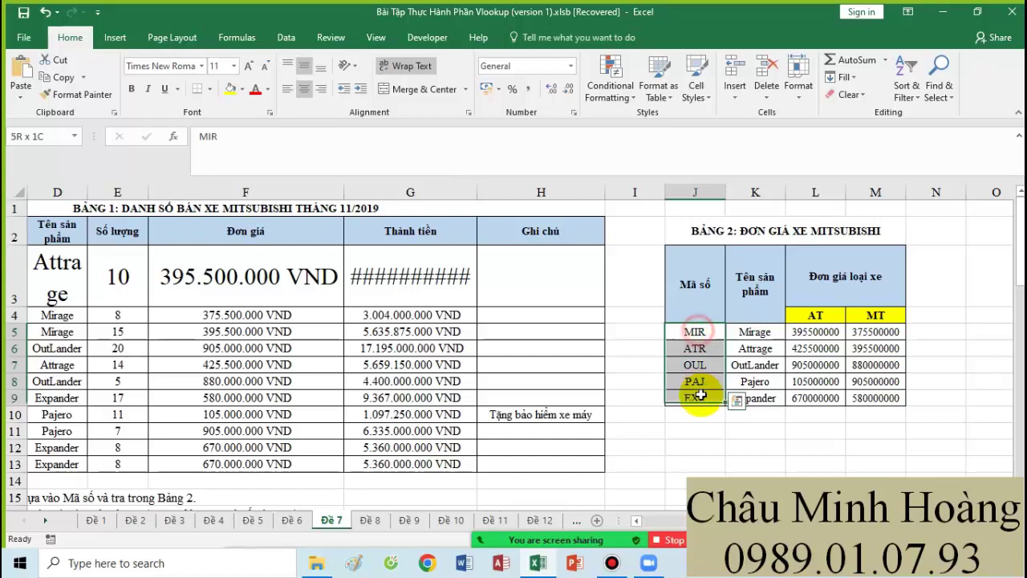
click(231, 89)
click(695, 348)
click(695, 366)
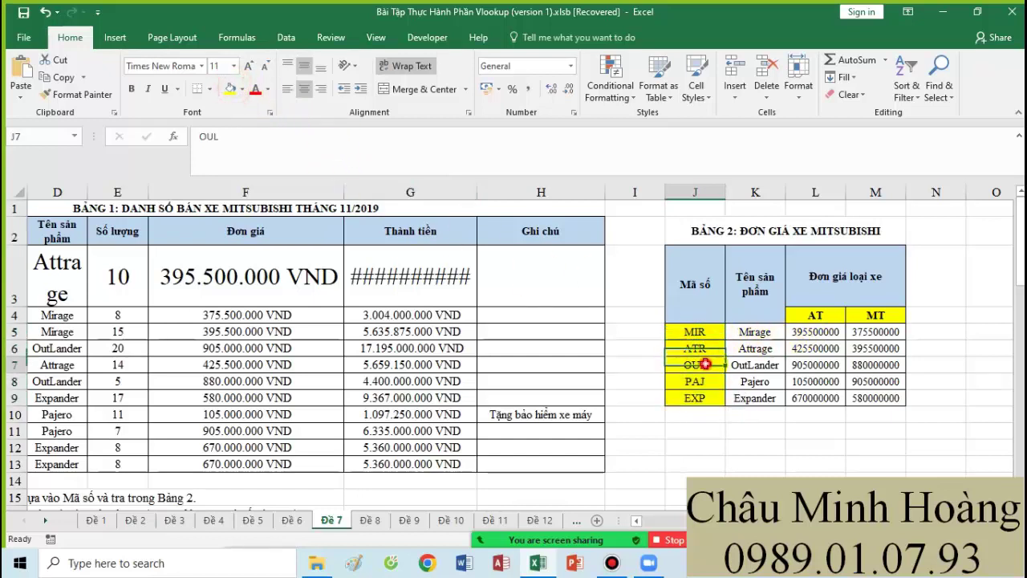
click(700, 382)
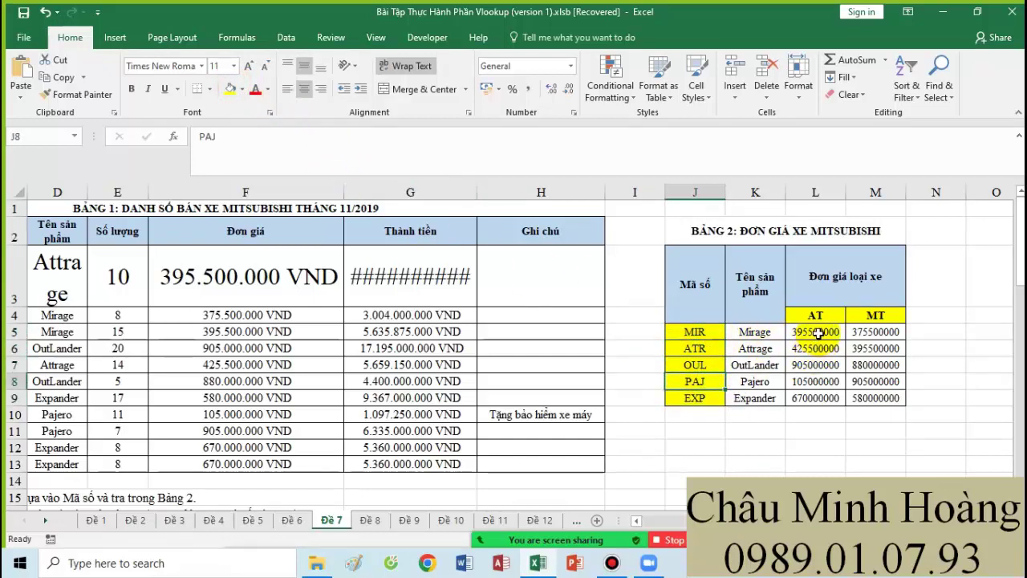
drag(817, 333, 817, 385)
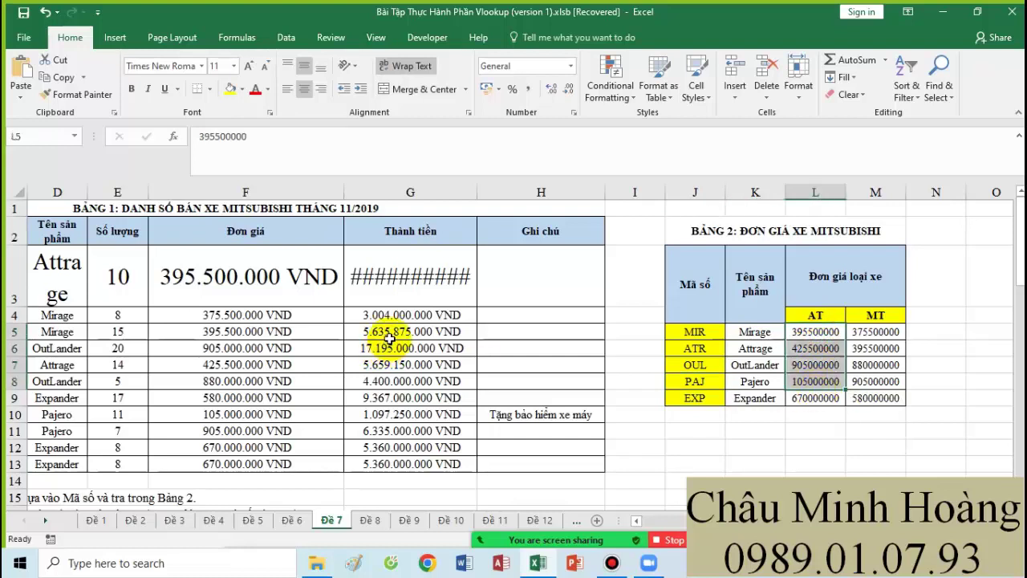
Step: Start a new VLOOKUP formula in F3 with B3 as lookup value and $J$5:$M$9 as table range
double_click(285, 295)
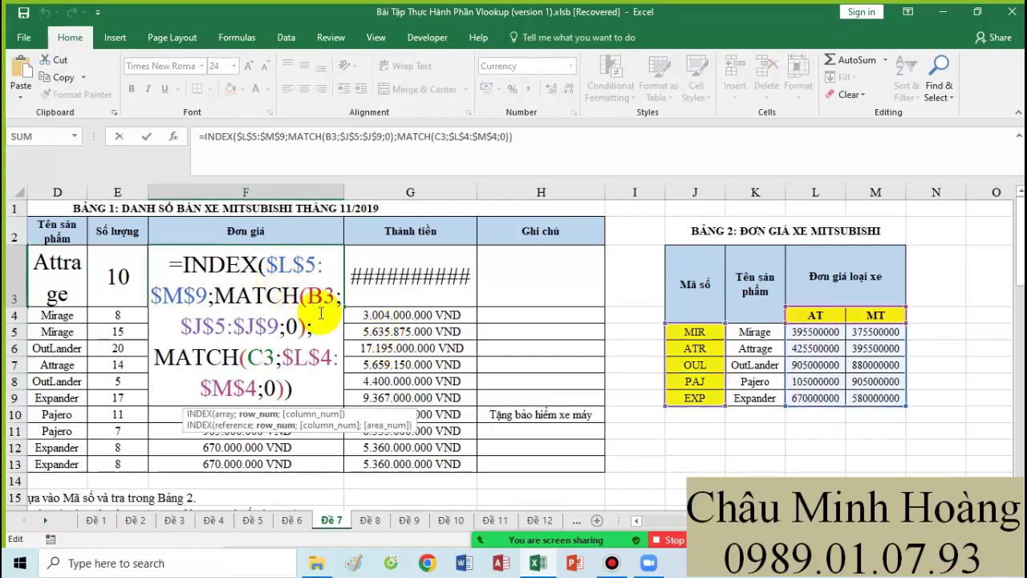
key(Escape)
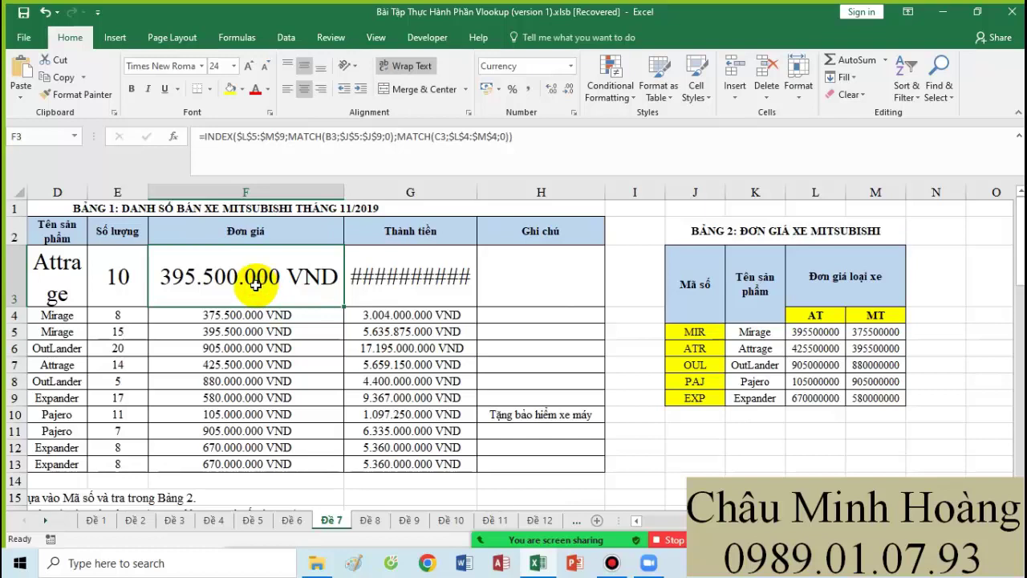
text(=vl)
key(Tab)
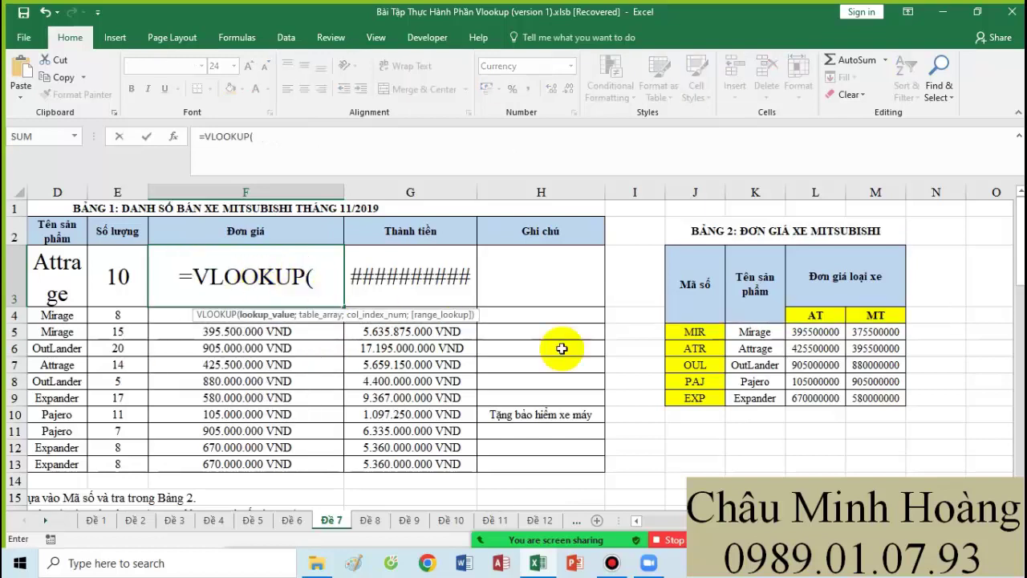
scroll(827, 361, left, 3)
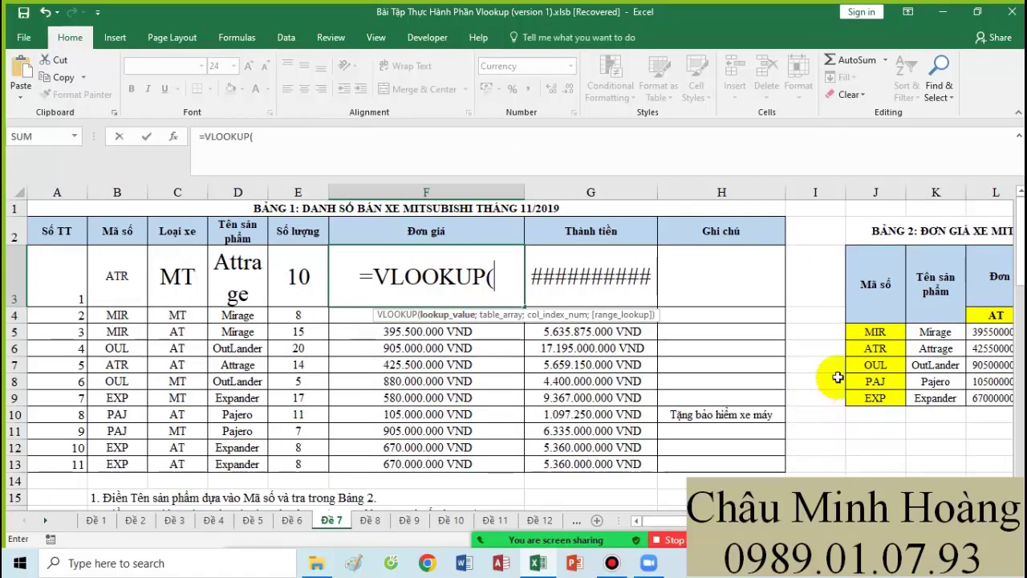
click(142, 276)
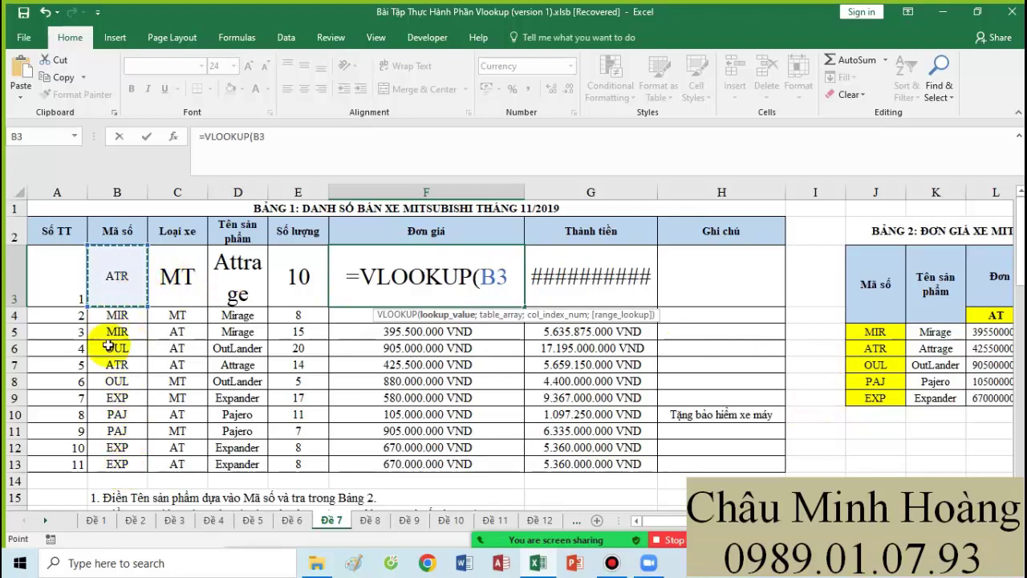
text(;)
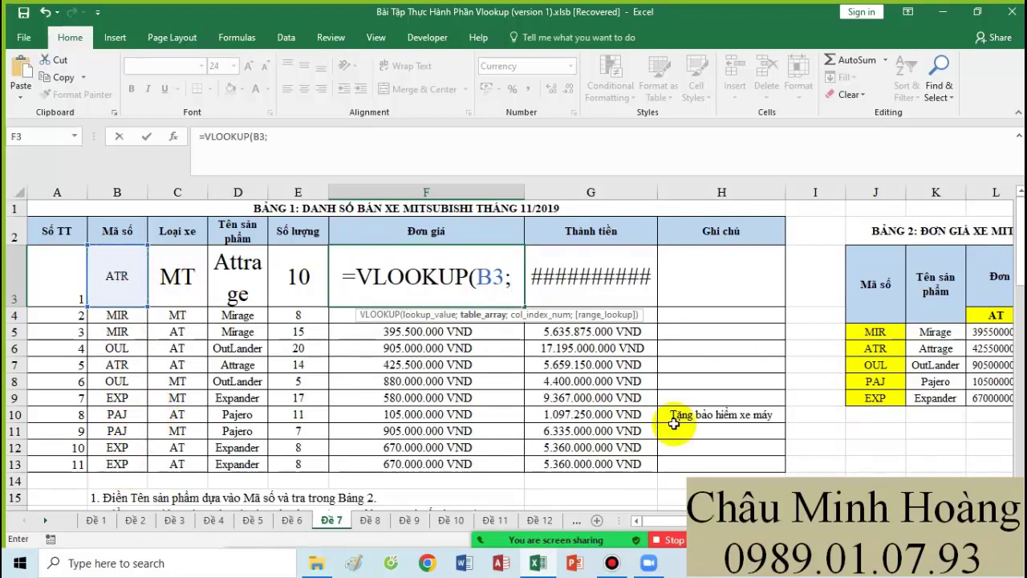
drag(875, 331, 948, 395)
key(F4)
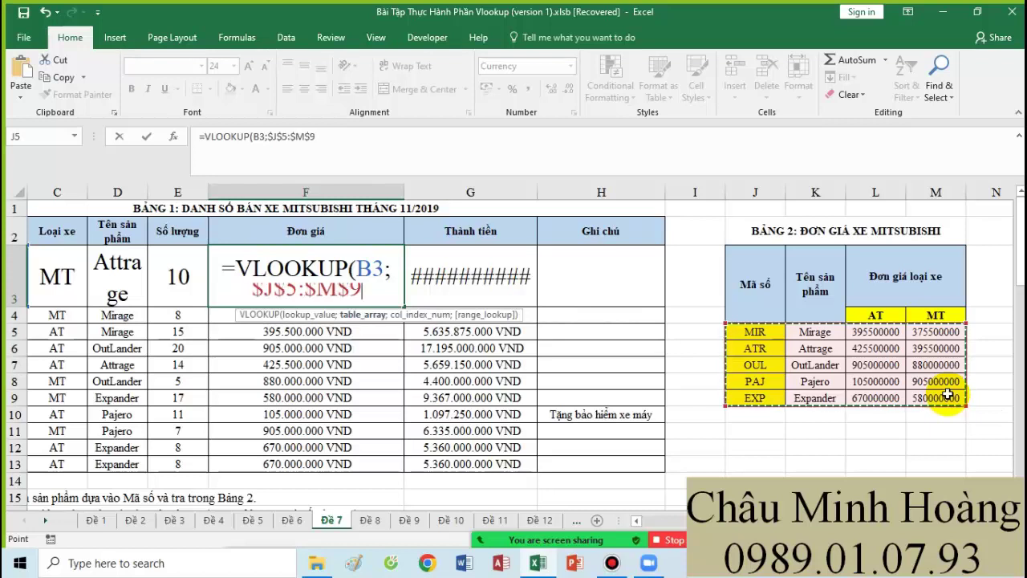
Step: Complete the VLOOKUP formula in F3 with column index IF(C3="AT";3;4) and exact match 0
text(;if()
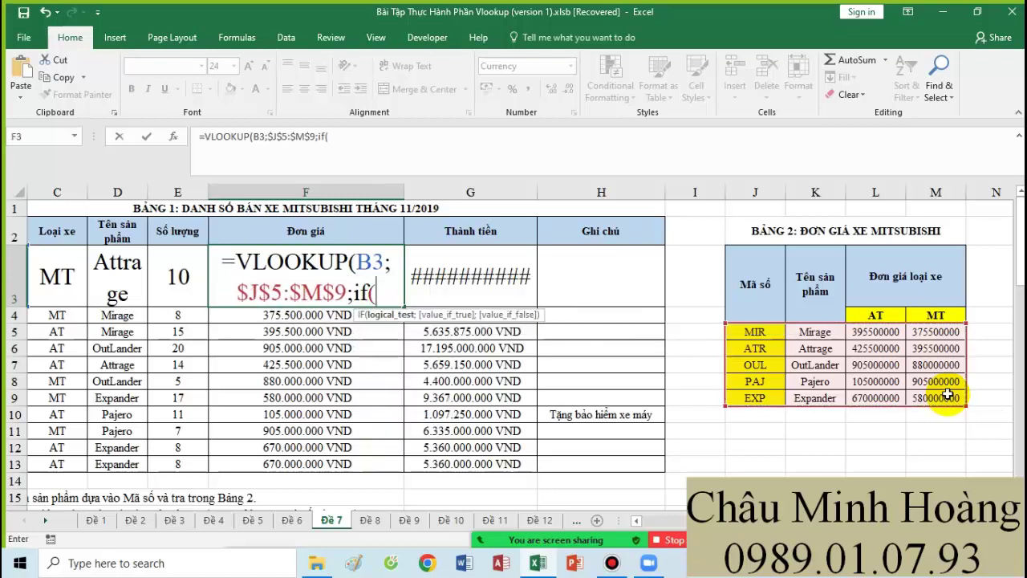
click(62, 290)
text(=")
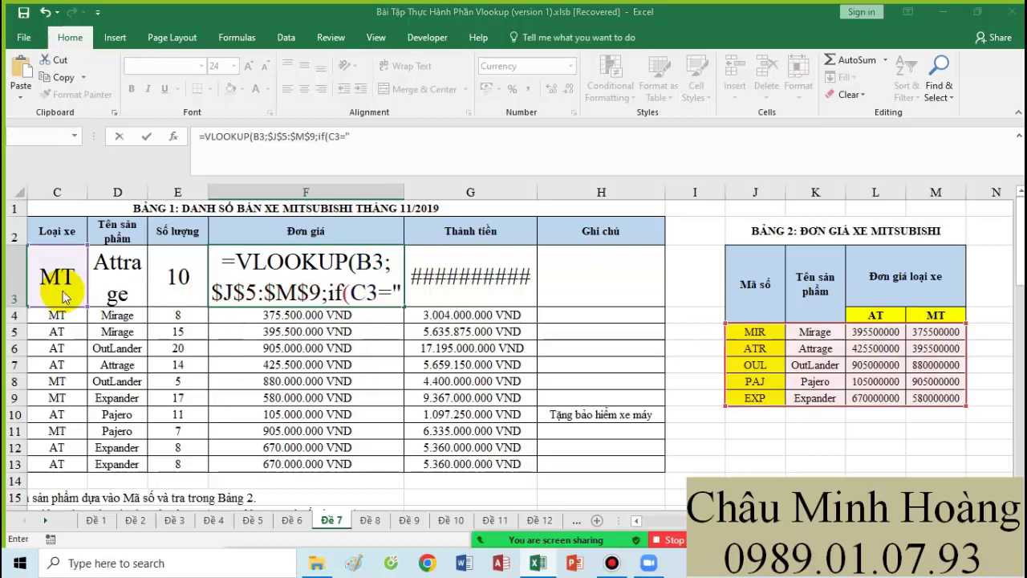
key(Return)
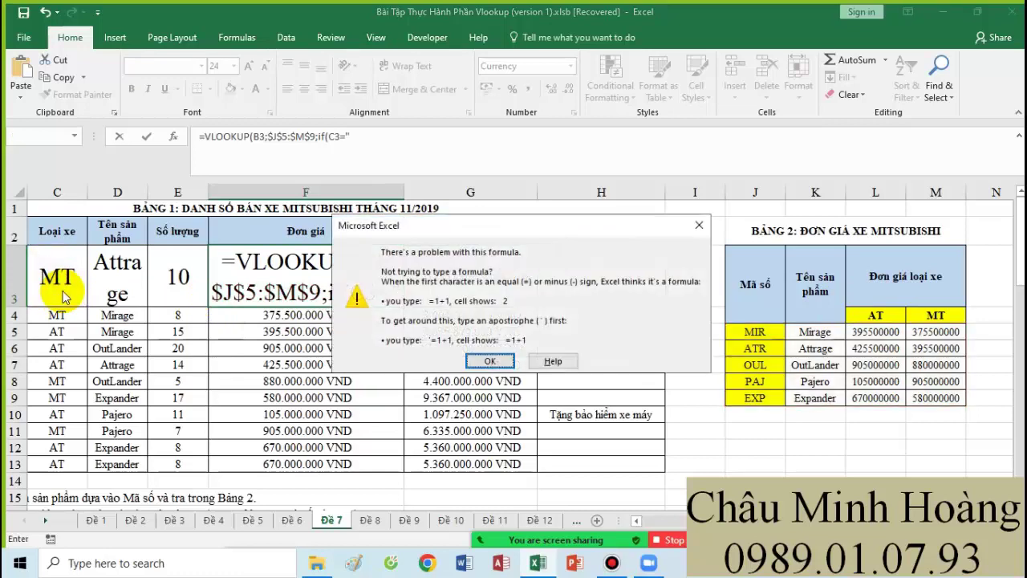
click(699, 225)
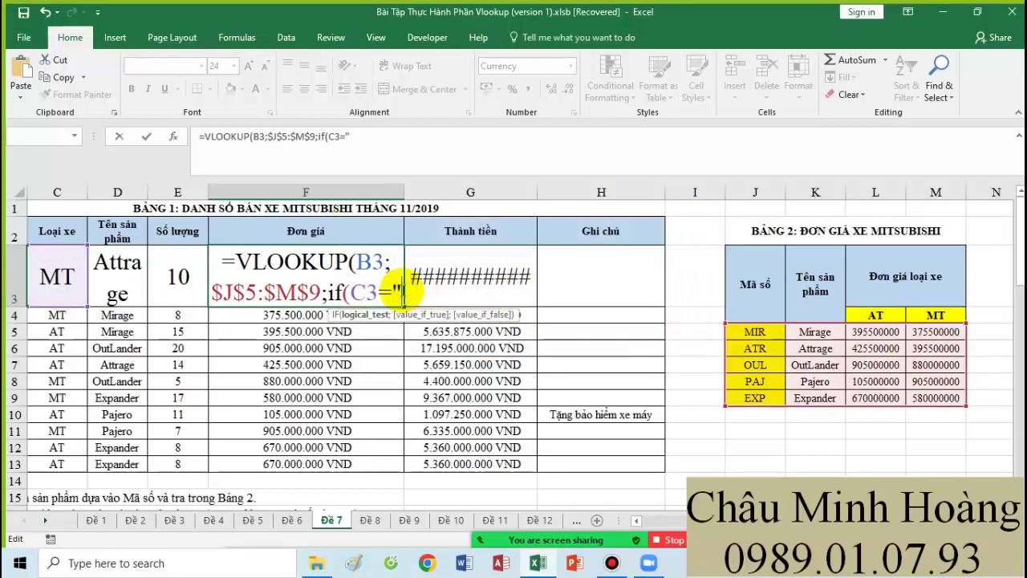
text(AT";)
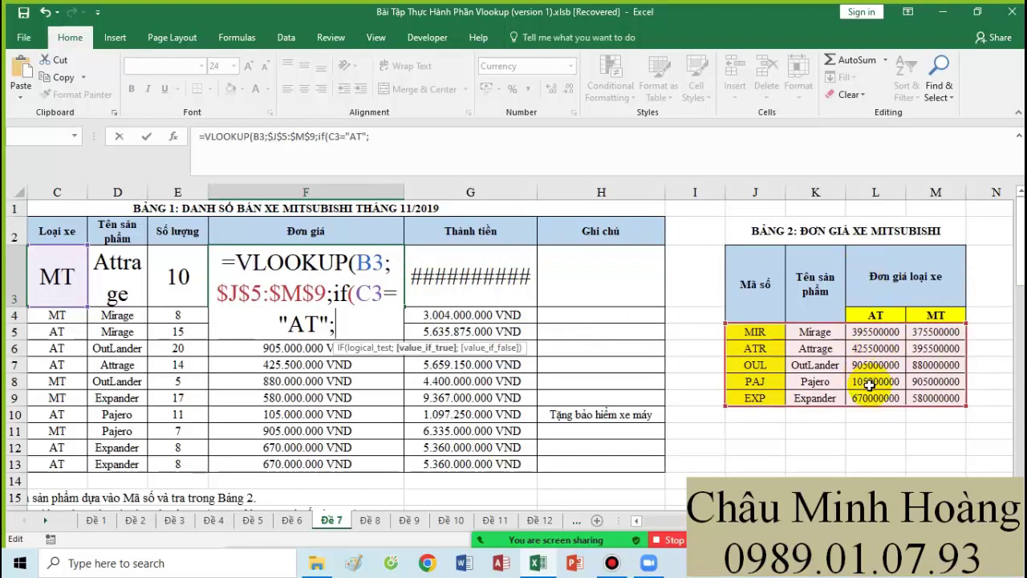
text(3;4))
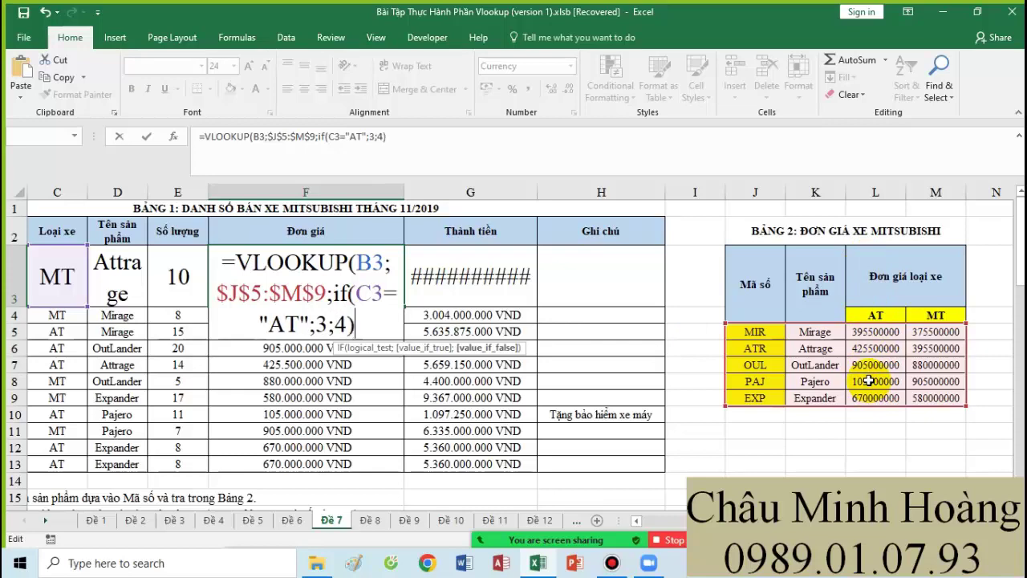
text(;0))
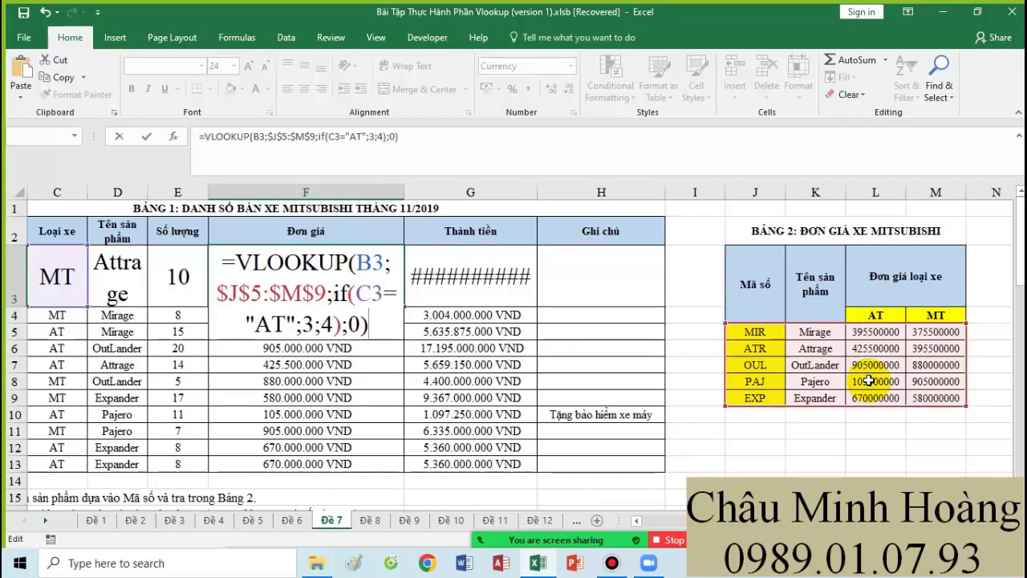
key(Return)
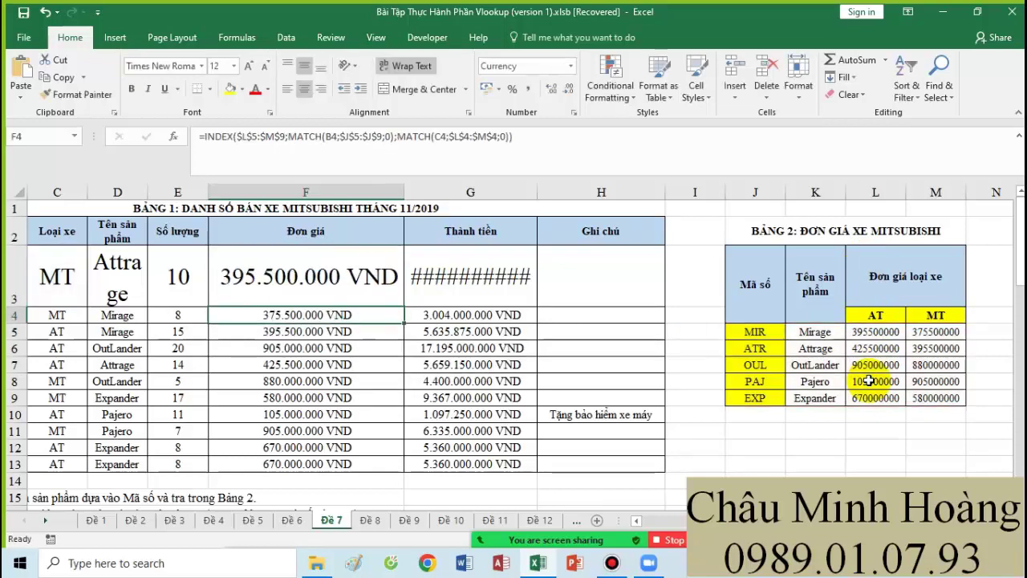
Step: Copy the F3 formula without its equals sign into A23 as text
double_click(354, 294)
drag(235, 263, 391, 329)
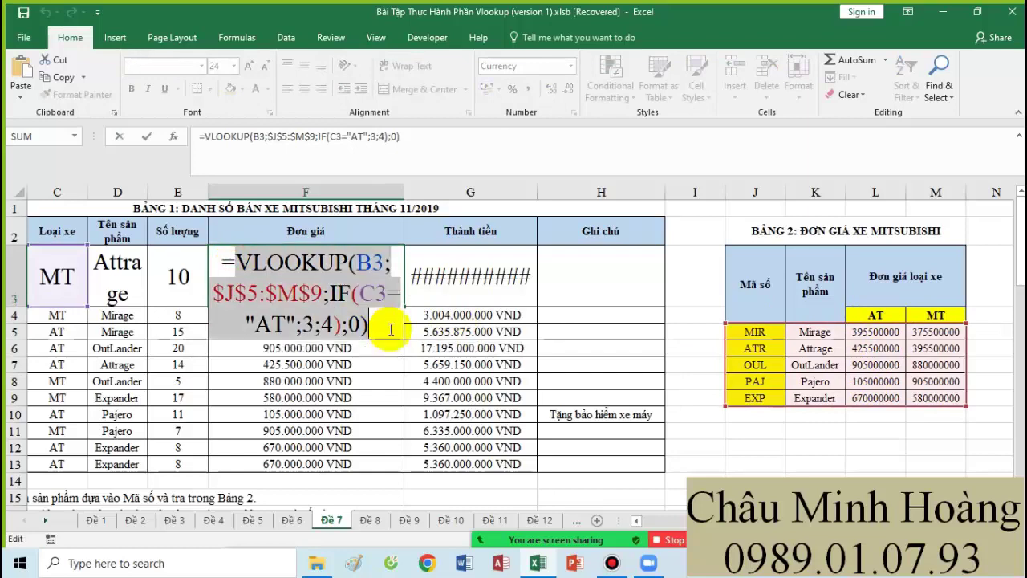
key(Return)
scroll(377, 361, down, 6)
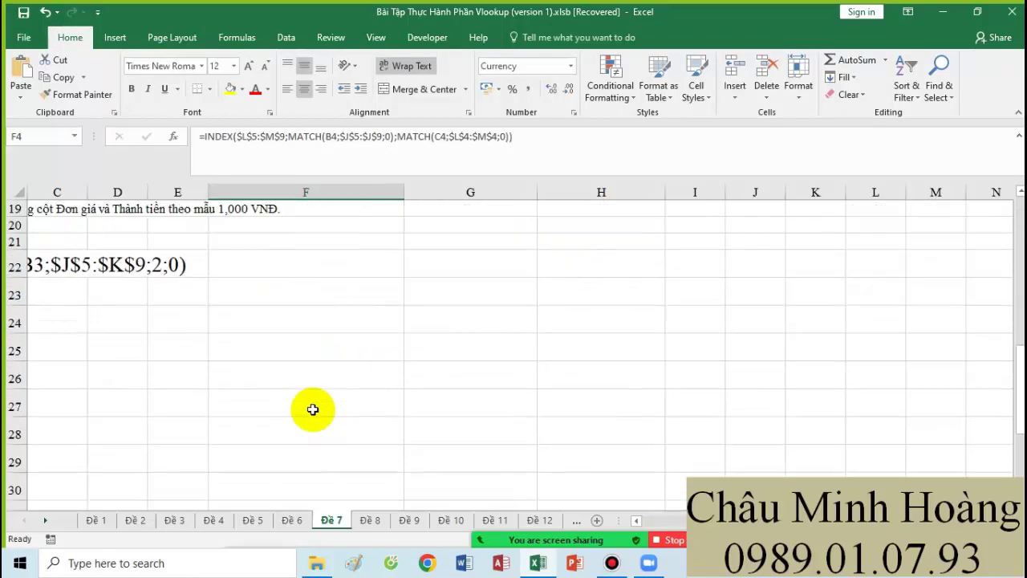
click(217, 370)
click(72, 294)
key(ctrl+v)
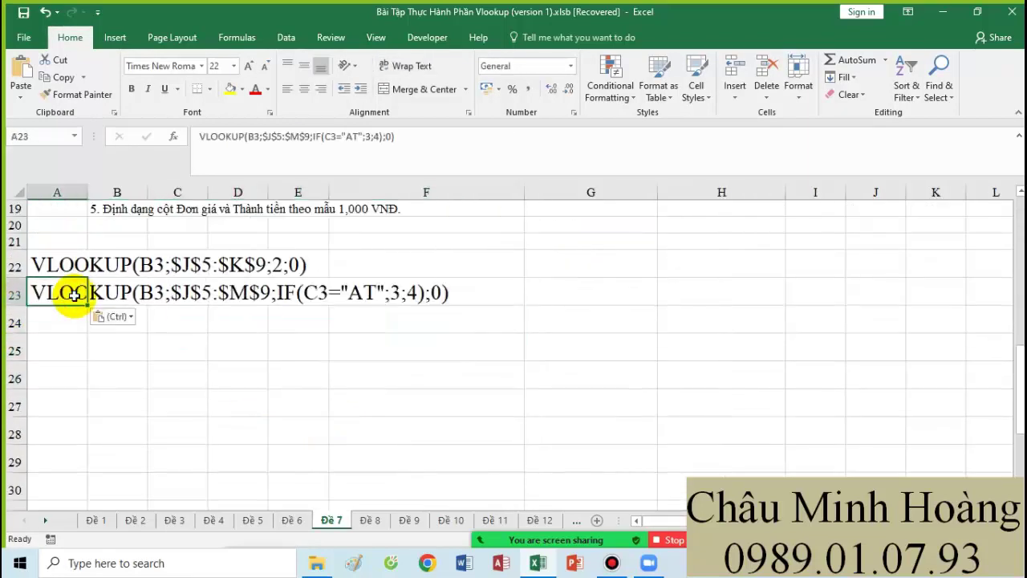
Step: Replace the discount expression 1-5% in the Thành tiền formula in G3 with 95%
scroll(482, 356, up, 1)
scroll(482, 356, up, 6)
double_click(568, 281)
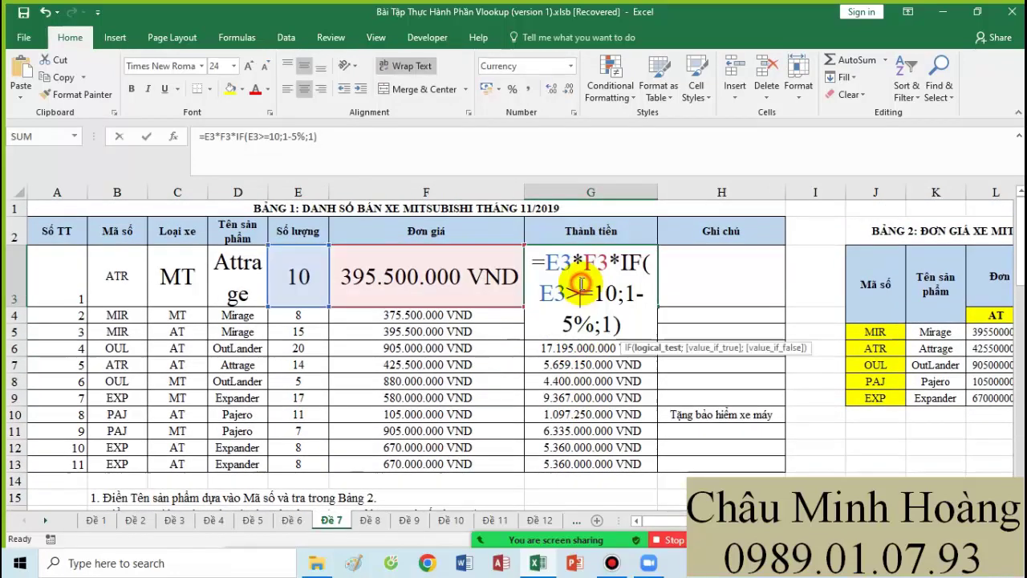
scroll(386, 373, down, 3)
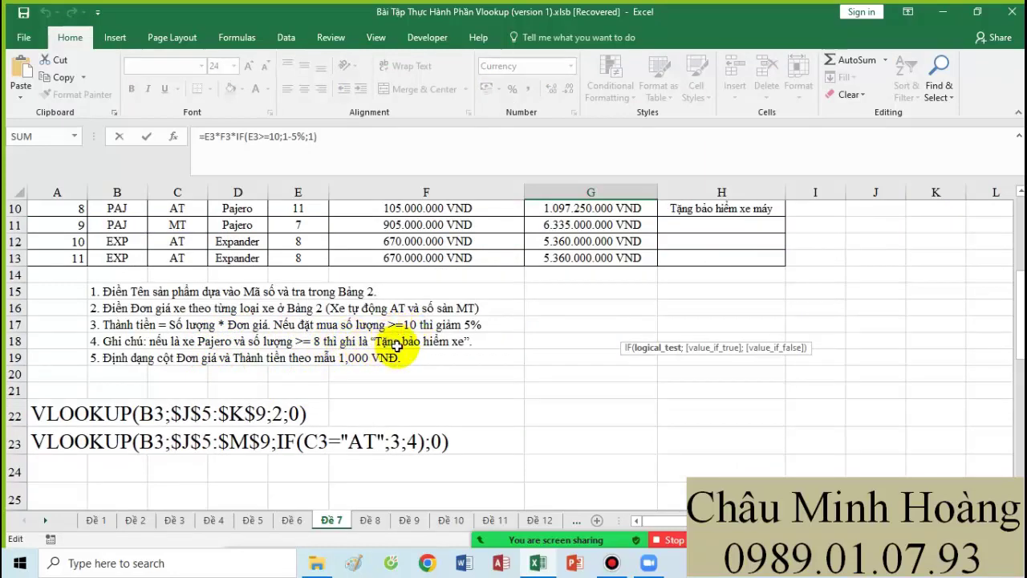
scroll(610, 357, up, 3)
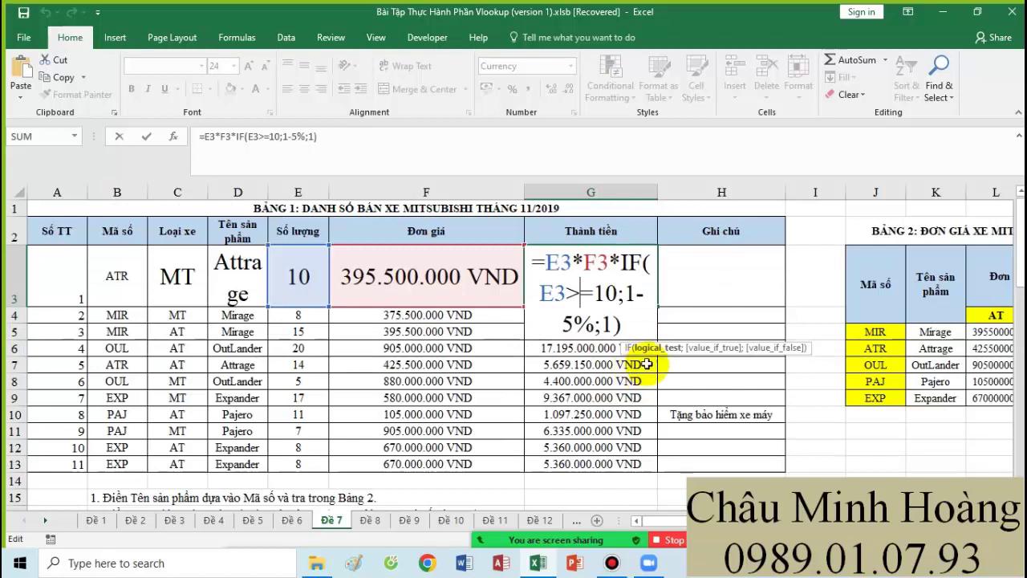
click(560, 262)
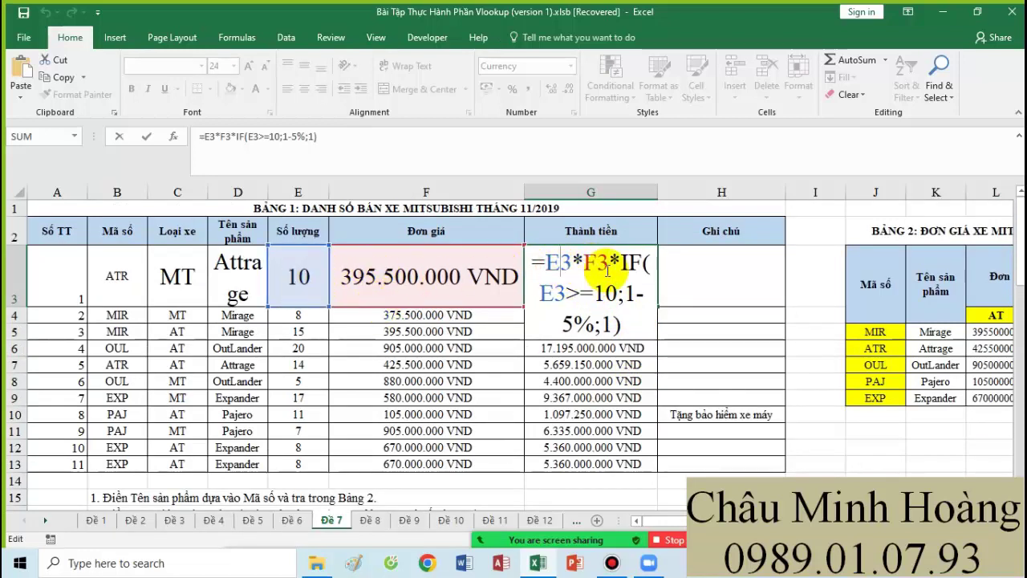
drag(625, 263, 594, 316)
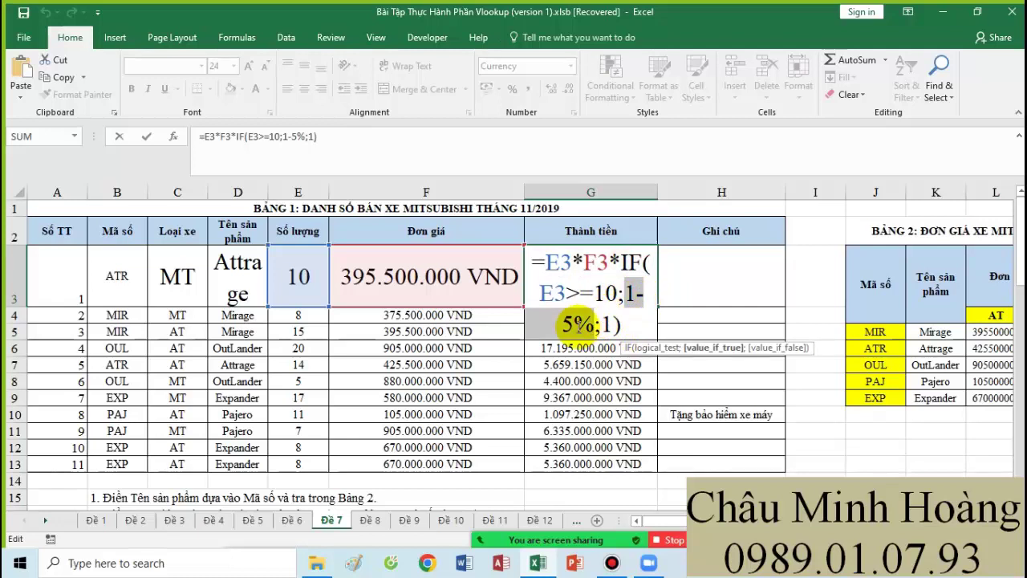
key(Delete)
text(95%)
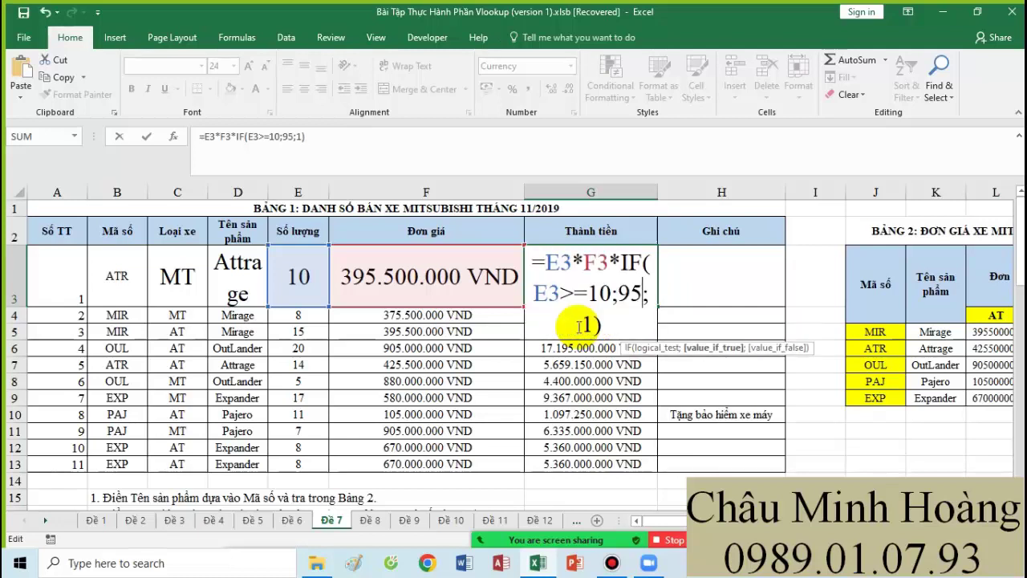
Step: Copy the G3 formula without its equals sign into A24 as text
drag(623, 322, 543, 271)
key(ctrl+c)
key(Escape)
scroll(217, 378, down, 6)
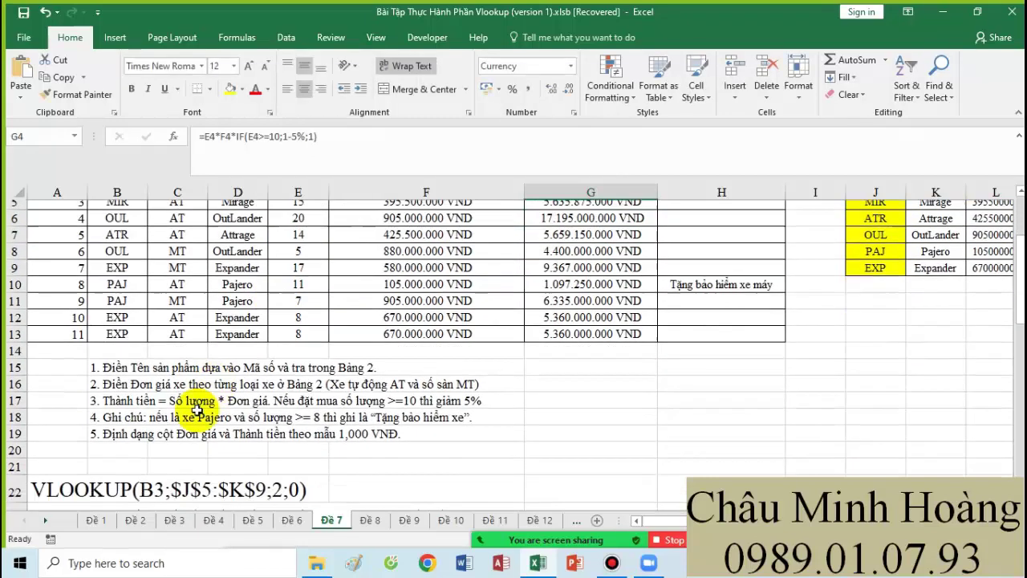
click(54, 324)
key(ctrl+v)
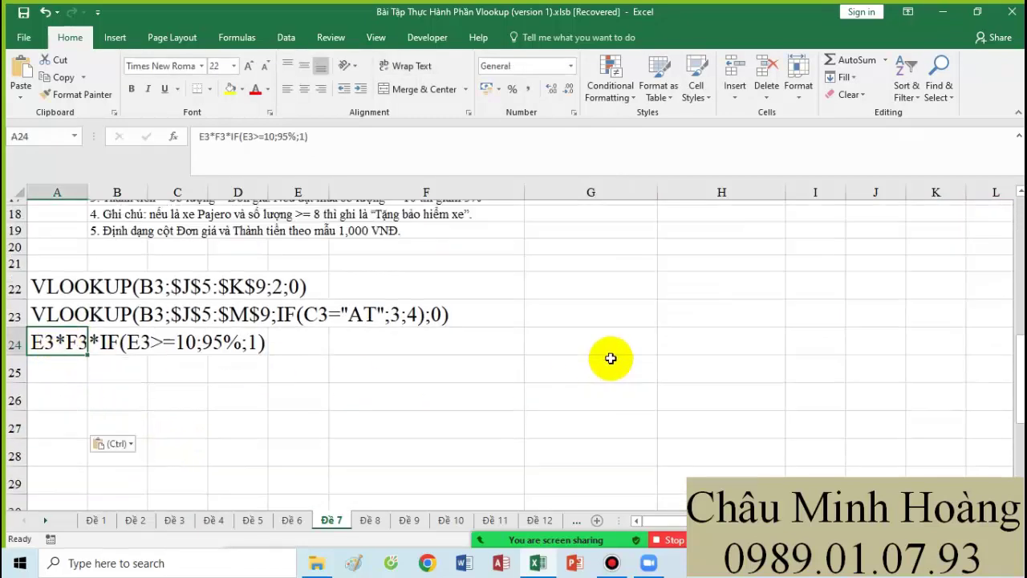
Step: Replace the $D$10 reference in the Ghi chú formula in H3 with the text "Pajero"
scroll(605, 355, up, 5)
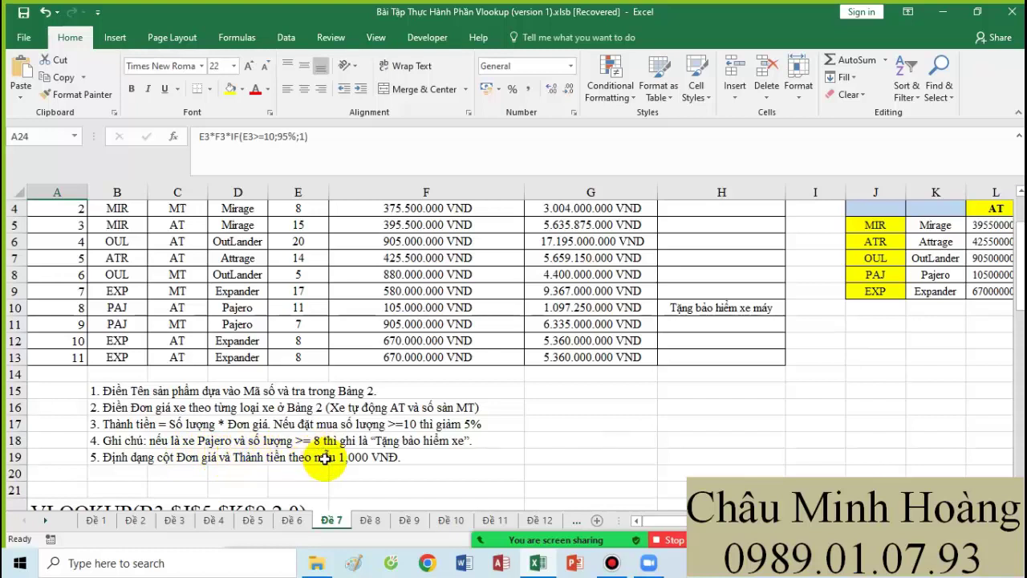
scroll(666, 452, up, 1)
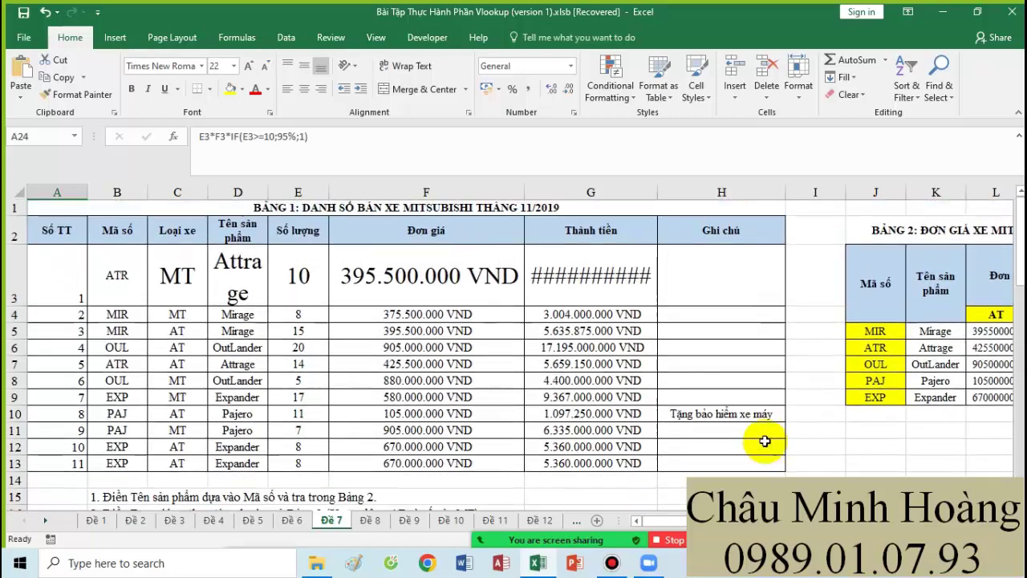
click(694, 277)
double_click(710, 293)
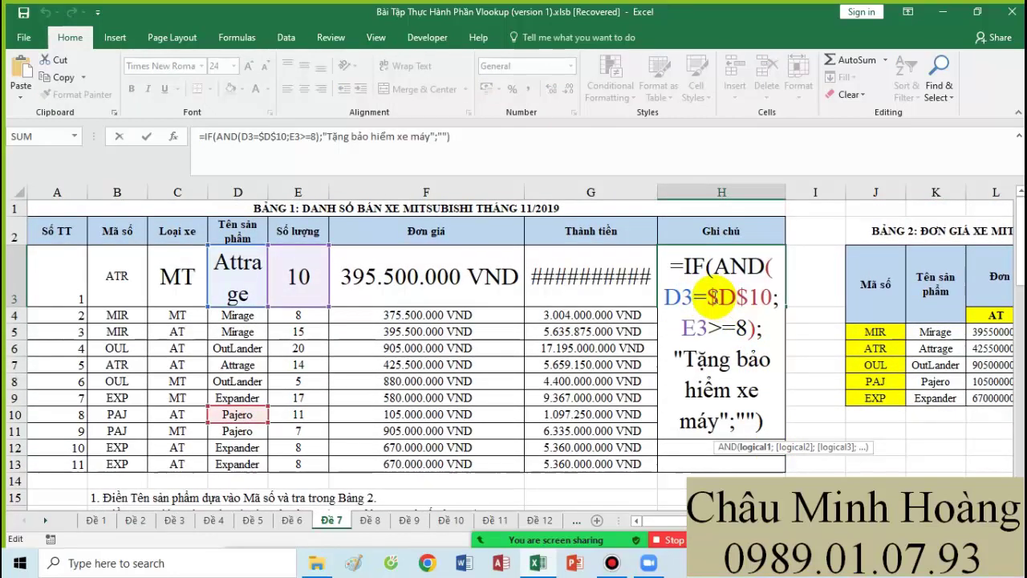
drag(708, 297, 762, 297)
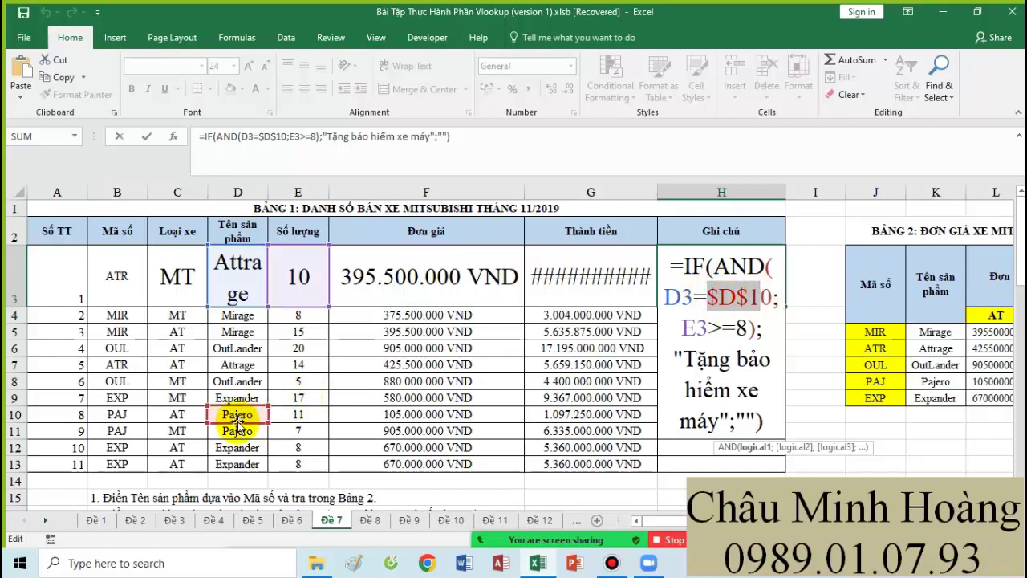
key(BackSpace)
text("")
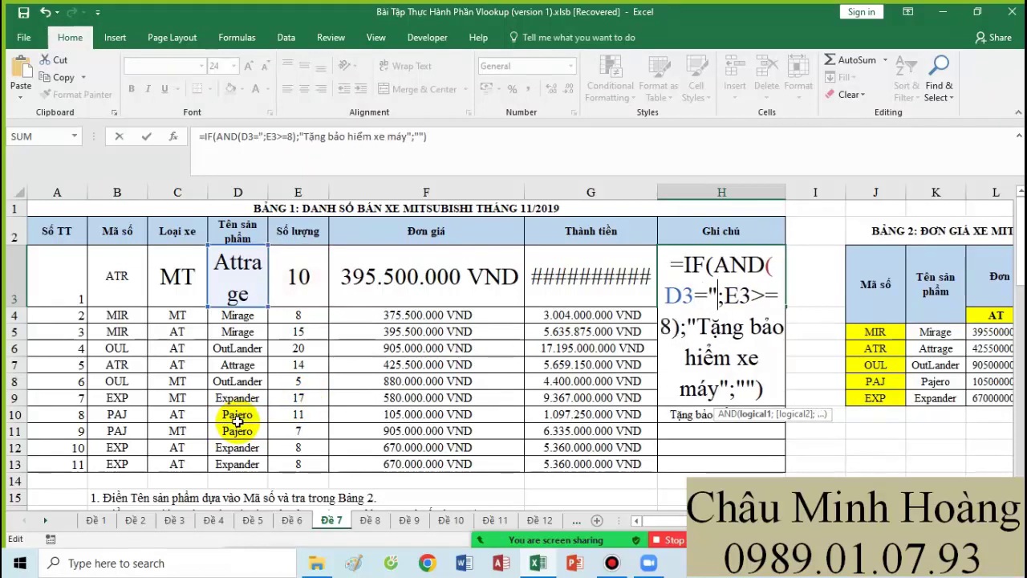
text(Pa)
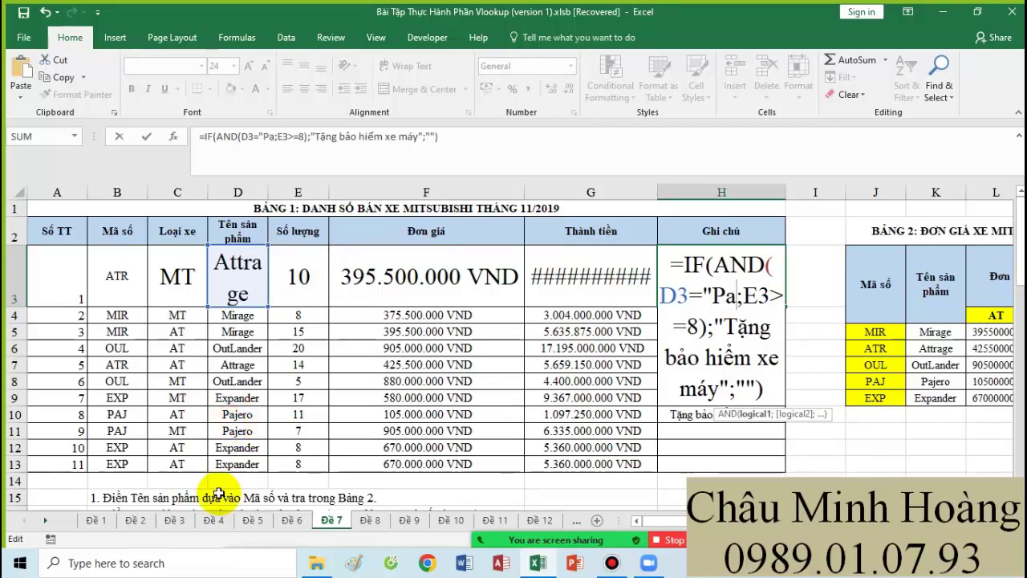
text(jero")
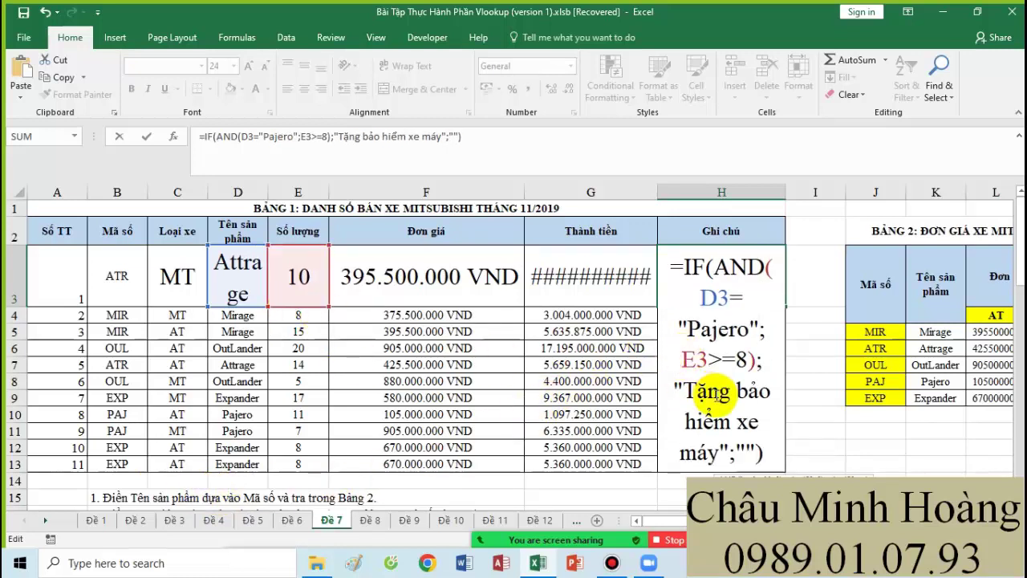
Step: Shorten the note text in the H3 formula to "Tặng bảo hiểm xe", as worded in task 4
scroll(413, 425, down, 6)
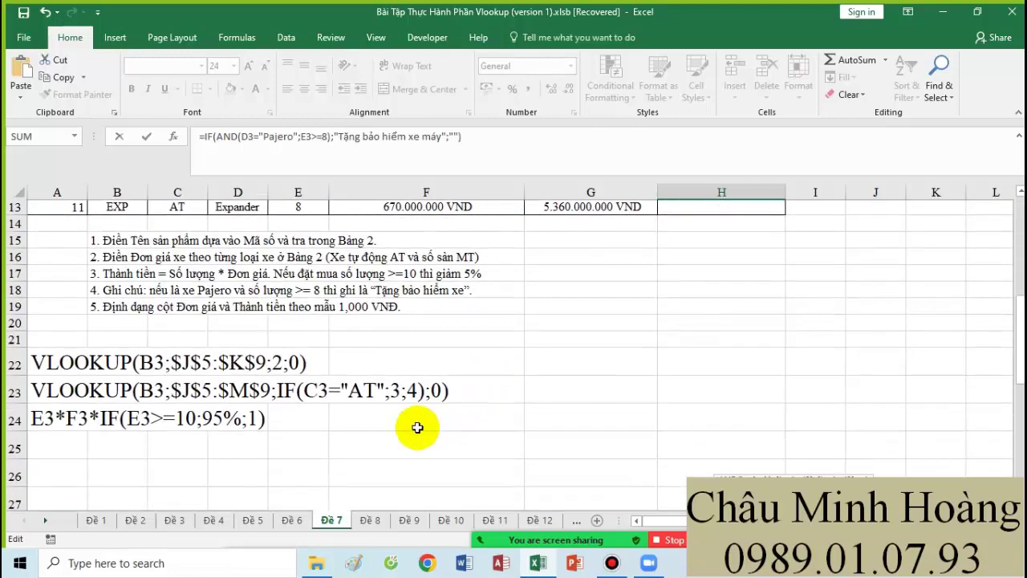
scroll(402, 310, up, 2)
scroll(561, 369, up, 4)
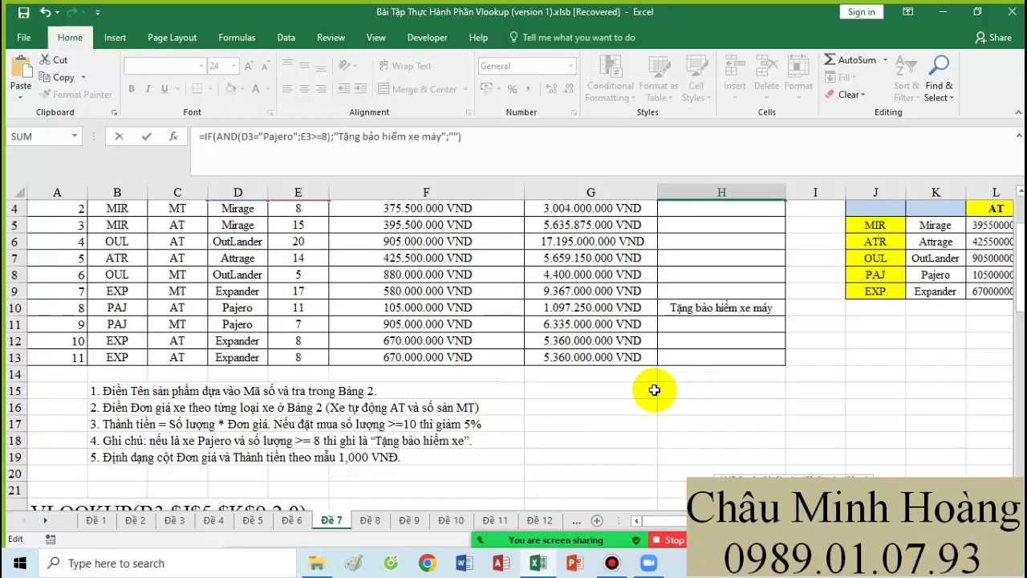
drag(720, 452, 678, 451)
key(BackSpace)
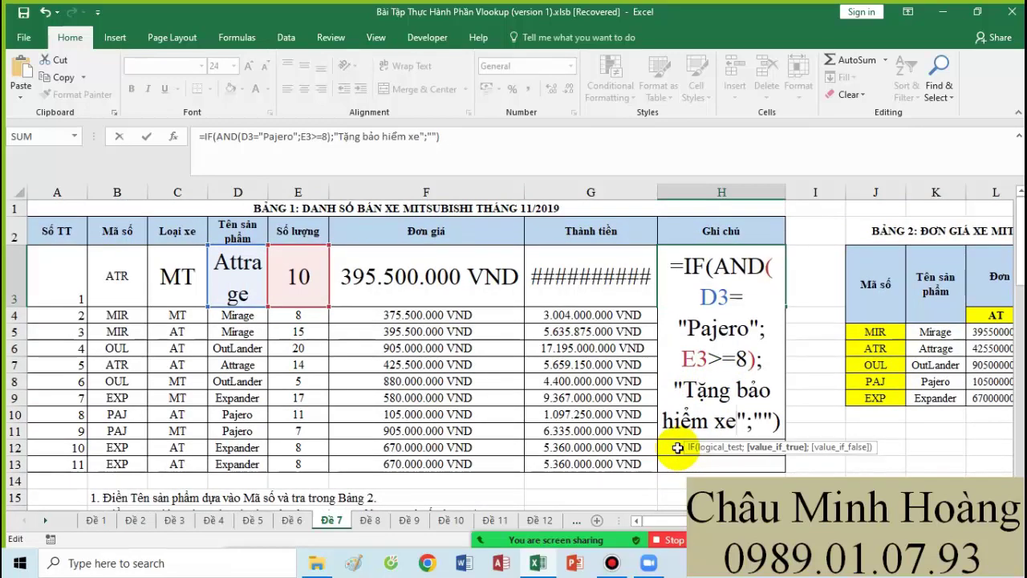
Step: Copy the H3 formula without its equals sign into A25 as text
click(760, 418)
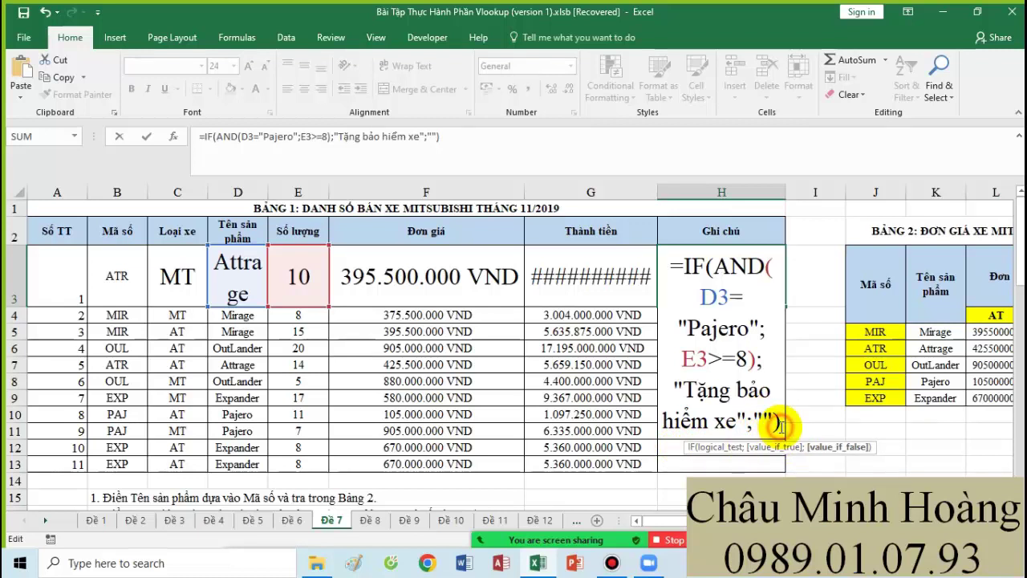
drag(778, 424, 684, 267)
key(ctrl+c)
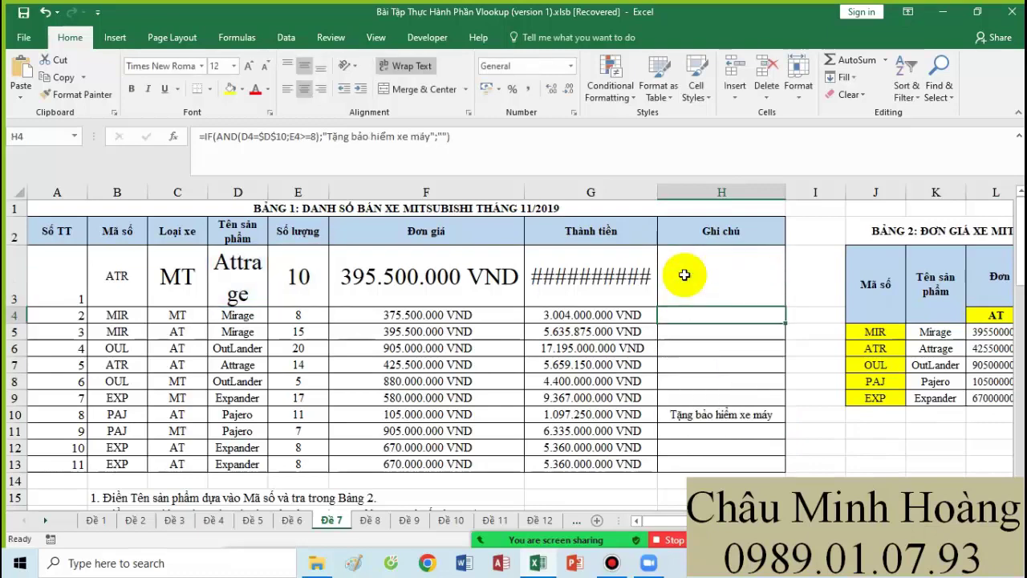
scroll(273, 411, down, 5)
click(42, 394)
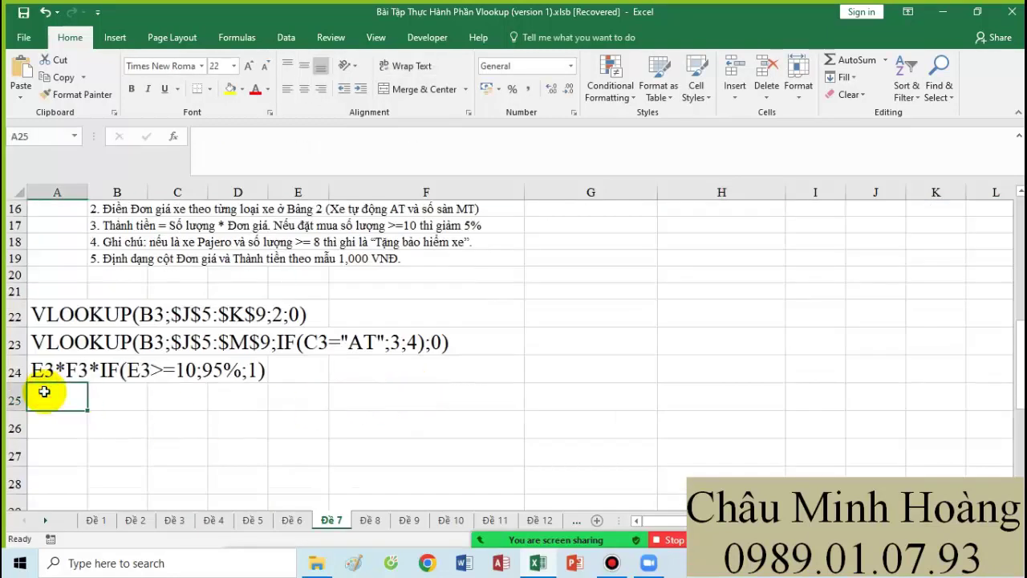
key(ctrl+v)
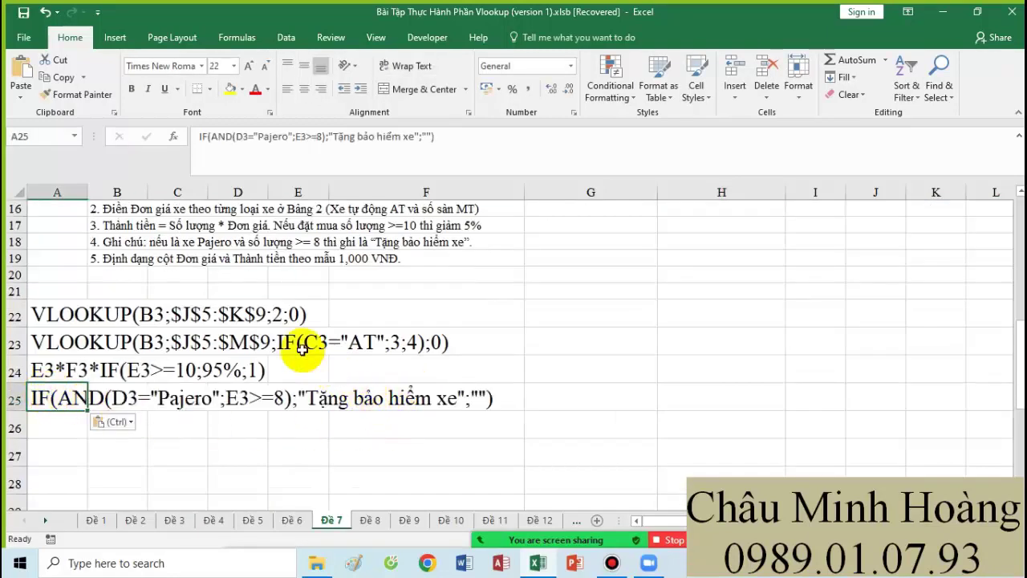
Step: Apply the custom number format #.### "VNĐ" to the Đơn giá and Thành tiền cells F3:G13
scroll(465, 333, up, 5)
scroll(534, 355, up, 1)
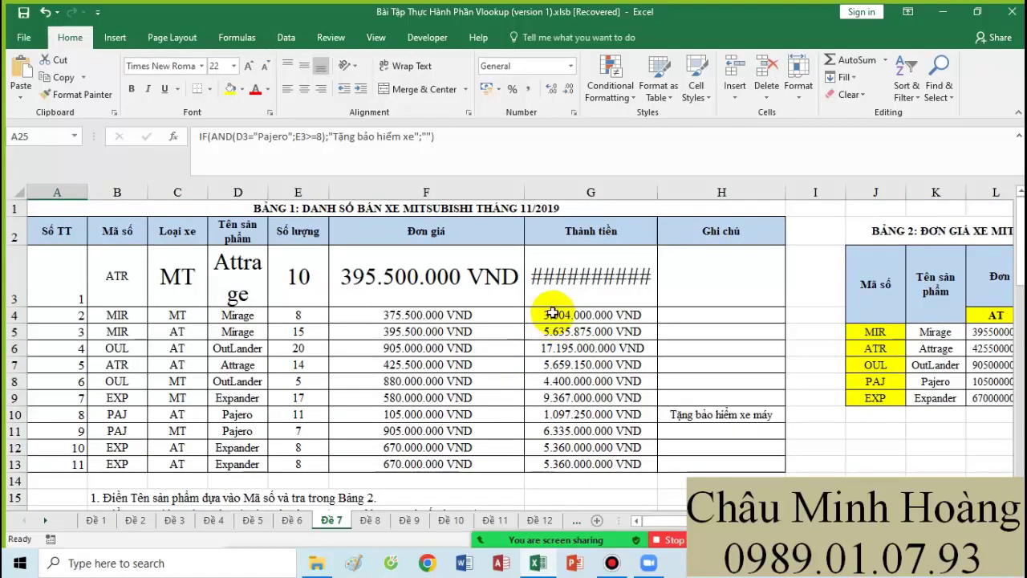
drag(481, 281, 594, 464)
right_click(586, 445)
click(631, 378)
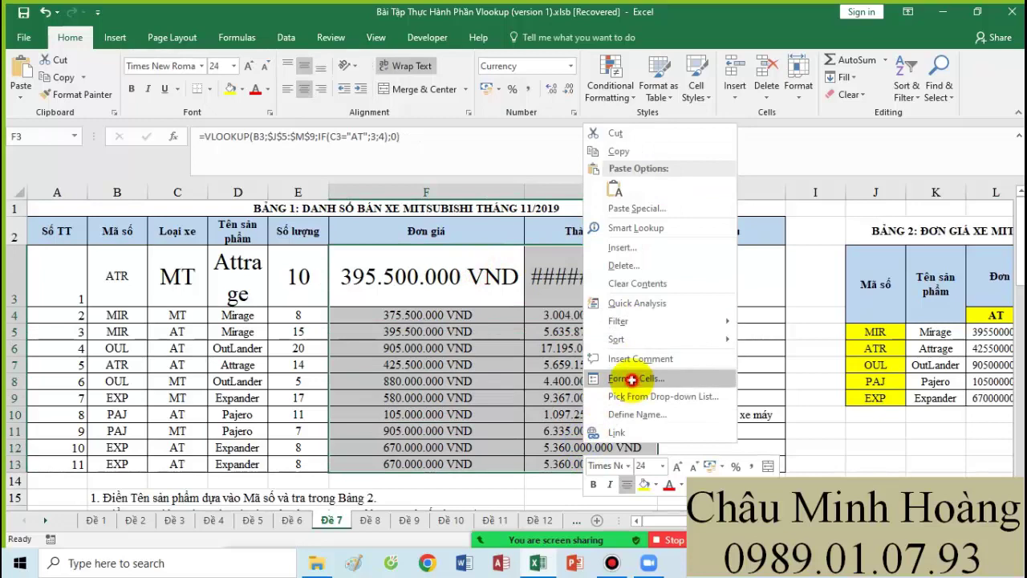
click(486, 372)
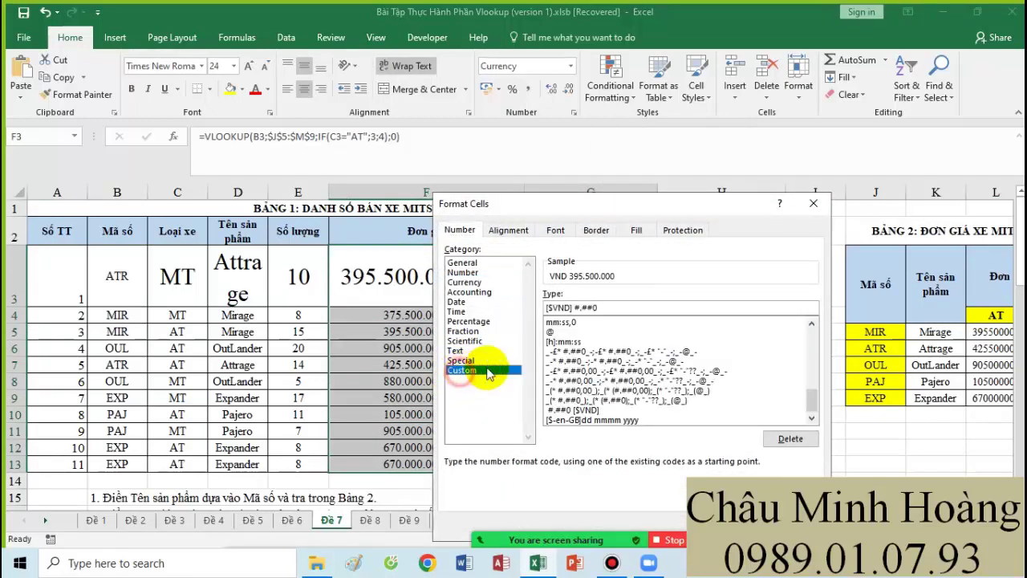
click(618, 307)
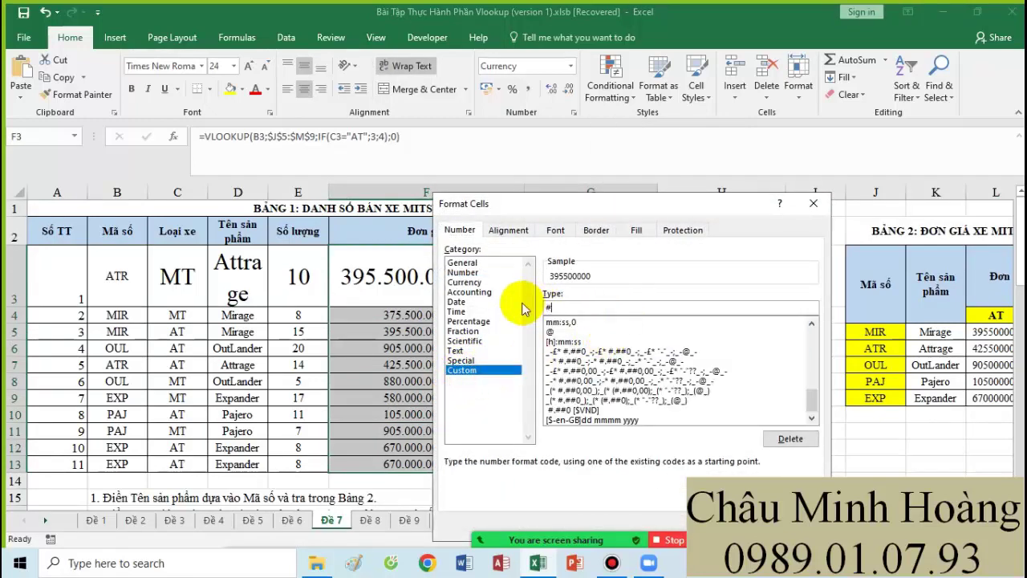
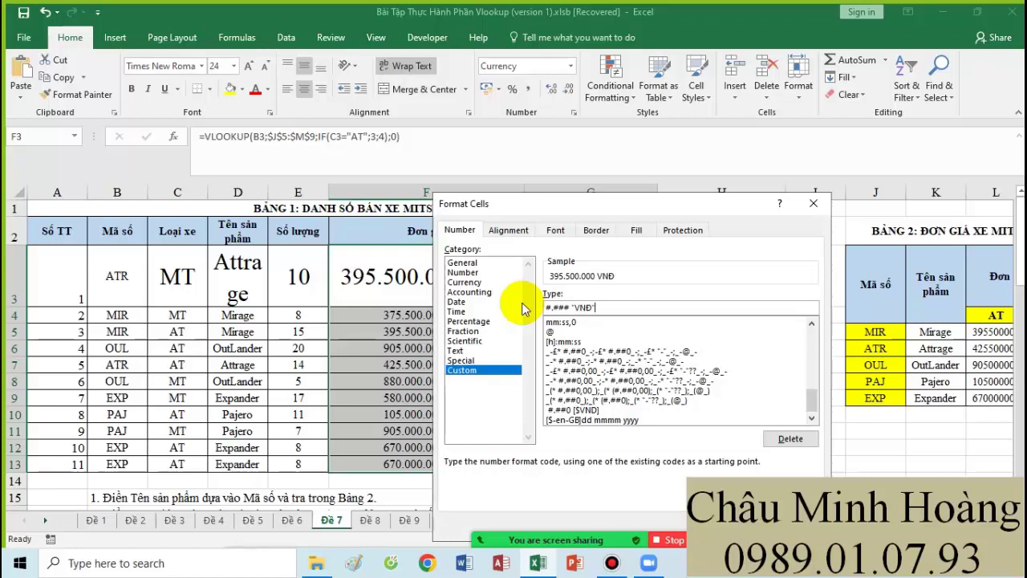
key(Return)
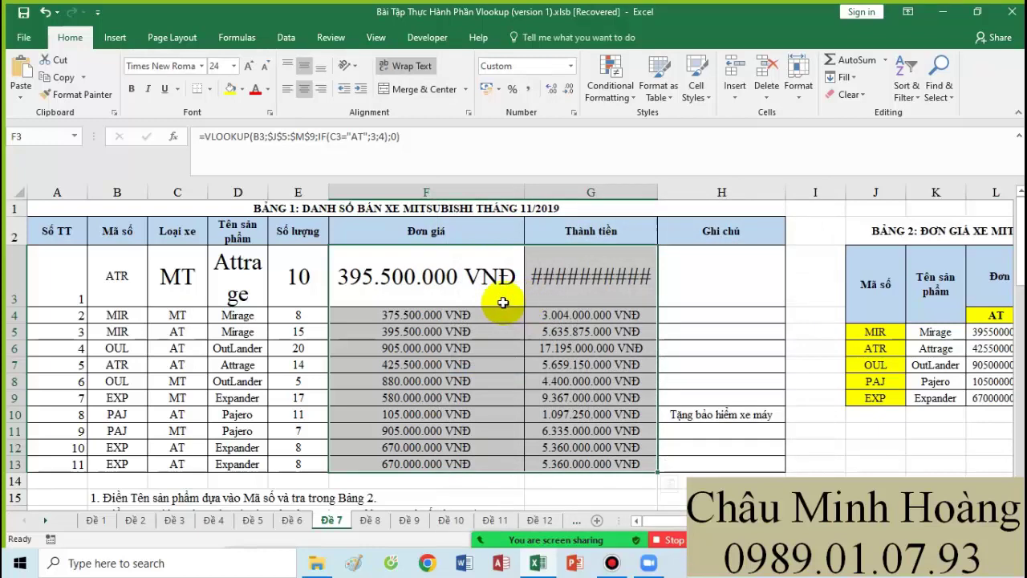
Step: Copy the block of recorded formula texts starting at A22 on sheet Đề 7, out to column H
scroll(426, 394, down, 5)
click(40, 314)
drag(285, 341, 722, 514)
key(ctrl+c)
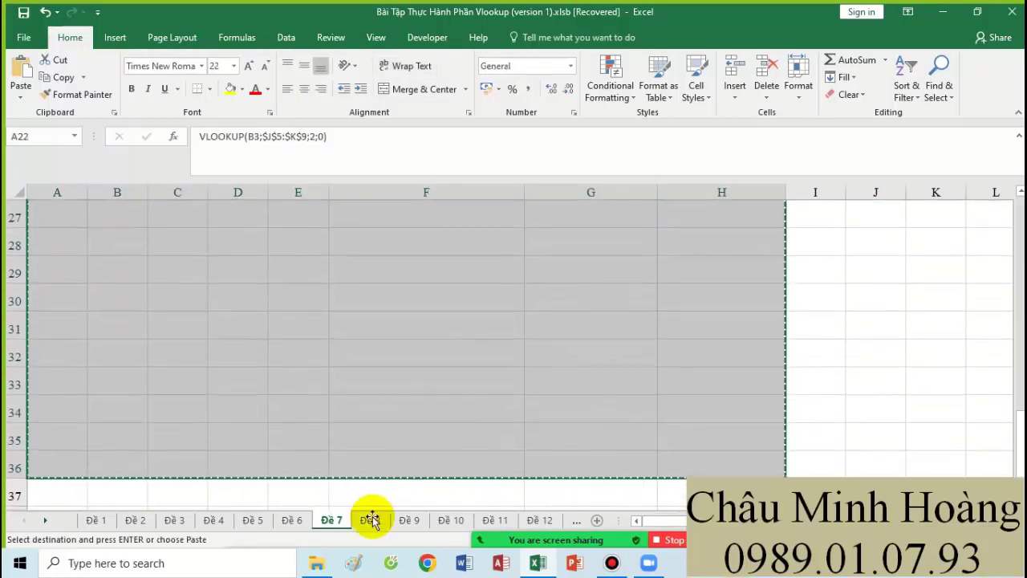
Step: Paste the copied formula texts at A21 of sheet Đề 8 and fill A21:J24 yellow
click(370, 520)
scroll(201, 420, down, 4)
scroll(200, 420, down, 1)
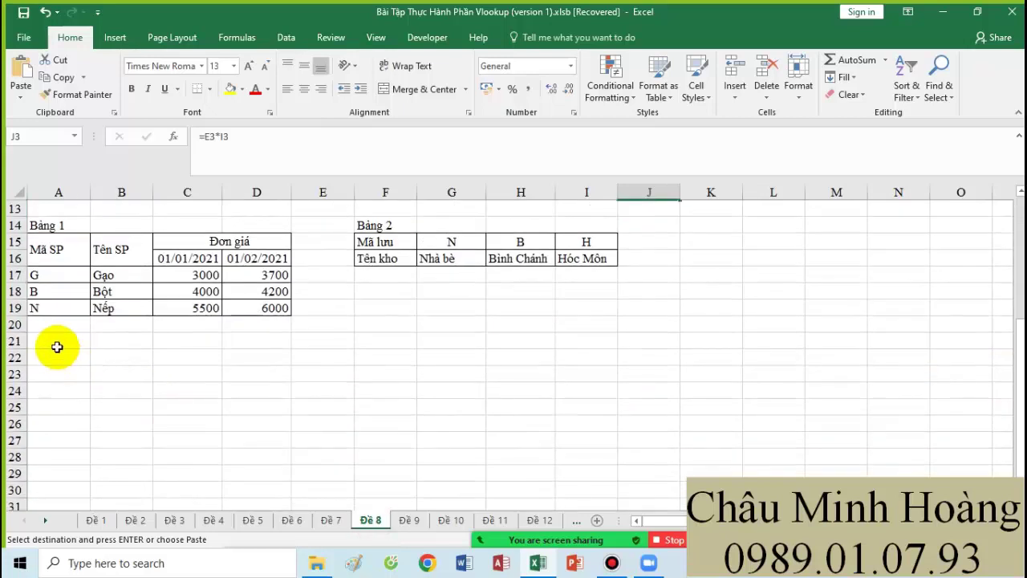
click(58, 343)
key(ctrl+v)
drag(57, 347, 647, 431)
click(236, 92)
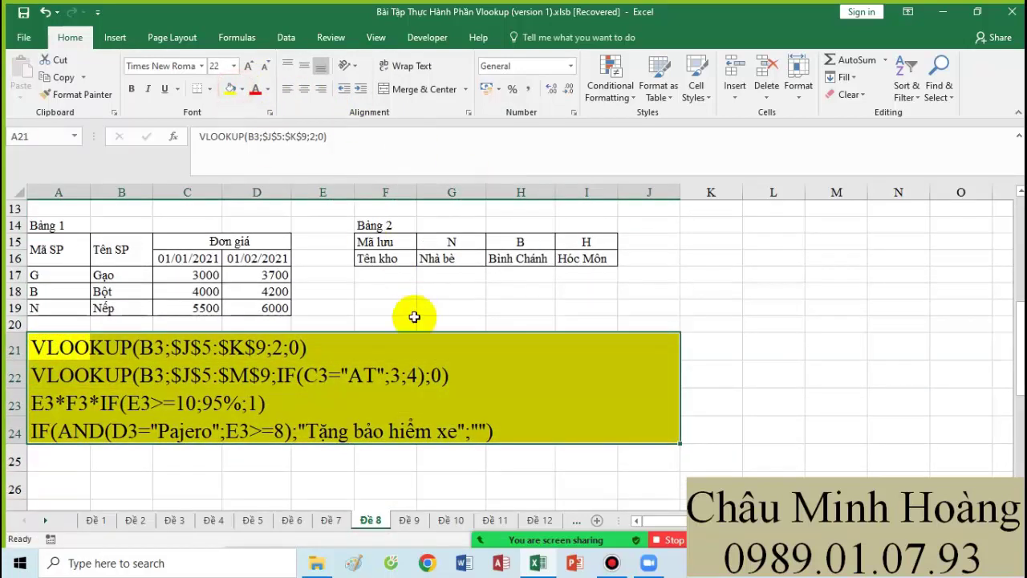
Step: Set the font size of C3:J3, the first data row of the warehouse table, to 24
scroll(385, 321, up, 4)
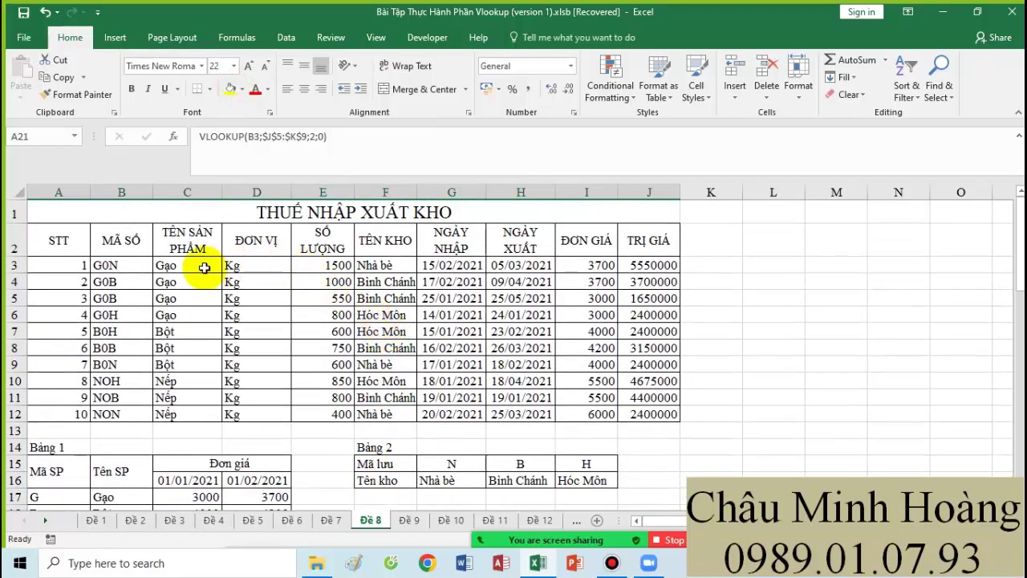
drag(165, 263, 632, 263)
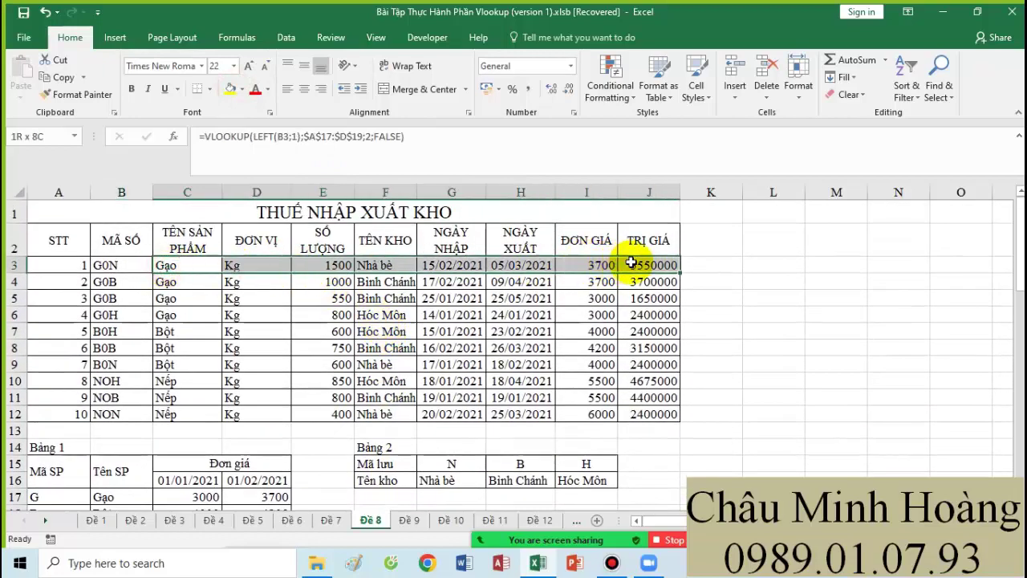
click(233, 66)
click(225, 230)
Step: Narrow the VLOOKUP table range in the Tên sản phẩm formula in C3 to $A$17:$B$19
double_click(195, 275)
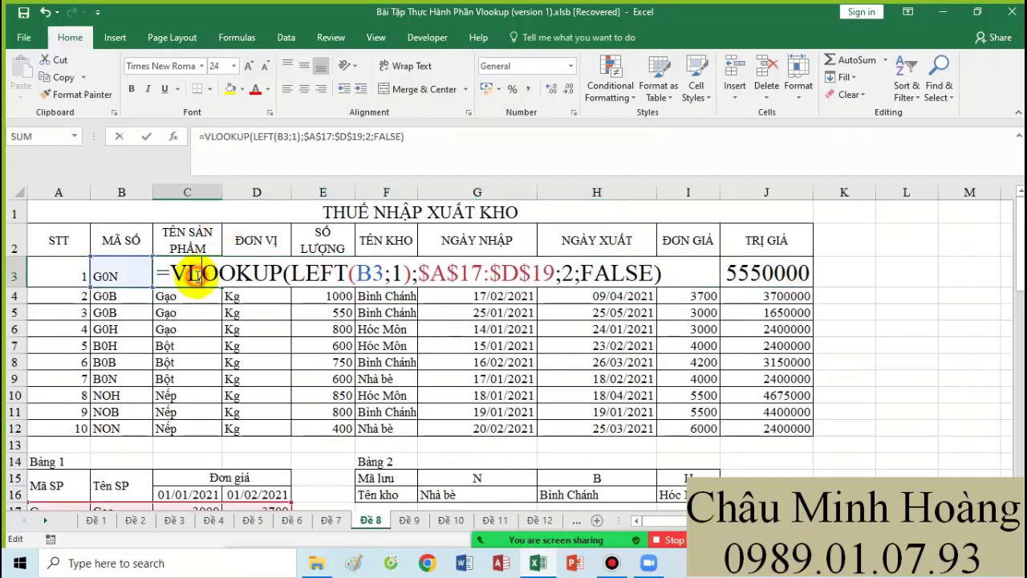
scroll(144, 401, down, 2)
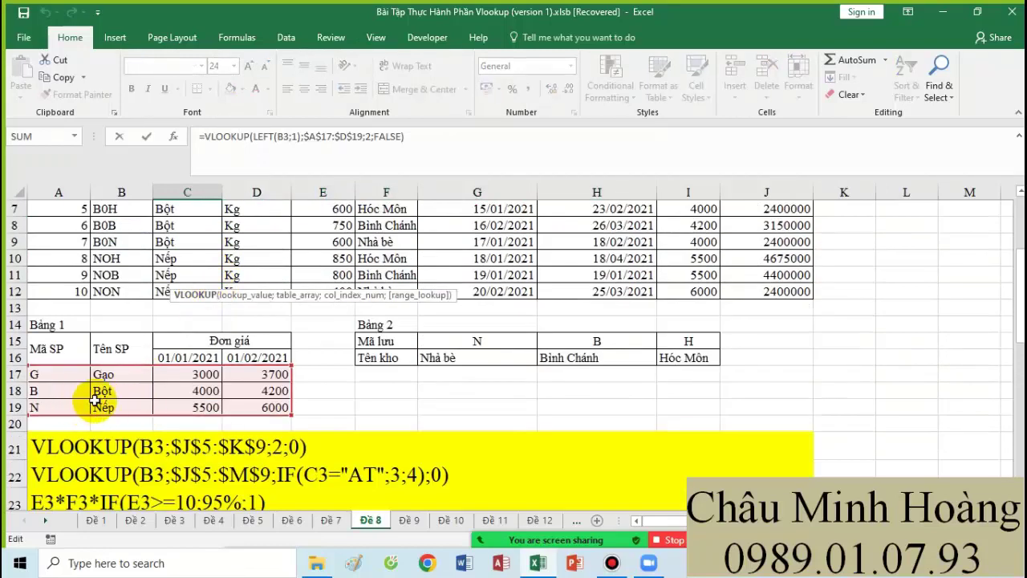
scroll(94, 399, up, 2)
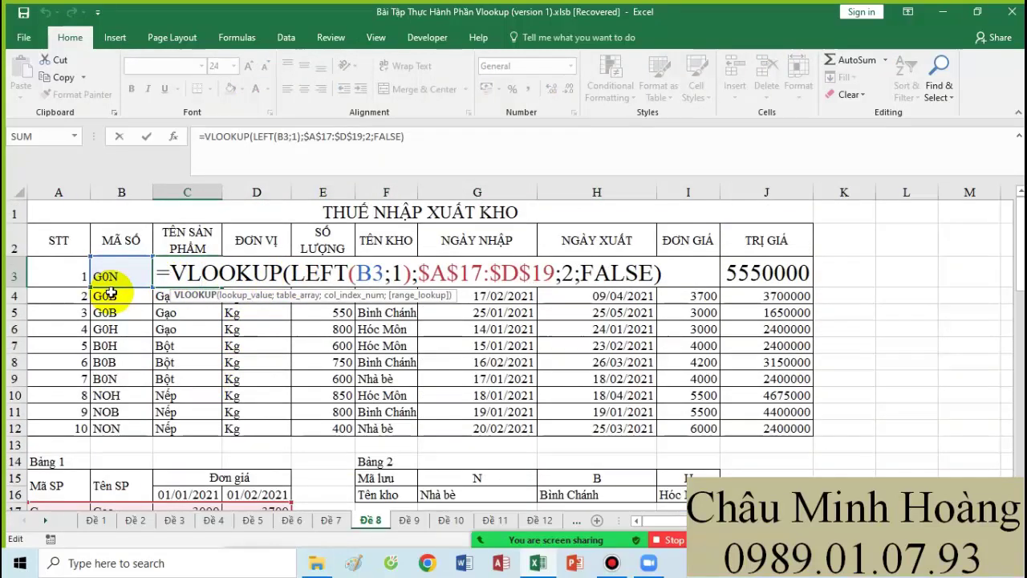
drag(286, 273, 426, 274)
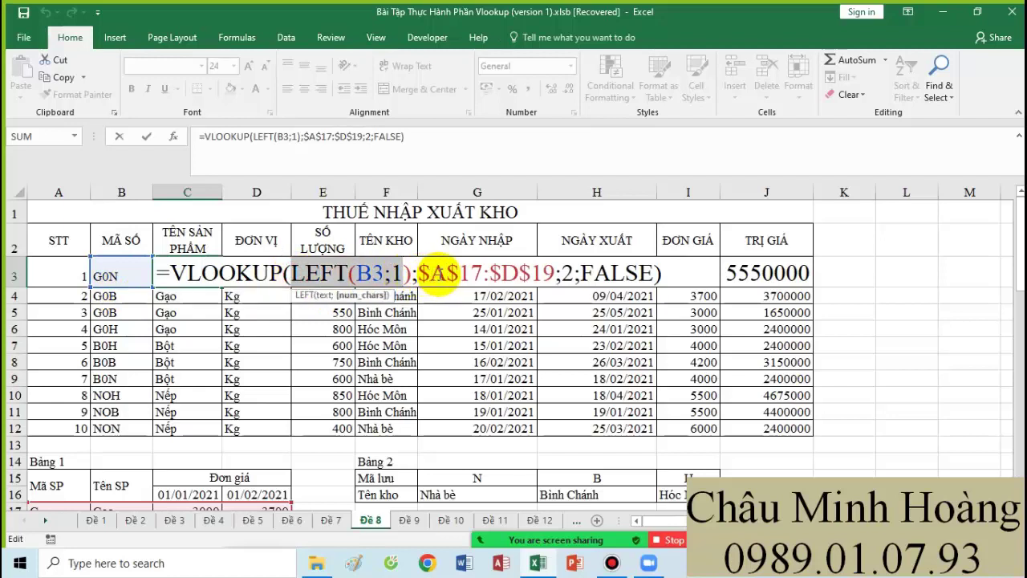
click(518, 273)
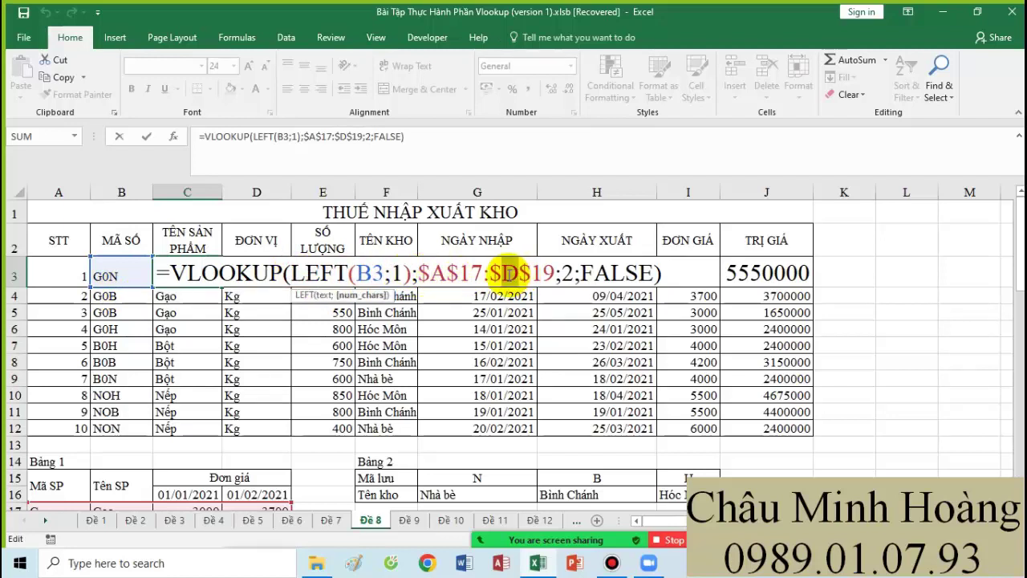
click(502, 273)
key(Delete)
text(C)
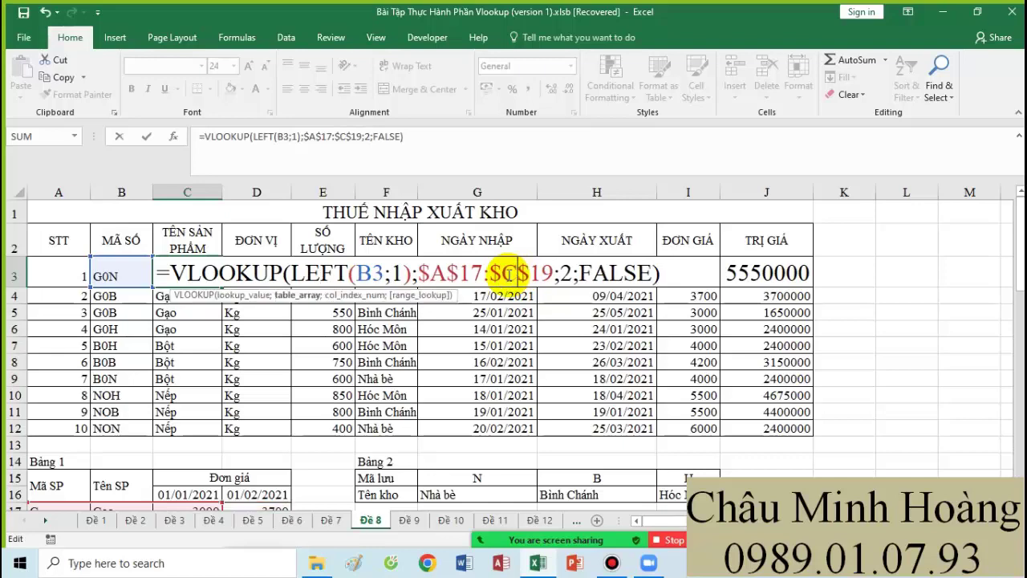
scroll(257, 369, down, 2)
scroll(430, 336, up, 2)
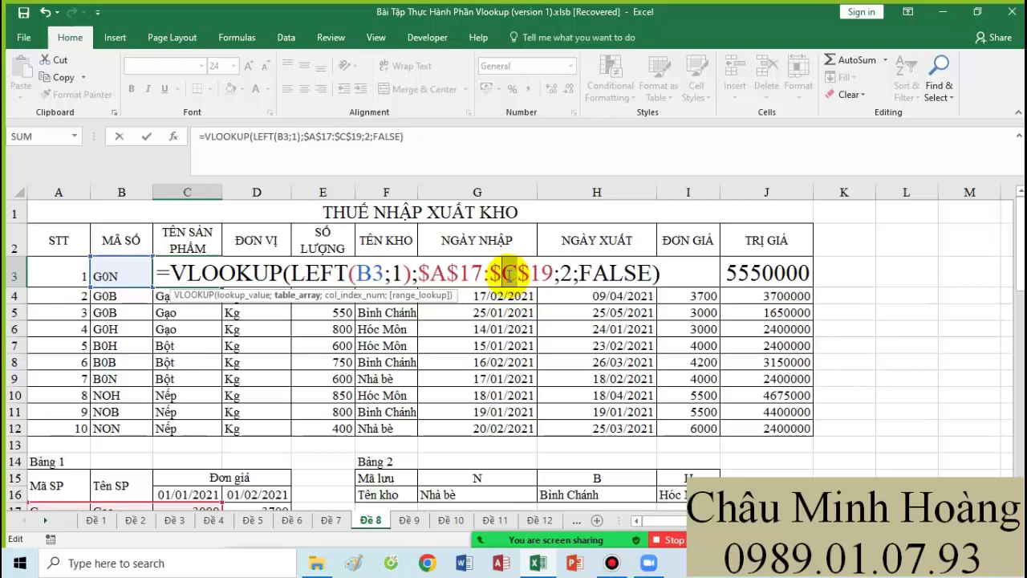
scroll(120, 385, down, 2)
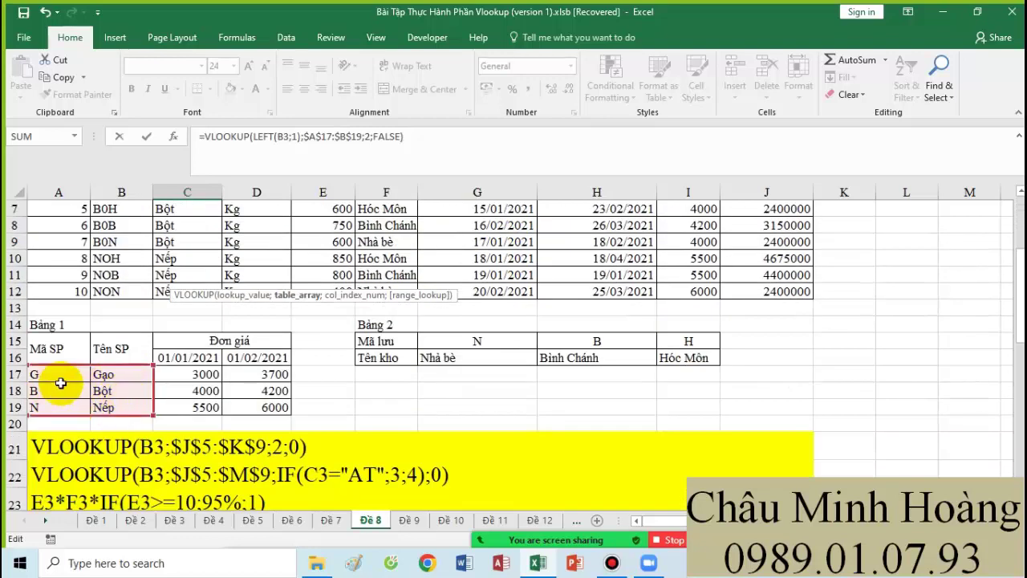
scroll(240, 375, up, 2)
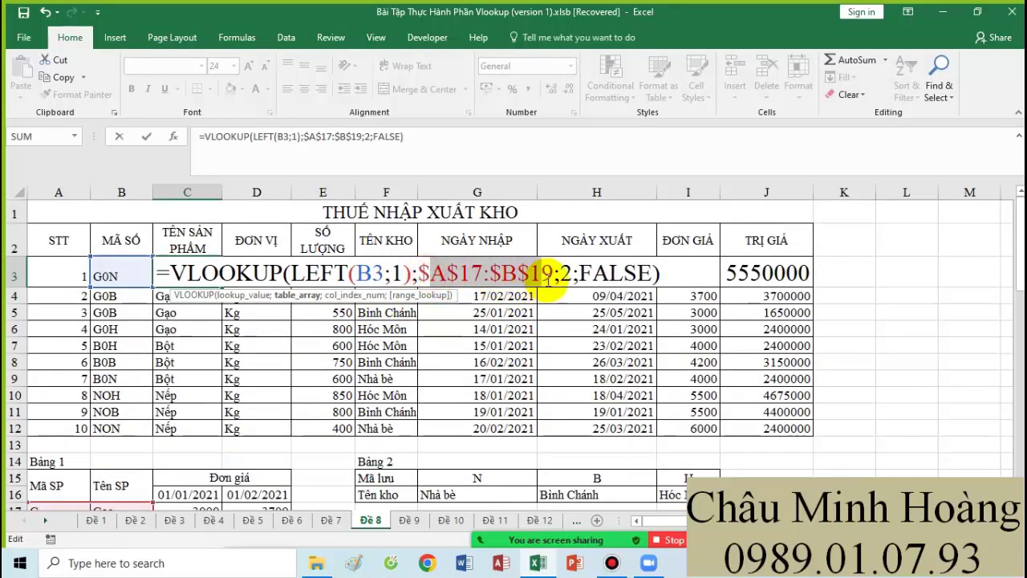
scroll(241, 395, down, 2)
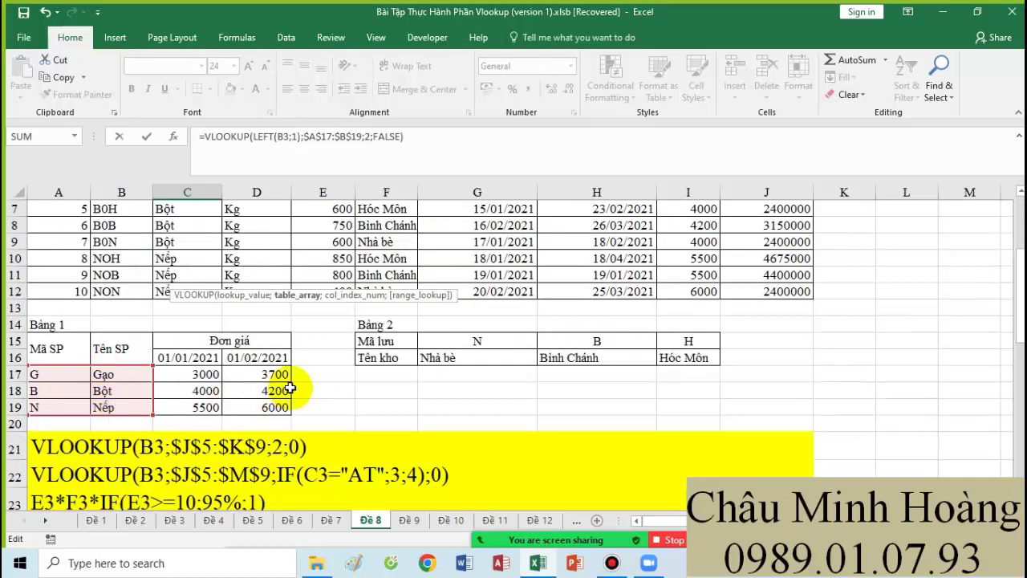
Step: Replace FALSE with 0 in the C3 formula and copy it without its equals sign into A25 as text
scroll(290, 389, up, 2)
drag(579, 274, 175, 277)
key(ctrl+c)
text(0)
key(Escape)
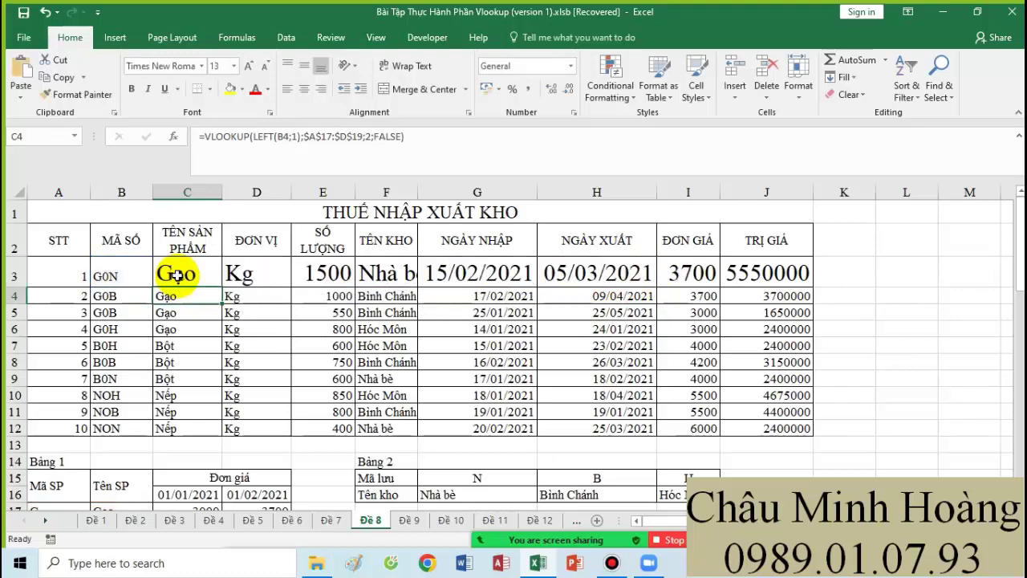
scroll(137, 329, down, 5)
click(57, 404)
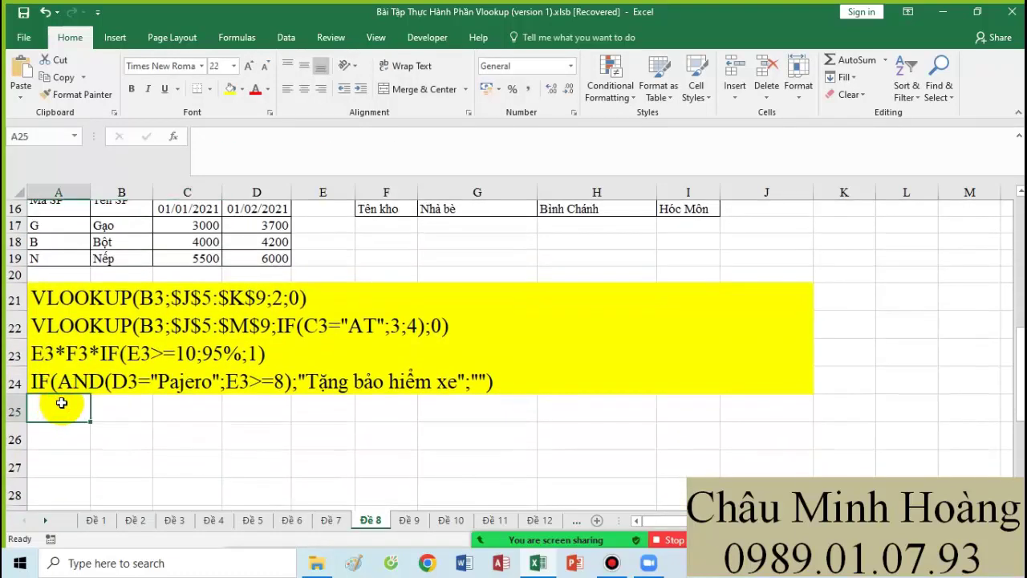
key(ctrl+v)
Step: Review the Đơn vị, Số lượng and Tên kho cells in row 3 and the Bảng 2 lookup range G15:I16
scroll(298, 356, up, 5)
click(254, 277)
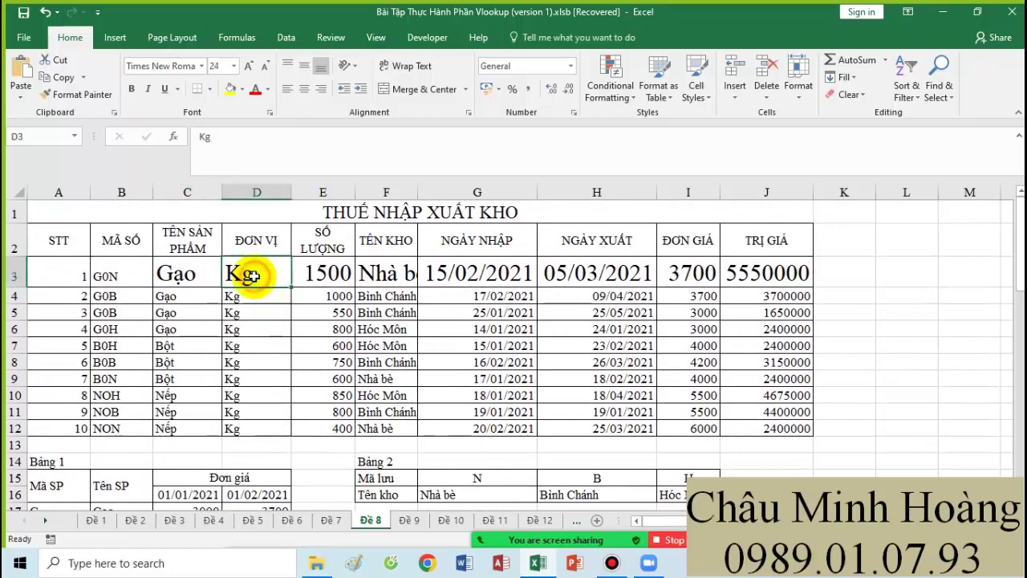
click(329, 275)
click(389, 273)
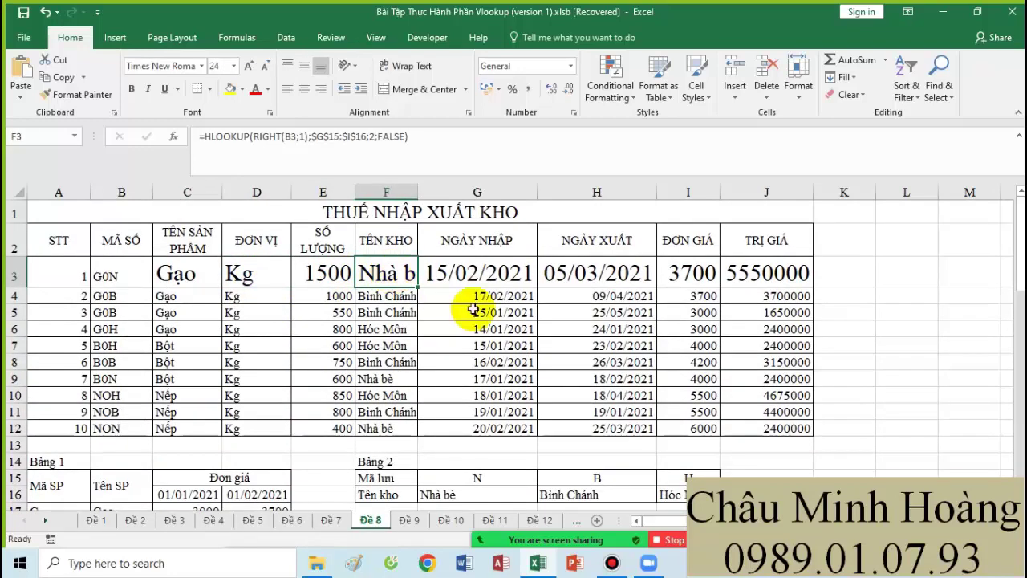
scroll(498, 321, down, 2)
drag(454, 341, 684, 353)
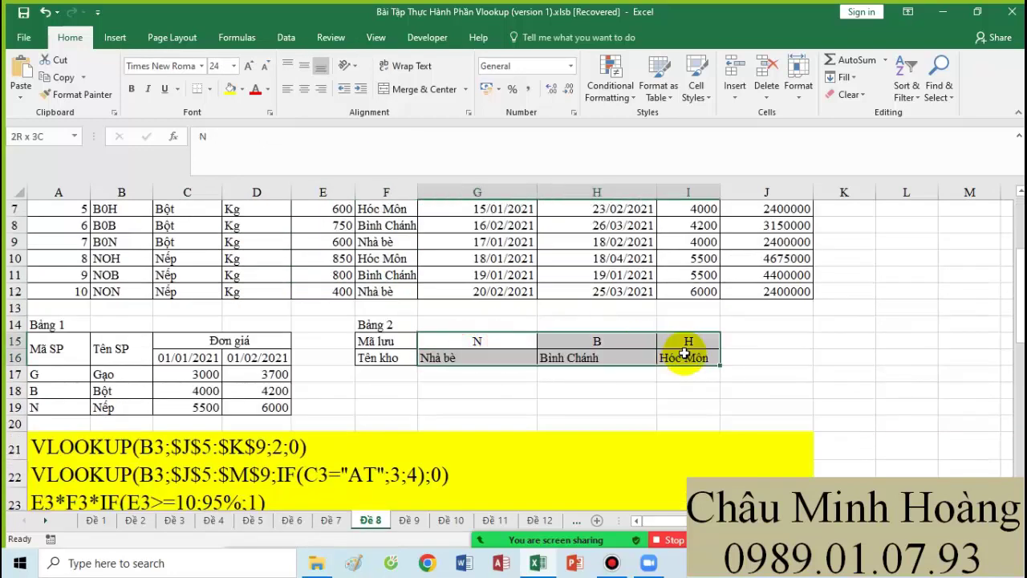
Step: Replace FALSE with 0 in the HLOOKUP formula in F3 and copy it without its equals sign into A26 as text
scroll(631, 362, up, 2)
click(374, 275)
double_click(389, 275)
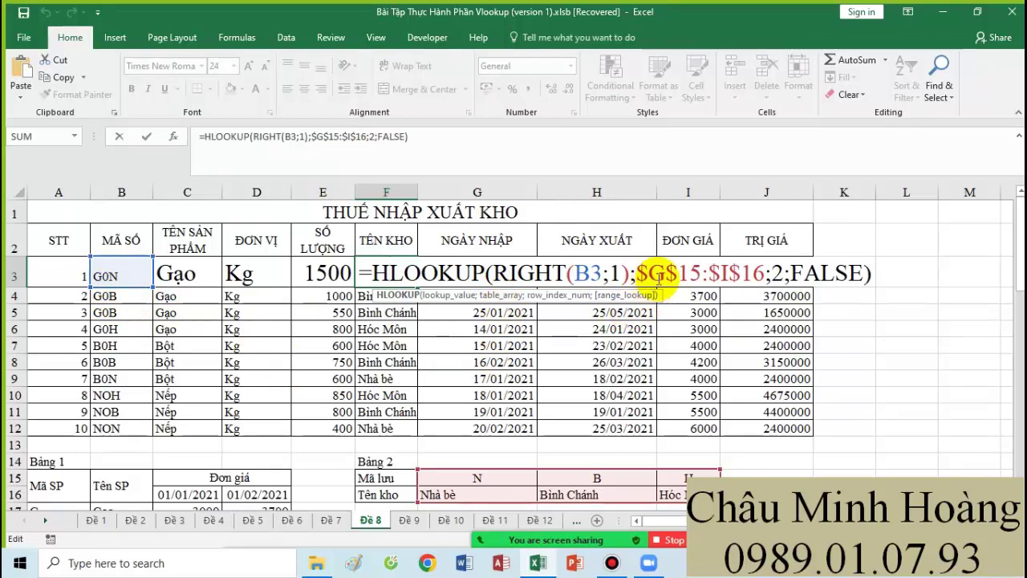
drag(638, 274, 365, 274)
text(0)
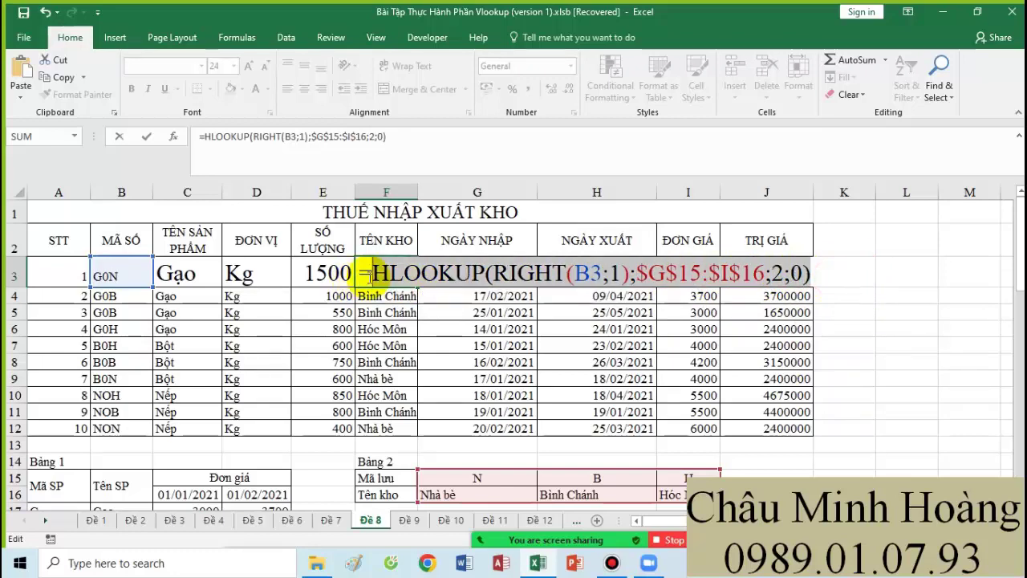
key(Escape)
scroll(230, 339, down, 4)
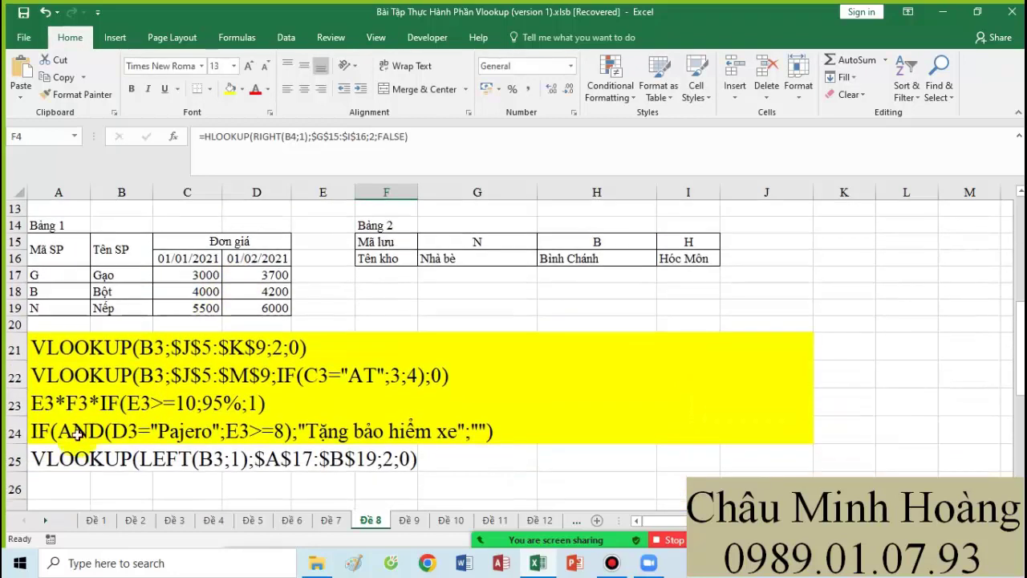
click(68, 478)
Step: Examine the row 3 import and export dates and the ranges used by the INDEX and MATCH formula in I3
scroll(509, 372, up, 4)
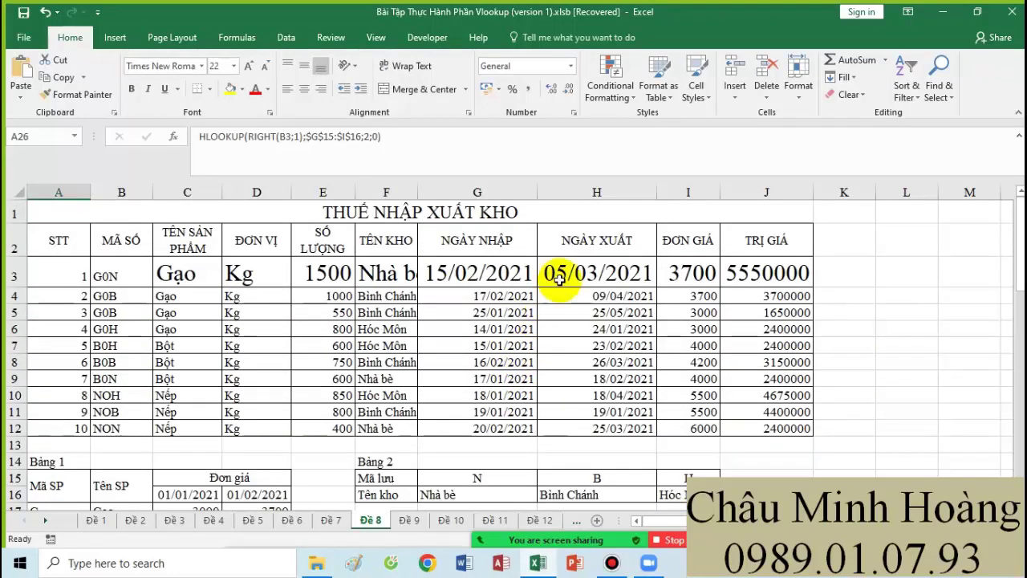
click(562, 274)
click(470, 269)
click(634, 274)
double_click(688, 274)
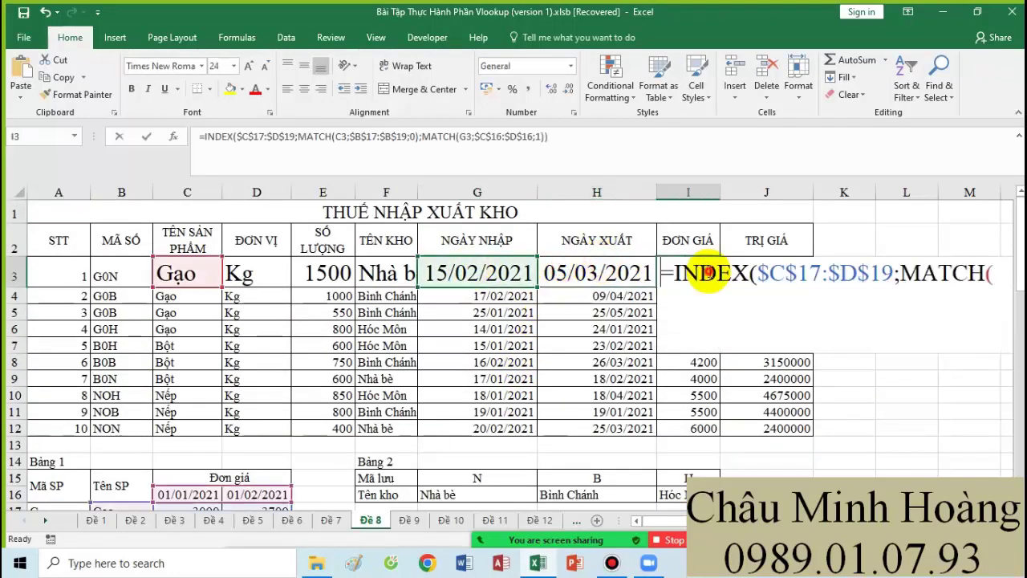
scroll(289, 417, down, 2)
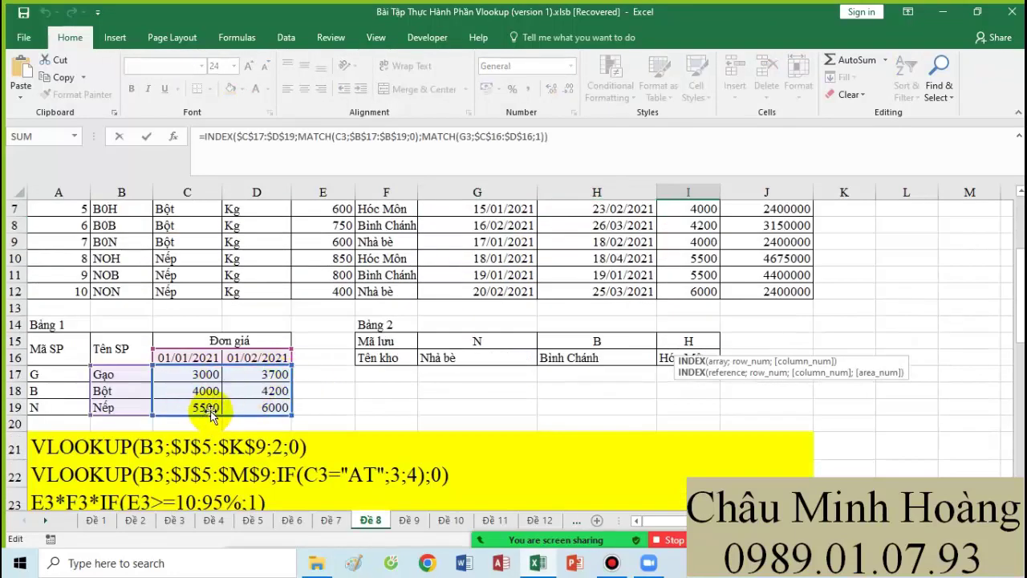
key(Escape)
Step: Fill the Bảng 1 date headers C16:D16 and the product codes A17:A19 with yellow
drag(187, 438, 257, 438)
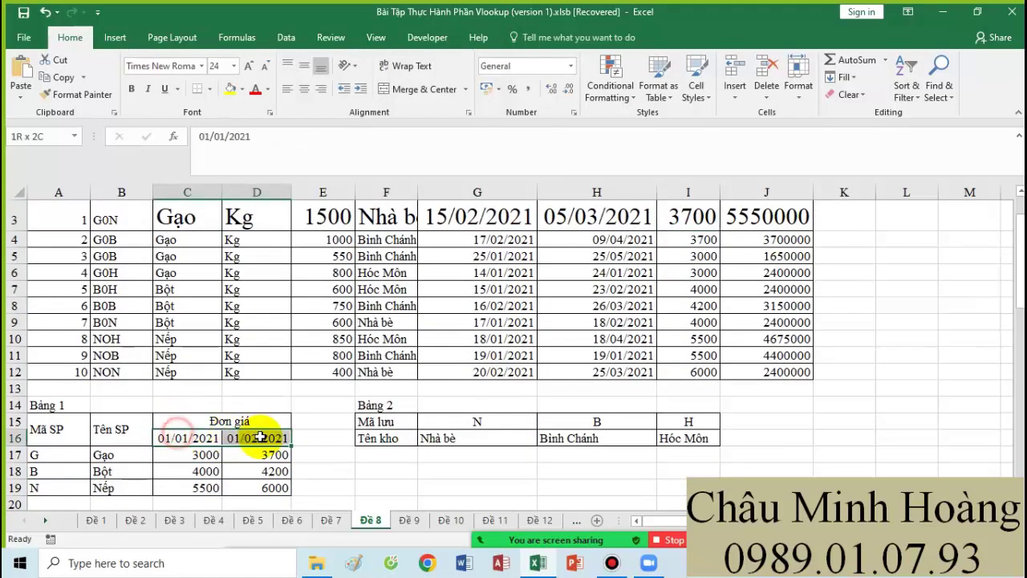
click(231, 88)
drag(81, 455, 80, 486)
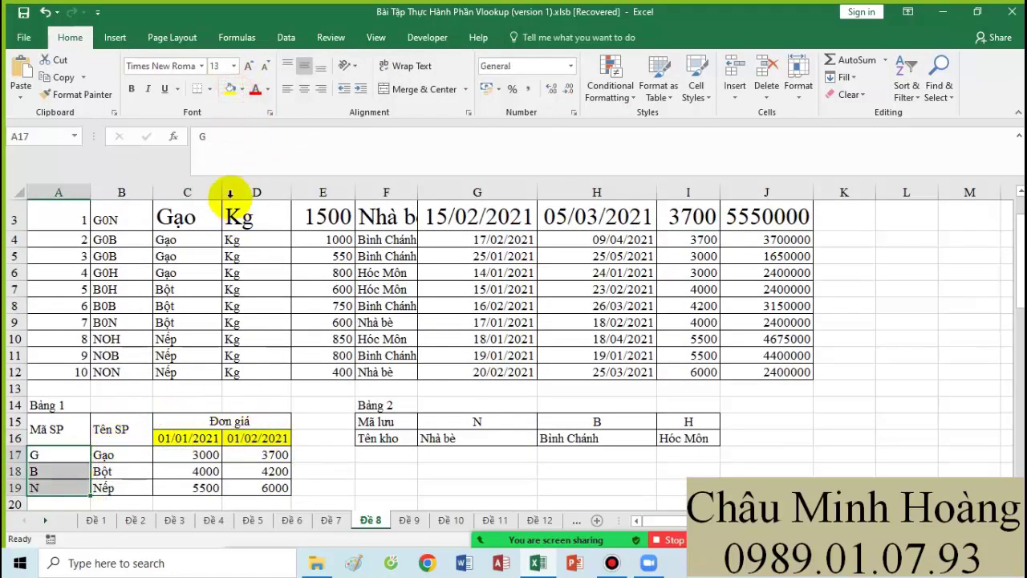
click(232, 88)
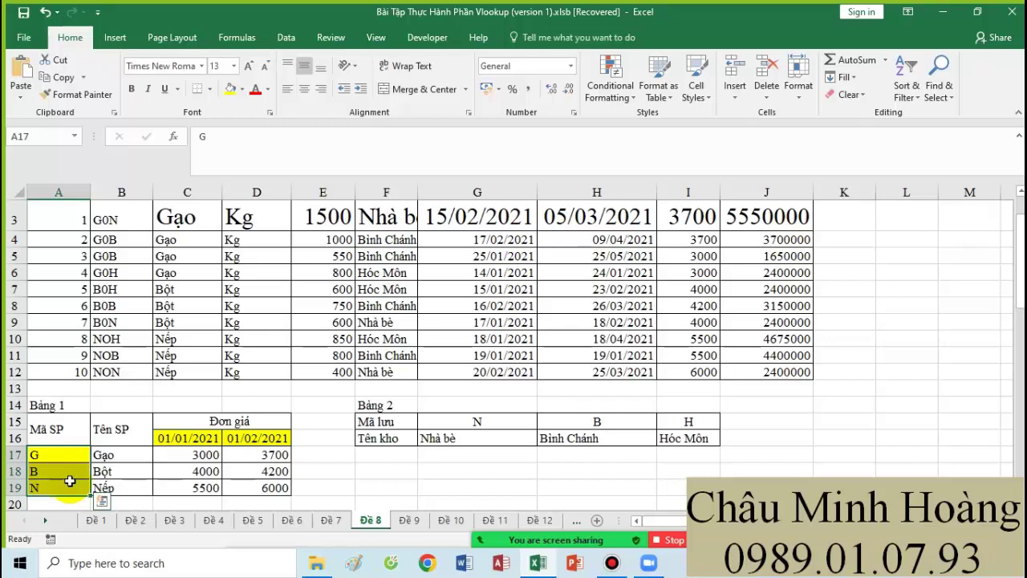
Step: Examine the Bảng 1 date headers C16:D16, the product codes A17:A19 and the unit prices under 01/01/2021
drag(186, 438, 260, 441)
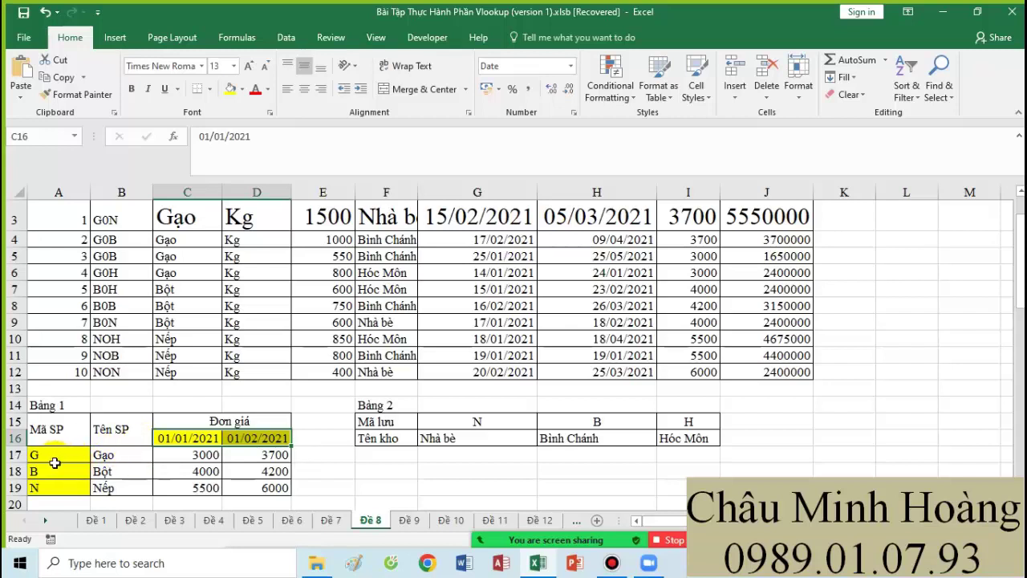
drag(54, 462, 48, 486)
drag(184, 435, 183, 486)
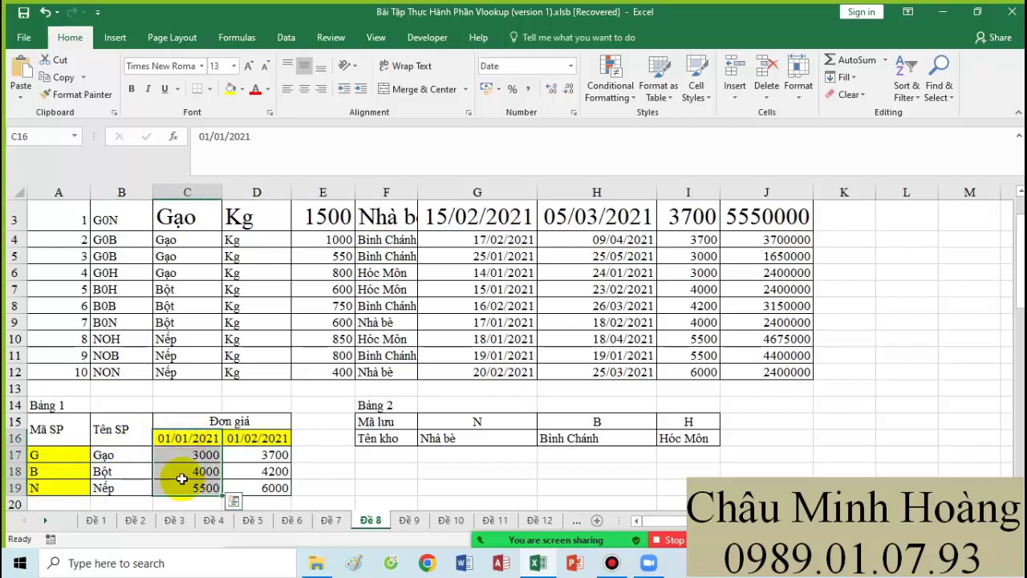
drag(68, 472, 62, 459)
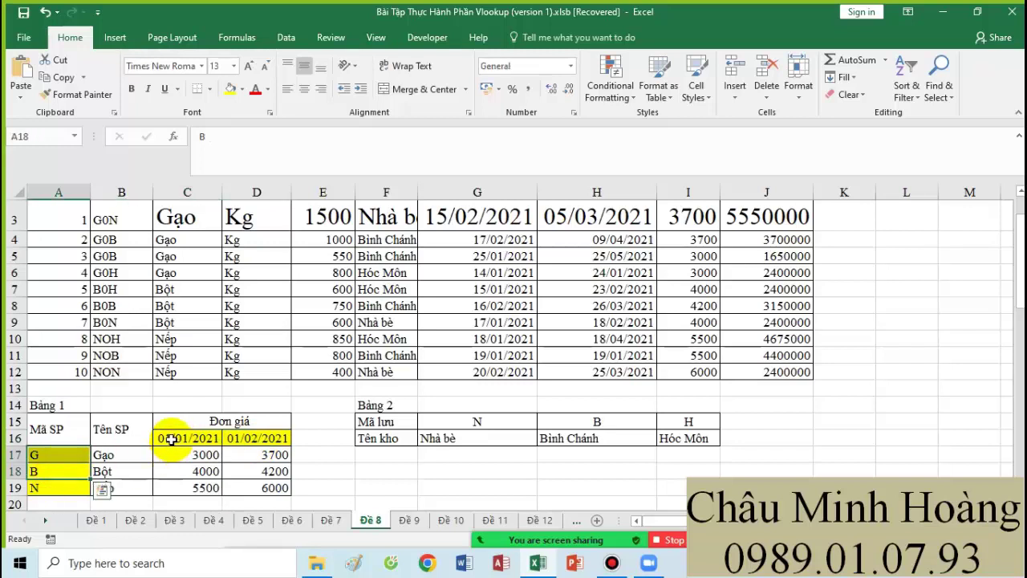
drag(172, 439, 268, 439)
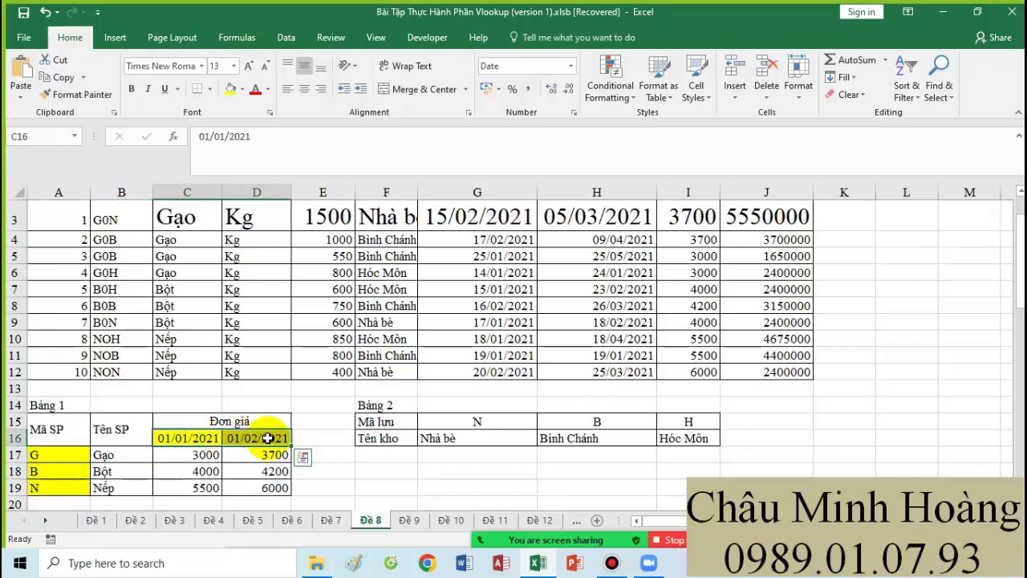
drag(172, 438, 271, 438)
scroll(591, 447, up, 2)
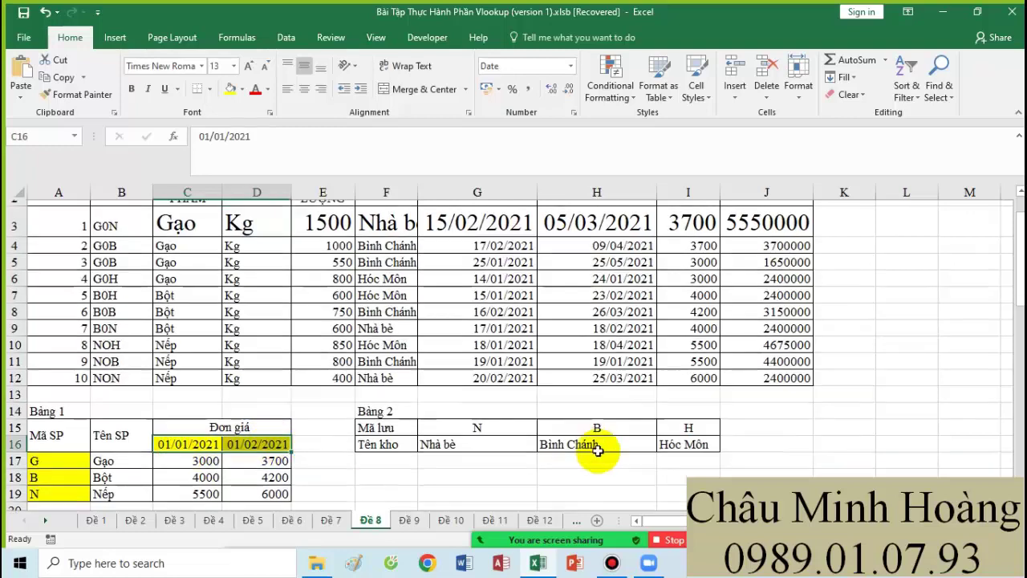
Step: Begin a new unit price formula in I3 with HLOOKUP, looking up G3 in the absolute range $C$16:$D$19
click(688, 271)
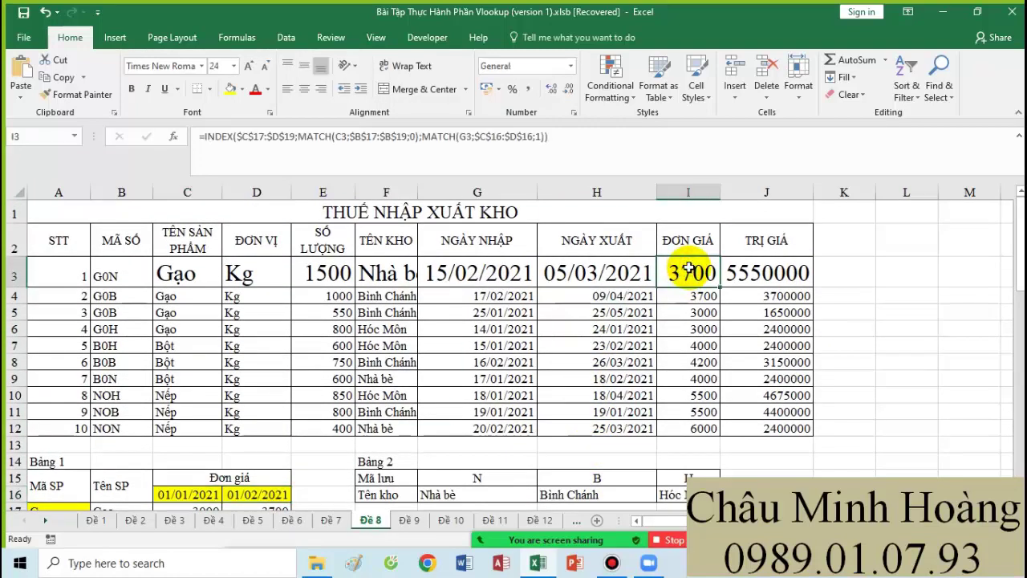
text(=)
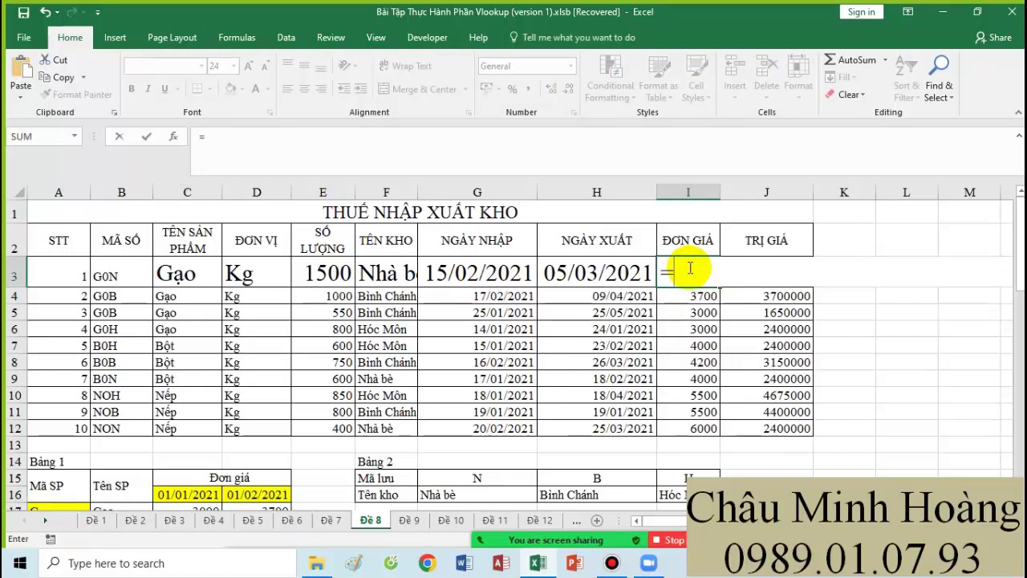
text(hl)
key(Tab)
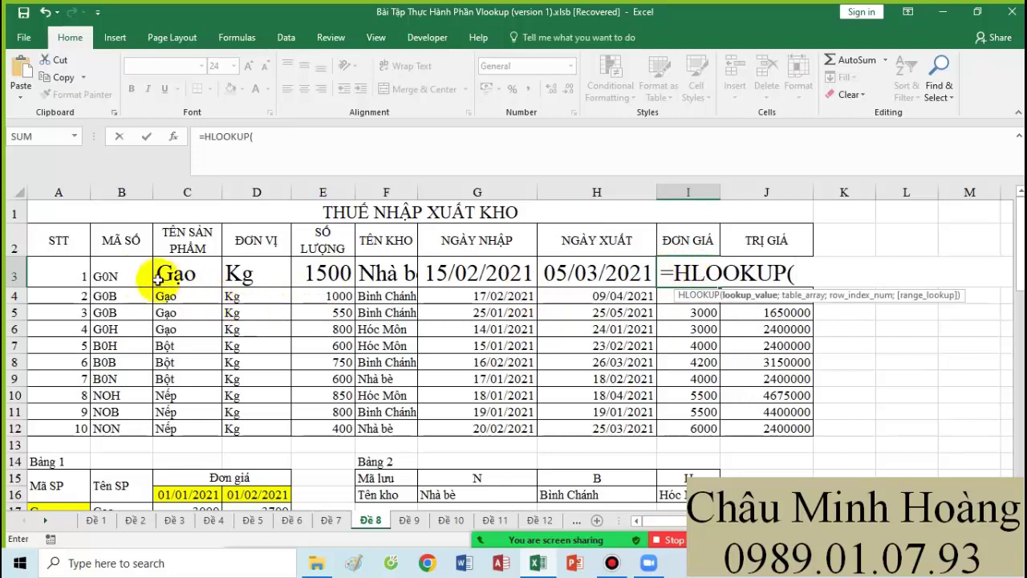
click(452, 275)
text(;)
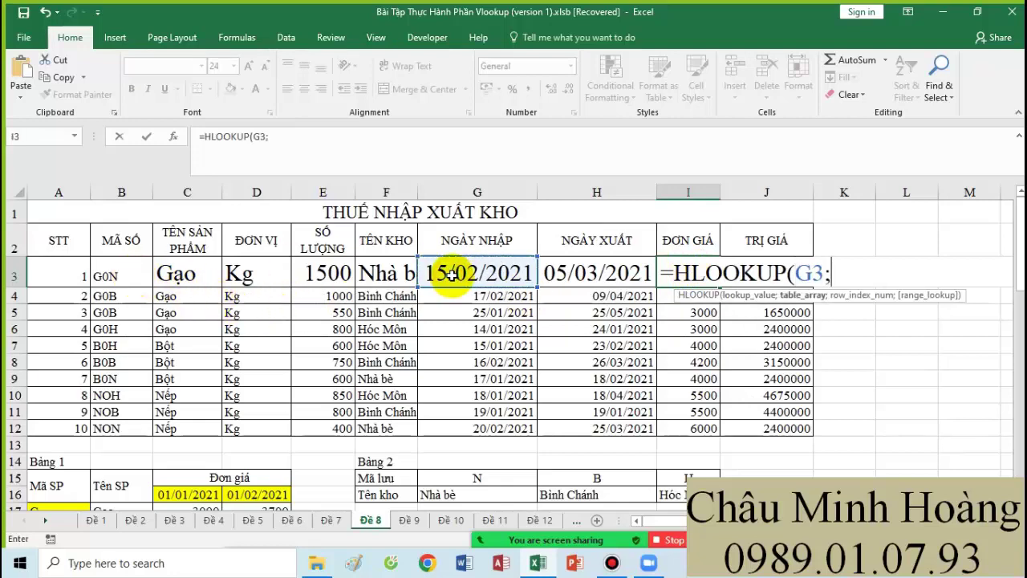
scroll(330, 351, down, 2)
drag(193, 358, 273, 408)
scroll(600, 431, up, 2)
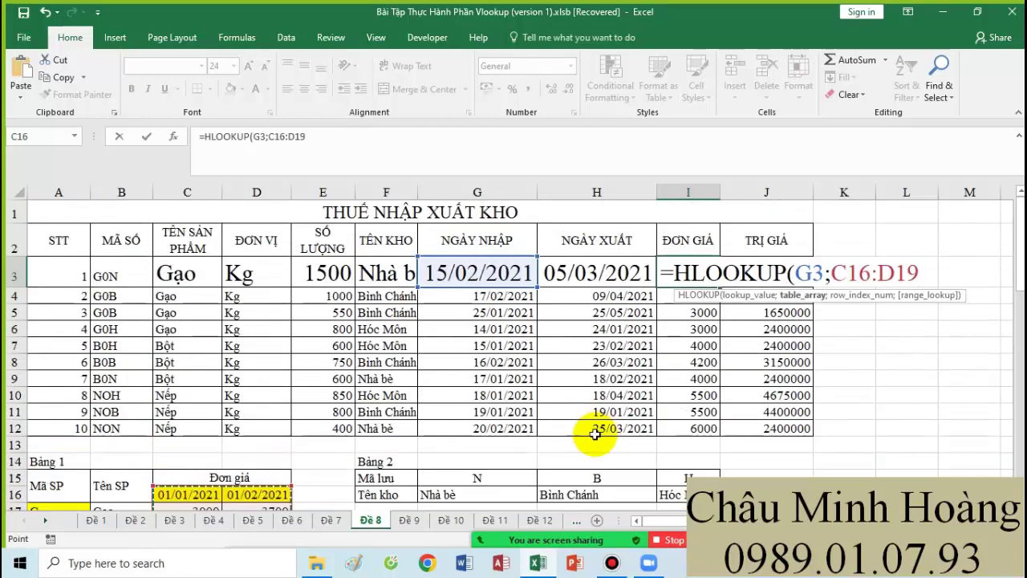
key(F4)
Step: Add an IF as the row index in the I3 formula, returning 2 when LEFT(B3;1) equals "G"
text(;if()
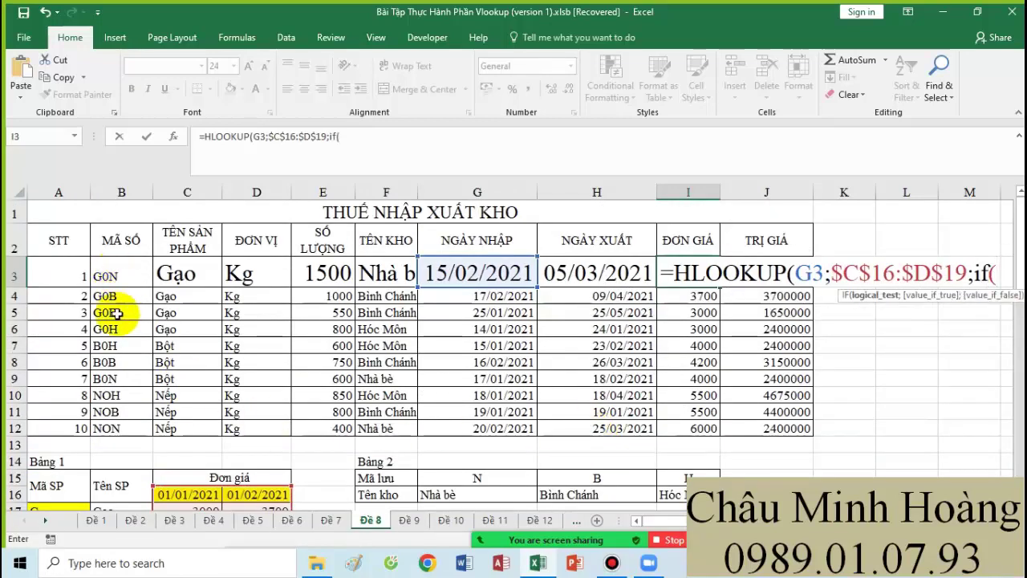
scroll(120, 321, down, 1)
scroll(133, 366, up, 1)
text(le)
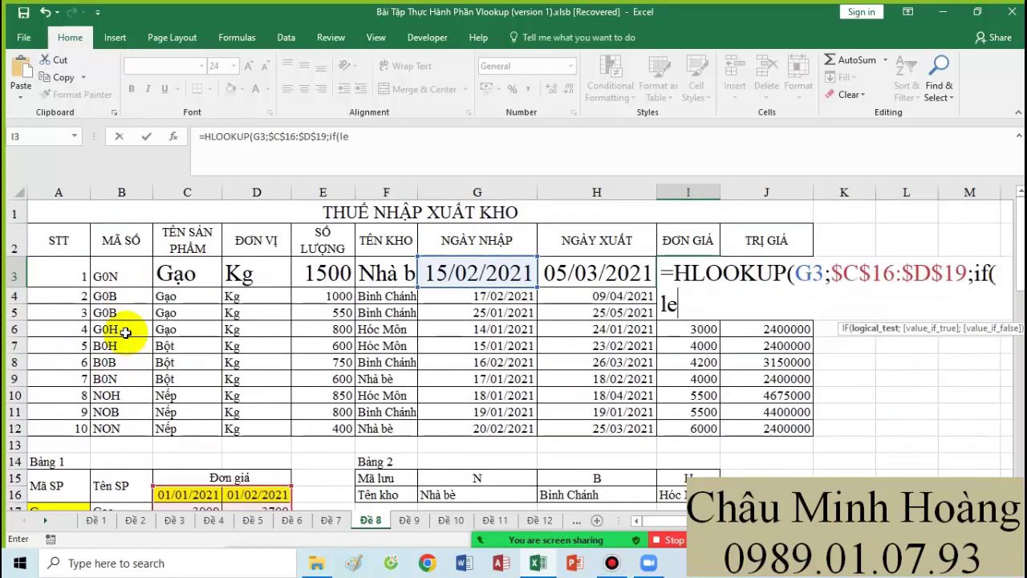
key(Tab)
click(115, 275)
text(;1)
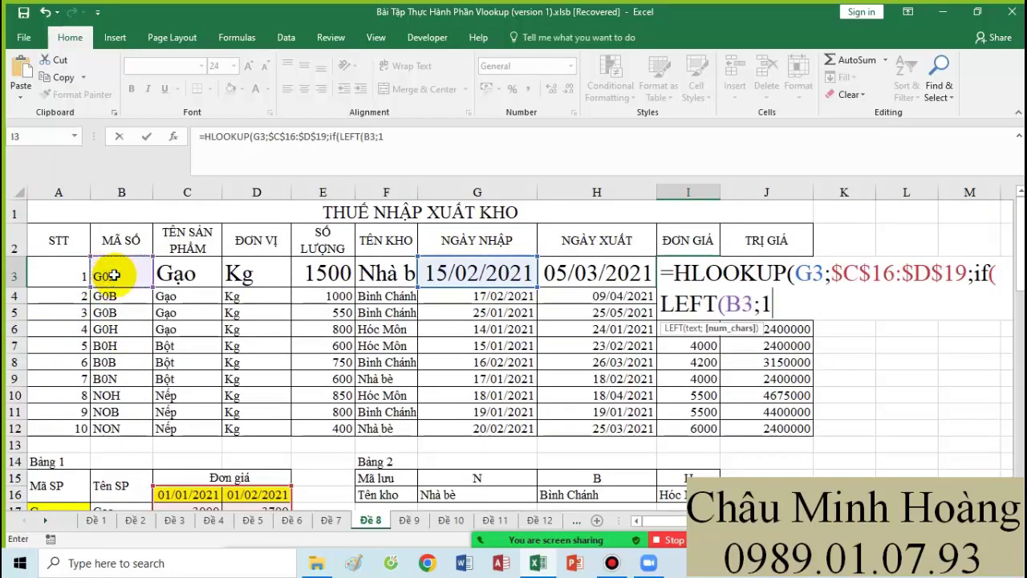
text()="G";2)
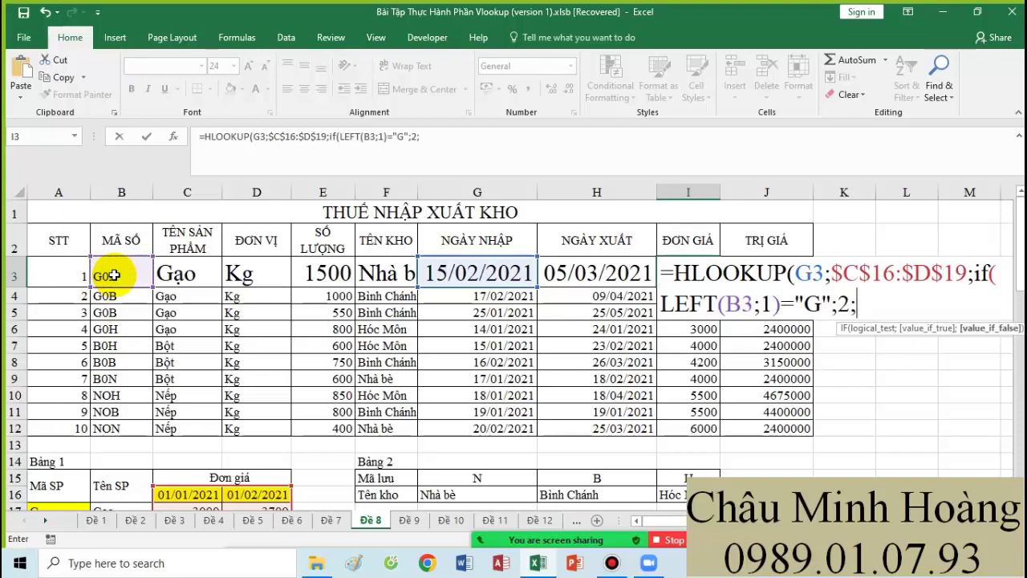
Step: Complete the I3 formula with a nested IF giving 3 when LEFT(B3;1) equals "B", otherwise 4, and approximate match 1
text(if(lef)
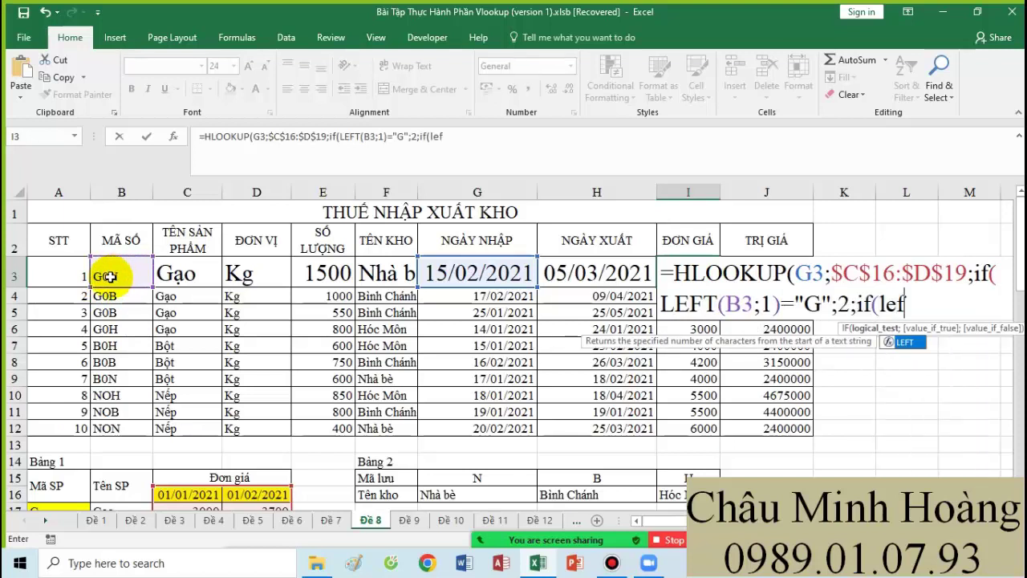
key(Tab)
click(117, 271)
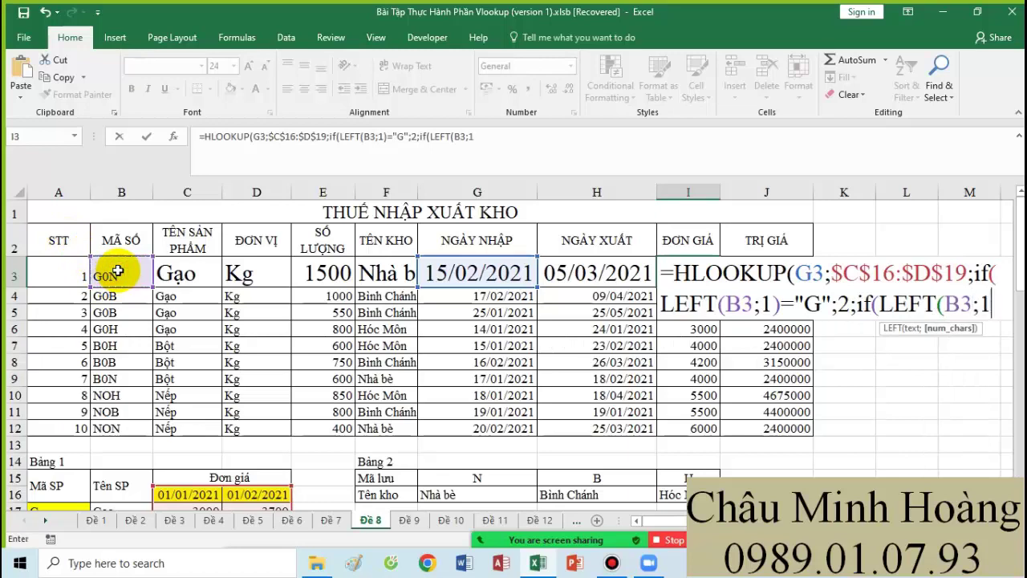
scroll(58, 391, down, 1)
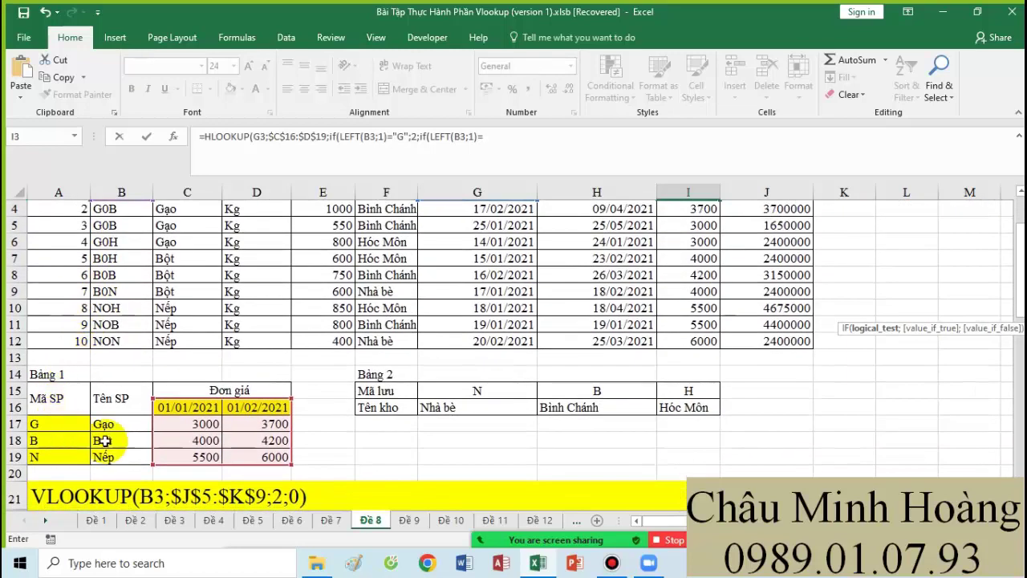
scroll(323, 416, up, 1)
text(;1)="B";3;4)
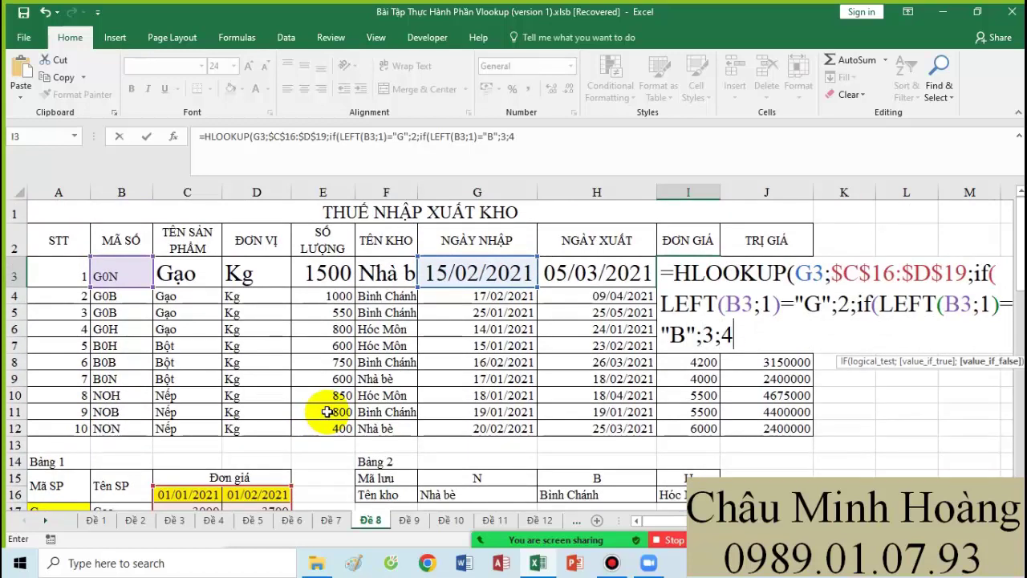
text());1)
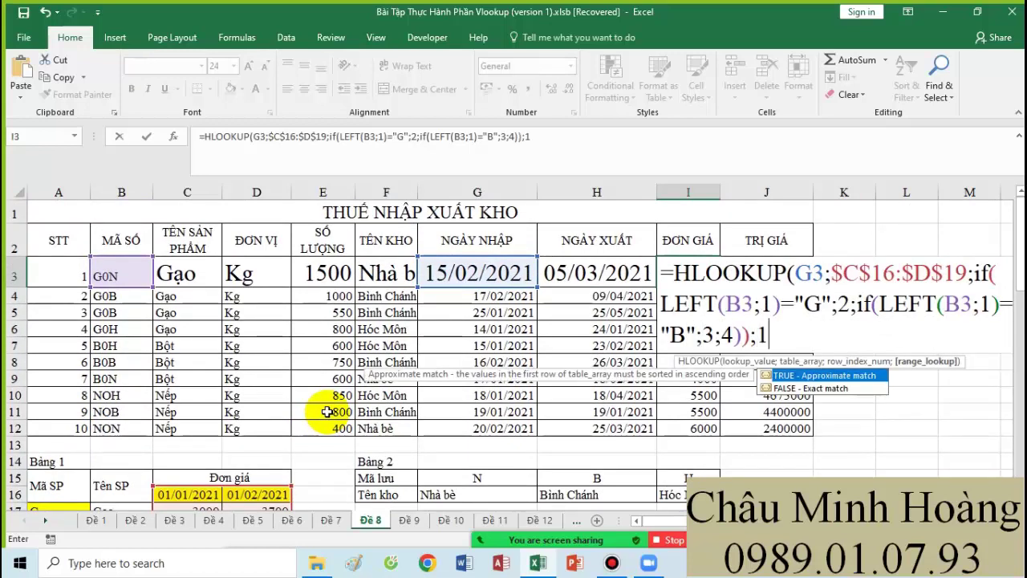
text())
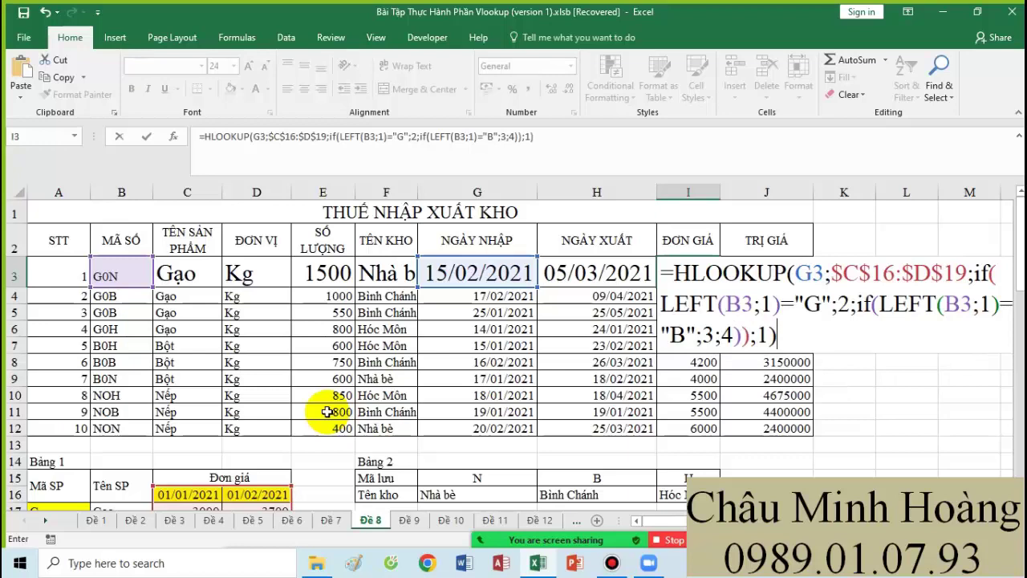
Step: Copy the I3 HLOOKUP formula without its equals sign, commit it, and paste the text into A27
drag(777, 336, 673, 273)
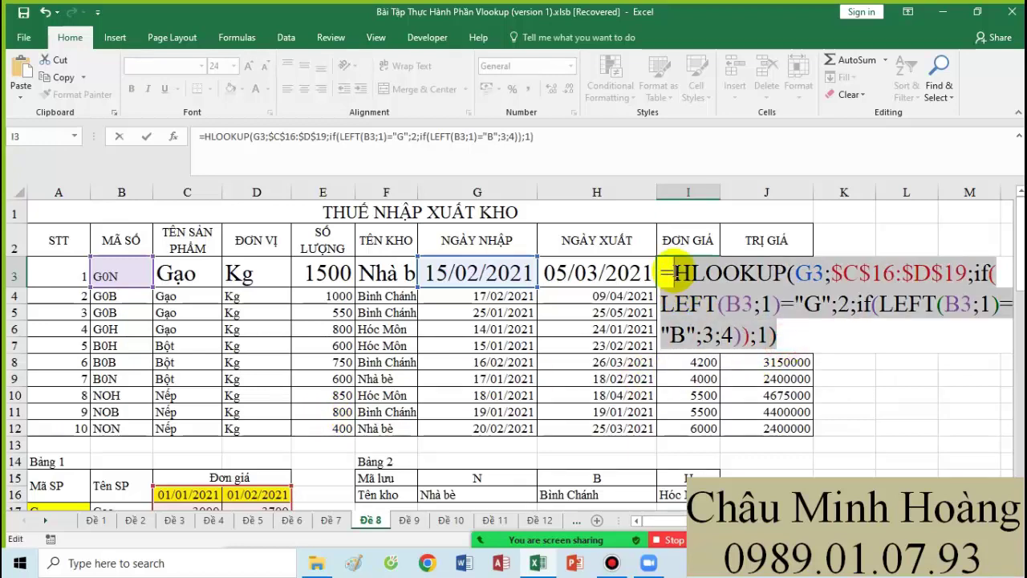
key(Return)
scroll(83, 411, down, 6)
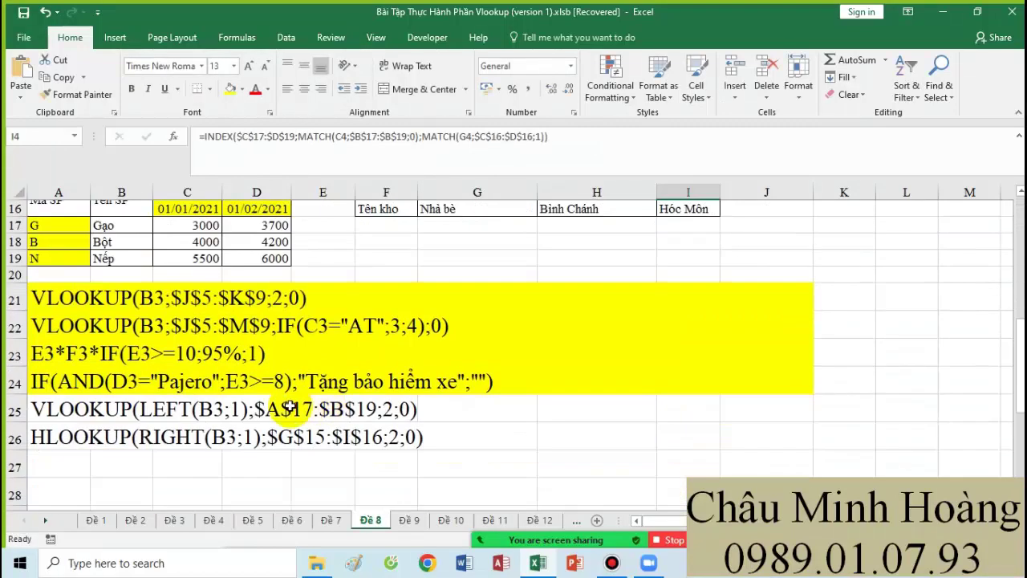
click(82, 411)
key(ctrl+v)
Step: Copy E3*I3 from the Trị giá formula in J3 without the equals sign and paste it into A28 as text
scroll(603, 371, up, 6)
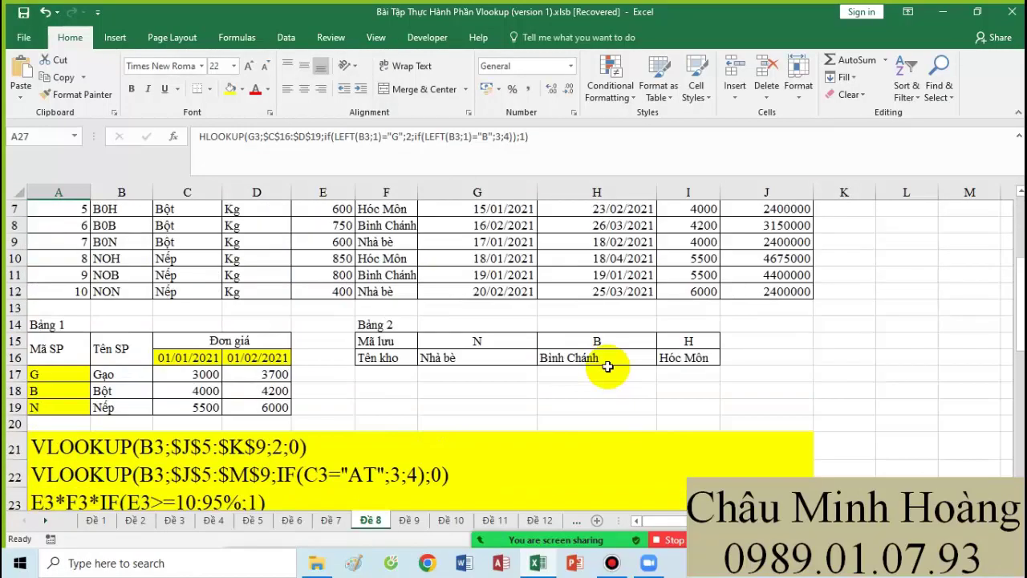
scroll(657, 367, up, 1)
double_click(748, 272)
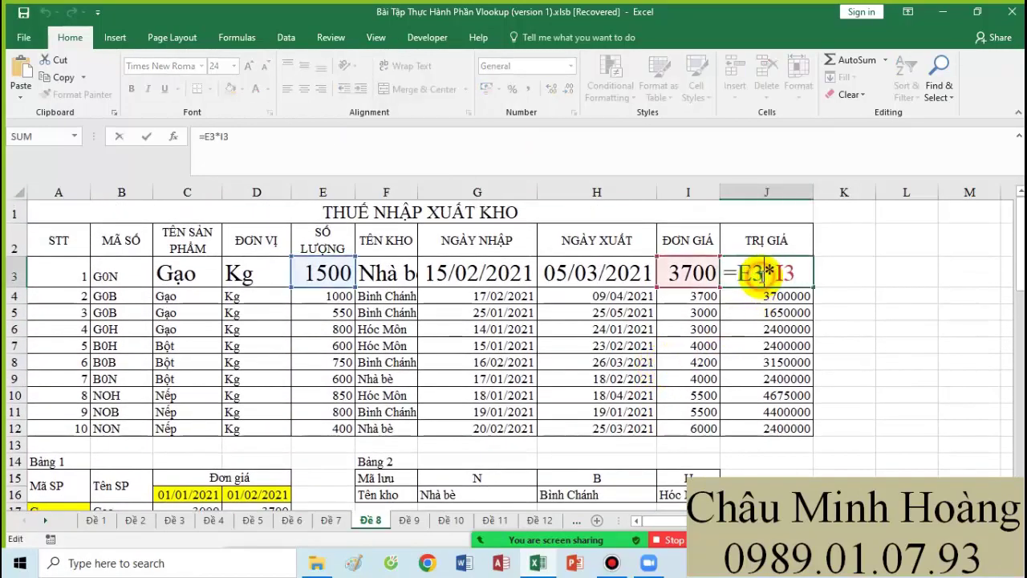
drag(740, 273, 815, 273)
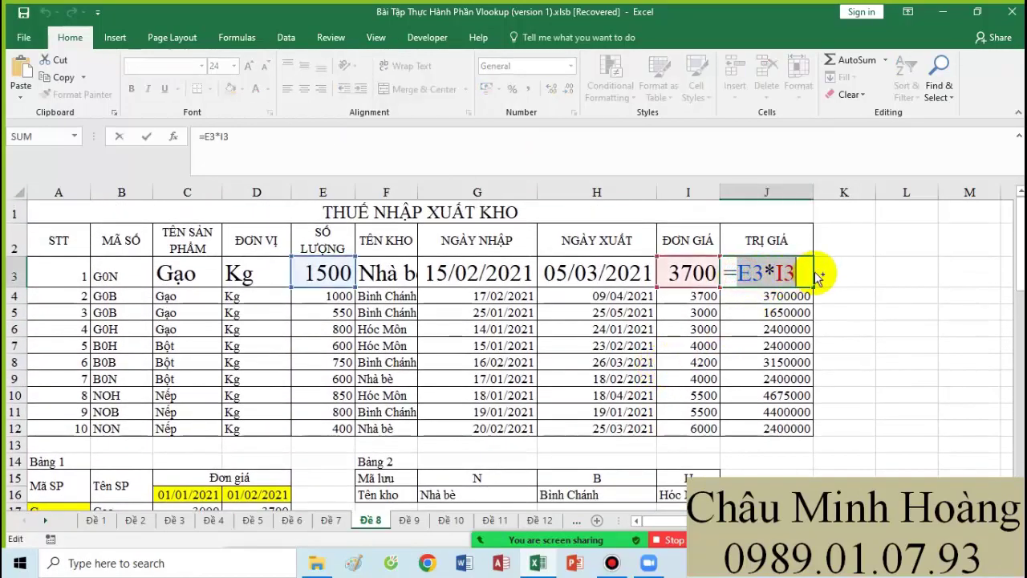
key(Return)
scroll(569, 298, down, 5)
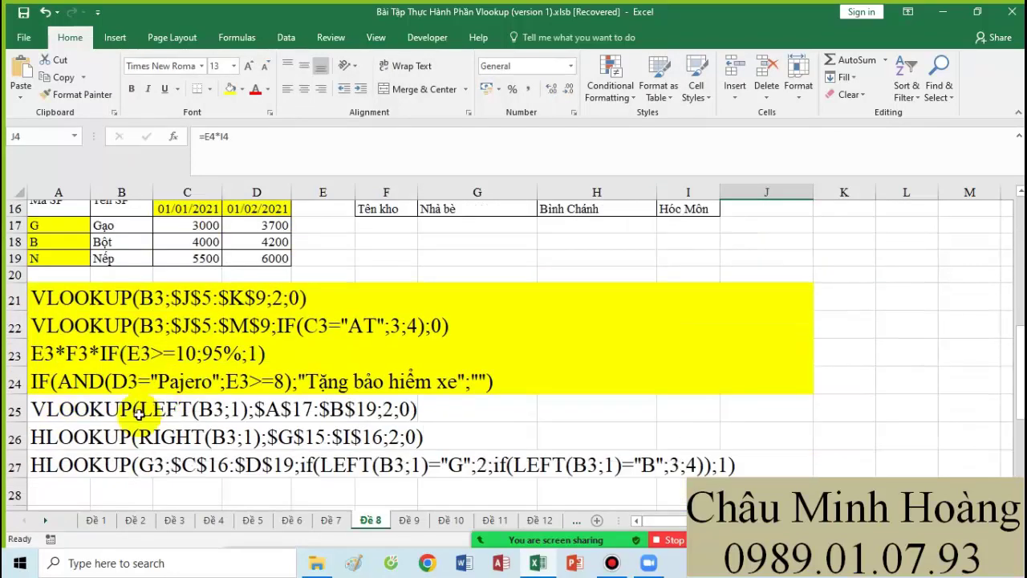
click(60, 488)
key(ctrl+v)
Step: Look over the hotel customer table and the price tables on sheet Đề 9
click(420, 520)
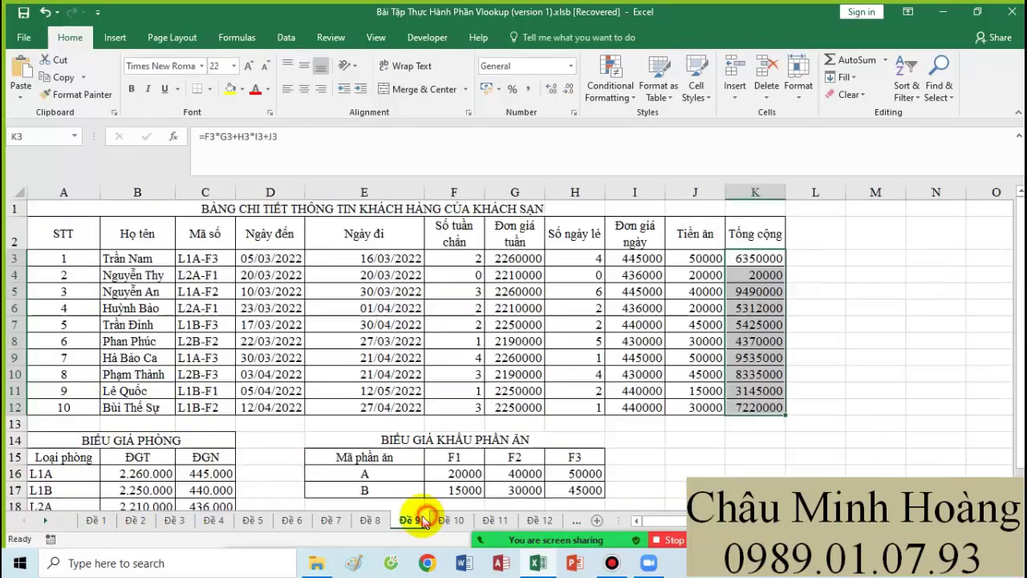
scroll(398, 488, down, 2)
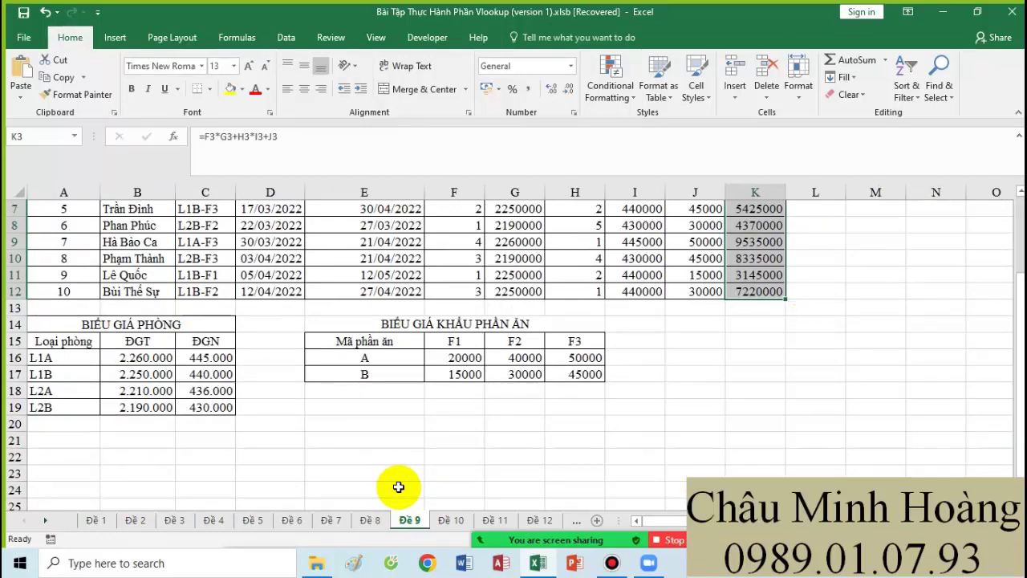
scroll(398, 487, up, 2)
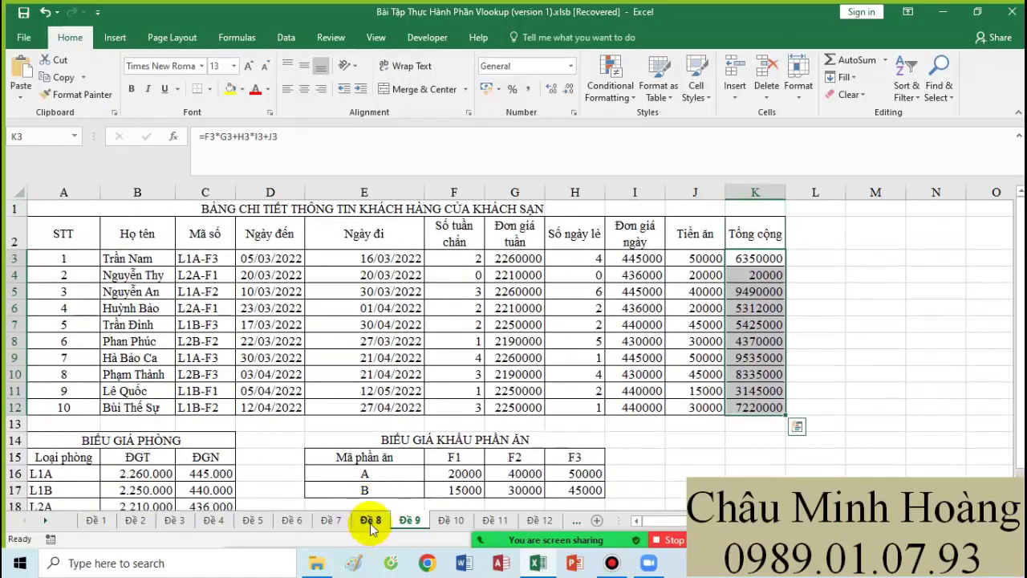
Step: Return to sheet Đề 8 and select the recorded formula notes in A21:J29
click(371, 520)
drag(51, 301, 793, 431)
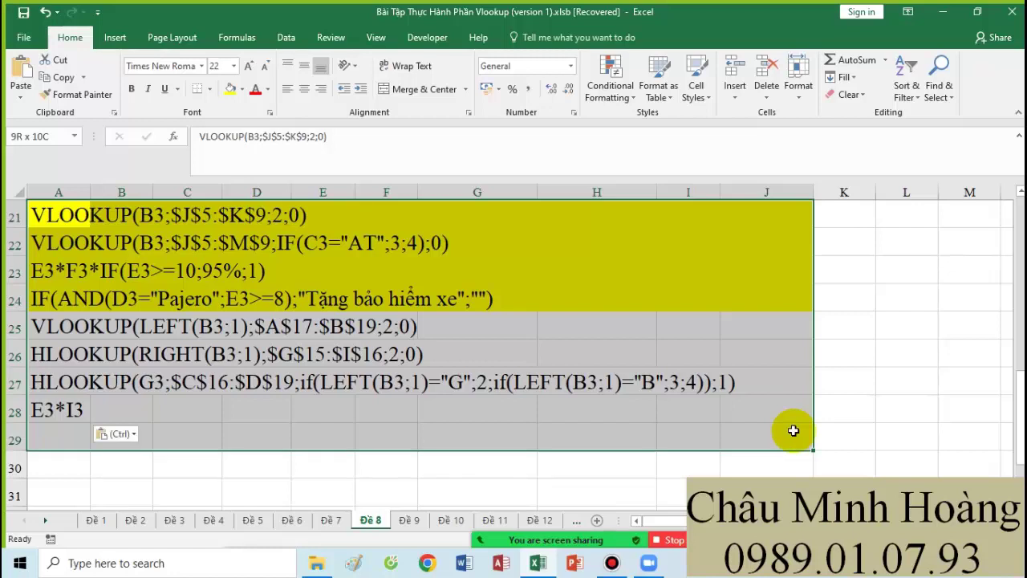
key(ctrl)
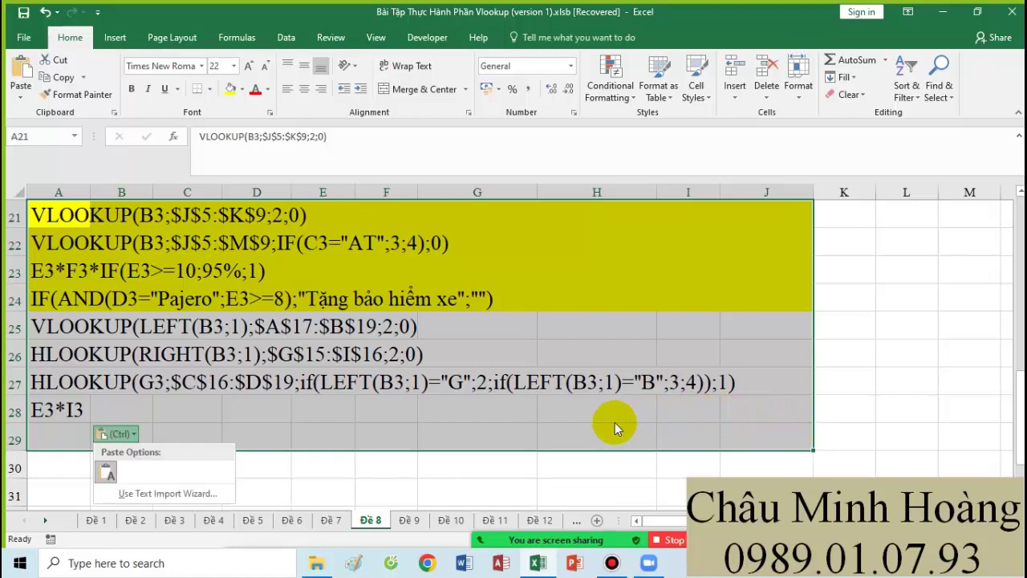
key(Escape)
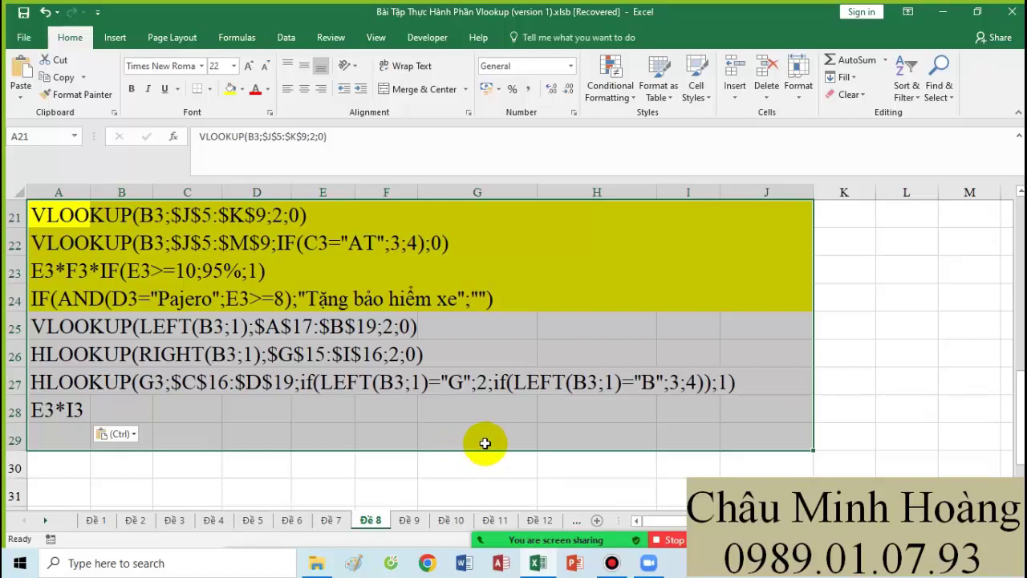
Step: Switch to the workbook Bài Tập Thực Hành Phần Vlookup.xlsx and look over its hotel tables on sheet Đề 9
click(611, 565)
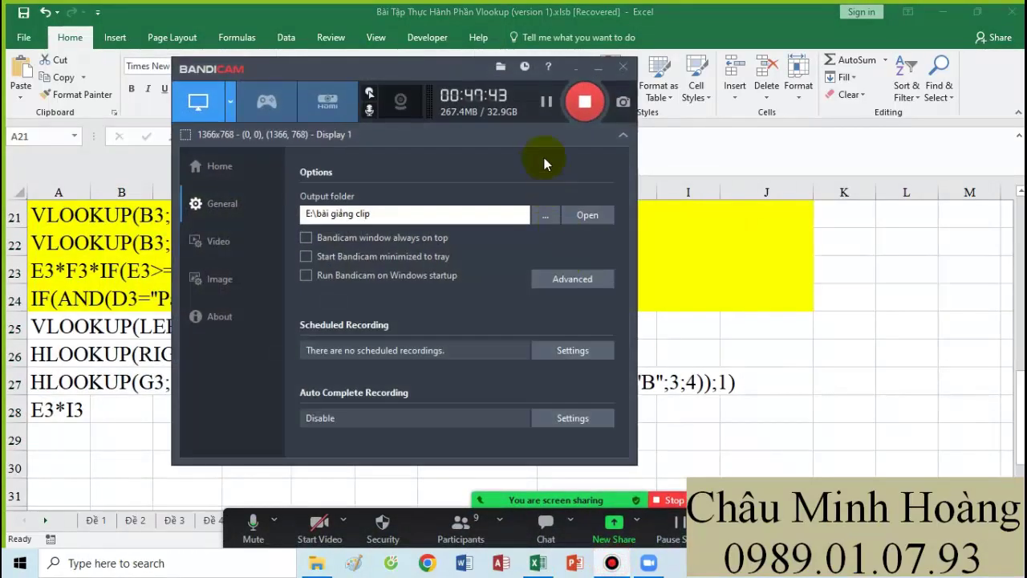
click(599, 68)
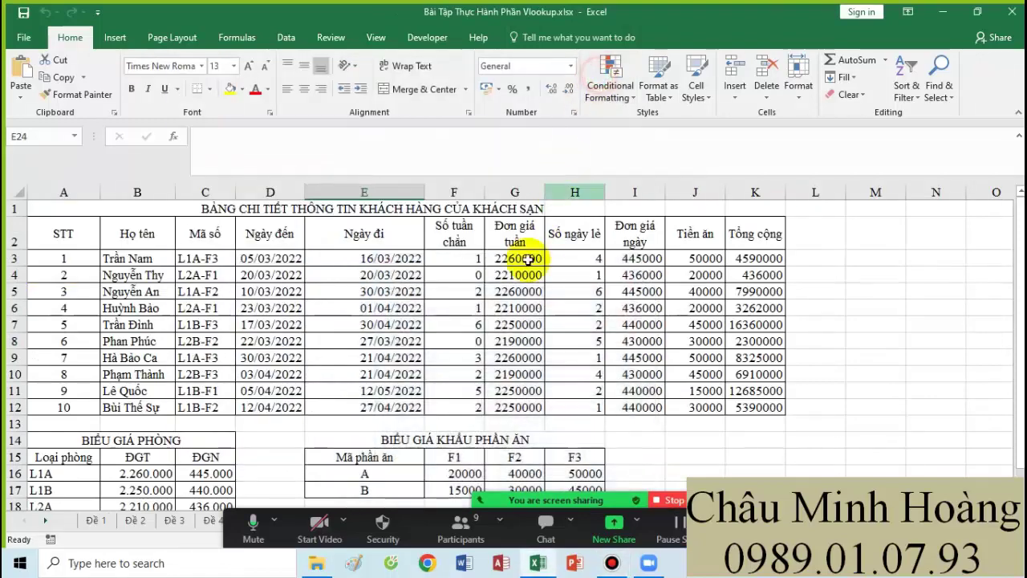
scroll(497, 281, down, 3)
scroll(401, 377, up, 3)
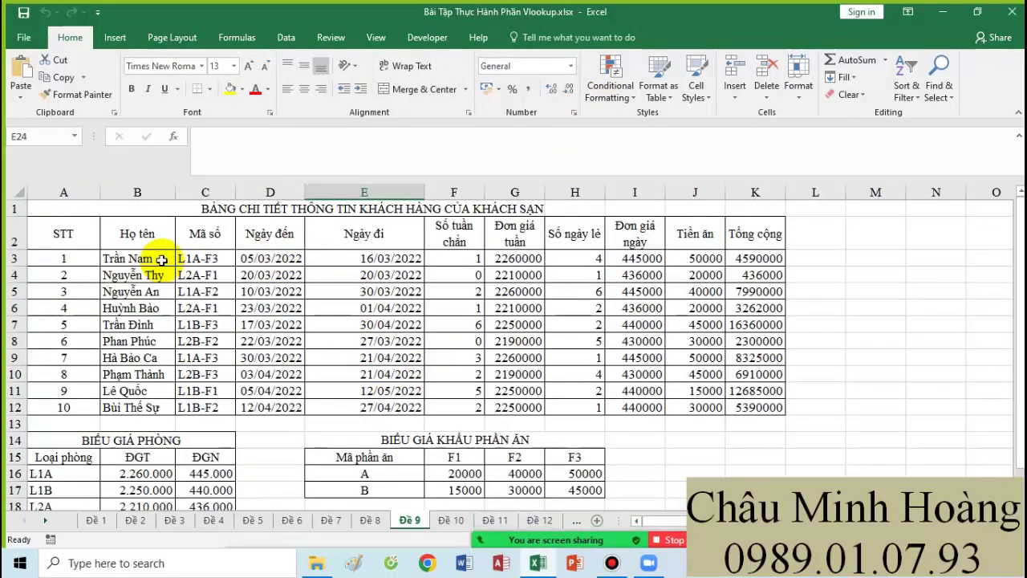
Step: Set the font size of the first customer's cells C3:K3 to 26
drag(203, 259, 754, 258)
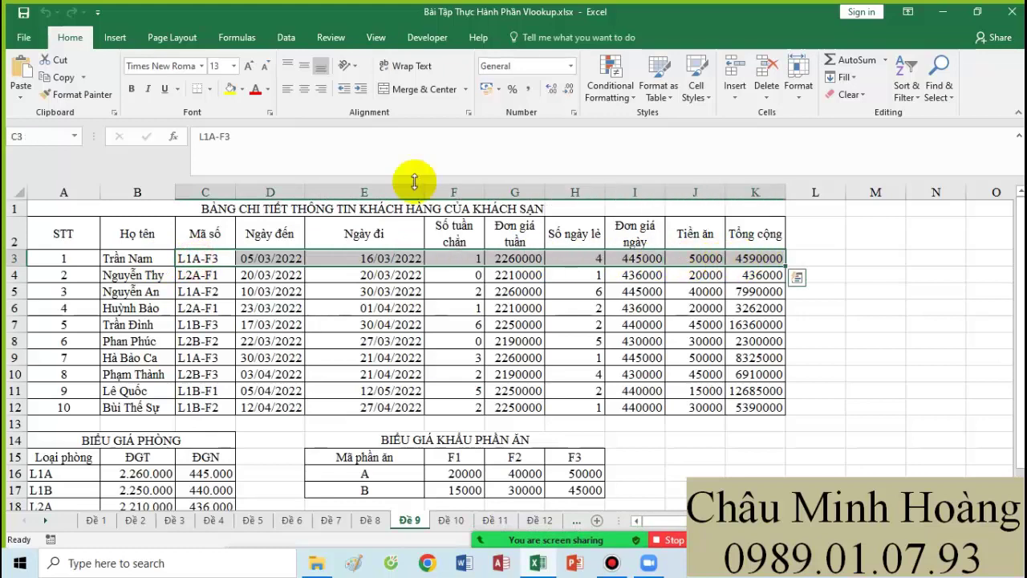
click(234, 65)
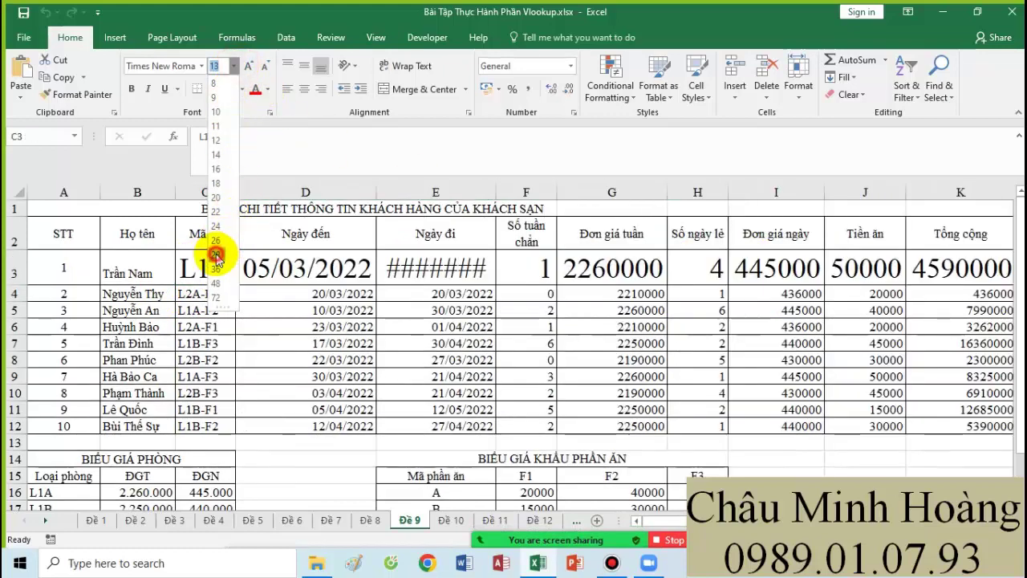
click(216, 241)
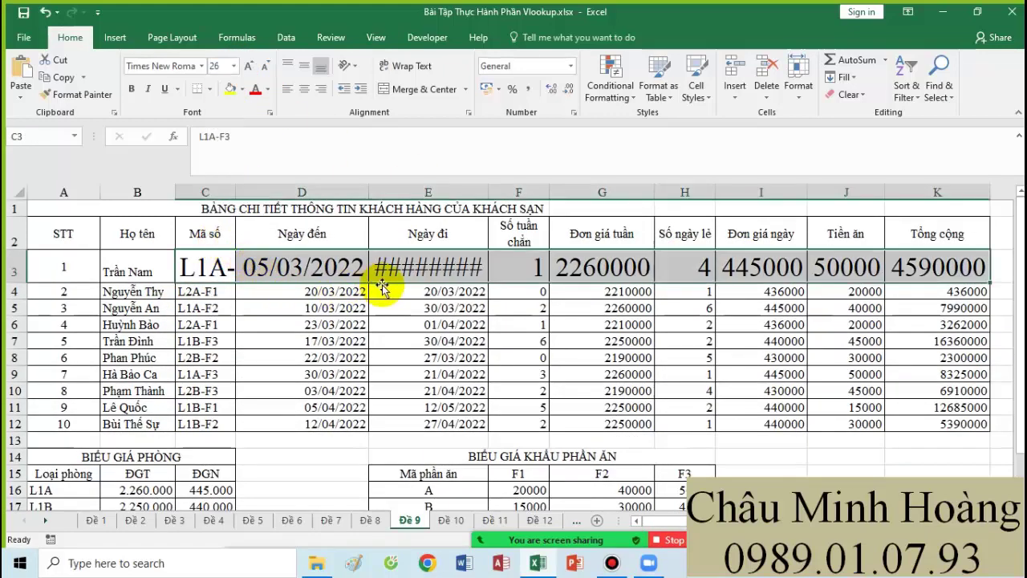
Step: Copy INT((E3-D3)/7) from the Số tuần chẵn formula in F3 without the equals sign and record it in A23 as text
click(515, 263)
double_click(514, 263)
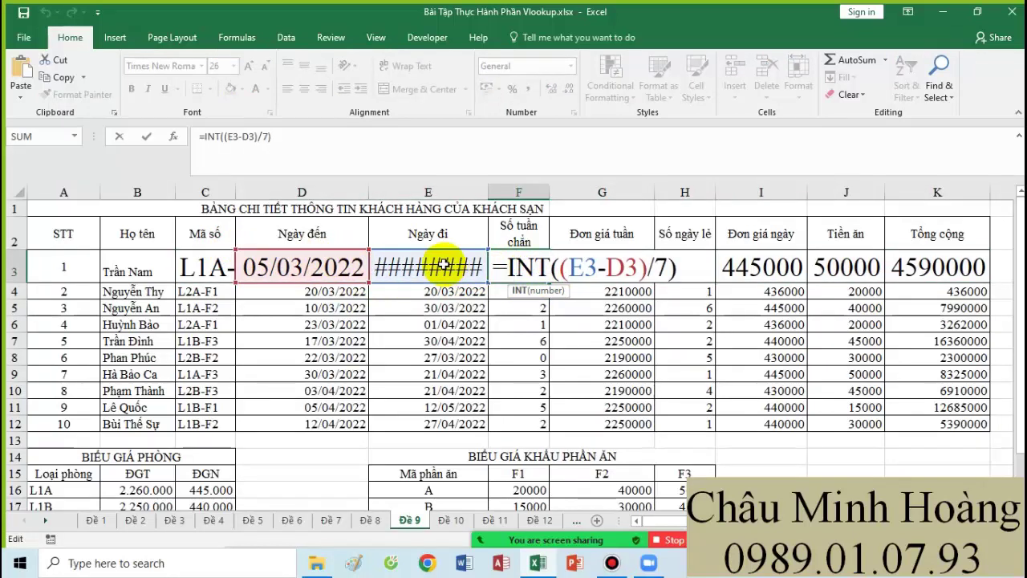
drag(506, 267, 674, 271)
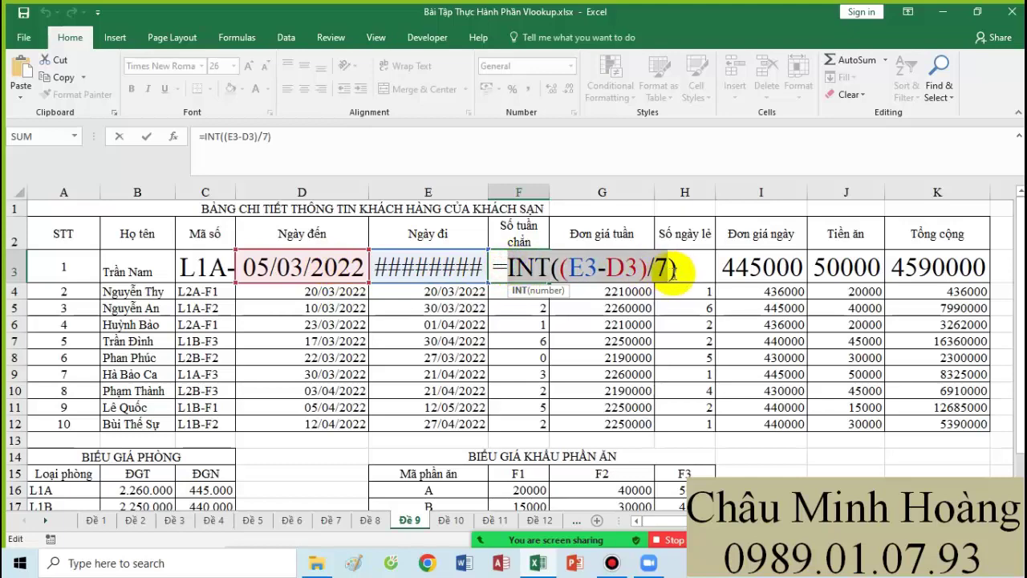
key(Return)
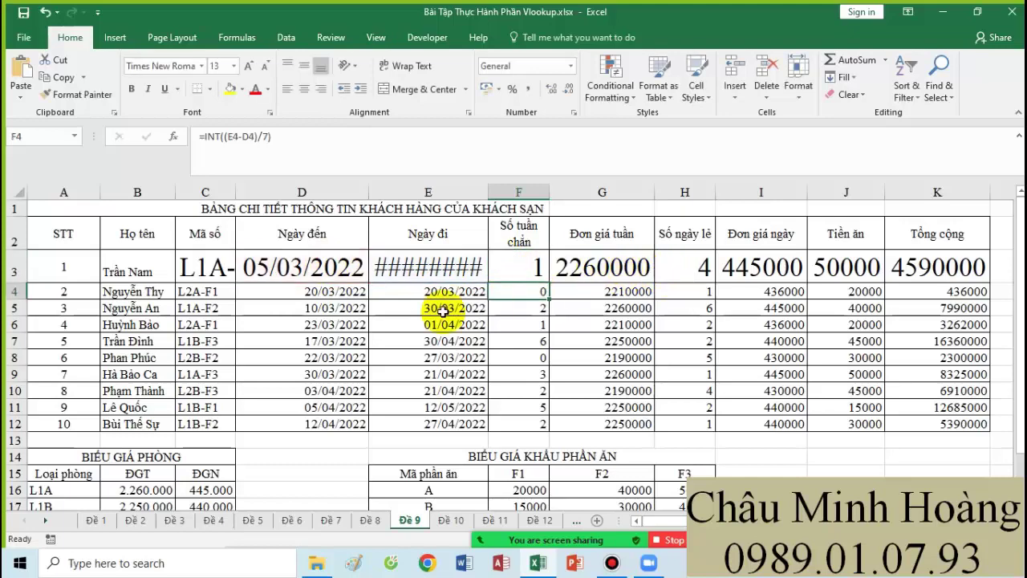
scroll(297, 348, down, 5)
click(74, 323)
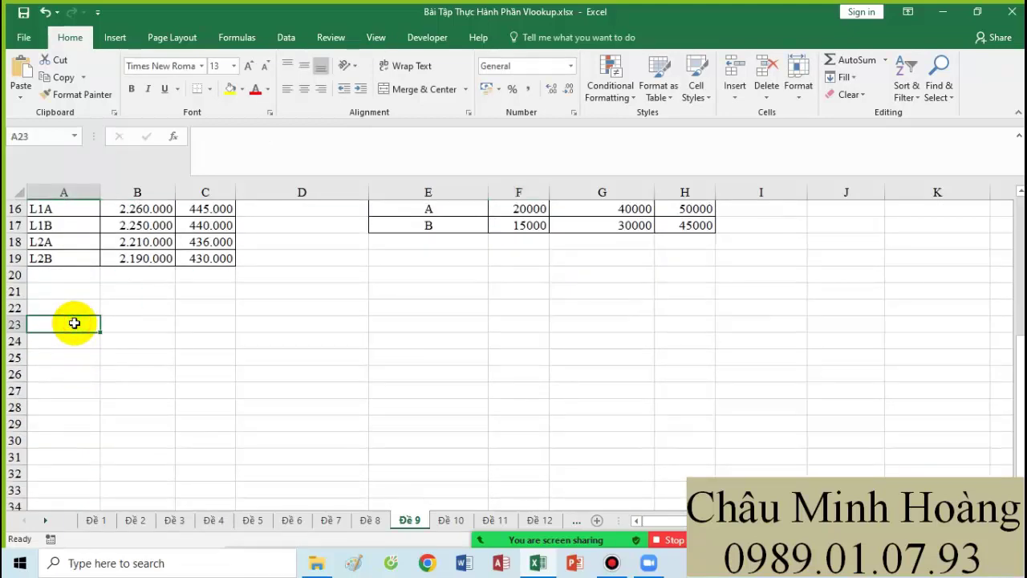
text(INT((E3-D3)/7))
Step: Set the font size of the formula notes area A23:J40 to 22 and compare the INT note with the dates in row 3
drag(74, 323, 842, 513)
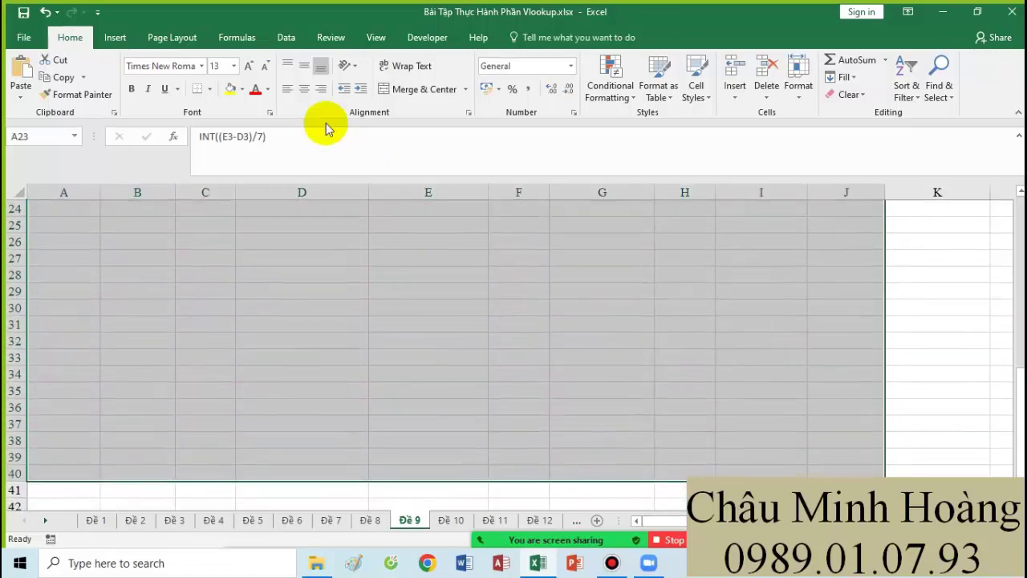
click(233, 66)
click(223, 212)
scroll(367, 321, up, 5)
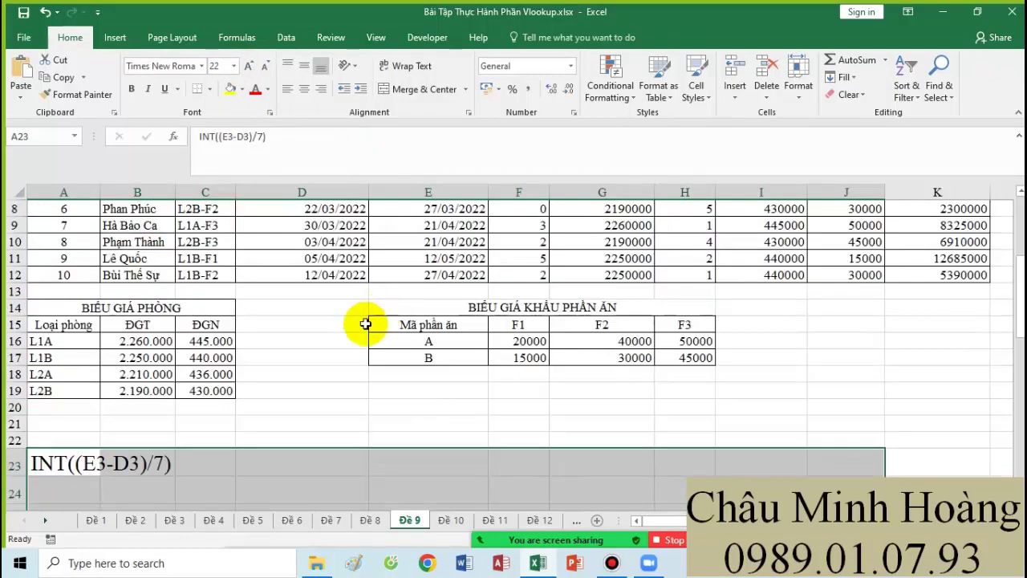
drag(46, 461, 186, 476)
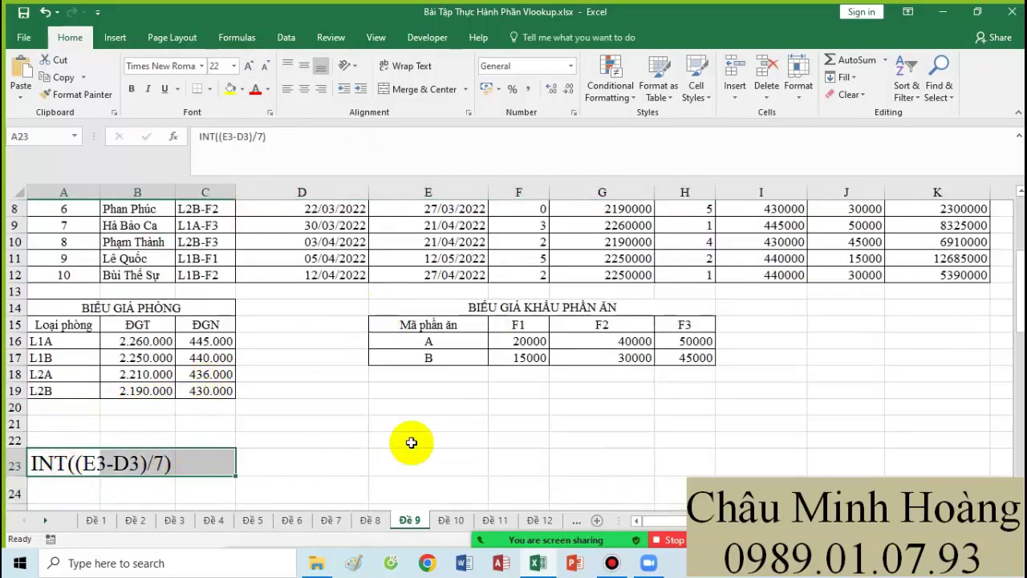
scroll(486, 380, up, 3)
click(341, 267)
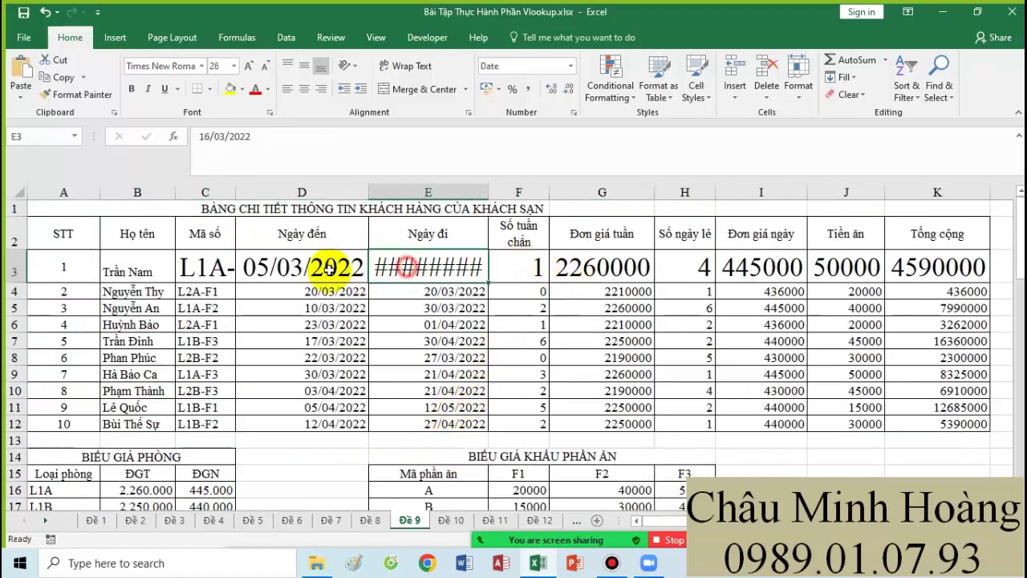
Step: Open the Đơn giá tuần formula in G3 and examine its LEFT(C3;3) lookup value and the $A$16:$B$19 price range
double_click(602, 267)
scroll(447, 324, down, 1)
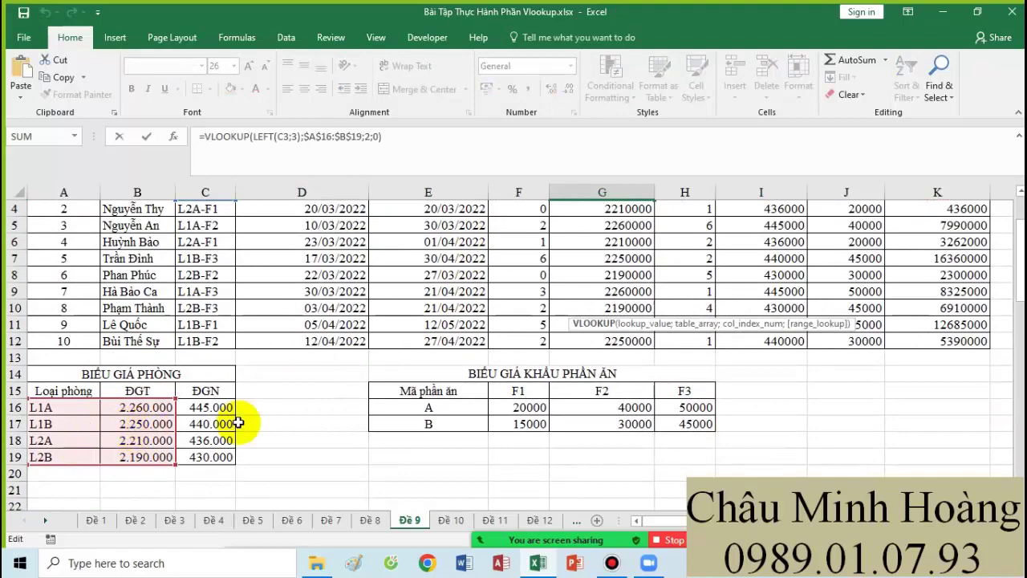
scroll(476, 405, up, 1)
drag(707, 269, 808, 271)
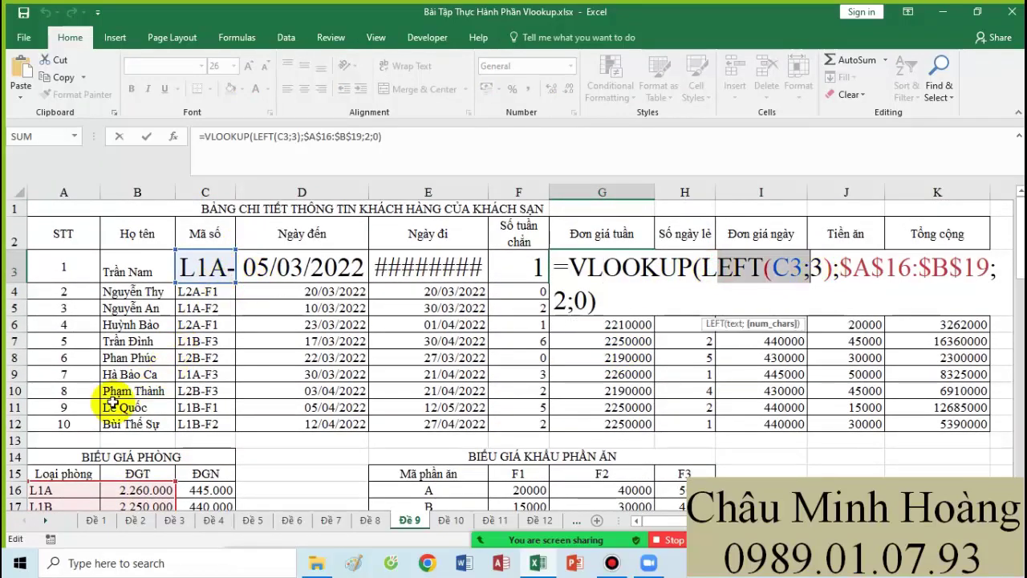
scroll(115, 401, down, 1)
scroll(96, 433, up, 1)
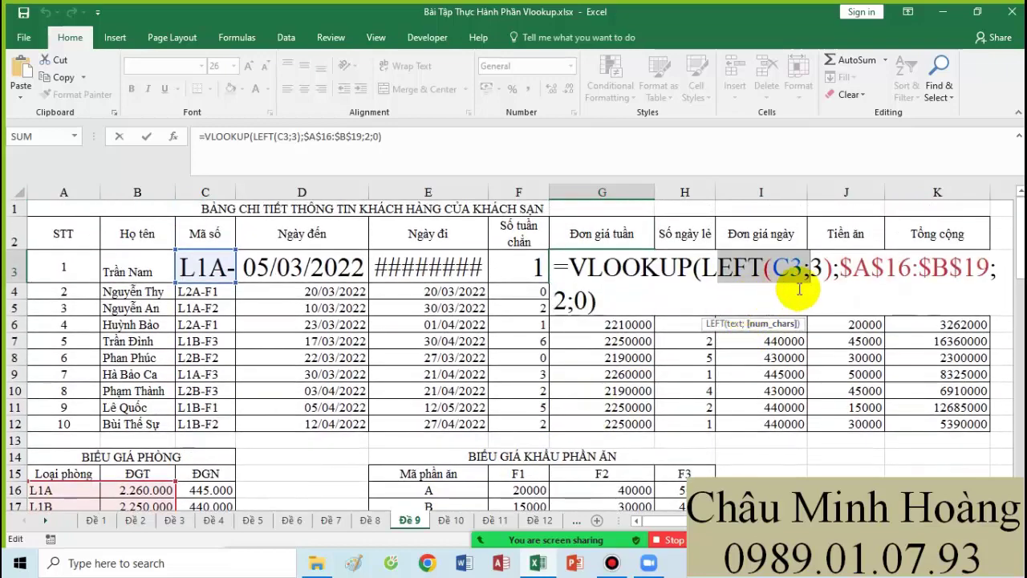
drag(840, 269, 988, 272)
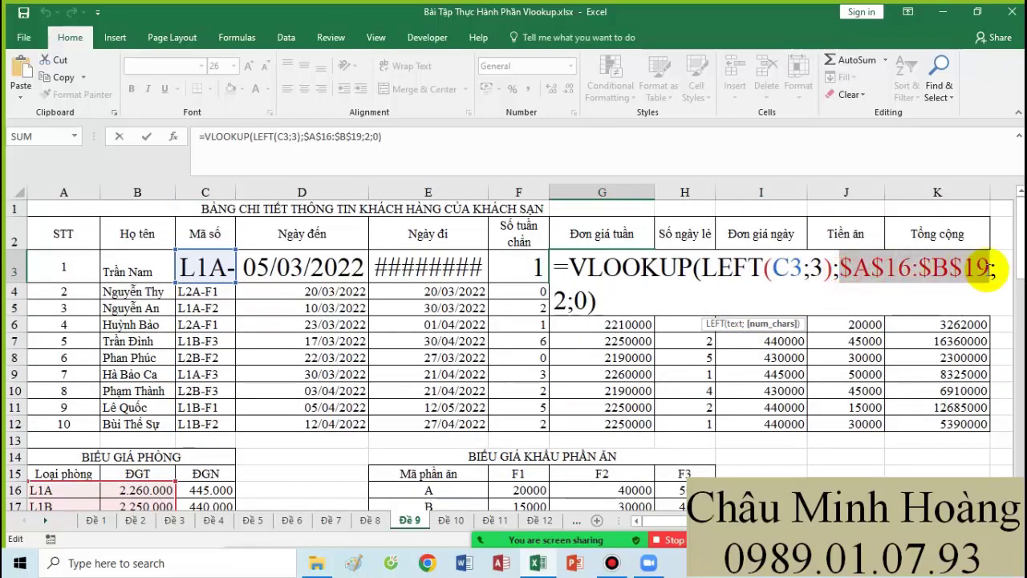
scroll(88, 449, down, 2)
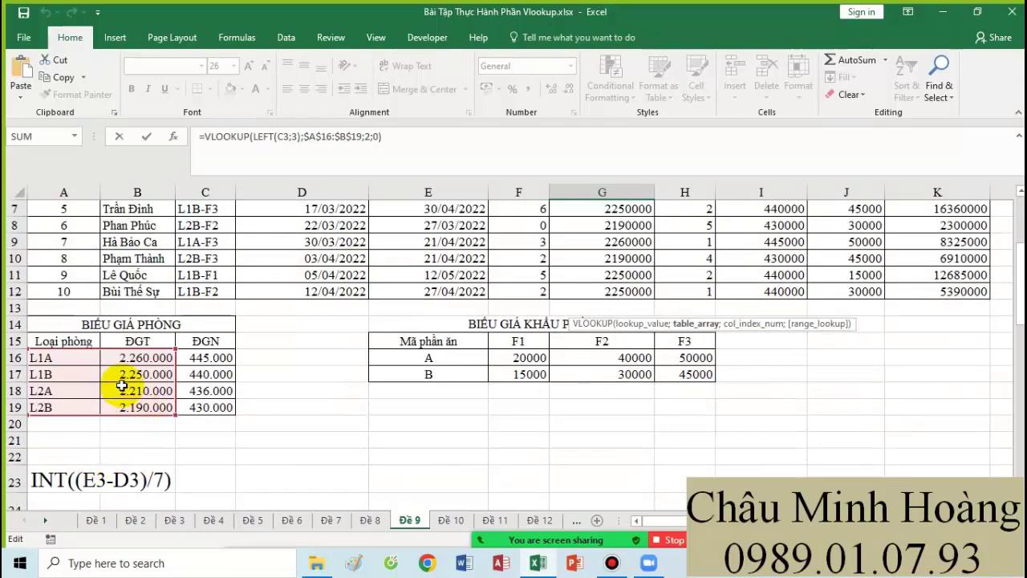
scroll(123, 384, up, 2)
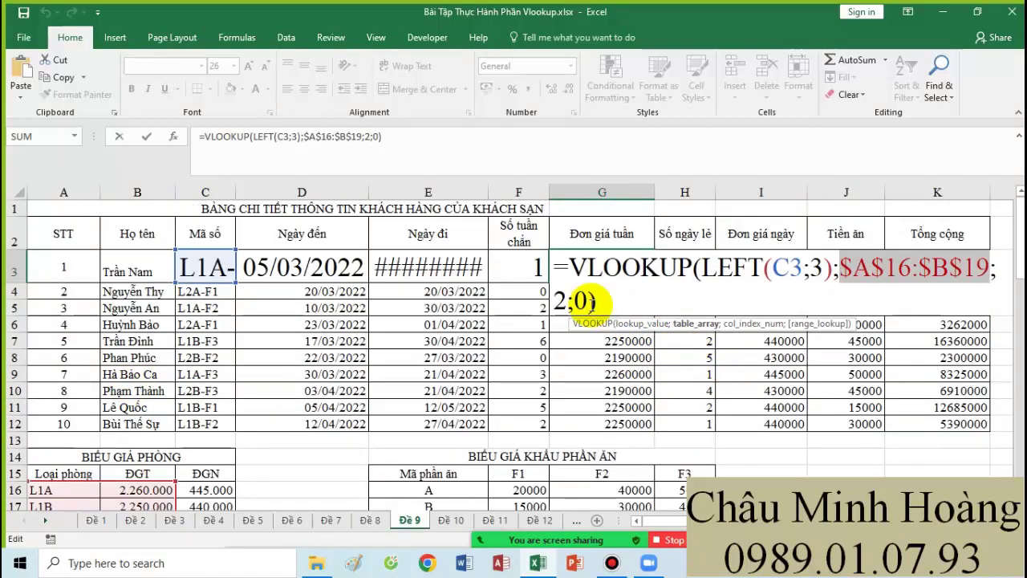
Step: Copy VLOOKUP(LEFT(C3;3);$A$16:$B$19;2;0) from G3 without the equals sign and paste it into A24 as text
drag(601, 301, 577, 267)
key(ctrl+c)
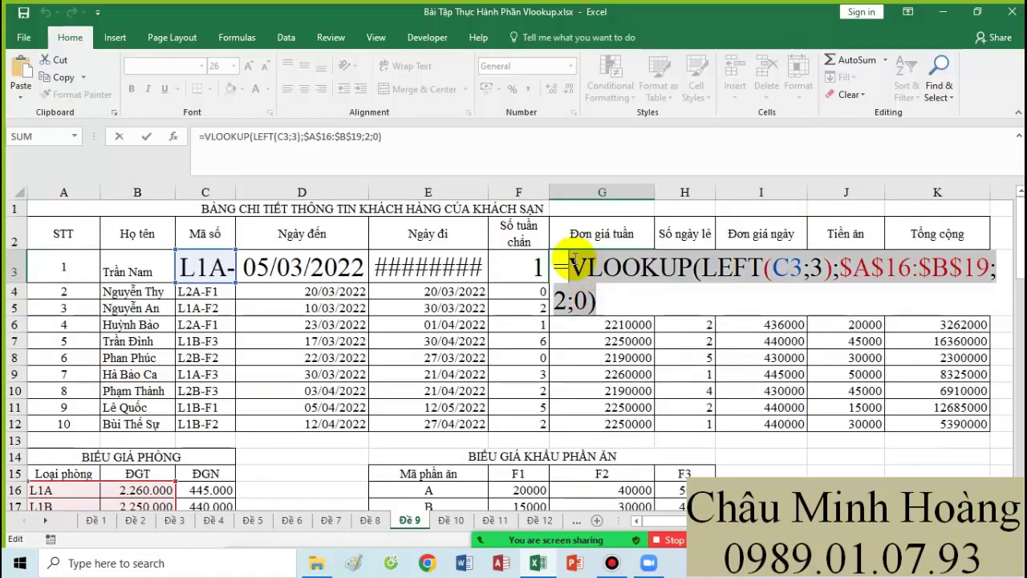
key(Escape)
scroll(401, 348, down, 5)
click(60, 363)
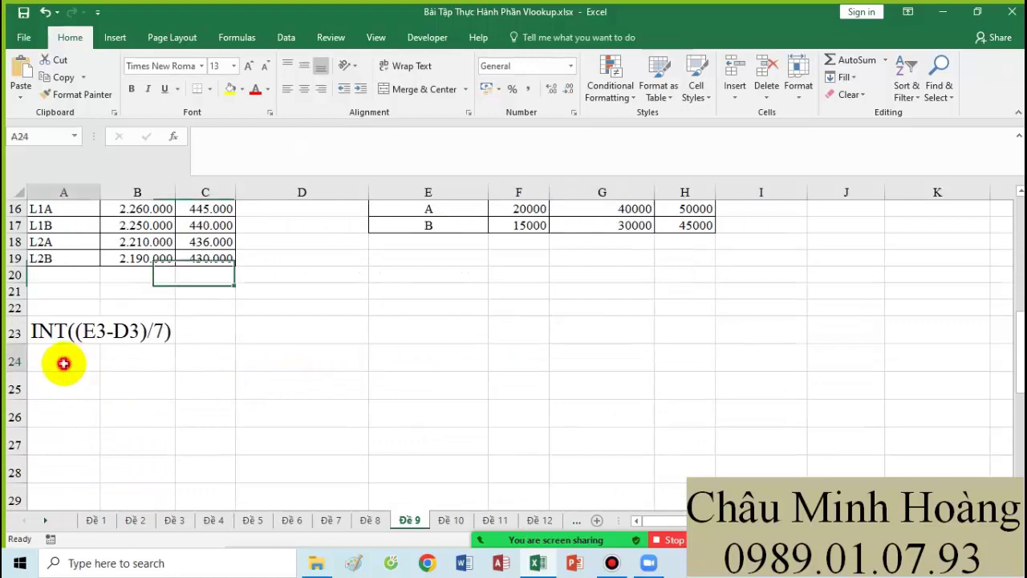
key(ctrl+v)
scroll(562, 381, up, 5)
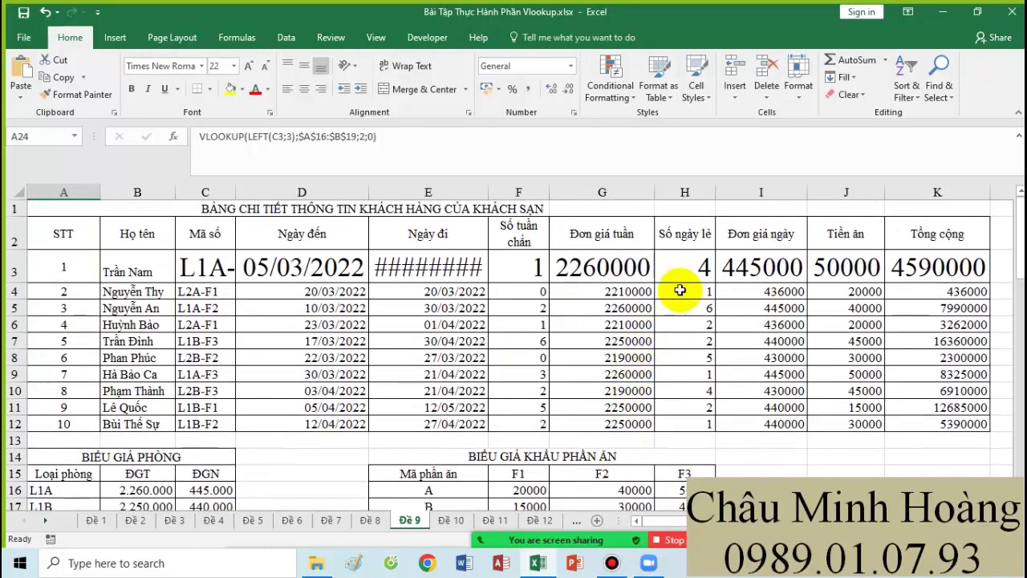
Step: Remove the IF condition from the Số ngày lẻ formula in H3, leaving =MOD((E3-D3);7)
click(678, 271)
double_click(678, 271)
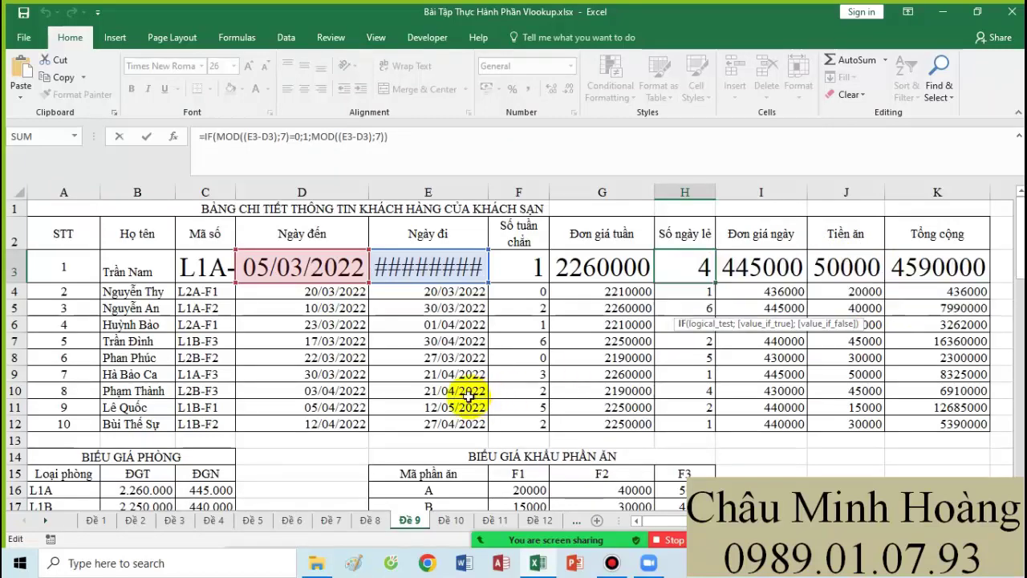
scroll(465, 394, down, 3)
scroll(740, 427, up, 1)
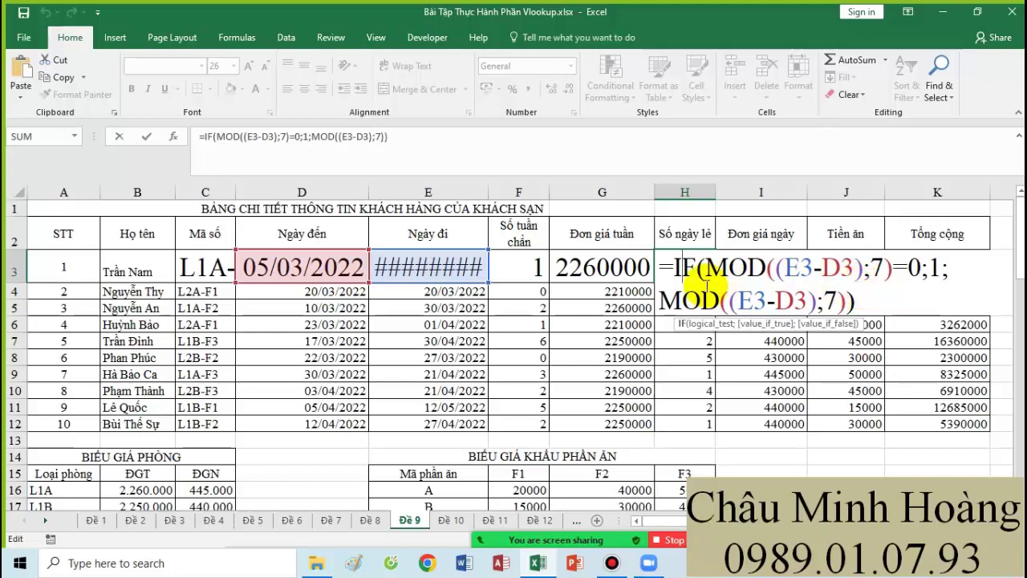
drag(670, 270, 959, 278)
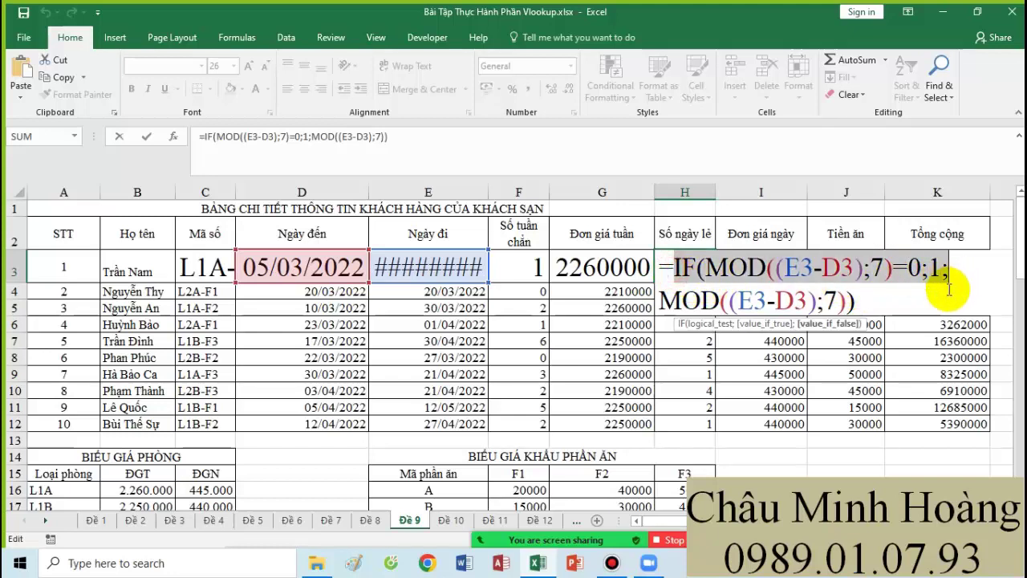
key(BackSpace)
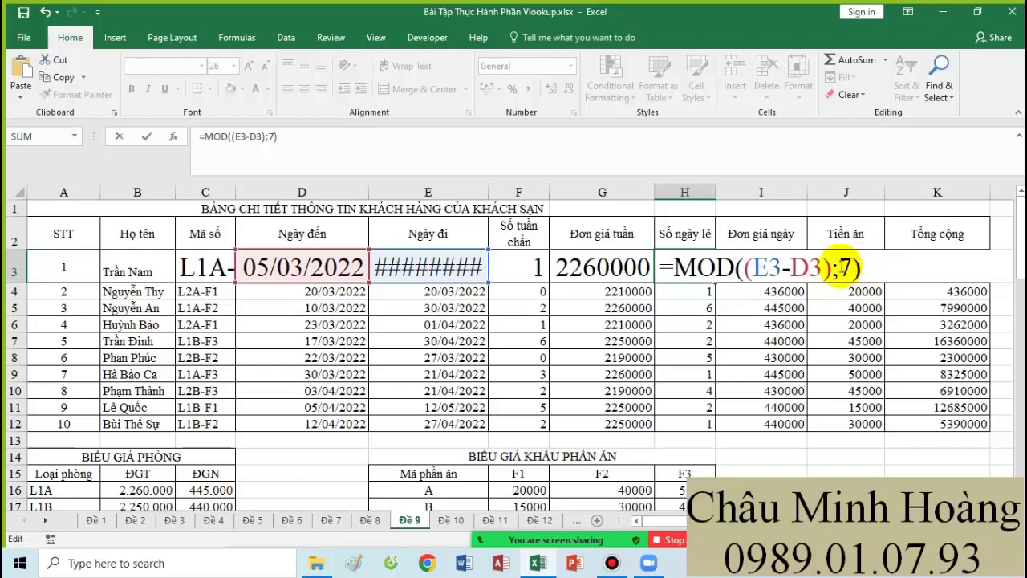
Step: Copy MOD((E3-D3);7) from H3 without the equals sign and record it in A25 as text
drag(870, 272, 668, 269)
key(Return)
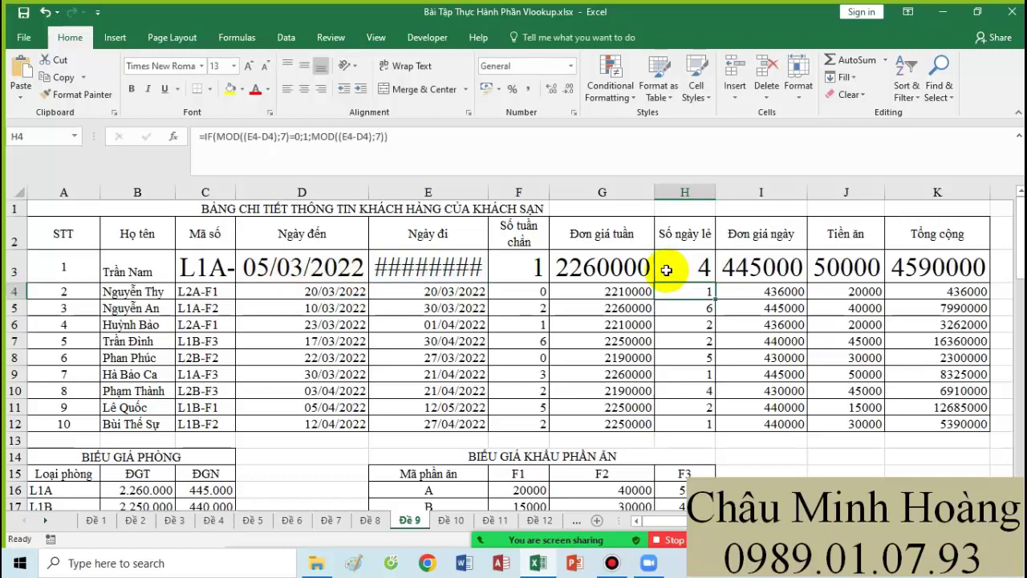
scroll(378, 406, down, 3)
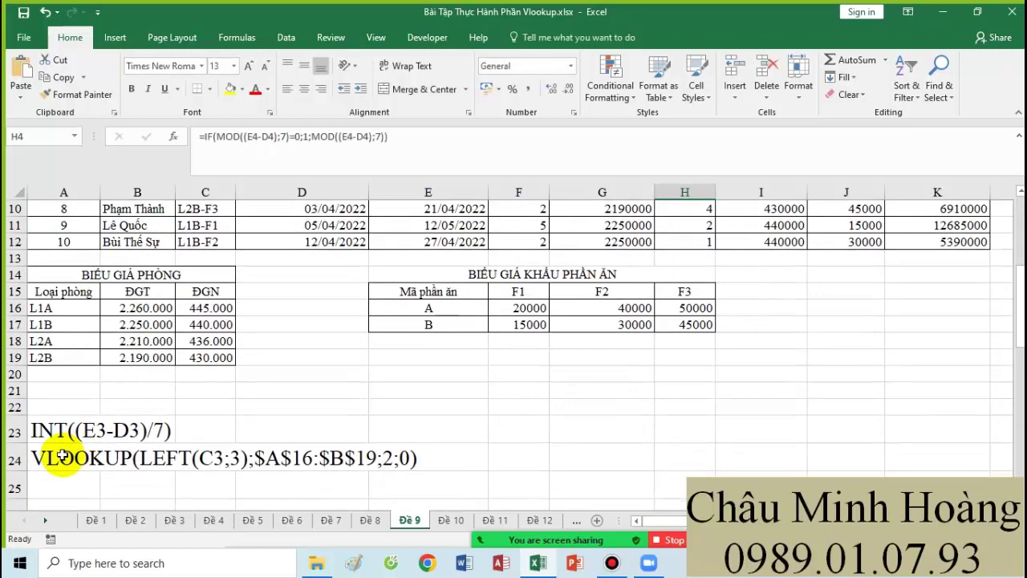
click(39, 482)
text(MOD((E3-D3);7))
scroll(615, 390, up, 3)
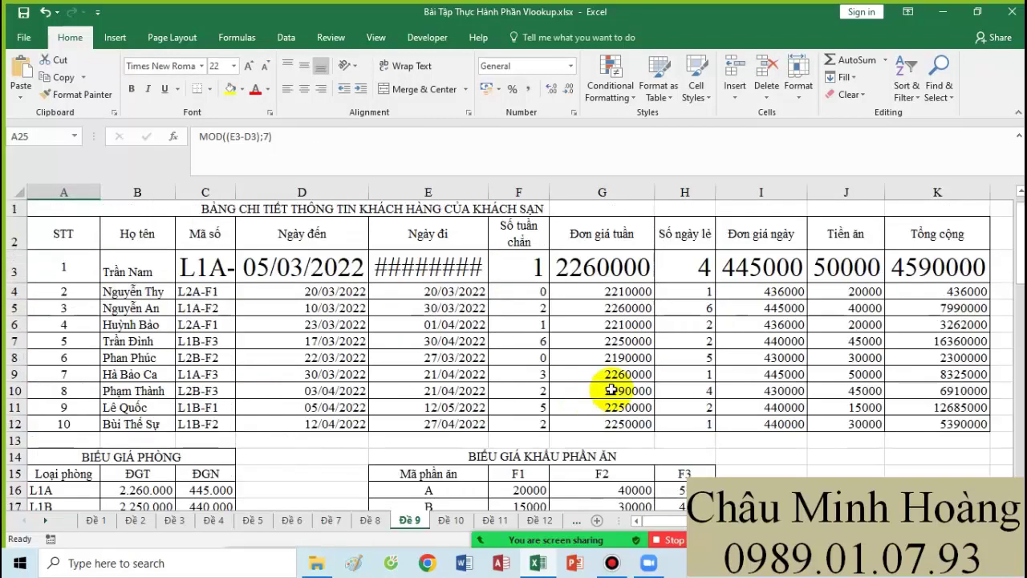
Step: Check the Đơn giá ngày formula in I3 and copy VLOOKUP(LEFT(C3;3);$A$16:$C$19;3;0) without the equals sign into A26 as text
double_click(745, 265)
scroll(401, 408, down, 1)
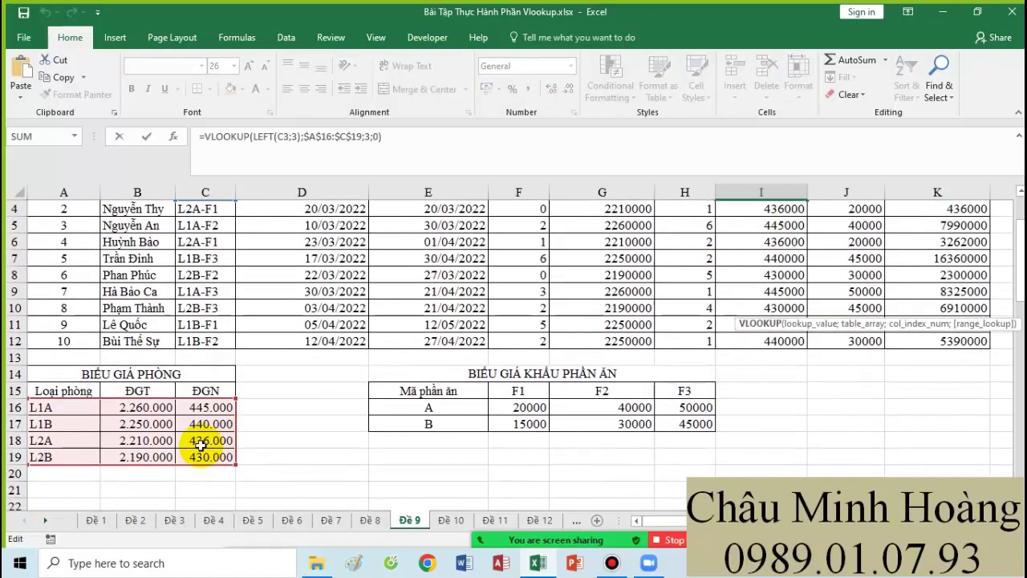
scroll(713, 364, up, 1)
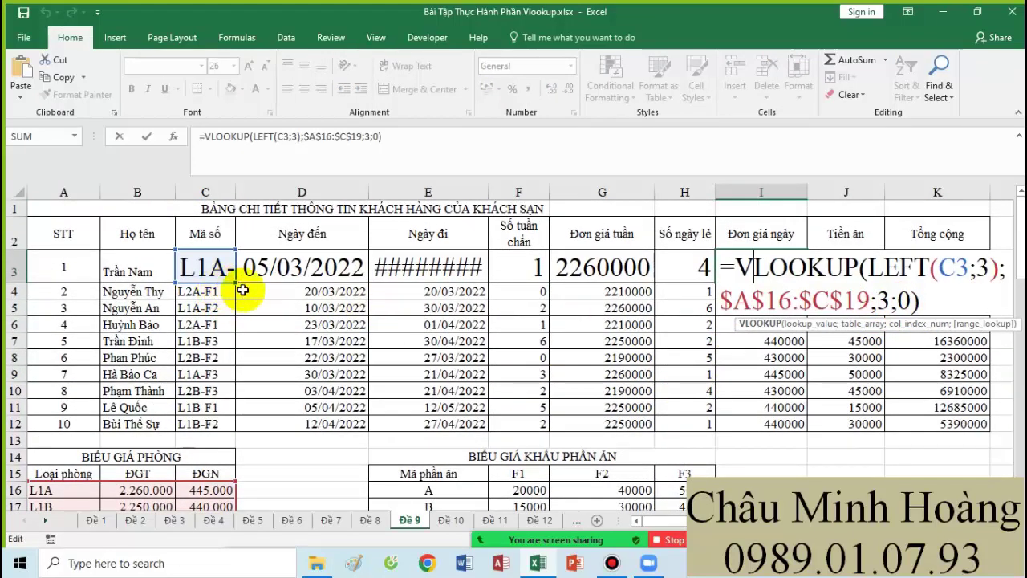
scroll(240, 374, down, 1)
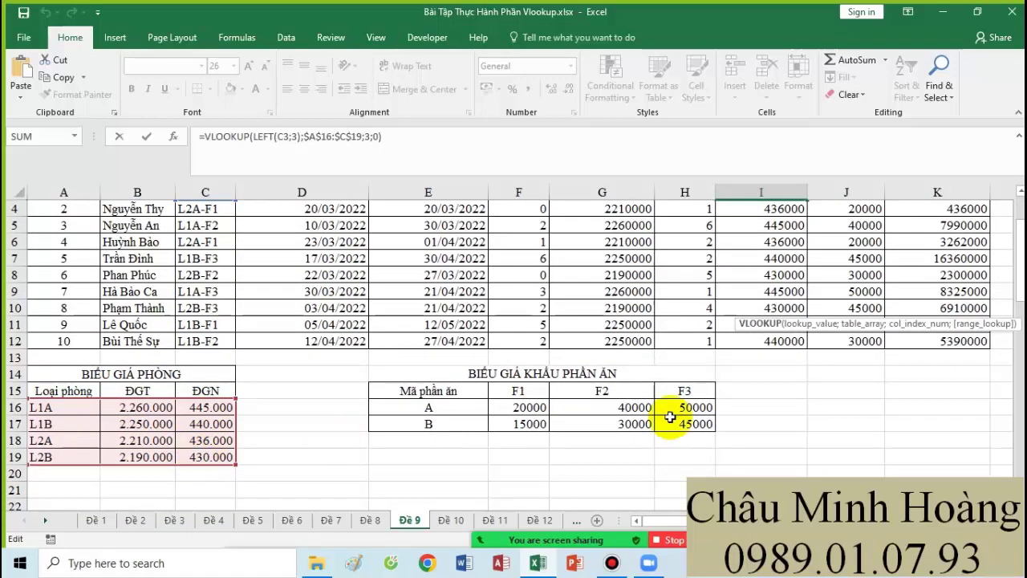
scroll(670, 417, up, 1)
drag(764, 301, 740, 267)
key(ctrl+c)
key(Escape)
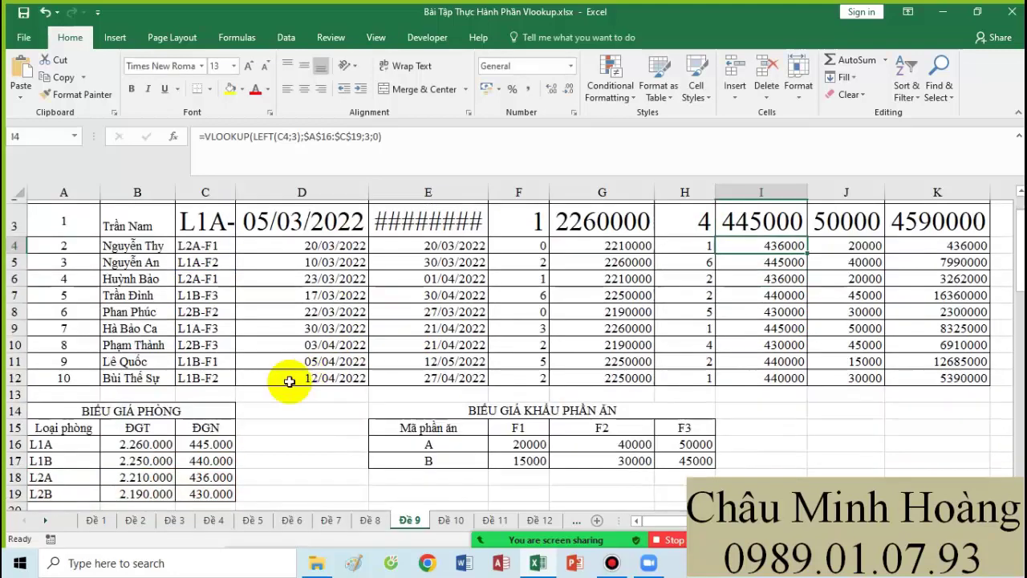
scroll(81, 457, down, 4)
click(76, 463)
key(ctrl+v)
scroll(270, 449, up, 4)
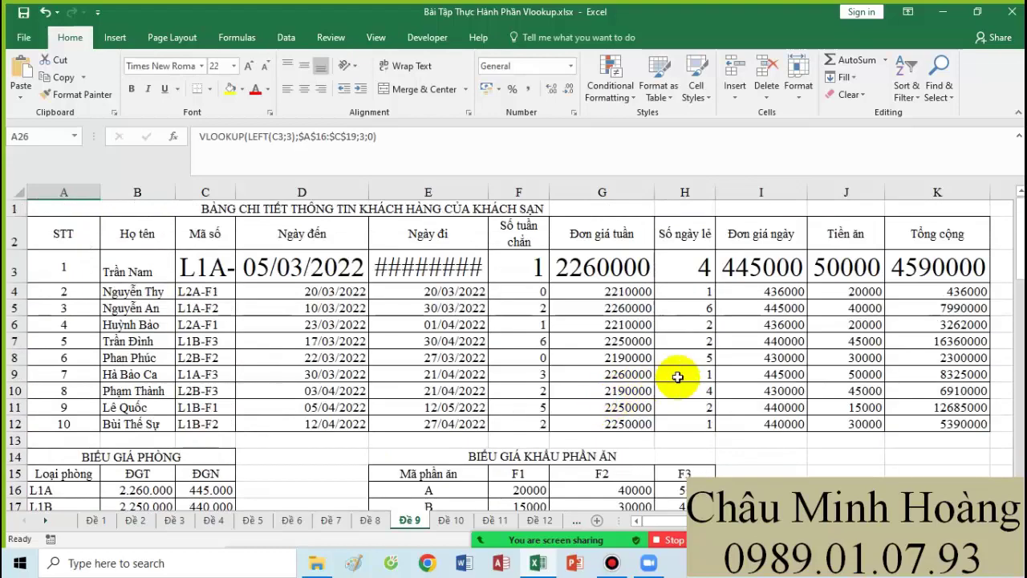
Step: Examine the Tiền ăn formula in J3 against its lookup range $F$15:$H$17 in the Biểu giá khẩu phần ăn table
double_click(819, 277)
scroll(658, 377, down, 2)
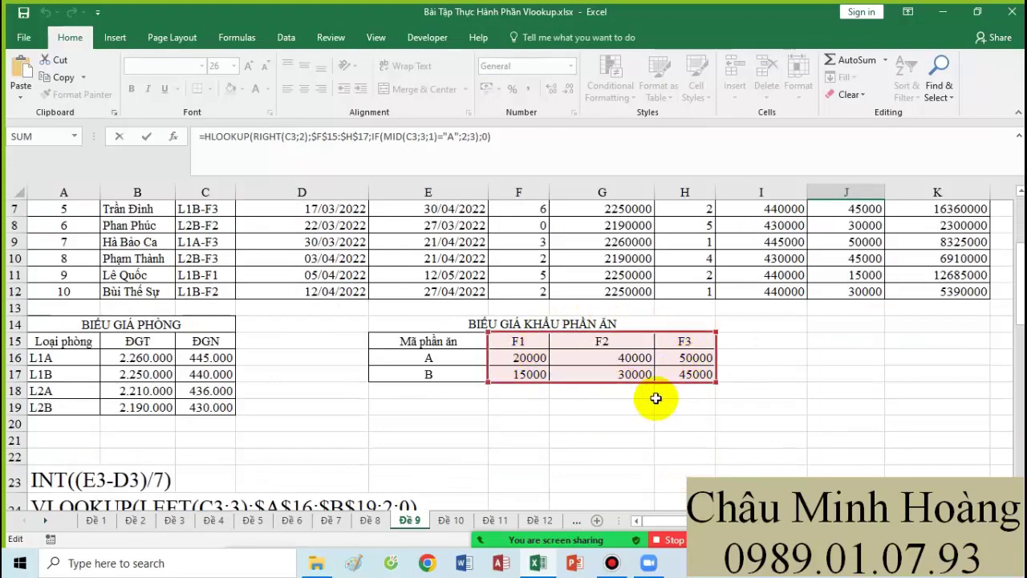
scroll(586, 387, up, 2)
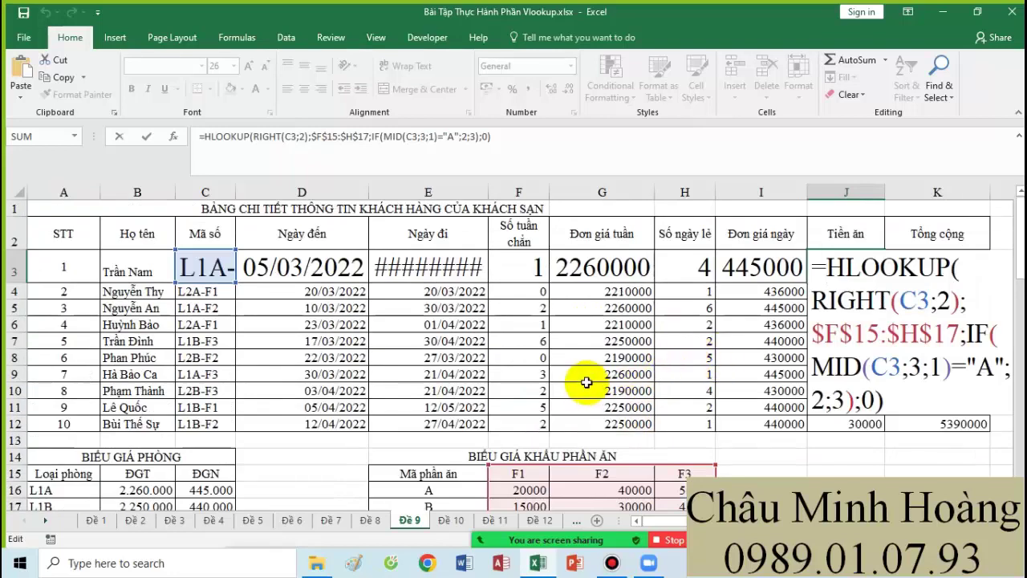
scroll(587, 383, down, 2)
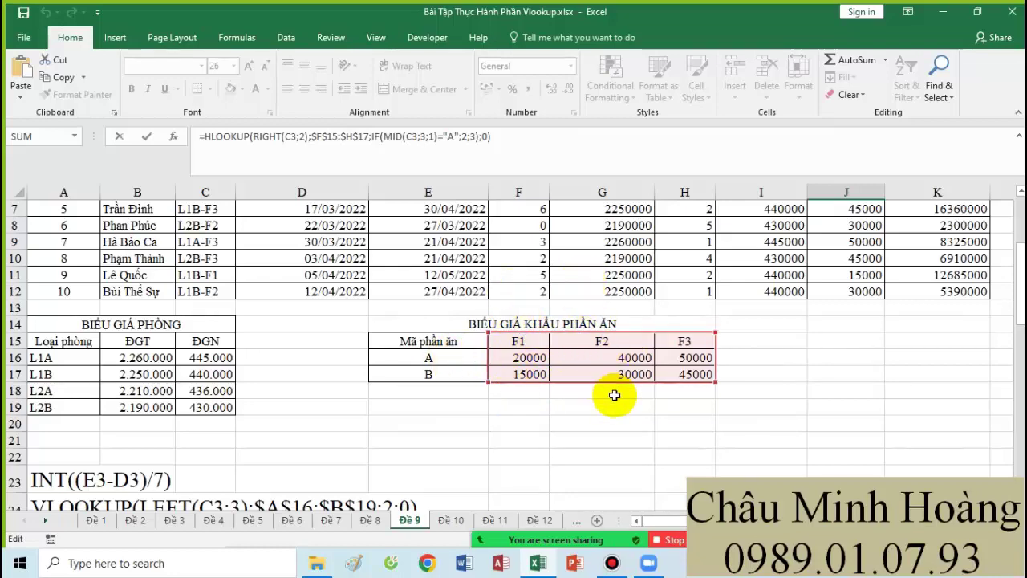
scroll(615, 394, up, 2)
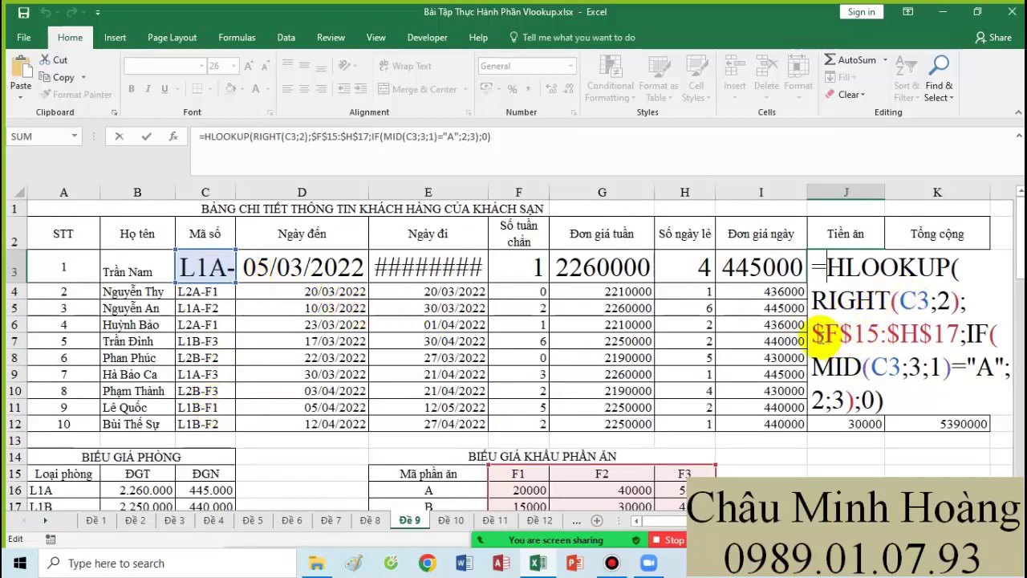
drag(813, 336, 960, 335)
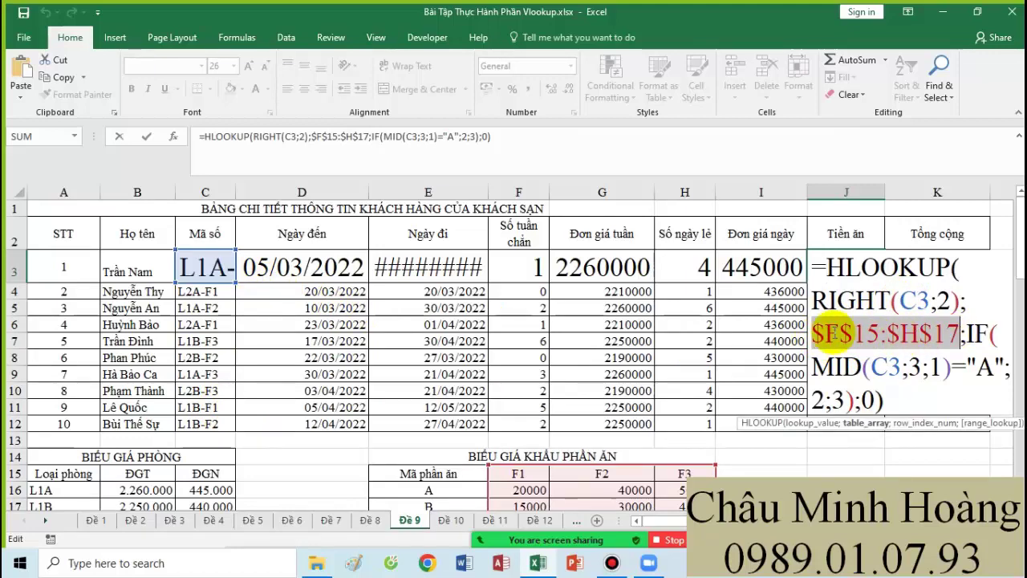
scroll(769, 335, down, 1)
scroll(769, 336, down, 2)
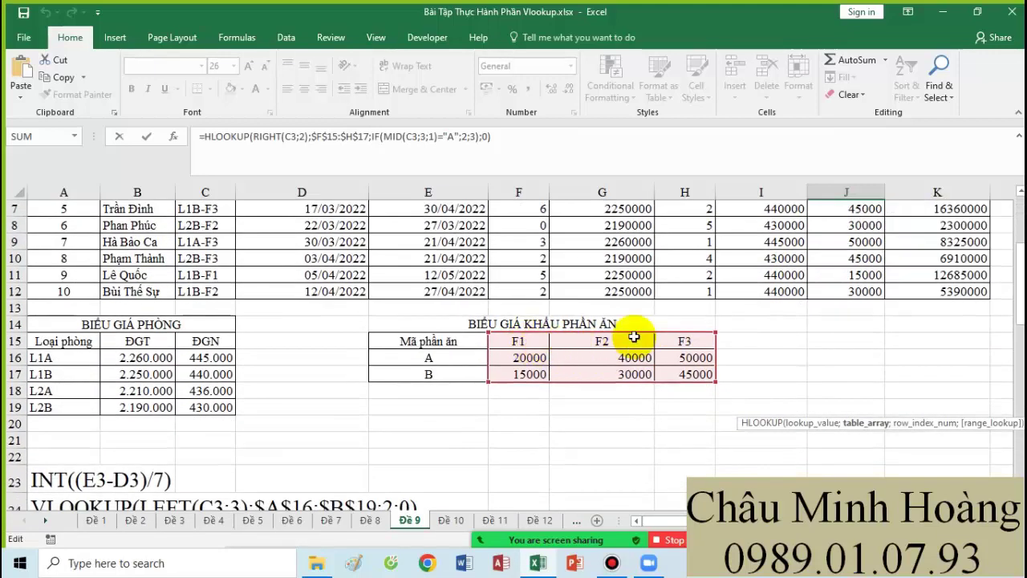
scroll(798, 380, up, 3)
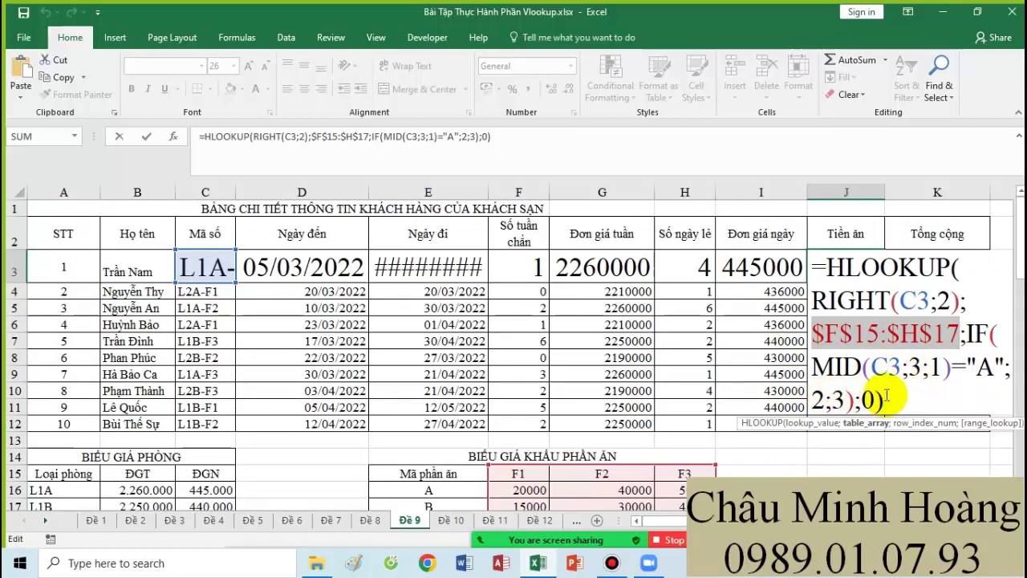
Step: Copy HLOOKUP(RIGHT(C3;2);$F$15:$H$17;IF(MID(C3;3;1)="A";2;3);0) from J3 without the equals sign and paste it into A27 as text
drag(897, 399, 822, 269)
key(Escape)
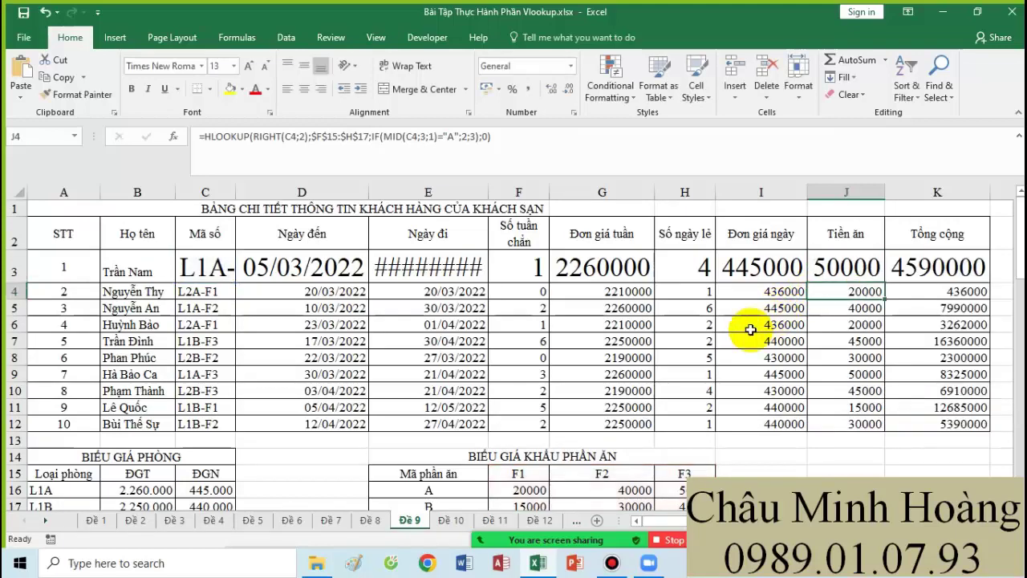
scroll(562, 361, down, 5)
click(87, 440)
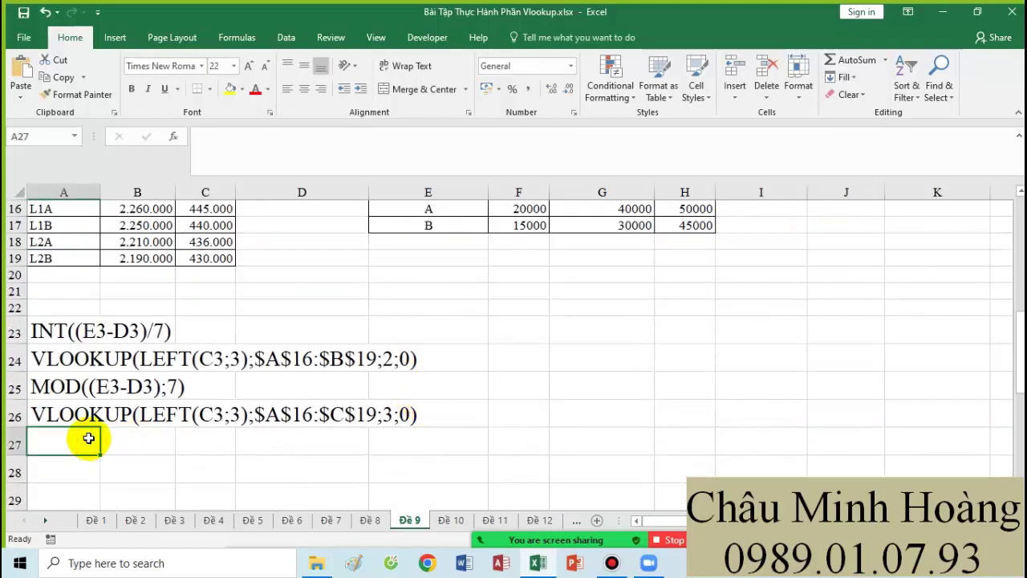
key(ctrl+v)
Step: Check the Tổng cộng formula in K3 and copy F3*G3+H3*I3+J3*(E3-D3) without the equals sign into A28 as text
scroll(860, 431, up, 5)
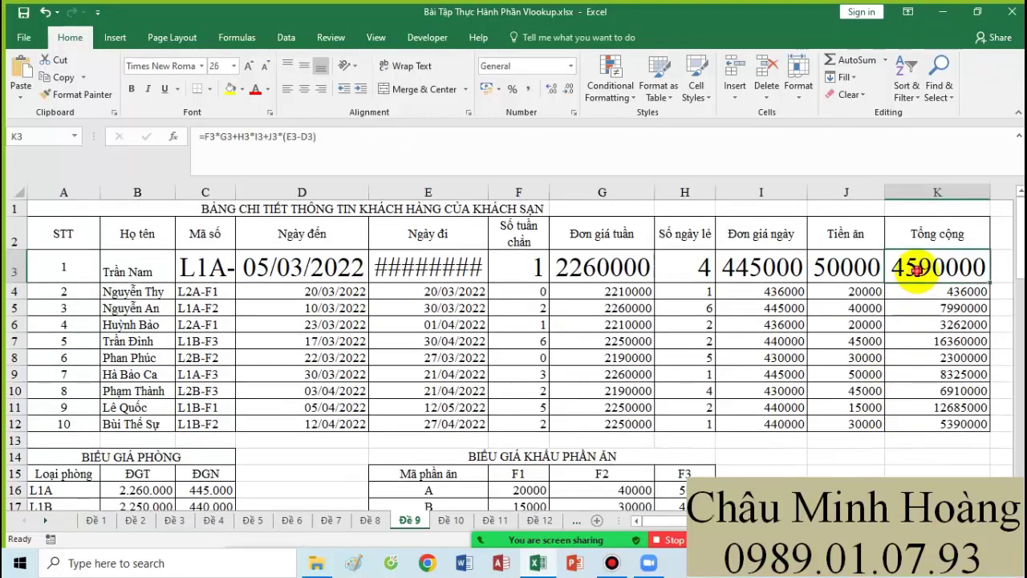
double_click(907, 270)
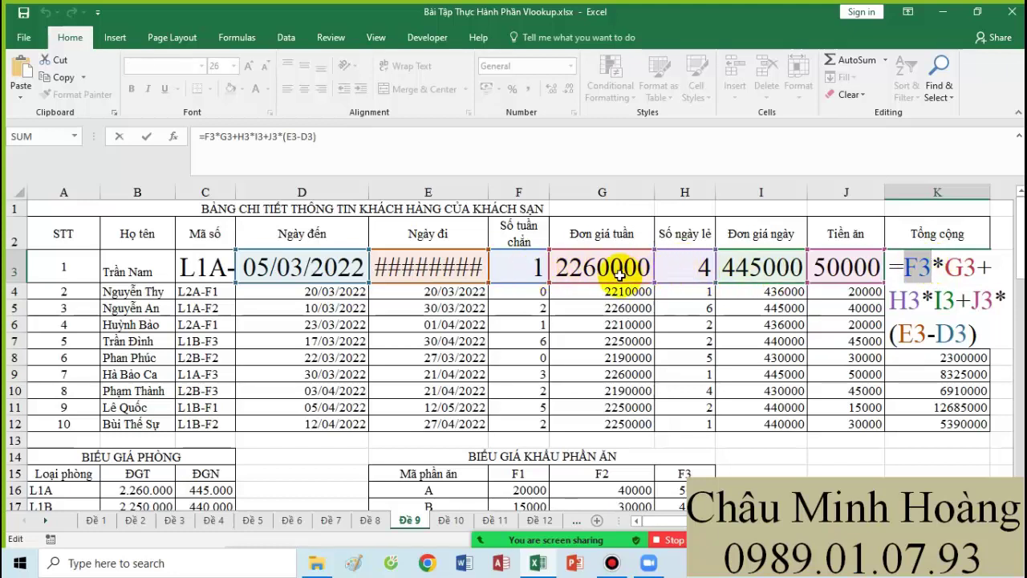
drag(967, 269, 943, 301)
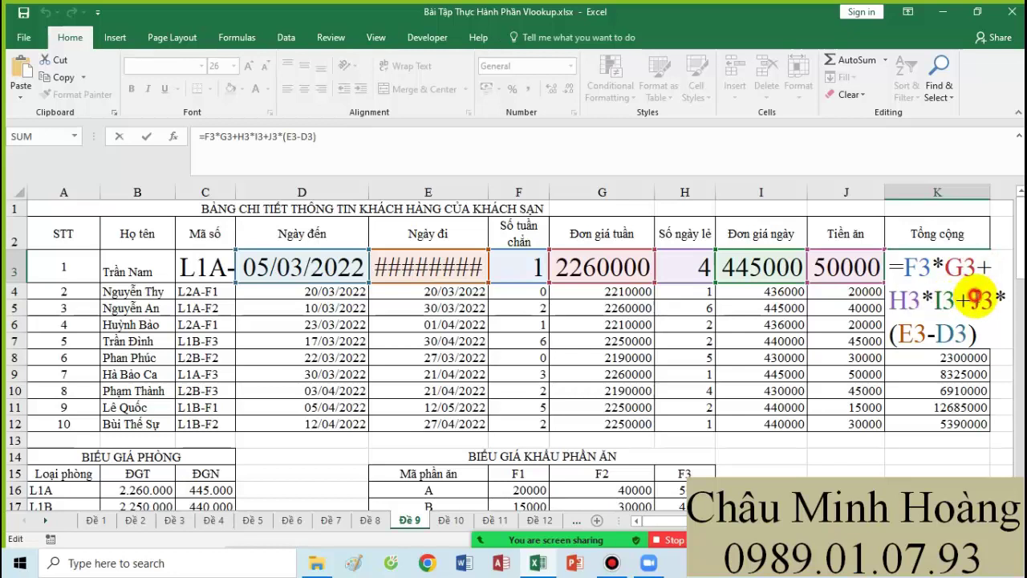
double_click(984, 300)
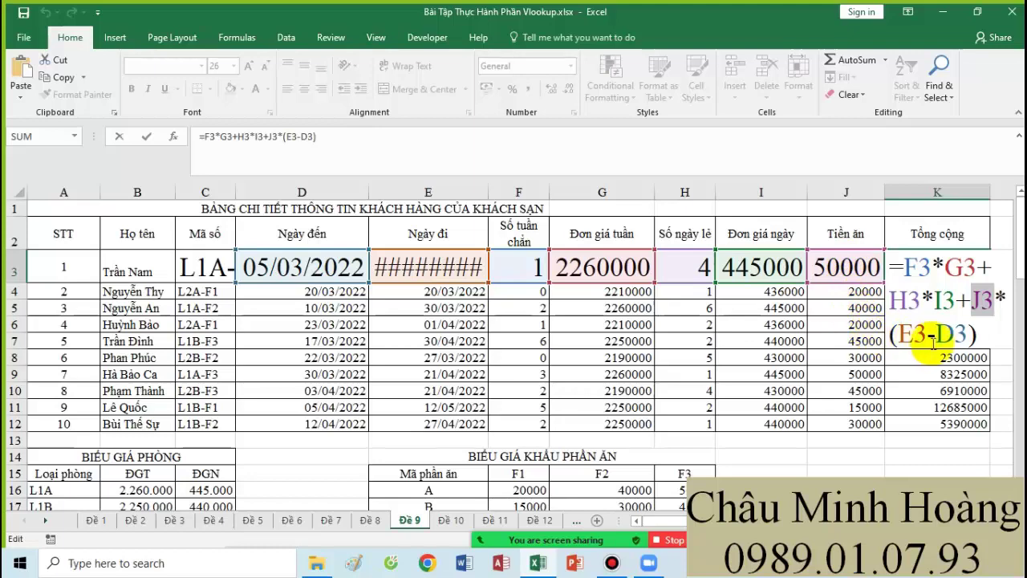
drag(981, 335, 901, 271)
key(ctrl+c)
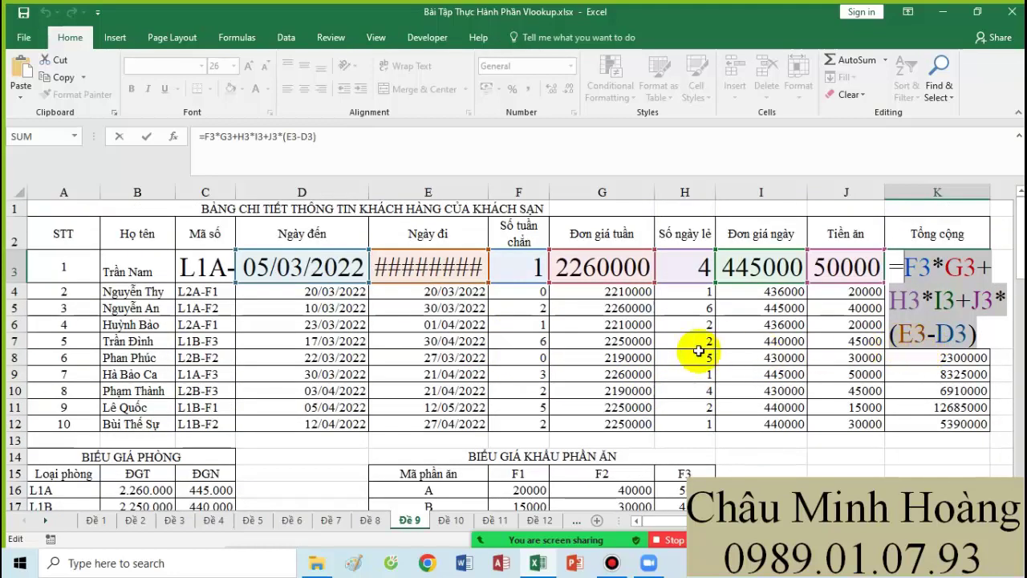
scroll(613, 413, down, 1)
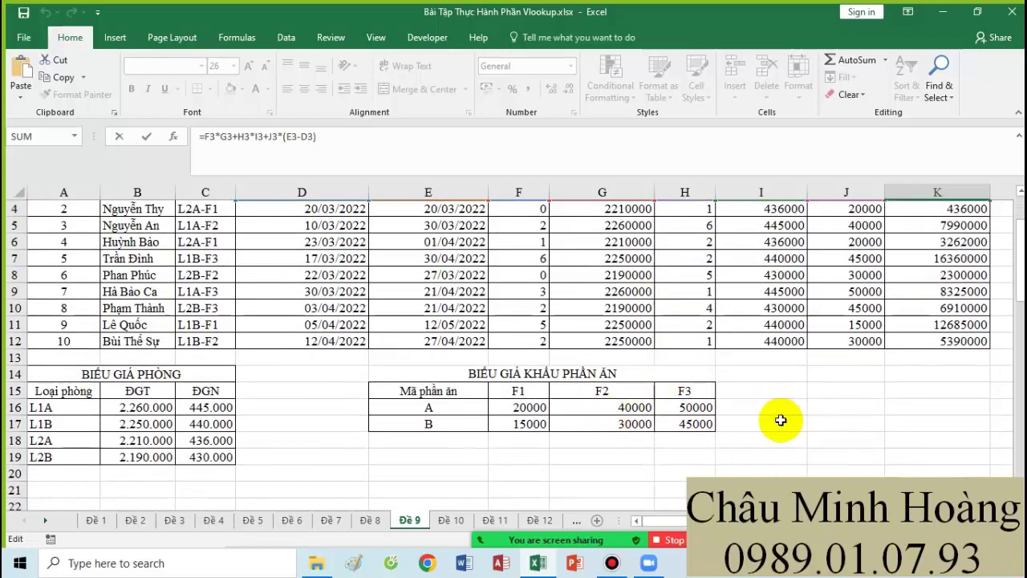
scroll(781, 420, up, 1)
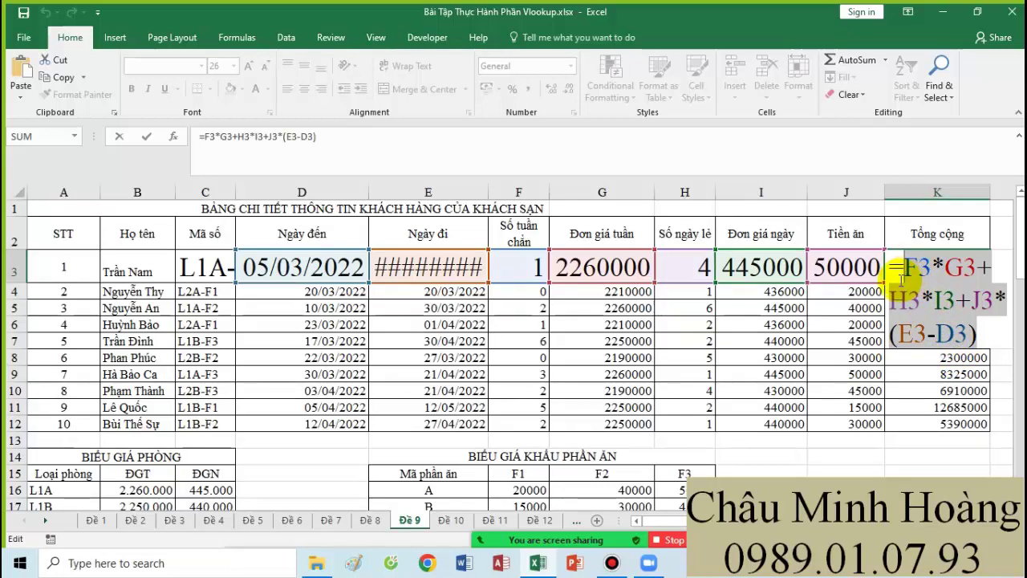
key(Return)
scroll(418, 426, down, 5)
click(75, 476)
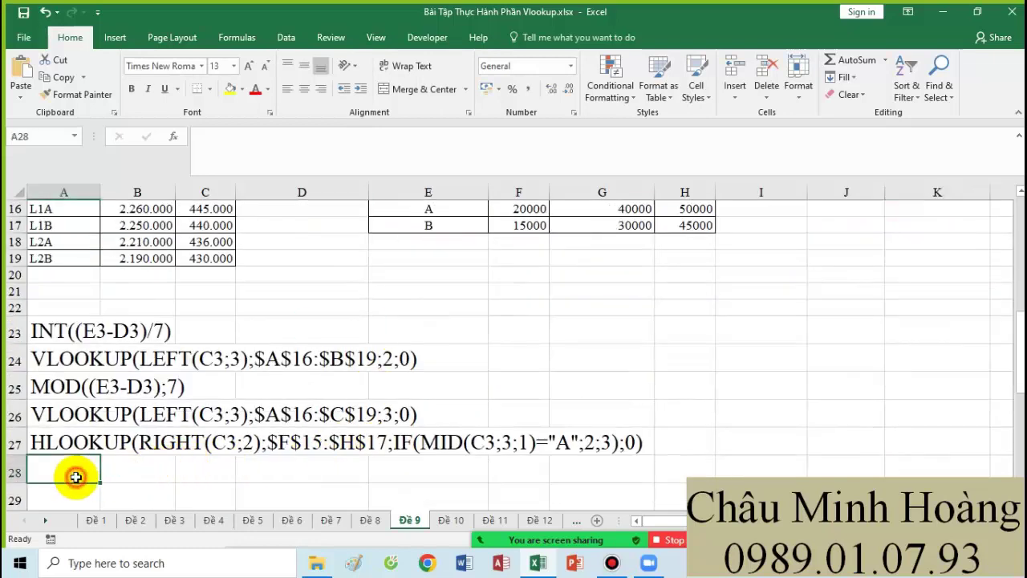
key(ctrl+v)
Step: Copy the recorded formula block starting at A23 from Đề 9 to A25 on Đề 10 and fill A25:J30 yellow
drag(50, 329, 762, 502)
key(ctrl+c)
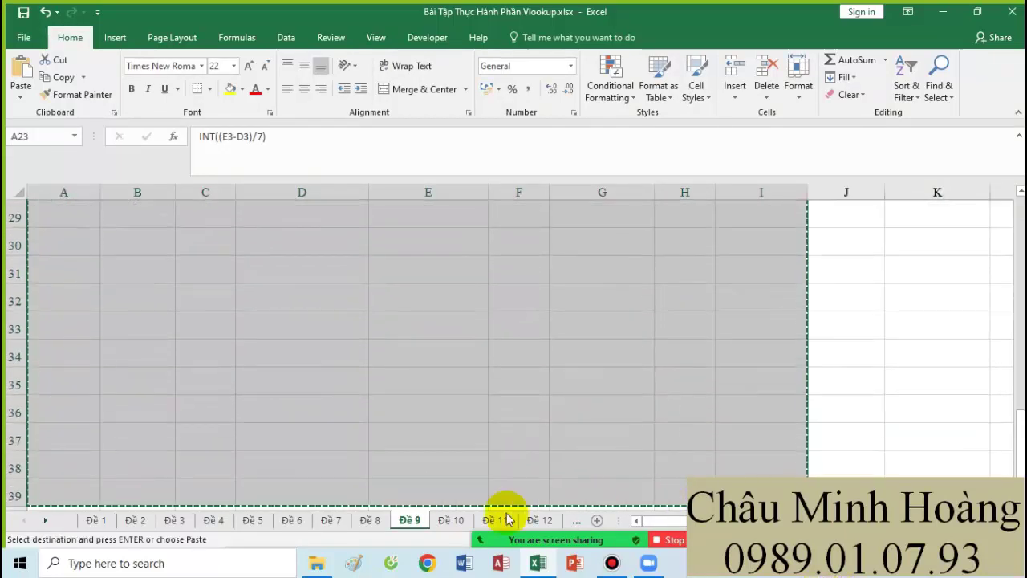
click(452, 520)
scroll(276, 425, down, 4)
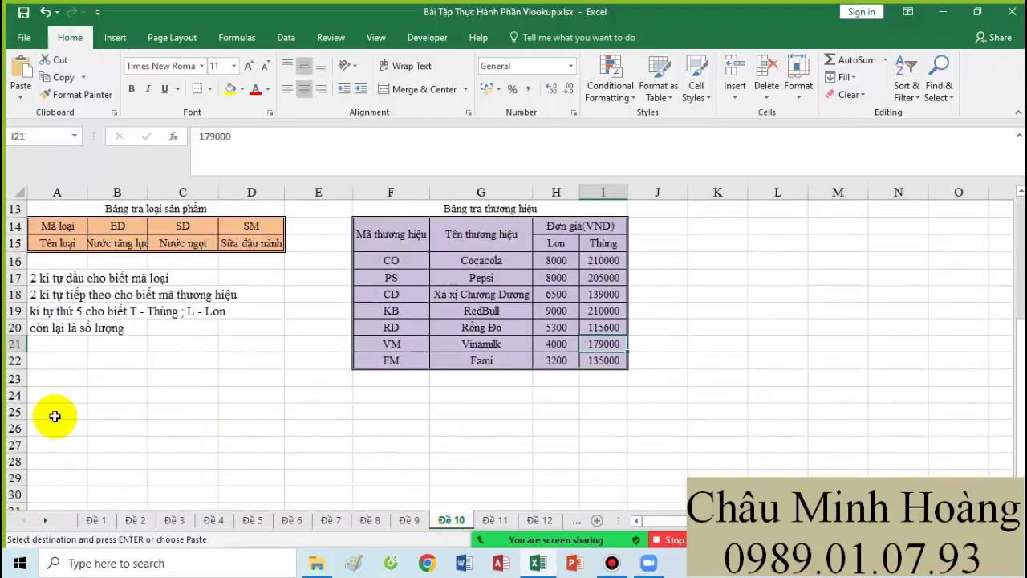
click(55, 416)
key(ctrl+v)
scroll(88, 377, down, 2)
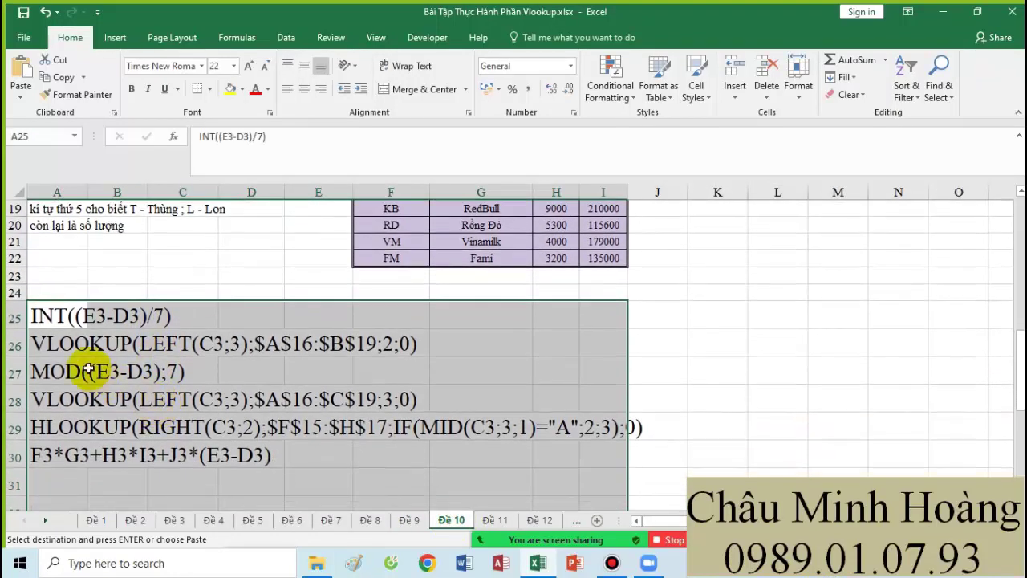
drag(41, 314, 649, 449)
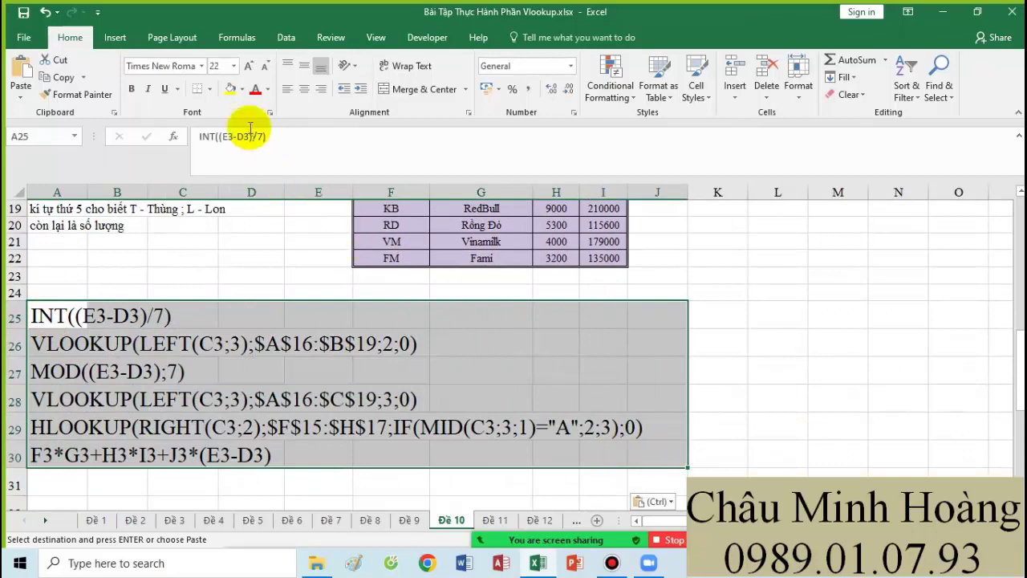
click(231, 90)
Step: Set the font size of C3:G3 on Đề 10 to 22
scroll(394, 312, up, 5)
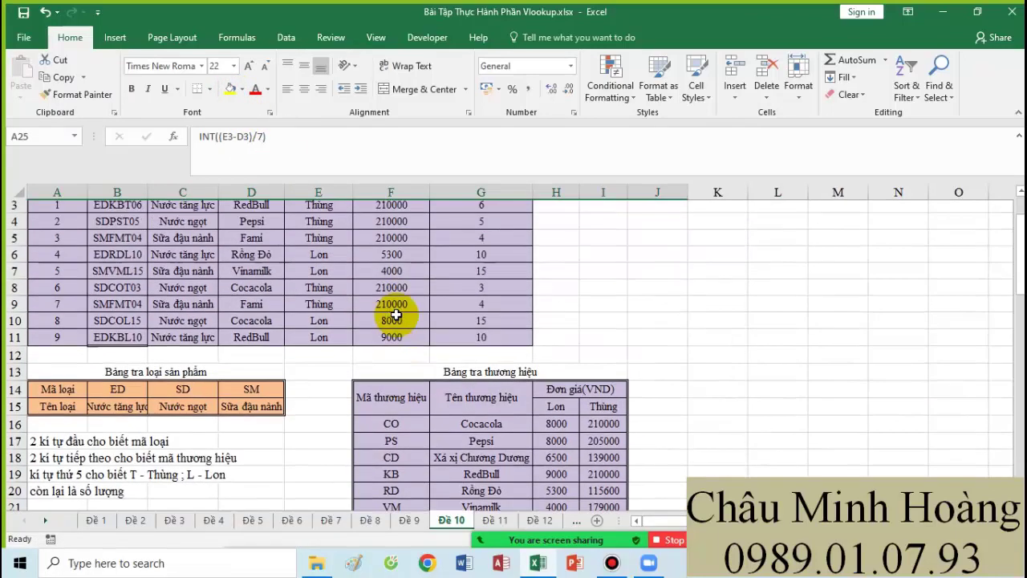
scroll(394, 314, up, 1)
drag(156, 242, 454, 245)
click(234, 66)
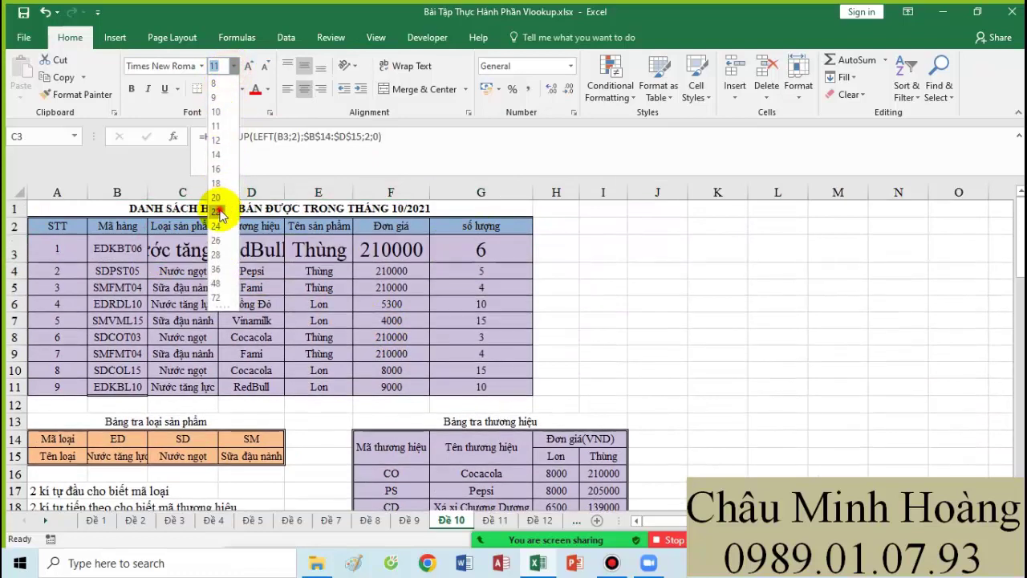
click(217, 212)
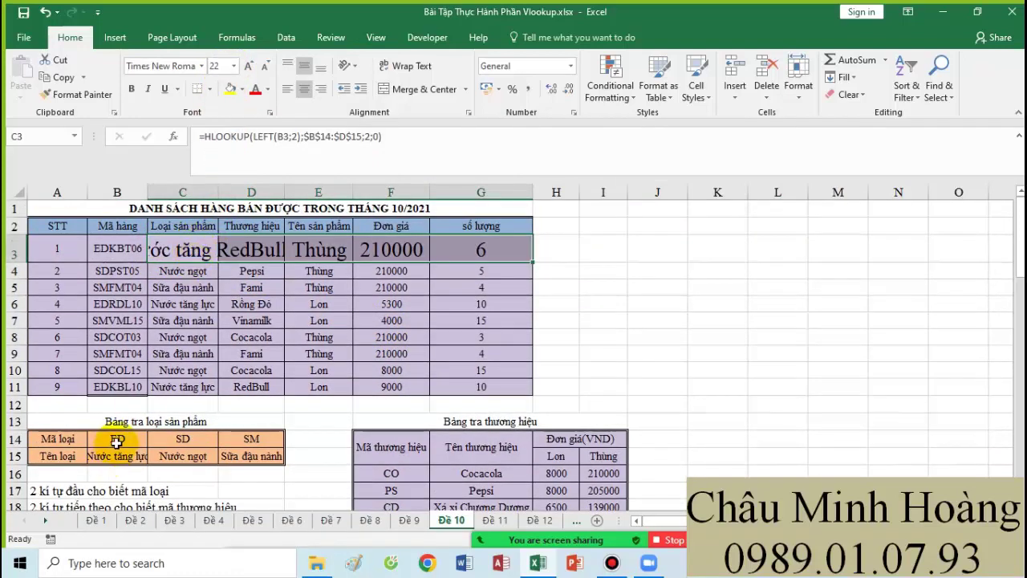
Step: Check the Loại sản phẩm formula in C3 and copy HLOOKUP(LEFT(B3;2);$B$14:$D$15;2;0) without the equals sign into A31 as text
drag(114, 442, 245, 453)
drag(132, 452, 251, 456)
double_click(173, 251)
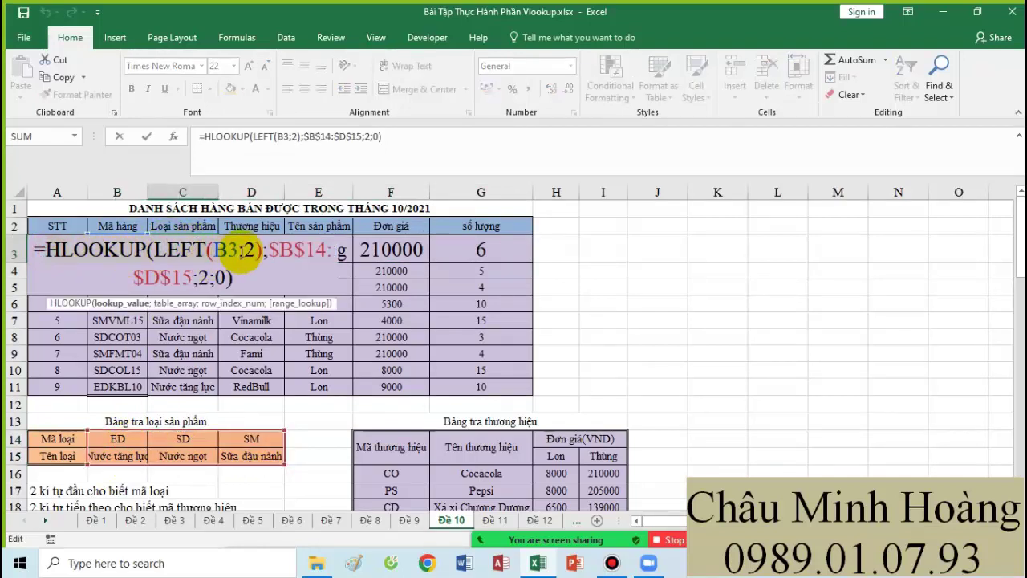
click(249, 252)
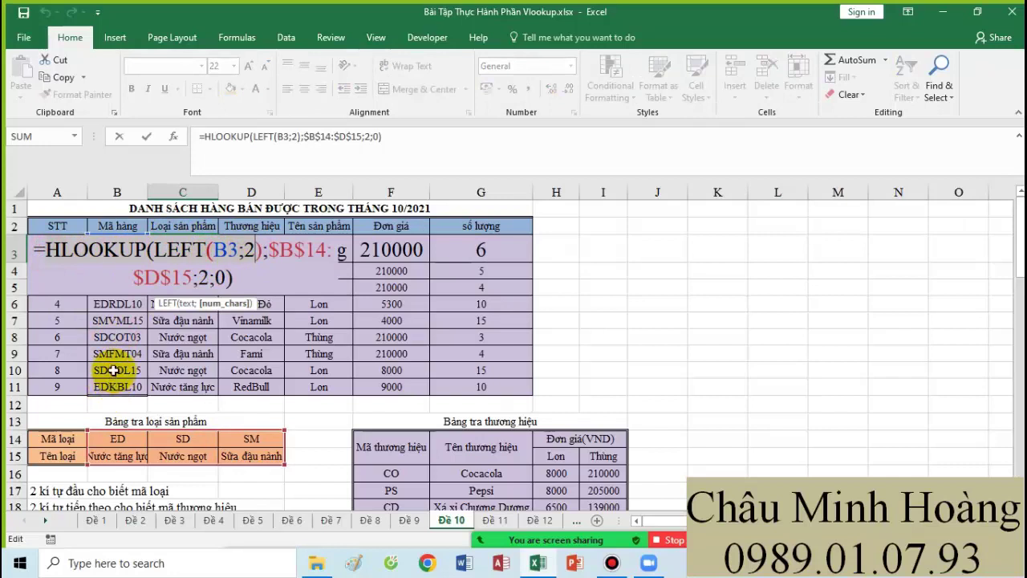
click(274, 253)
click(193, 277)
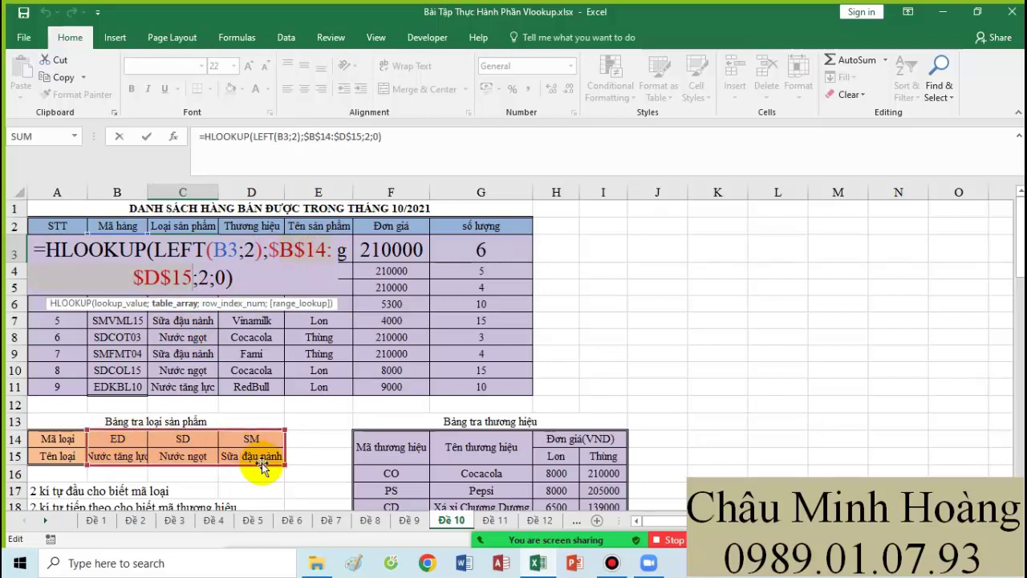
click(243, 277)
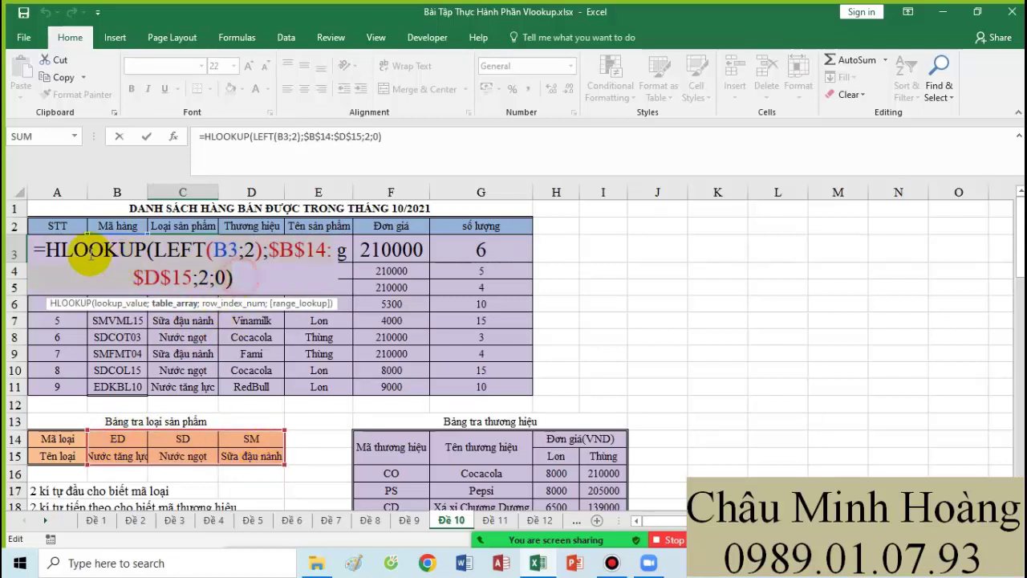
click(46, 250)
key(Return)
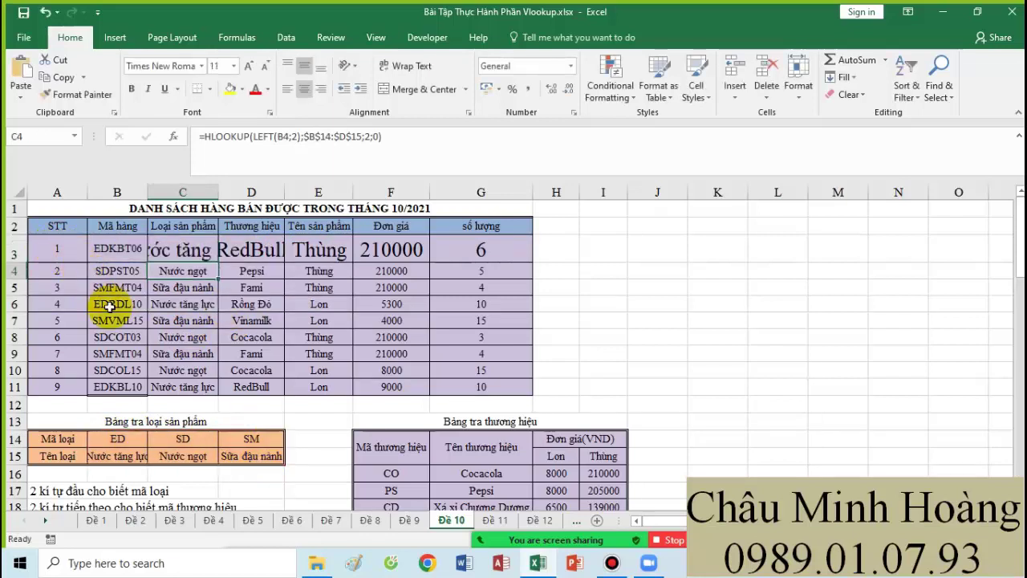
scroll(66, 482, down, 6)
click(67, 484)
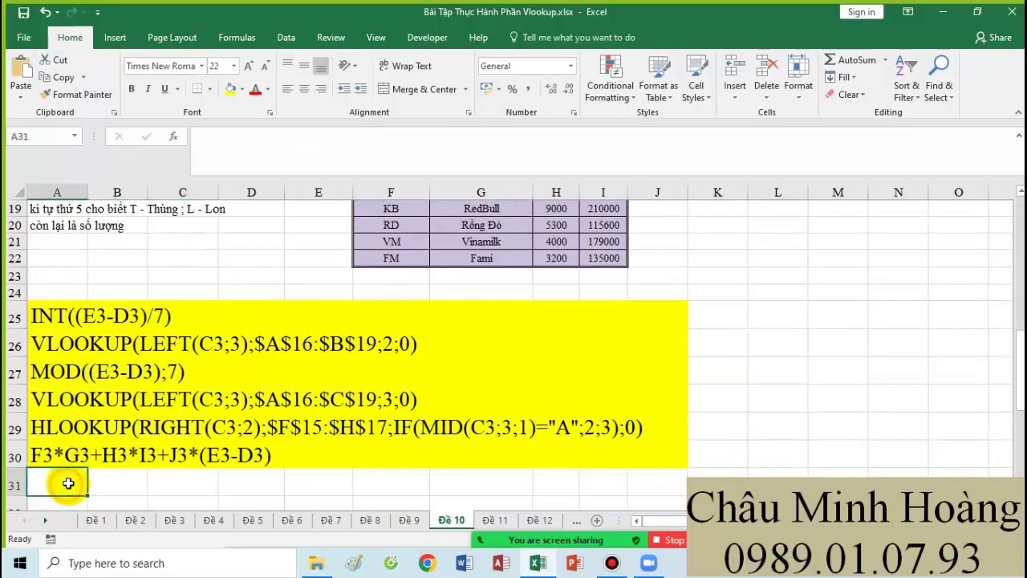
key(ctrl+v)
Step: Examine the Thương hiệu formula in D3 against the code rules and the Bảng tra thương hiệu lookup range
scroll(265, 362, up, 6)
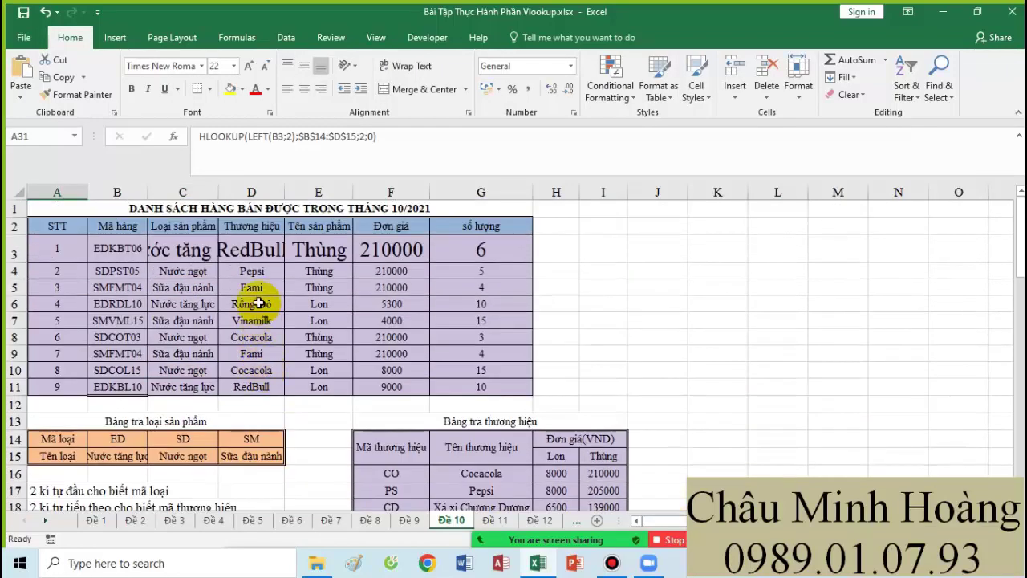
double_click(251, 249)
scroll(416, 460, down, 1)
scroll(415, 460, down, 1)
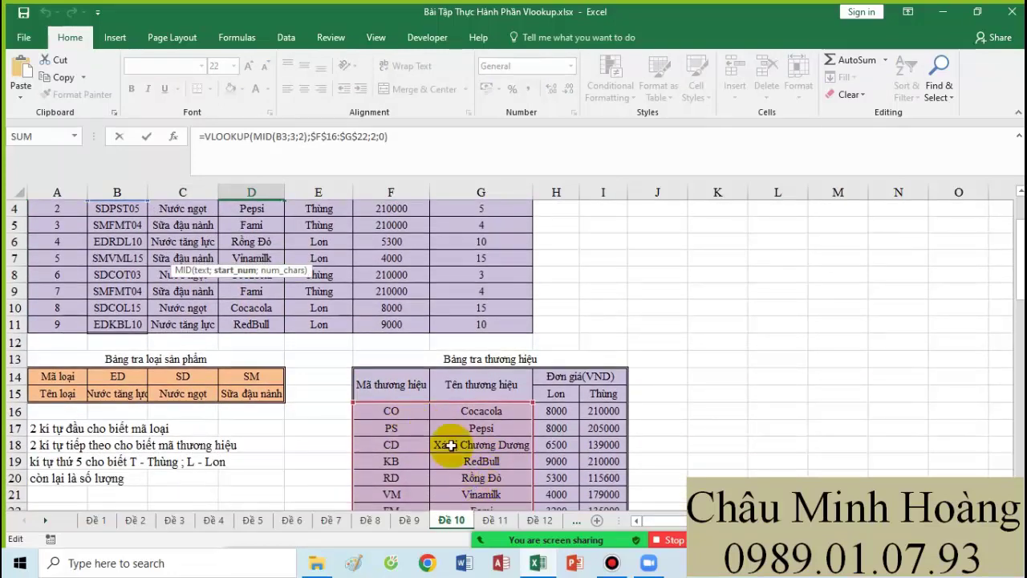
scroll(450, 433, down, 2)
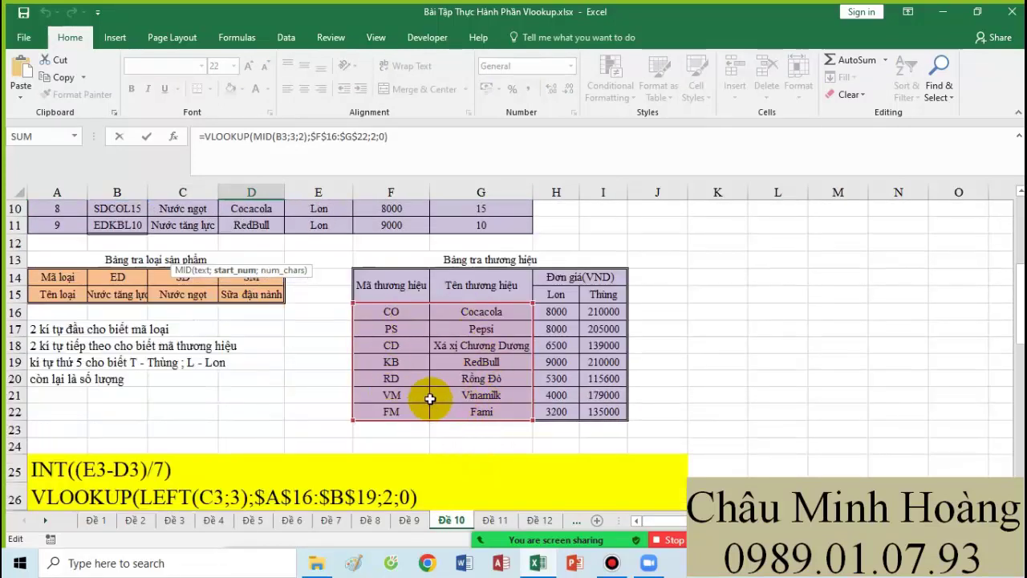
scroll(425, 397, up, 3)
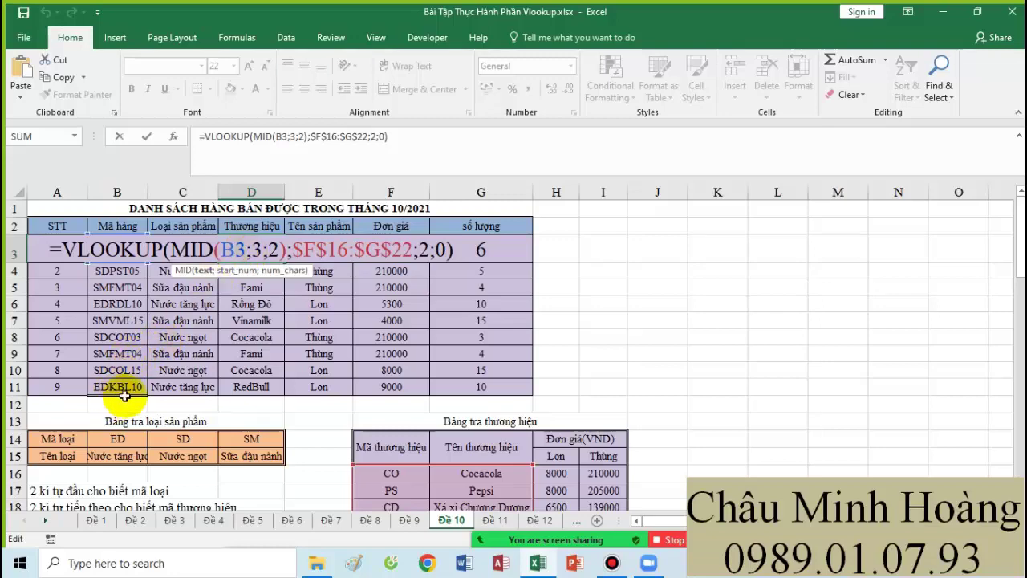
scroll(124, 395, down, 1)
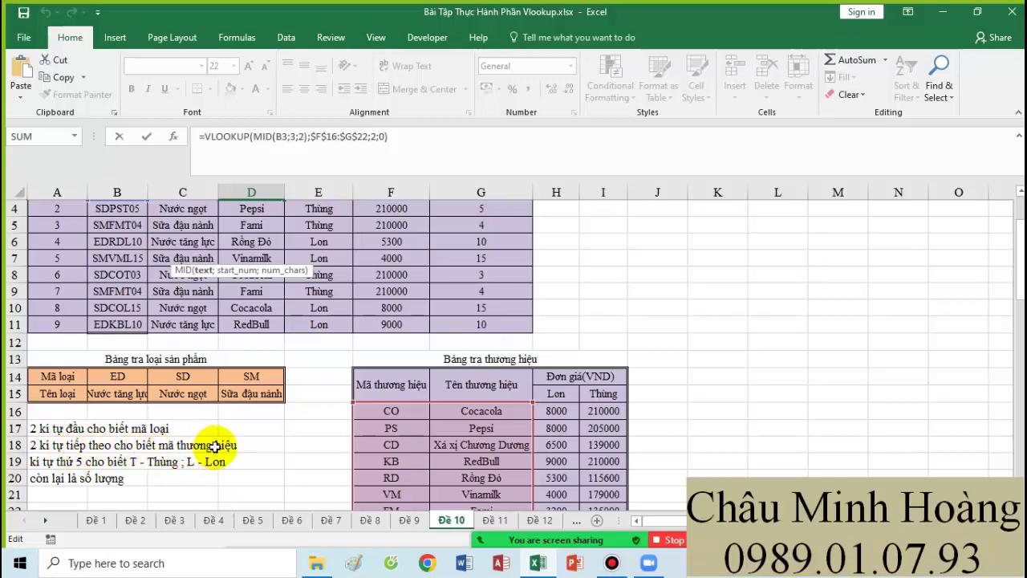
scroll(215, 446, up, 1)
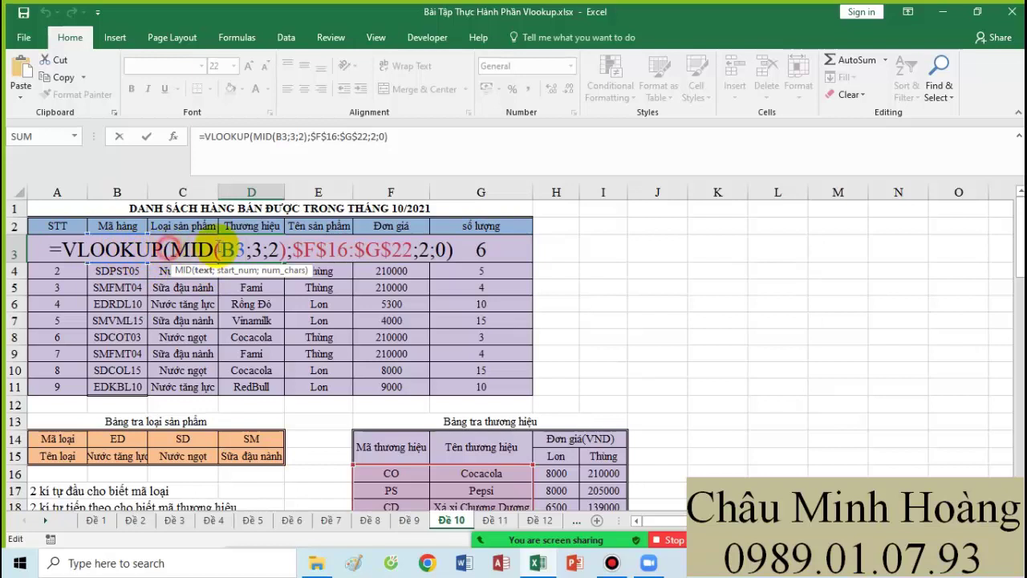
click(292, 250)
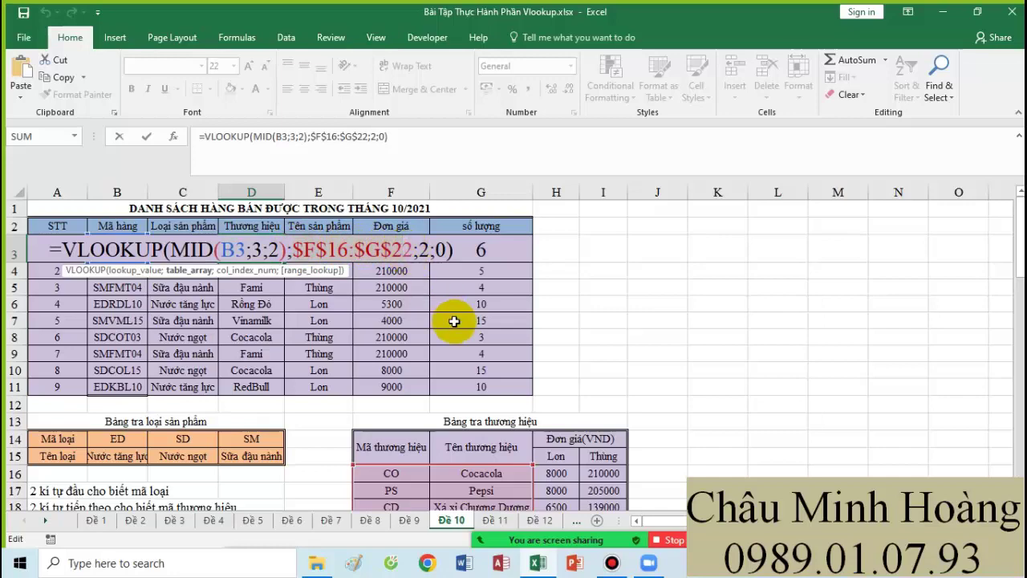
scroll(458, 303, down, 3)
scroll(413, 441, up, 3)
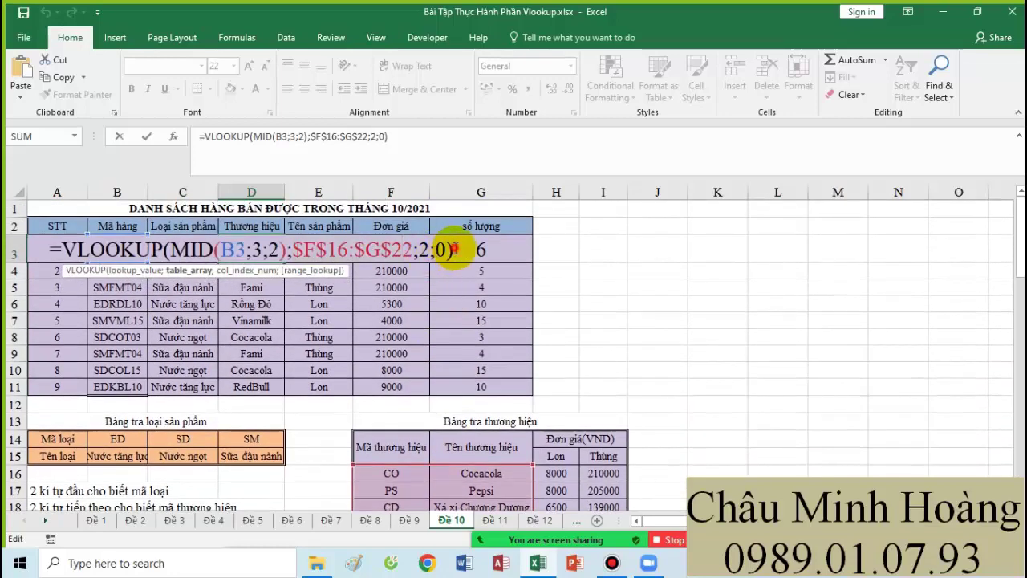
Step: Copy VLOOKUP(MID(B3;3;2);$F$16:$G$22;2;0) from D3 without the equals sign into A32 as text
click(68, 249)
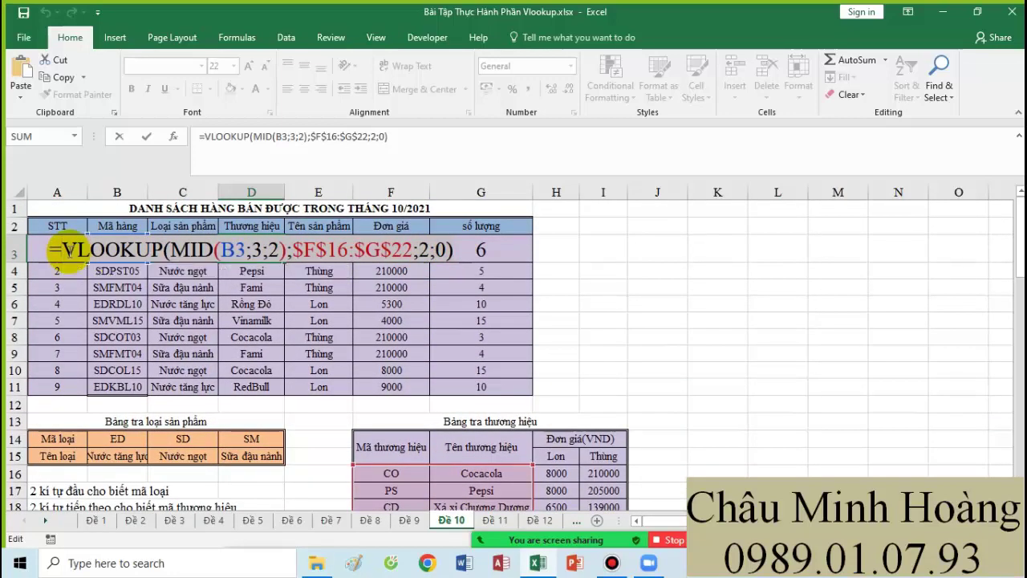
key(Return)
scroll(48, 305, down, 7)
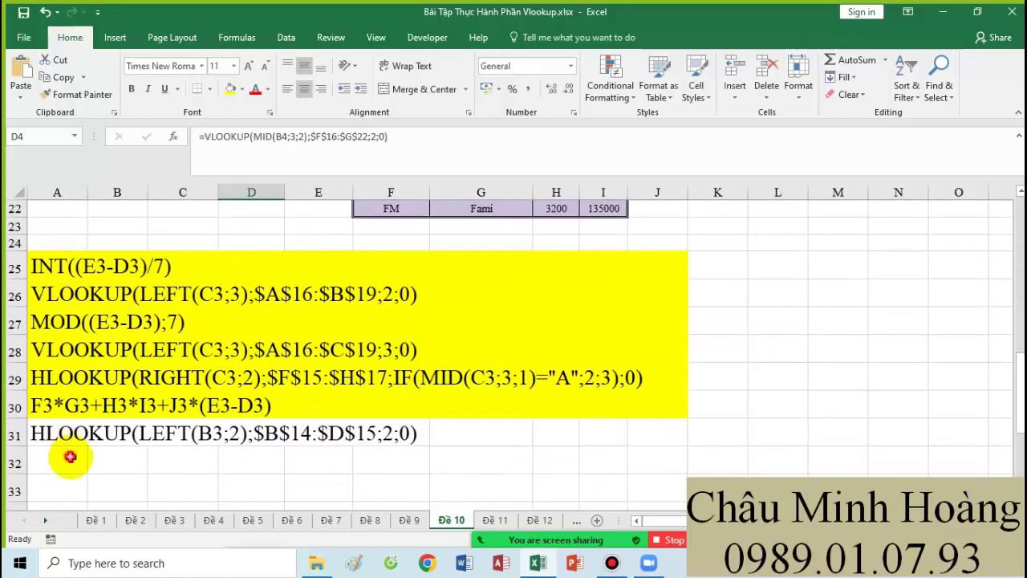
click(70, 456)
text(VLOOKUP(MID(B3;3;2);$F$16:$G$22;2;0))
Step: Examine the Tên sản phẩm formula in E3 against the code rules and lookup tables
scroll(398, 405, up, 4)
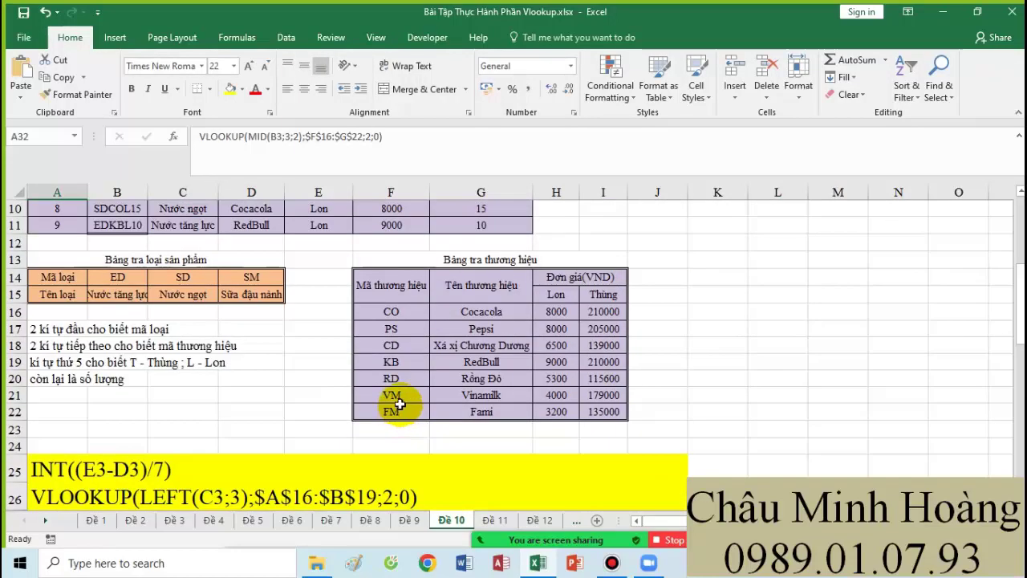
scroll(399, 405, up, 3)
click(319, 252)
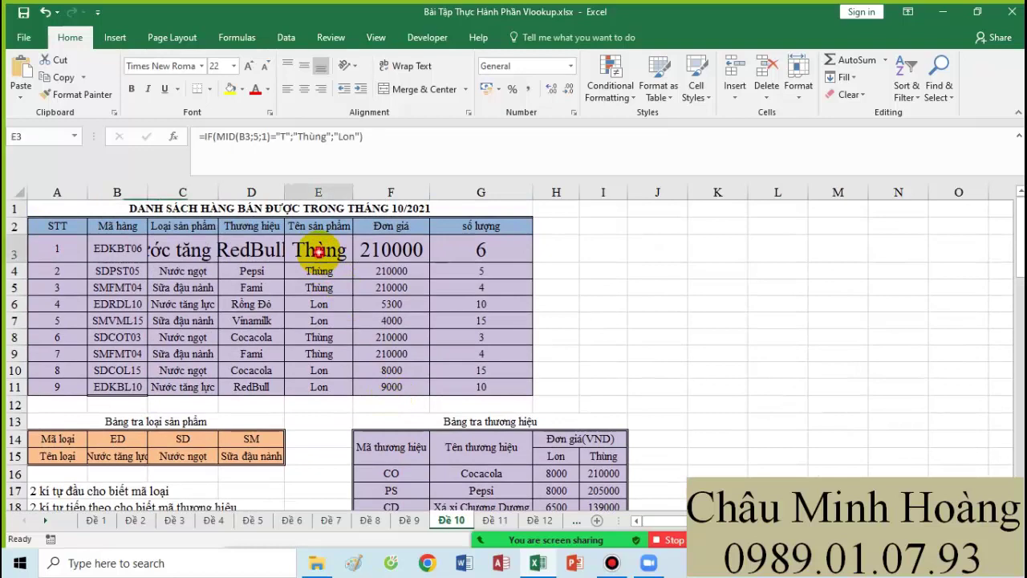
double_click(319, 252)
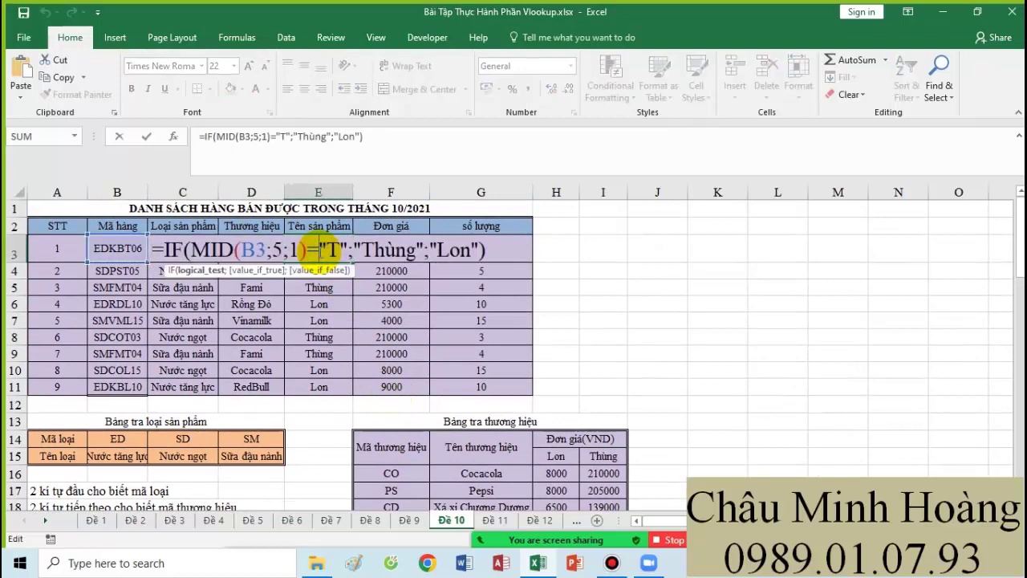
key(Escape)
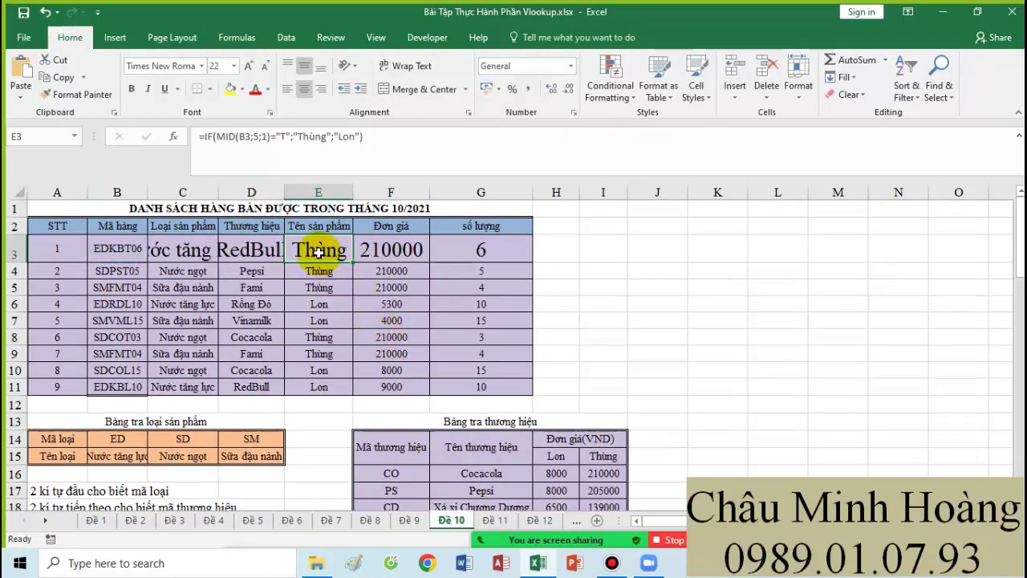
double_click(319, 252)
key(Escape)
scroll(461, 356, down, 2)
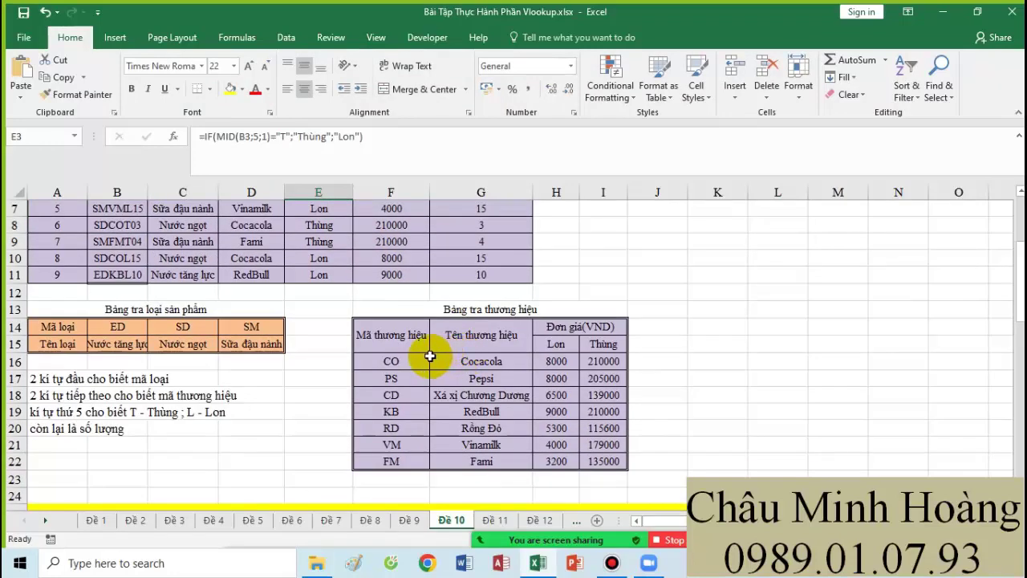
scroll(403, 360, up, 2)
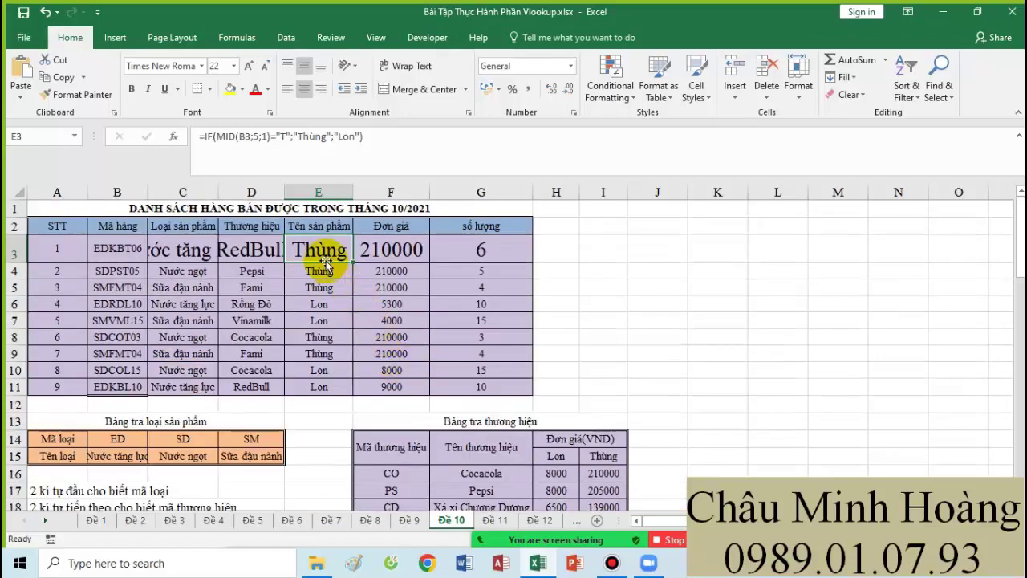
Step: Replace the Tên sản phẩm formula in E3 with =C3&" "&D3
text(=)
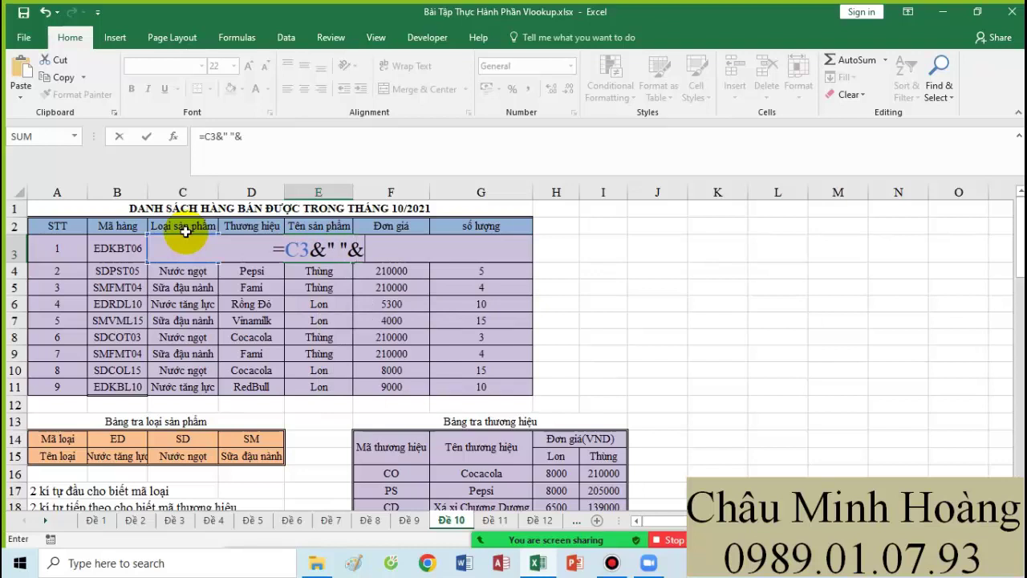
text(D3)
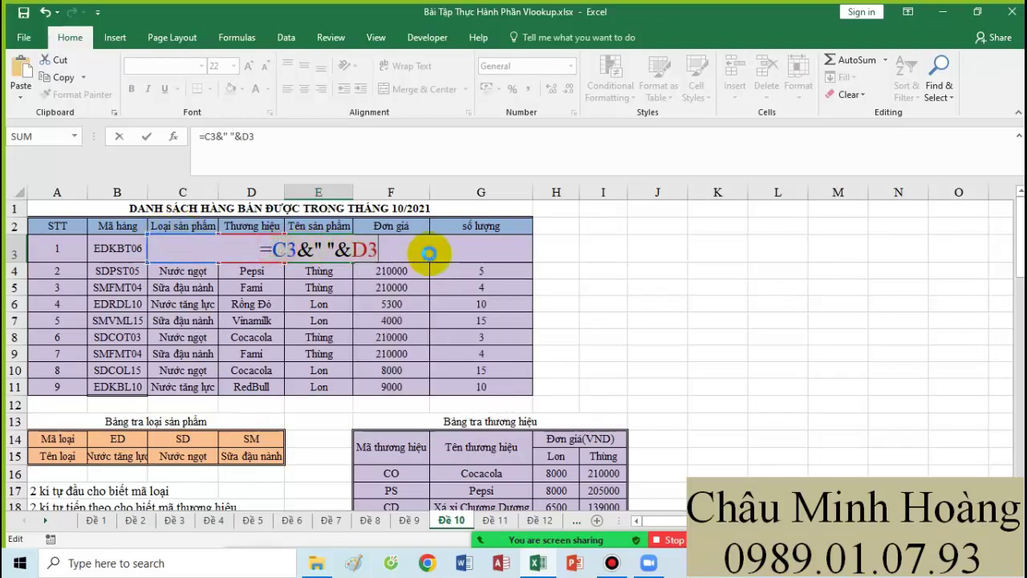
key(Return)
Step: Record the new Tên sản phẩm formula in A33 as the text C3&" "&D3 without the equals sign
scroll(246, 300, down, 4)
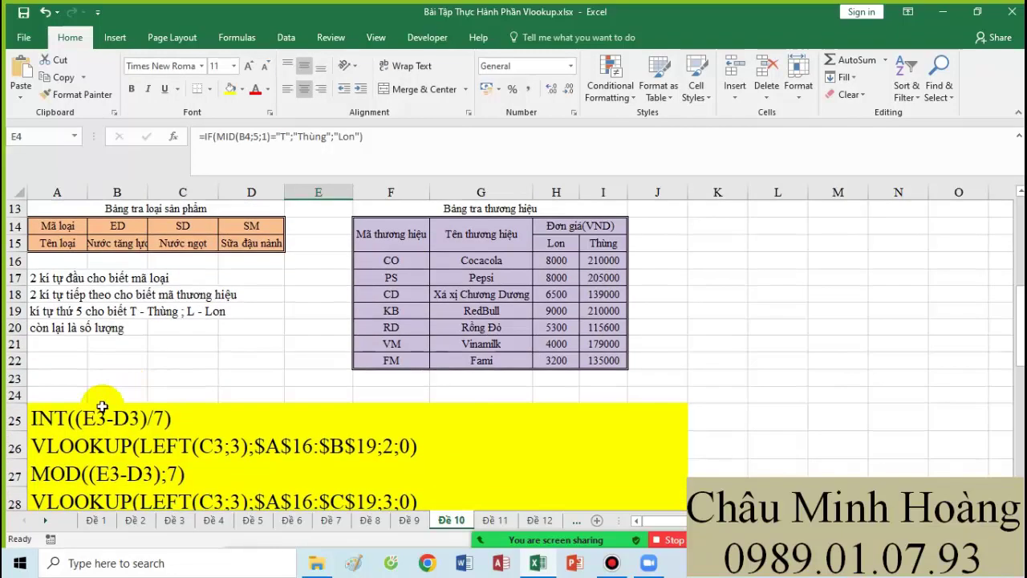
scroll(88, 434, down, 3)
click(56, 480)
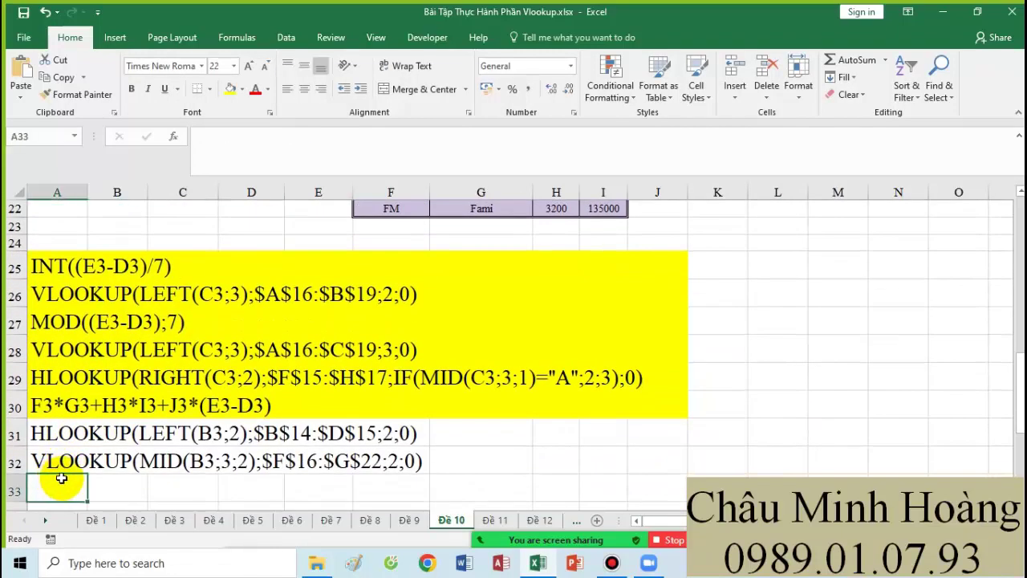
text(C3&" "&D3)
Step: Examine the Đơn giá formula in F3, its MID arguments and its lookup range against the Lon and Thùng price columns
scroll(356, 401, up, 7)
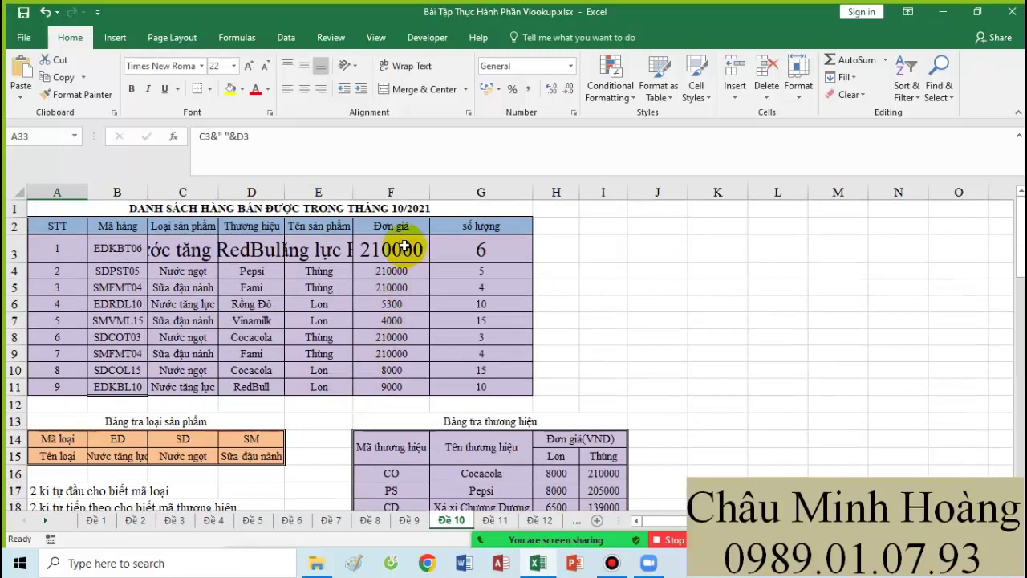
scroll(482, 337, down, 1)
drag(558, 413, 601, 434)
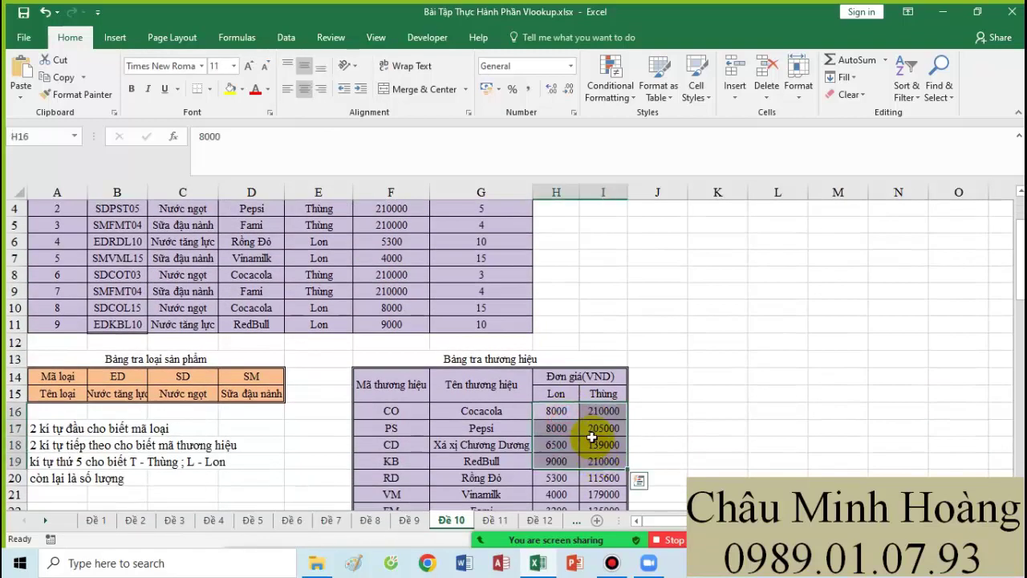
scroll(484, 360, up, 1)
click(391, 249)
double_click(391, 249)
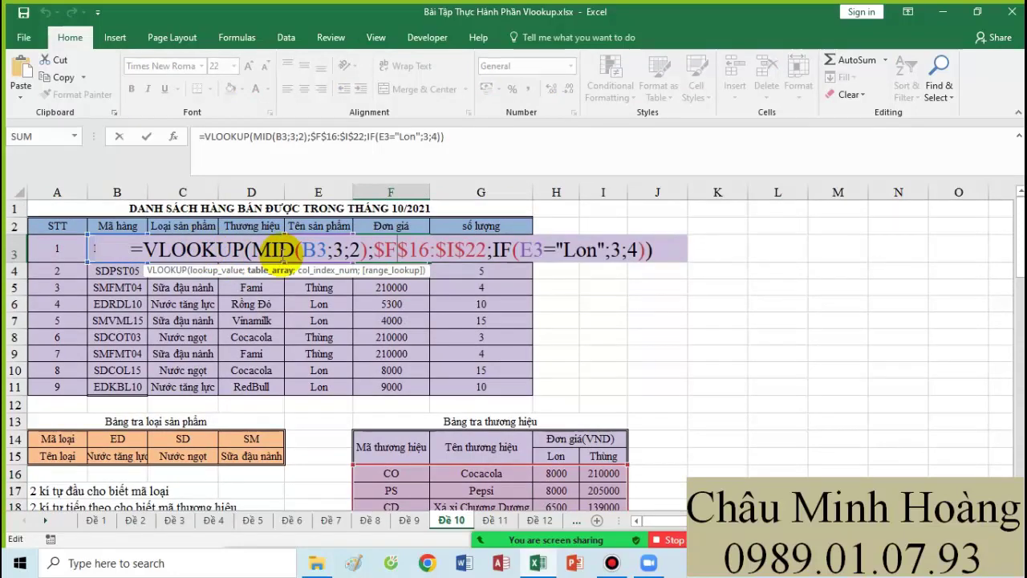
scroll(390, 425, down, 1)
scroll(332, 407, up, 1)
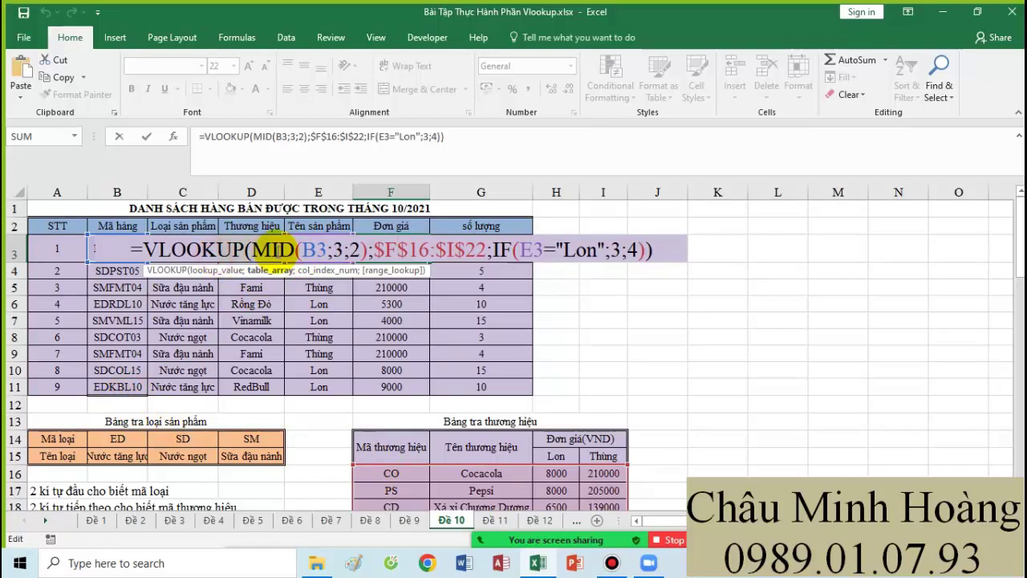
click(311, 251)
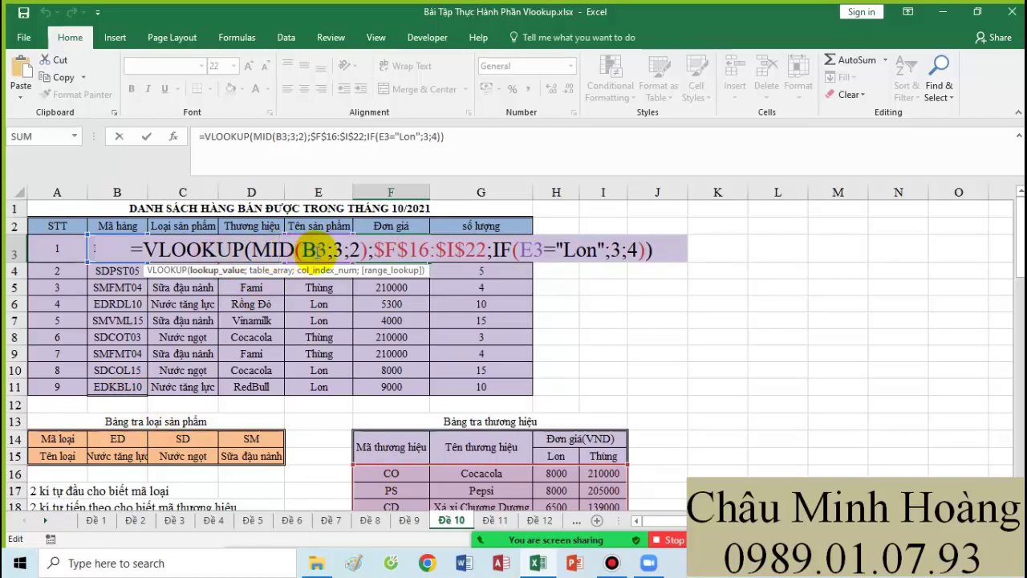
click(328, 250)
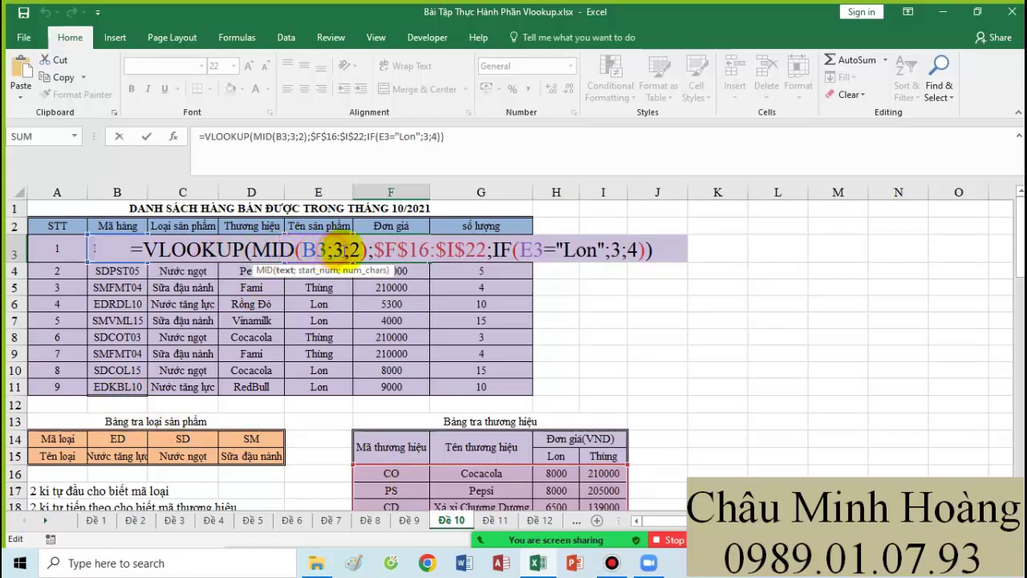
click(355, 252)
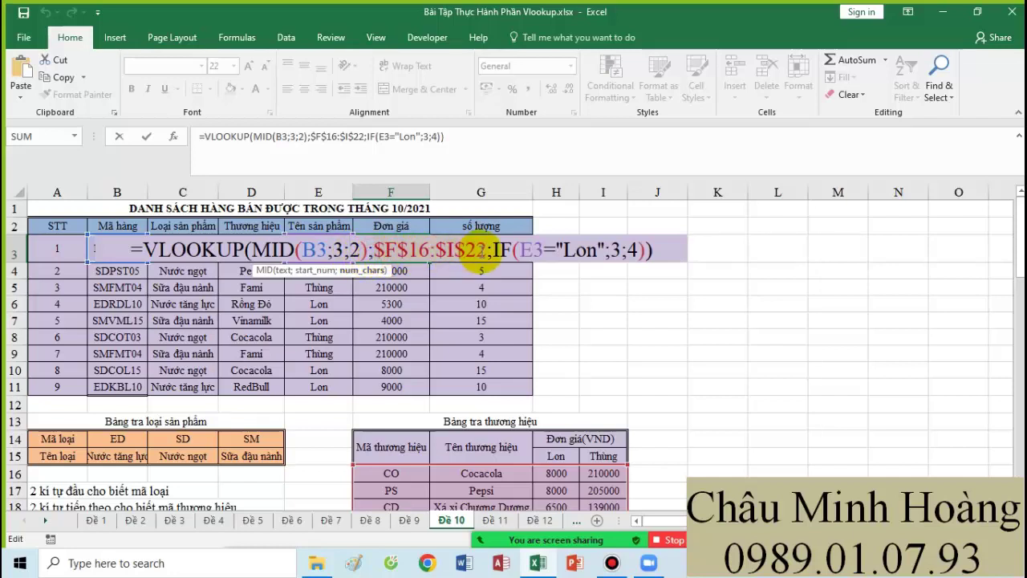
click(480, 252)
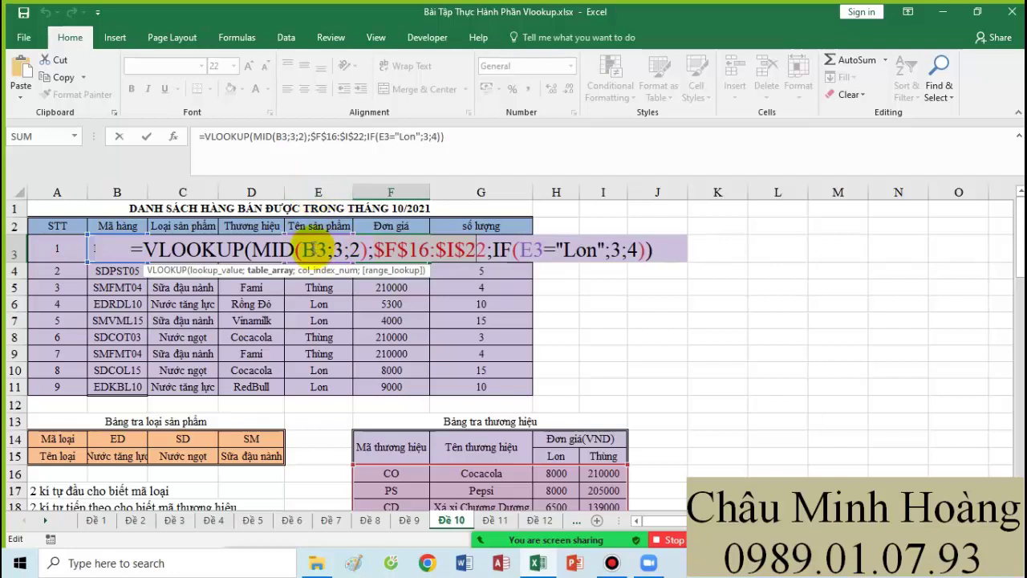
Step: Change the IF test in the Đơn giá formula in F3 to MID(B3;5;1)="L"
click(546, 251)
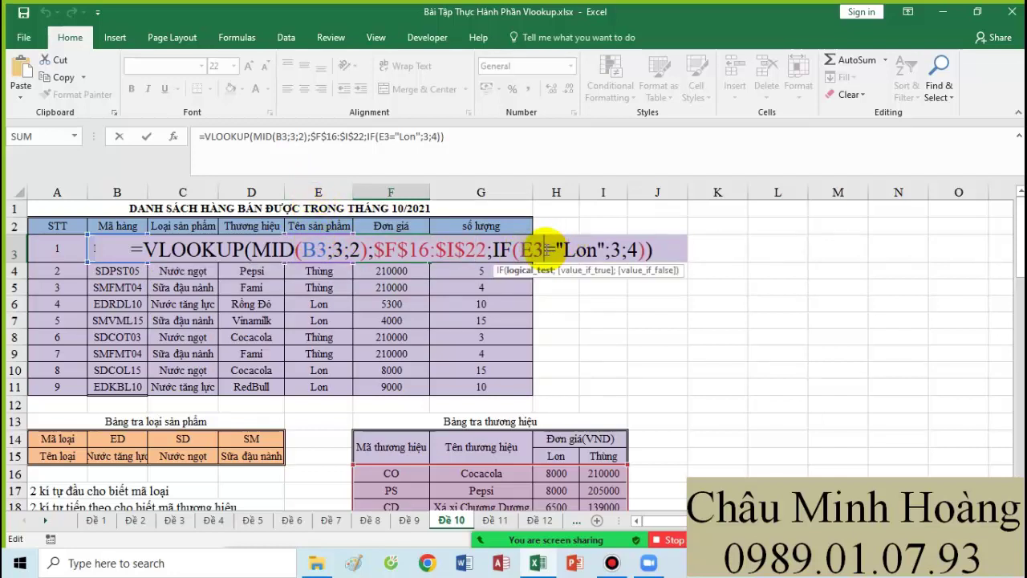
text(mid)
key(Tab)
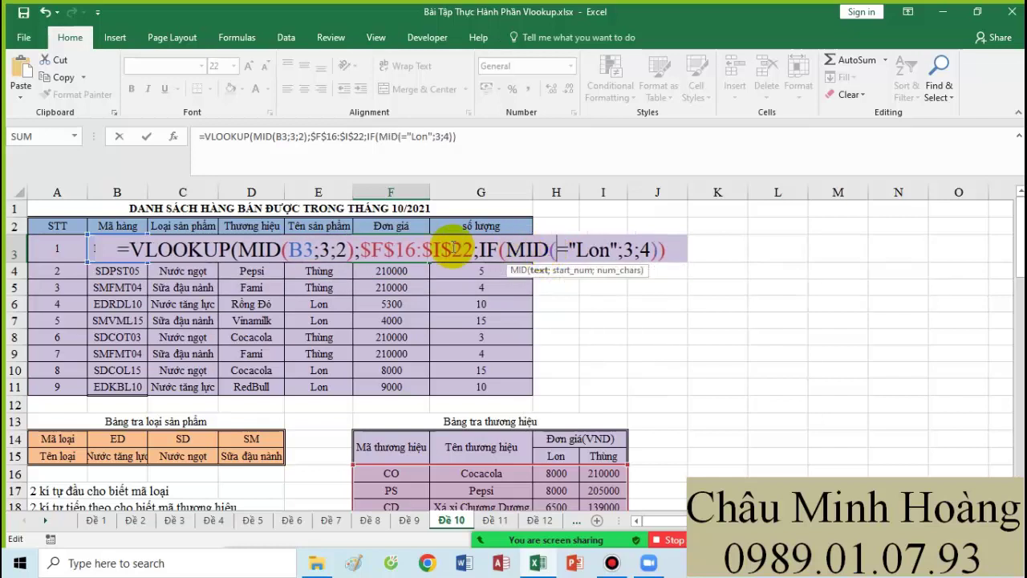
text(B3)
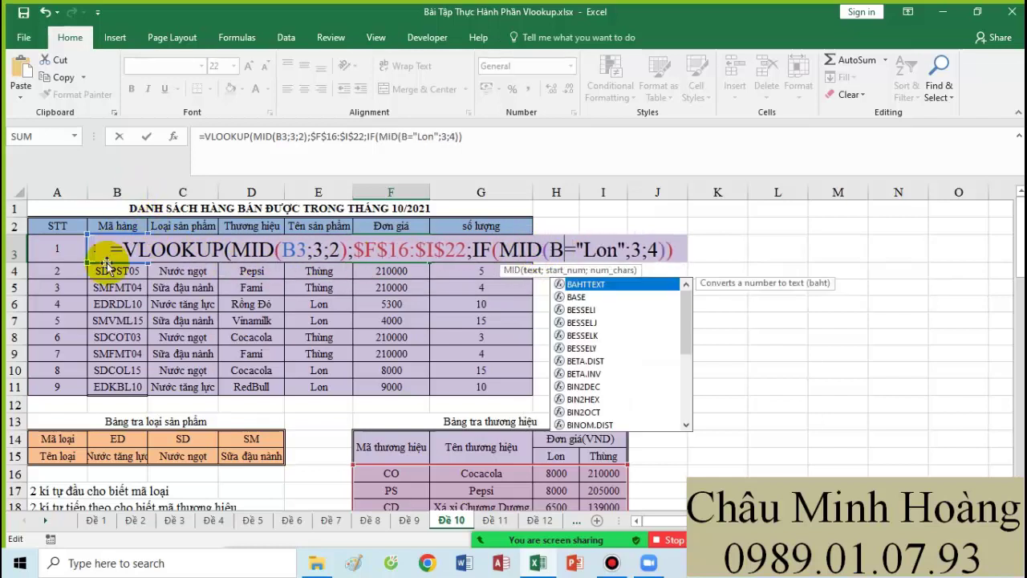
text(;5;1))
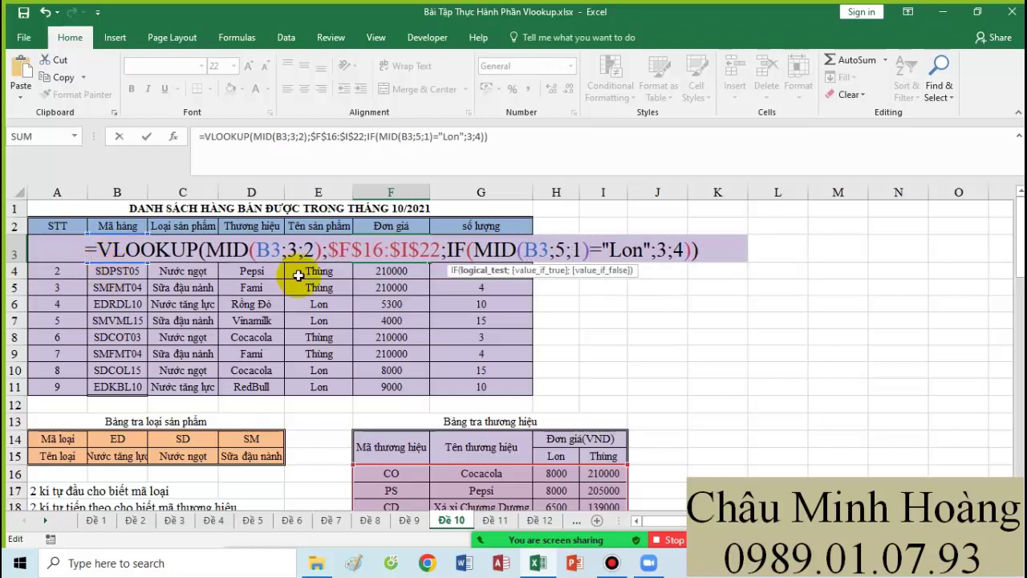
key(BackSpace)
key(BackSpace)
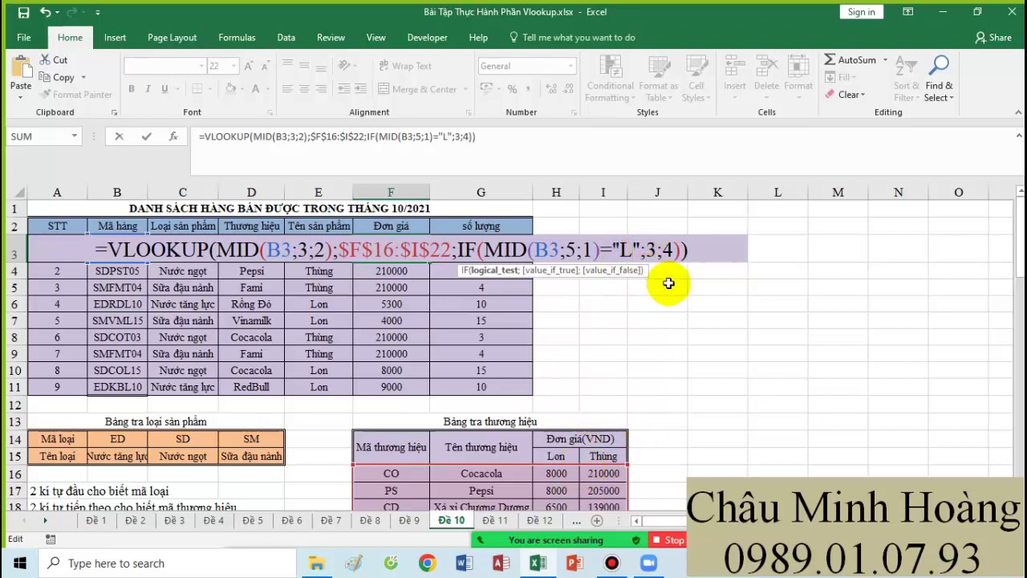
Step: Add the exact-match argument 0 to the VLOOKUP in F3 and commit the formula
click(679, 249)
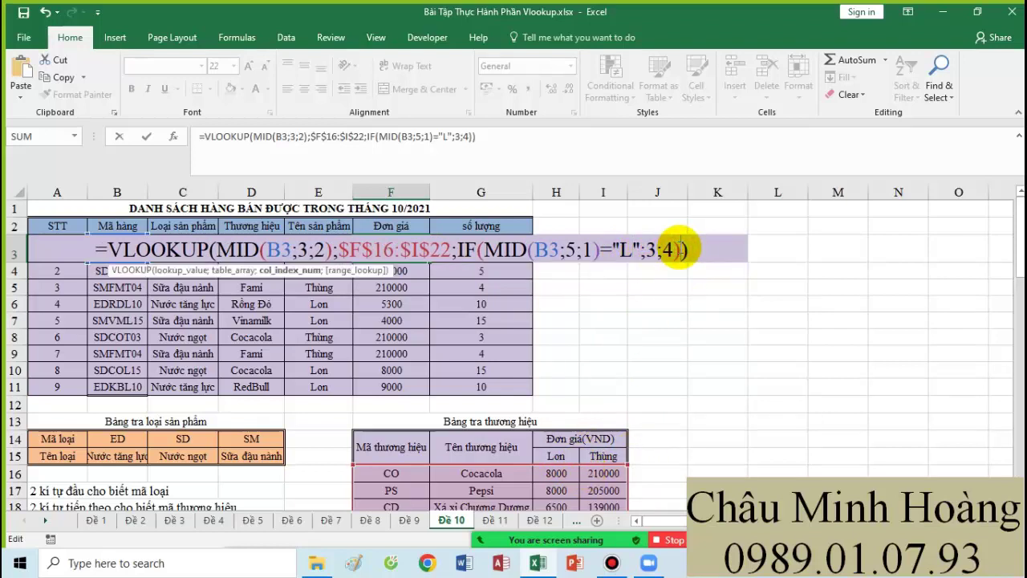
text(;0)
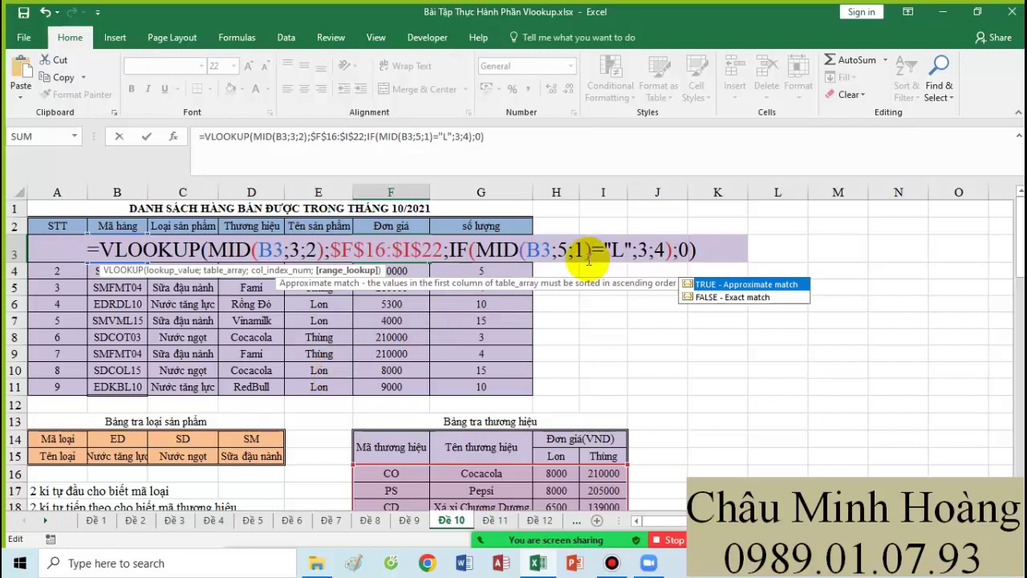
click(109, 249)
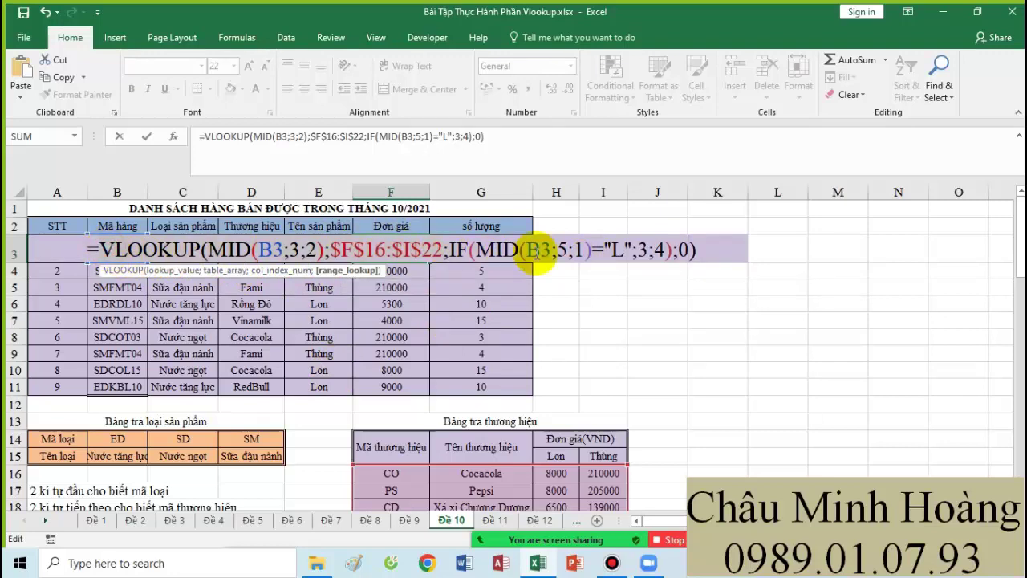
key(Return)
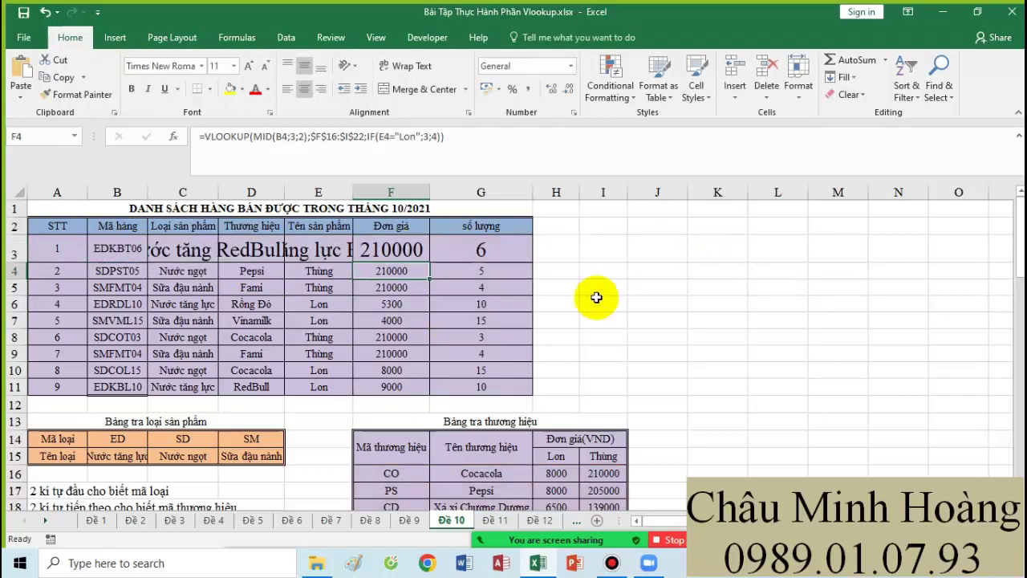
Step: Record the Đơn giá formula in A34 as the text VLOOKUP(MID(B3;3;2);$F$16:$I$22;IF(MID(B3;5;1)="L";3;4);0)
scroll(596, 293, down, 8)
click(57, 466)
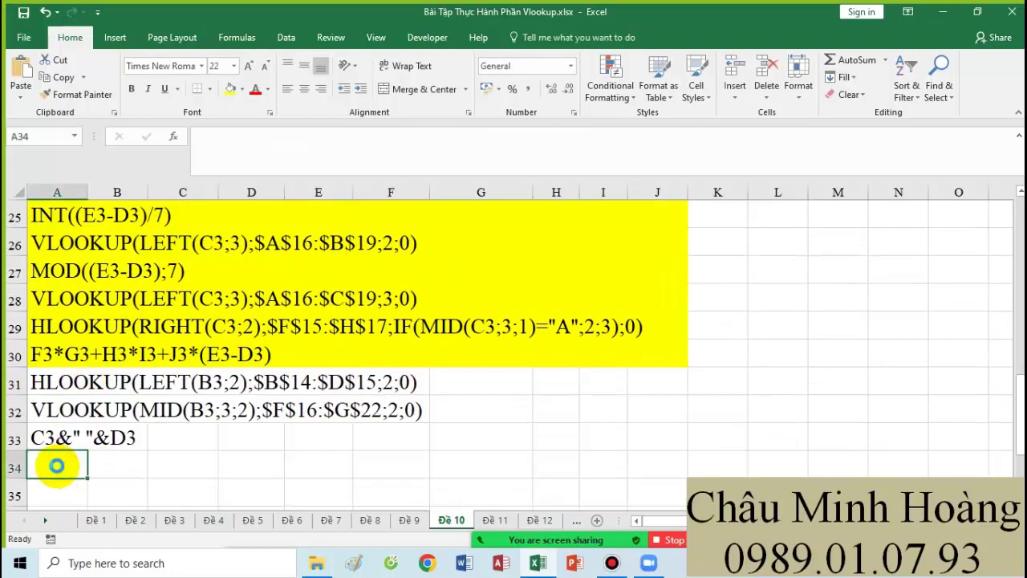
text(VLOOKUP(MID(B3;3;2);$F$16:$I$22;IF(MID(B5;5;1)="L";3;4);0))
Step: Record the số lượng formula from G3 in A35 as the text VALUE(RIGHT(B3;2)) without the equals sign
scroll(470, 417, up, 7)
scroll(479, 265, up, 1)
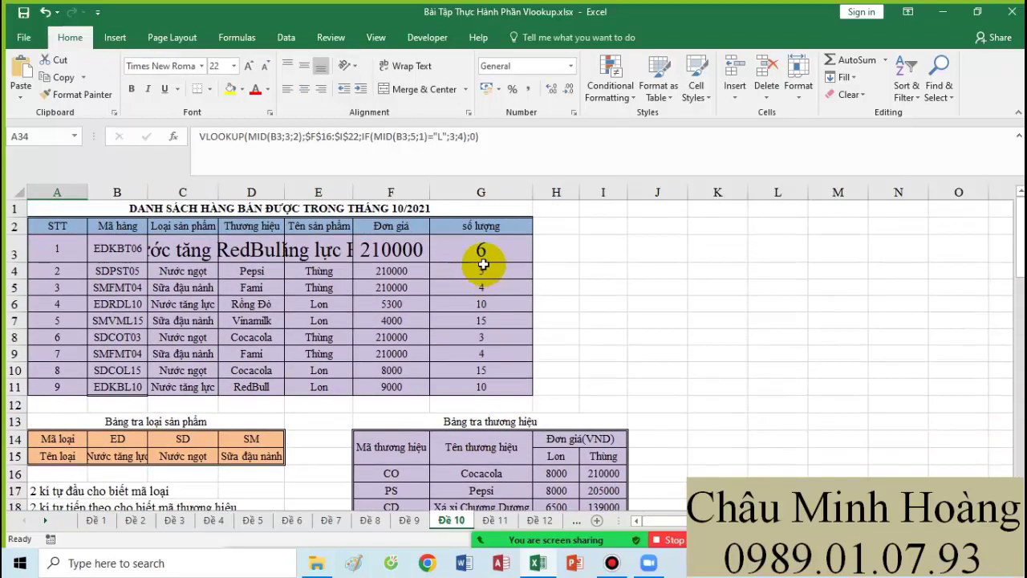
click(472, 255)
double_click(472, 256)
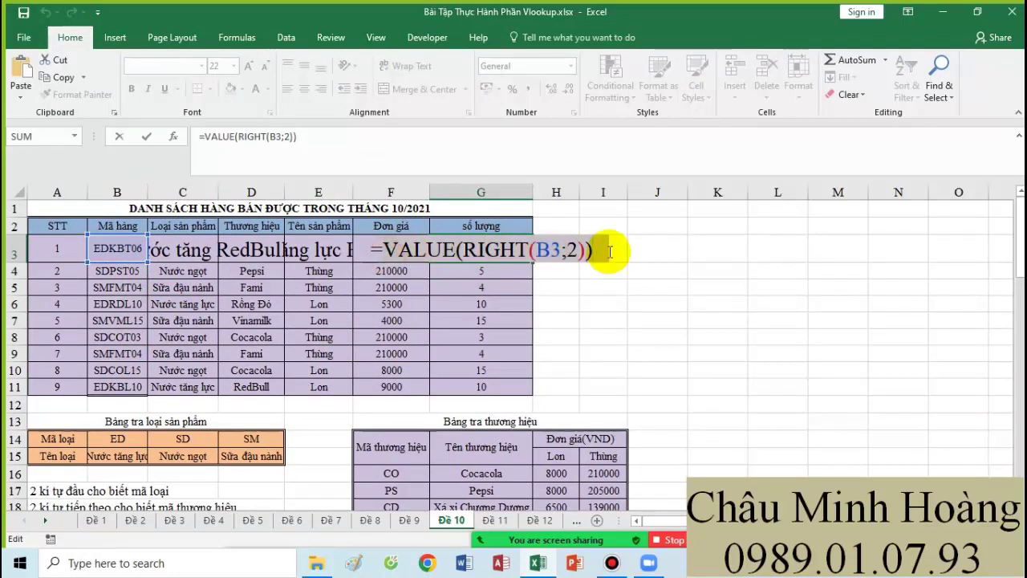
key(Return)
scroll(143, 455, down, 8)
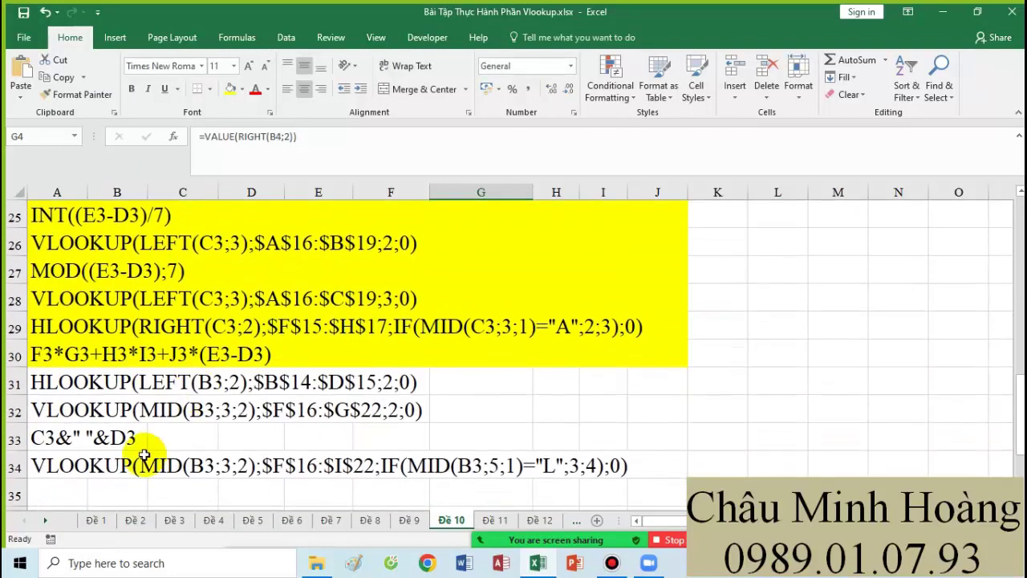
click(66, 490)
text(VALUE(RIGHT(B3;2)))
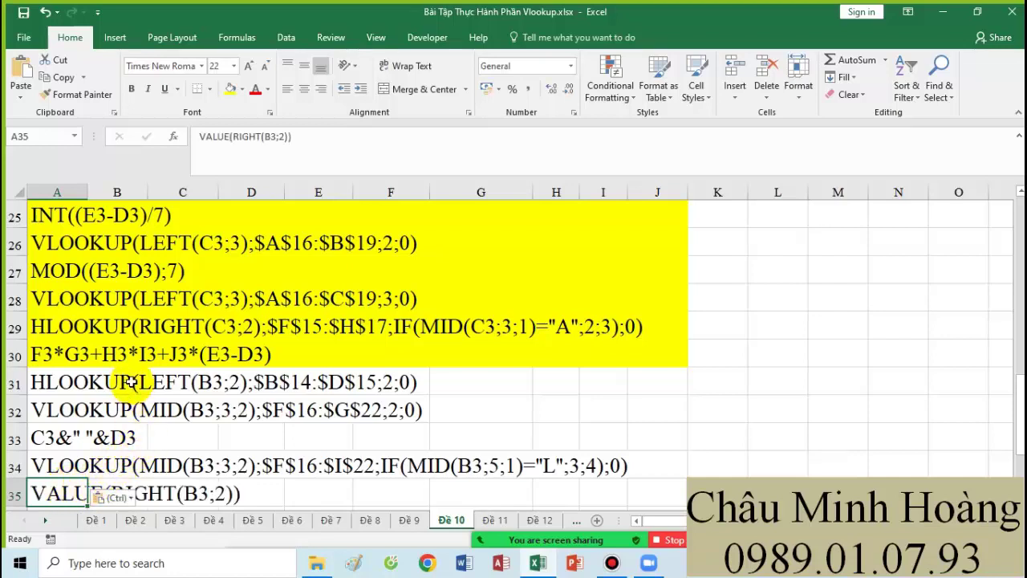
click(666, 358)
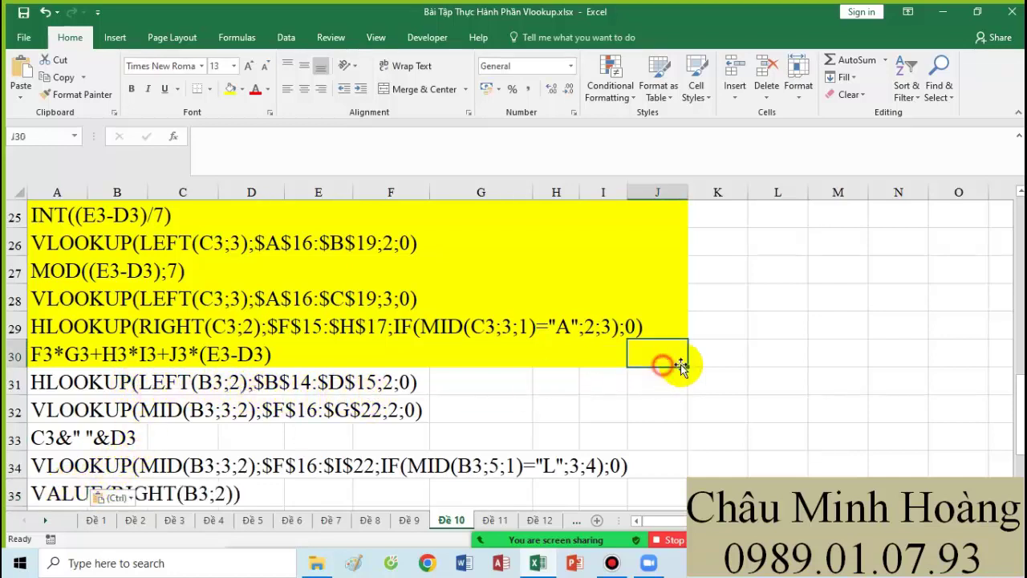
click(750, 357)
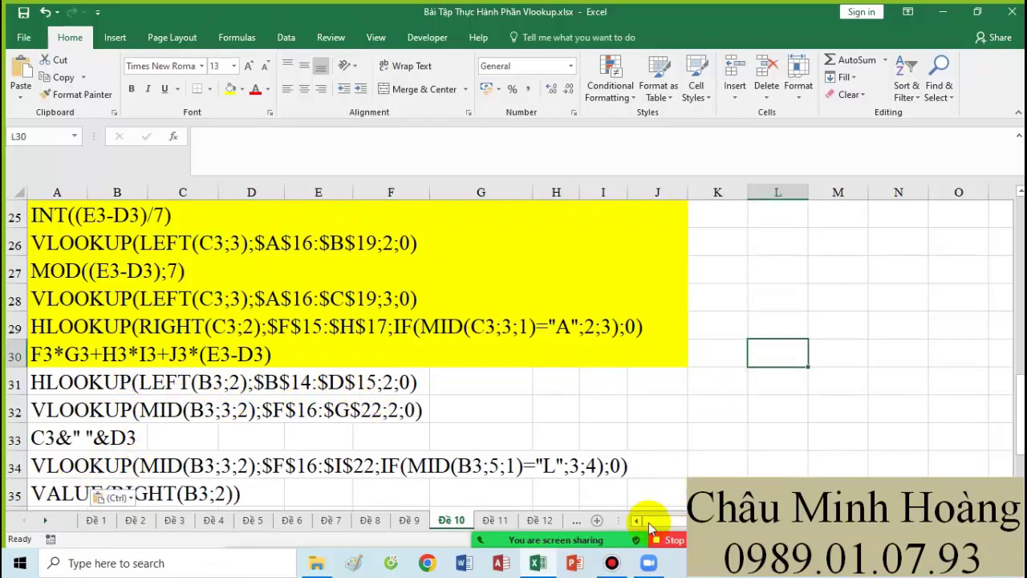
click(612, 562)
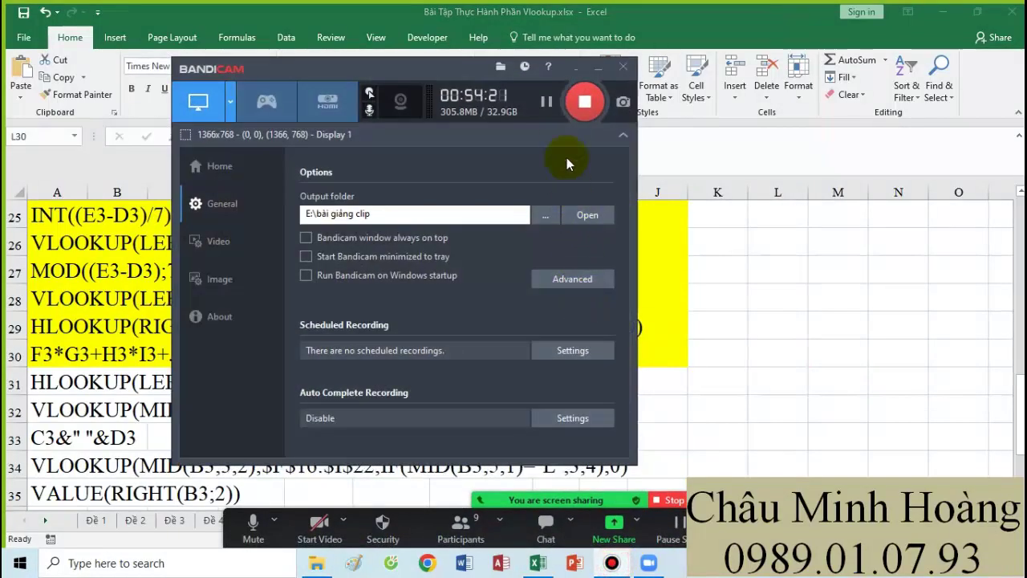
click(545, 102)
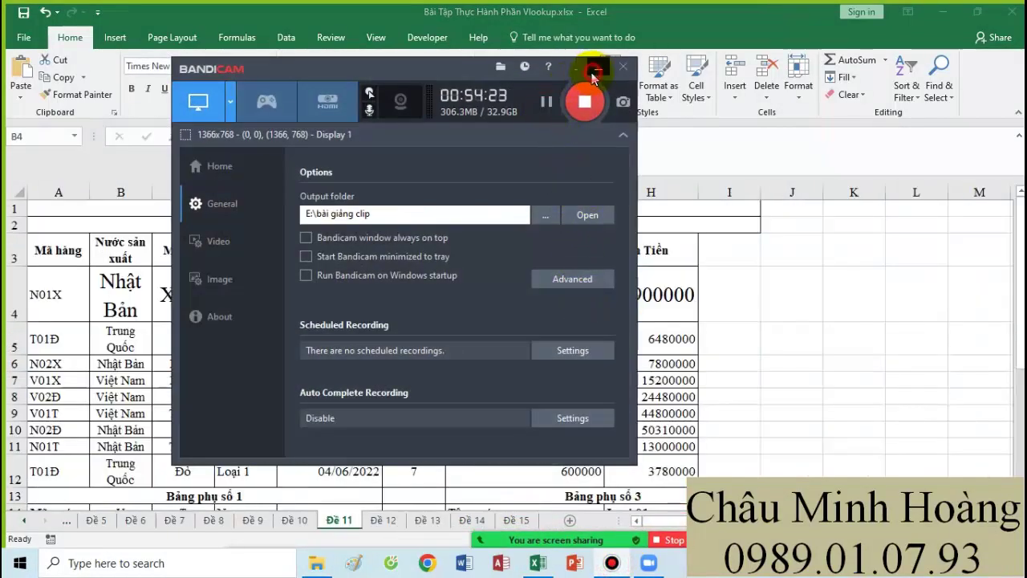
click(594, 72)
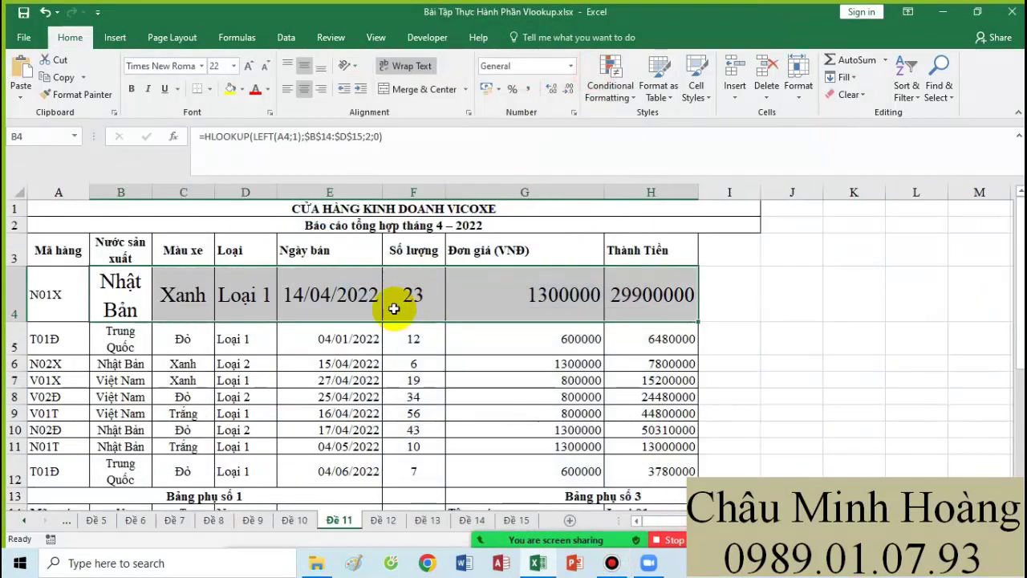
Step: Examine sheet Đề 11's product code rules, its five requirements and the lookup tables below the sales report
scroll(202, 264, down, 4)
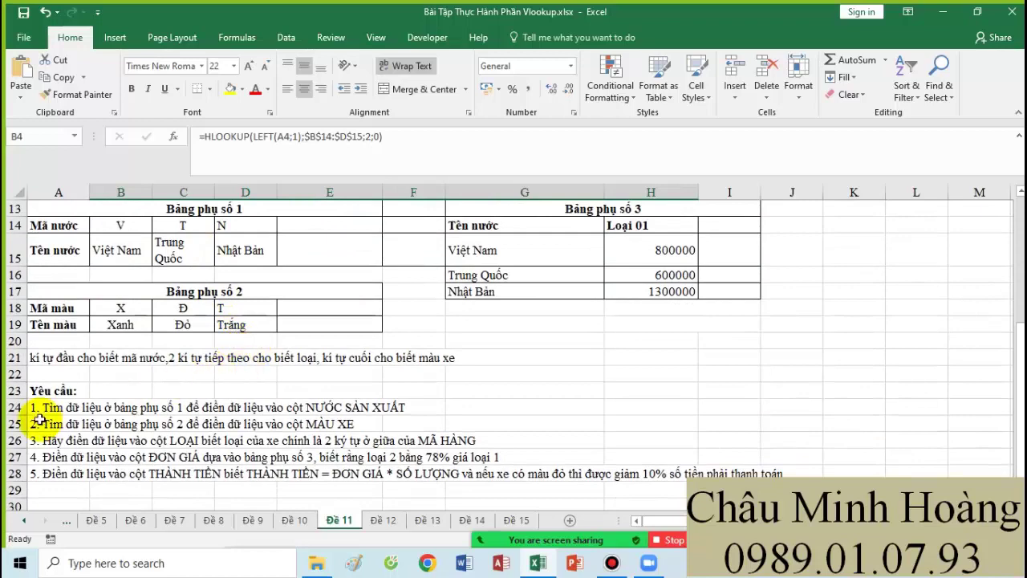
drag(81, 360, 450, 360)
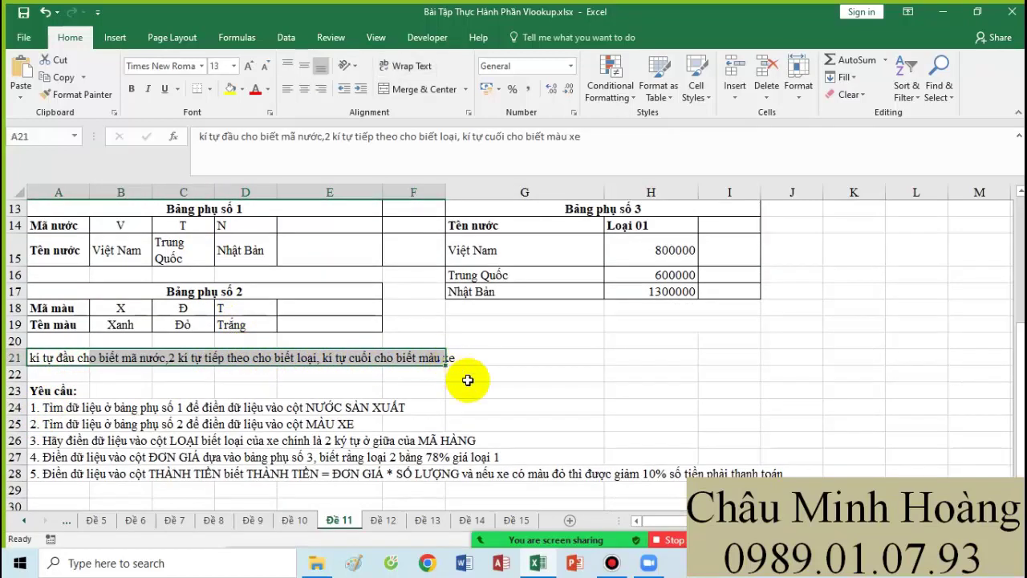
scroll(460, 426, up, 3)
scroll(75, 305, up, 1)
click(75, 301)
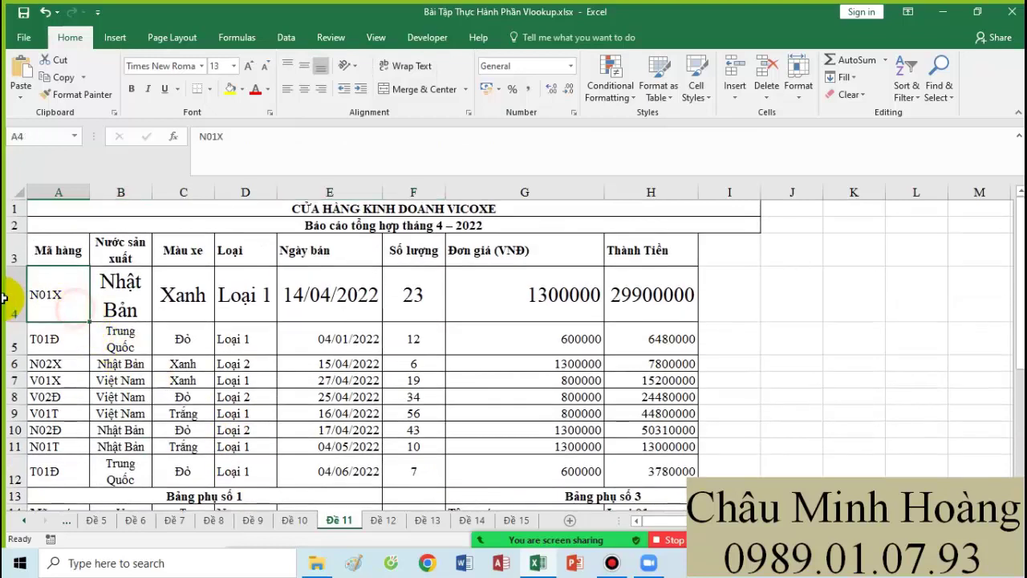
scroll(147, 341, down, 4)
scroll(275, 414, down, 2)
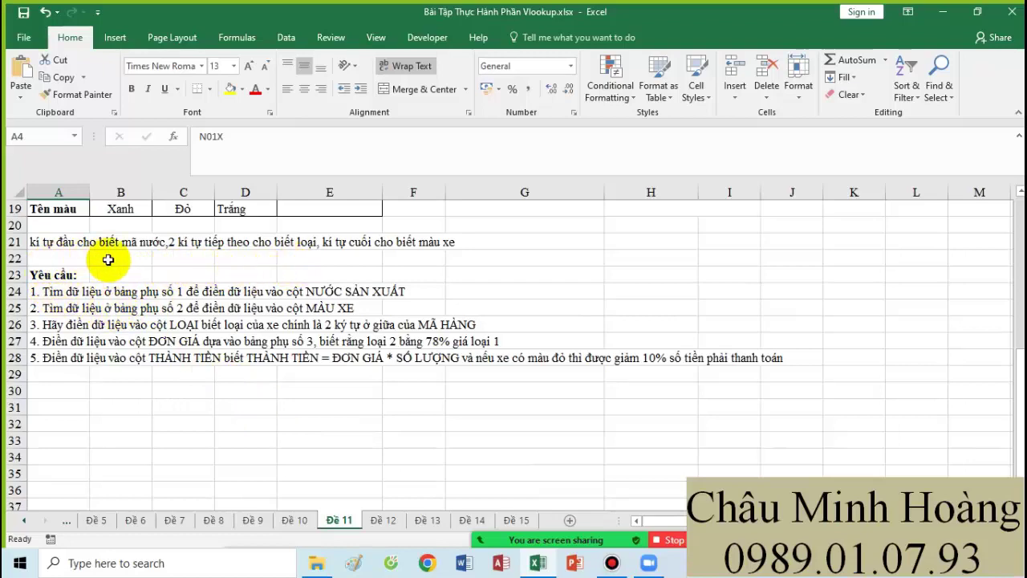
scroll(239, 305, up, 6)
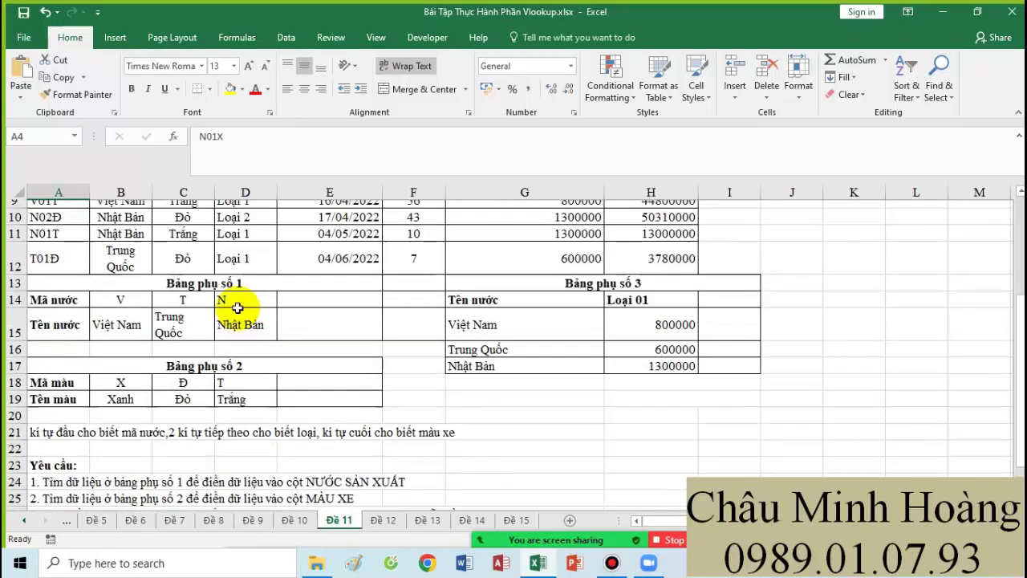
scroll(160, 321, down, 3)
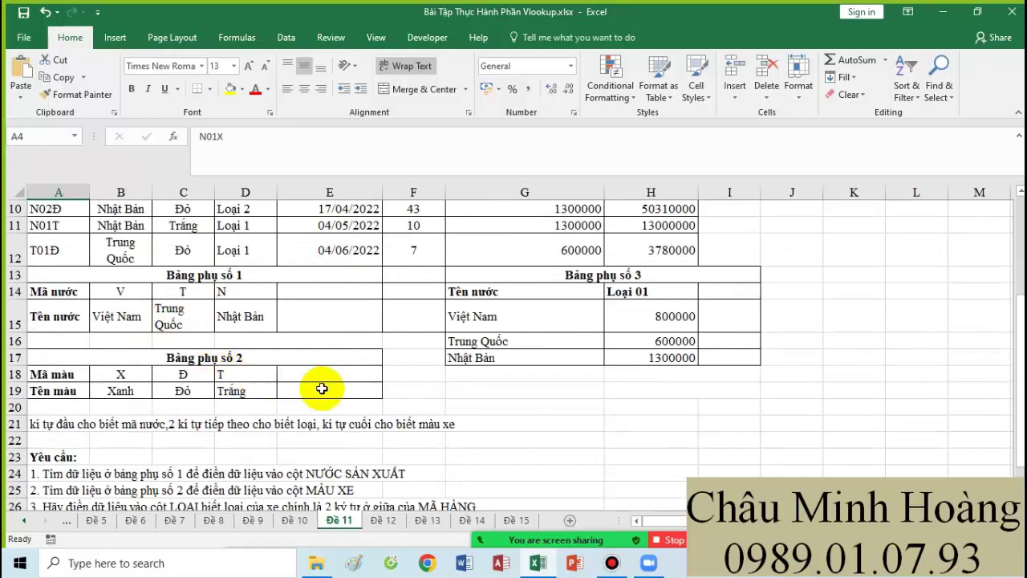
scroll(322, 390, down, 2)
scroll(353, 337, up, 5)
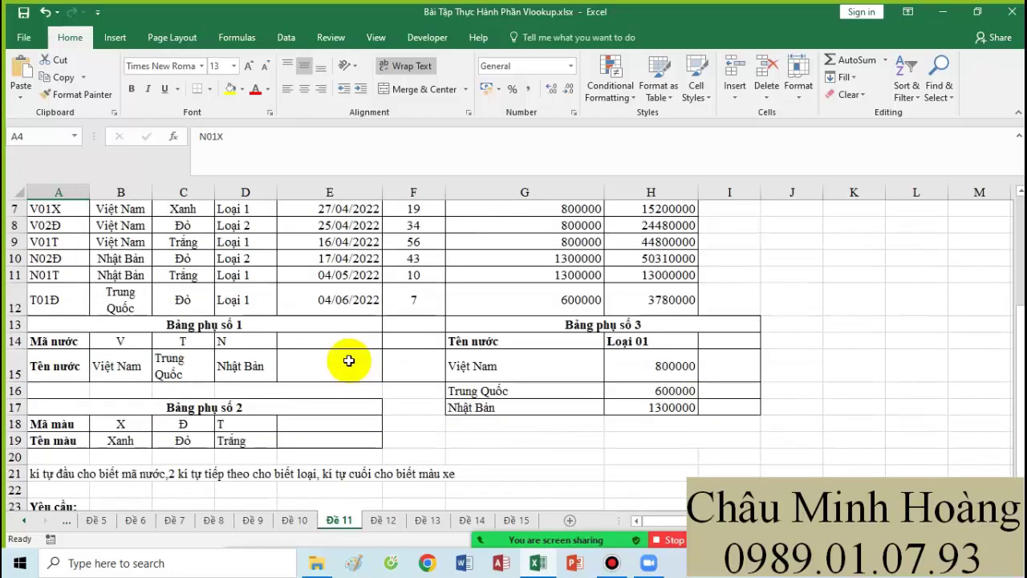
Step: Examine the Nước sản xuất formula in B4 and compare the lookup tables Bảng phụ số 1 and Bảng phụ số 3
double_click(121, 293)
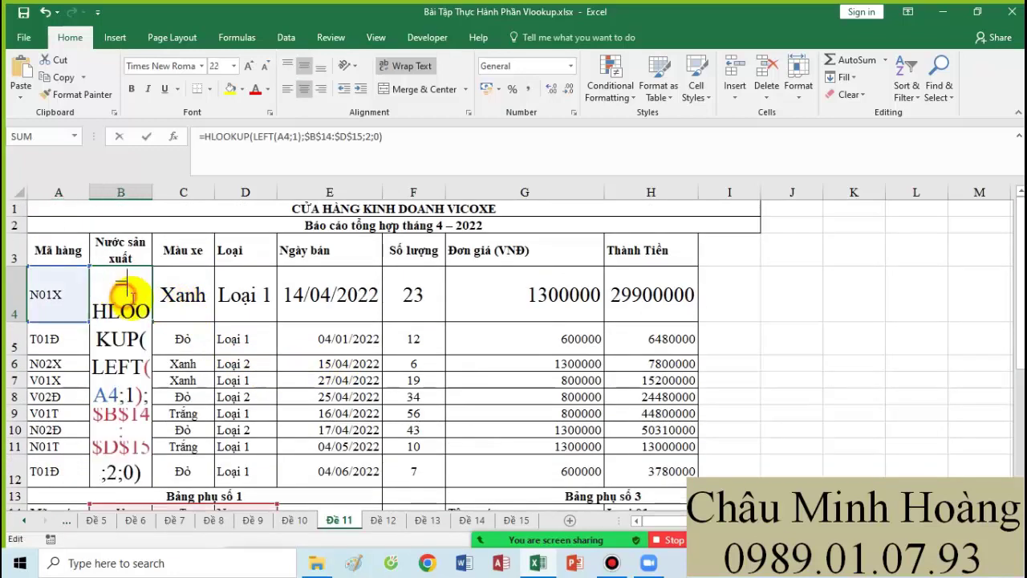
key(Escape)
scroll(186, 337, down, 5)
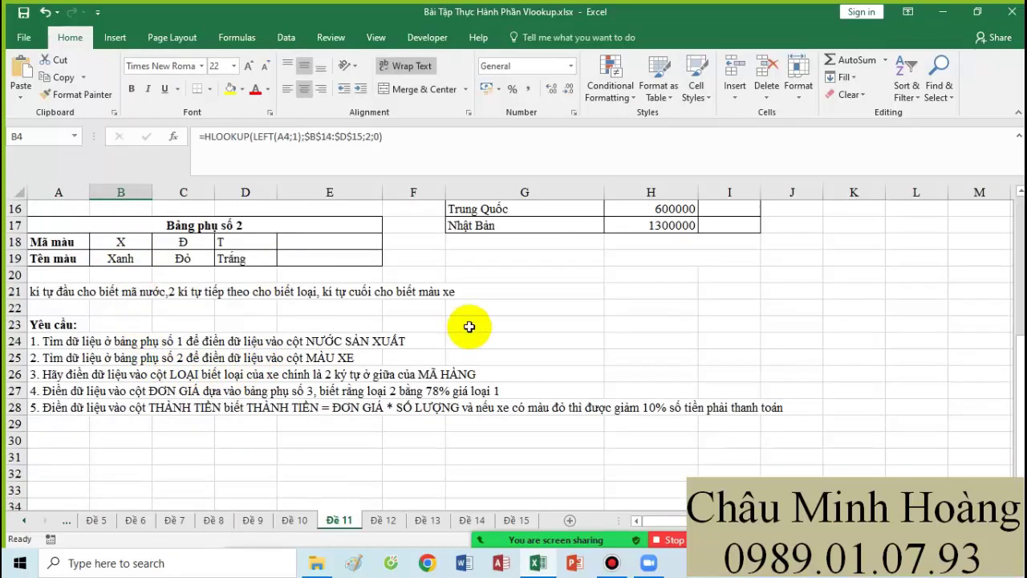
scroll(482, 321, up, 2)
click(499, 317)
drag(616, 356, 620, 357)
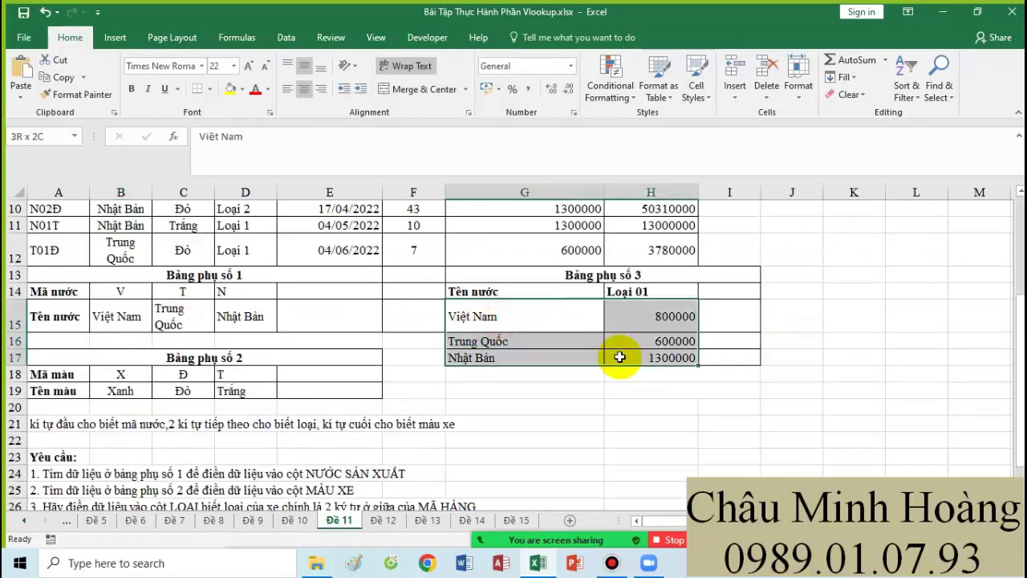
drag(121, 292, 261, 319)
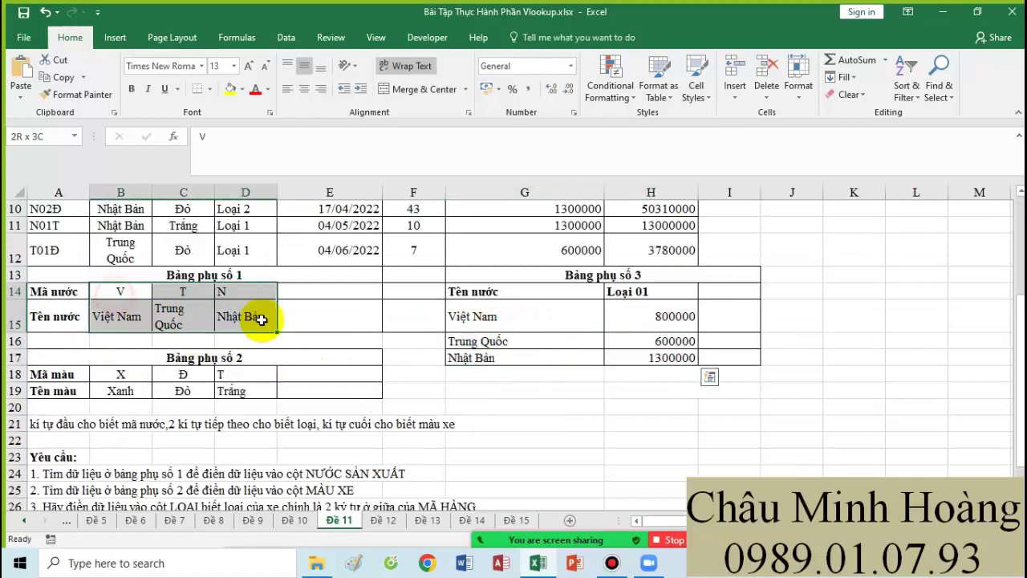
scroll(130, 301, up, 2)
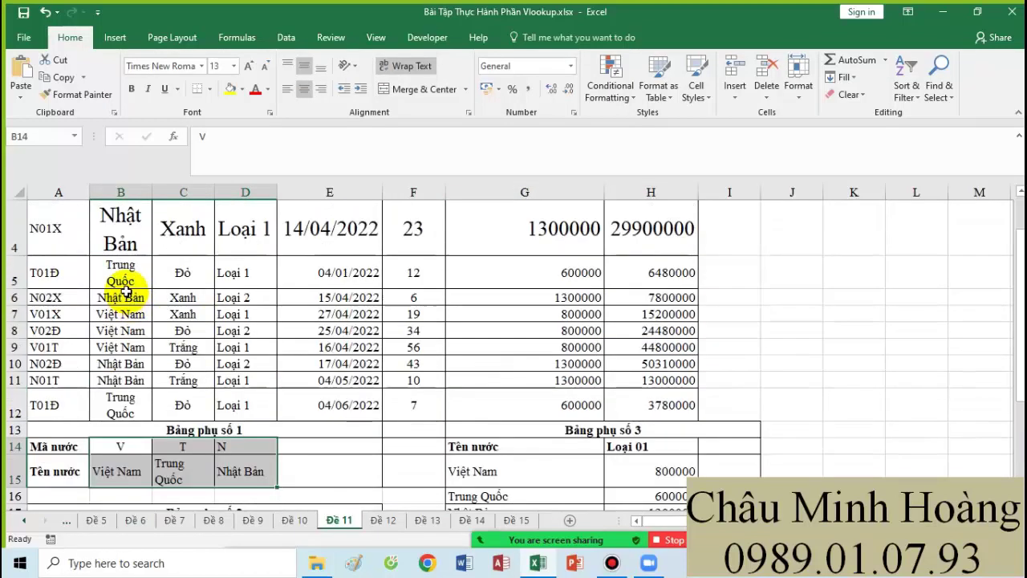
Step: Record the Nước sản xuất formula from B4 in A31 as the text HLOOKUP(LEFT(A4;1);$B$14:$D$15;2;0)
double_click(117, 233)
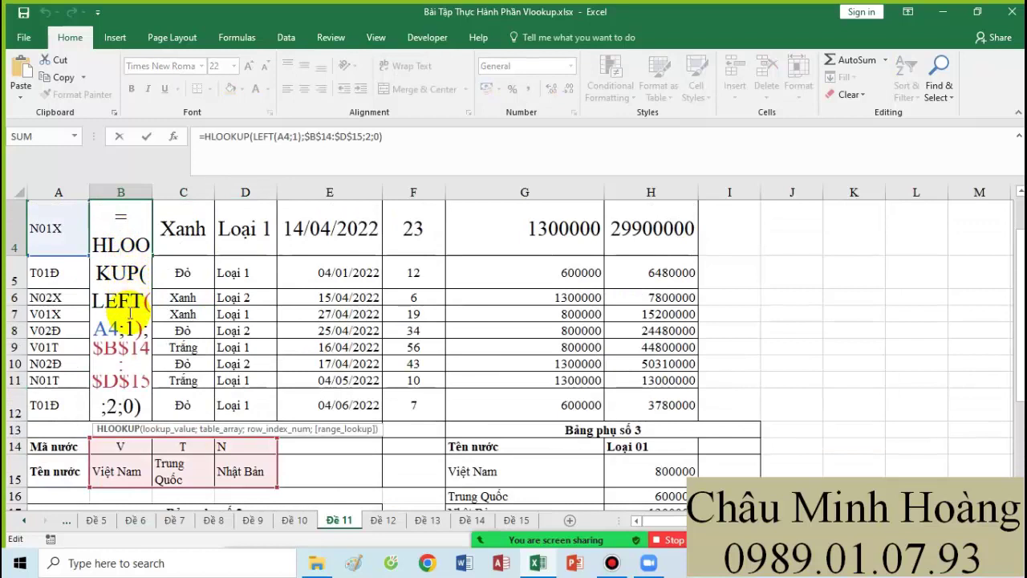
click(276, 136)
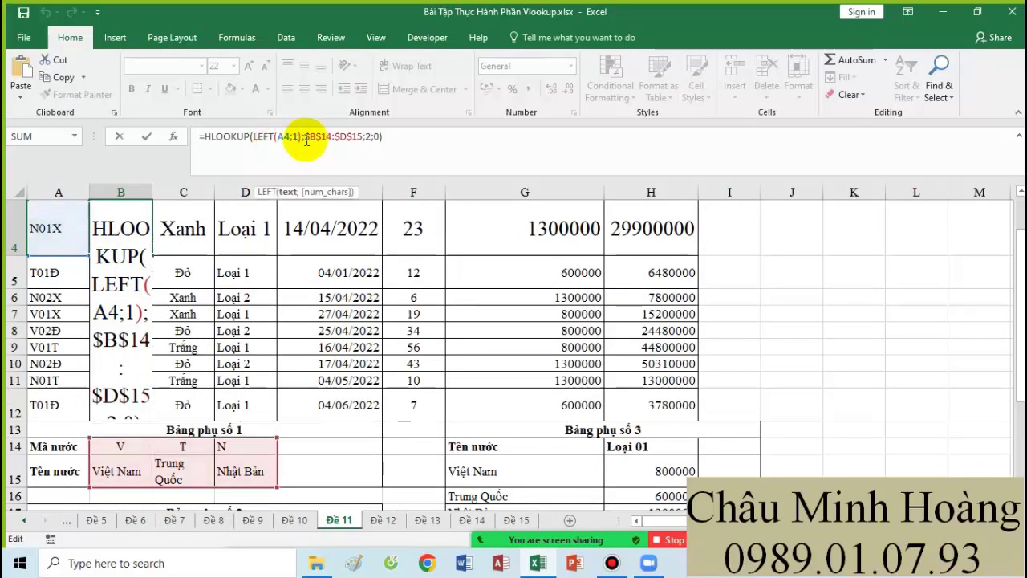
drag(306, 141, 364, 140)
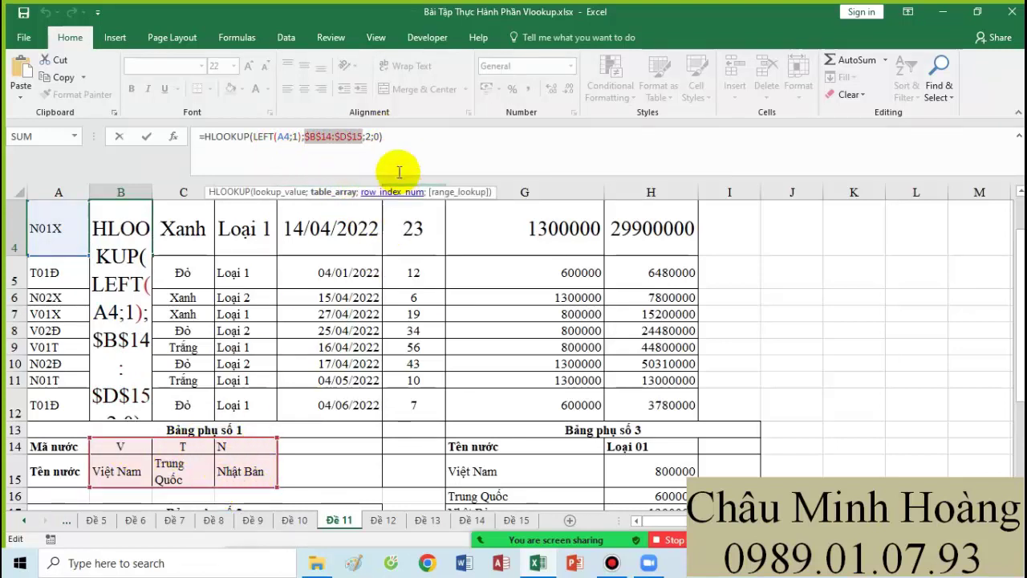
drag(390, 139, 210, 138)
key(ctrl+c)
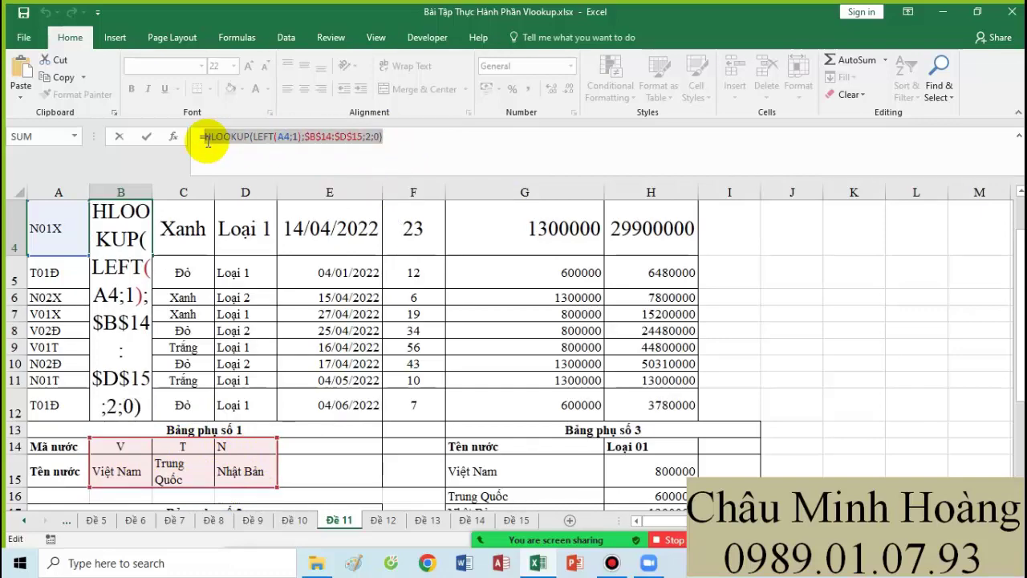
key(Return)
scroll(161, 359, down, 4)
scroll(161, 359, down, 2)
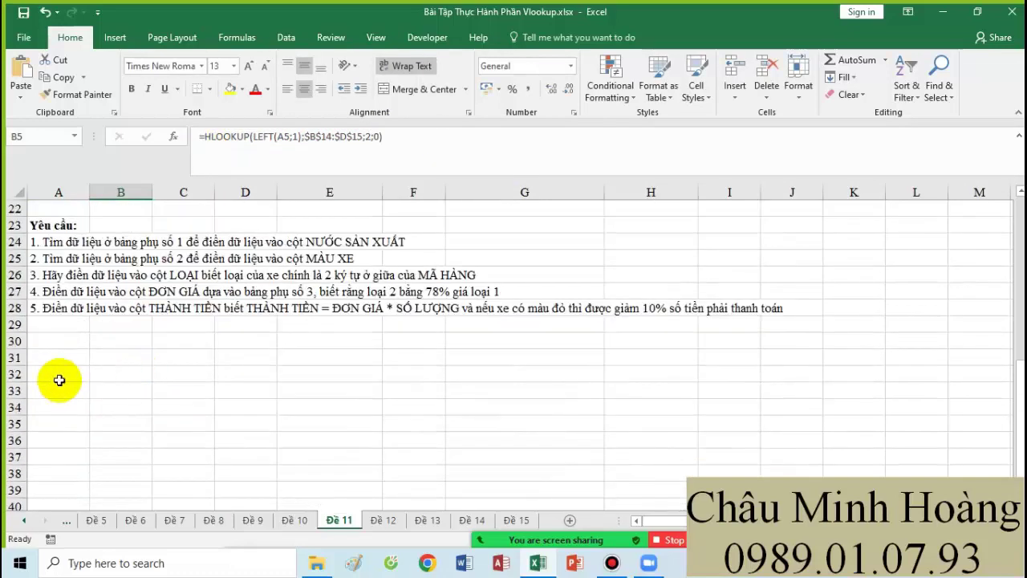
click(57, 357)
key(ctrl+v)
Step: Set the font size to 22 for the block of answer cells starting at A31
drag(58, 357, 651, 473)
click(234, 66)
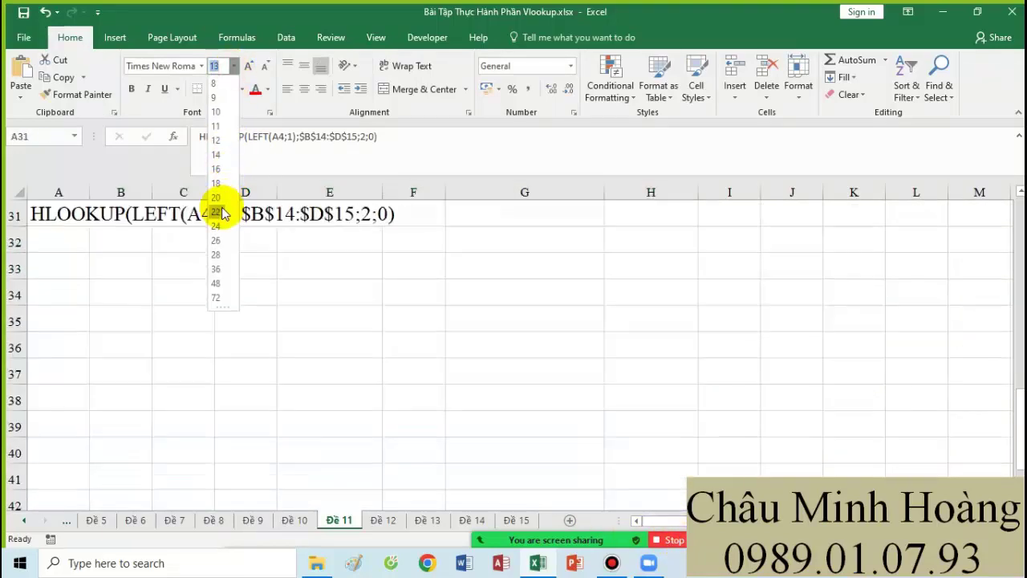
click(216, 211)
Step: Examine Bảng phụ số 2 and compare it with the lookup value and table range in the Màu xe formula in C4
scroll(345, 321, up, 8)
scroll(334, 345, up, 2)
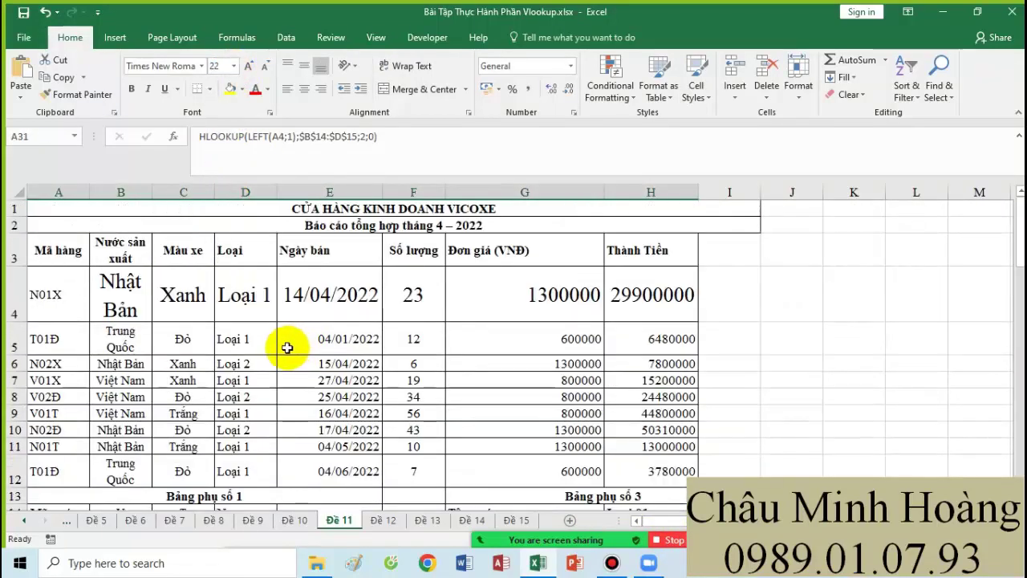
scroll(284, 345, down, 3)
click(120, 374)
drag(230, 383, 244, 393)
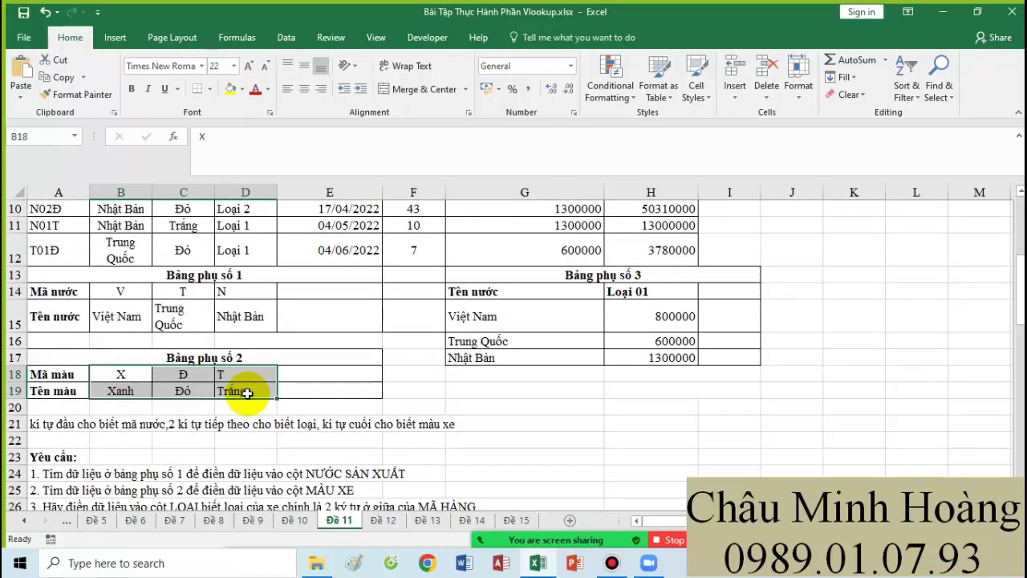
scroll(281, 389, up, 3)
double_click(175, 291)
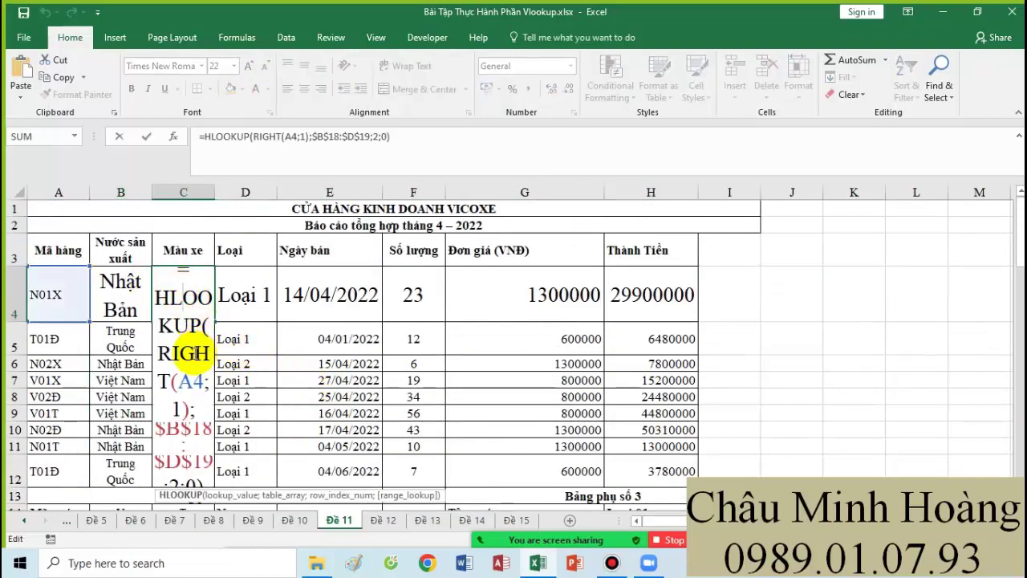
click(269, 137)
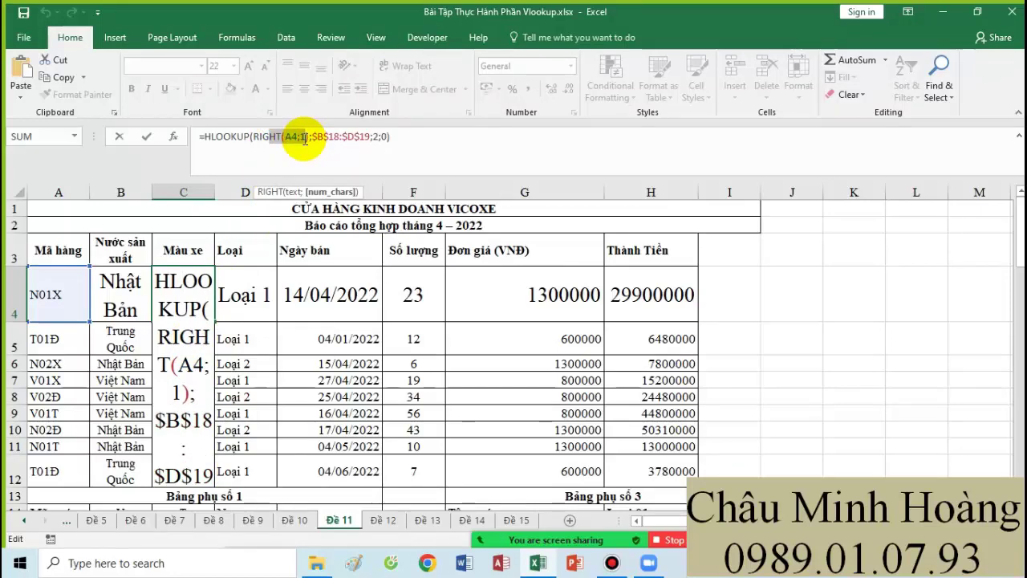
drag(312, 137, 371, 138)
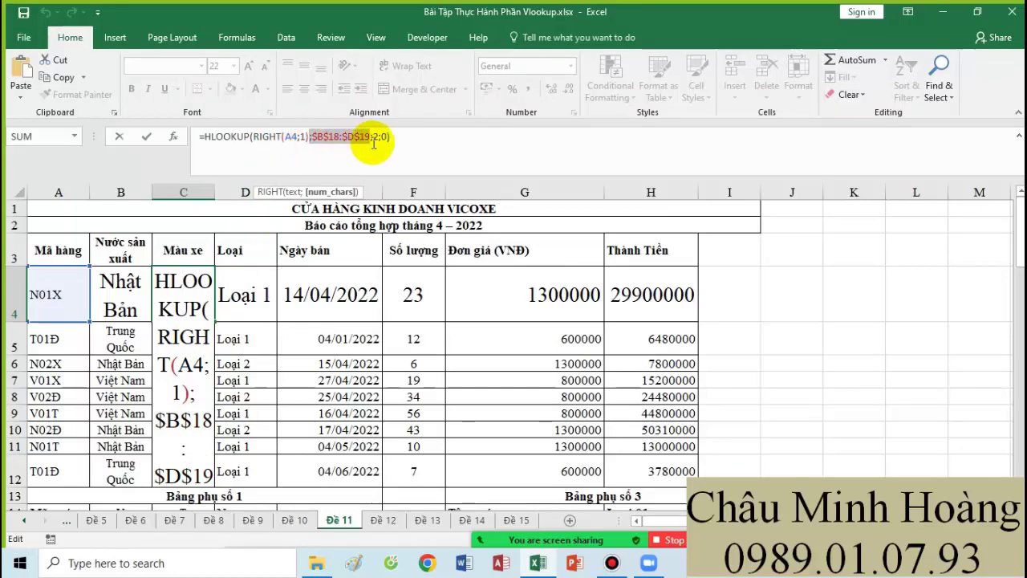
scroll(337, 277, down, 3)
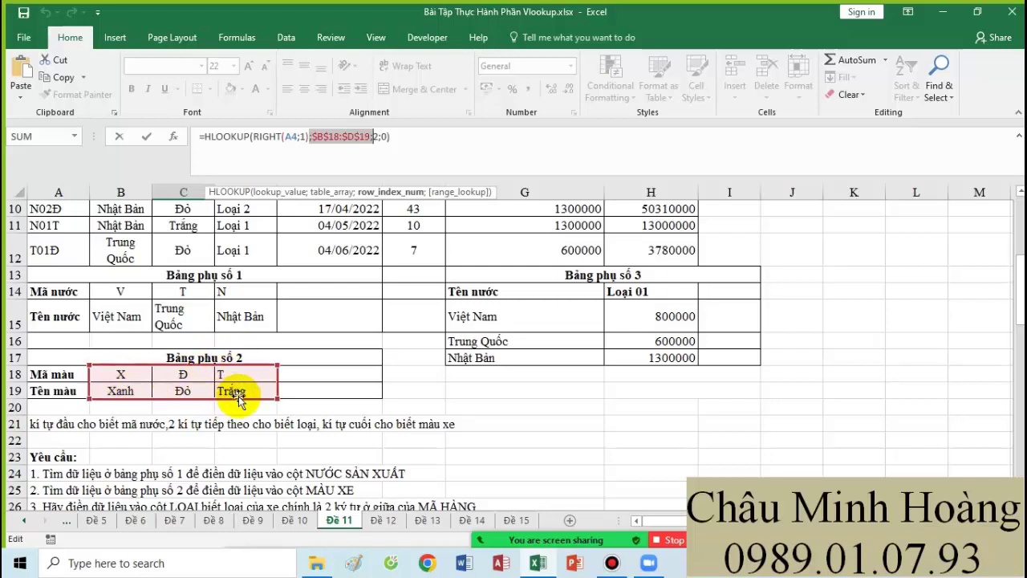
Step: Record the Màu xe formula in A32 as the text HLOOKUP(RIGHT(A4;1);$B$18:$D$19;2;0)
drag(390, 137, 207, 138)
key(ctrl+c)
key(Escape)
scroll(201, 246, down, 8)
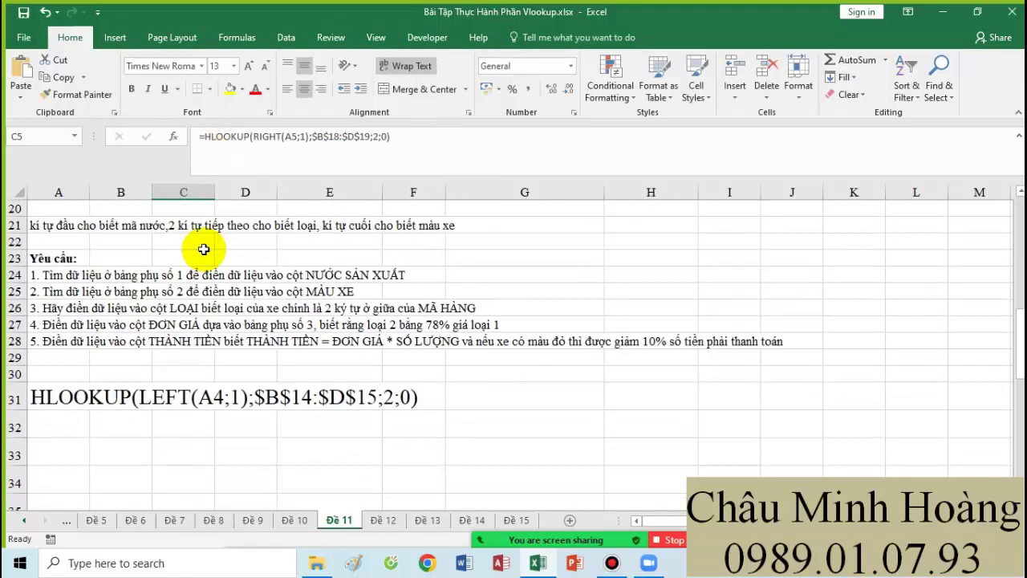
click(65, 329)
key(ctrl+v)
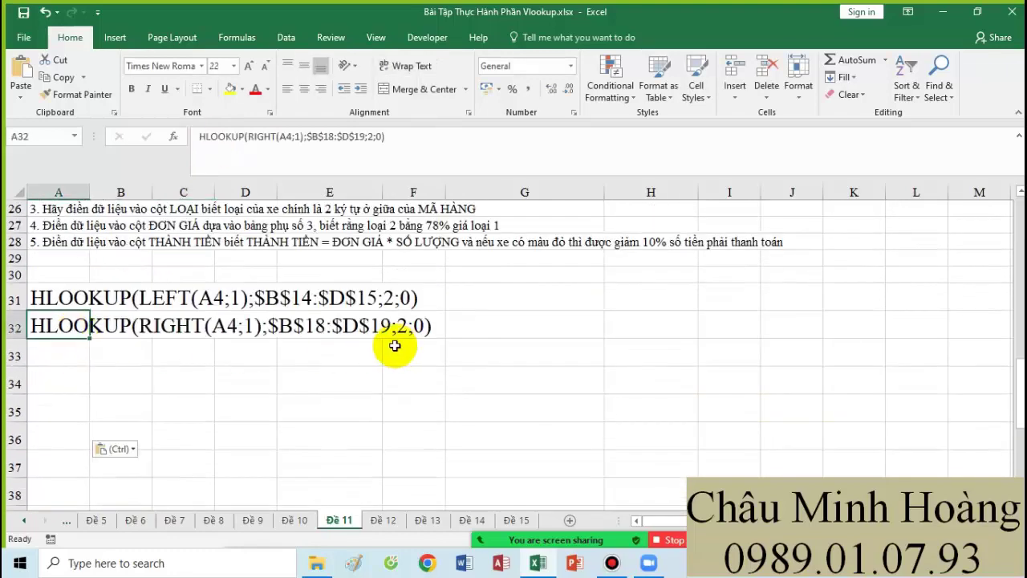
Step: Record the Loại formula from D4 in A33 as the text Loại &VALUE(MID(A4;2;2))
scroll(332, 333, up, 8)
click(258, 312)
double_click(255, 311)
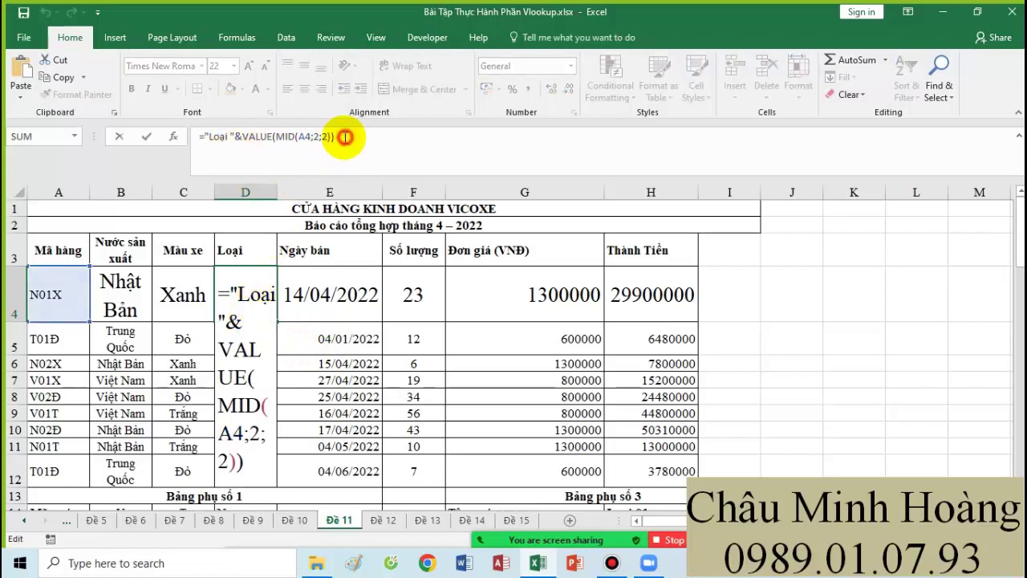
drag(344, 134, 211, 140)
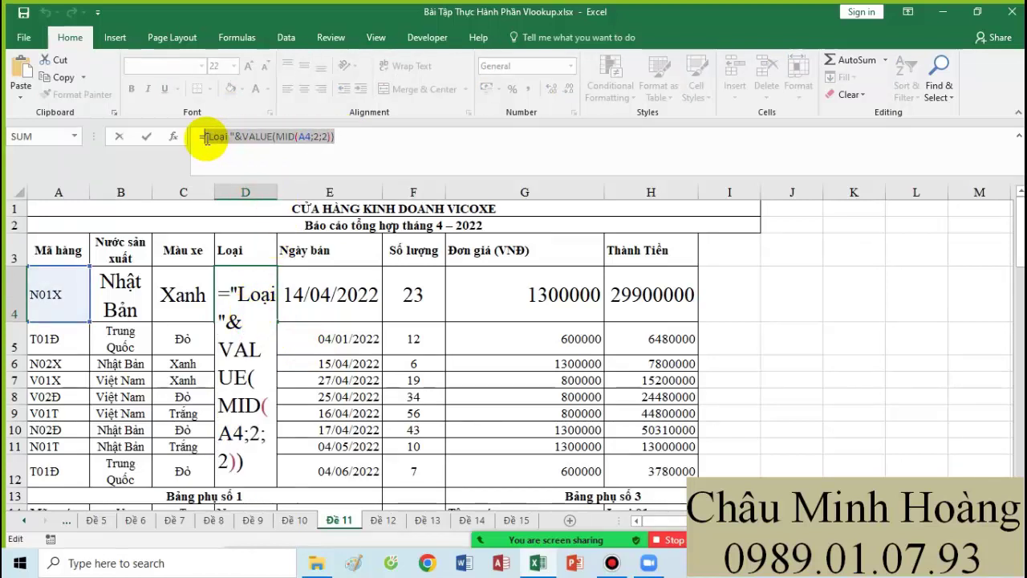
key(Return)
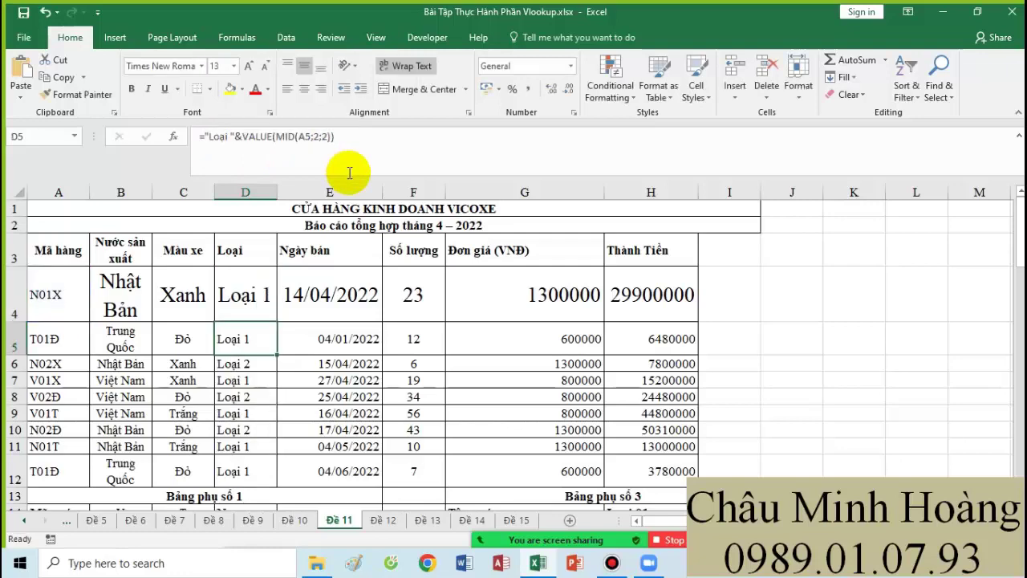
scroll(200, 321, down, 8)
click(56, 371)
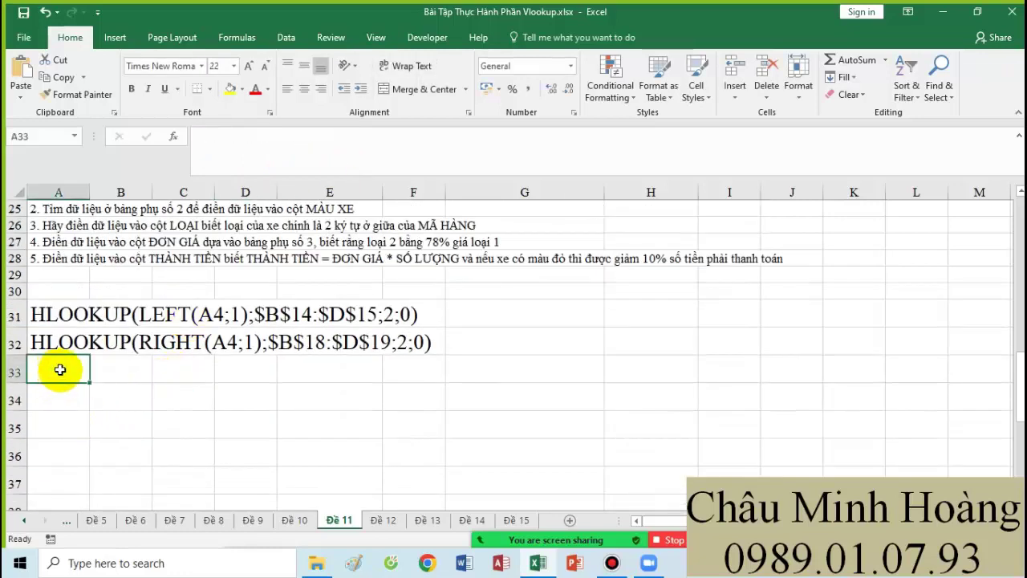
text(Loại &VALUE(MID(A4;2;2)))
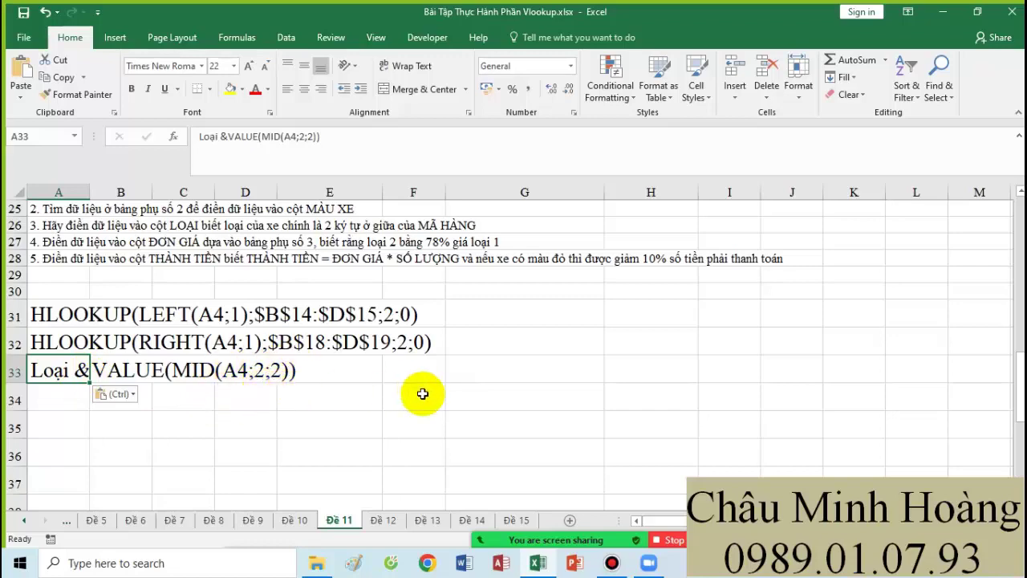
Step: Examine the Đơn giá formula in G4 alongside Bảng phụ số 3 and requirement 4 on type 2 pricing
scroll(420, 394, up, 8)
click(429, 297)
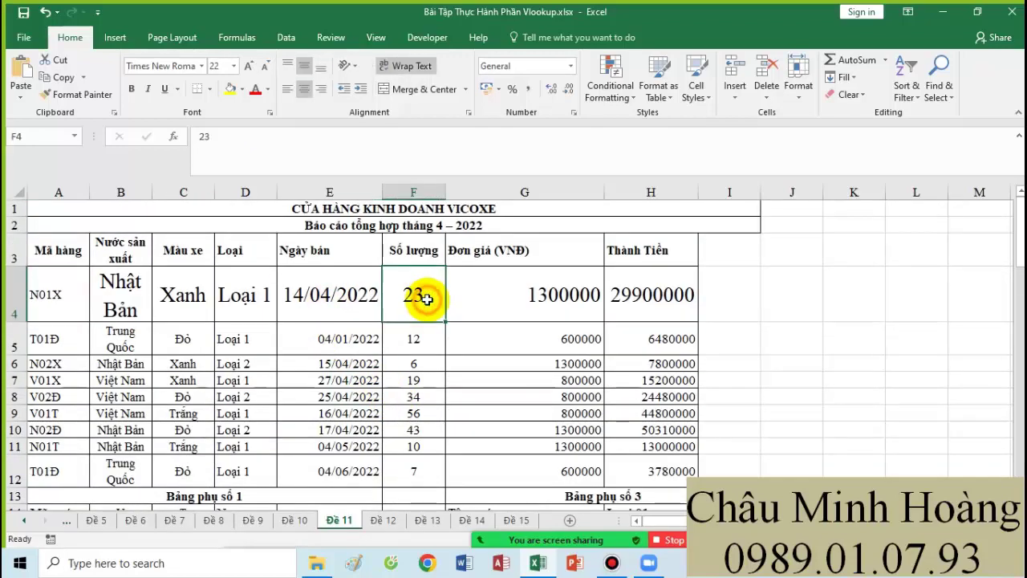
click(489, 294)
scroll(562, 340, down, 1)
scroll(562, 340, down, 2)
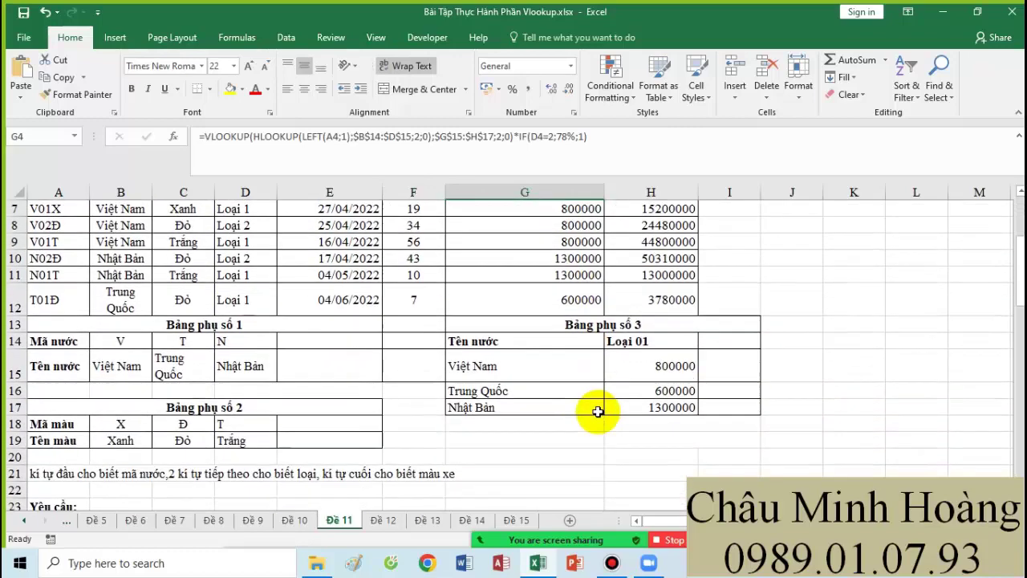
drag(543, 366, 656, 406)
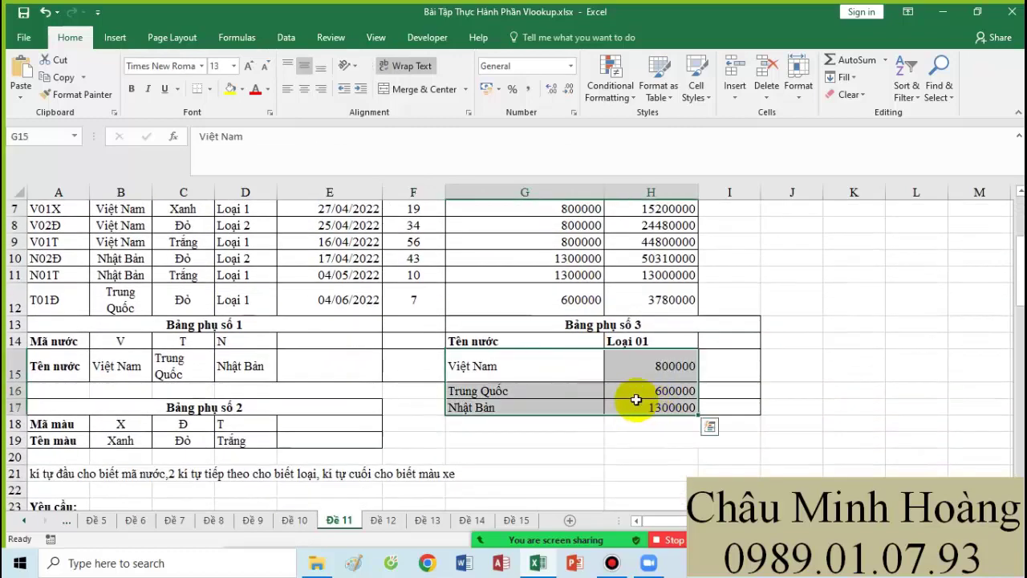
scroll(425, 395, down, 3)
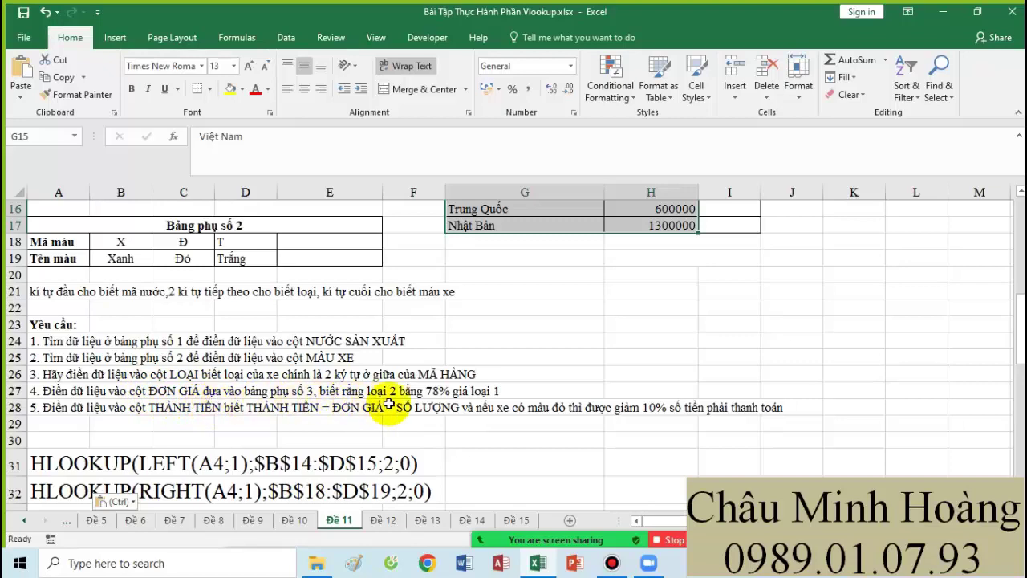
scroll(478, 401, up, 5)
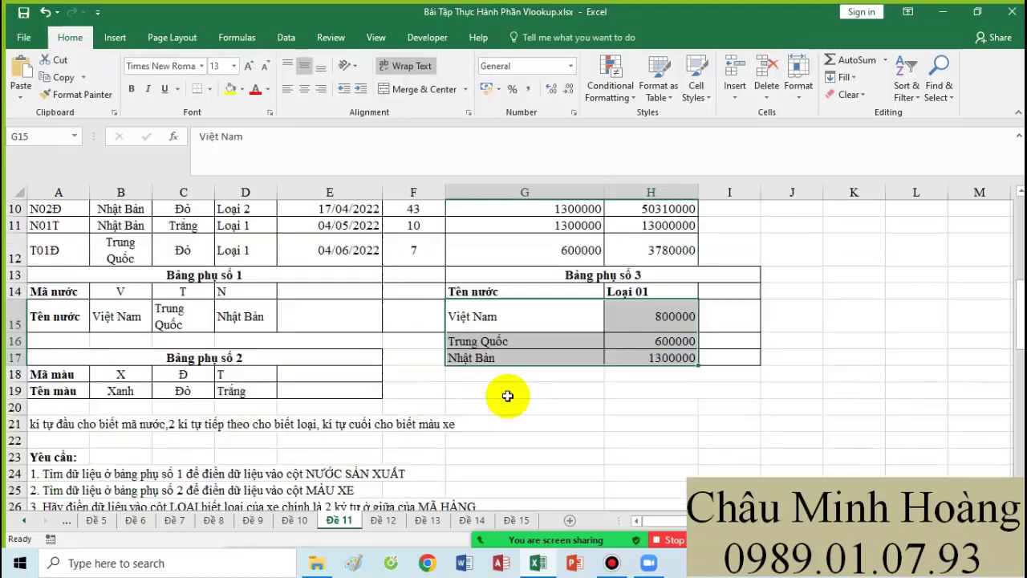
Step: Widen the Đơn giá column G and examine the nested HLOOKUP and the Bảng phụ số 3 range in G4's formula
double_click(514, 298)
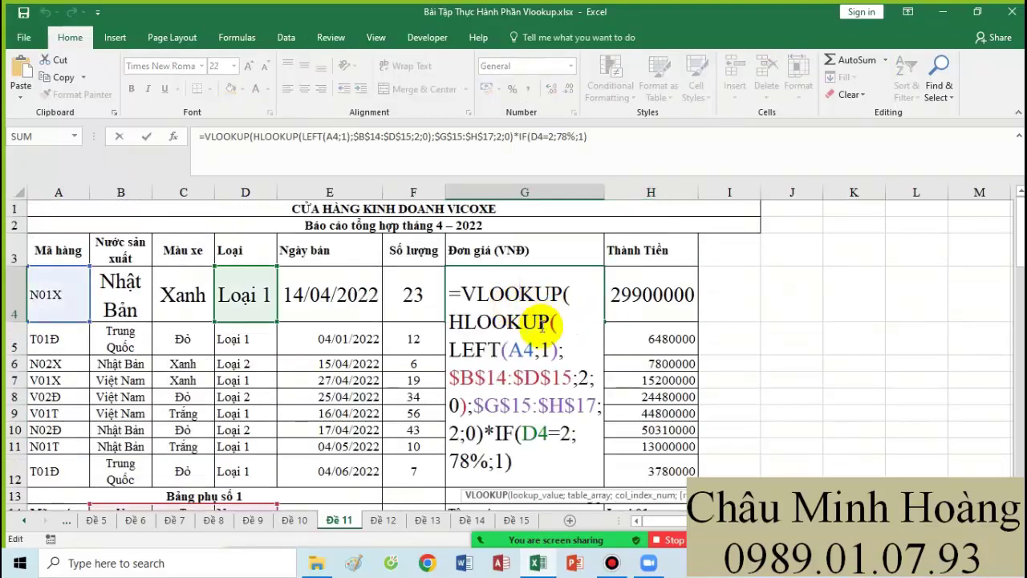
scroll(553, 351, down, 1)
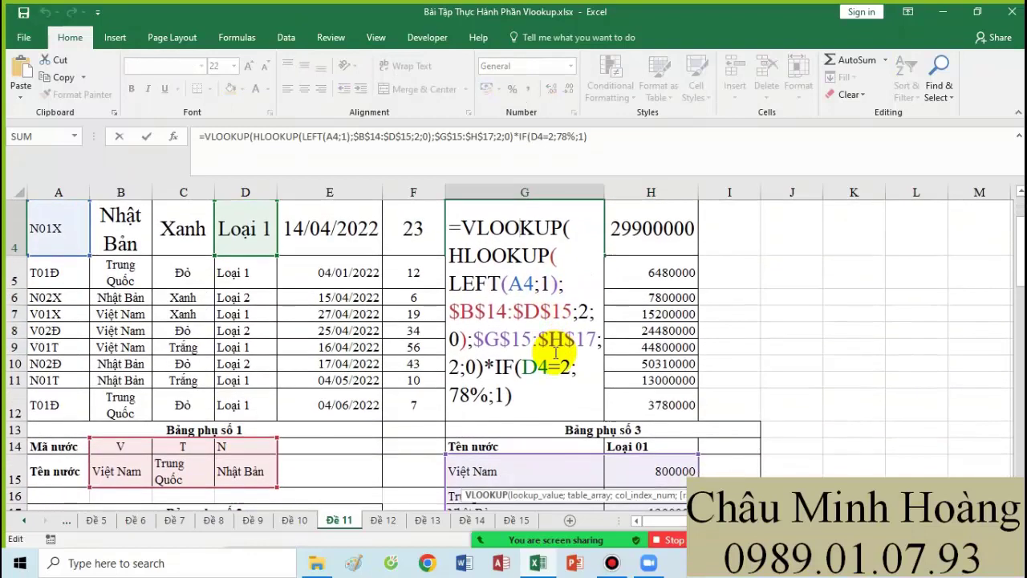
key(Return)
drag(604, 191, 881, 221)
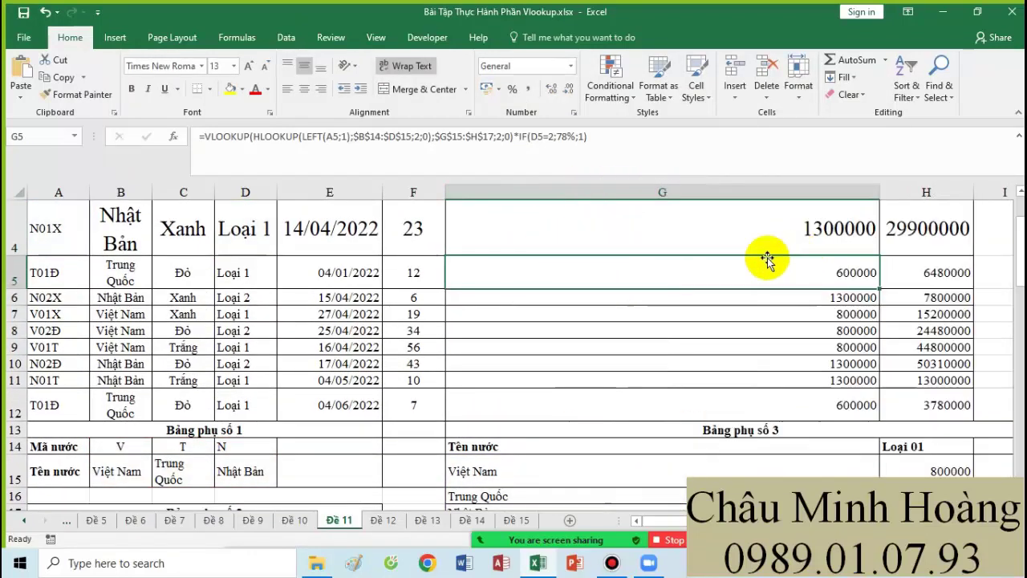
click(619, 229)
double_click(610, 234)
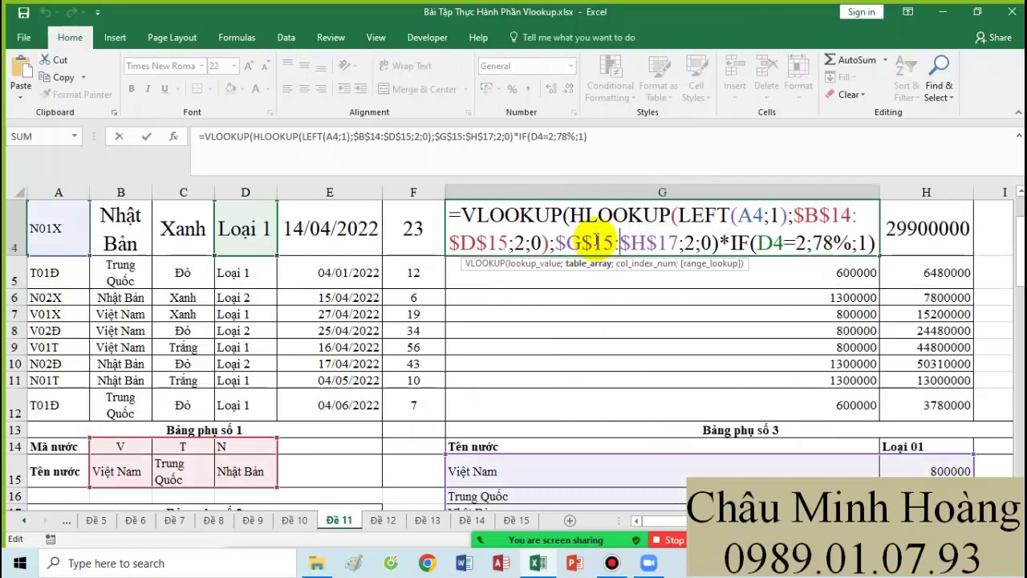
scroll(600, 305, down, 1)
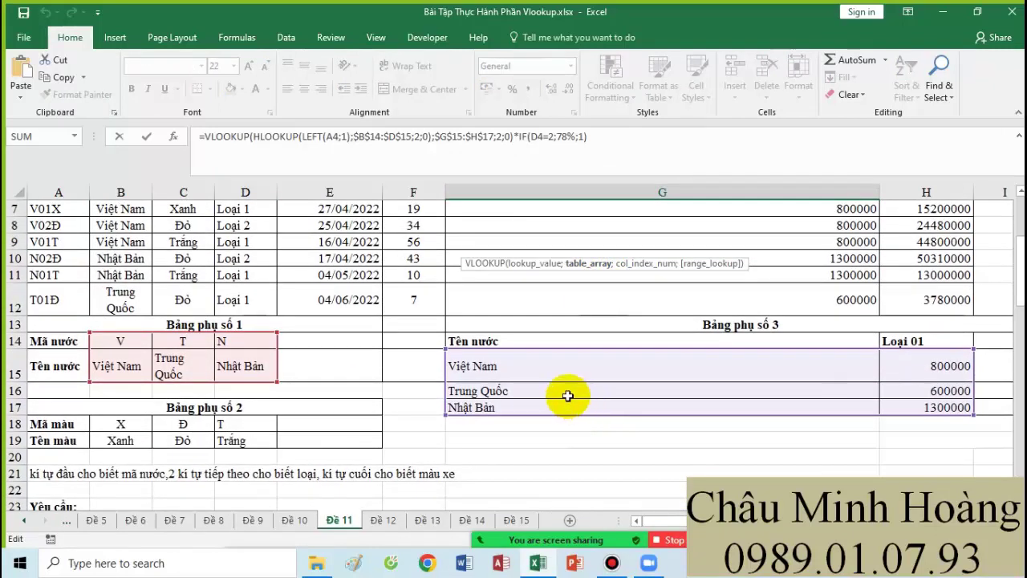
scroll(511, 375, up, 2)
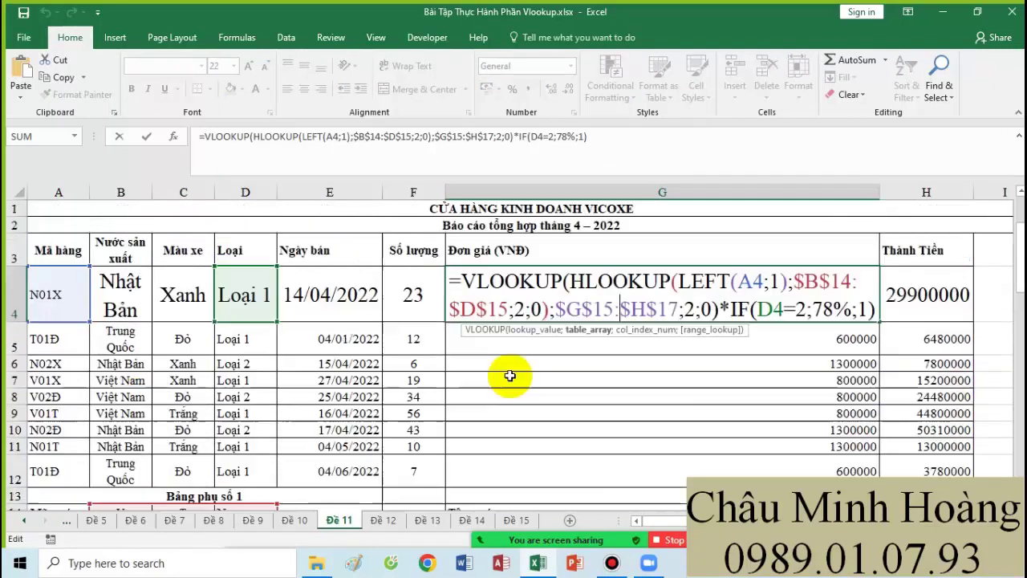
drag(570, 281, 551, 306)
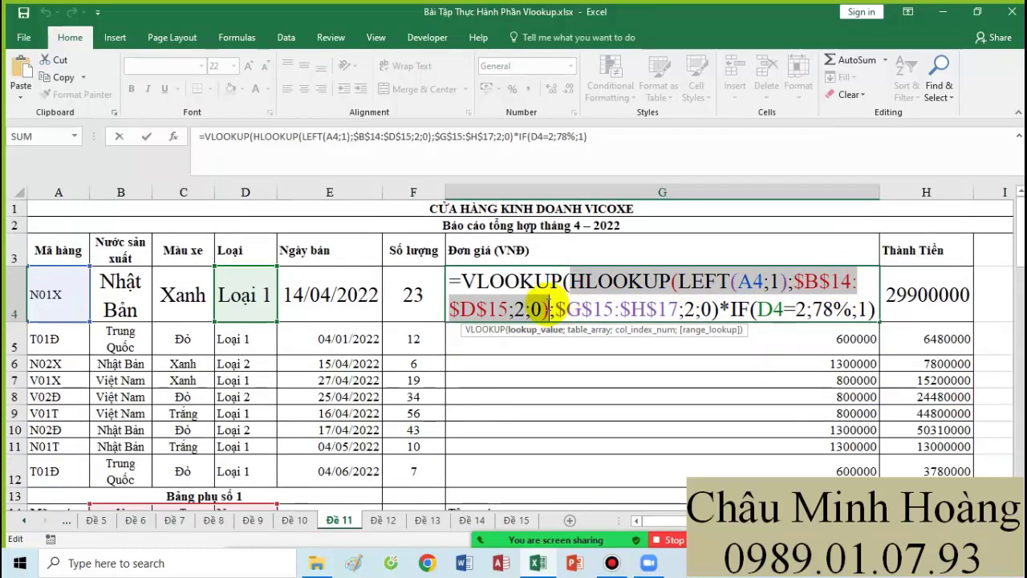
Step: Record the Đơn giá formula from G4 in A35 as the text VLOOKUP(HLOOKUP(LEFT(A4;1);$B$14:$D$15;2;0);$G$15:$H$17;2;0)*IF(D4=2;78%;1)
drag(462, 280, 869, 321)
key(ctrl+c)
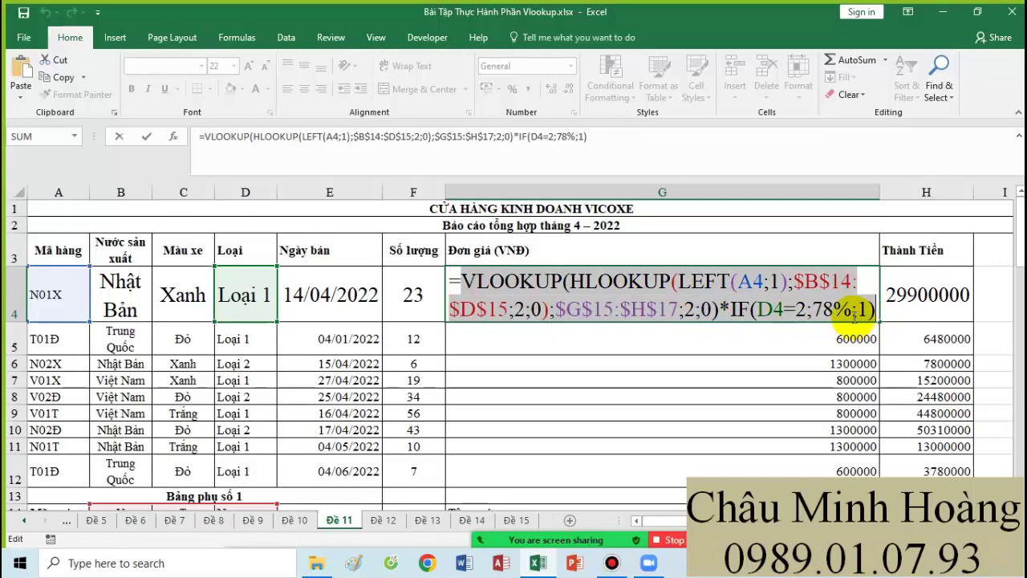
key(Return)
scroll(656, 300, down, 9)
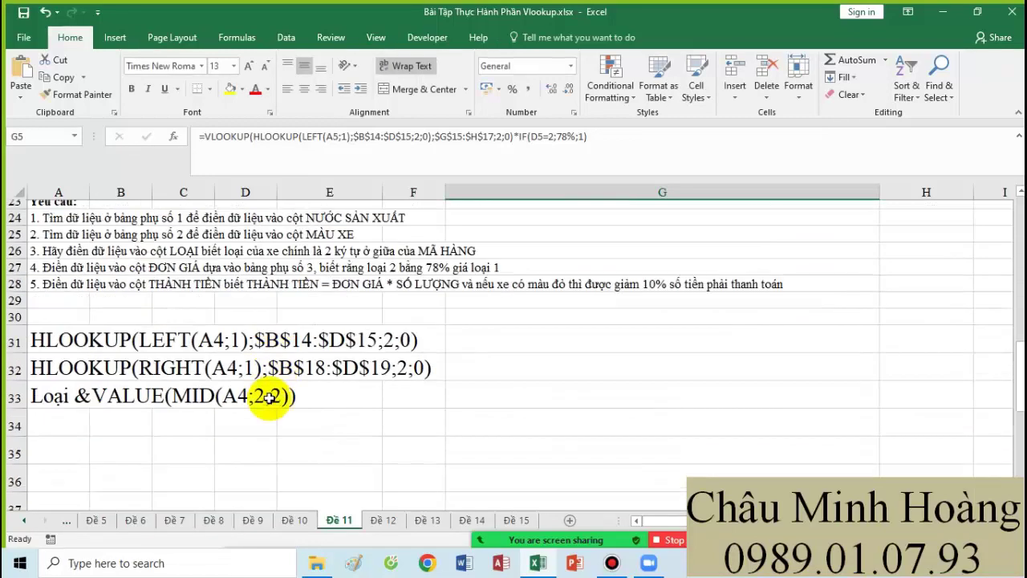
click(72, 384)
key(ctrl+v)
Step: Replace the nested HLOOKUP in G4's Đơn giá formula with B4 as the lookup value for Bảng phụ số 3
scroll(619, 367, up, 9)
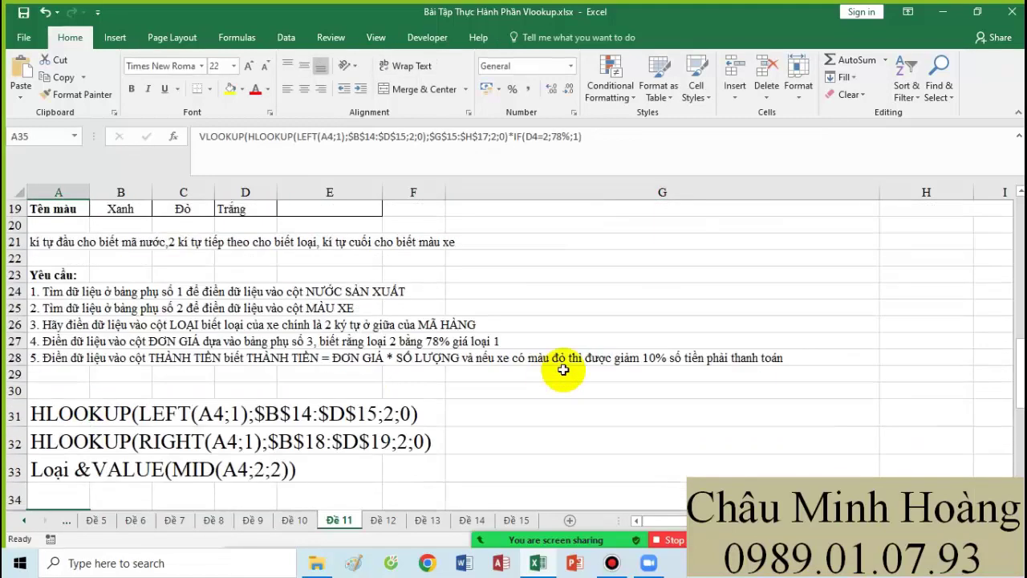
double_click(611, 308)
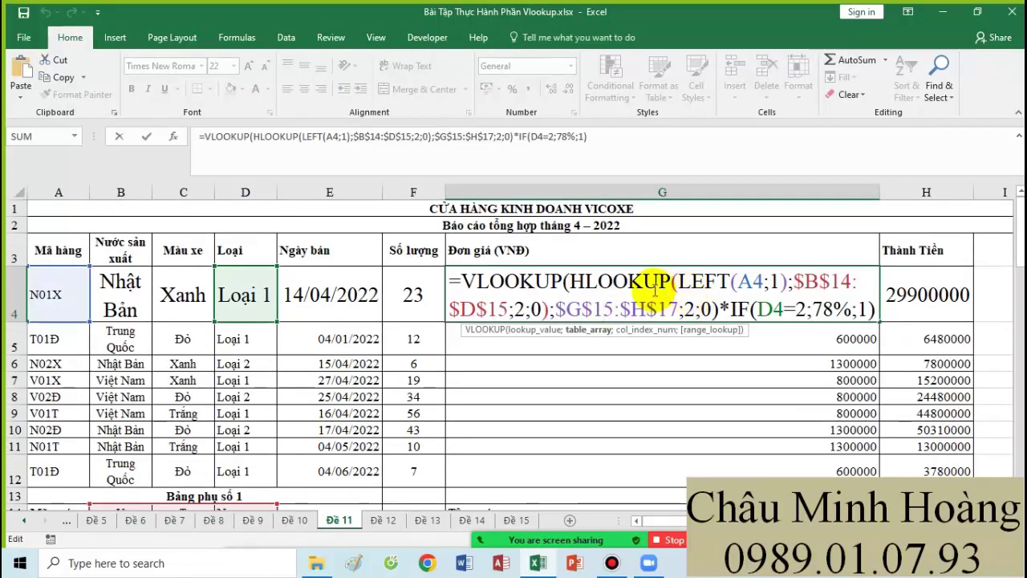
drag(571, 281, 551, 302)
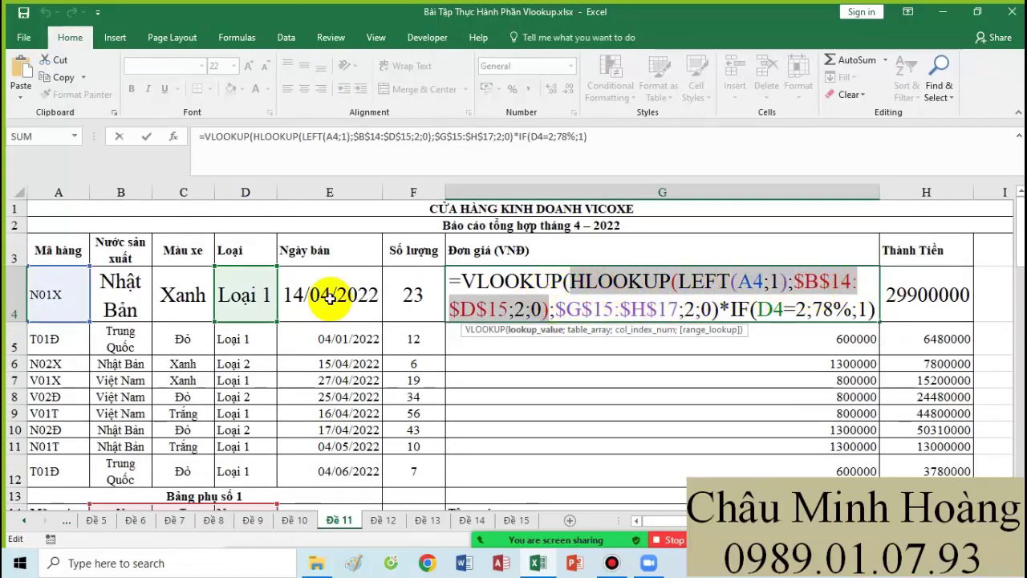
click(120, 298)
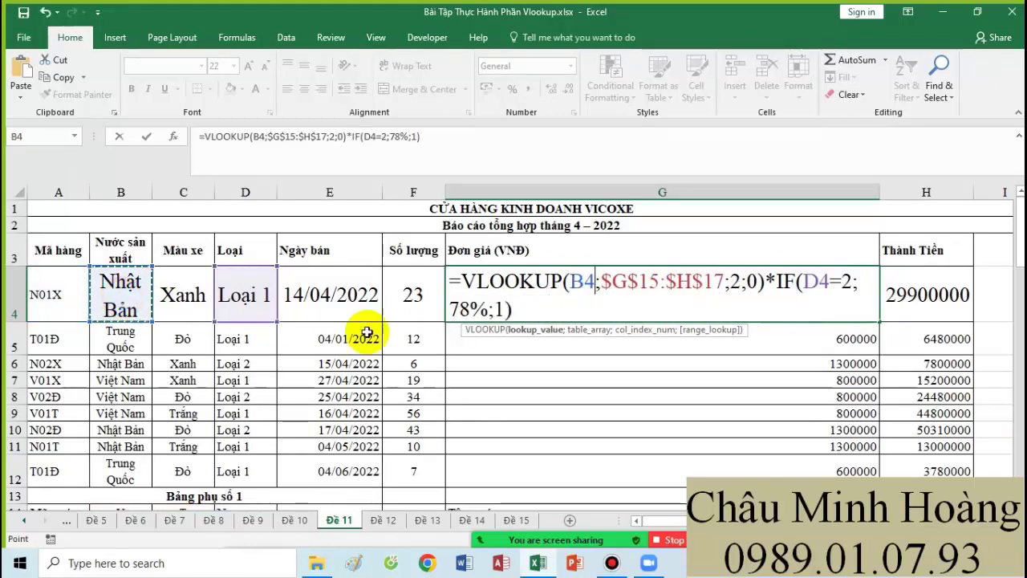
scroll(450, 346, down, 3)
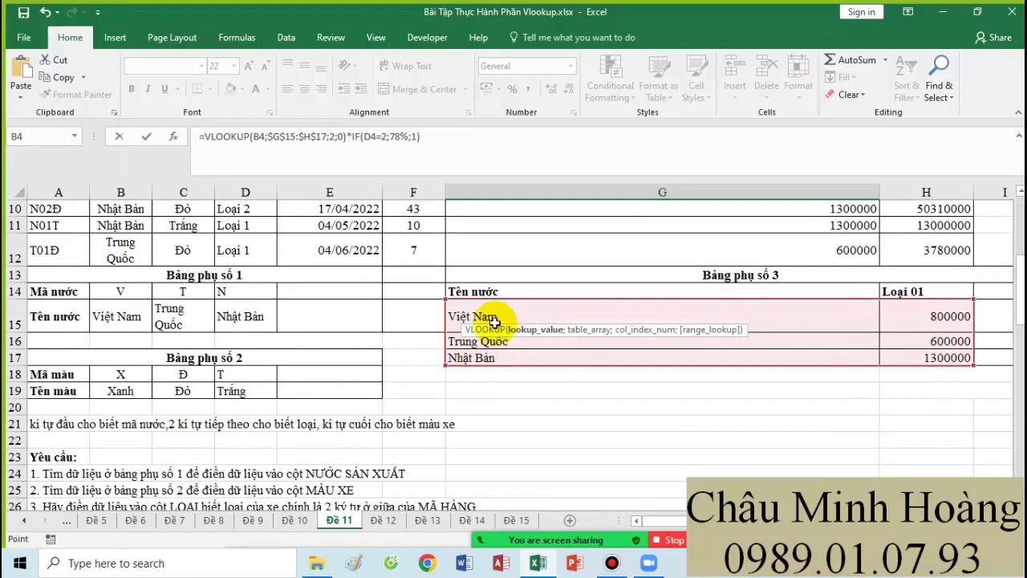
scroll(514, 337, up, 3)
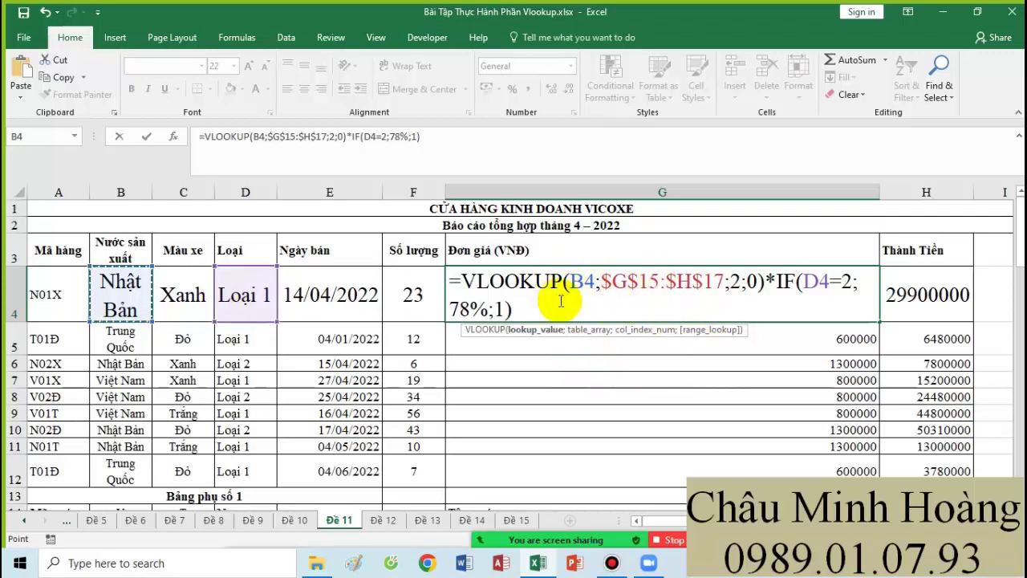
Step: Check the $G$15:$H$17 range in G4's formula and set the IF condition to D4="Loại 2"
drag(601, 282, 709, 293)
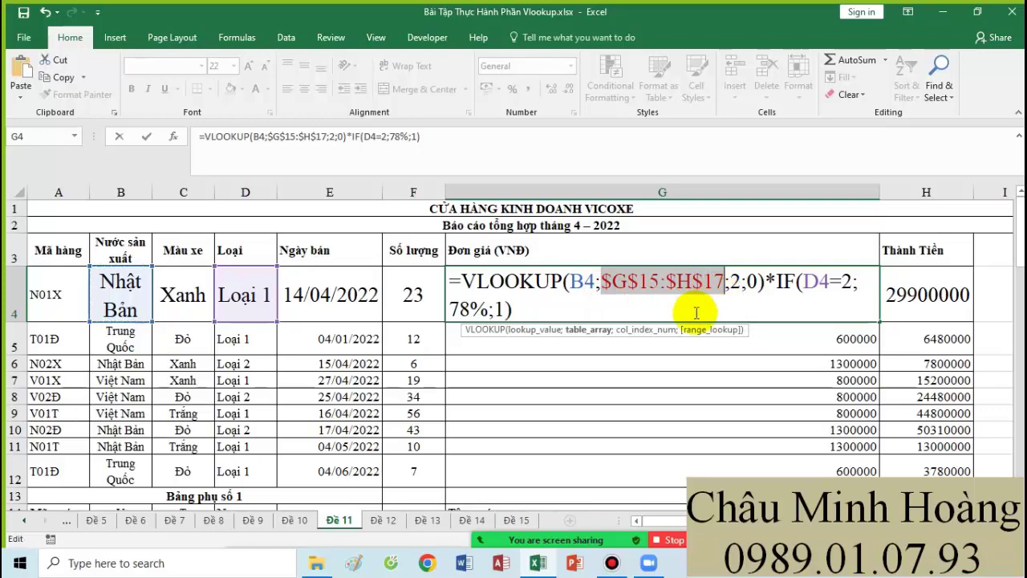
scroll(688, 353, down, 2)
scroll(845, 377, up, 2)
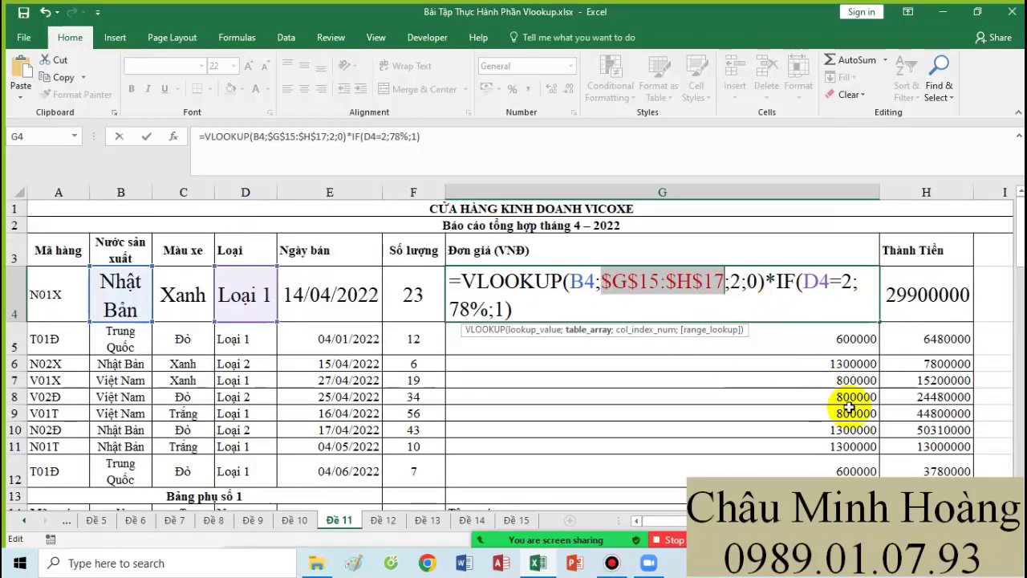
scroll(859, 408, down, 3)
scroll(883, 436, up, 3)
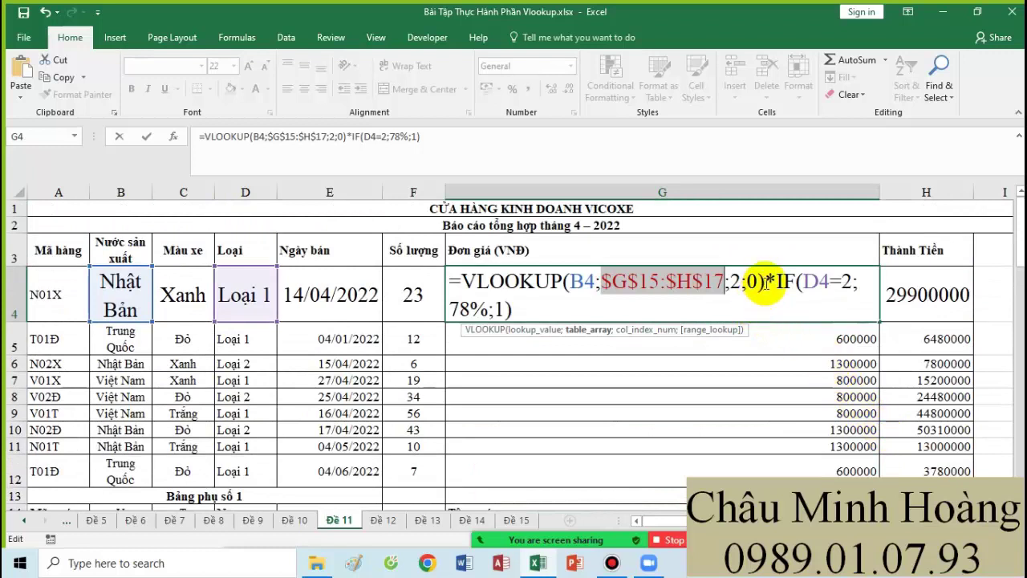
drag(765, 281, 462, 281)
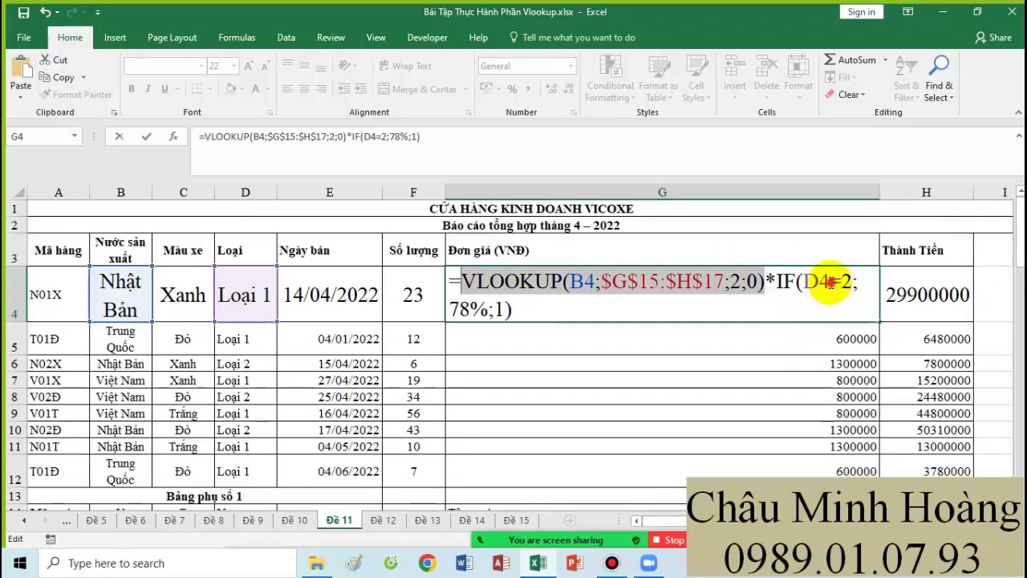
double_click(832, 281)
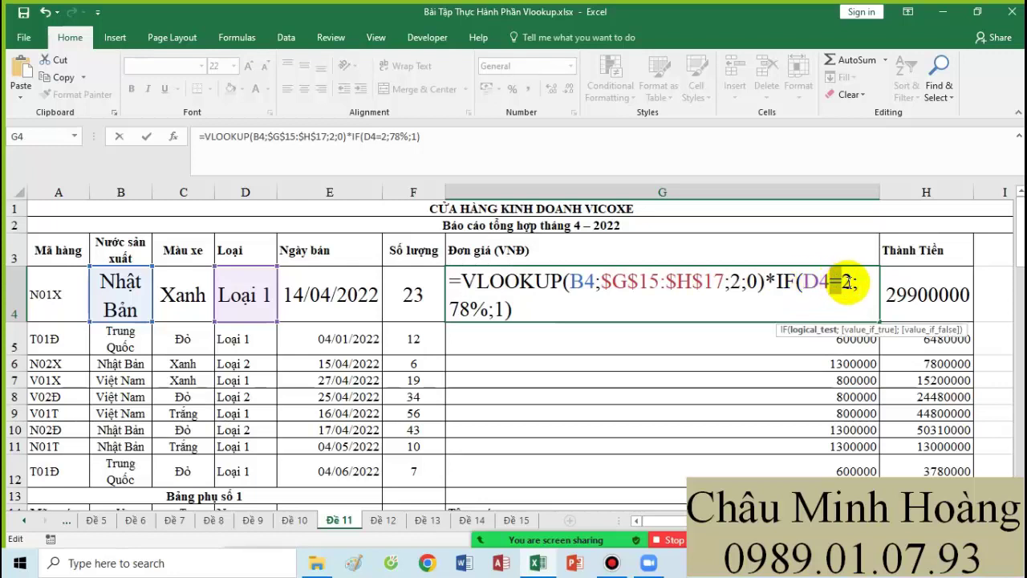
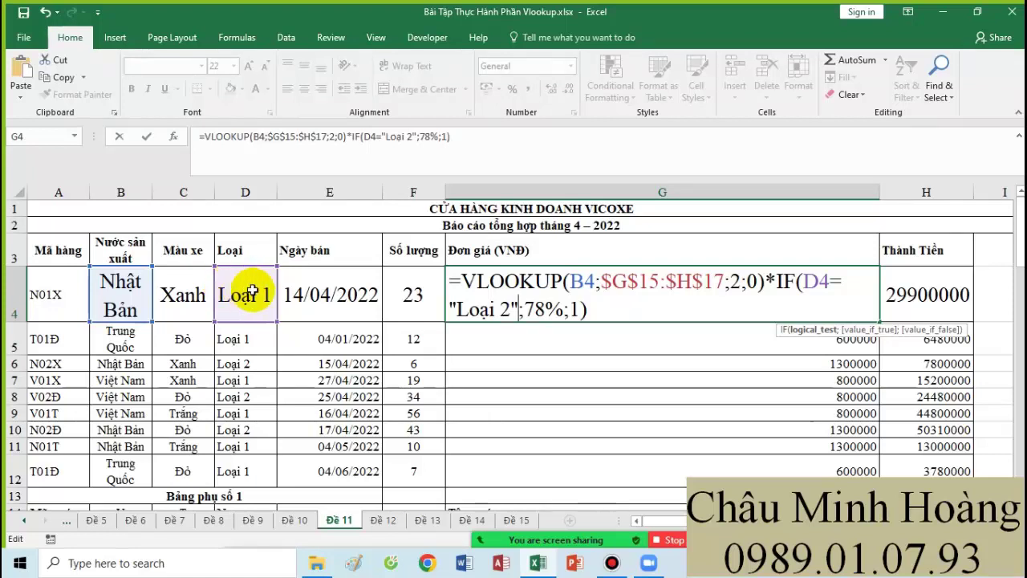
Step: Confirm G4's formula and record it in A34 as the text VLOOKUP(B4;$G$15:$H$17;2;0)*IF(D4="Loại 2";78%;1)
drag(605, 311, 465, 282)
key(ctrl+c)
key(Return)
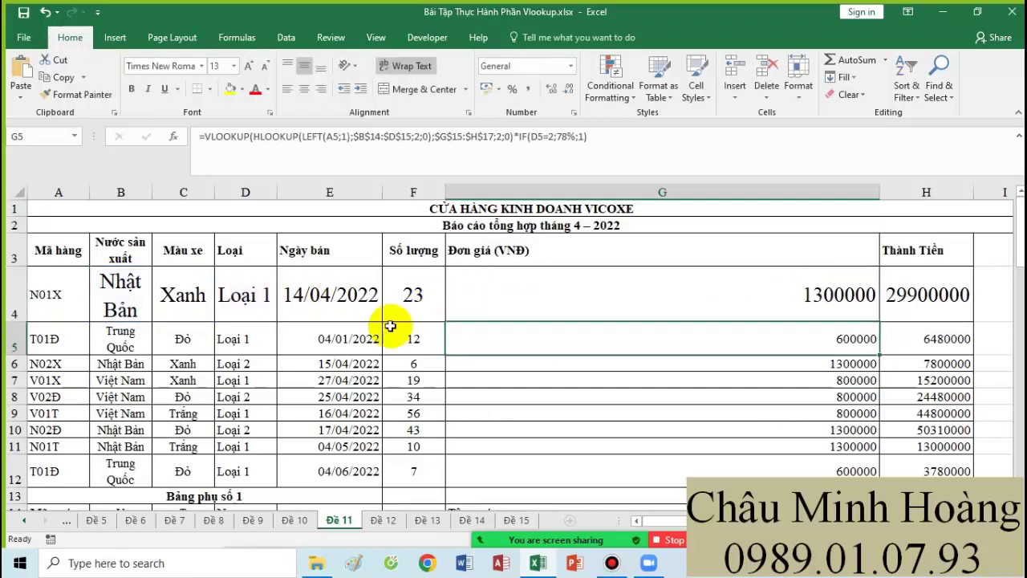
scroll(390, 434, down, 8)
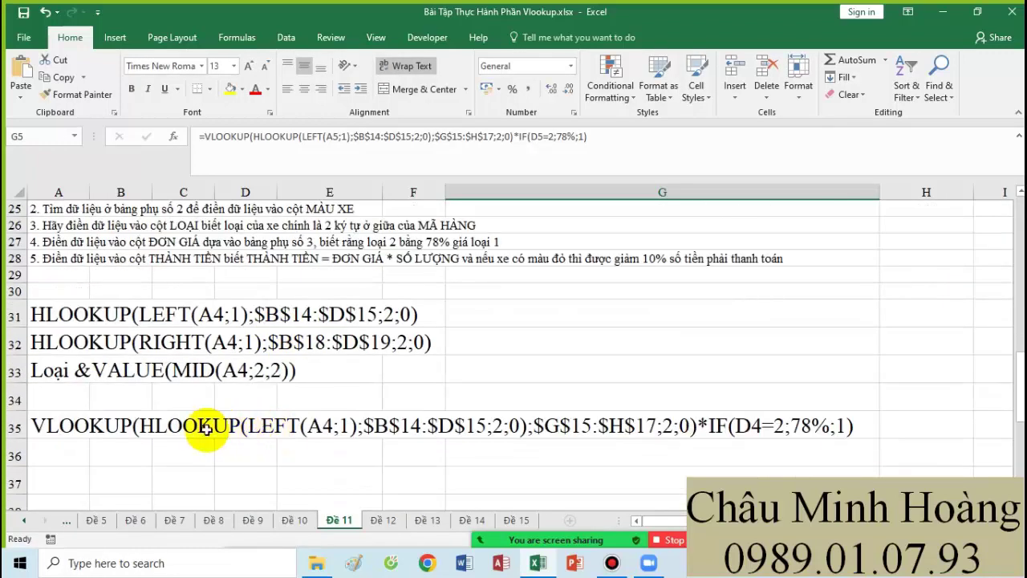
click(57, 393)
key(ctrl+v)
Step: Change the condition in A35's recorded formula to D4="Loại 2" and add a leading equals sign to highlight its references
click(55, 425)
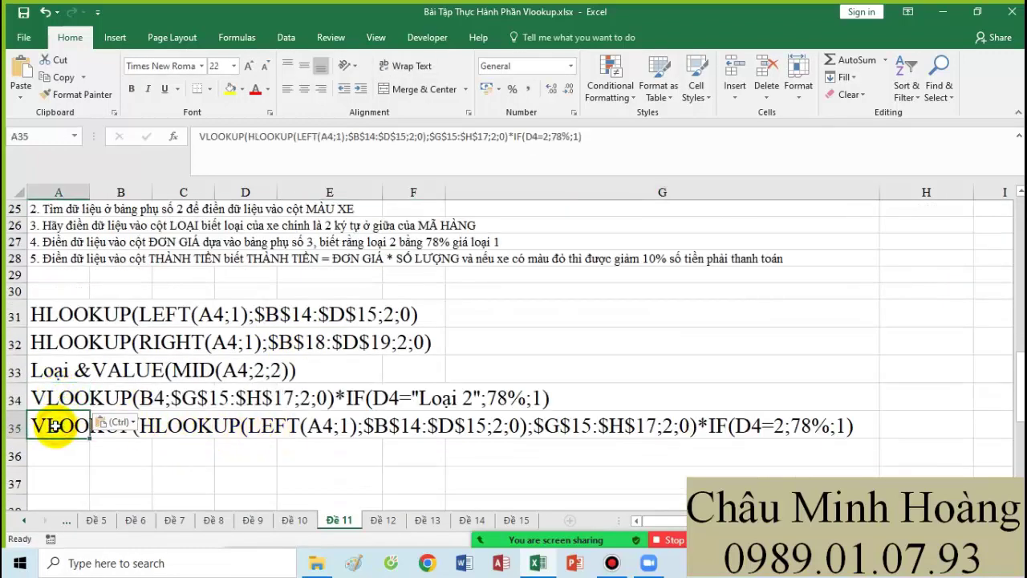
double_click(32, 426)
text(=)
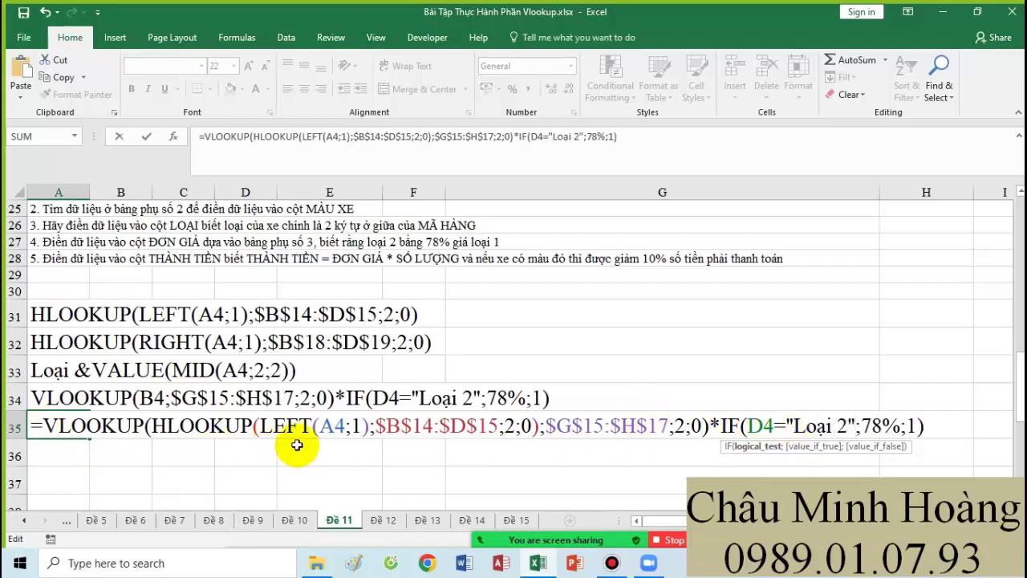
Step: Examine the nested HLOOKUP(LEFT(A4;1);$B$14:$D$15;2;0) in A35 against the Mã hàng data and Bảng phụ số 1
drag(173, 430, 351, 431)
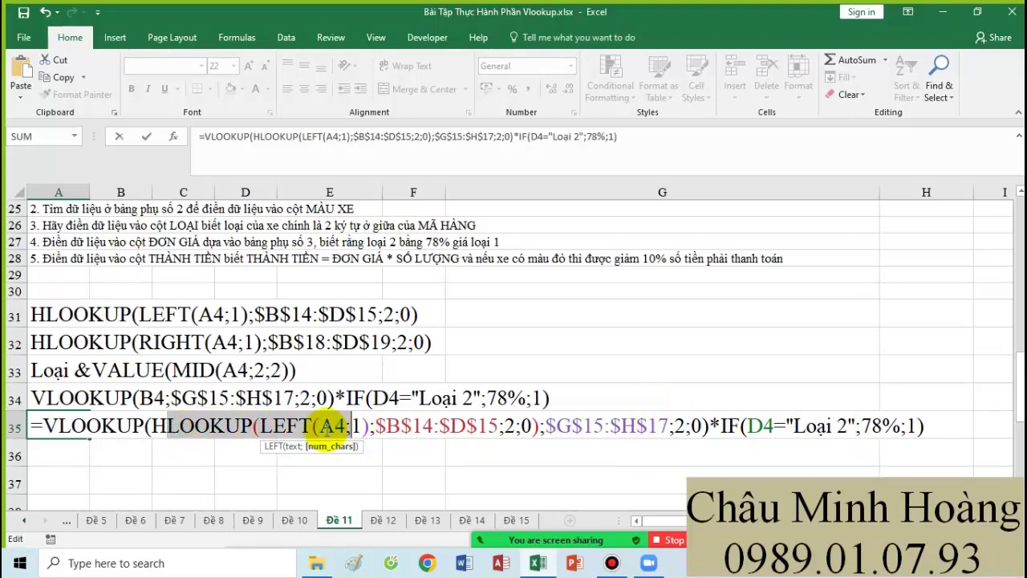
scroll(345, 409, up, 4)
scroll(281, 401, up, 4)
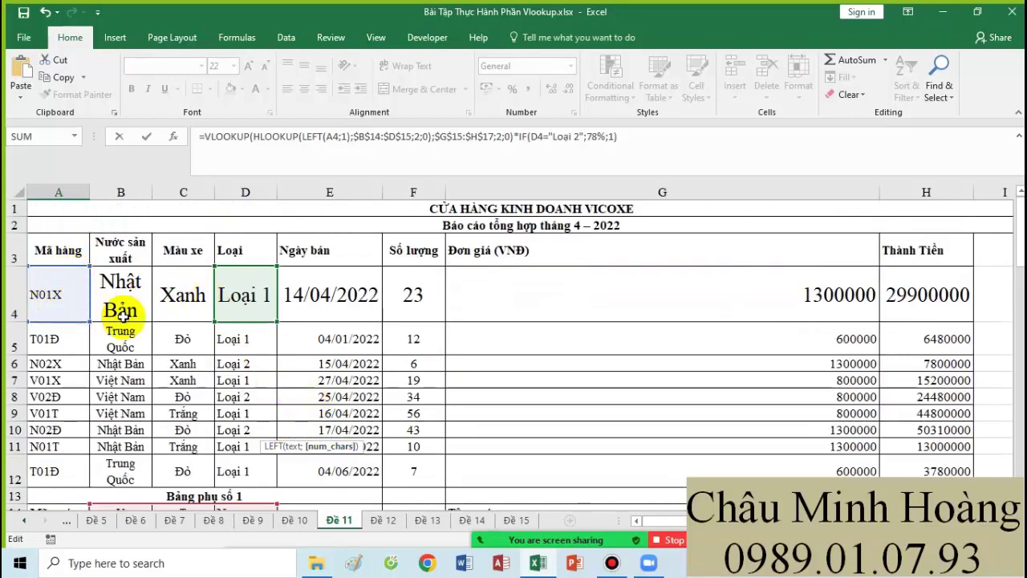
scroll(385, 449, down, 6)
scroll(384, 456, down, 3)
mouse_move(166, 376)
mouse_down()
mouse_move(265, 391)
mouse_move(513, 379)
mouse_move(498, 378)
mouse_up()
scroll(282, 328, up, 3)
scroll(282, 328, up, 3)
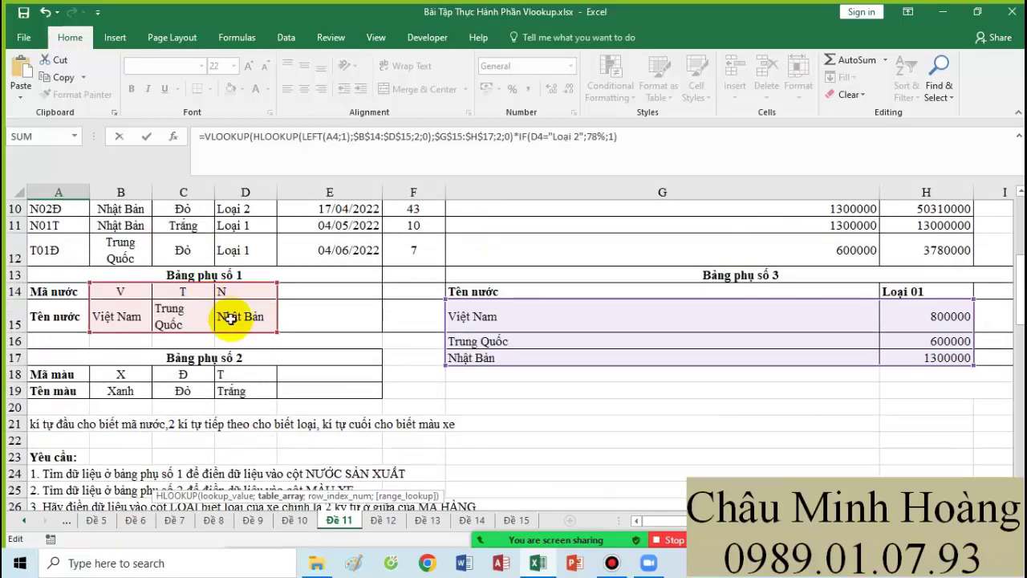
scroll(443, 417, down, 5)
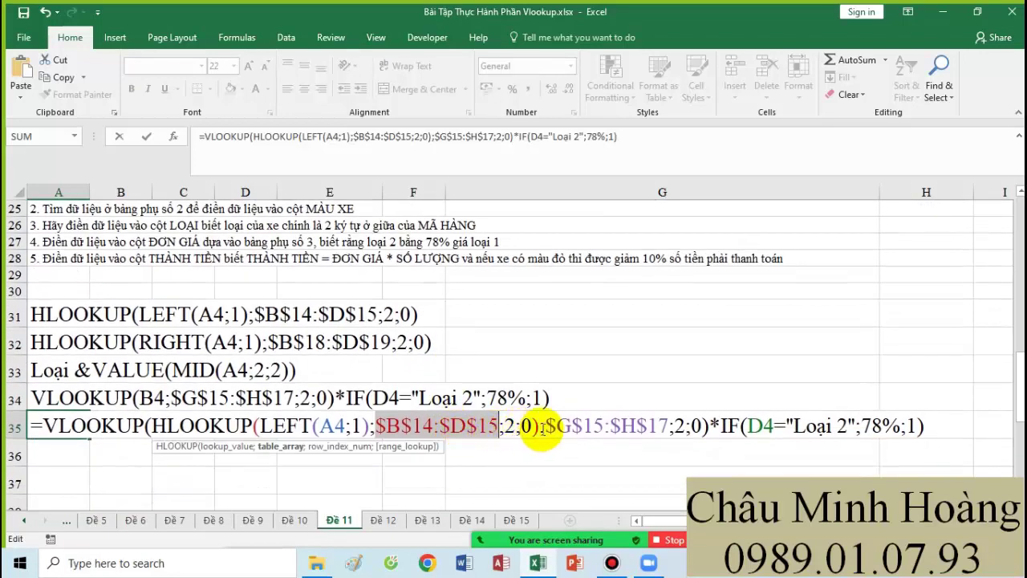
click(536, 426)
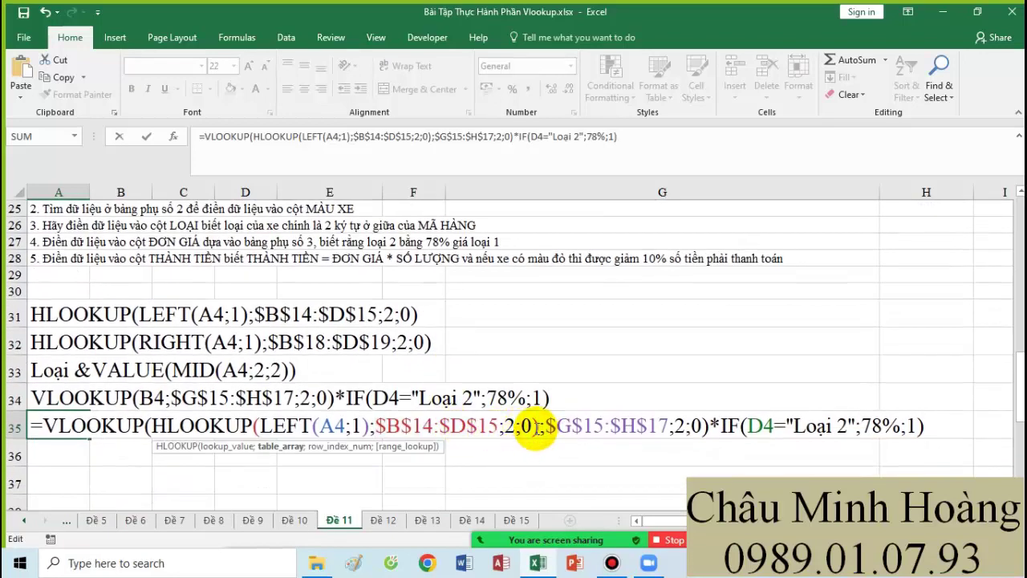
Step: Remove the leading equals sign from A35 so the nested Đơn giá formula is stored as text
click(35, 428)
key(BackSpace)
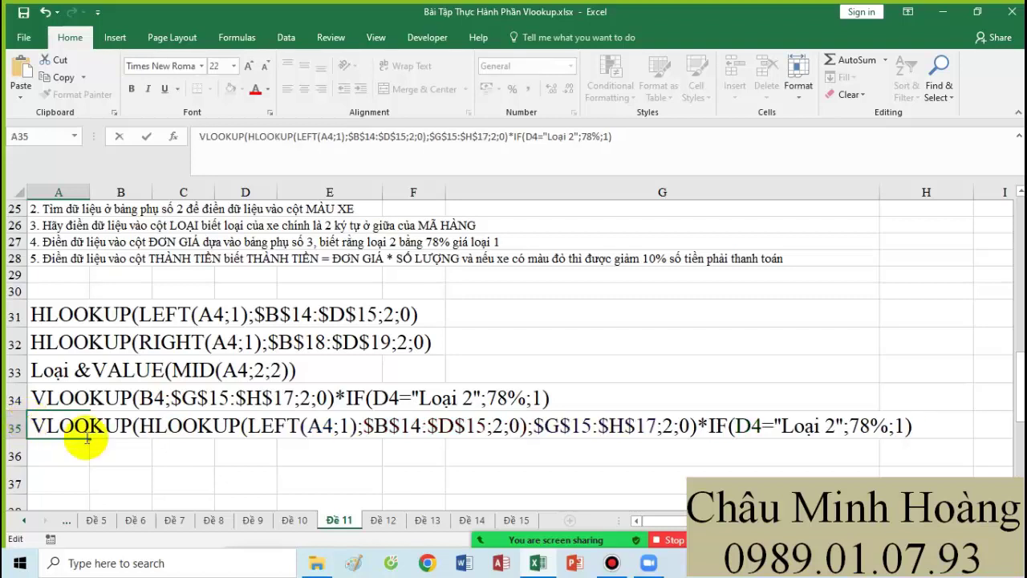
click(155, 454)
Step: Set the font colour of the two recorded Đơn giá formulas in A34:H35 to red
drag(53, 411, 906, 426)
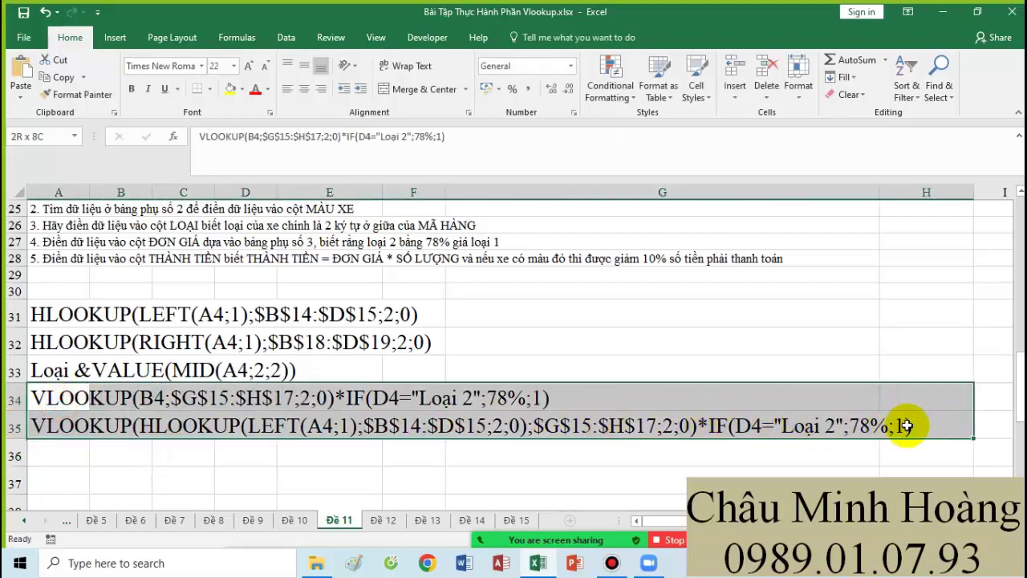
click(256, 88)
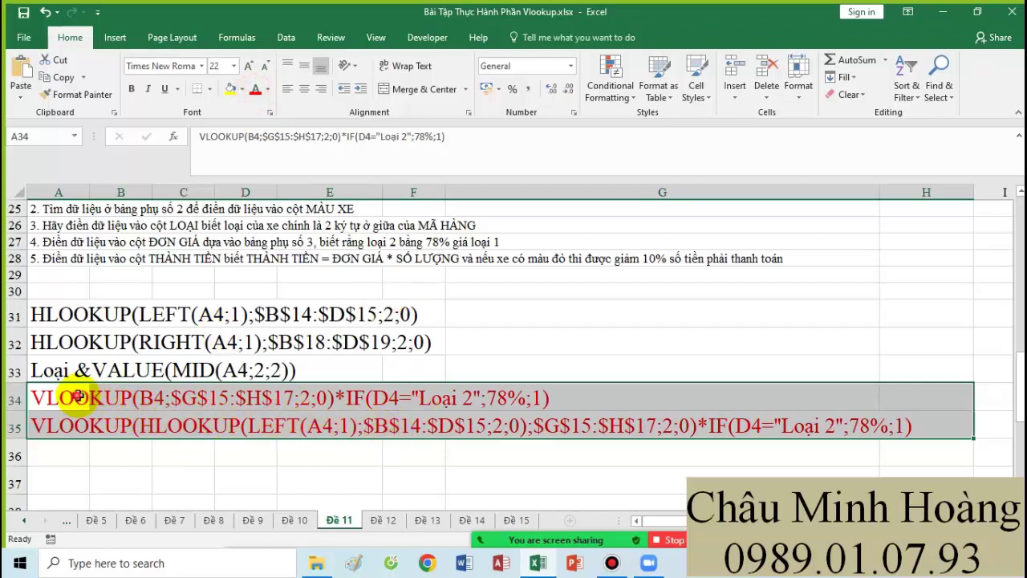
drag(78, 396, 548, 395)
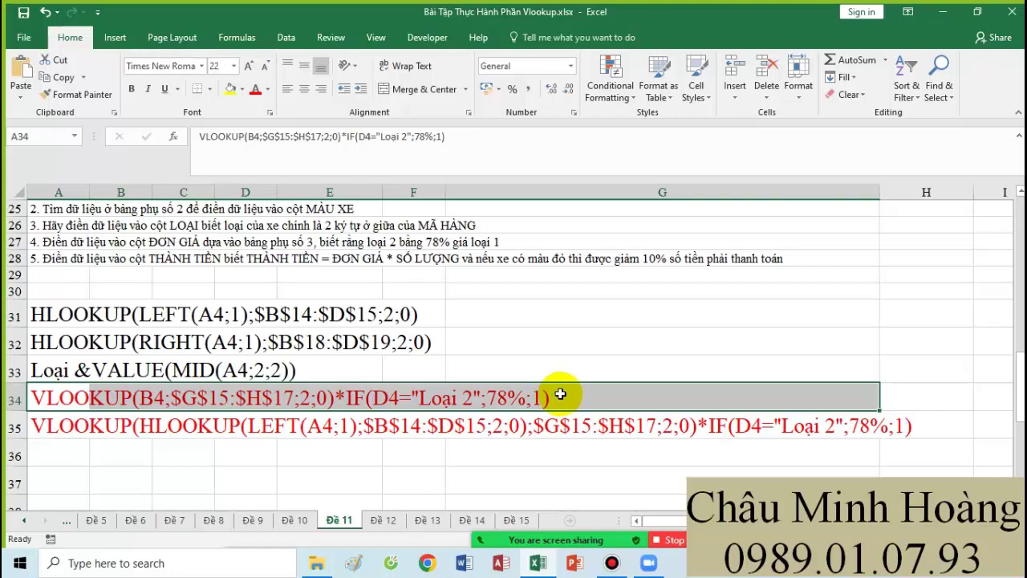
Step: Check H4's Thành Tiền formula against requirement 5 and record it in A36 as the text G4*F4*IF(C4="Đỏ";90%;1)
scroll(560, 394, up, 8)
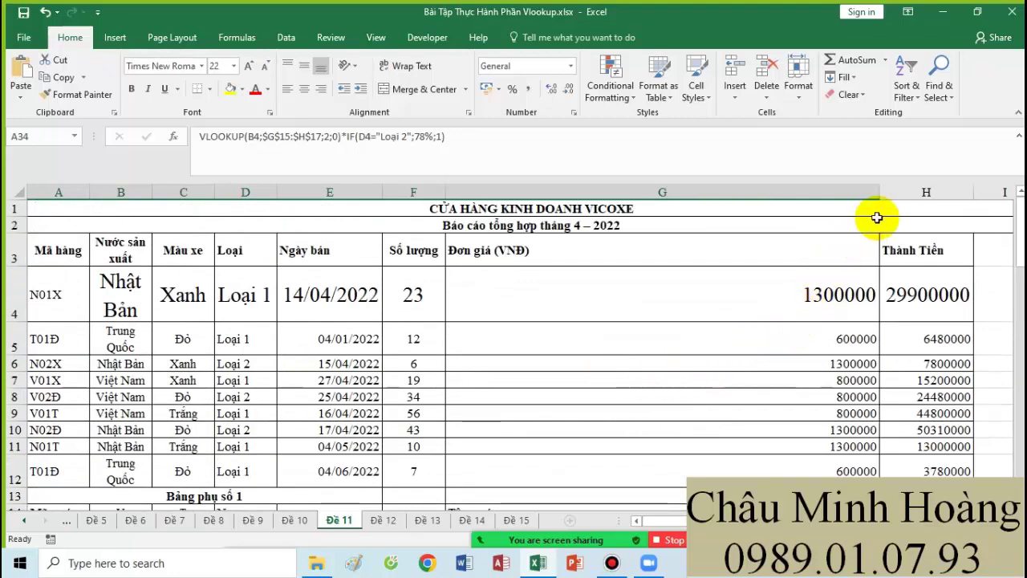
double_click(891, 285)
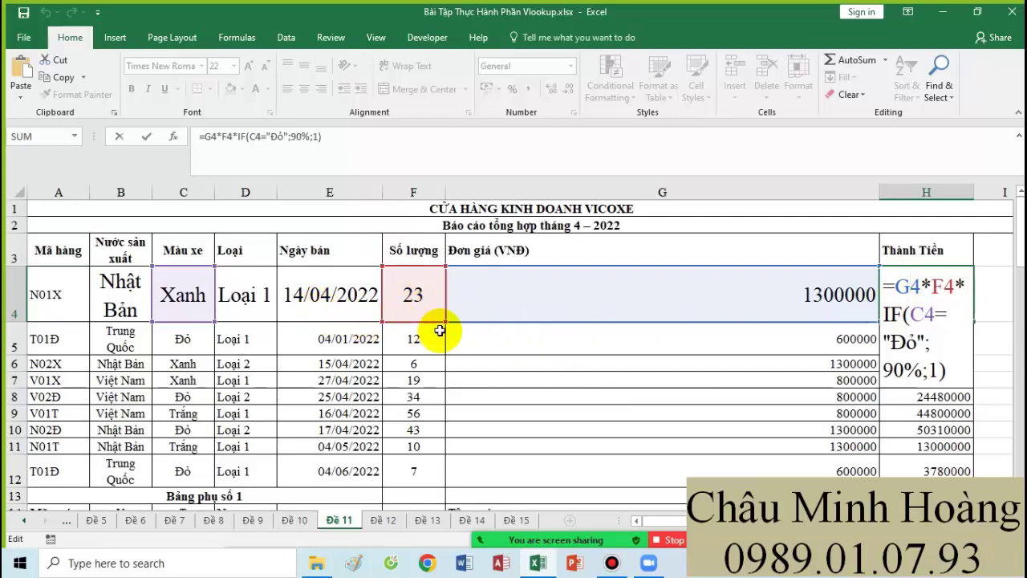
scroll(584, 385, down, 5)
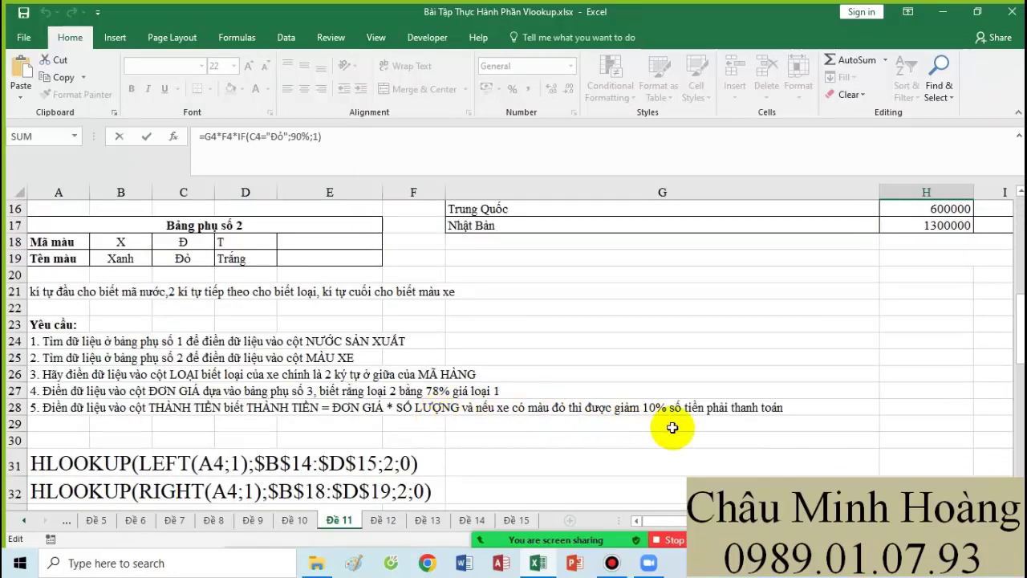
scroll(803, 414, up, 4)
drag(947, 309, 901, 227)
key(ctrl+c)
key(Return)
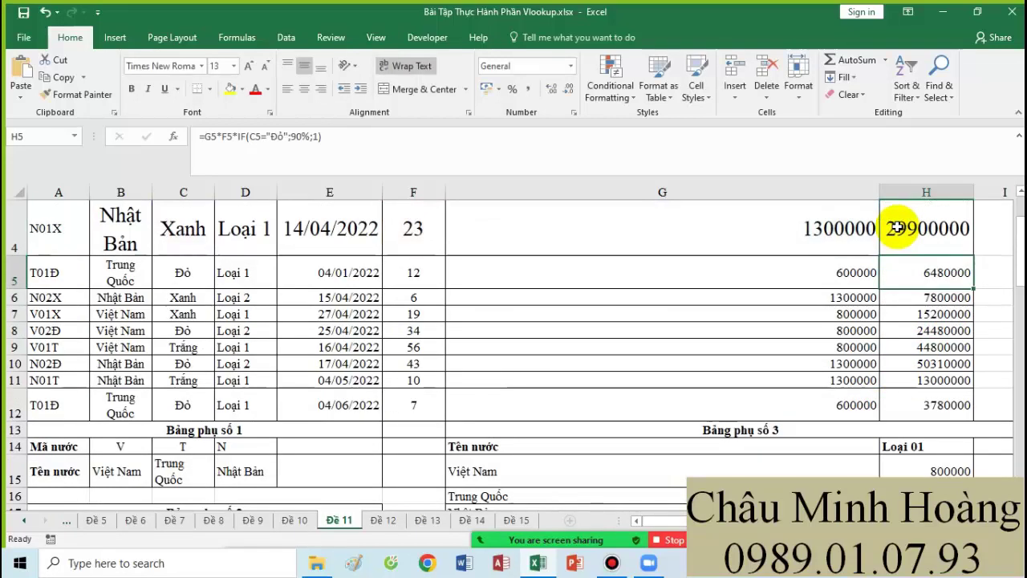
scroll(97, 433, down, 8)
click(72, 409)
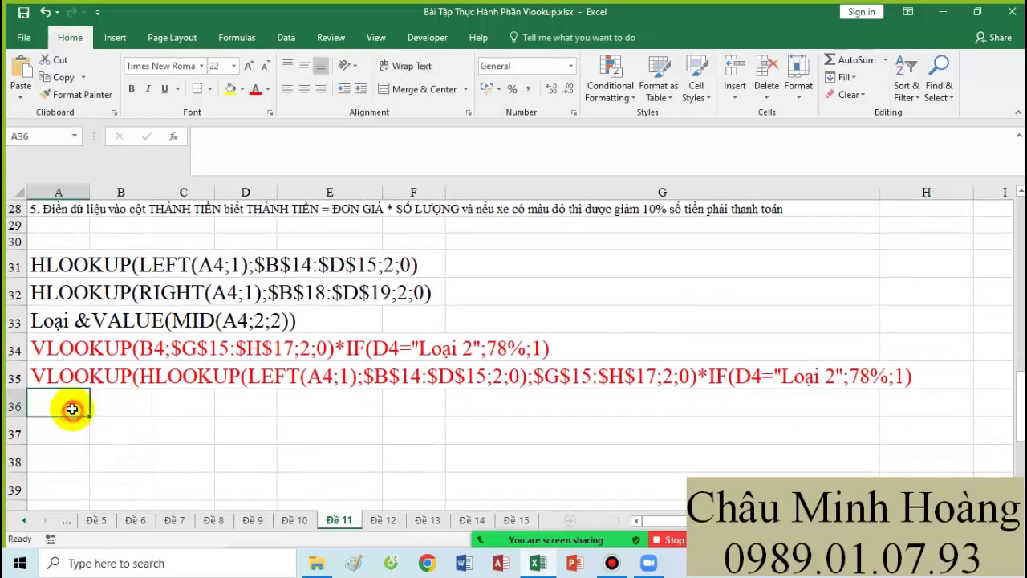
key(ctrl+v)
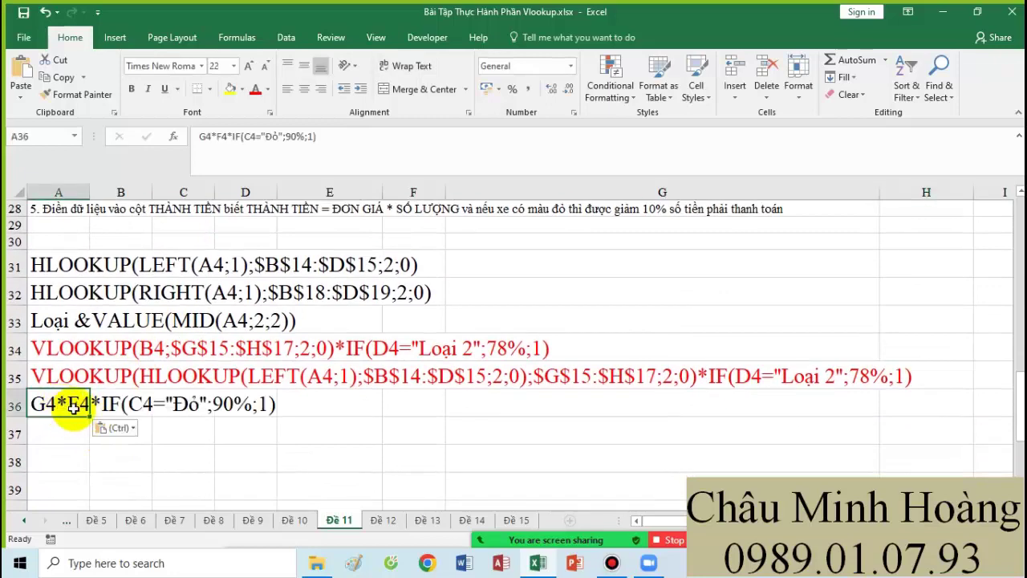
Step: Copy the recorded formula block A31:H40 from sheet Đề 11 to sheet Đề 12, starting at A37
scroll(129, 412, up, 9)
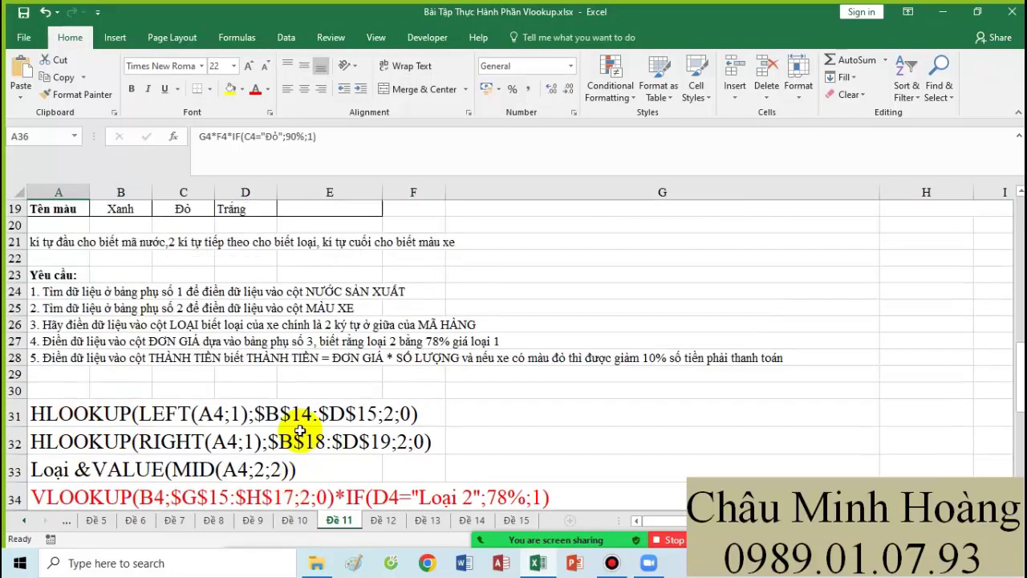
click(197, 295)
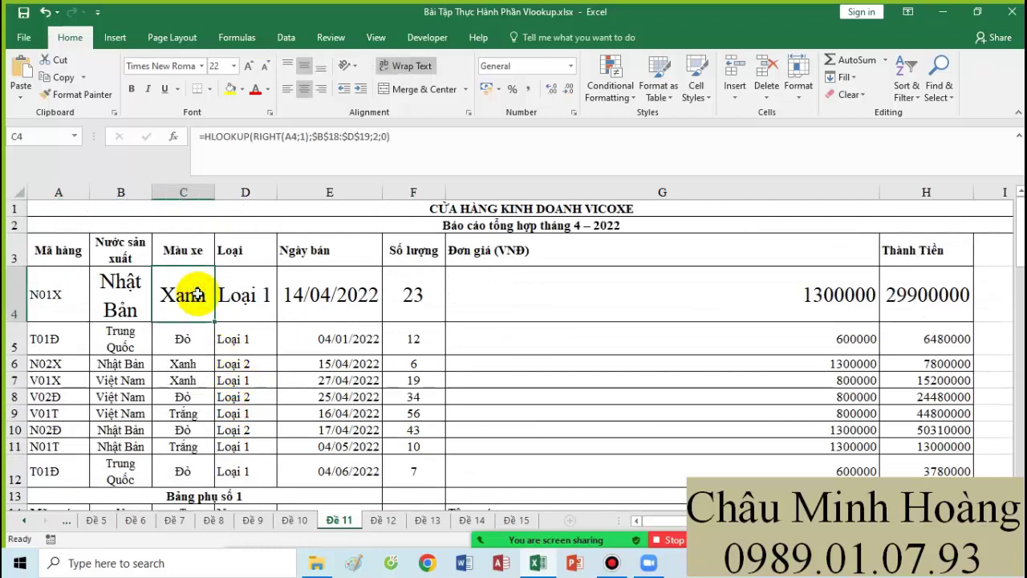
scroll(330, 402, down, 8)
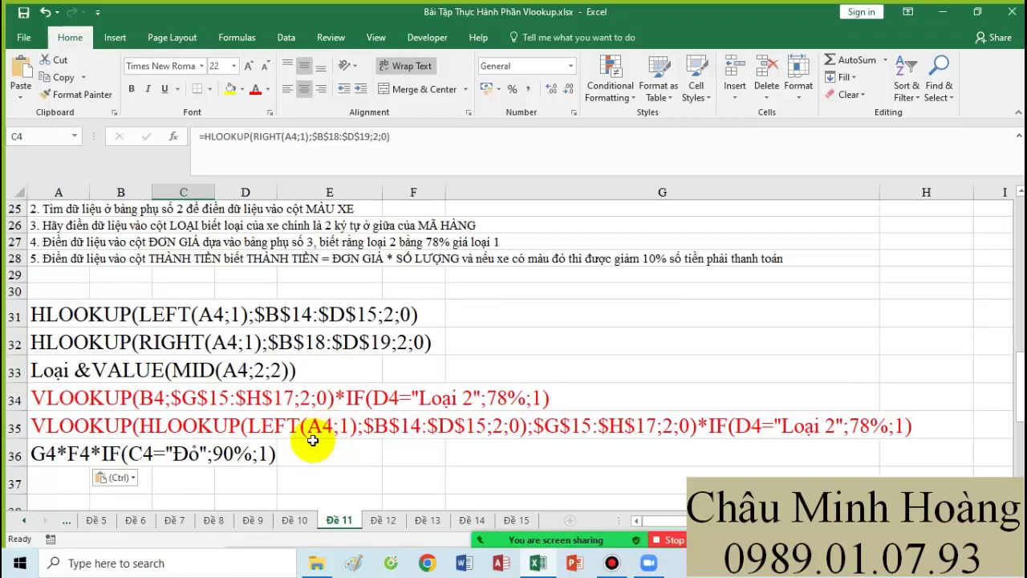
drag(46, 314, 937, 507)
key(ctrl+c)
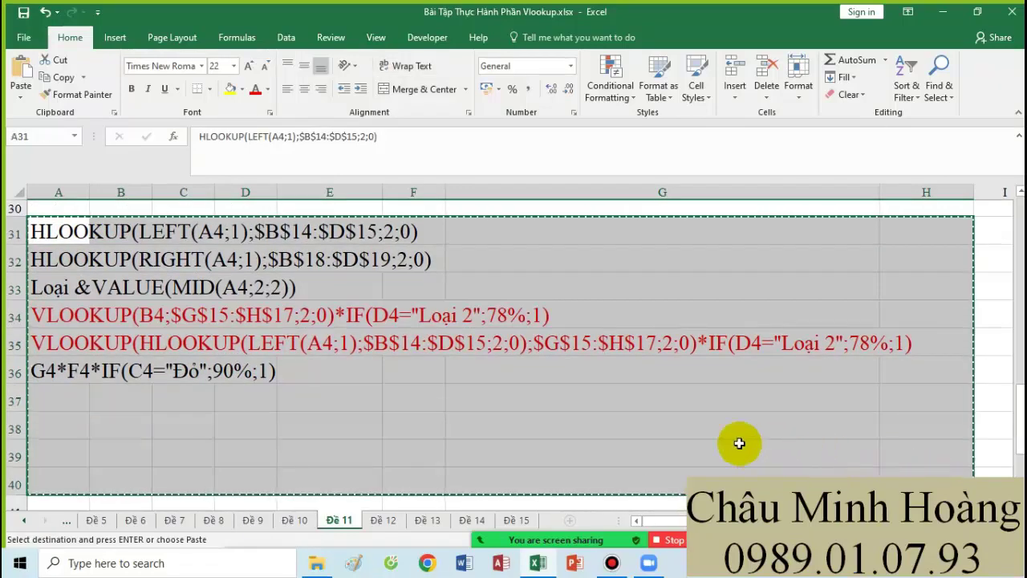
click(391, 519)
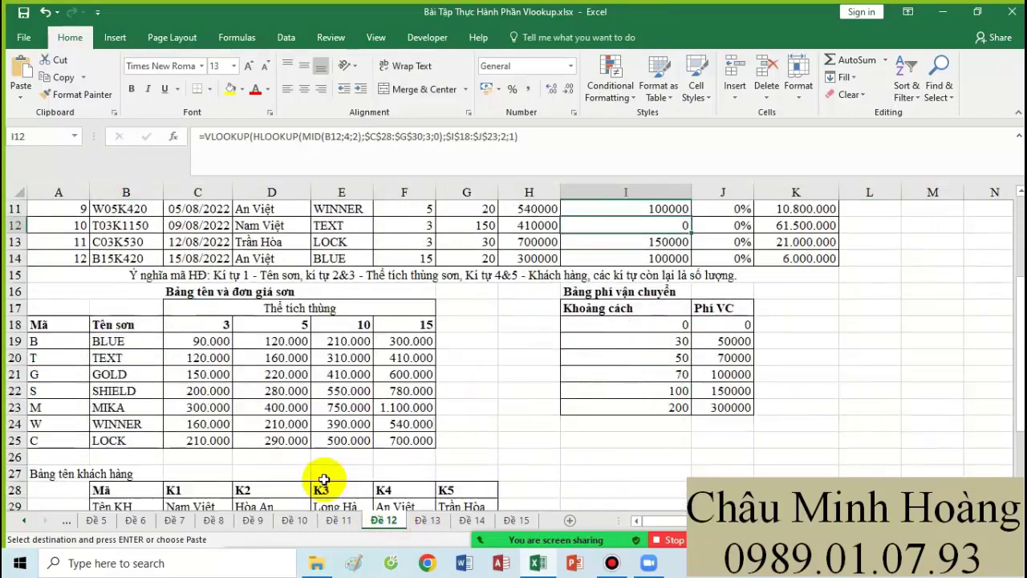
scroll(323, 480, down, 6)
click(64, 360)
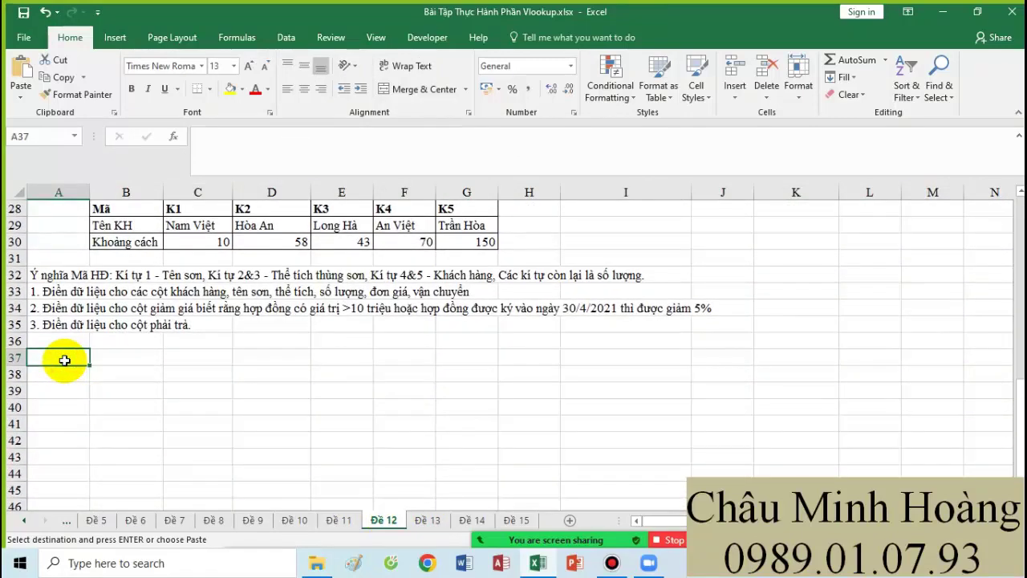
key(ctrl+v)
scroll(155, 360, down, 2)
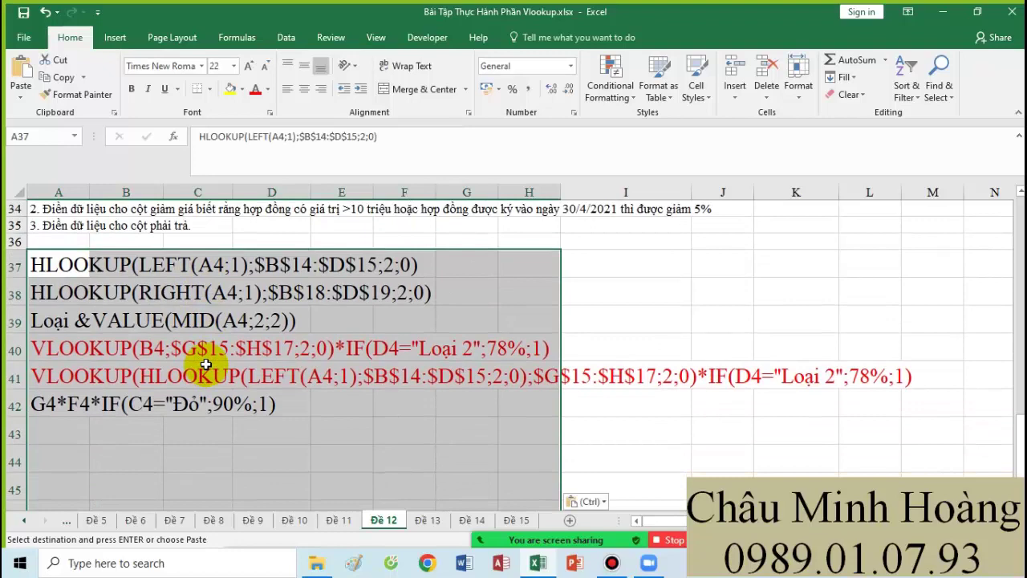
click(613, 564)
click(613, 565)
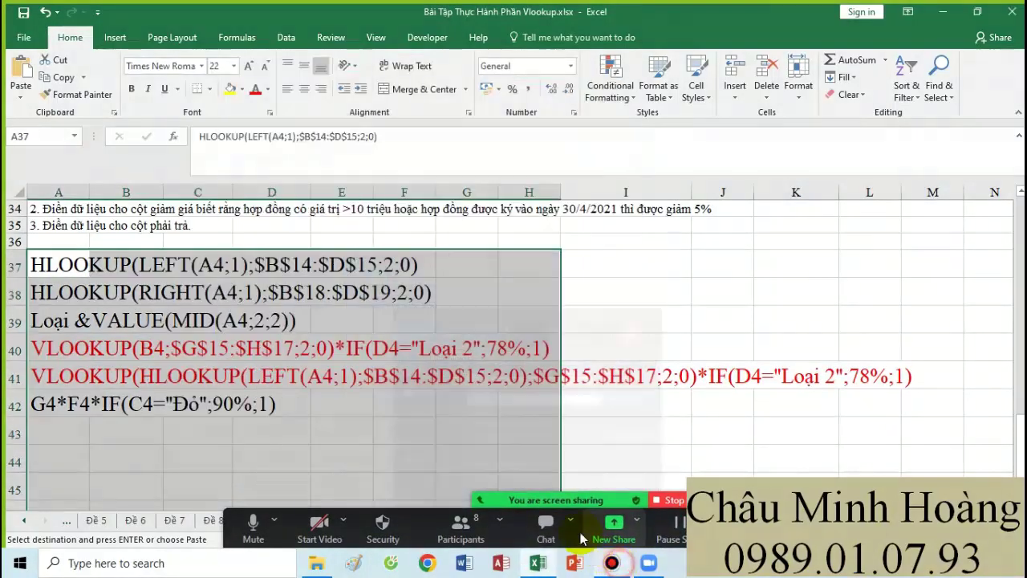
Step: Set the font size of the formula results in D3:K3 on sheet Đề 12 to 22
scroll(461, 426, up, 8)
scroll(450, 416, up, 3)
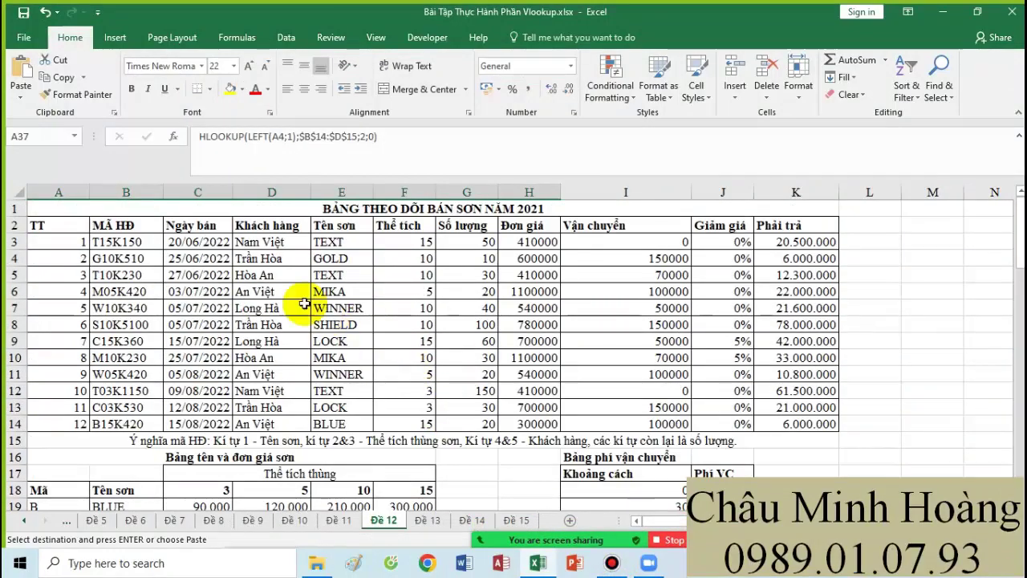
drag(269, 242, 806, 241)
click(233, 66)
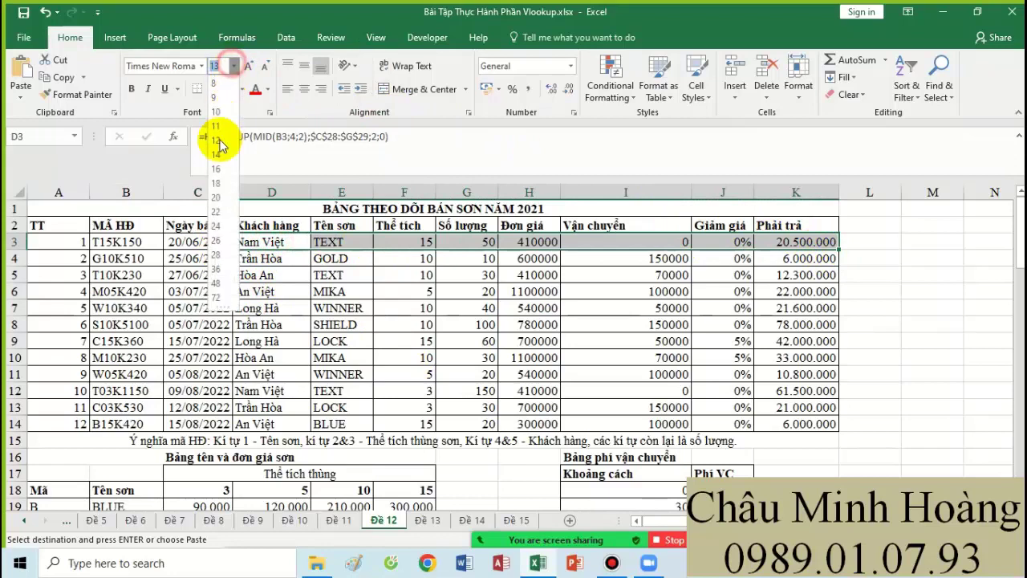
click(218, 212)
Step: Examine D3's Khách hàng formula against the Mã HĐ character note and the customer name table C28:G29
scroll(301, 277, down, 3)
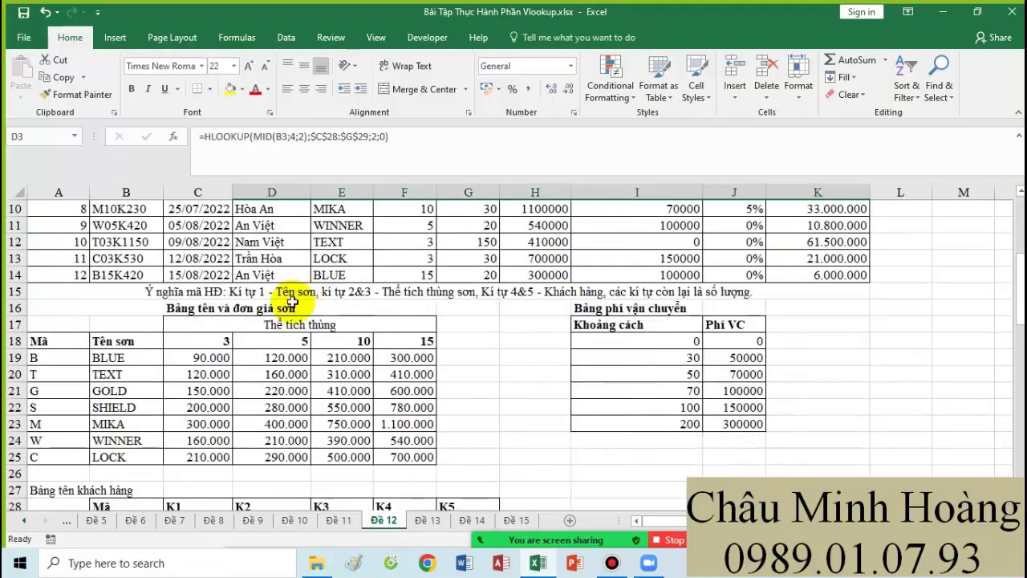
drag(80, 358, 128, 424)
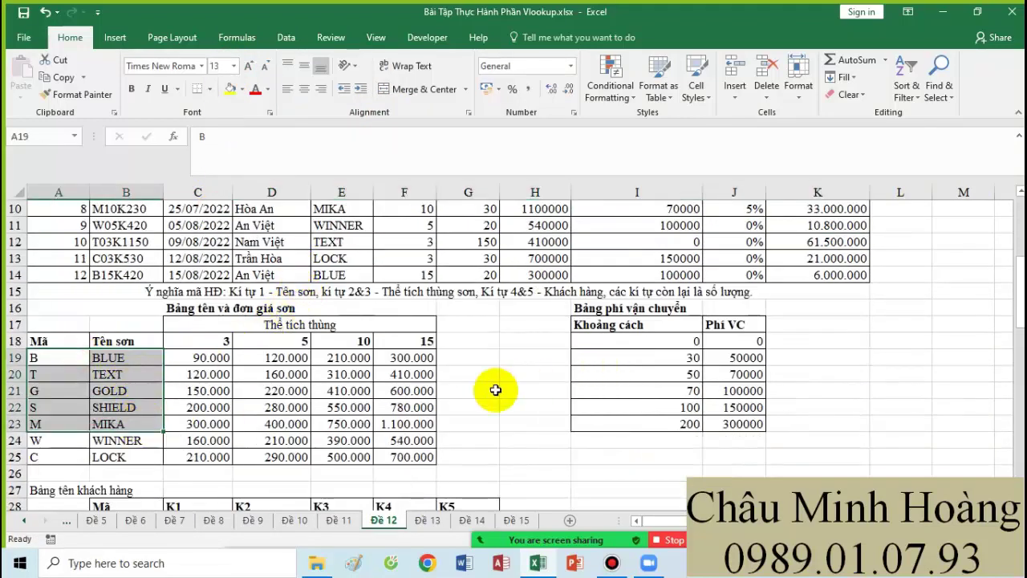
scroll(450, 401, down, 2)
drag(206, 411, 475, 420)
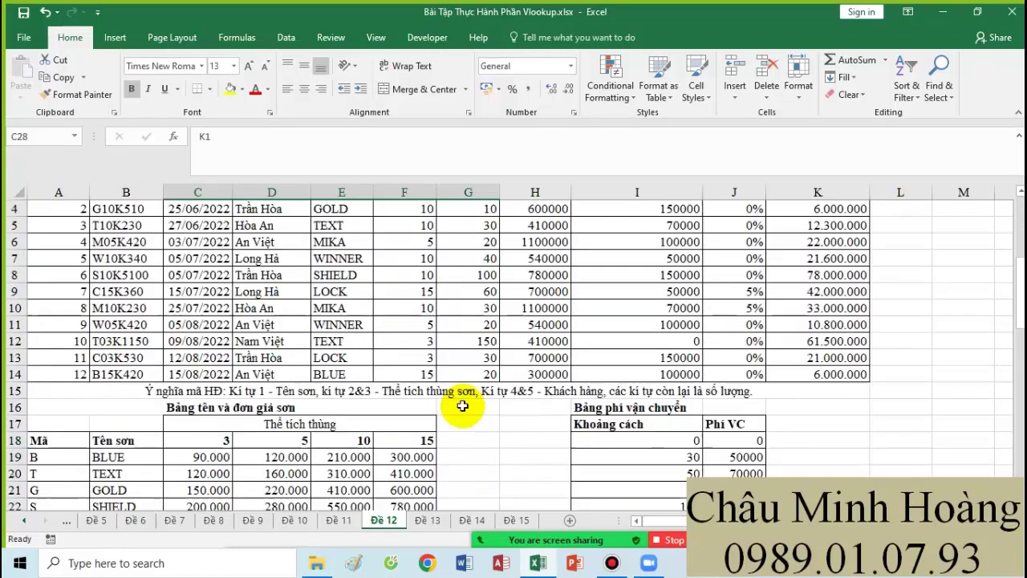
scroll(458, 402, up, 1)
double_click(299, 255)
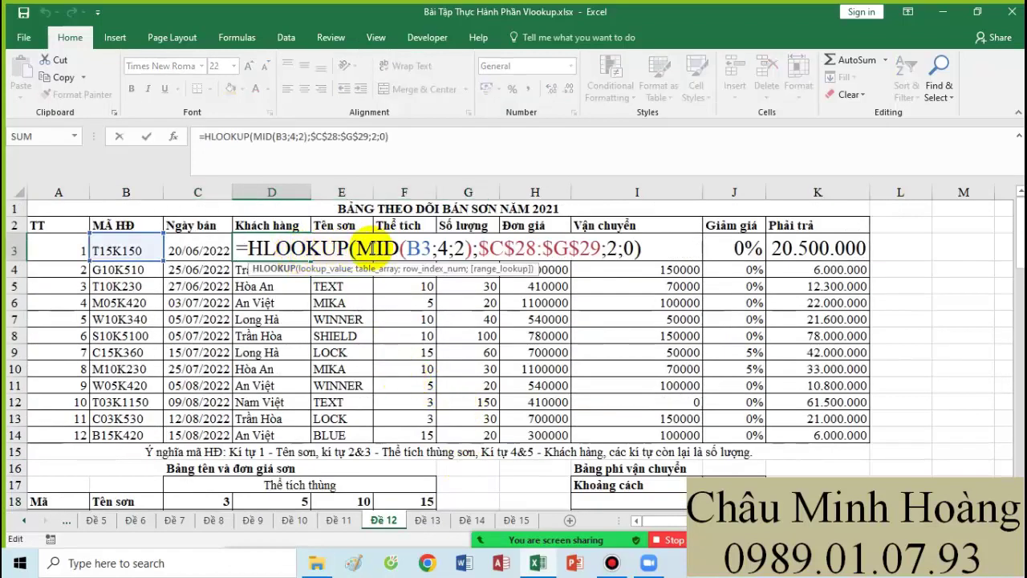
click(365, 247)
click(441, 249)
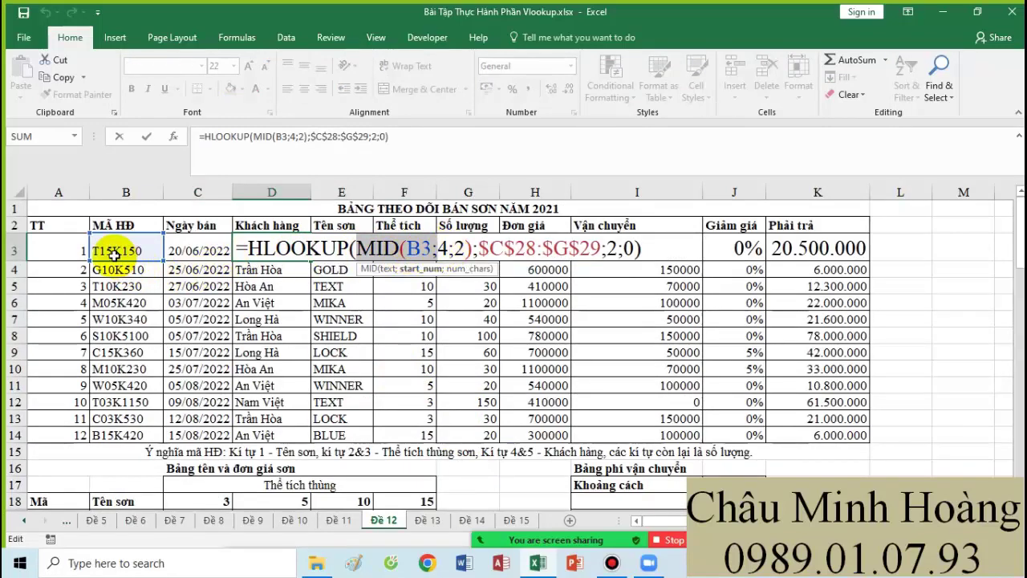
scroll(277, 378, down, 4)
scroll(287, 313, up, 1)
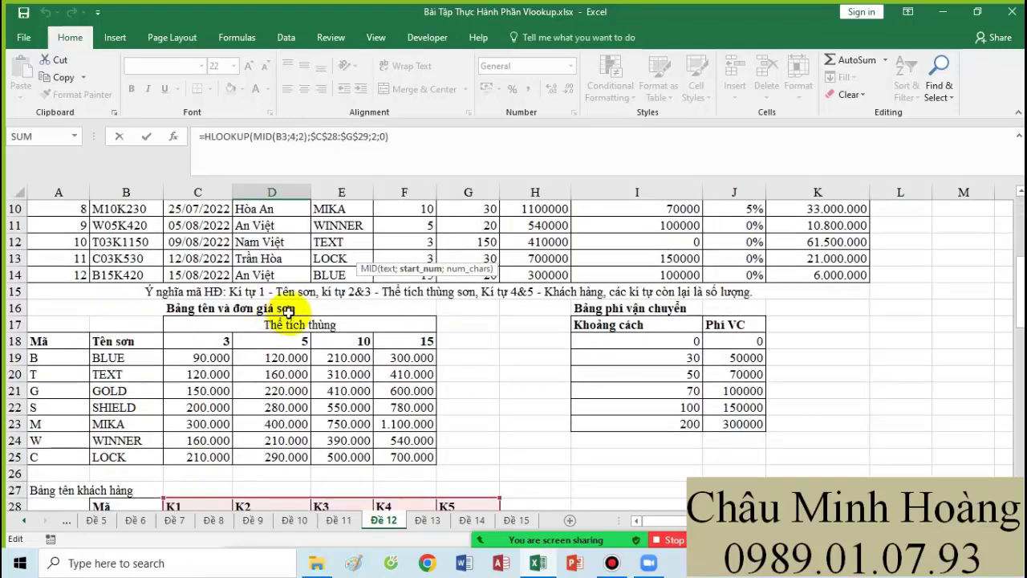
scroll(293, 321, up, 1)
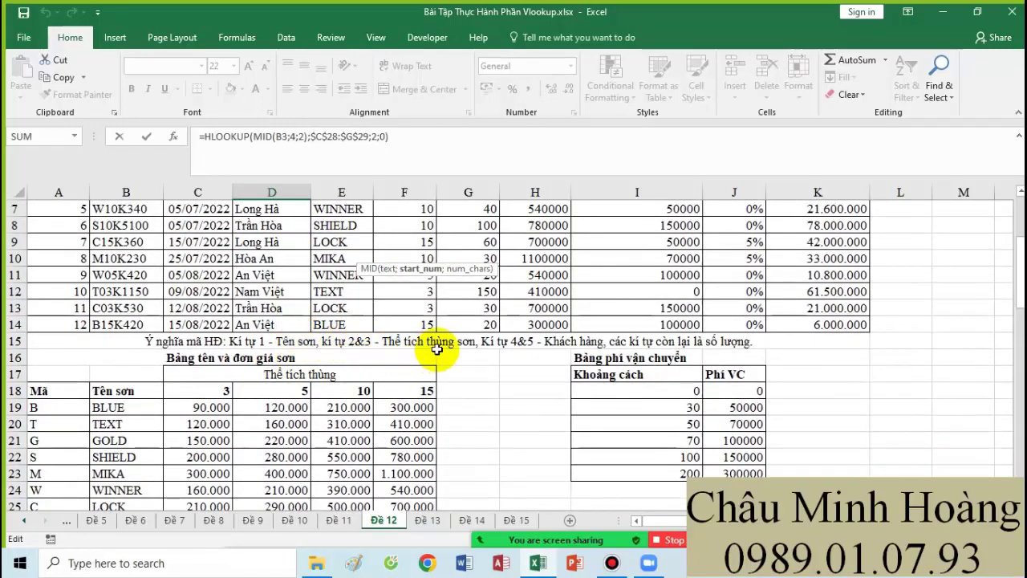
scroll(613, 358, up, 2)
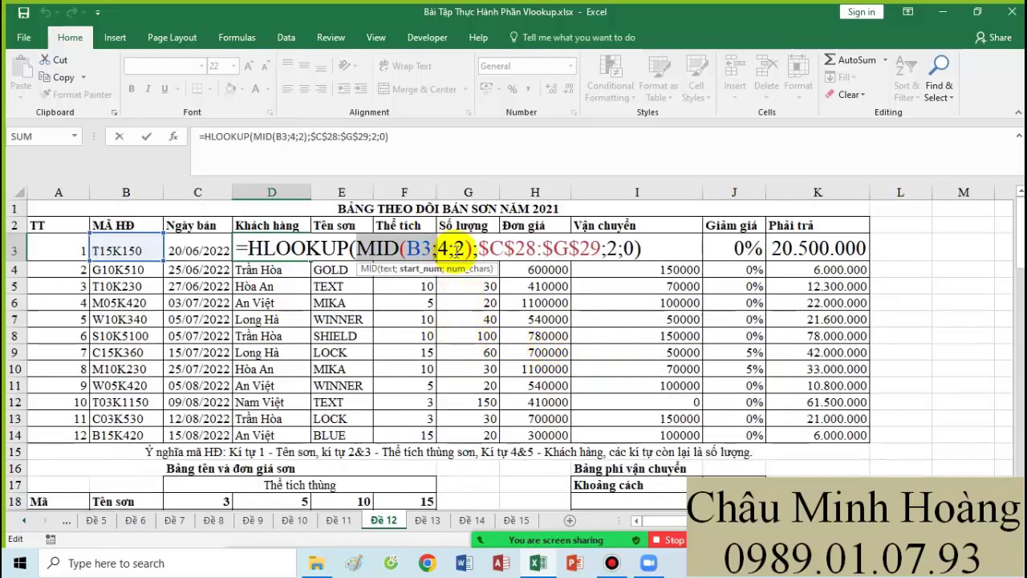
drag(477, 248, 574, 248)
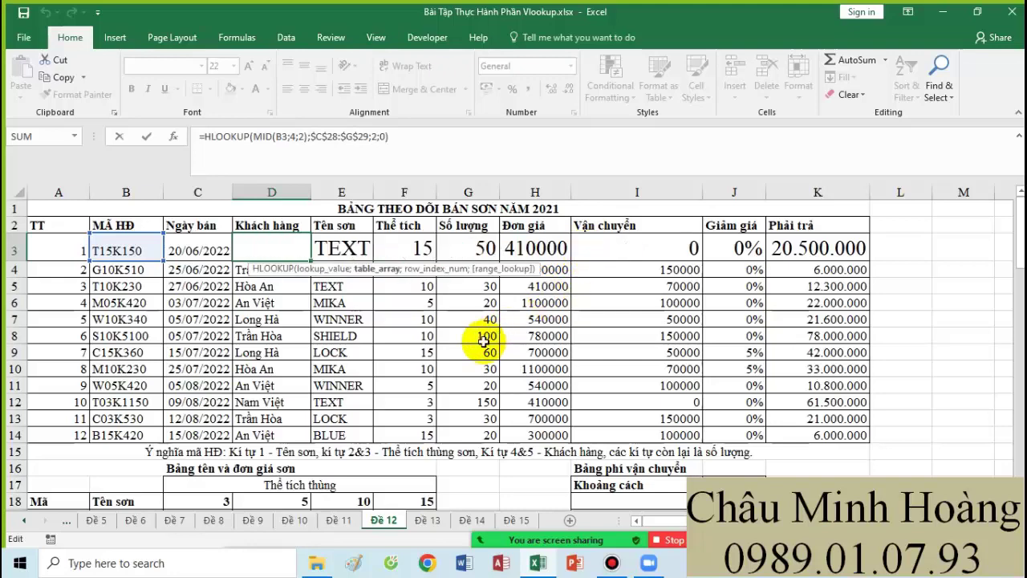
scroll(474, 340, down, 4)
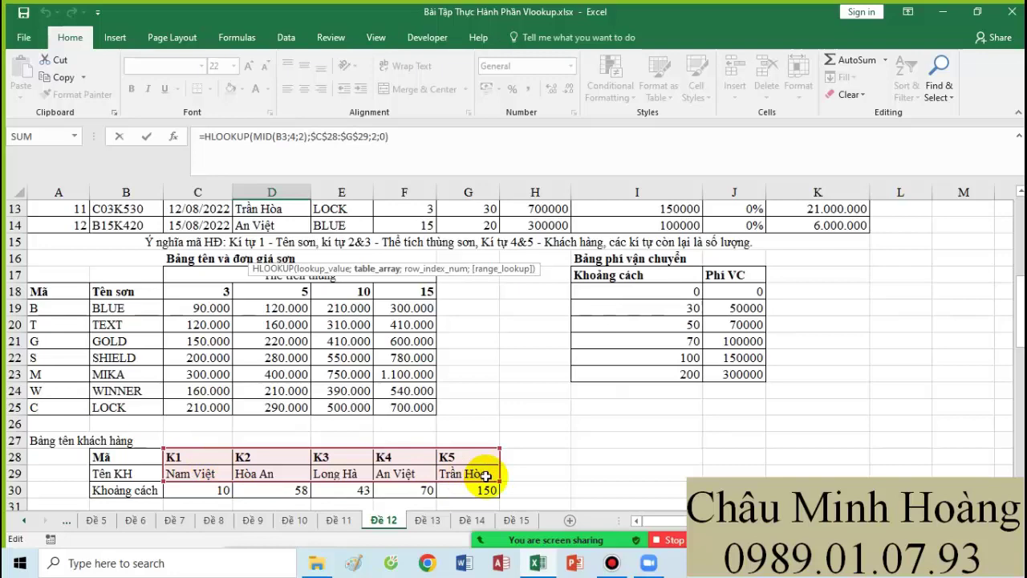
scroll(486, 476, up, 4)
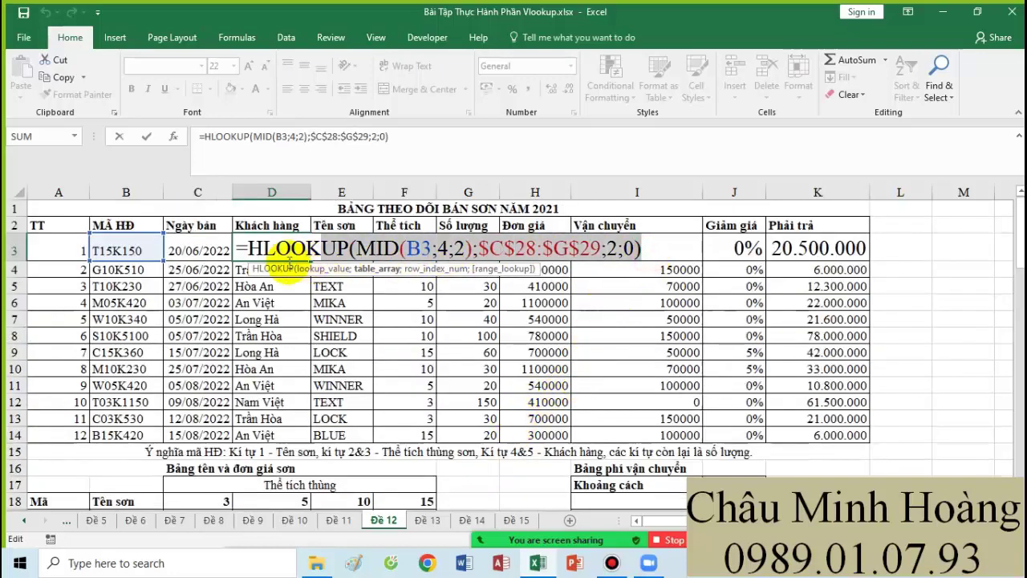
Step: Record D3's Khách hàng formula in A43 as the text HLOOKUP(MID(B3;4;2);$C$28:$G$29;2;0)
key(Return)
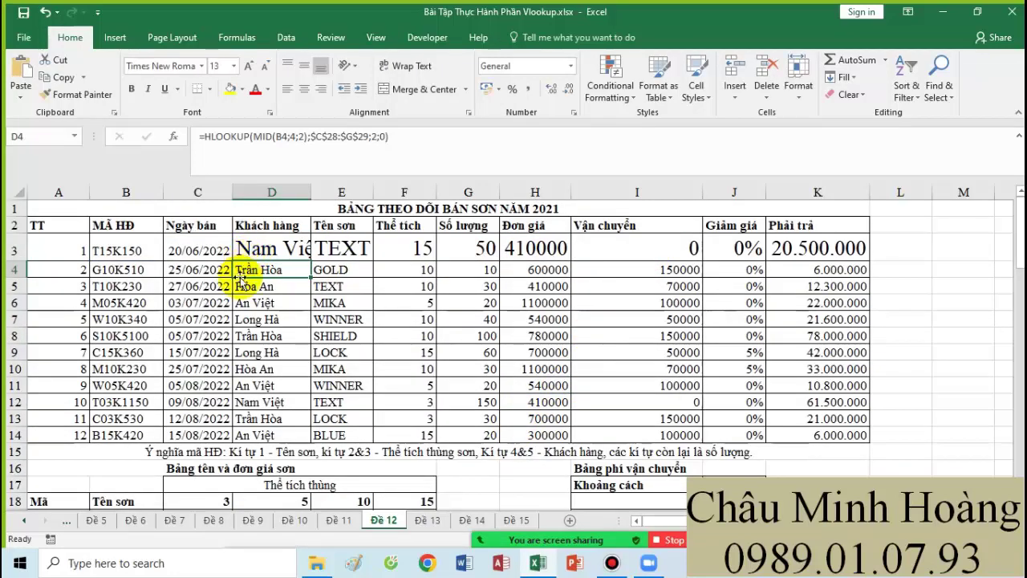
scroll(201, 305, down, 11)
click(58, 437)
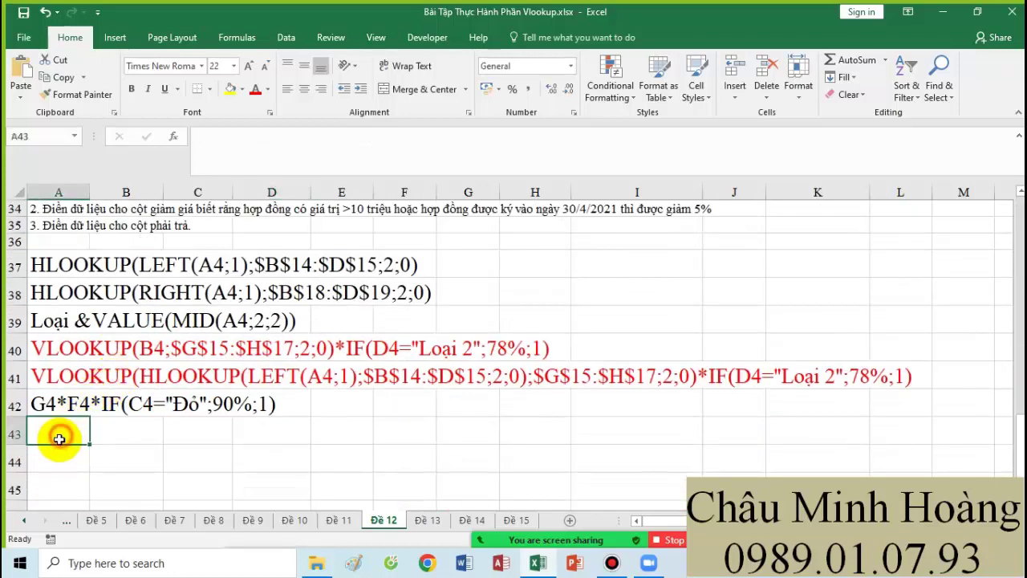
text(HLOOKUP(MID(B3;4;2);$C$28:$G$29;2;0))
Step: Fill the formula rows carried over from Đề 11, A37:L42, with yellow
drag(51, 265, 895, 407)
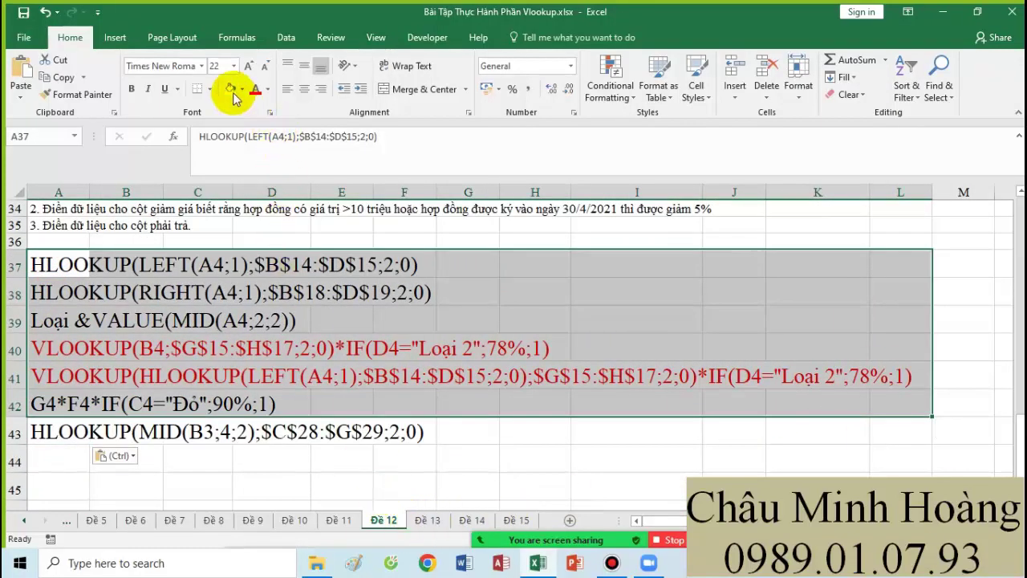
click(231, 90)
click(144, 457)
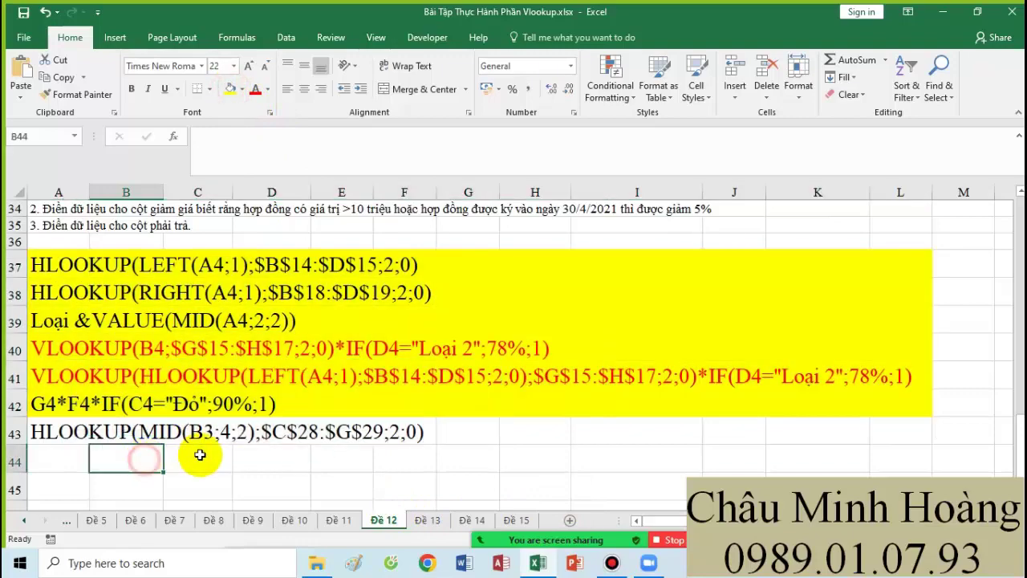
Step: Examine E3's Tên sơn formula, comparing its lookup range $A$19:$B$25 with the paint code and name table
click(64, 436)
scroll(385, 335, up, 11)
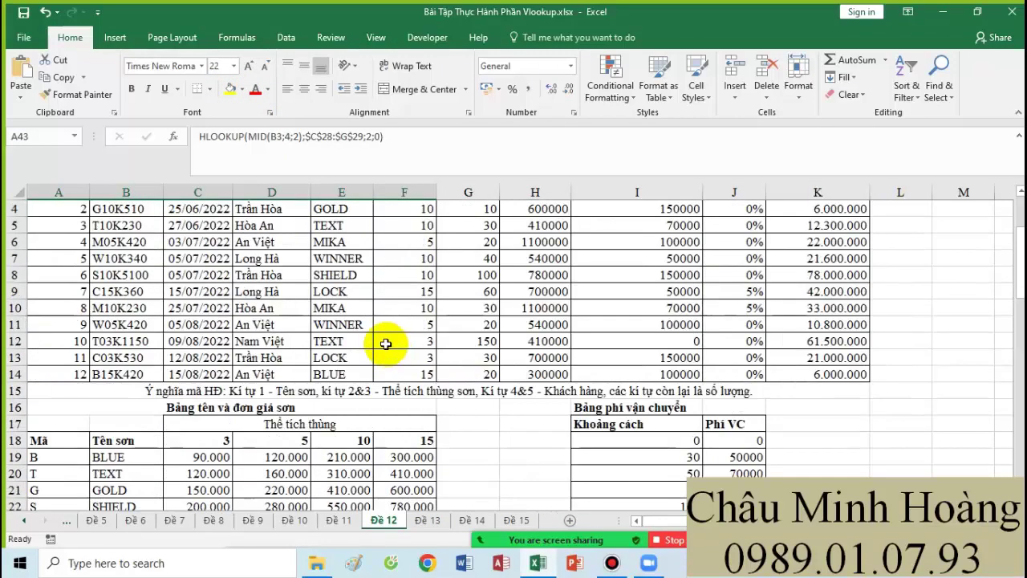
scroll(293, 342, down, 3)
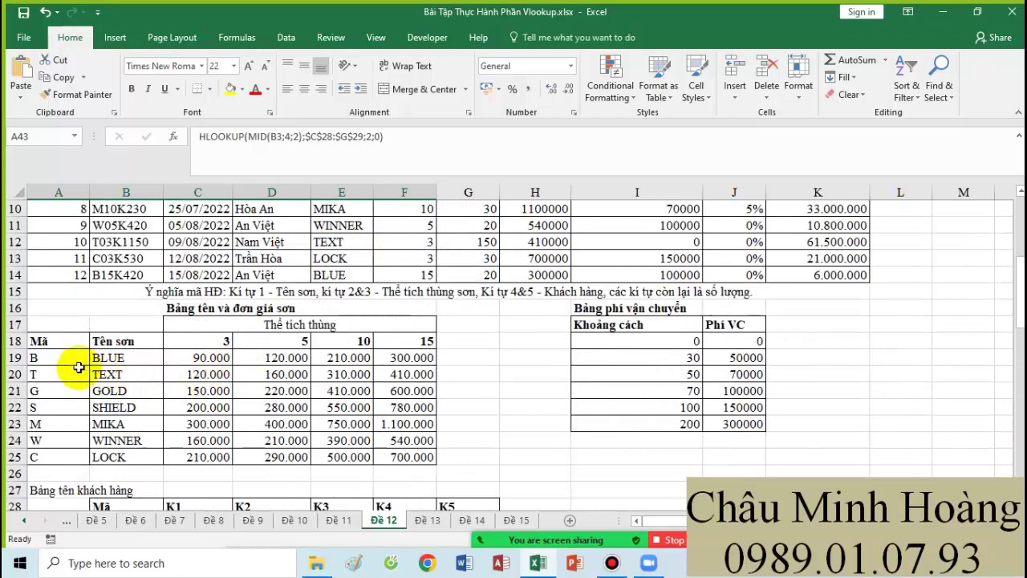
drag(70, 359, 115, 458)
scroll(372, 402, up, 3)
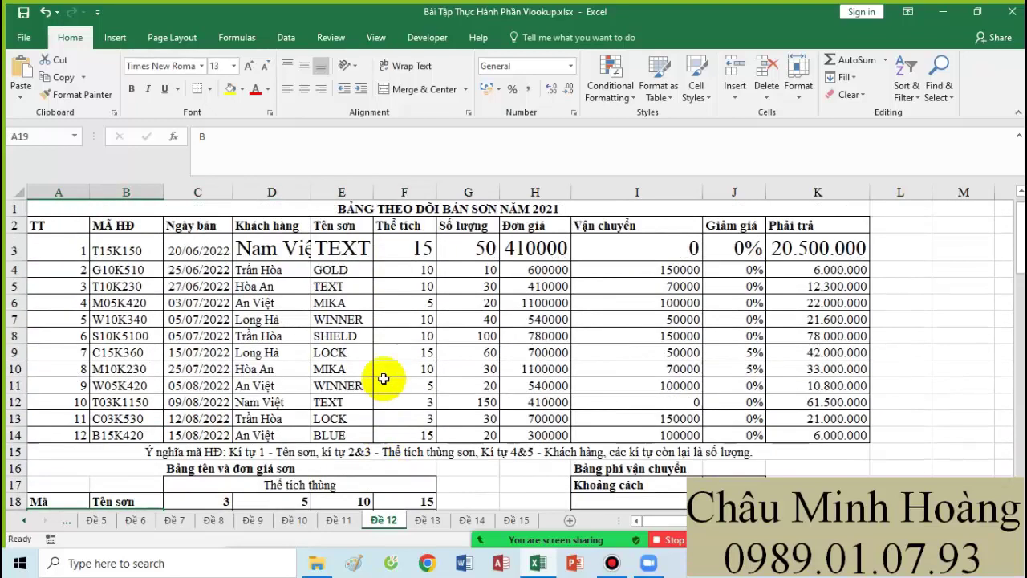
double_click(356, 249)
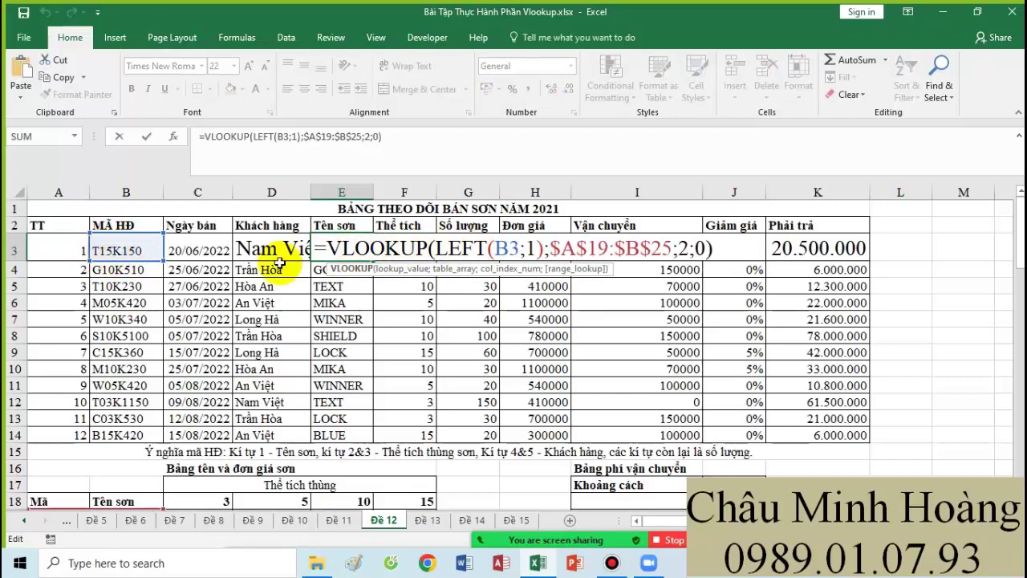
drag(550, 247, 663, 249)
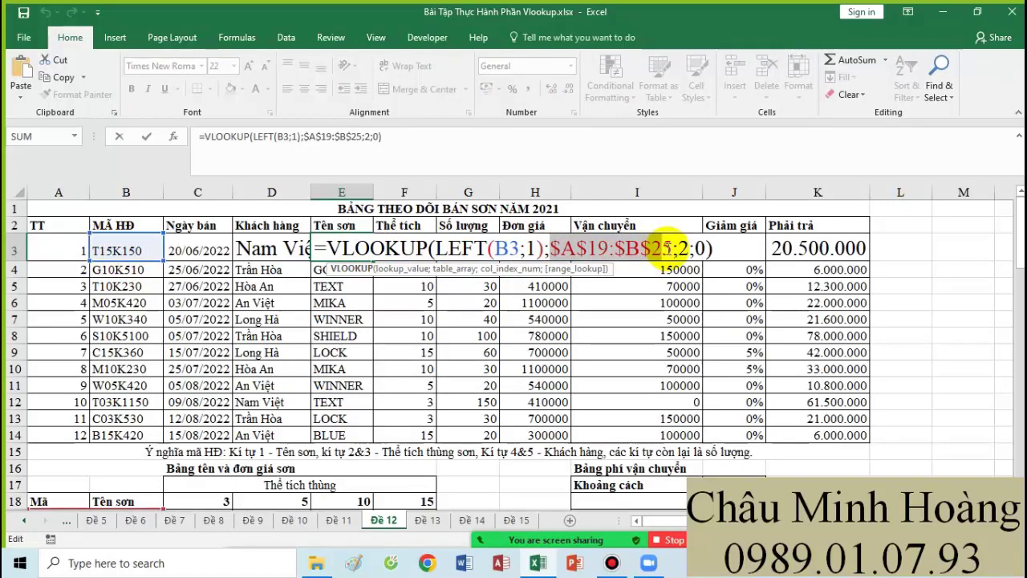
scroll(344, 317, down, 1)
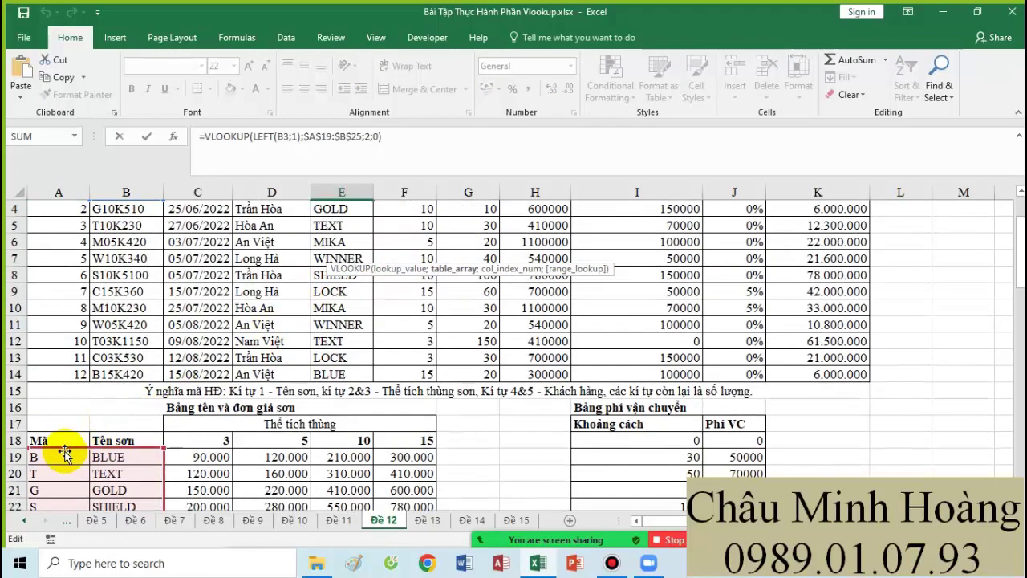
scroll(64, 454, down, 2)
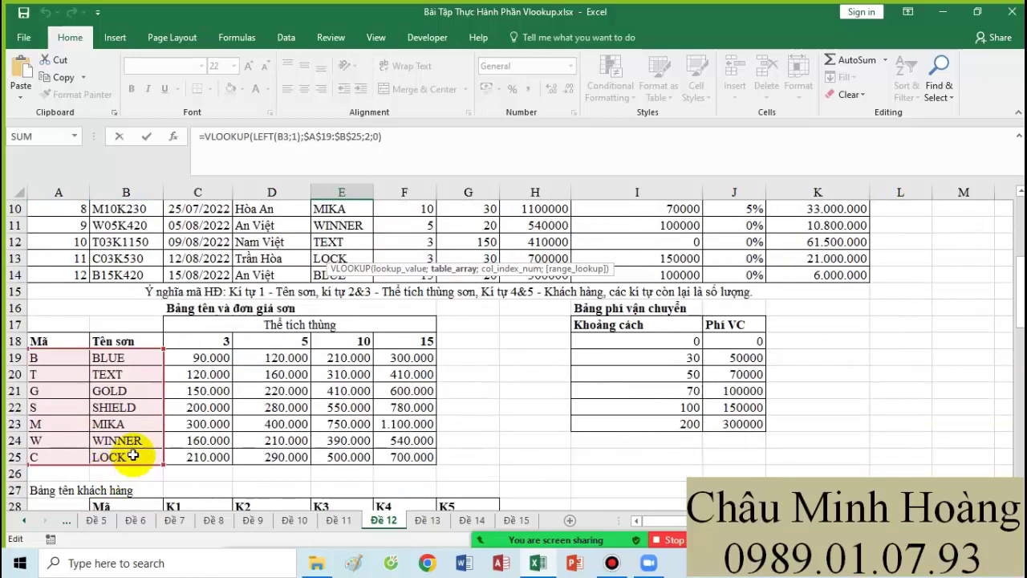
Step: Record E3's Tên sơn formula in A44 as the text VLOOKUP(LEFT(B3;1);$A$19:$B$25;2;0)
scroll(523, 428, up, 3)
drag(720, 251, 329, 249)
key(ctrl+c)
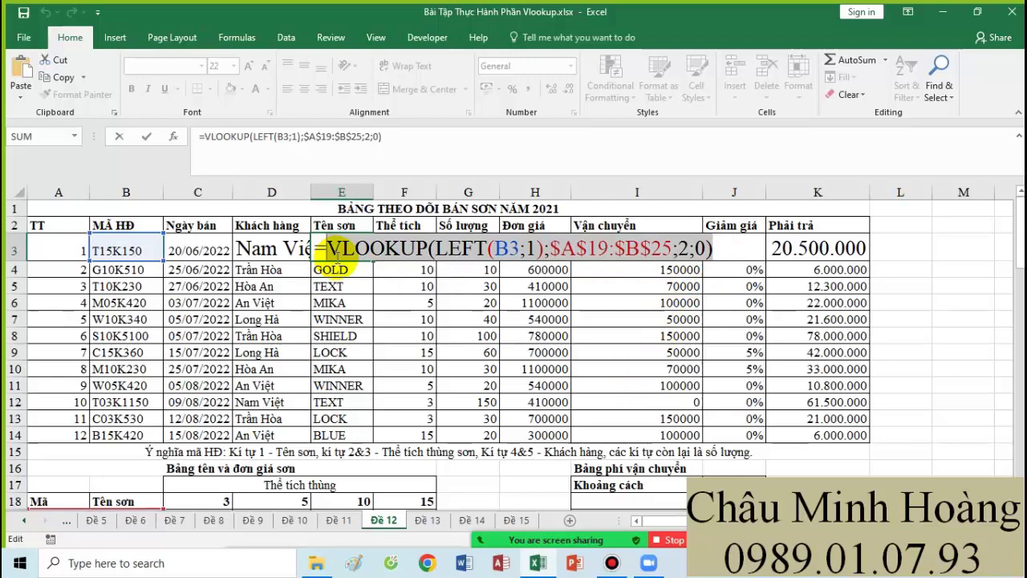
key(Return)
scroll(276, 424, down, 11)
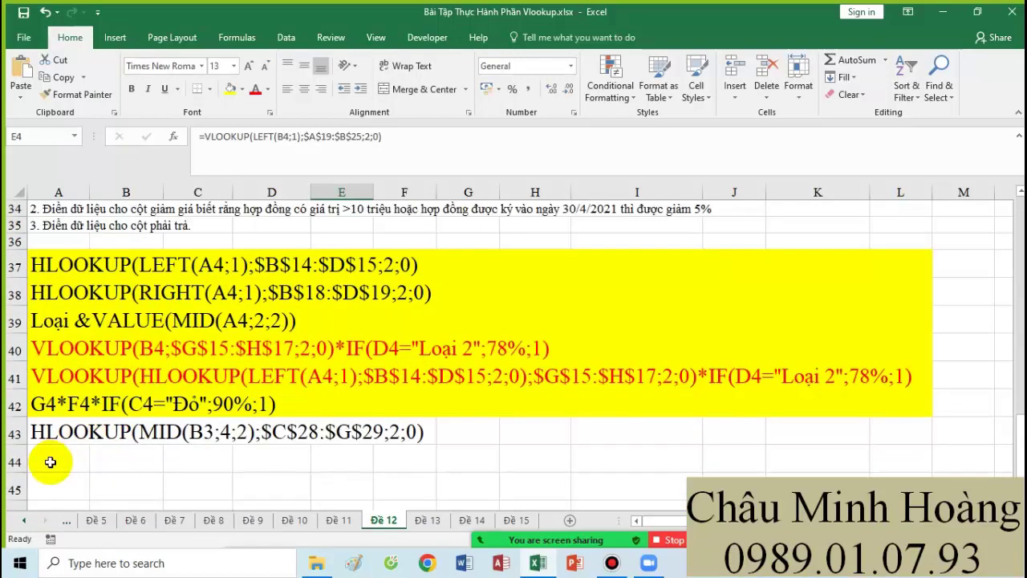
click(50, 462)
key(ctrl+v)
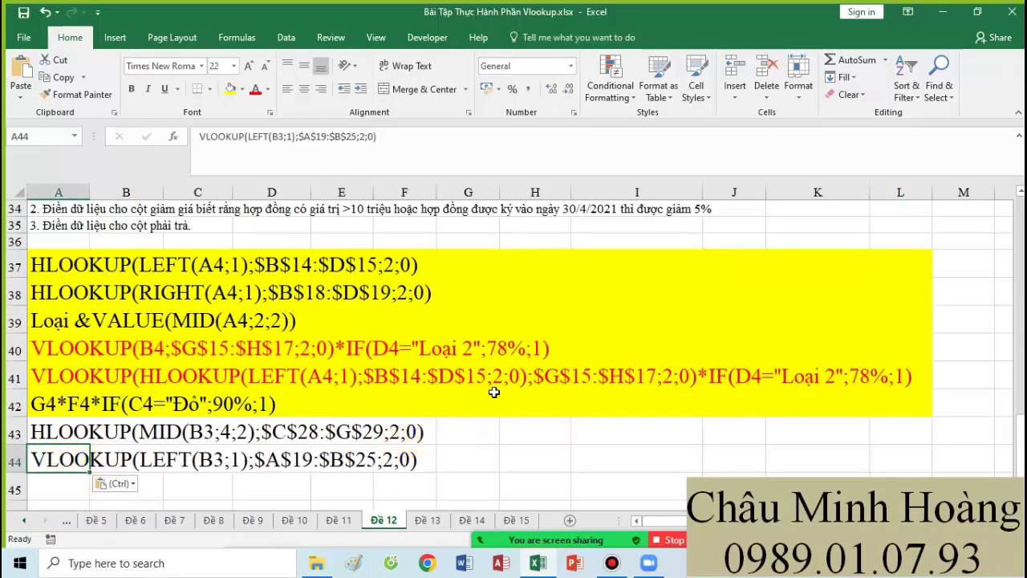
Step: Examine F3's Thể tích formula, comparing its MID arguments with the note in row 15 explaining the contract code characters
scroll(494, 392, up, 11)
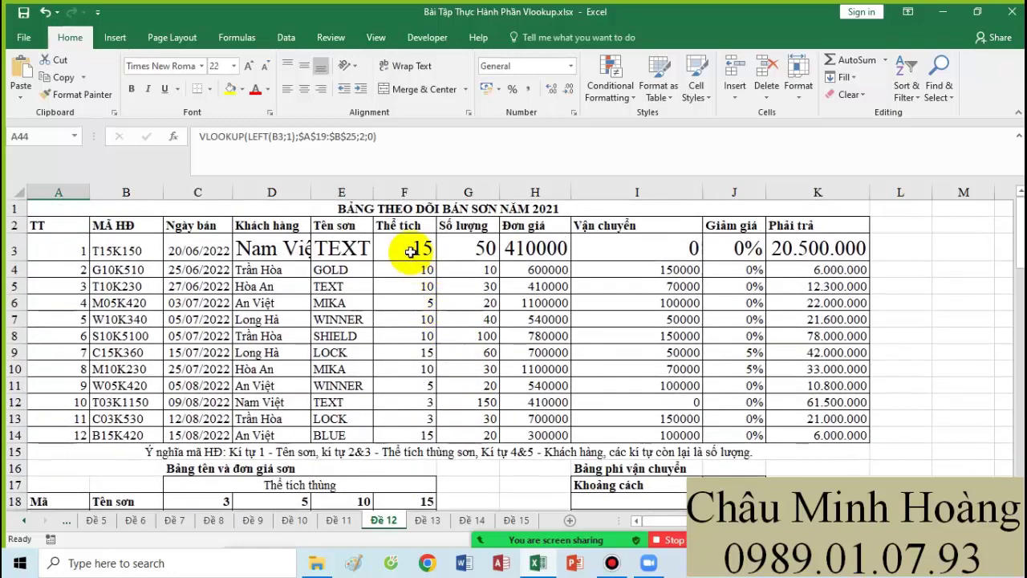
click(410, 251)
scroll(393, 329, down, 1)
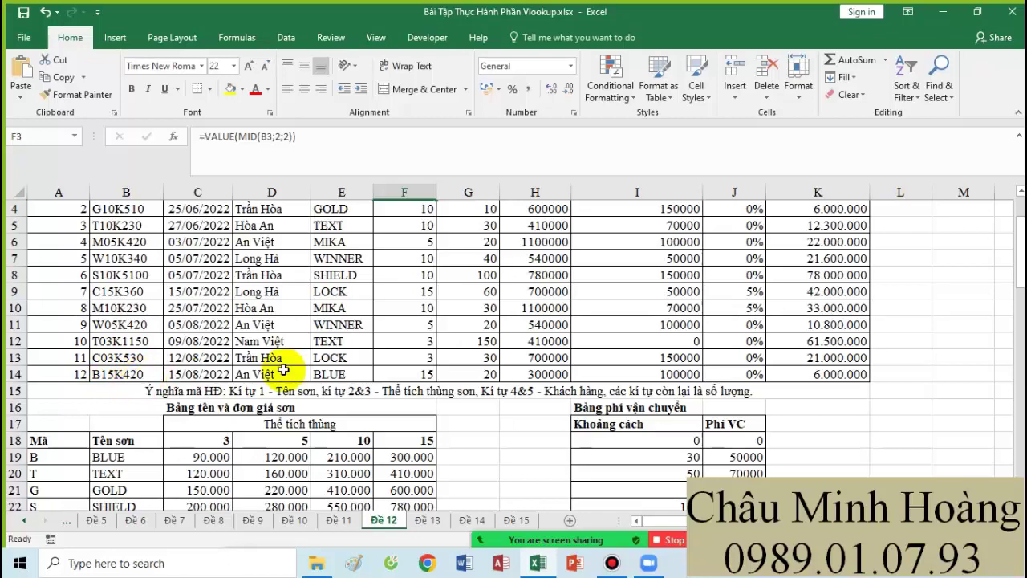
scroll(406, 371, up, 1)
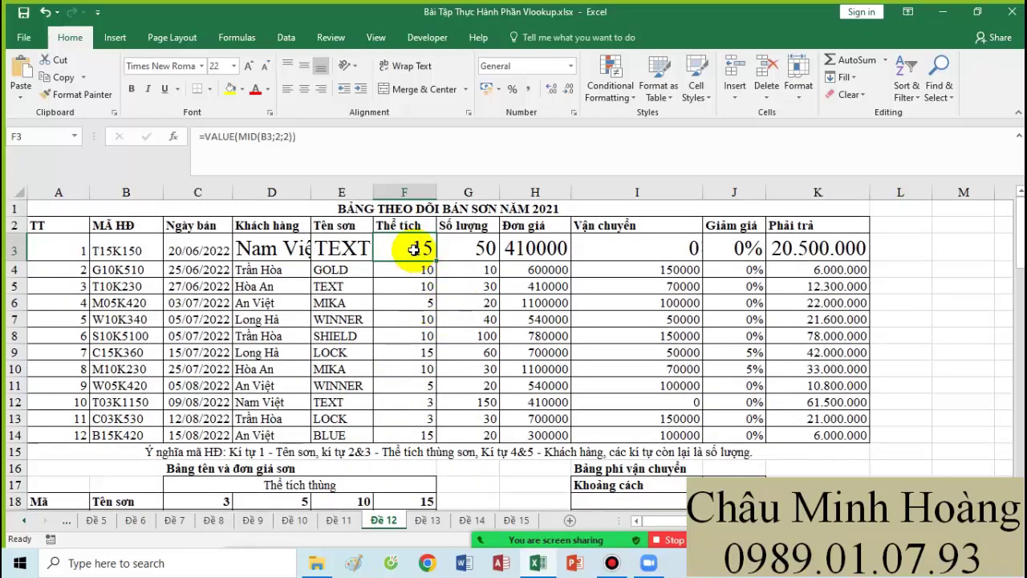
double_click(414, 250)
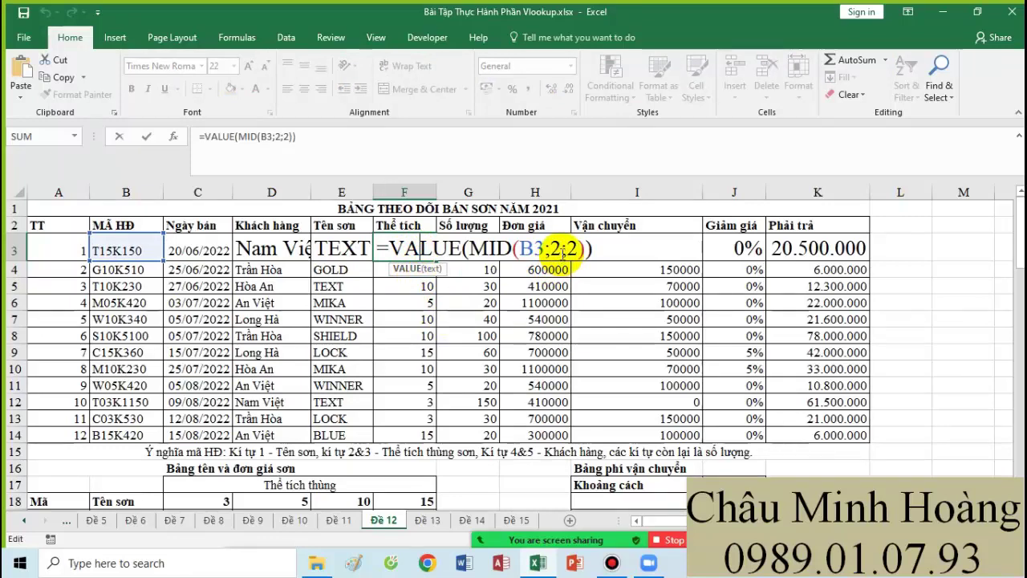
scroll(402, 369, down, 1)
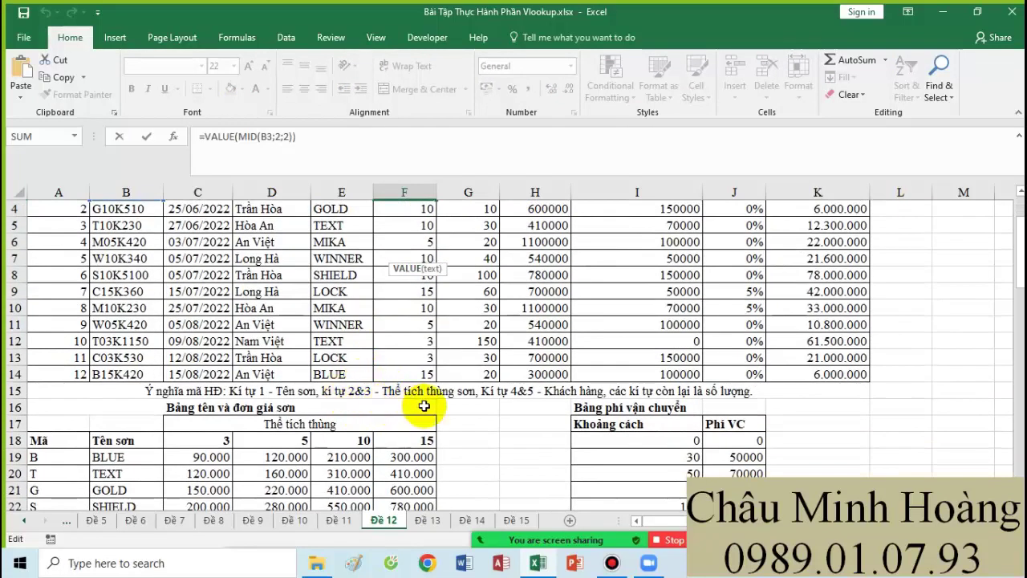
scroll(427, 397, up, 1)
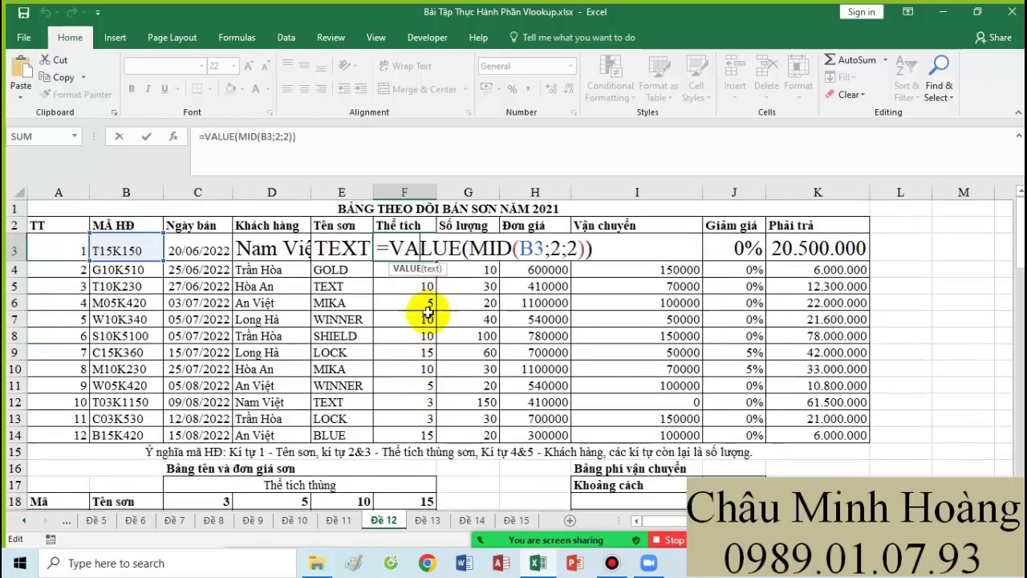
scroll(441, 338, down, 1)
scroll(401, 379, down, 1)
scroll(469, 365, up, 2)
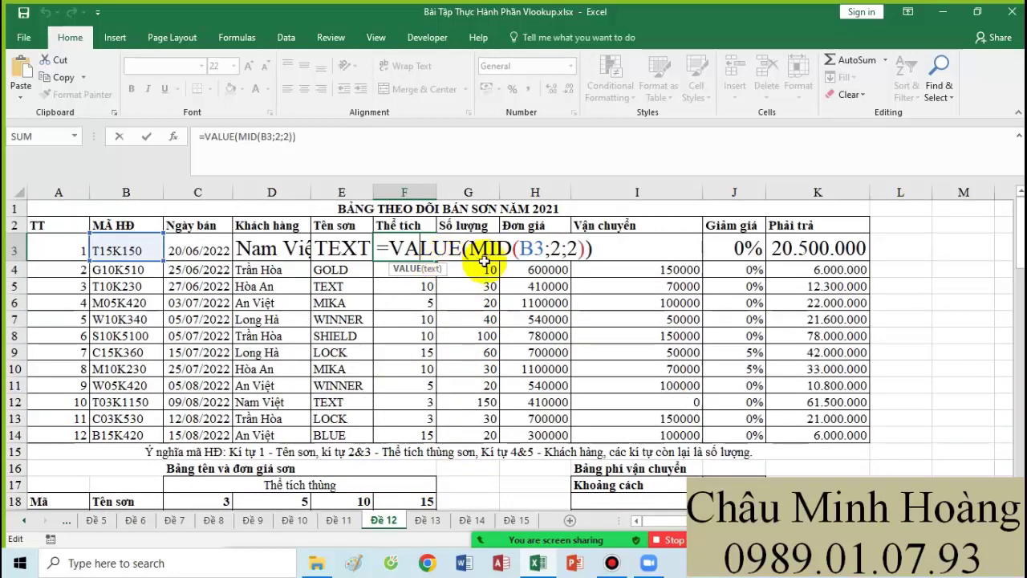
click(557, 248)
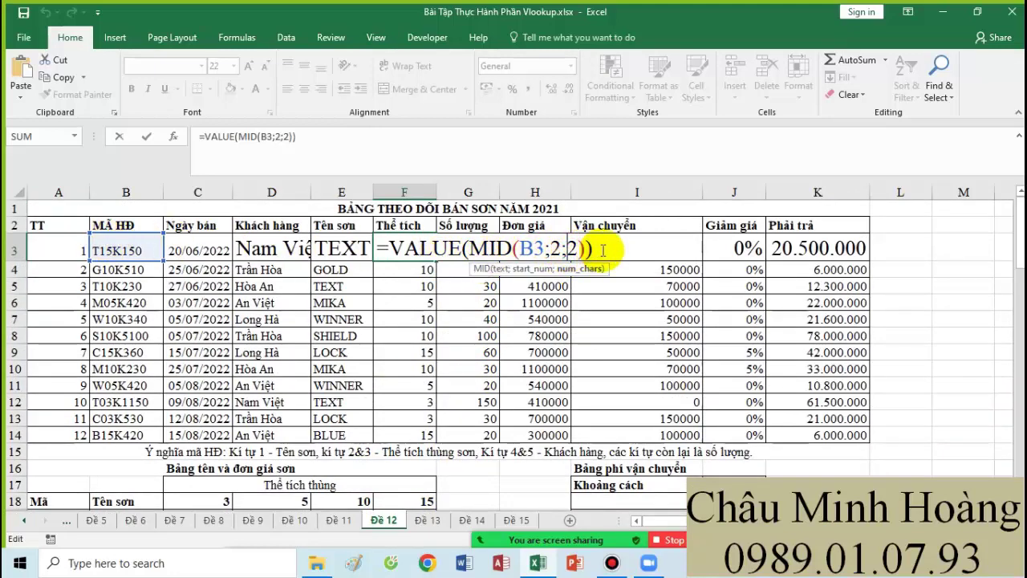
Step: Copy the text VALUE(MID(B3;2;2)) from F3's Thể tích formula, without the equals sign, for the recorded formula list below the tables
drag(601, 247, 396, 247)
key(ctrl+c)
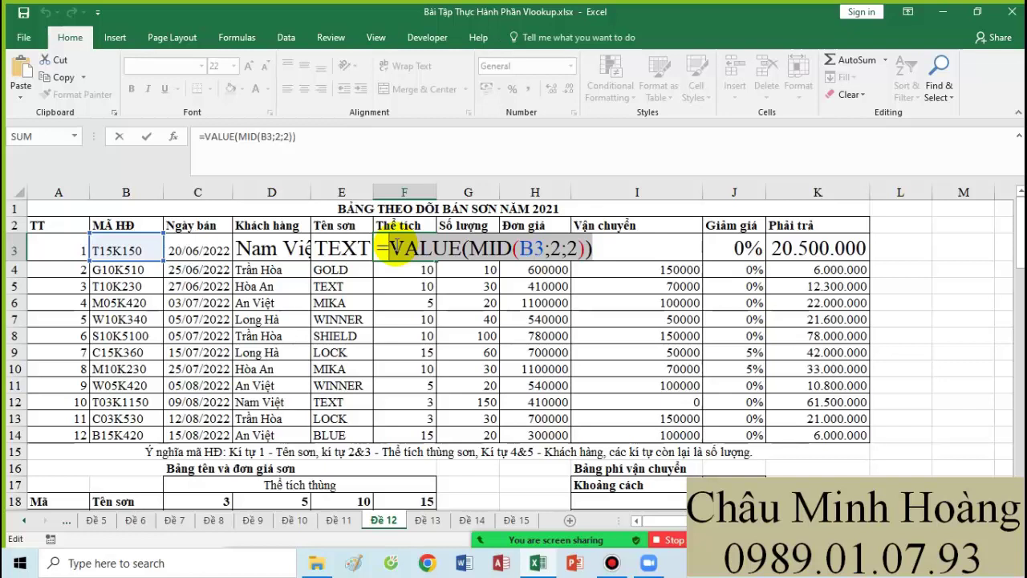
key(Return)
scroll(337, 273, down, 6)
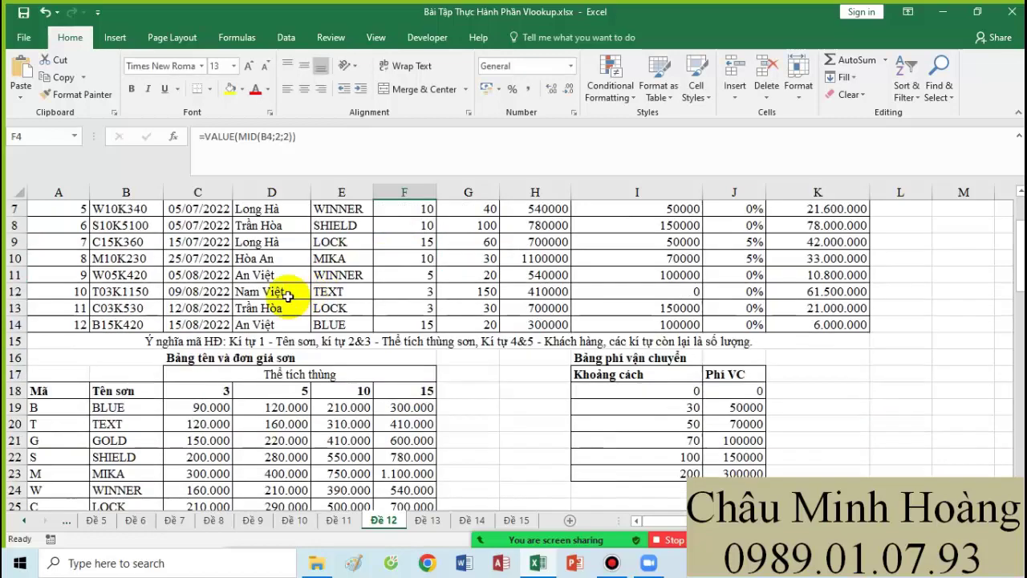
Step: Paste the copied volume formula VALUE(MID(B3;2;2)) as text into cell A45 of the formula notes
scroll(135, 368, down, 5)
click(64, 485)
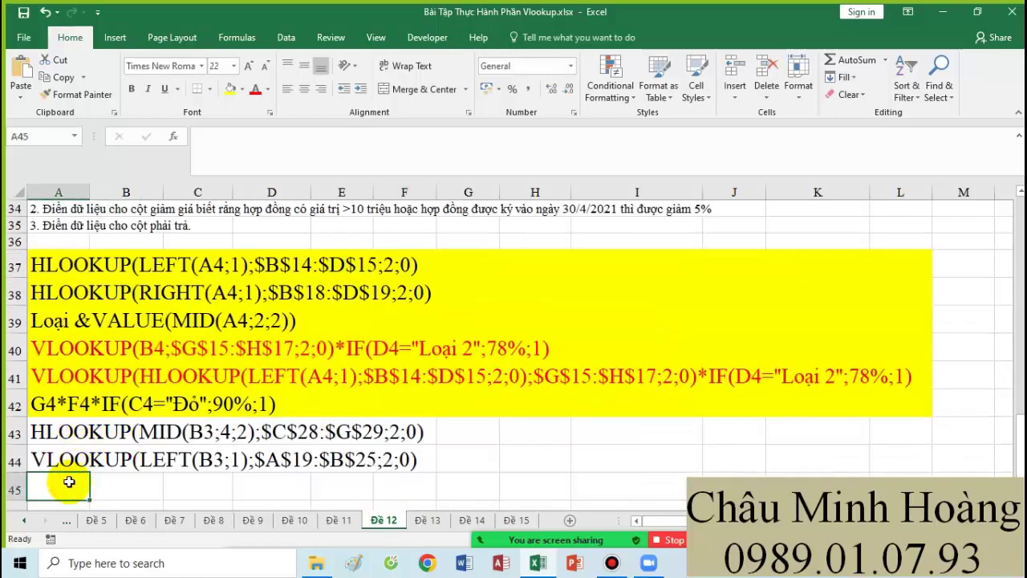
key(ctrl+v)
Step: Examine the Số lượng formula in G3, looking at the RIGHT text argument and the LEN part that sets the character count
scroll(388, 386, up, 11)
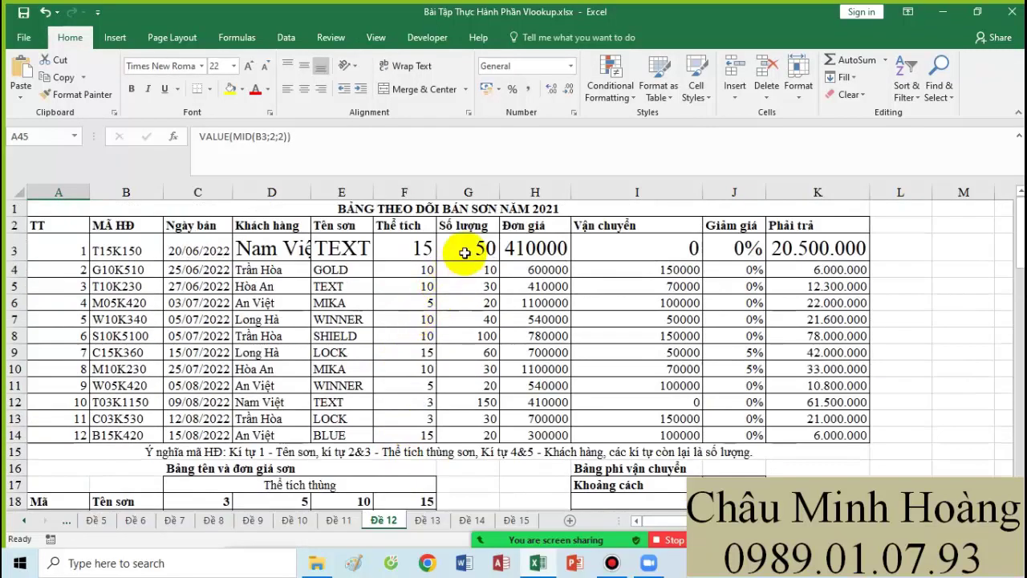
click(464, 251)
double_click(464, 252)
scroll(305, 402, down, 2)
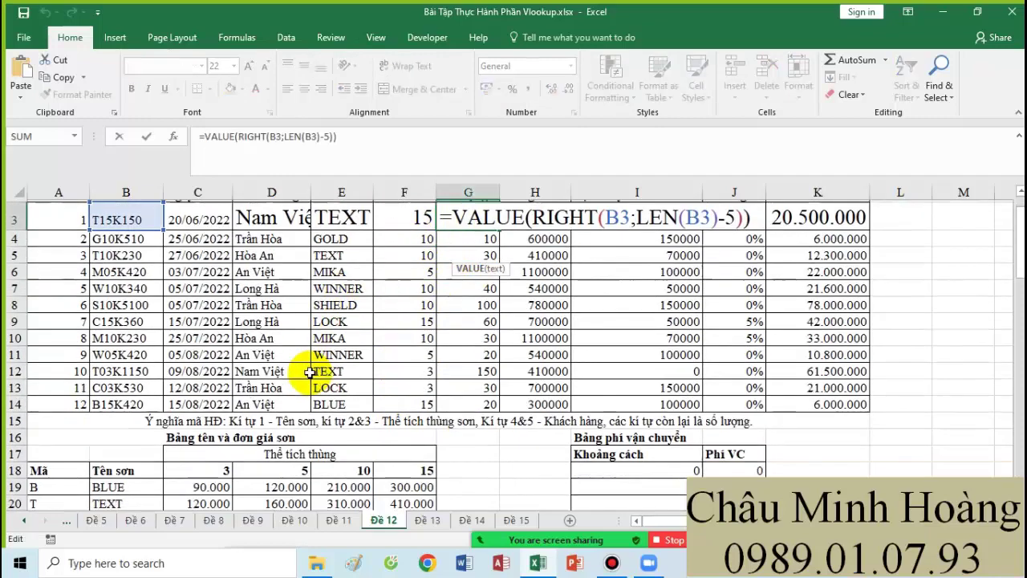
scroll(312, 441, down, 2)
scroll(356, 401, up, 4)
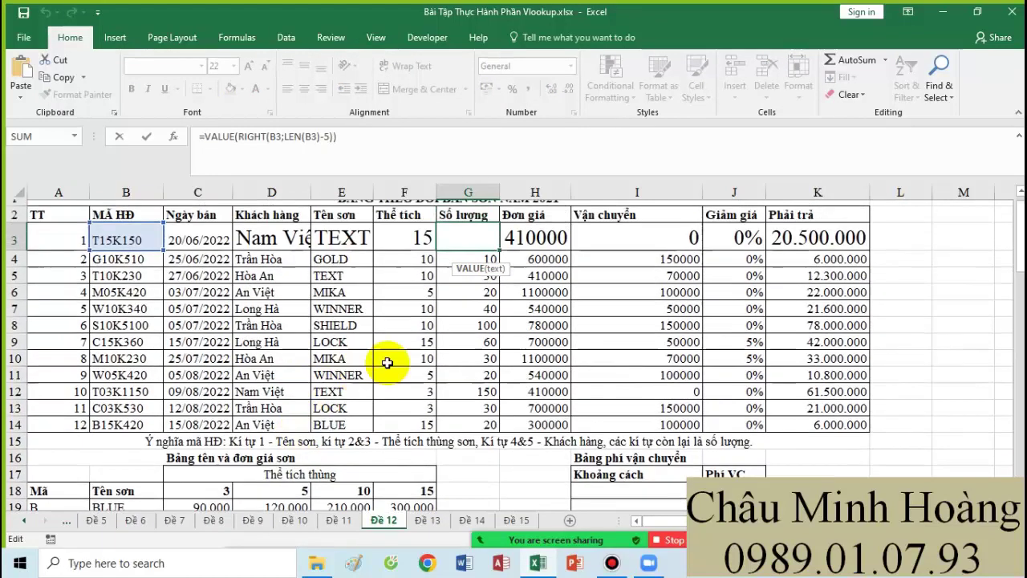
click(626, 249)
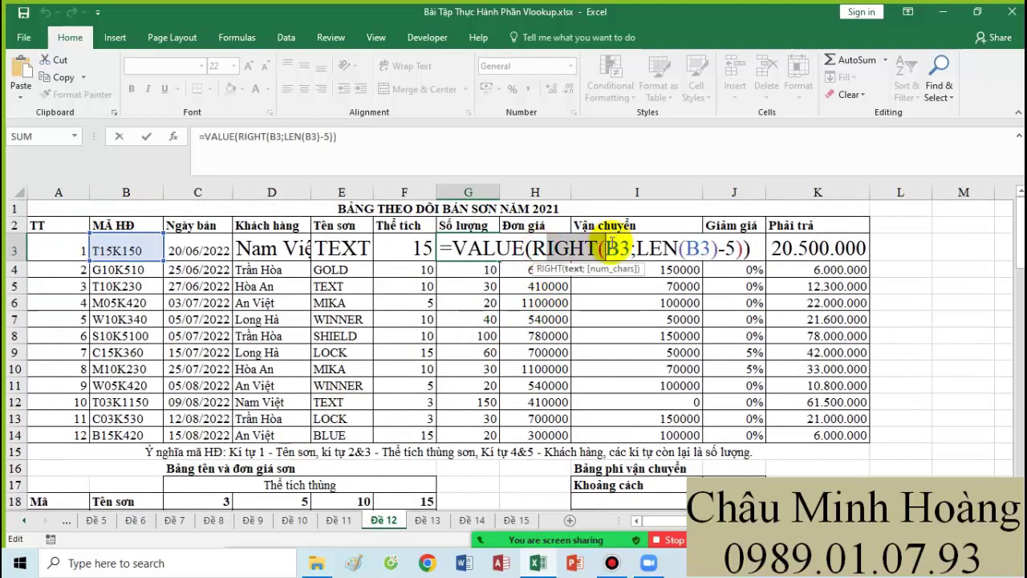
drag(634, 249, 700, 248)
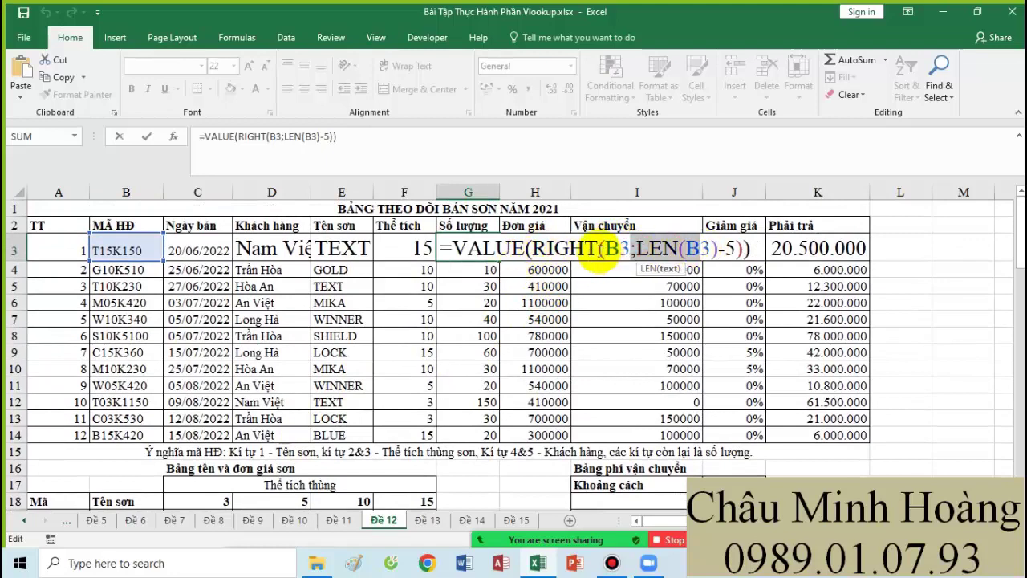
click(622, 245)
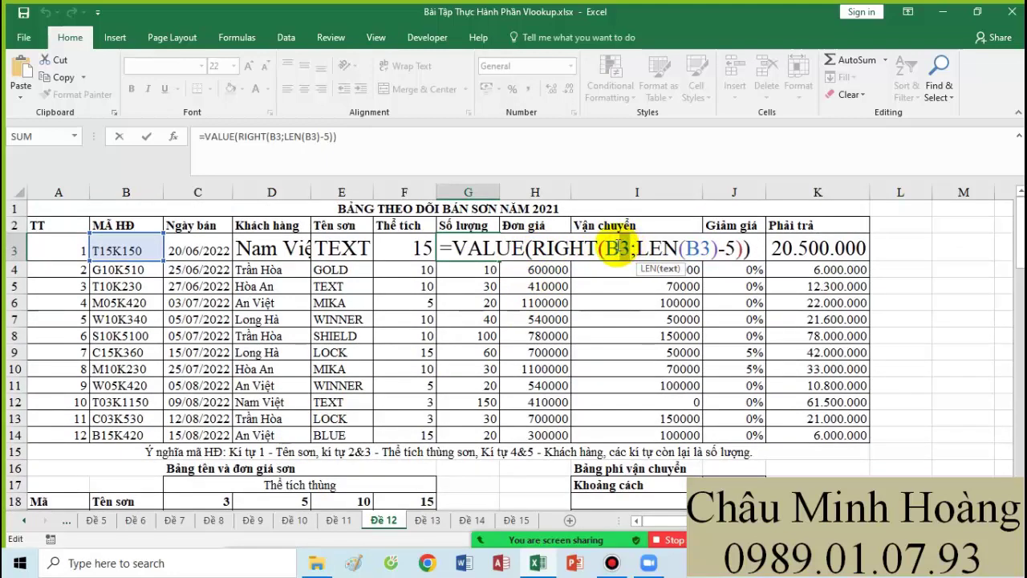
double_click(618, 249)
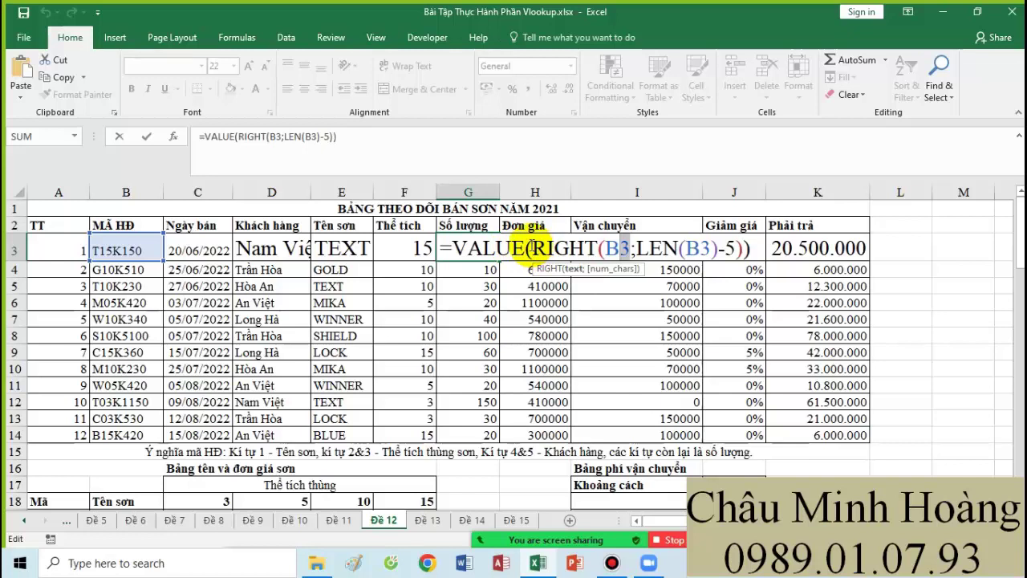
Step: Copy the Số lượng formula from G3 without its equals sign into A46 as the text VALUE(RIGHT(B3;LEN(B3)-5))
drag(450, 248, 795, 254)
key(ctrl+c)
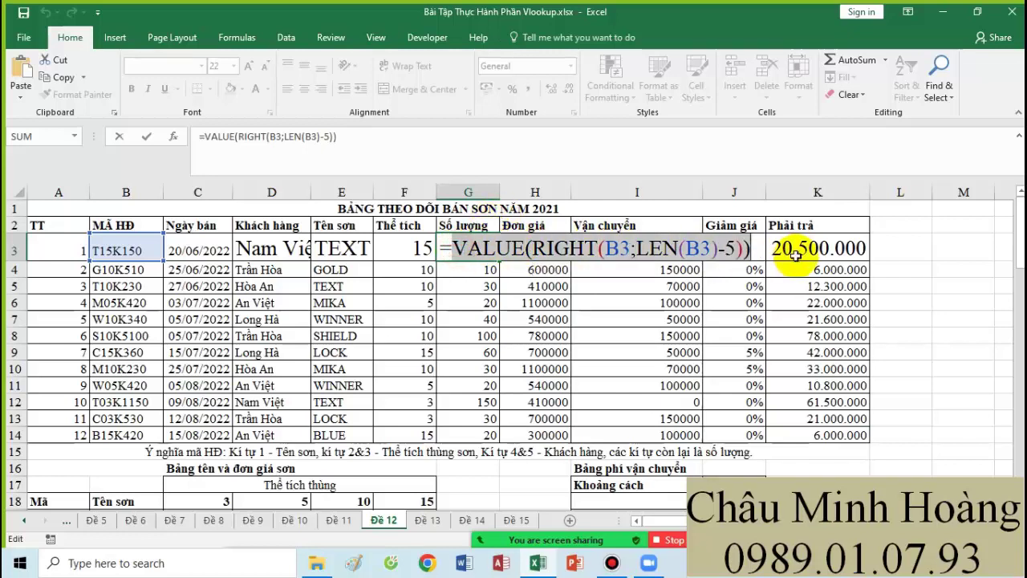
key(Return)
scroll(361, 370, down, 10)
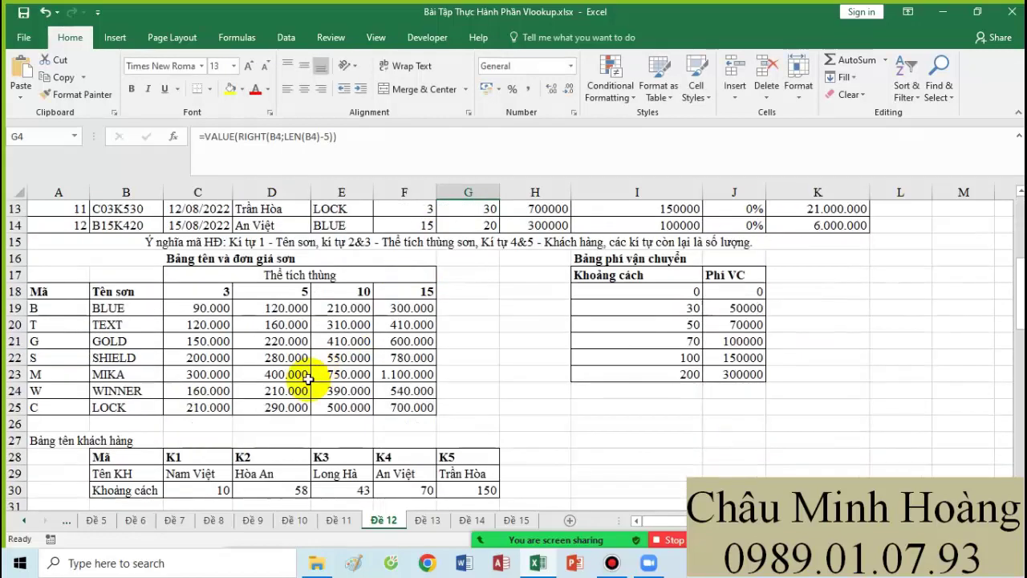
scroll(165, 450, down, 3)
click(63, 383)
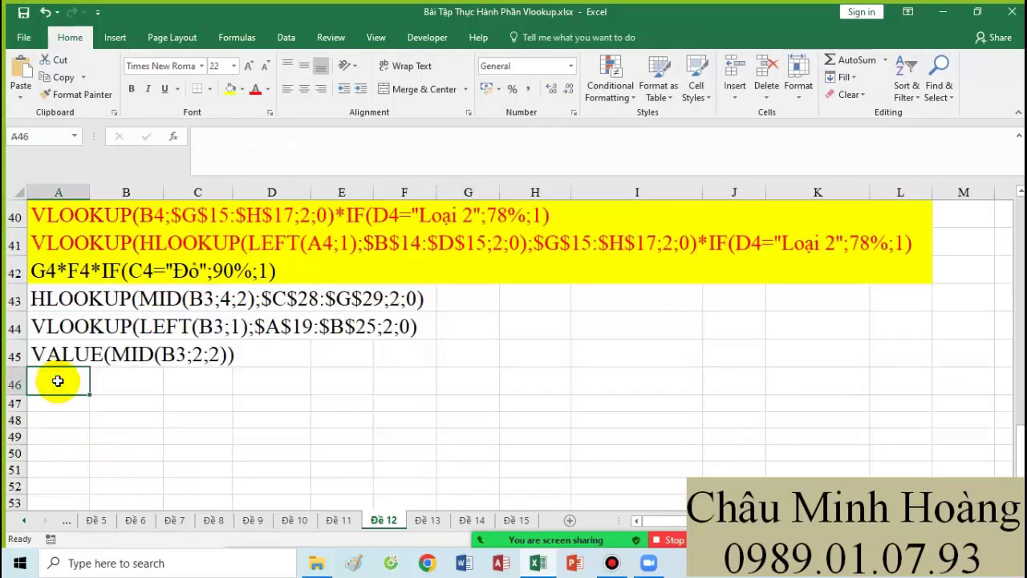
key(ctrl+v)
Step: Fill A46 down the rows below to extend its size 22 formatting, and clear the copied text from A47 downward
drag(90, 396, 85, 492)
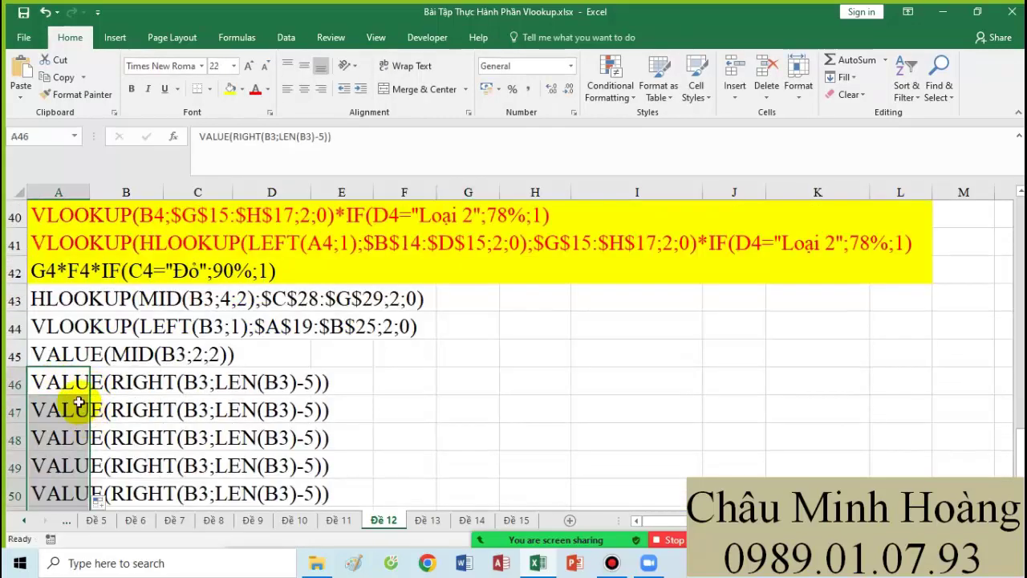
drag(67, 410, 72, 489)
key(Delete)
scroll(211, 447, up, 2)
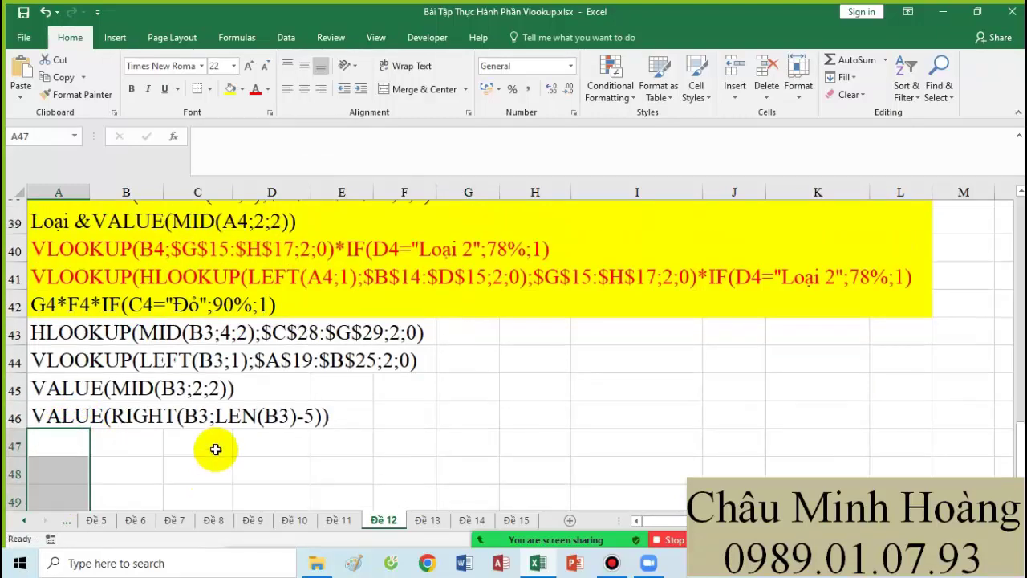
scroll(216, 449, down, 1)
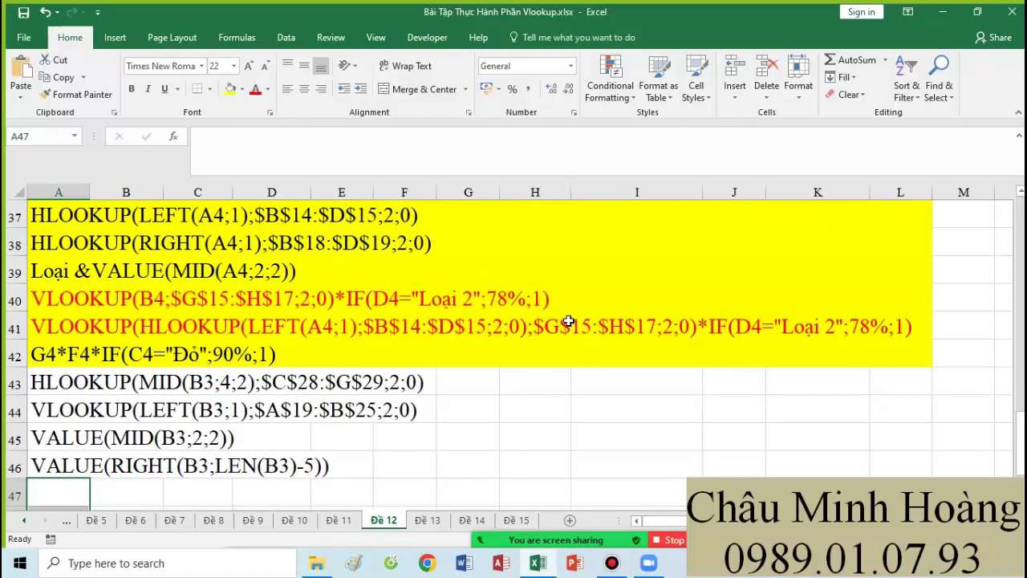
Step: Inspect the Đơn giá formula in H3 and the price area of the paint name and unit price table
scroll(568, 321, up, 11)
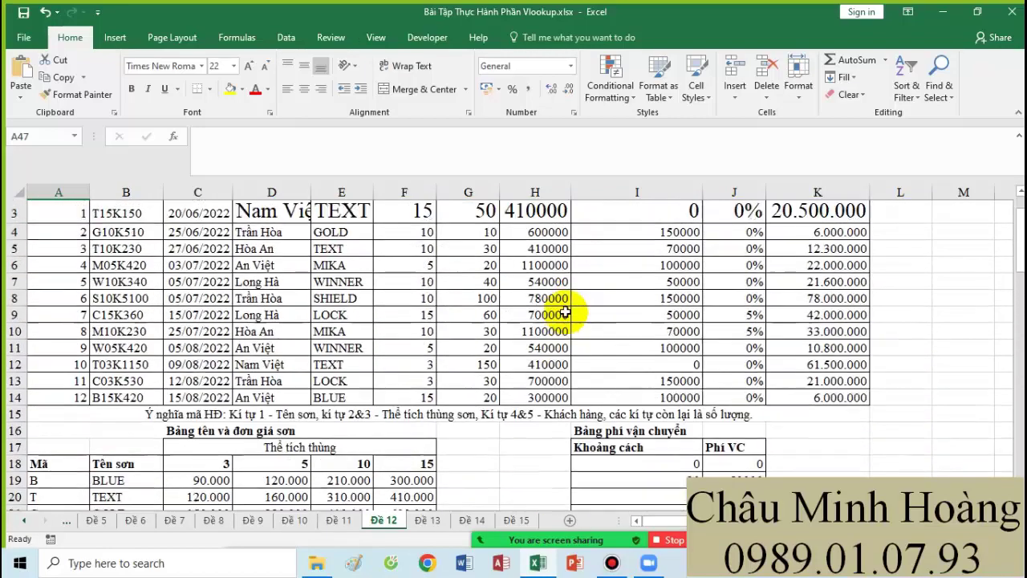
scroll(566, 313, up, 1)
click(538, 248)
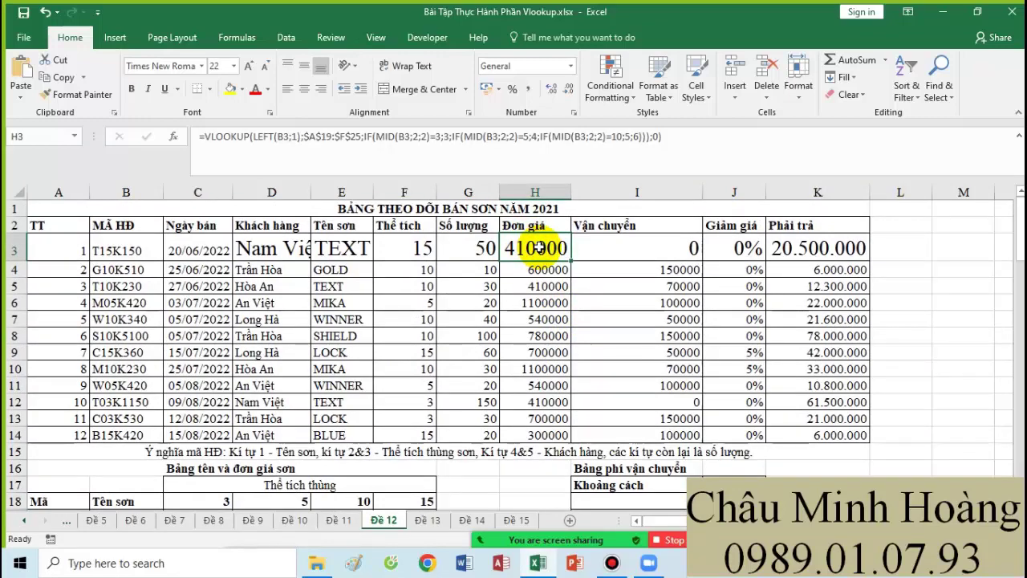
scroll(539, 261, down, 2)
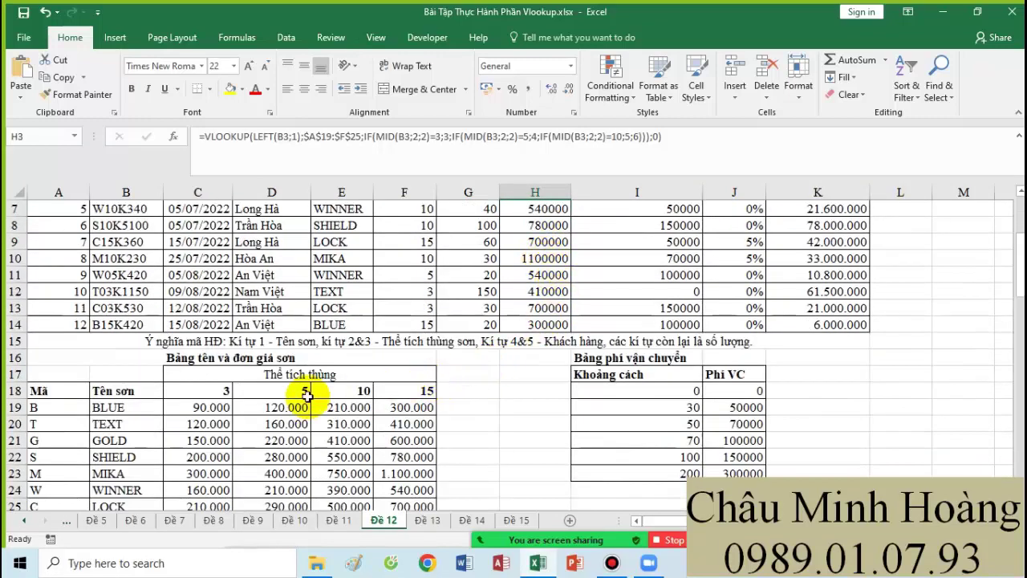
scroll(219, 395, down, 2)
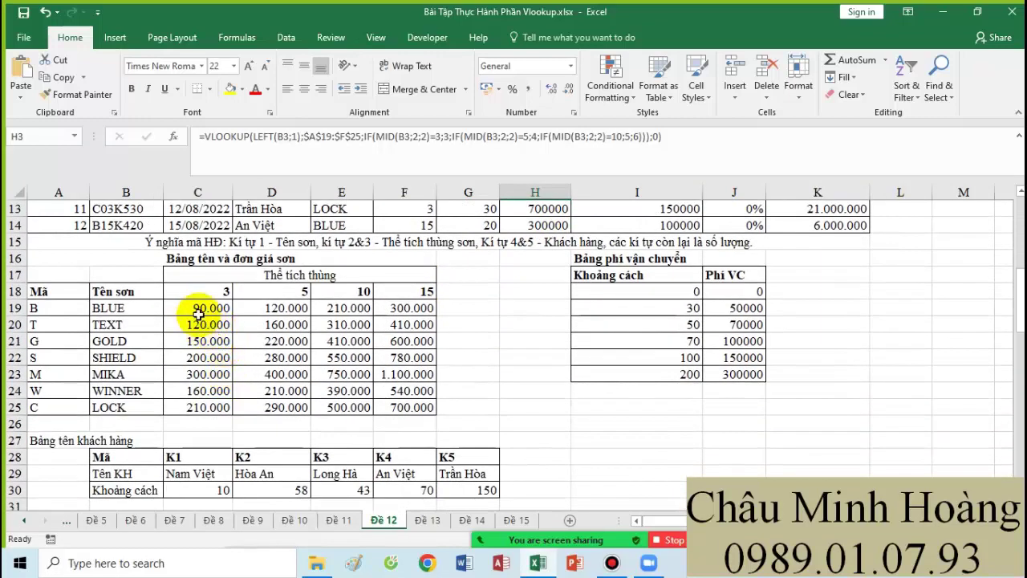
click(199, 308)
drag(251, 311, 413, 426)
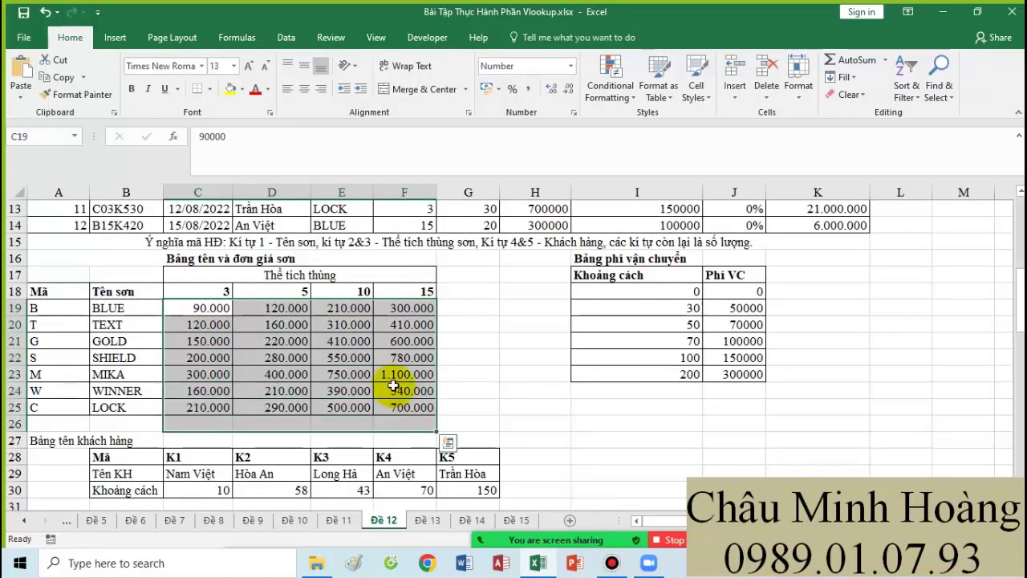
Step: Highlight the container volumes in C18:F18 and the paint codes in A19:A25 with yellow fill
drag(210, 291, 405, 291)
click(230, 88)
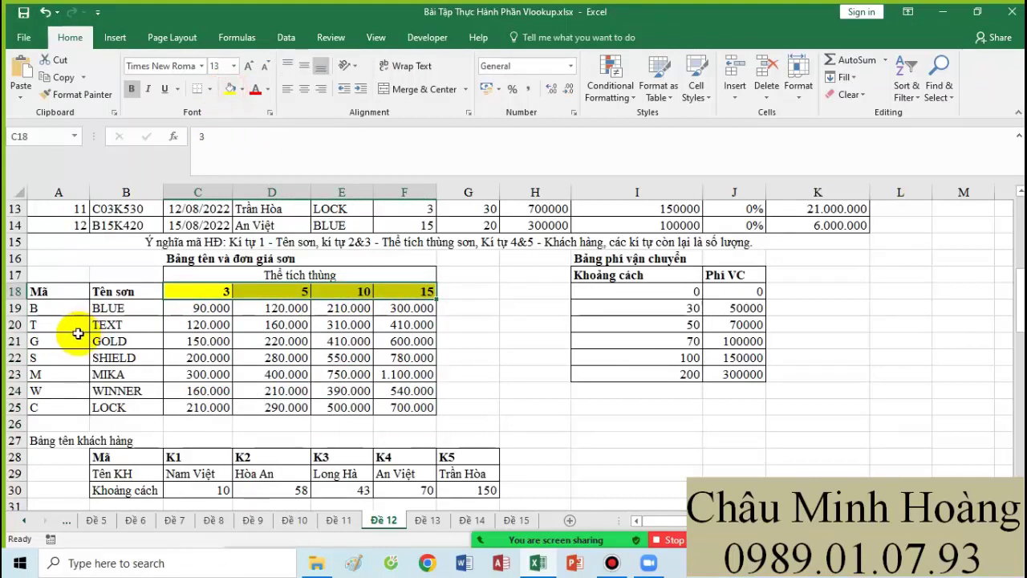
drag(65, 308, 68, 401)
click(231, 88)
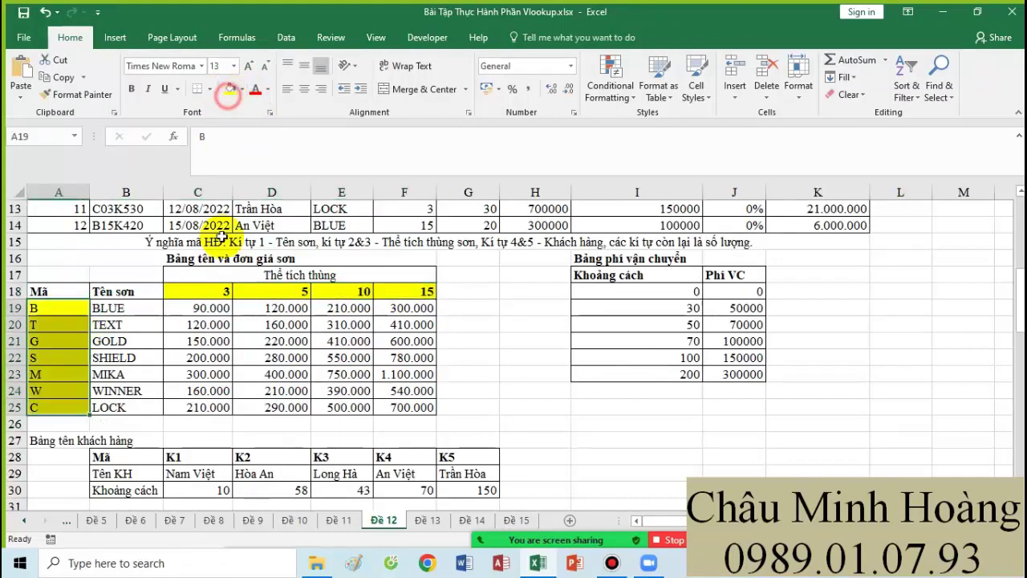
Step: Review the highlighted volume headings and the individual paint codes in column A of the price table
drag(213, 293, 400, 298)
click(68, 313)
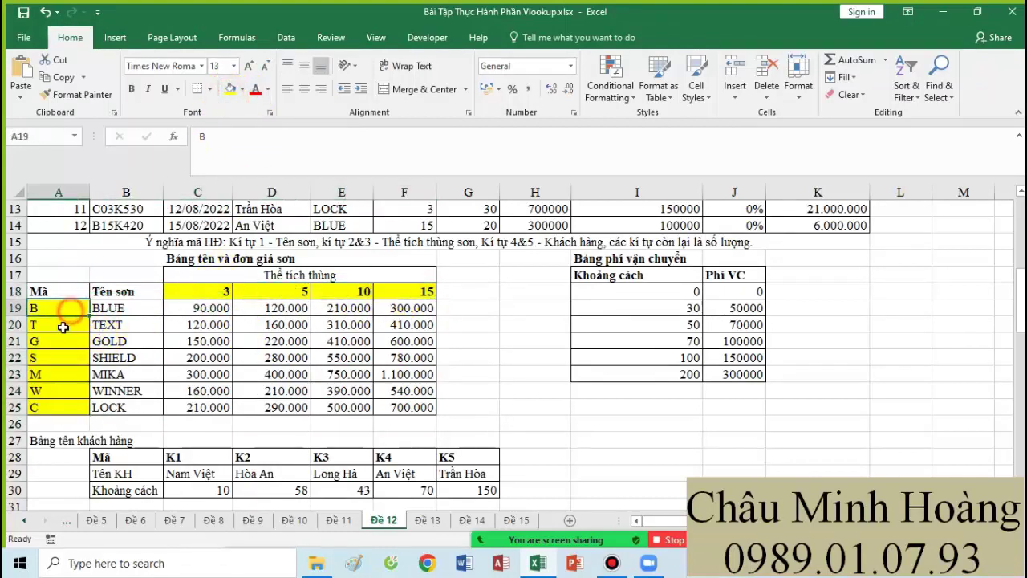
click(68, 327)
click(68, 344)
click(67, 357)
click(67, 374)
click(67, 390)
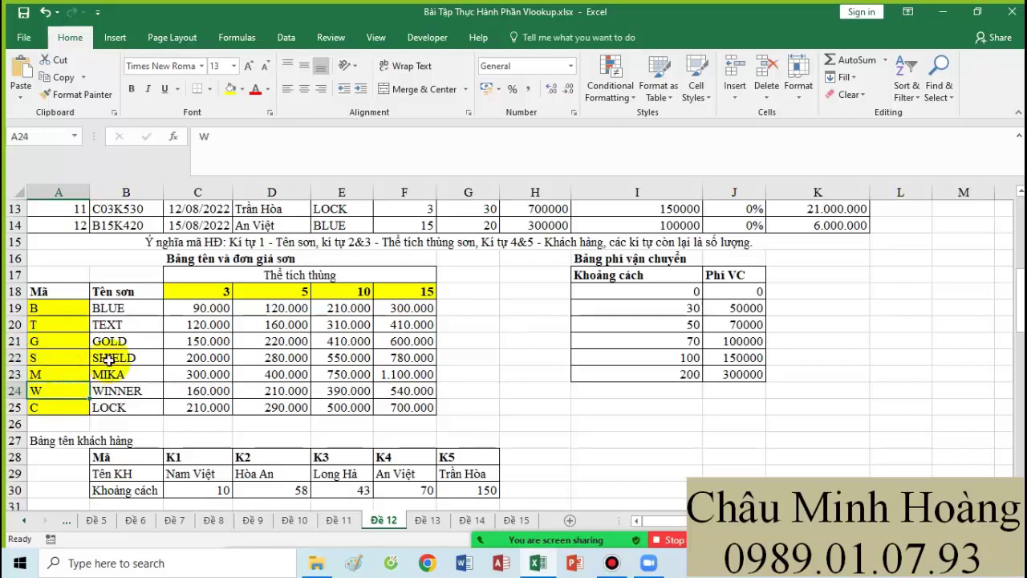
drag(331, 326, 348, 311)
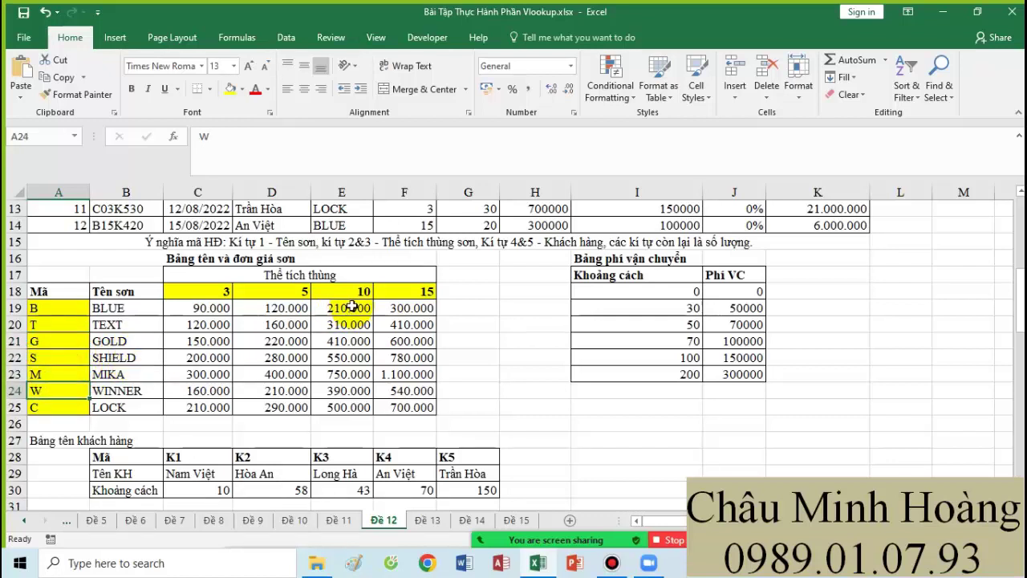
Step: Examine how the container volumes in C18:F18 relate to the price columns and the sales table above
drag(215, 291, 407, 287)
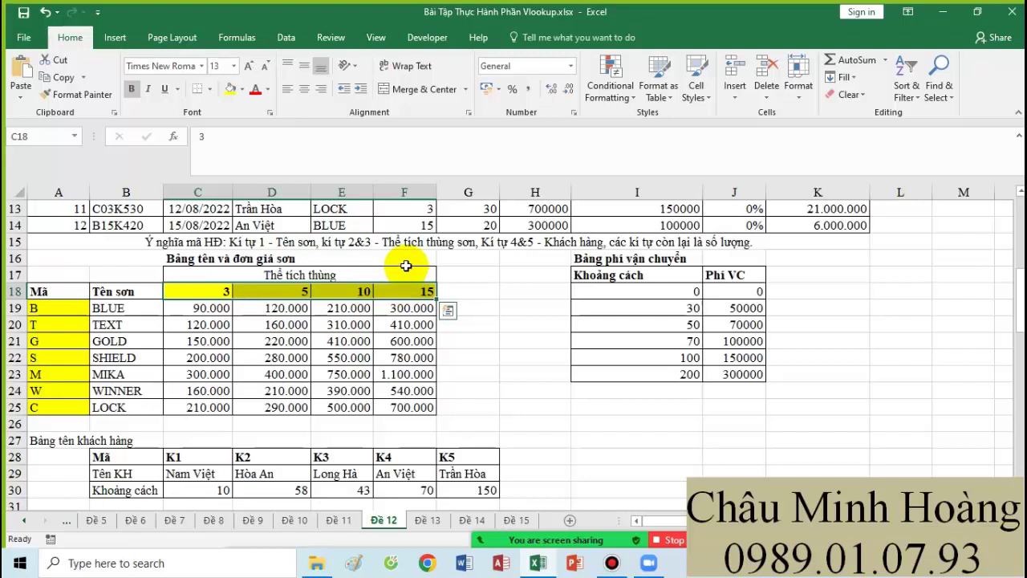
drag(207, 291, 390, 295)
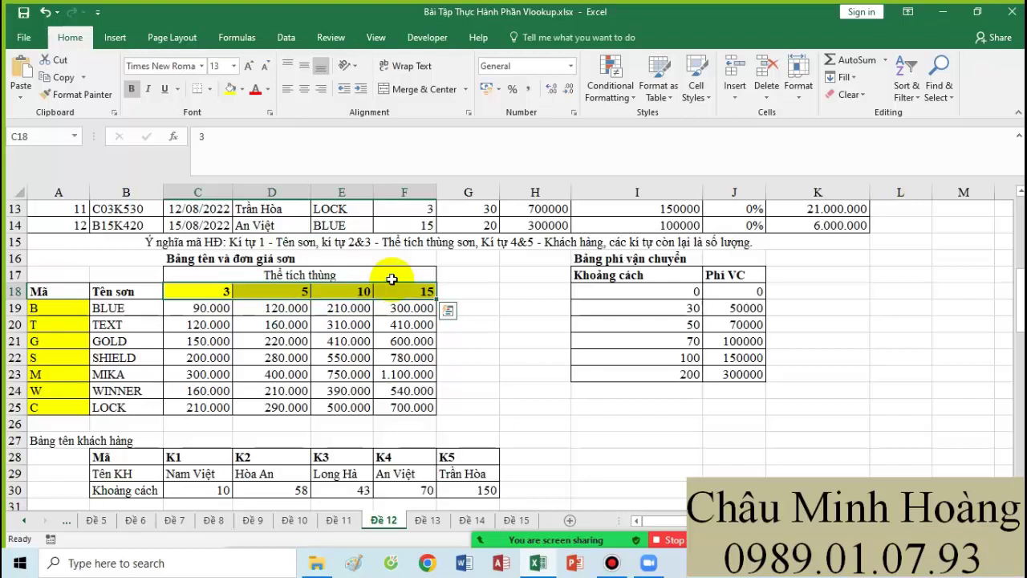
drag(202, 291, 396, 295)
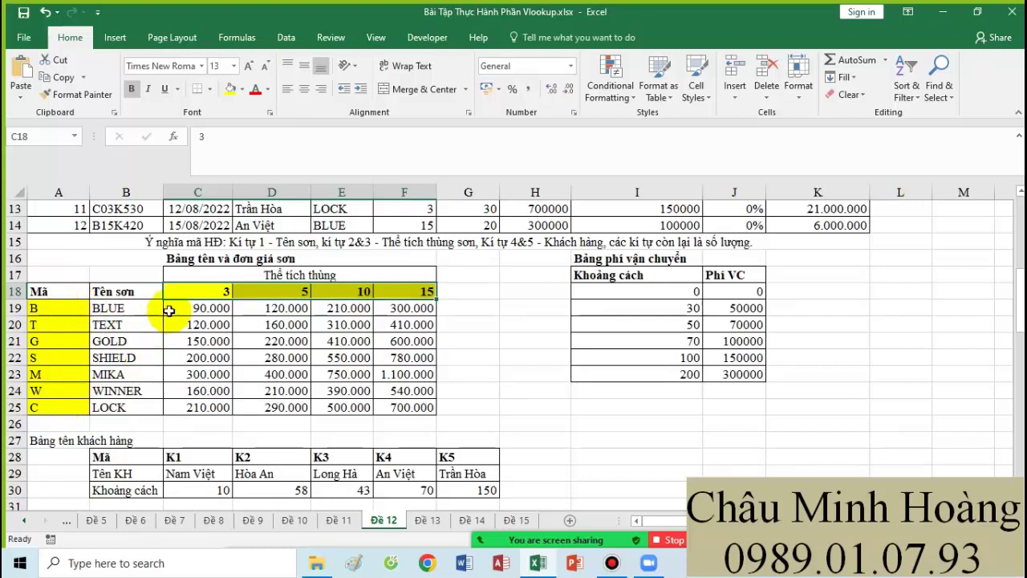
drag(213, 291, 336, 407)
scroll(466, 350, up, 4)
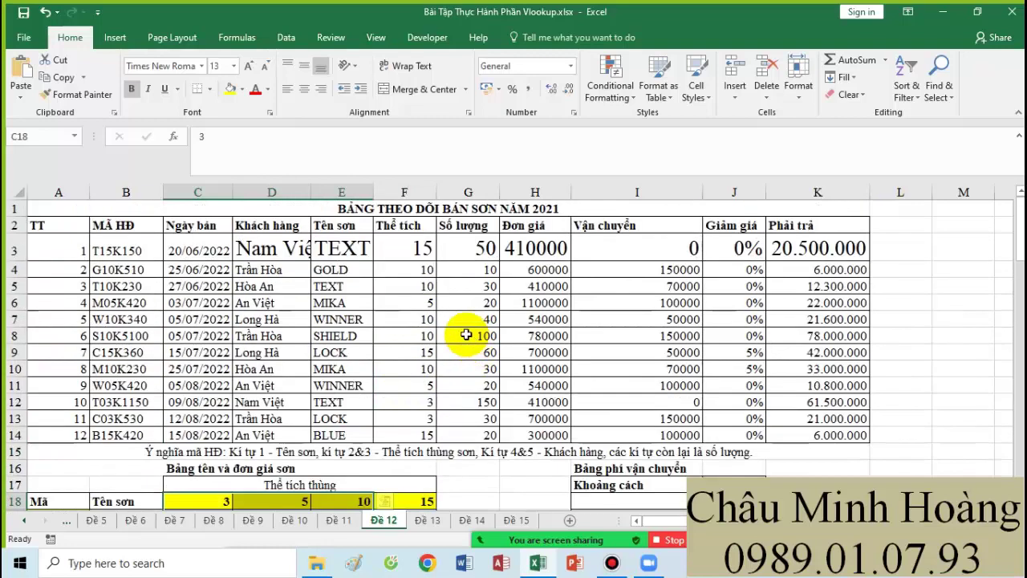
scroll(465, 335, down, 2)
drag(225, 387, 407, 389)
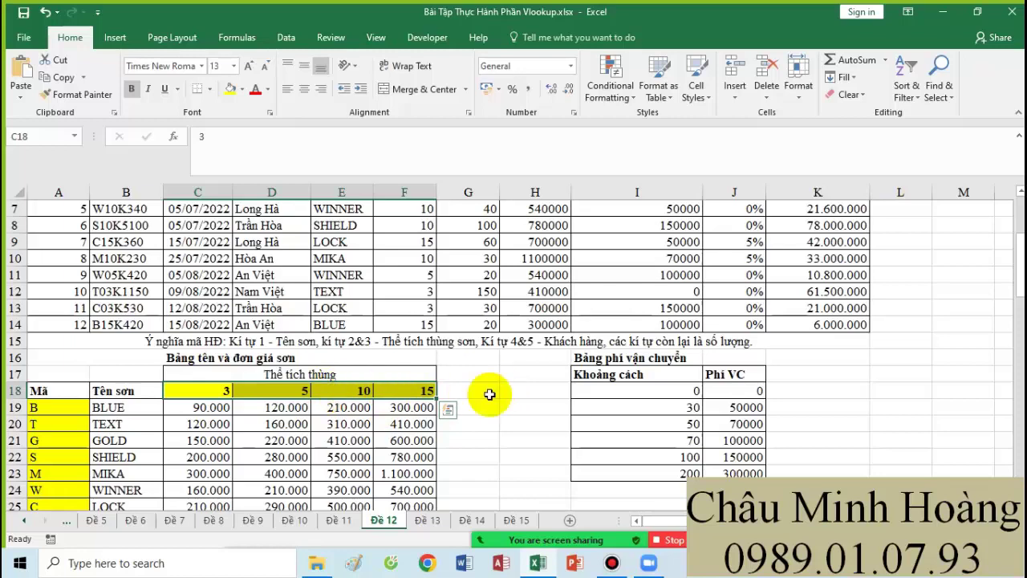
Step: Examine the Đơn giá formula in H3, comparing its $A$19:$F$25 lookup range with the price table and reviewing the first MID condition
scroll(565, 393, up, 2)
double_click(546, 249)
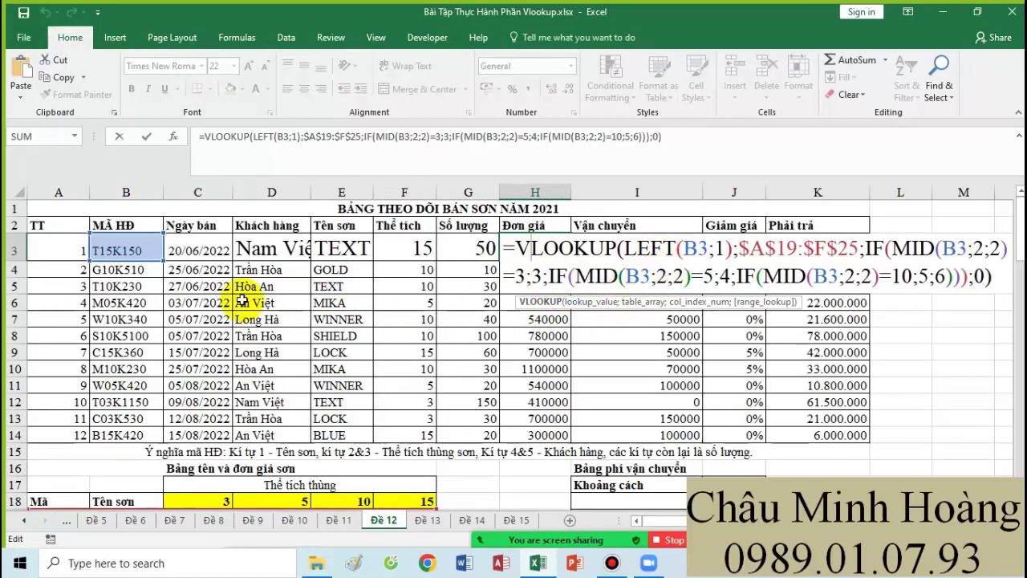
scroll(227, 305, down, 2)
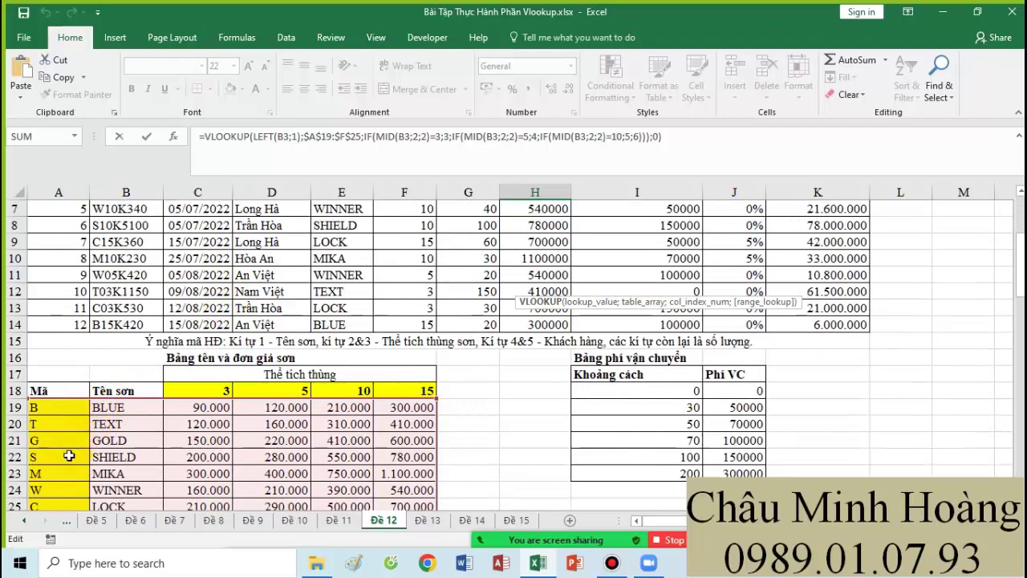
scroll(689, 307, up, 2)
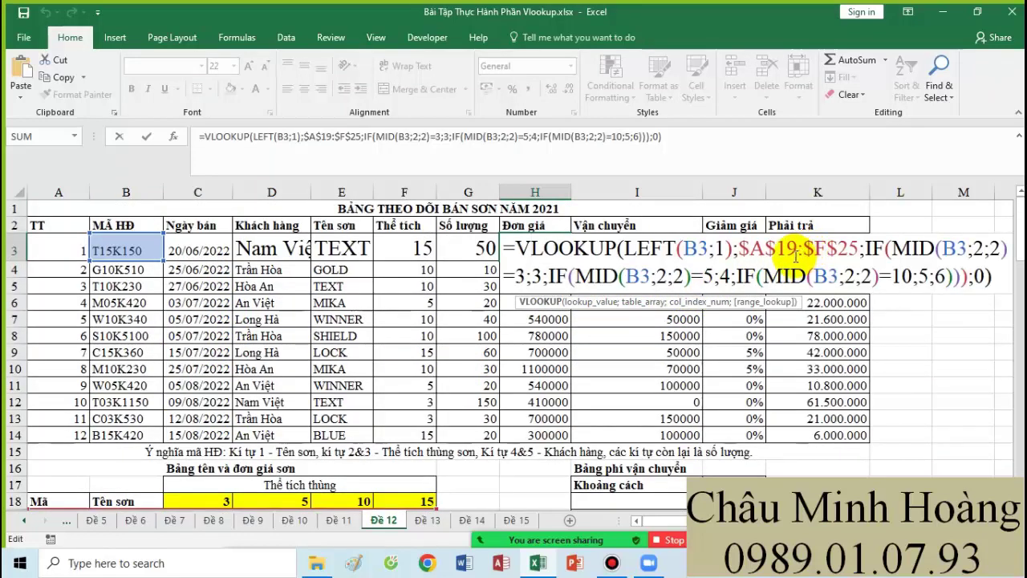
scroll(356, 271, down, 2)
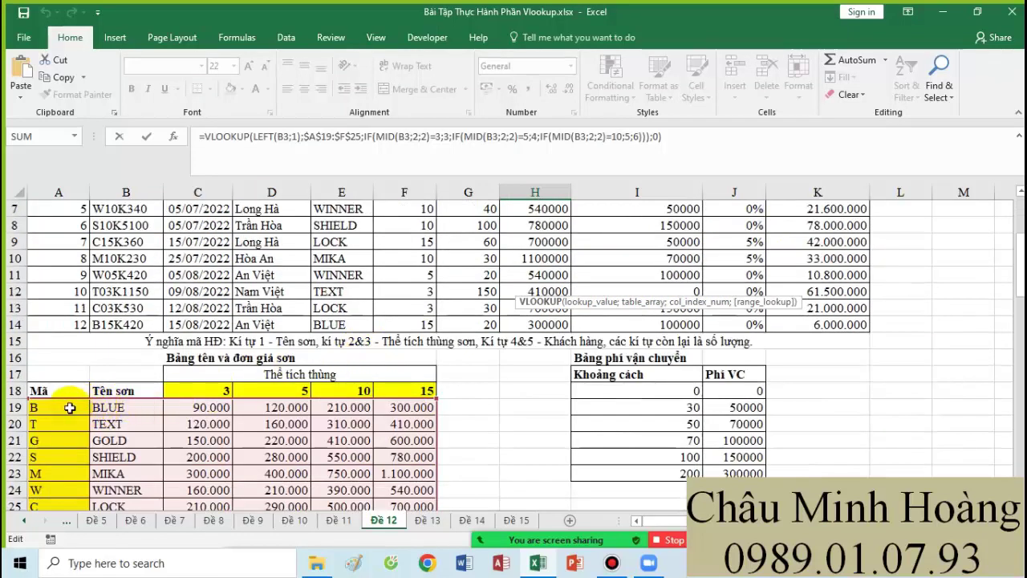
scroll(420, 340, down, 2)
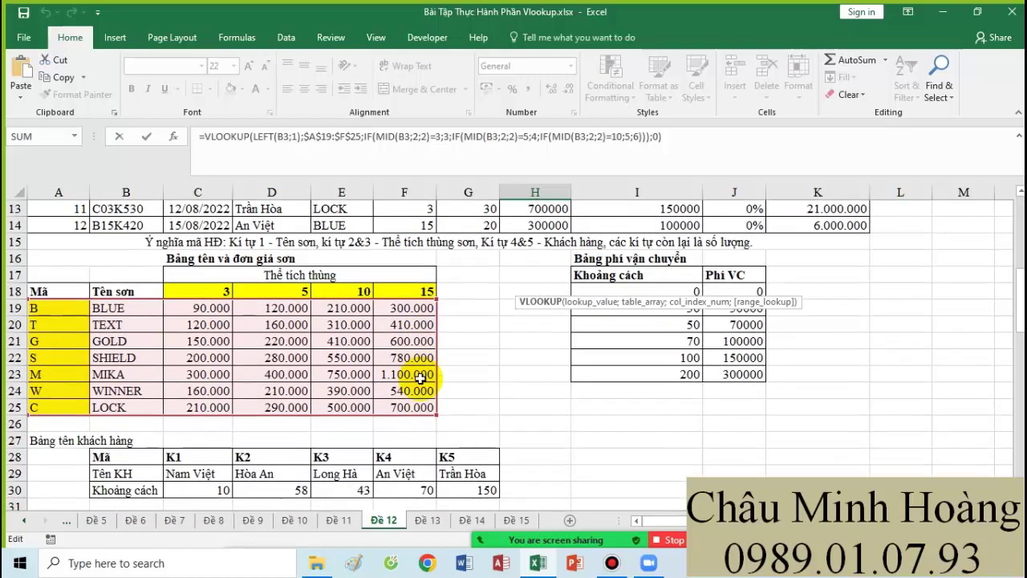
scroll(691, 364, up, 4)
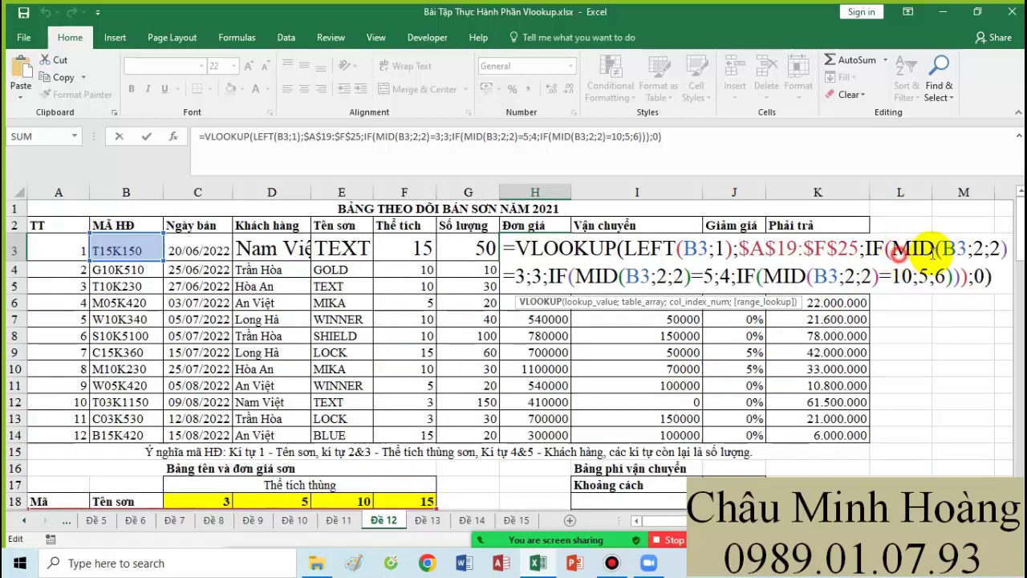
drag(892, 249, 568, 275)
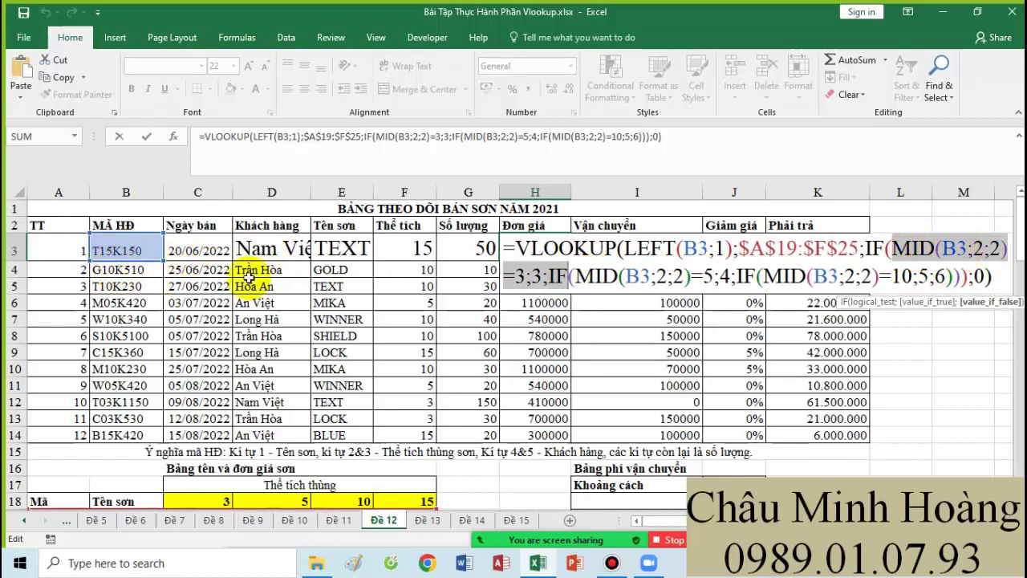
click(515, 281)
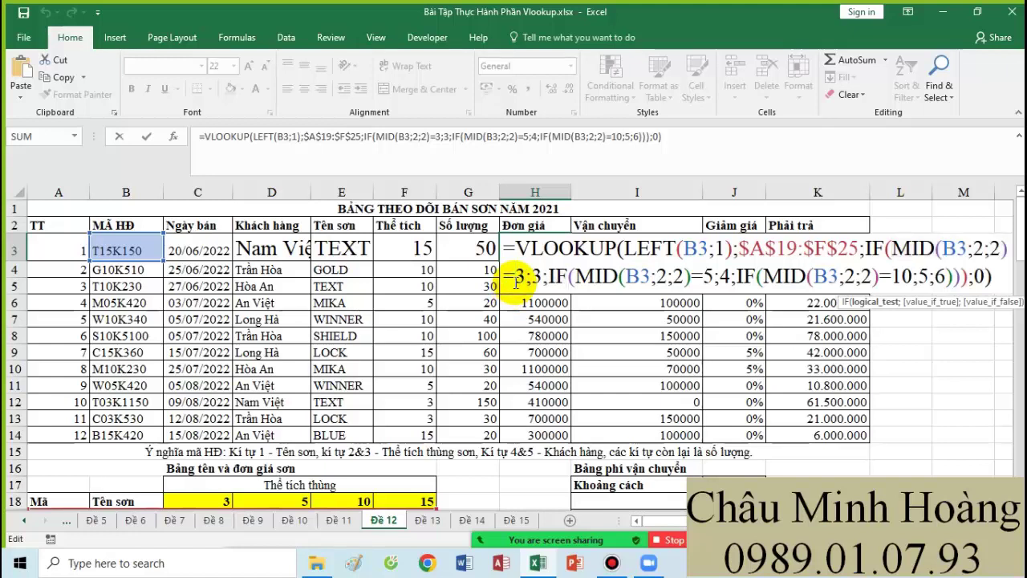
click(892, 248)
text(1*)
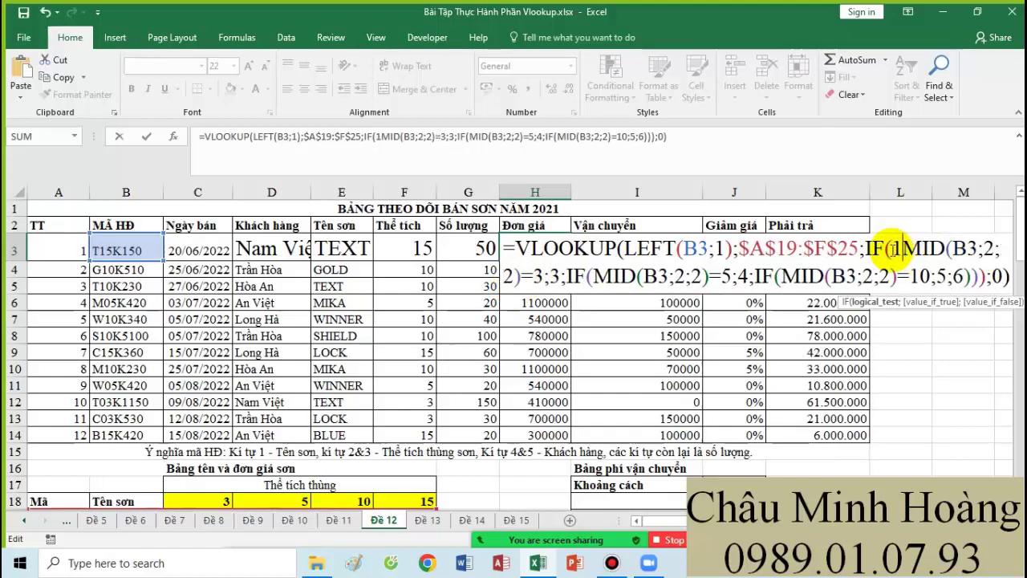
key(BackSpace)
key(BackSpace)
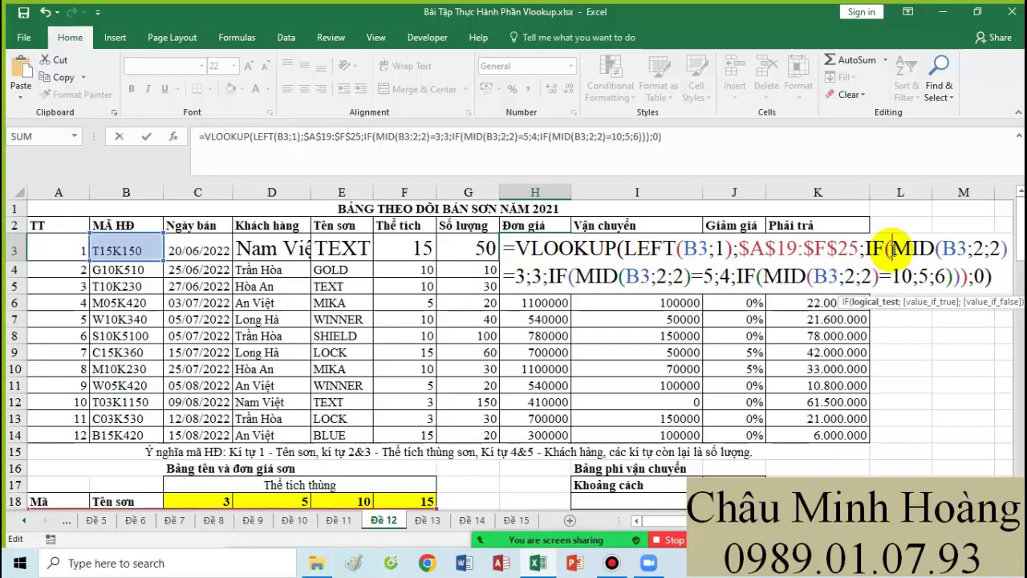
Step: Wrap the first MID(B3;2;2) test of the H3 formula in the VALUE function
text(VALUE()
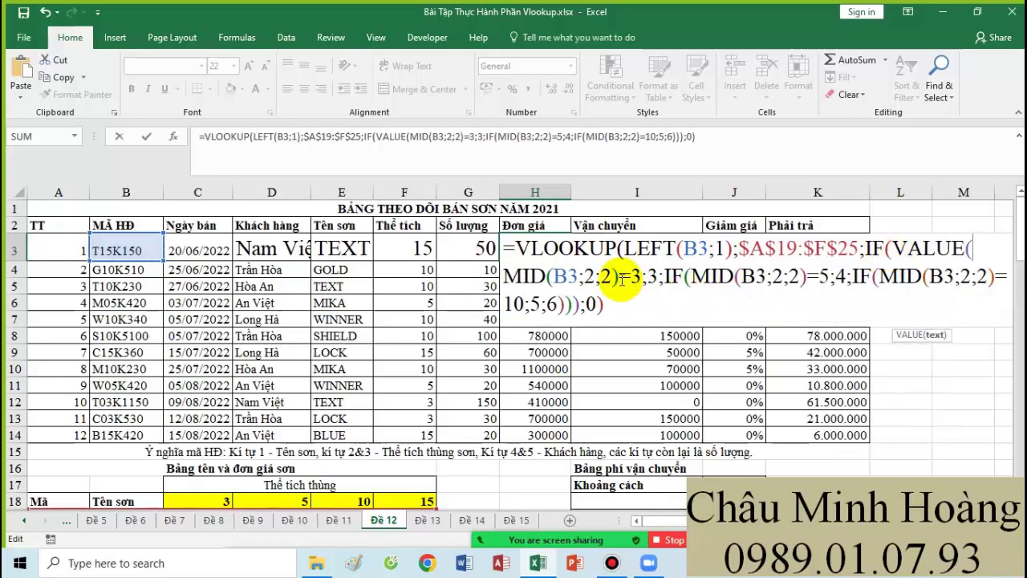
click(620, 277)
text())
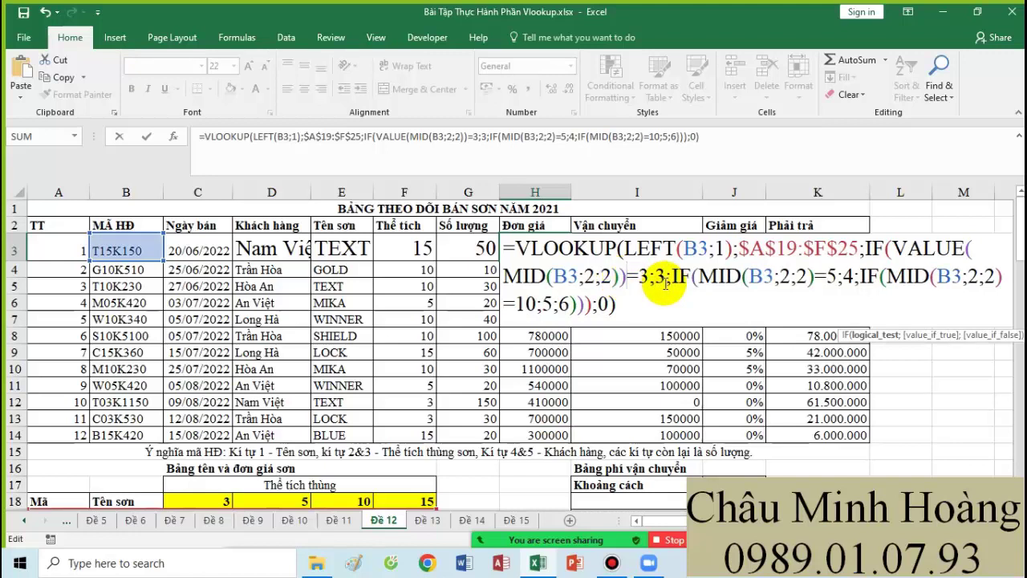
Step: In H3, prefix the second MID test with 1* and make the third MID test compare against the text "10"
click(702, 276)
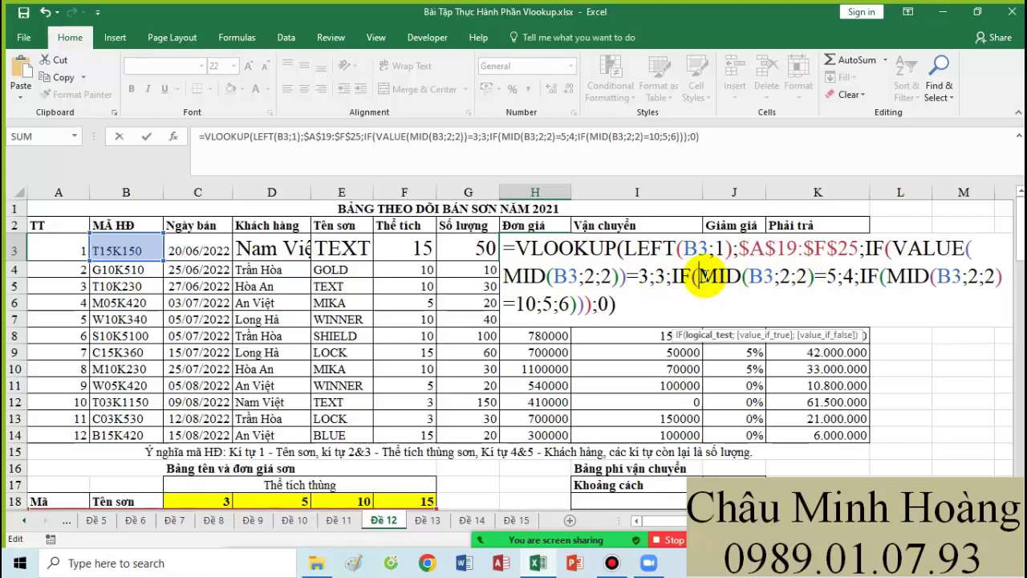
text(1*)
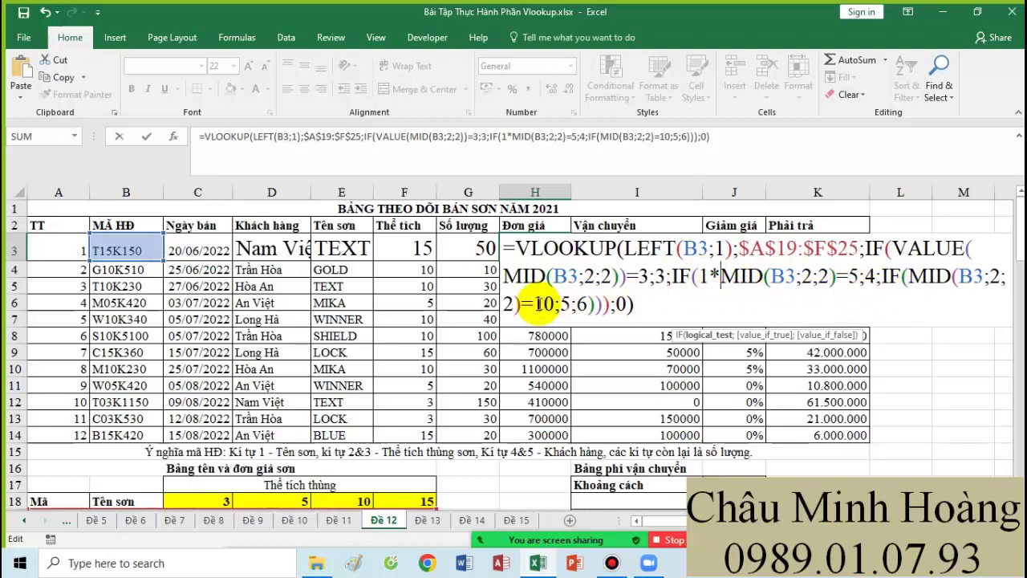
click(534, 304)
text("10)
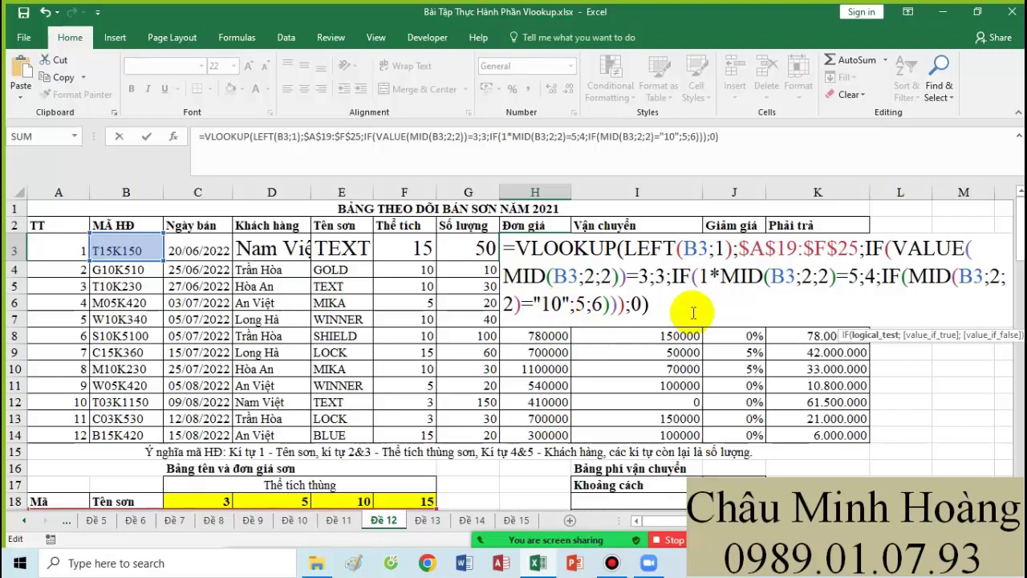
Step: Copy the whole Đơn giá formula from H3 without its equals sign, and commit the edited formula
click(533, 303)
drag(533, 303, 581, 306)
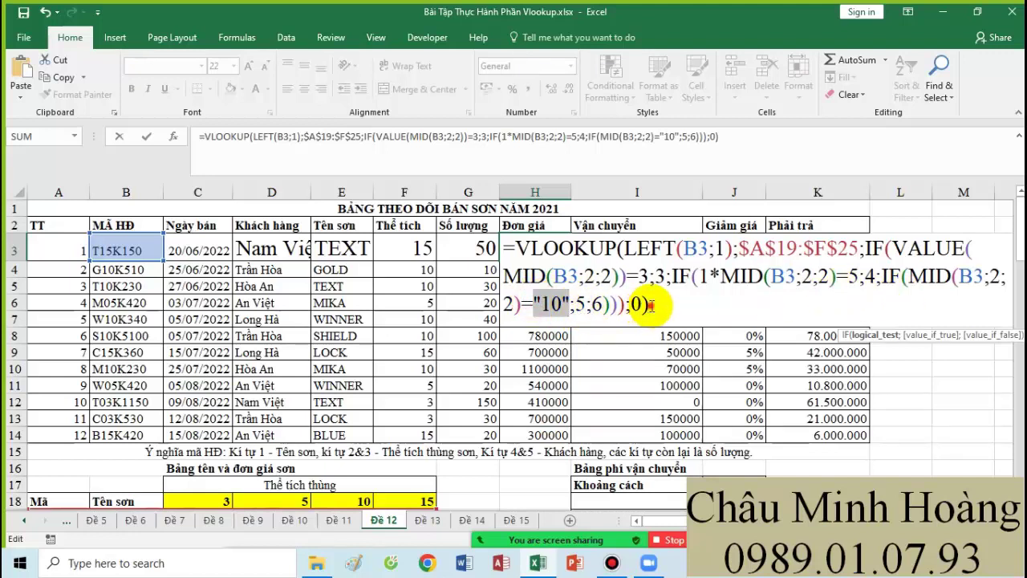
drag(650, 305, 520, 251)
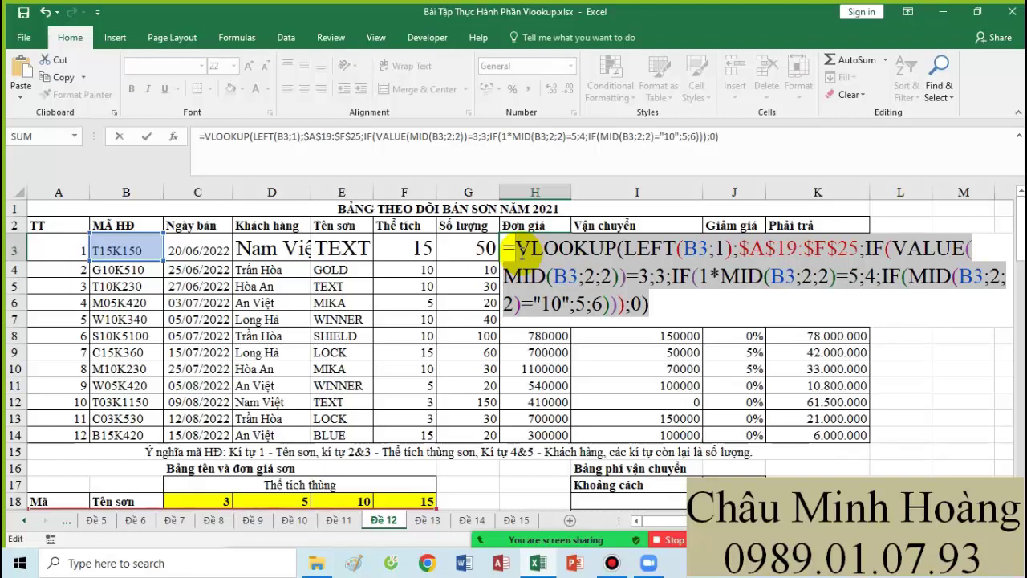
click(552, 304)
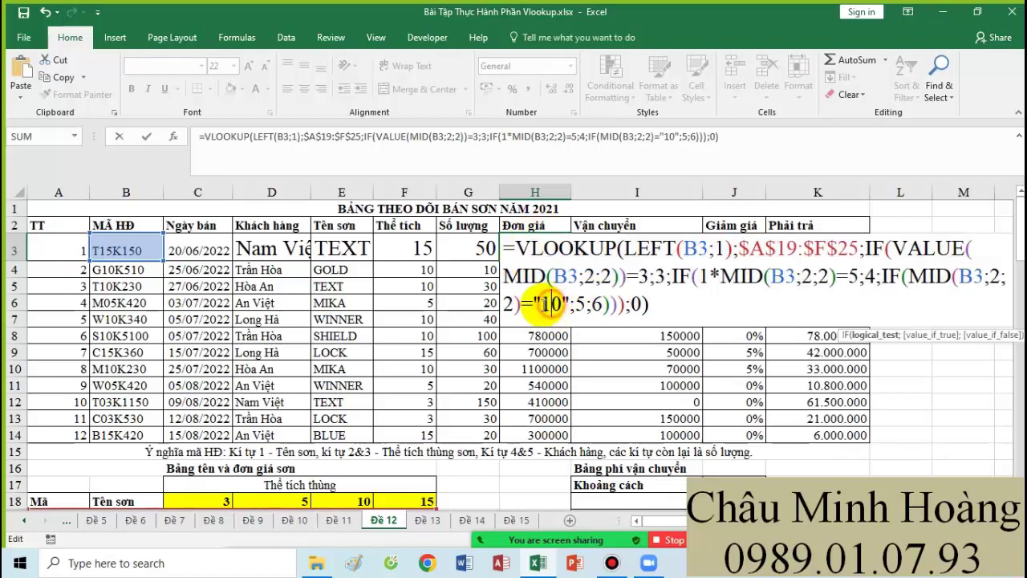
drag(534, 306, 573, 310)
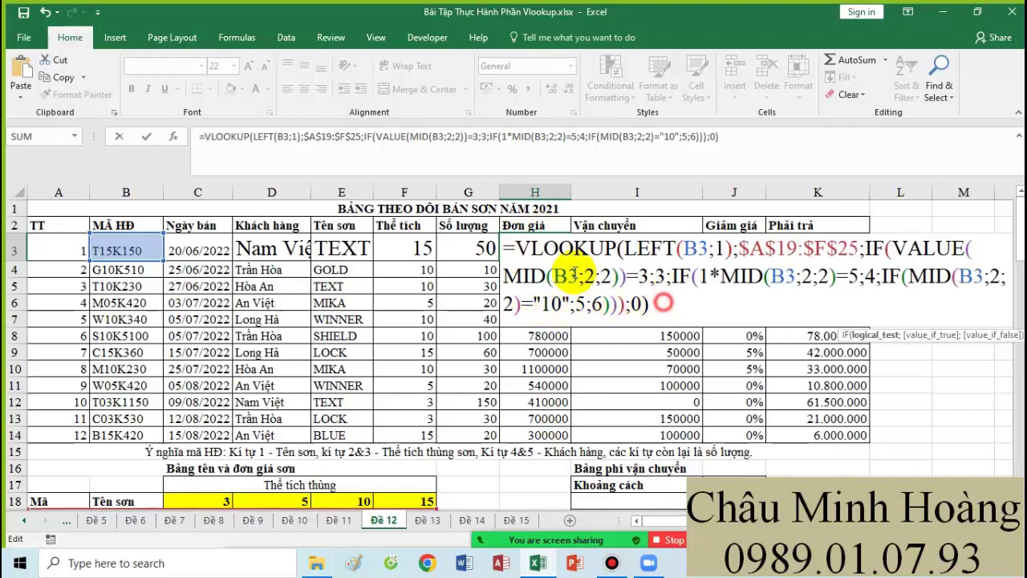
drag(652, 305, 514, 249)
key(ctrl+c)
key(Return)
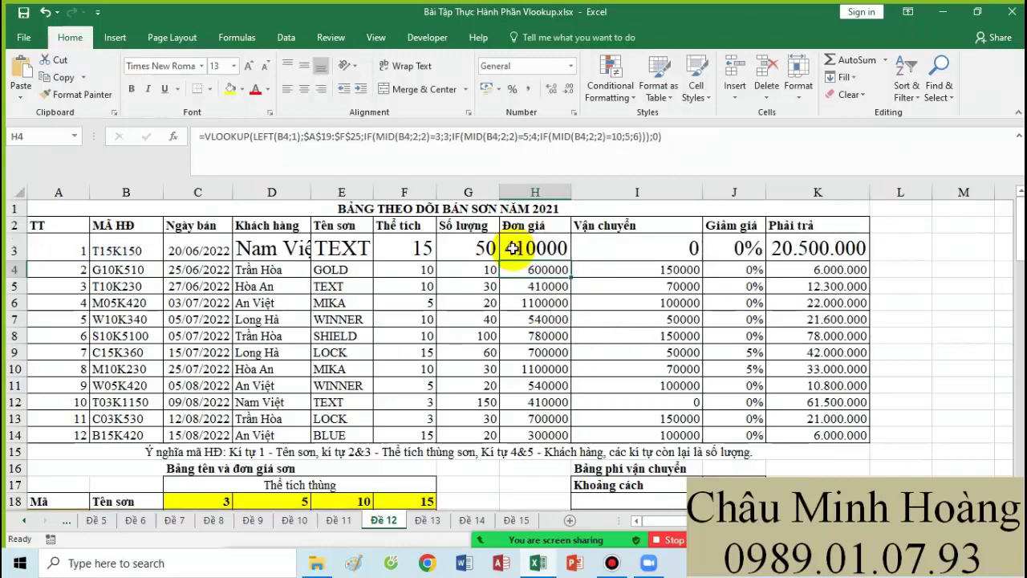
Step: Paste the copied formula as text in A47 below the recorded formulas and reduce its font size to 18
scroll(470, 300, down, 6)
scroll(159, 401, down, 6)
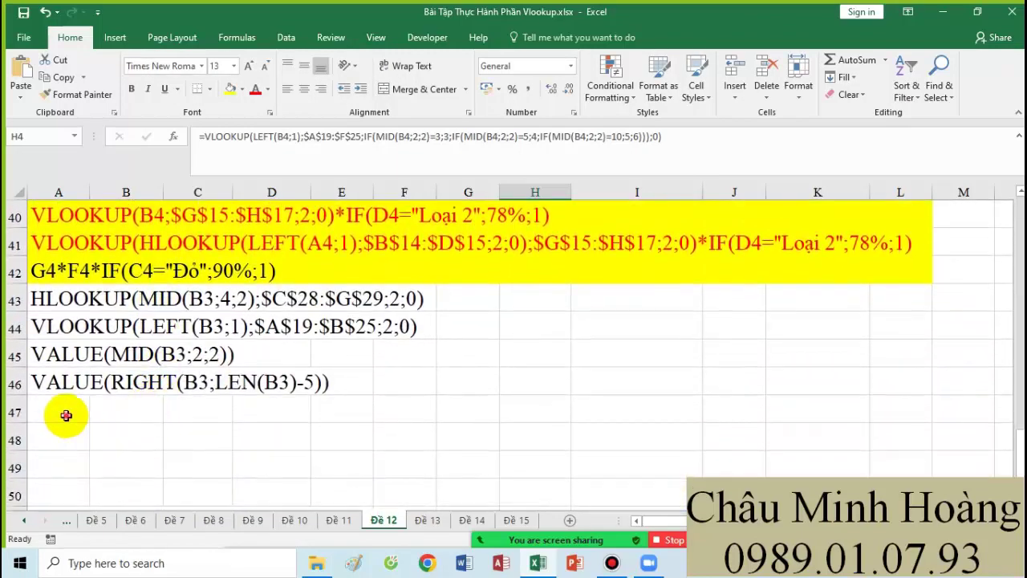
click(67, 413)
key(ctrl+v)
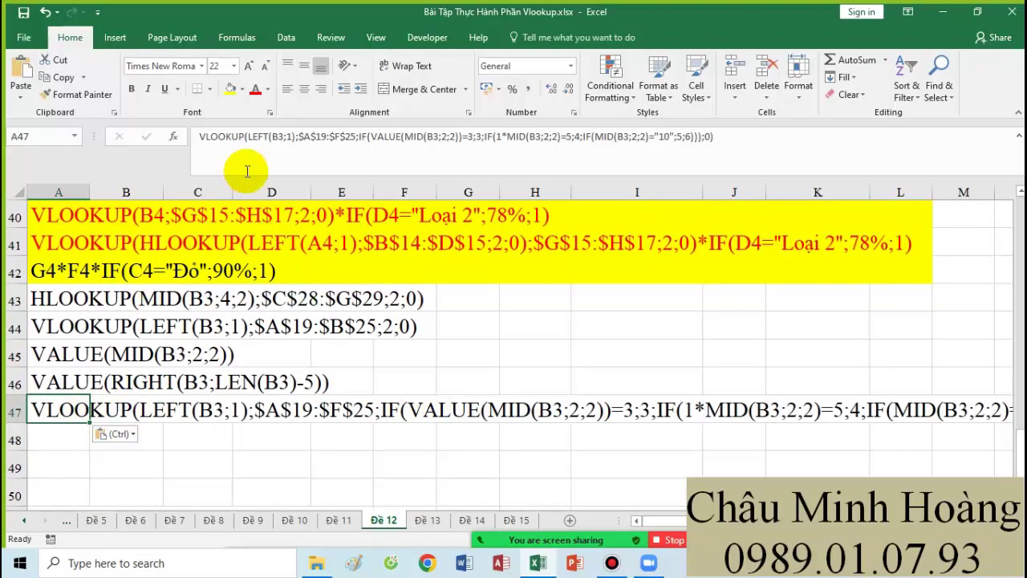
click(268, 66)
click(270, 64)
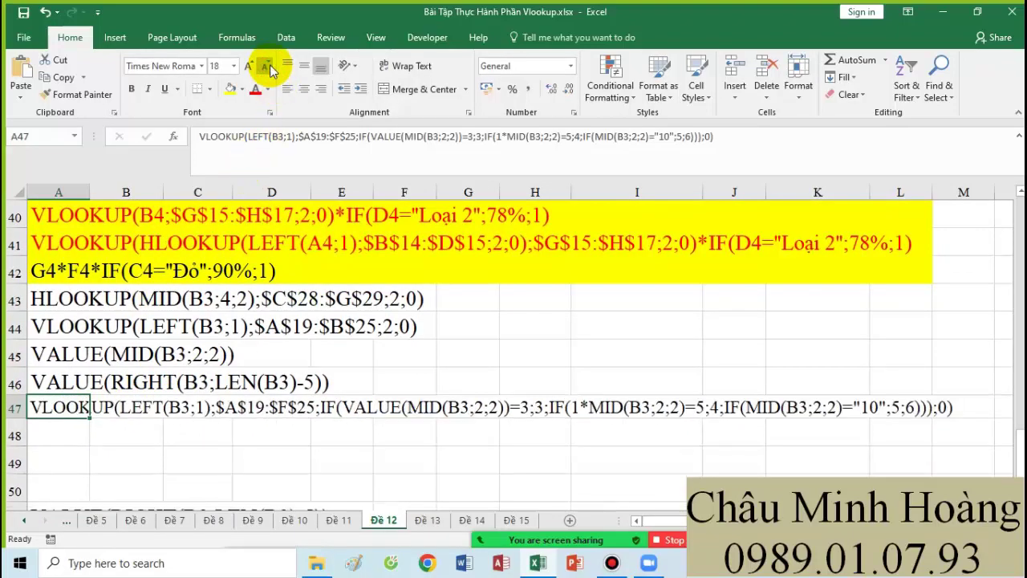
Step: Open the Vận chuyển formula in I3 and compare its $I$18:$J$23 range with the shipping fee table
scroll(628, 342, up, 13)
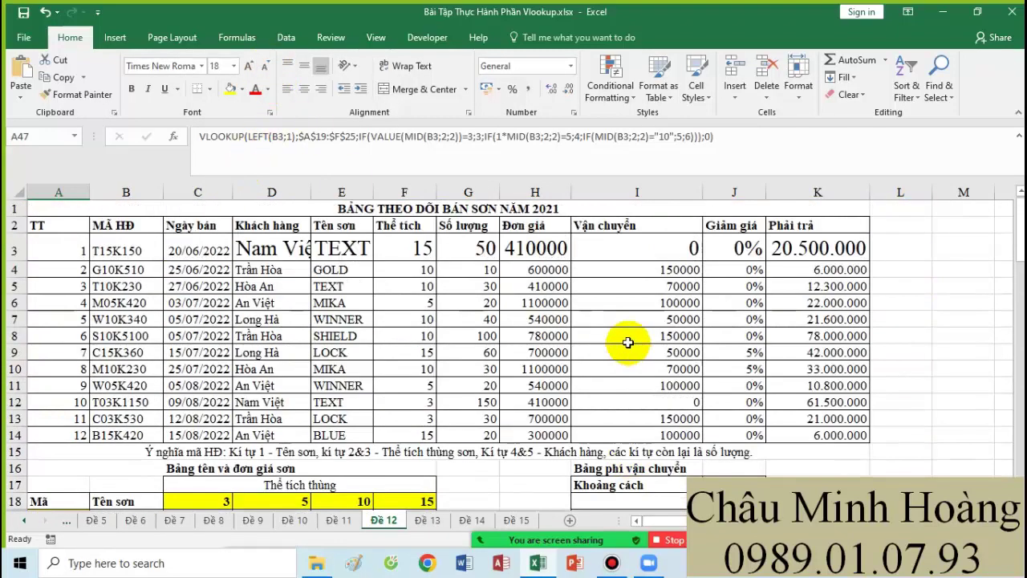
double_click(625, 248)
scroll(618, 326, down, 2)
scroll(618, 326, down, 1)
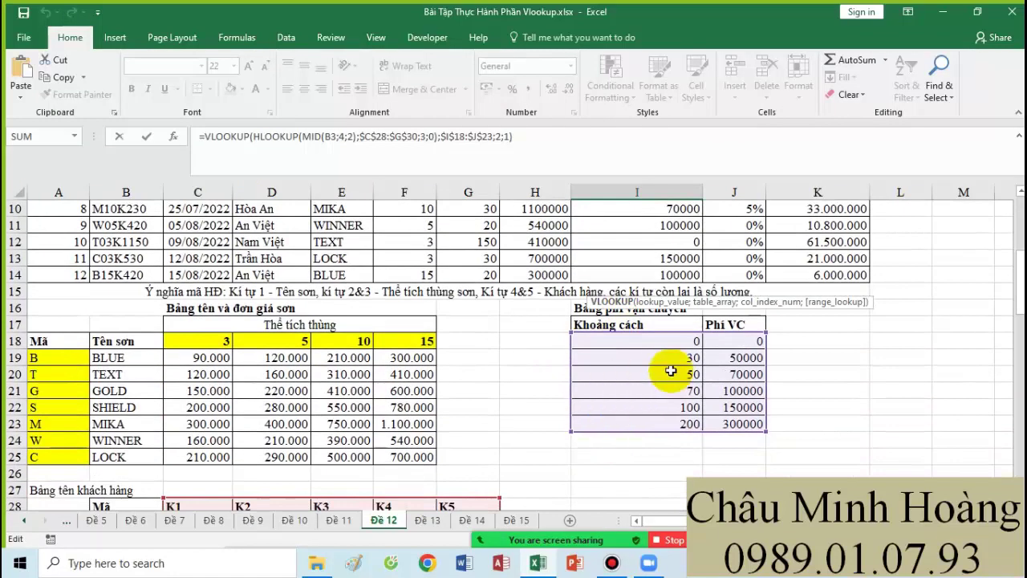
scroll(664, 321, up, 3)
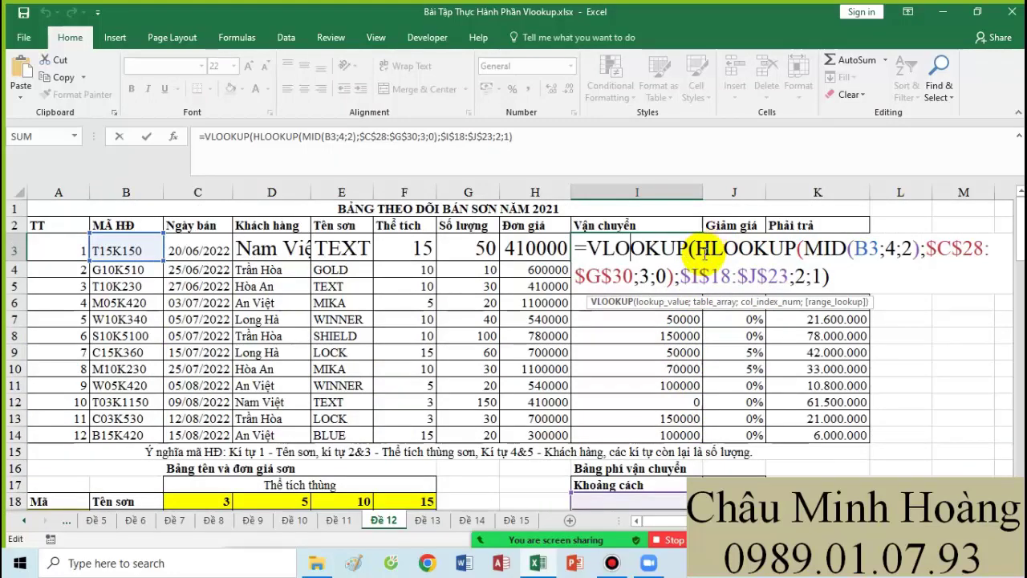
scroll(682, 417, down, 2)
scroll(674, 393, up, 2)
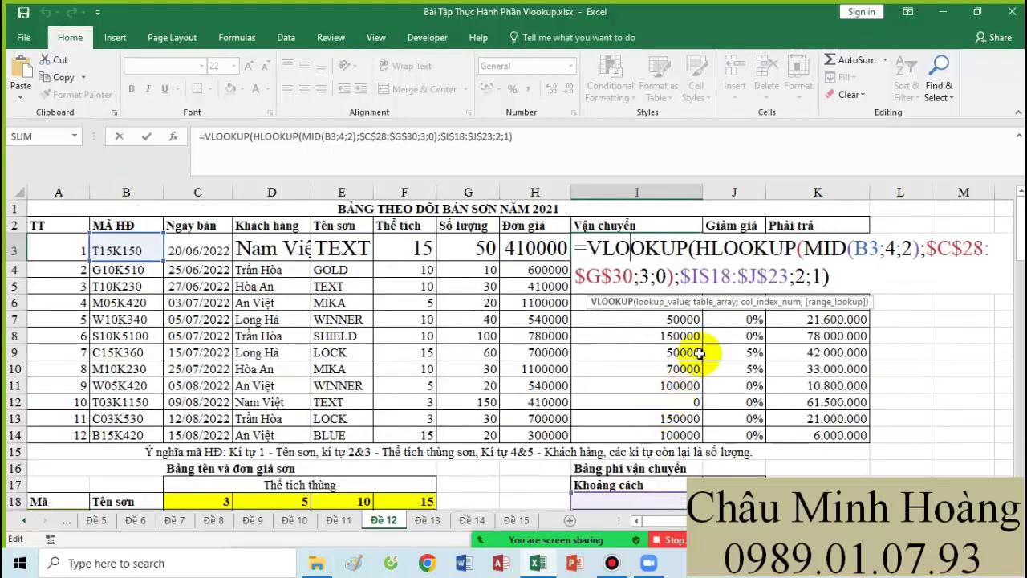
Step: Examine the nested HLOOKUP part of the I3 formula against the distance row of the customer table and the shipping fee table
drag(696, 248, 659, 275)
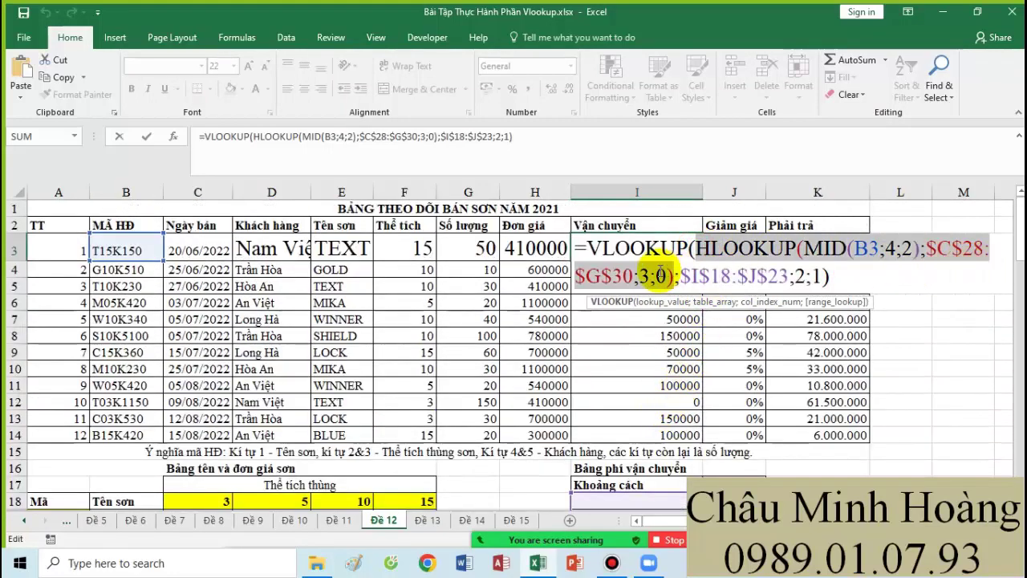
scroll(378, 394, down, 5)
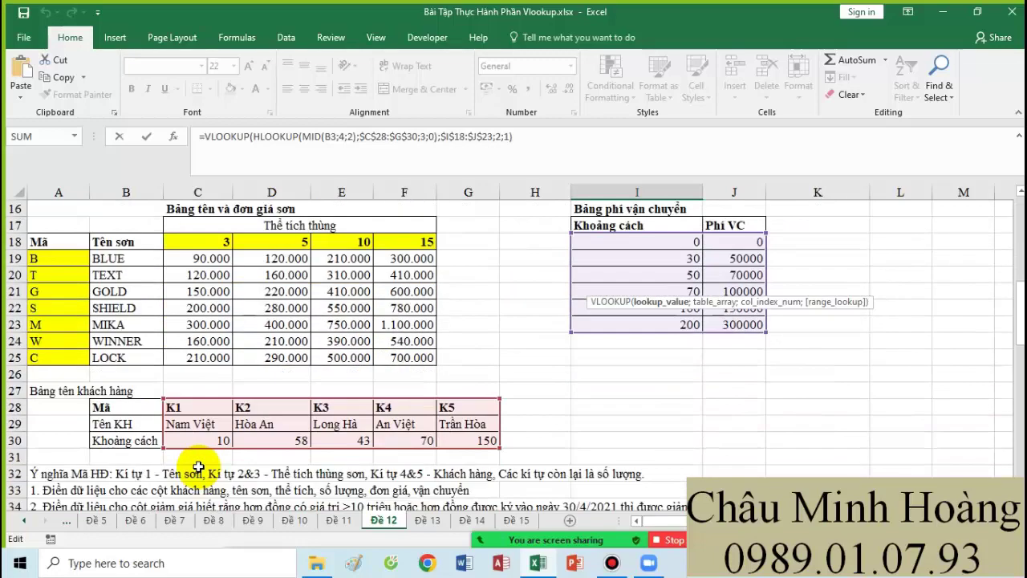
scroll(222, 450, up, 5)
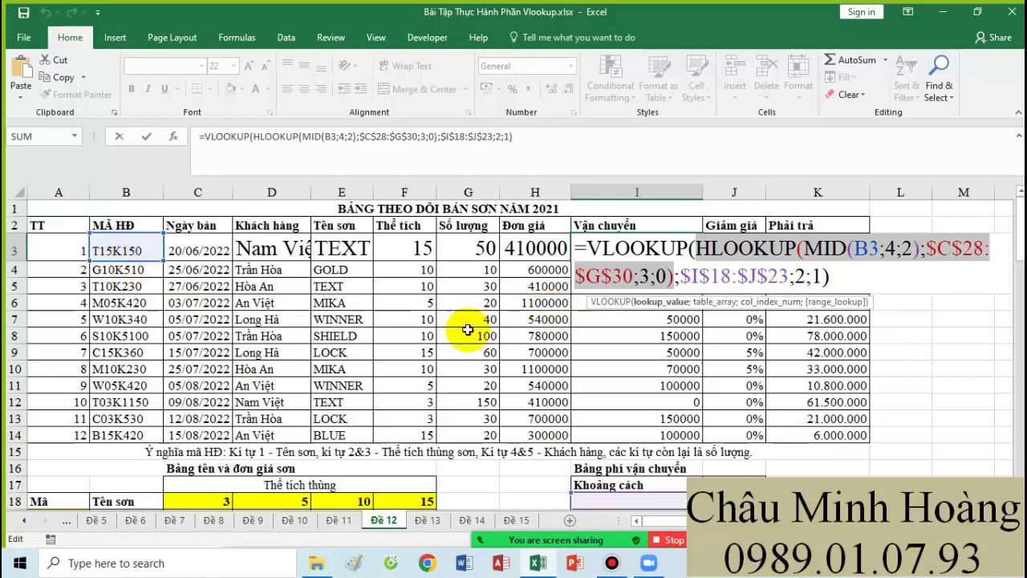
scroll(470, 329, down, 1)
scroll(834, 311, up, 1)
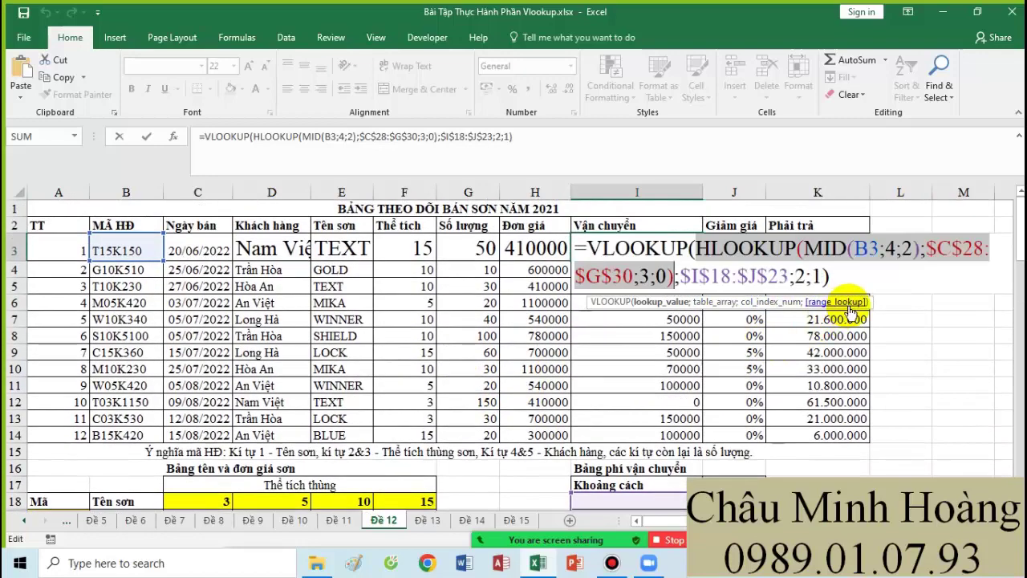
scroll(573, 356, down, 4)
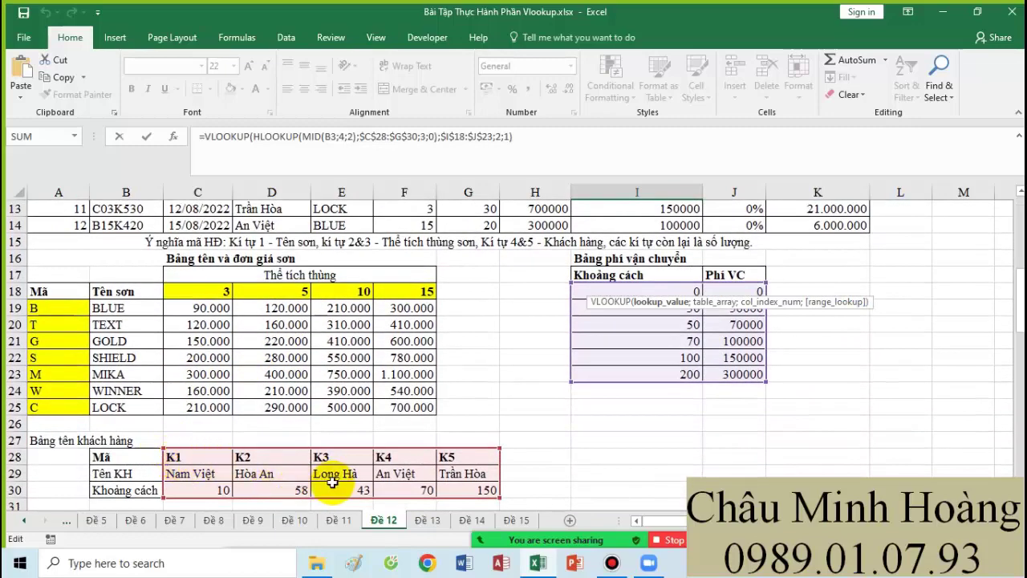
scroll(369, 450, up, 4)
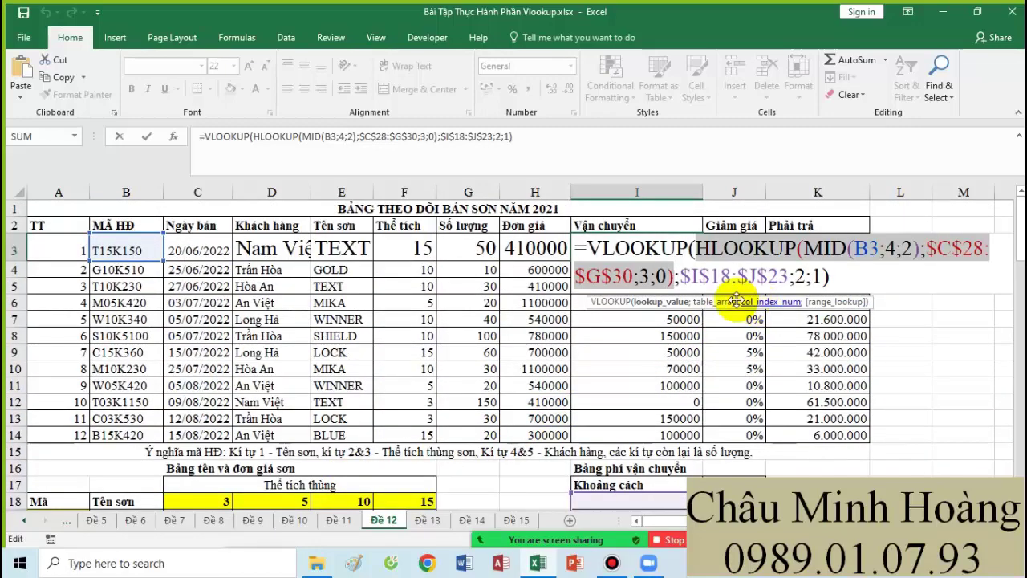
scroll(356, 424, down, 4)
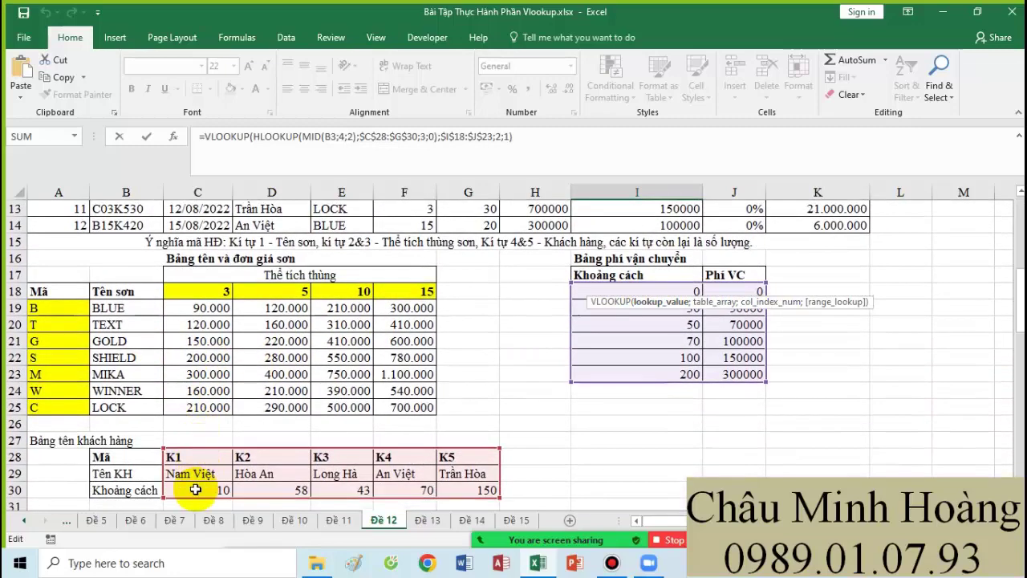
scroll(614, 412, up, 4)
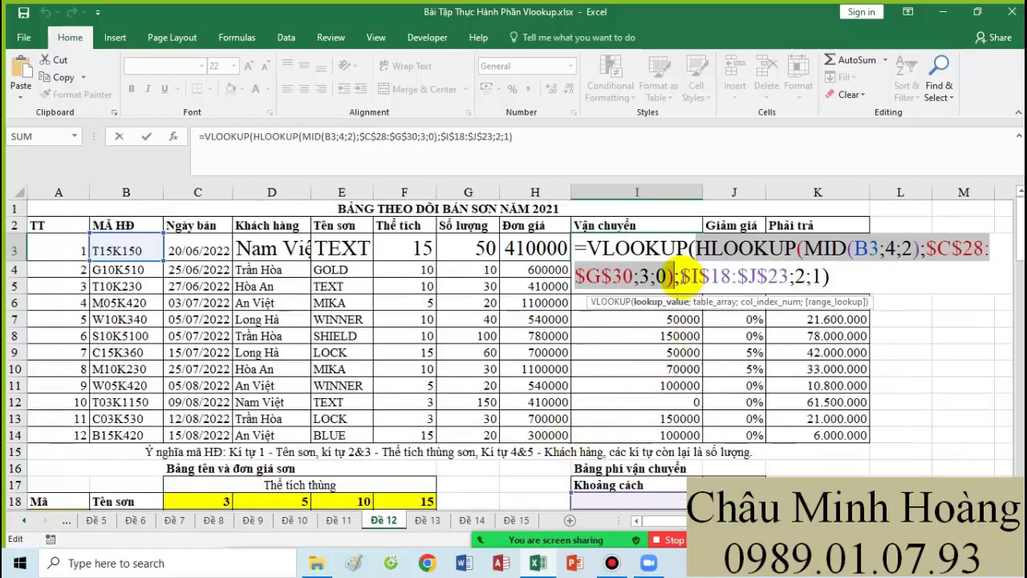
Step: Examine the nested HLOOKUP and the $I$18:$J$23 range in the I3 formula against the shipping fee table
drag(695, 247, 658, 275)
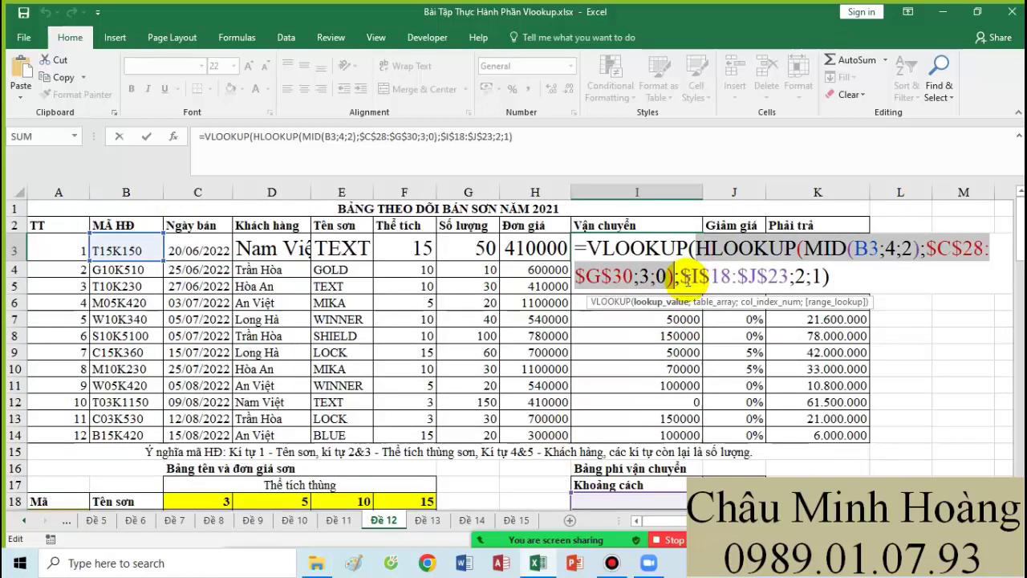
drag(681, 276, 803, 277)
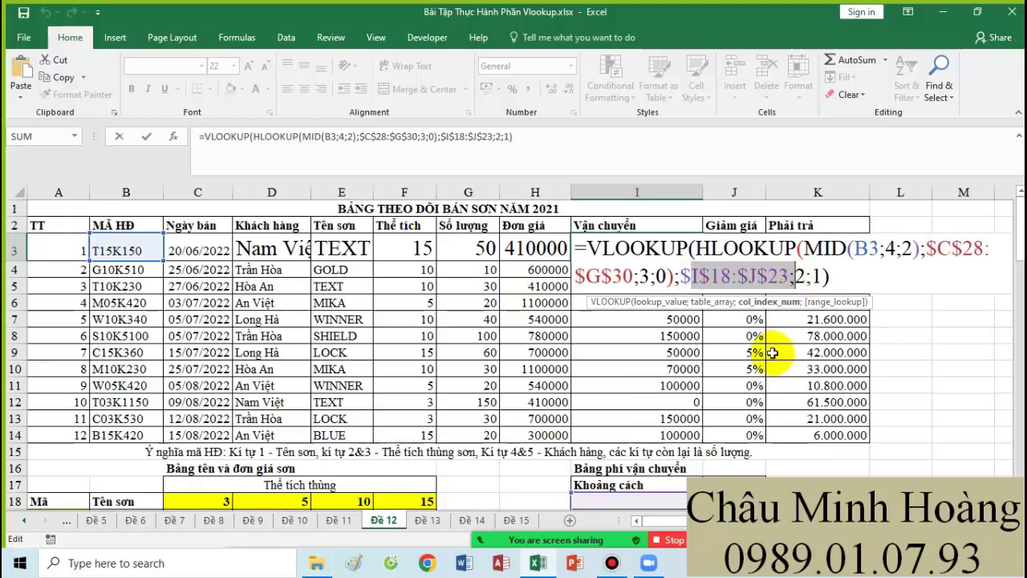
scroll(711, 348, down, 2)
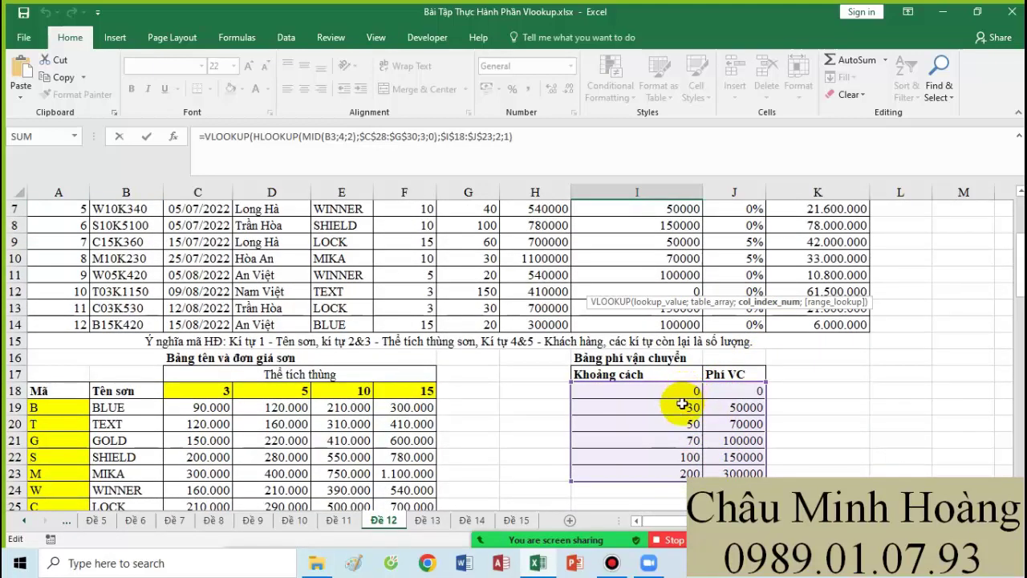
scroll(680, 457, up, 2)
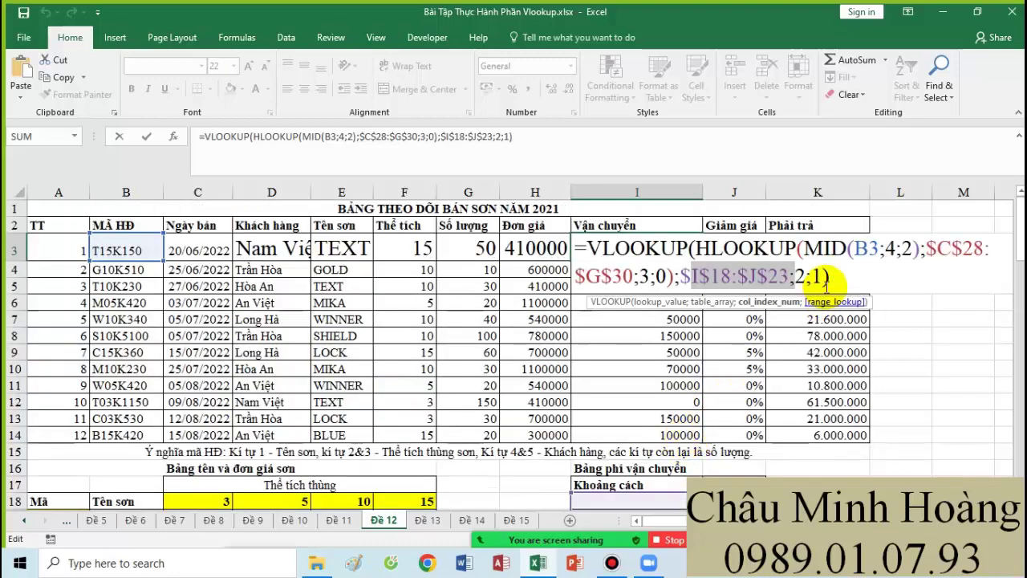
Step: Copy the whole Vận chuyển formula from I3 without its equals sign, commit the cell, and paste the formula as text in A48
drag(825, 283, 588, 249)
key(ctrl+c)
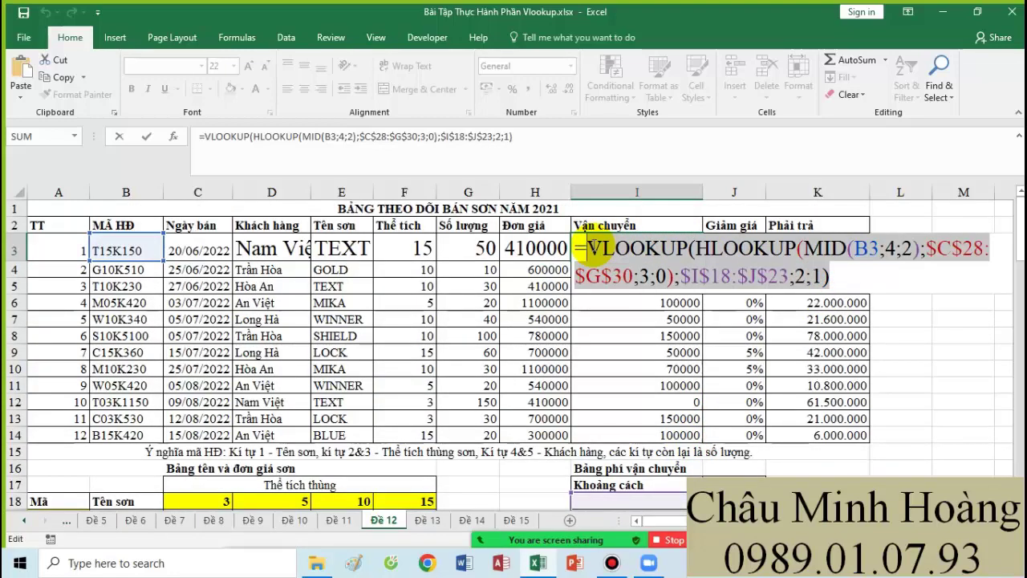
key(Return)
scroll(255, 393, down, 11)
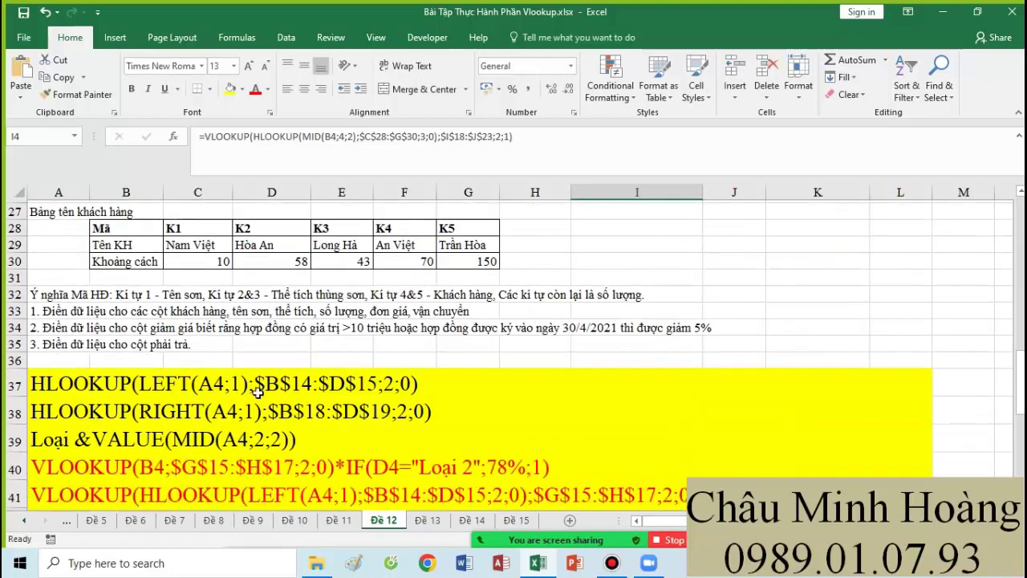
scroll(255, 393, down, 3)
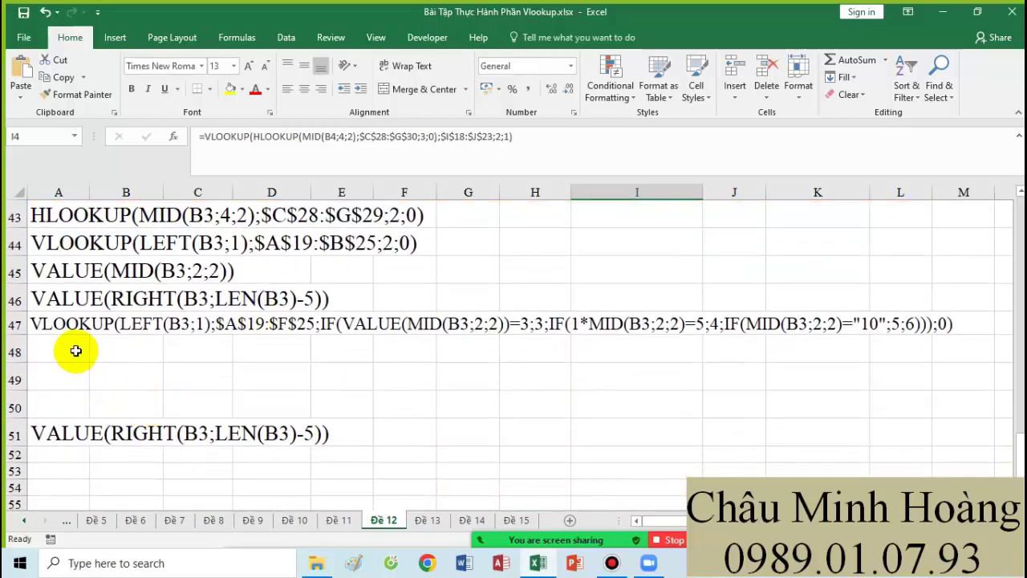
click(76, 351)
key(ctrl+v)
Step: Clear the stray duplicate VALUE(RIGHT(B3;LEN(B3)-5)) text from A51 below the recorded formulas
drag(48, 429, 323, 435)
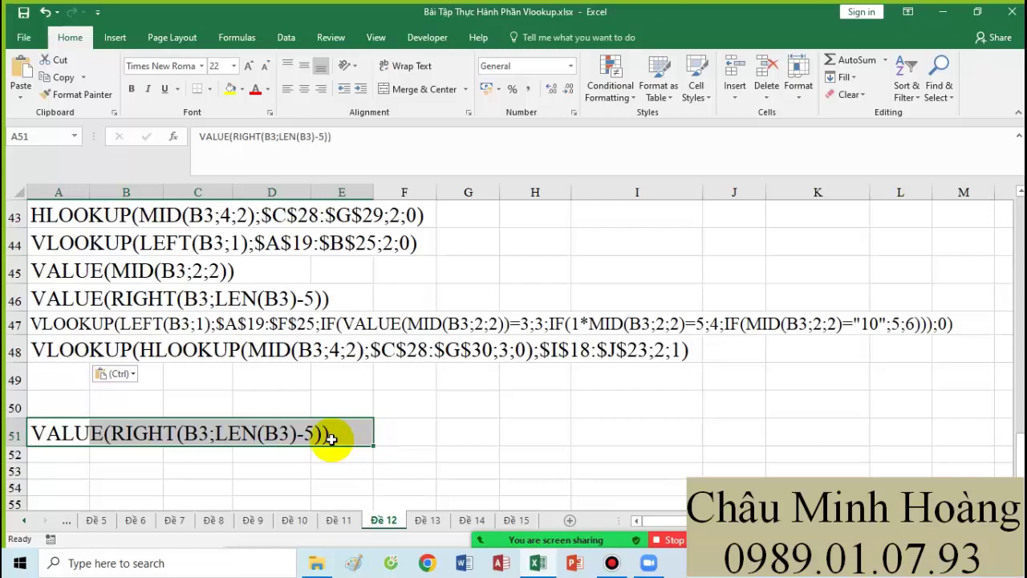
scroll(415, 419, down, 1)
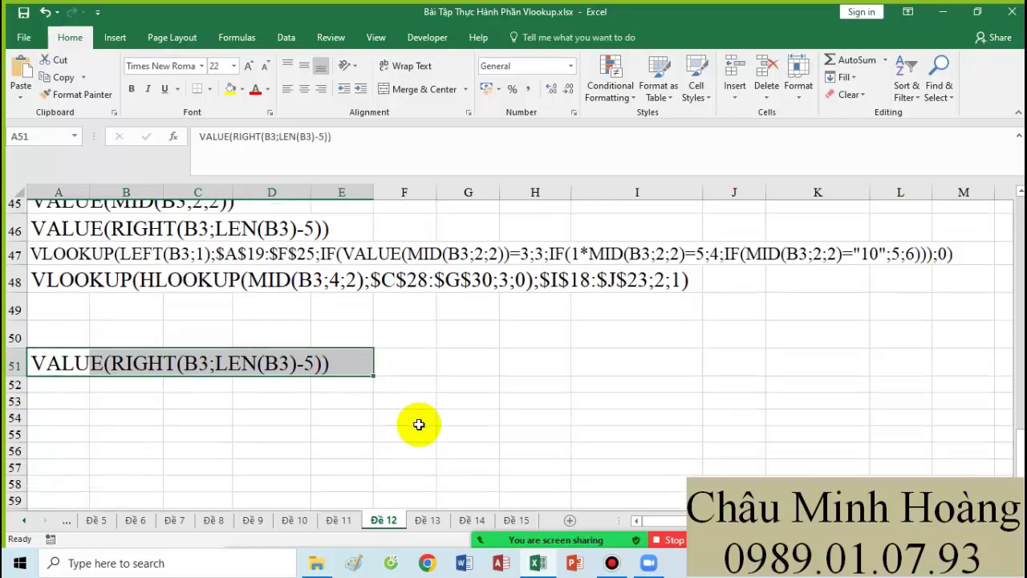
scroll(418, 410, up, 3)
scroll(412, 401, down, 3)
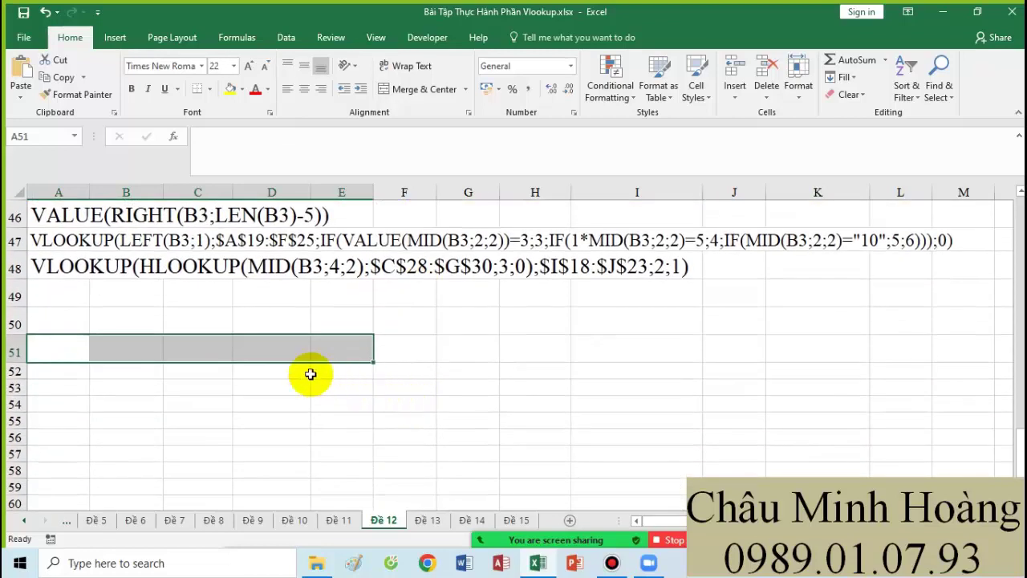
scroll(310, 372, up, 2)
Step: Check the recorded formula text in A46 against the Số lượng formula in G3
drag(105, 381, 329, 383)
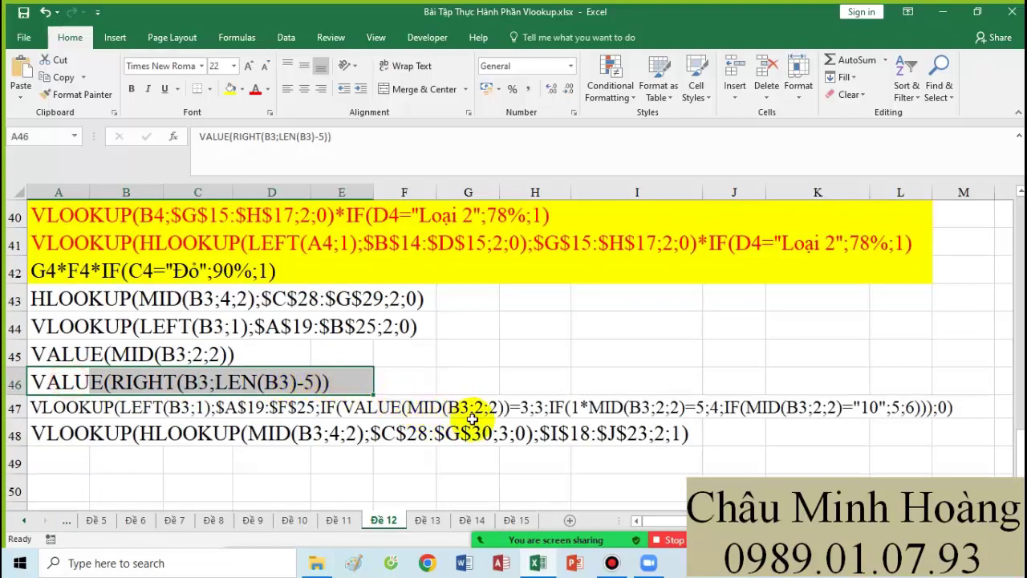
scroll(577, 406, up, 4)
scroll(590, 394, up, 9)
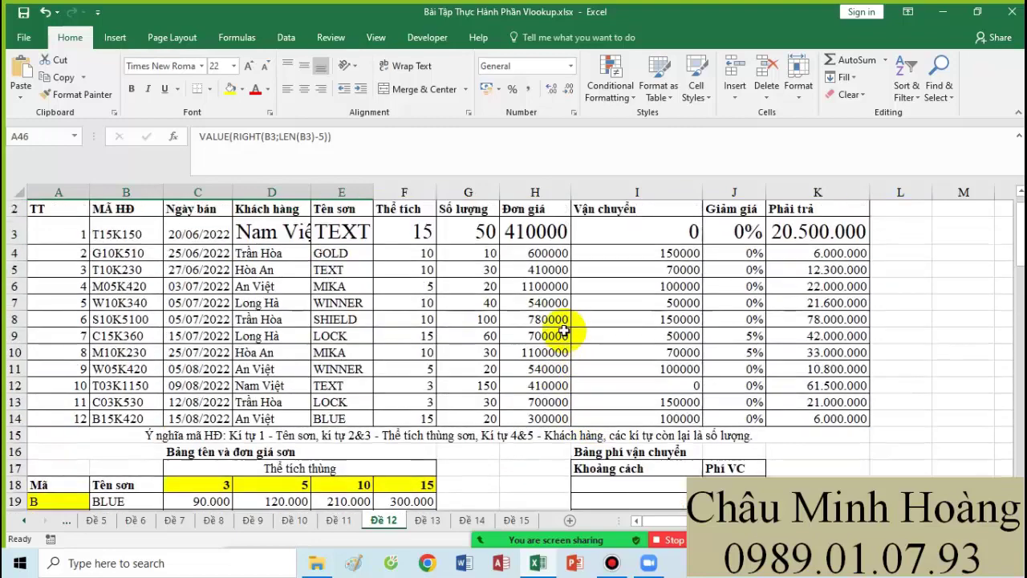
click(480, 248)
double_click(480, 249)
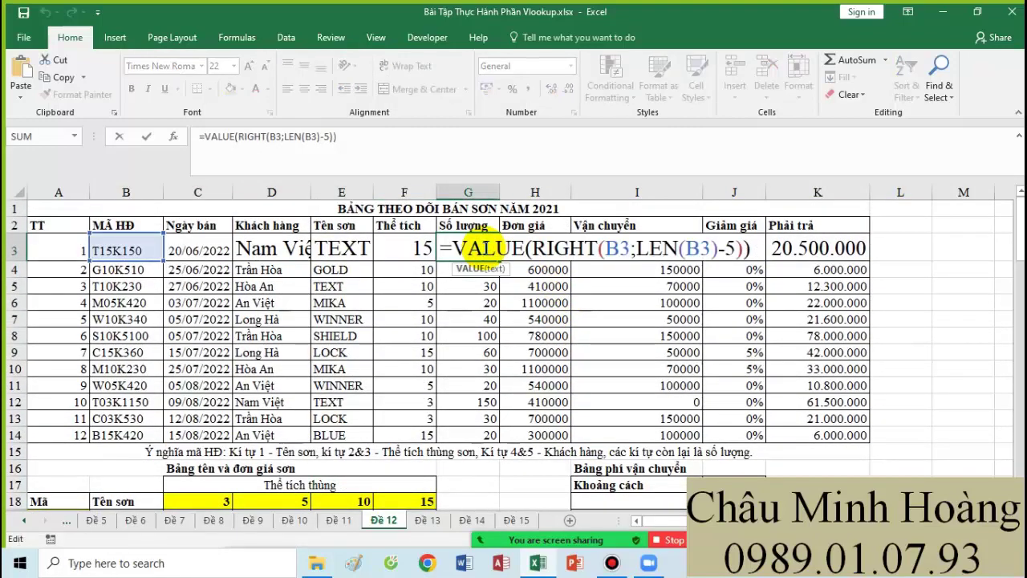
Step: Check the Đơn giá formula in H3 against its recorded text in A47, leaving the cell unedited
click(535, 249)
double_click(535, 248)
key(Escape)
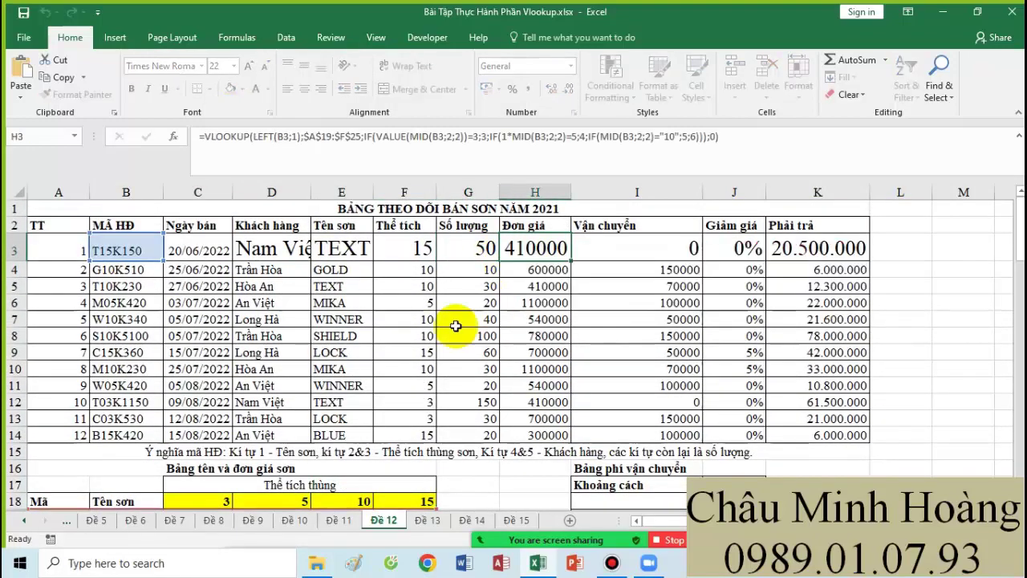
scroll(208, 457, down, 4)
scroll(208, 457, down, 10)
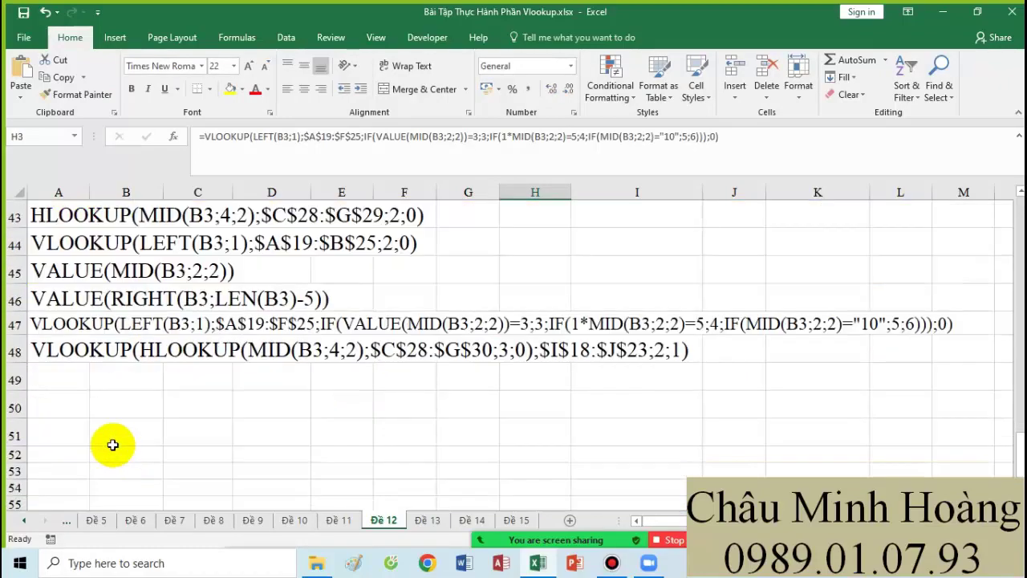
drag(67, 328, 745, 350)
scroll(677, 360, up, 2)
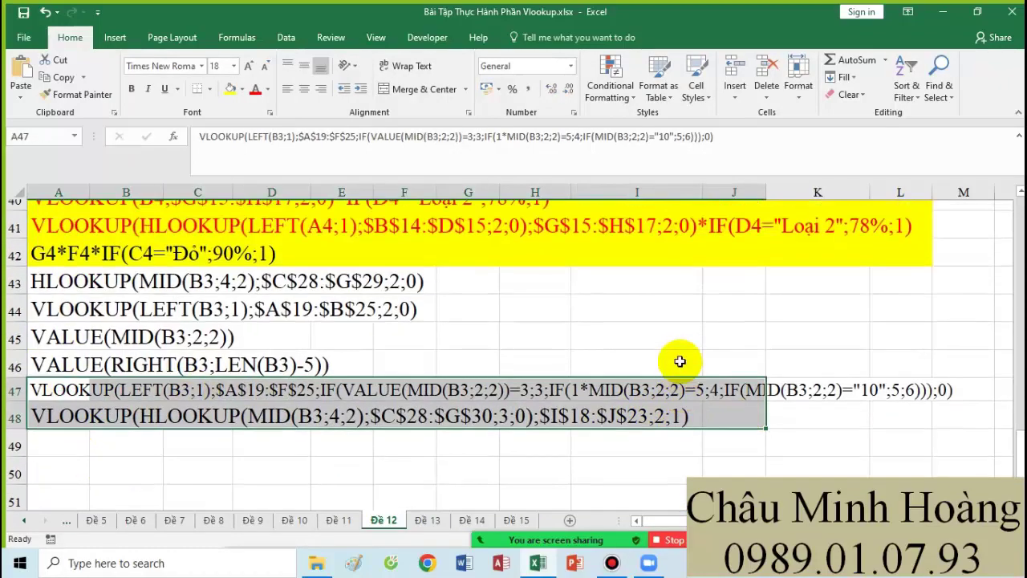
Step: Open the Giảm giá formula in J3 and compare it with the 5% discount rule in row 34
scroll(644, 365, up, 12)
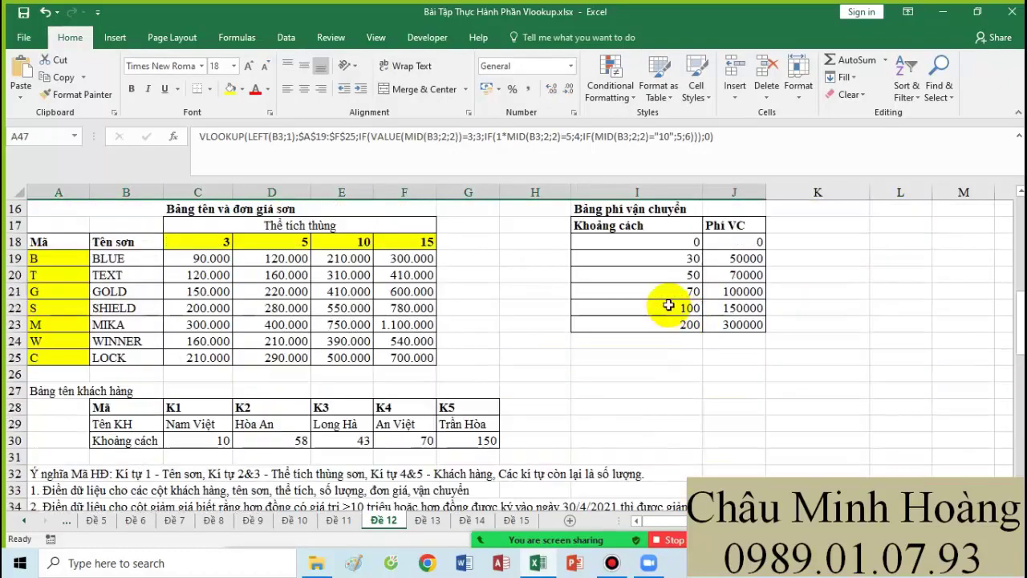
double_click(724, 249)
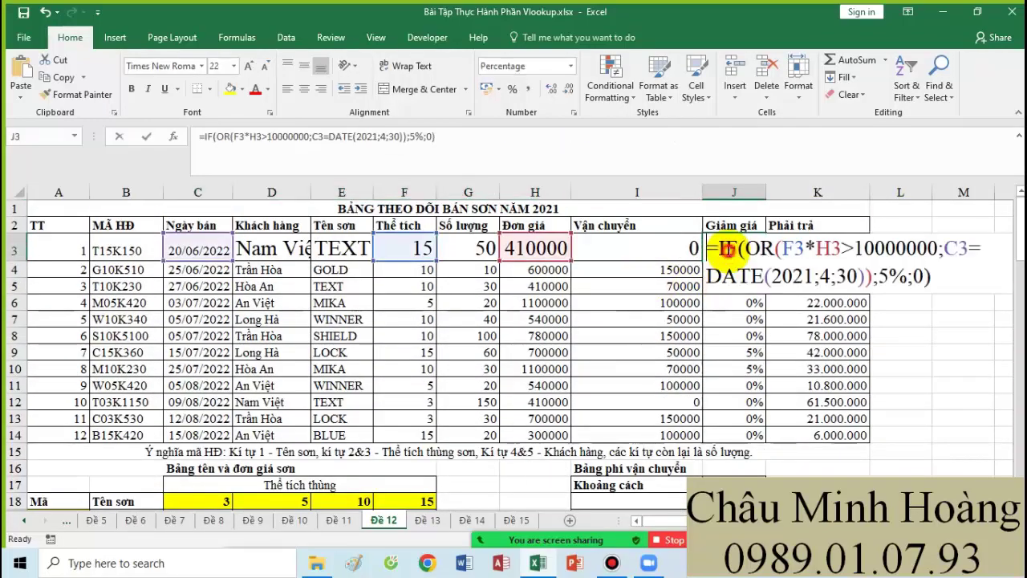
scroll(699, 296, down, 4)
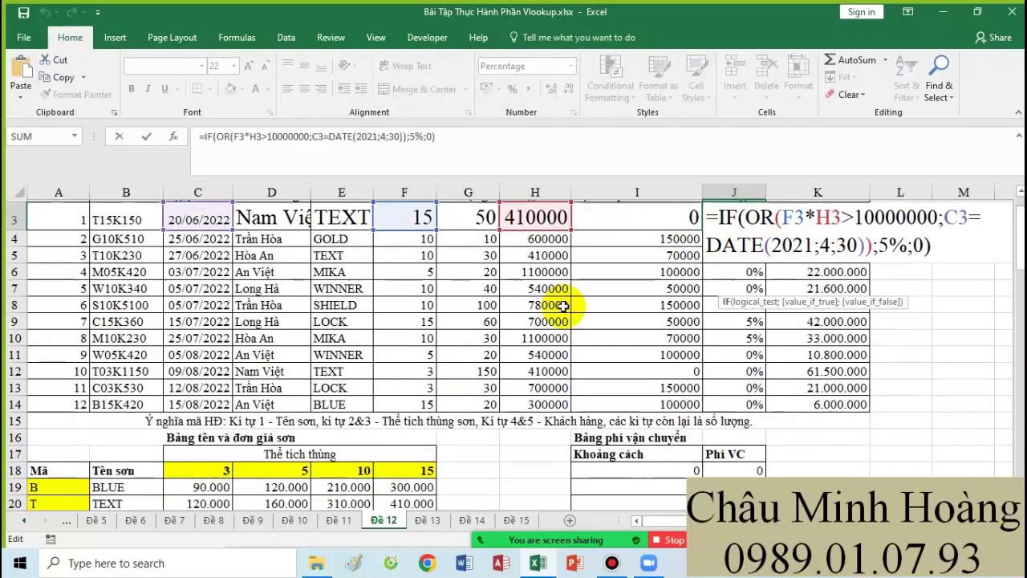
scroll(388, 389, down, 2)
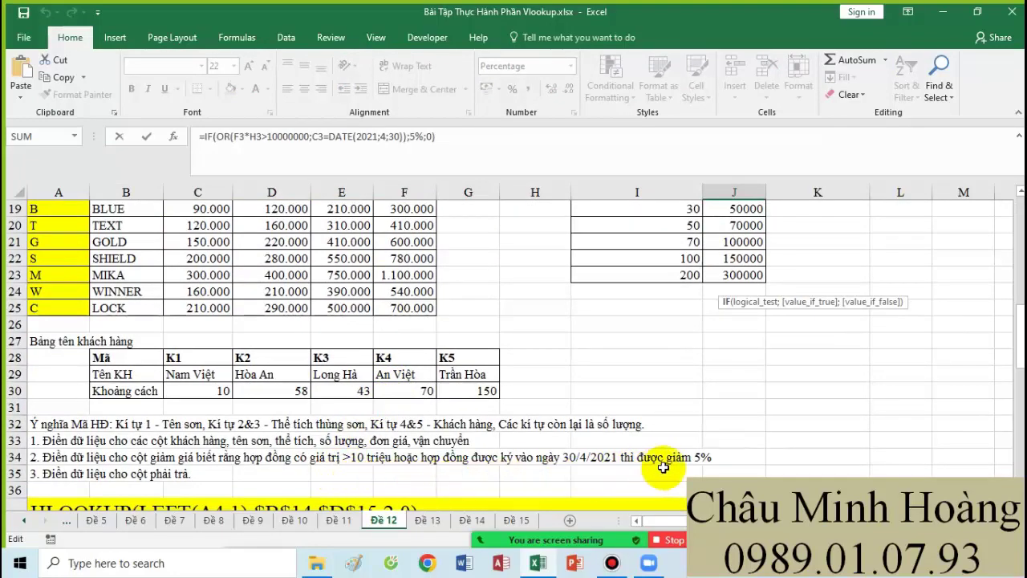
scroll(663, 467, up, 5)
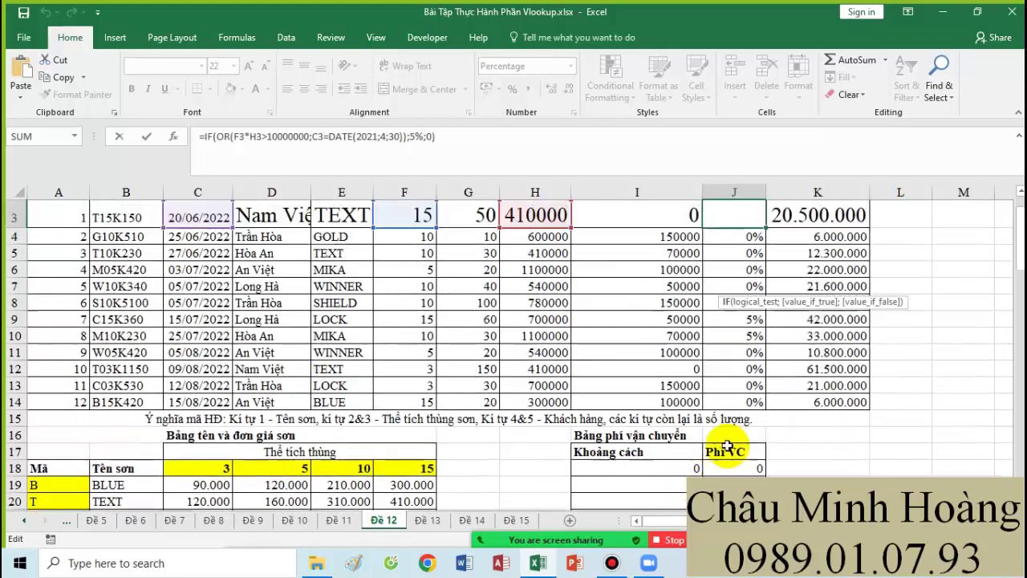
scroll(727, 447, up, 1)
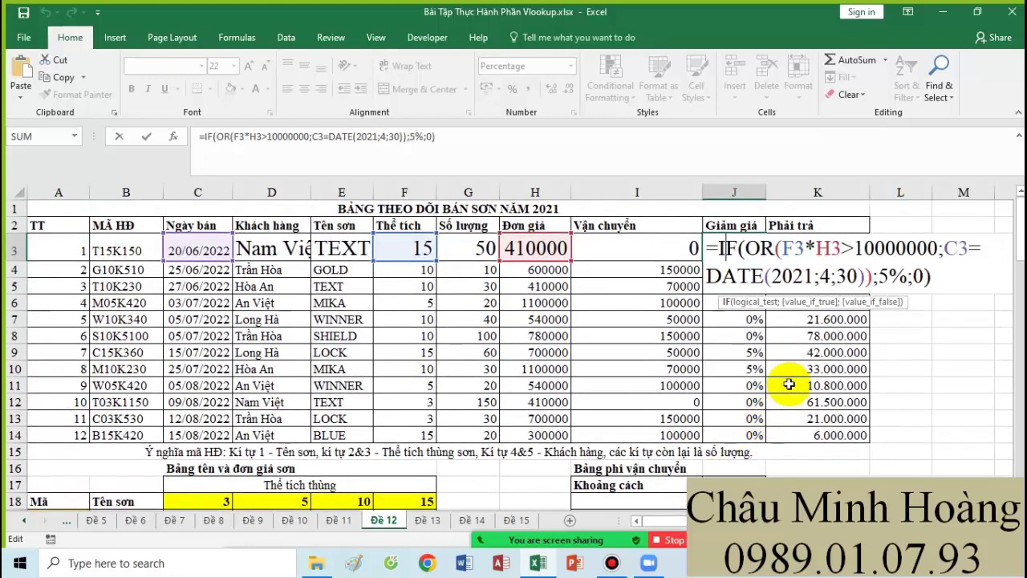
Step: Enclose F3*H3 in parentheses inside the OR condition of the Giảm giá formula in J3
click(781, 248)
text(()
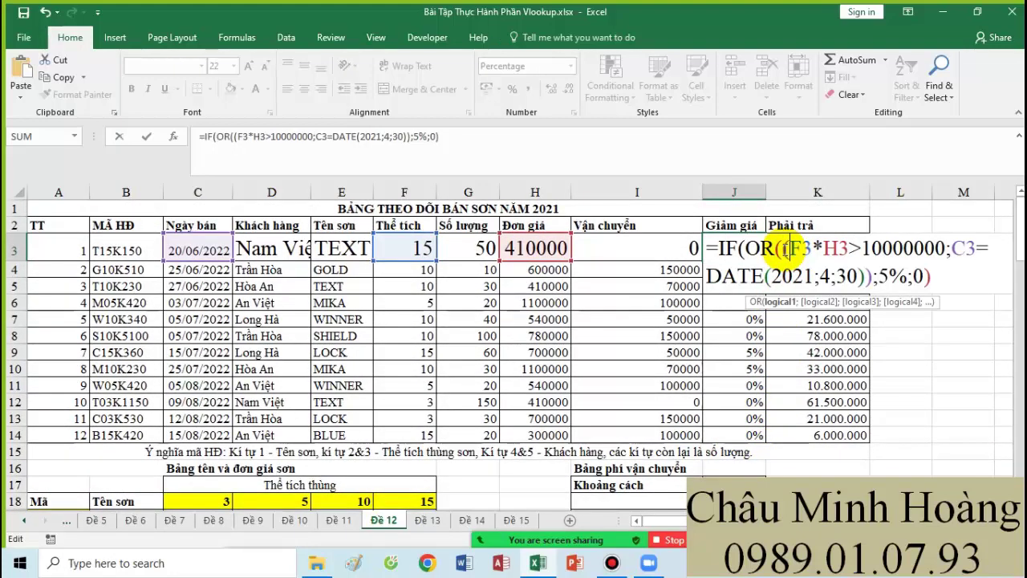
click(854, 249)
text())
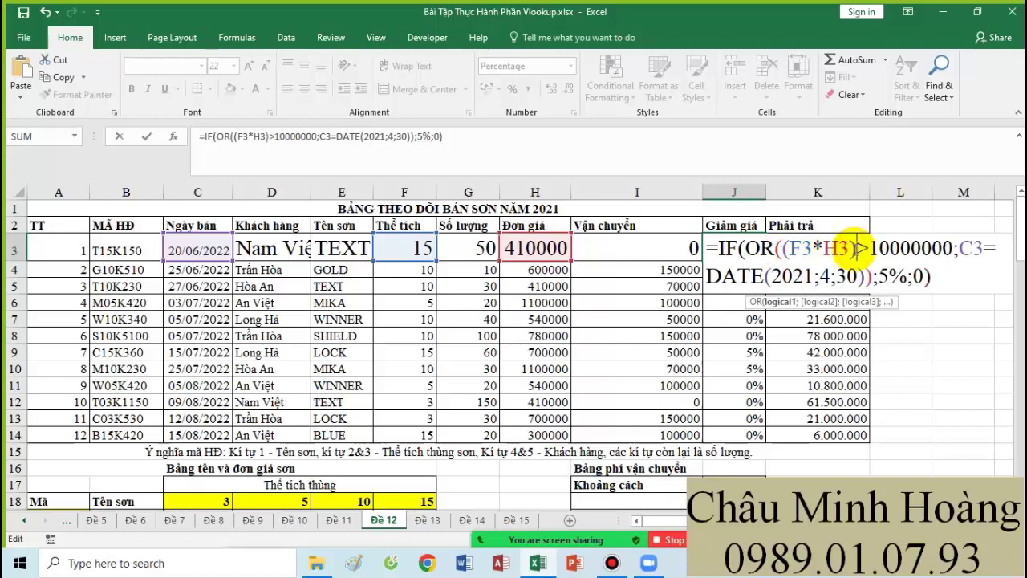
Step: Examine the (F3*H3)>10000000 and date conditions of the J3 formula against the written discount rule
drag(791, 249, 835, 251)
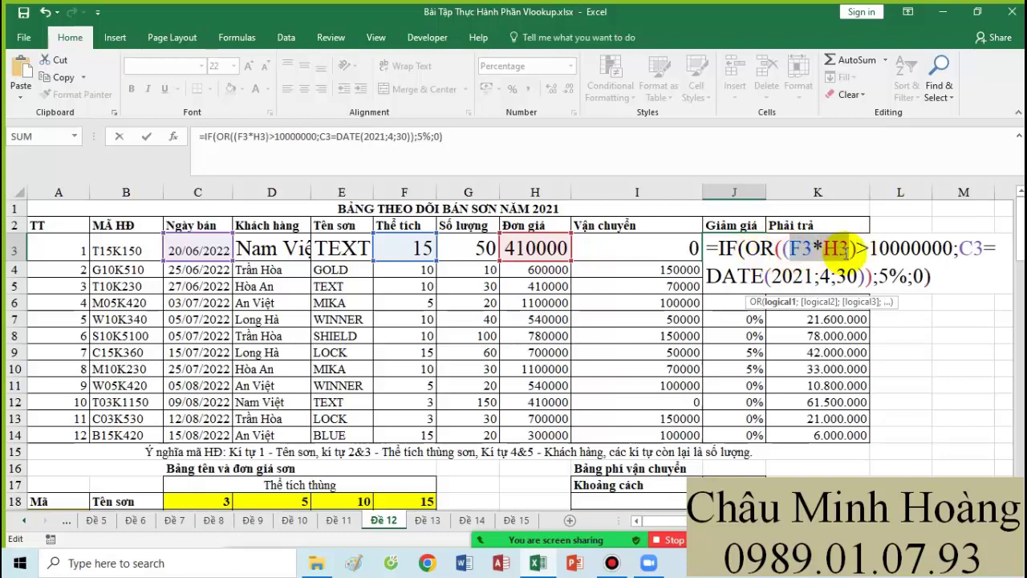
click(923, 251)
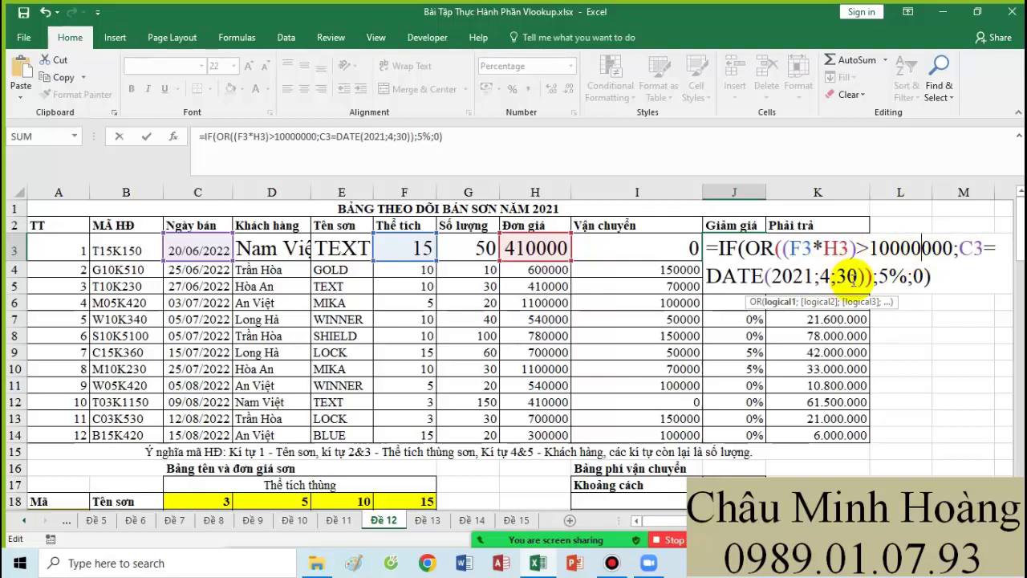
scroll(452, 433, down, 9)
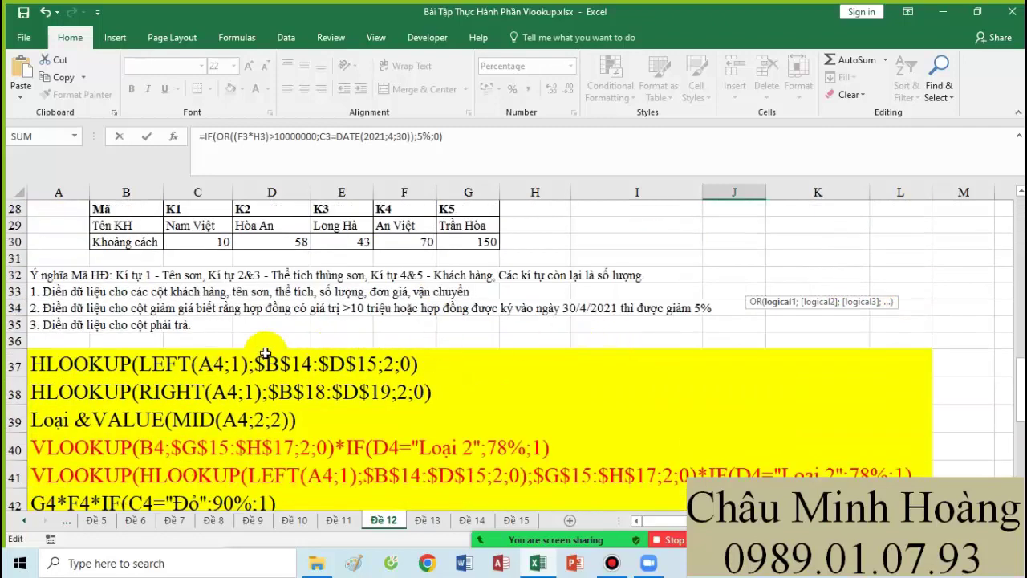
scroll(830, 321, up, 4)
scroll(830, 321, up, 5)
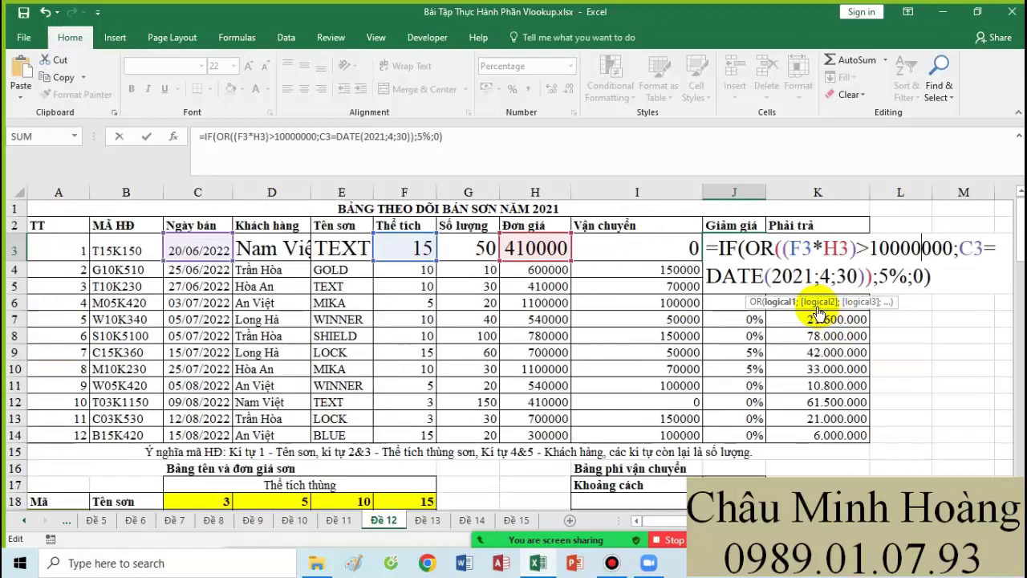
Step: Copy the whole Giảm giá formula from J3 without its equals sign, commit the cell, and paste the formula as text in A49
click(931, 277)
drag(788, 264, 723, 251)
key(ctrl+c)
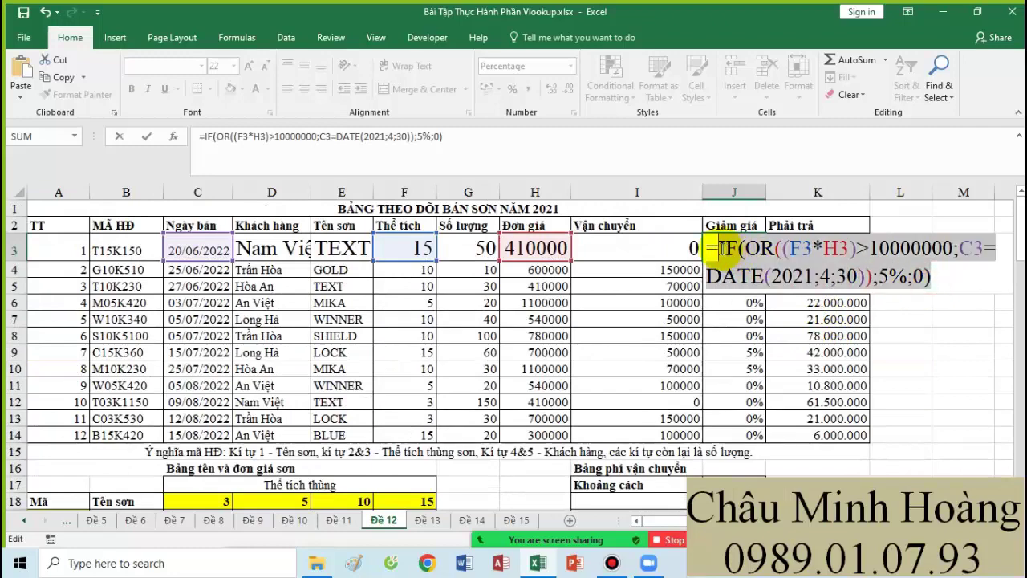
key(Return)
scroll(426, 412, down, 12)
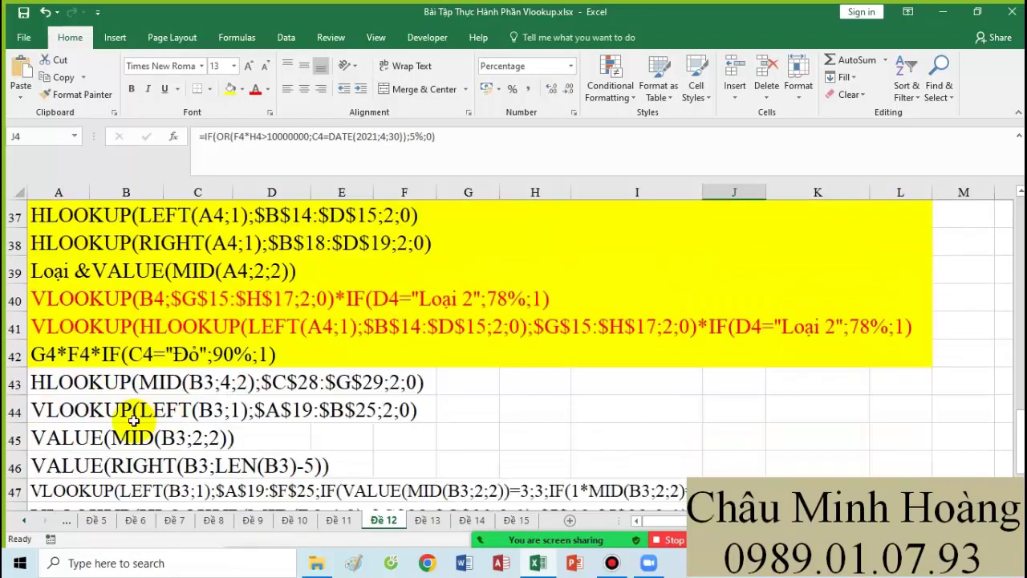
scroll(133, 419, down, 2)
click(57, 378)
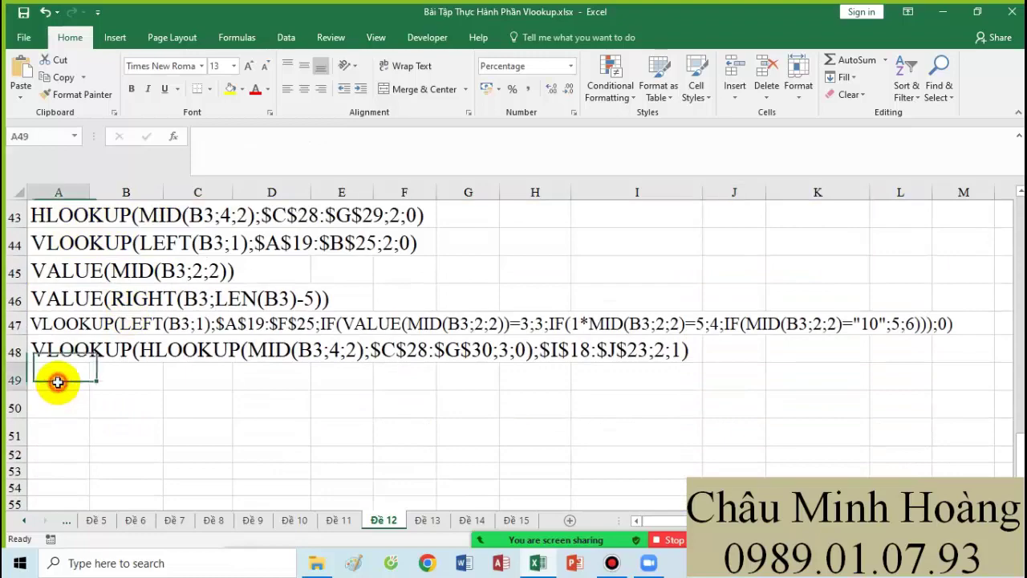
key(ctrl+v)
Step: Open the Phải trả formula in K3 and compare it with the exercise requirements below the tables
scroll(729, 333, up, 6)
scroll(729, 332, up, 8)
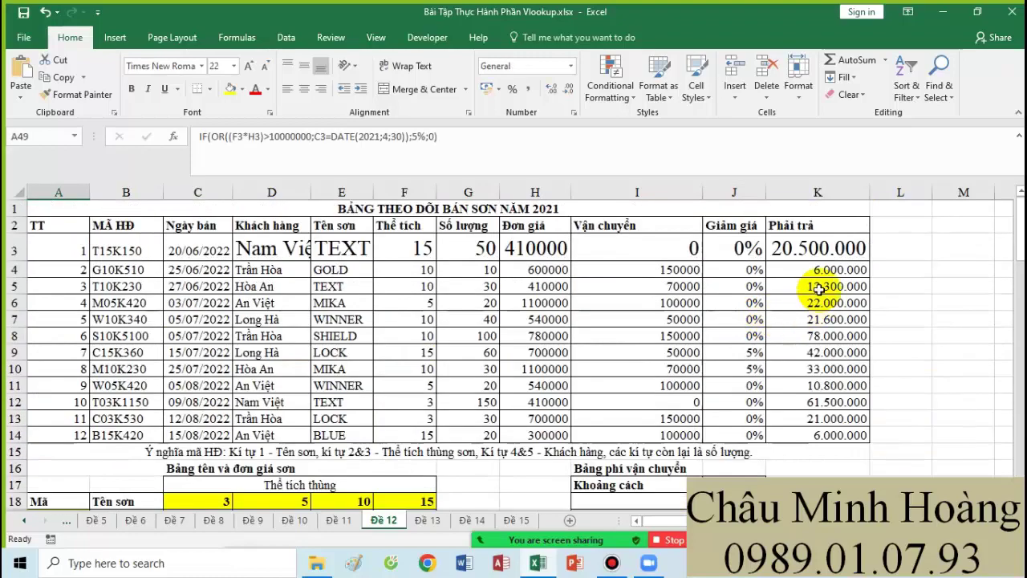
click(866, 248)
double_click(802, 248)
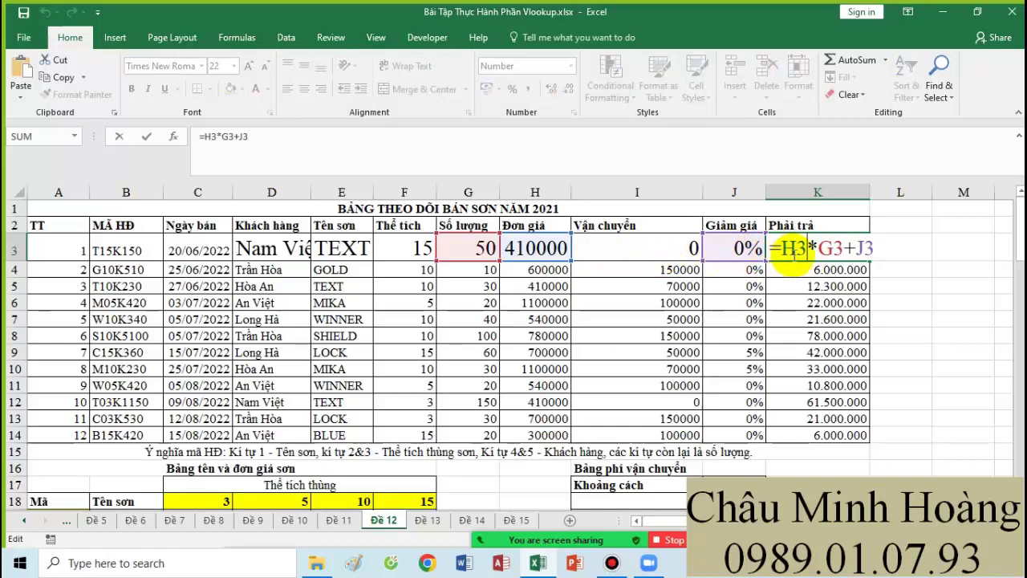
scroll(243, 403, down, 5)
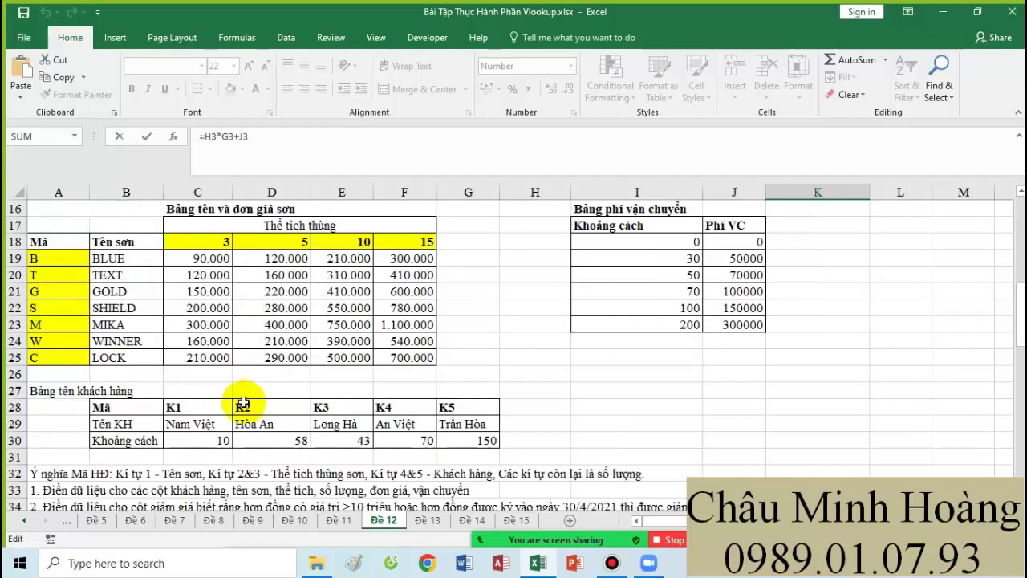
scroll(243, 404, down, 3)
scroll(855, 332, up, 8)
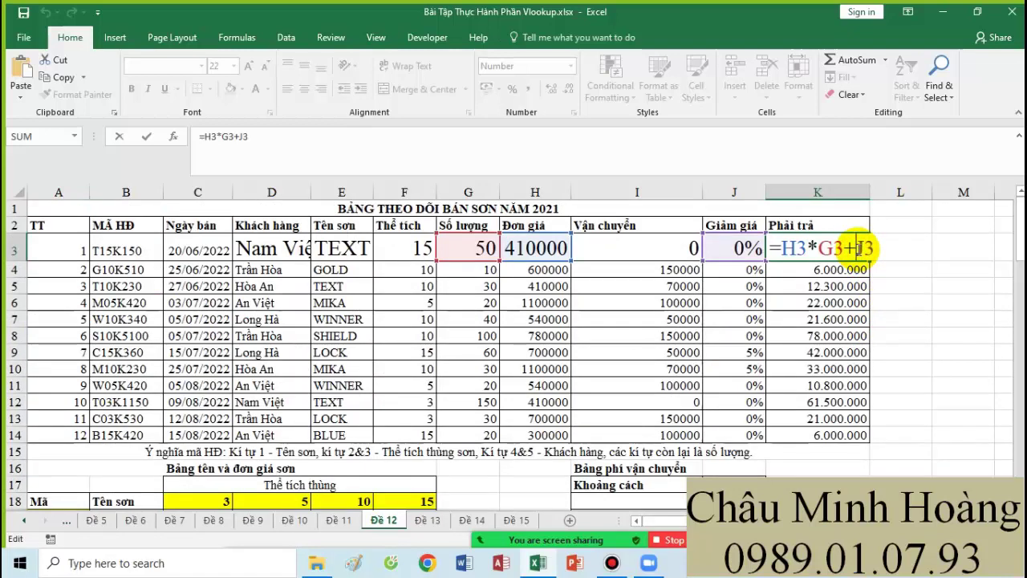
Step: Remove the J3 term from the Phải trả formula in K3, leaving =H3*G3
text(-)
key(BackSpace)
text(-)
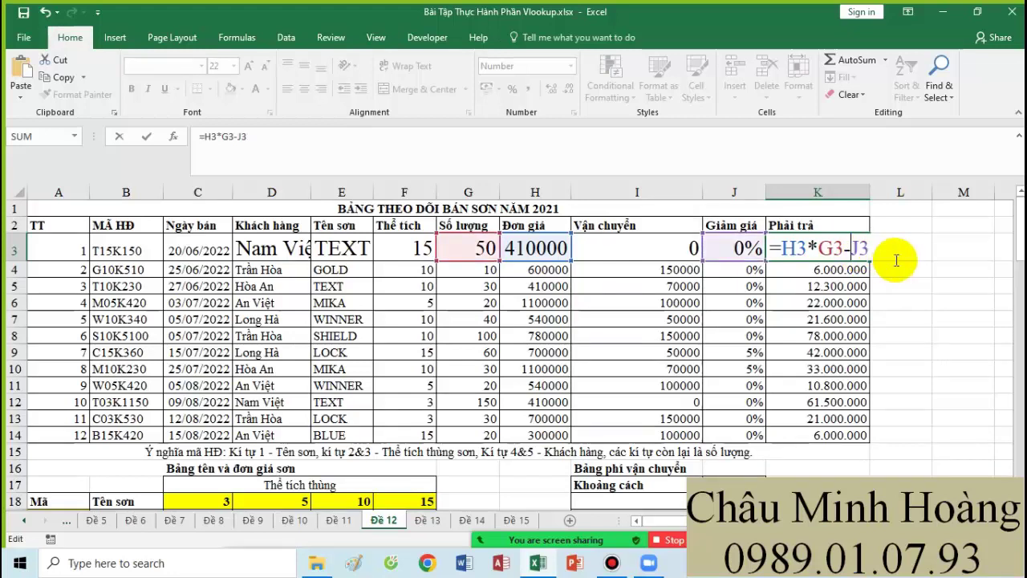
key(shift+Left)
key(shift+Left)
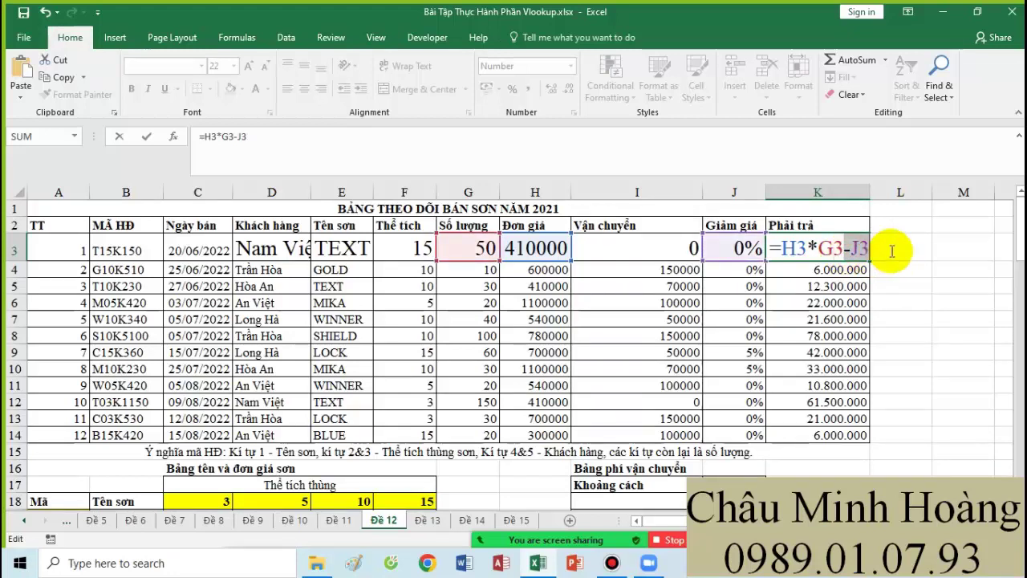
key(BackSpace)
key(BackSpace)
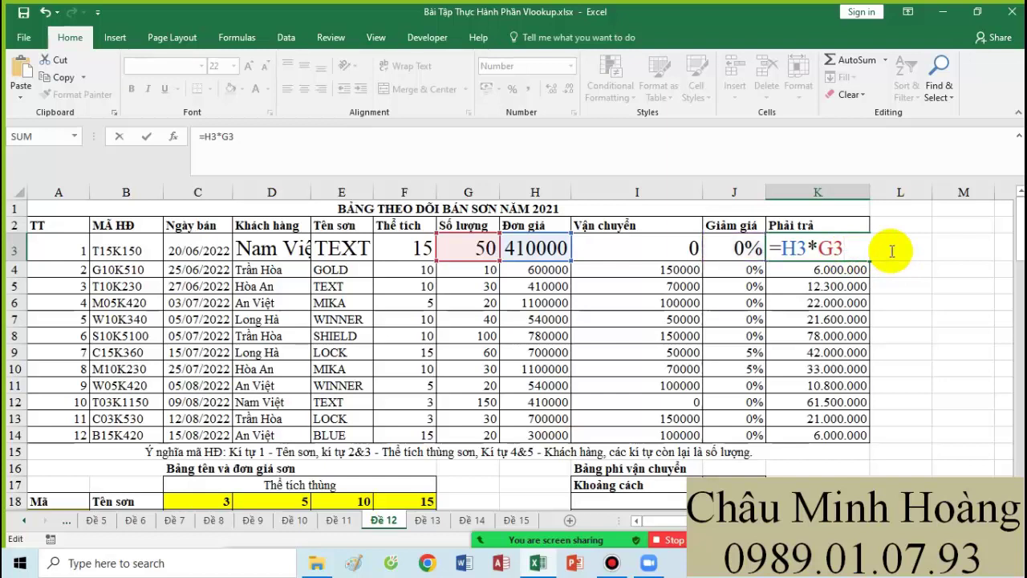
Step: Enclose H3*G3 in parentheses in the K3 formula and add the shipping fee I3 to it
text())
click(783, 248)
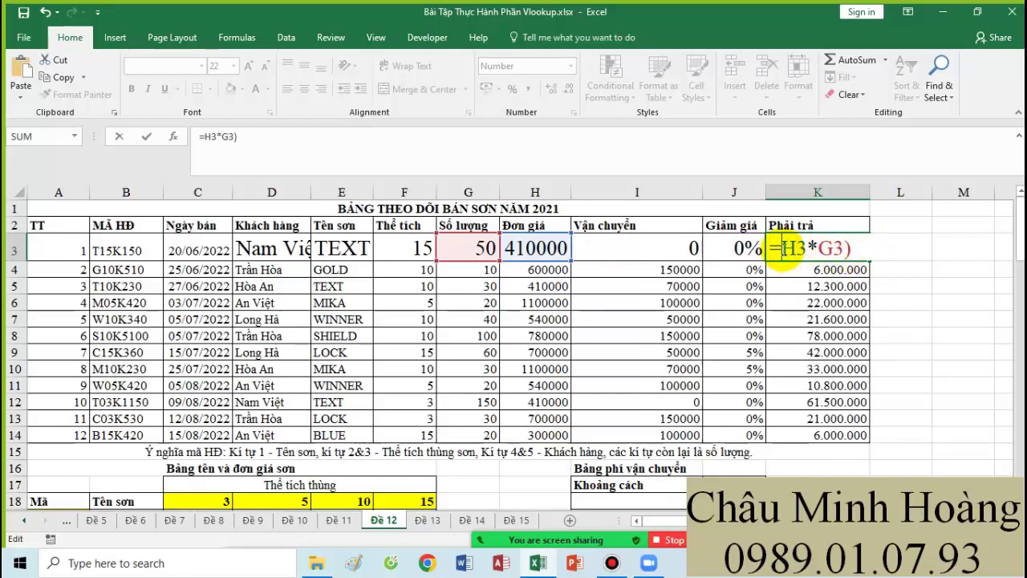
text(()
click(871, 255)
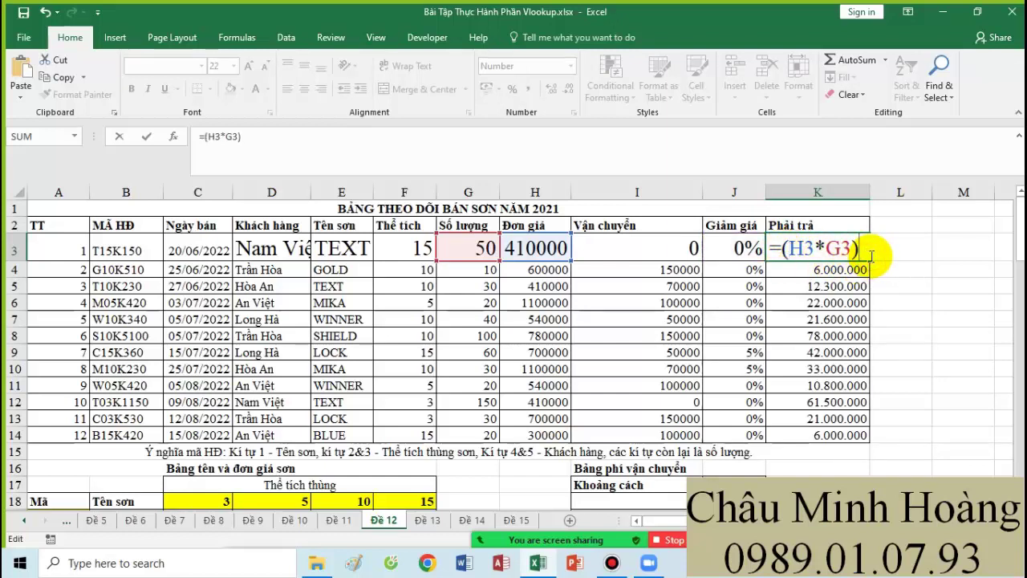
text(+)
click(666, 255)
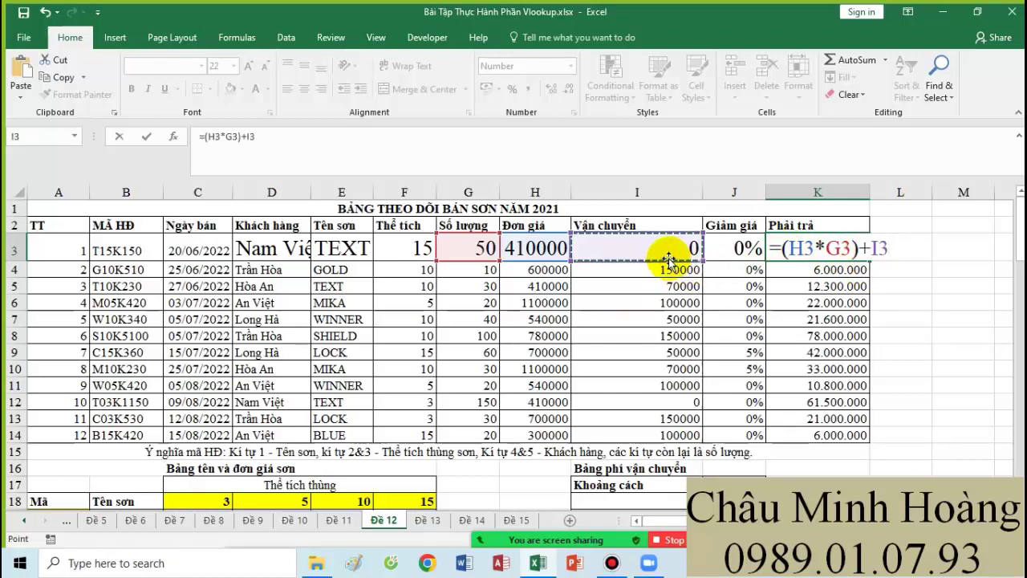
text(-)
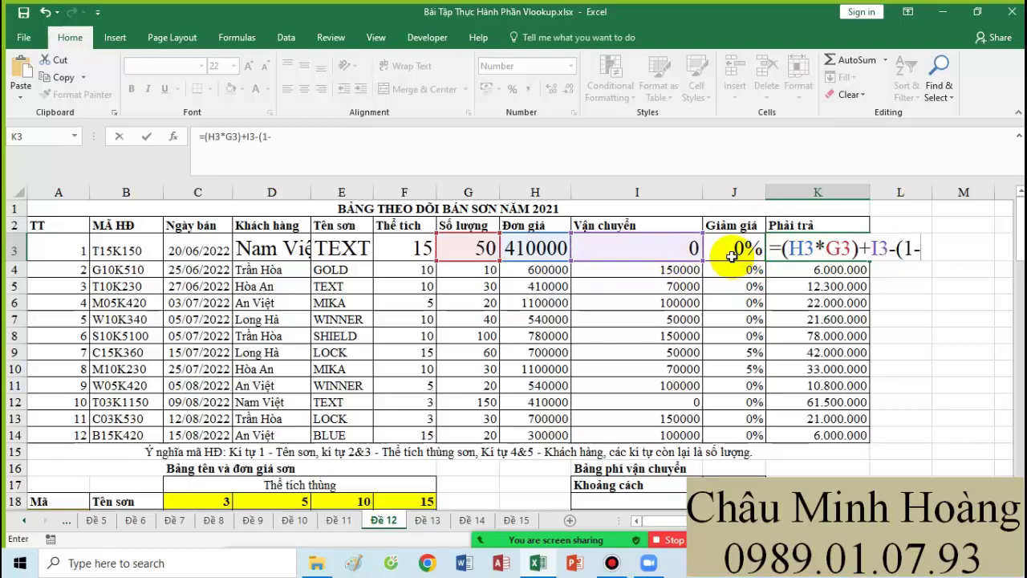
text((1-)
click(732, 255)
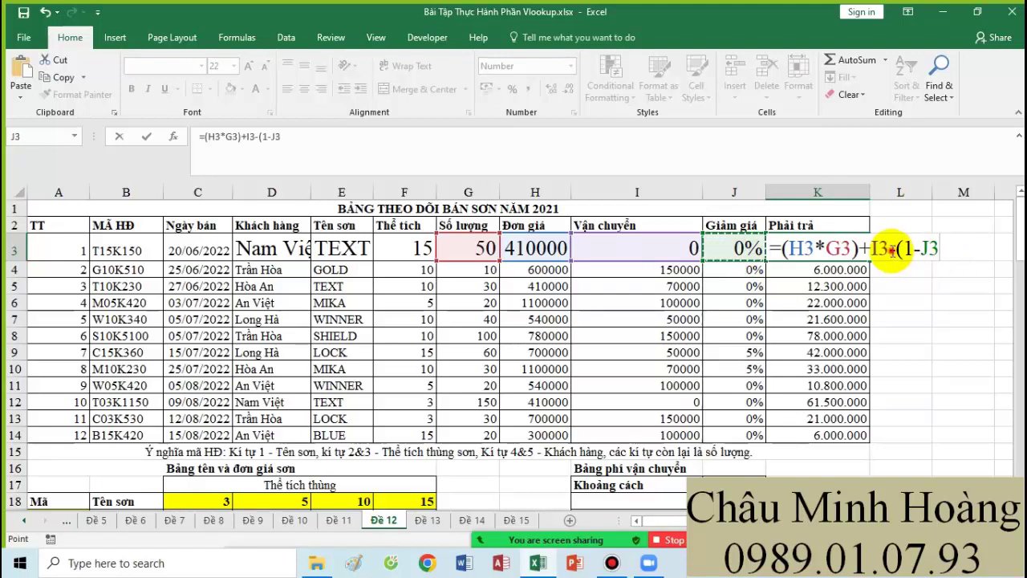
drag(887, 247, 963, 246)
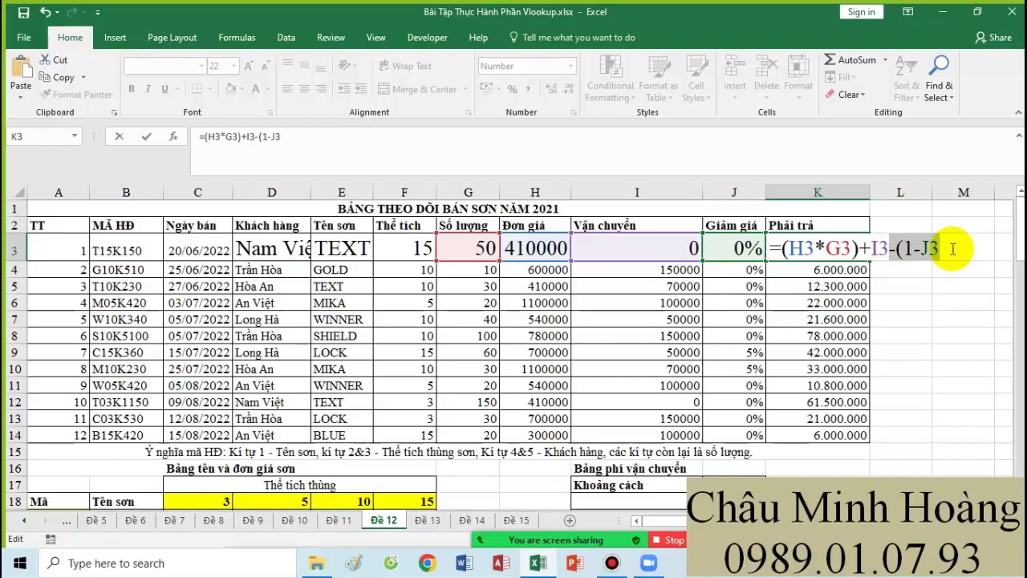
key(BackSpace)
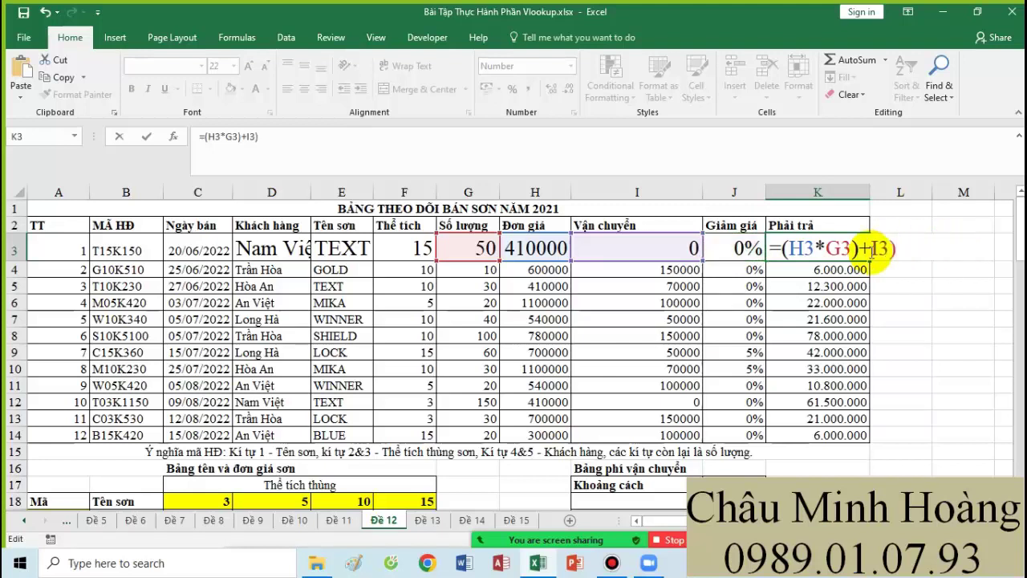
Step: Enclose the whole K3 sum in outer parentheses and multiply it by (1-J3), giving =((H3*G3)+I3)*(1-J3)
click(783, 248)
text(()
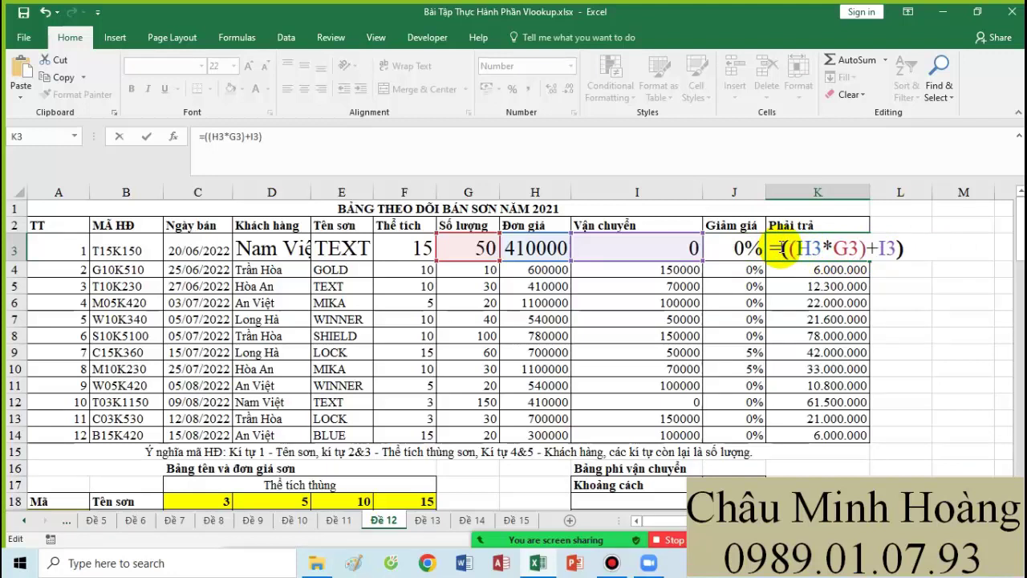
click(921, 248)
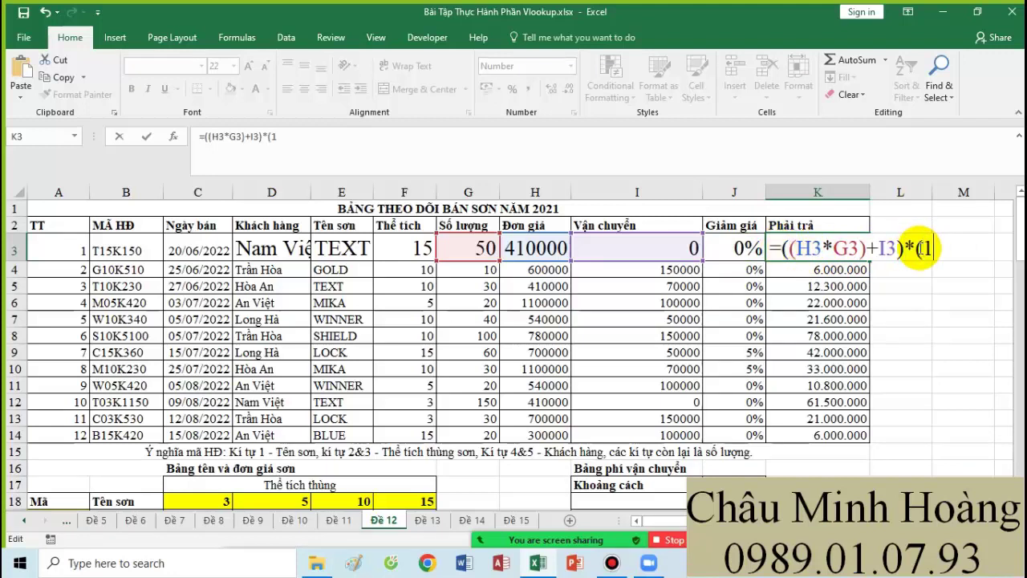
text(*(1-)
click(730, 250)
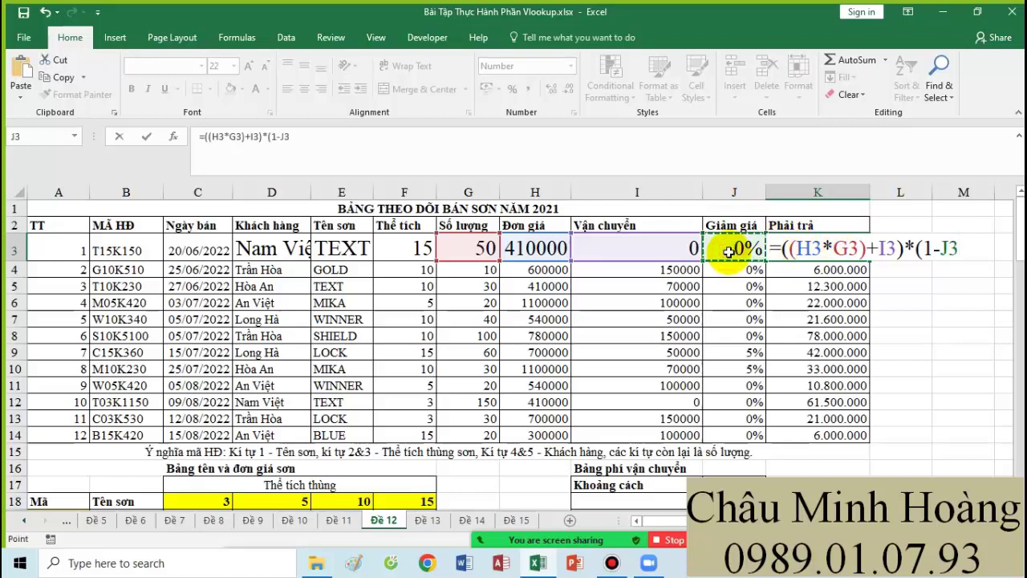
text())
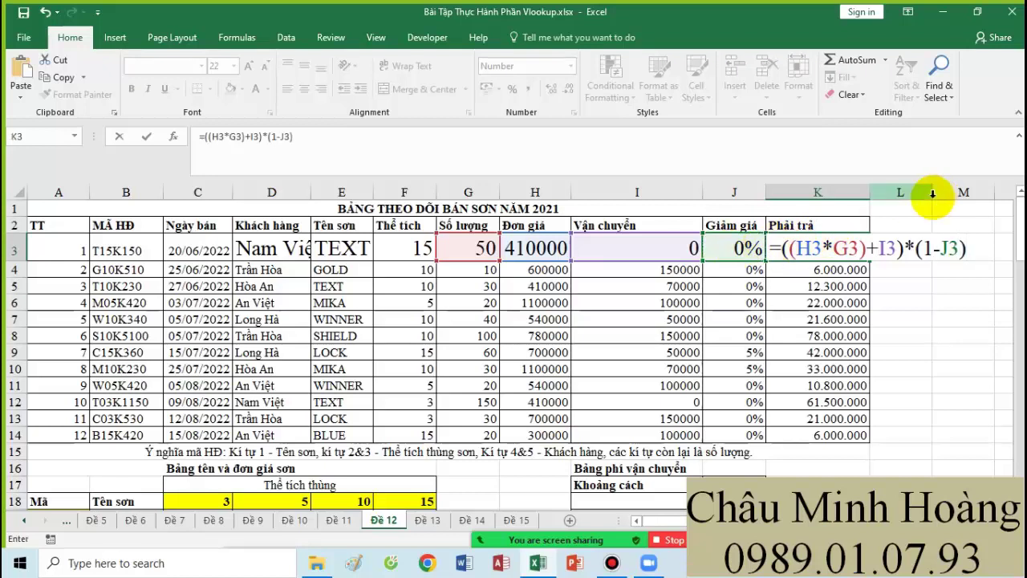
Step: Copy the K3 formula without its equals sign, commit the cell, and paste the formula as text in A50
drag(783, 248, 1001, 240)
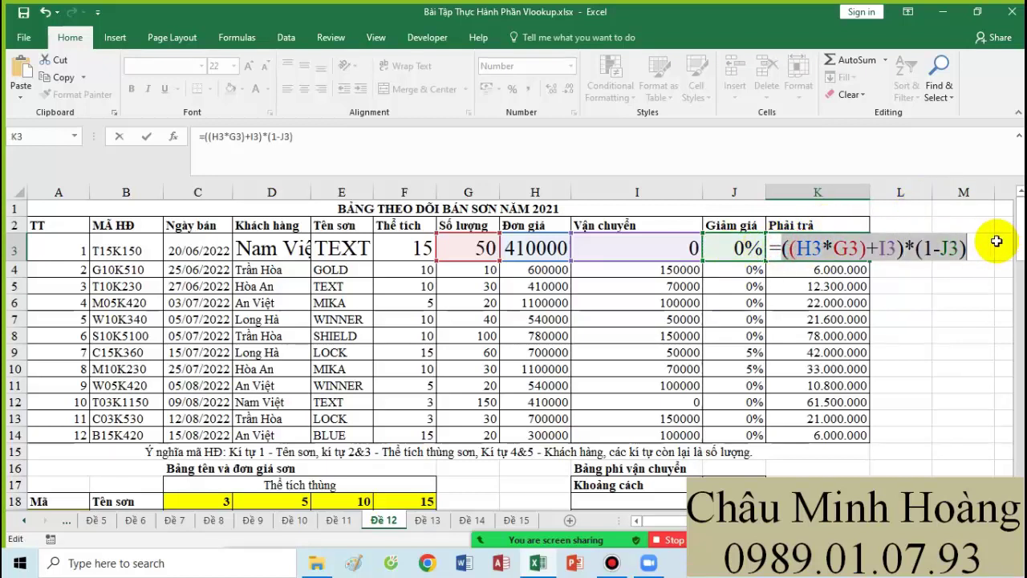
key(Return)
scroll(414, 343, down, 5)
scroll(281, 373, down, 9)
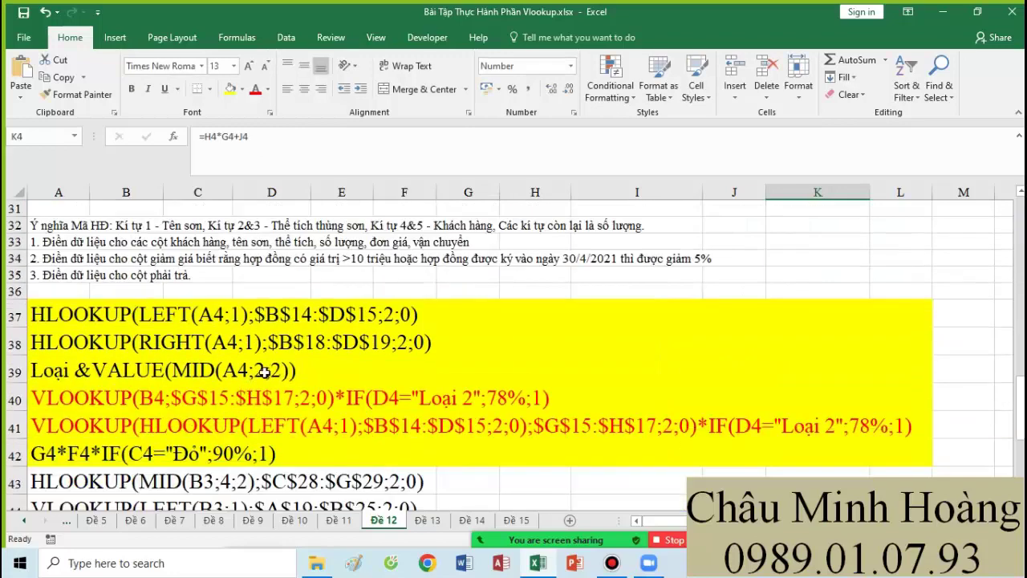
click(60, 401)
key(ctrl+v)
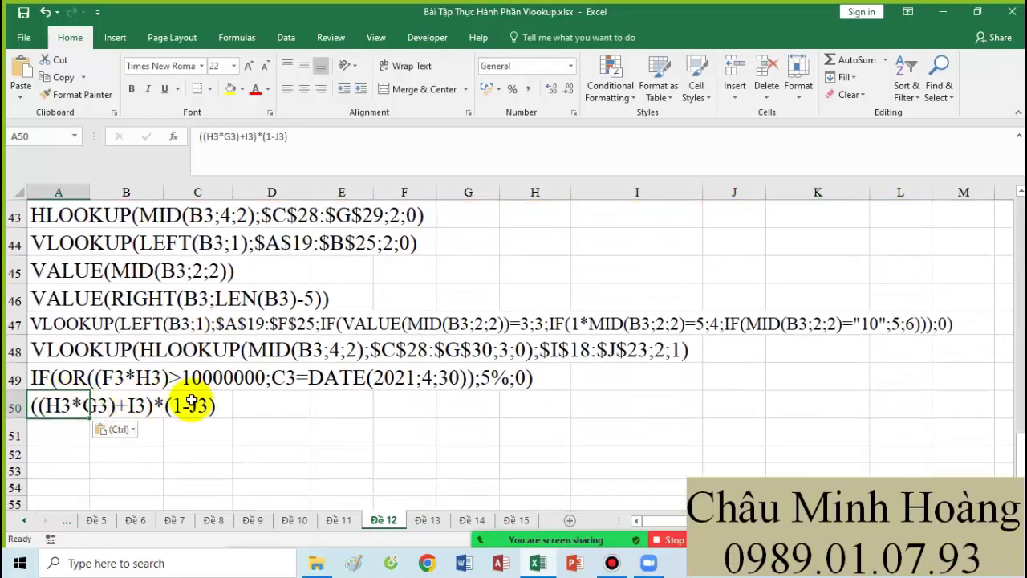
Step: Review the recorded formulas, selecting the yellow block in rows 37 to 42 and the Đề 12 block in rows 43 to 50
scroll(200, 401, up, 1)
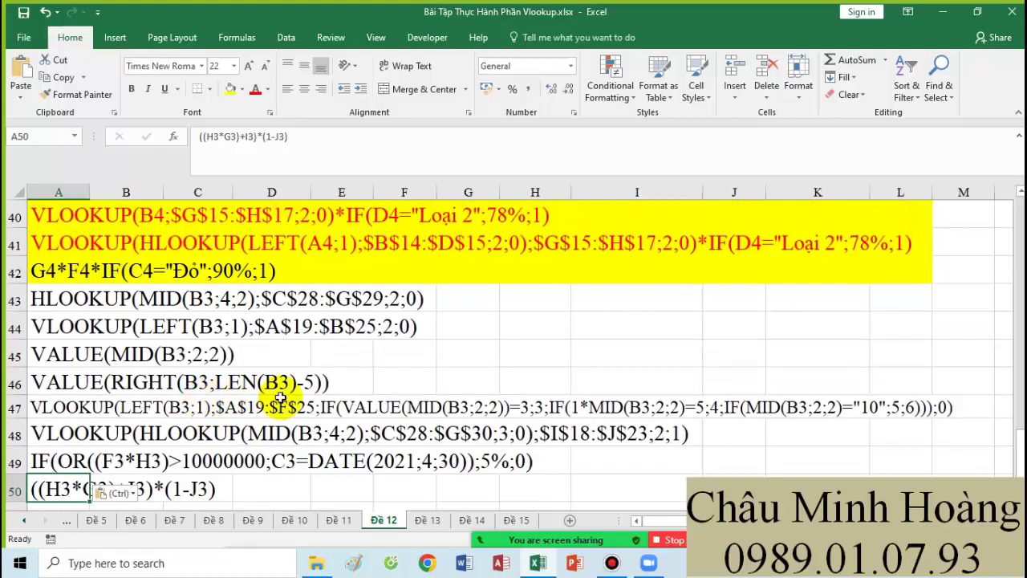
scroll(301, 386, down, 2)
scroll(303, 387, down, 2)
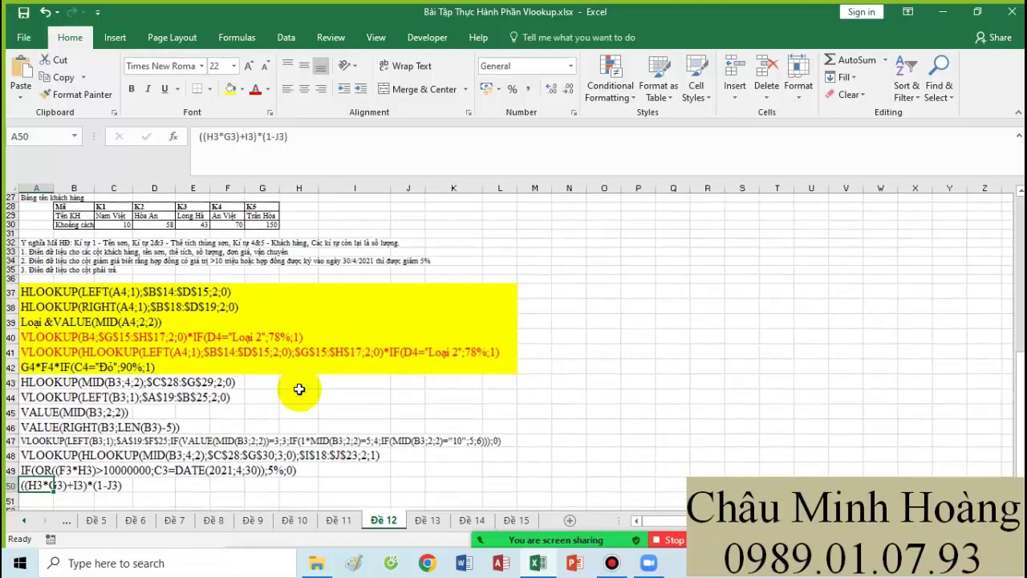
scroll(309, 385, up, 1)
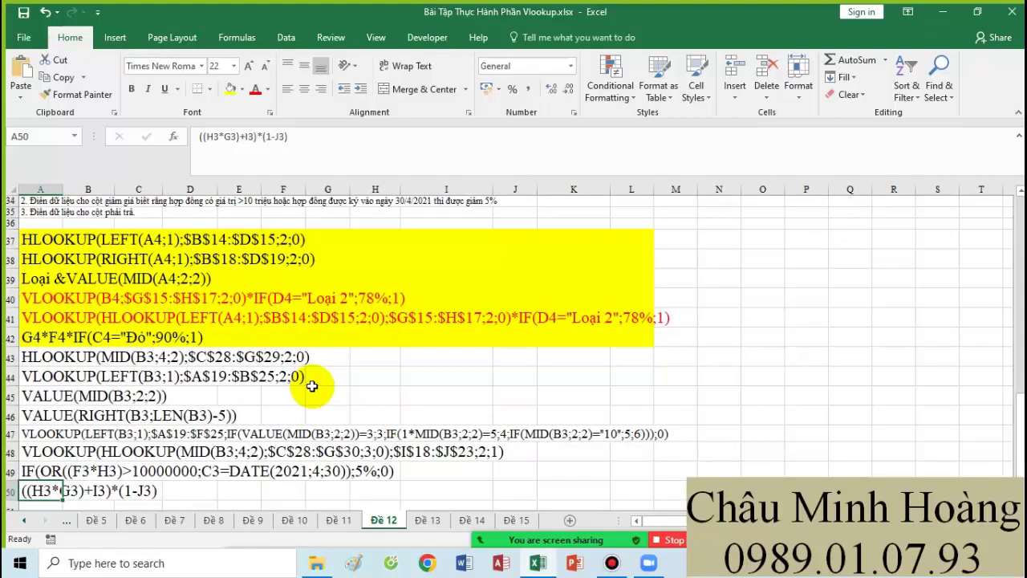
drag(38, 235, 691, 337)
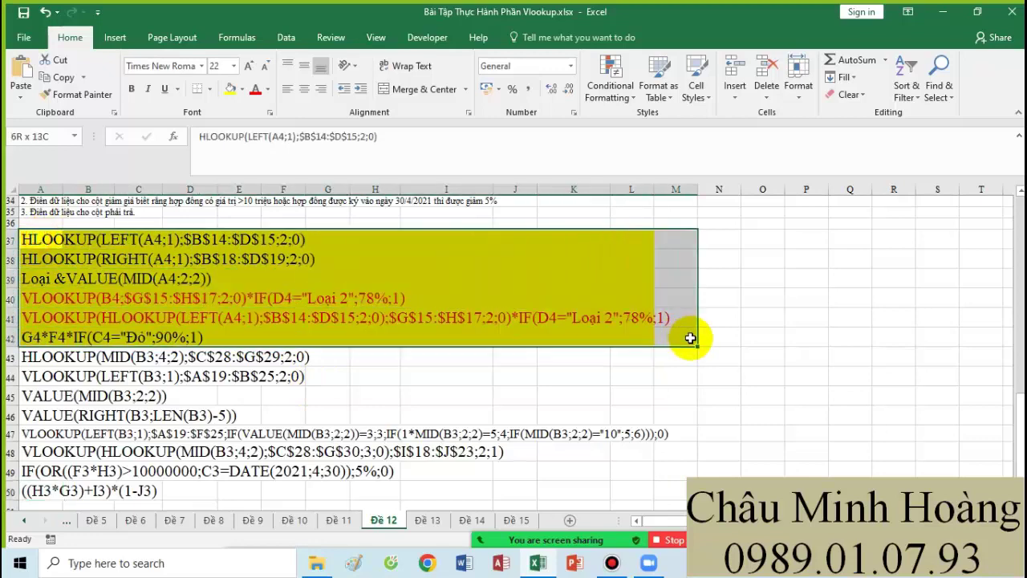
drag(36, 358, 687, 491)
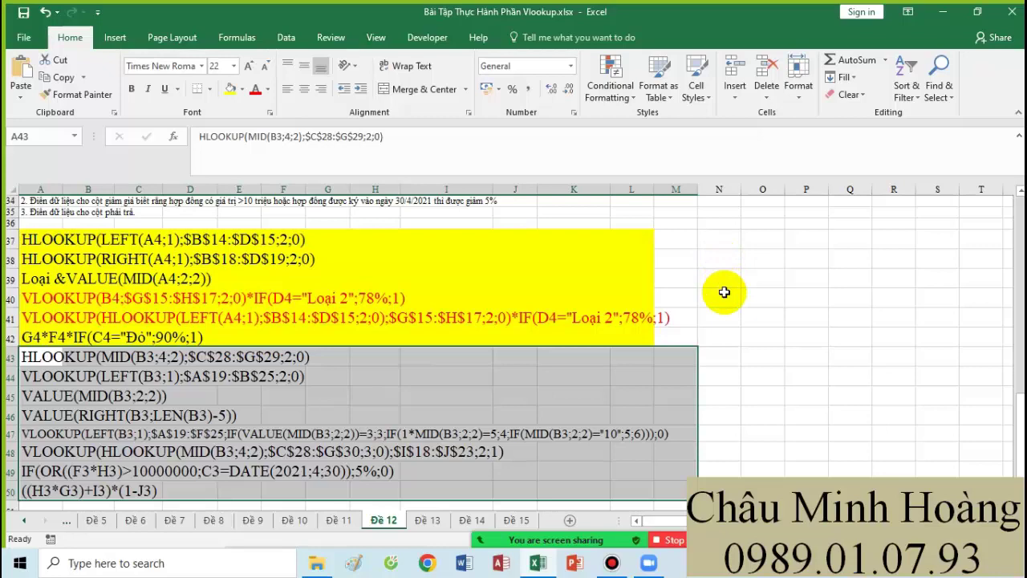
Step: Switch to the workbook Bài Tập Thực Hành Phần Mở Rộng.xlsx and minimize the Bandicam window covering it
click(612, 562)
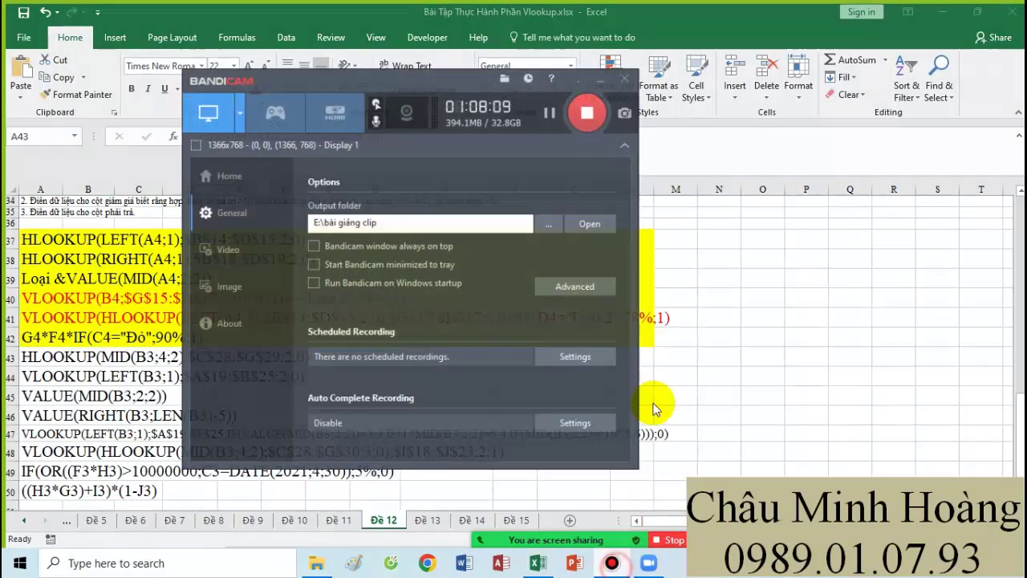
key(alt+Tab)
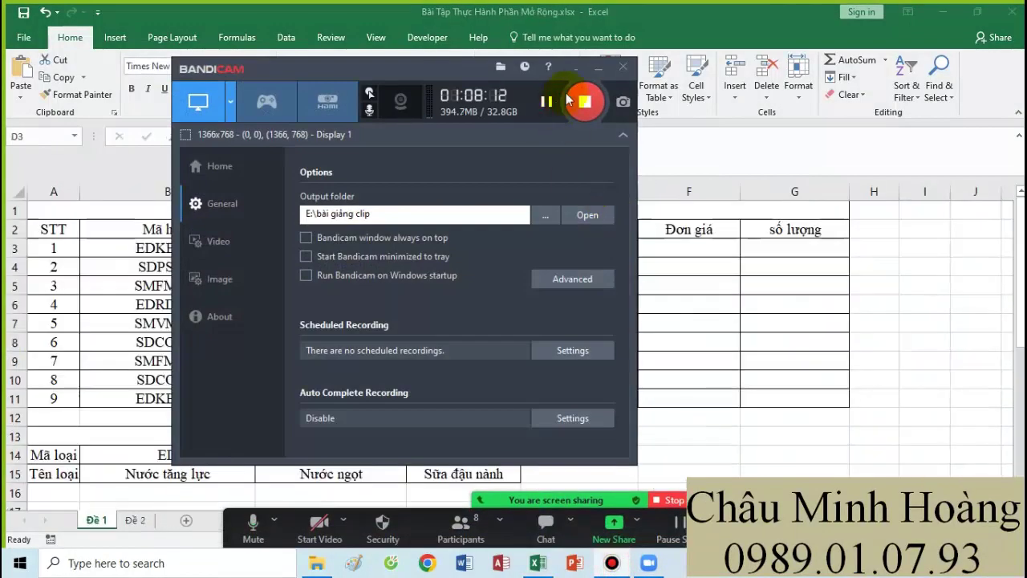
click(598, 69)
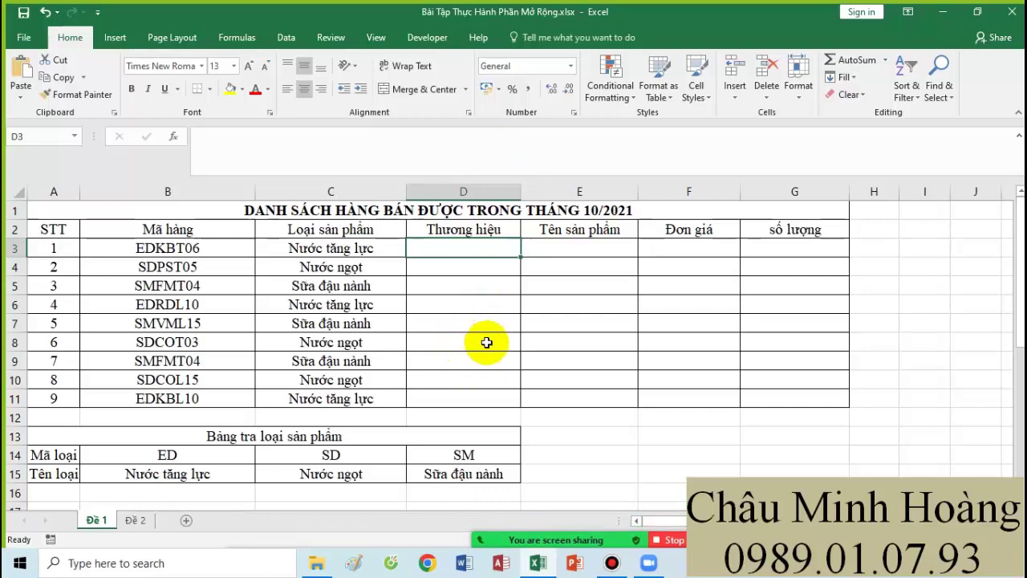
Step: Set the font size of the empty range B34:E43 below the Đề 1 tables to 22
scroll(453, 342, down, 10)
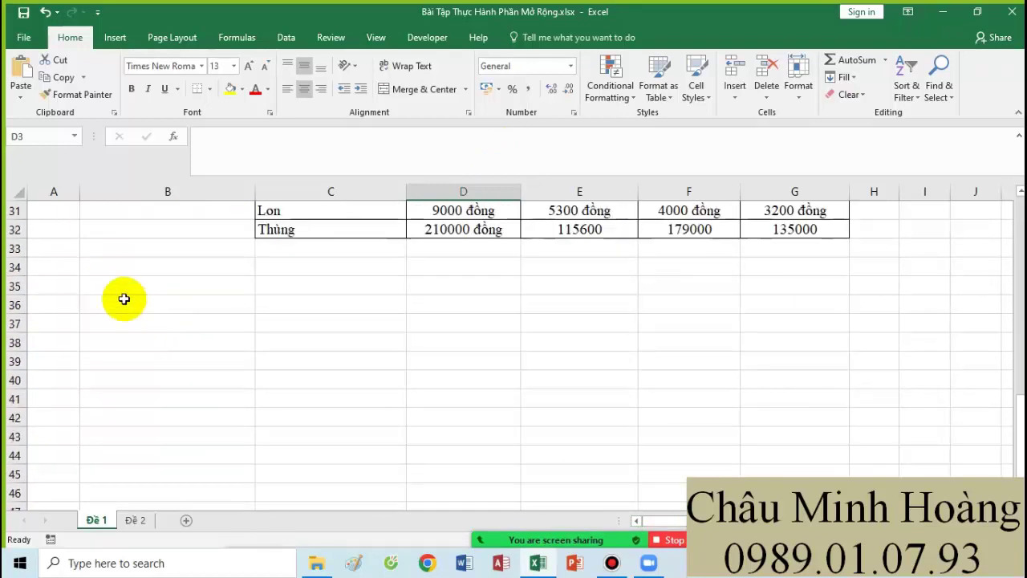
drag(101, 266, 610, 437)
click(234, 65)
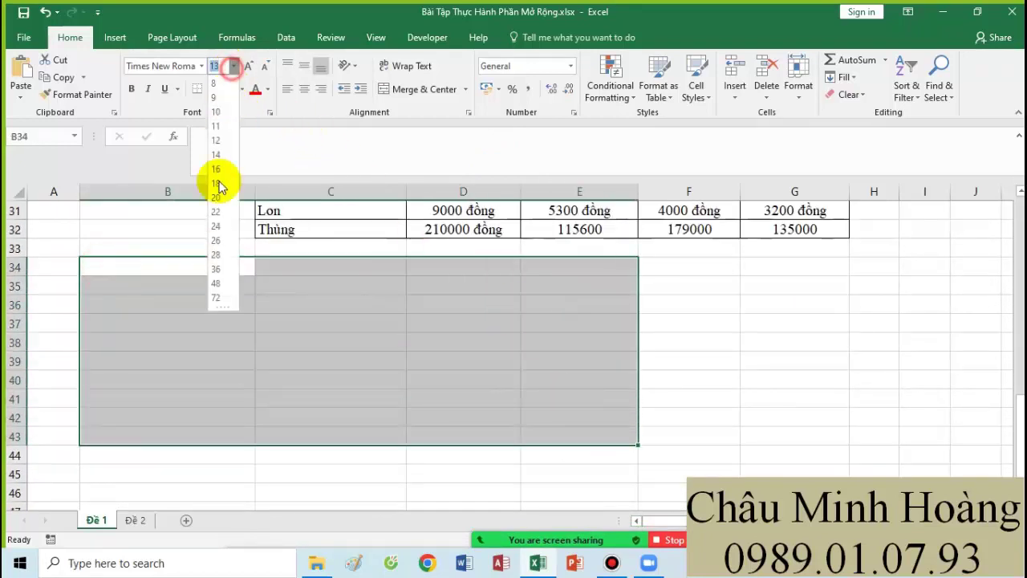
click(217, 221)
Step: Enter the function name isblank as text in B34
click(196, 275)
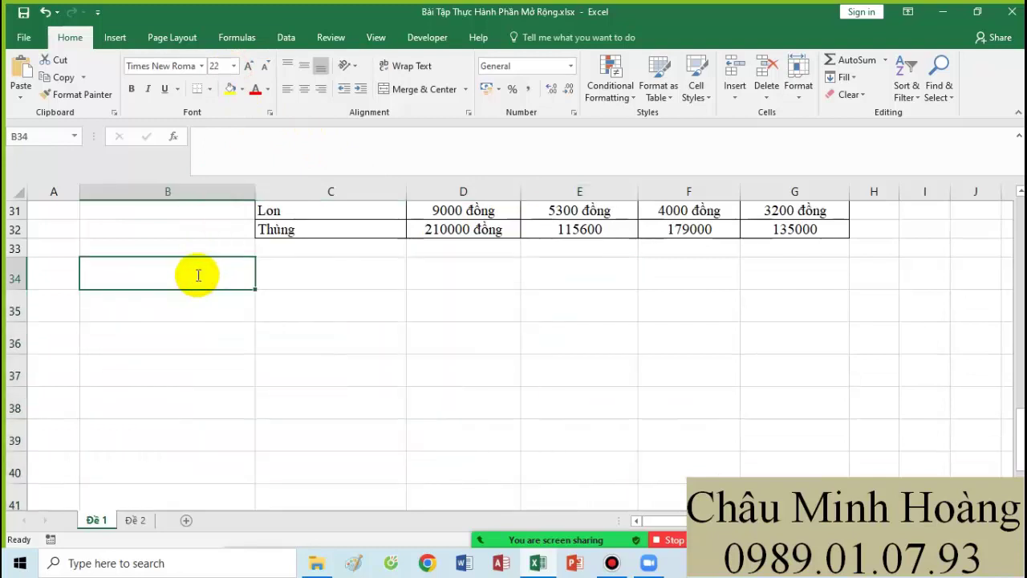
text(isblanl)
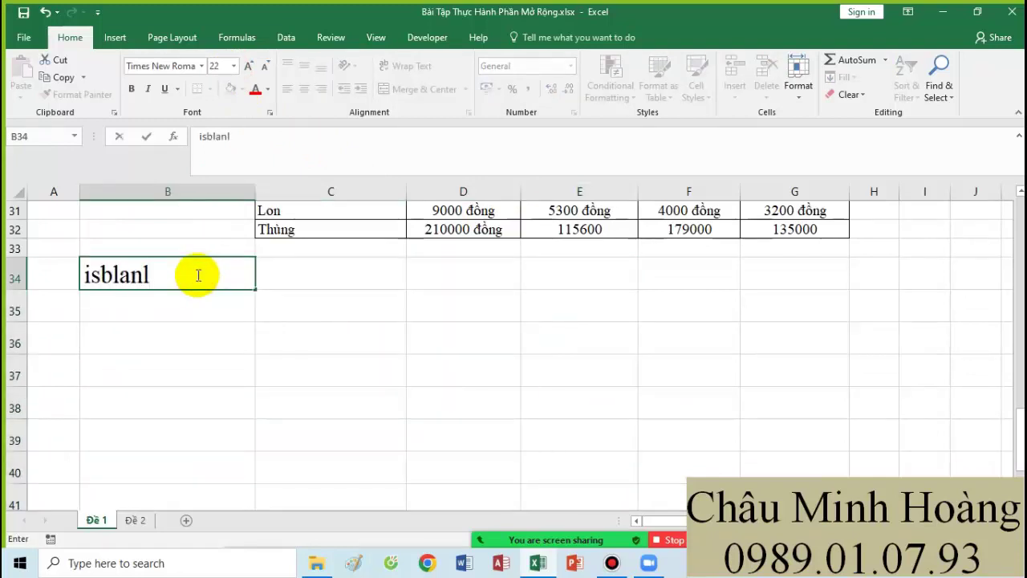
key(BackSpace)
text(k)
Step: Enter the description "kiểm tra kết quả trống của vl -hl" in C34 beside isblank, and select the note B34:E34
click(294, 274)
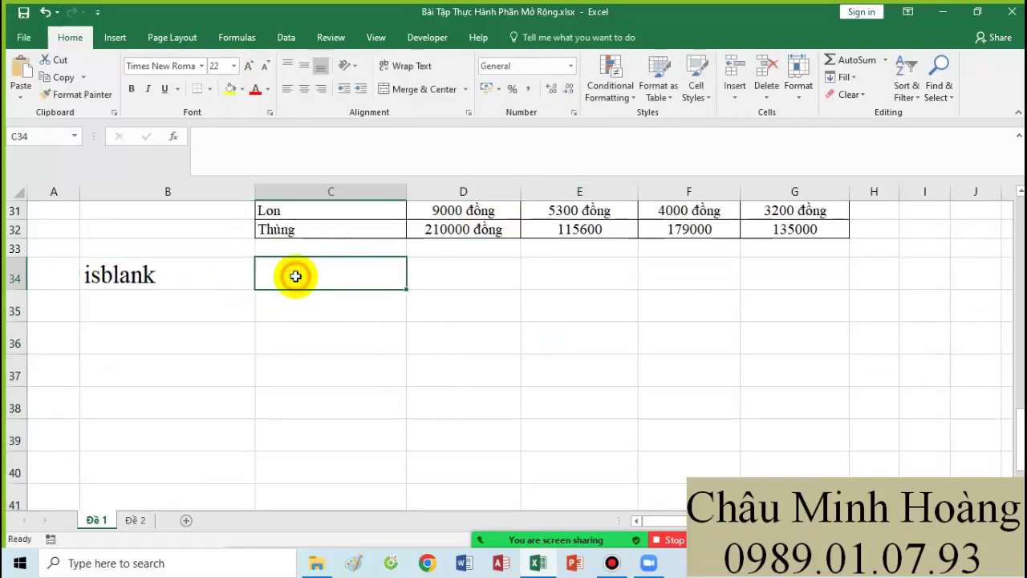
text(kiểm tra )
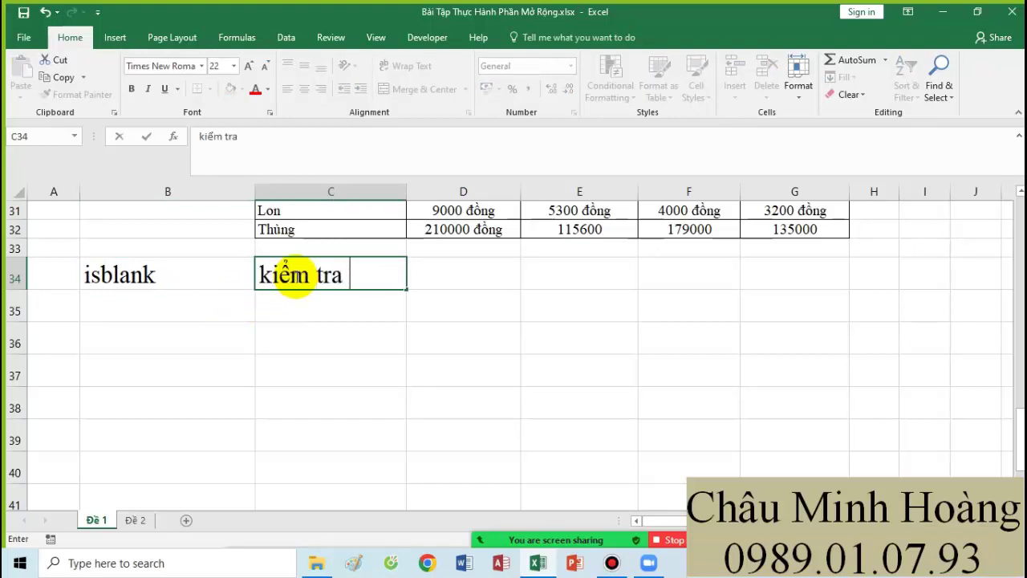
text(kết q)
key(BackSpace)
key(BackSpace)
key(BackSpace)
key(BackSpace)
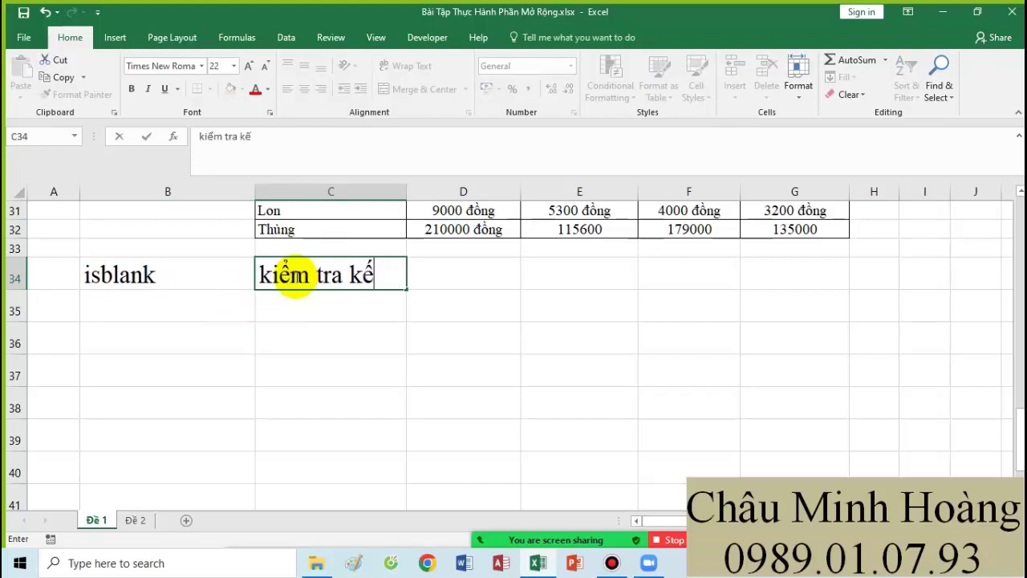
text(ết quả )
text(trống)
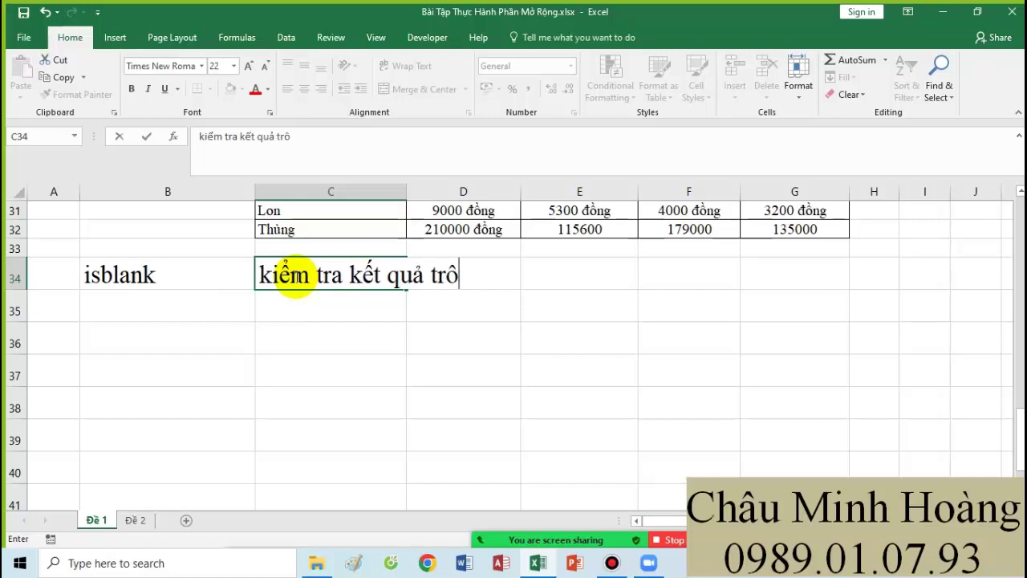
text( của vl)
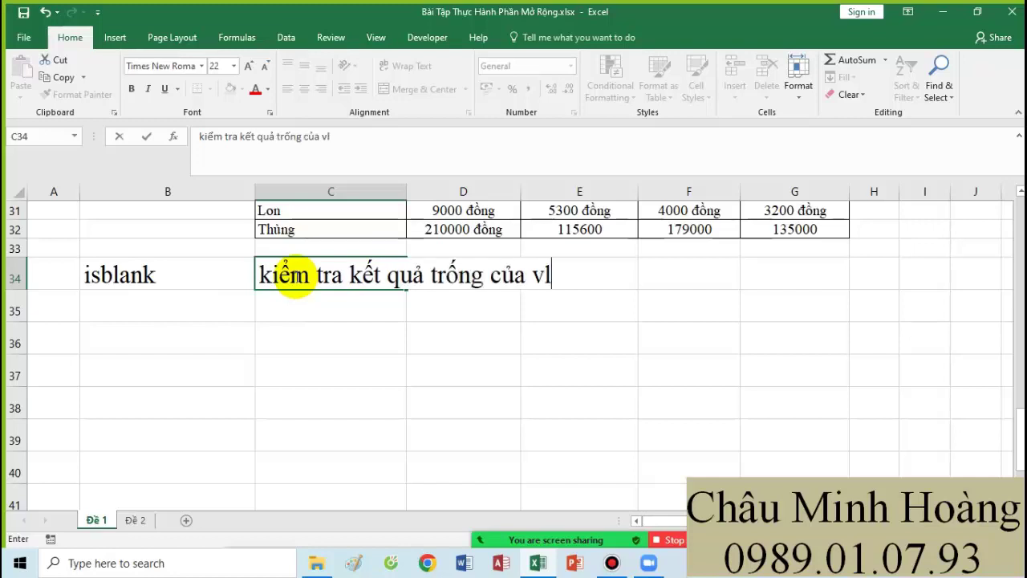
text( -hl)
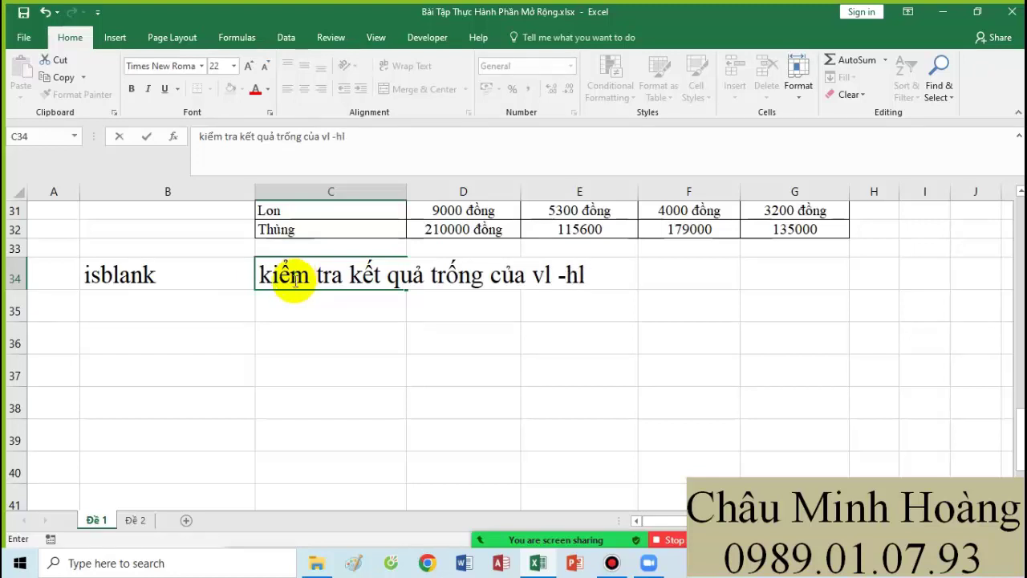
click(314, 356)
drag(128, 288, 615, 273)
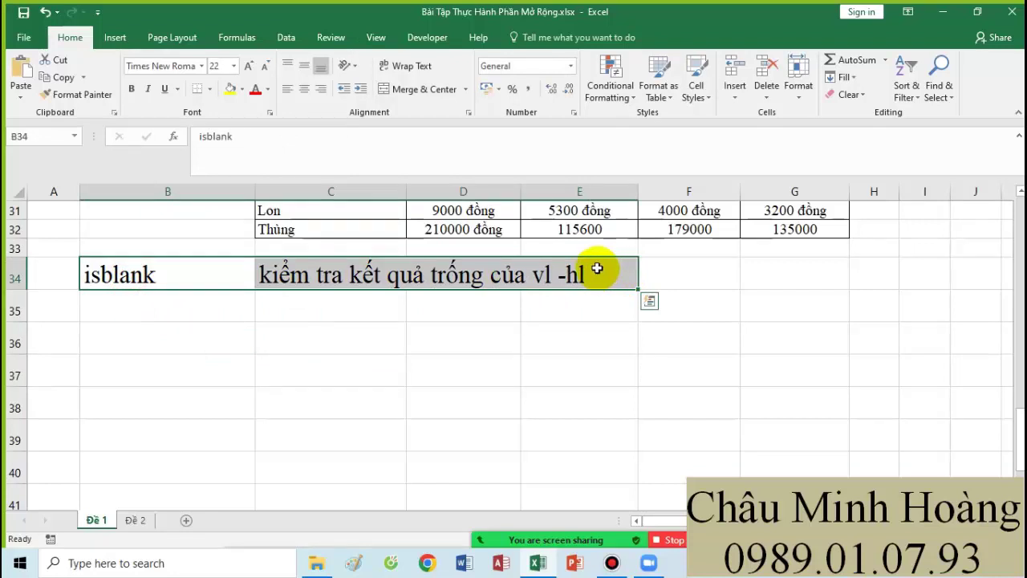
Step: Enter the function text if(isna in B35, below isblank
click(149, 301)
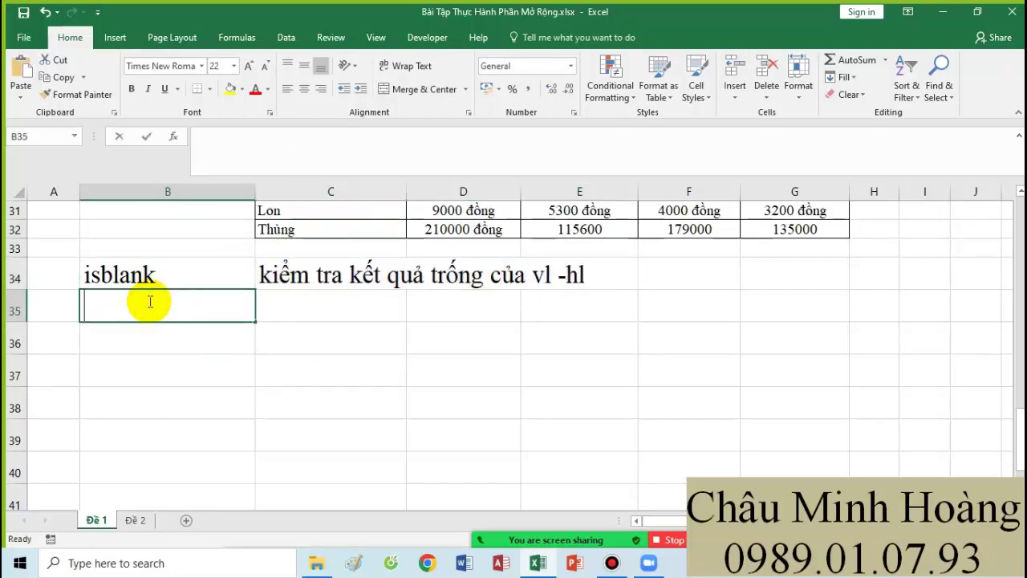
text(iisb)
key(BackSpace)
key(BackSpace)
text(s)
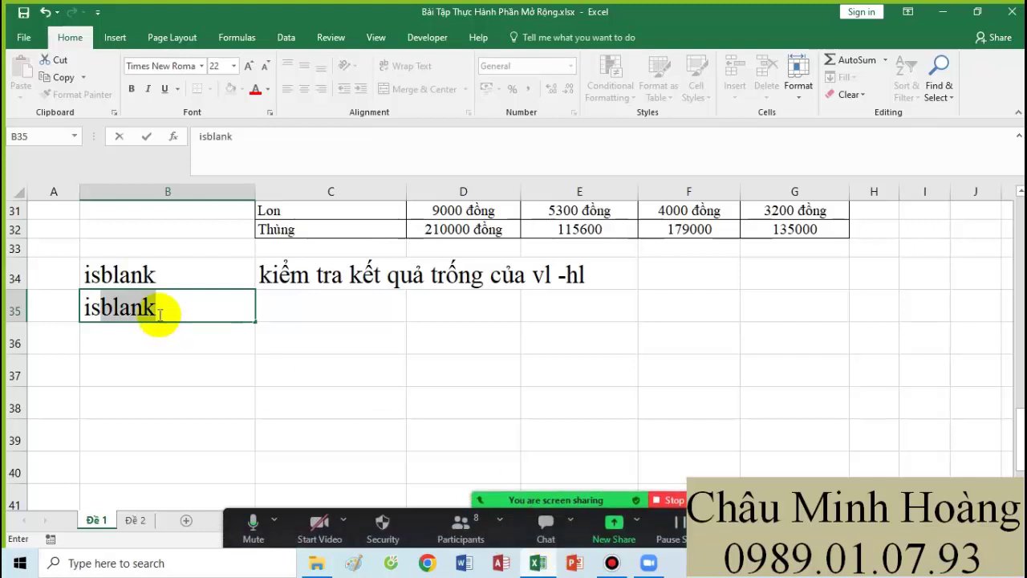
key(BackSpace)
key(BackSpace)
text(iif)
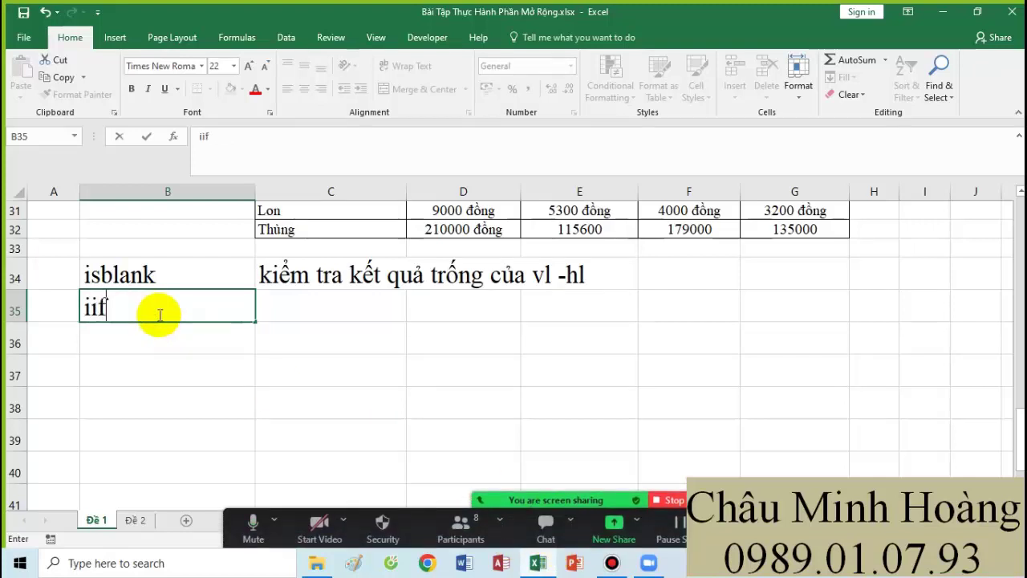
key(BackSpace)
key(BackSpace)
text(f)
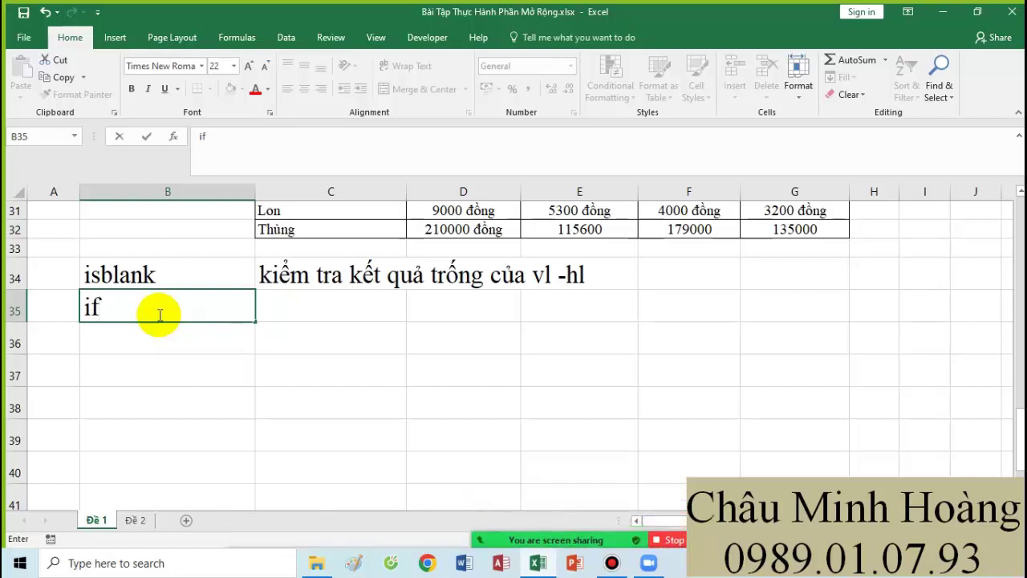
text((isna)
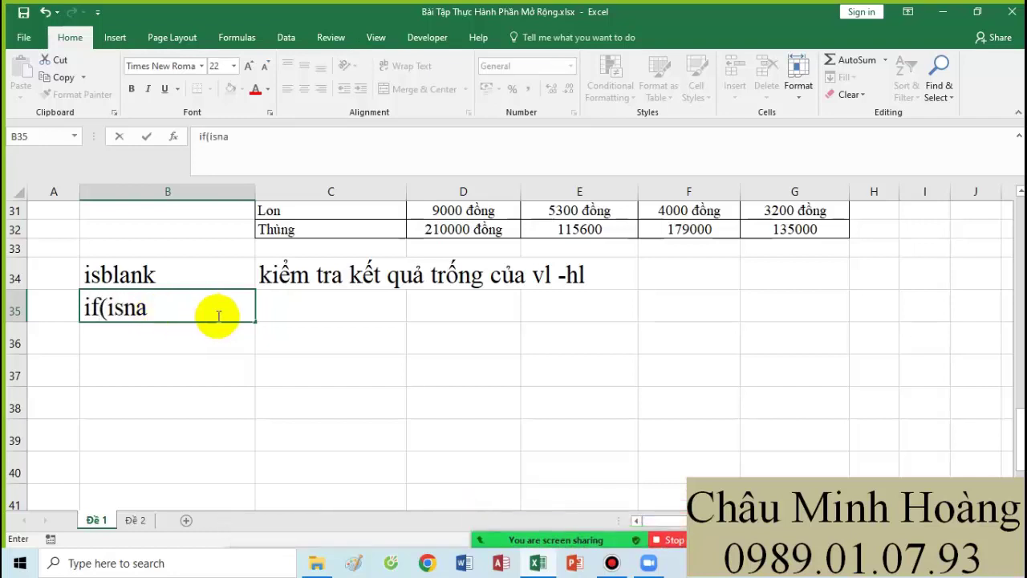
Step: Describe the if(isna entry in C35 as "kiểm tra lỗi #N/A"
click(306, 316)
text(kiểm )
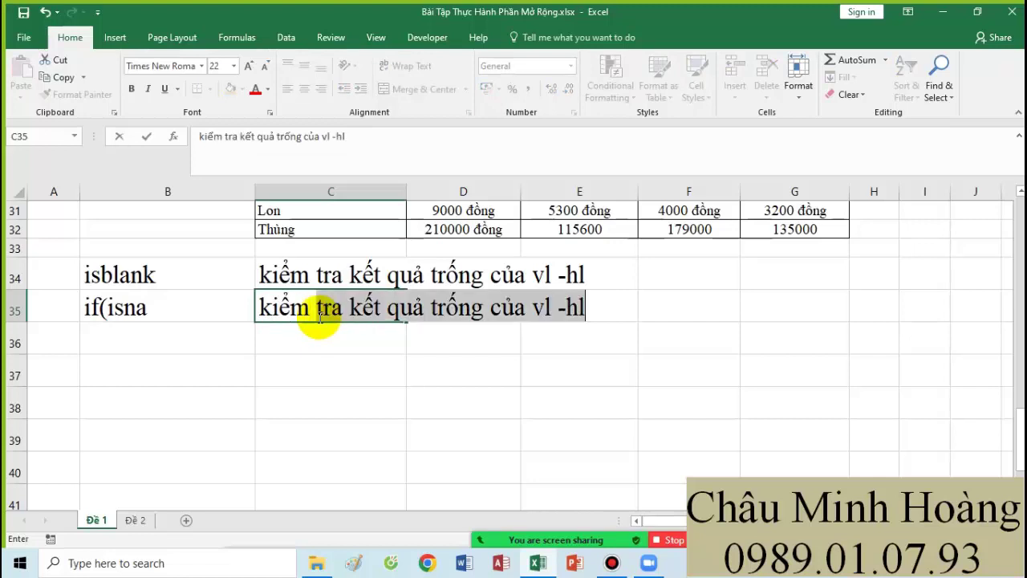
text(tra lô)
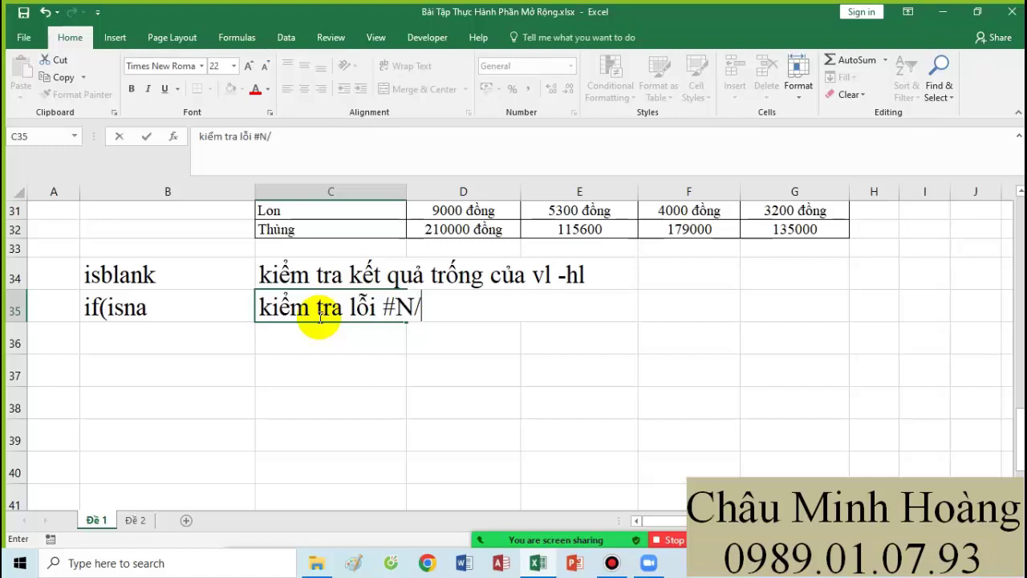
text(A)
key(Return)
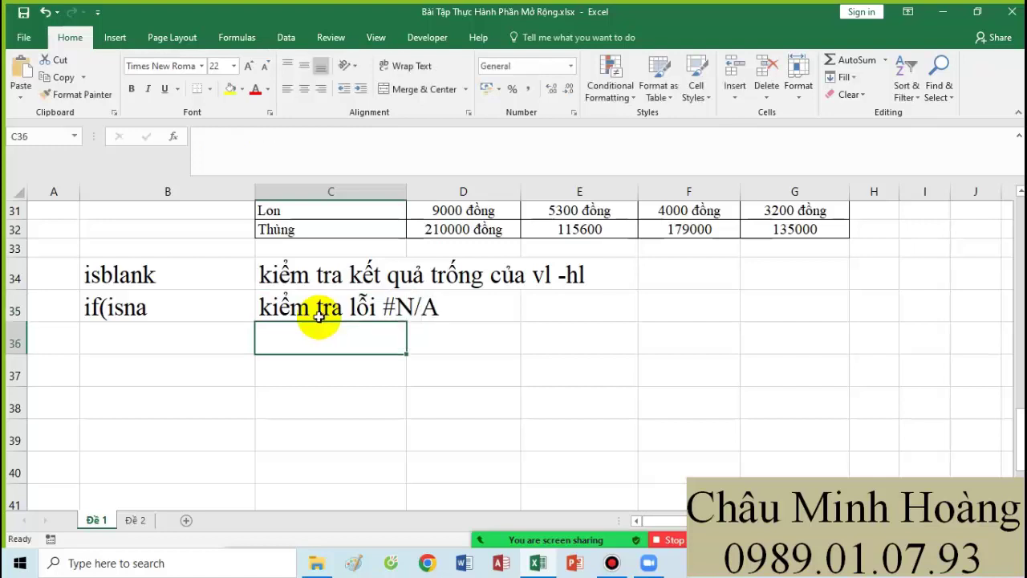
Step: Enter the function name ifna in B36 and its description "kiểm tra lỗi #N/A" in C36
click(149, 357)
double_click(151, 341)
text(if)
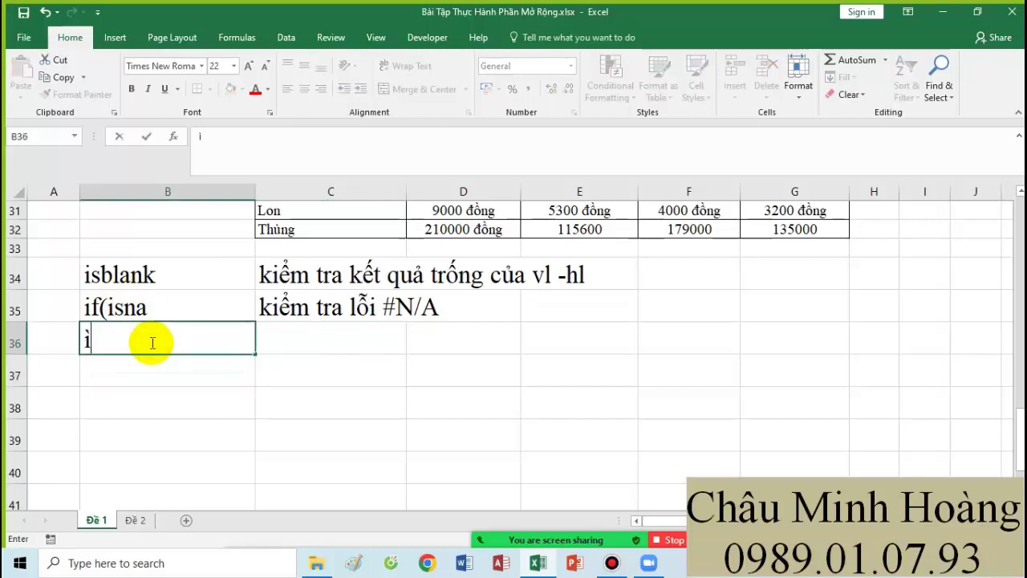
text(na)
click(299, 339)
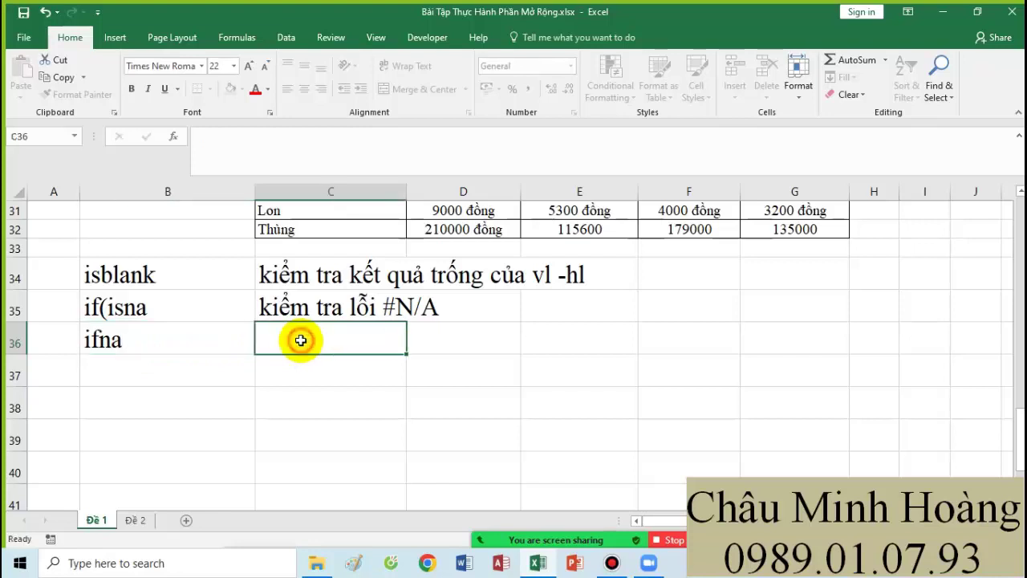
text(kiểm)
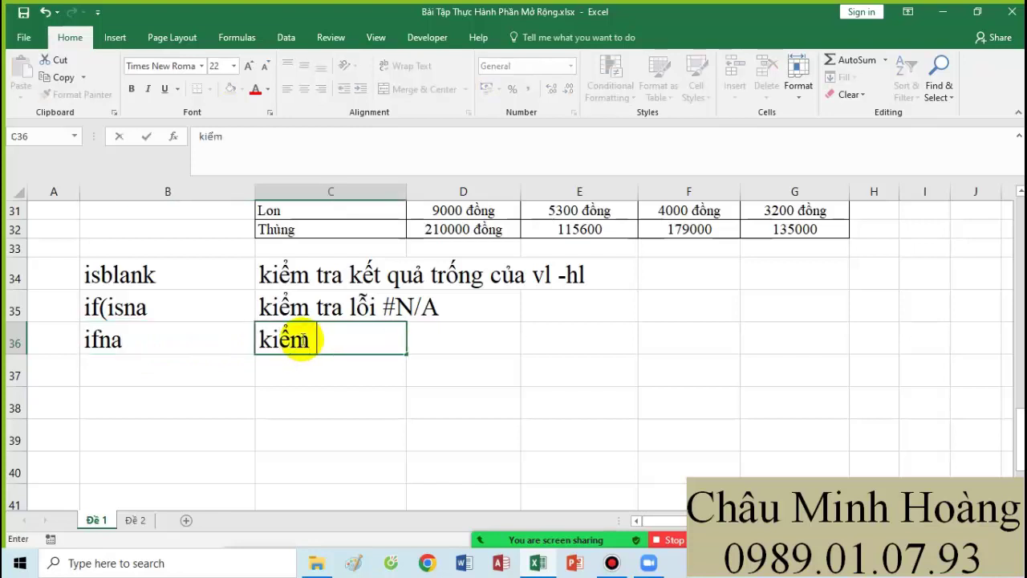
text( tra )
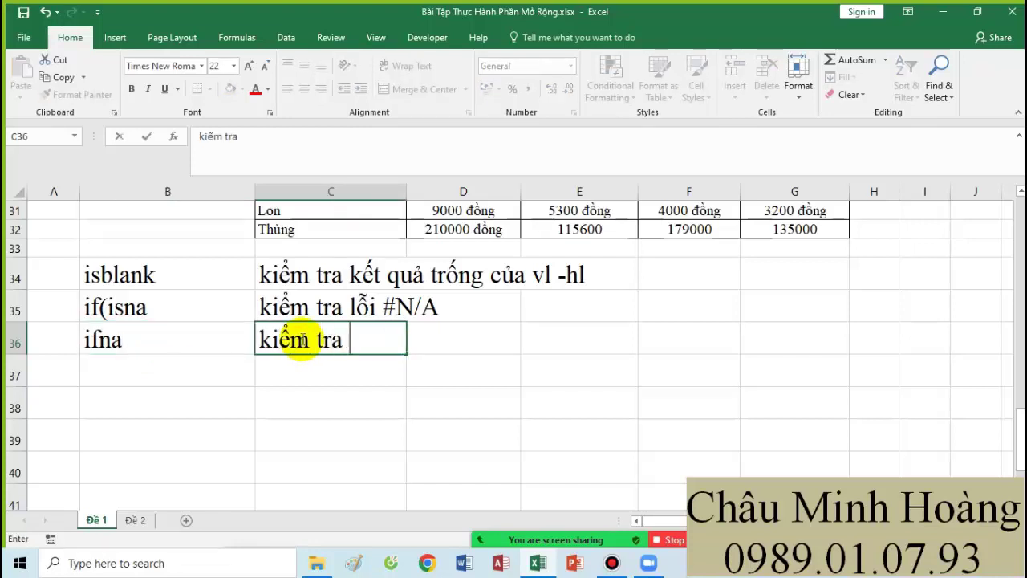
text(lỗi #N/A)
key(Return)
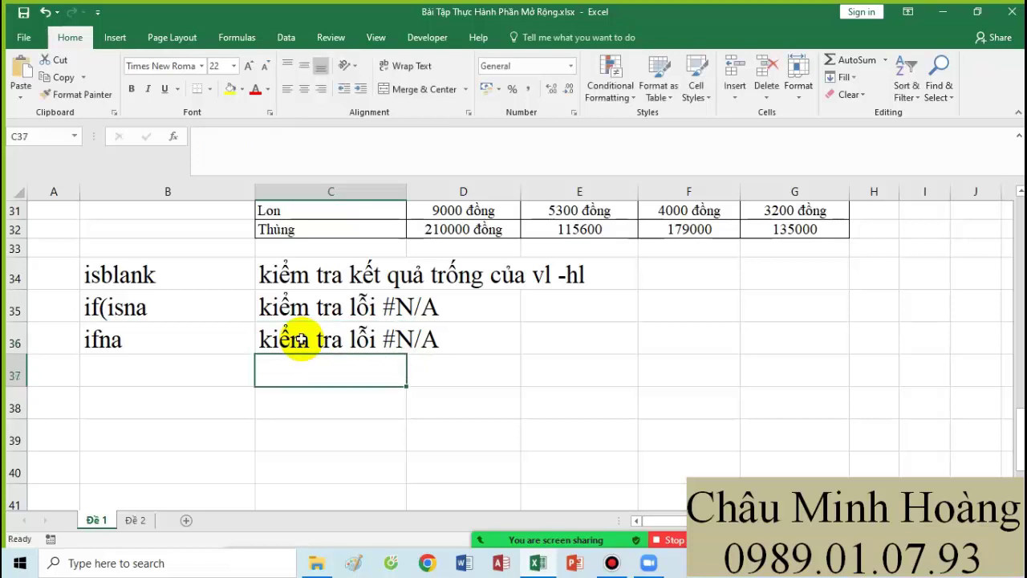
Step: Compare the if(isna and ifna notes, selecting the range B35:D36
click(174, 374)
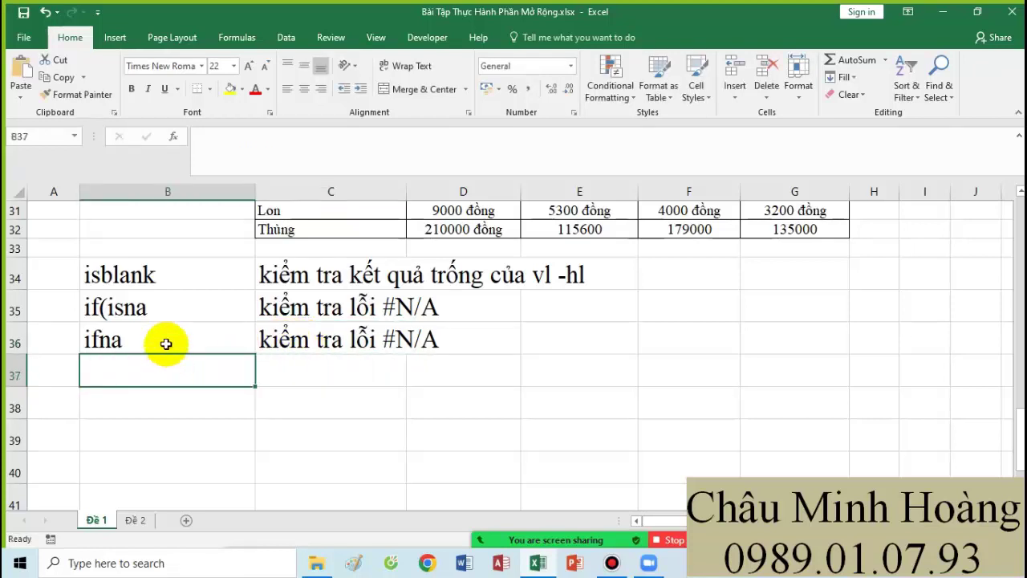
click(165, 307)
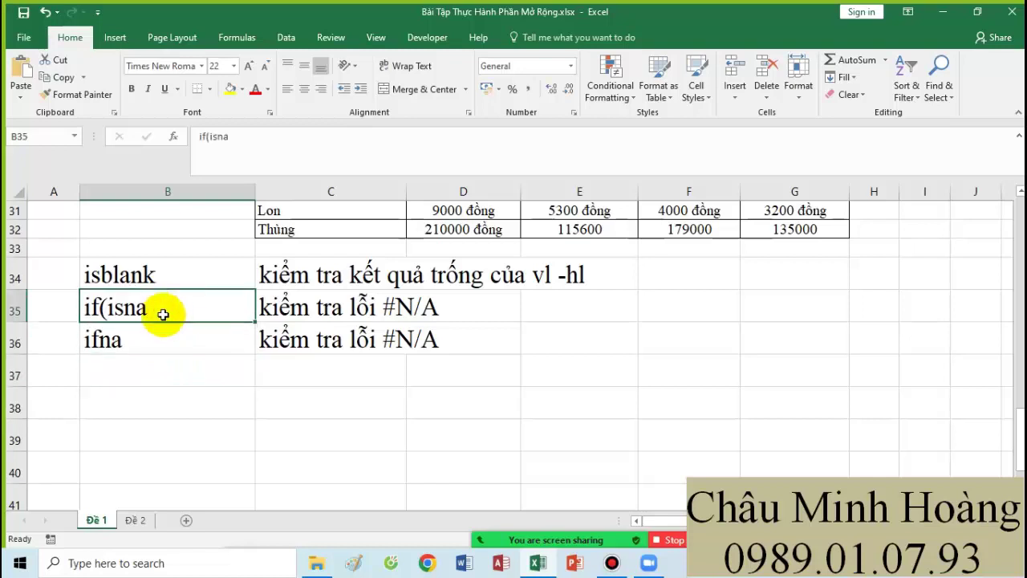
click(160, 340)
click(170, 309)
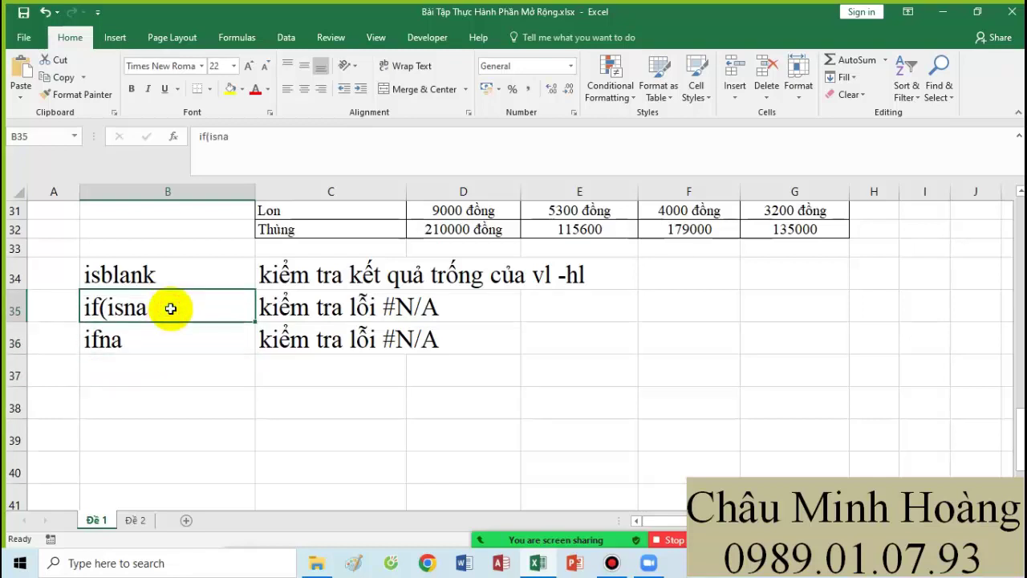
drag(170, 308, 465, 347)
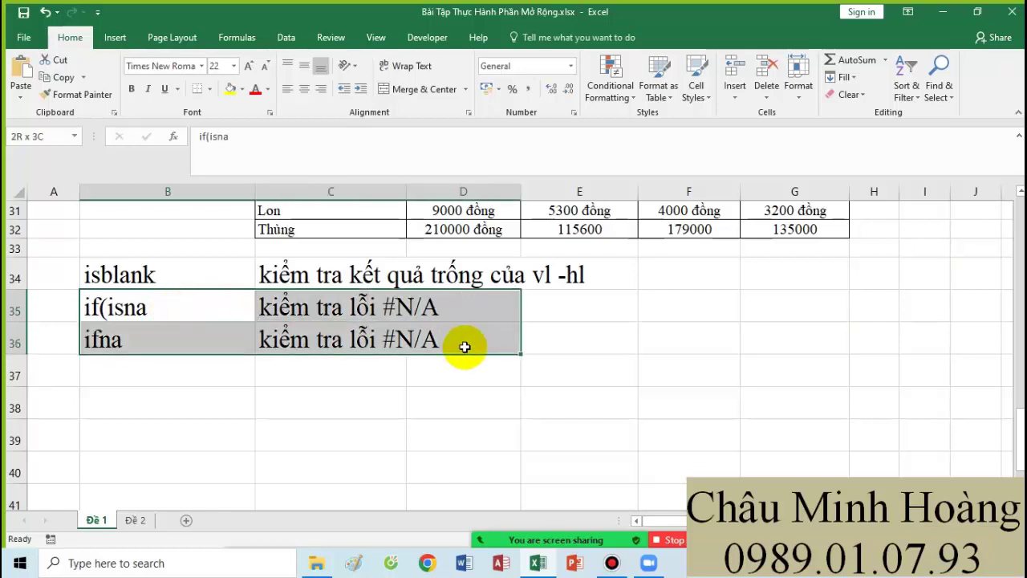
Step: Enter IFERROR( as plain text in B37, using the suggested function name and removing the leading equals sign
click(156, 363)
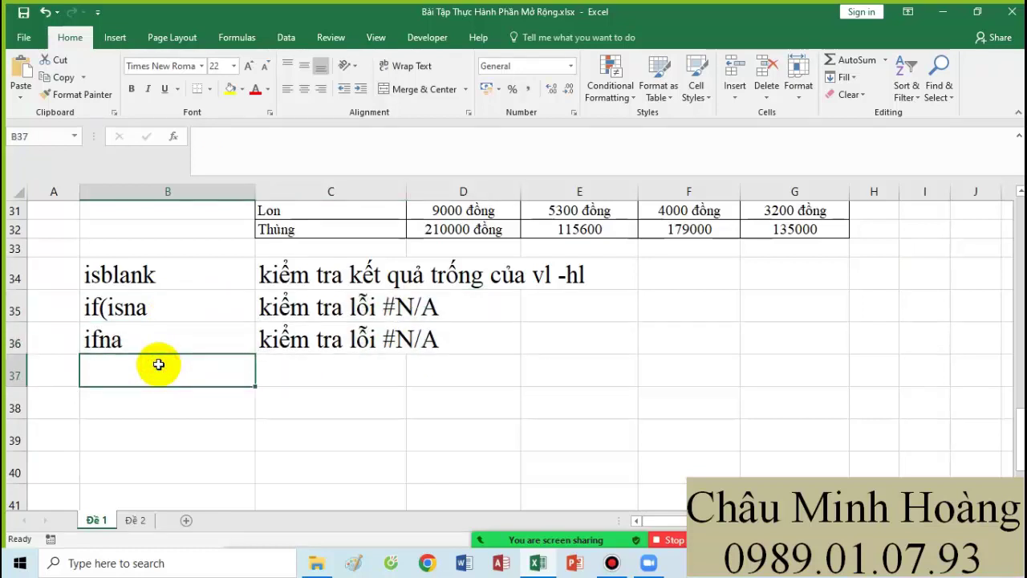
text(ifer)
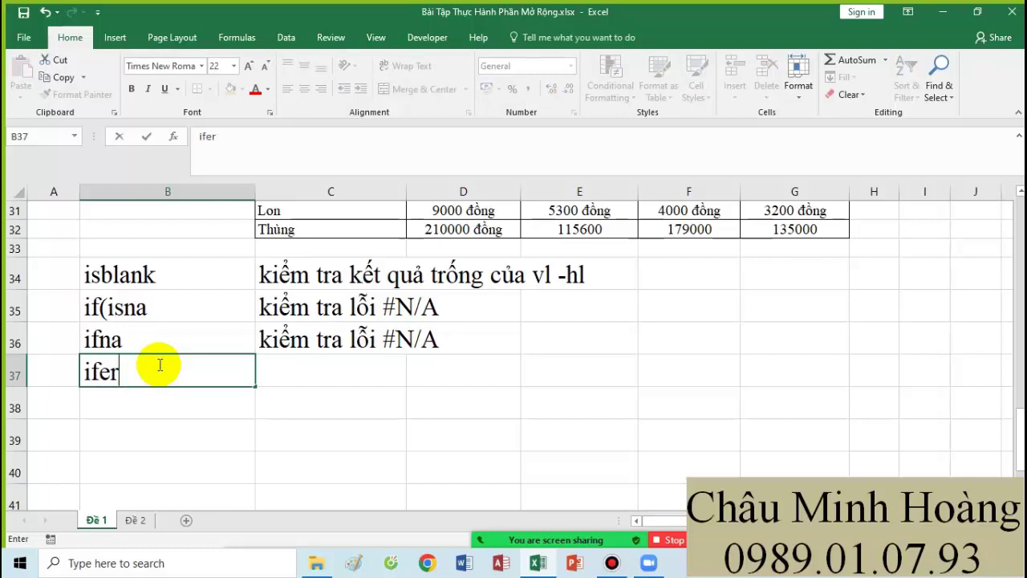
key(BackSpace)
key(BackSpace)
key(BackSpace)
key(BackSpace)
text(=)
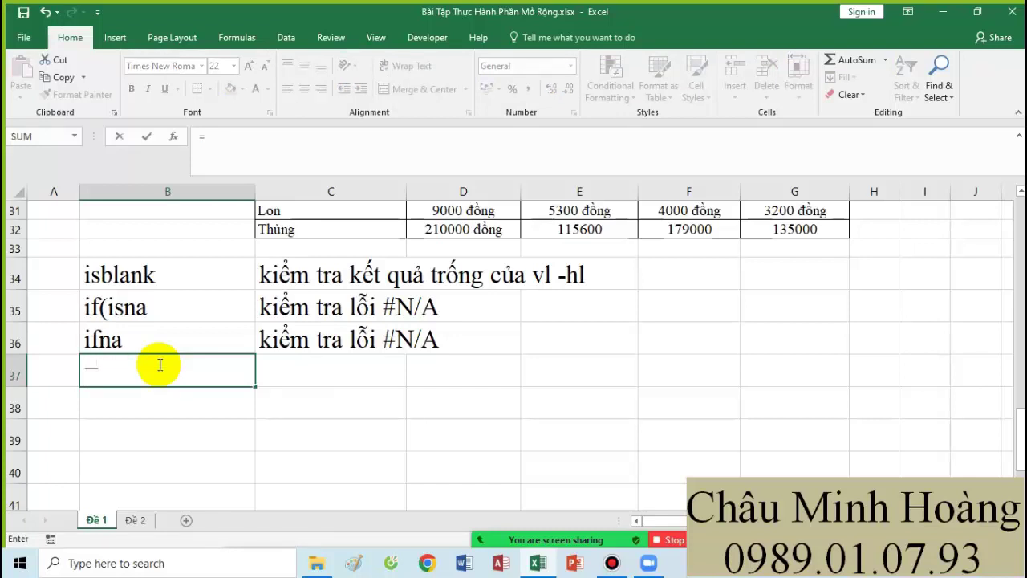
text(if)
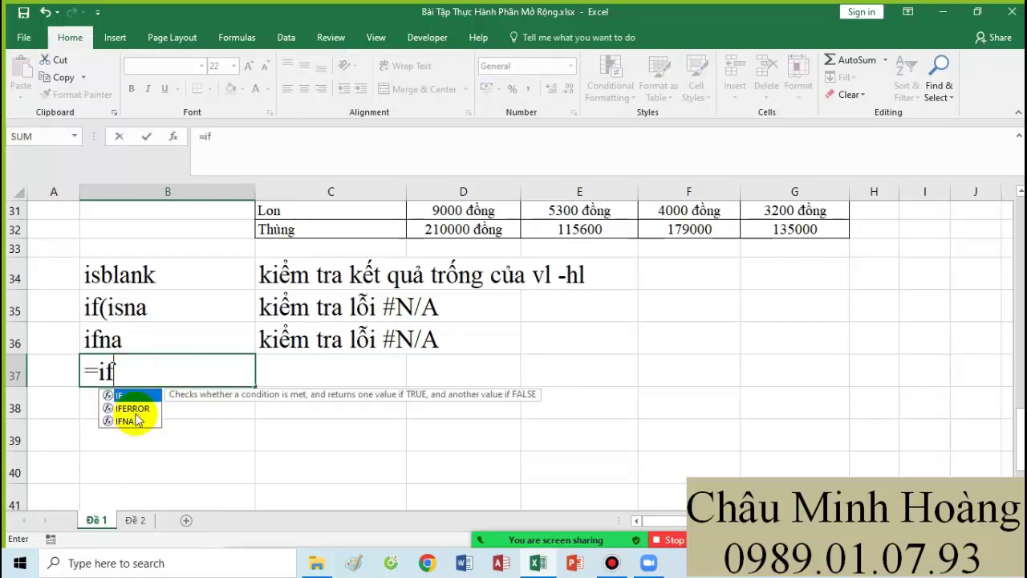
double_click(132, 407)
click(74, 361)
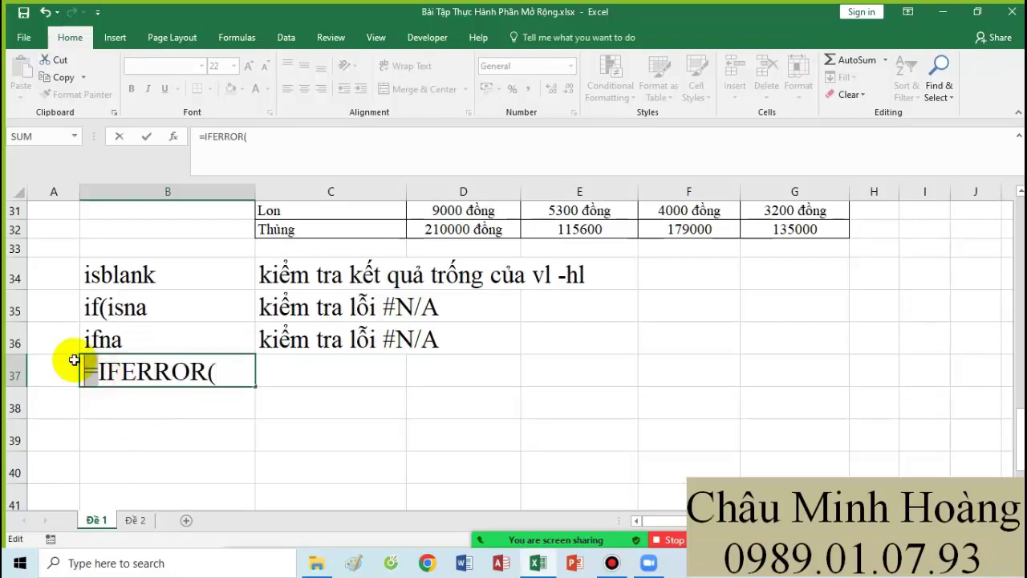
key(Delete)
Step: Enter the description "kiểm tra lỗi" in C37 beside IFERROR(, and select the notes block B34:E37
click(308, 372)
text(ki)
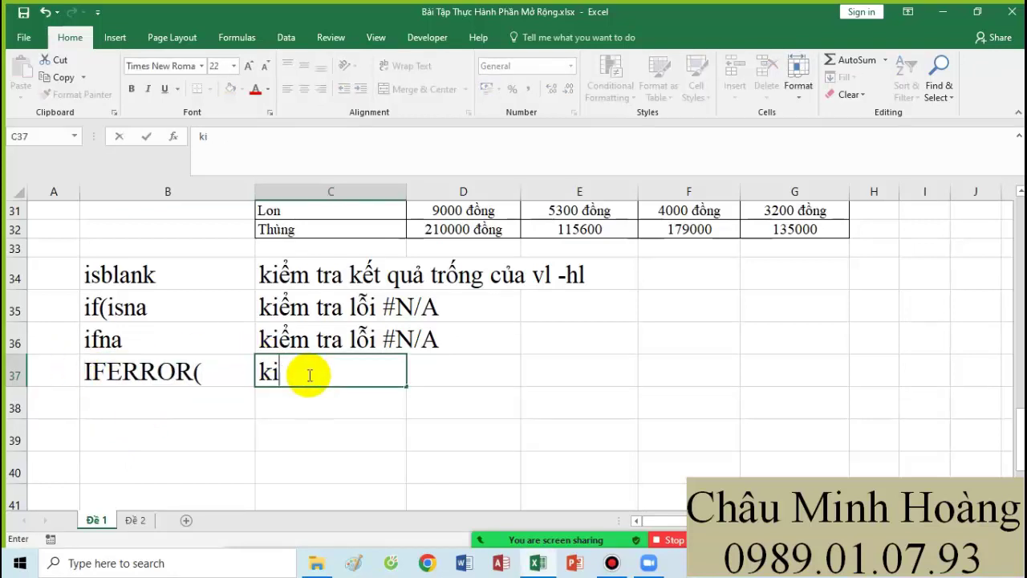
text(ểm tra lo)
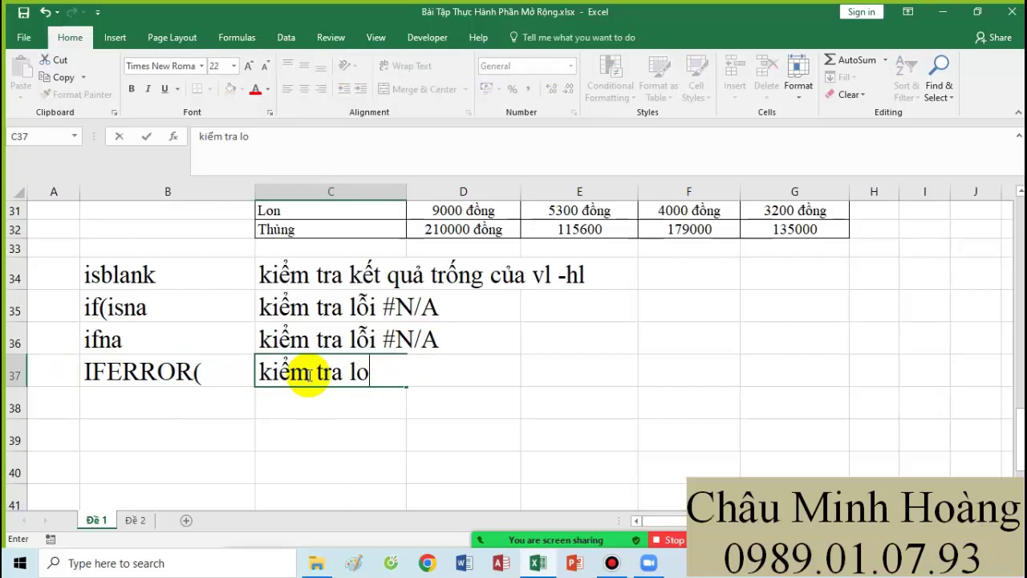
key(BackSpace)
text(ỗi)
key(BackSpace)
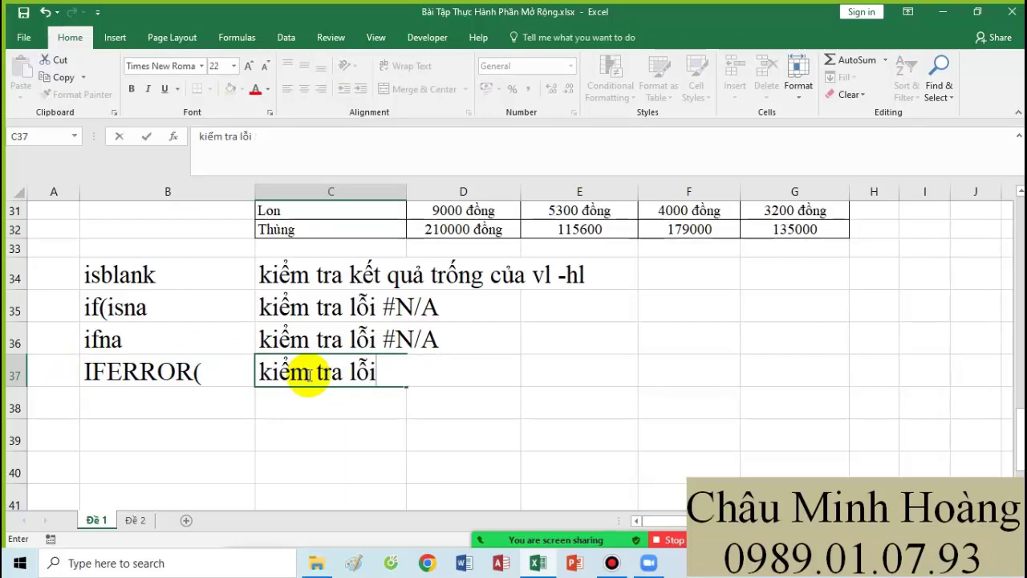
key(Return)
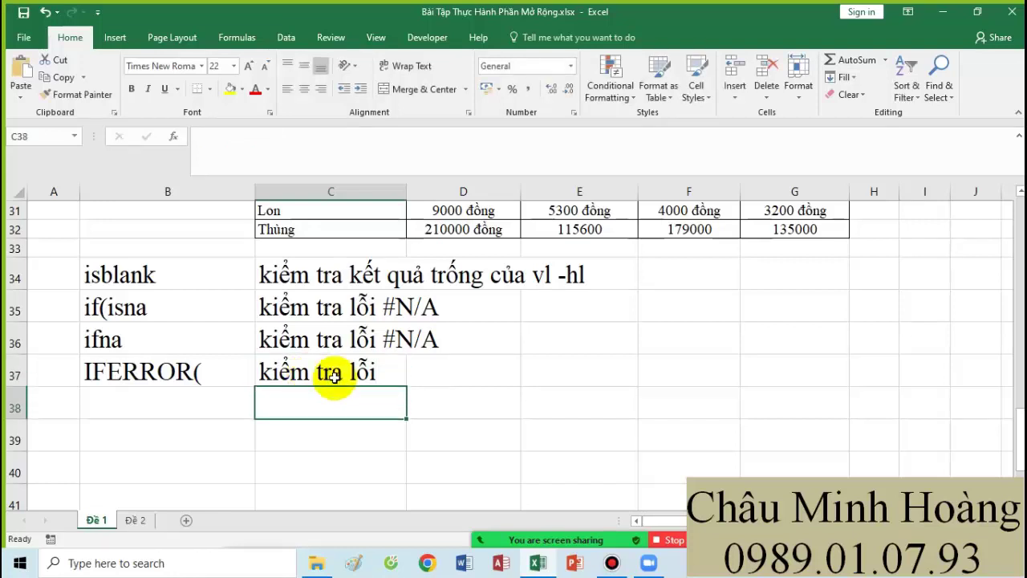
drag(147, 286, 595, 364)
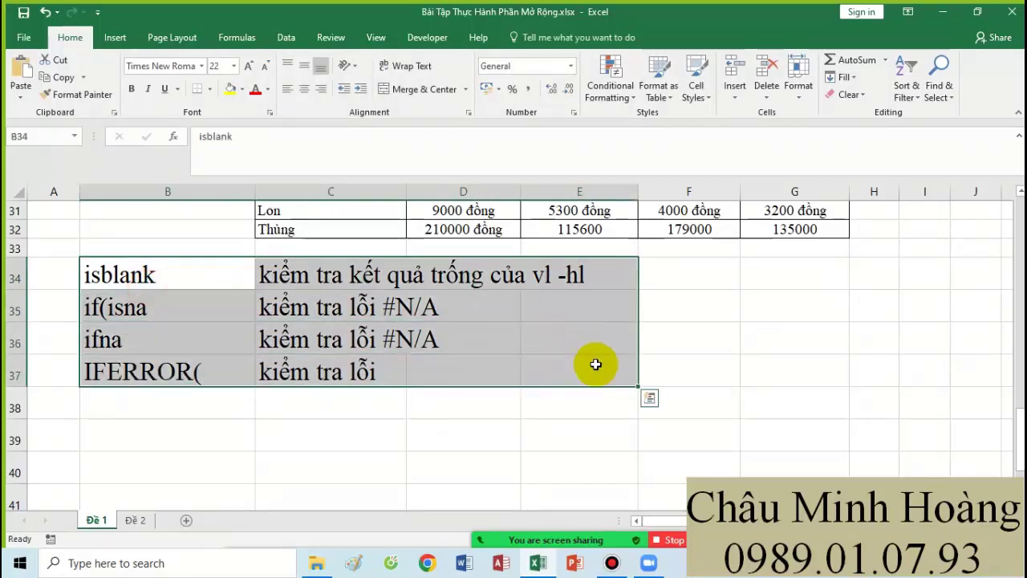
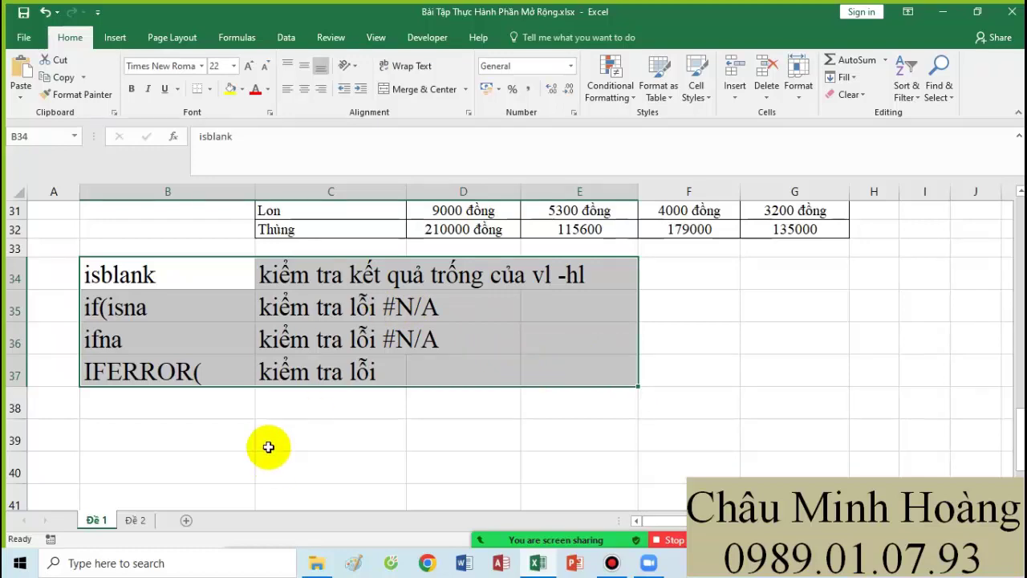
Step: Narrow column B to fit the product codes and widen column C of the sales list
scroll(353, 366, up, 1)
scroll(353, 366, up, 8)
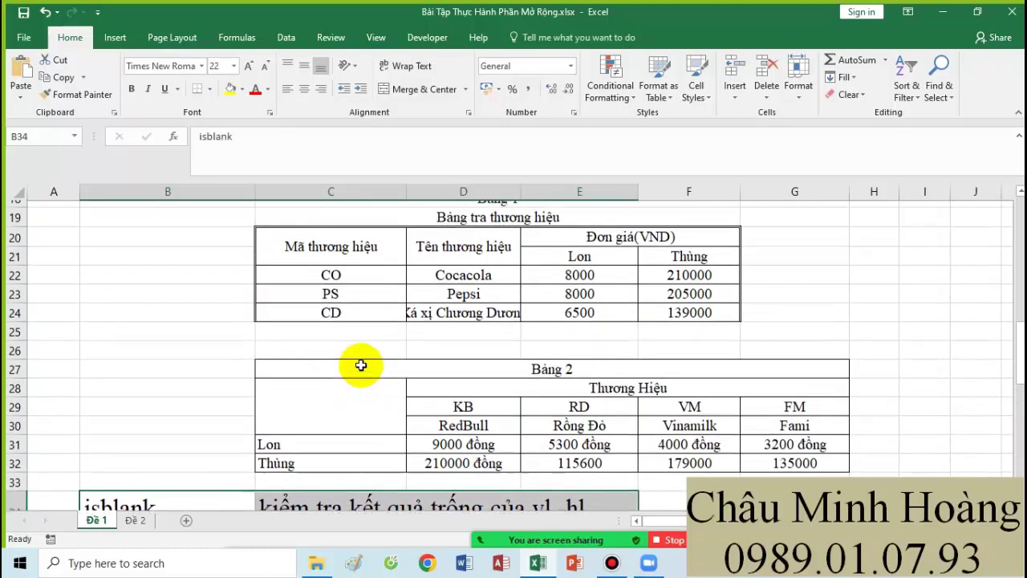
scroll(331, 393, up, 1)
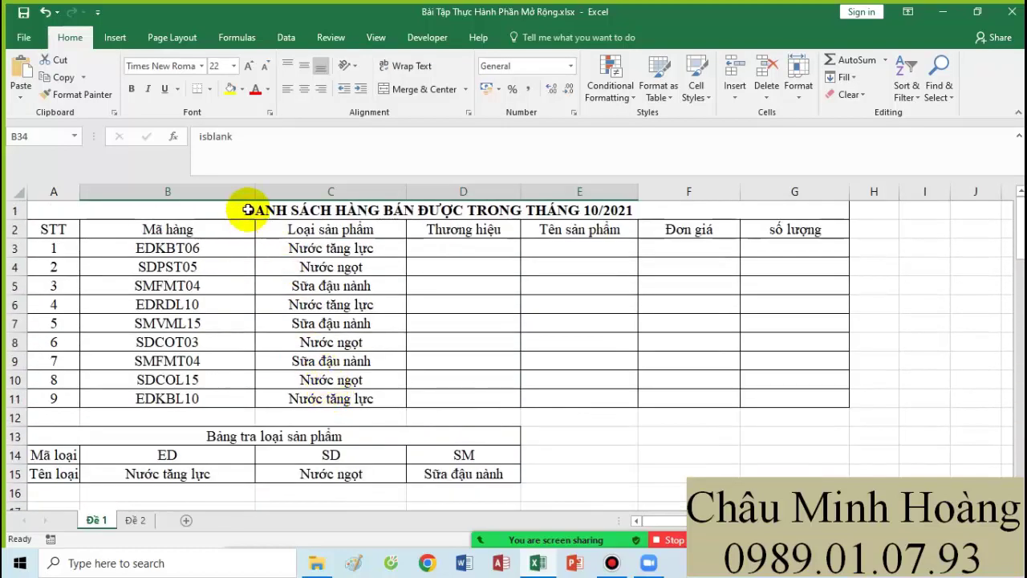
drag(255, 192, 177, 191)
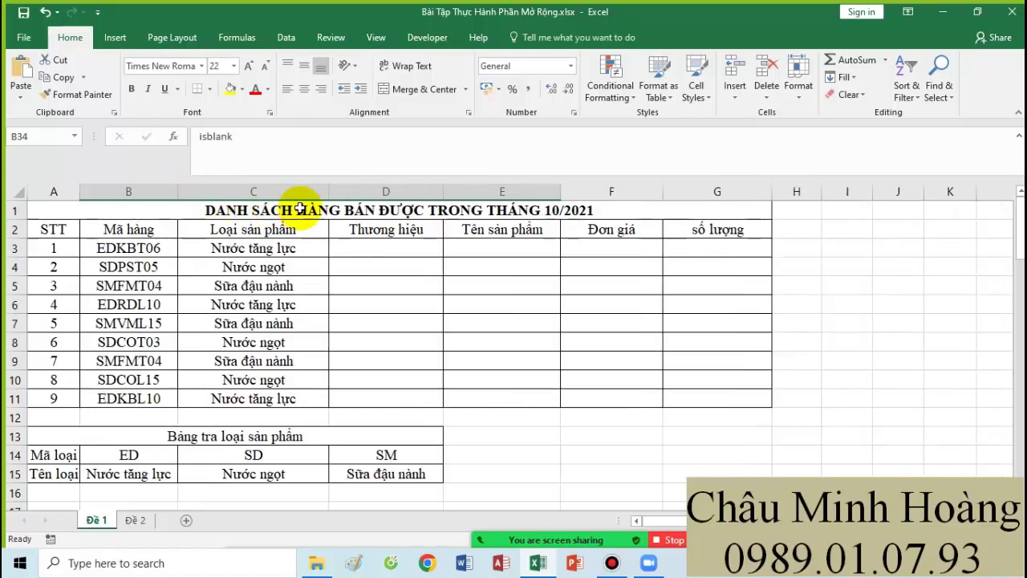
click(273, 251)
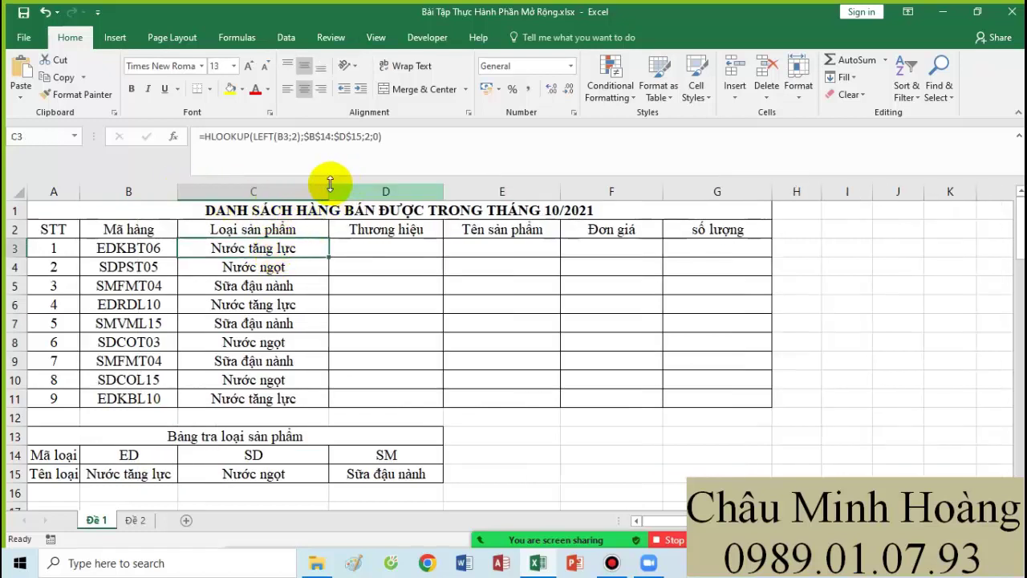
drag(328, 191, 387, 191)
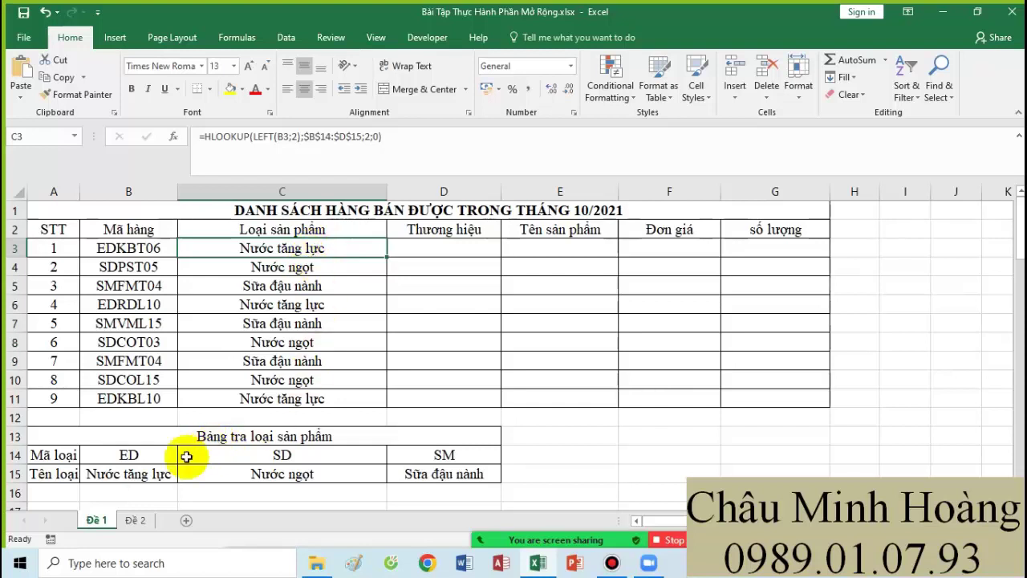
Step: Check the product type lookup range B14:D15 and set the font size of cell C3 to 22
drag(149, 454, 464, 473)
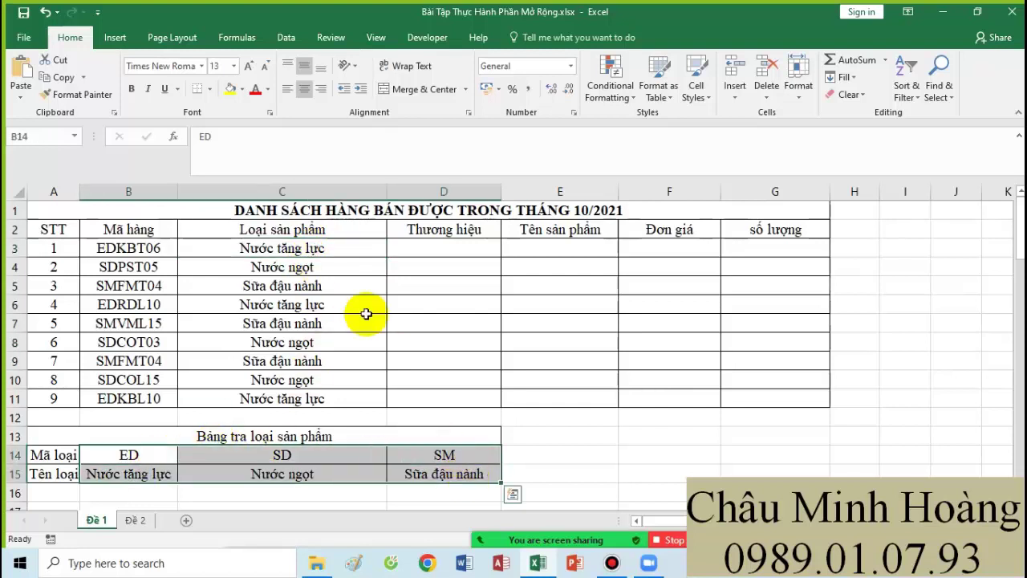
click(333, 251)
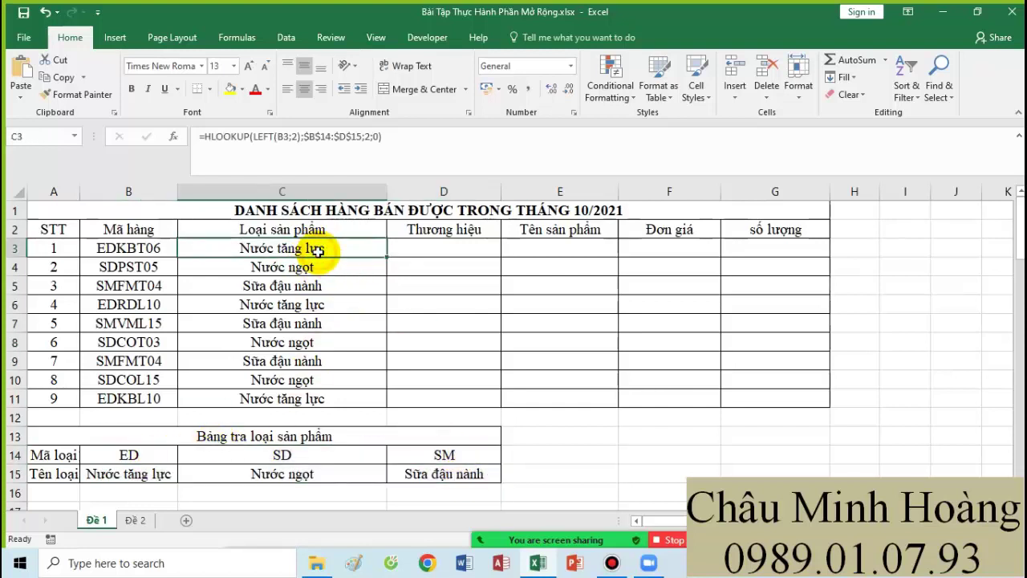
click(233, 66)
click(217, 207)
double_click(287, 255)
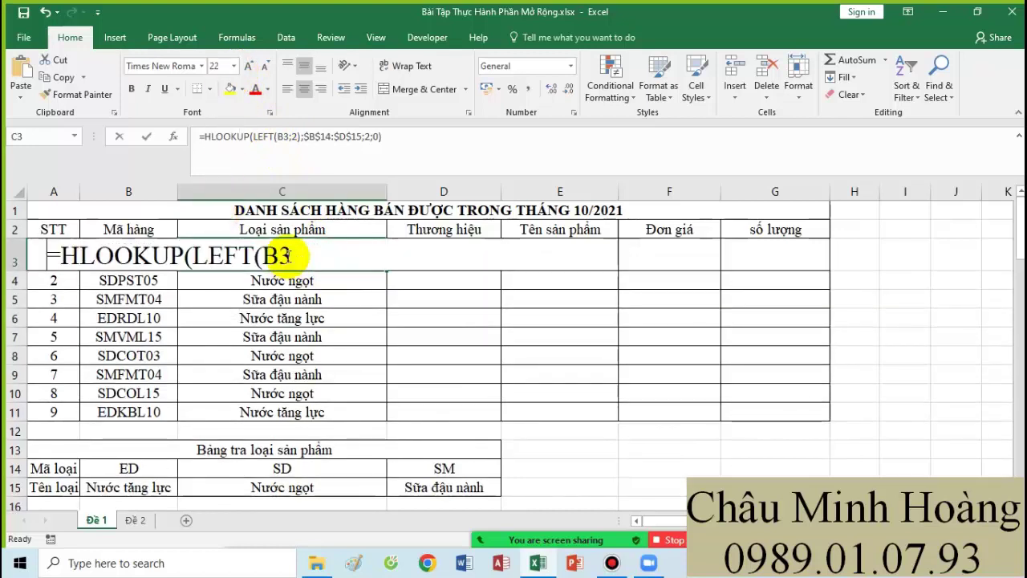
key(Escape)
Step: Re-enter the product type formula in C3 as =HLOOKUP(LEFT(B3;2);$B$14:$D$15;2;0)
text(=hl)
key(Tab)
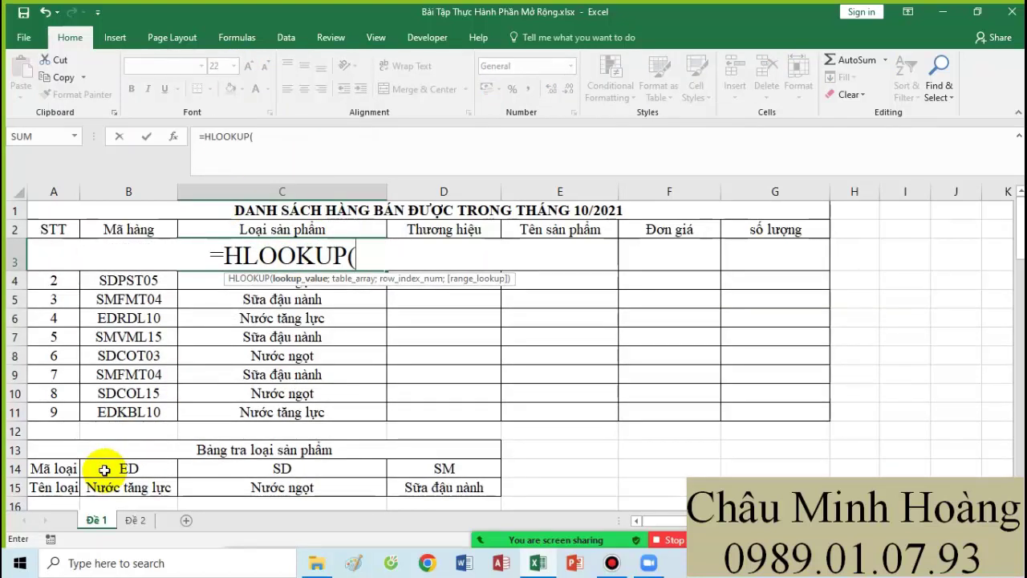
text(lef)
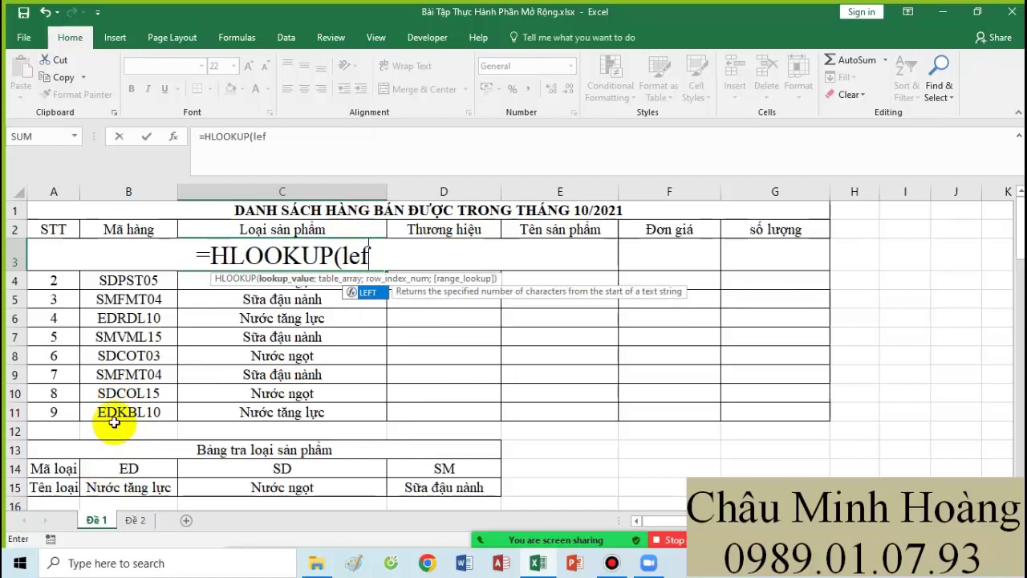
key(Tab)
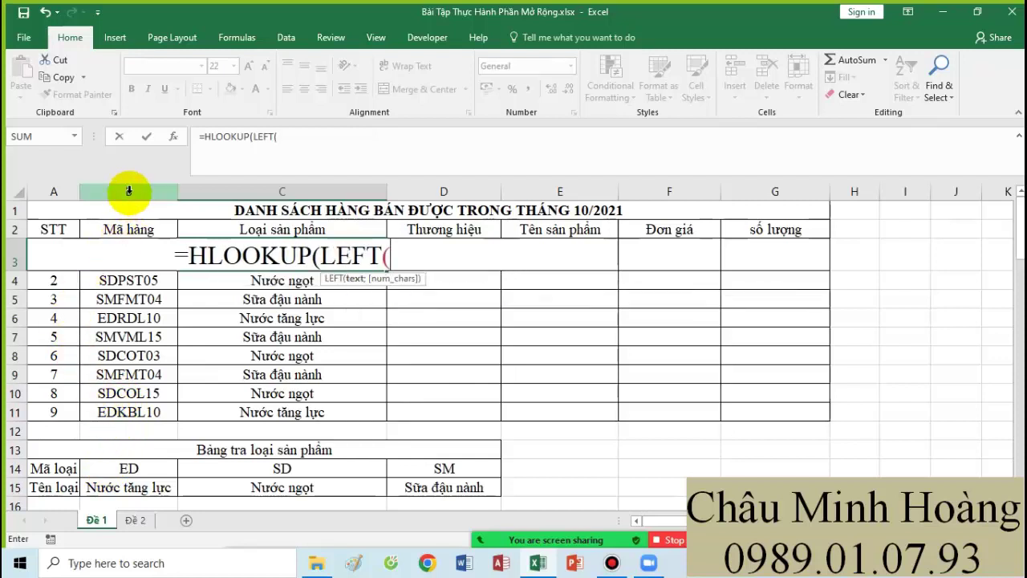
text(B3;2);)
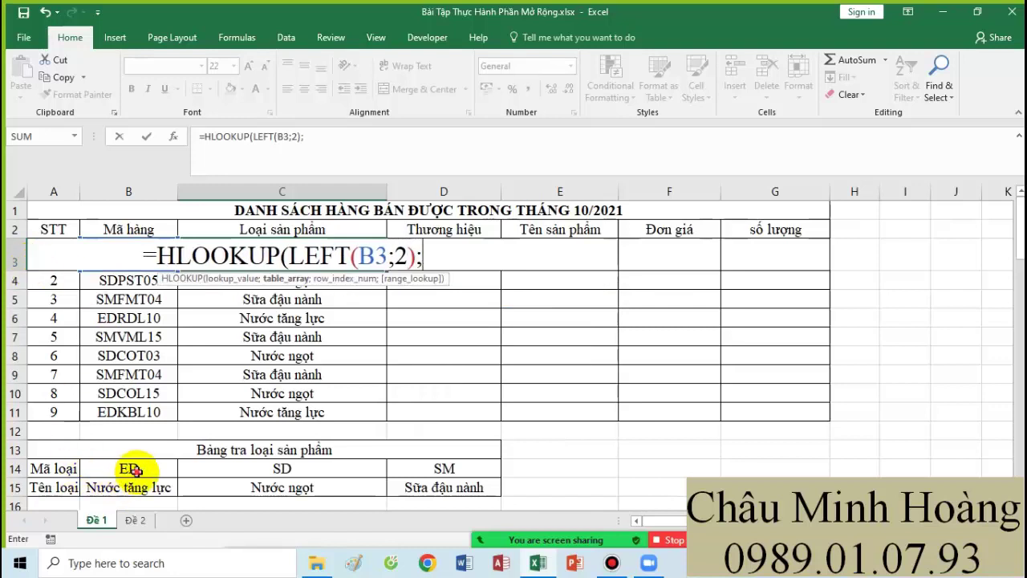
drag(126, 468, 444, 483)
key(F4)
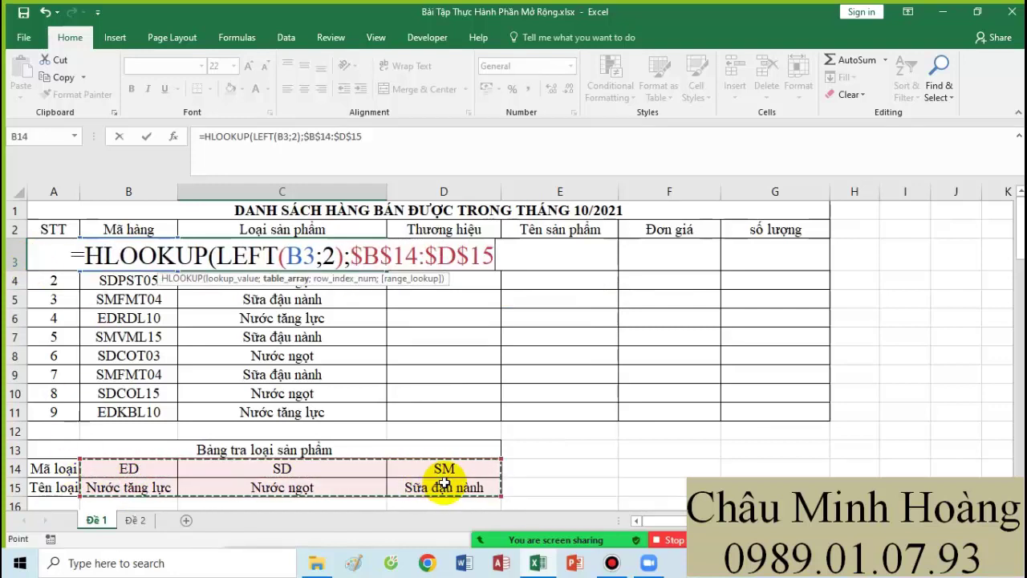
text(;2;0))
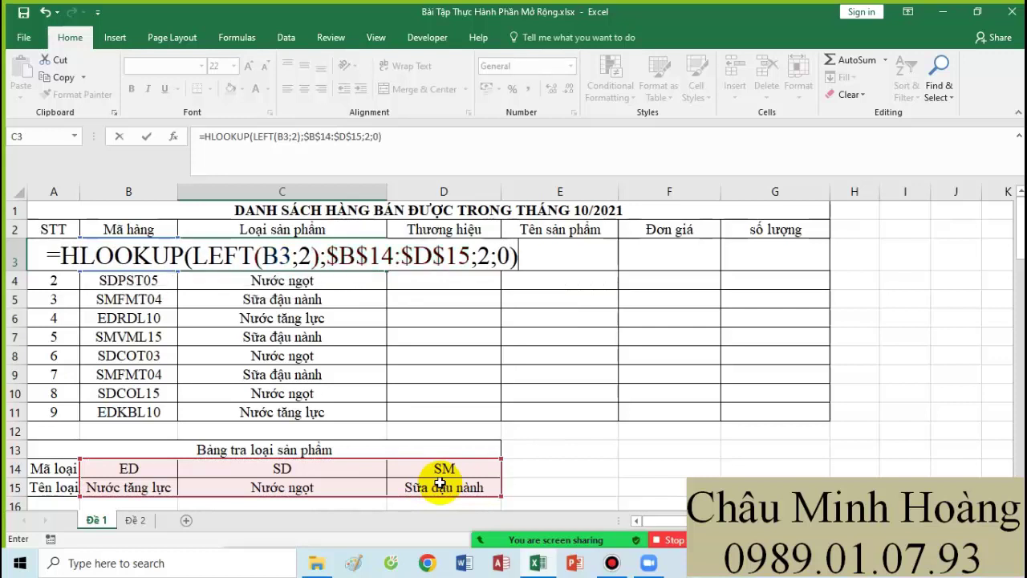
key(Return)
Step: Copy the HLOOKUP formula text from C3 without its equals sign, leaving the cell unchanged
click(354, 256)
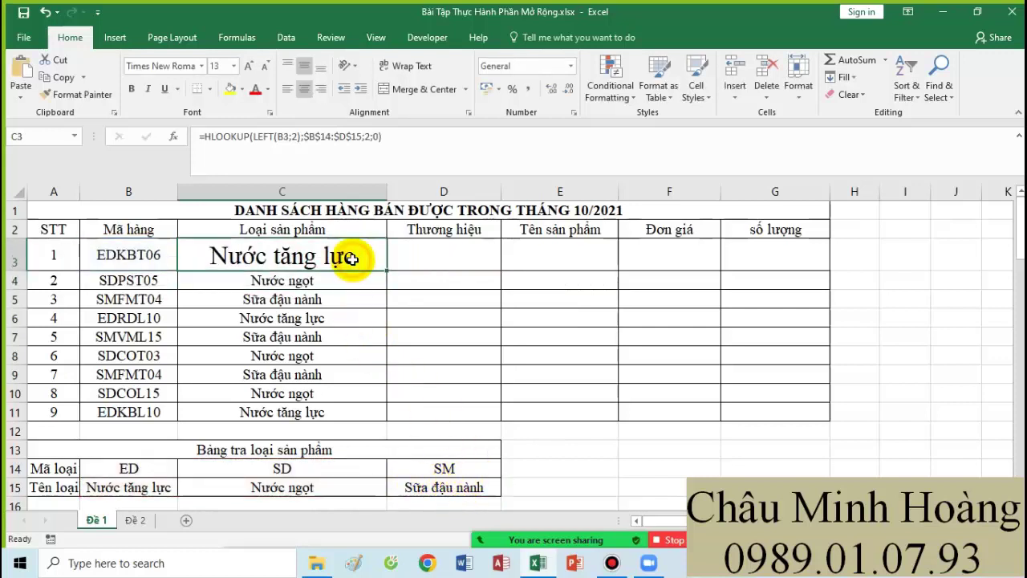
double_click(217, 258)
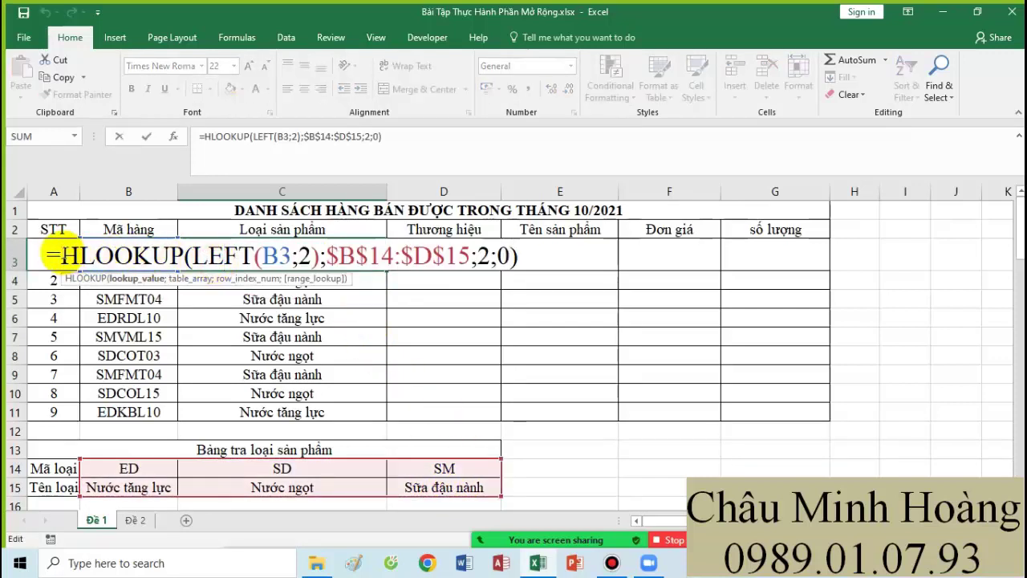
drag(62, 255, 562, 252)
key(ctrl+c)
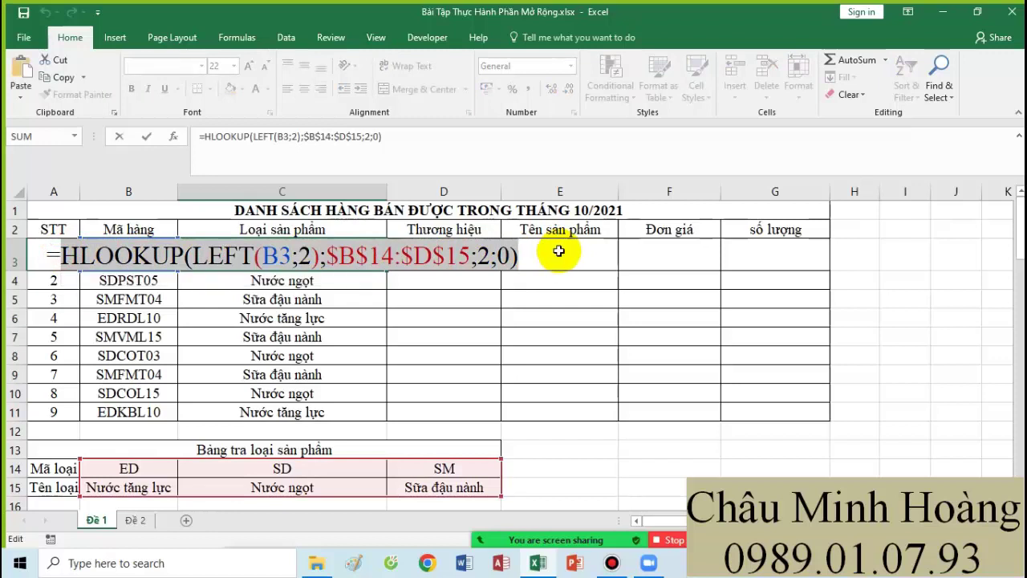
key(Escape)
Step: Set the font size of C3 to 14 and fill its formula down through C11
click(233, 66)
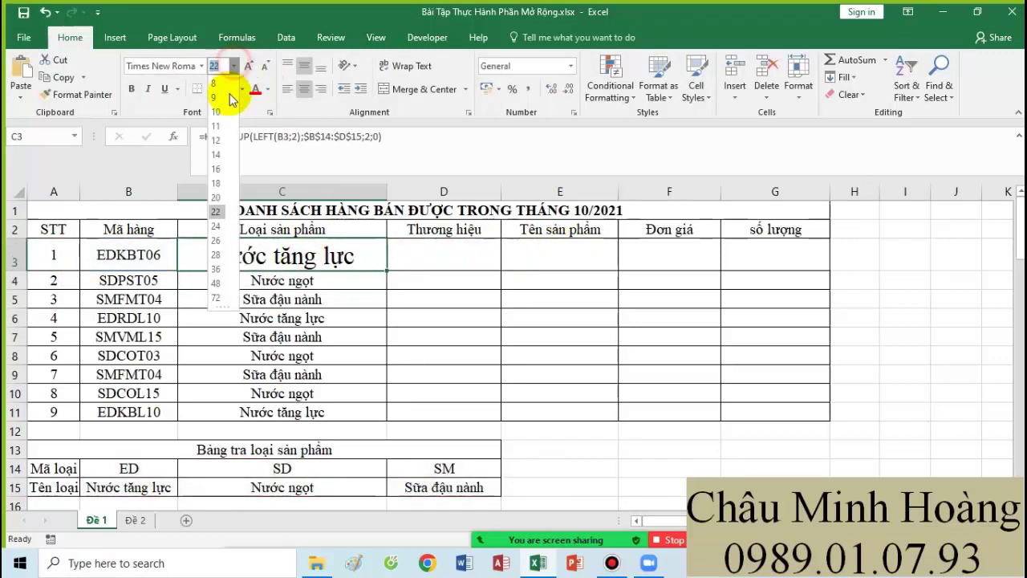
click(215, 151)
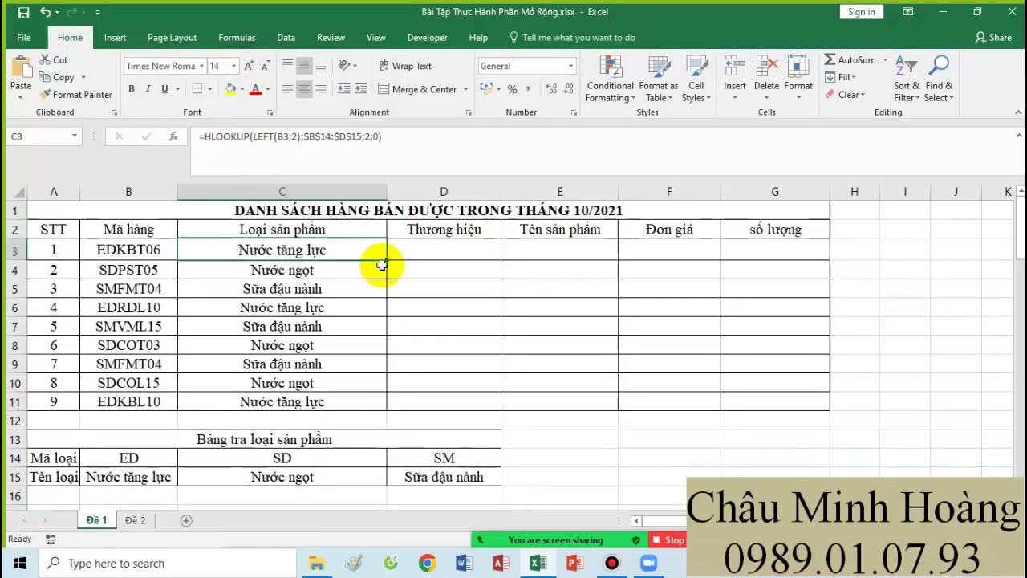
drag(386, 264, 369, 401)
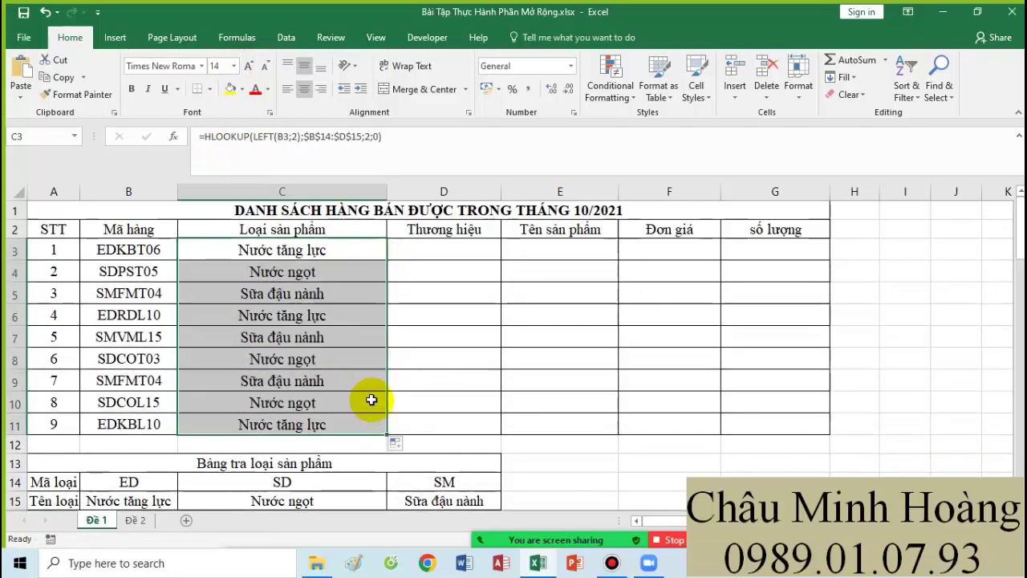
Step: Paste the copied HLOOKUP text into A38 below the notes and set the font size of A38:F43 to 22
scroll(312, 404, down, 3)
scroll(311, 405, down, 7)
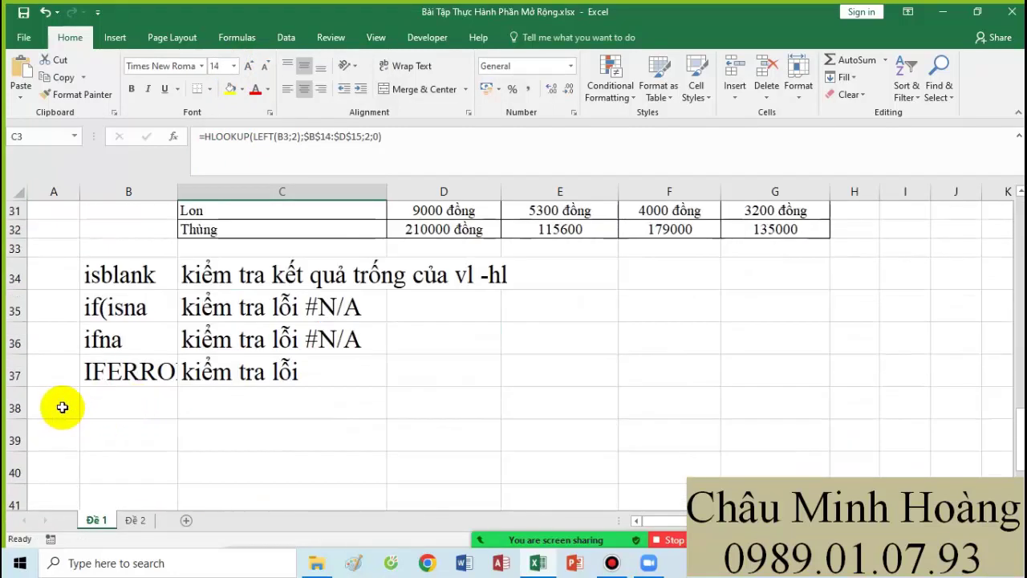
click(61, 406)
key(ctrl+v)
drag(58, 408, 669, 481)
click(235, 67)
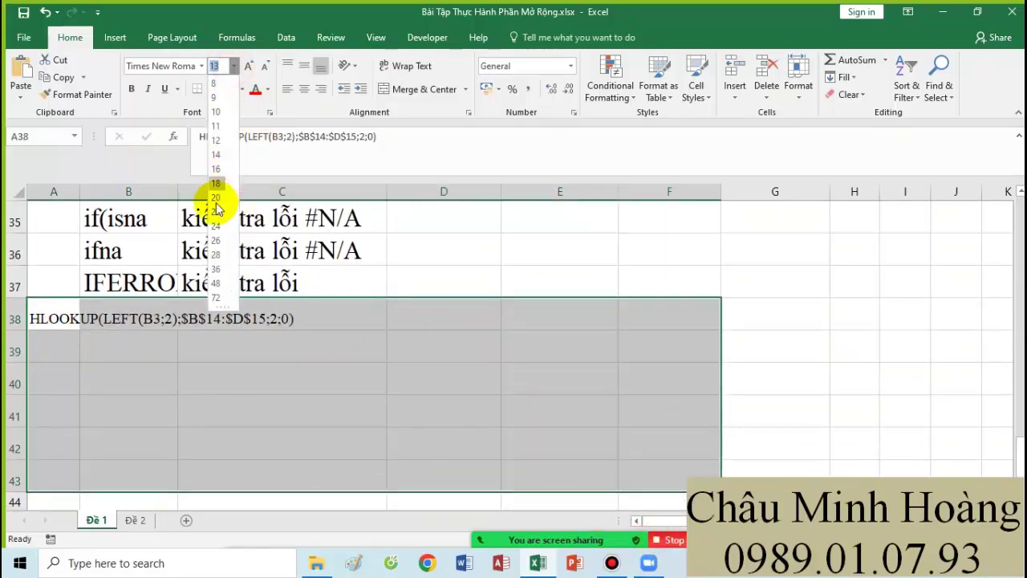
click(213, 211)
Step: Check the brand codes and names C22:D24 in Bảng 1, and set the font size of D3 to 18
scroll(363, 290, up, 11)
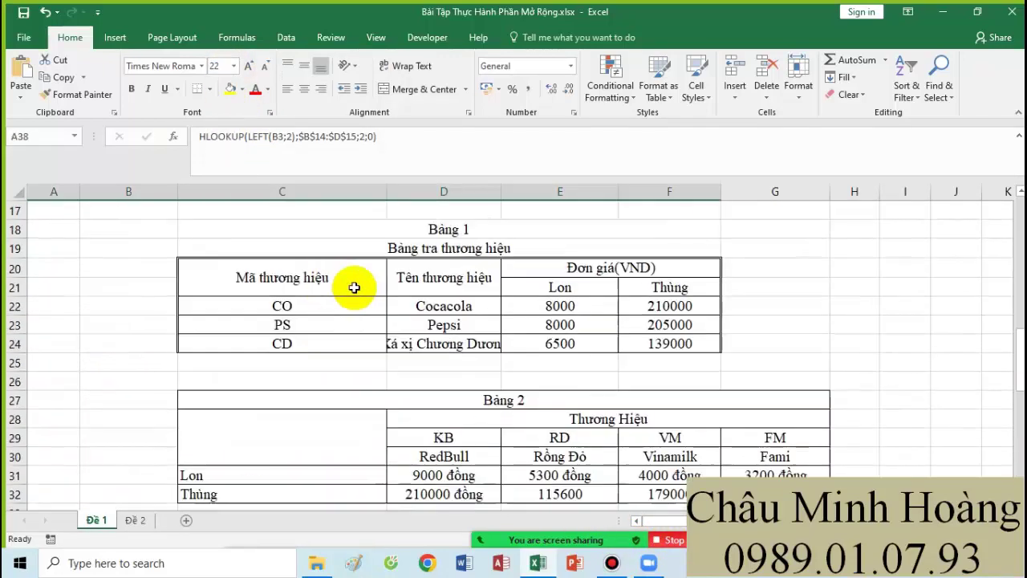
click(431, 255)
scroll(432, 262, down, 2)
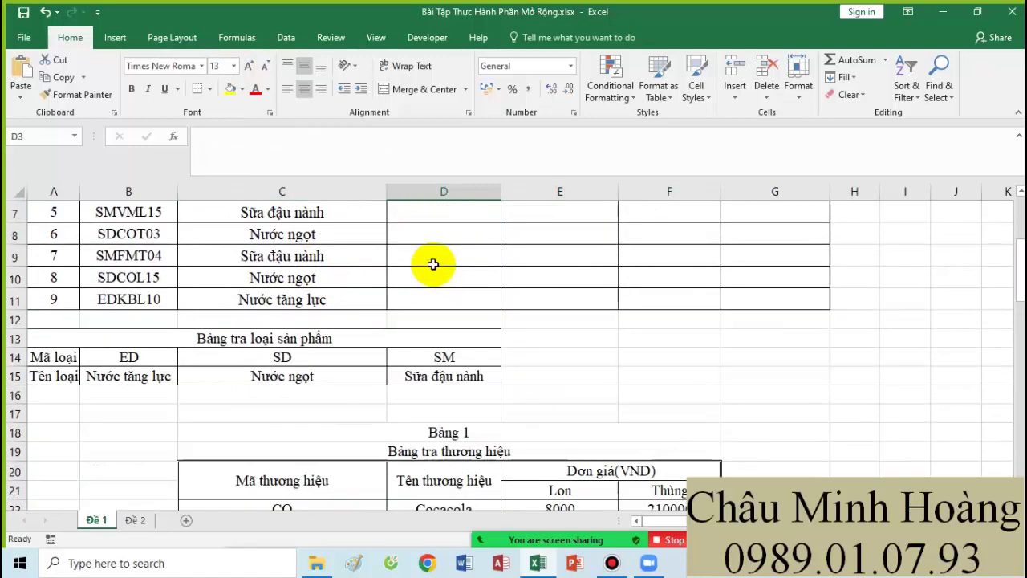
scroll(436, 271, down, 3)
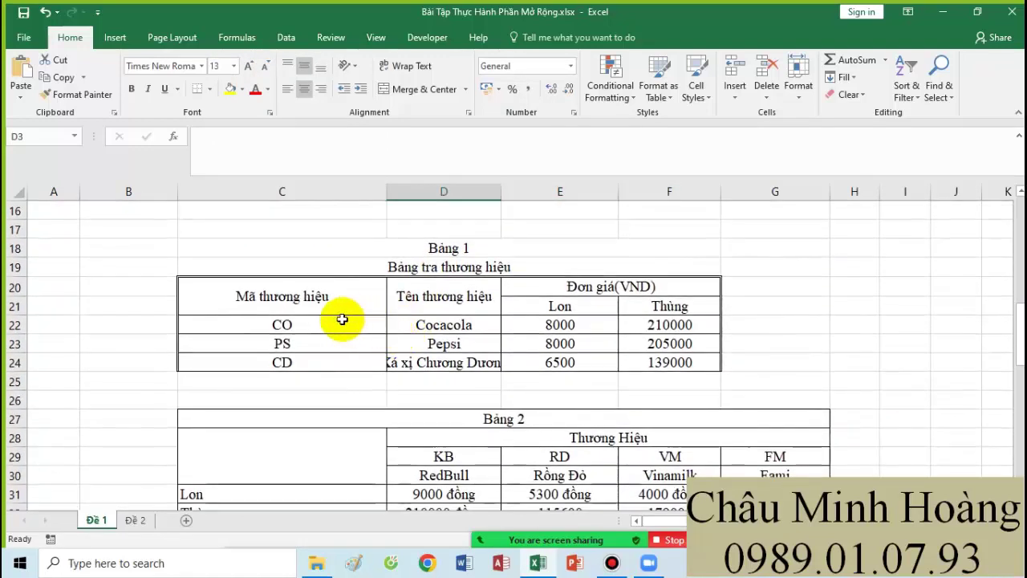
drag(339, 316, 470, 357)
scroll(445, 274, up, 5)
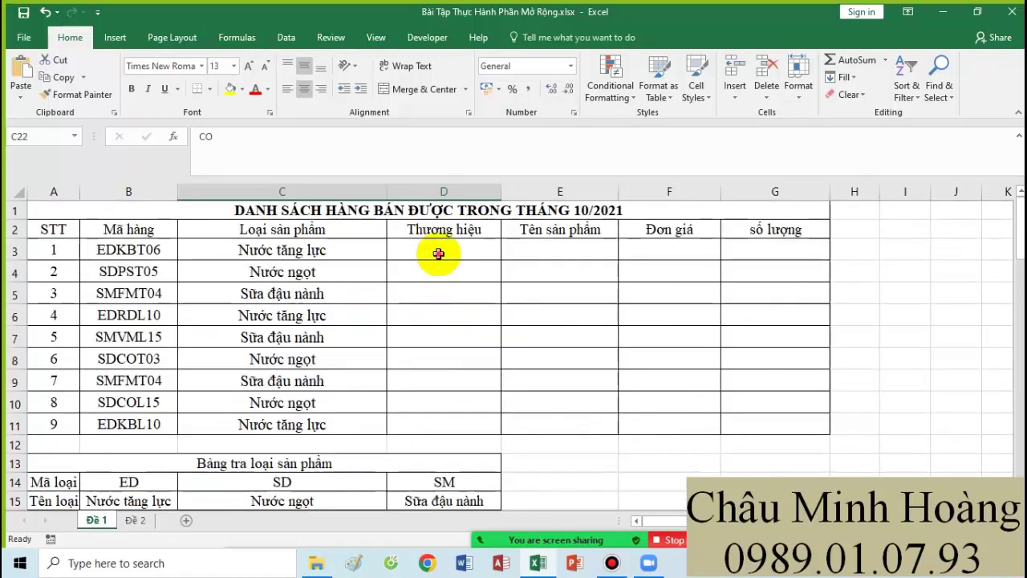
click(438, 254)
click(233, 66)
click(224, 184)
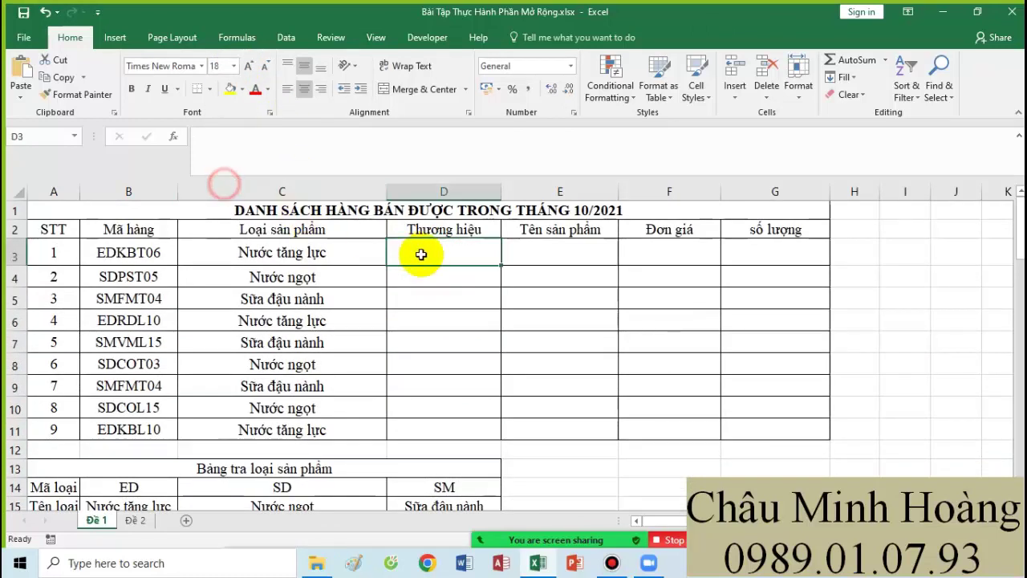
Step: Begin a VLOOKUP formula in D3 with MID(B3;3;2) as its lookup value
text(=vl)
key(Tab)
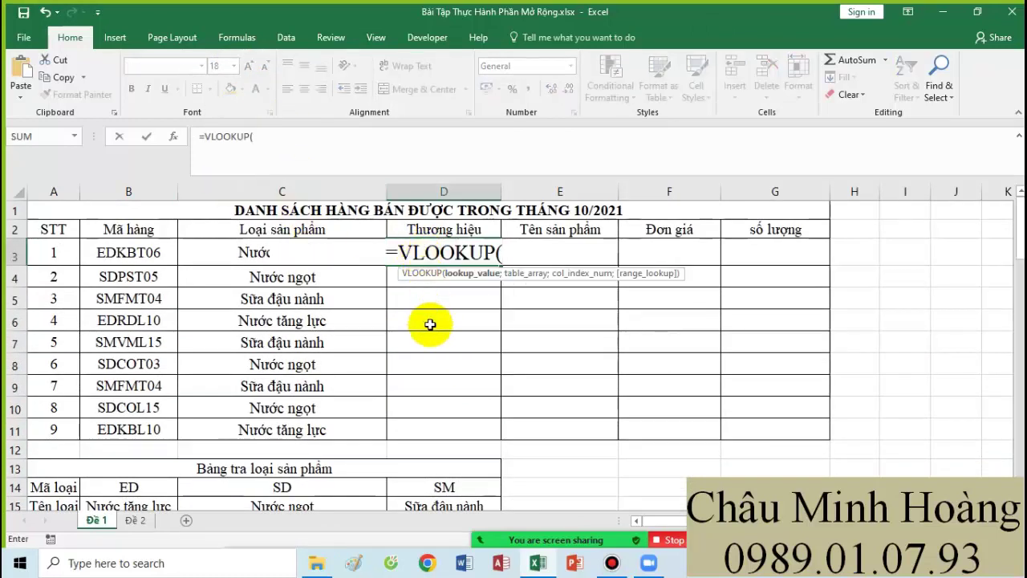
scroll(446, 337, down, 3)
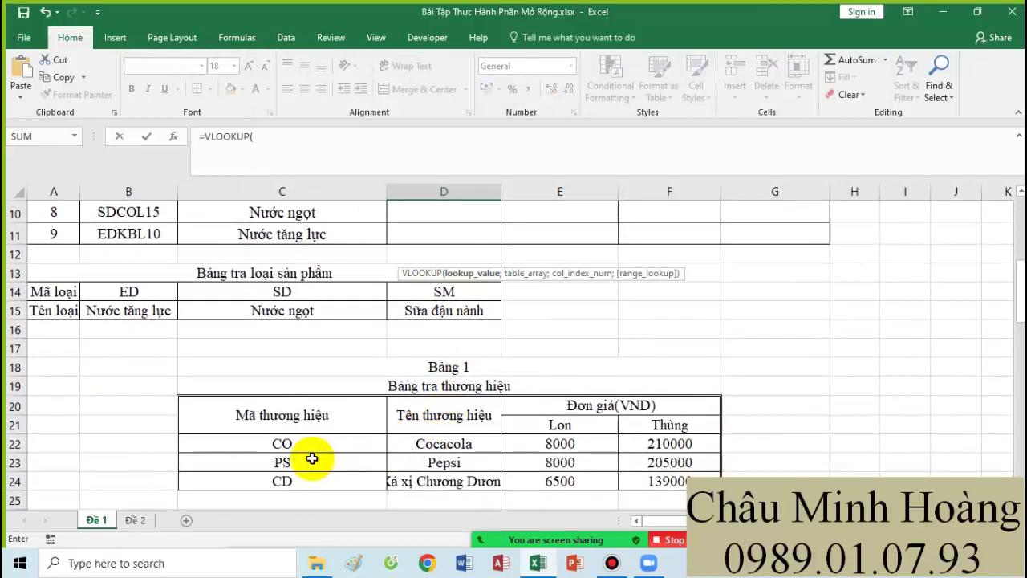
scroll(310, 458, down, 1)
scroll(287, 446, up, 4)
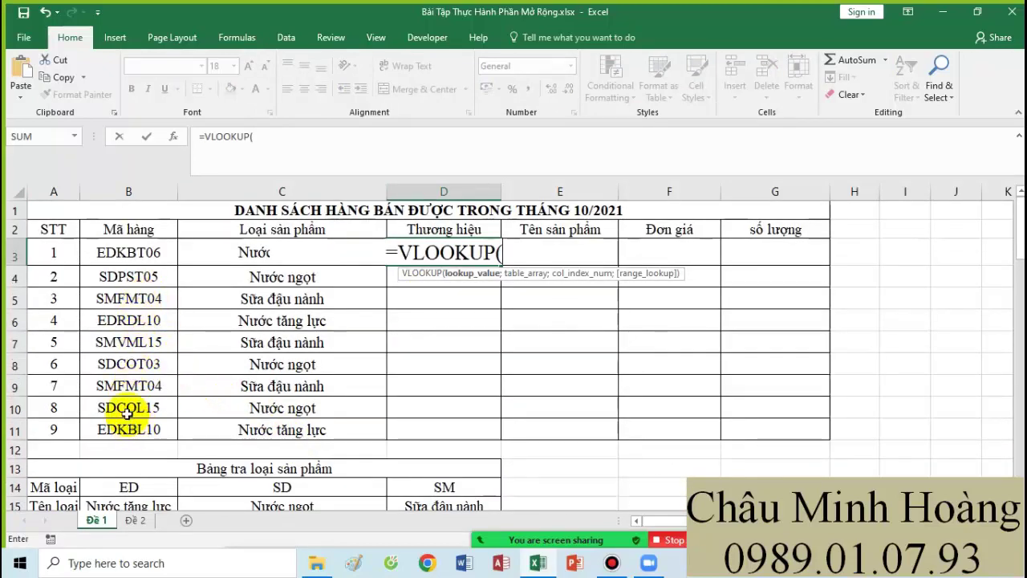
text(mi)
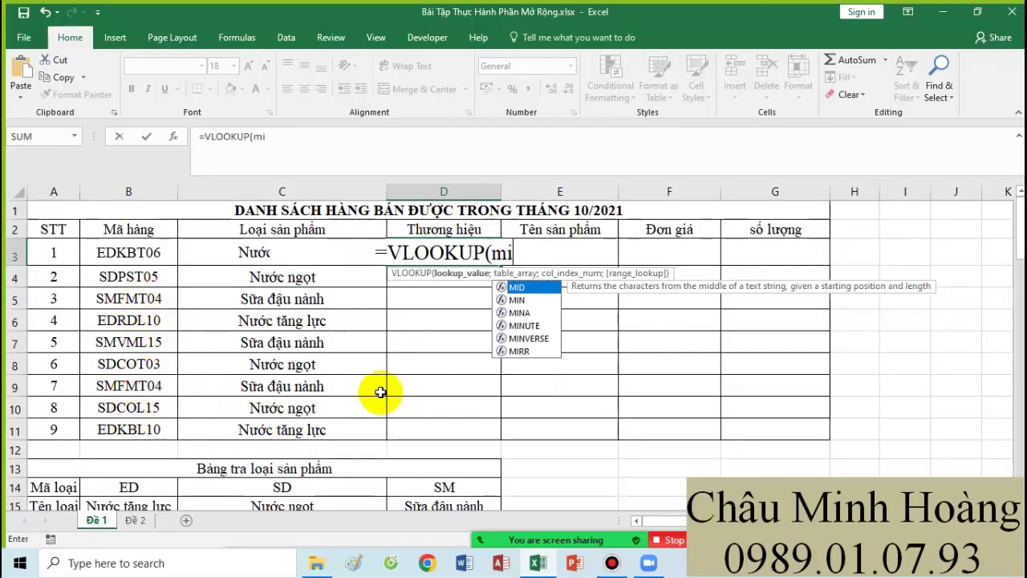
key(Tab)
click(115, 249)
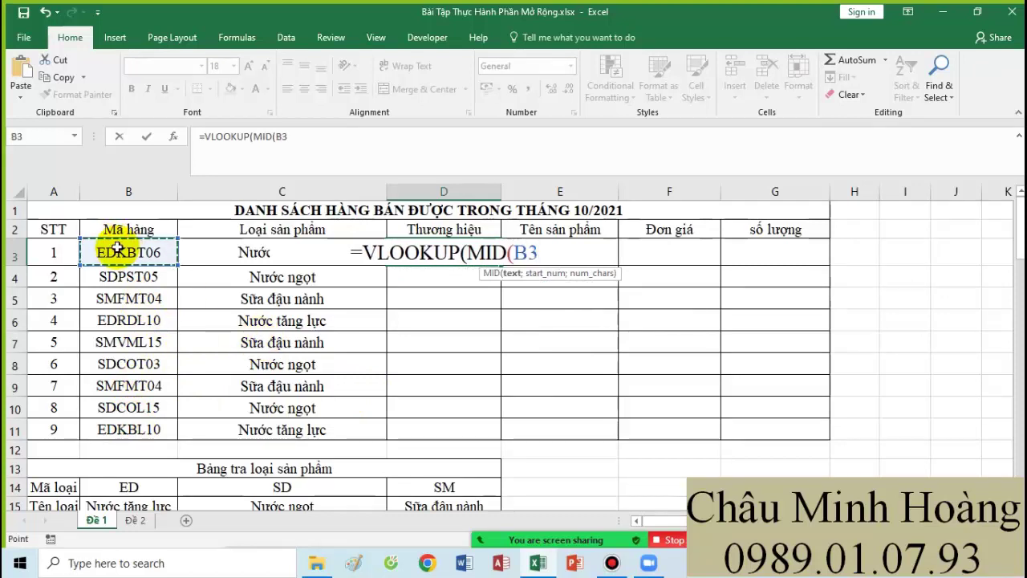
text(;3;2);)
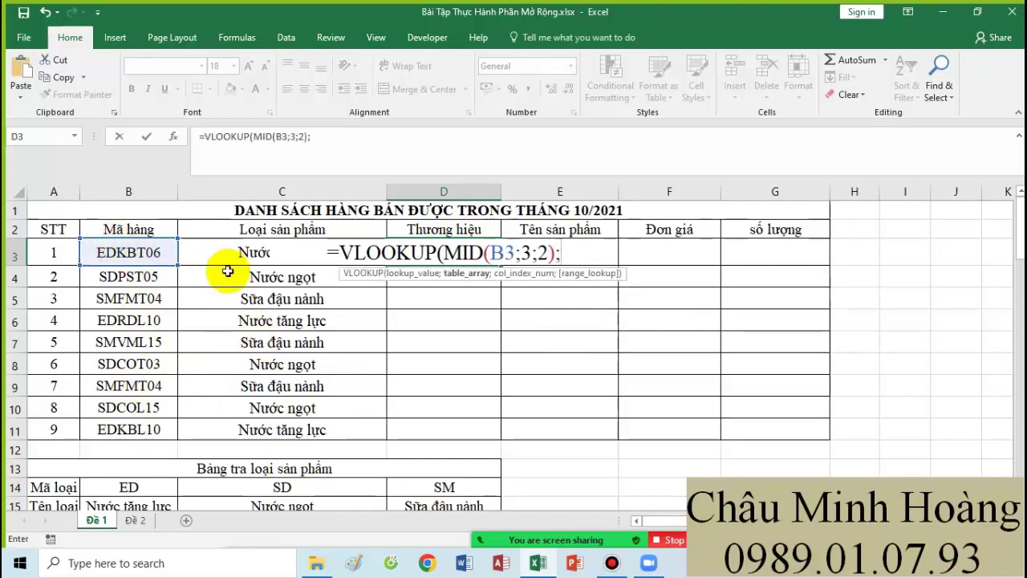
Step: Complete the D3 VLOOKUP with table $C$22:$D$24, column 2 and match type 0, and fill it down through D11
scroll(297, 395, down, 3)
scroll(297, 395, down, 6)
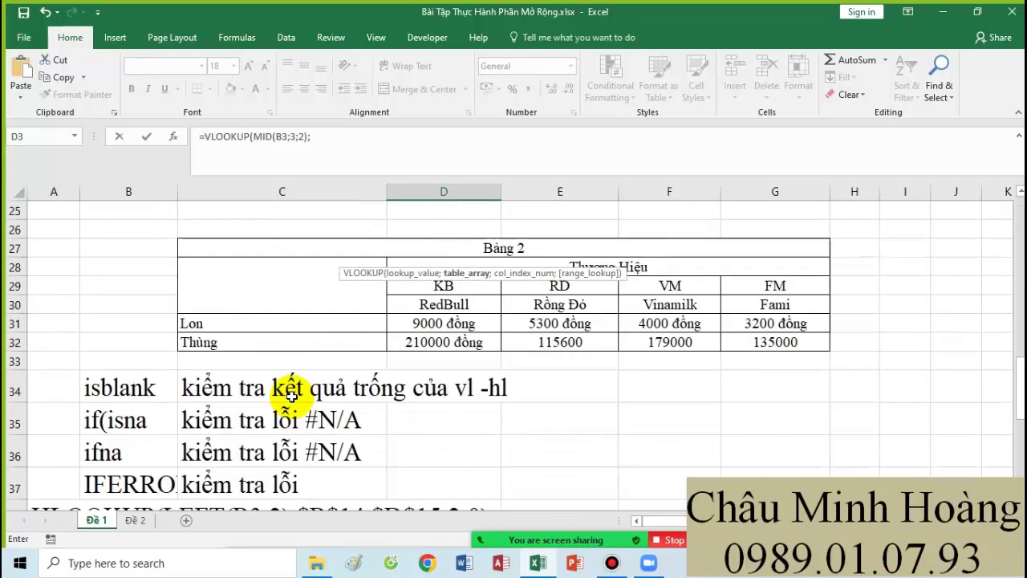
scroll(289, 395, up, 9)
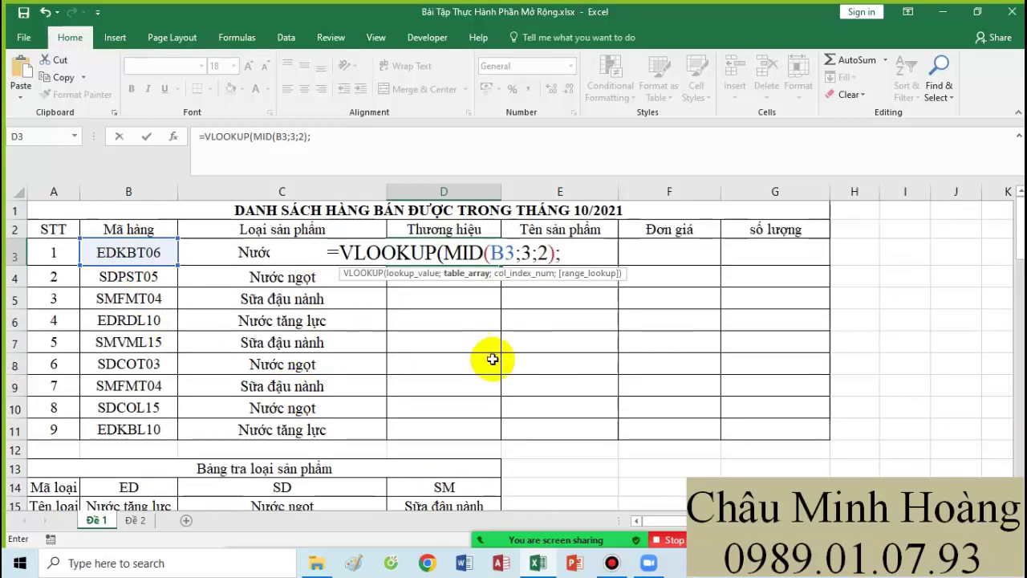
scroll(490, 361, down, 4)
drag(356, 384, 466, 411)
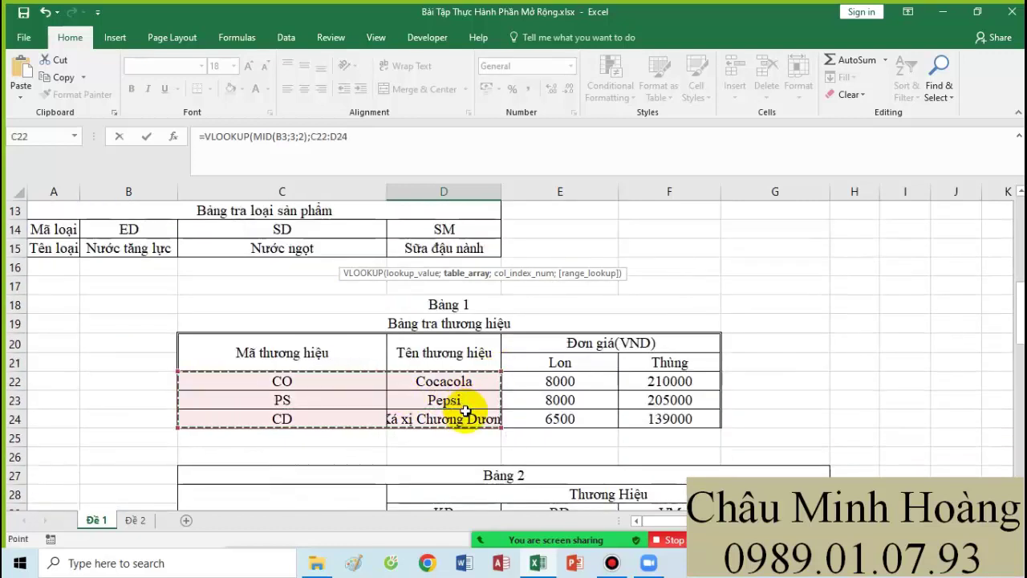
scroll(466, 411, up, 4)
key(F4)
text(;2)
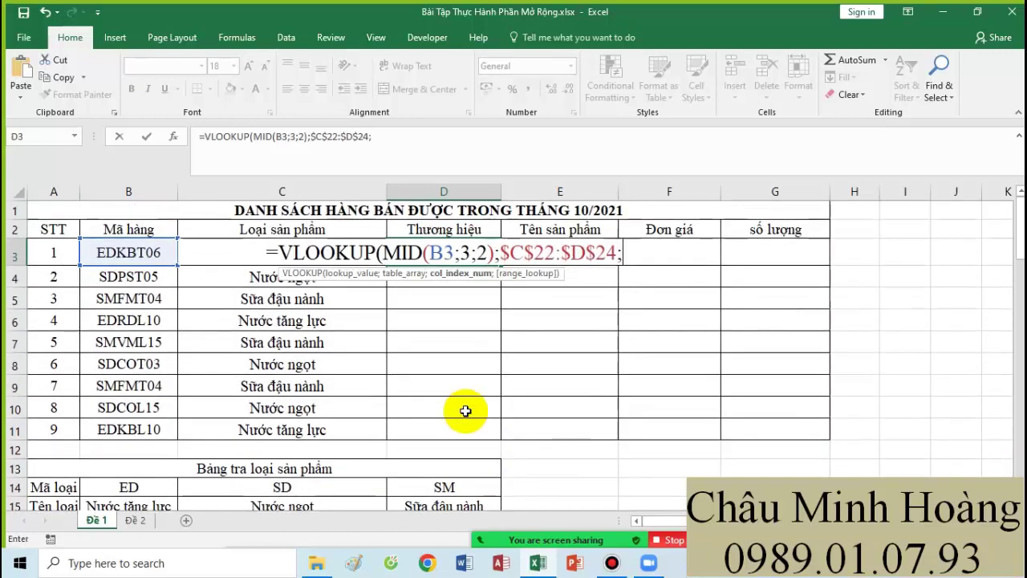
text(;0))
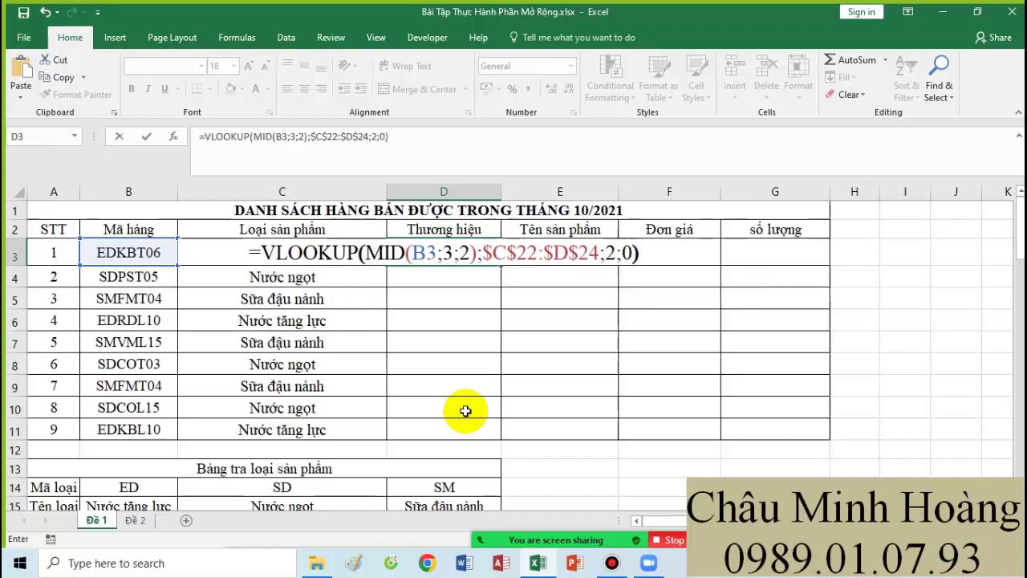
key(Return)
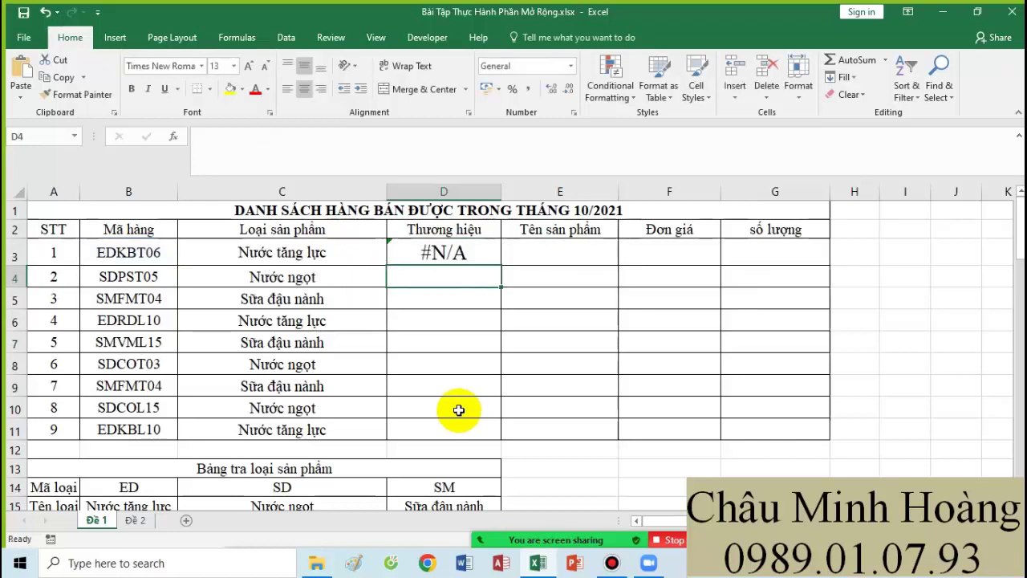
click(491, 259)
drag(501, 265, 491, 440)
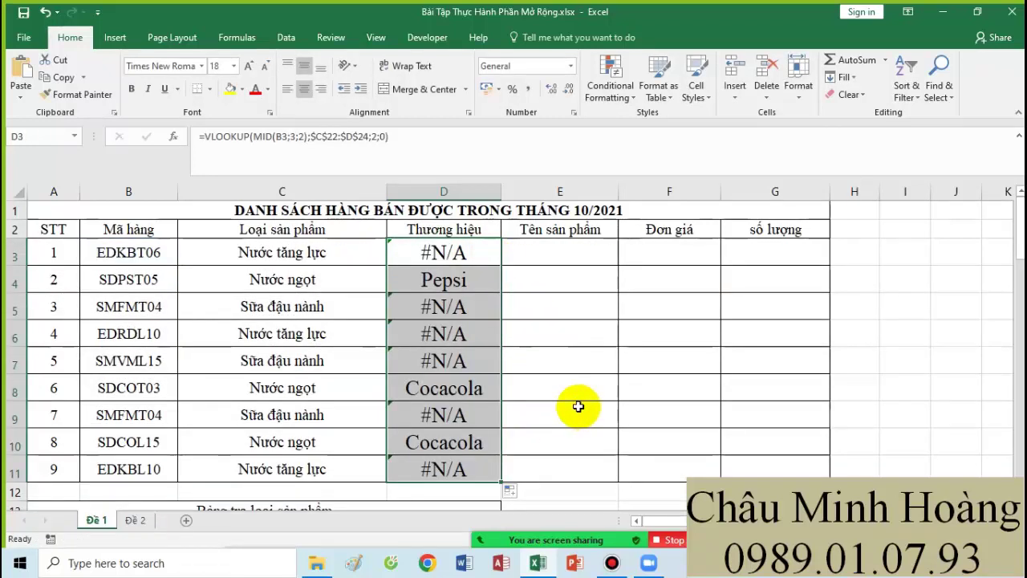
Step: Wrap the VLOOKUP in D3 in IF(ISNA(...)) as the logical test and continue to the value-if-true argument
double_click(435, 252)
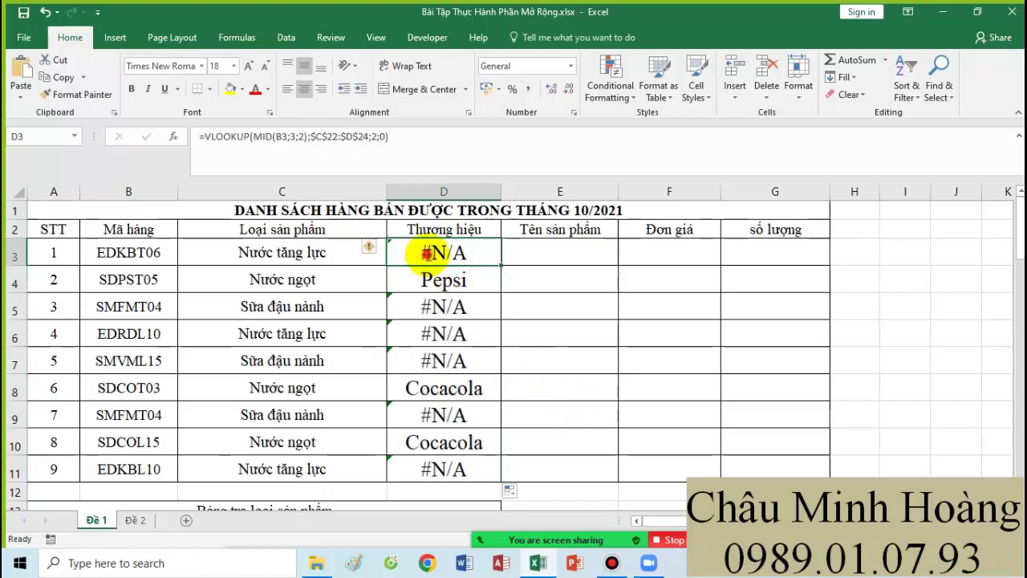
click(262, 253)
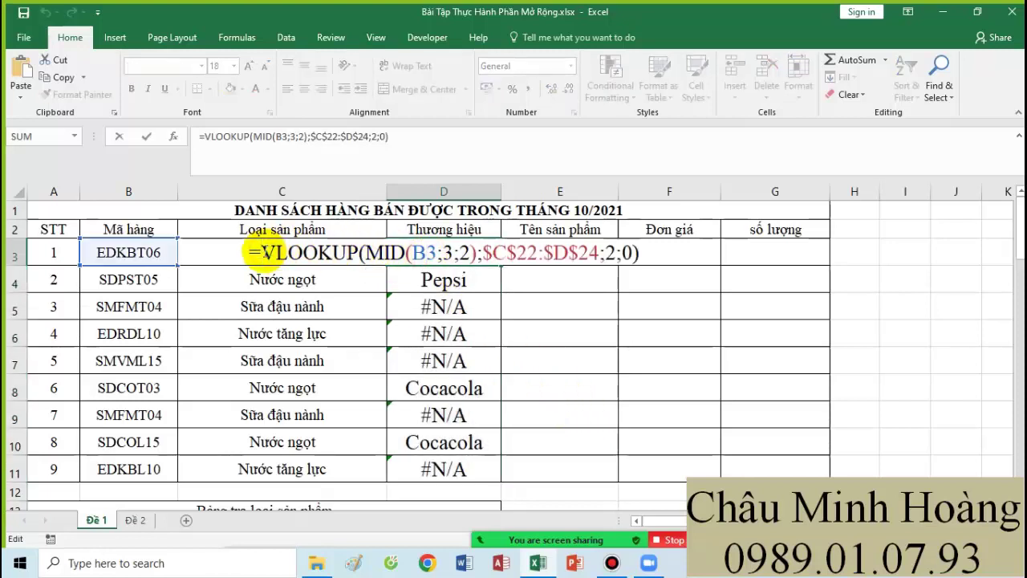
text(if)
text((isna)
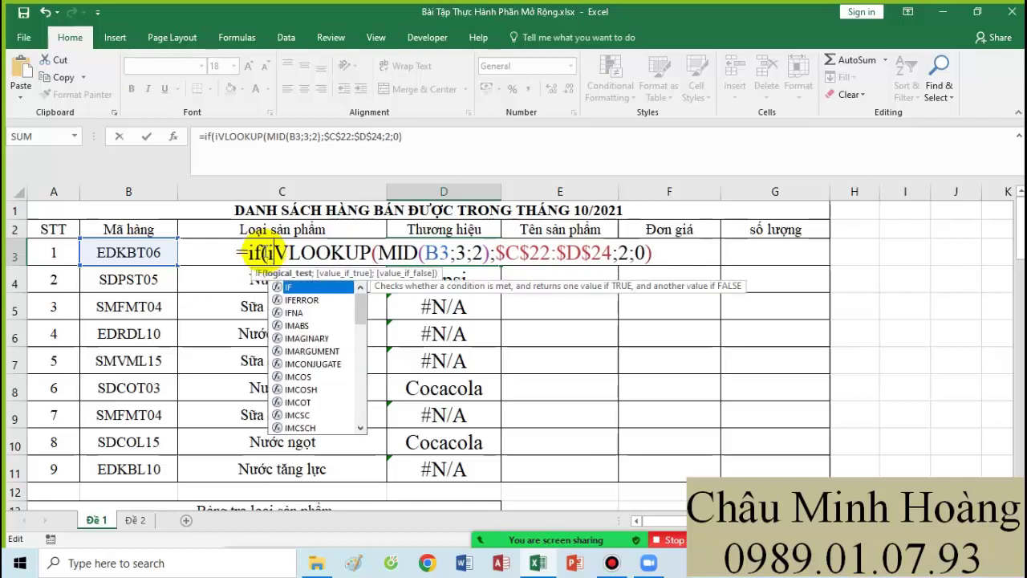
text(()
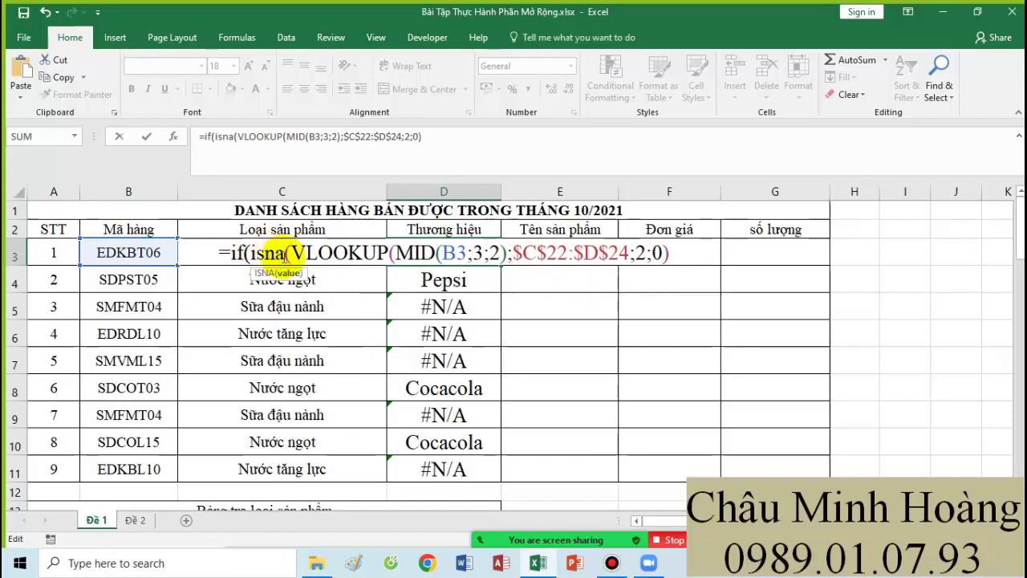
drag(292, 252, 666, 270)
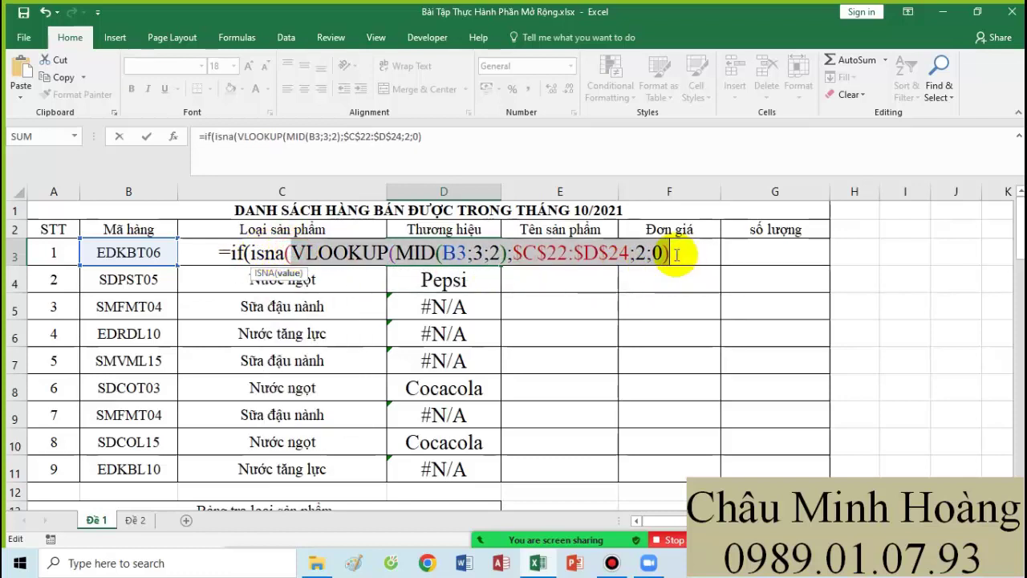
click(676, 254)
text())
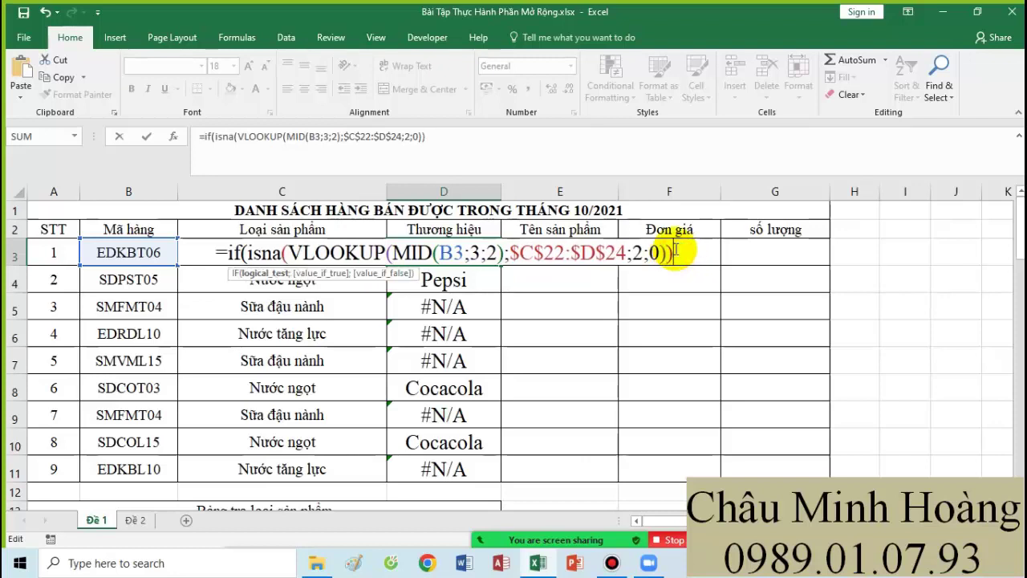
drag(288, 252, 666, 254)
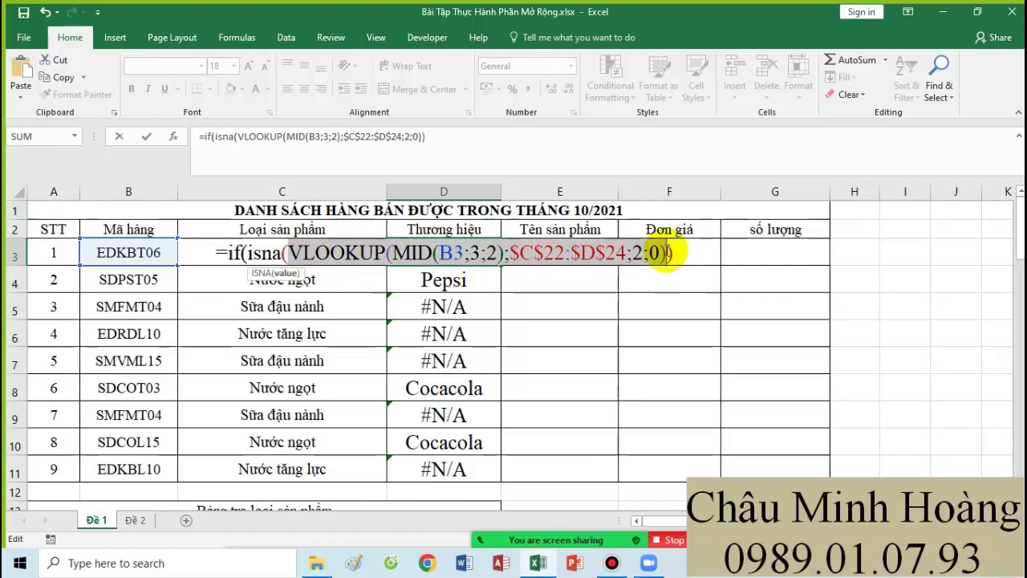
click(689, 258)
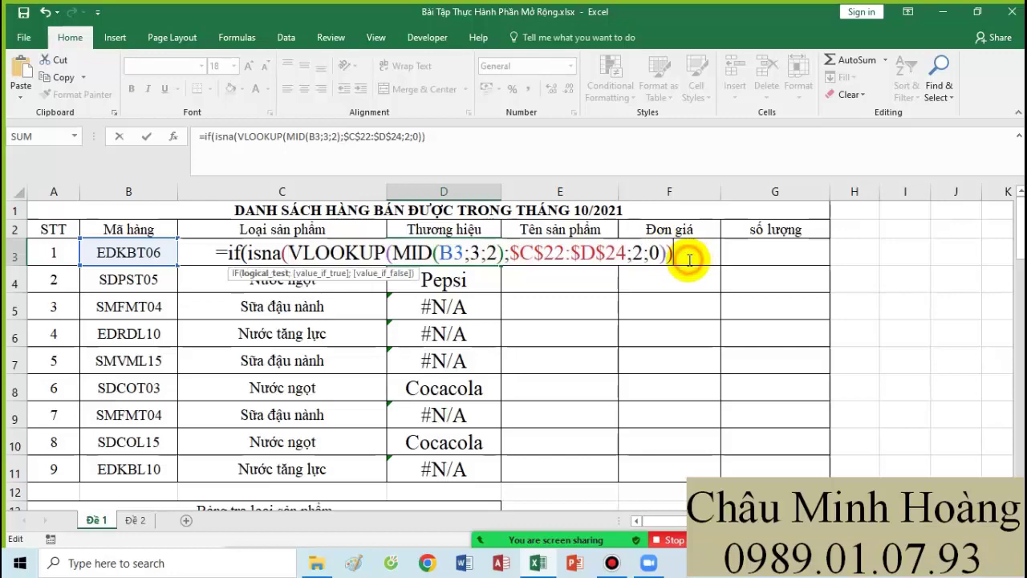
text(;)
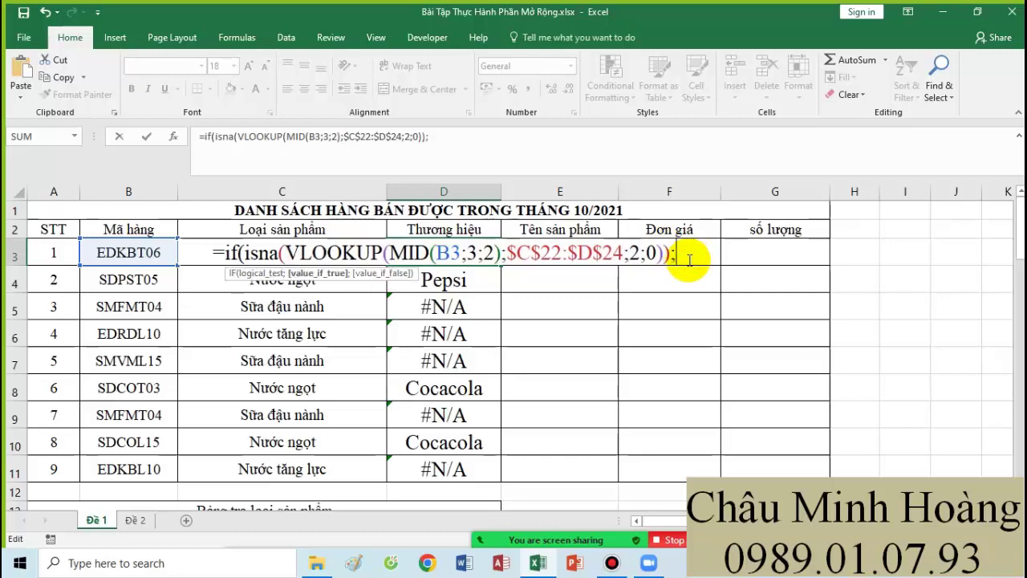
scroll(605, 337, down, 6)
scroll(605, 337, up, 6)
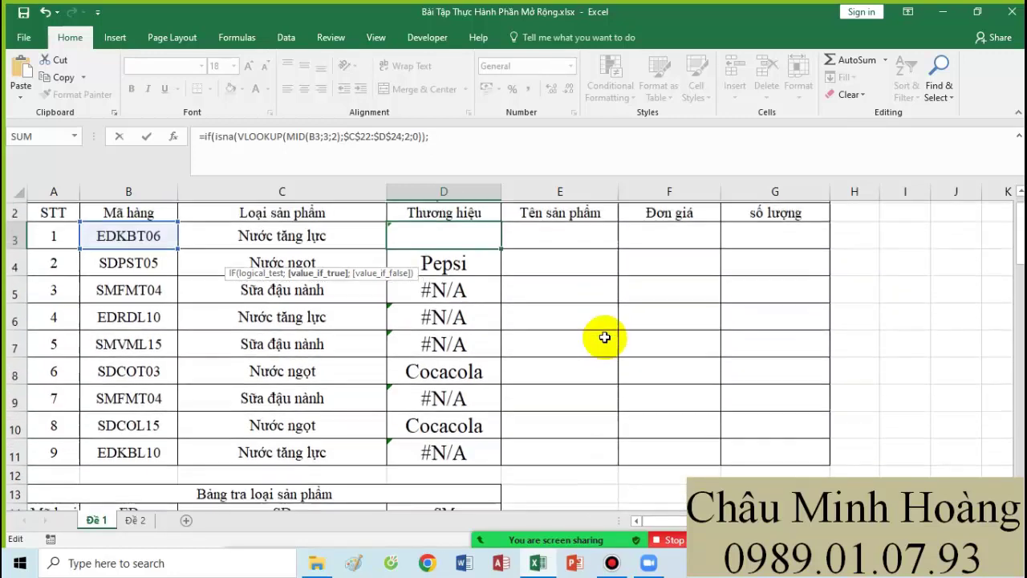
scroll(604, 338, up, 1)
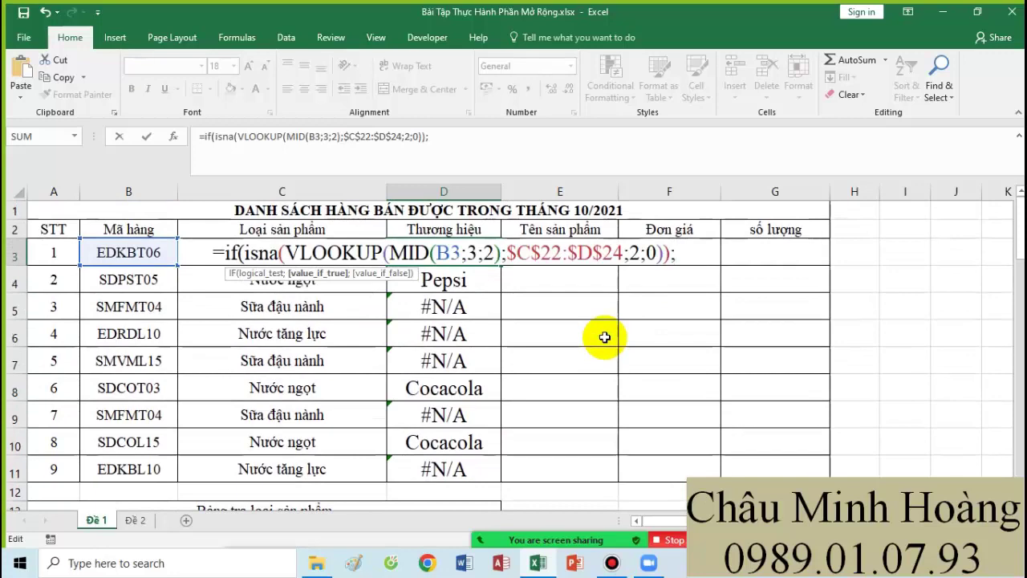
scroll(605, 337, down, 8)
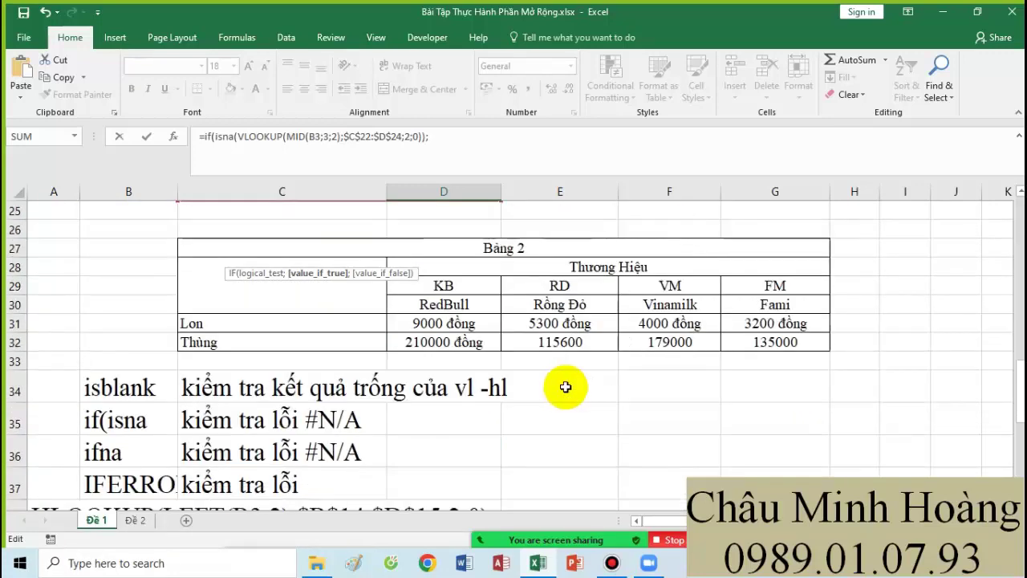
drag(479, 289, 779, 303)
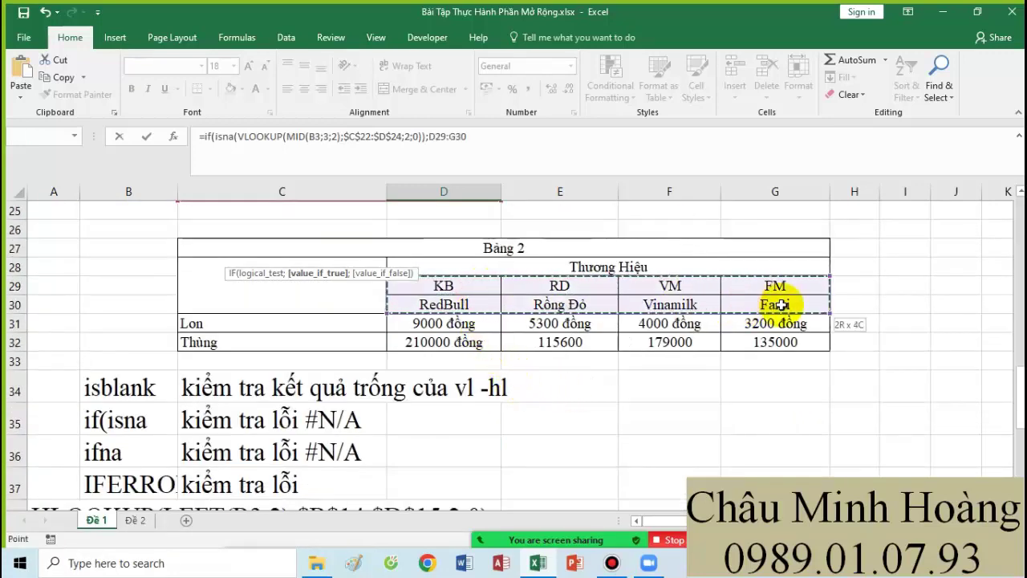
scroll(652, 301, up, 8)
scroll(652, 301, up, 1)
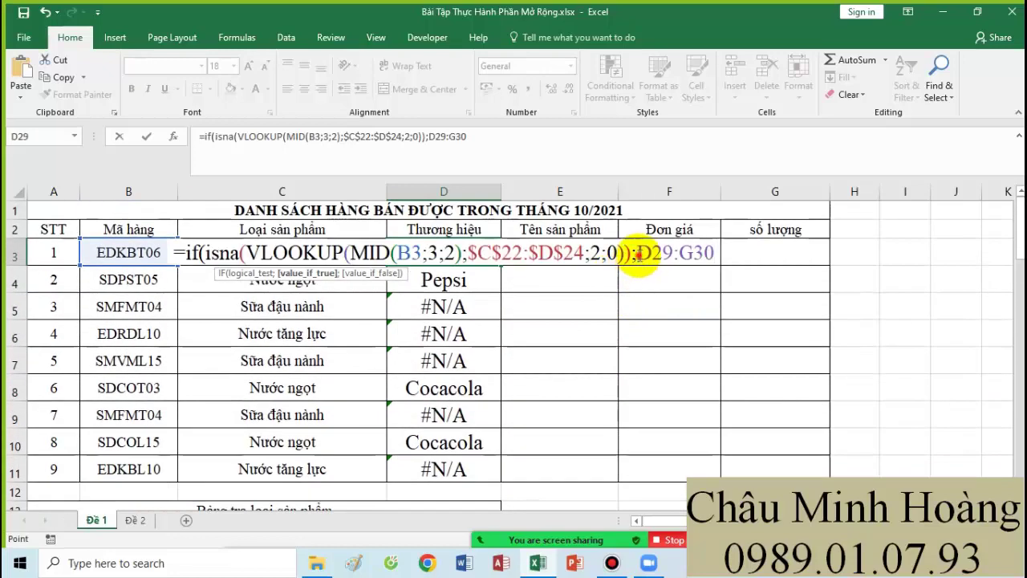
Step: Start an HLOOKUP as the value-if-true argument in D3, with MID(B3;3;2) as its lookup value
text(hl)
key(Tab)
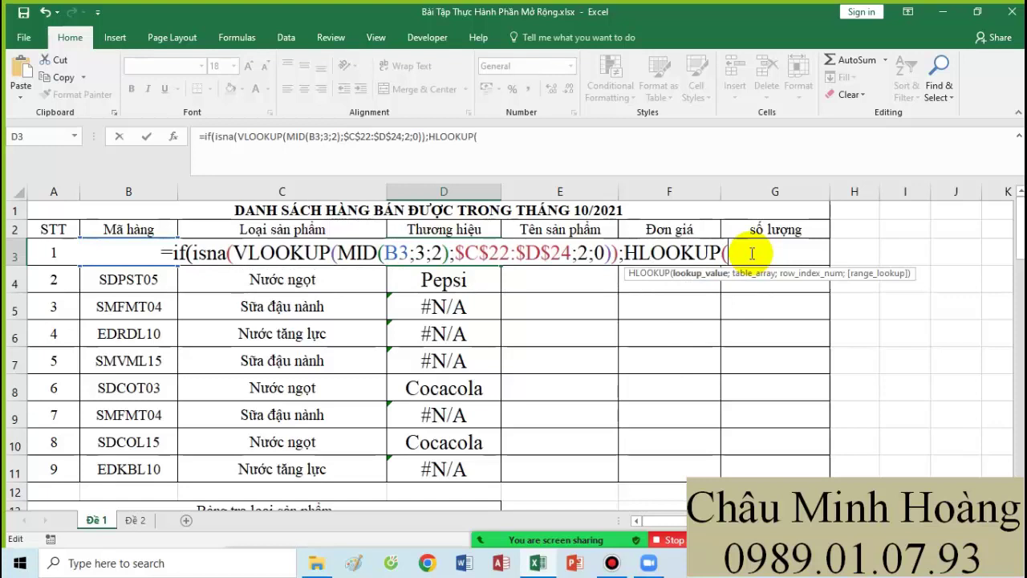
text(mid)
key(Tab)
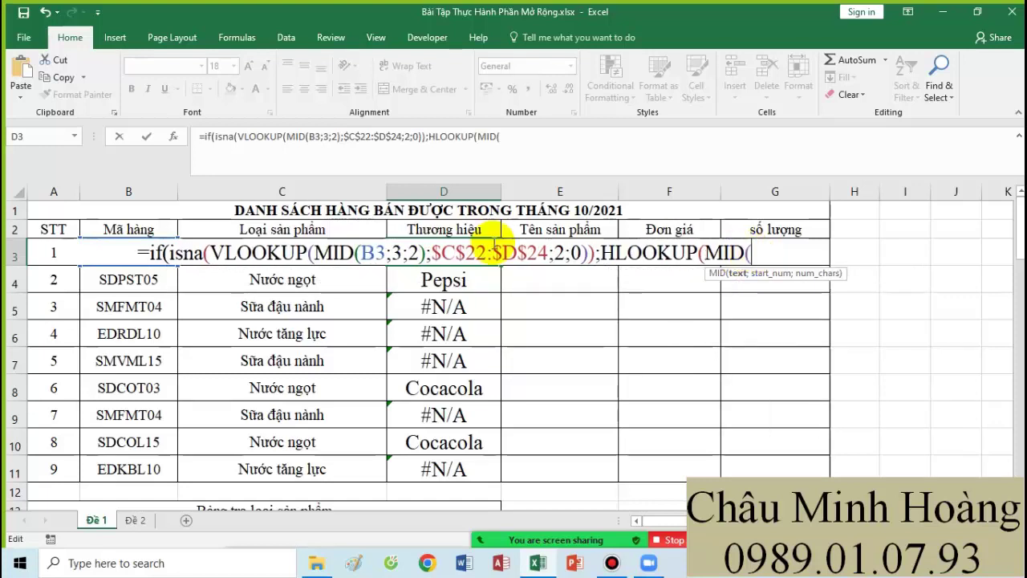
click(87, 263)
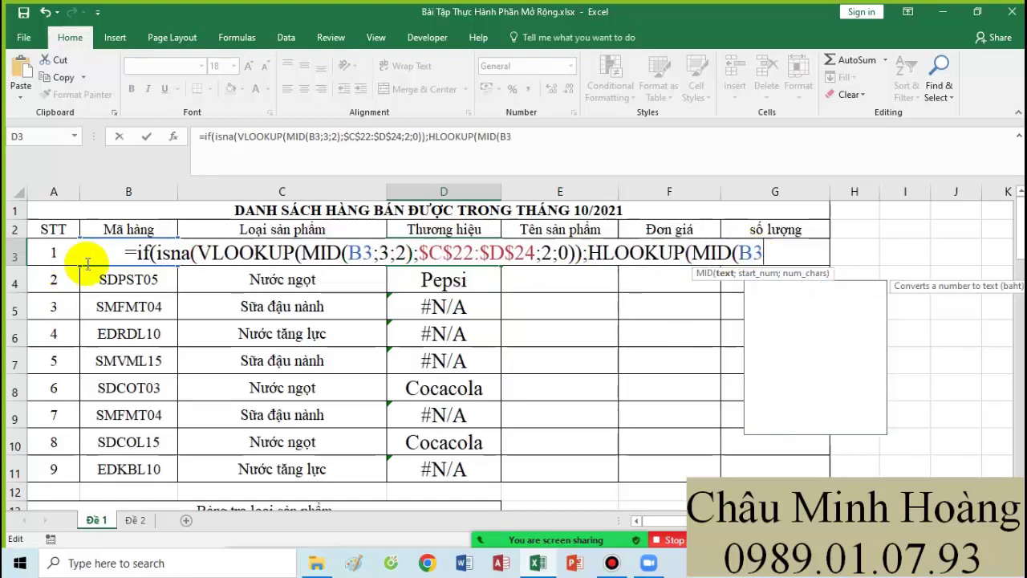
text(;3;2);)
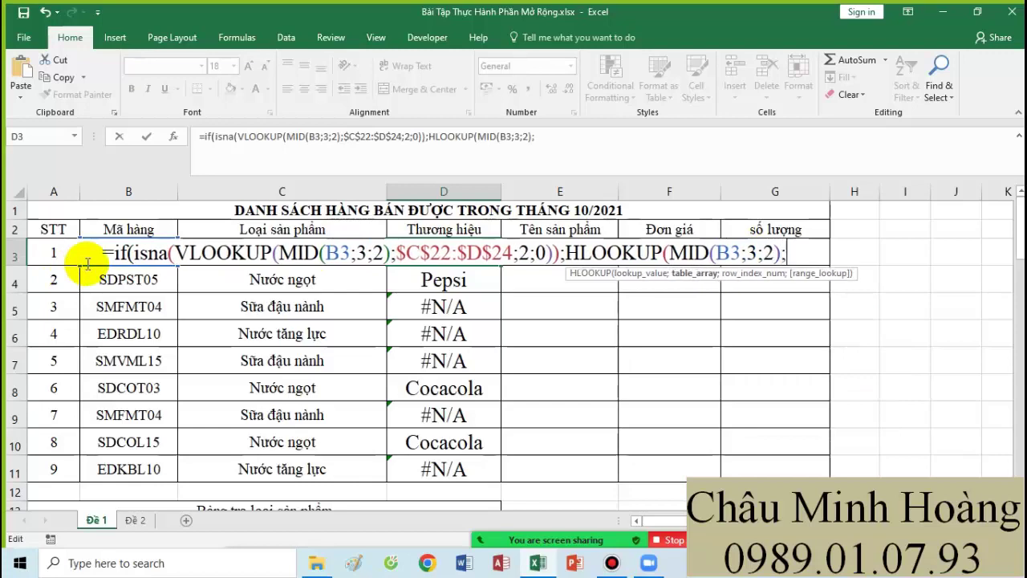
Step: Complete the HLOOKUP arguments in D3 with the Bảng 2 table $D$29:$G$30, row 2 and match type 0
scroll(503, 356, down, 7)
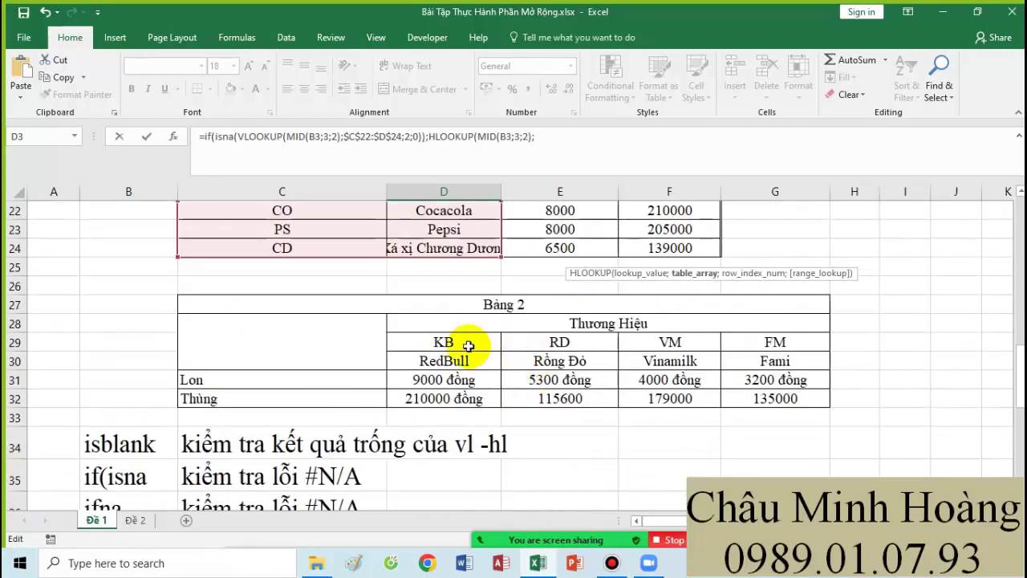
drag(468, 348, 777, 360)
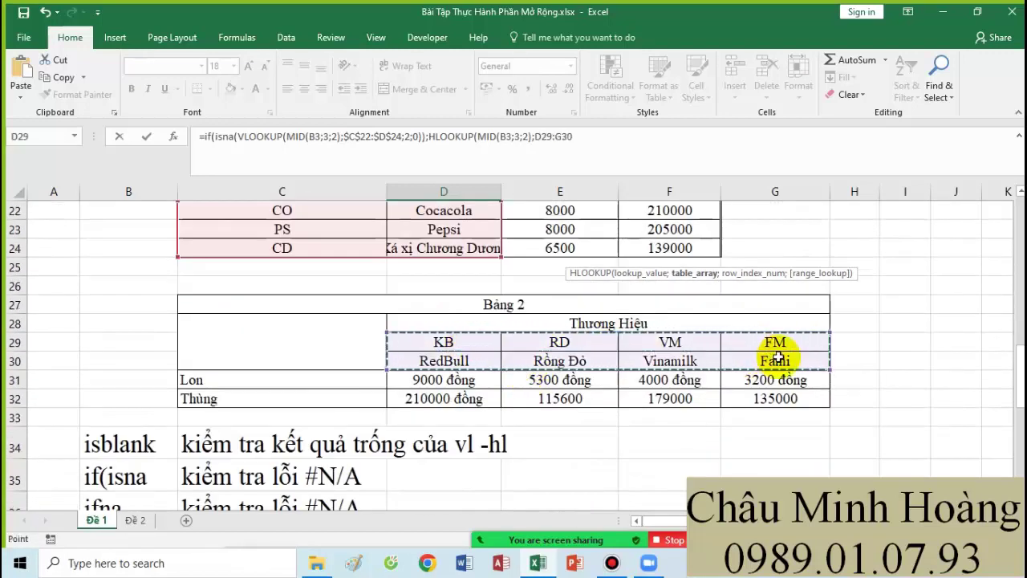
scroll(777, 360, up, 7)
key(F4)
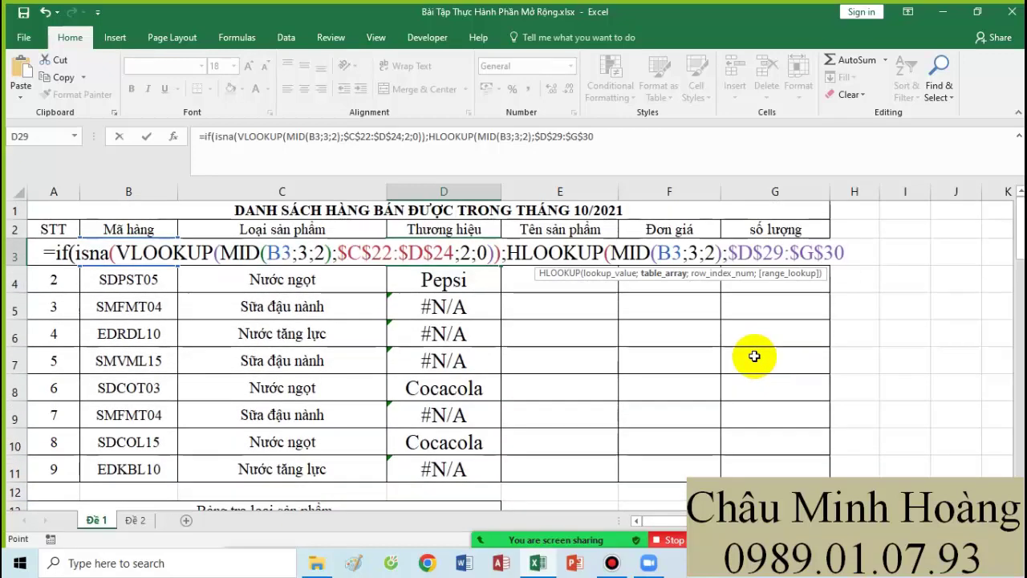
text(;2;0))
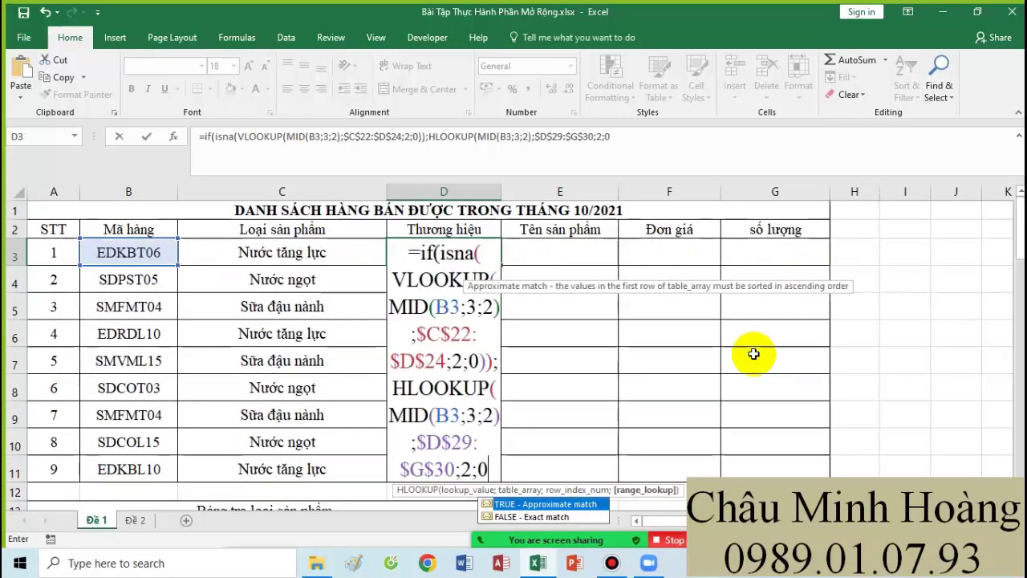
Step: Complete the IF in D3 with VLOOKUP(MID(B3;3;2);$C$22:$D$24;2;0) as the value-if-false argument and fill the formula down through D11
text(;)
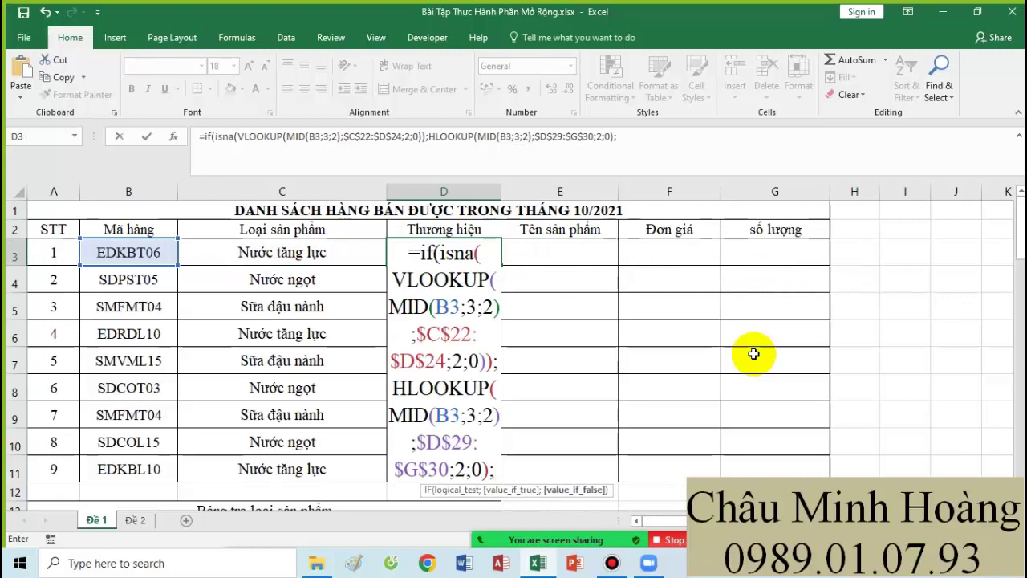
click(633, 144)
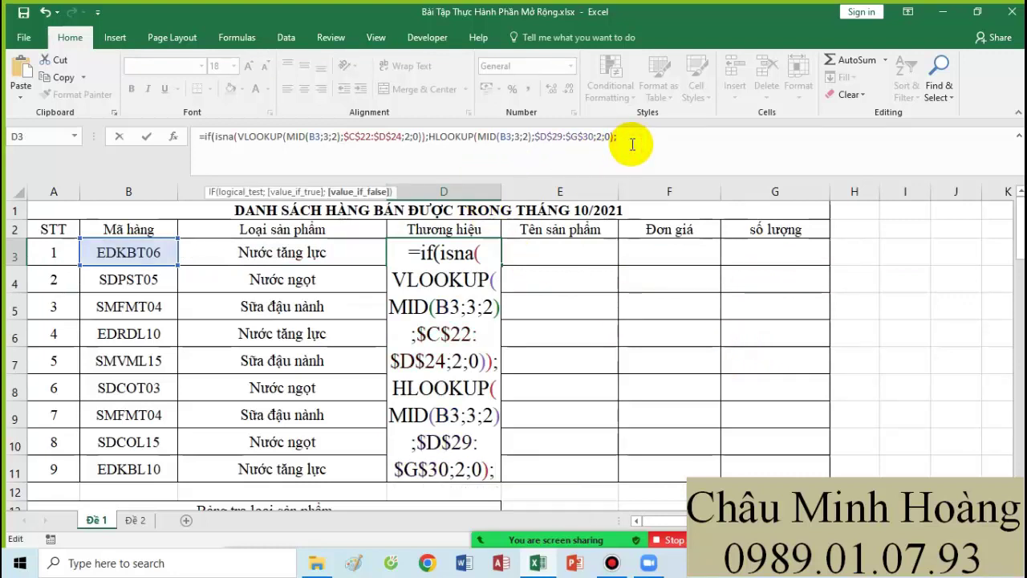
text(VLOOKUP(MID(B3;3;2);$C$22:$D$24;2;0))
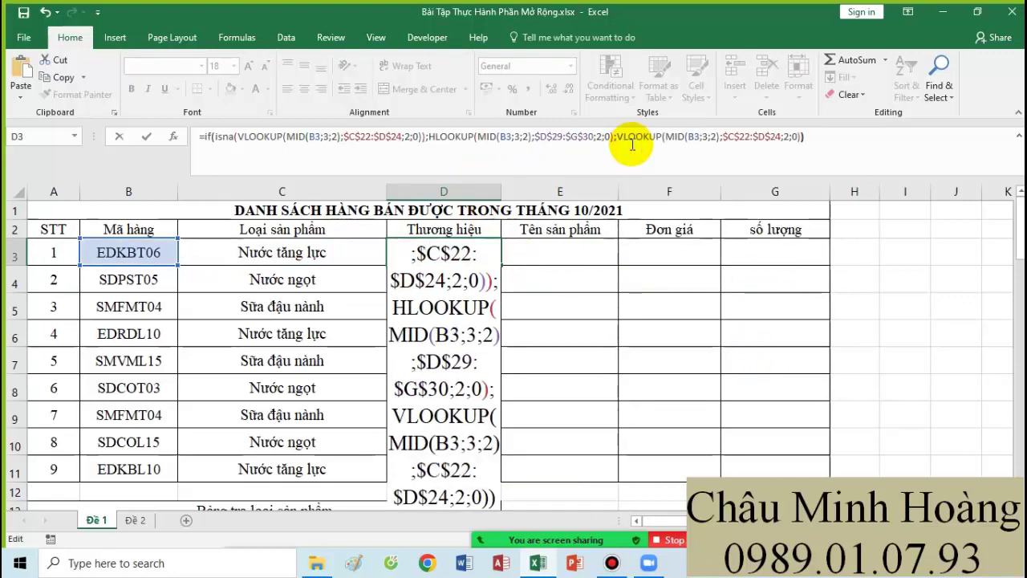
key(Return)
click(482, 254)
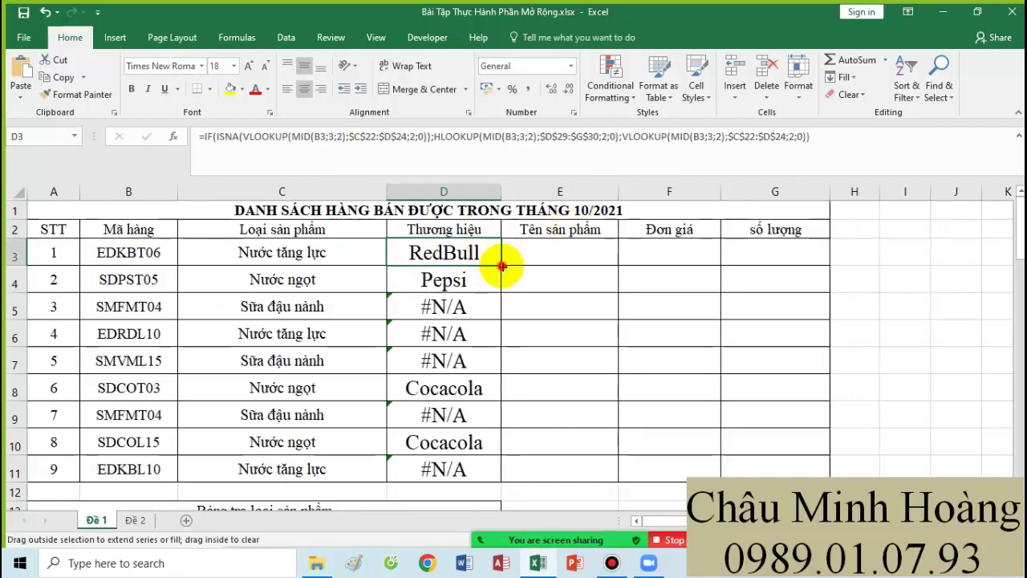
drag(501, 266, 458, 473)
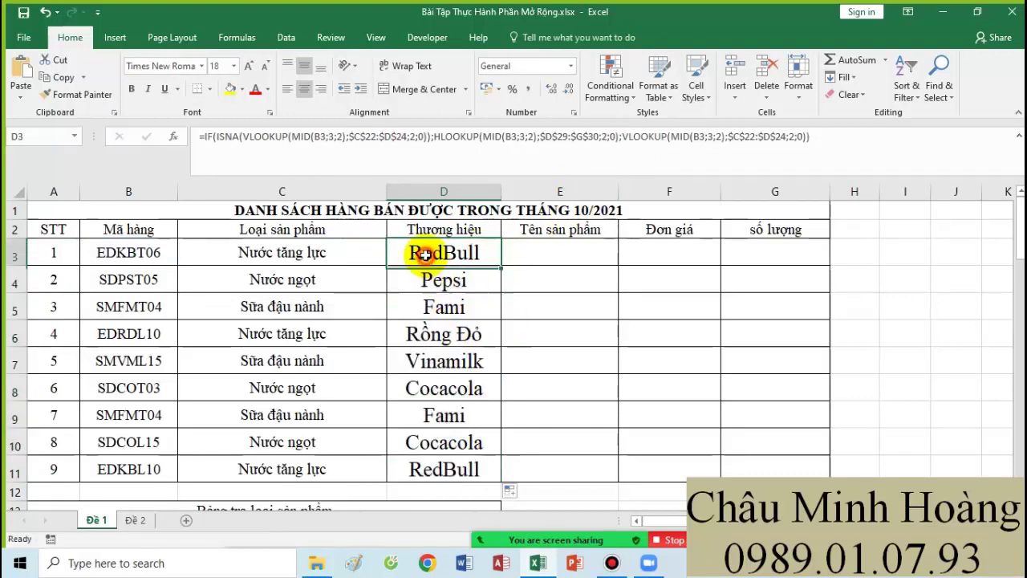
Step: Increase the font size of cell D3 to 22
double_click(425, 255)
key(Escape)
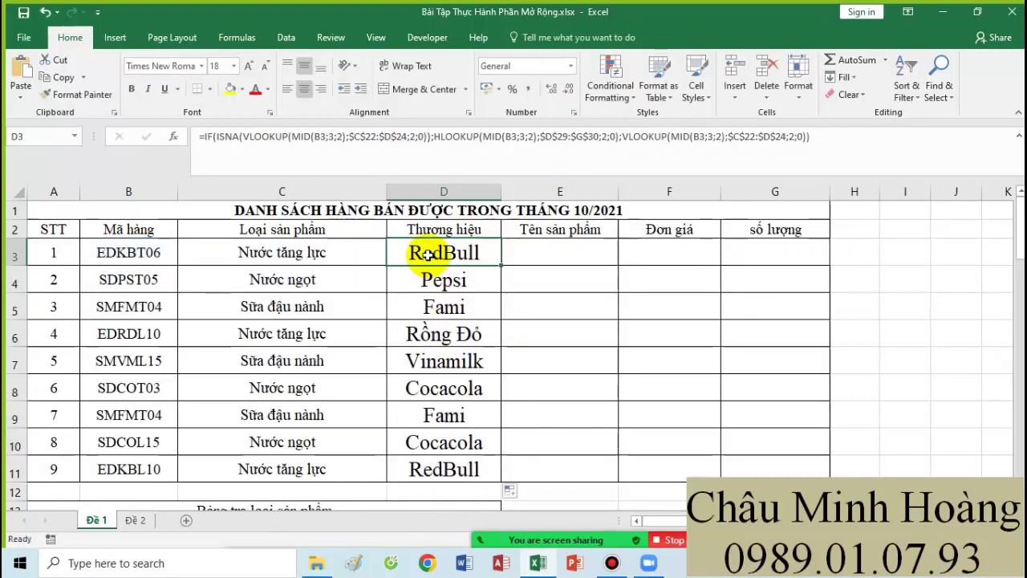
click(248, 65)
click(248, 65)
Step: Examine the logical test, value-if-true and value-if-false arguments of the IF(ISNA(...)) formula in D3
double_click(433, 255)
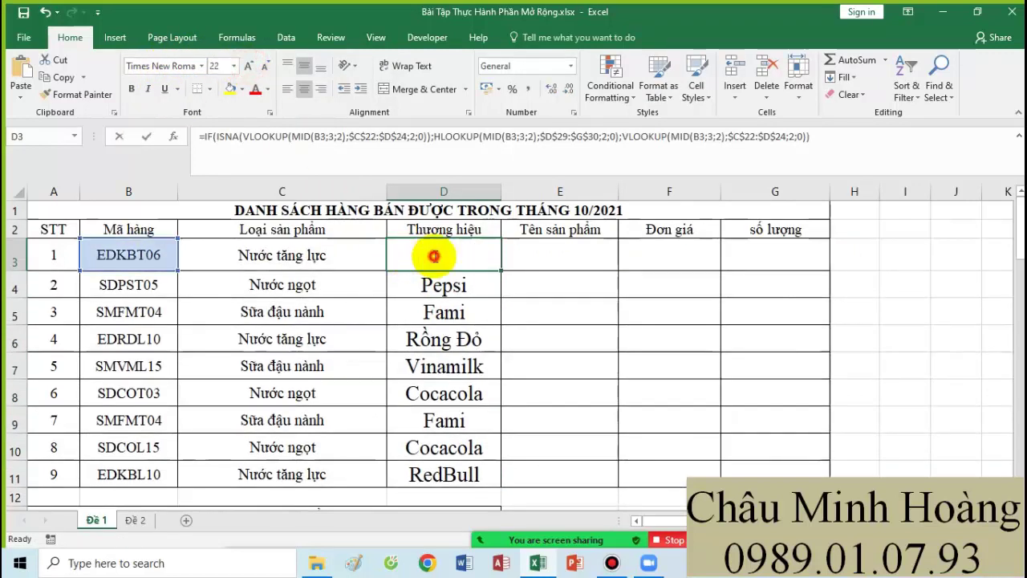
drag(160, 255, 612, 269)
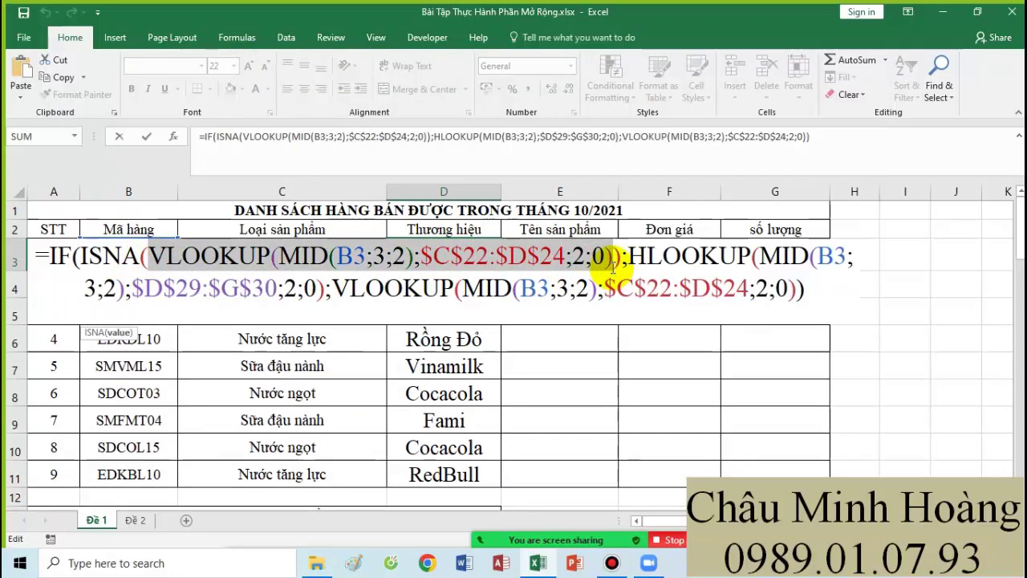
drag(629, 257, 315, 289)
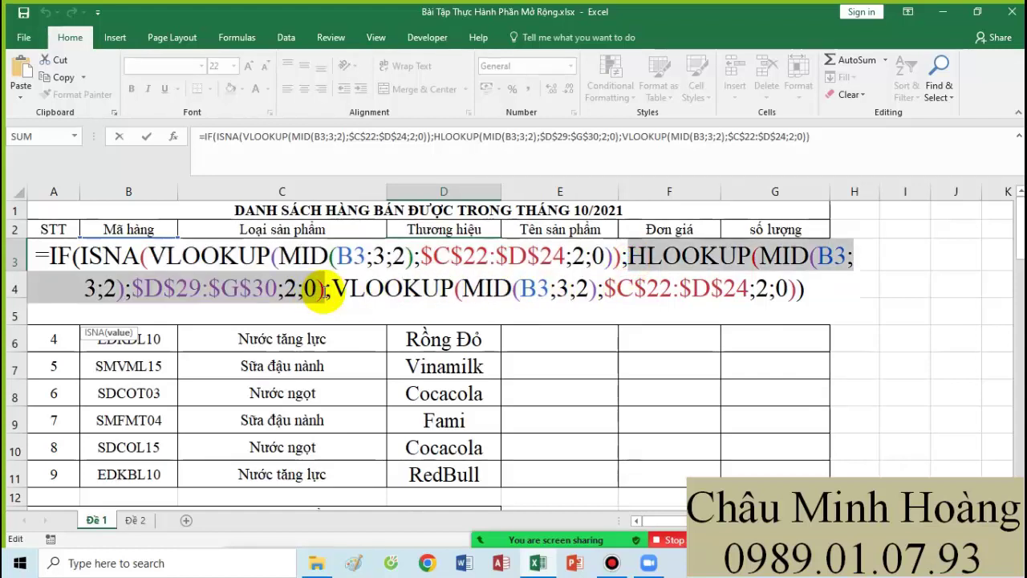
click(214, 257)
click(97, 257)
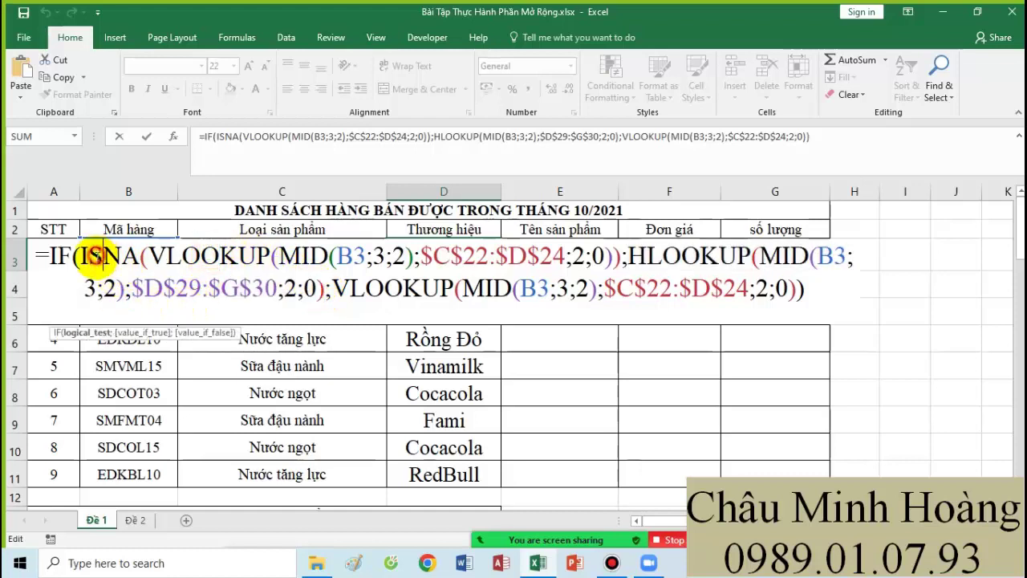
click(89, 333)
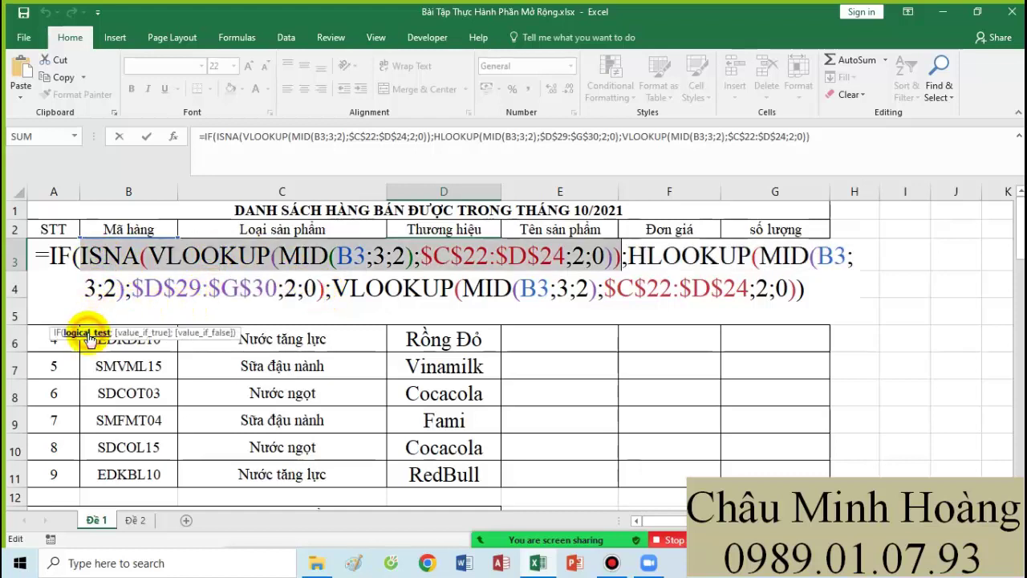
click(143, 333)
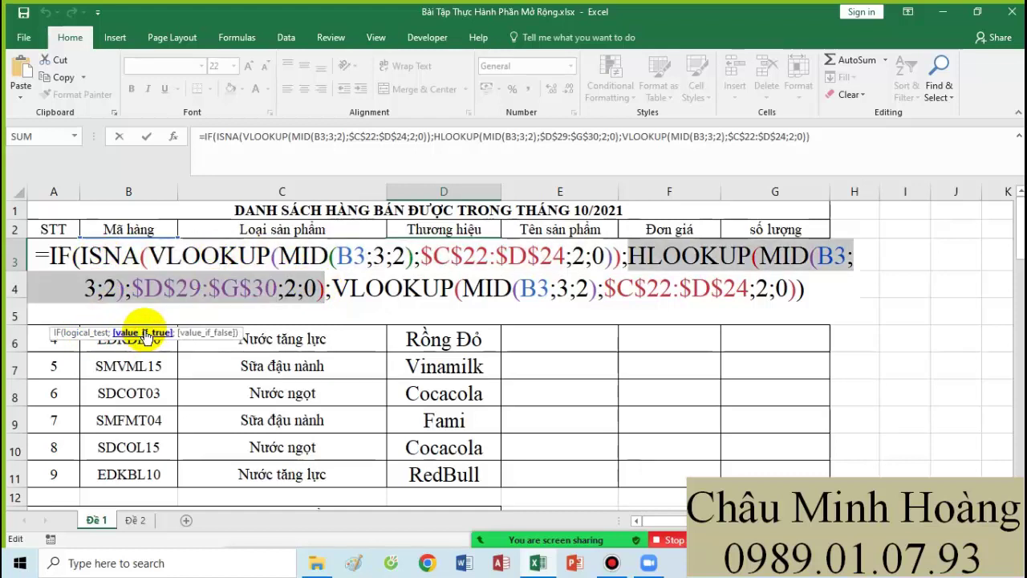
click(207, 336)
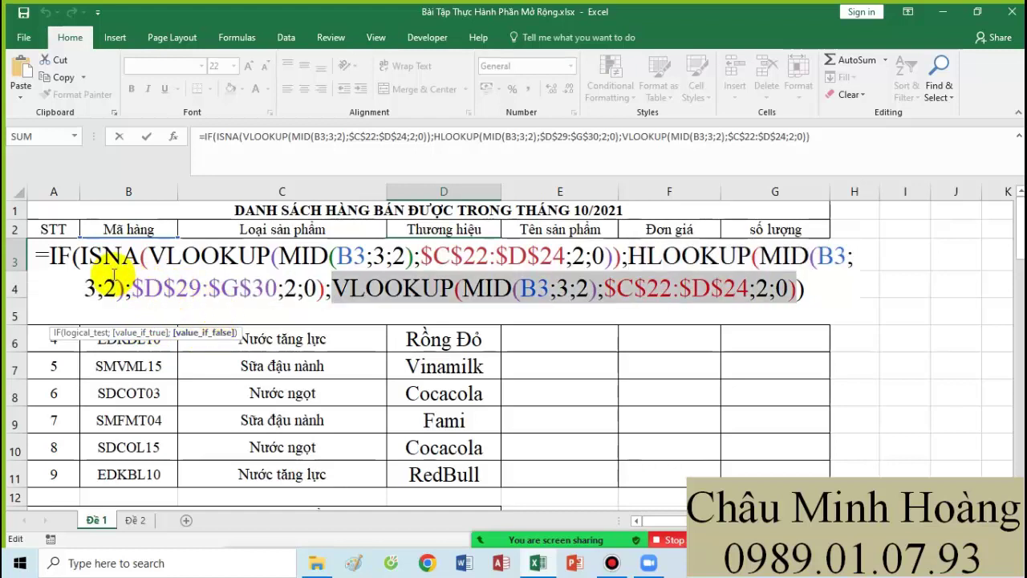
drag(146, 257, 616, 252)
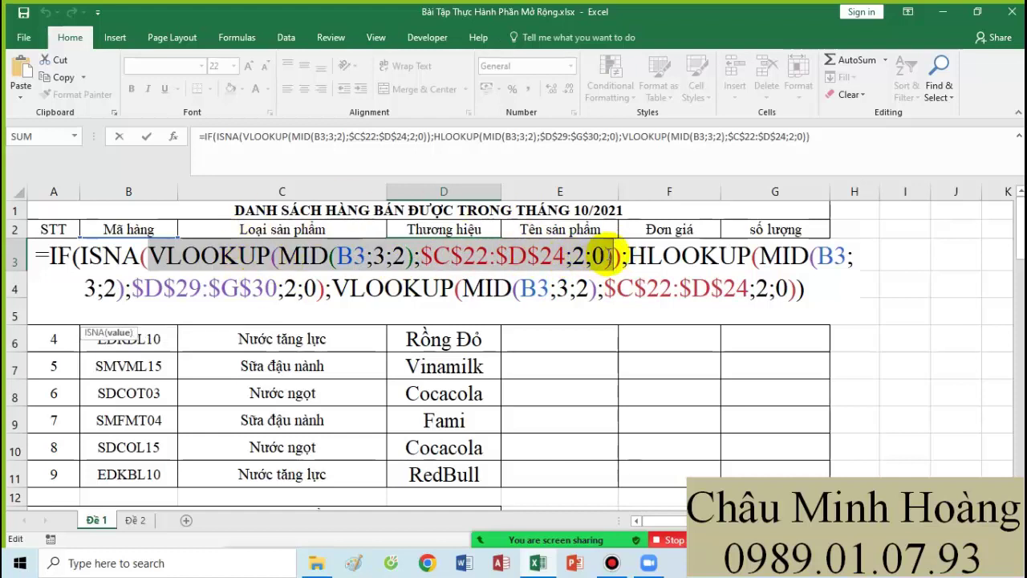
drag(628, 256, 325, 289)
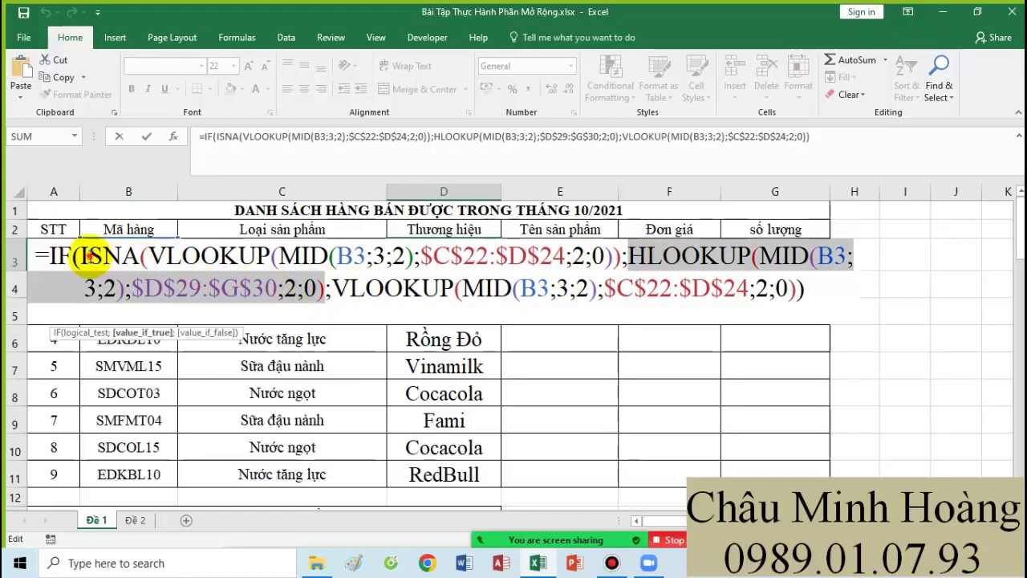
drag(83, 257, 835, 301)
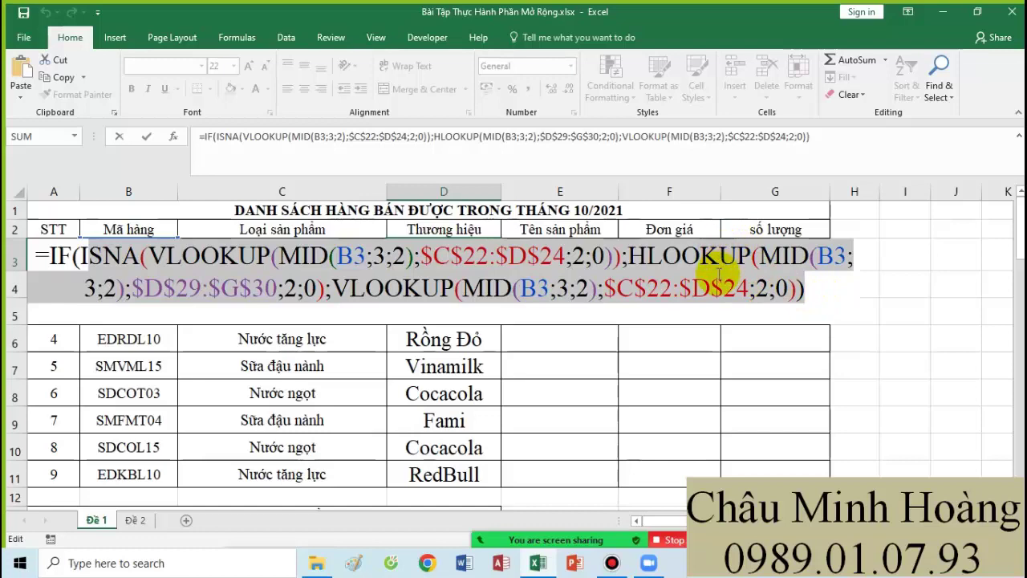
click(611, 563)
key(Return)
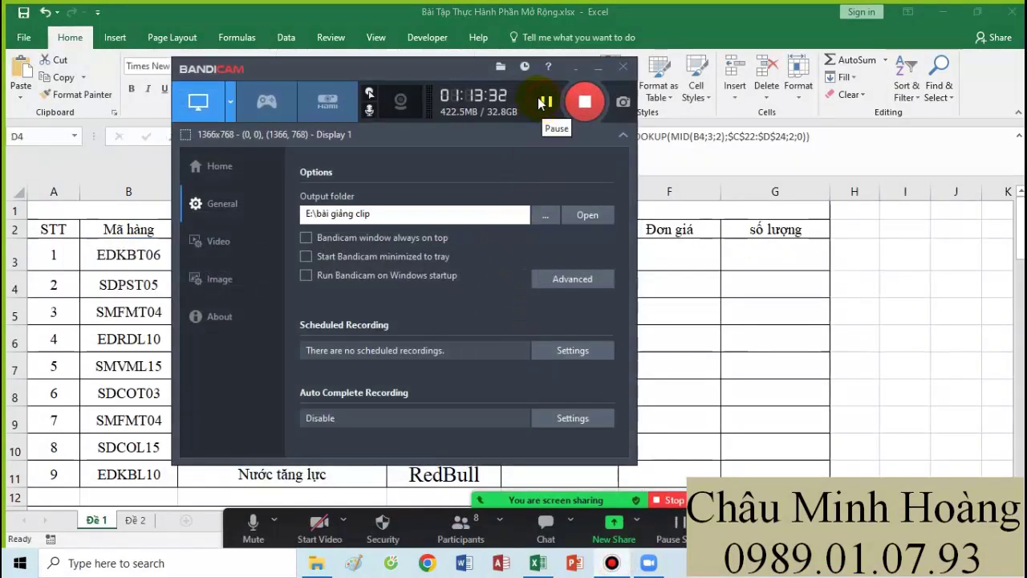
click(598, 71)
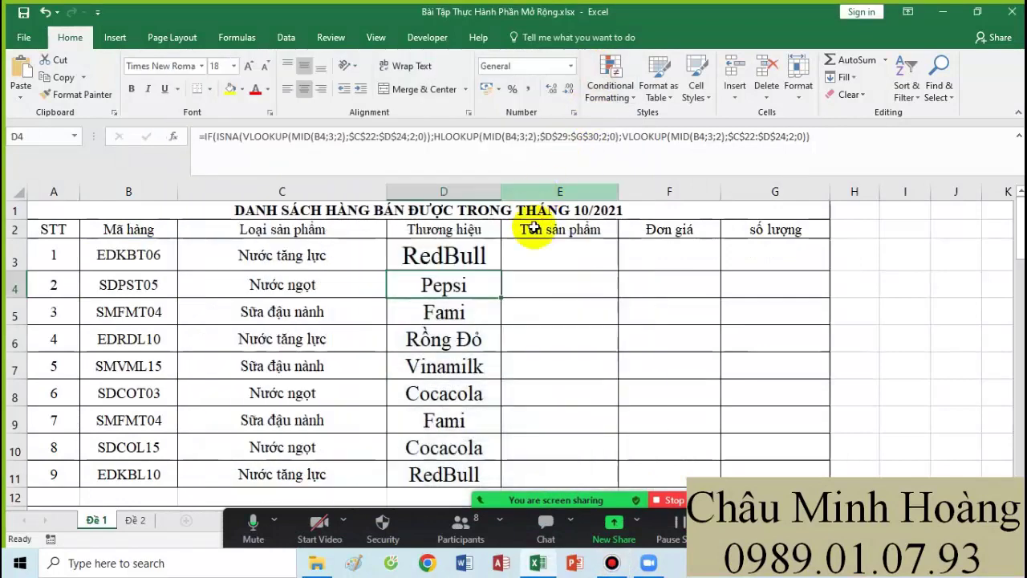
Step: Replace the opening IF(ISNA( of the formula in D3 with IFNA(
double_click(459, 256)
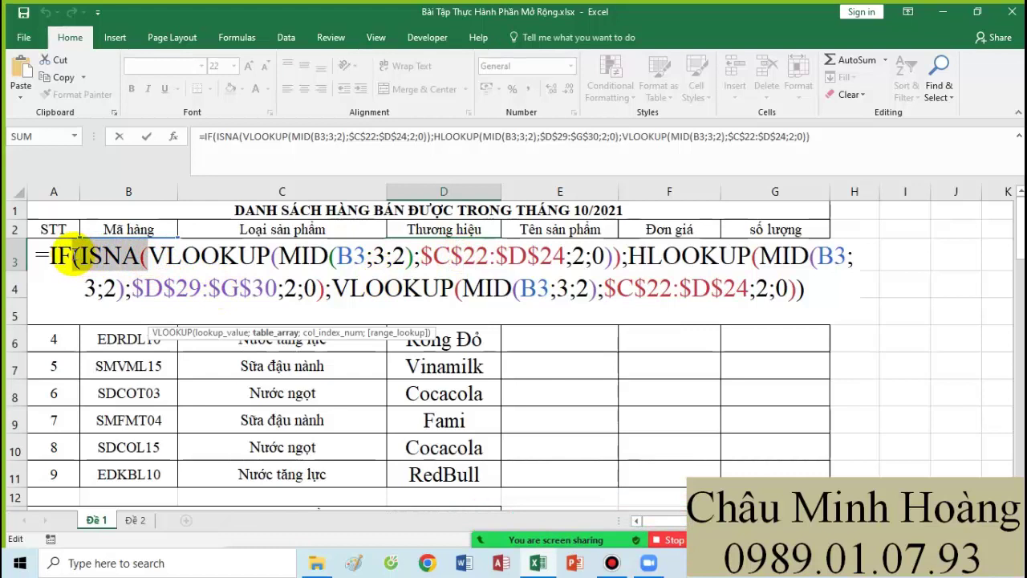
click(73, 255)
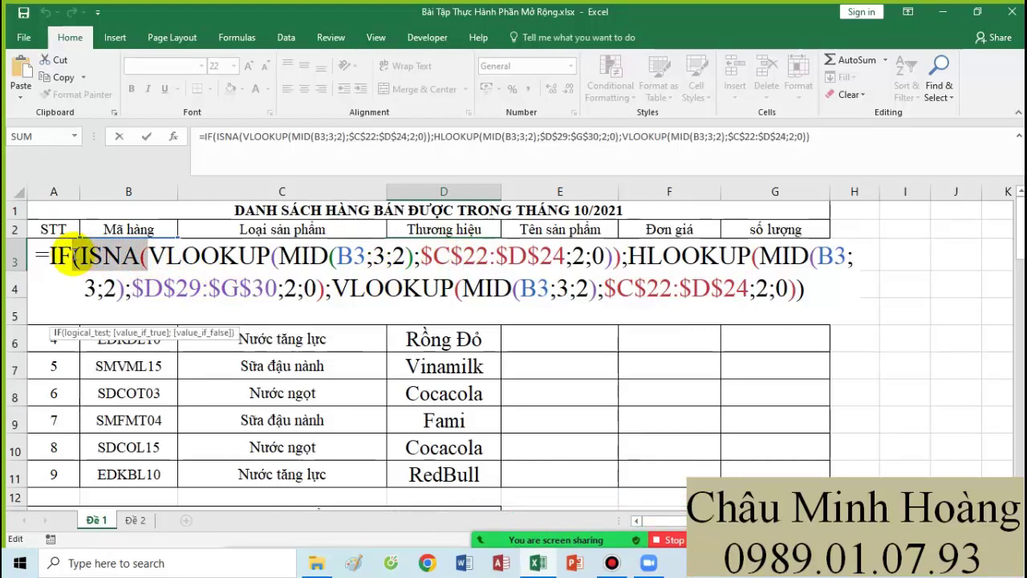
text(na)
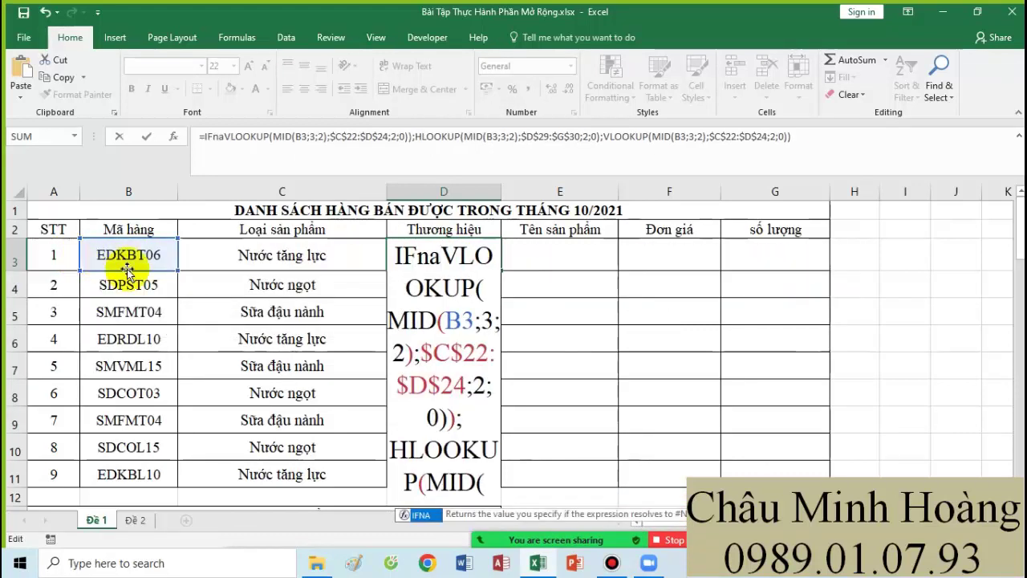
click(226, 138)
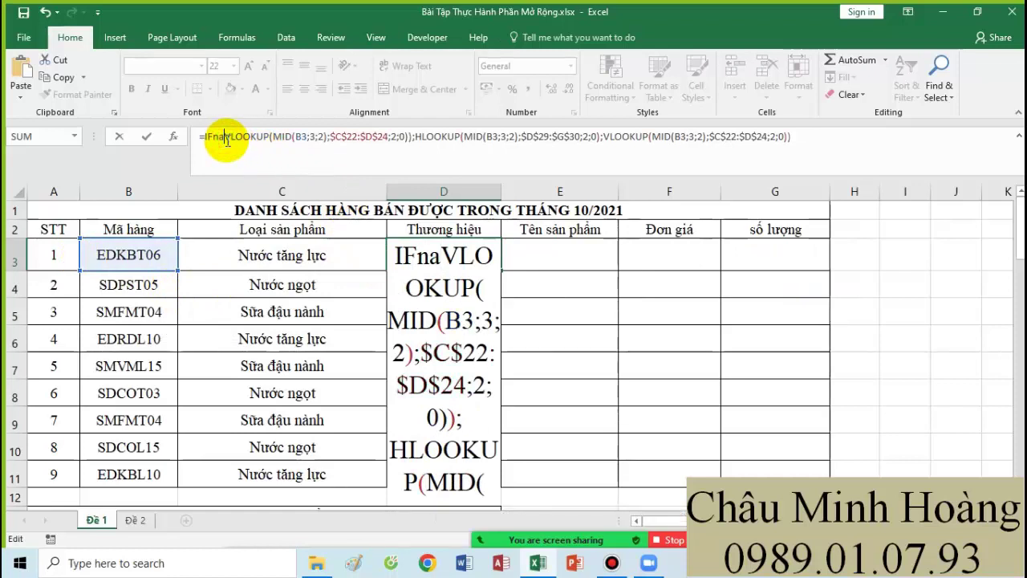
text(()
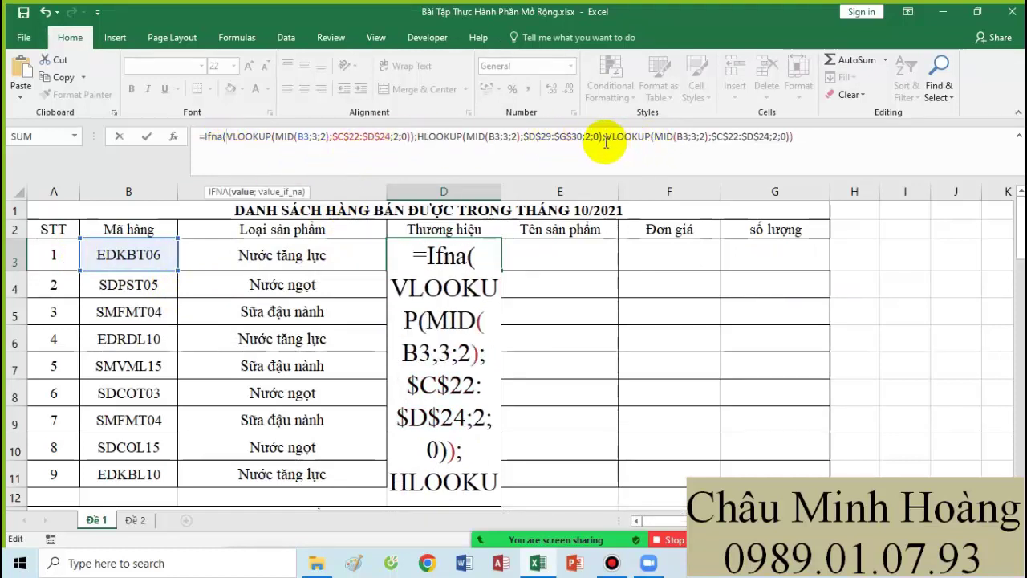
Step: Remove the final VLOOKUP argument and the extra parenthesis after the first VLOOKUP in D3, leaving HLOOKUP as the IFNA fallback, and enter the formula
drag(605, 140, 826, 138)
key(BackSpace)
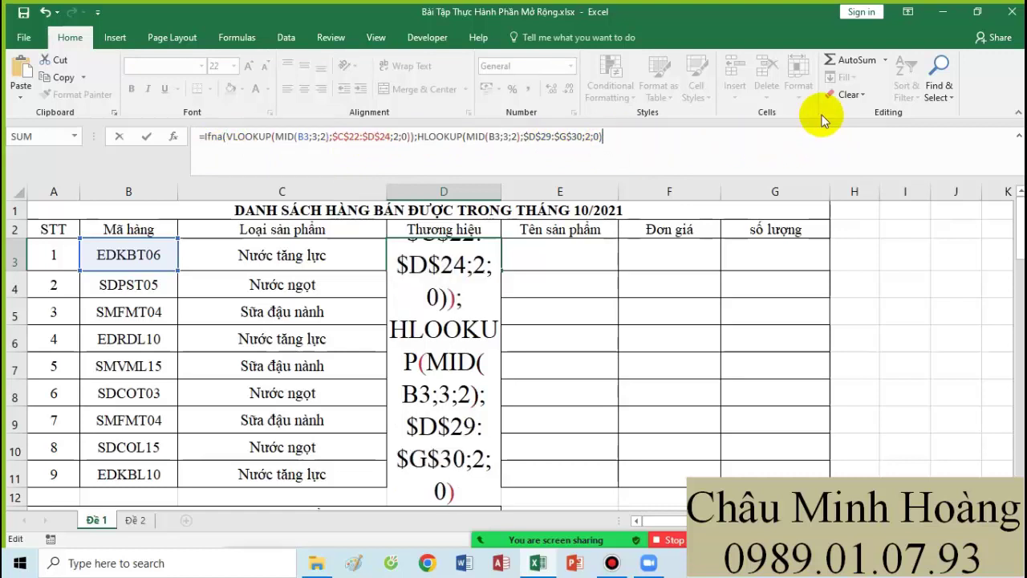
text())
key(Return)
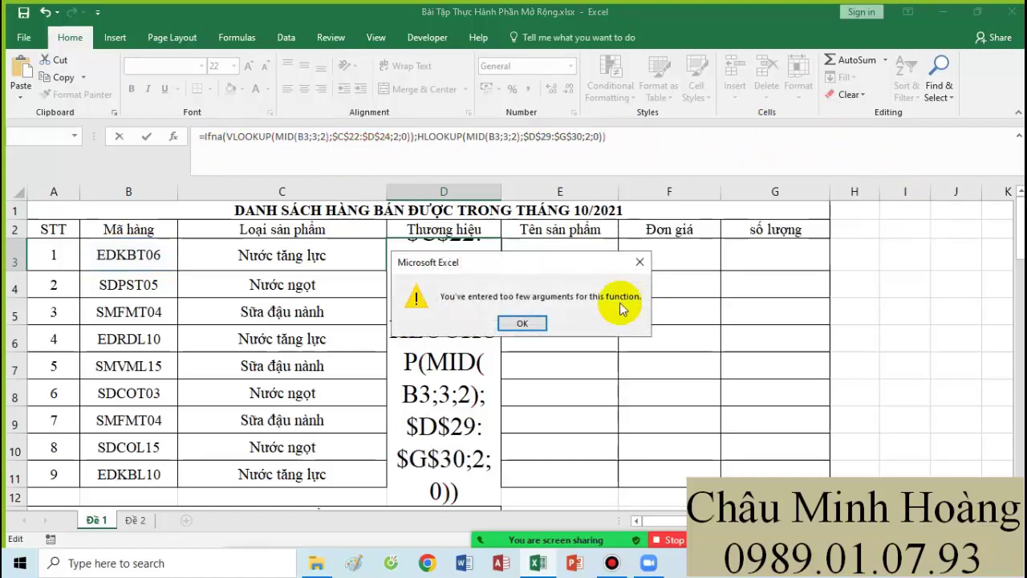
click(523, 324)
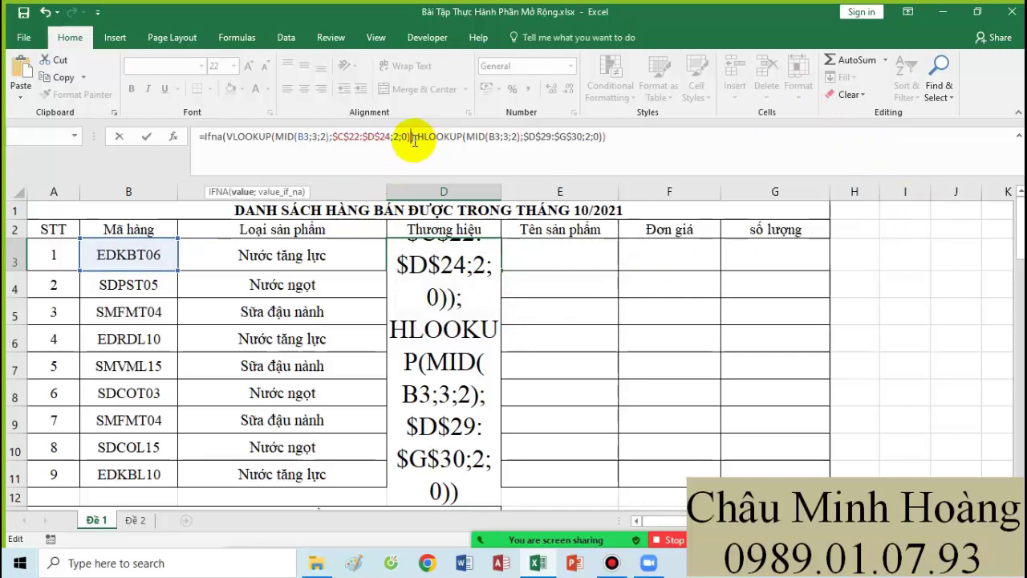
text(;)
key(Return)
Step: Examine the IFNA formula in D3, focusing on the VLOOKUP used as its value argument
click(451, 253)
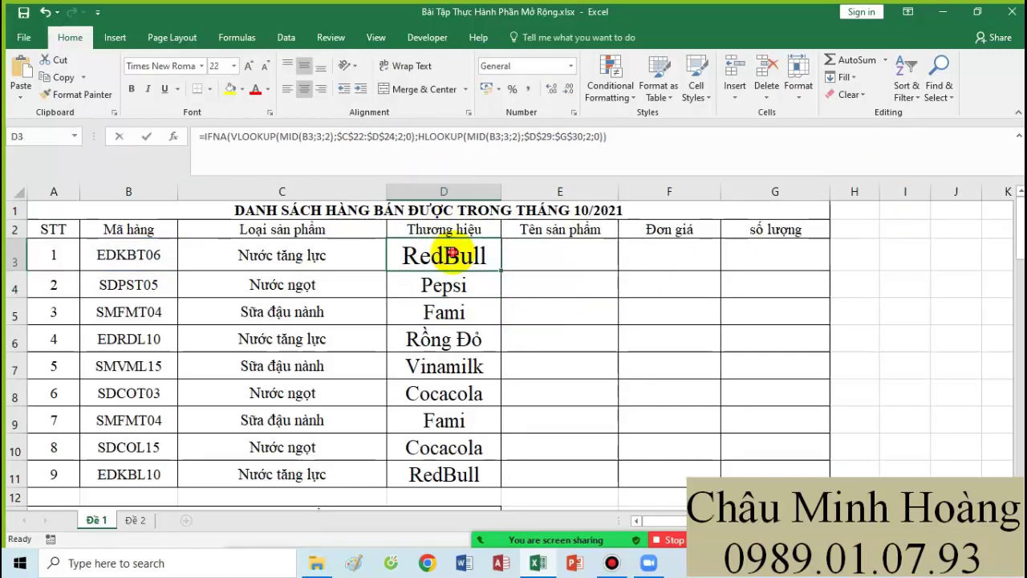
double_click(452, 252)
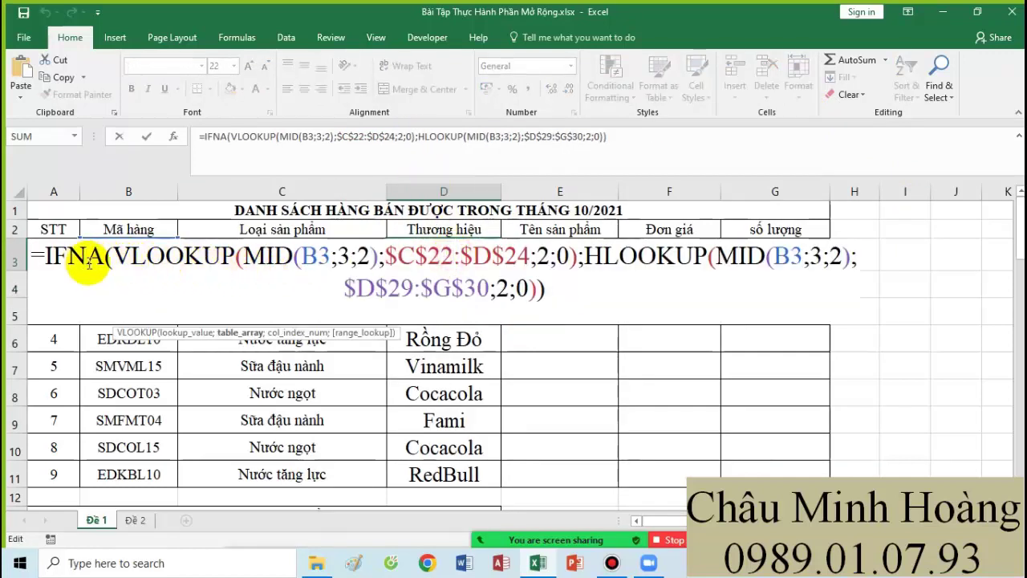
drag(116, 265, 567, 261)
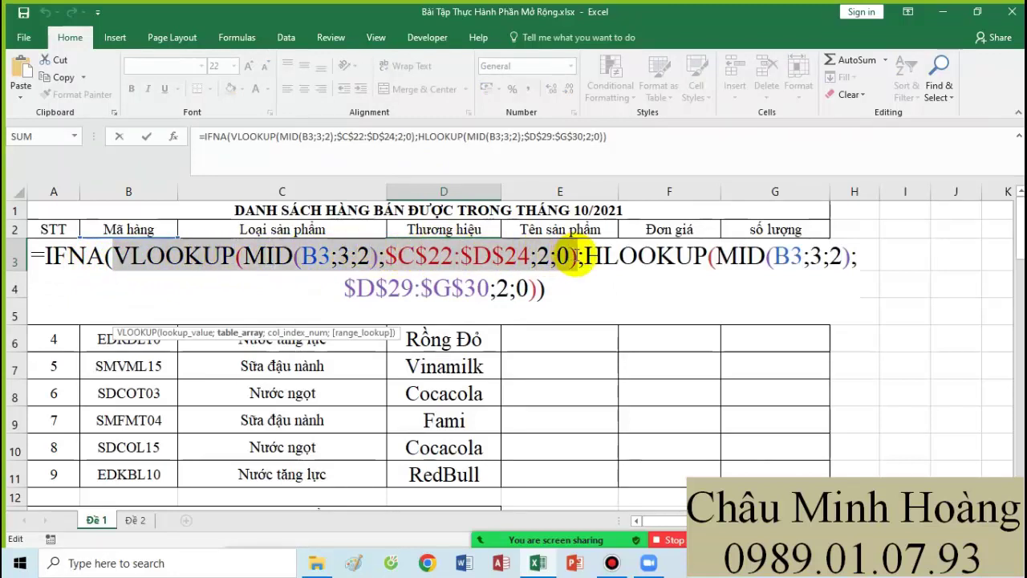
drag(576, 258, 578, 259)
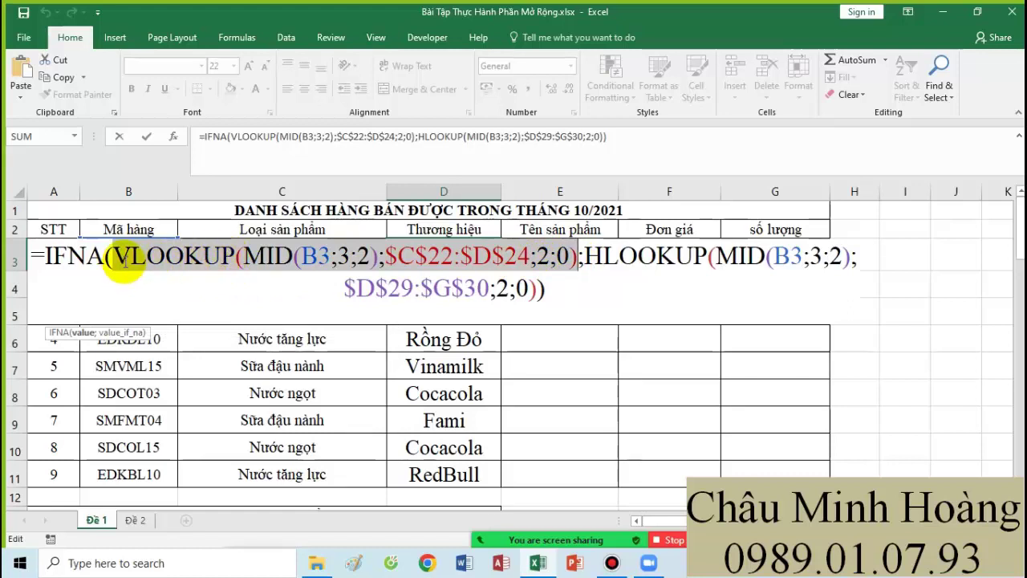
drag(113, 257, 566, 261)
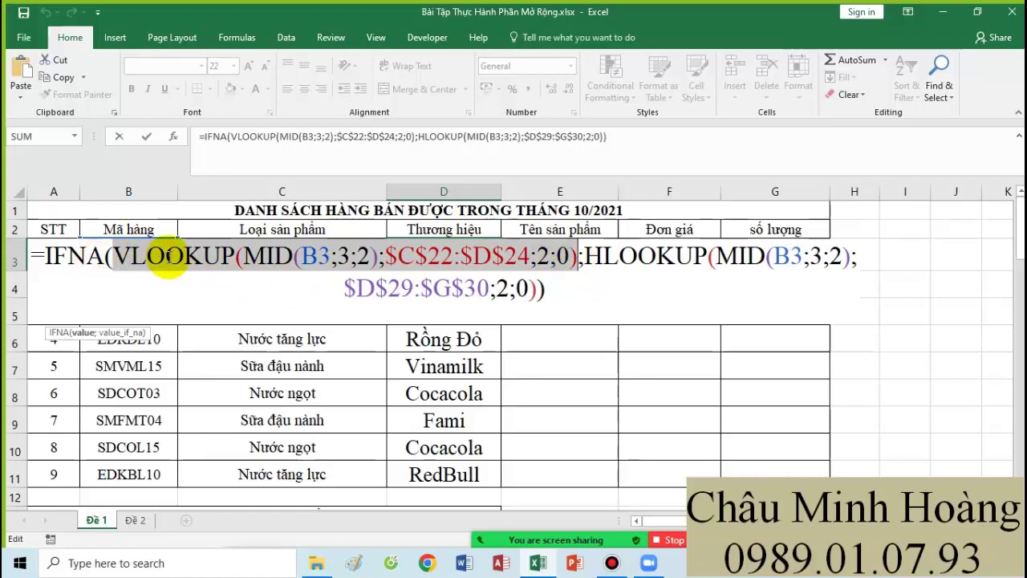
drag(120, 260, 575, 265)
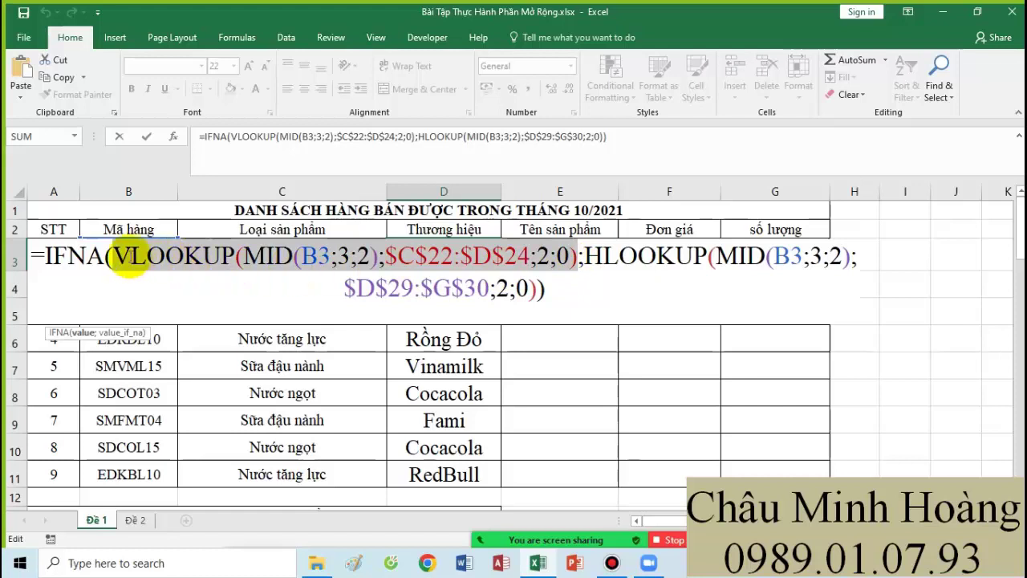
drag(118, 257, 569, 258)
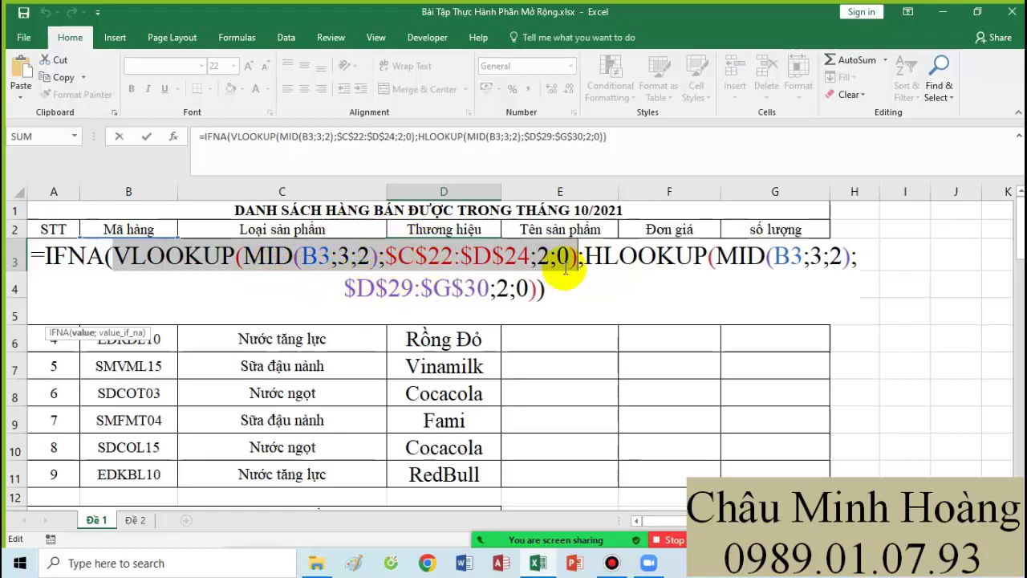
Step: Copy the IFNA formula text from D3 without the equals sign into A39 and set its font size to 20
drag(581, 257, 49, 257)
key(ctrl+c)
key(Escape)
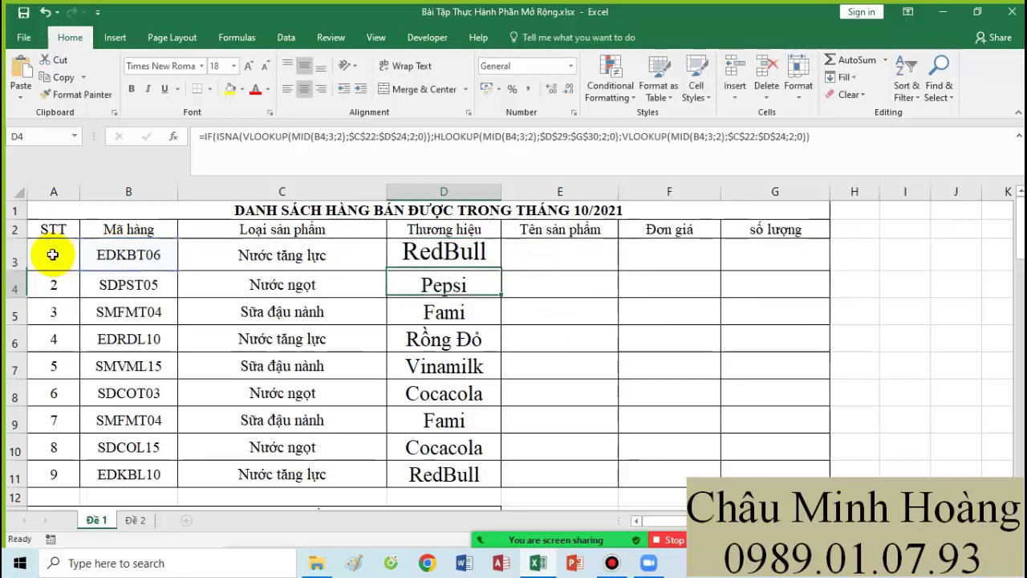
scroll(68, 395, down, 11)
click(61, 395)
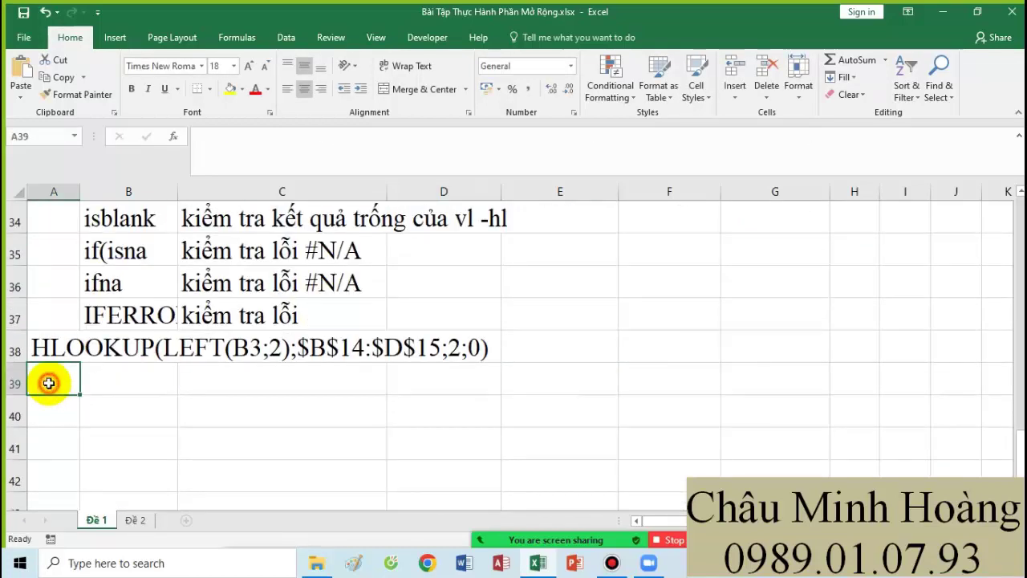
key(ctrl+v)
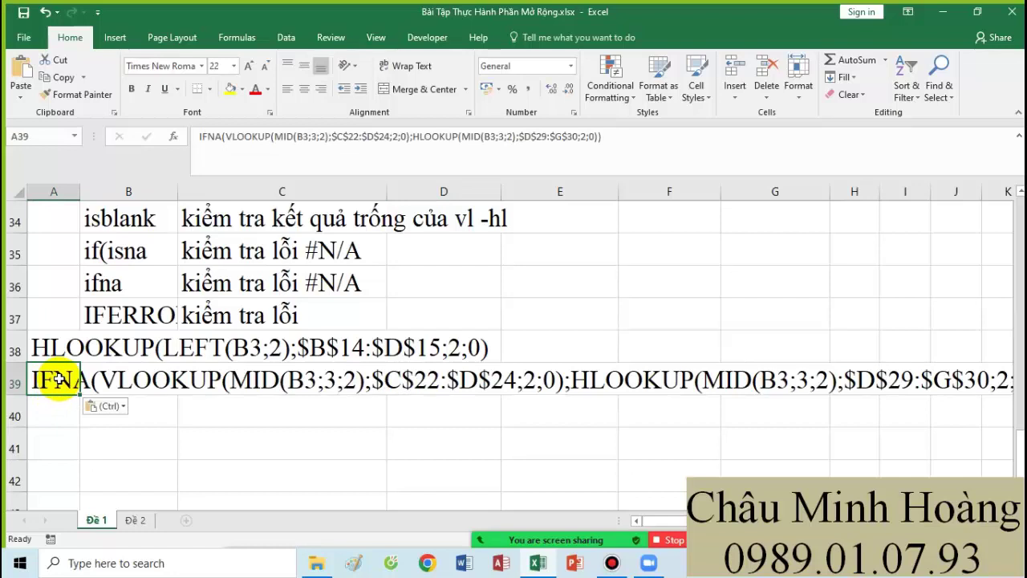
click(265, 69)
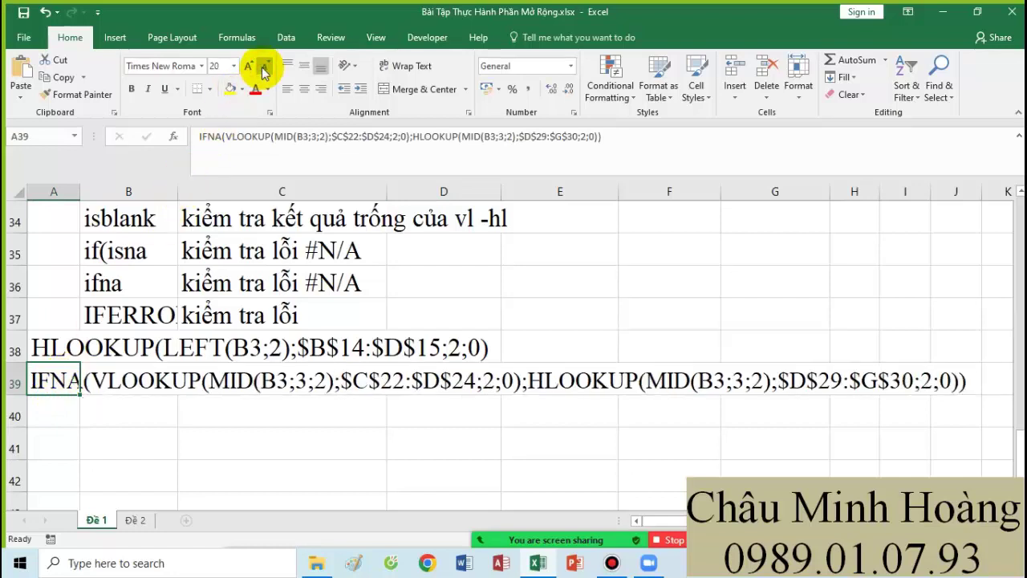
Step: Build a live version of the copied formula in A40, replacing IFNA with IFERROR around the VLOOKUP and HLOOKUP arguments
click(57, 413)
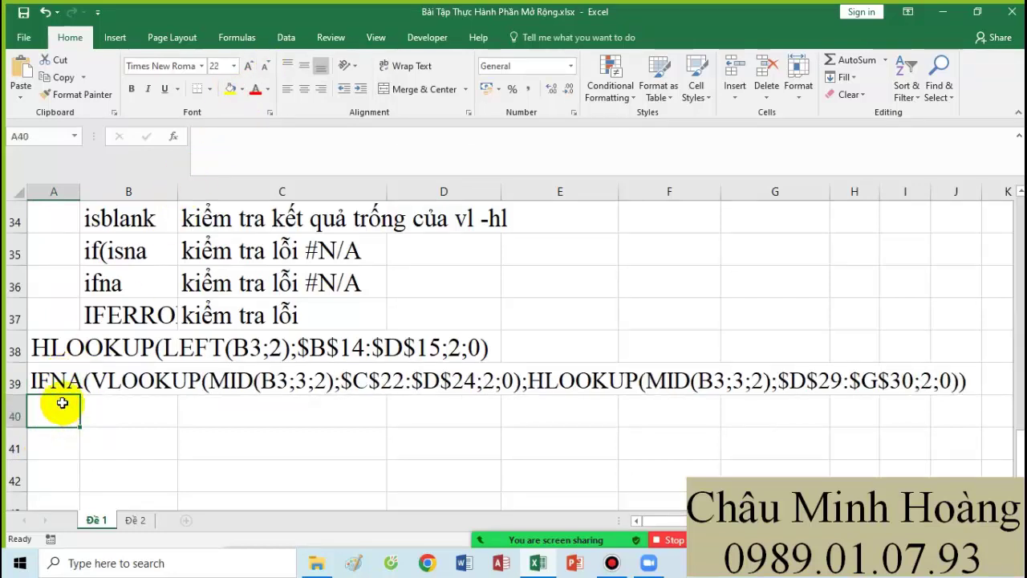
text(=)
key(ctrl+v)
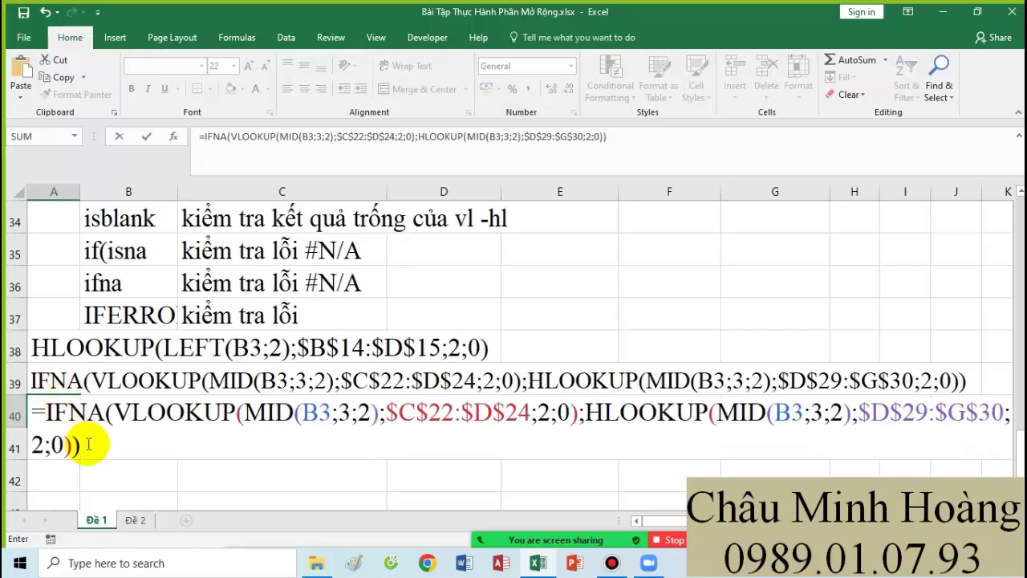
click(105, 415)
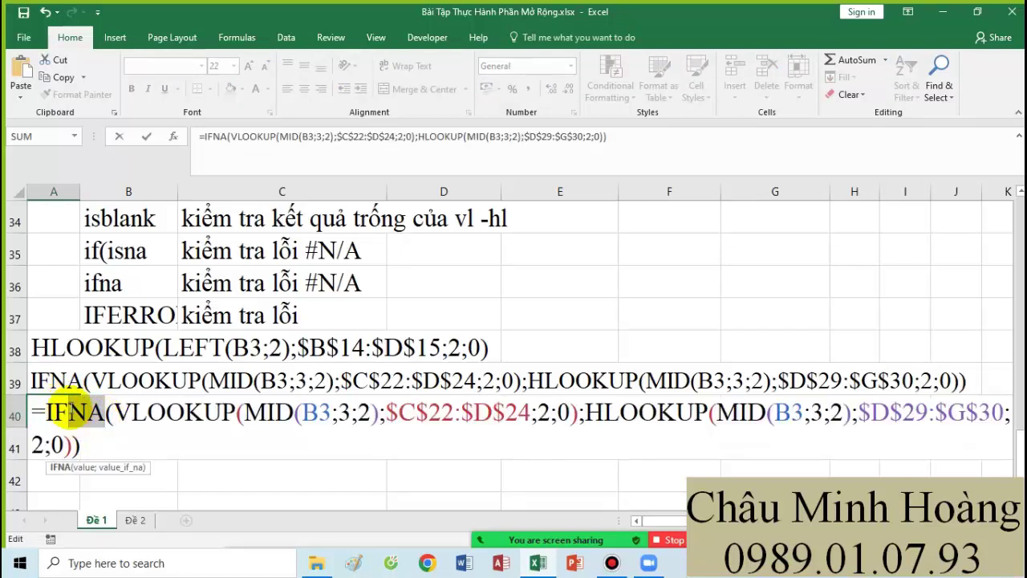
text(IFERROR)
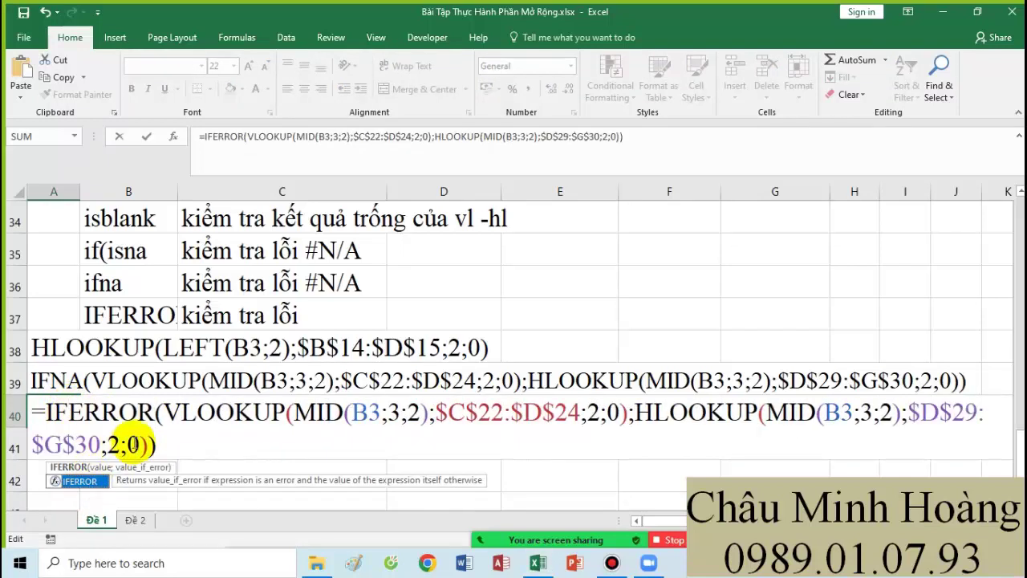
drag(154, 445, 42, 419)
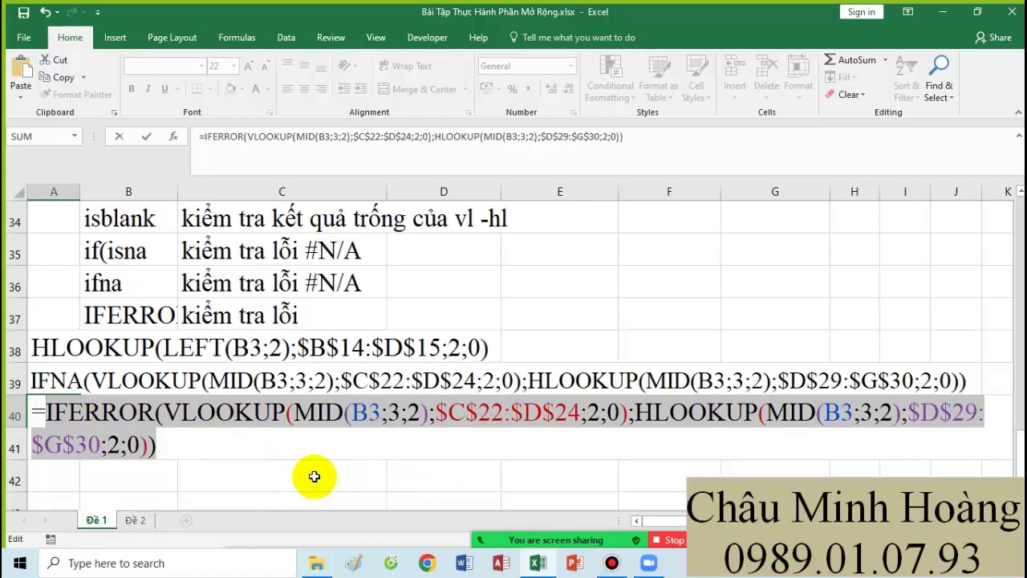
click(612, 562)
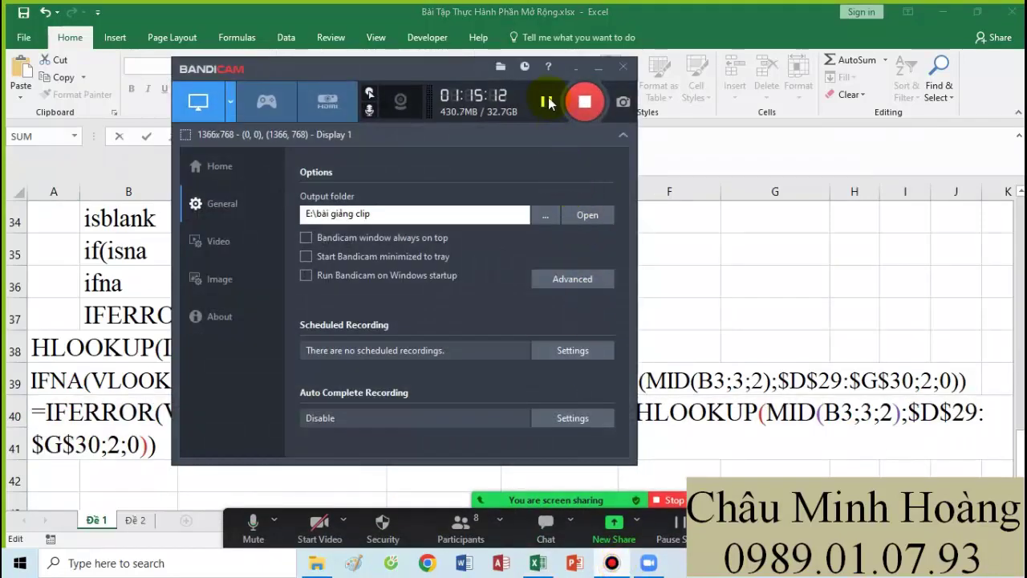
click(598, 67)
click(574, 257)
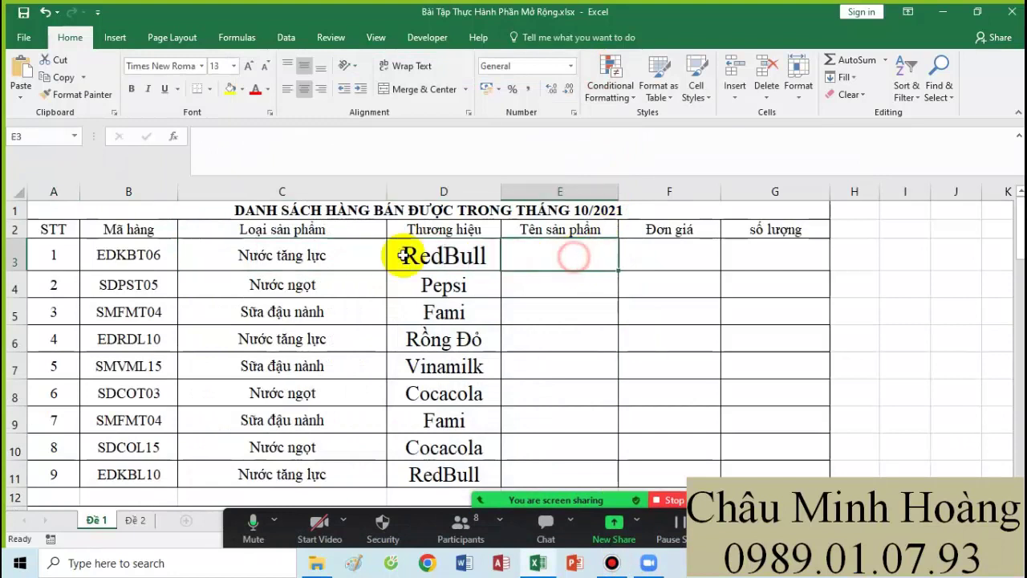
drag(346, 255, 452, 257)
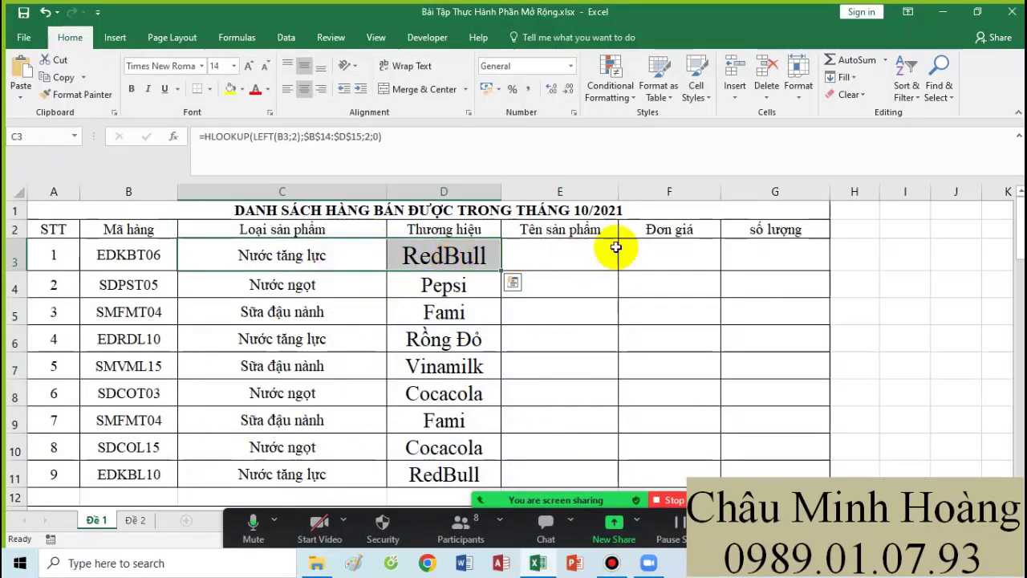
Step: Narrow columns C to E and widen the Đơn giá column F to make room for its formula
click(647, 252)
drag(619, 191, 257, 191)
drag(446, 191, 626, 191)
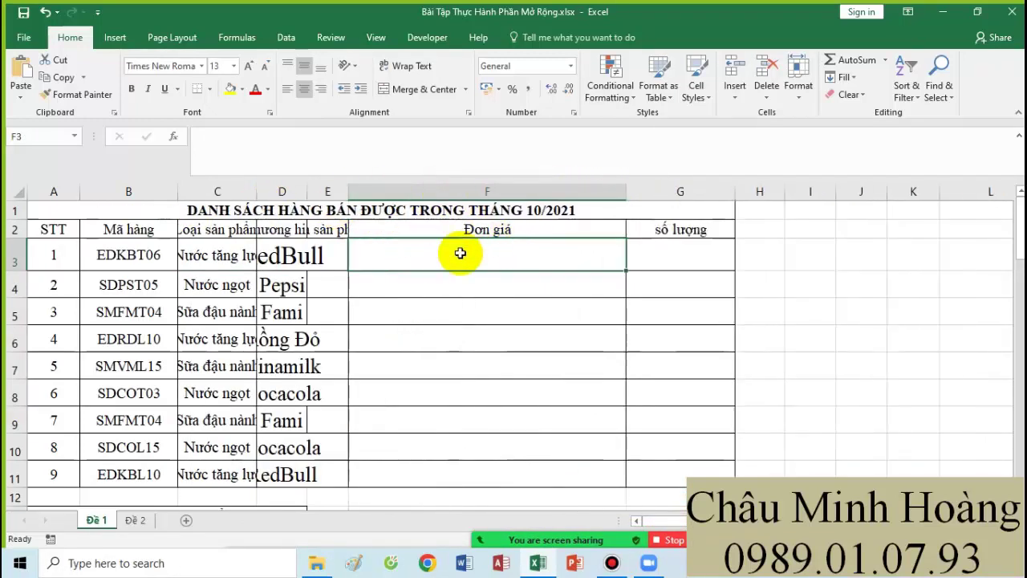
click(461, 252)
Step: Examine the brand and price entries in the lookup tables Bảng 1 and Bảng 2
scroll(495, 344, down, 4)
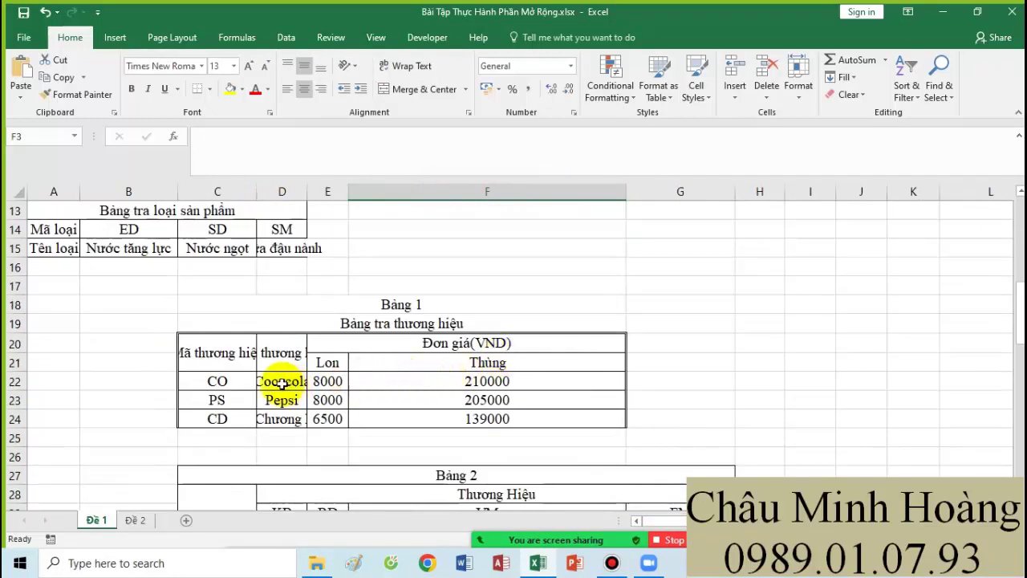
drag(277, 382, 488, 417)
scroll(498, 418, down, 3)
drag(281, 362, 649, 413)
scroll(654, 401, up, 4)
scroll(650, 400, up, 3)
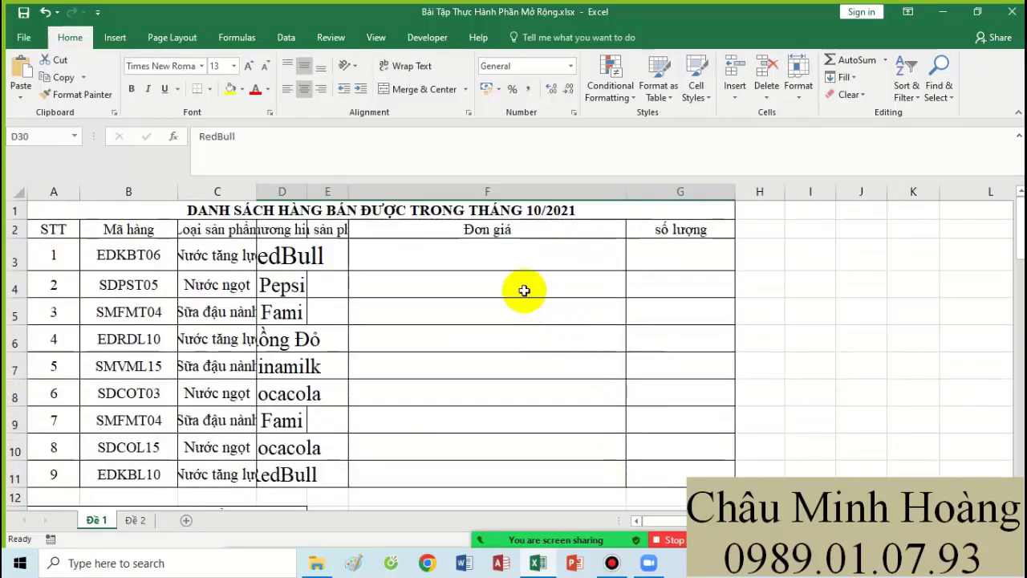
Step: Set the font size of the first Đơn giá cell, F3, to 18
click(506, 258)
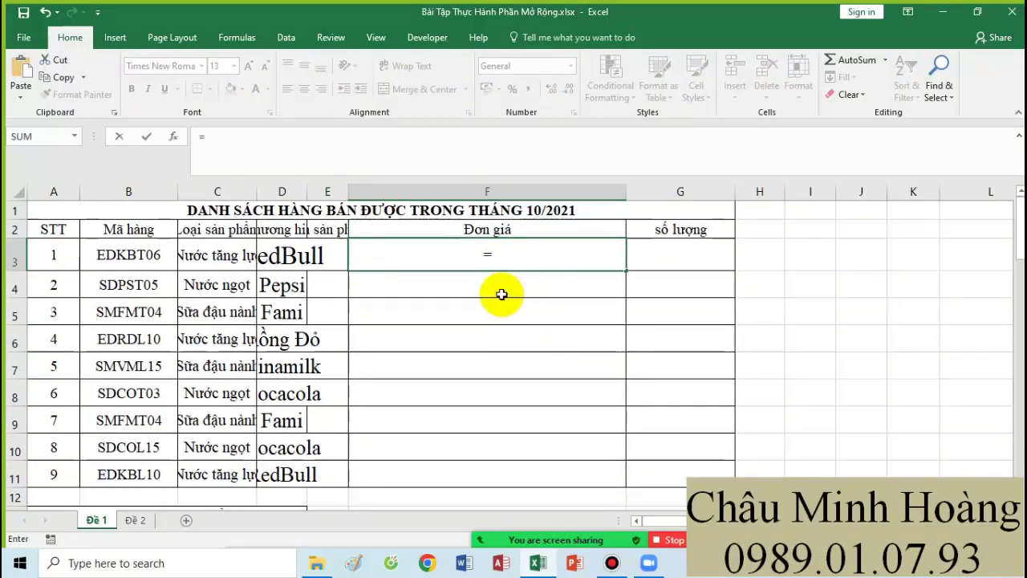
click(232, 66)
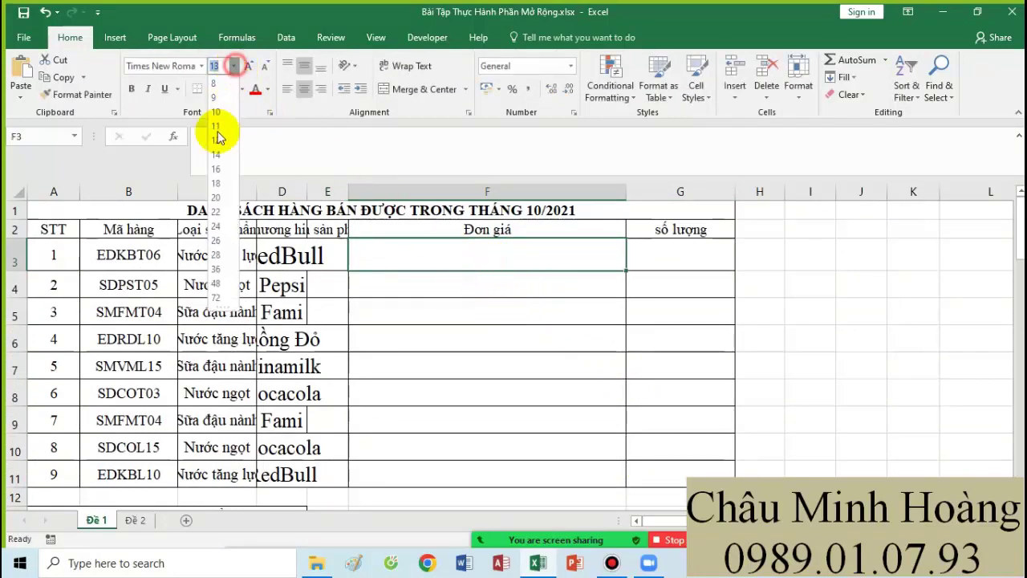
click(213, 183)
scroll(473, 331, down, 1)
scroll(473, 331, down, 4)
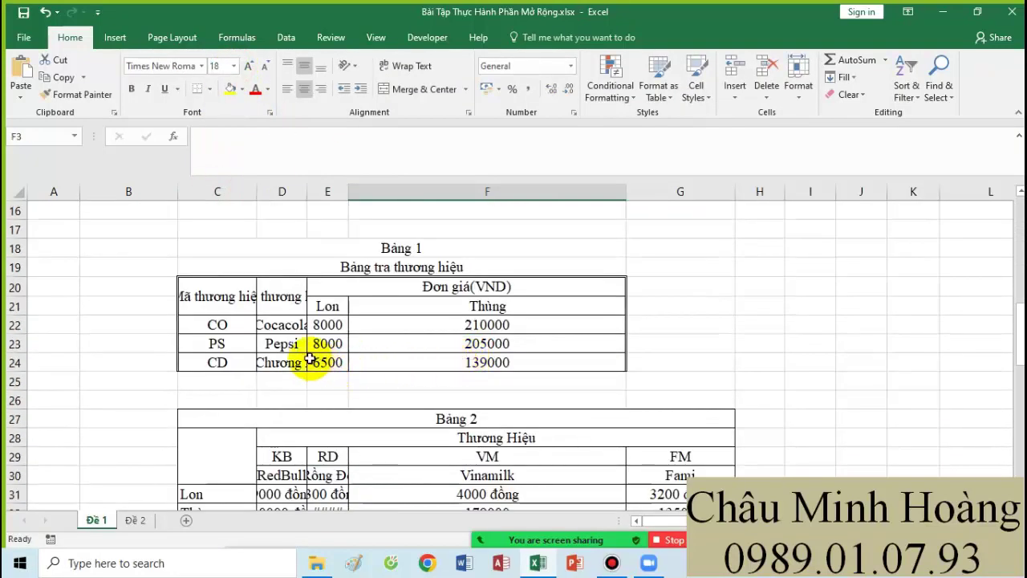
scroll(538, 344, up, 4)
scroll(538, 343, up, 1)
text(vl)
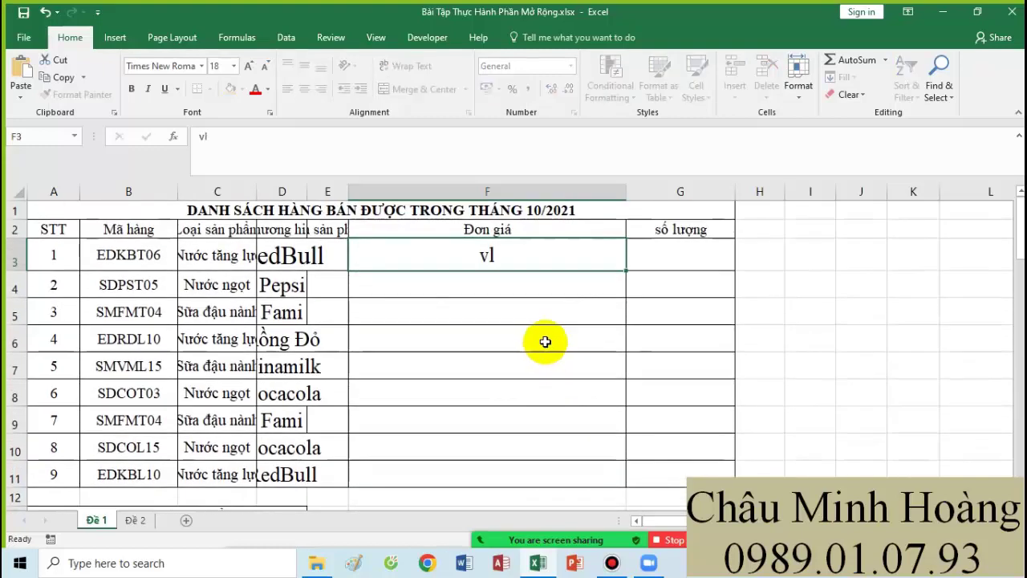
key(Tab)
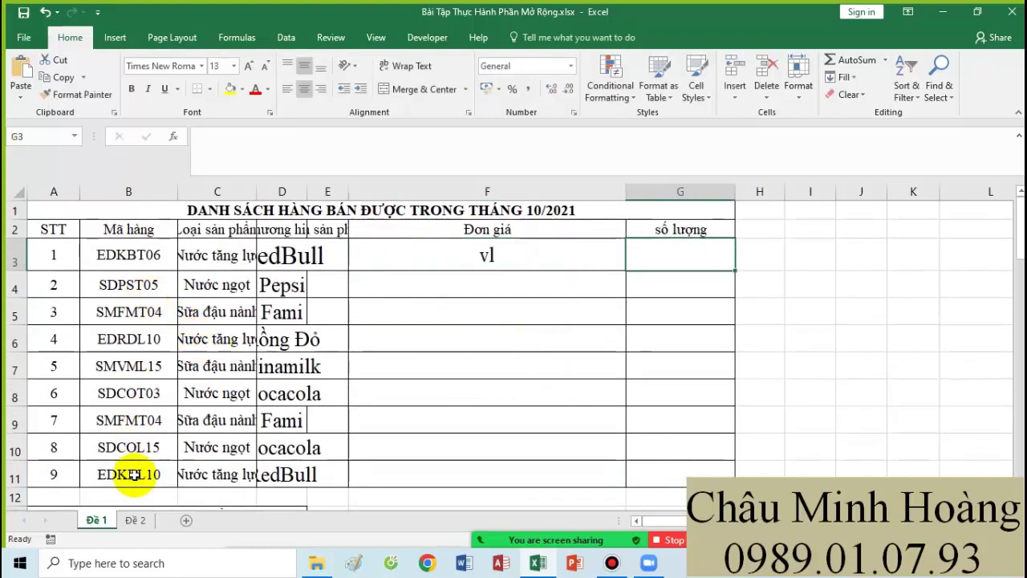
Step: Start a VLOOKUP formula in F3 with MID(B3;3;2) as the lookup value
click(458, 251)
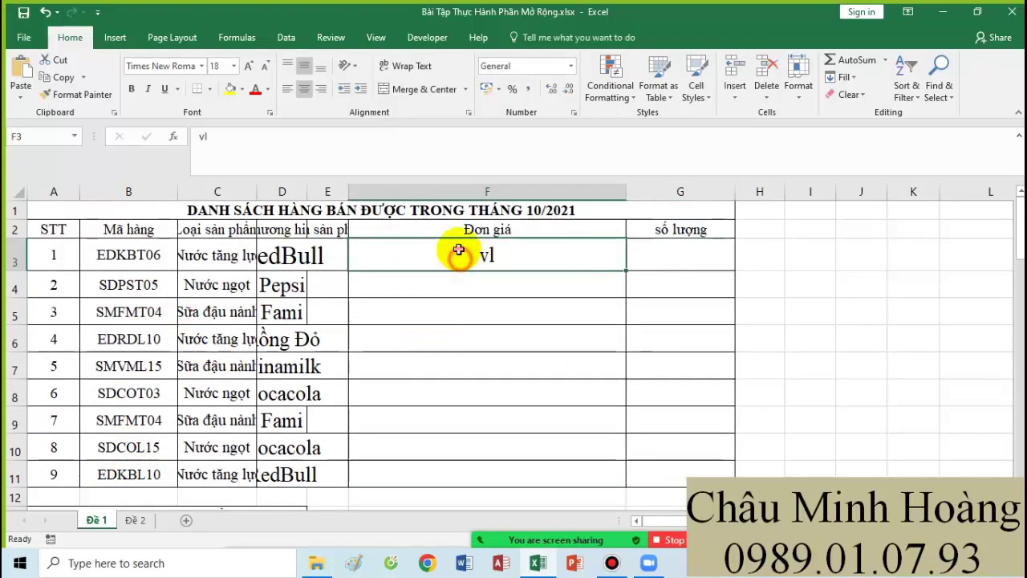
text(=vl)
key(Tab)
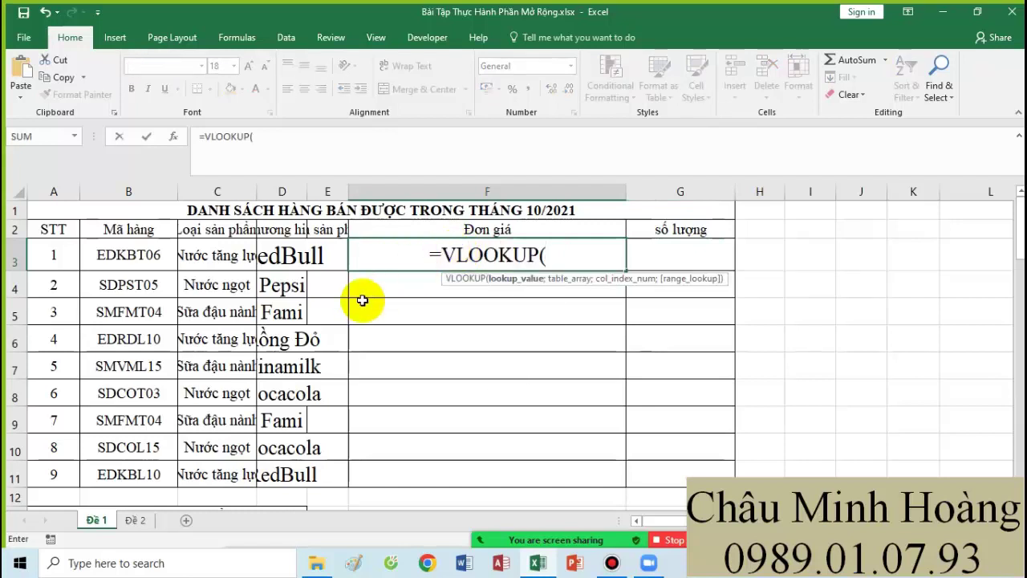
text(mi)
key(Tab)
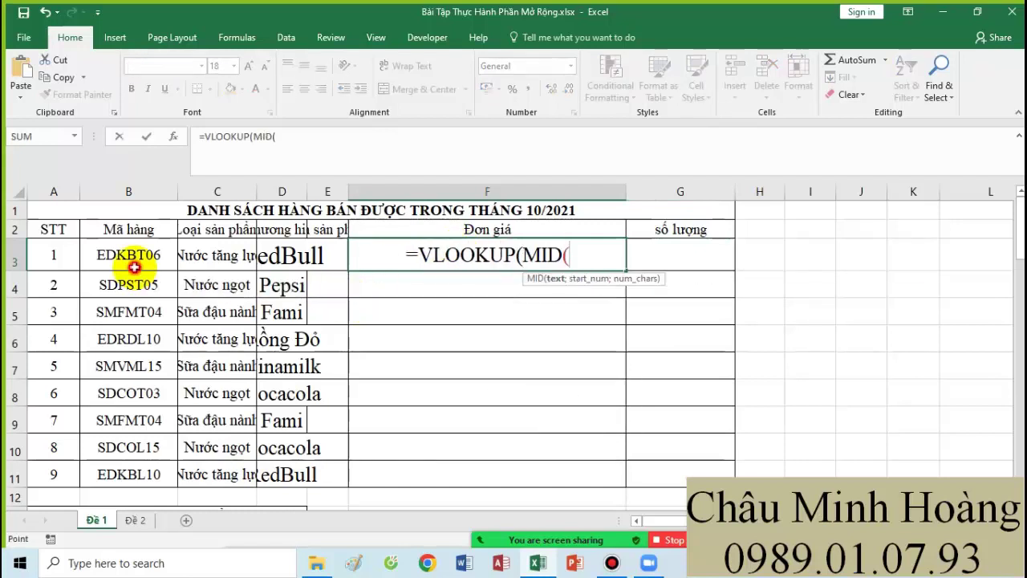
click(130, 261)
text(;)
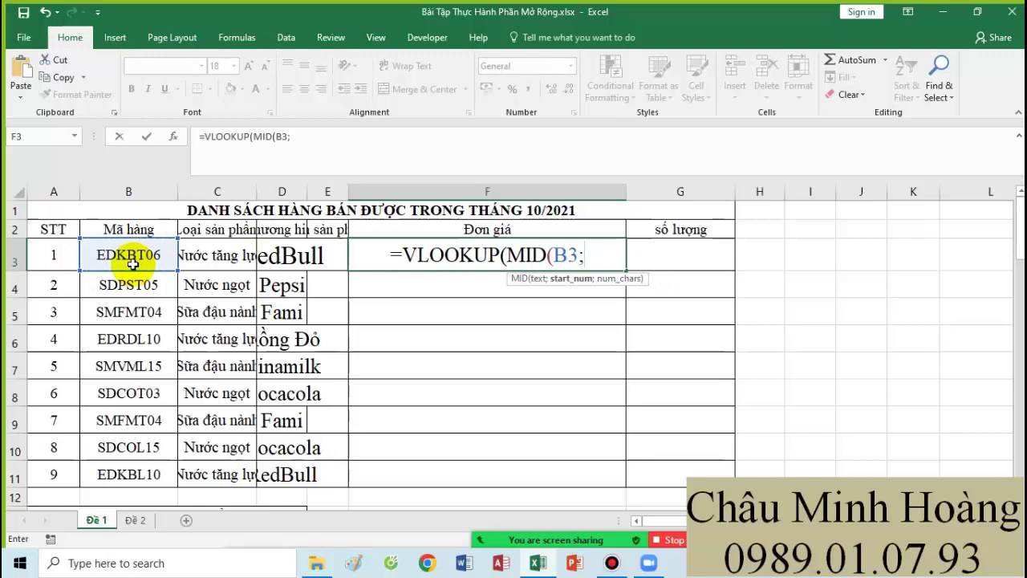
text(3;2))
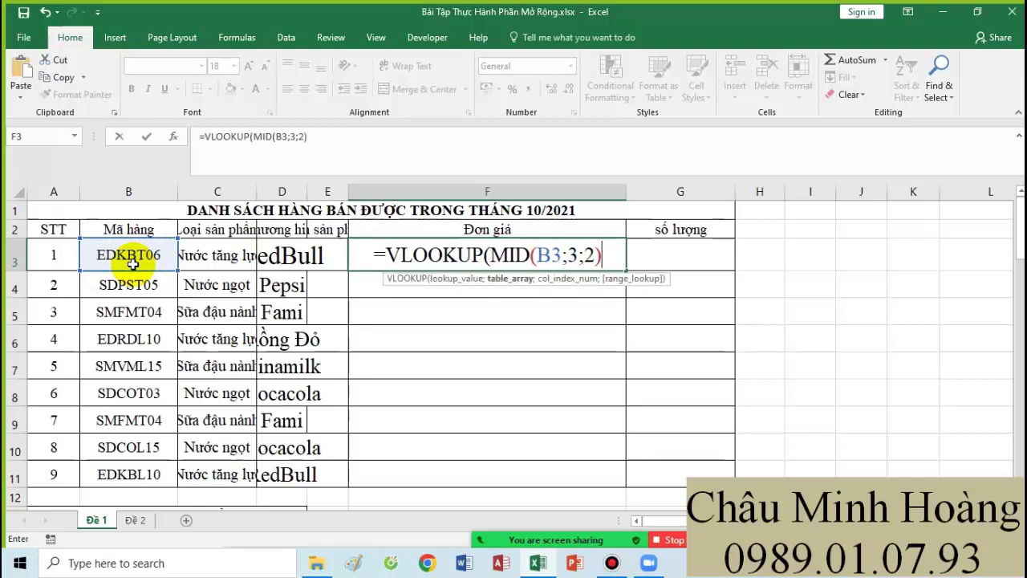
Step: Add the Bảng 1 range $C$22:$F$24 as the absolute table array of the VLOOKUP in F3
text(;)
scroll(270, 371, down, 3)
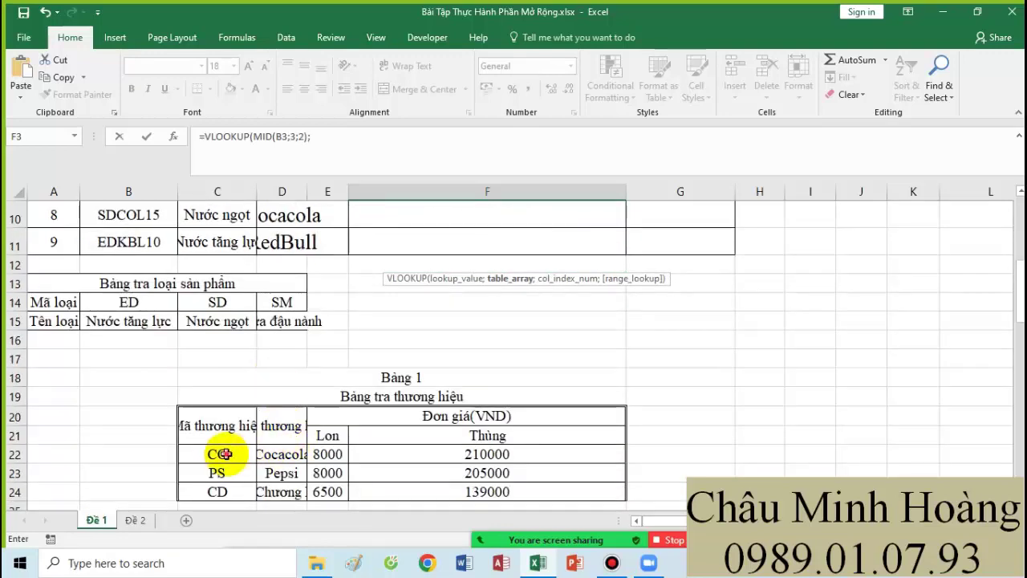
drag(225, 454, 527, 484)
key(F4)
scroll(531, 485, up, 3)
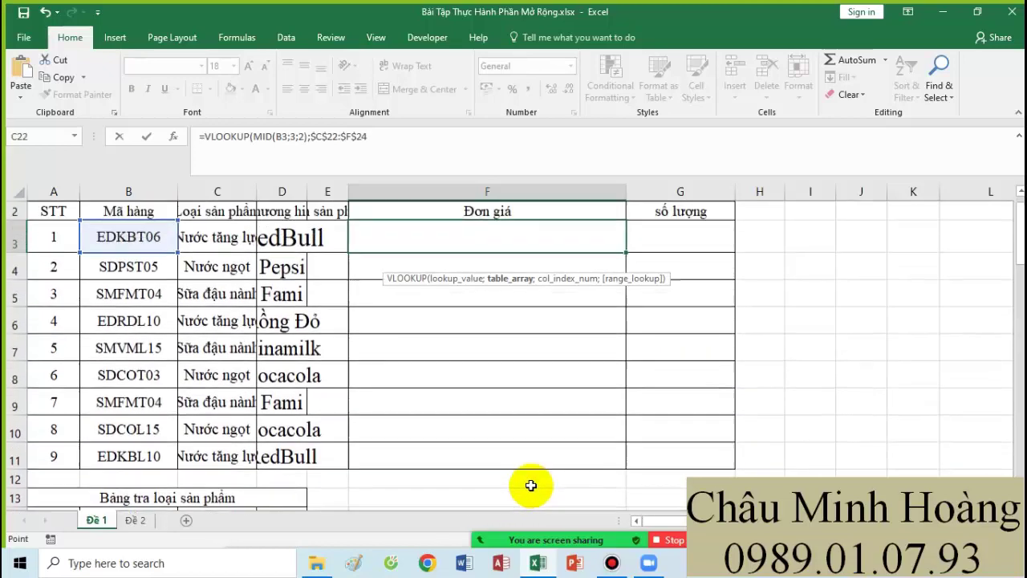
scroll(531, 486, up, 1)
Step: Complete the VLOOKUP arguments in F3 with IF(MID(B3;5;1)="T";4;3) as the column index and 0 for an exact match
text(;if()
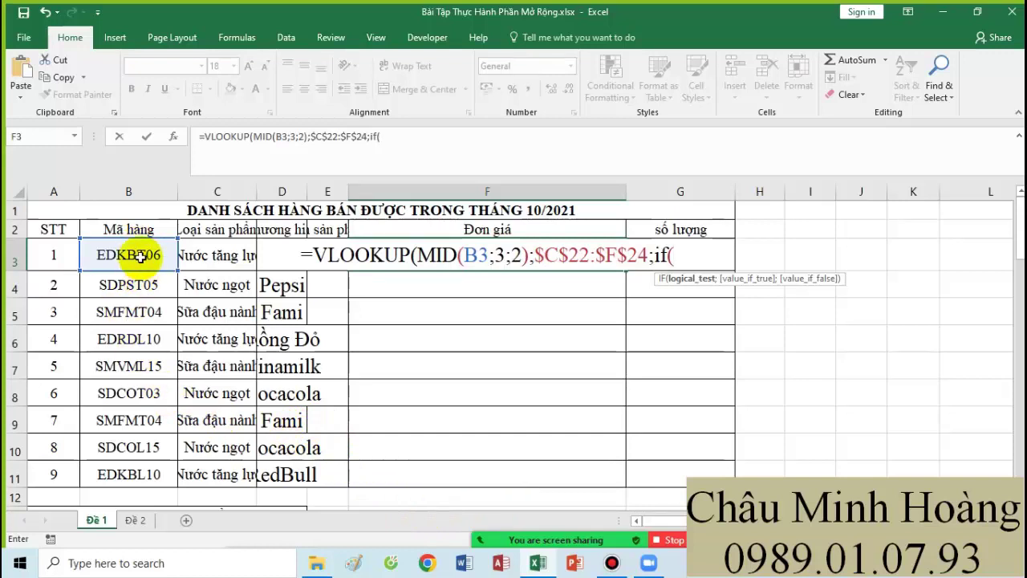
text(mid)
key(Tab)
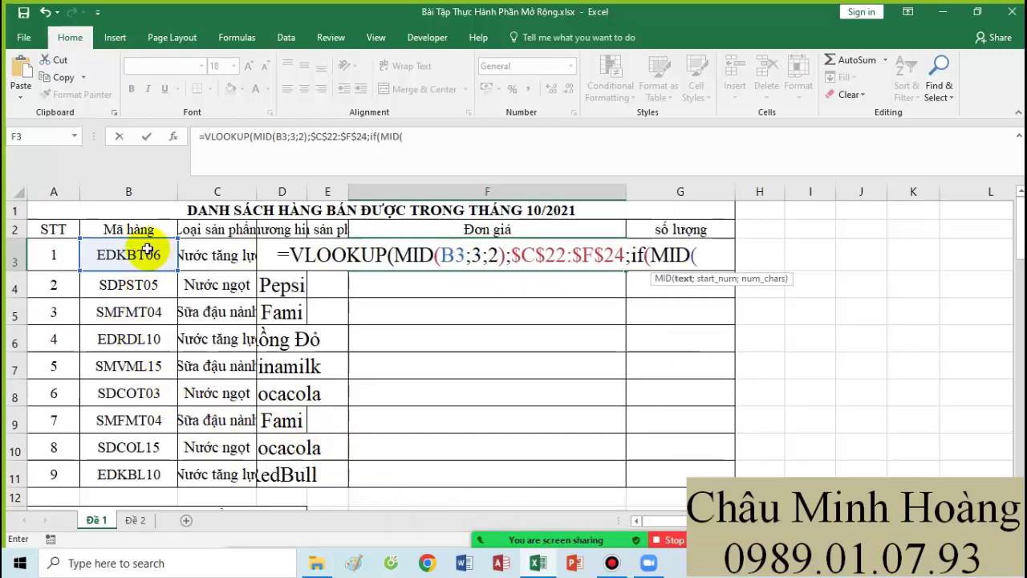
click(146, 251)
text(;5;1)
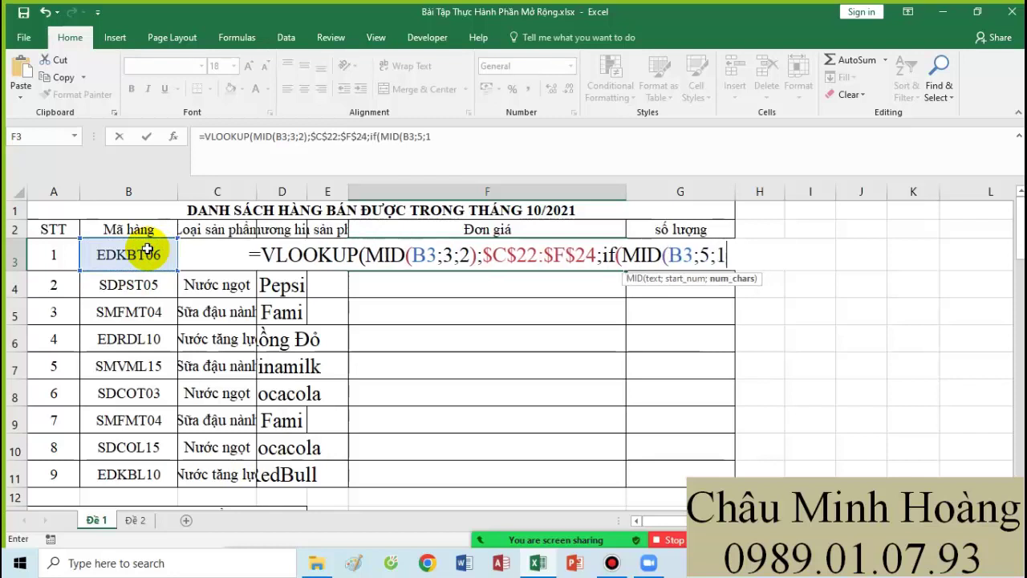
text()="T)
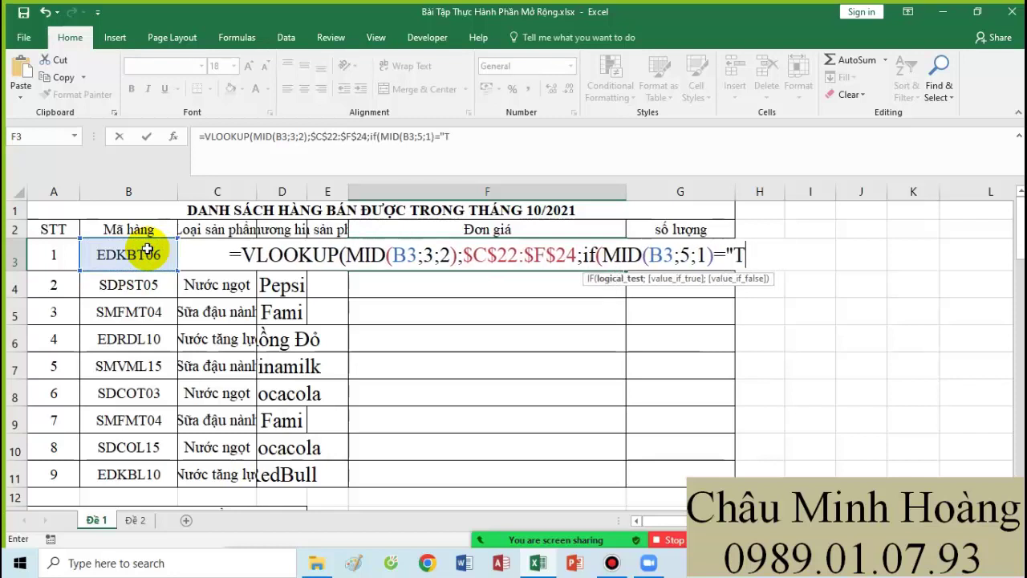
text(";)
scroll(161, 264, down, 3)
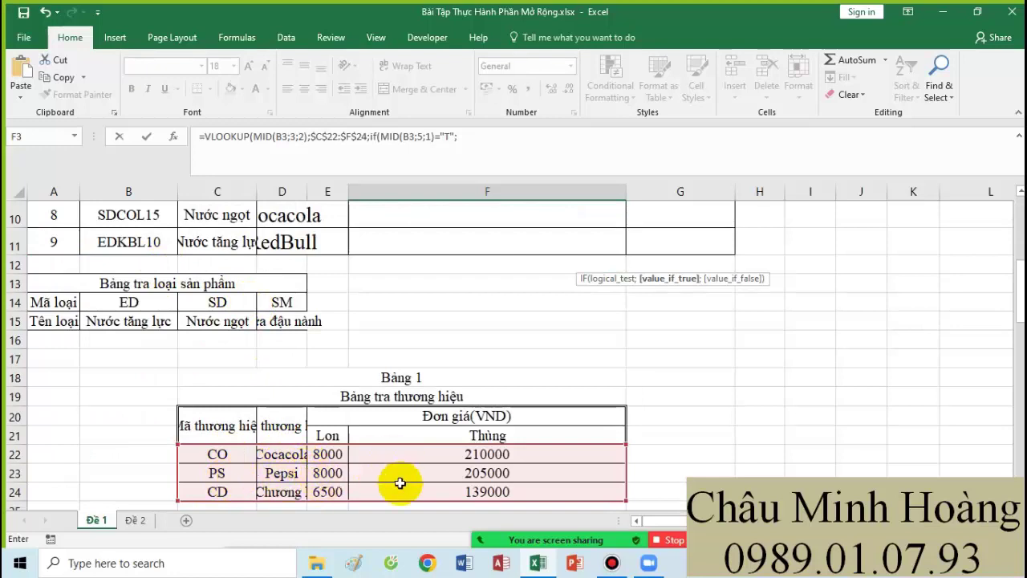
scroll(489, 446, up, 3)
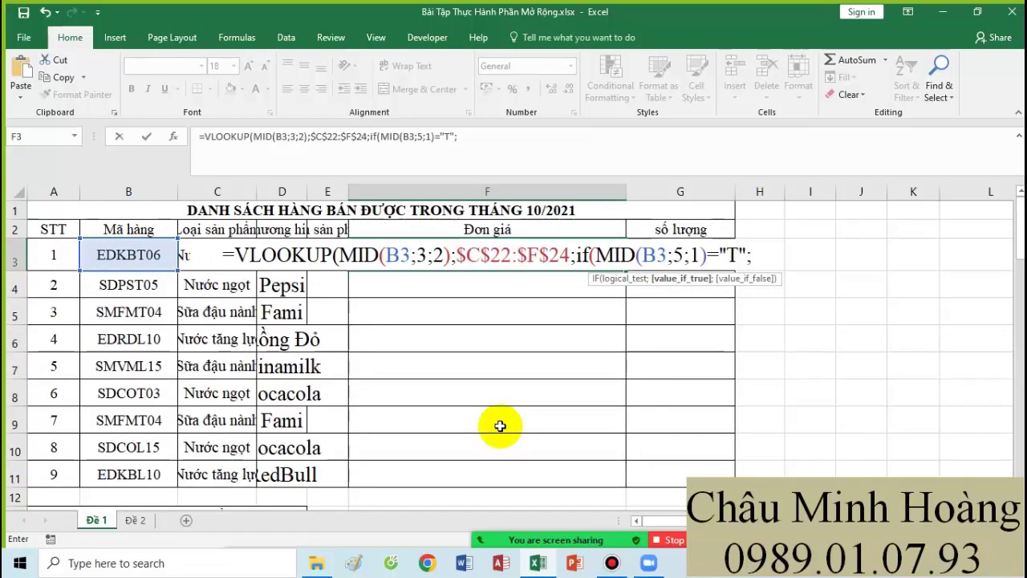
text(4;3))
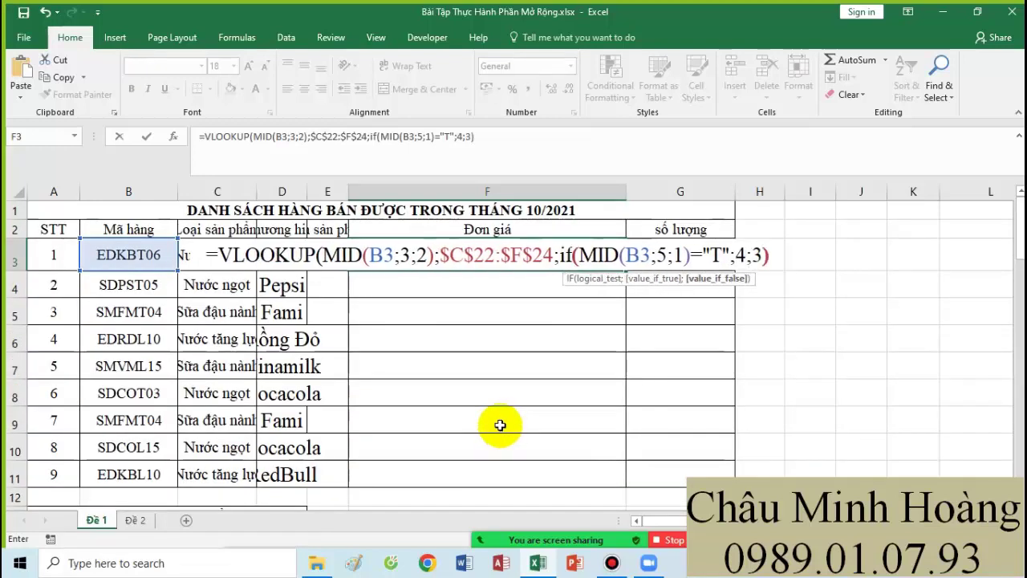
text(;0))
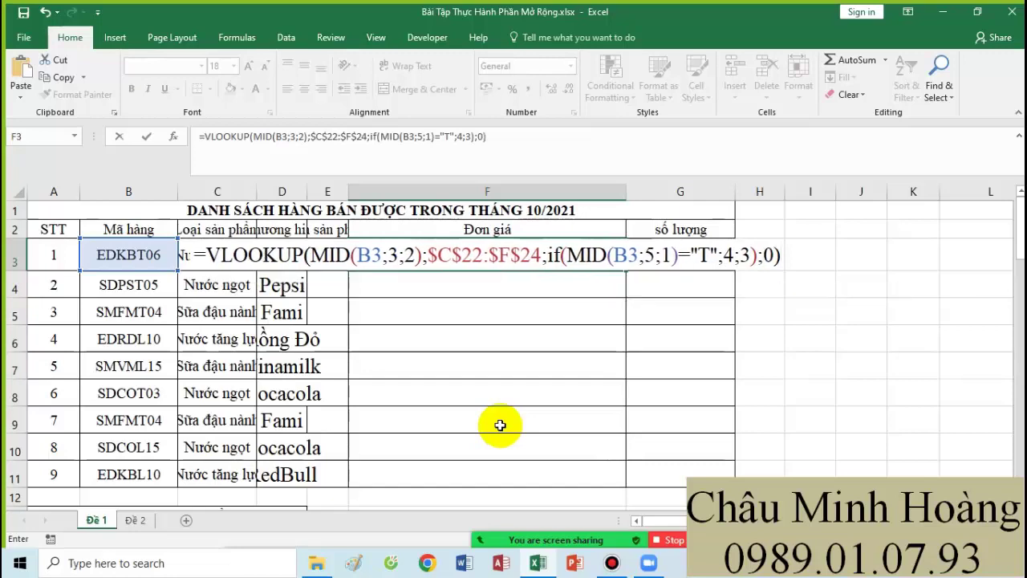
Step: Look over the completed VLOOKUP formula in the first Đơn giá cell, F3, and enter it
scroll(438, 434, down, 4)
scroll(412, 380, up, 4)
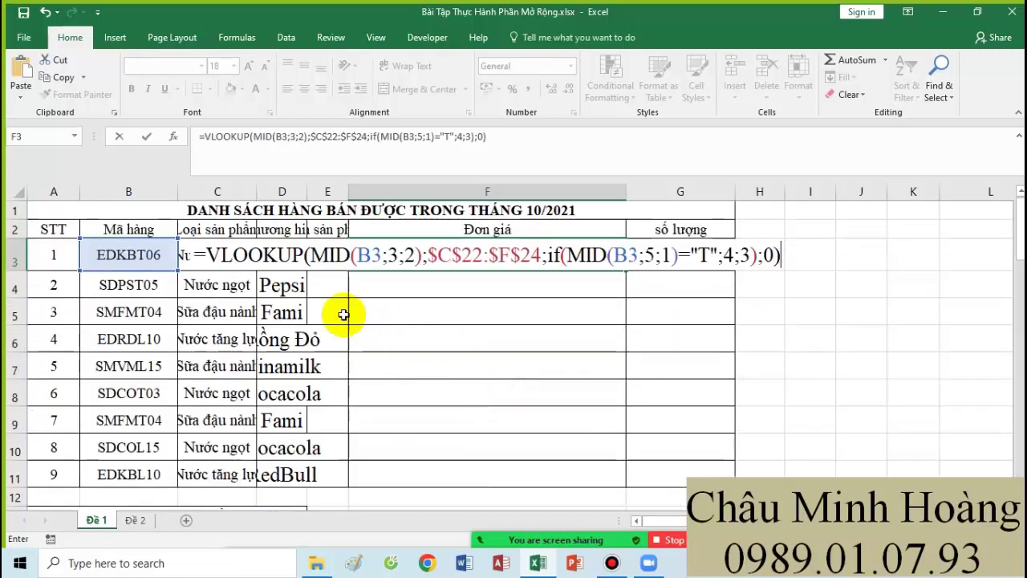
drag(206, 256, 785, 259)
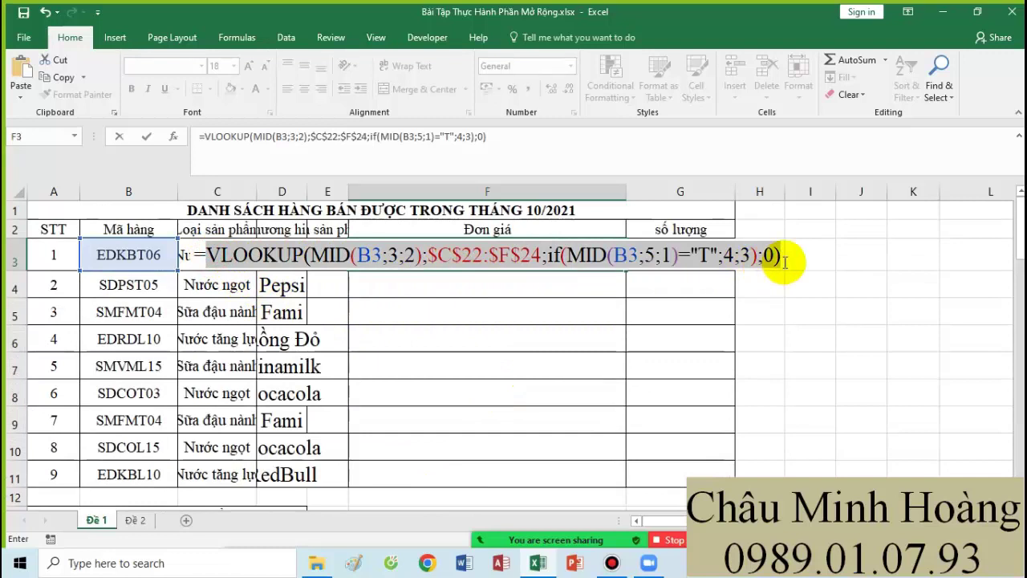
key(Return)
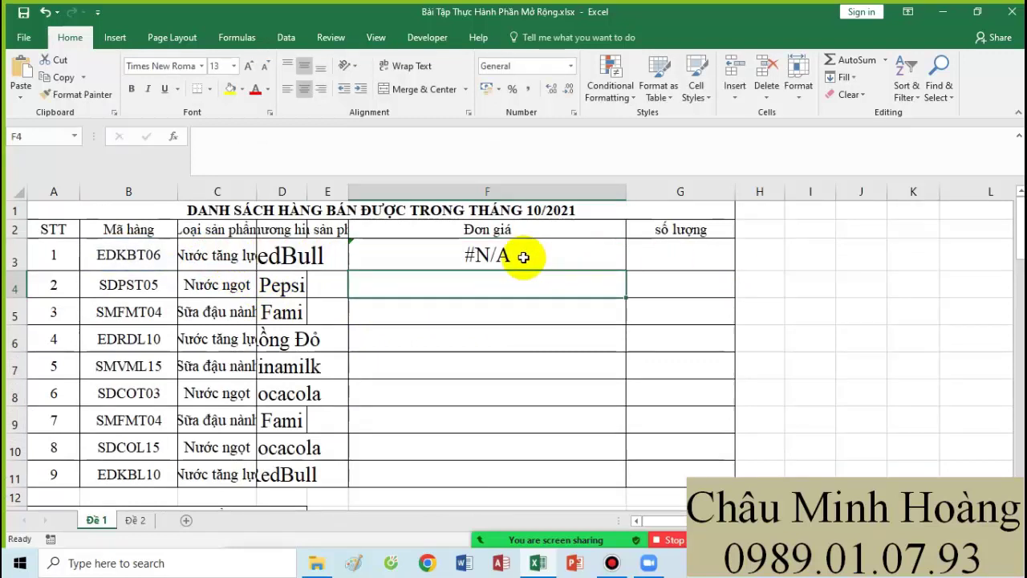
Step: Wrap the VLOOKUP in F3 in an IFERROR function and open its value_if_error argument after the VLOOKUP's closing parenthesis
double_click(482, 259)
click(201, 256)
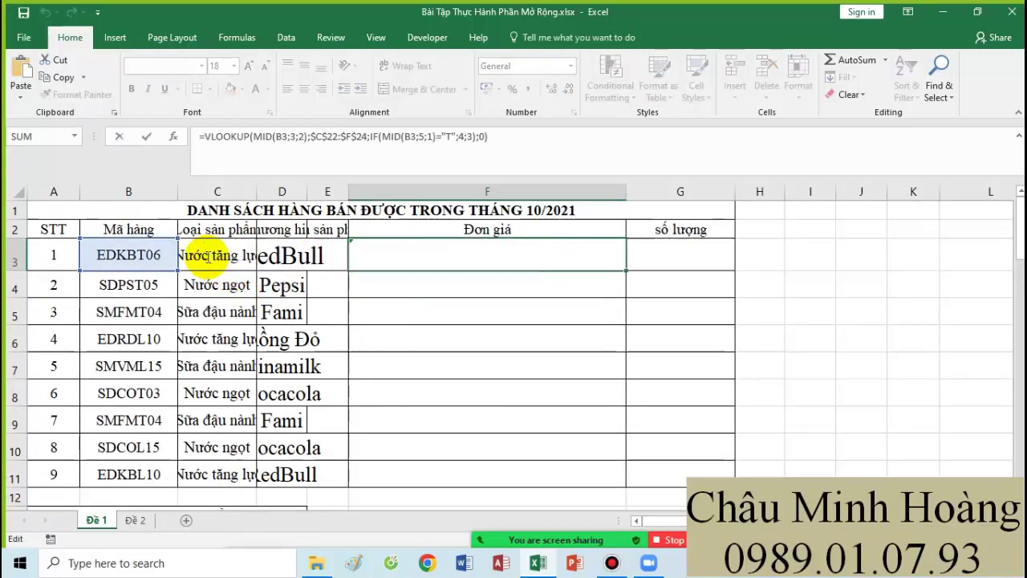
text(if)
double_click(231, 293)
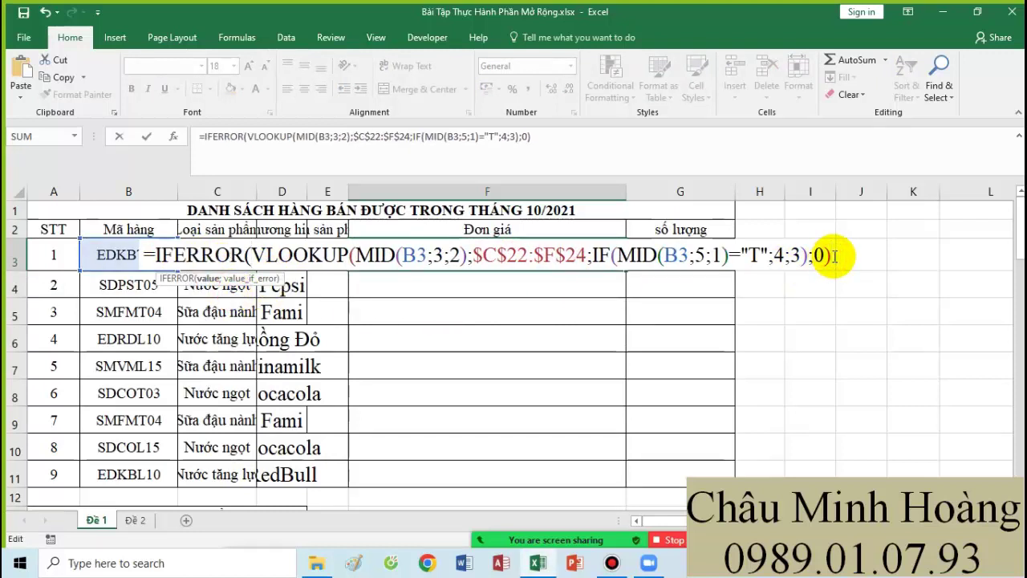
text(;)
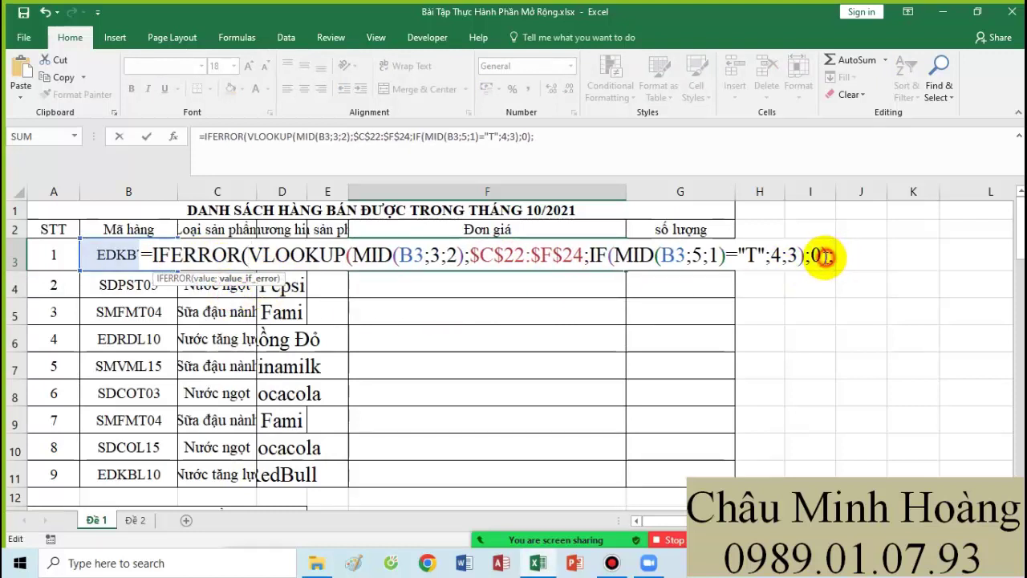
click(822, 255)
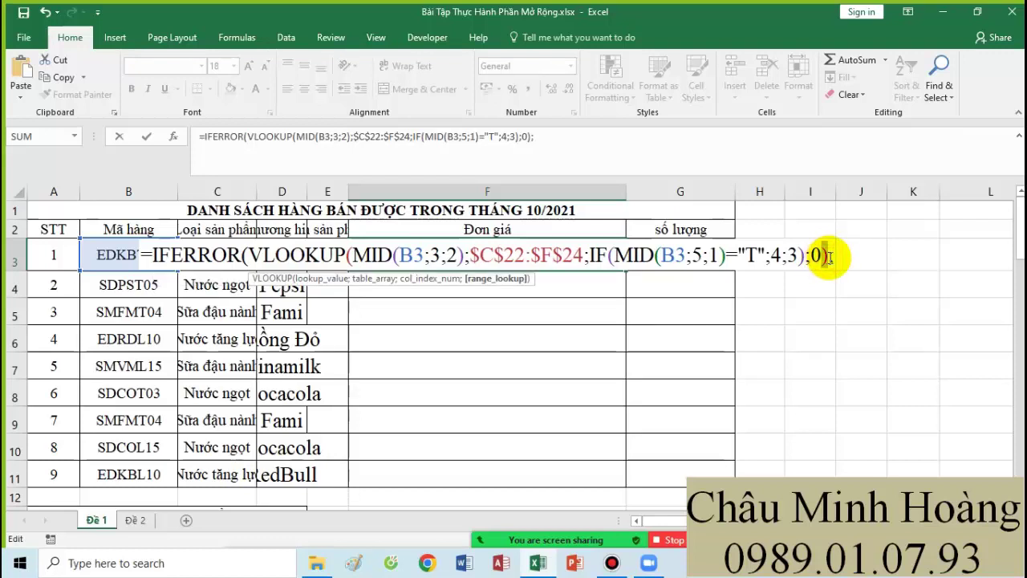
click(830, 257)
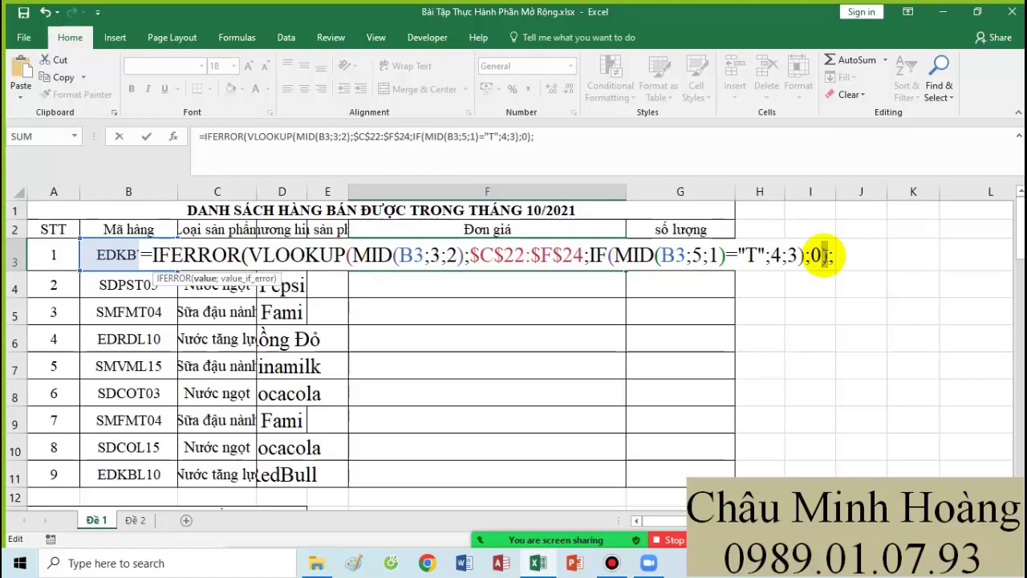
key(Return)
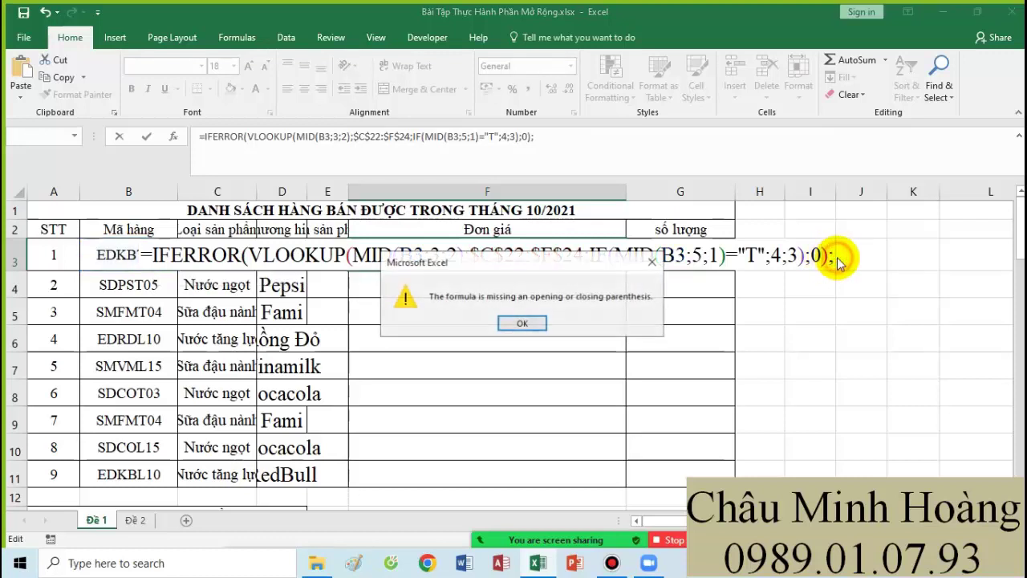
click(523, 323)
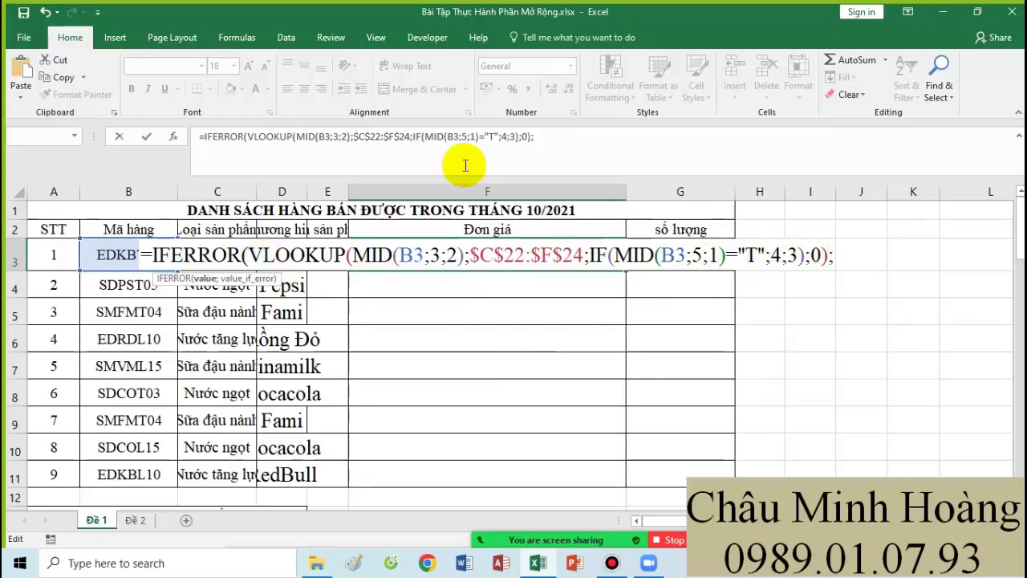
Step: Add an HLOOKUP as the IFERROR fallback in F3, with MID(B3;3;2) as lookup value and the absolute Bảng 2 range $D$29:$G$32 as table array
scroll(608, 293, down, 7)
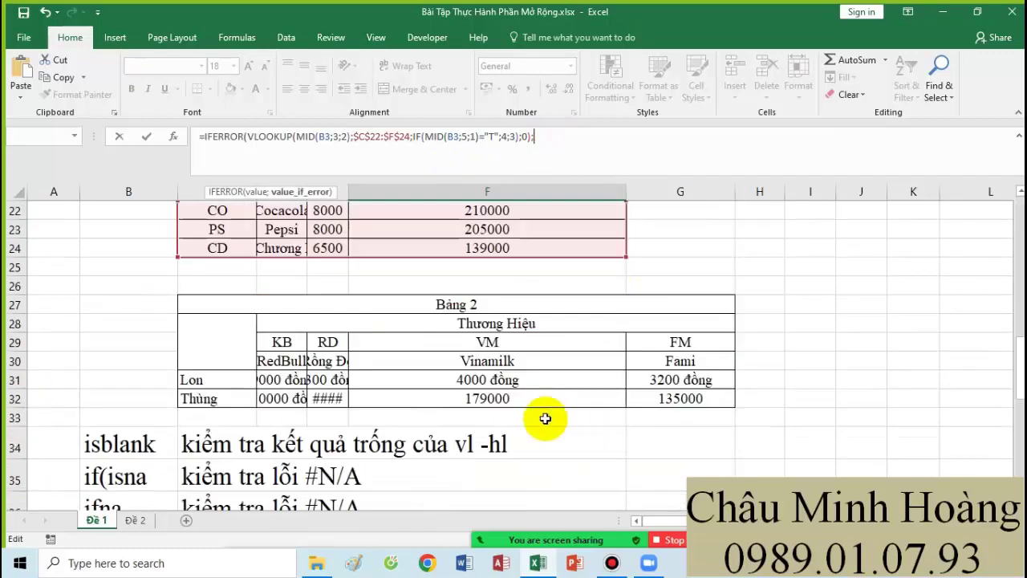
text(hl)
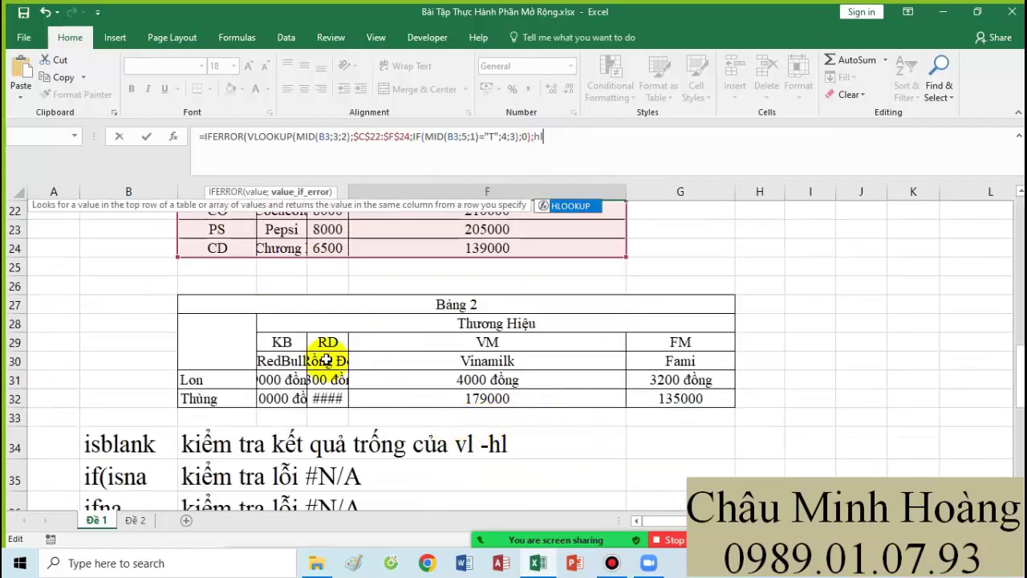
key(Tab)
text(mid()
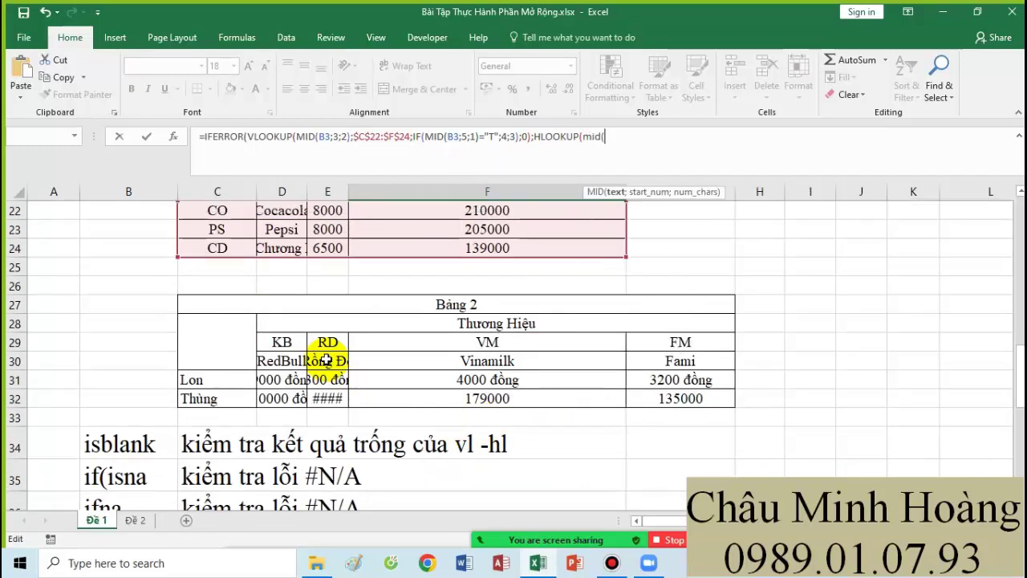
text(B3)
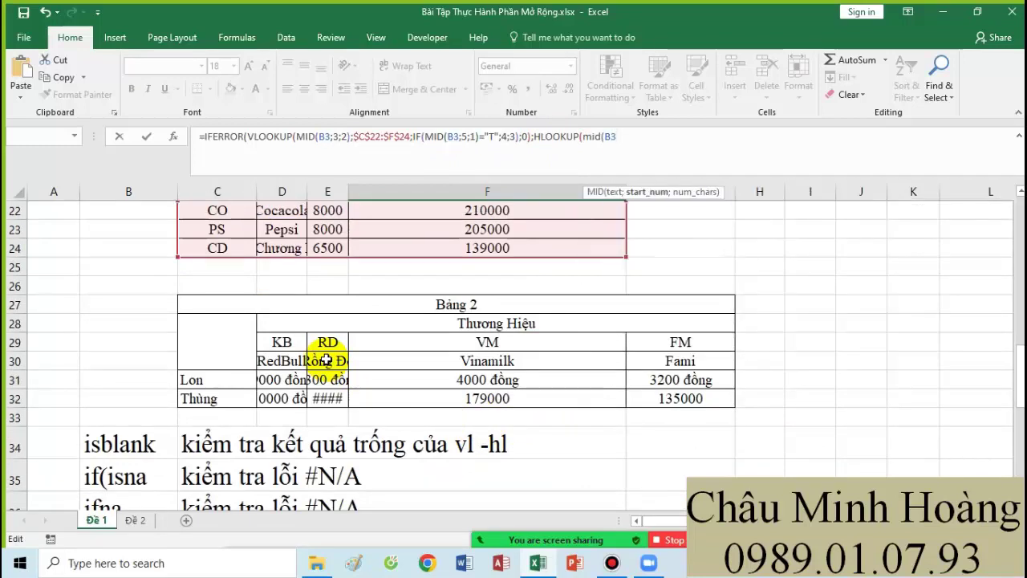
text(;3;2)
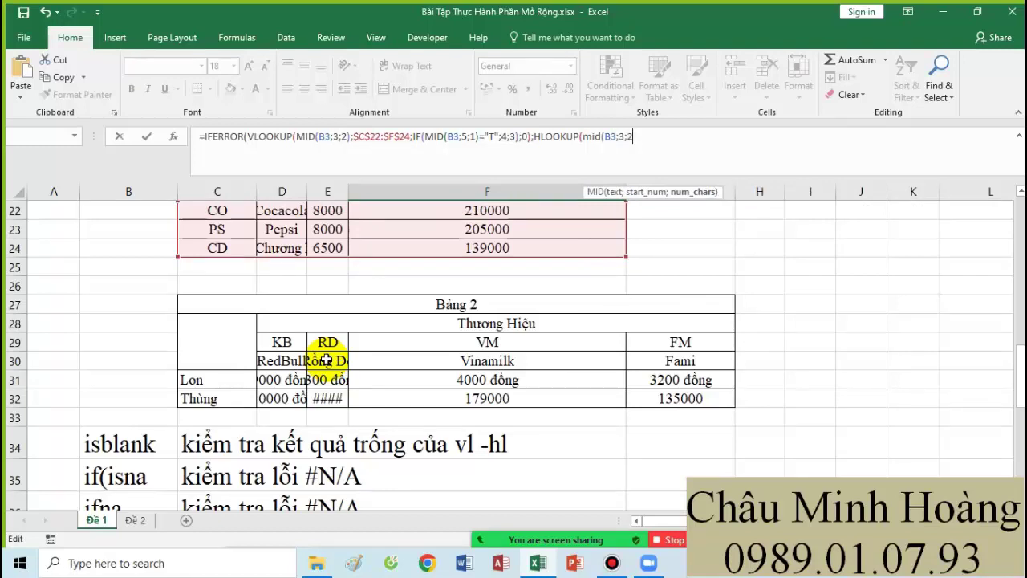
text();)
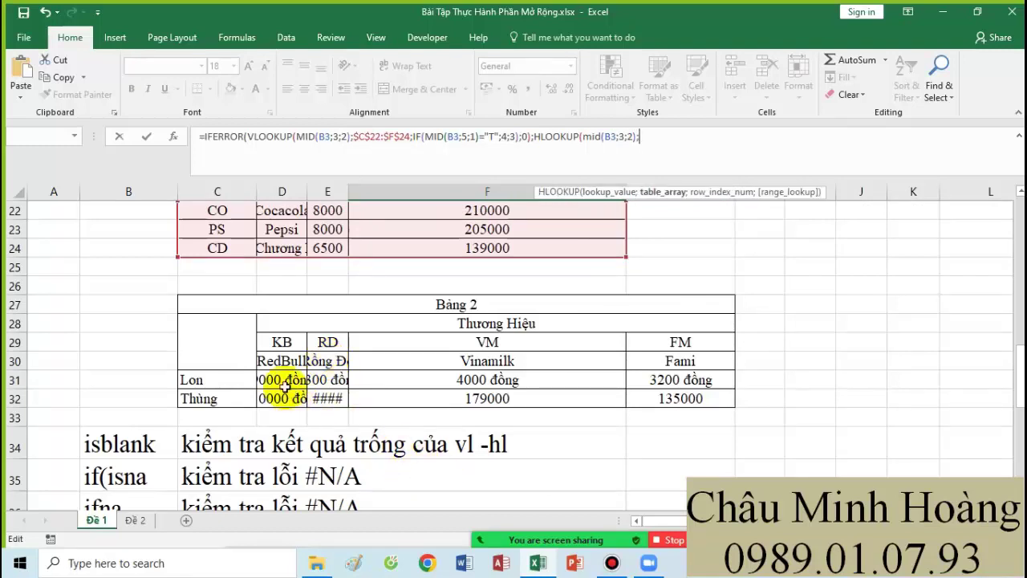
drag(293, 343, 673, 391)
key(F4)
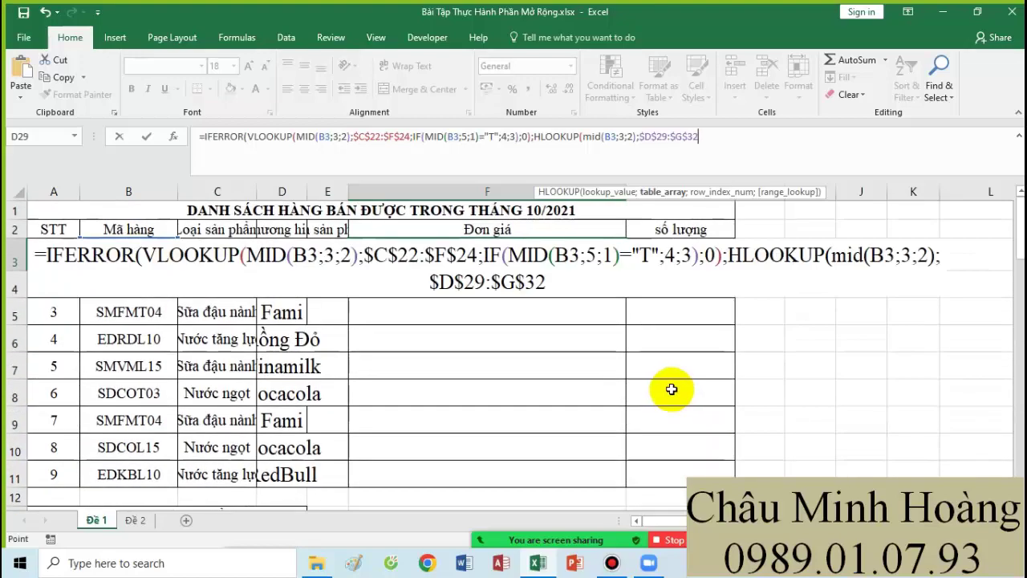
Step: Complete the HLOOKUP with IF(MID(B3;5;1)="L";3;4) as the row index and 0 for an exact match, and enter the IFERROR formula in F3
text(f)
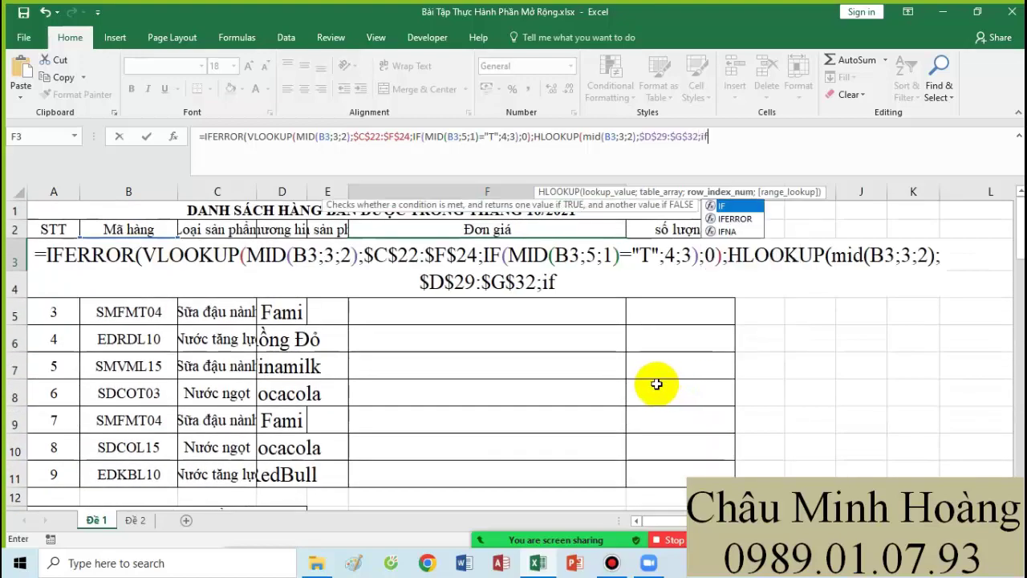
text(()
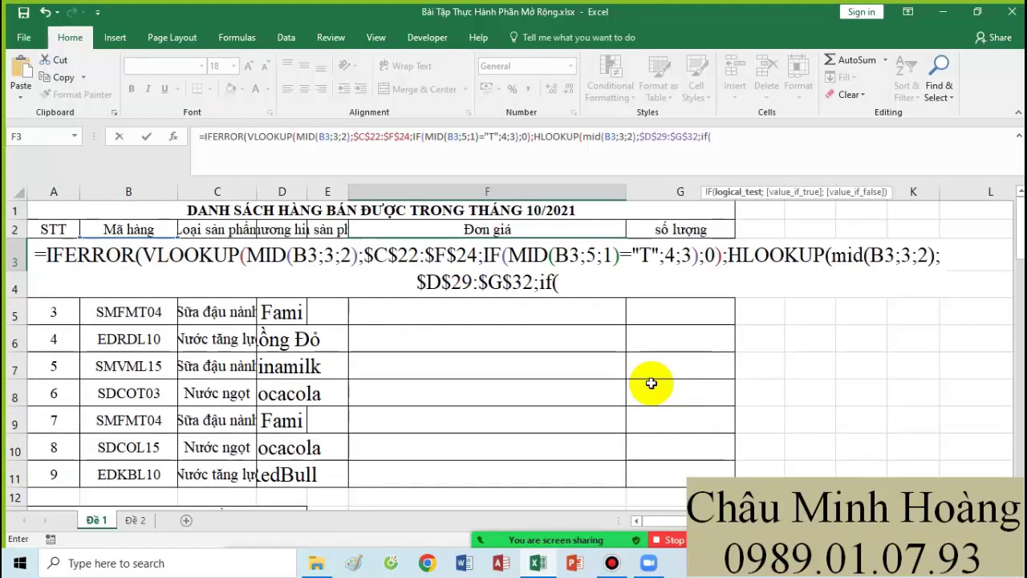
text(mi)
key(Tab)
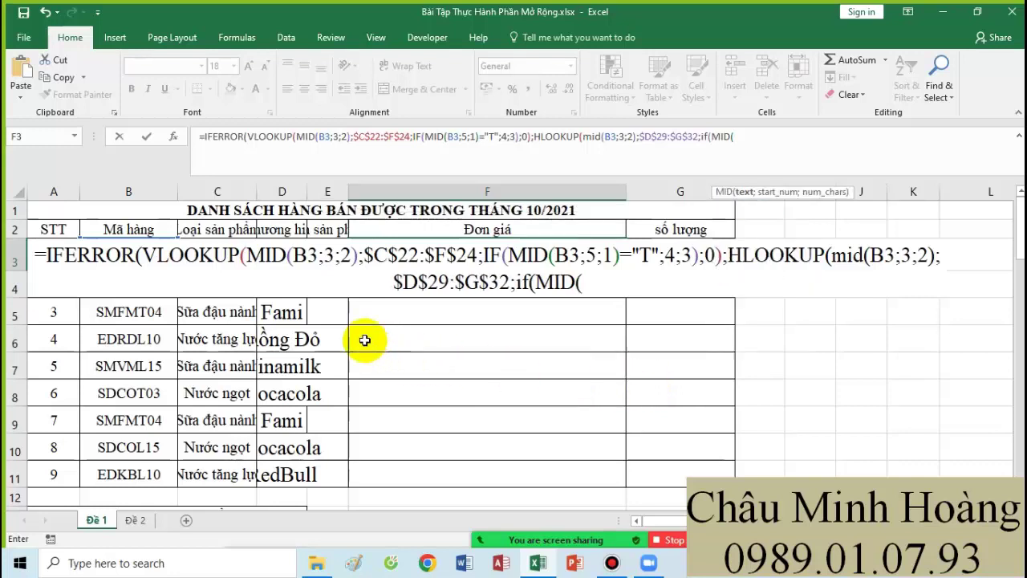
text(B3;5;1)
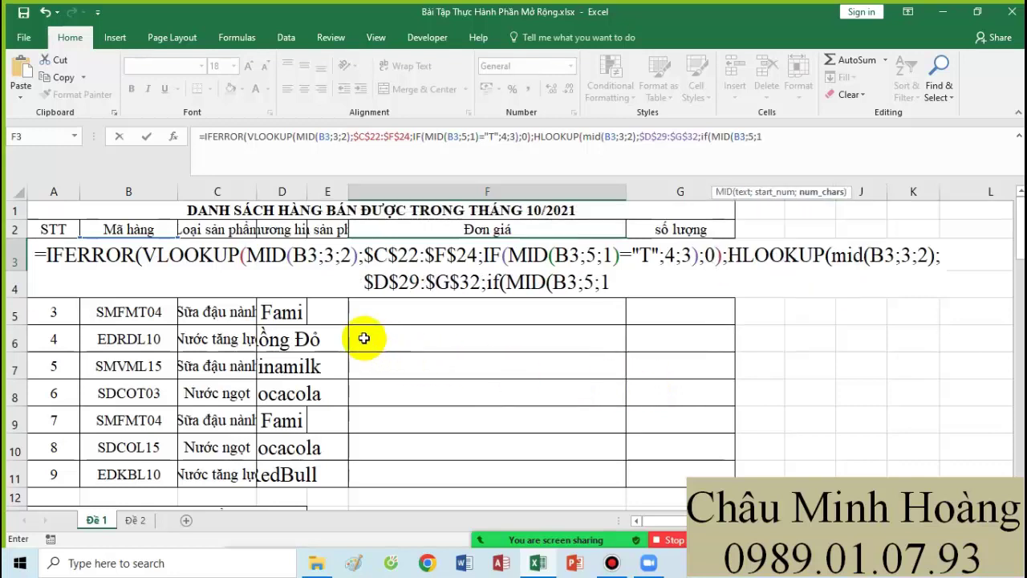
text()="L";)
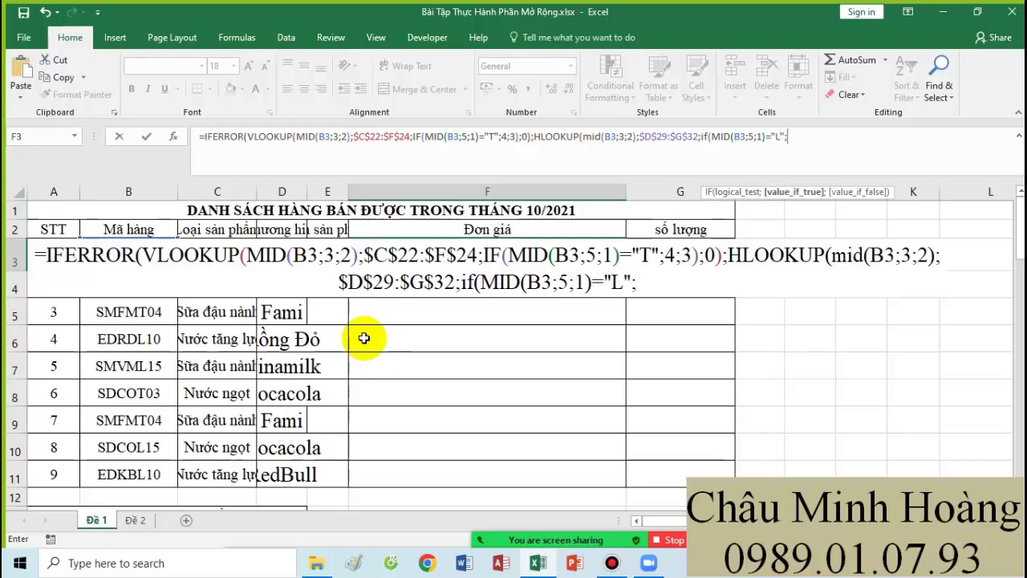
scroll(363, 338, down, 7)
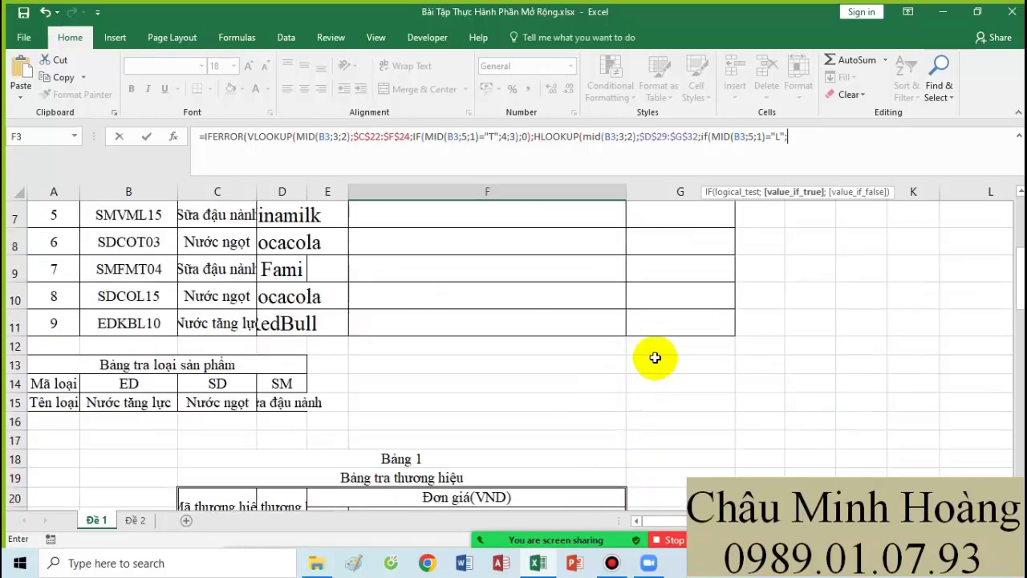
scroll(653, 355, up, 7)
text(3)
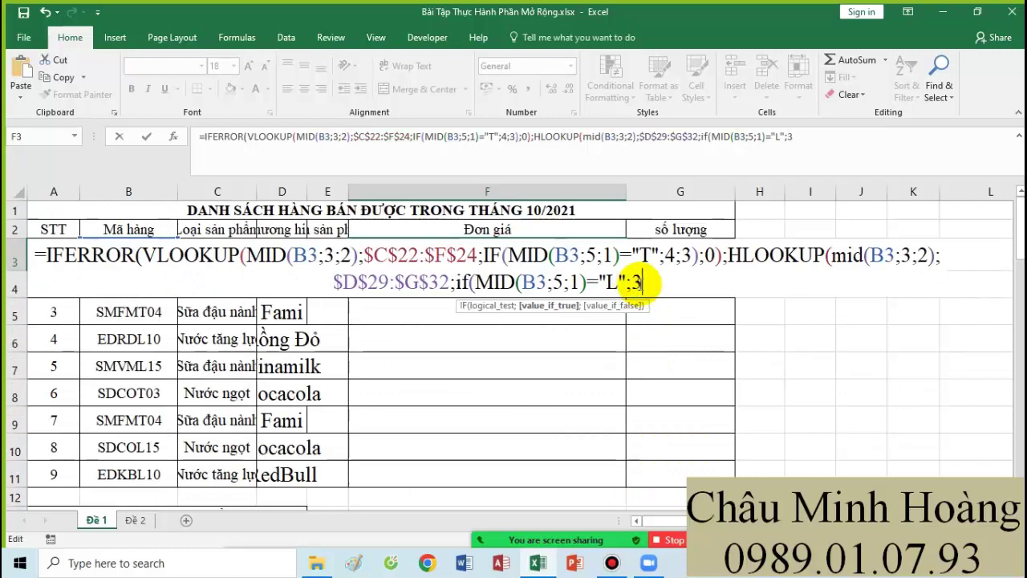
text(;4);0))
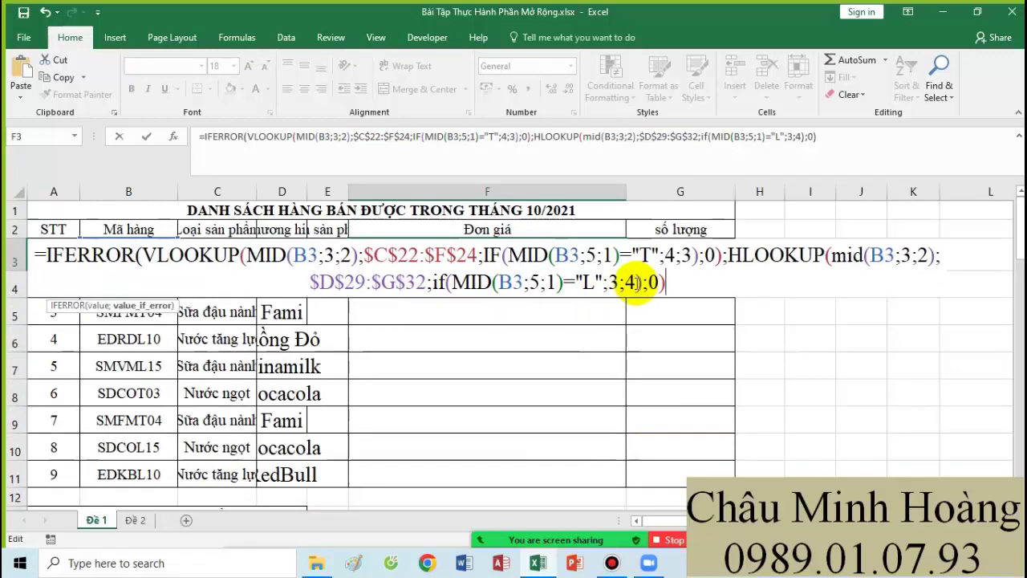
text())
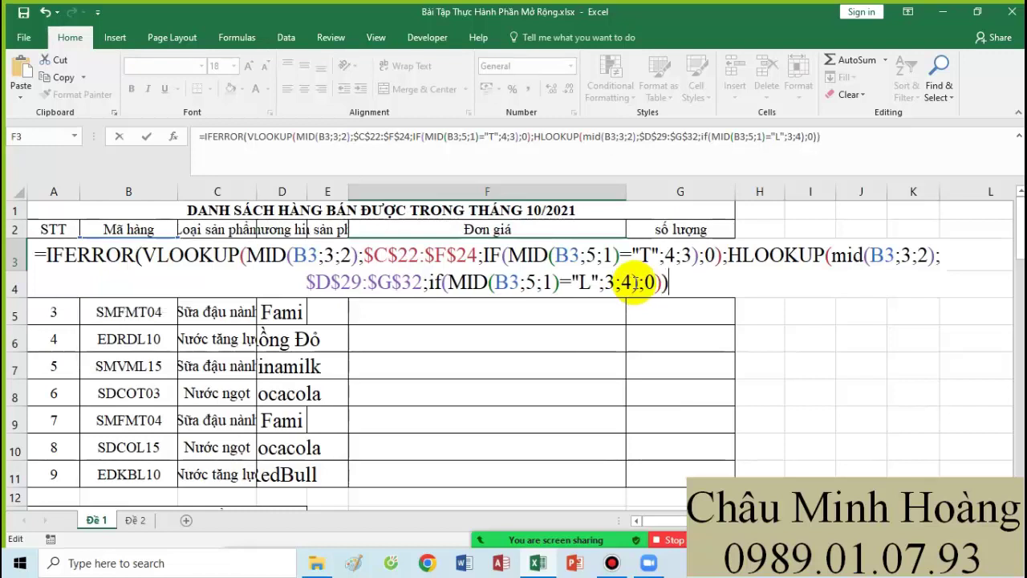
key(Return)
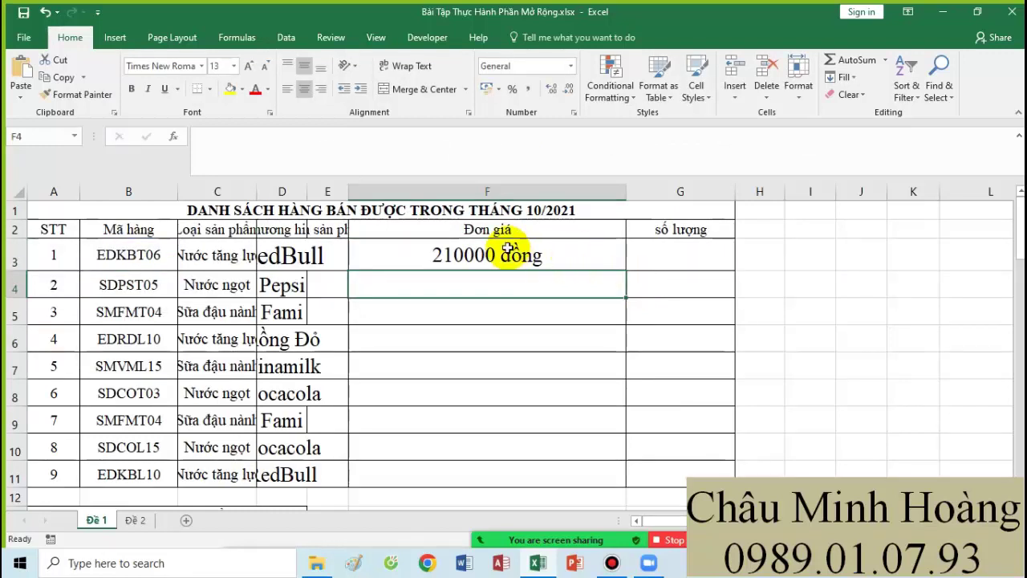
Step: Examine the VLOOKUP and HLOOKUP parts of the IFERROR formula in F3
double_click(566, 255)
drag(134, 256, 717, 256)
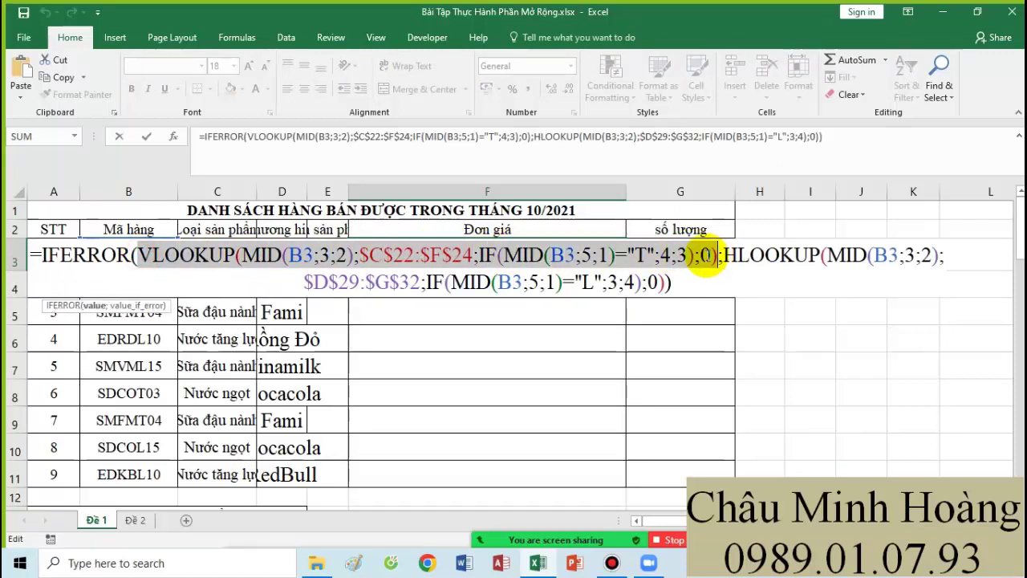
drag(711, 256, 715, 255)
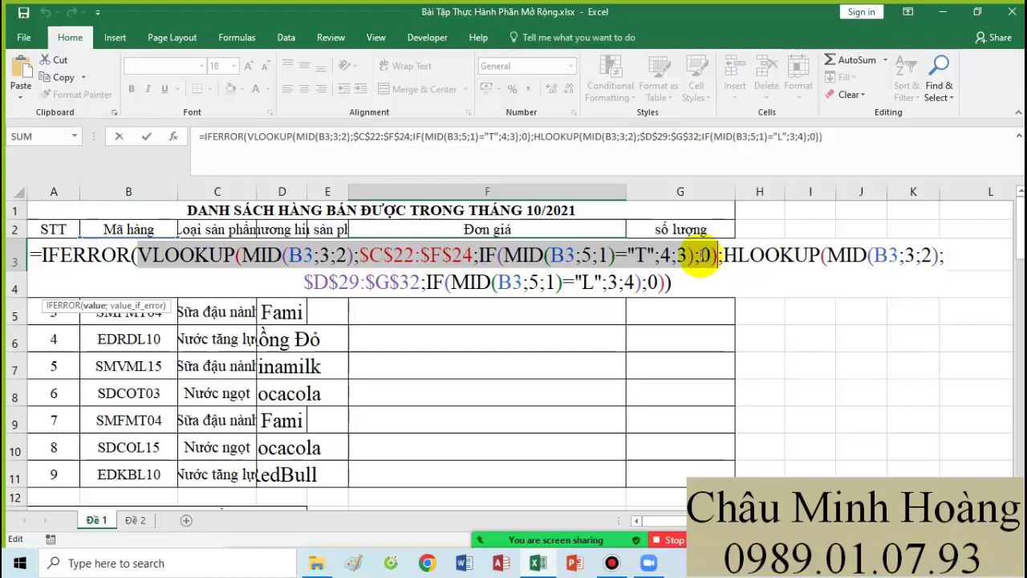
drag(724, 255, 733, 280)
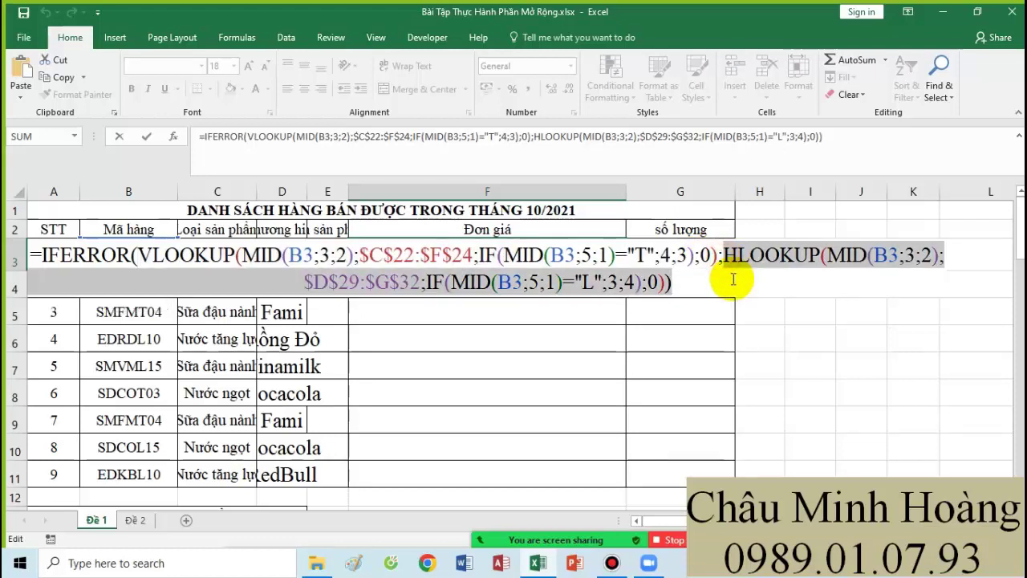
key(Return)
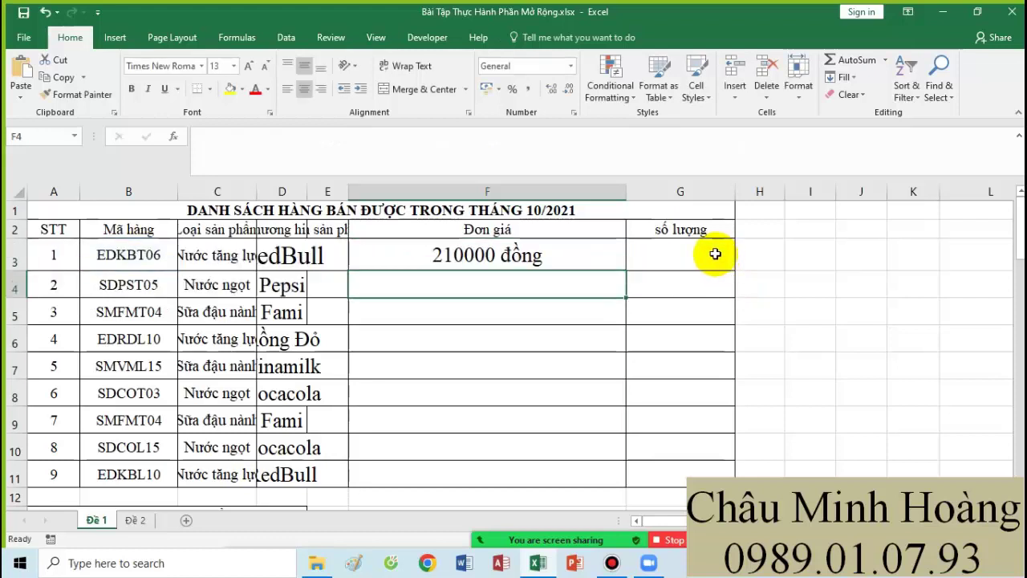
Step: Set the font size of cell F6 in the Đơn giá column to 24
click(424, 334)
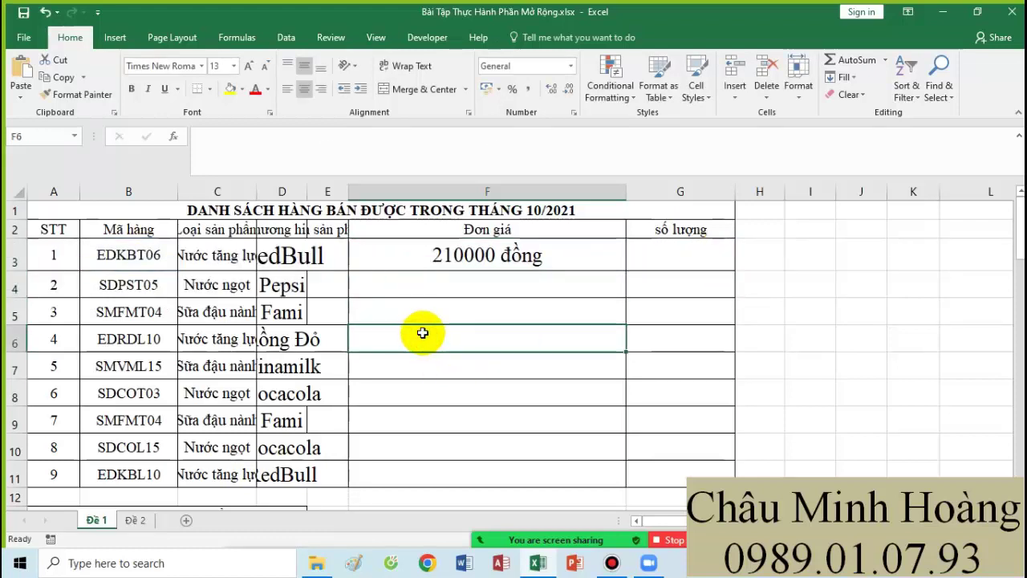
text(ife)
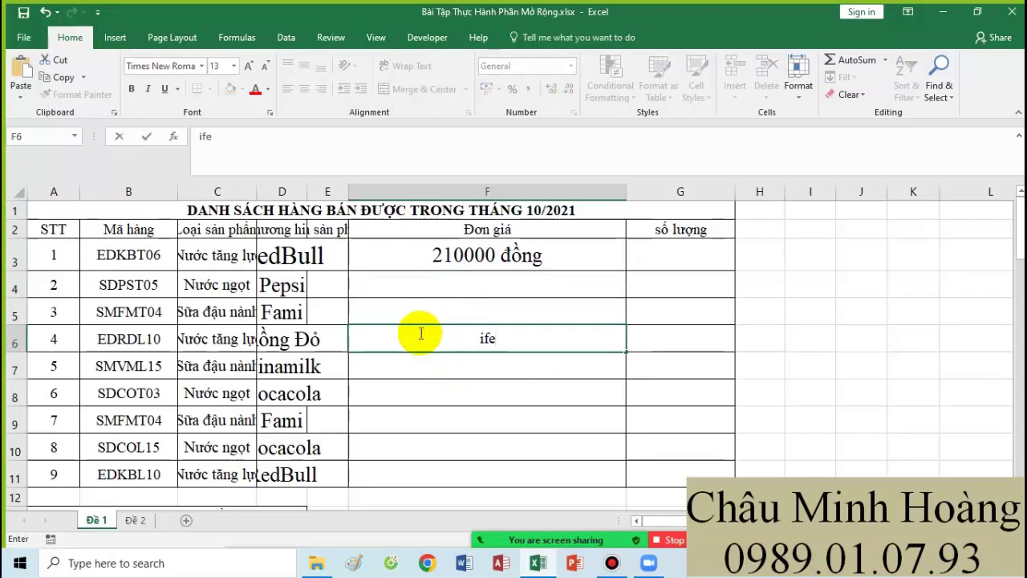
key(Escape)
click(233, 65)
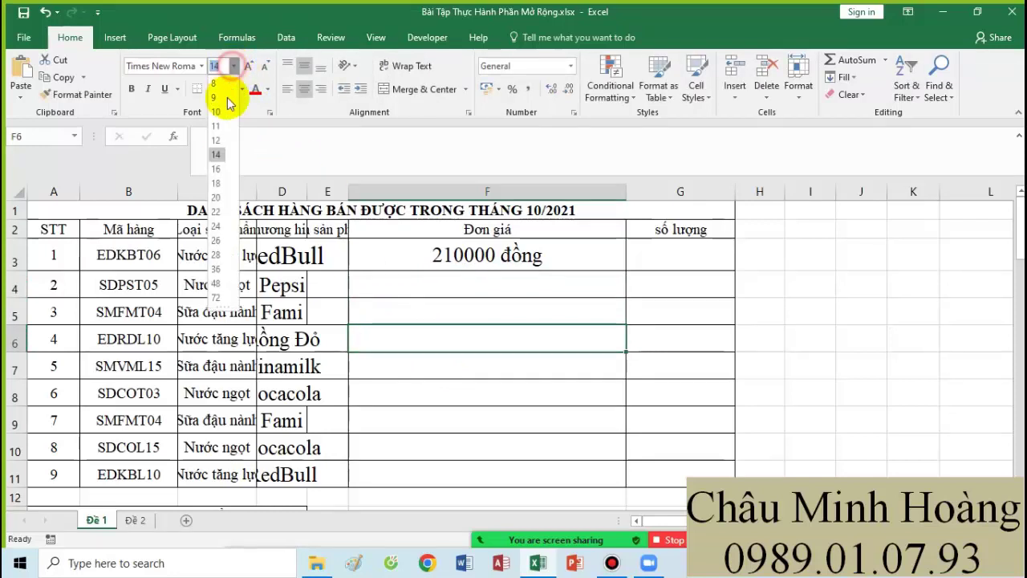
click(215, 231)
Step: Enter IFERROR(hl-vl ; vl -hl) in F6 as a plain-text formula note without the equals sign
text(=if)
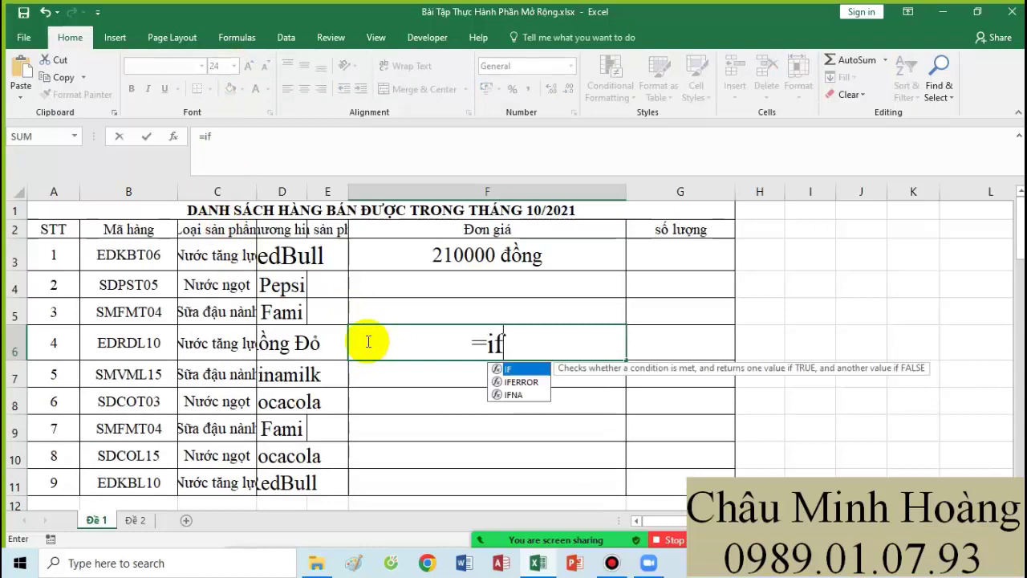
double_click(526, 381)
drag(424, 343, 402, 337)
key(Delete)
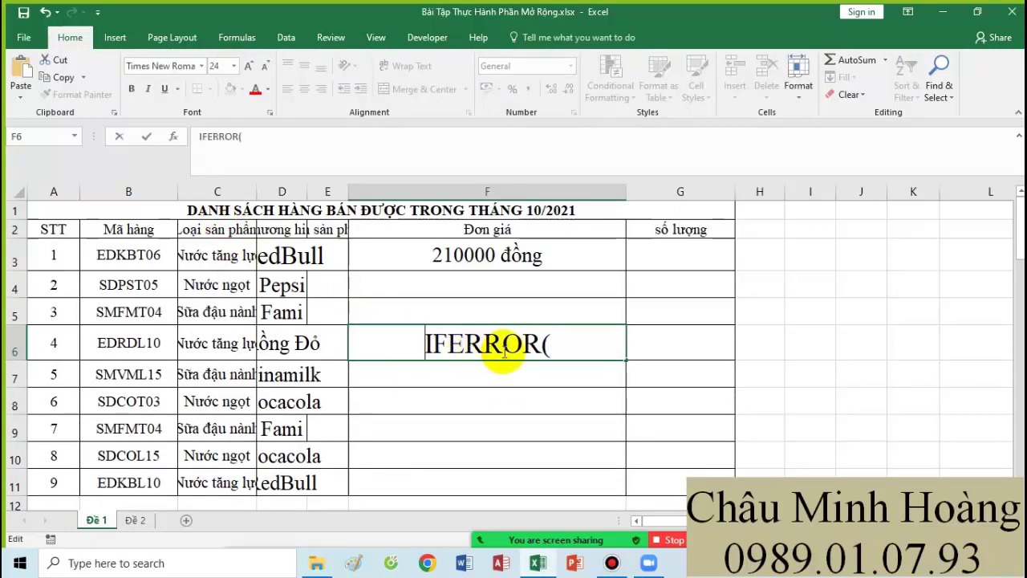
click(557, 345)
text(hl-vl)
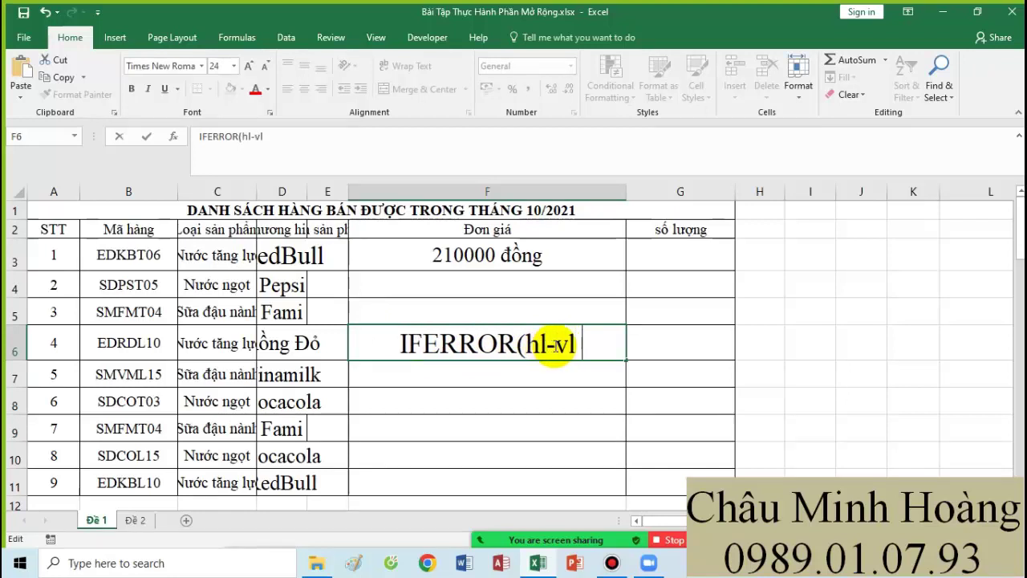
text( ;)
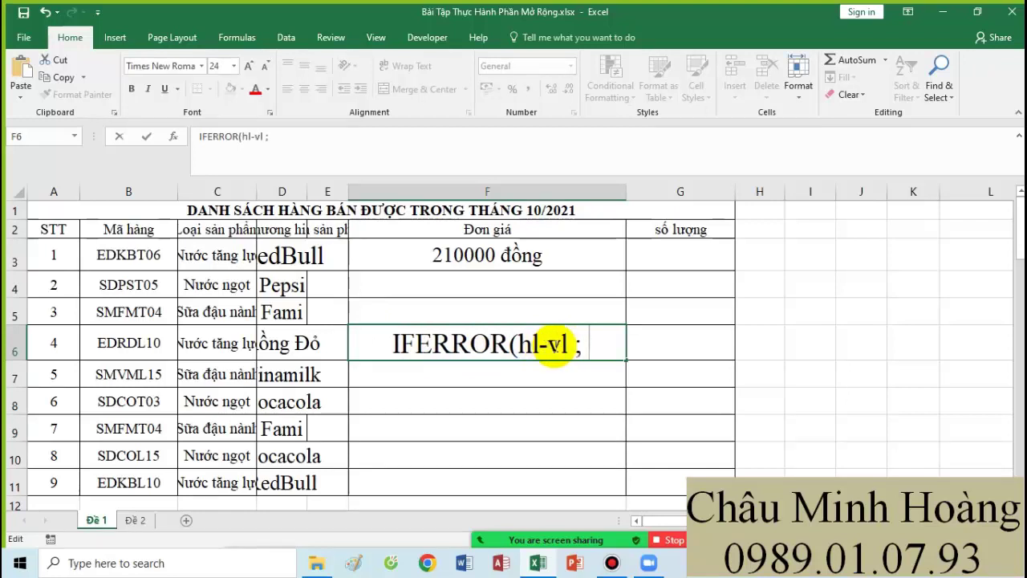
text( v)
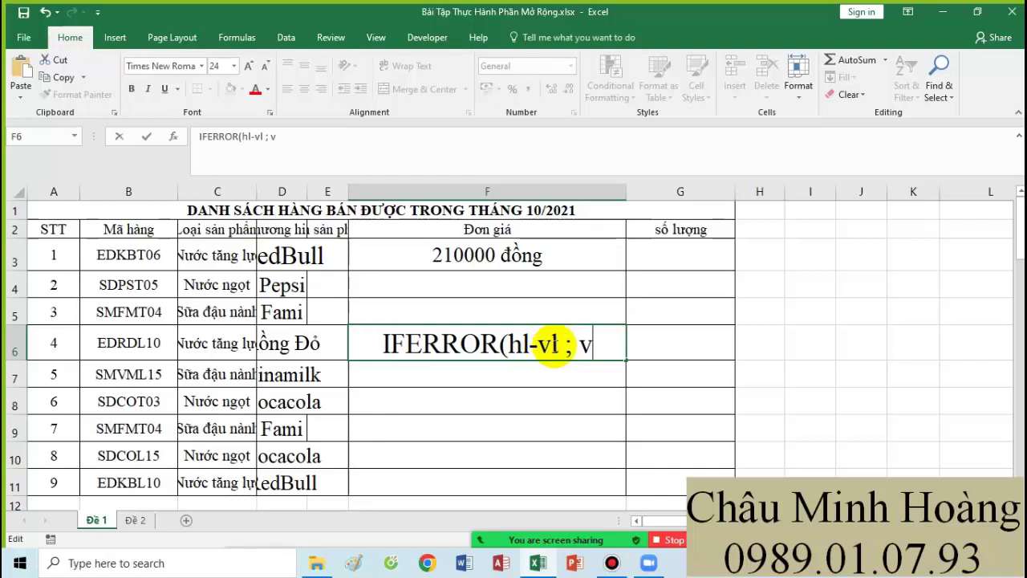
text(l -hl))
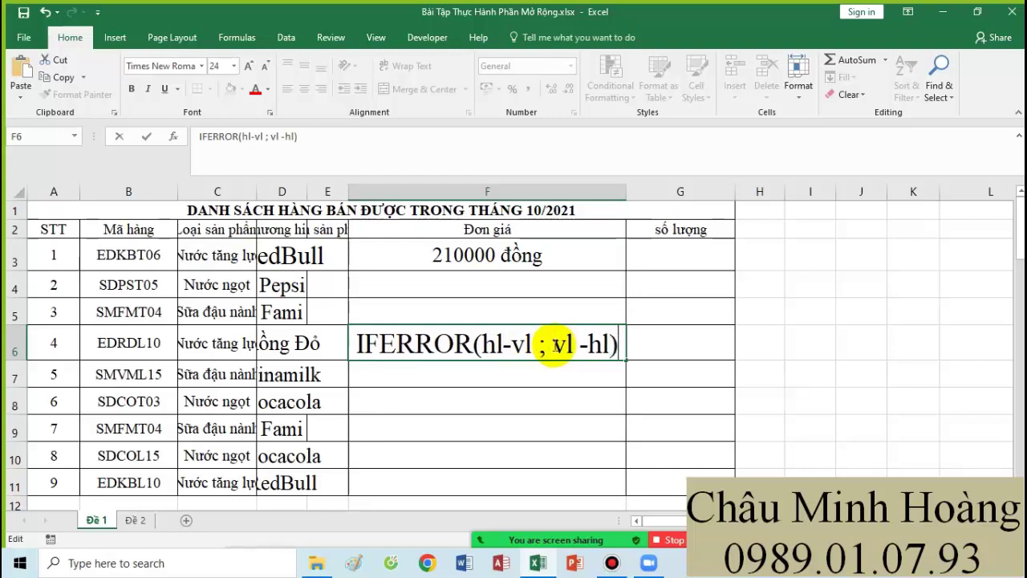
click(437, 367)
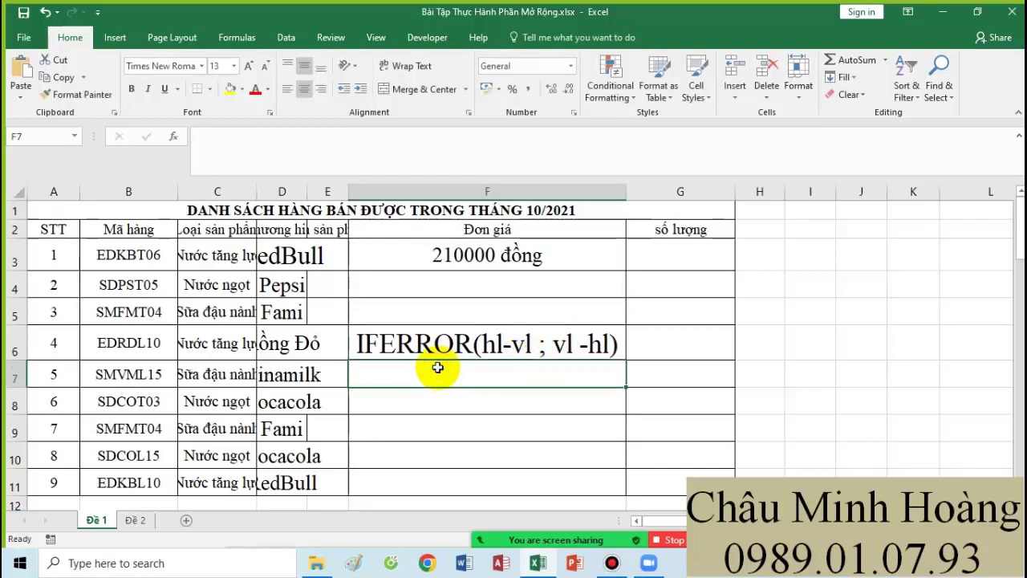
Step: Fill the IFERROR note and its formatting from F6 down to F8
text(iif)
key(Escape)
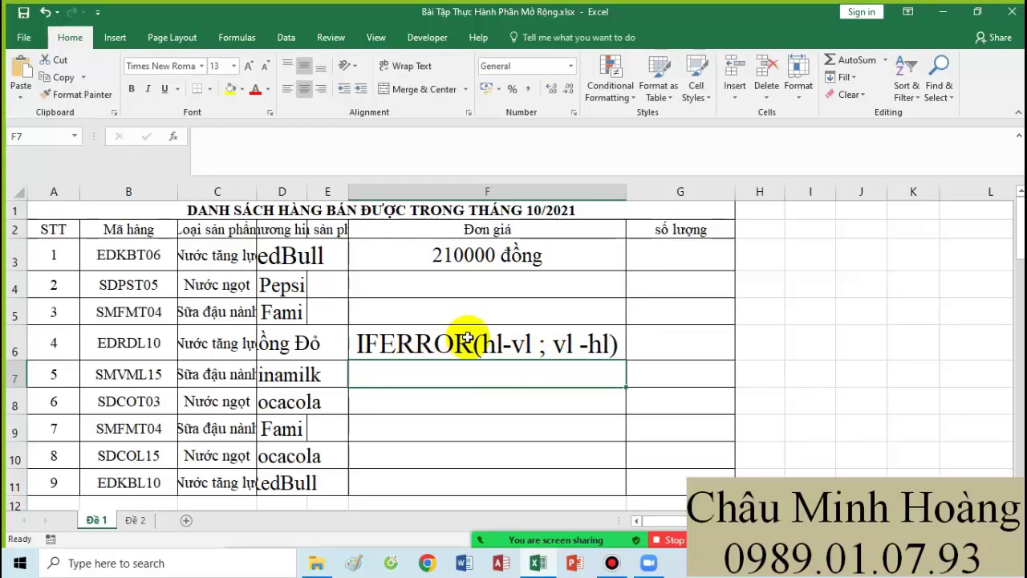
click(466, 344)
drag(625, 360, 608, 423)
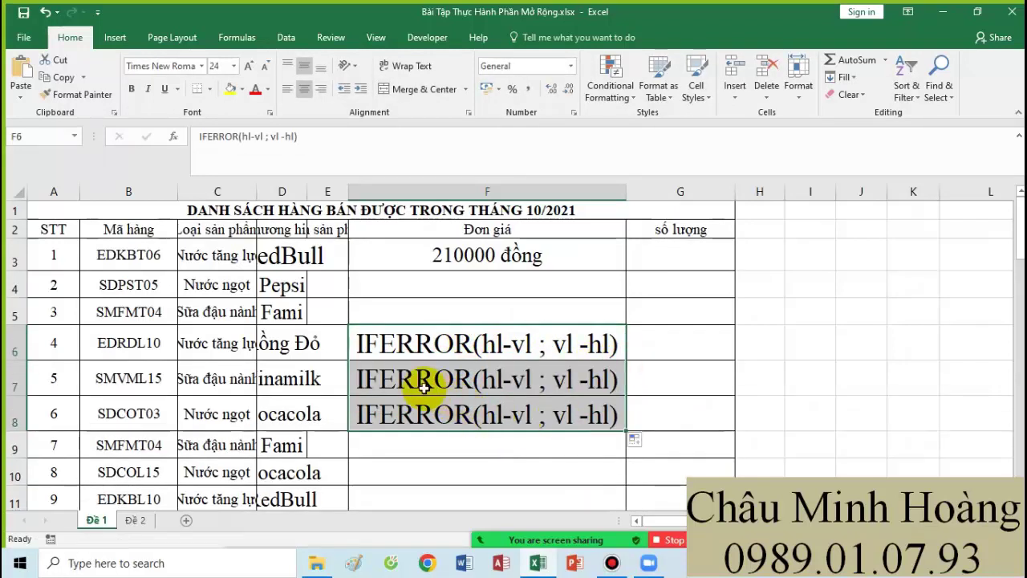
Step: Replace the content of F7 with the text note ifna(vl -hl ; hl -vl)
click(419, 387)
text(iif)
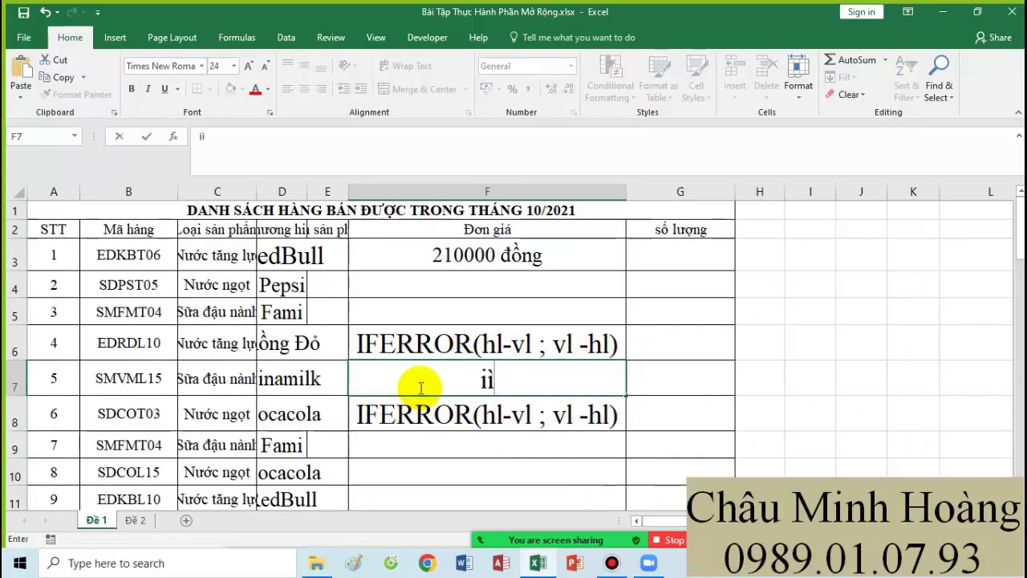
text(f)
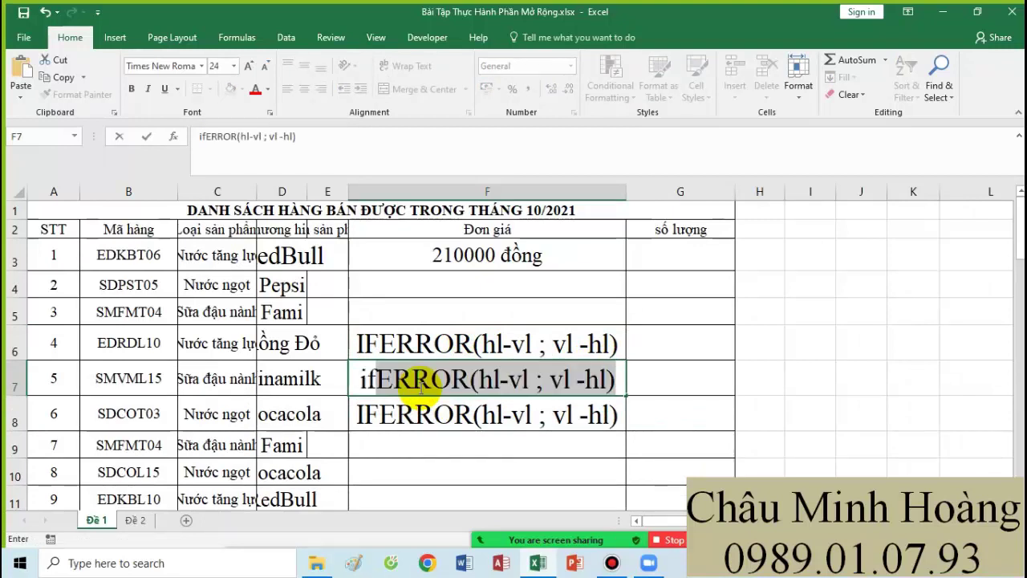
text(na()
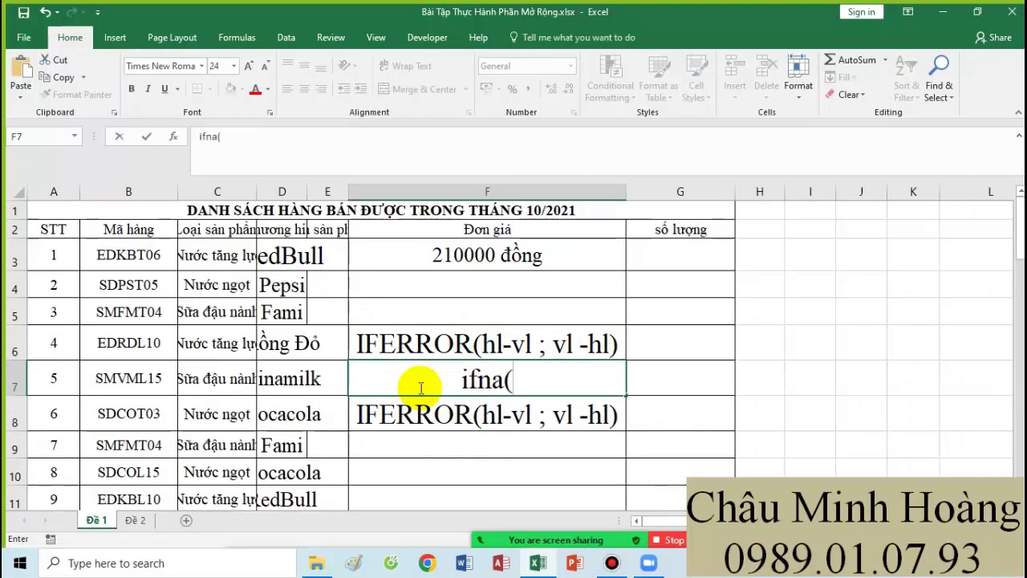
text(vl)
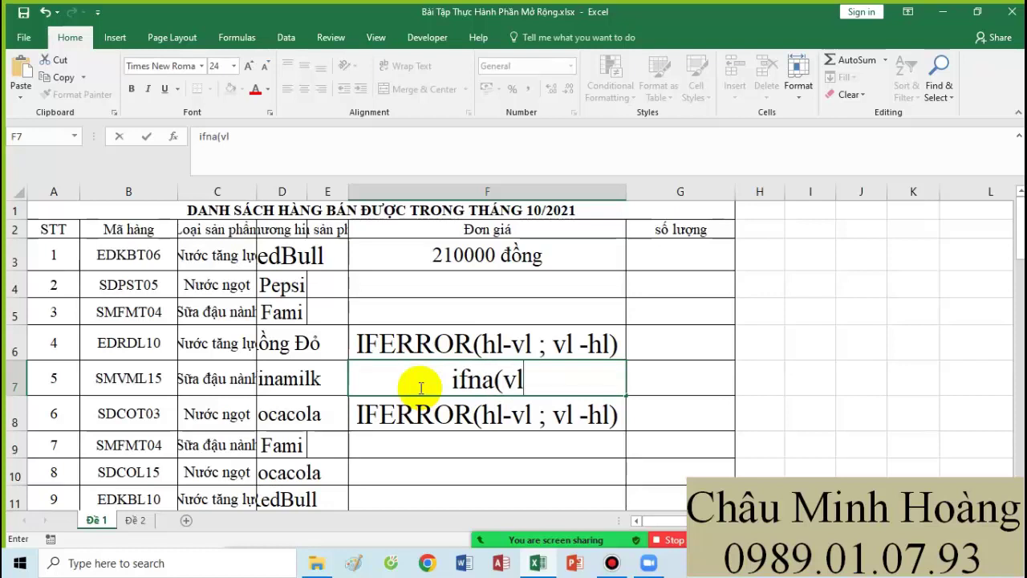
text( -hl)
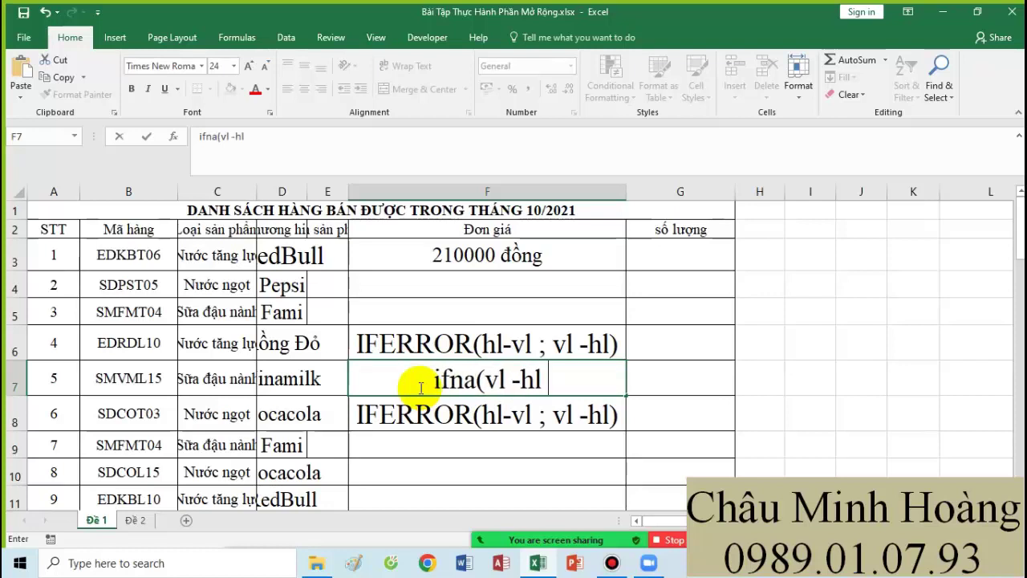
text( ;)
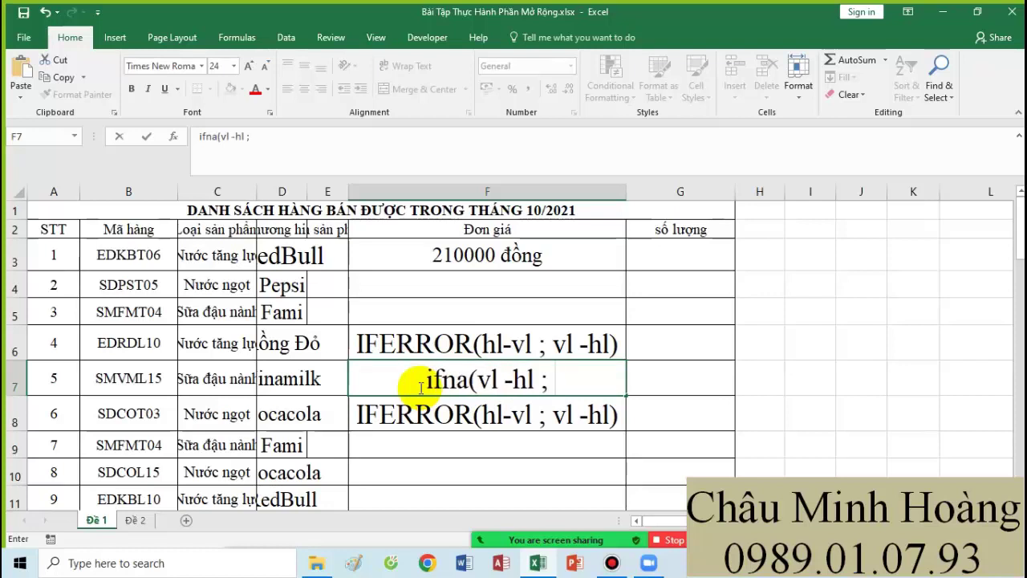
text( hl -vl))
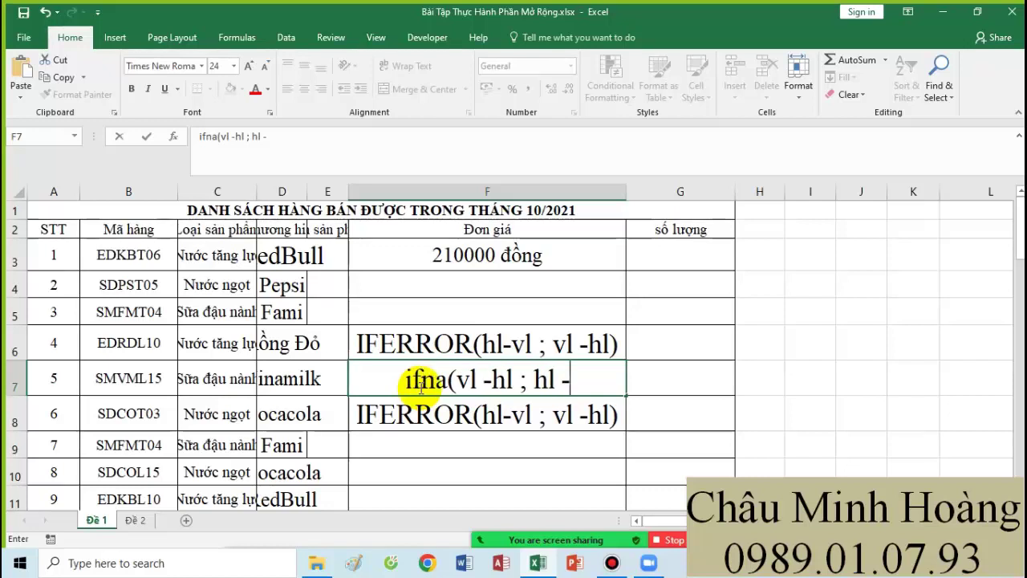
Step: Overwrite the note in F8, starting it with the condition part if(isna(vl -hl )); as plain text
click(479, 414)
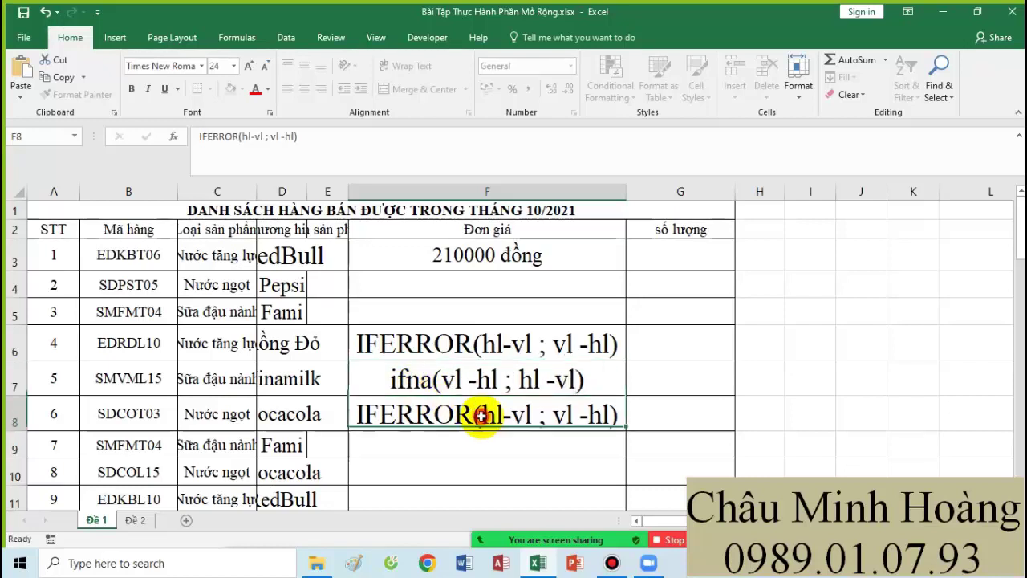
text(i)
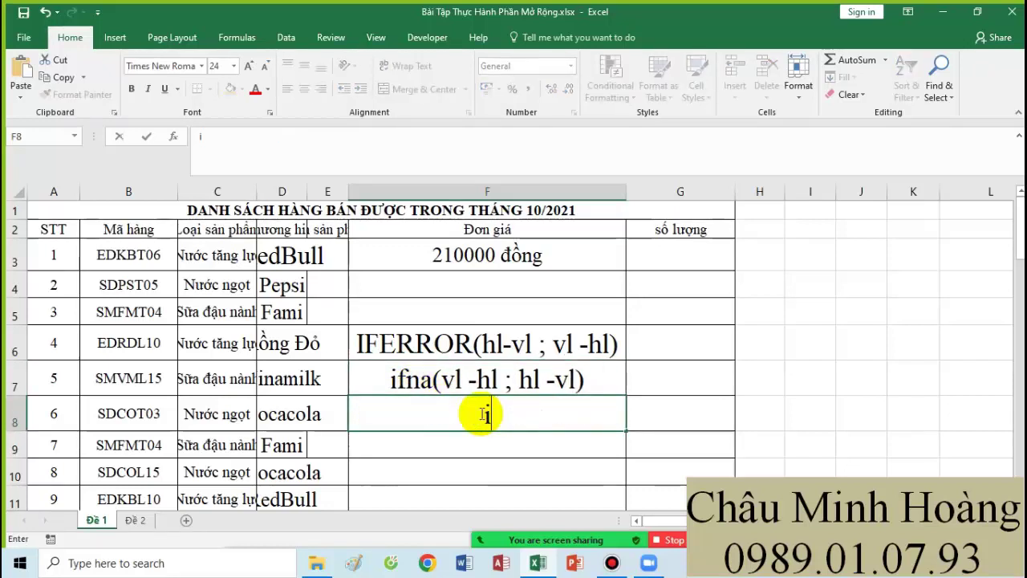
text(f(is)
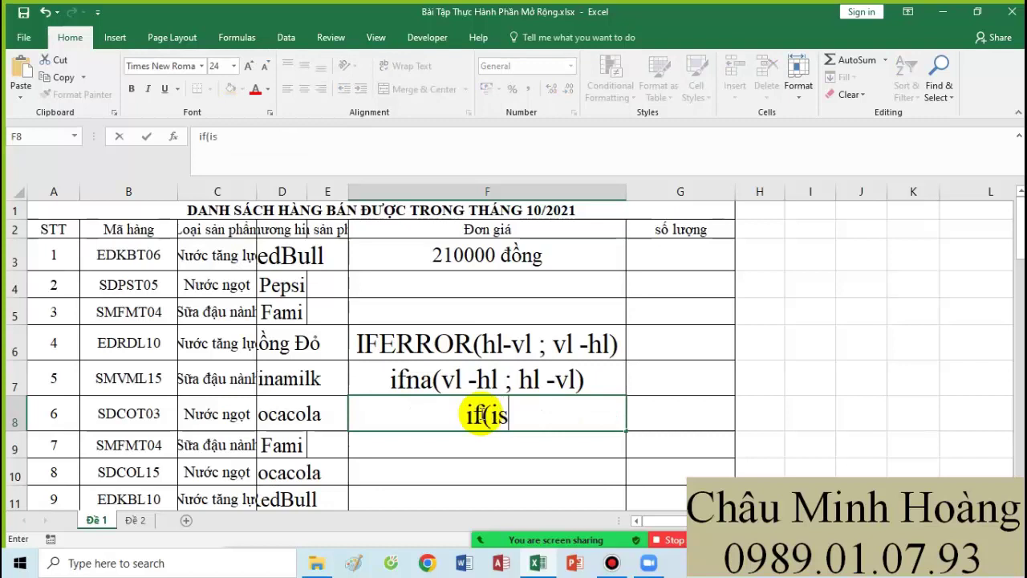
text(na(v)
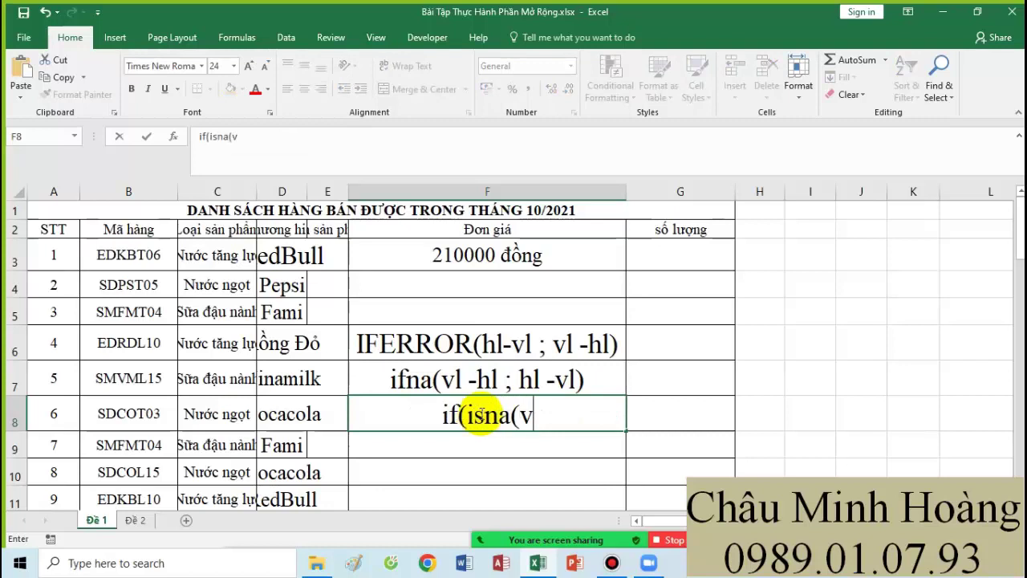
text(l -hl)
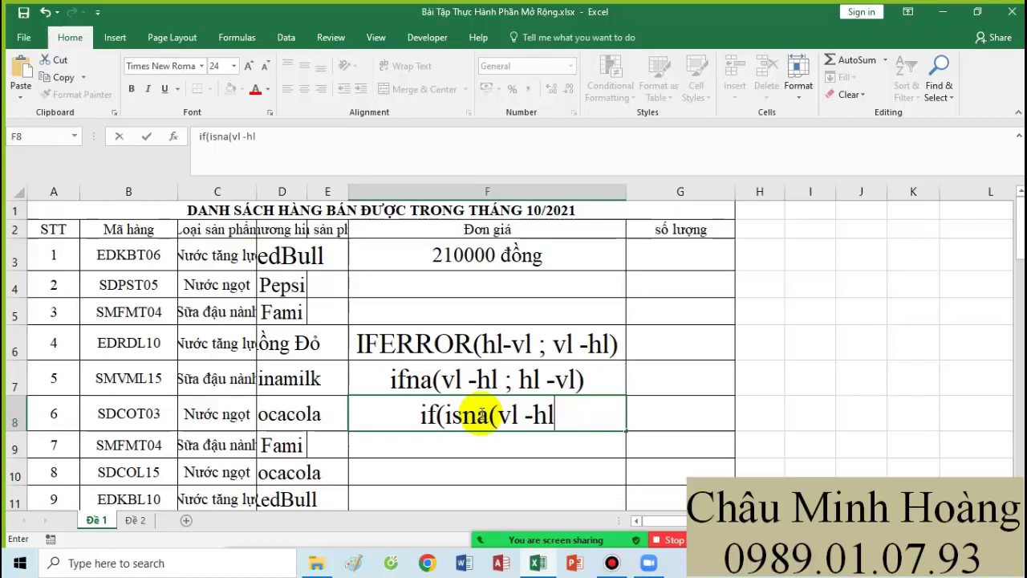
text( ))
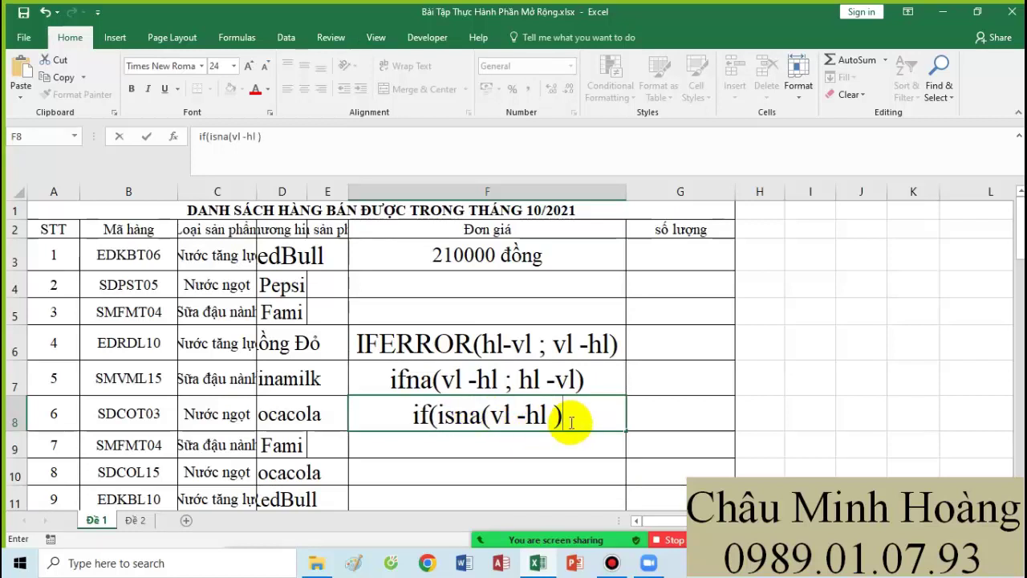
text())
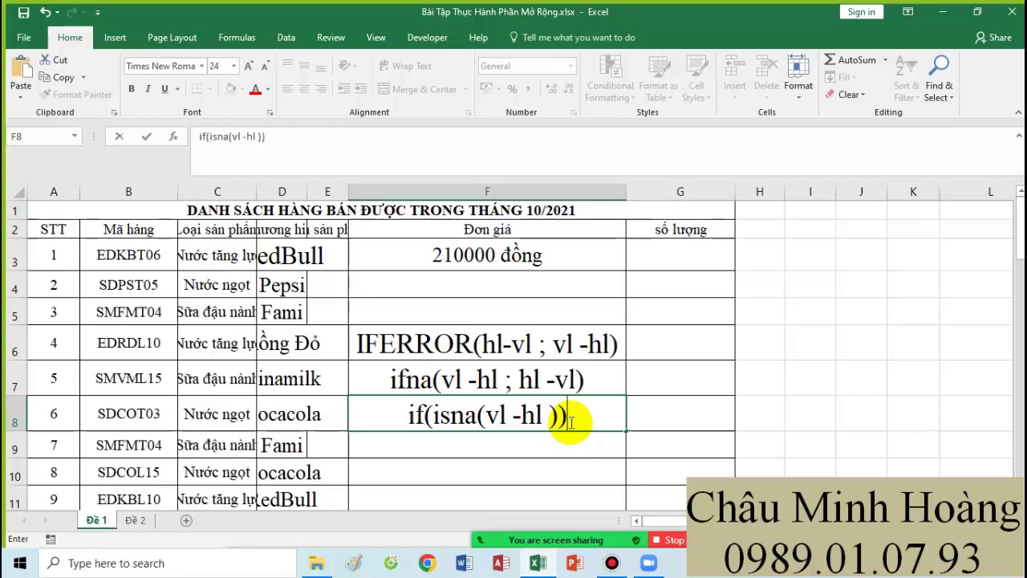
text(;)
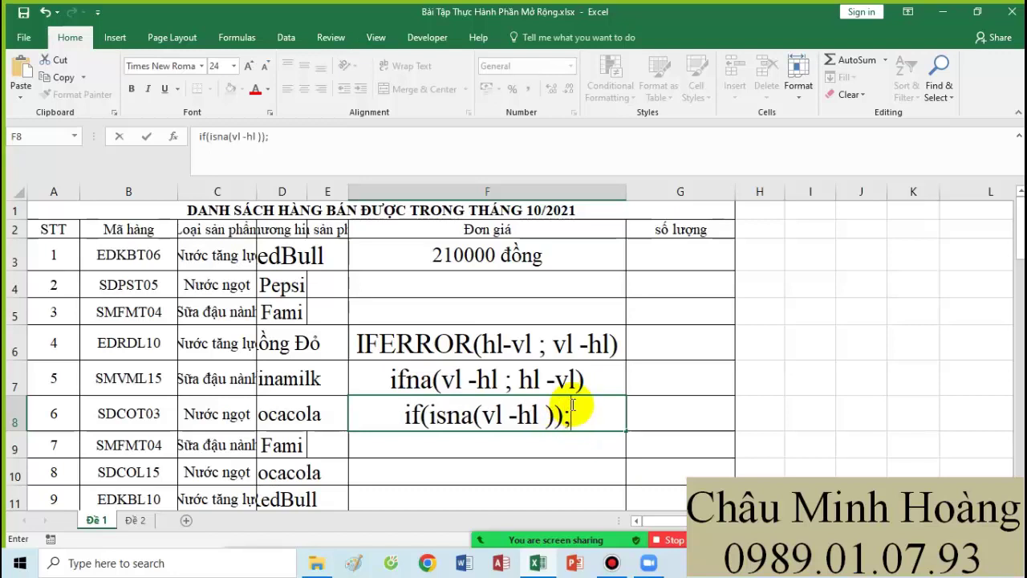
Step: Complete the F8 note with kết quả; vl -hl) and enter it
text(kết qua)
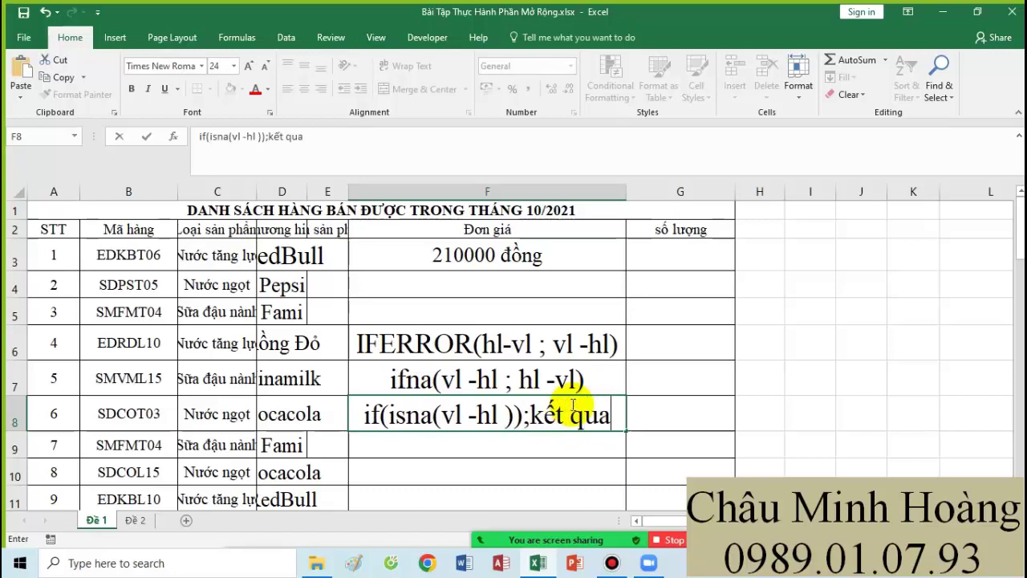
key(BackSpace)
text(ả; )
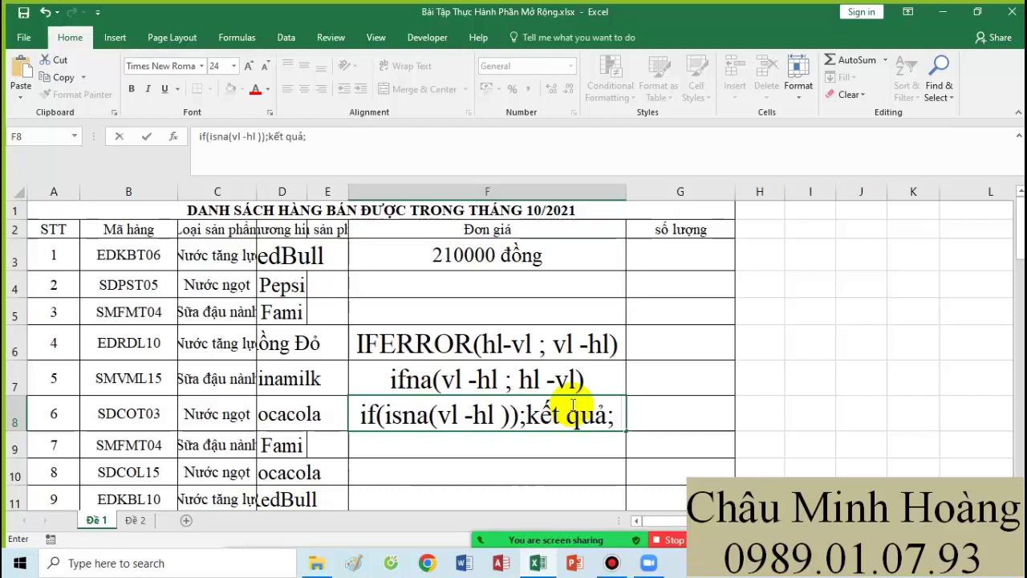
text(vl -)
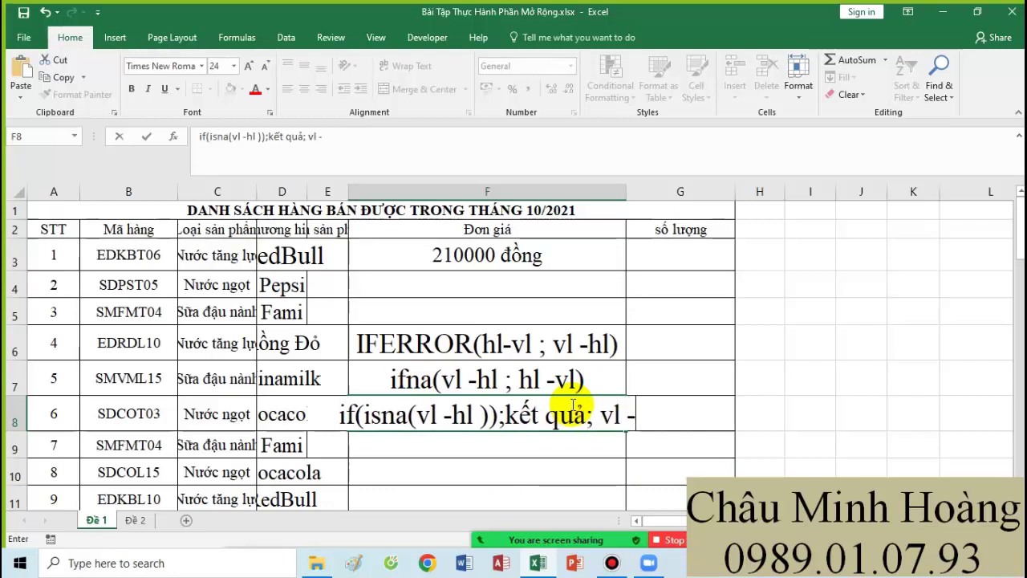
text(hl))
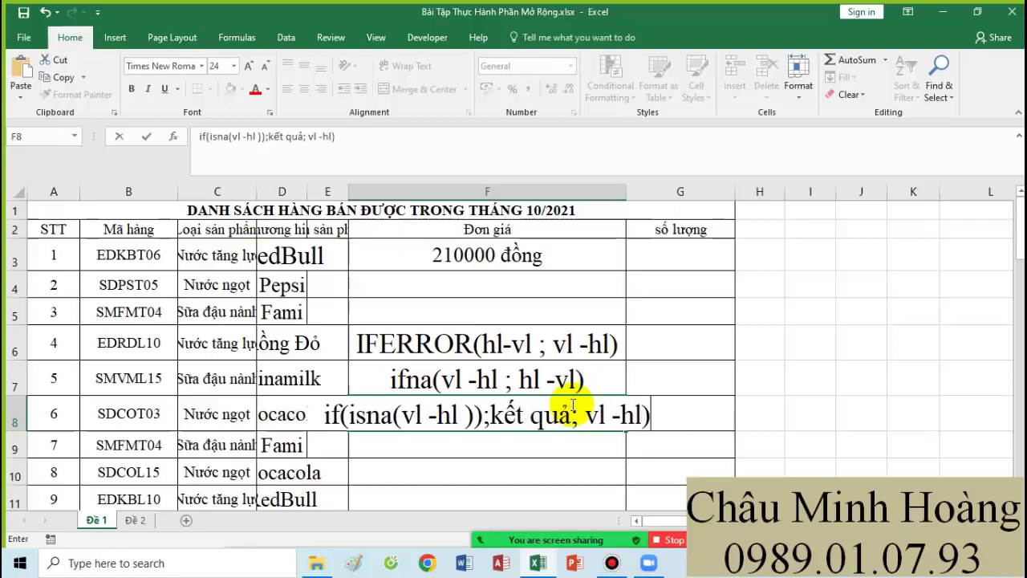
key(ctrl+Return)
key(Return)
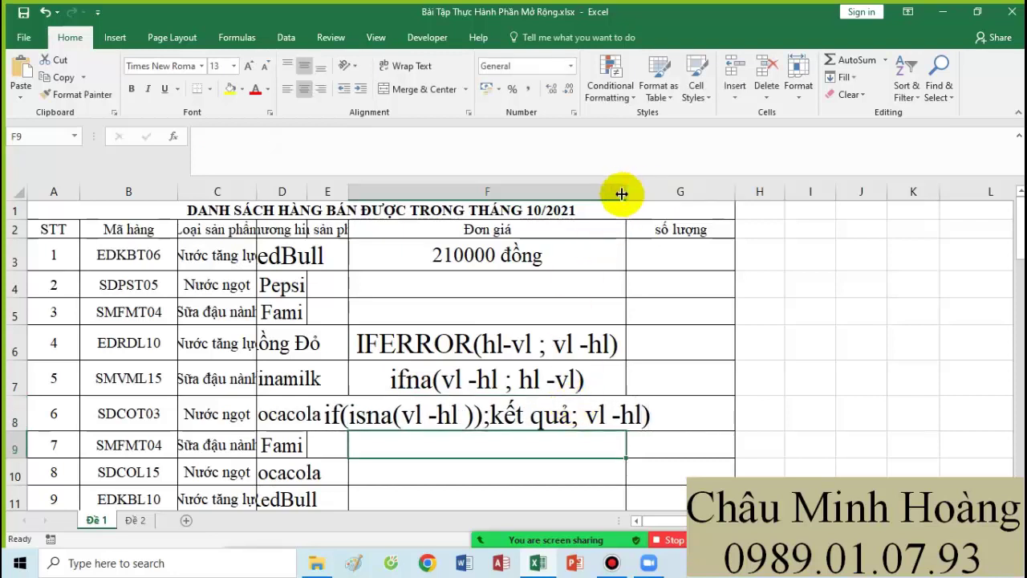
Step: Widen column F so the longest formula note fits, and select the three notes in F6:F8
drag(626, 193, 769, 193)
drag(627, 354, 629, 413)
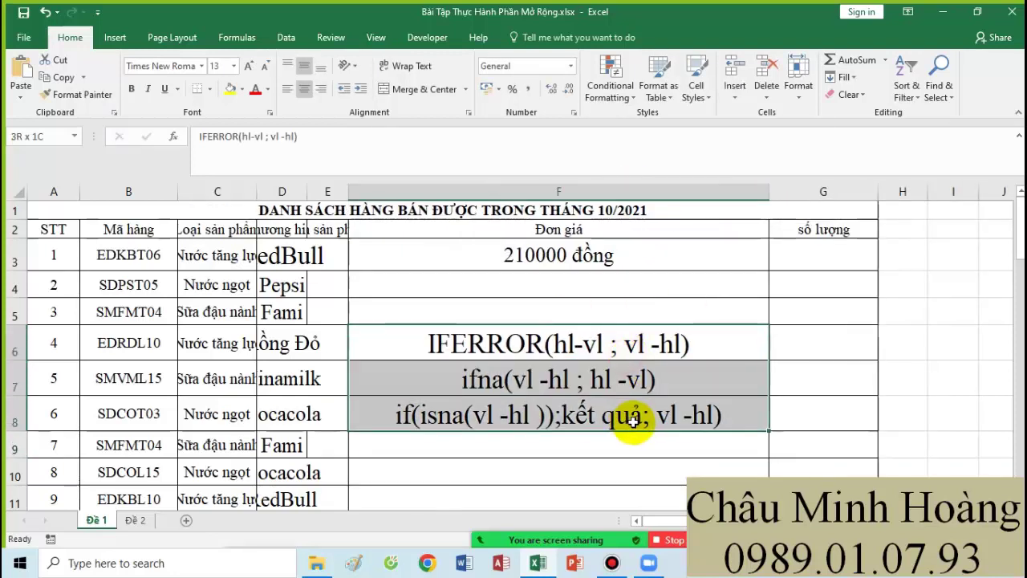
Step: Open the formula in F3 for editing and highlight its full IFERROR expression for review
click(510, 265)
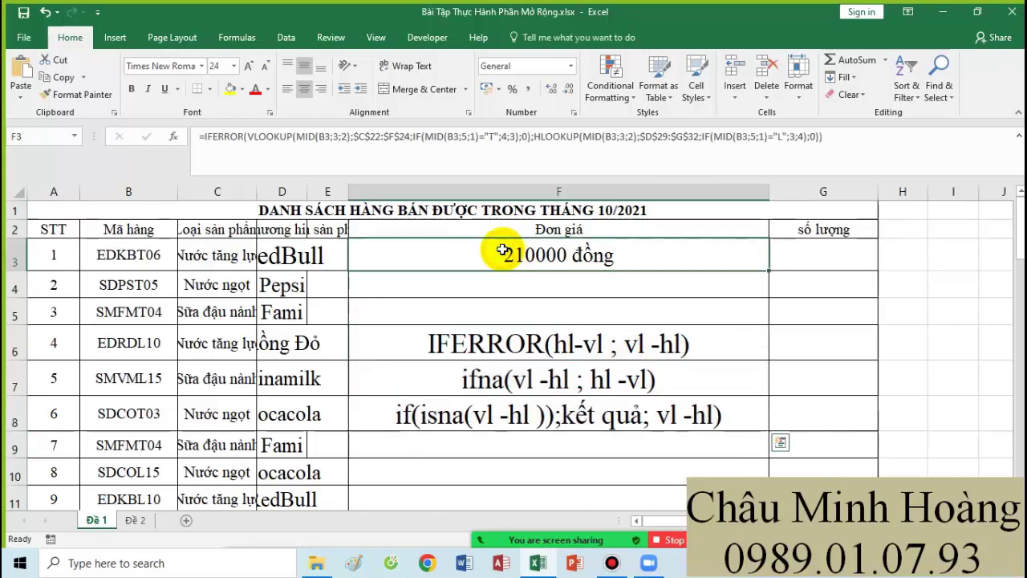
double_click(509, 259)
drag(110, 255, 745, 280)
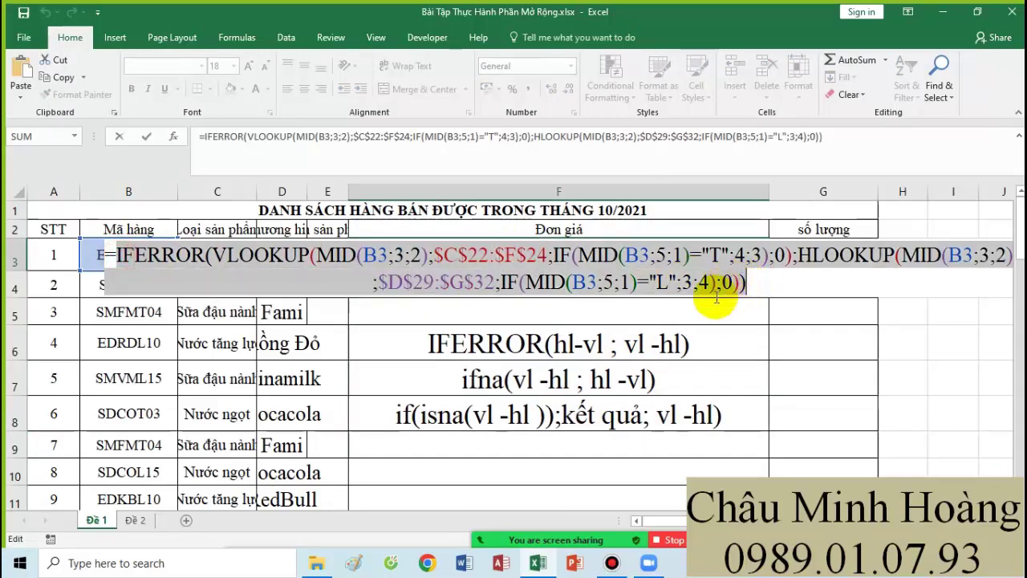
click(612, 562)
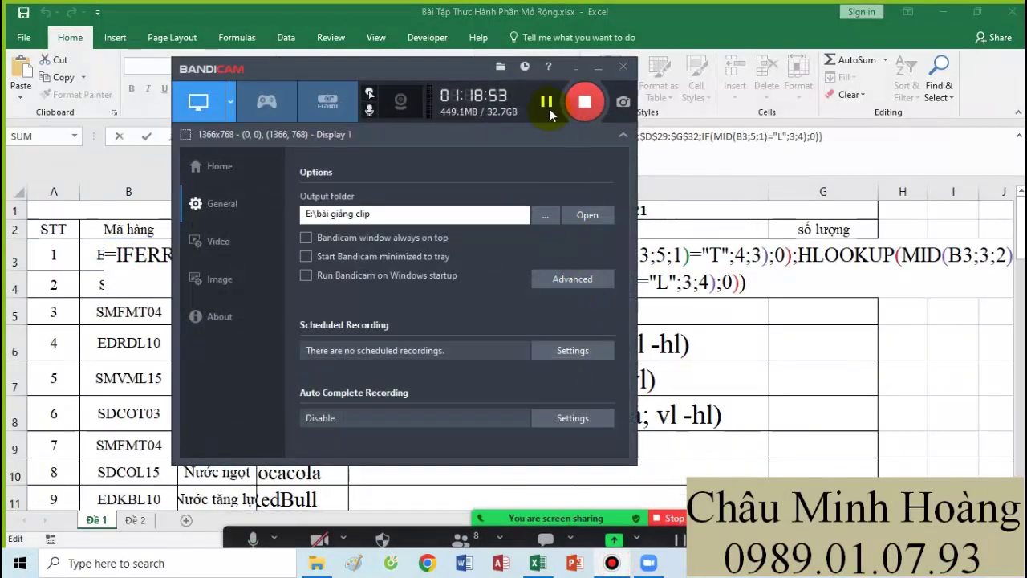